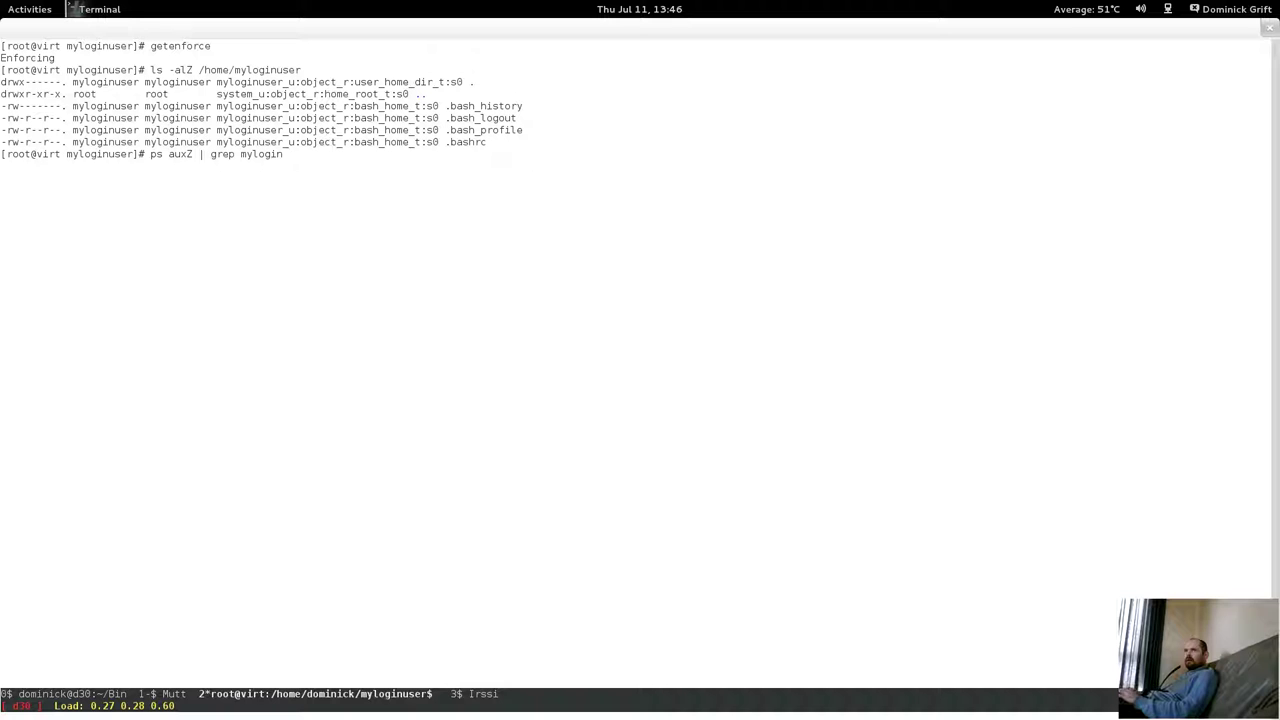
# Confirm myloginuser has no running processes and belongs to wheel, sshusers and group2.
pyautogui.press('Return')
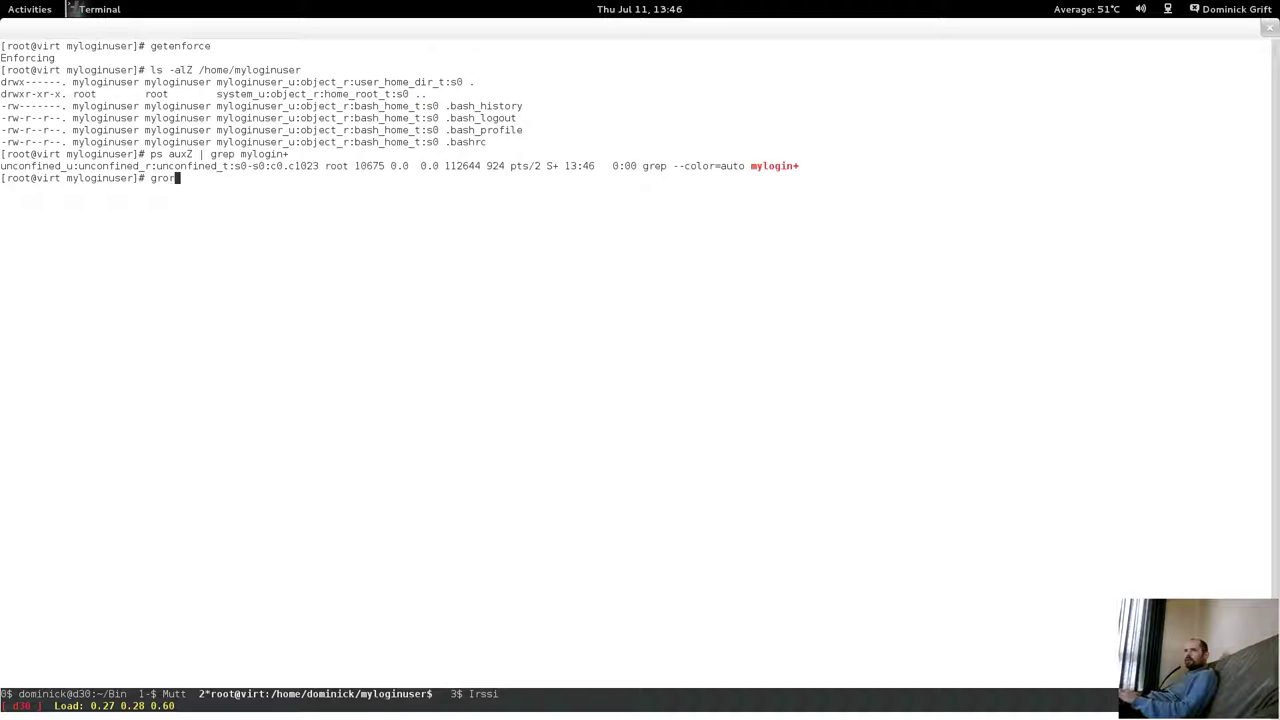
pyautogui.write('s myloginuser')
pyautogui.press('Return')
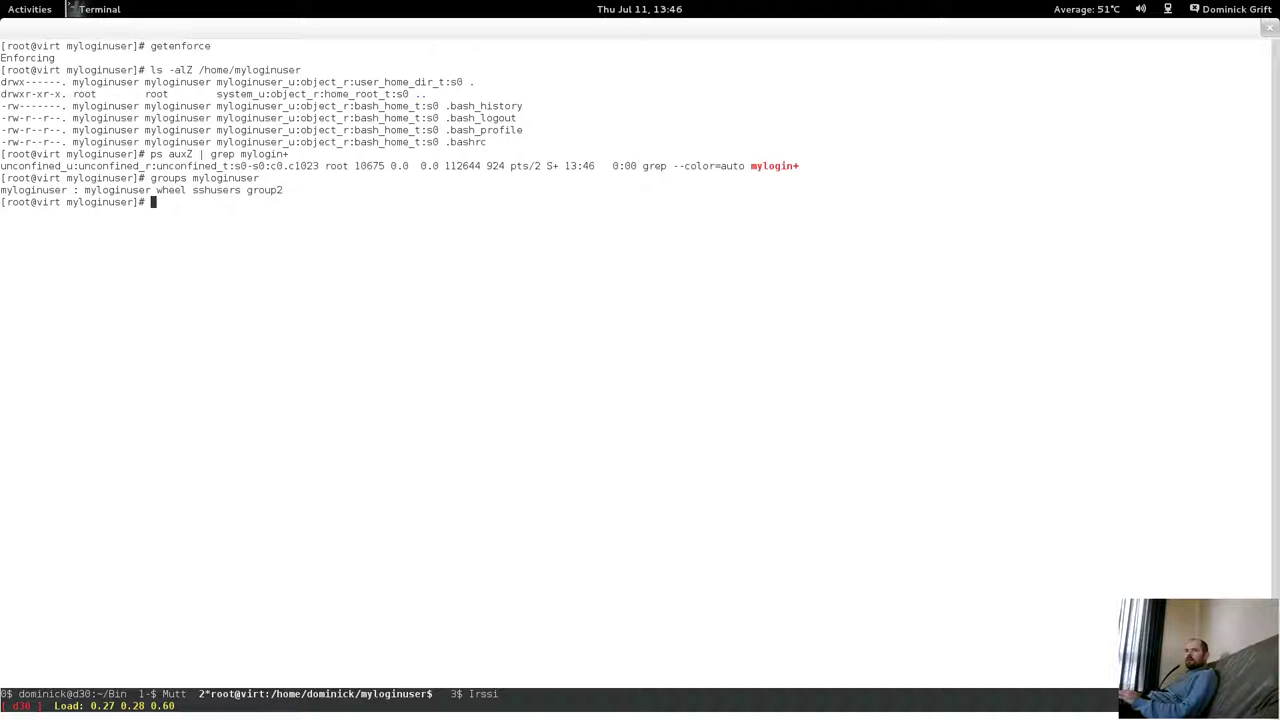
pyautogui.press('super')
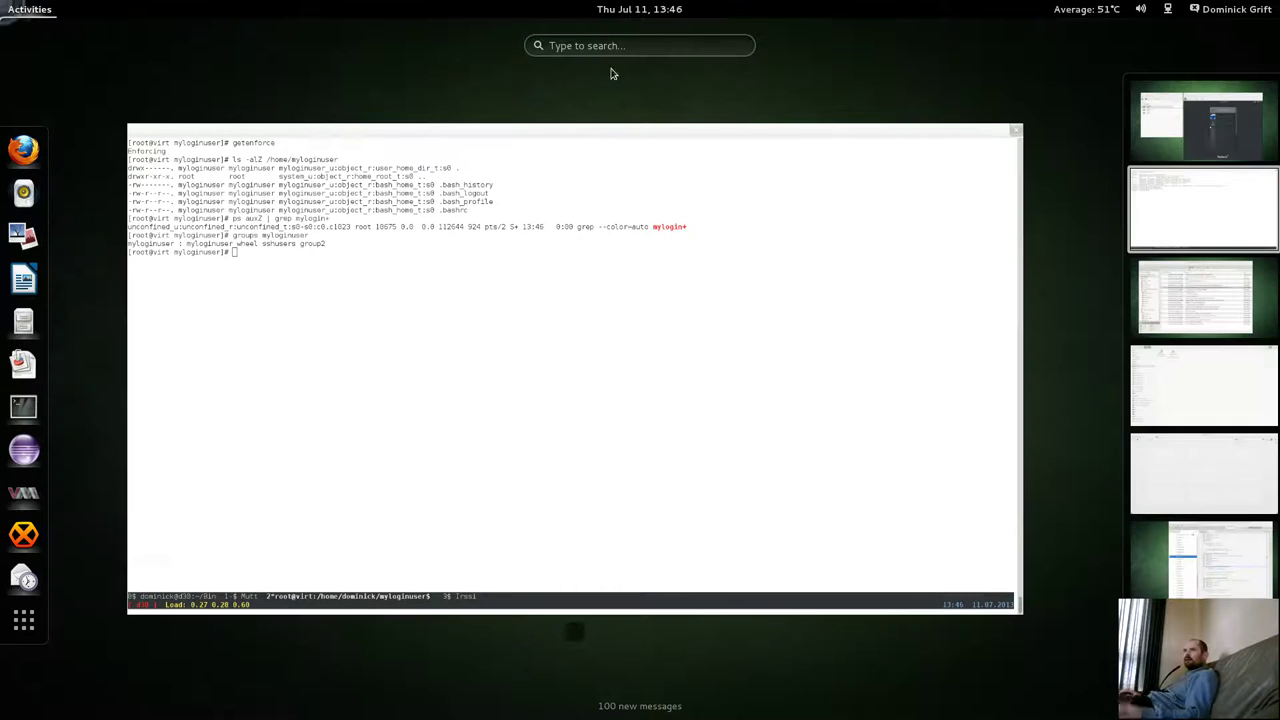
# Log in to the Fedora18 guest as myloginuser with its password.
pyautogui.click(1260, 125)
pyautogui.click(922, 404)
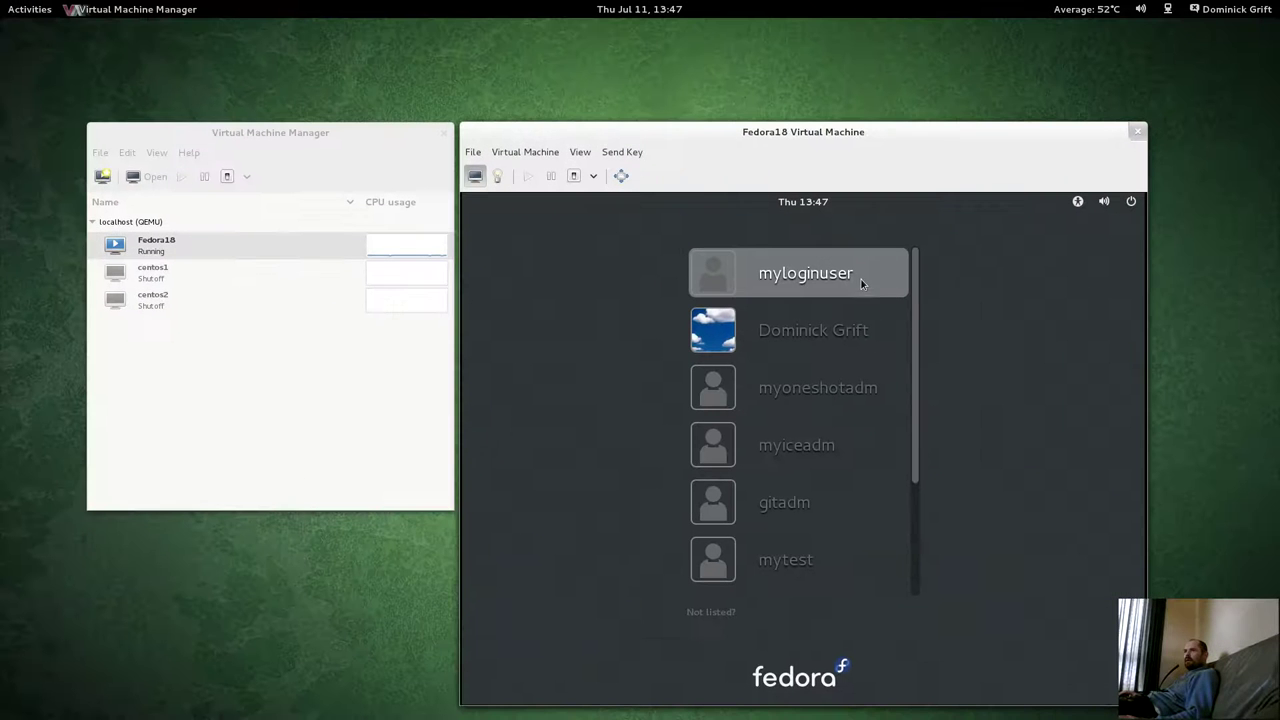
pyautogui.click(798, 283)
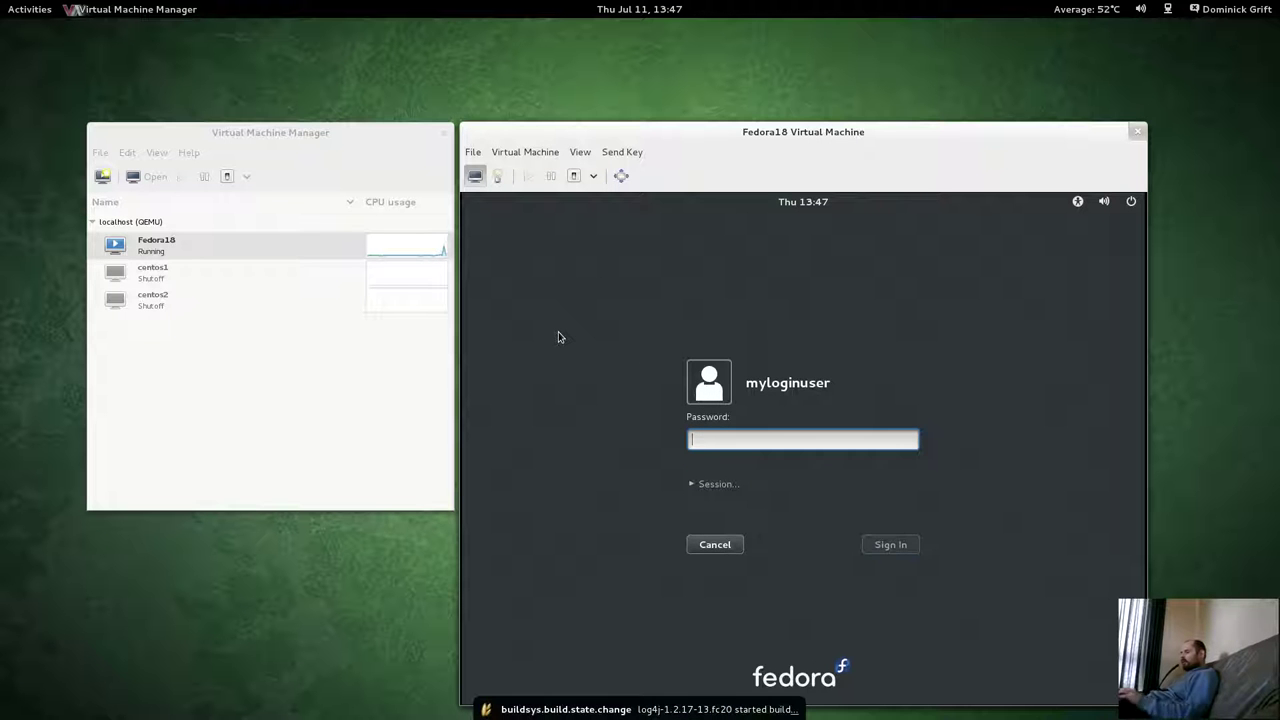
pyautogui.write('********')
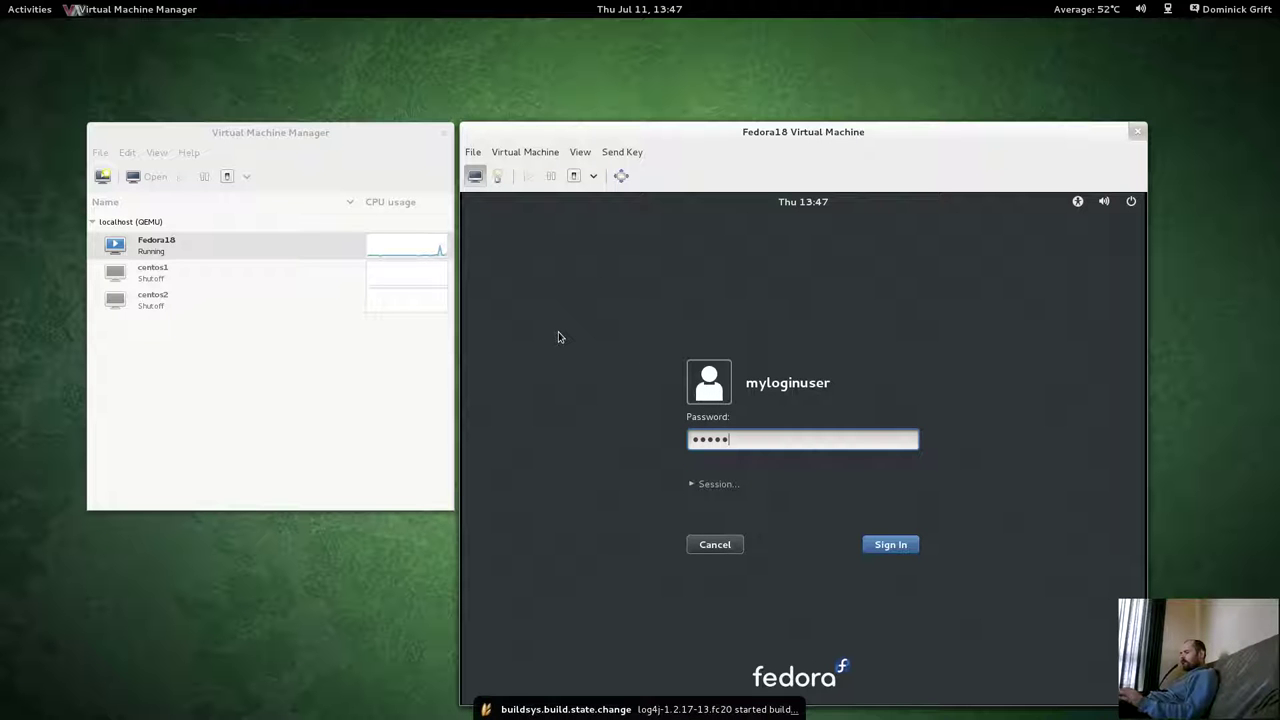
pyautogui.write('******')
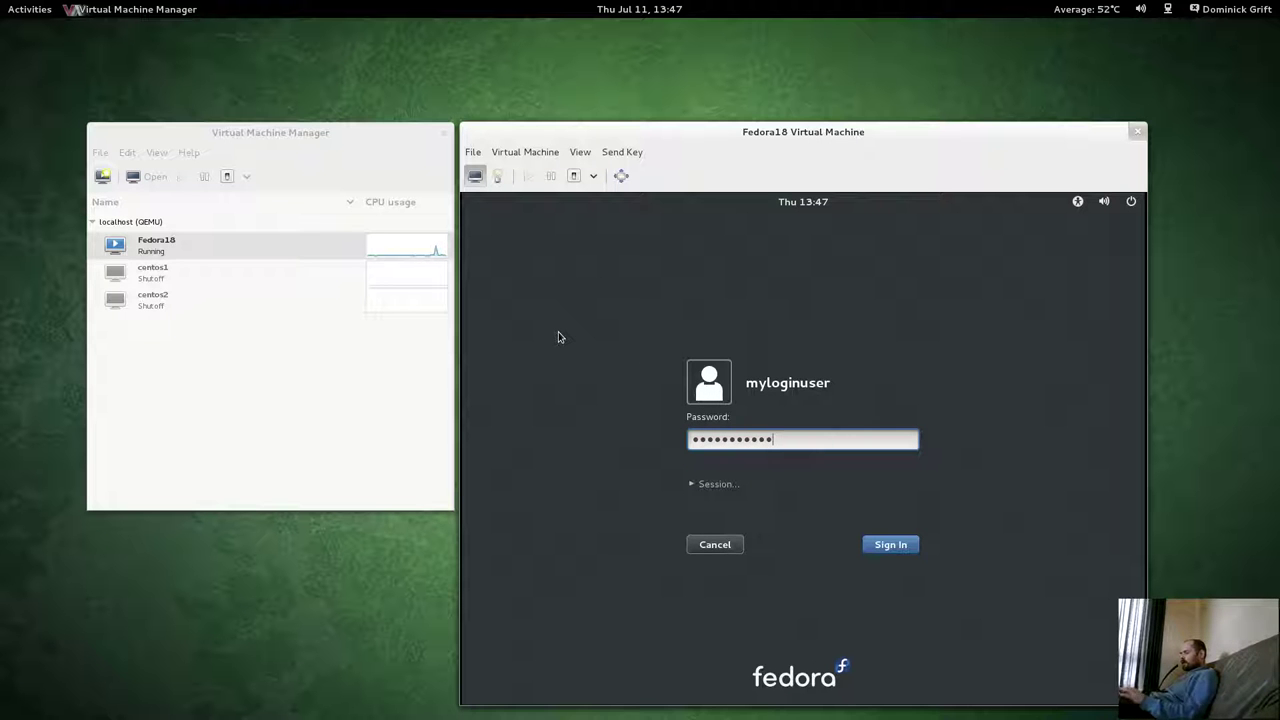
pyautogui.press('Return')
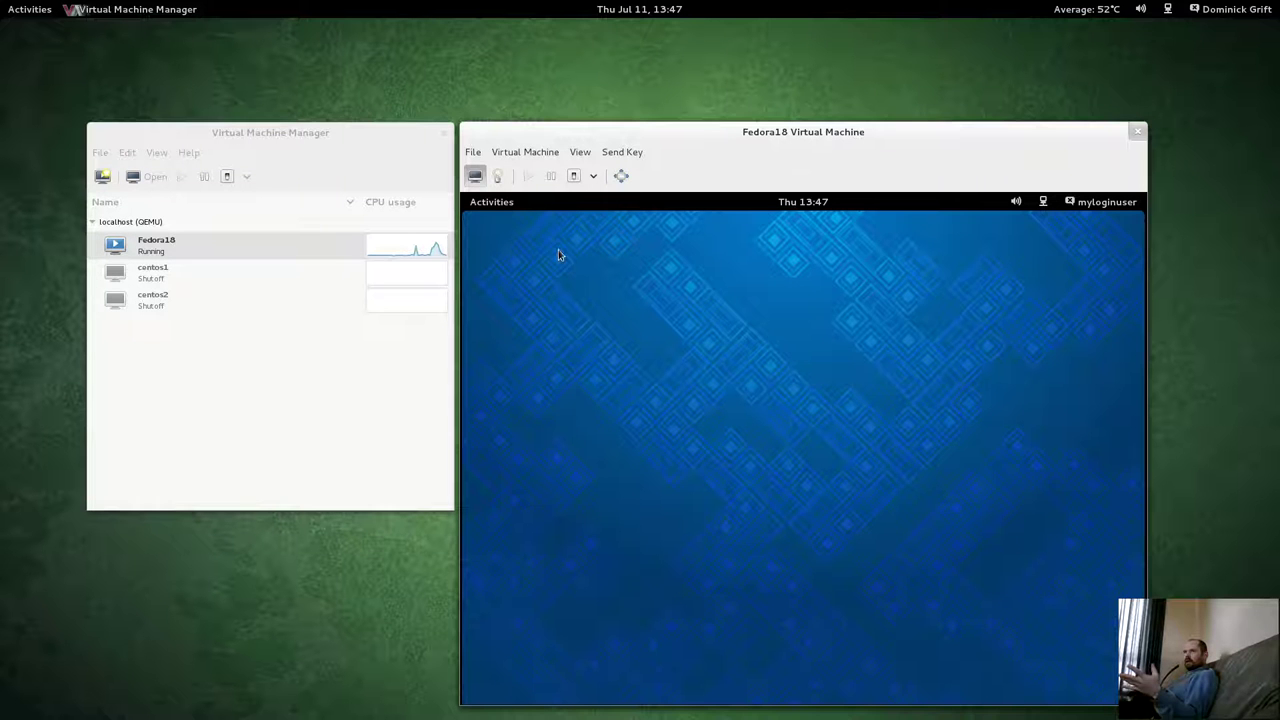
# Go back to the root terminal on the host's other workspace.
pyautogui.click(506, 207)
pyautogui.click(506, 207)
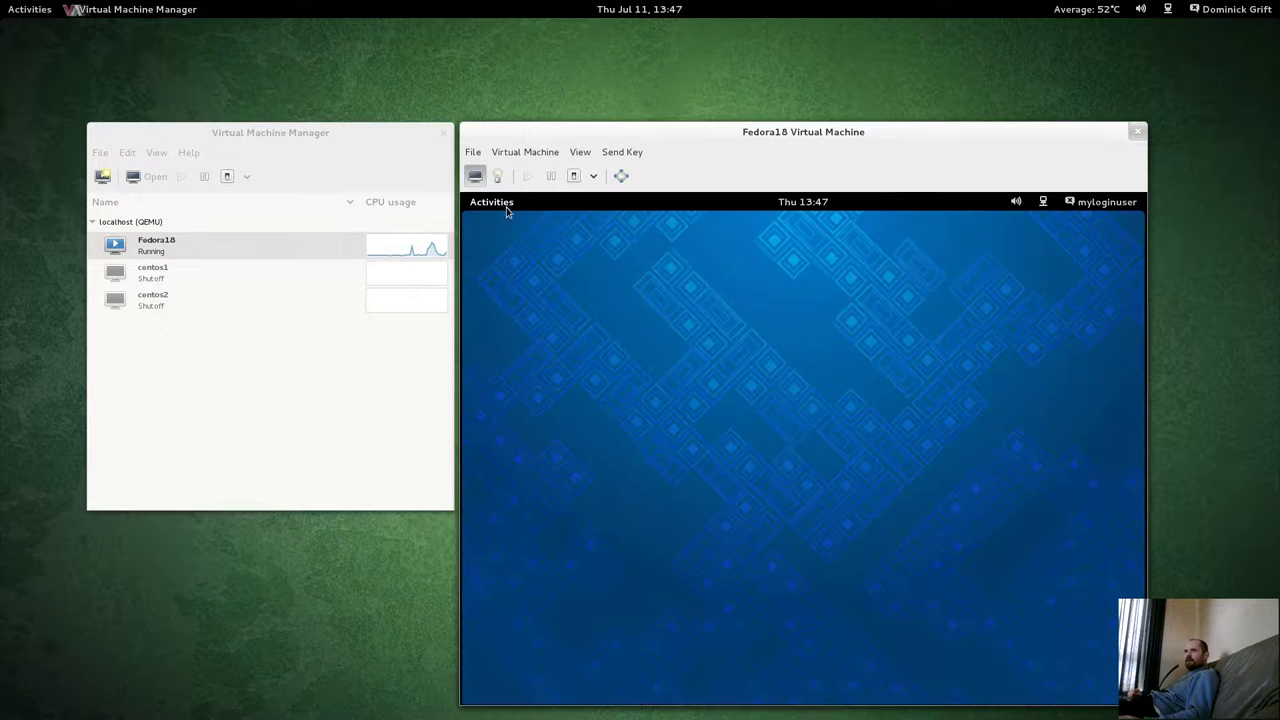
pyautogui.press('super')
pyautogui.click(1249, 206)
pyautogui.click(729, 277)
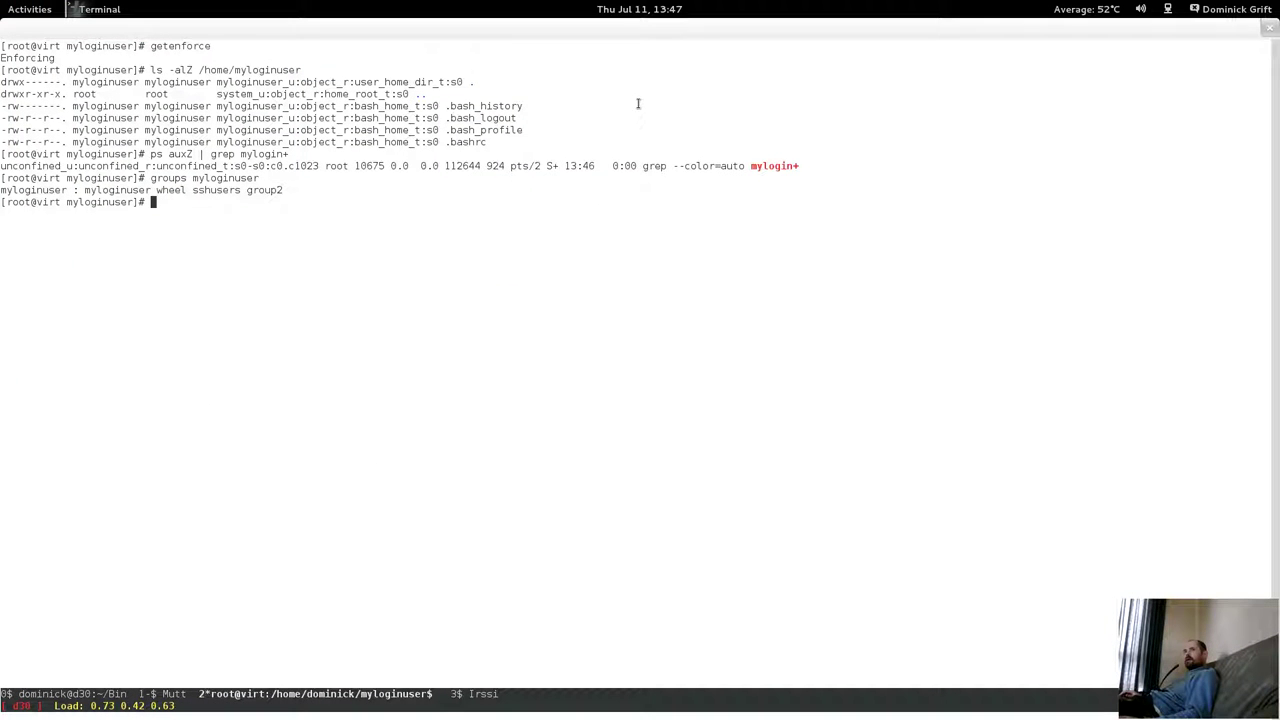
# Run 'ausearch -m avc -ts 13:45' to check for AVC denials since 13:45.
pyautogui.write('ausearch-')
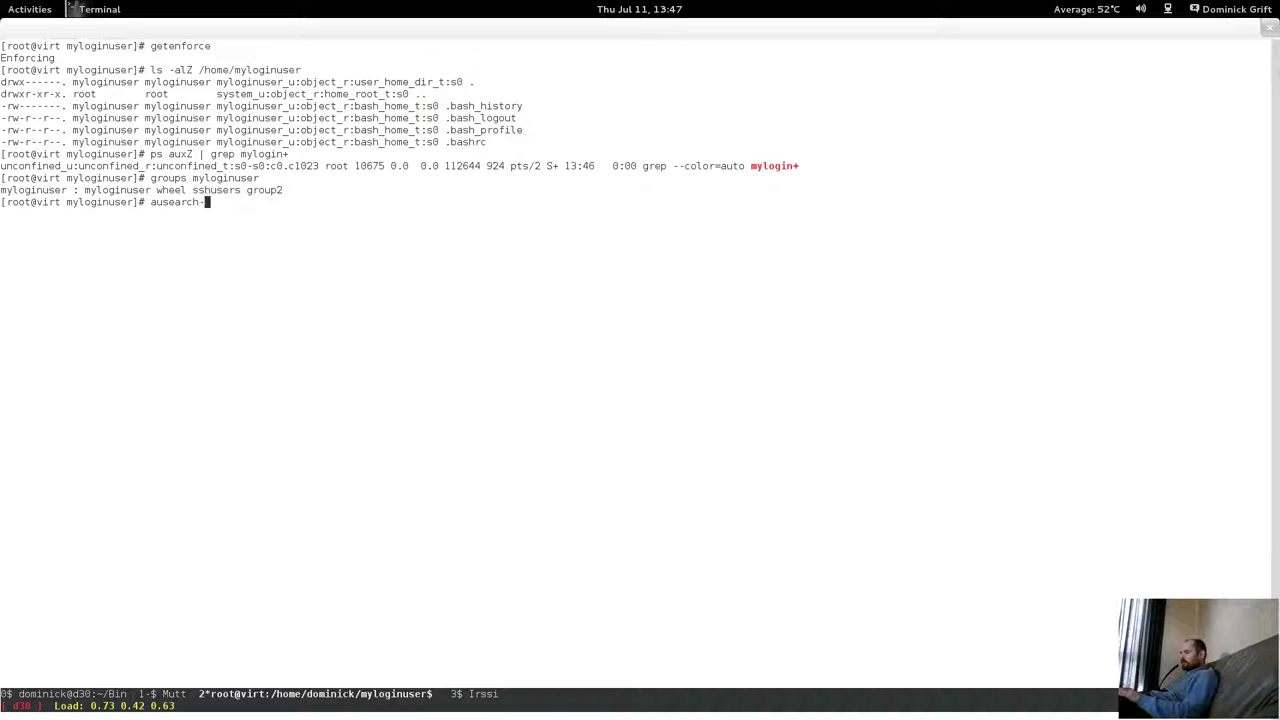
pyautogui.press('BackSpace')
pyautogui.write('-m avc -t')
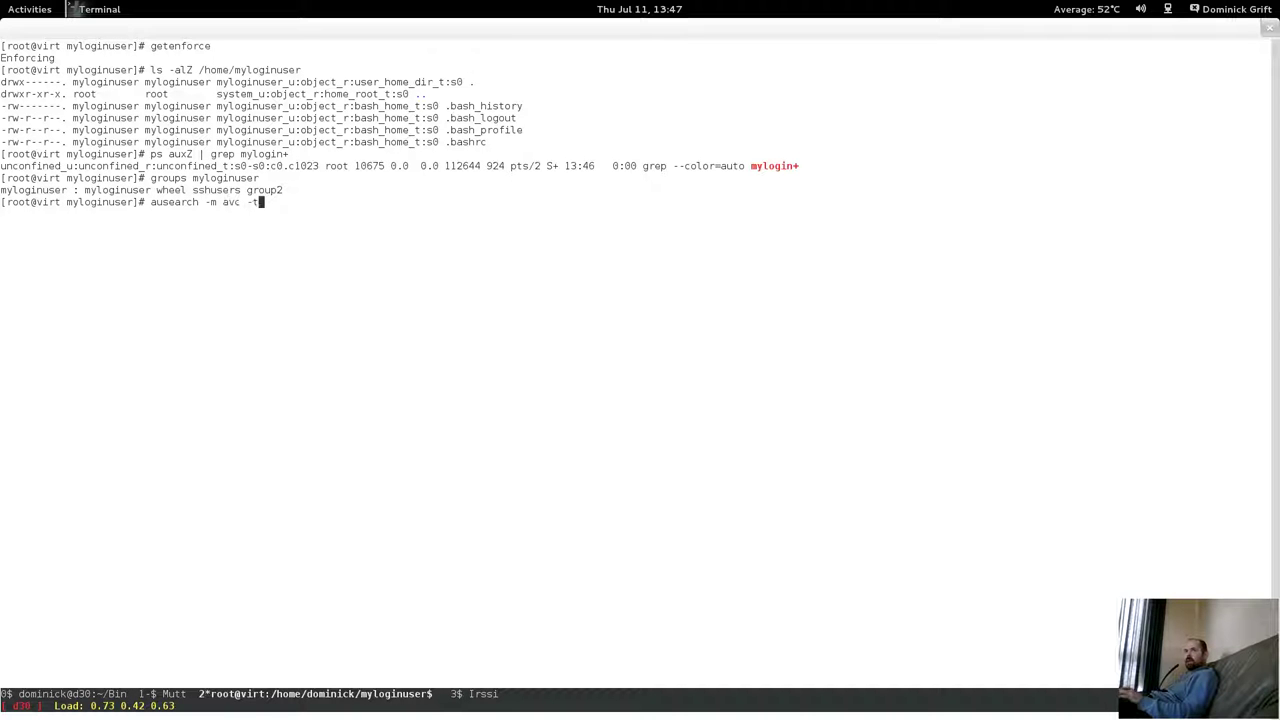
pyautogui.press('BackSpace')
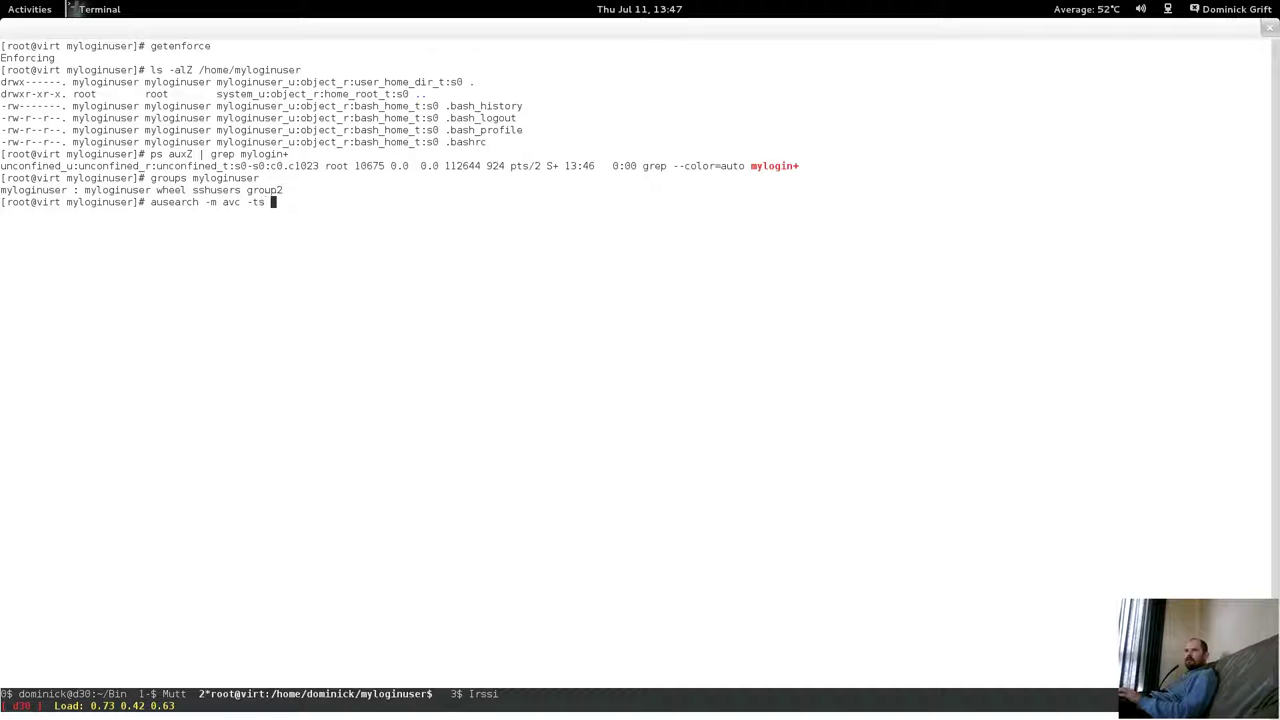
pyautogui.write('s ')
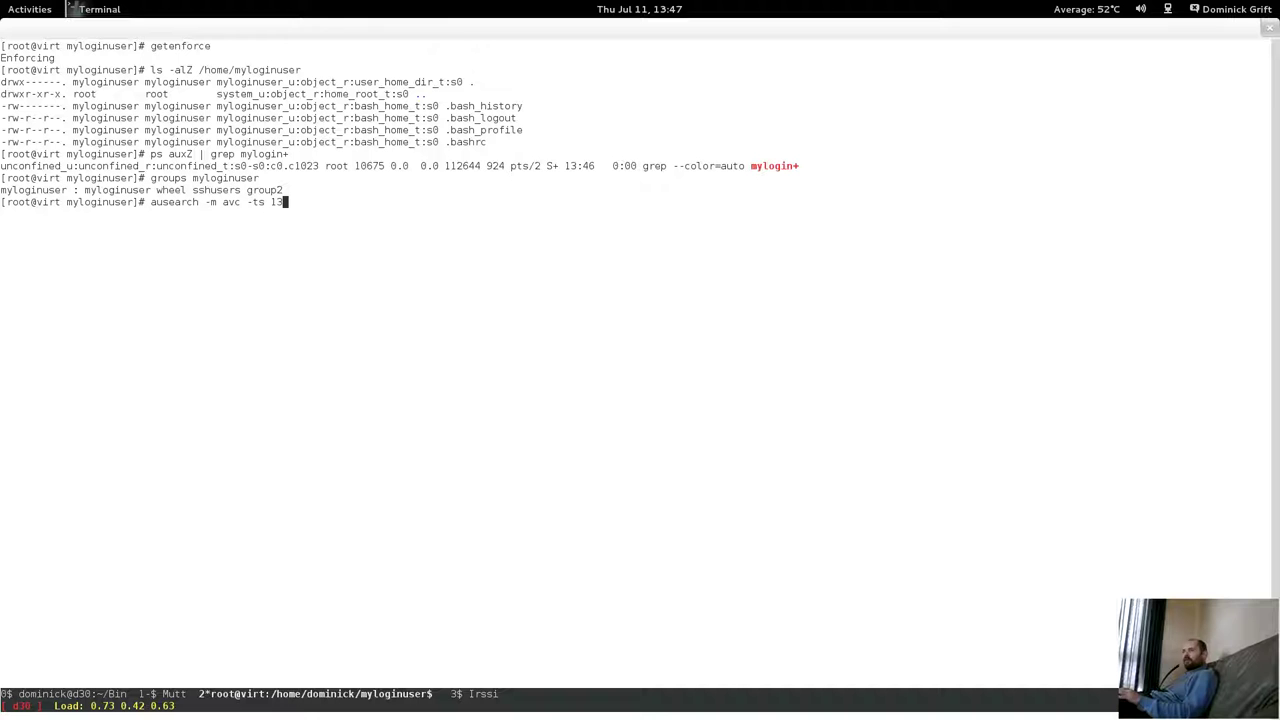
pyautogui.write('13:45')
pyautogui.press('Return')
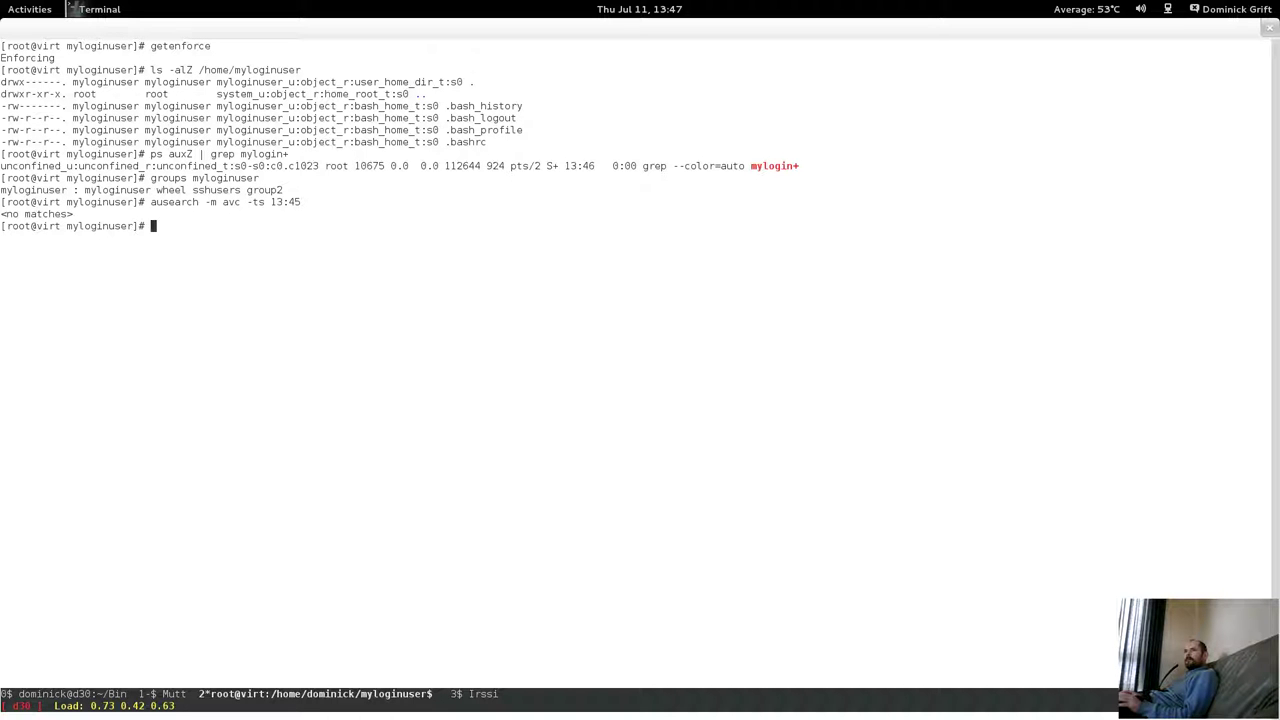
# Show the Fedora18 guest's applications view, listing All and then Frequent apps.
pyautogui.moveTo(0, 0)
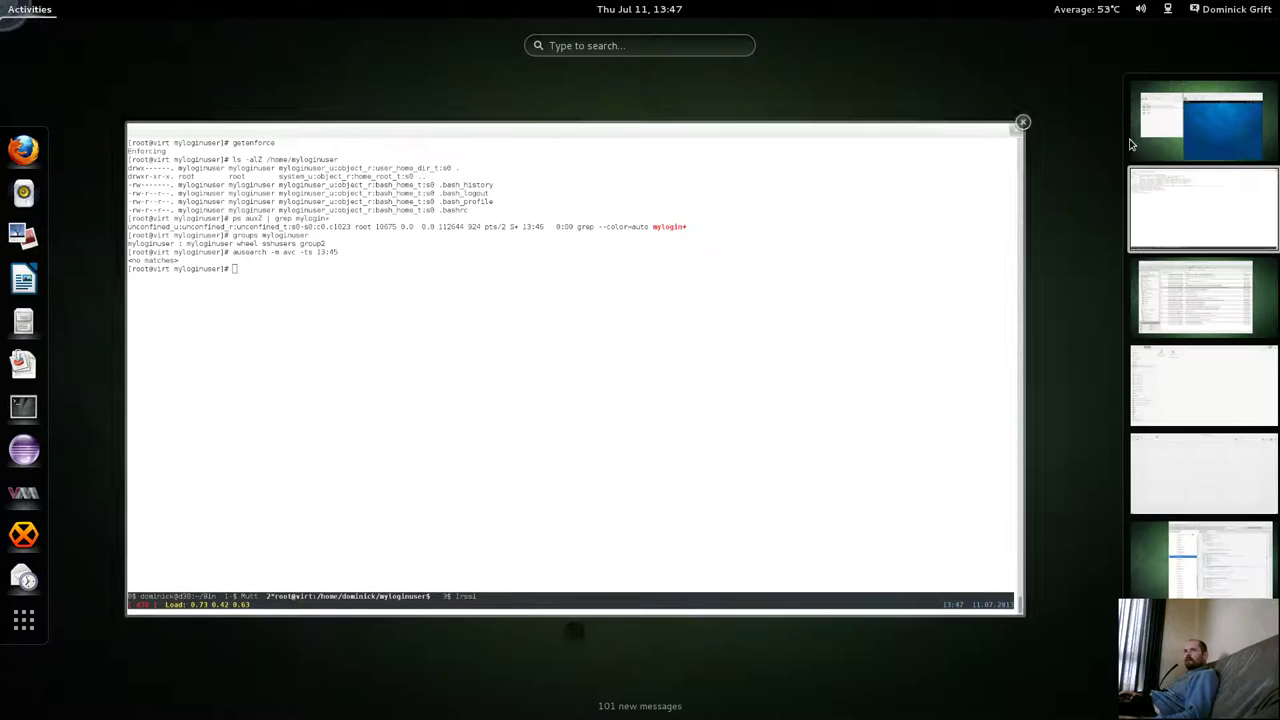
pyautogui.click(1218, 147)
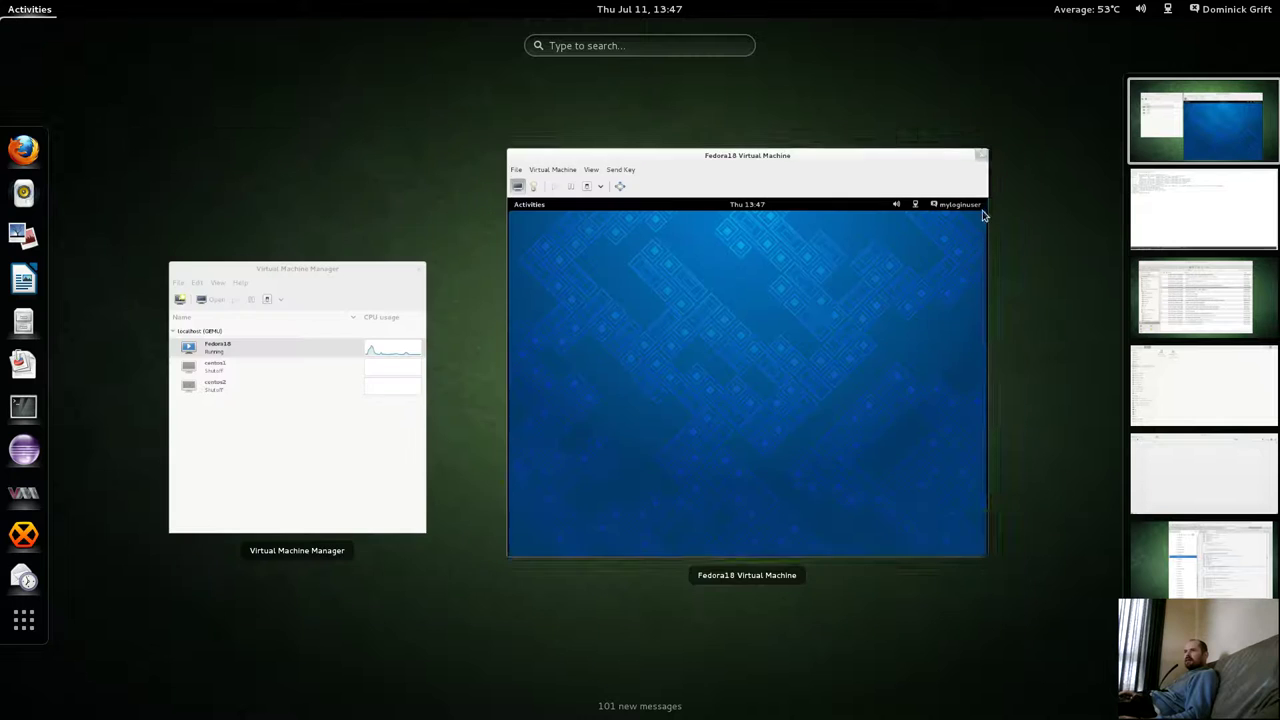
pyautogui.click(814, 306)
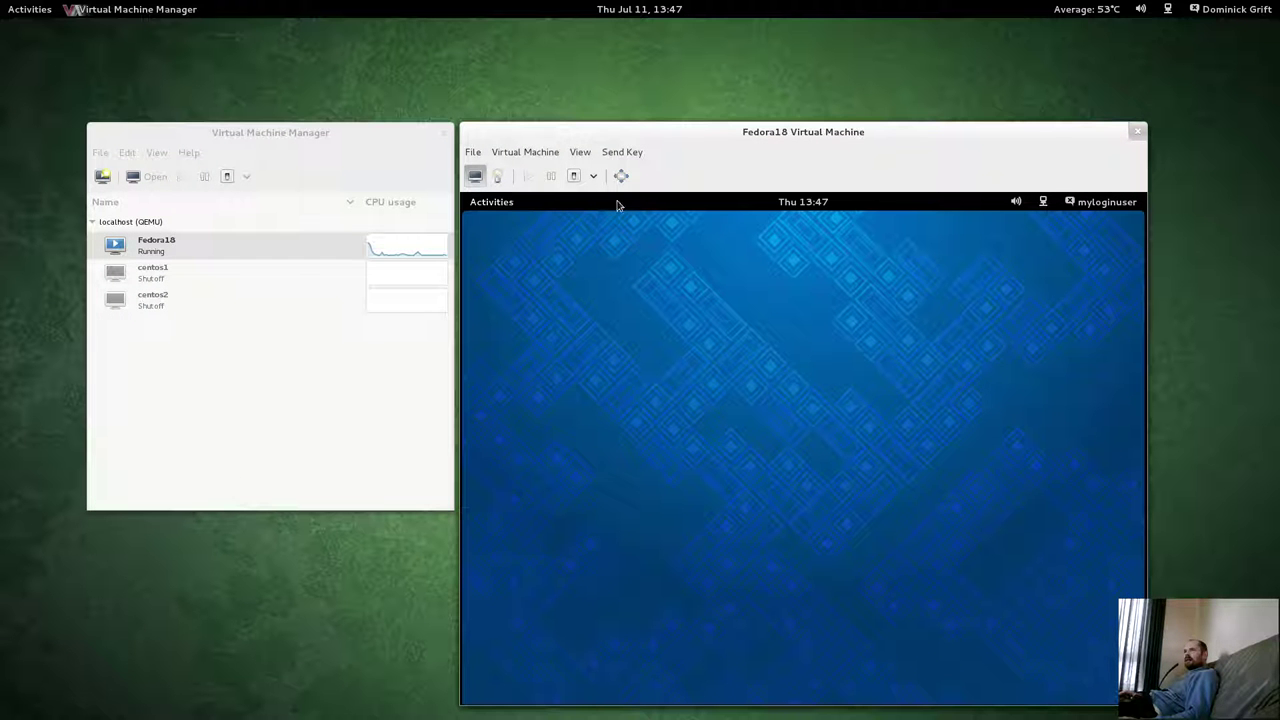
pyautogui.click(490, 203)
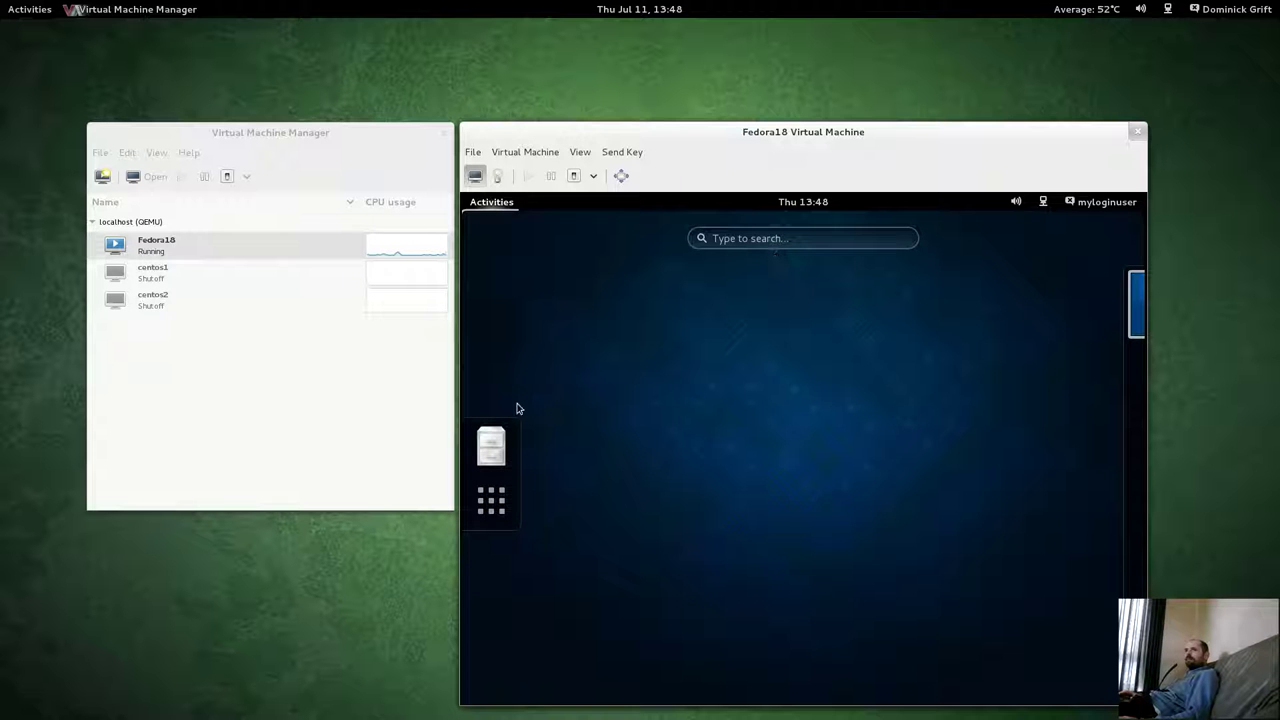
pyautogui.click(491, 501)
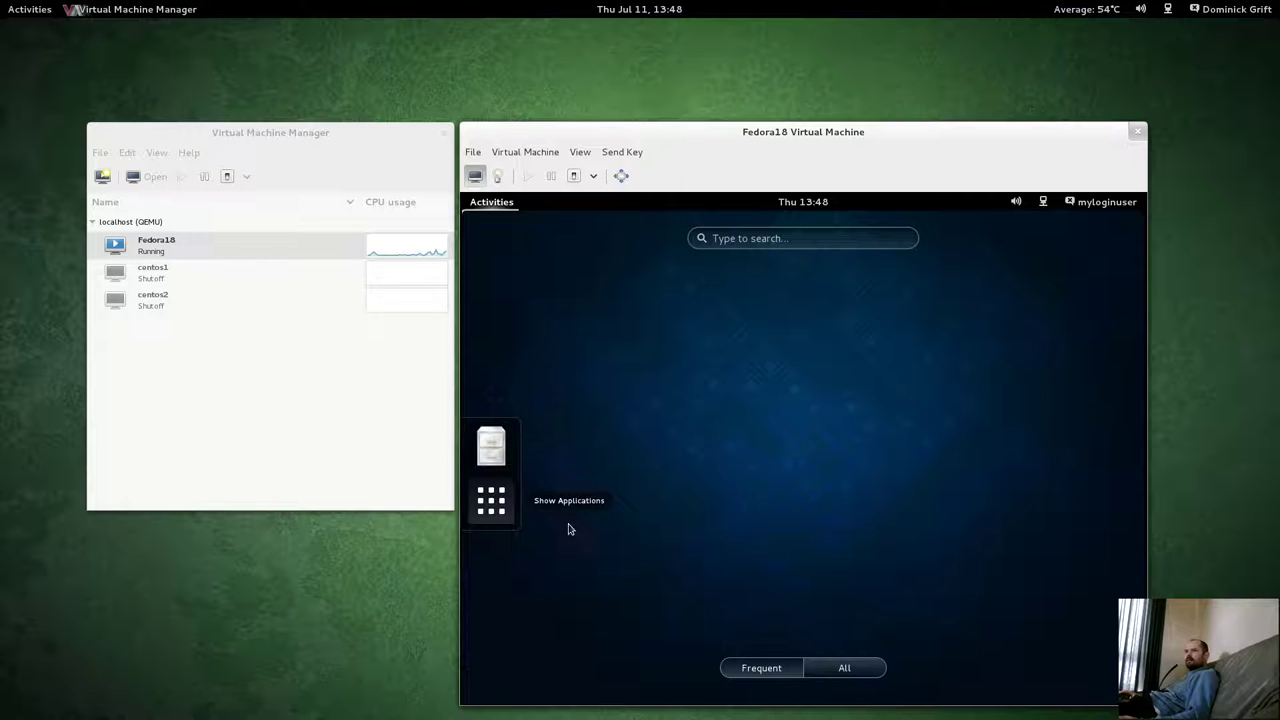
pyautogui.click(846, 669)
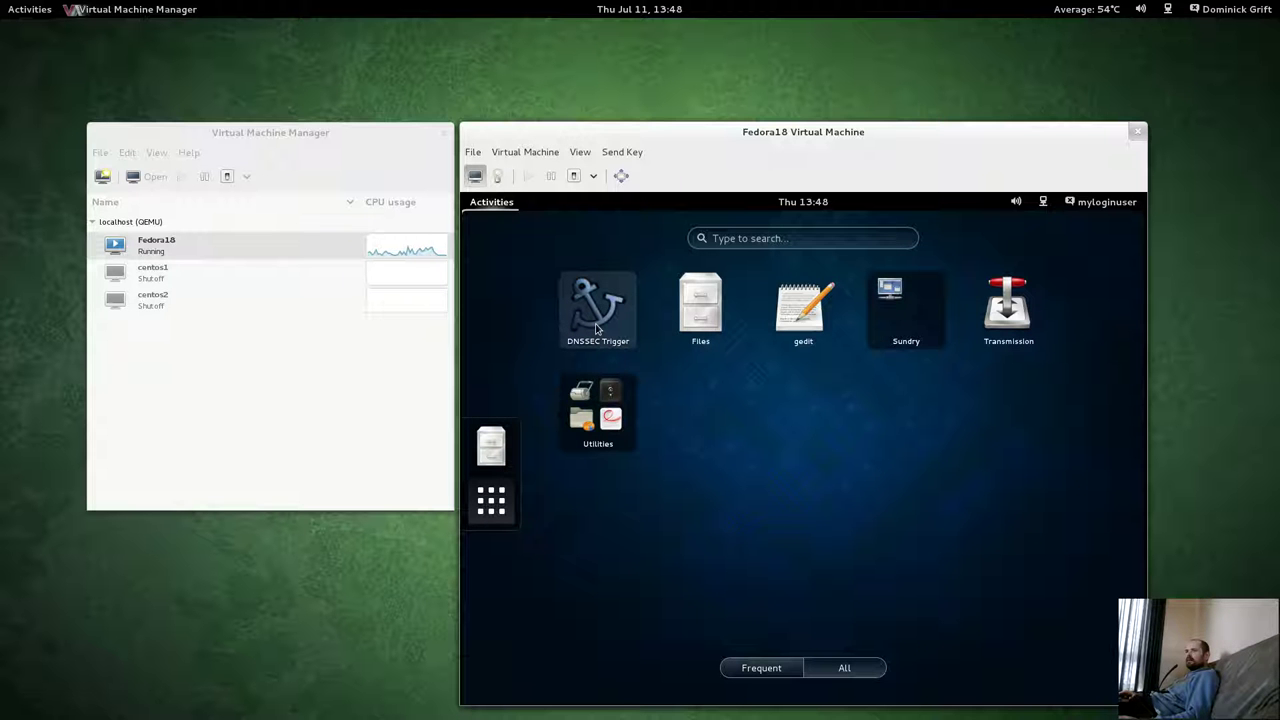
pyautogui.click(738, 665)
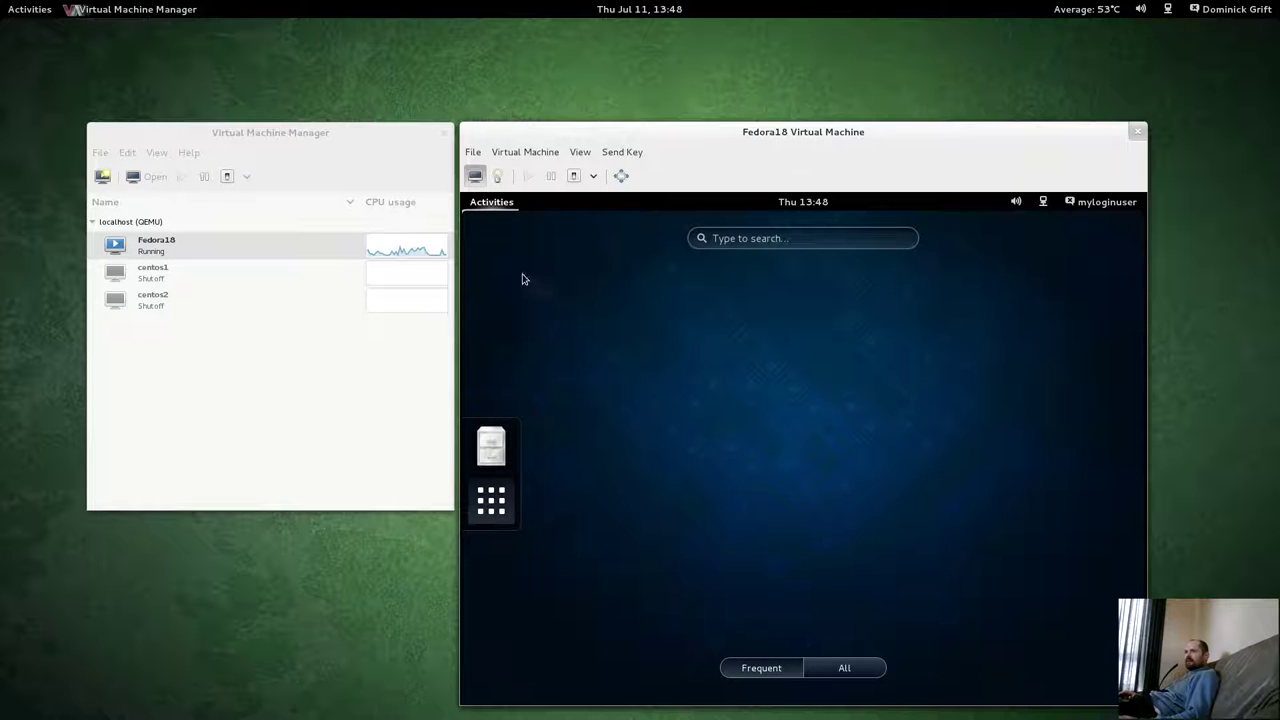
# Close the guest overview, dismiss its desktop menu, and move to the terminal's workspace.
pyautogui.click(477, 210)
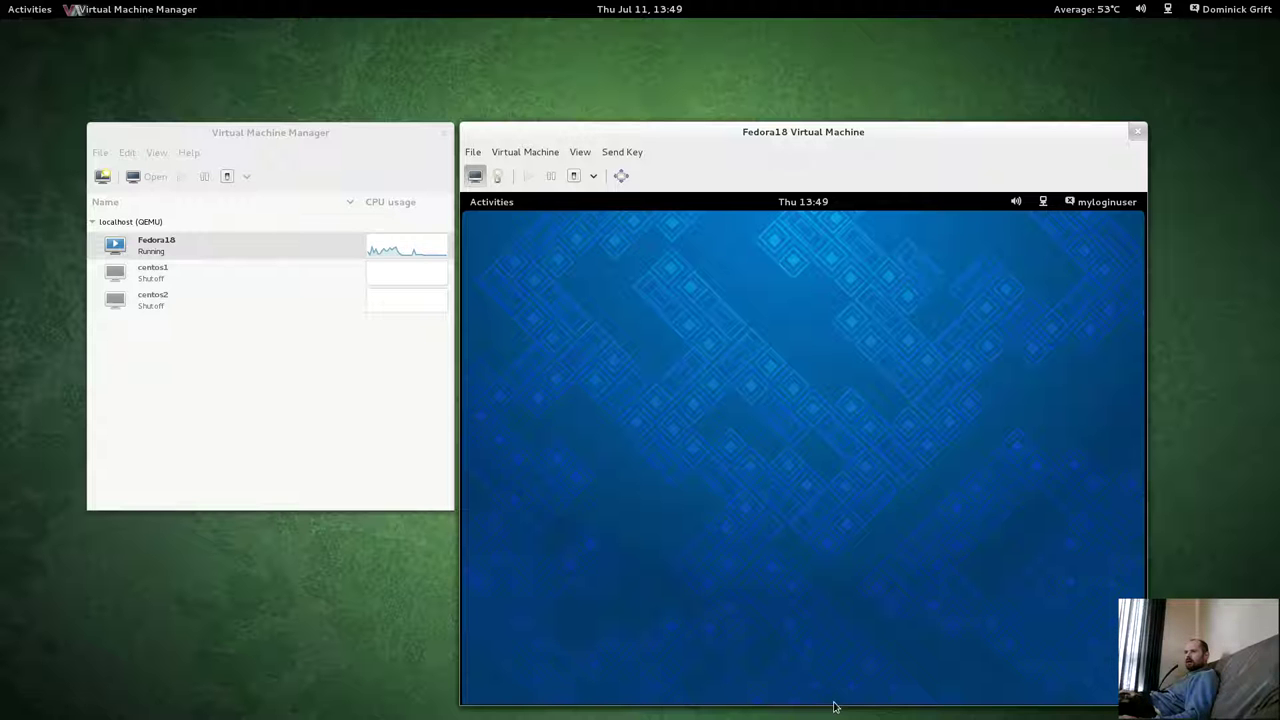
pyautogui.rightClick(831, 688)
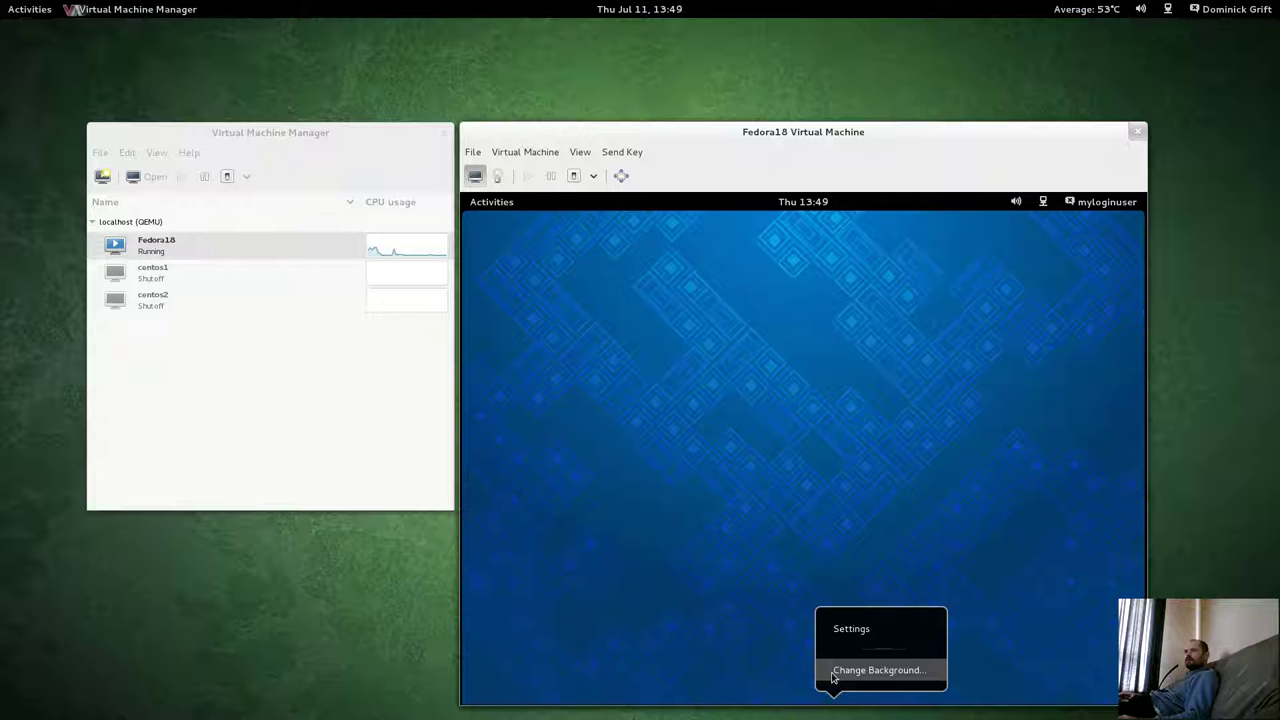
pyautogui.click(850, 679)
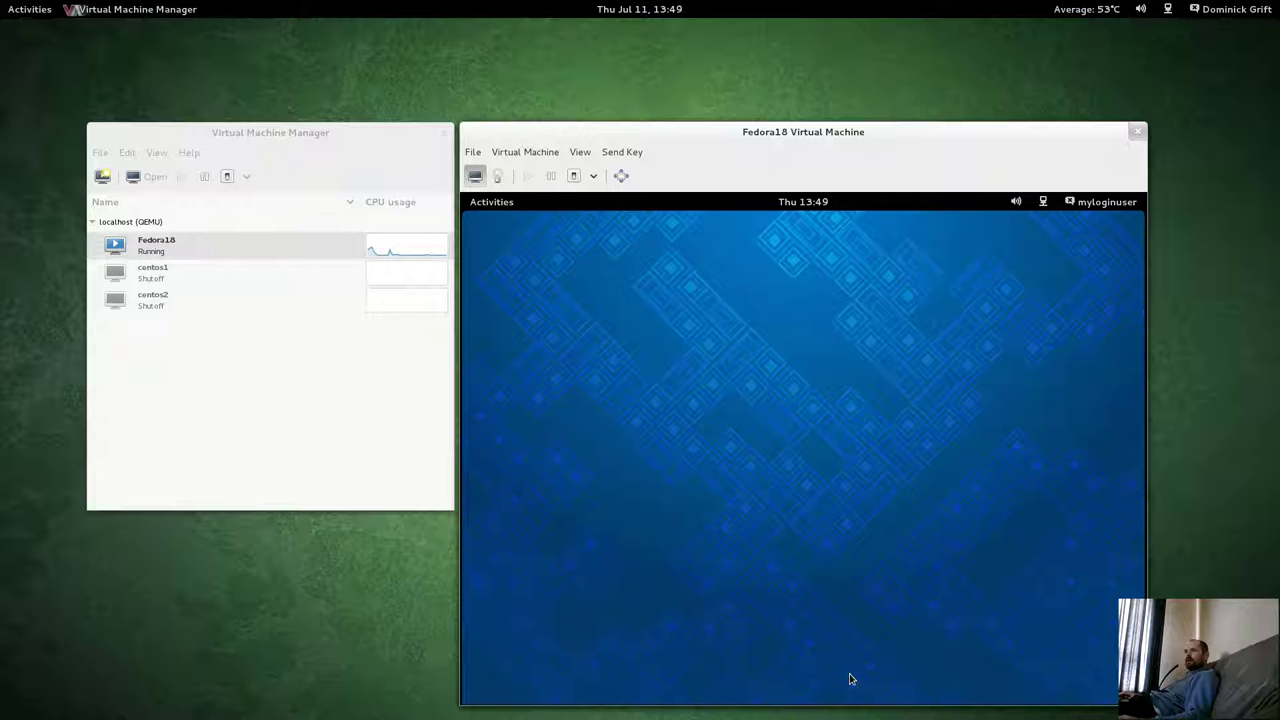
pyautogui.press('super')
pyautogui.click(1160, 206)
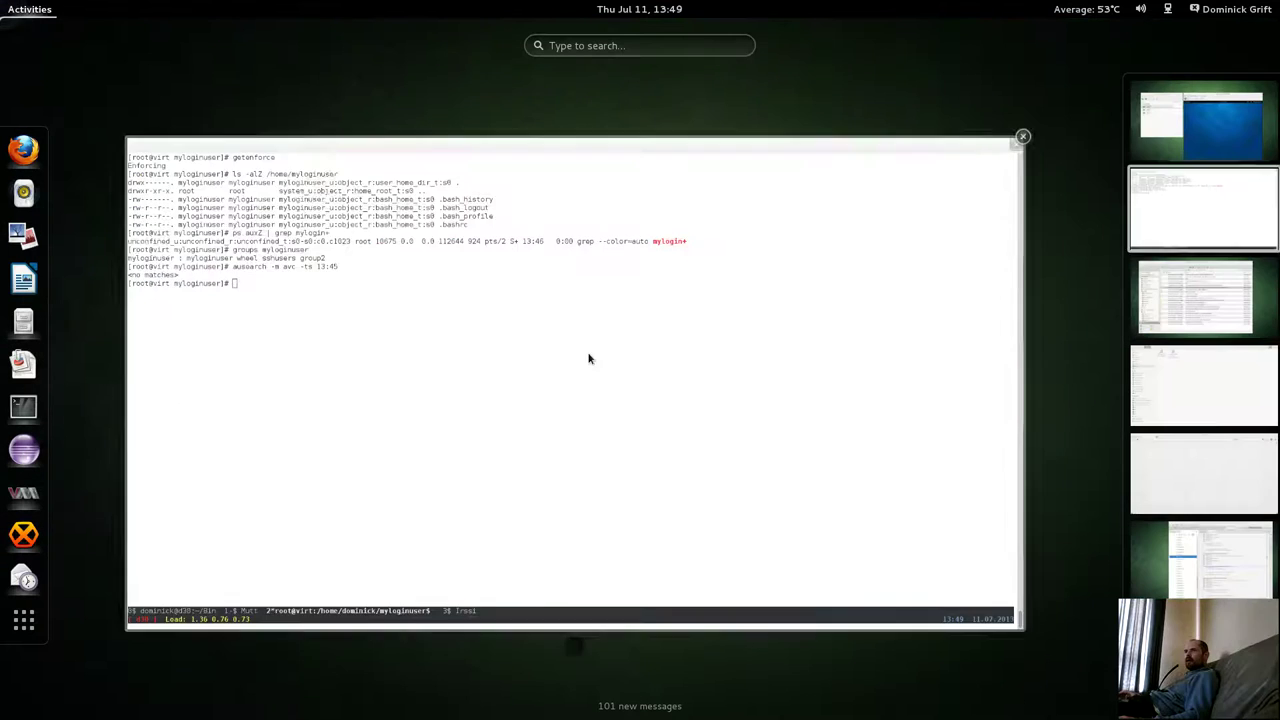
# Rerun the ausearch for AVC denials since 13:45.
pyautogui.click(589, 358)
pyautogui.press('Up')
pyautogui.press('Return')
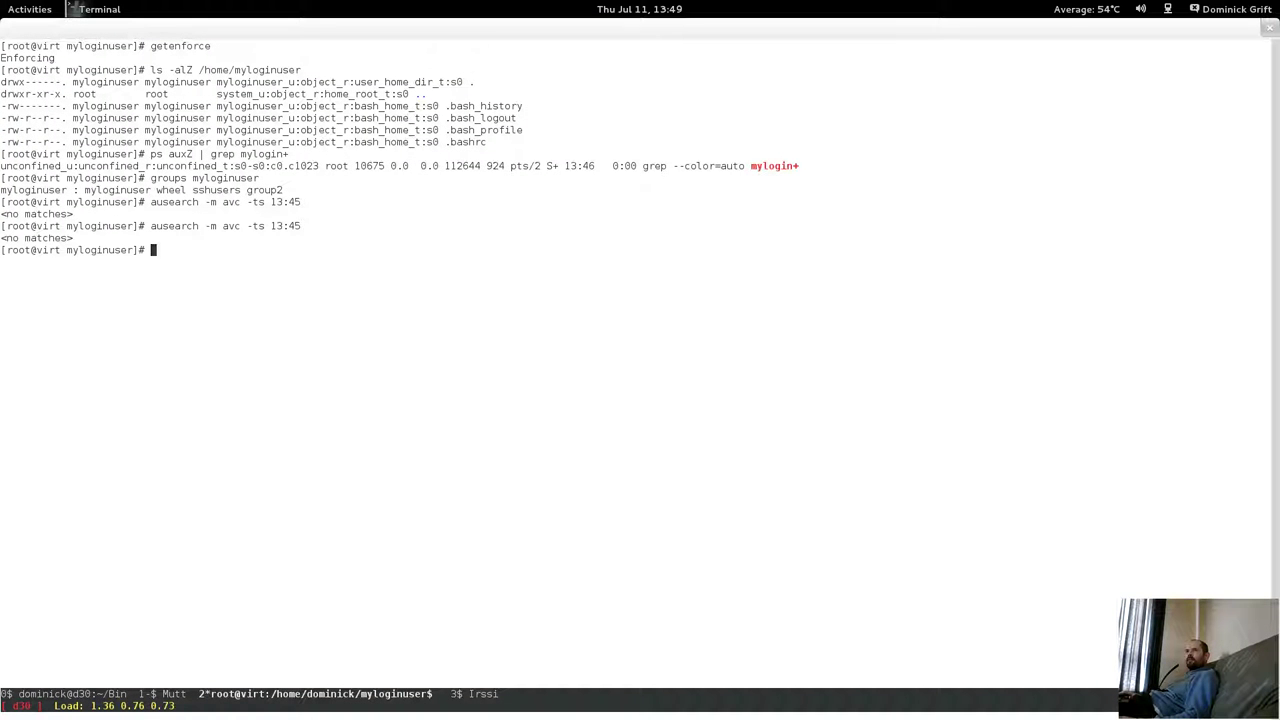
# Bring the Fedora18 guest window forward and open then dismiss its desktop menu.
pyautogui.moveTo(2, 2)
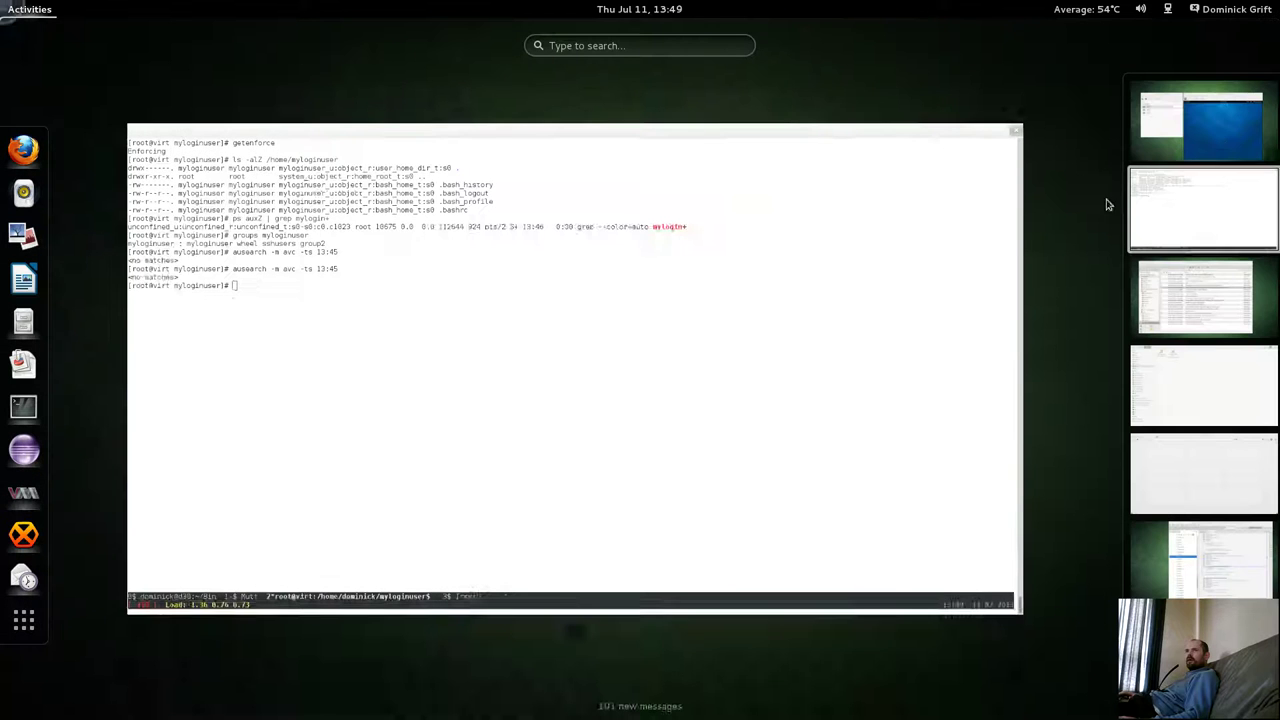
pyautogui.click(1226, 130)
pyautogui.click(833, 420)
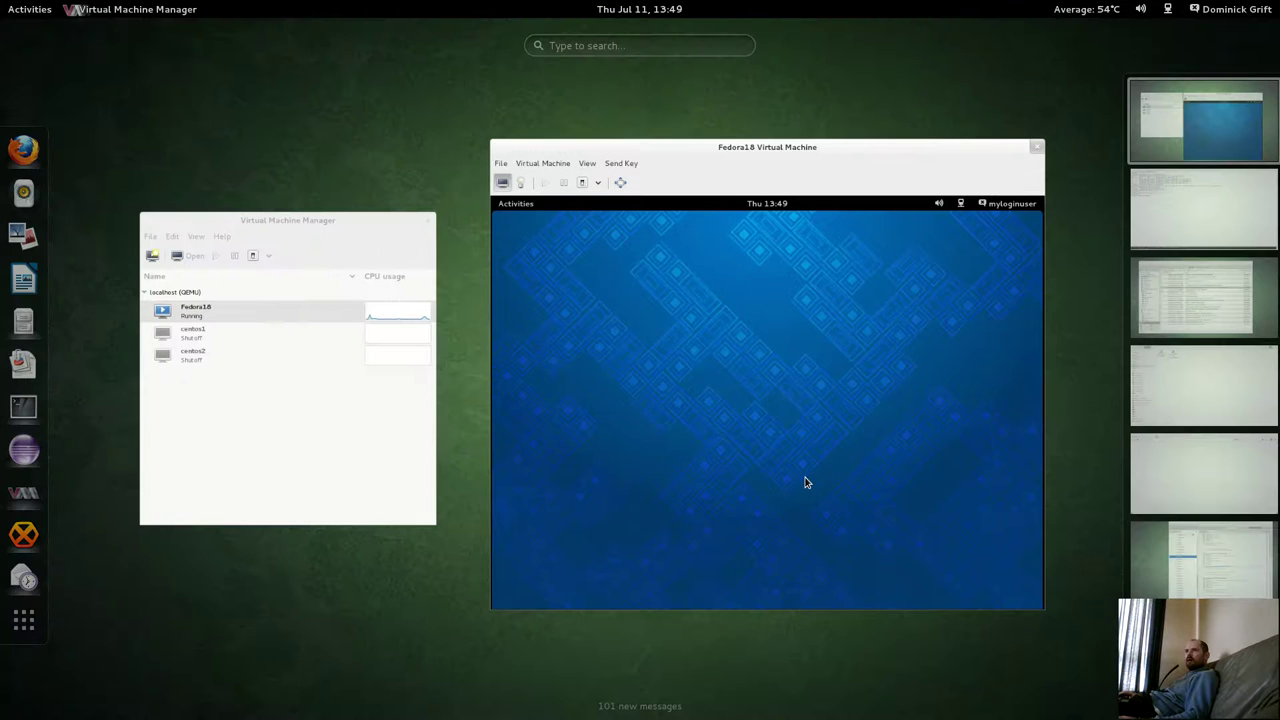
pyautogui.click(805, 476)
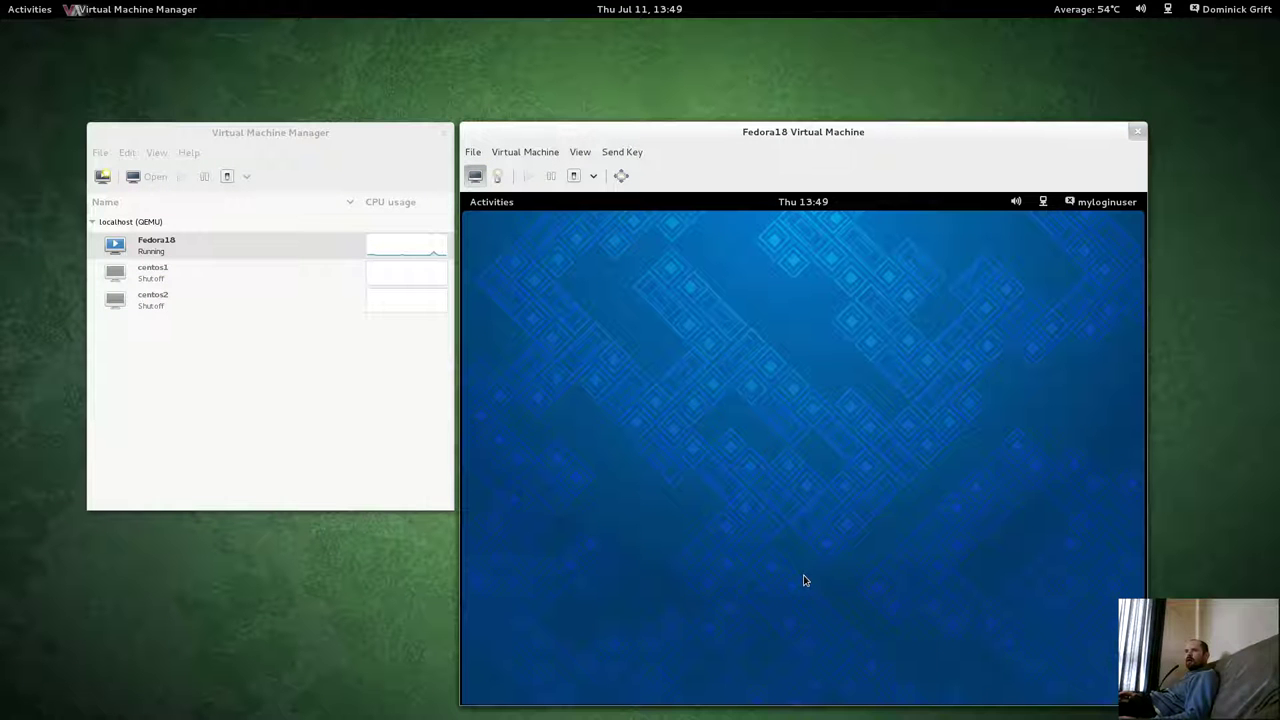
pyautogui.rightClick(805, 580)
pyautogui.click(806, 607)
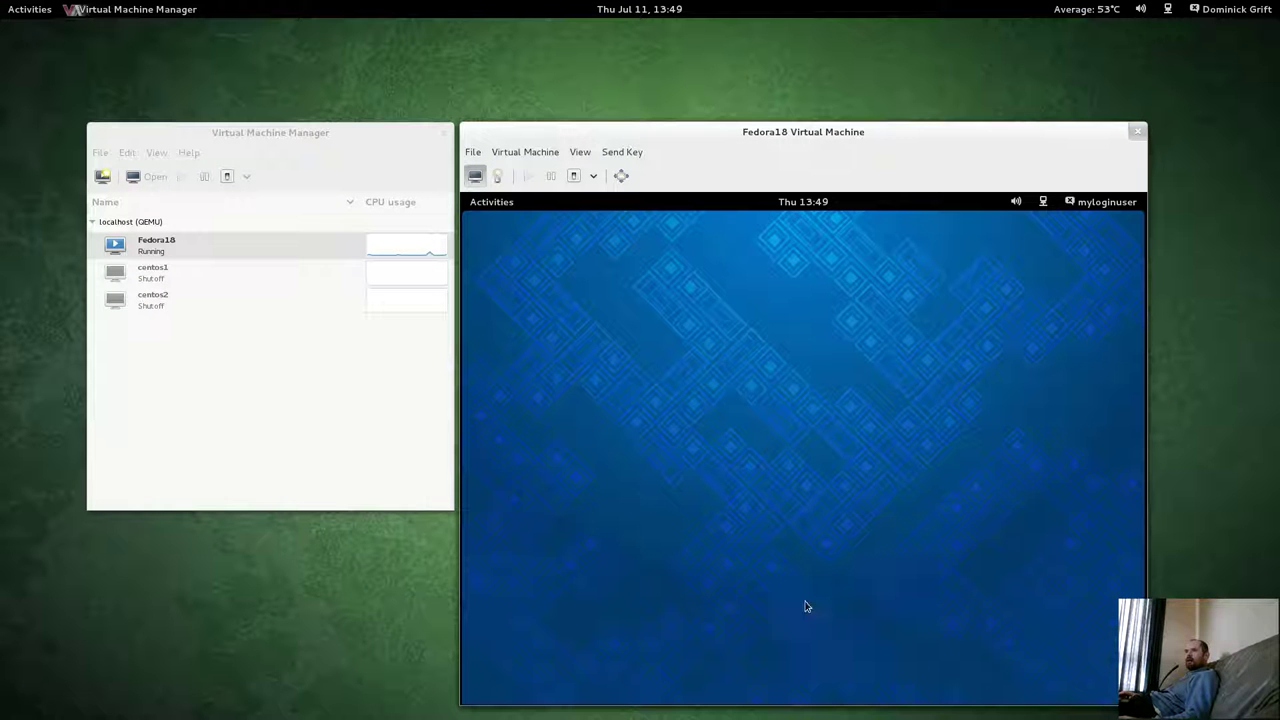
# Return to the terminal and run the AVC search since 13:45 again.
pyautogui.press('super')
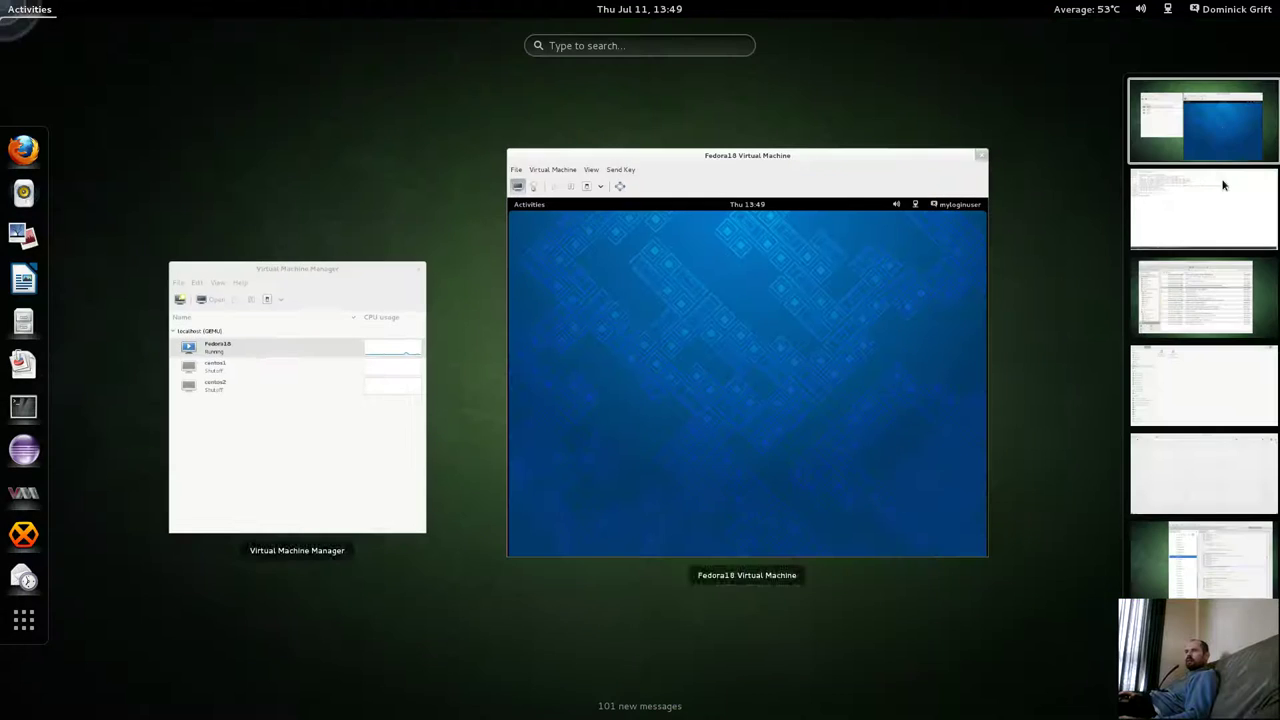
pyautogui.hotkey('ctrl', 'alt', 'Down')
pyautogui.click(775, 349)
pyautogui.press('Up')
pyautogui.press('Return')
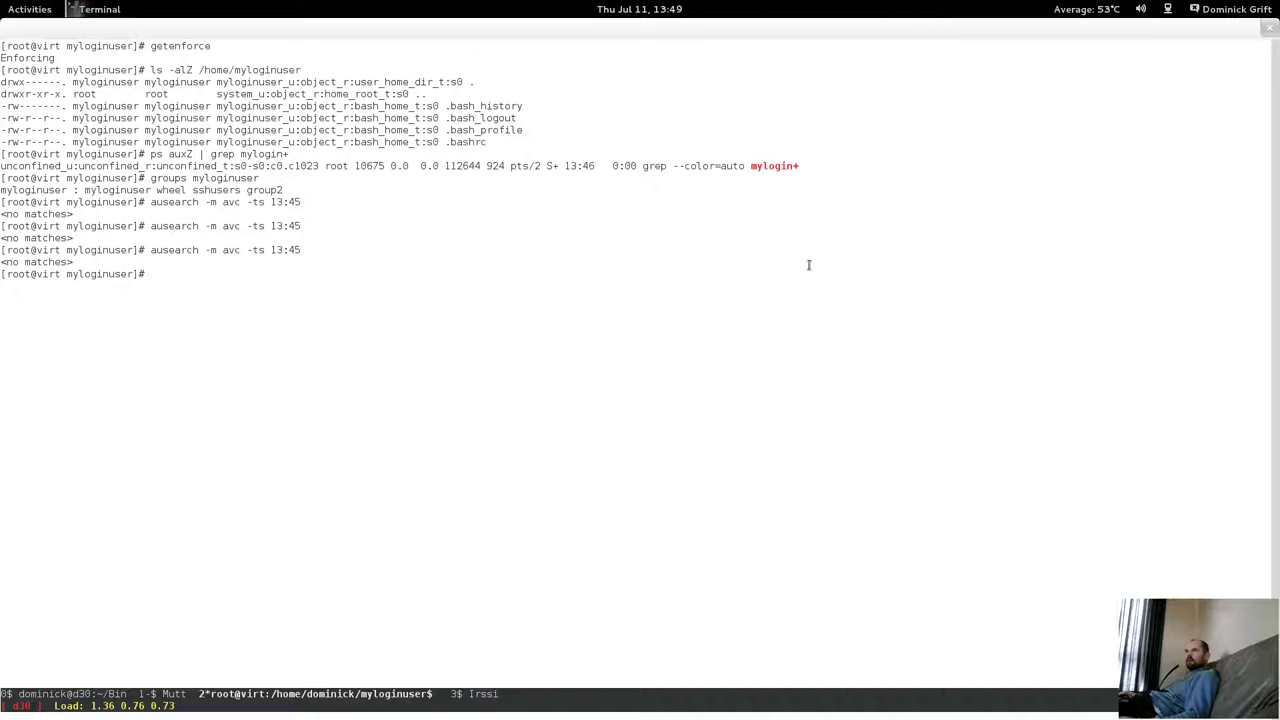
# View the end of /var/log/messages in less, then quit back to the prompt.
pyautogui.write('les /v')
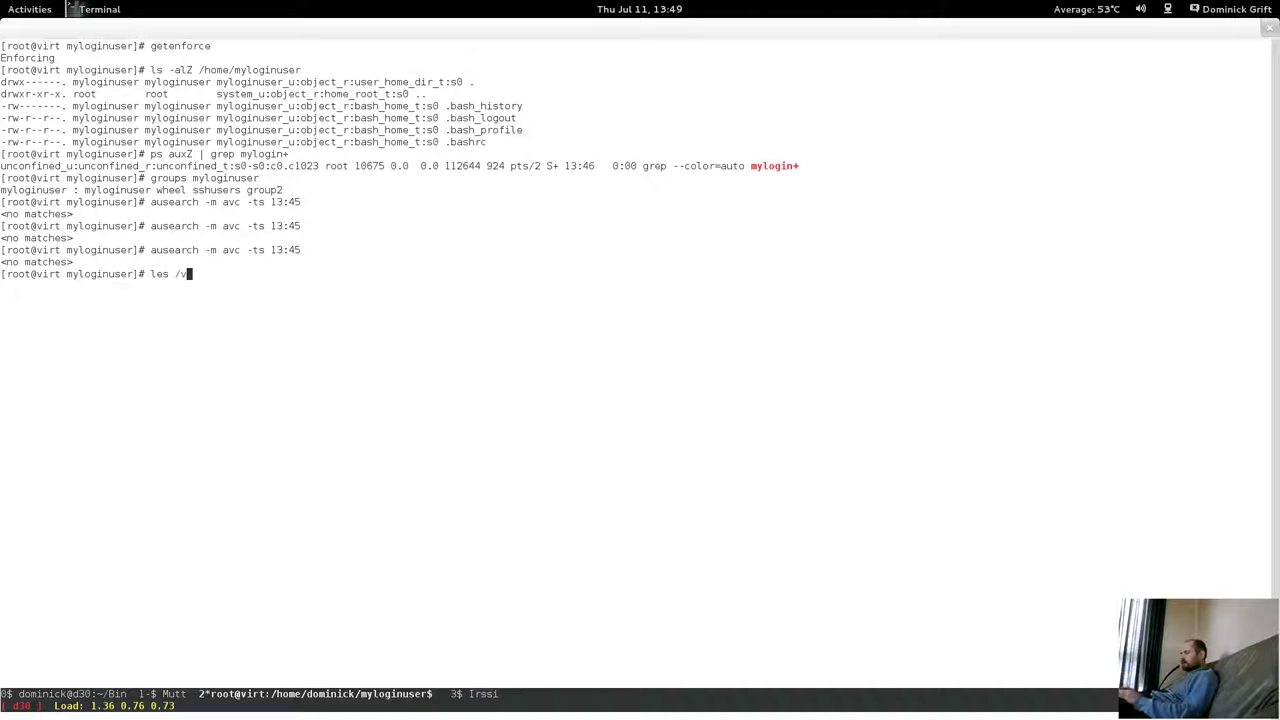
pyautogui.write('ar/l')
pyautogui.press('BackSpace')
pyautogui.press('BackSpace')
pyautogui.press('BackSpace')
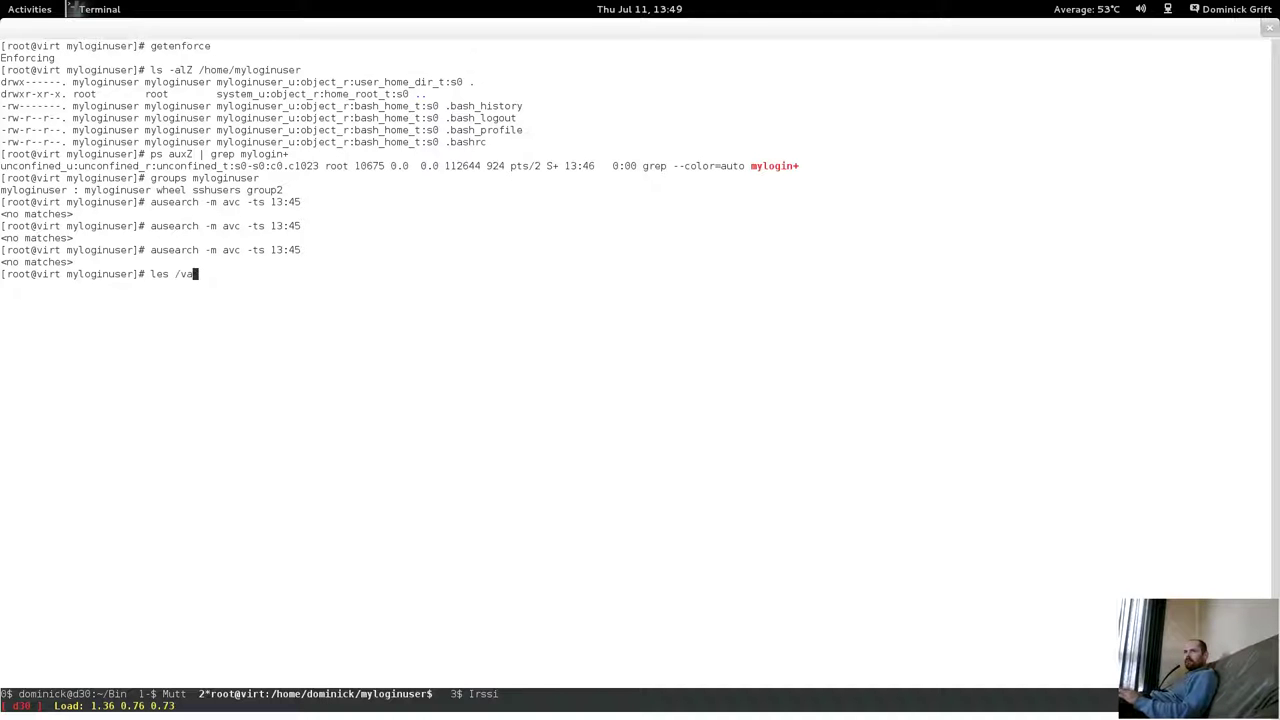
pyautogui.press('BackSpace')
pyautogui.press('BackSpace')
pyautogui.press('BackSpace')
pyautogui.press('BackSpace')
pyautogui.write('s /var/log')
pyautogui.write('/messages')
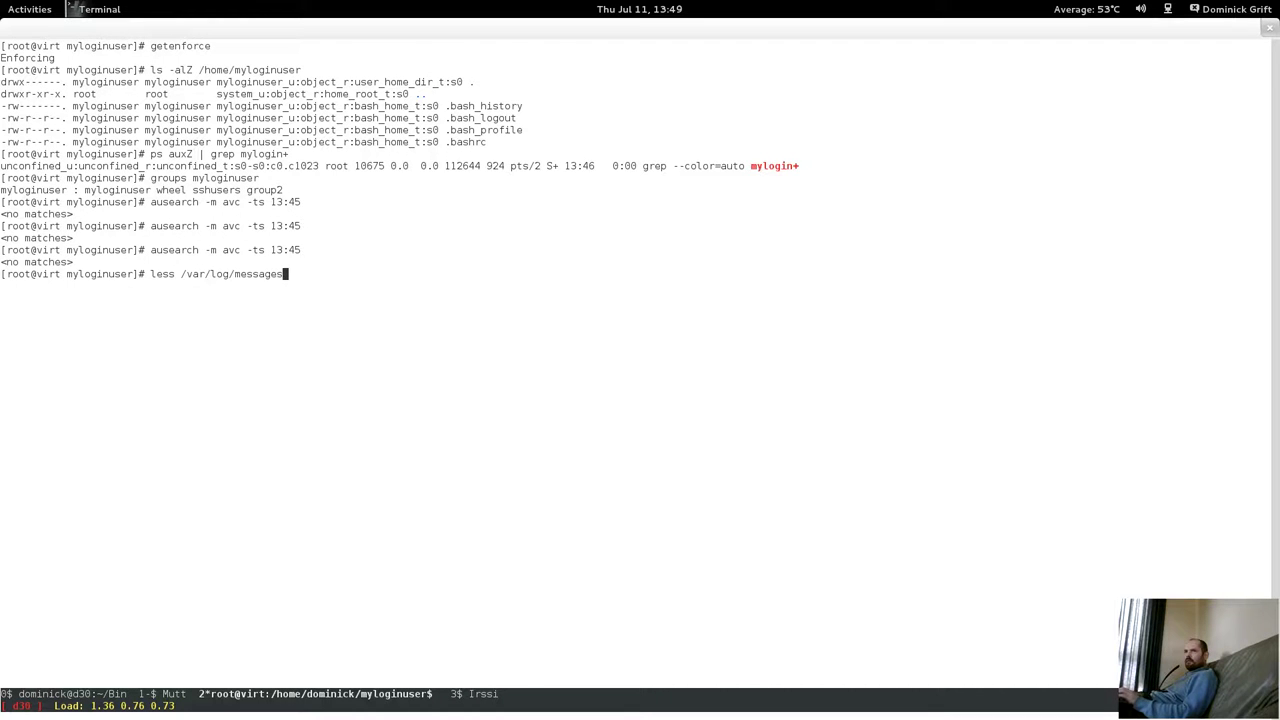
pyautogui.press('Return')
pyautogui.hotkey('shift', 'g')
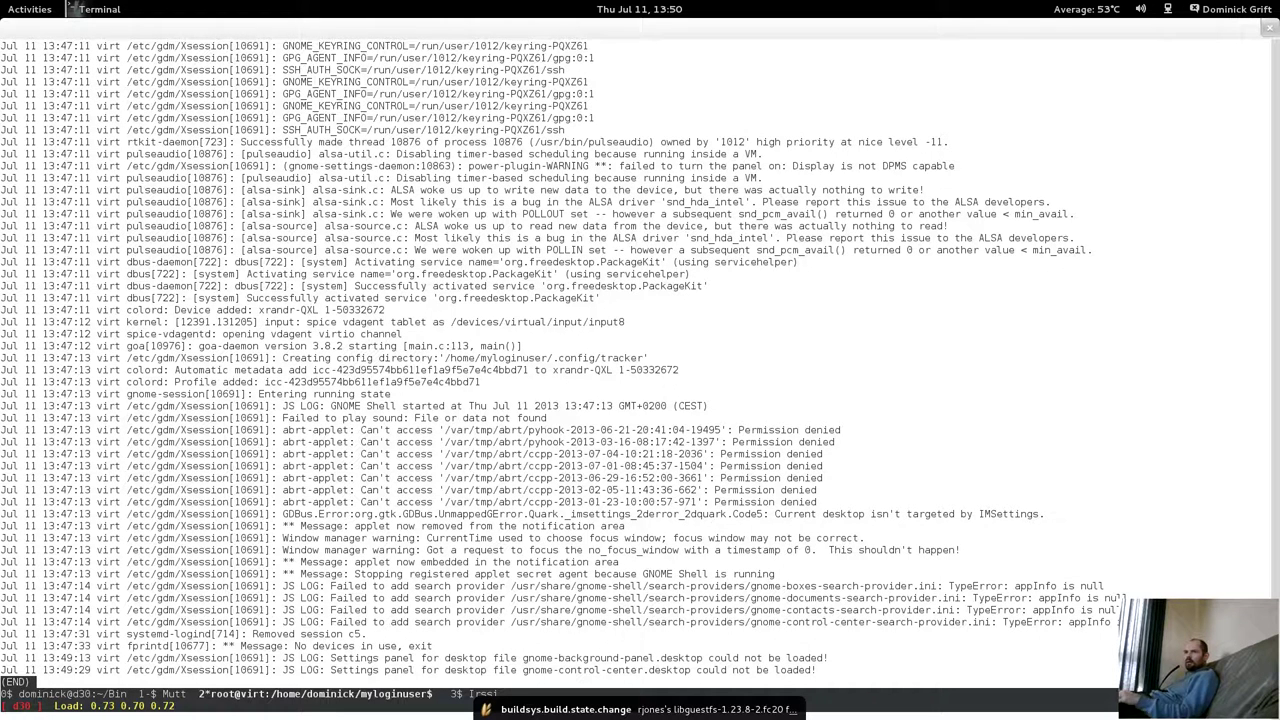
pyautogui.press('q')
pyautogui.press('super')
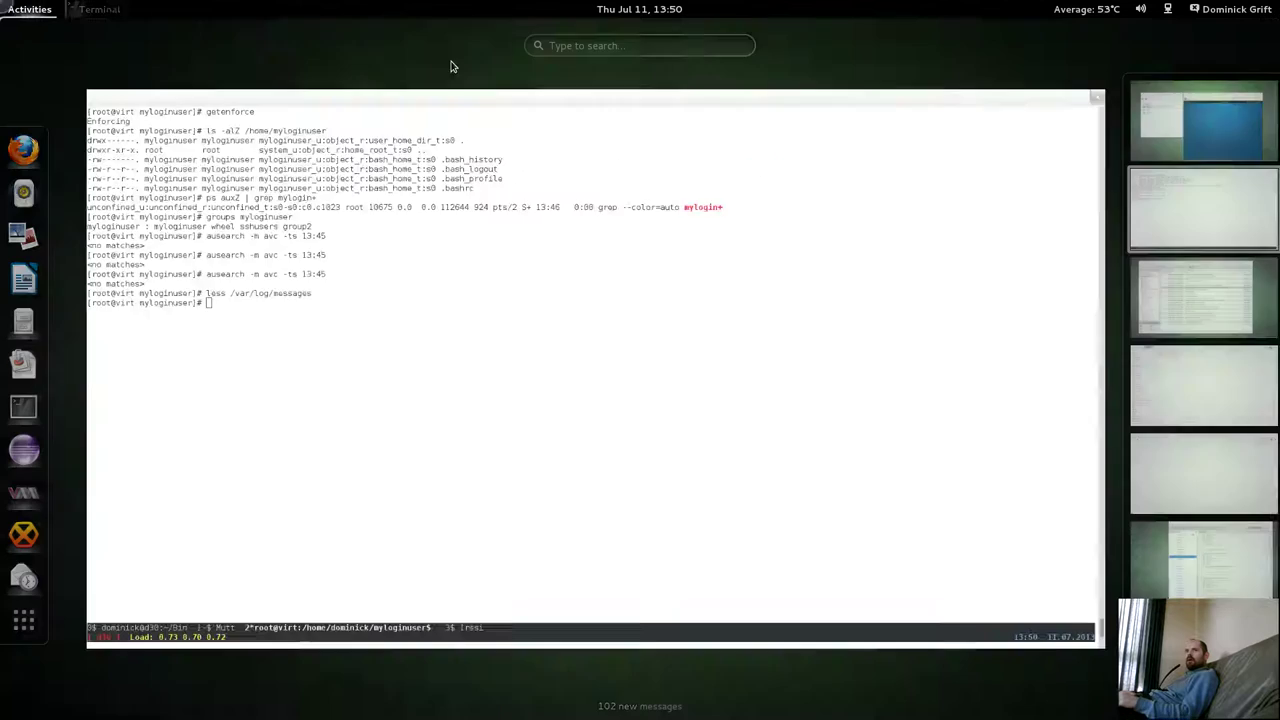
pyautogui.hotkey('ctrl', 'alt', 'Up')
pyautogui.click(856, 318)
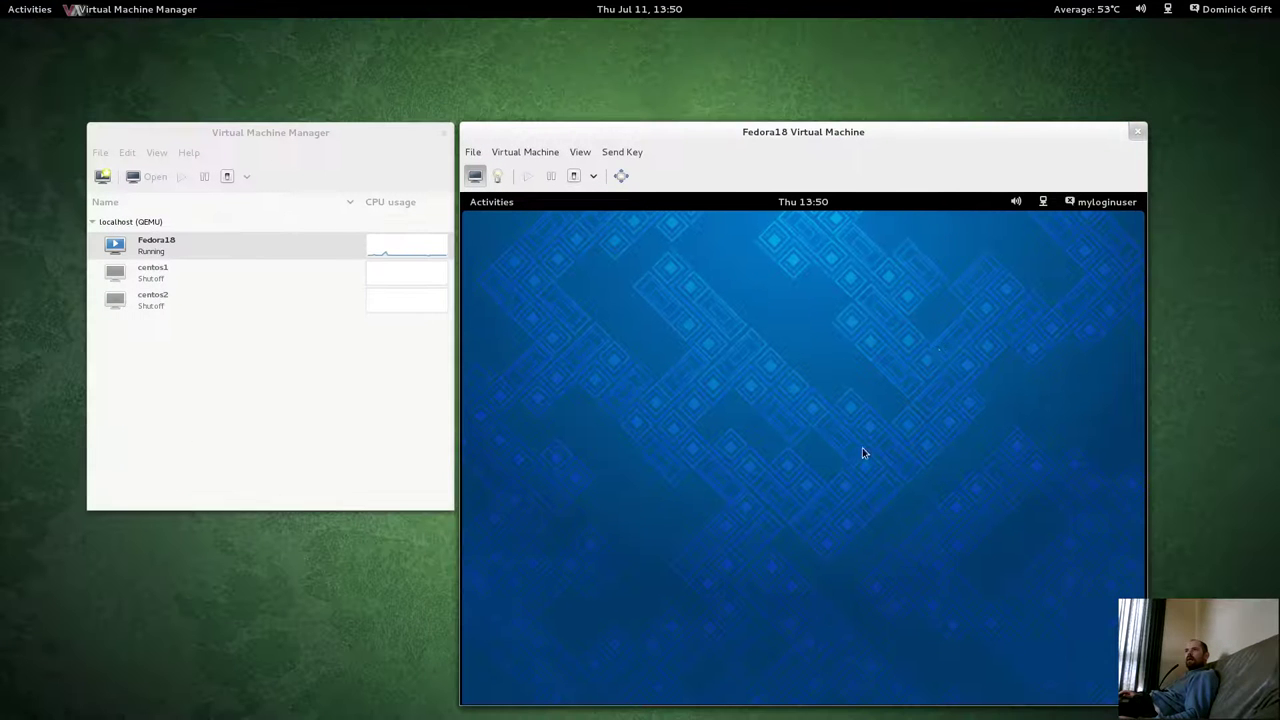
pyautogui.click(1084, 209)
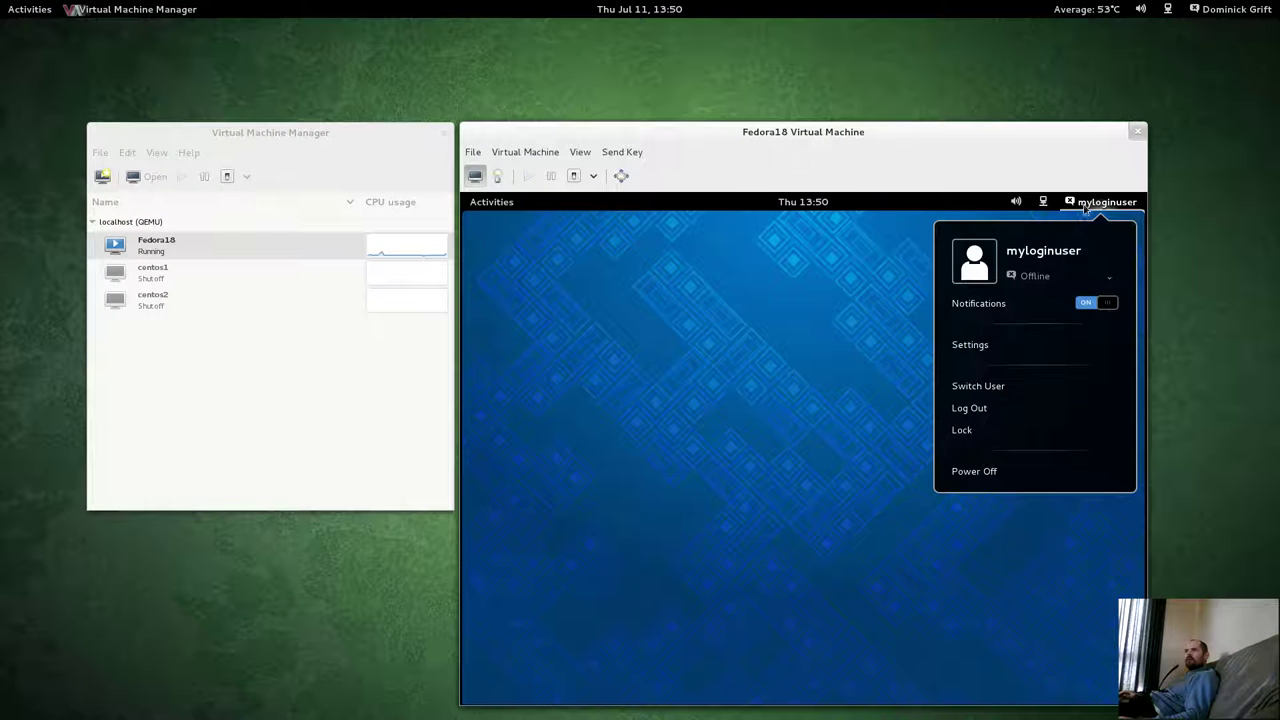
pyautogui.click(1084, 208)
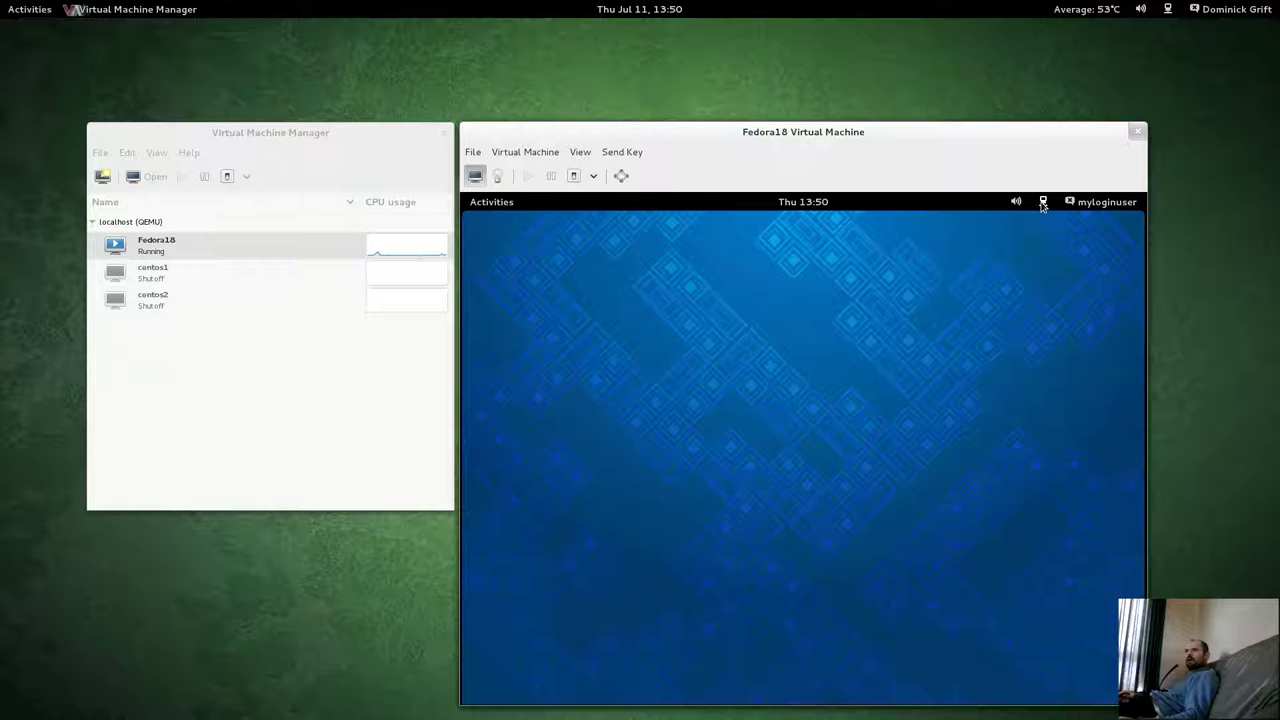
pyautogui.click(1042, 204)
pyautogui.click(1042, 204)
pyautogui.click(503, 203)
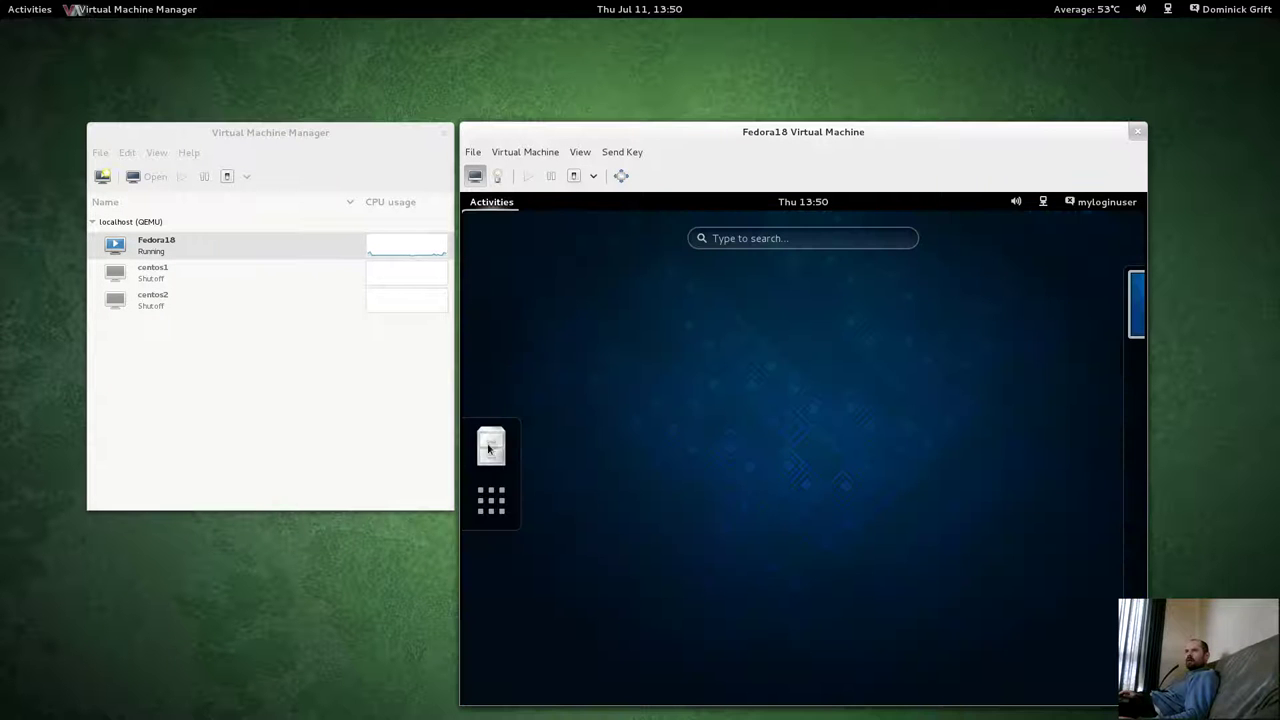
pyautogui.click(838, 700)
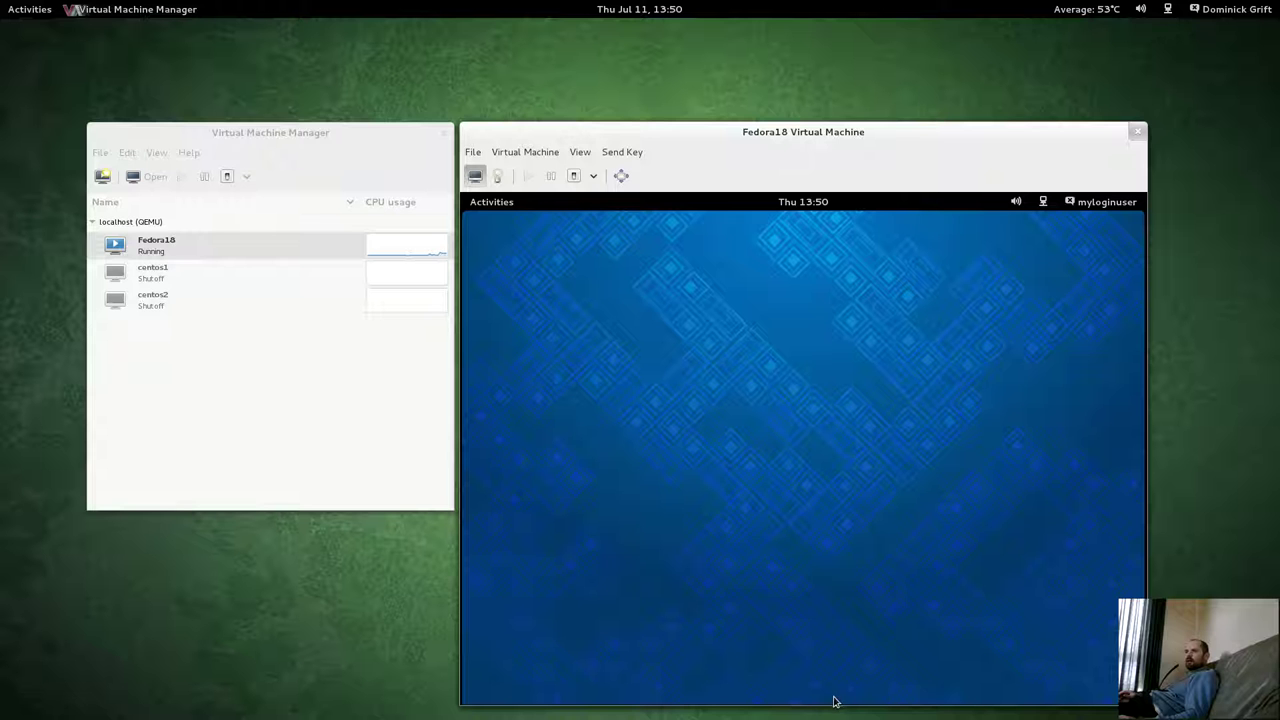
pyautogui.rightClick(838, 673)
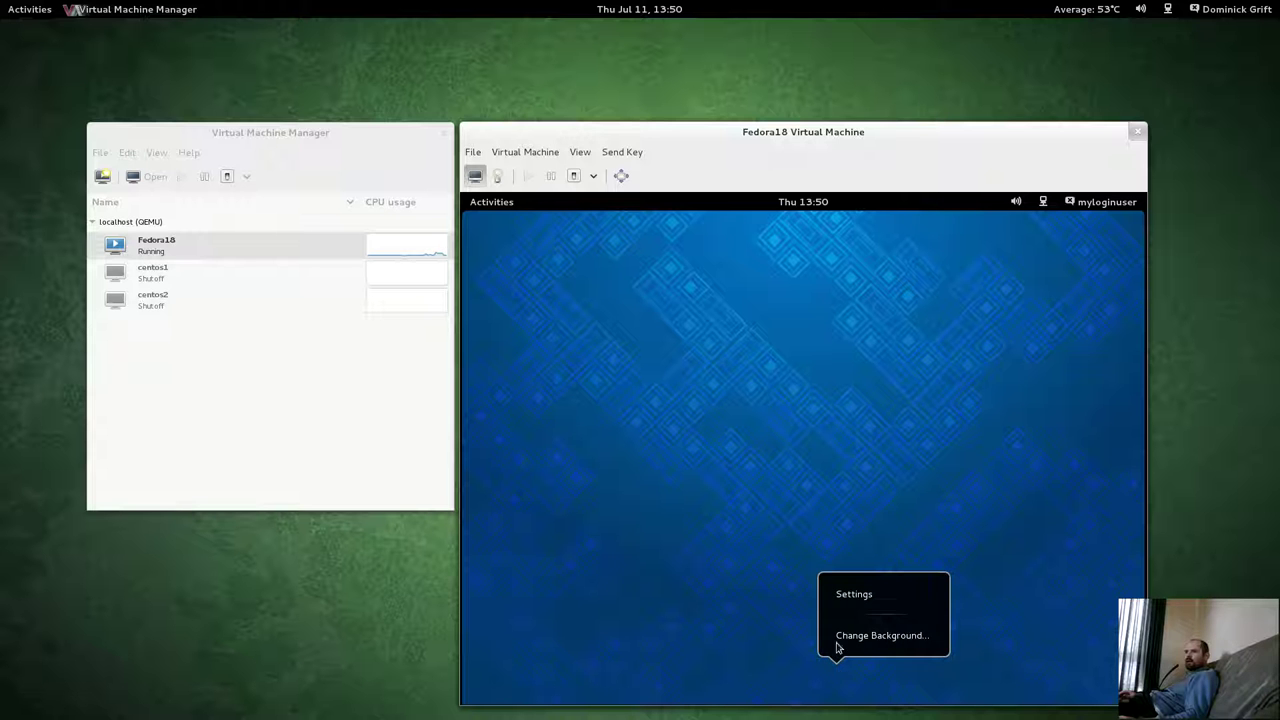
pyautogui.click(866, 404)
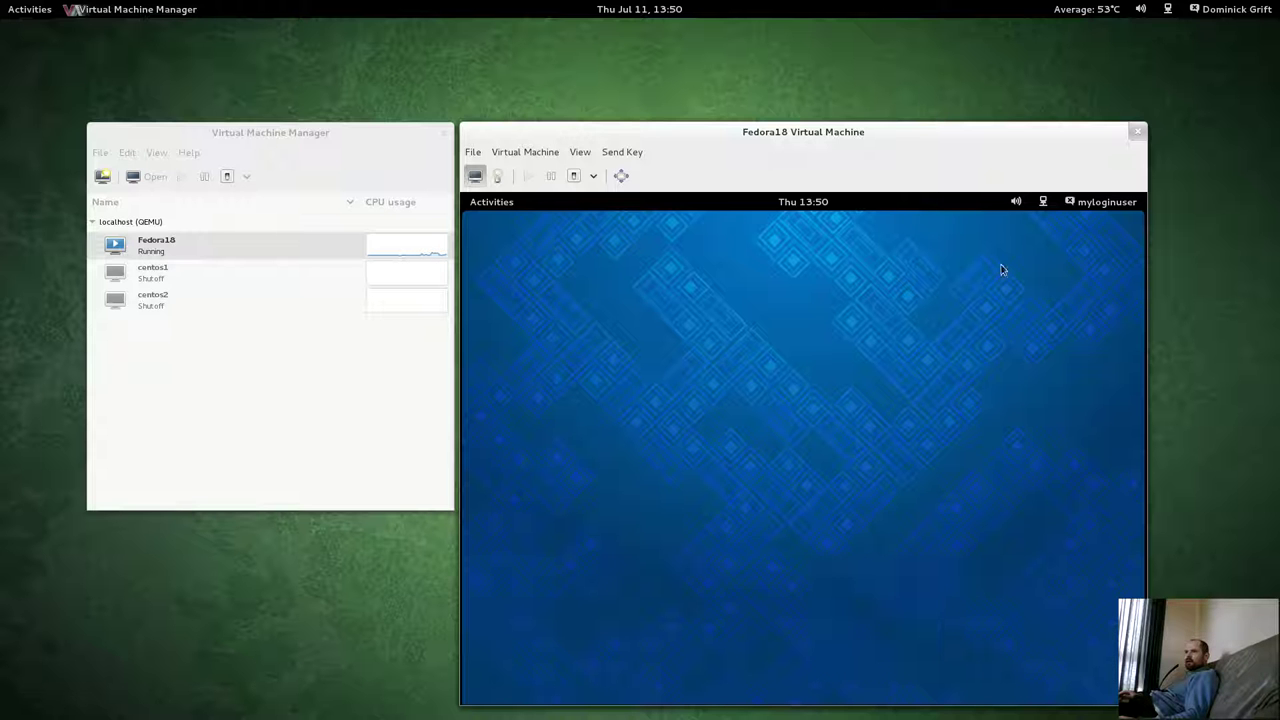
pyautogui.click(1041, 204)
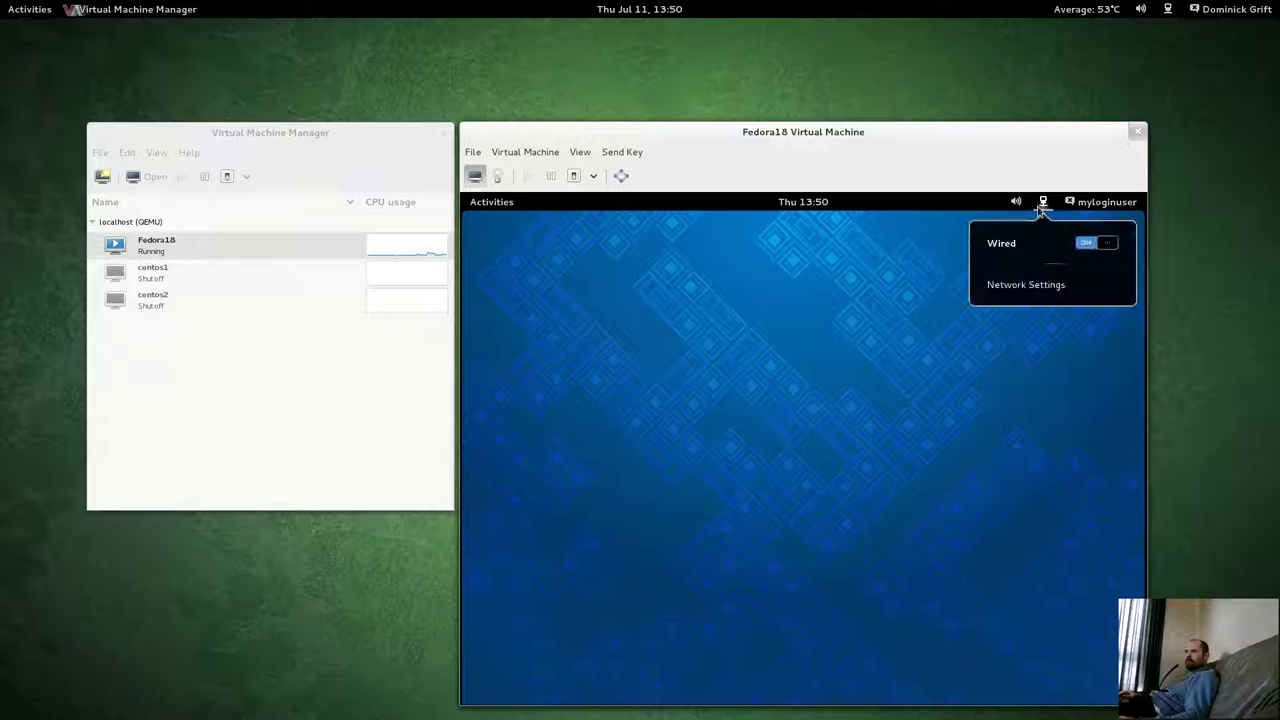
pyautogui.click(1030, 289)
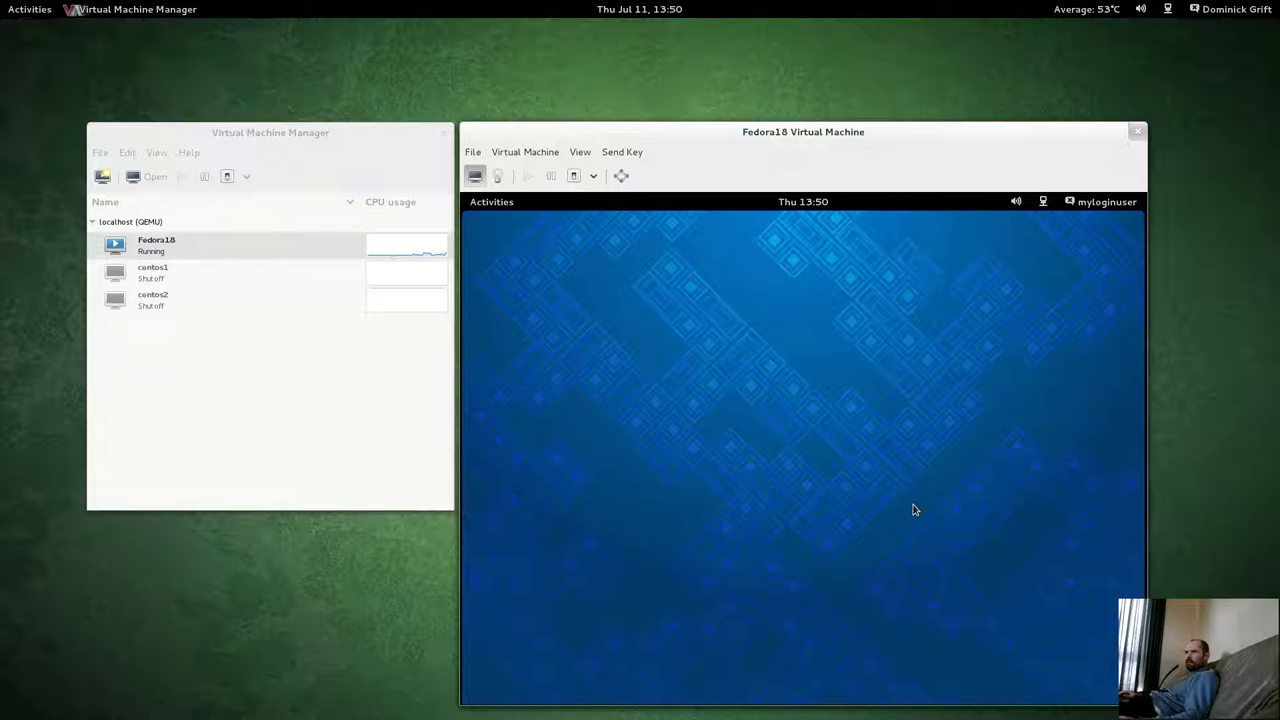
pyautogui.click(1041, 203)
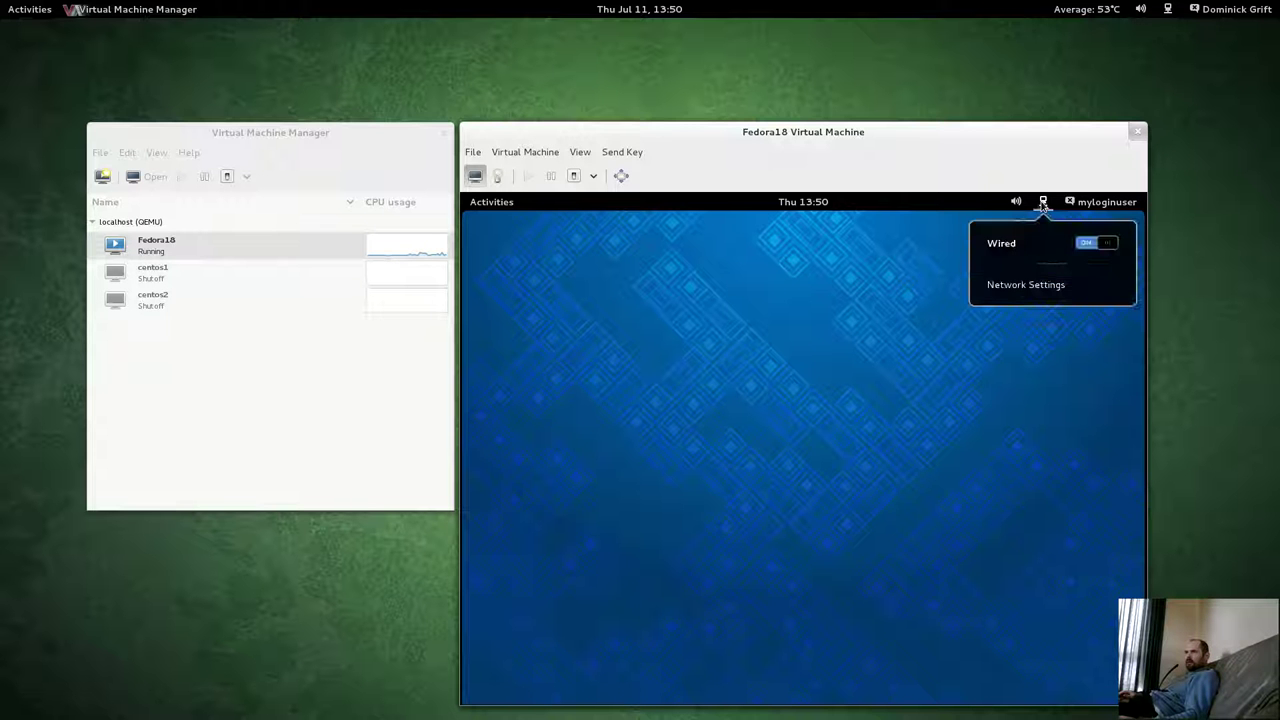
pyautogui.click(1036, 203)
pyautogui.moveTo(22, 5)
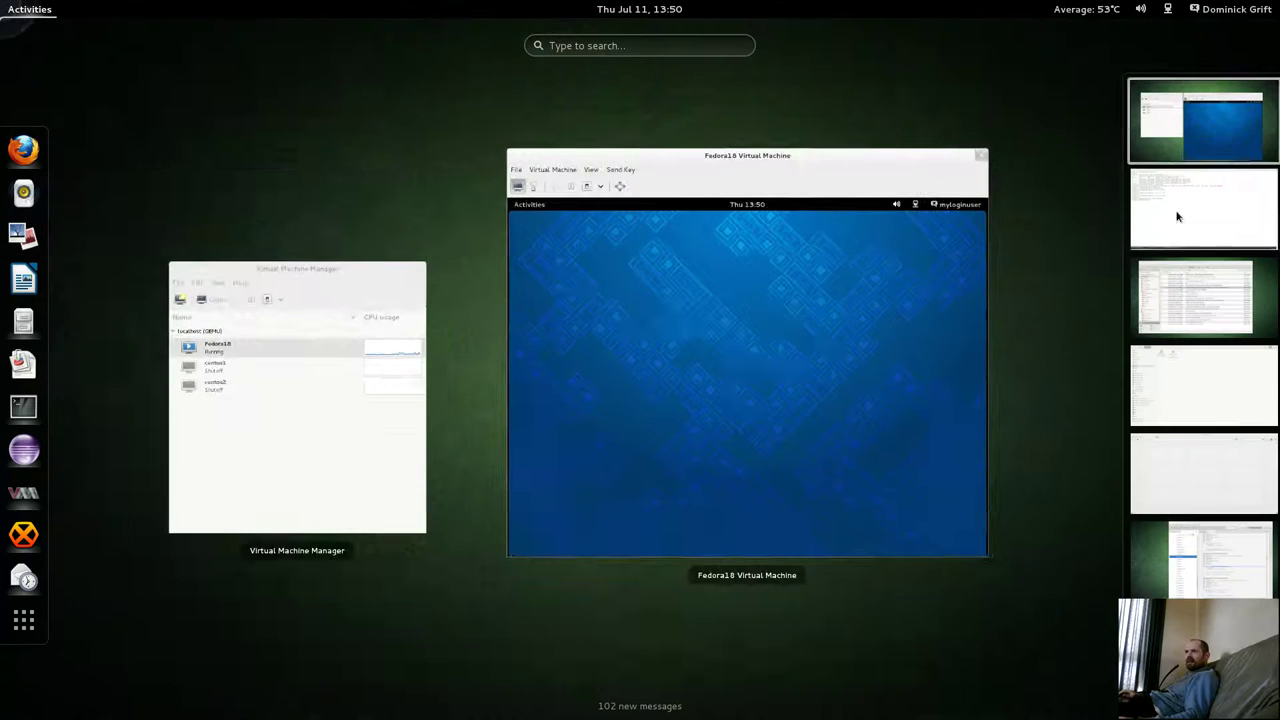
# Rerun 'ausearch -m avc -ts 13:45' in the root terminal.
pyautogui.click(1230, 183)
pyautogui.click(638, 368)
pyautogui.press('Up')
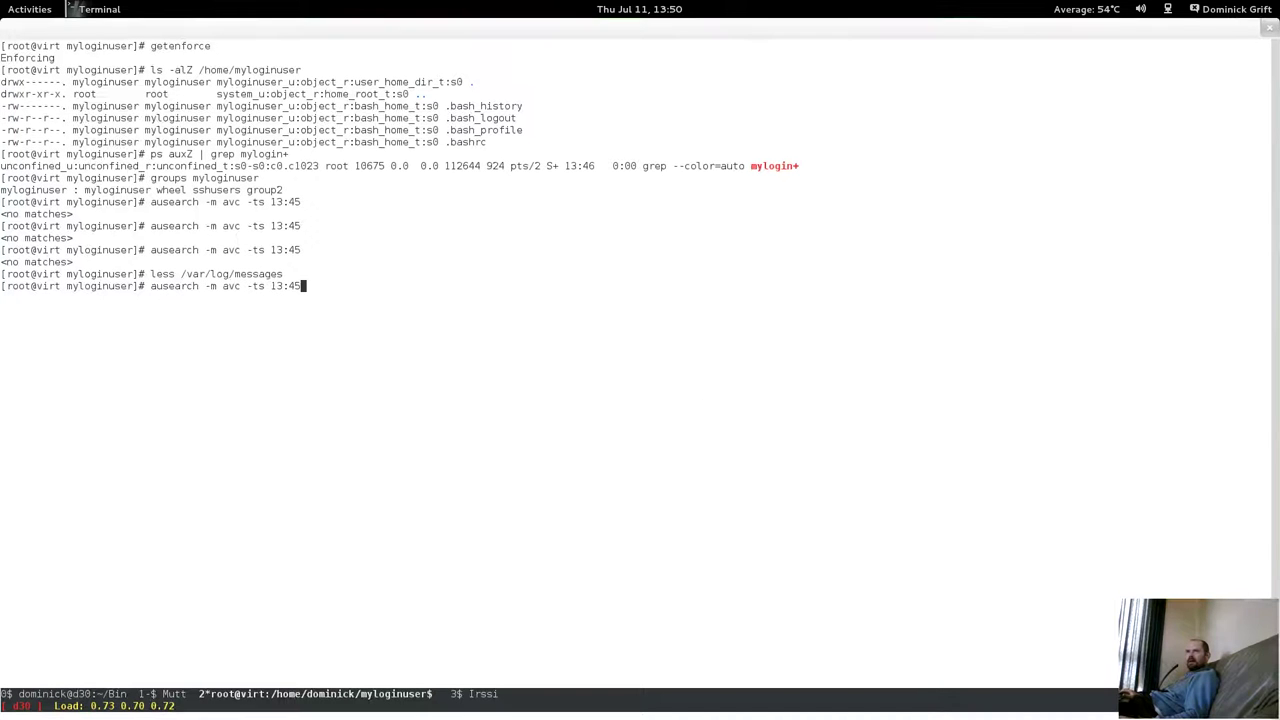
pyautogui.press('Return')
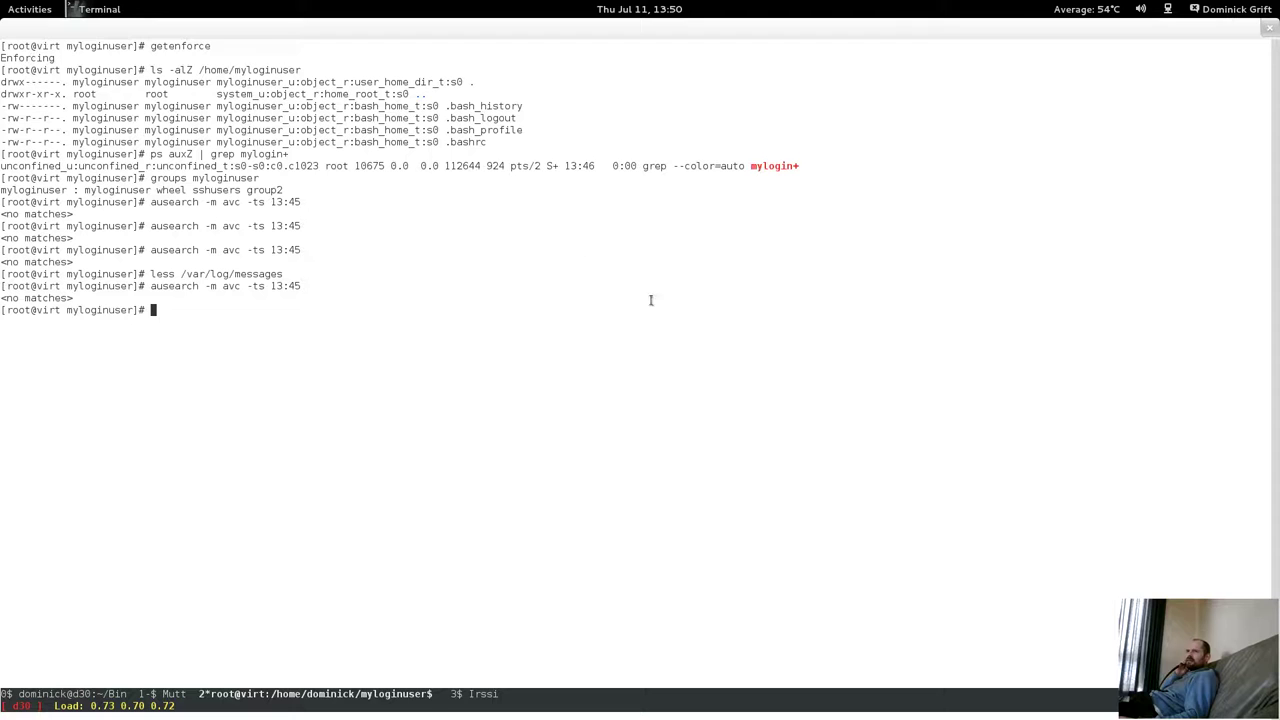
pyautogui.moveTo(2, 2)
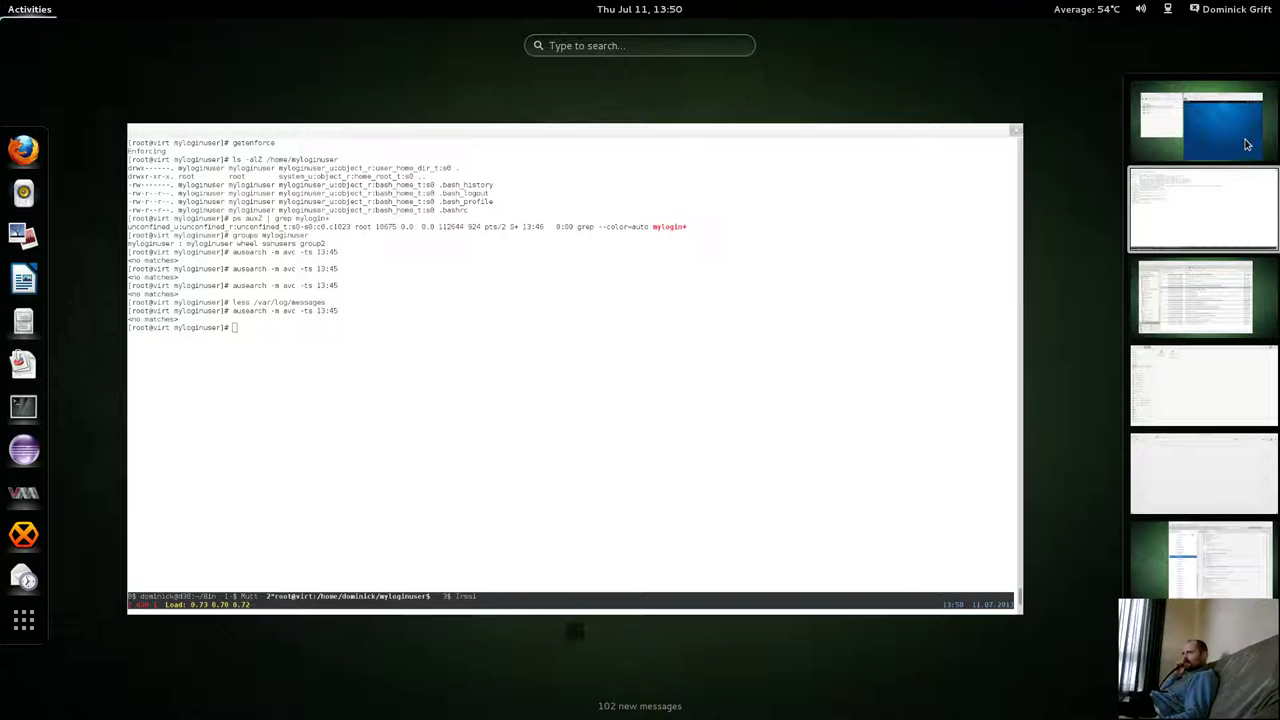
pyautogui.click(1247, 145)
pyautogui.click(789, 326)
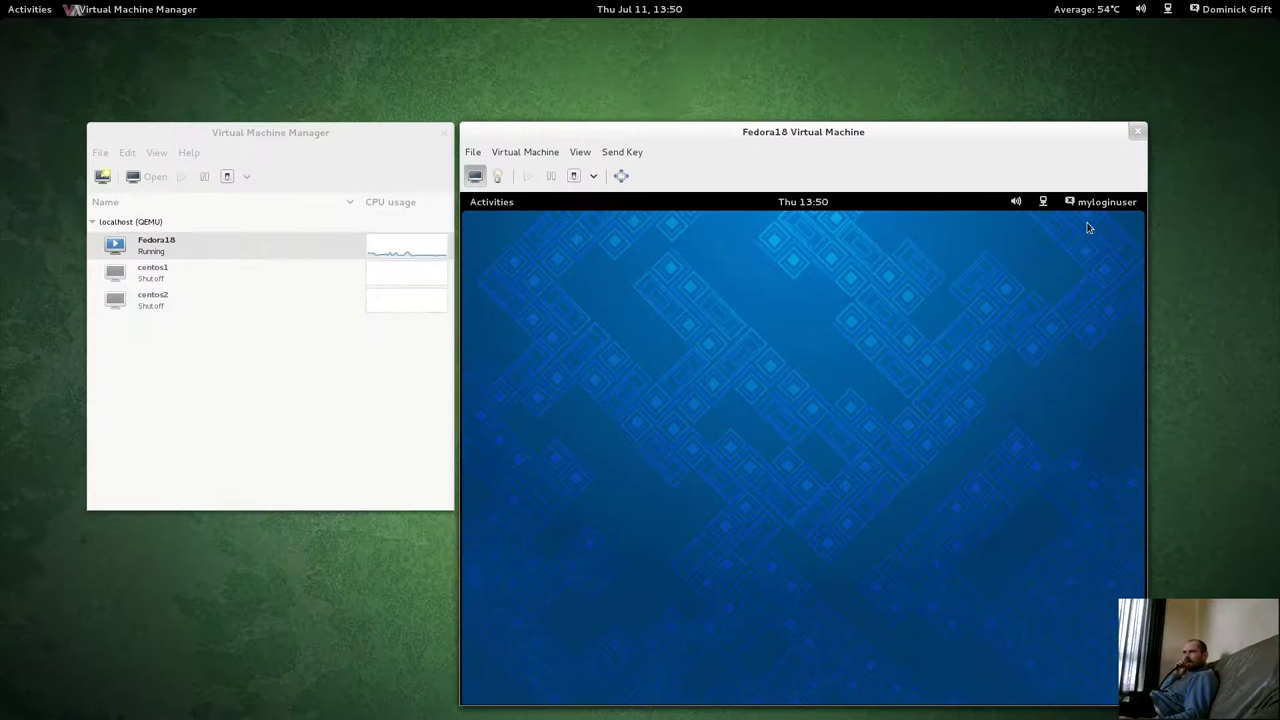
pyautogui.click(826, 206)
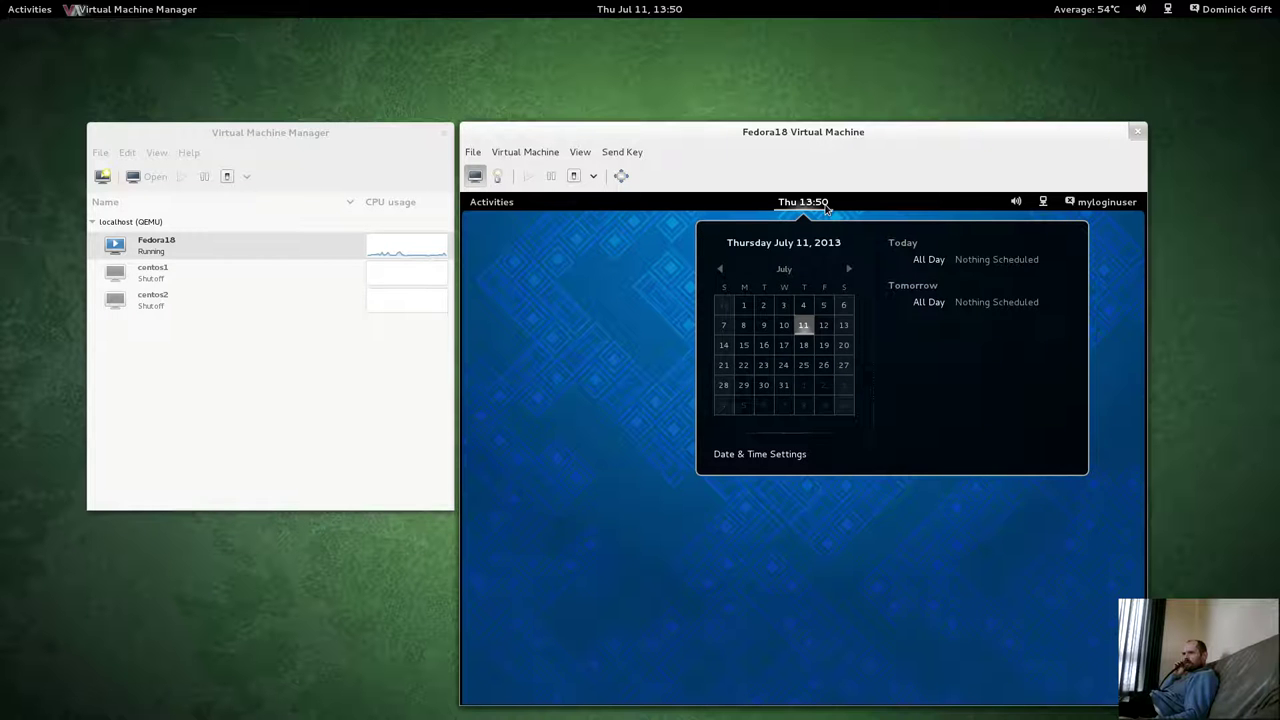
pyautogui.click(820, 203)
pyautogui.click(486, 207)
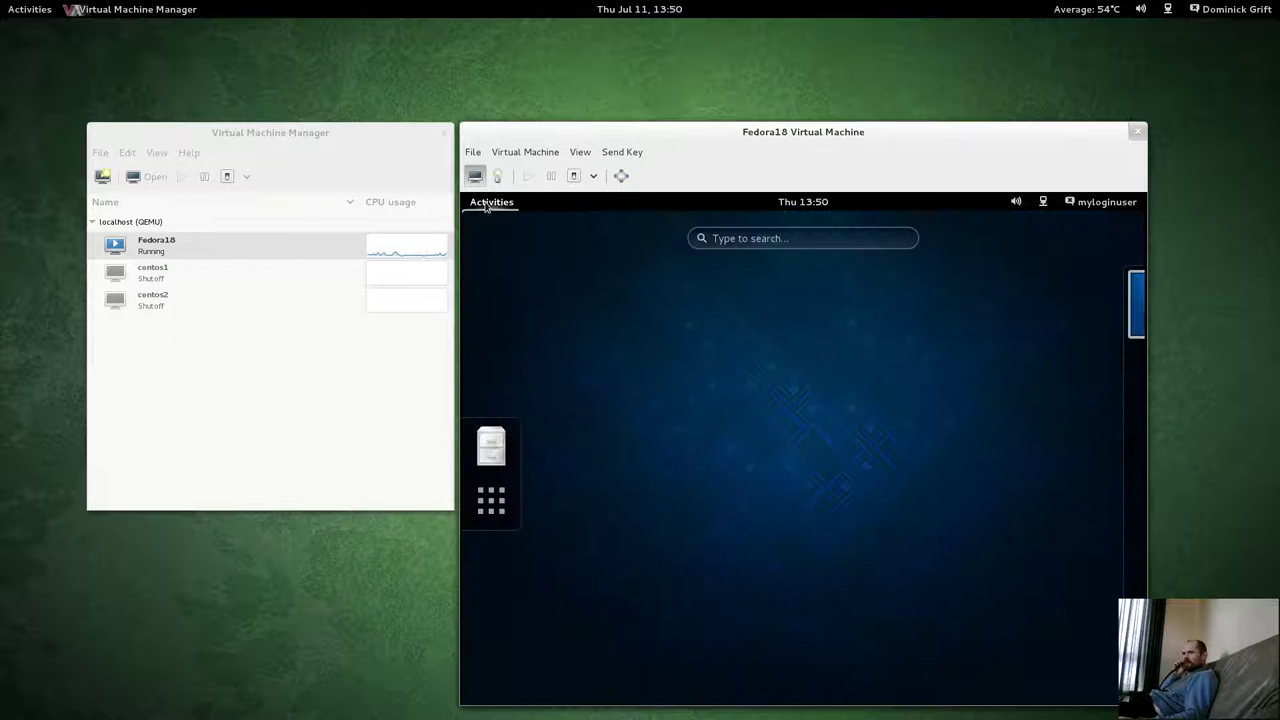
pyautogui.click(797, 203)
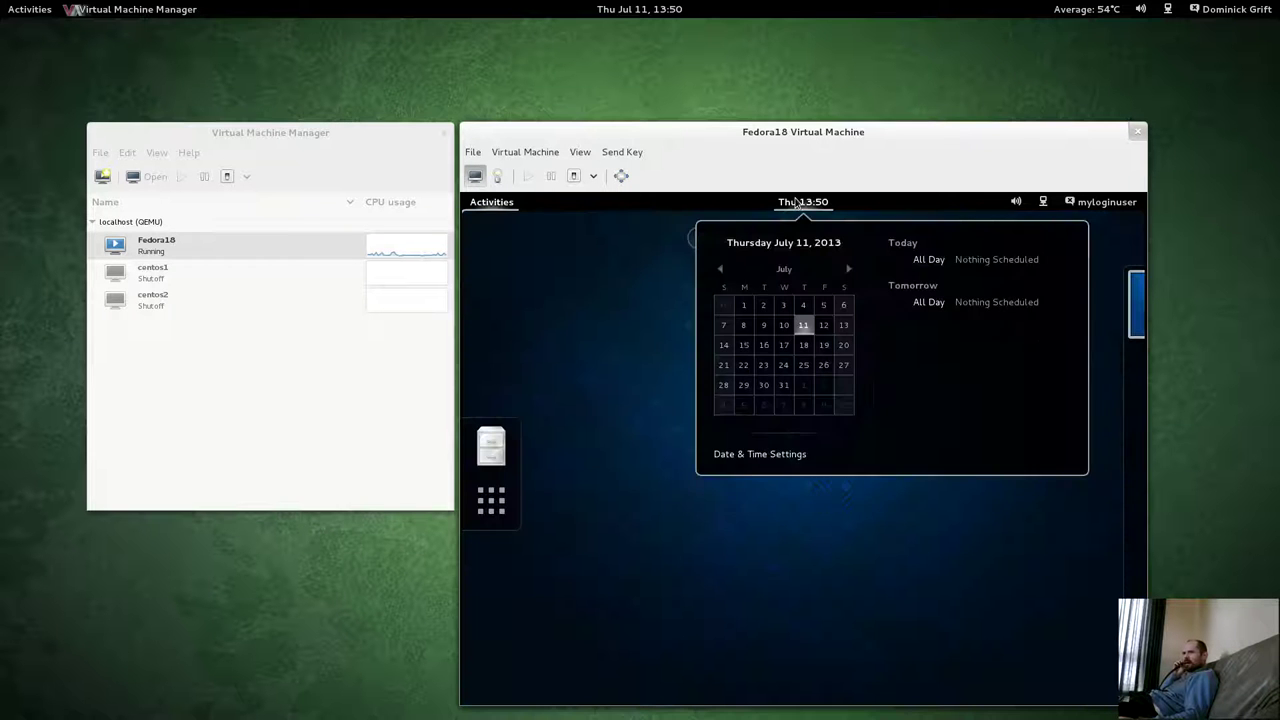
pyautogui.click(752, 460)
pyautogui.click(490, 207)
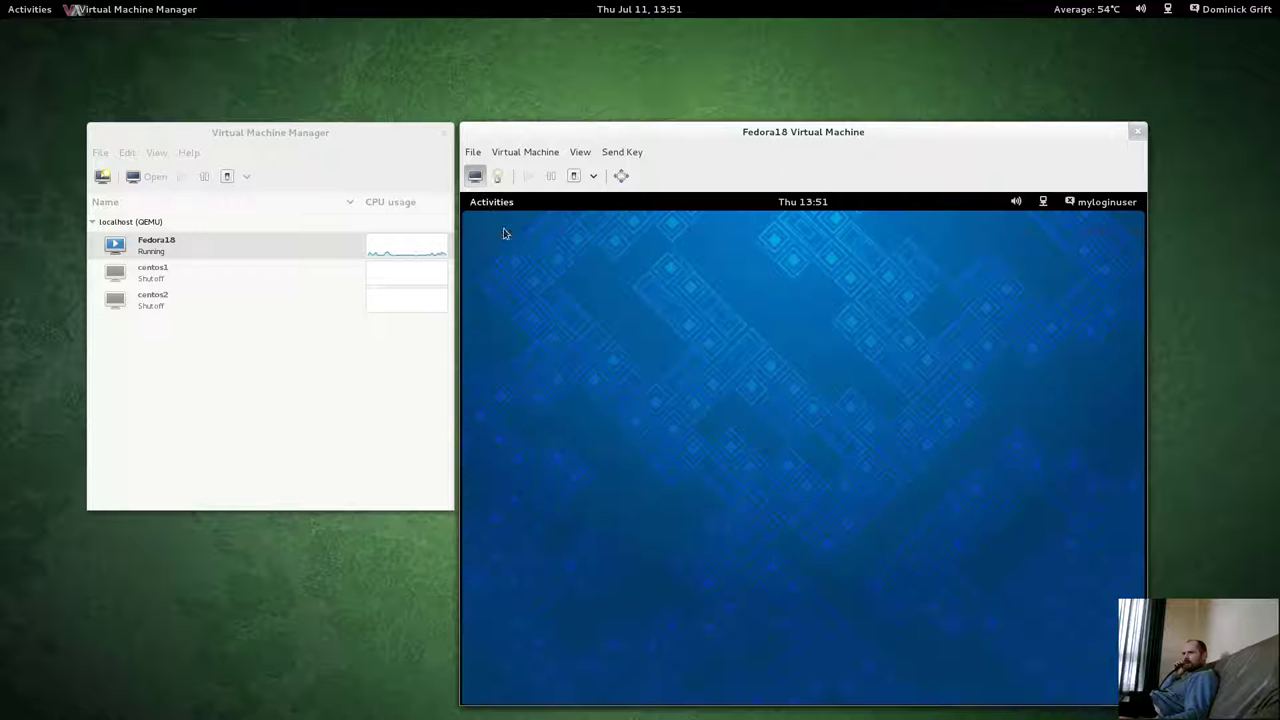
pyautogui.click(30, 9)
pyautogui.click(1206, 206)
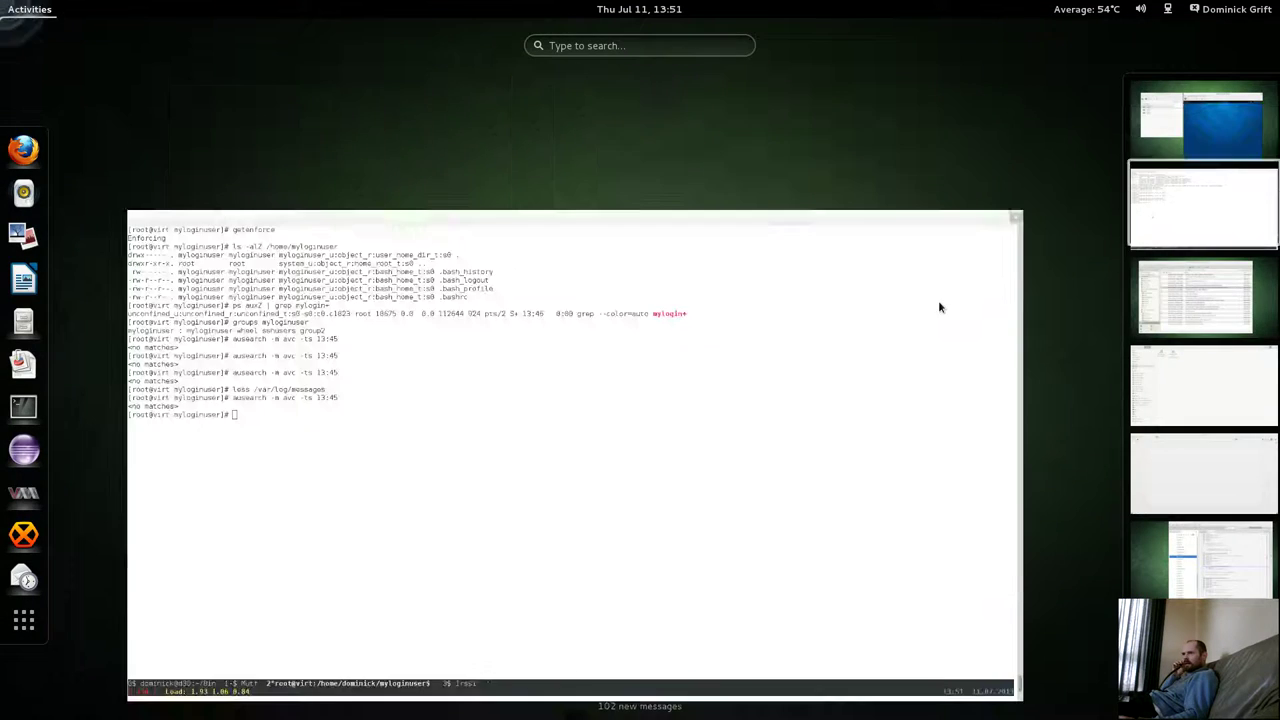
# Rerun the AVC search since 13:45, then return to the Fedora18 guest window.
pyautogui.click(718, 433)
pyautogui.press('Return')
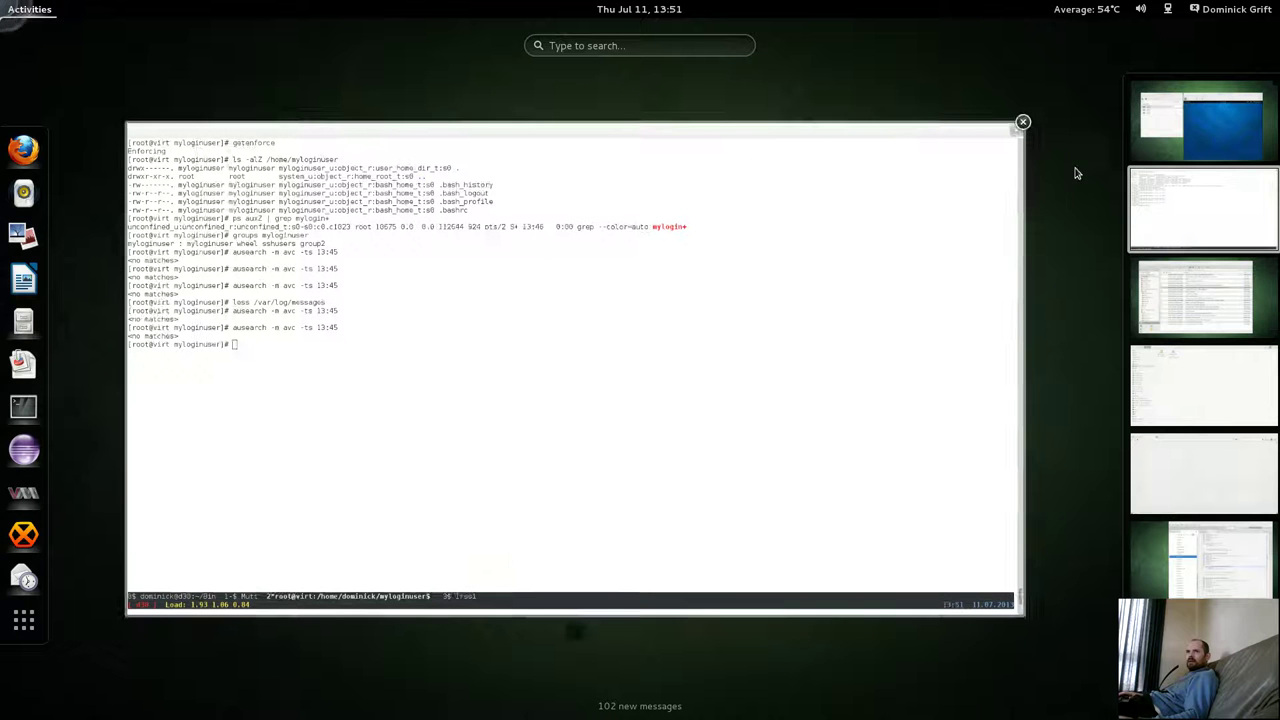
pyautogui.click(30, 9)
pyautogui.click(1190, 130)
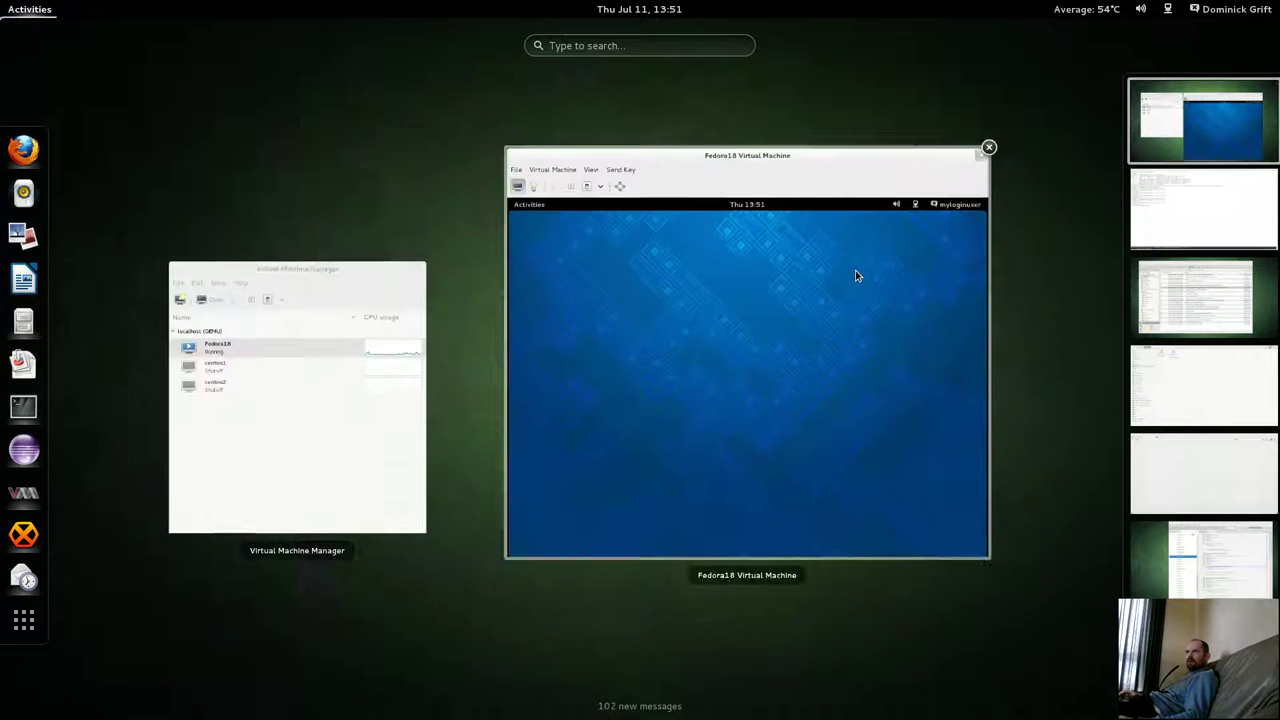
pyautogui.click(856, 276)
pyautogui.click(784, 205)
pyautogui.click(558, 207)
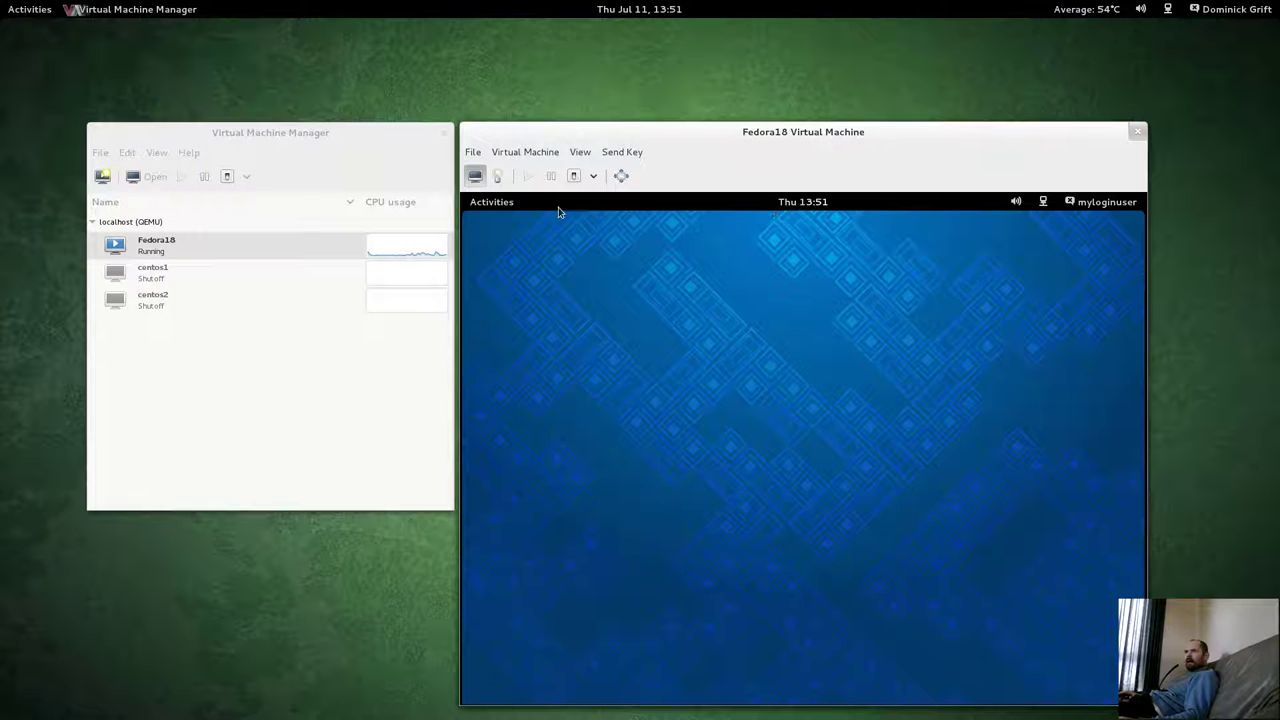
# Search the guest's Activities for 'key' and launch Passwords and Keys.
pyautogui.click(490, 203)
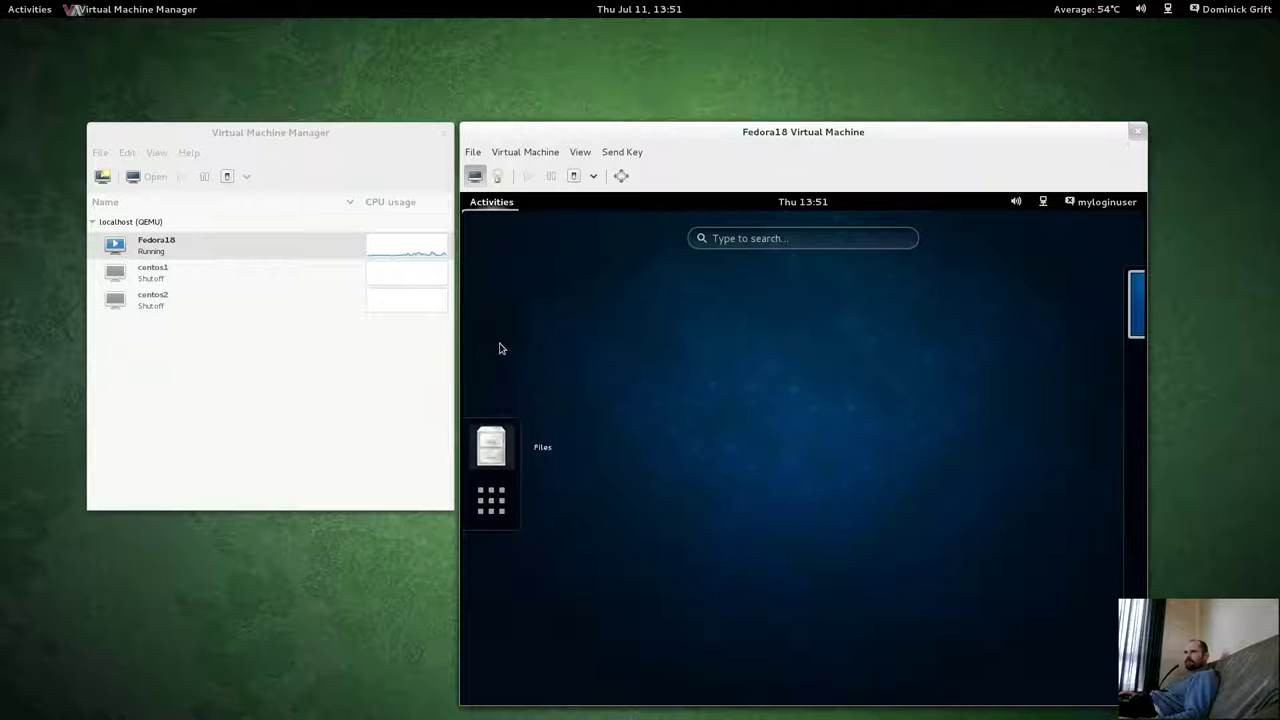
pyautogui.click(780, 240)
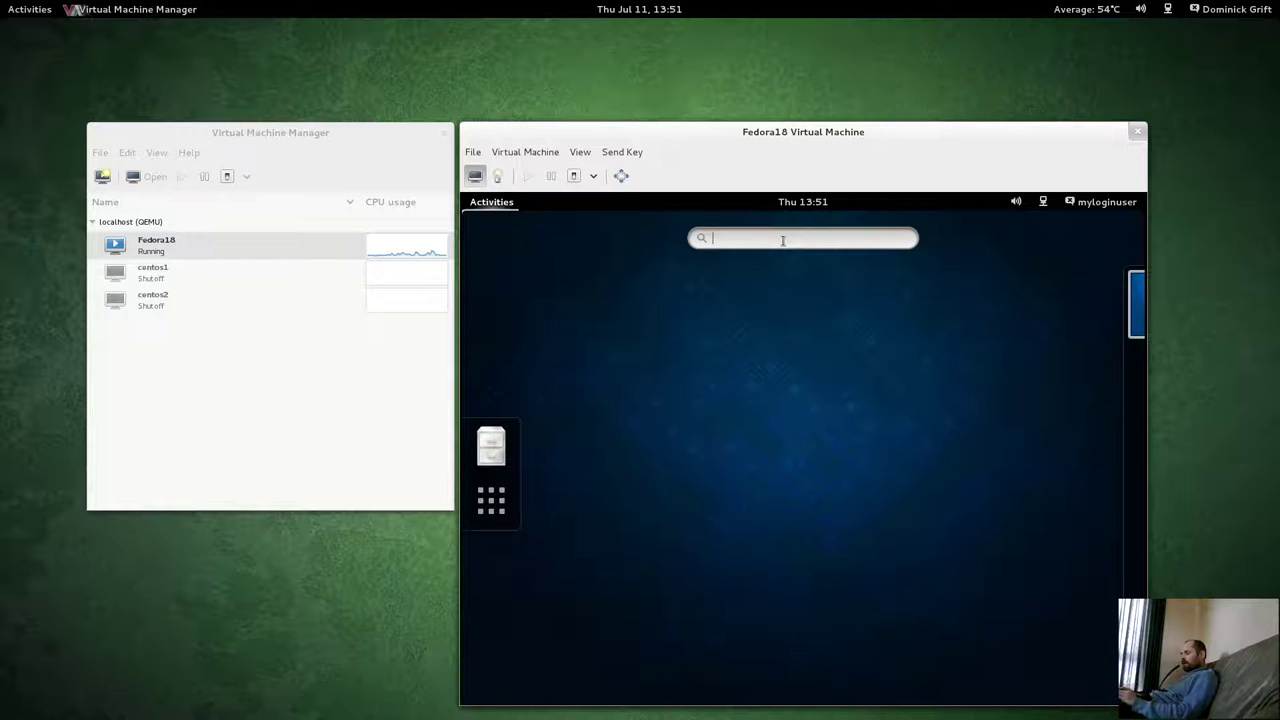
pyautogui.write('key')
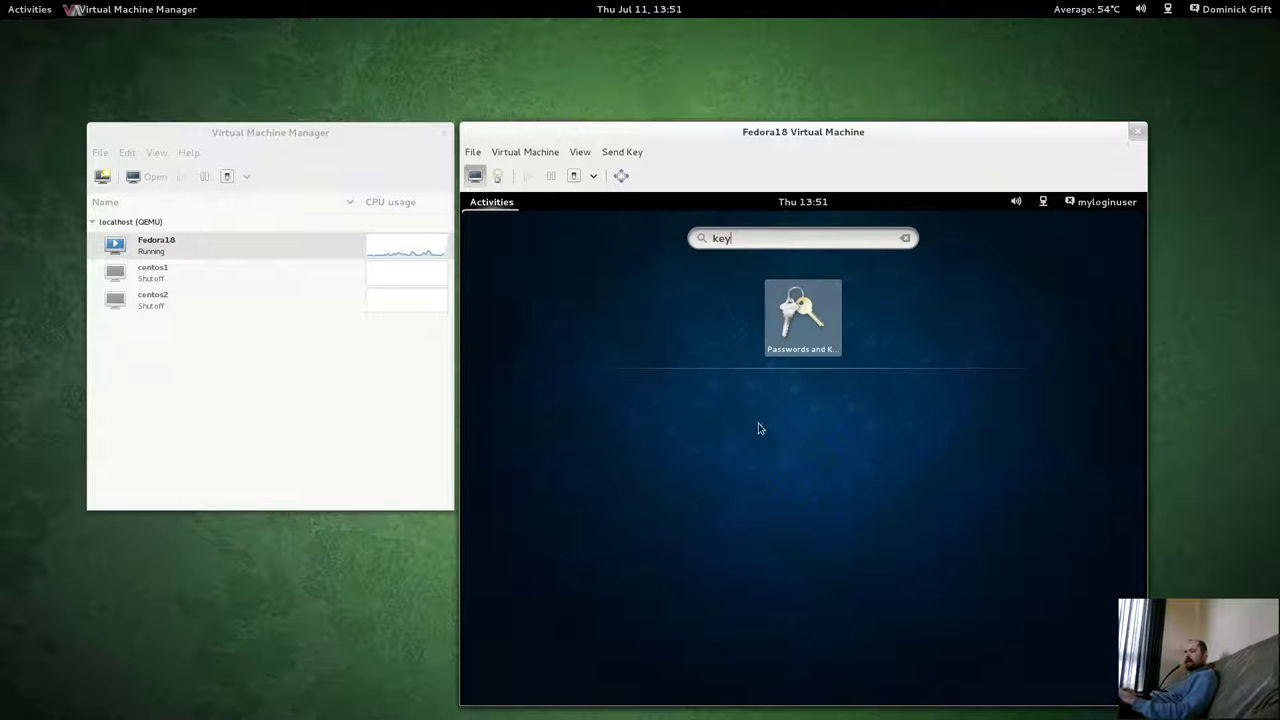
pyautogui.click(789, 349)
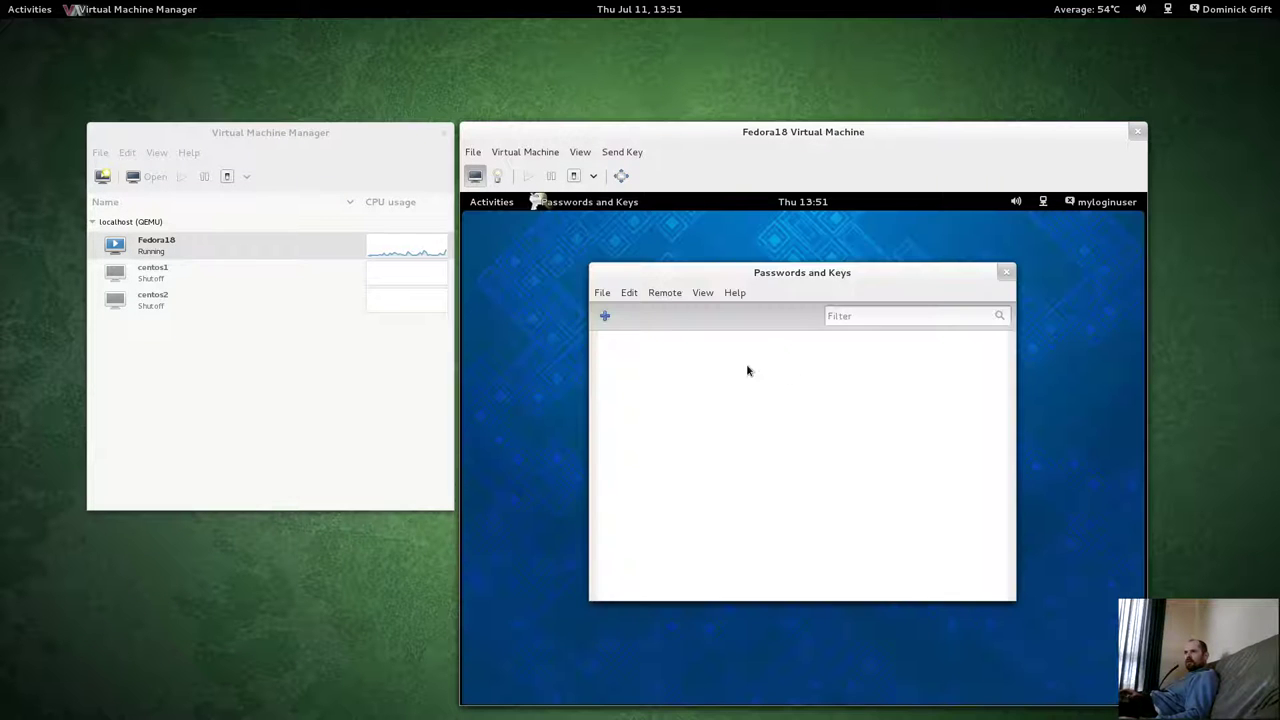
# Start a new PGP key in Passwords and Keys and enter the test user's full name.
pyautogui.click(605, 316)
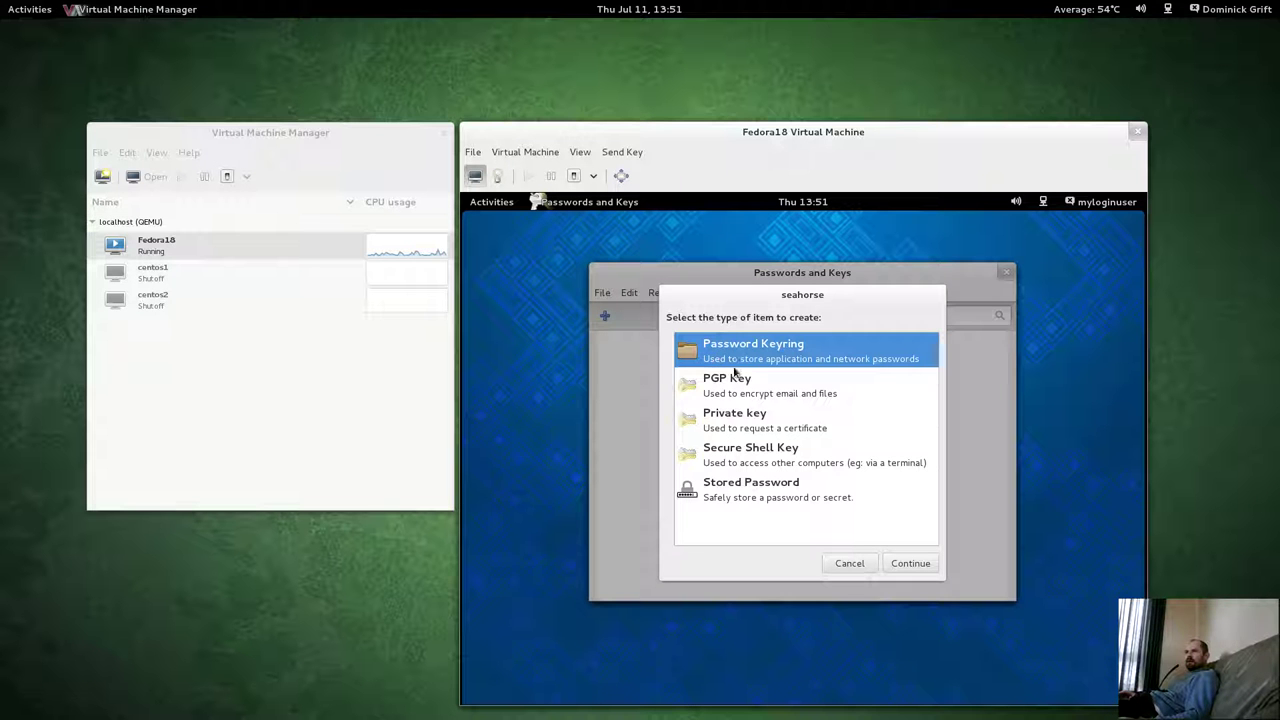
pyautogui.click(734, 390)
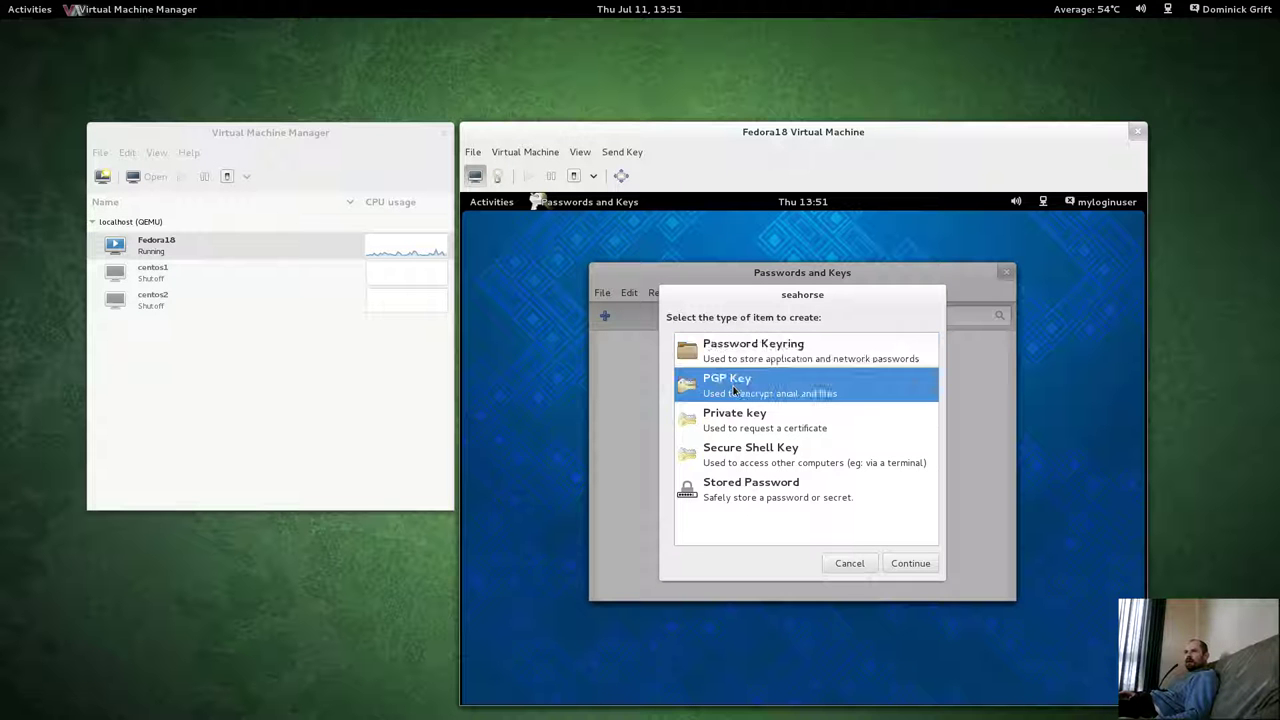
pyautogui.click(910, 564)
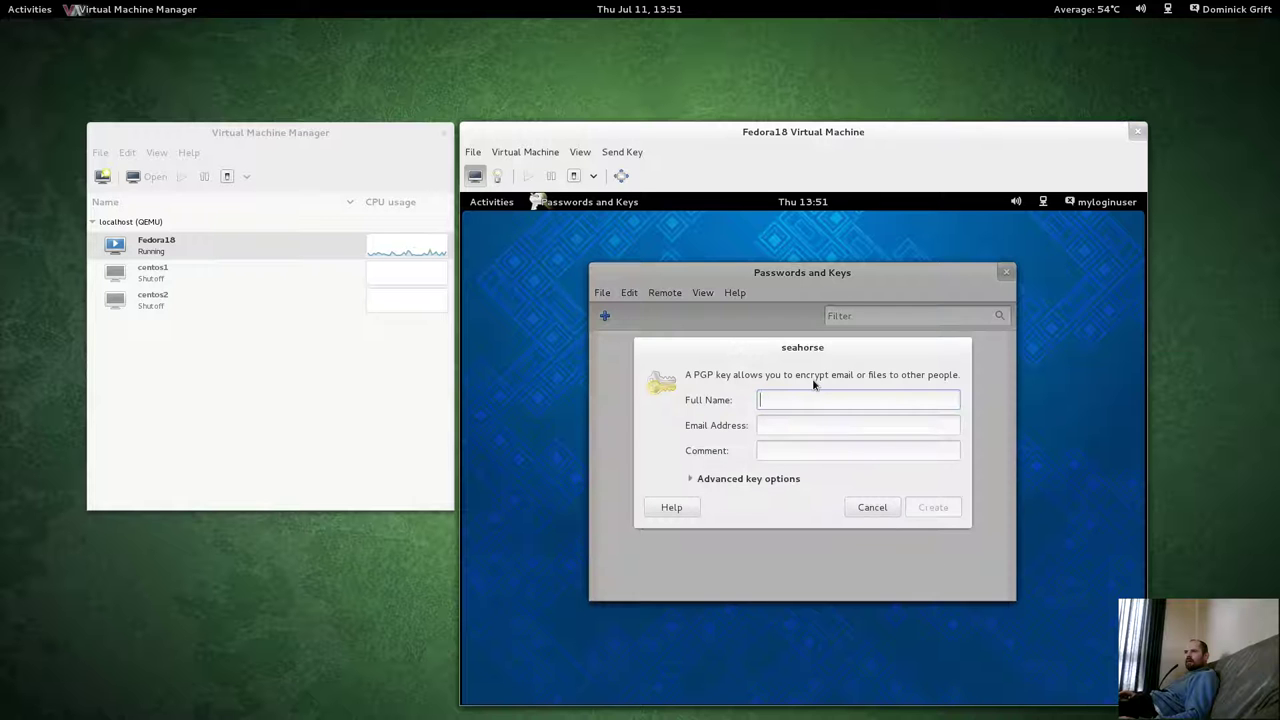
pyautogui.write('My')
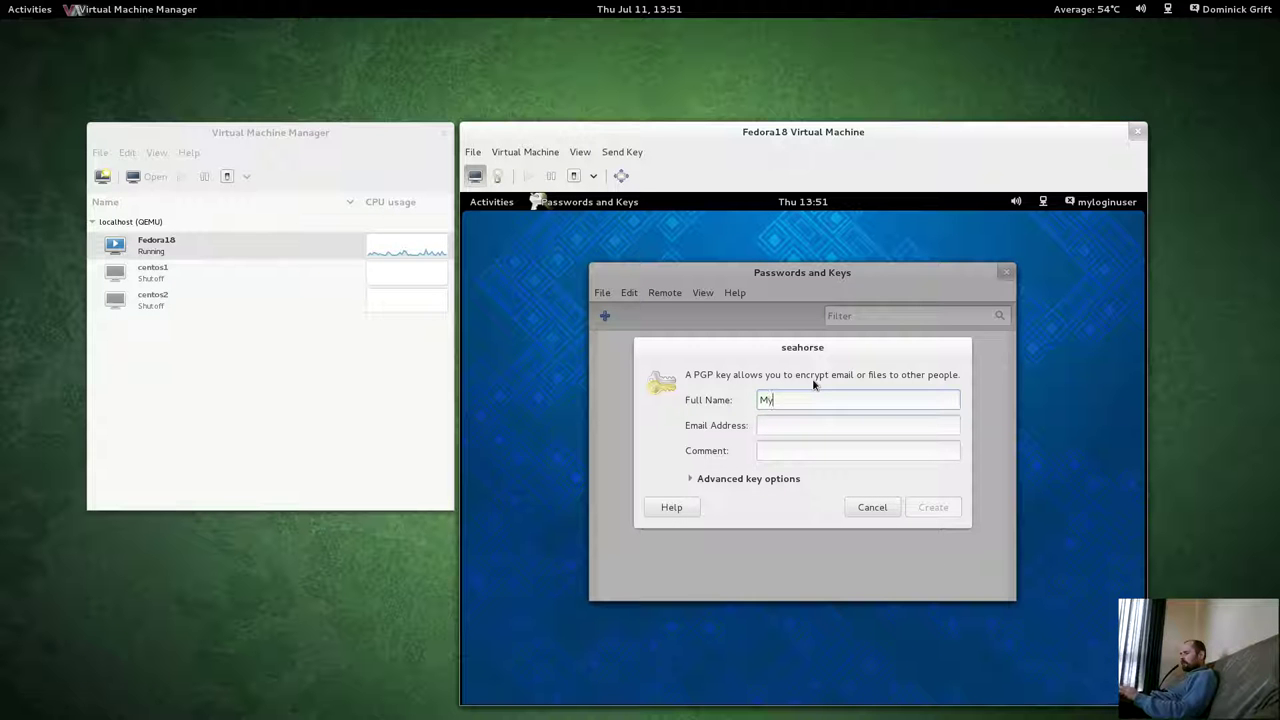
pyautogui.write('Login')
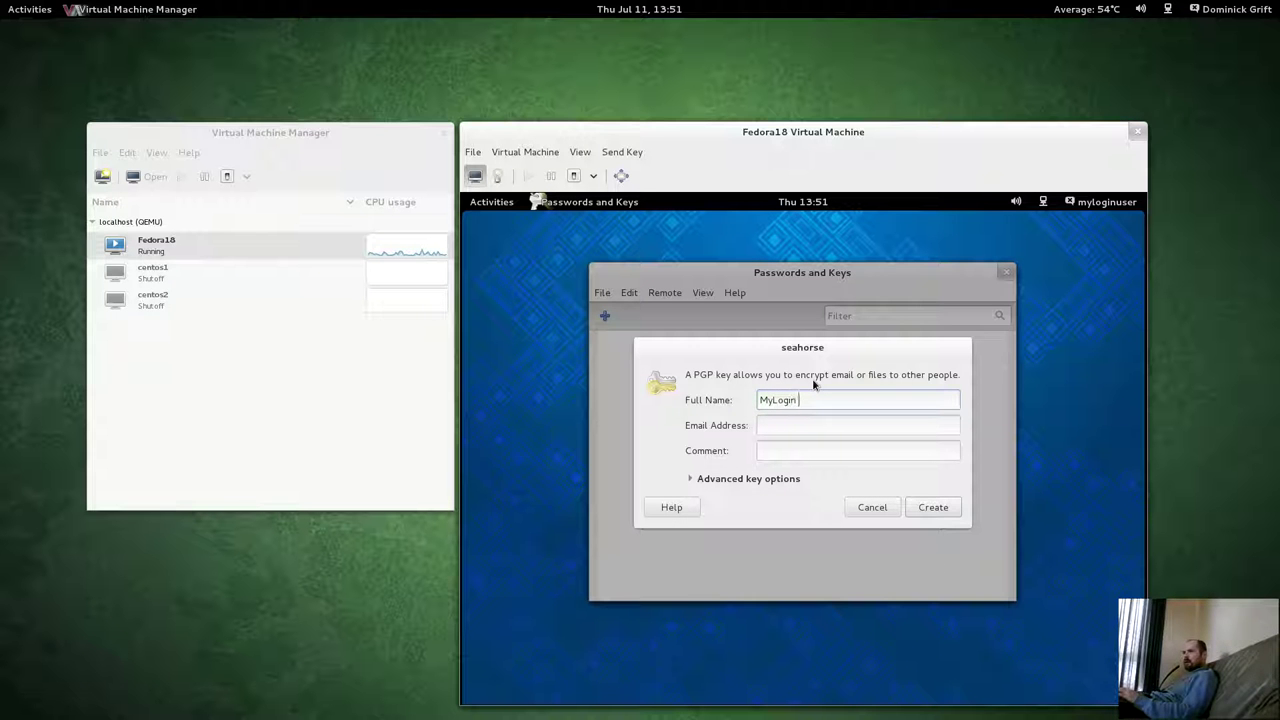
pyautogui.write(' u')
pyautogui.press('BackSpace')
pyautogui.press('BackSpace')
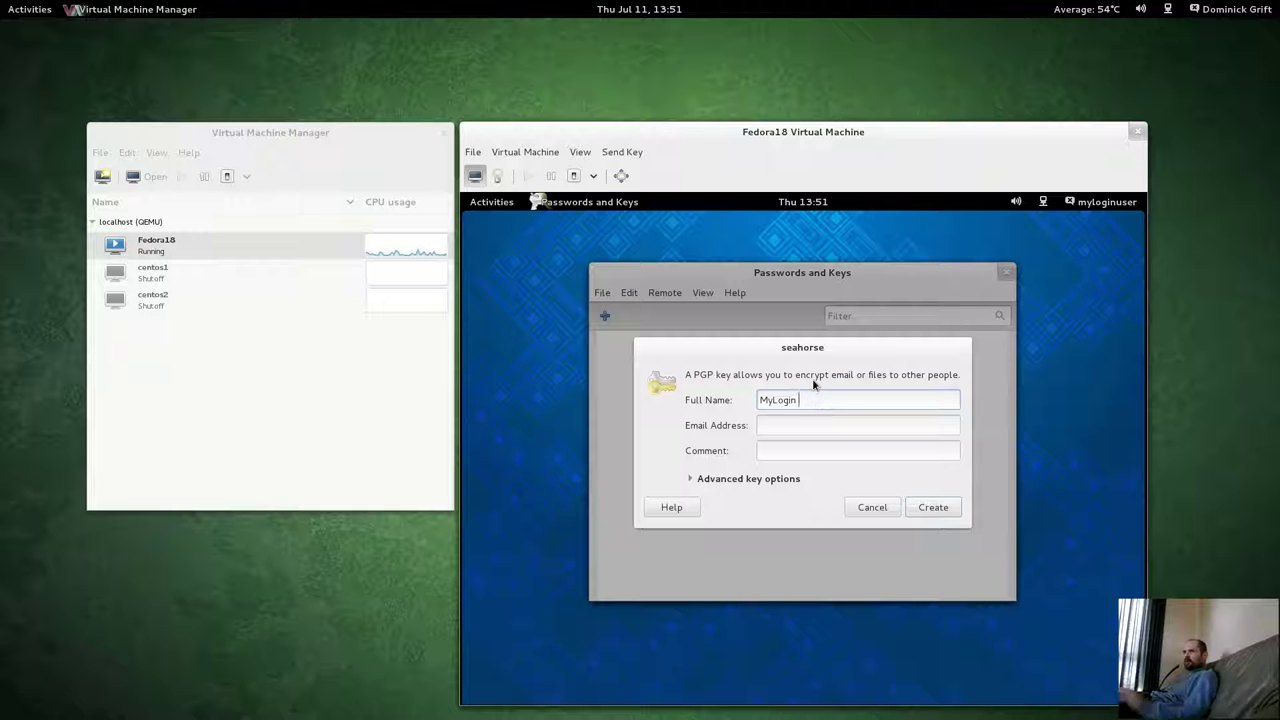
pyautogui.write('User')
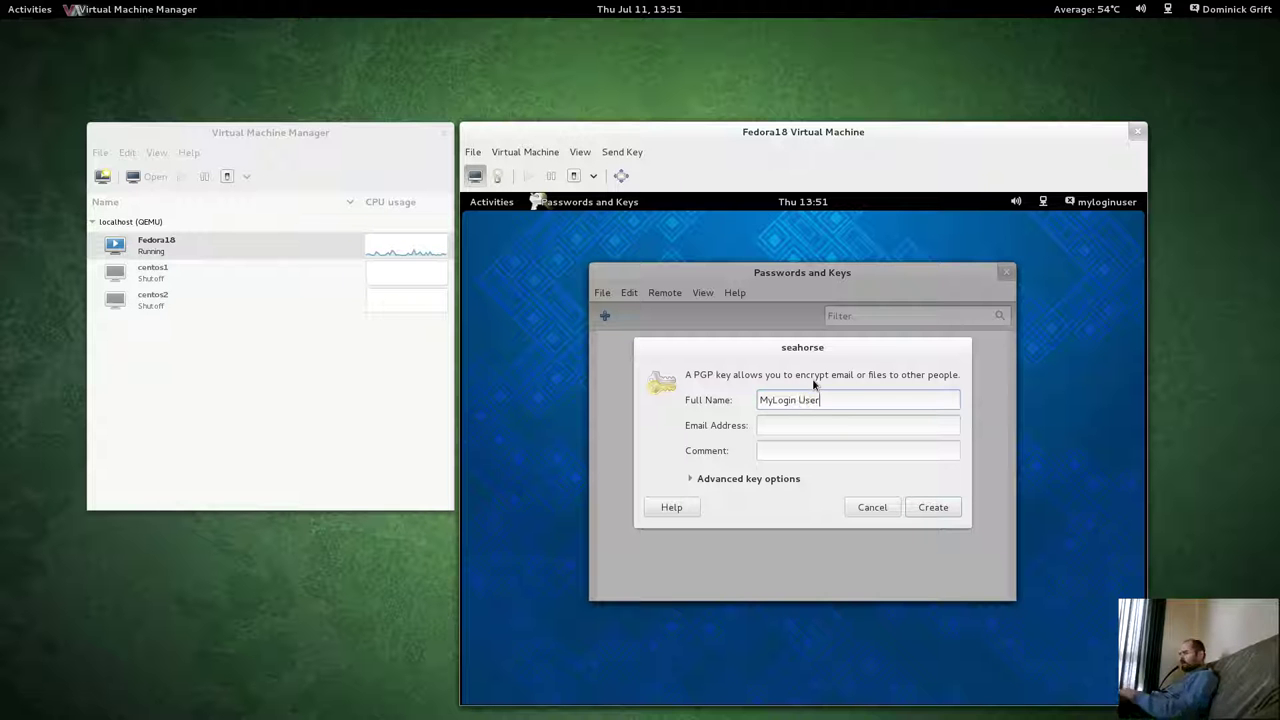
# Fill in the test user's e-mail address and the comment 'test'.
pyautogui.click(795, 426)
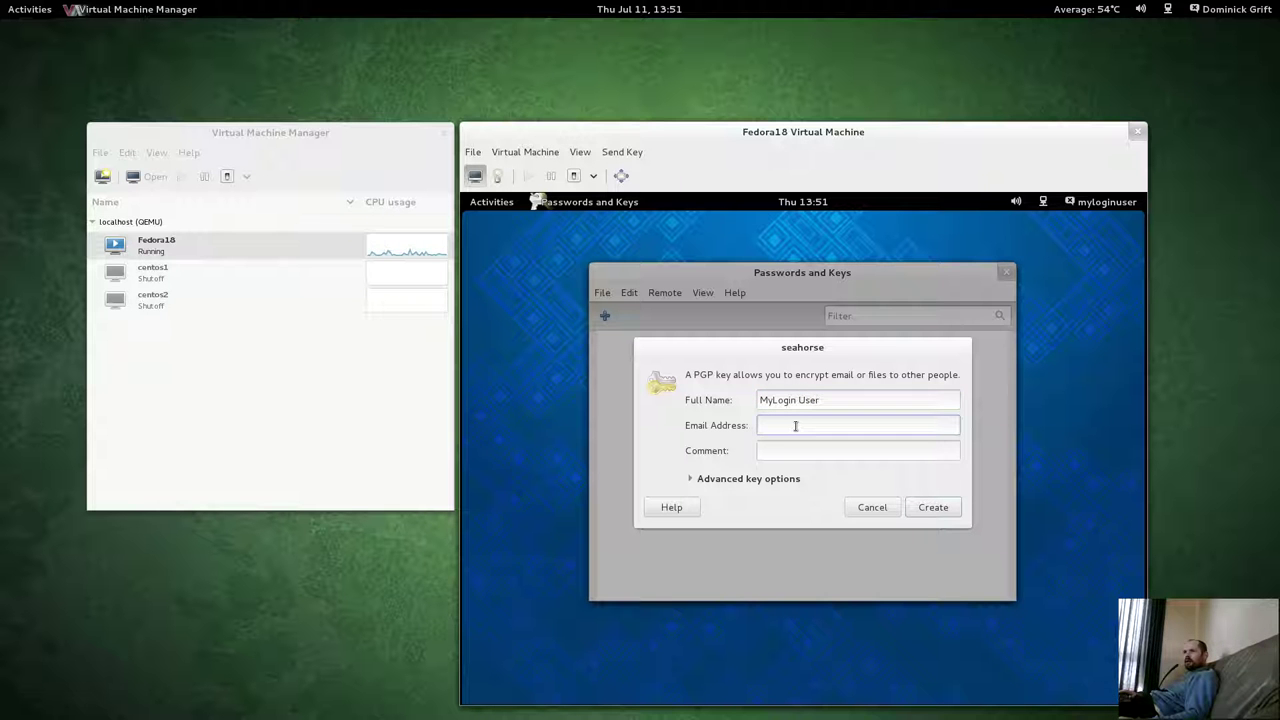
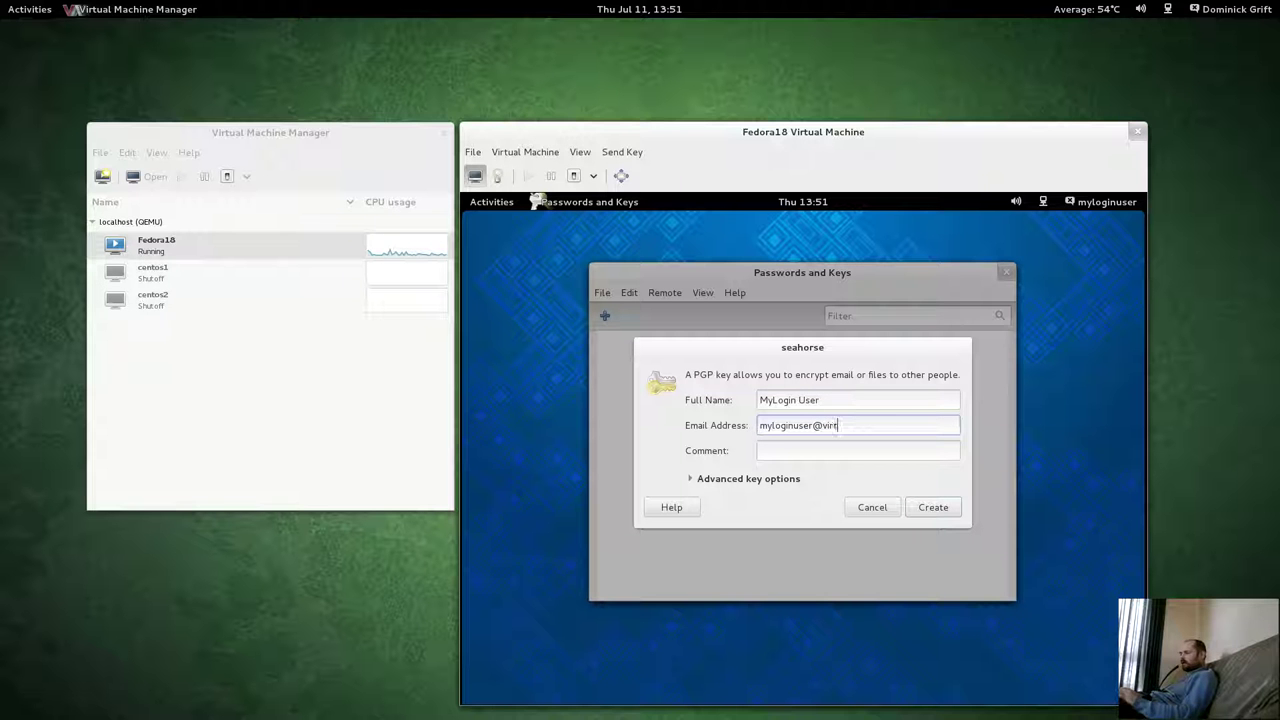
pyautogui.click(786, 450)
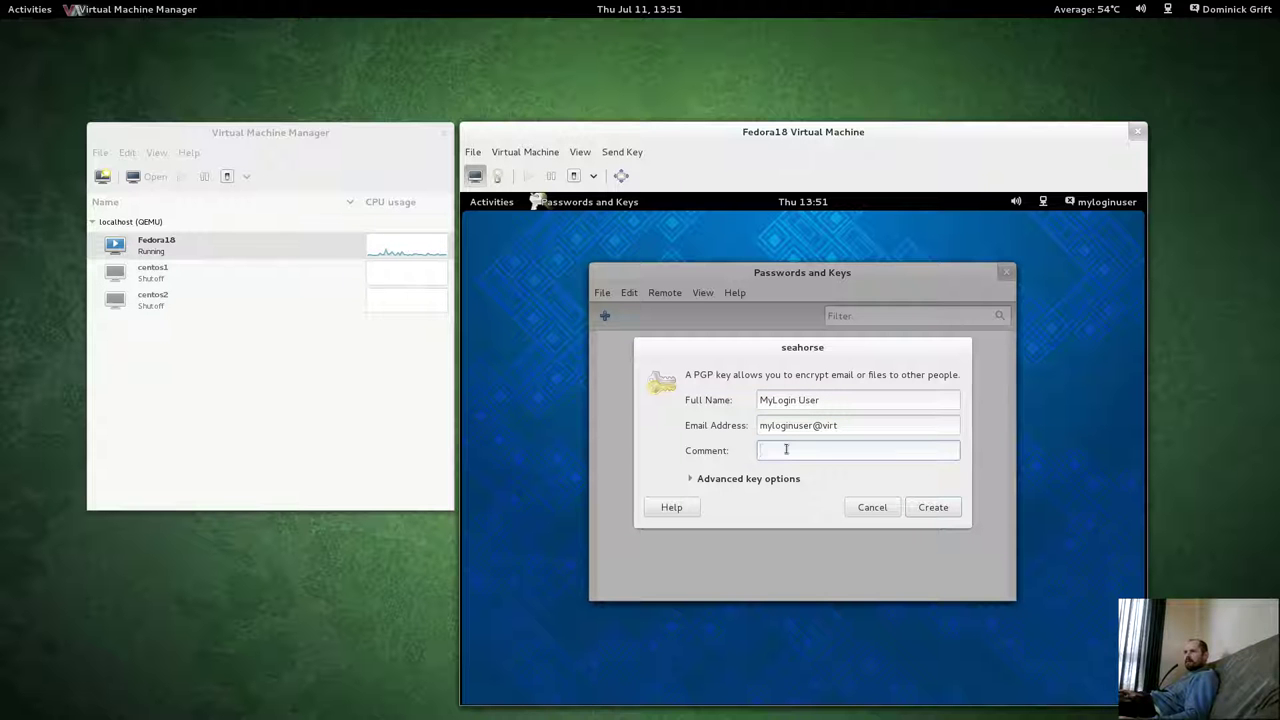
pyautogui.write('te')
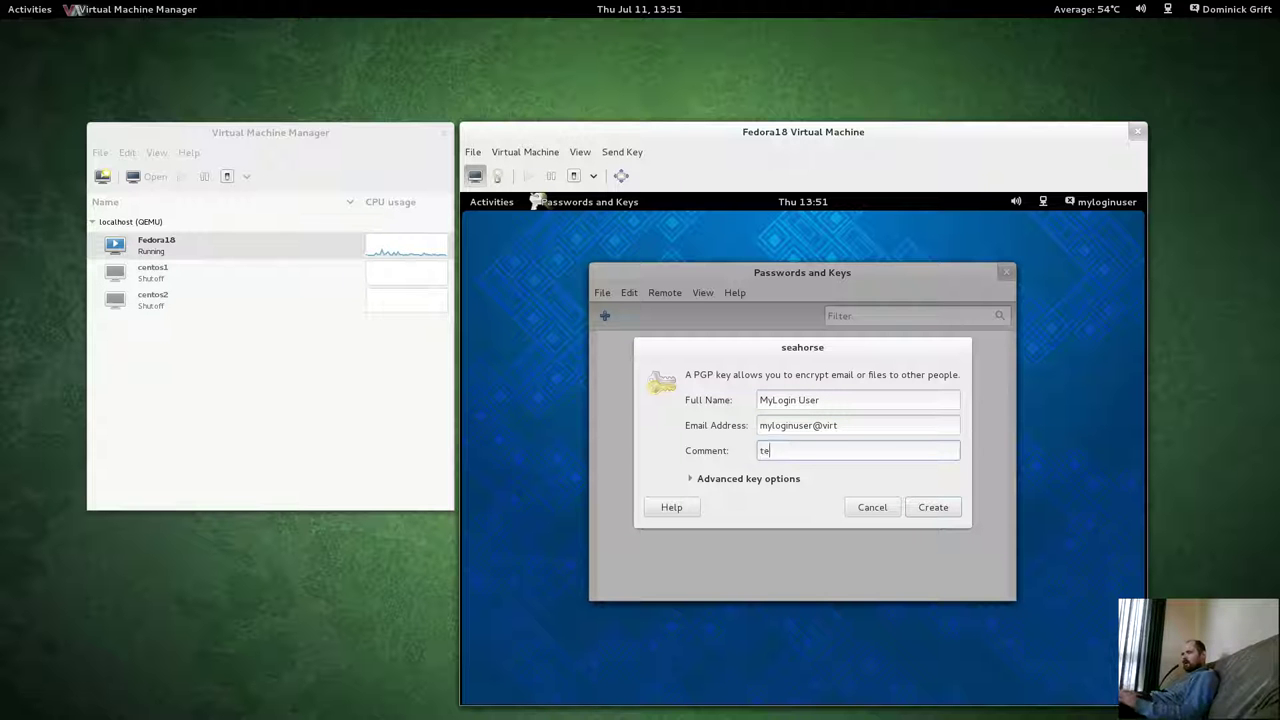
pyautogui.write('st')
# Create the 2048-bit RSA key under a confirmed passphrase and let it generate.
pyautogui.click(690, 479)
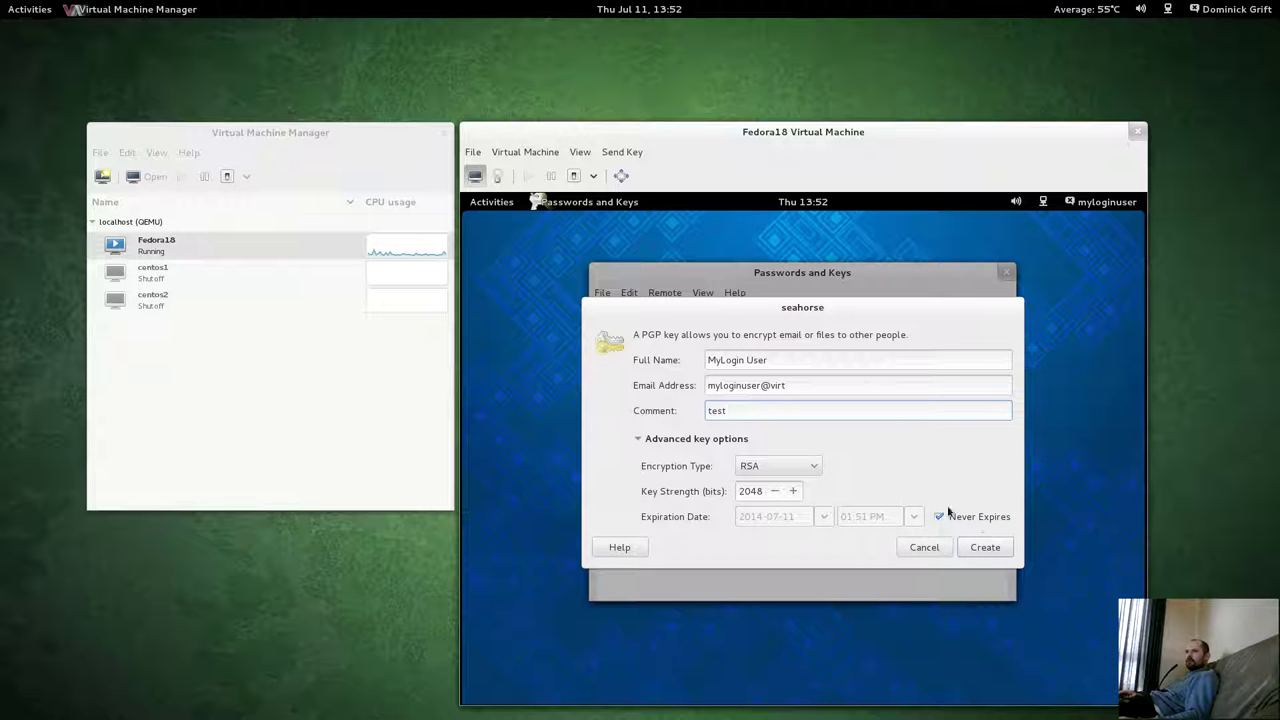
pyautogui.click(985, 548)
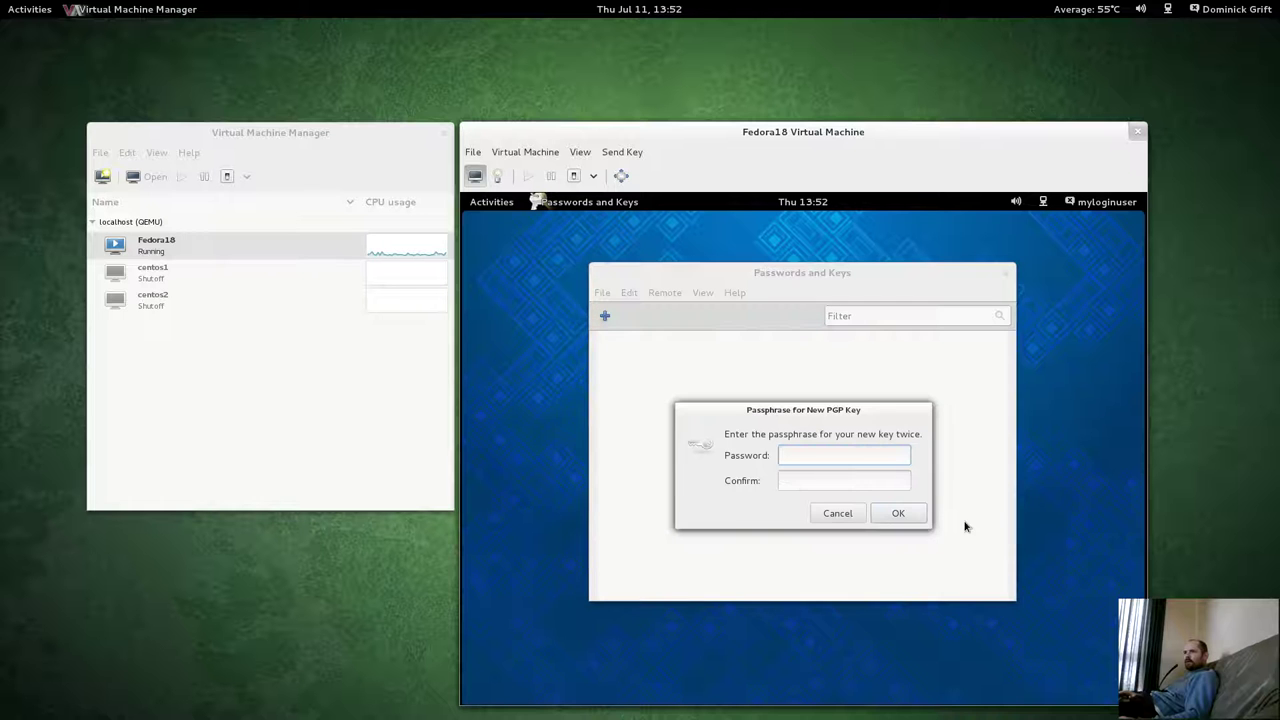
pyautogui.write('***')
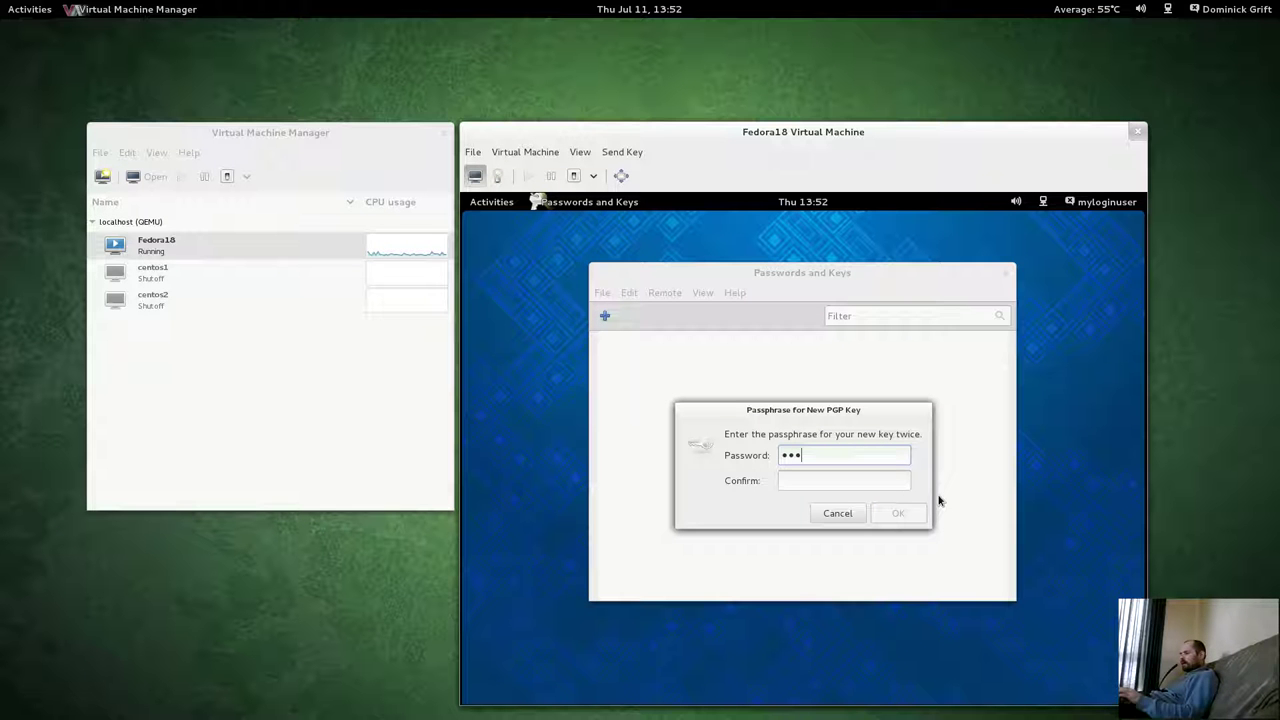
pyautogui.write('***')
pyautogui.press('Tab')
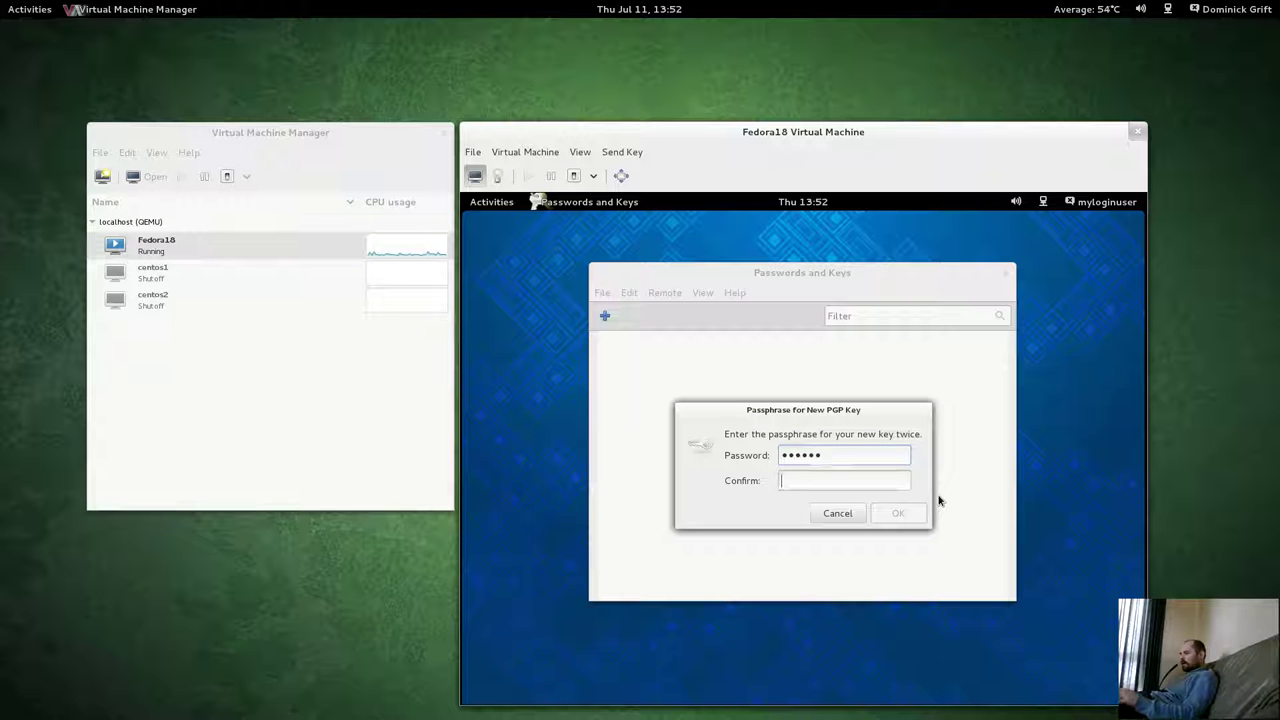
pyautogui.write('******')
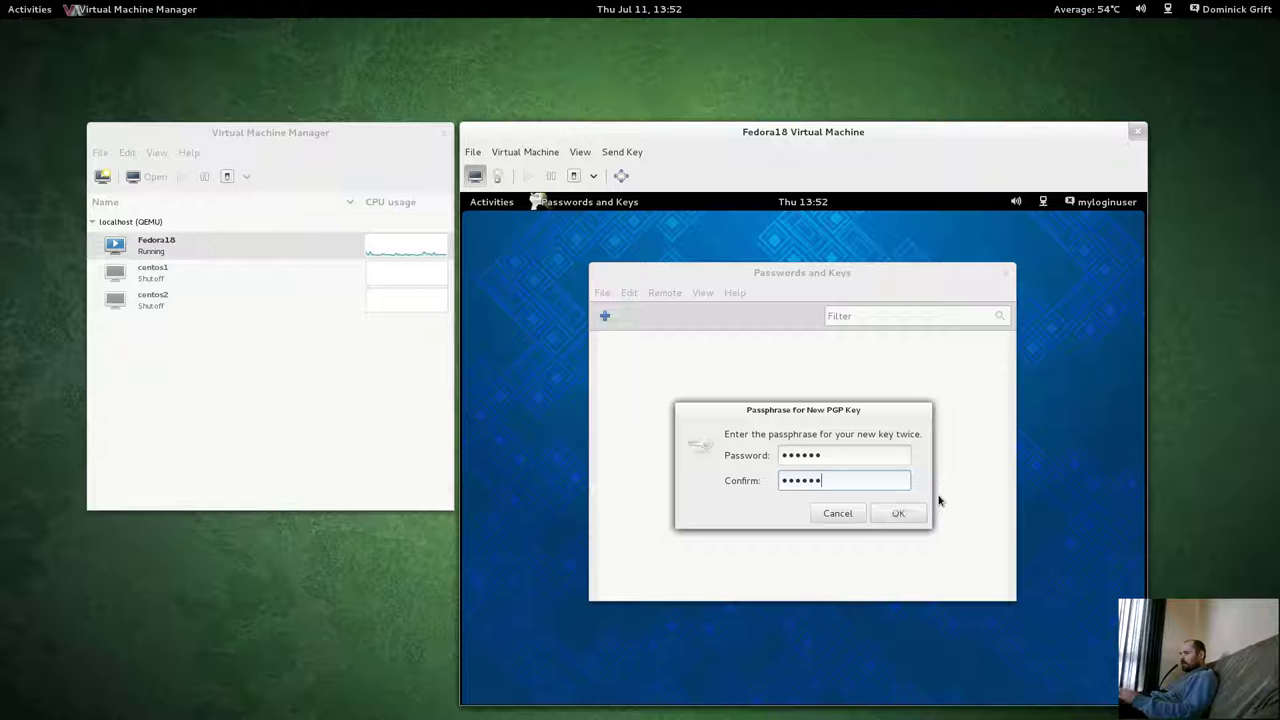
pyautogui.click(898, 513)
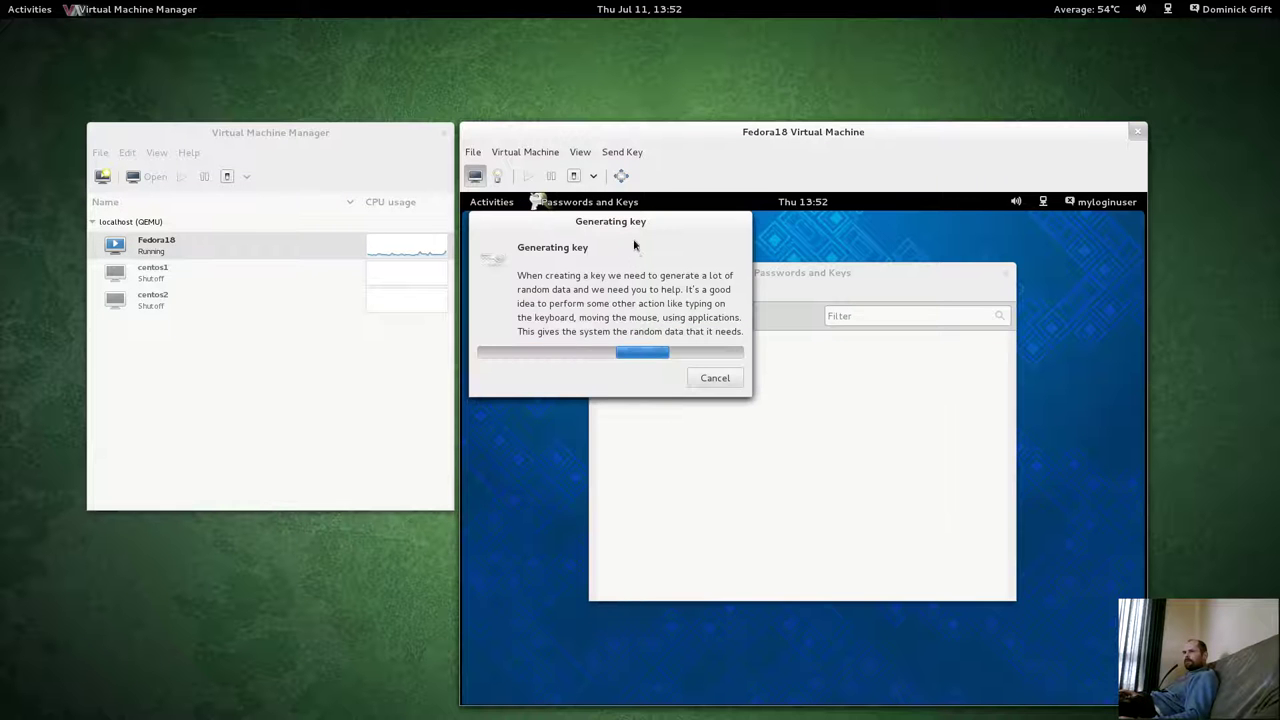
pyautogui.moveTo(633, 245); pyautogui.dragTo(817, 315)
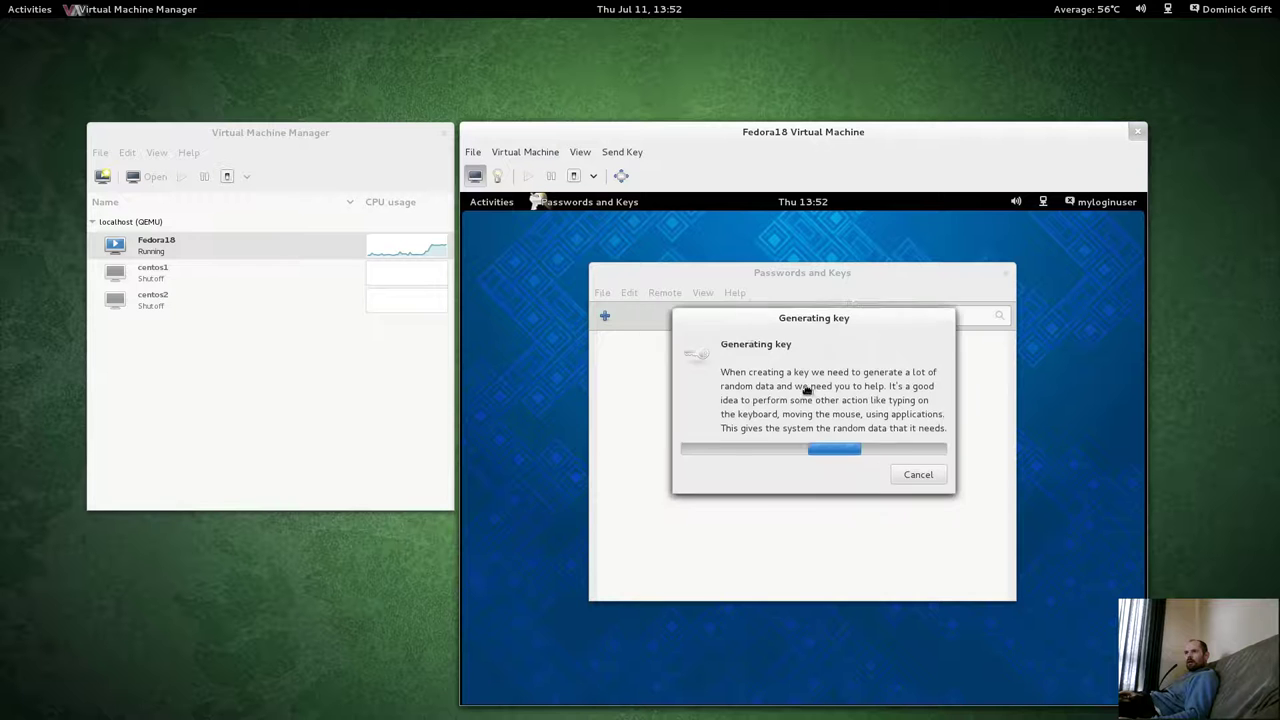
pyautogui.moveTo(807, 390); pyautogui.dragTo(844, 411)
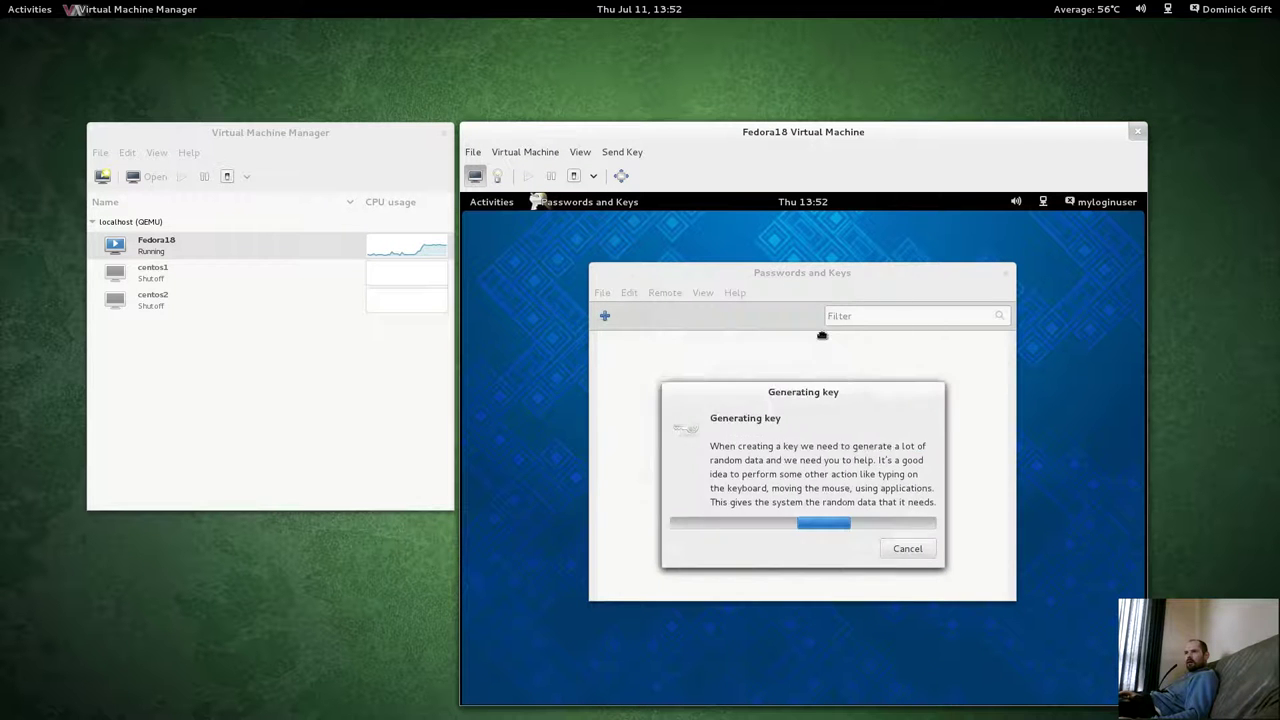
pyautogui.moveTo(822, 335); pyautogui.dragTo(825, 353)
pyautogui.moveTo(816, 263); pyautogui.dragTo(895, 384)
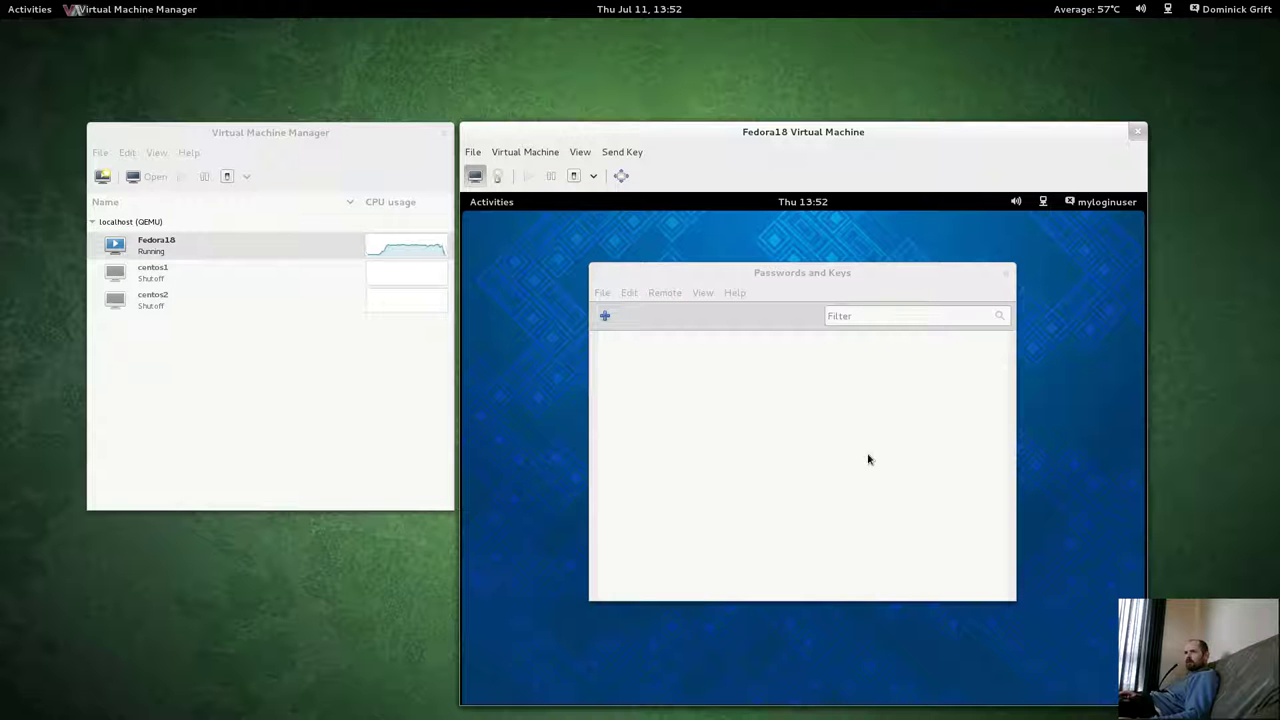
# Rerun the ausearch -m avc -ts 13:45 search in the host terminal, finding no matches.
pyautogui.moveTo(2, 2)
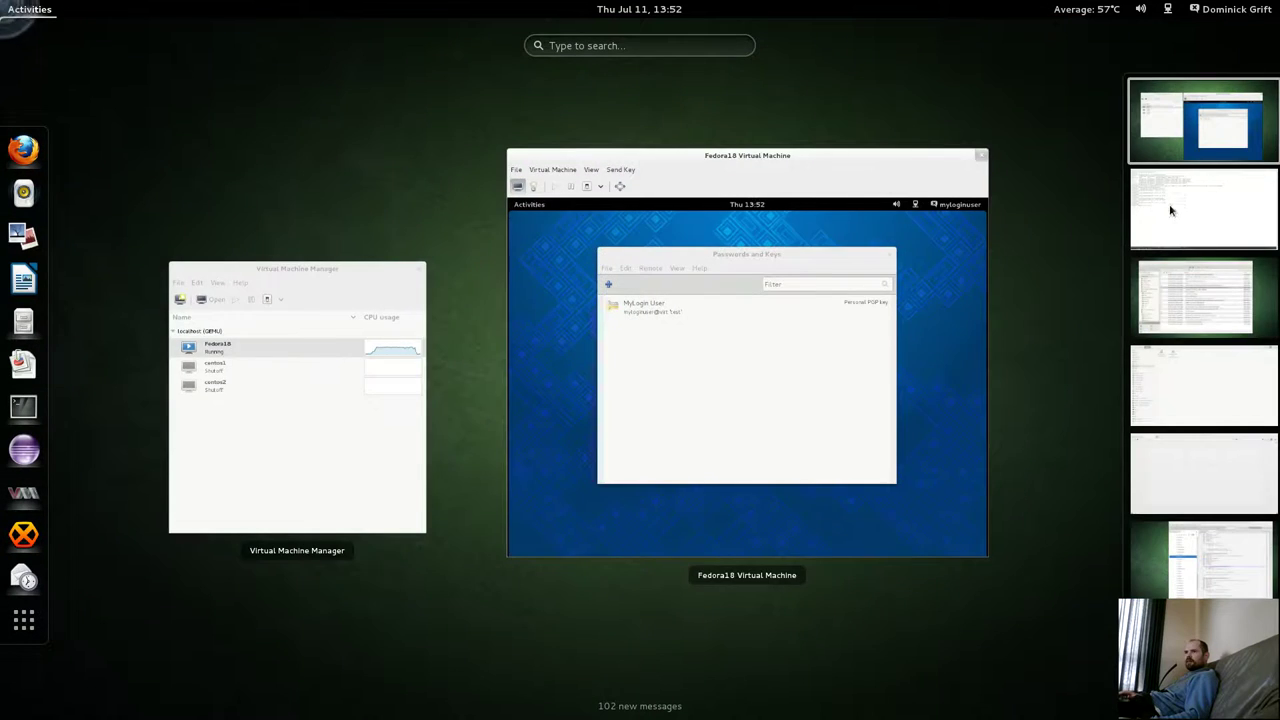
pyautogui.click(1175, 211)
pyautogui.click(653, 403)
pyautogui.press('Up')
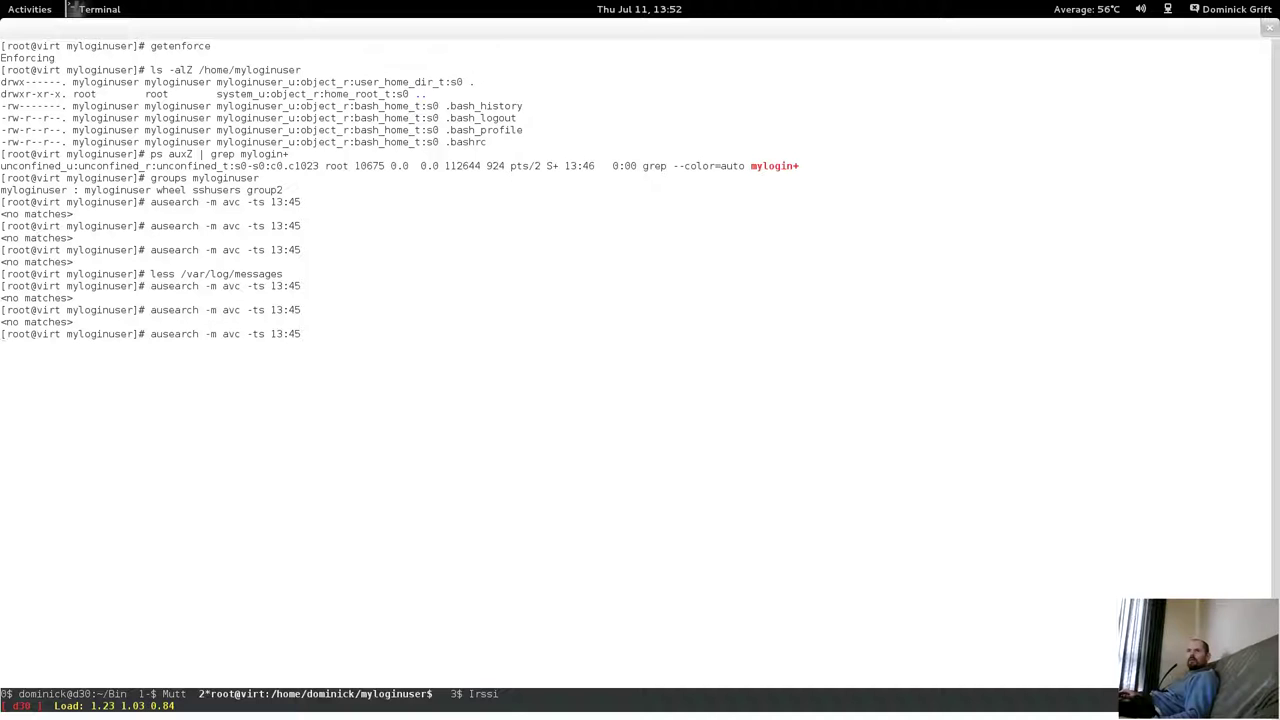
pyautogui.press('Return')
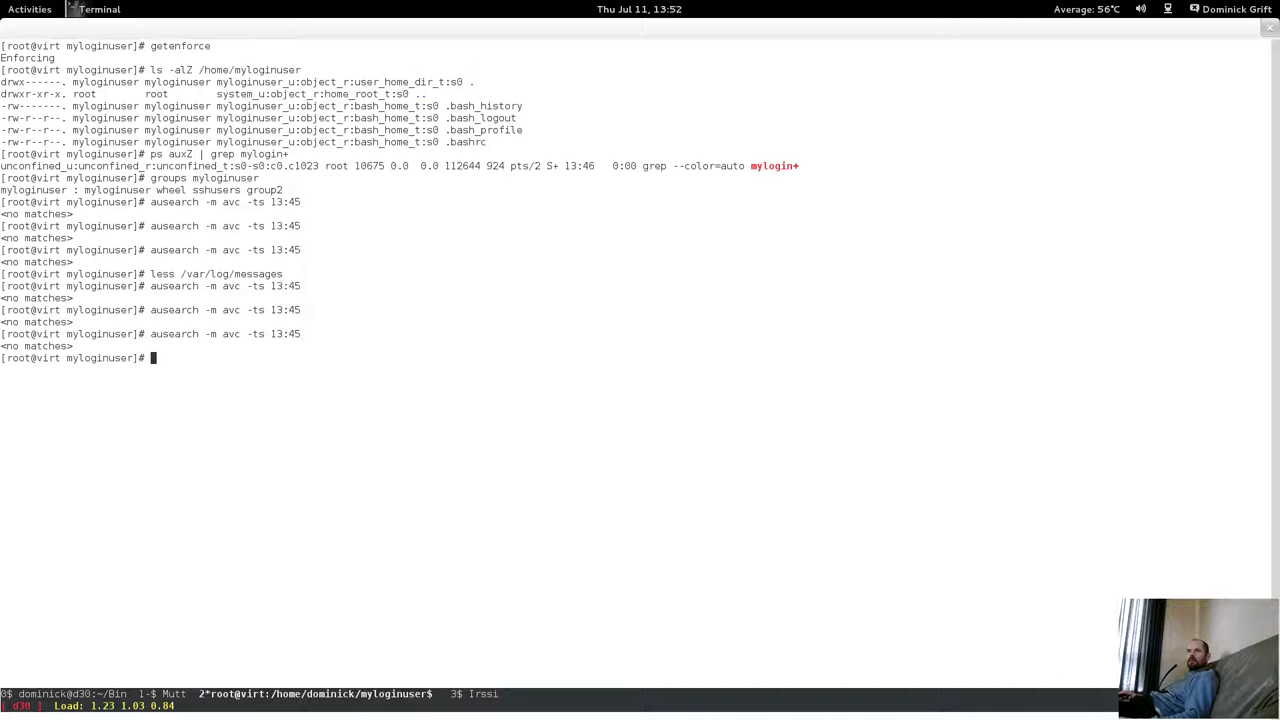
# Return to the Fedora18 VM window and start another new keyring item.
pyautogui.moveTo(2, 2)
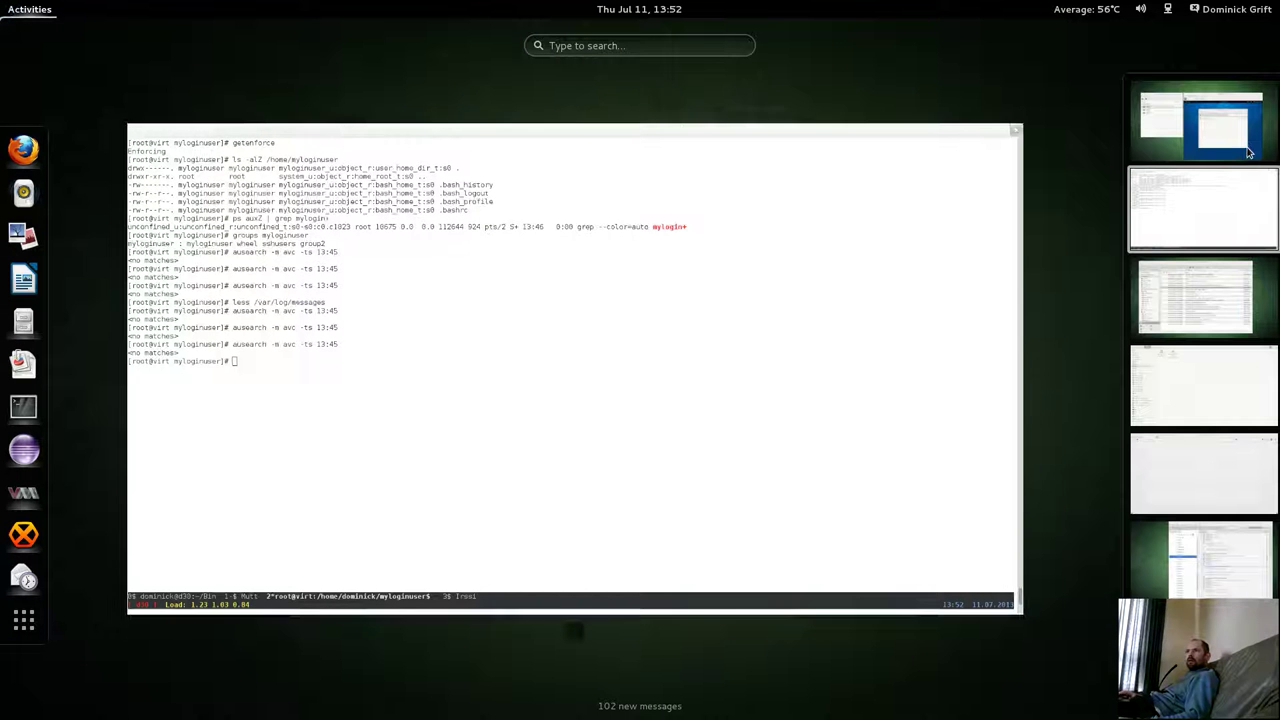
pyautogui.click(1228, 128)
pyautogui.click(727, 332)
pyautogui.click(598, 312)
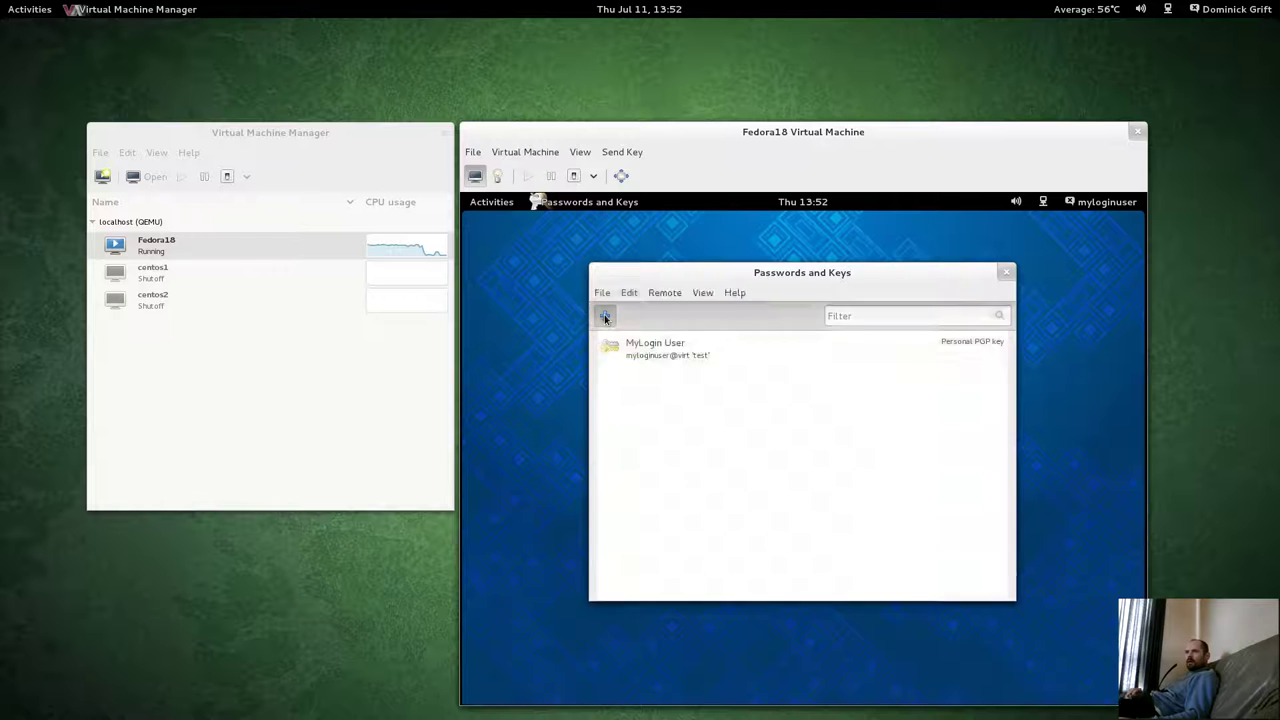
# Choose Secure Shell Key and enter the login user's address as the key description.
pyautogui.click(712, 461)
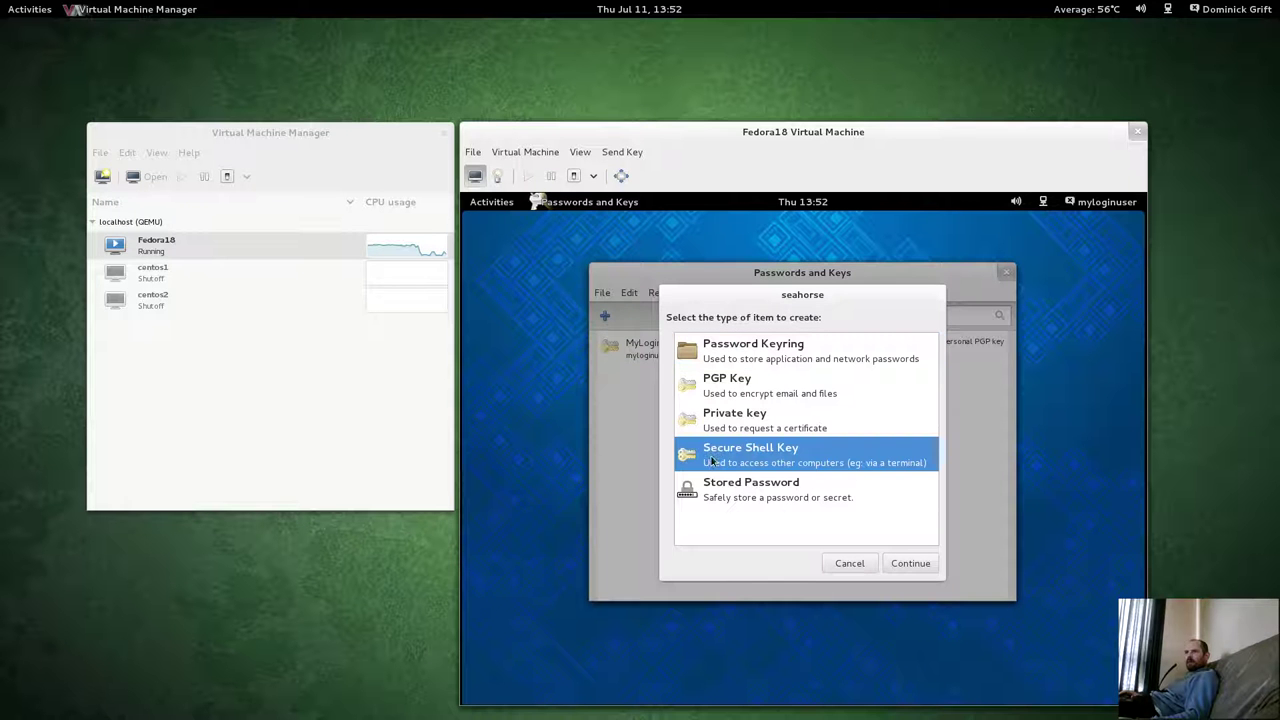
pyautogui.click(914, 566)
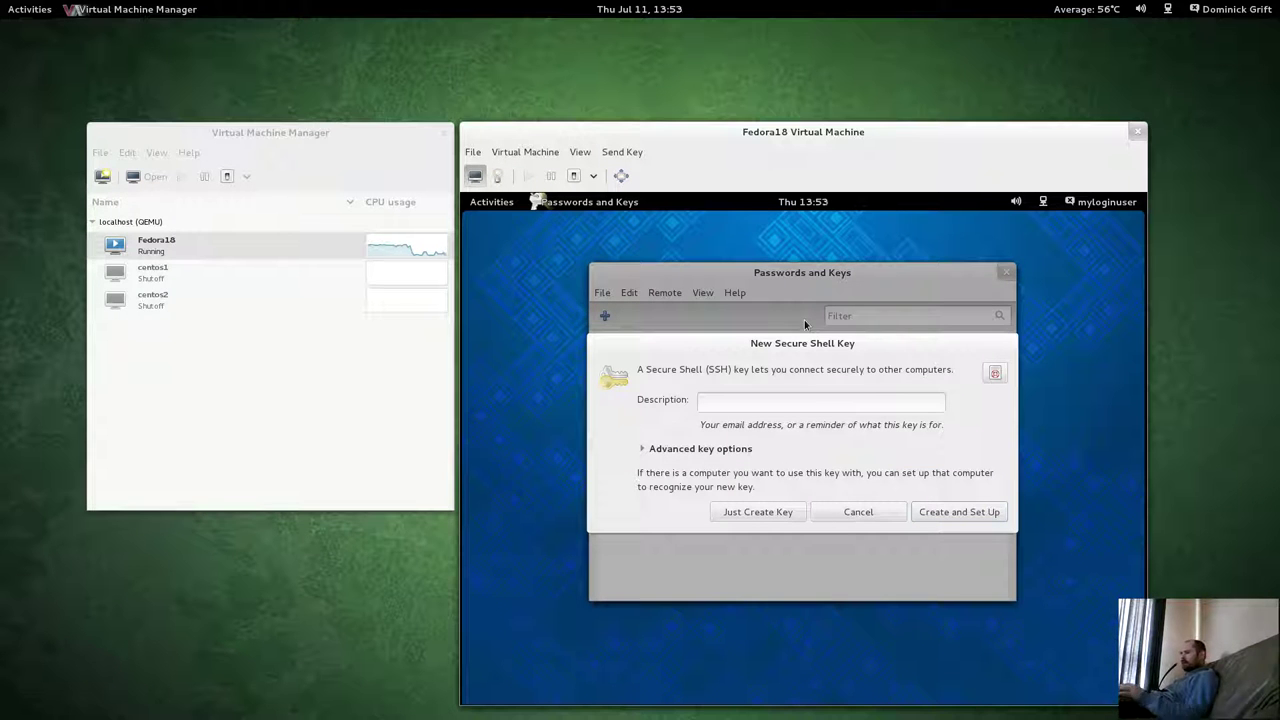
pyautogui.click(768, 404)
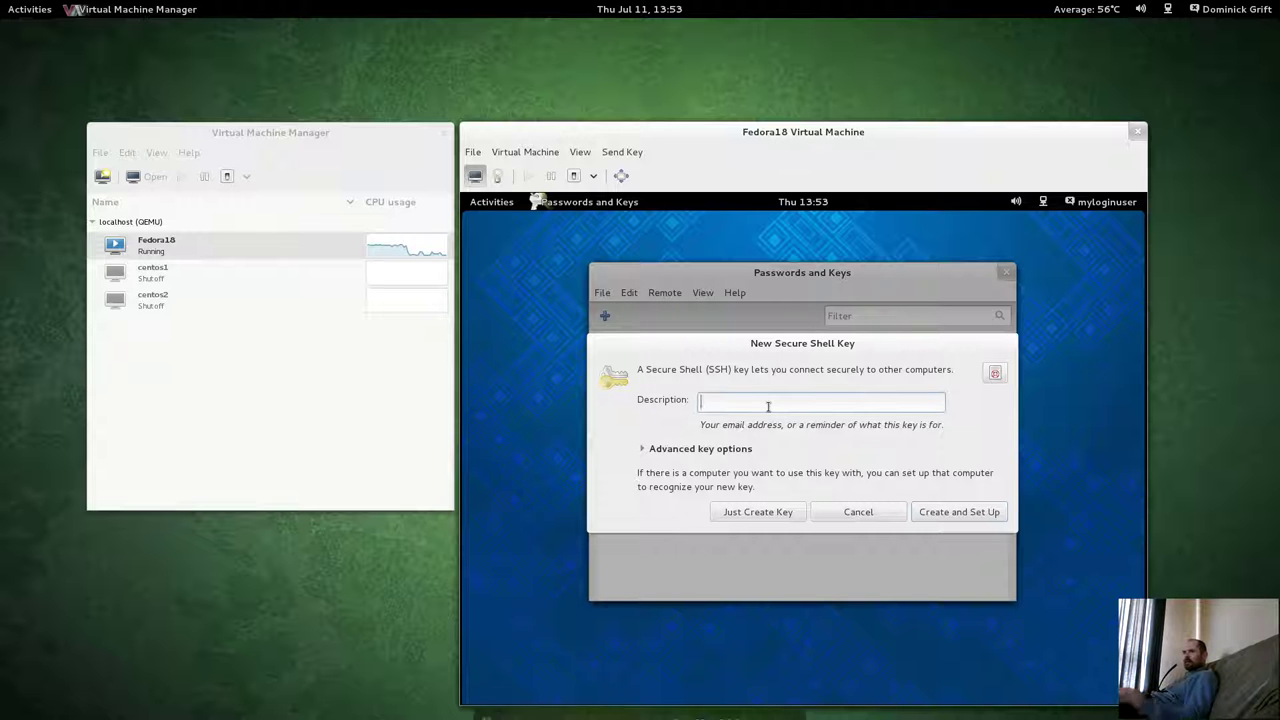
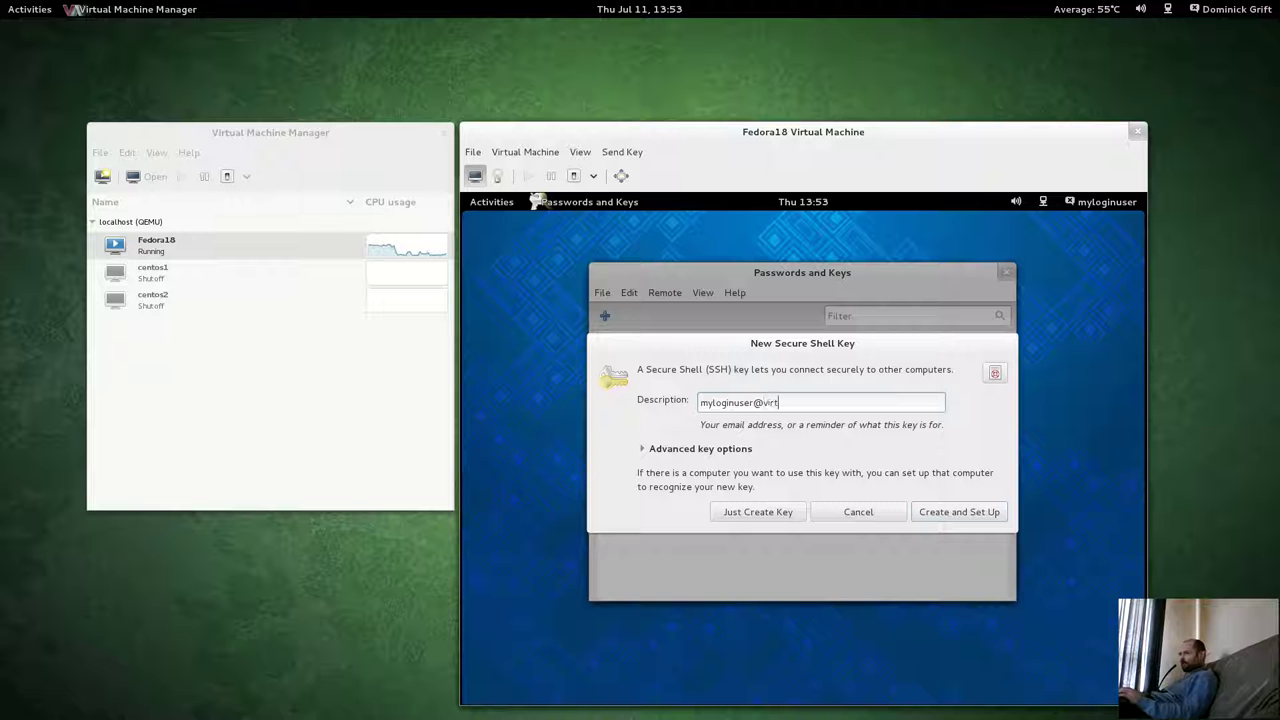
pyautogui.click(642, 449)
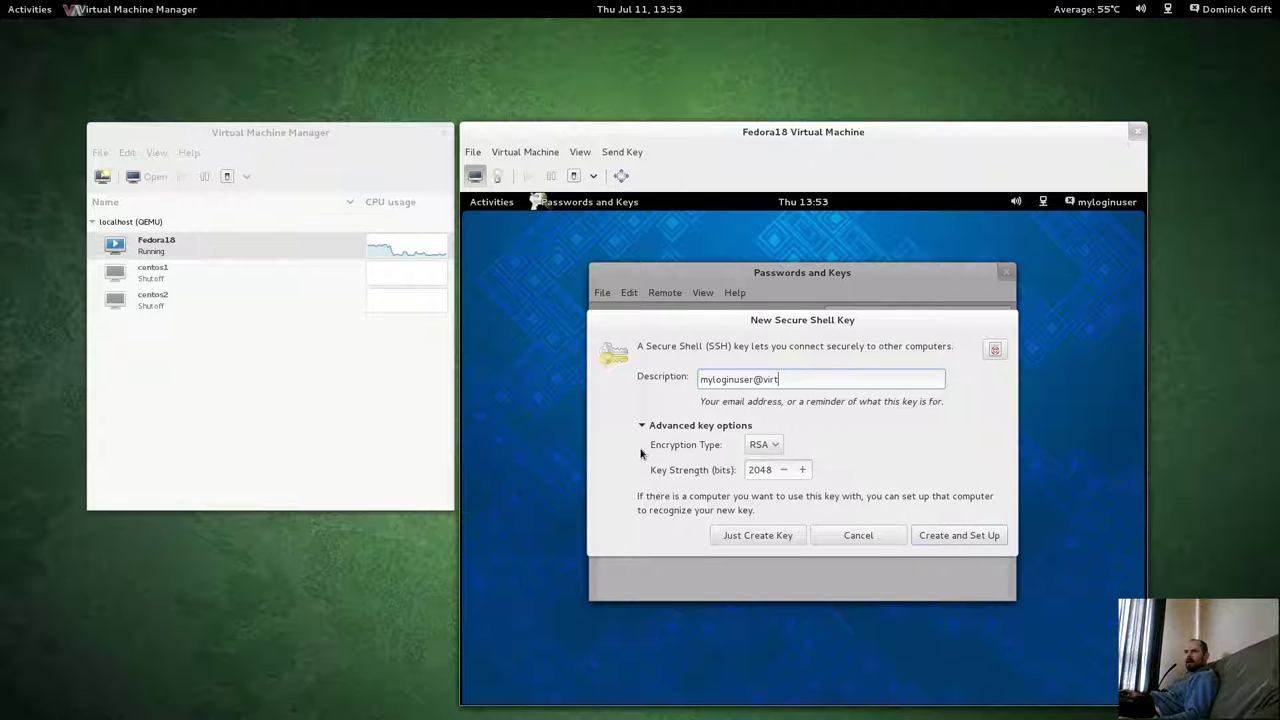
# Create the SSH key with a confirmed passphrase, then select the new SSH and PGP key entries.
pyautogui.click(756, 540)
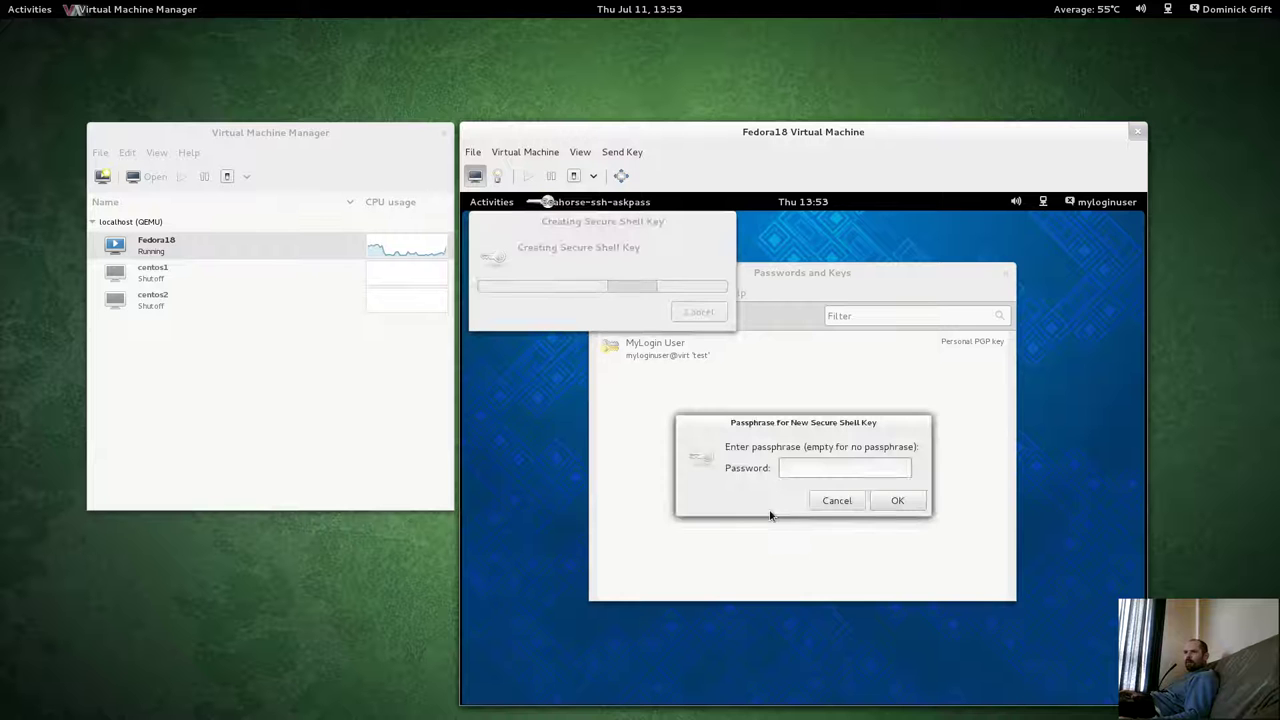
pyautogui.write('abc')
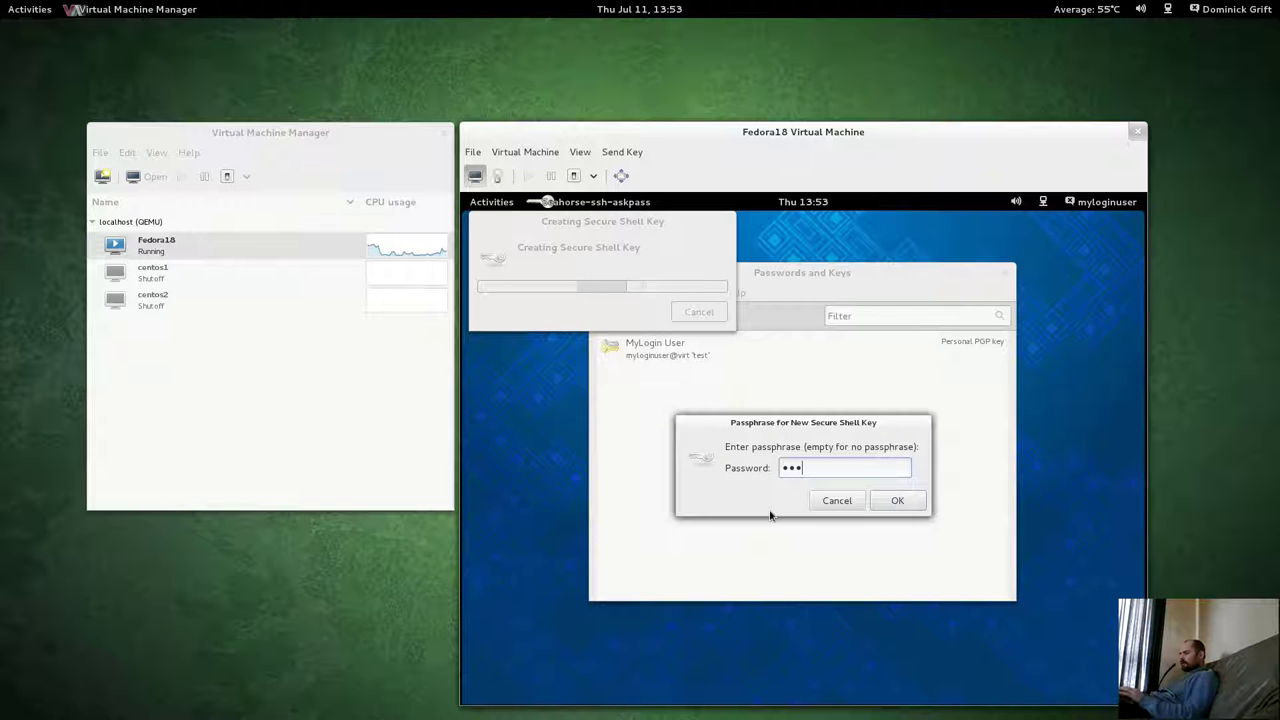
pyautogui.write('def')
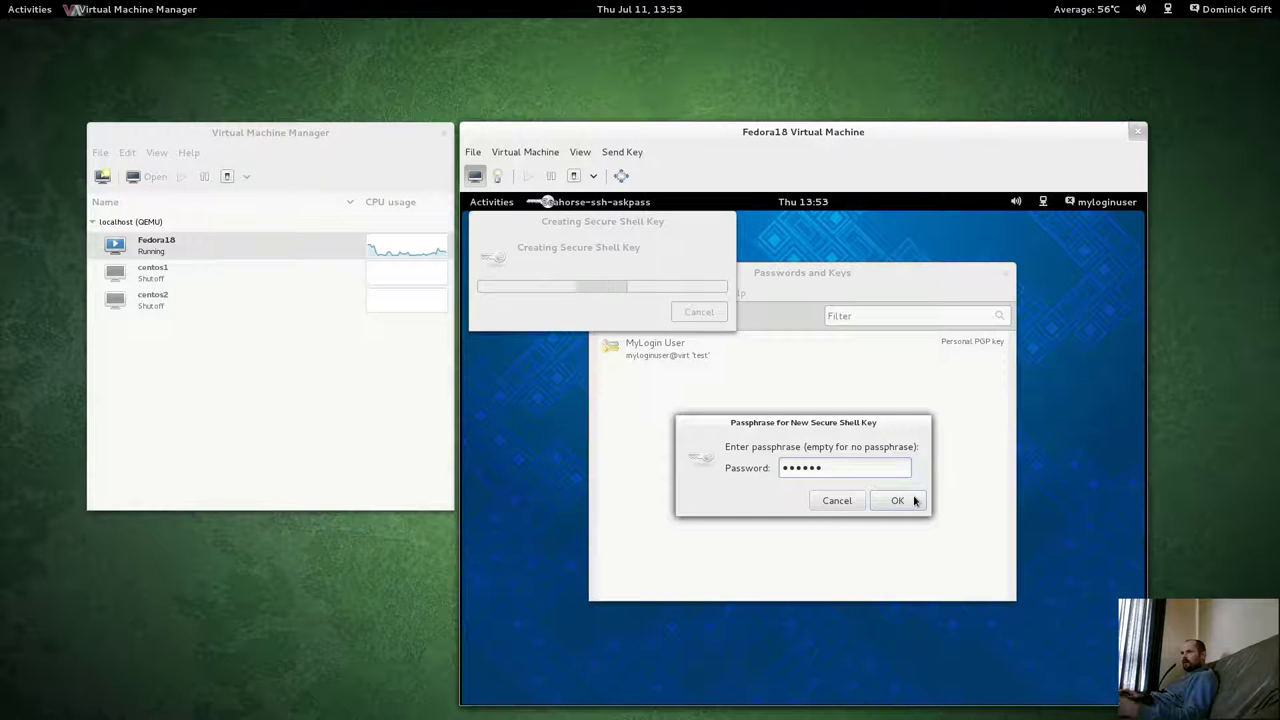
pyautogui.click(912, 501)
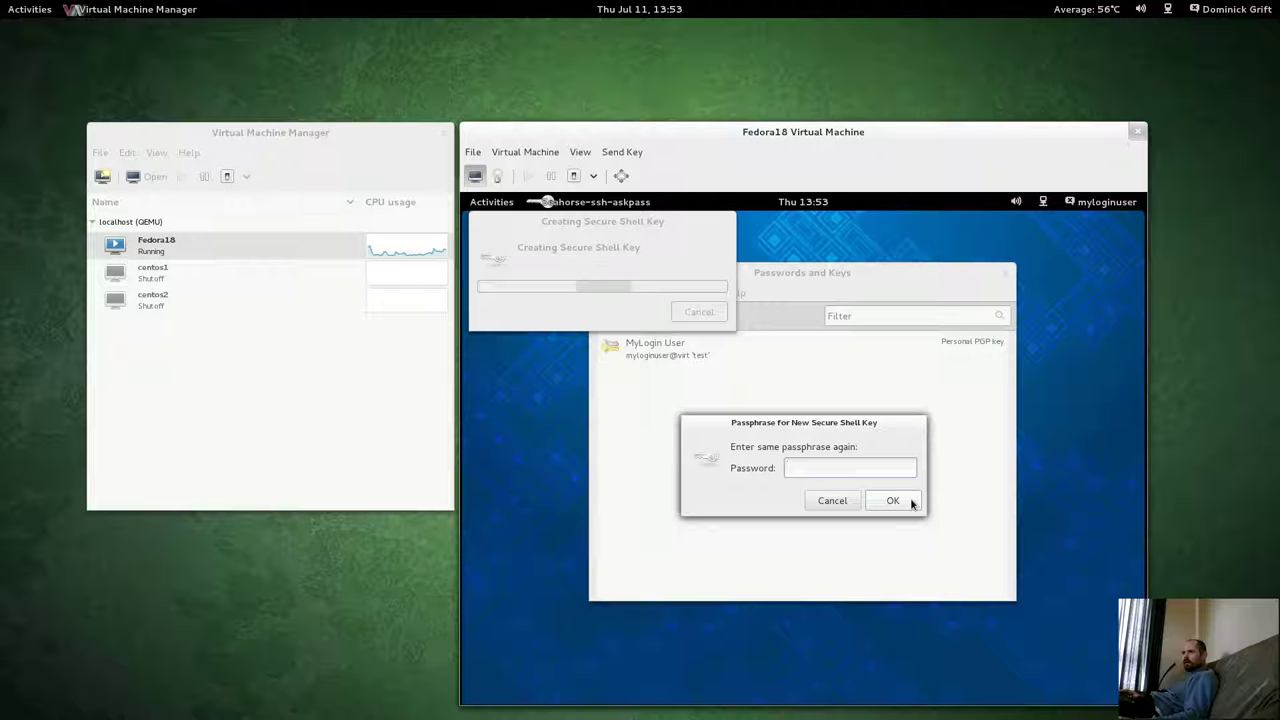
pyautogui.write('abc')
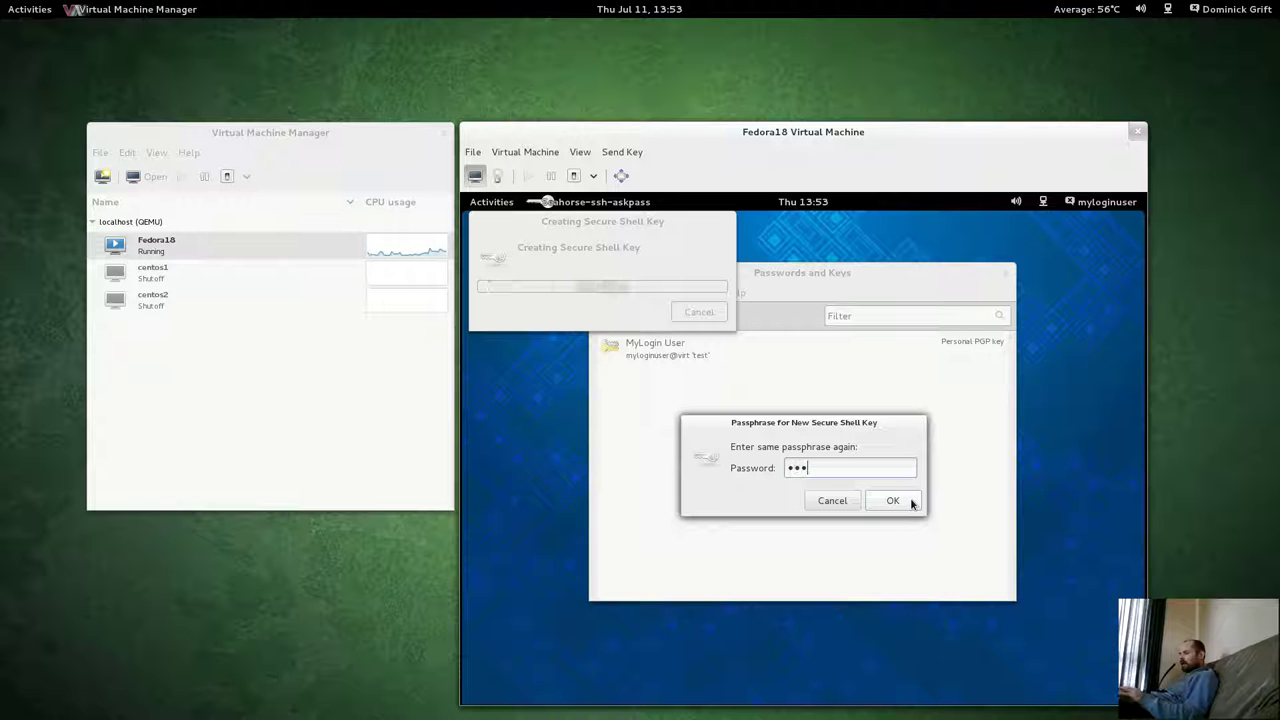
pyautogui.write('def')
pyautogui.click(892, 501)
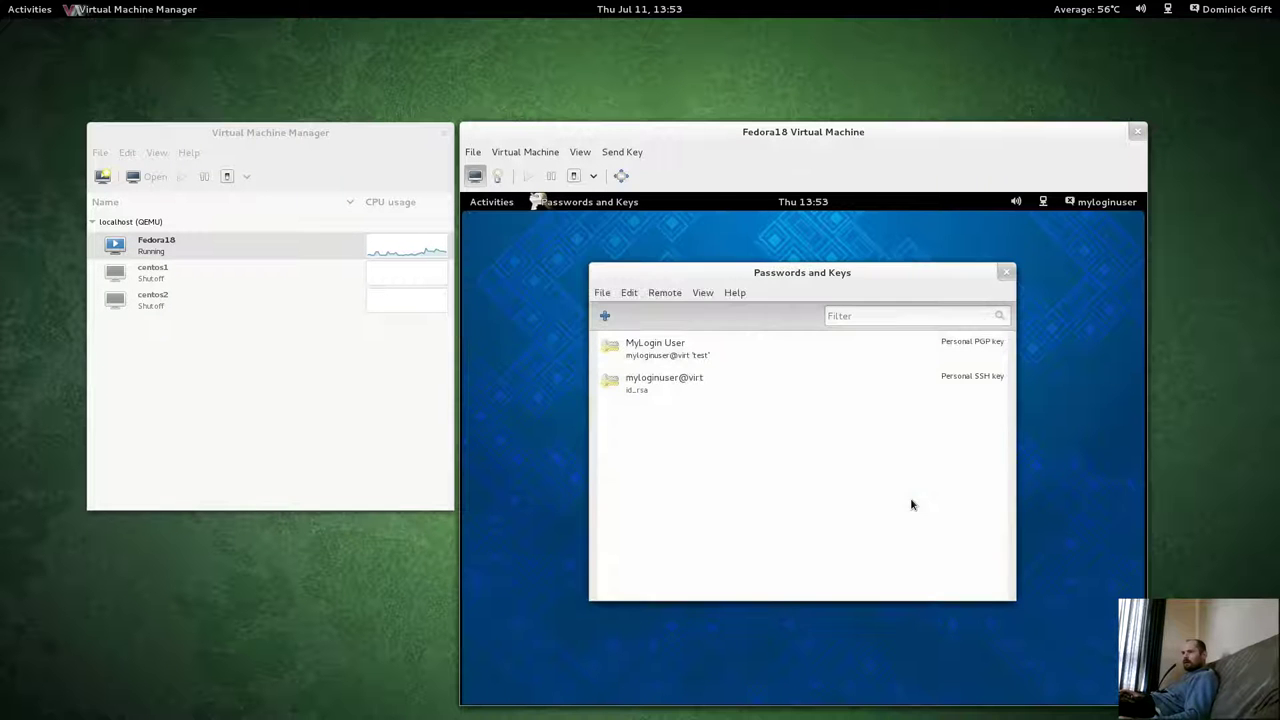
pyautogui.click(652, 376)
pyautogui.click(648, 356)
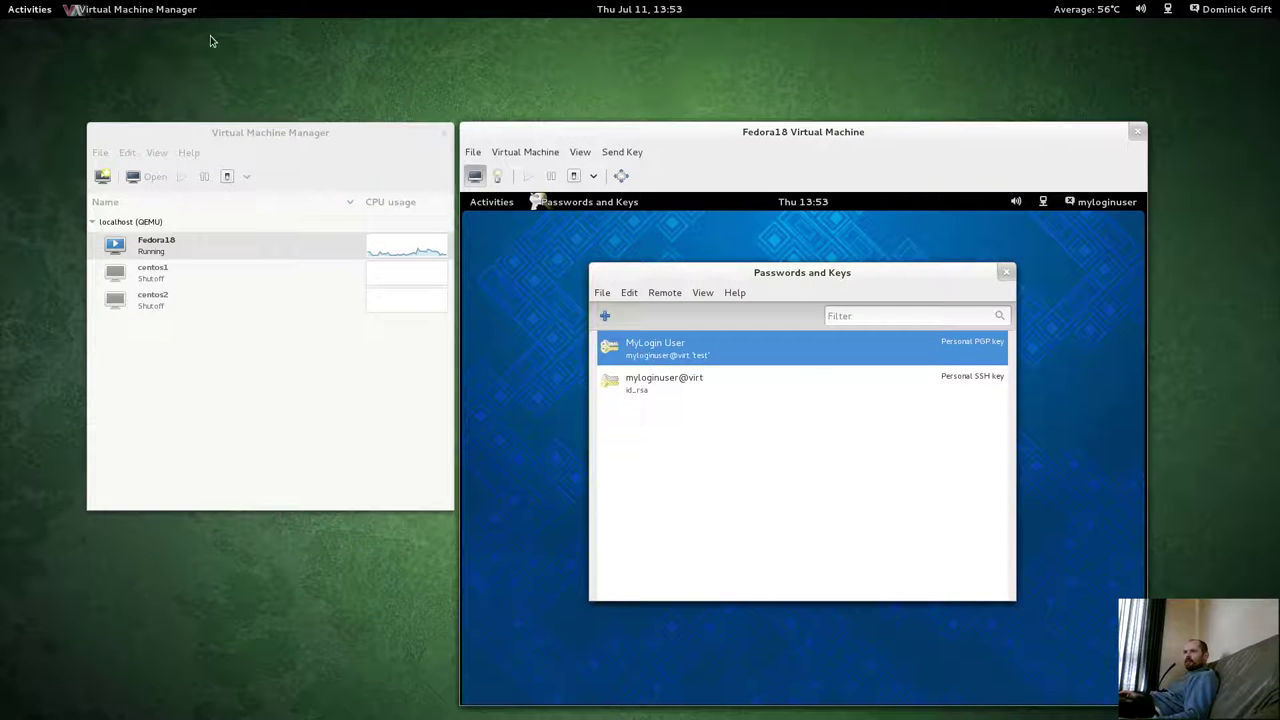
# Rerun the AVC denial search in the full-screen host terminal.
pyautogui.moveTo(3, 3)
pyautogui.click(1200, 208)
pyautogui.click(680, 314)
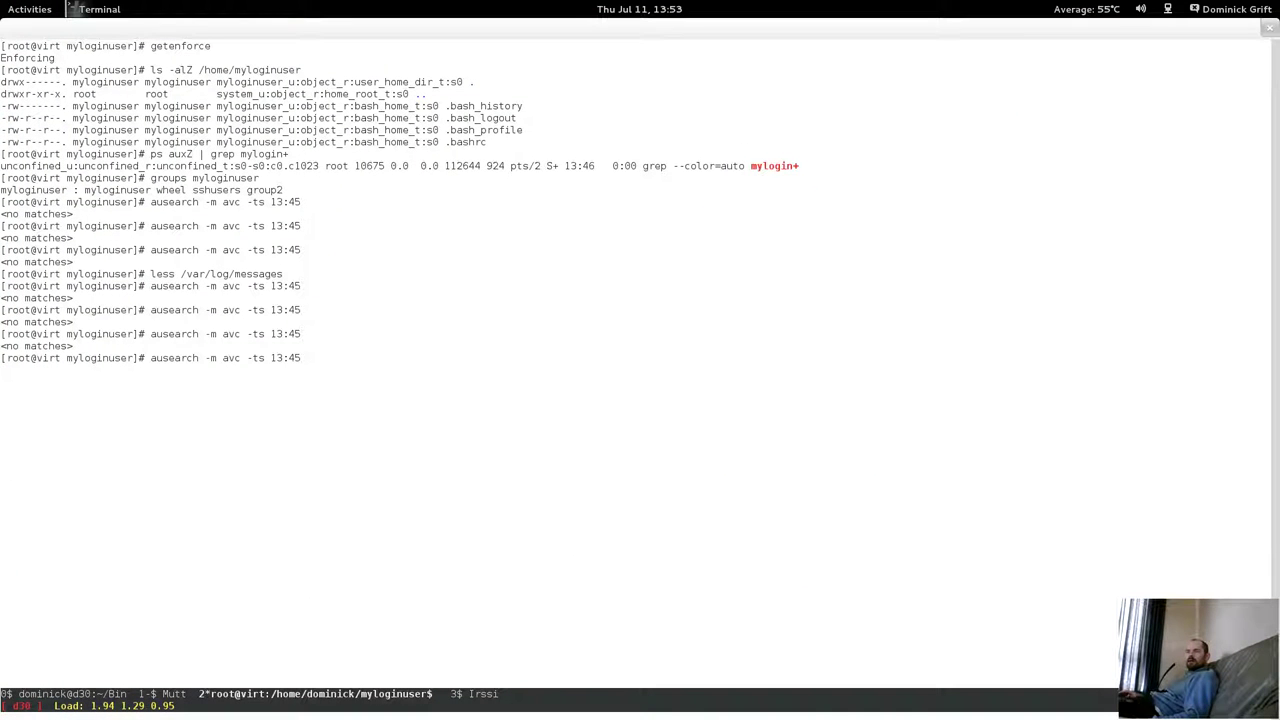
pyautogui.press('Return')
# List /home/myloginuser with ls -alZ, showing .gnupg as gpg_secret_t and .ssh as ssh_home_t.
pyautogui.write('ls -')
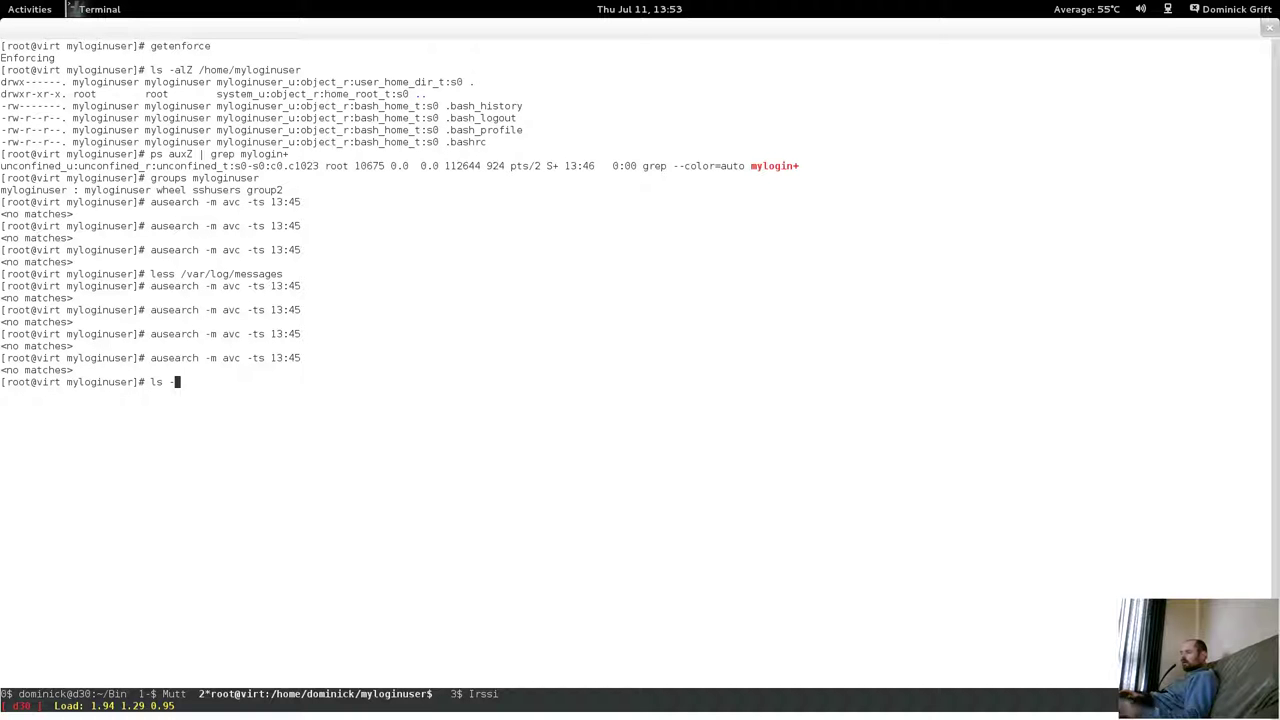
pyautogui.write('alZ /home')
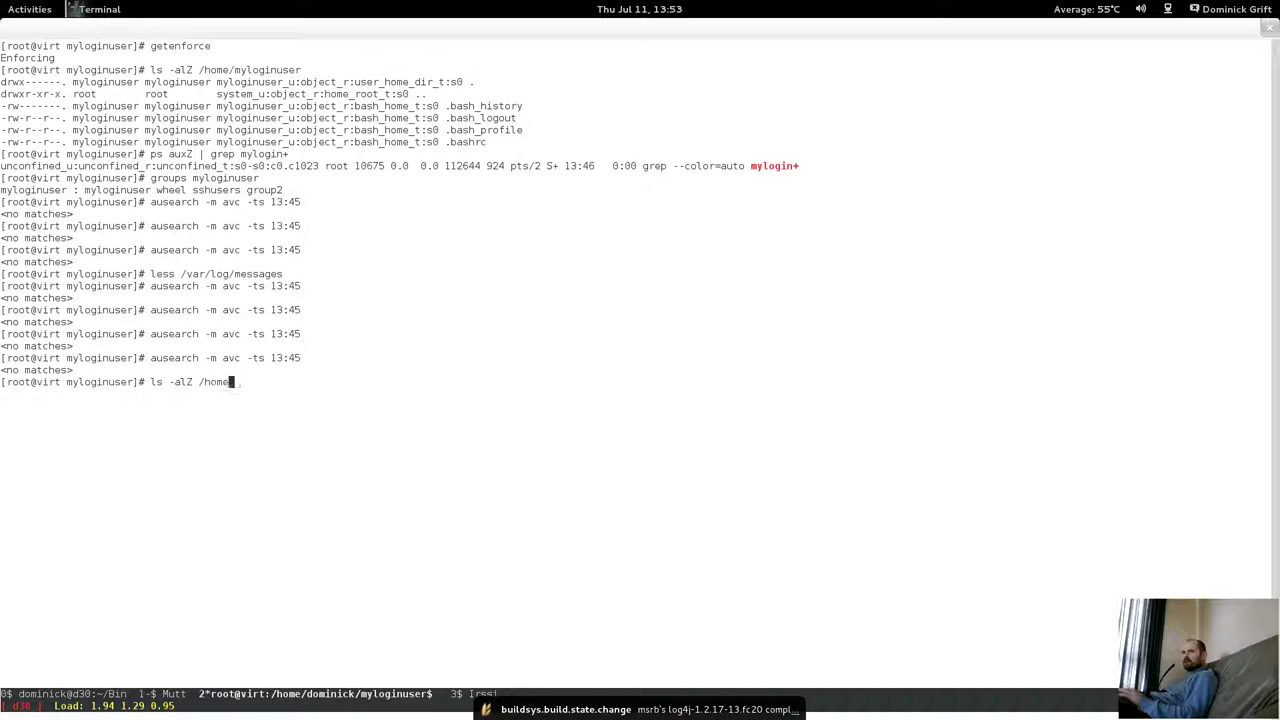
pyautogui.write('/myloginuser')
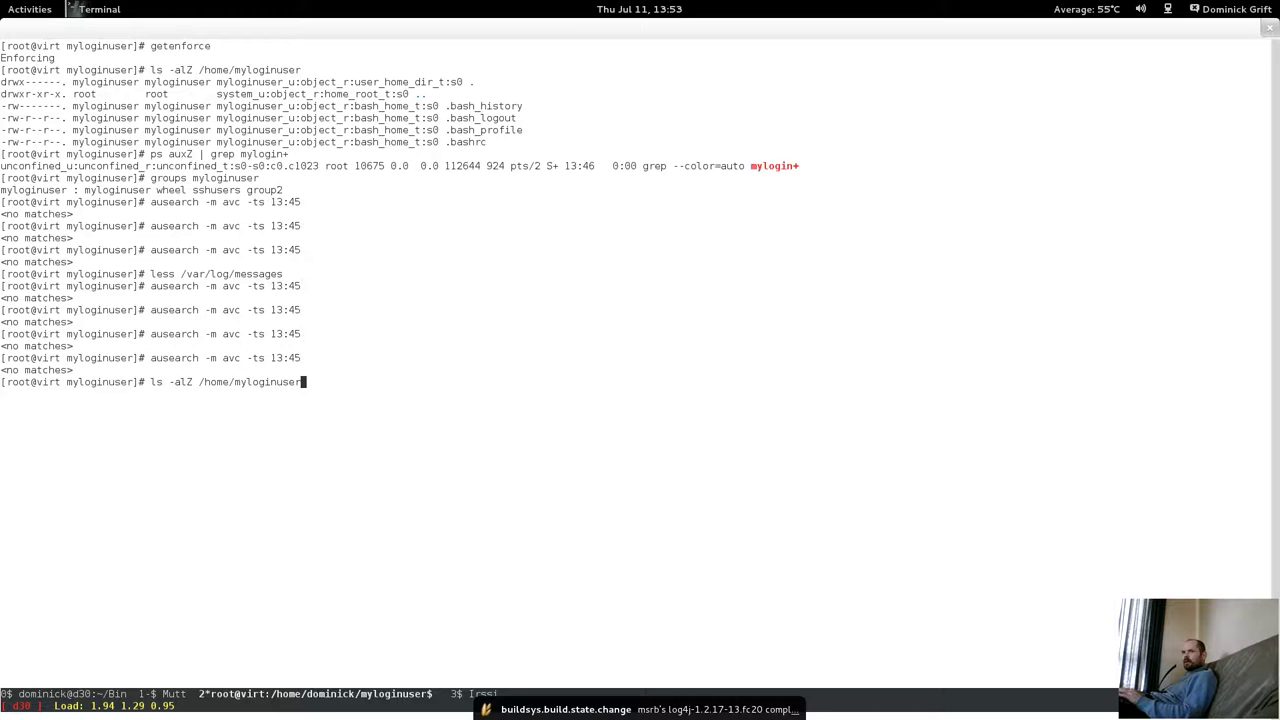
pyautogui.press('Return')
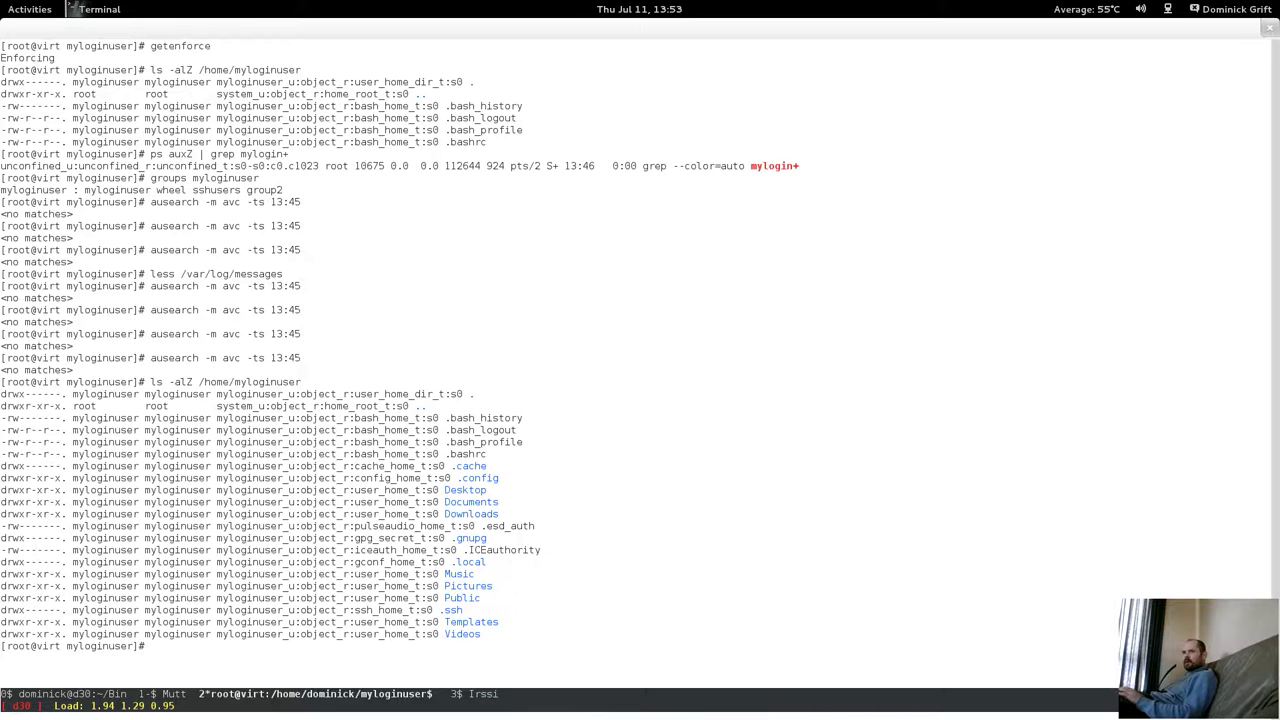
pyautogui.moveTo(360, 543); pyautogui.dragTo(474, 538)
pyautogui.click(490, 538)
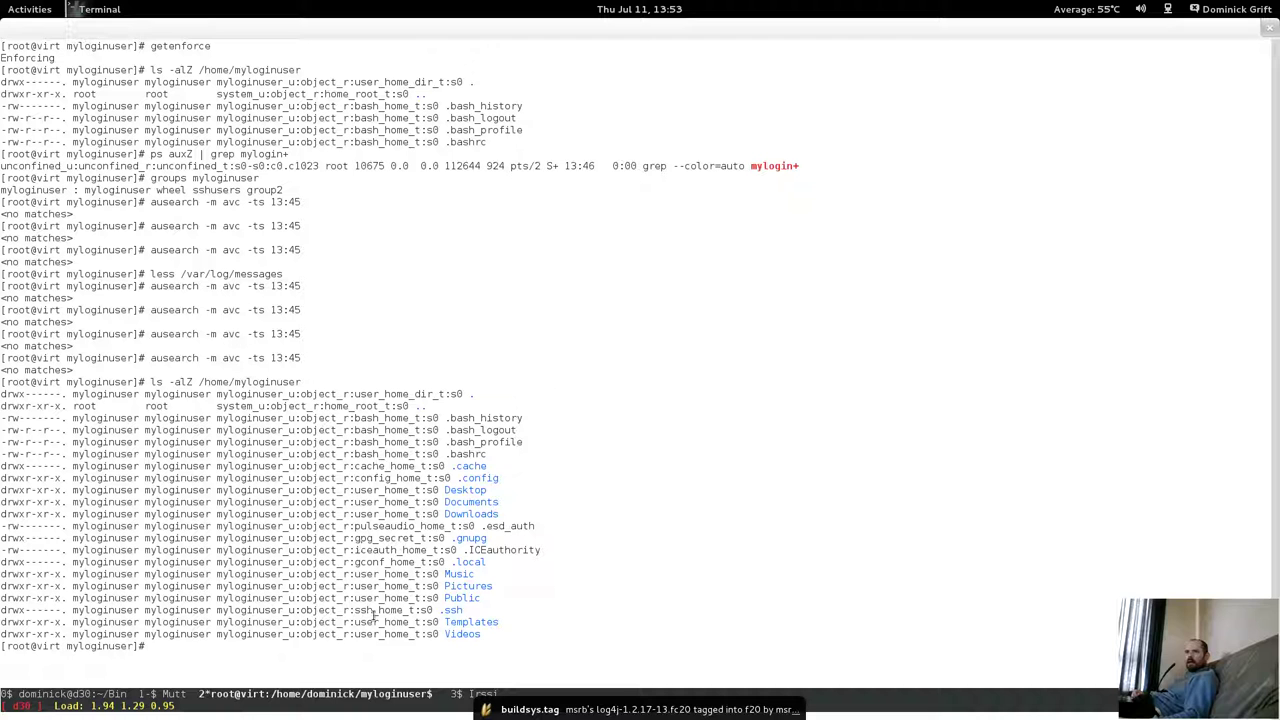
pyautogui.moveTo(358, 610); pyautogui.dragTo(448, 598)
pyautogui.click(442, 610)
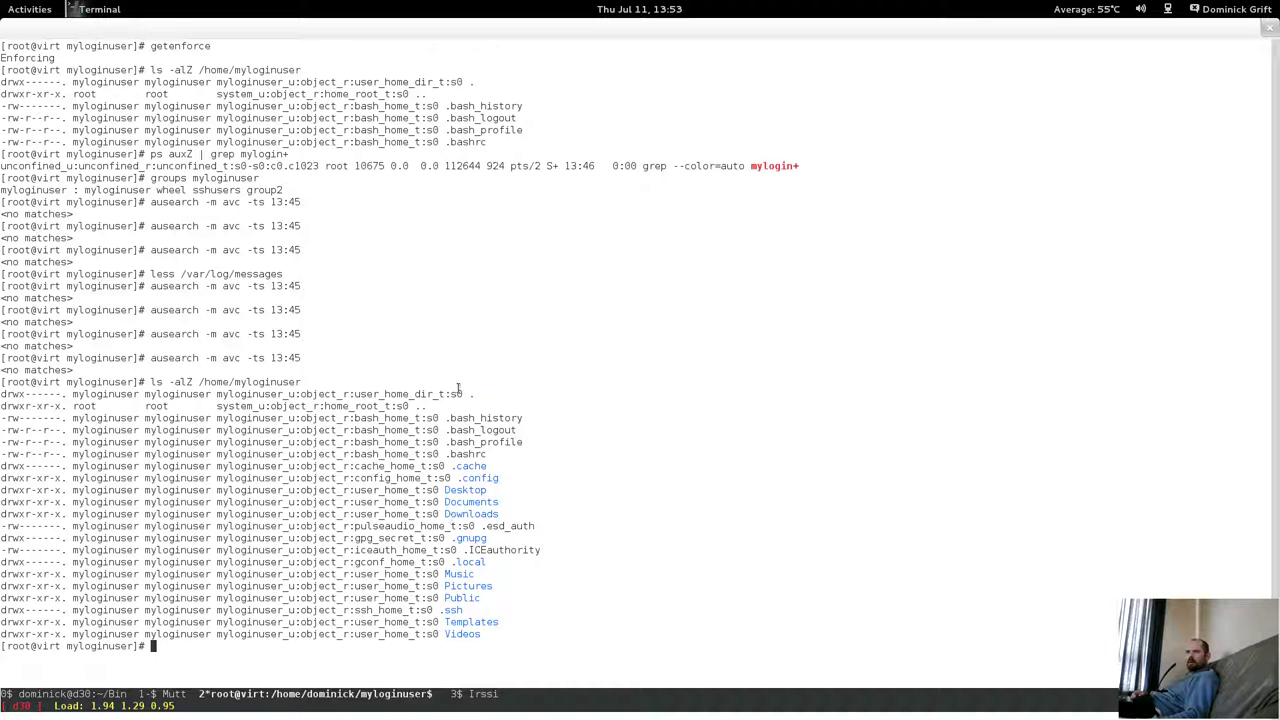
pyautogui.click(30, 9)
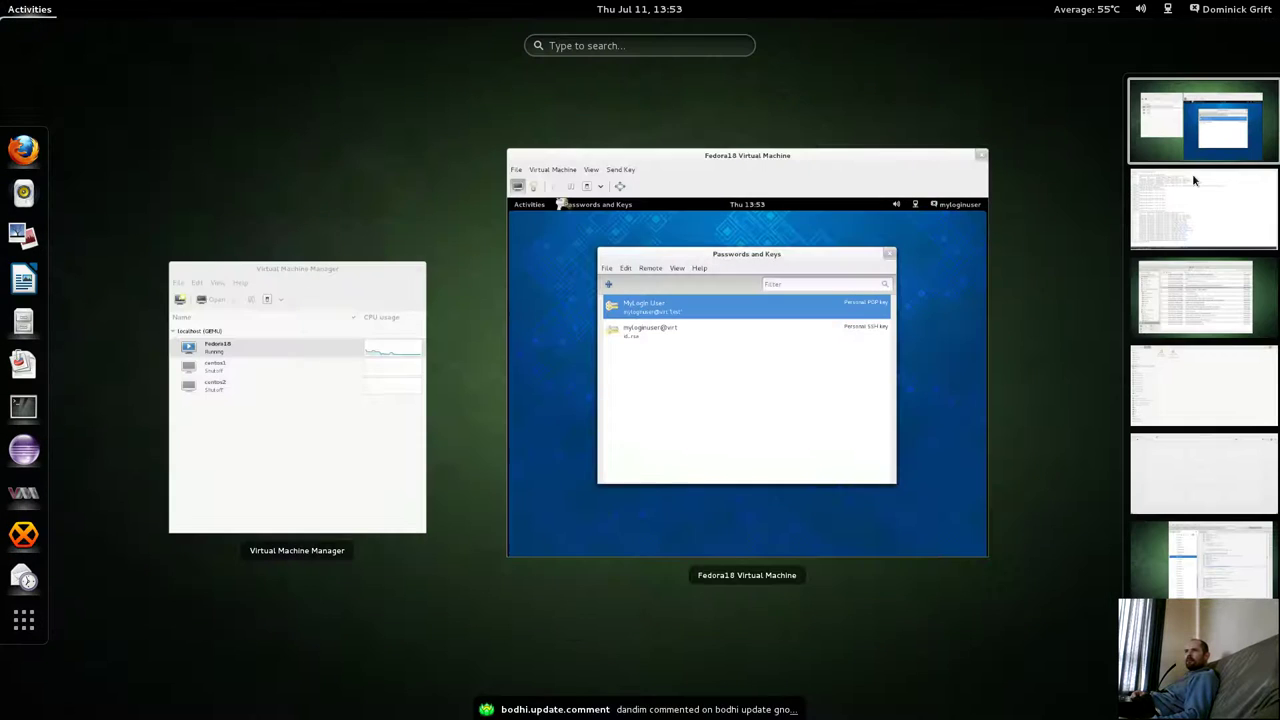
pyautogui.click(894, 360)
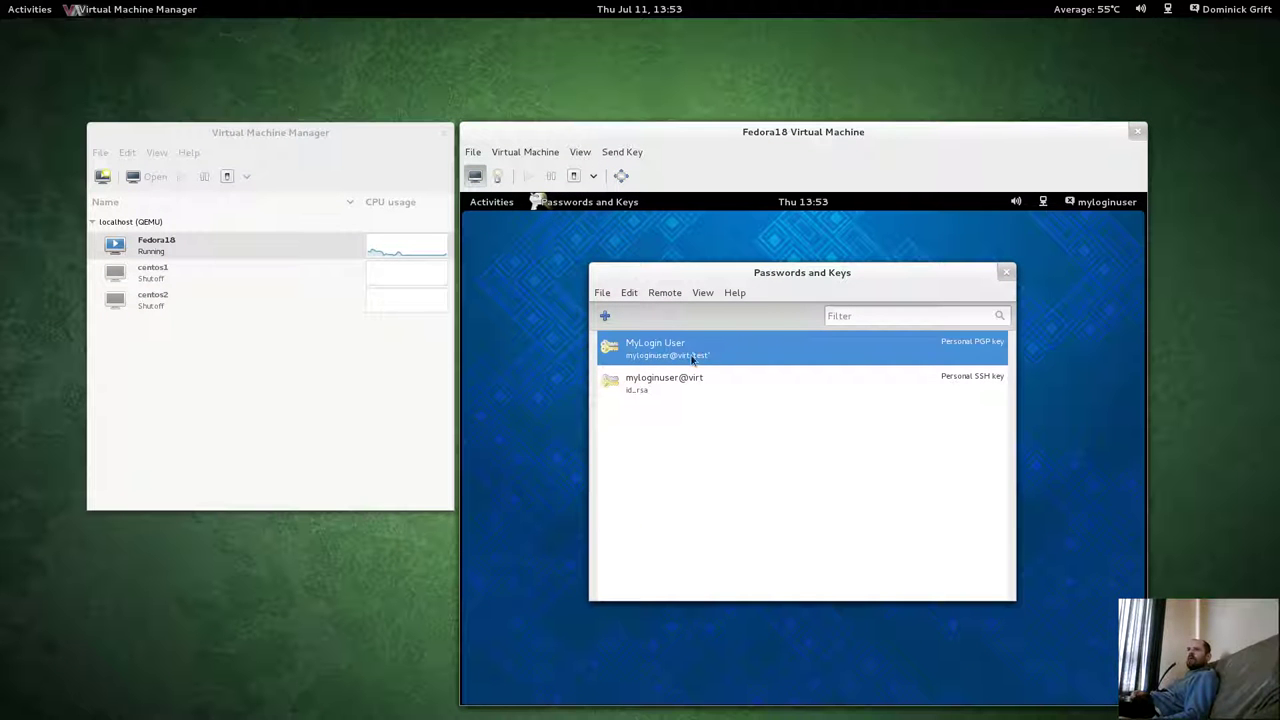
# Launch a terminal in the Fedora18 guest from Applications > Utilities.
pyautogui.click(508, 205)
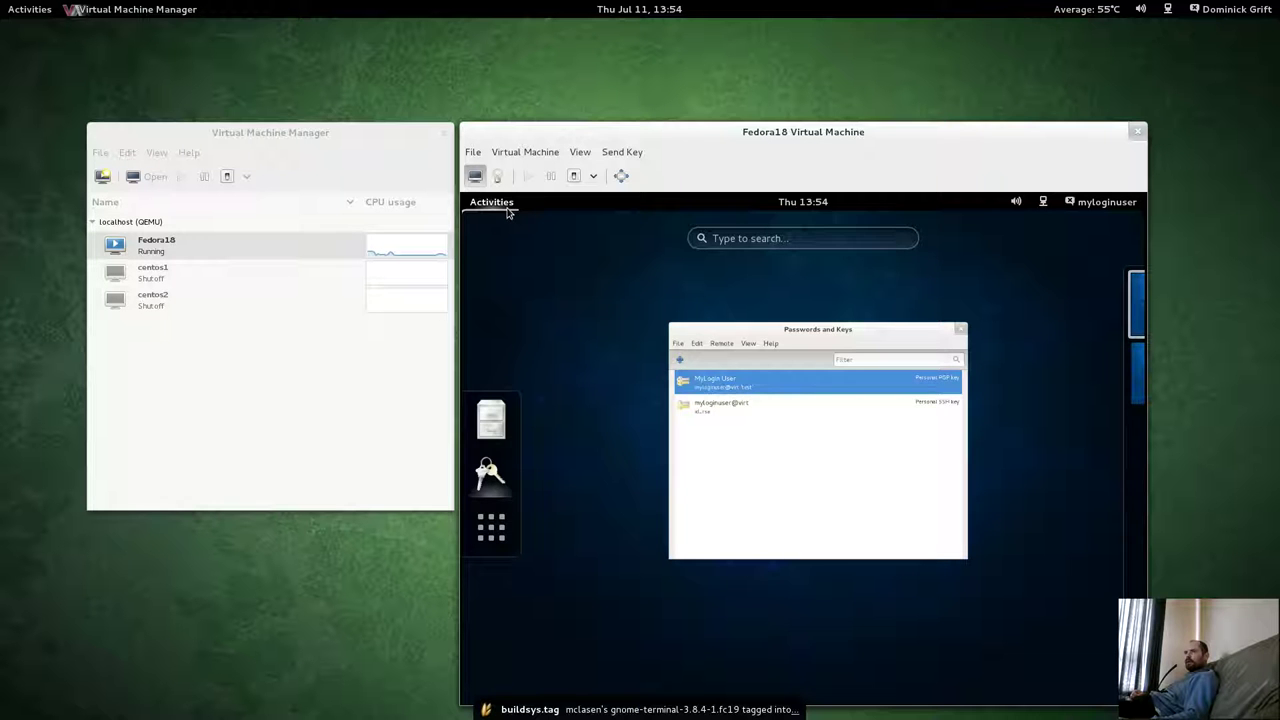
pyautogui.click(508, 210)
pyautogui.click(508, 212)
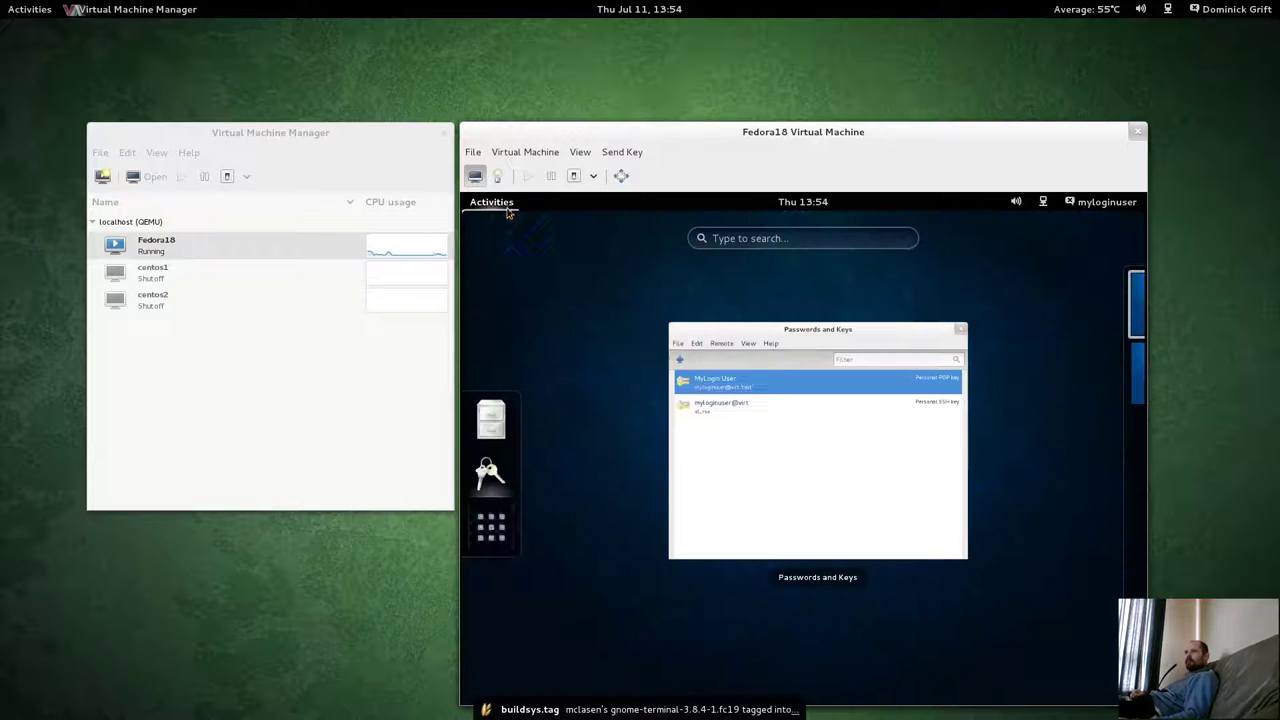
pyautogui.click(491, 527)
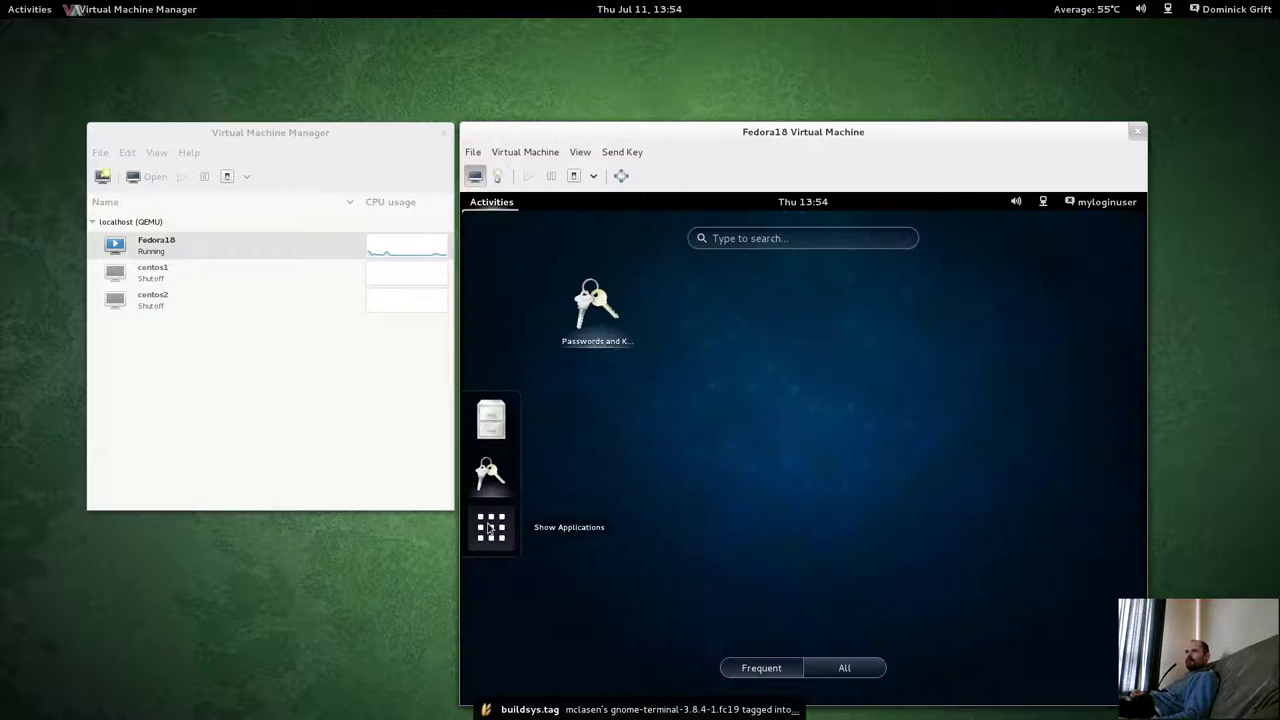
pyautogui.click(872, 674)
pyautogui.click(618, 428)
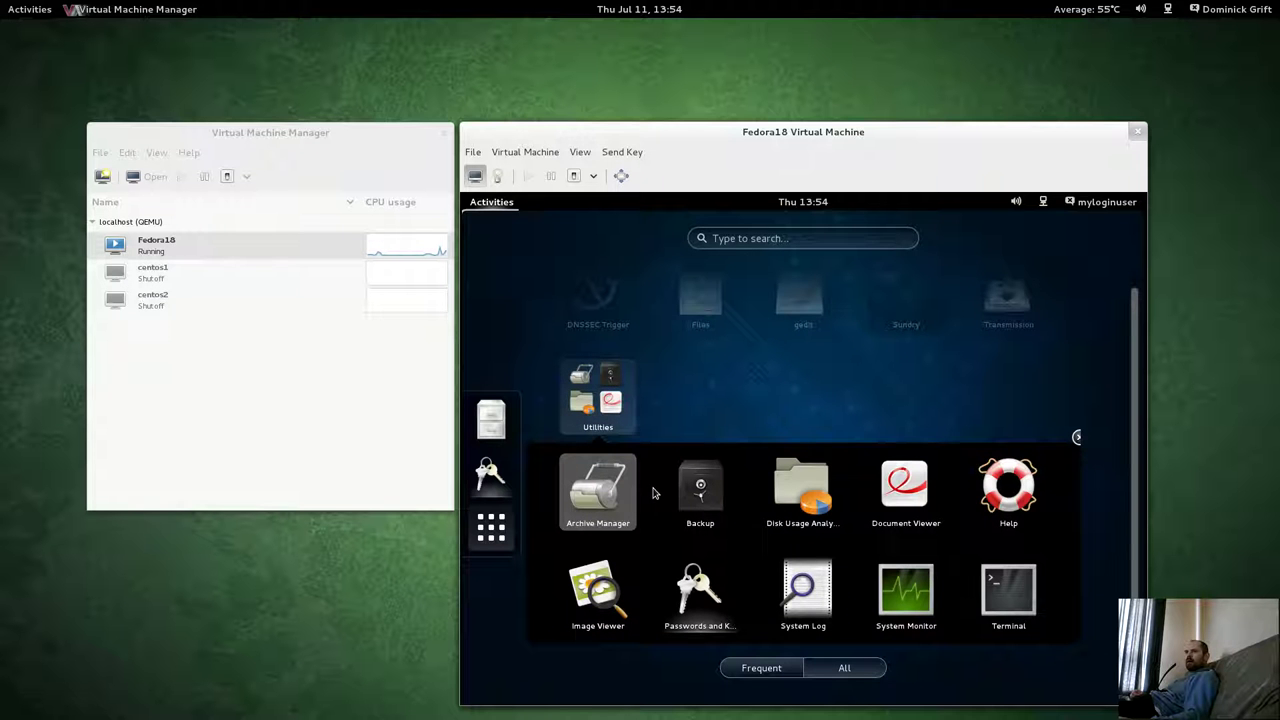
pyautogui.click(995, 605)
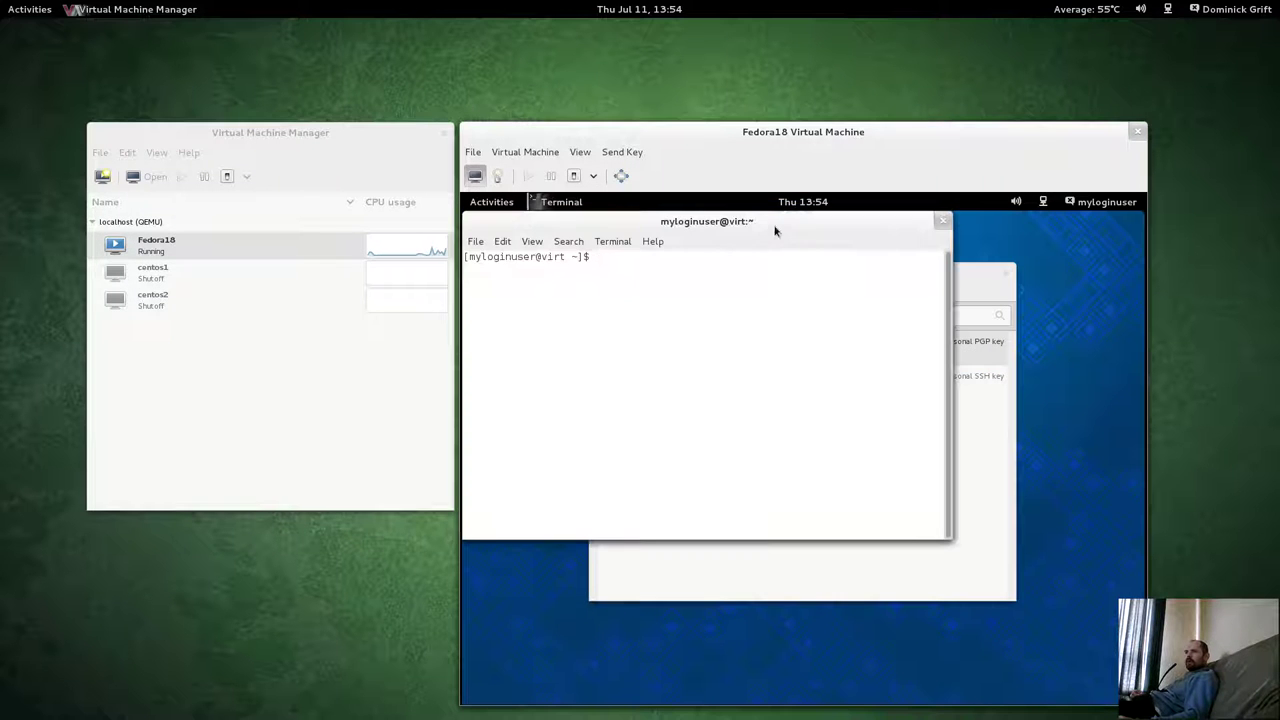
pyautogui.moveTo(774, 228); pyautogui.dragTo(834, 296)
# Run id in the guest terminal, showing the myloginuser_t SELinux context.
pyautogui.press('super')
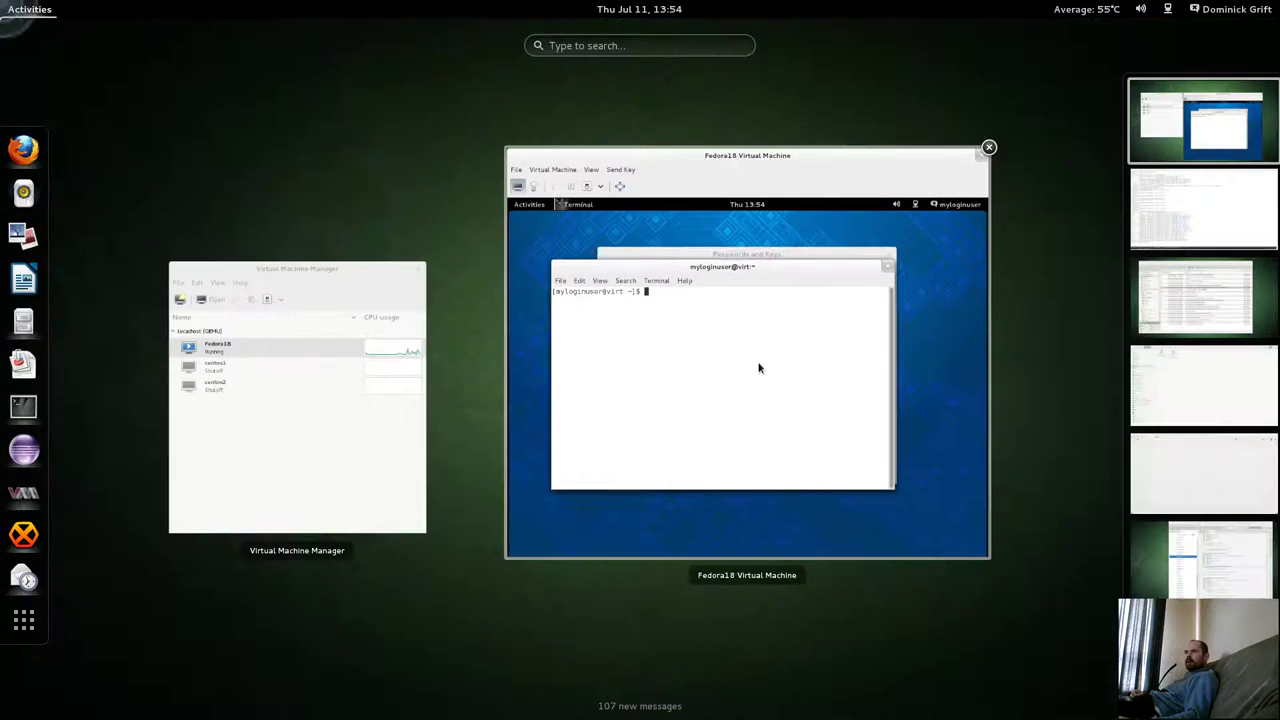
pyautogui.click(757, 366)
pyautogui.write('id')
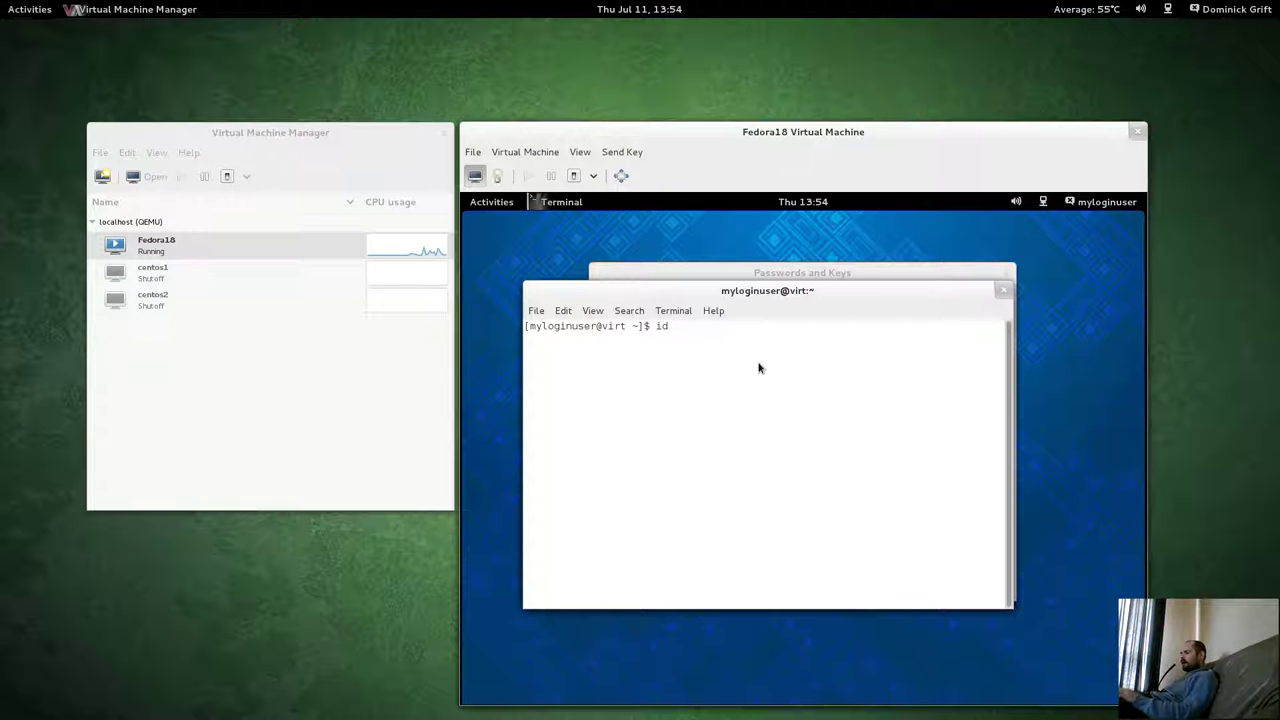
pyautogui.press('Return')
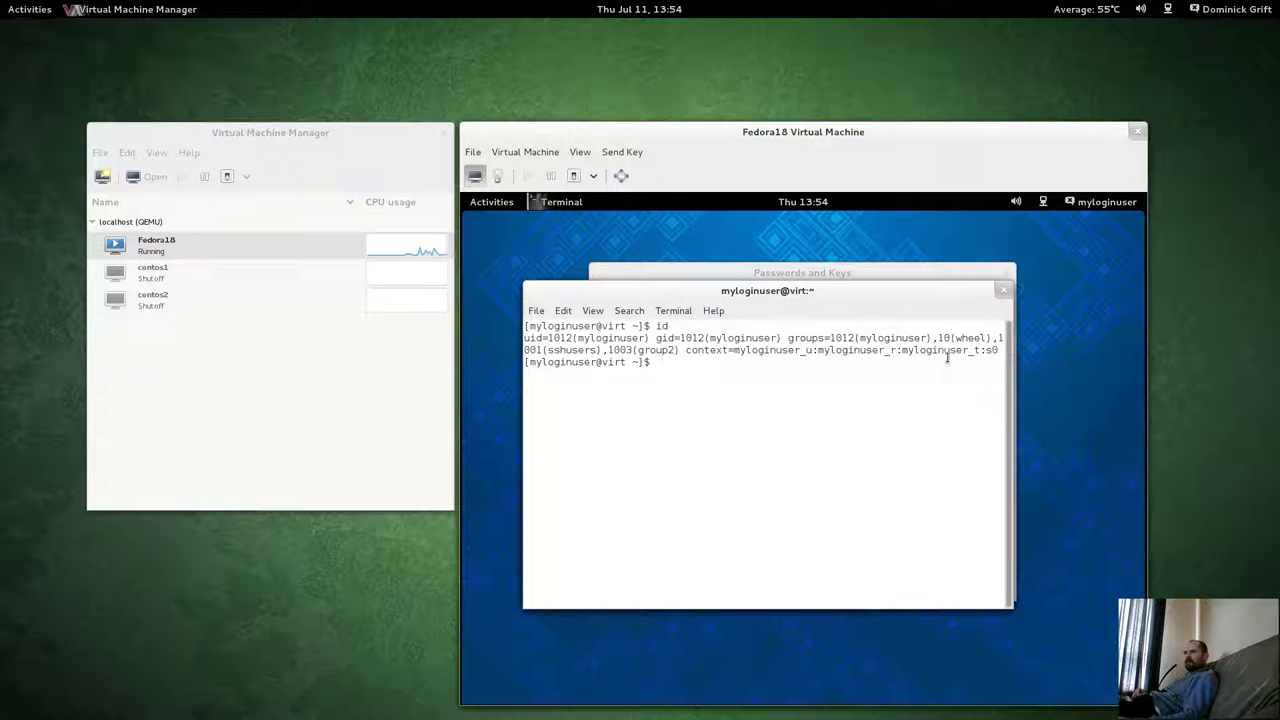
pyautogui.moveTo(948, 350); pyautogui.dragTo(990, 350)
pyautogui.click(975, 355)
pyautogui.moveTo(940, 357); pyautogui.dragTo(905, 350)
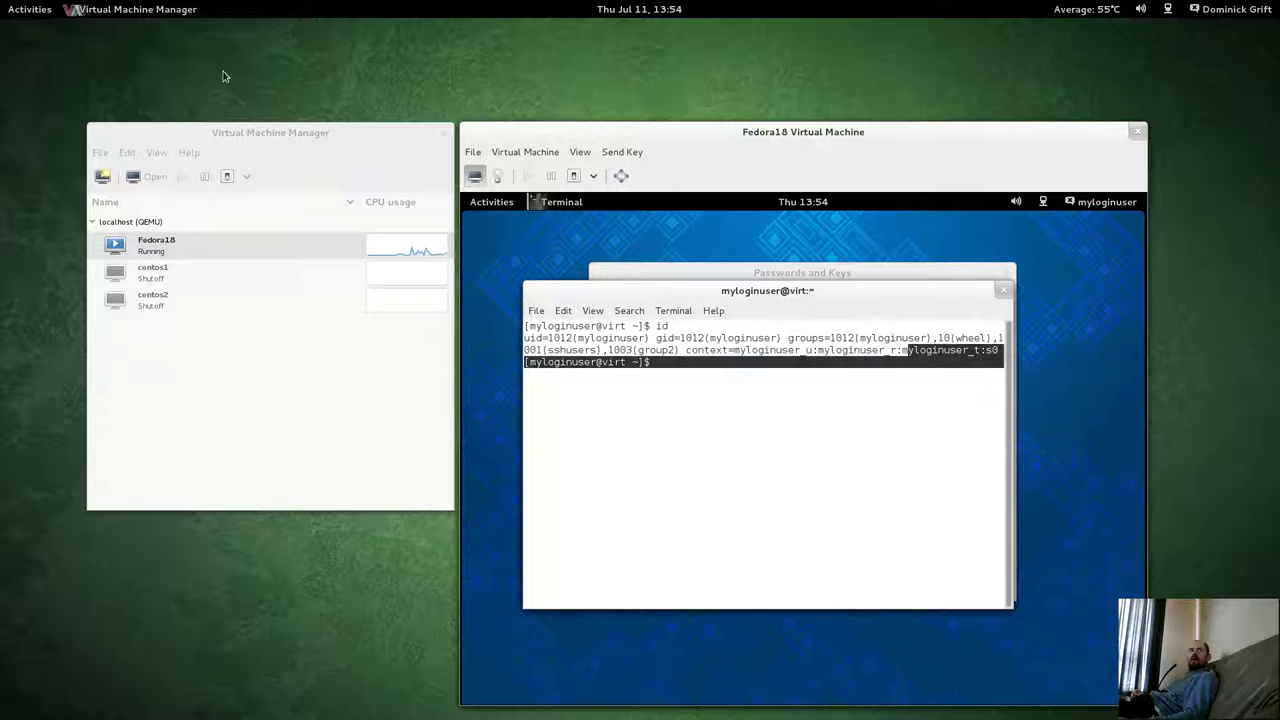
# Check the host root terminal, then return to the guest terminal in the Fedora18 VM.
pyautogui.click(30, 9)
pyautogui.click(863, 320)
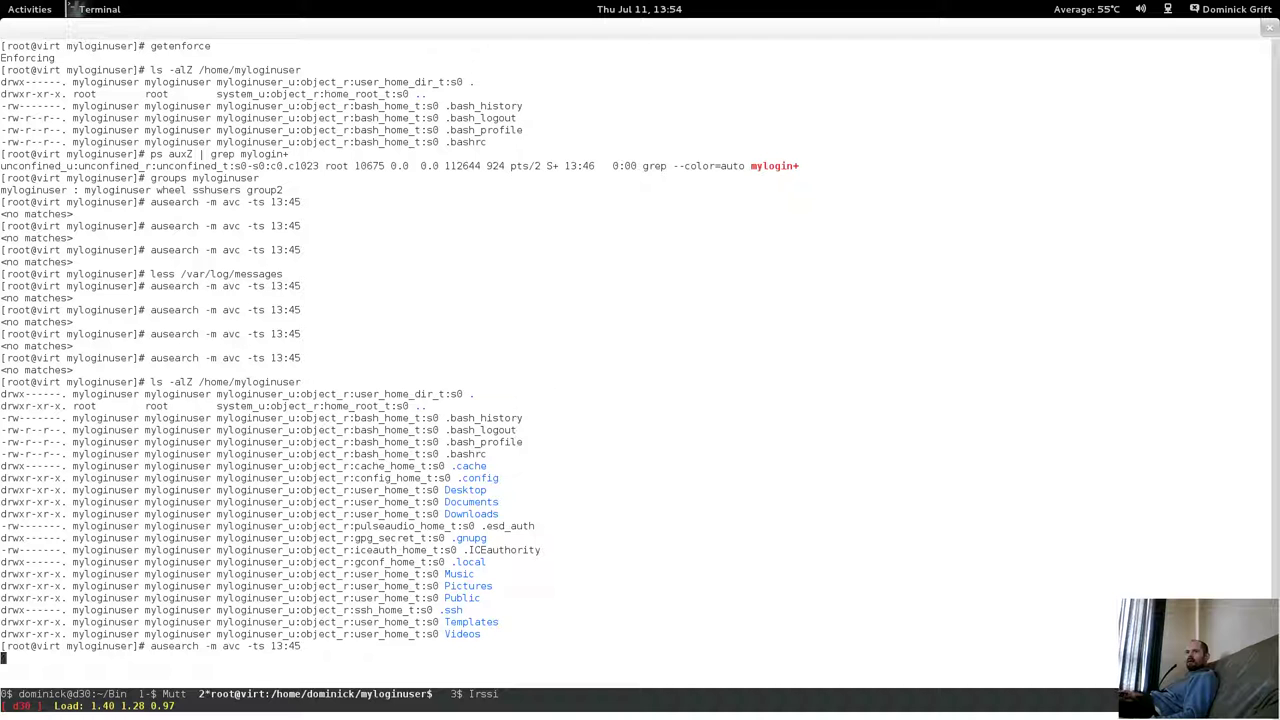
pyautogui.click(28, 9)
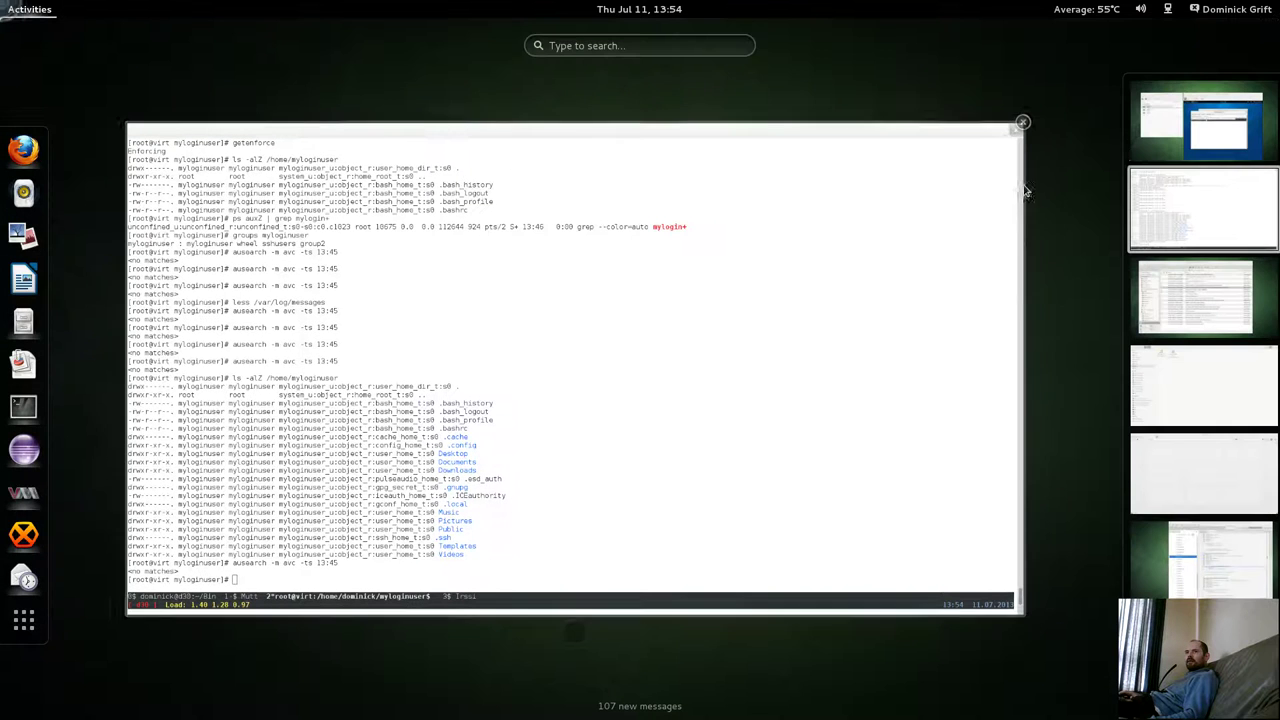
pyautogui.click(1203, 145)
pyautogui.click(720, 409)
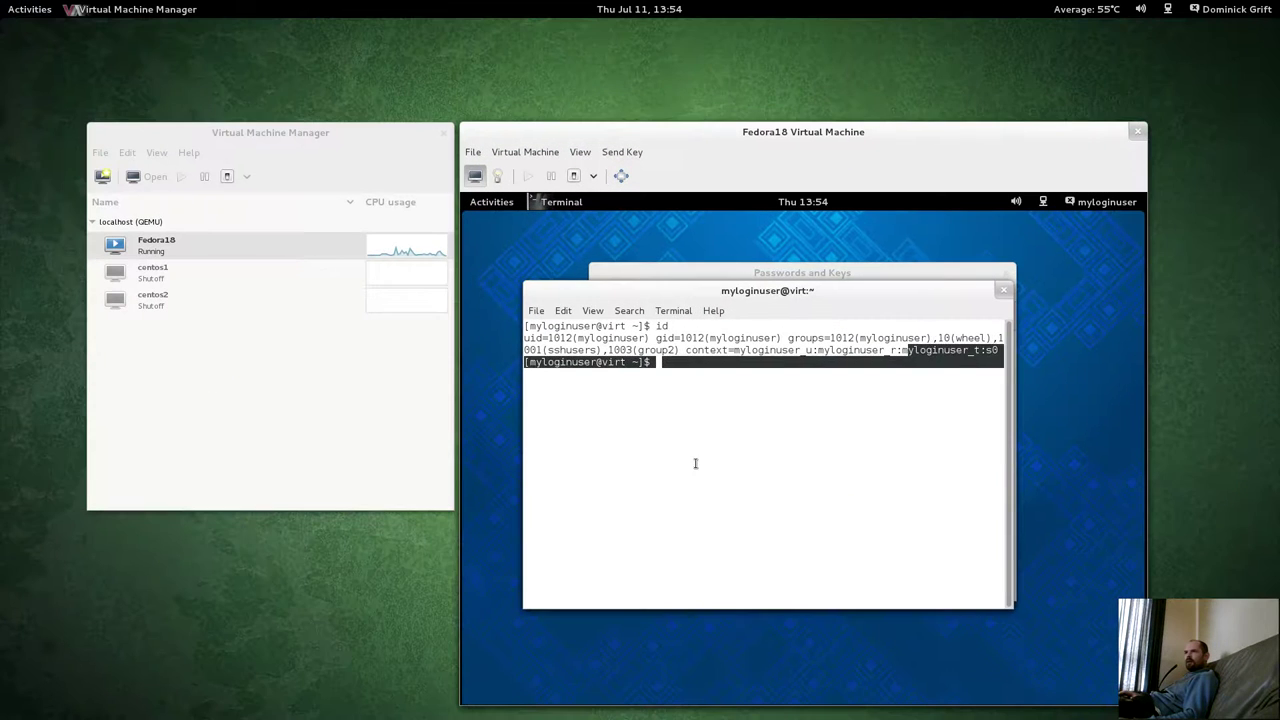
pyautogui.moveTo(723, 293); pyautogui.dragTo(751, 305)
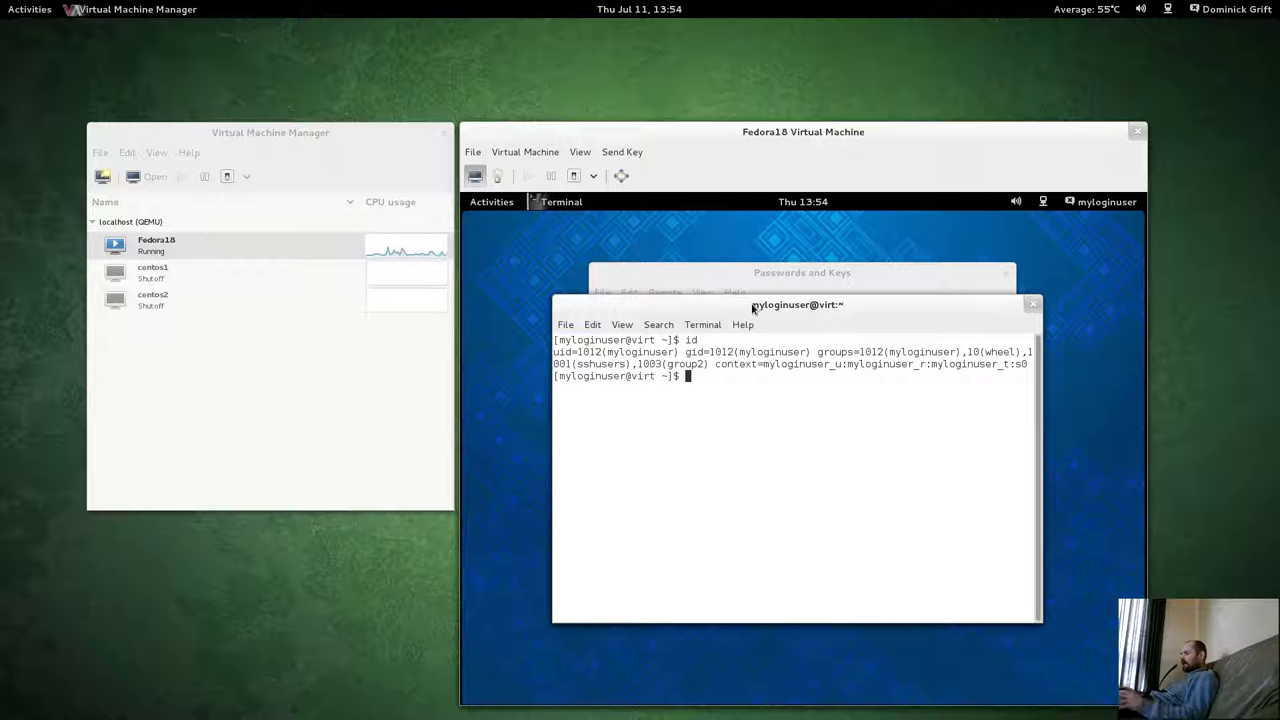
# Run top in the guest, dismiss the SELinux AVC alert, and stop top with Ctrl+C.
pyautogui.write('top')
pyautogui.press('Return')
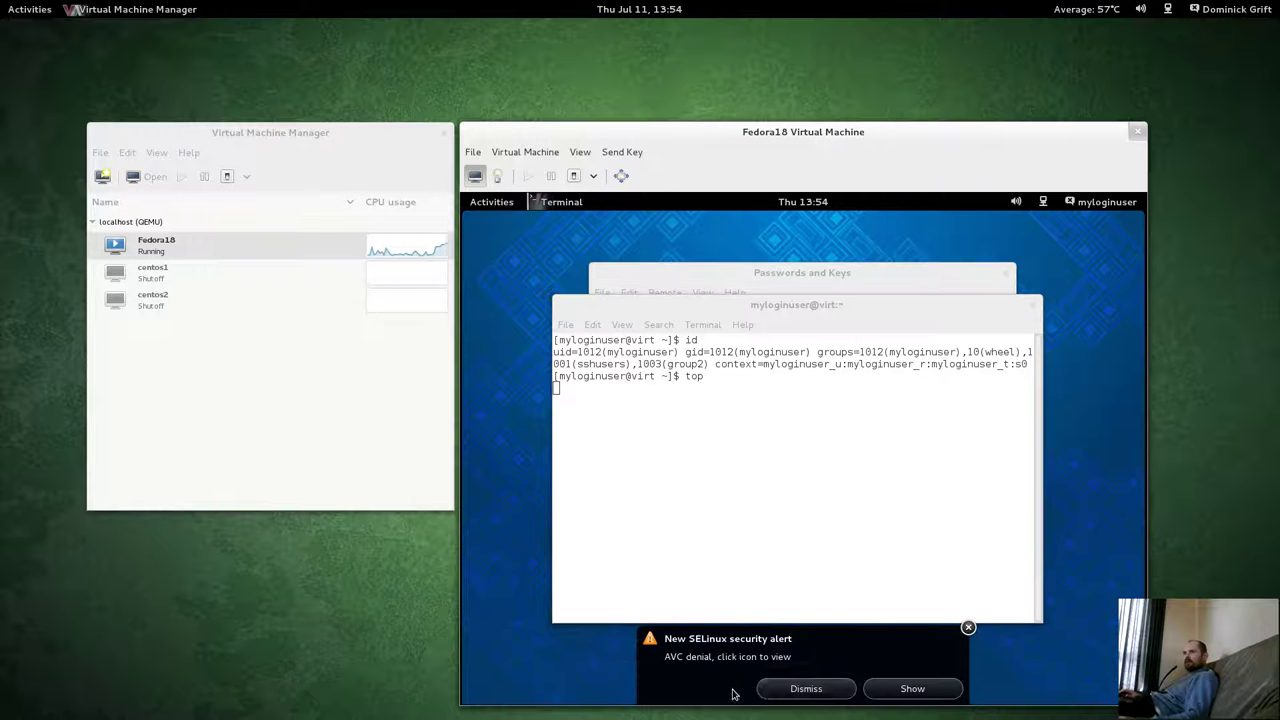
pyautogui.click(767, 692)
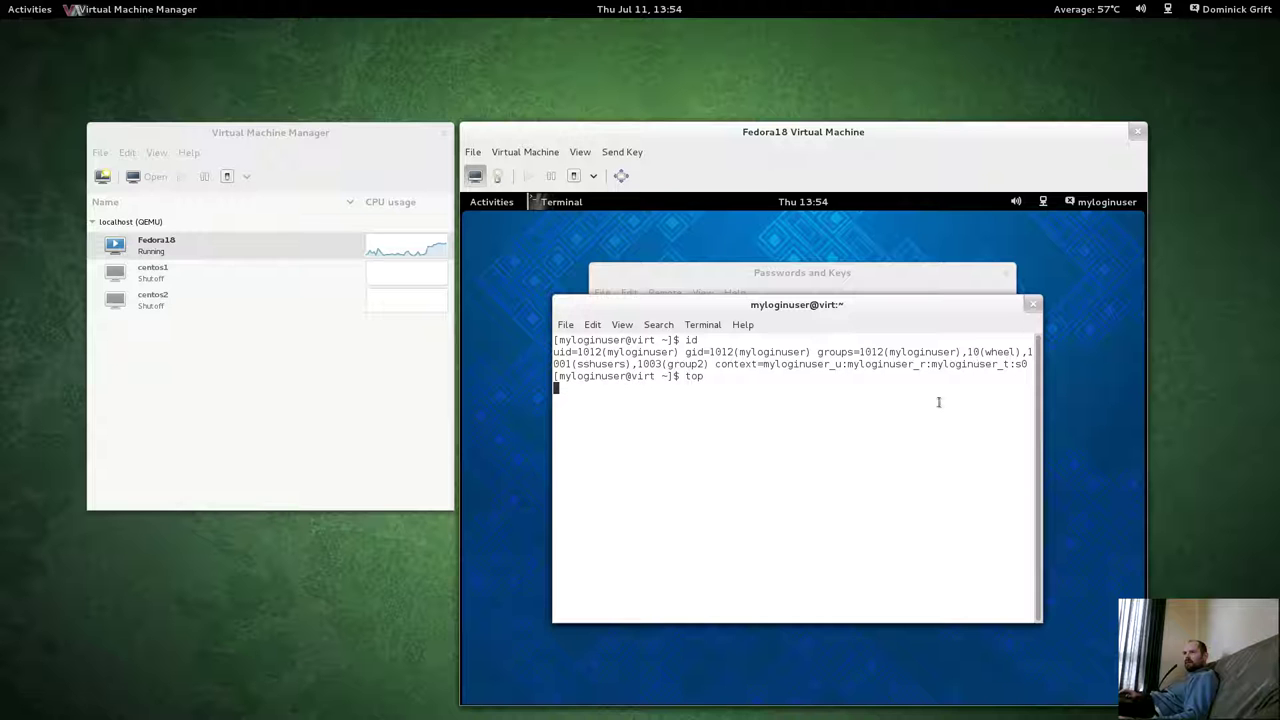
pyautogui.hotkey('ctrl', 'c')
pyautogui.moveTo(2, 2)
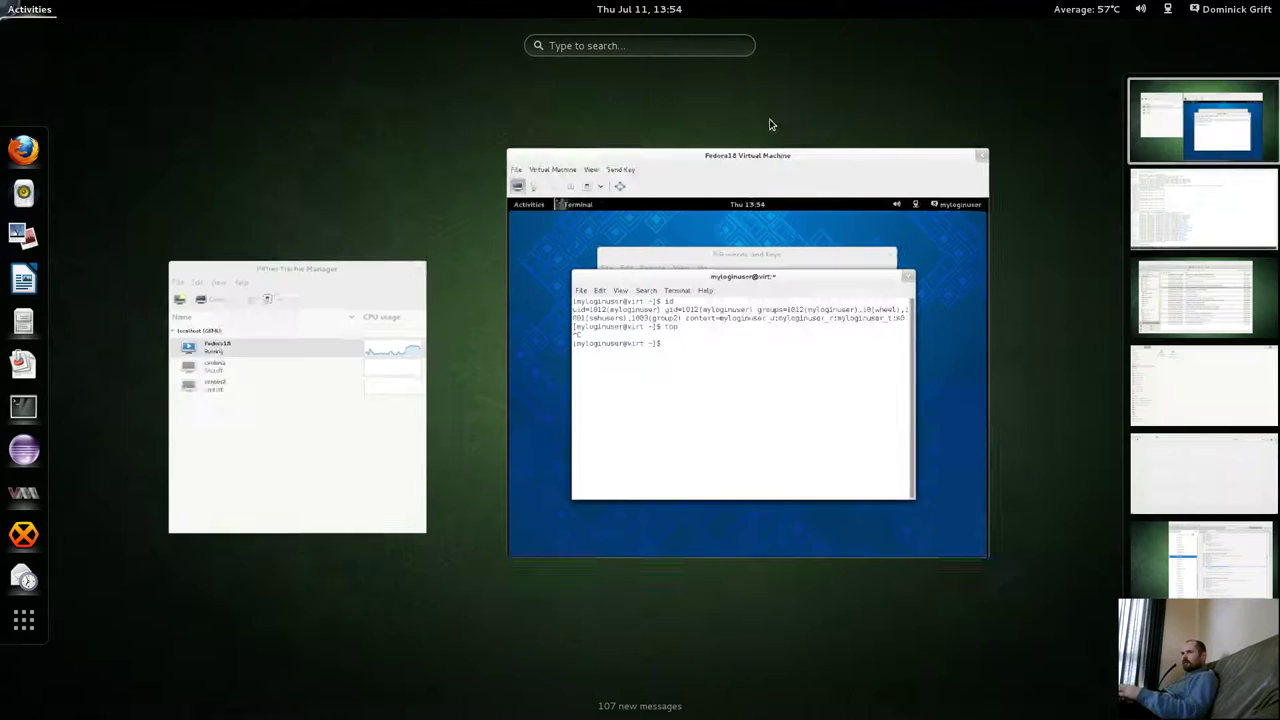
pyautogui.click(1228, 192)
# Run the AVC denial search, showing top denied getsched, and copy the word getsched.
pyautogui.click(614, 443)
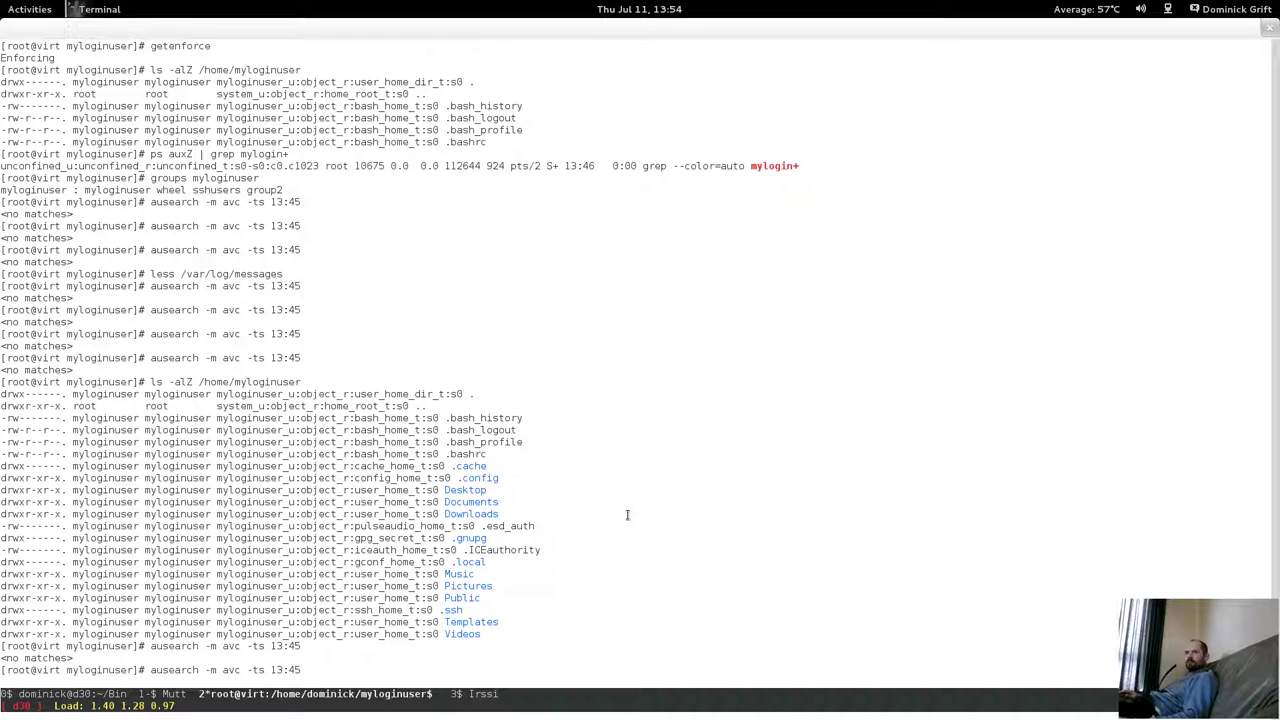
pyautogui.press('Return')
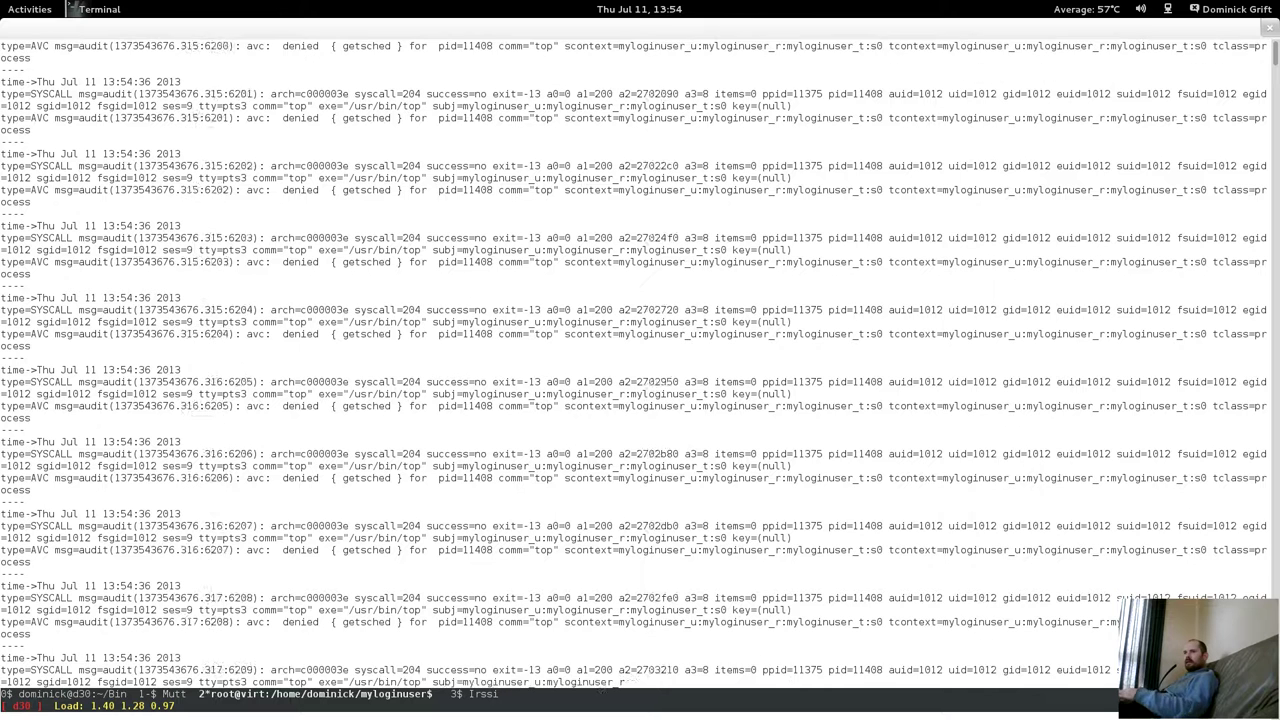
pyautogui.hotkey('ctrl', 'c')
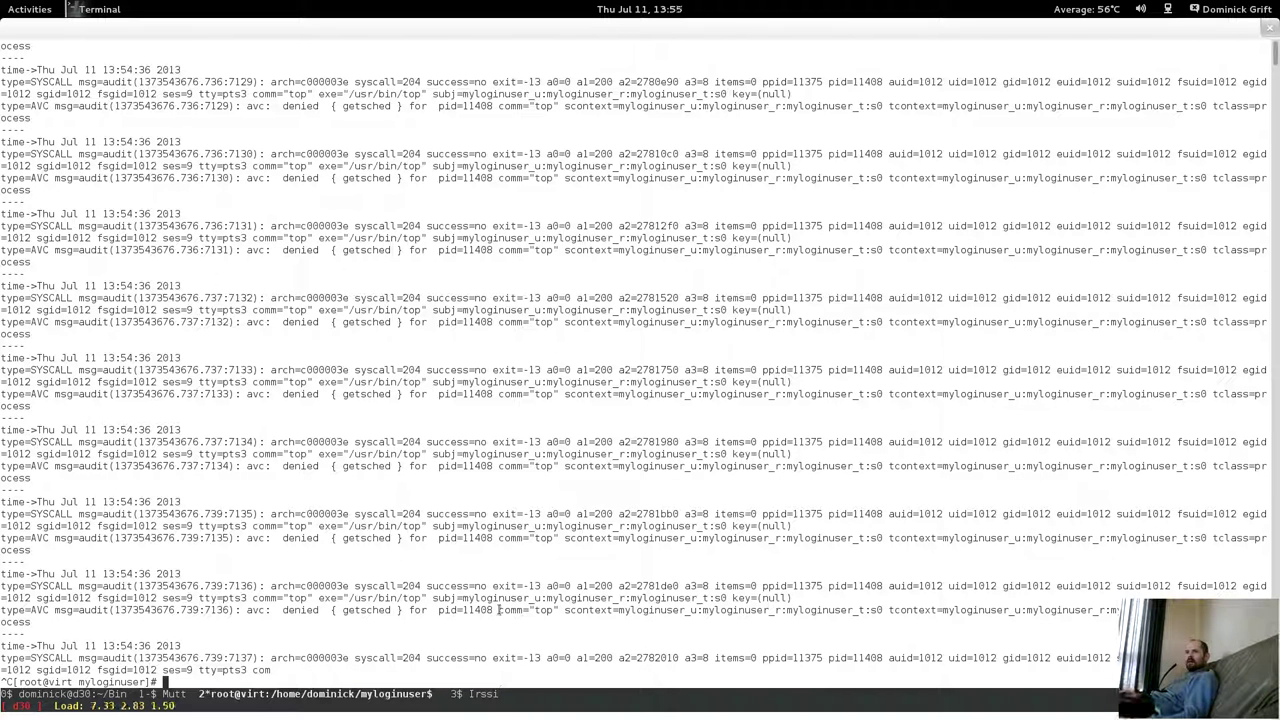
pyautogui.moveTo(343, 610); pyautogui.dragTo(397, 610)
pyautogui.click(351, 585)
pyautogui.rightClick(395, 610)
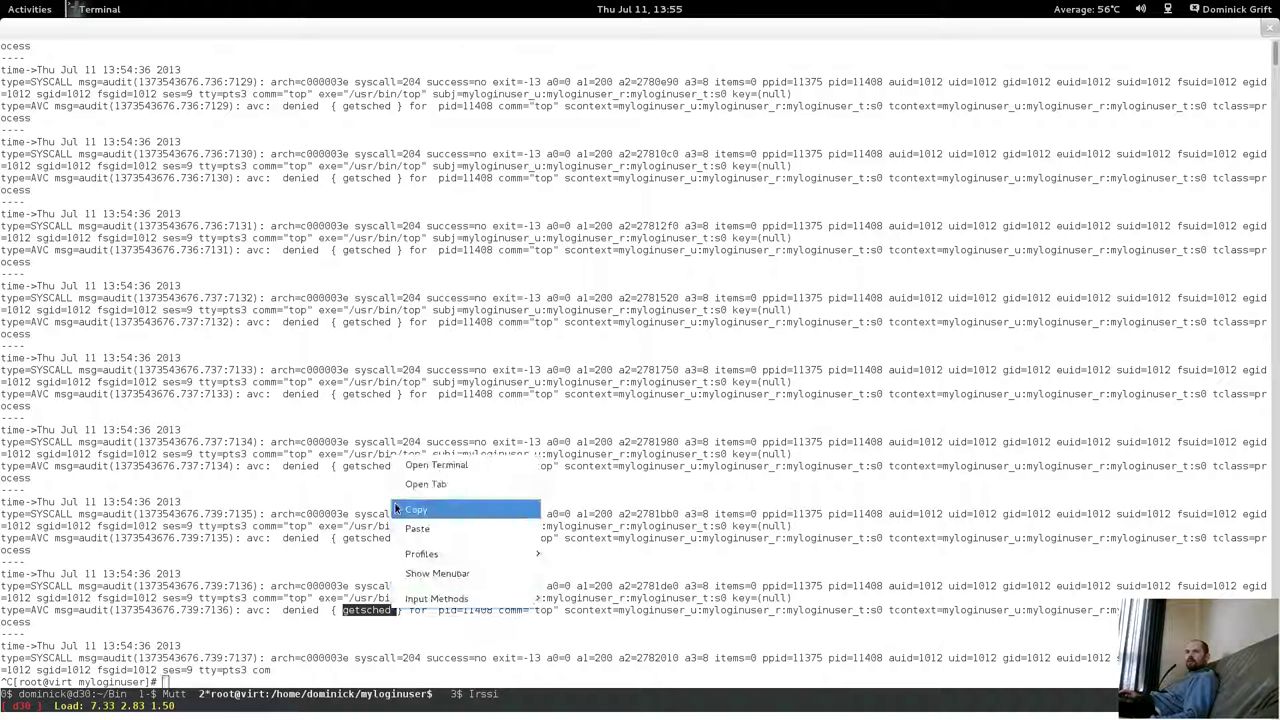
pyautogui.click(396, 505)
# Open myloginuser.te in nano.
pyautogui.write('nano my')
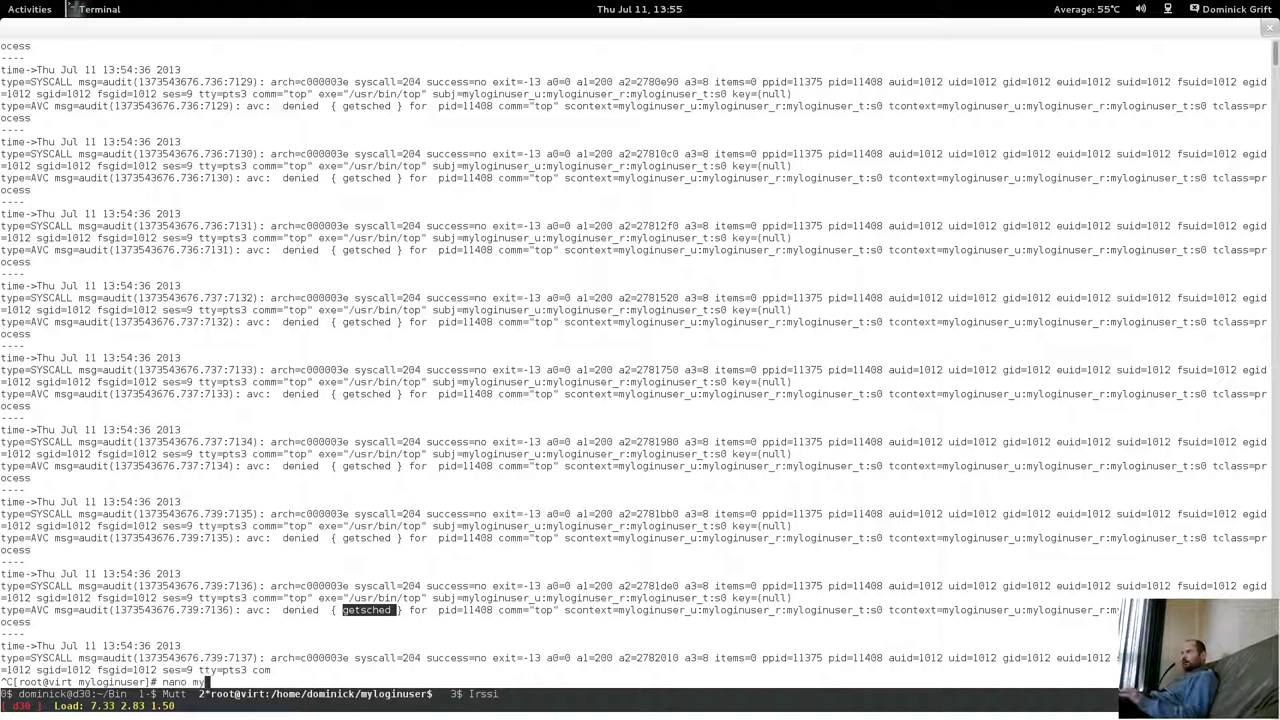
pyautogui.write('loginuser.te')
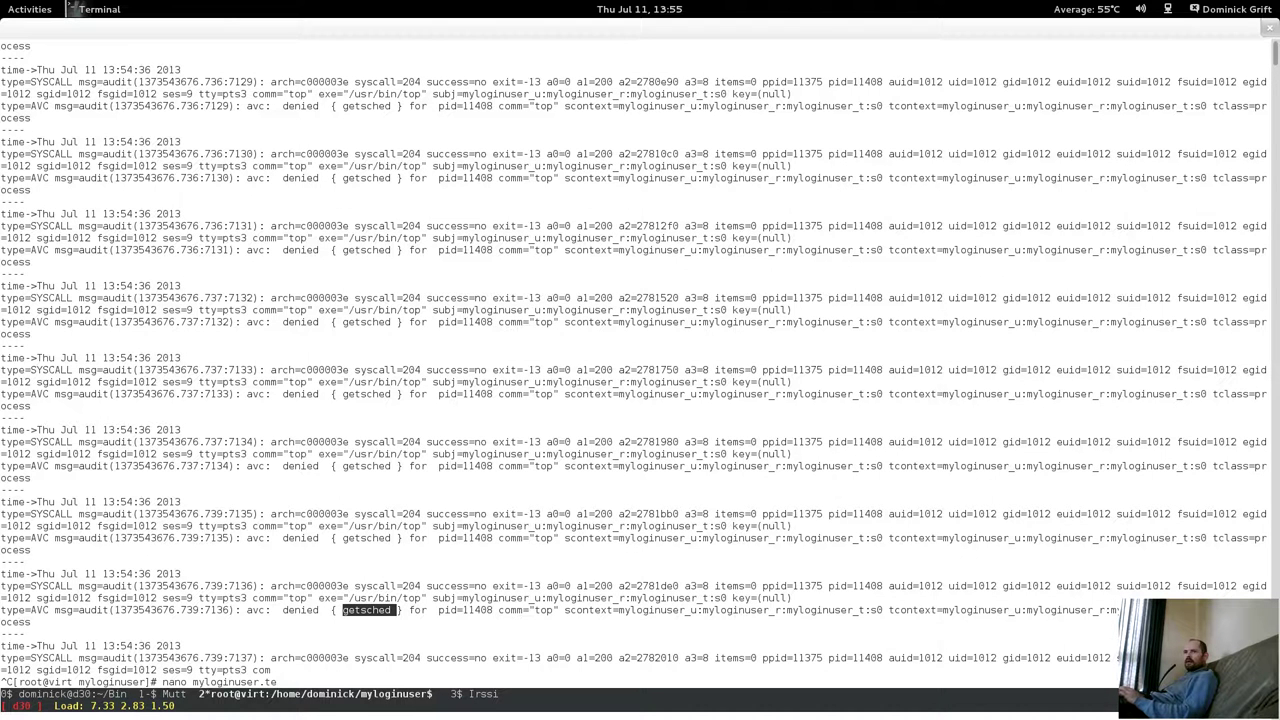
pyautogui.press('Return')
pyautogui.press('pagedown')
pyautogui.press('pagedown')
pyautogui.press('pagedown')
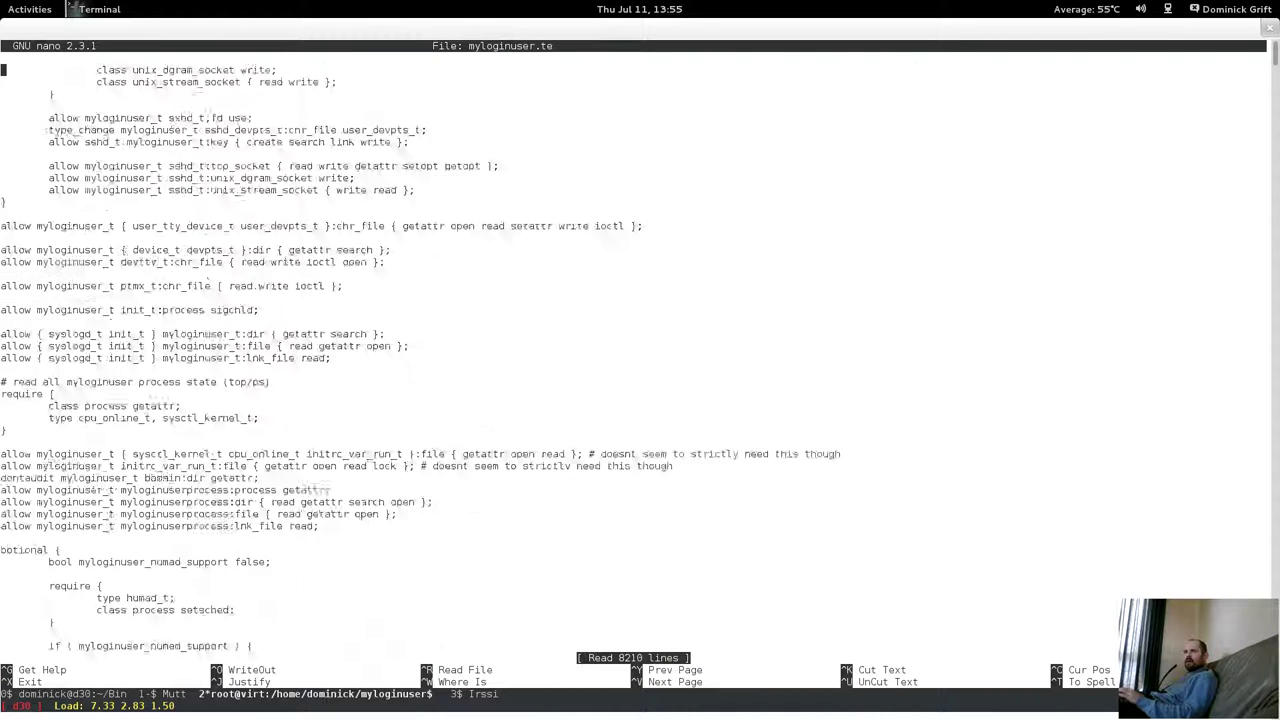
# Add a new line above '# check local mail' in myloginuser.te and paste getsched onto it.
pyautogui.press('pagedown')
pyautogui.press('pagedown')
pyautogui.press('pagedown')
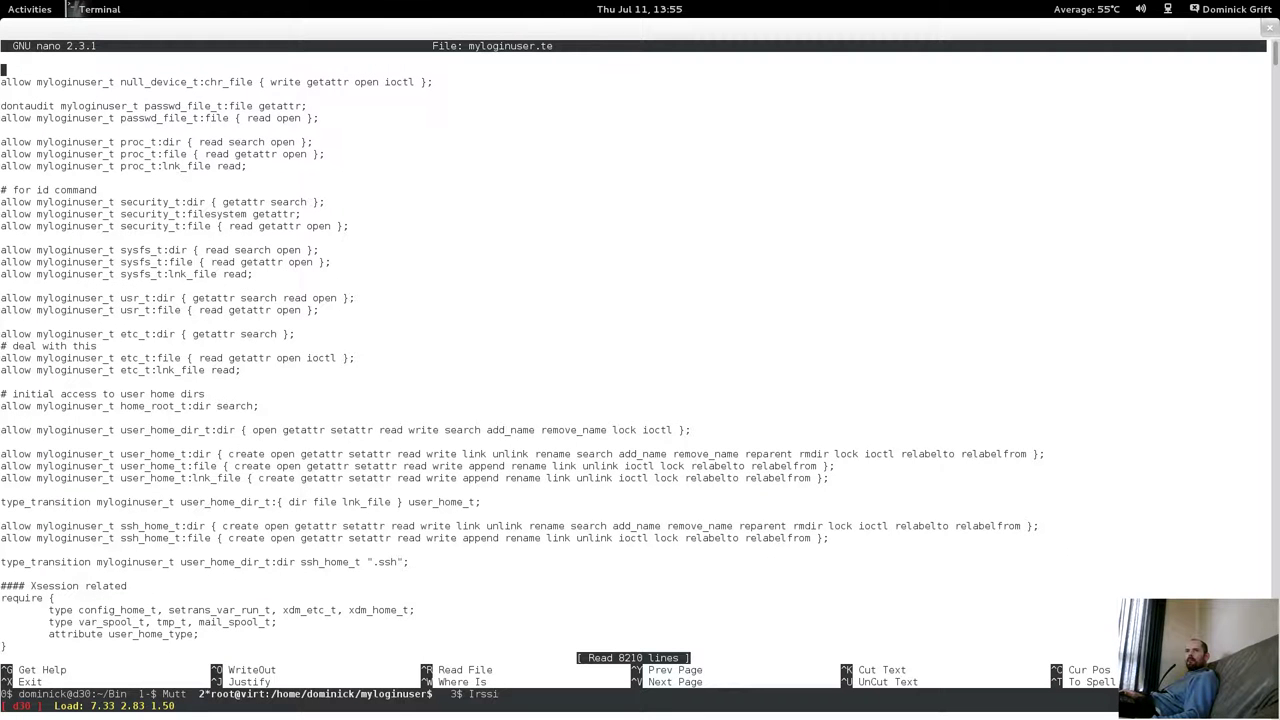
pyautogui.press('pagedown')
pyautogui.press('pageup')
pyautogui.press('pagedown')
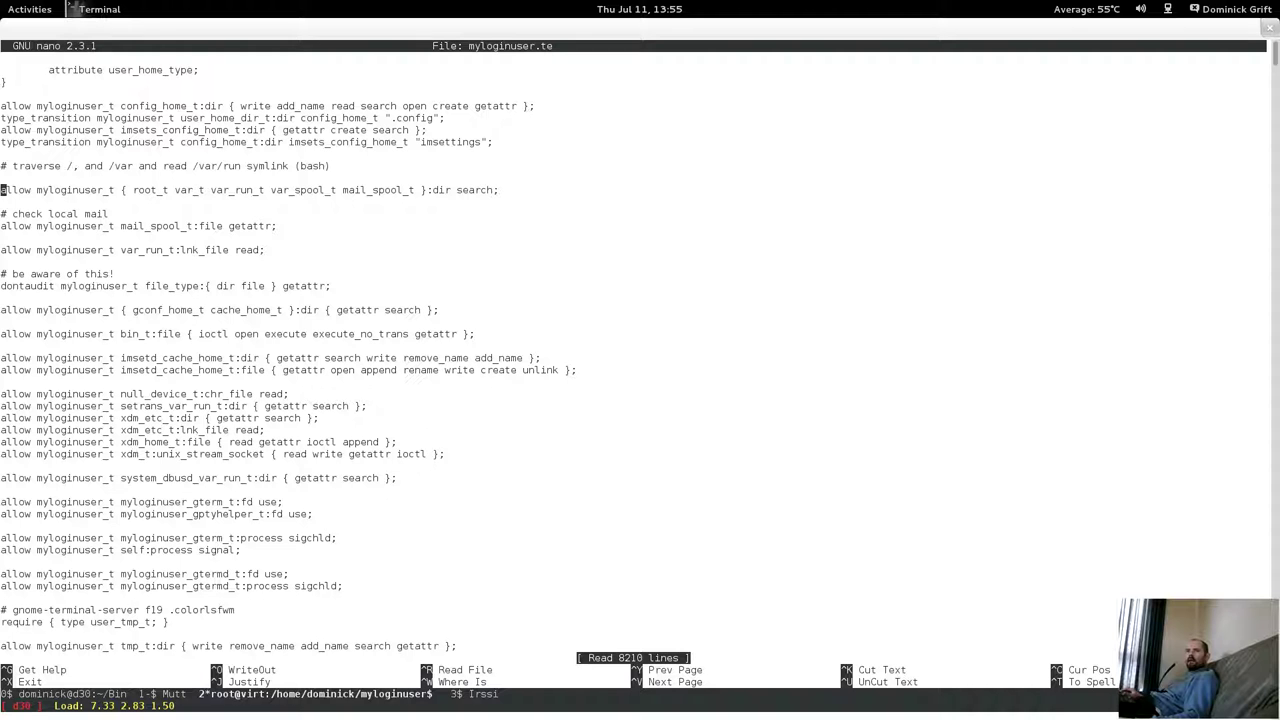
pyautogui.press('Up')
pyautogui.press('Return')
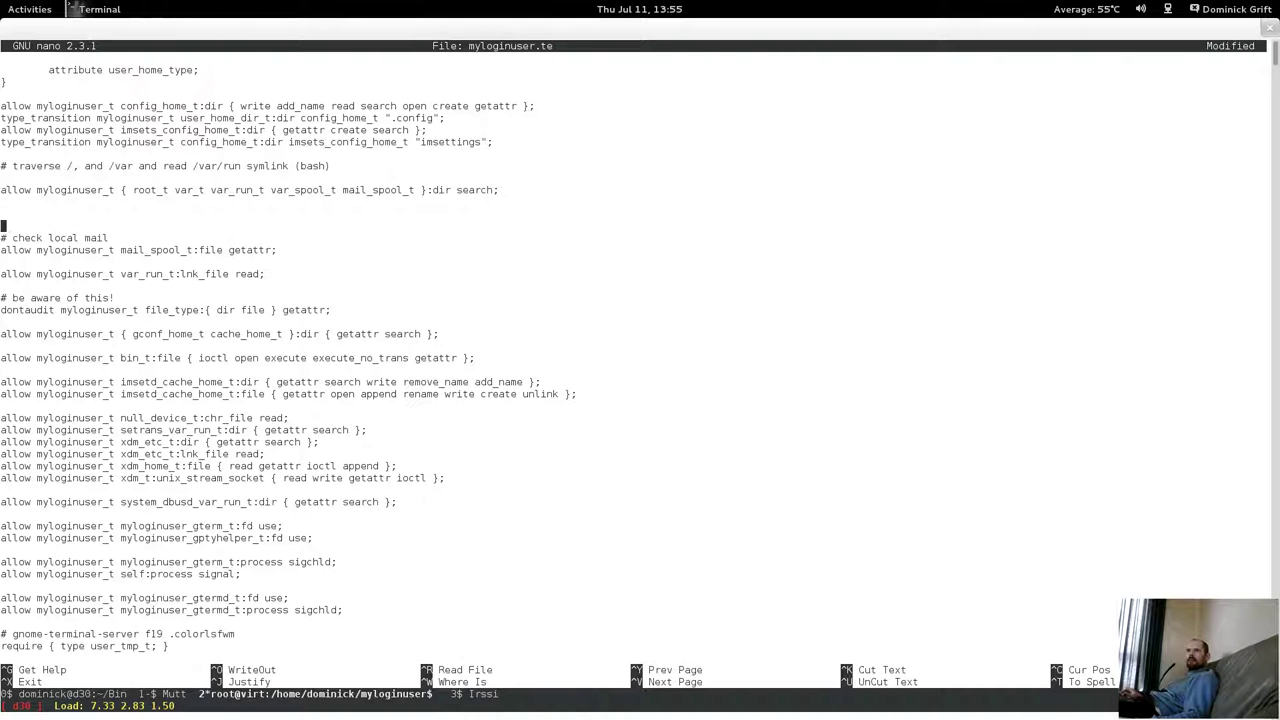
pyautogui.rightClick(420, 514)
pyautogui.press('Escape')
pyautogui.middleClick(452, 587)
pyautogui.press('BackSpace')
pyautogui.press('Left')
pyautogui.press('Left')
pyautogui.press('Left')
pyautogui.press('Left')
pyautogui.press('Left')
pyautogui.press('Left')
pyautogui.press('Left')
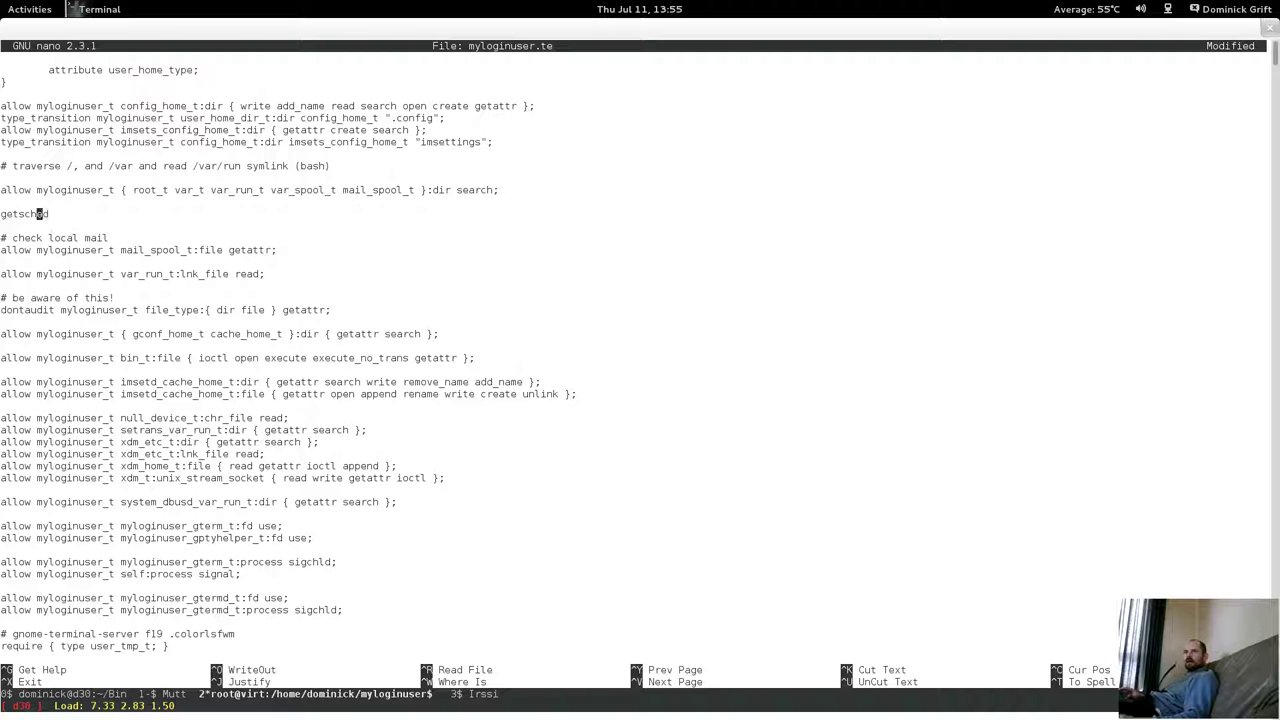
# Complete the line as 'allow myloginuser_t self:process getsched;' and save the file.
pyautogui.write('allow myloginu')
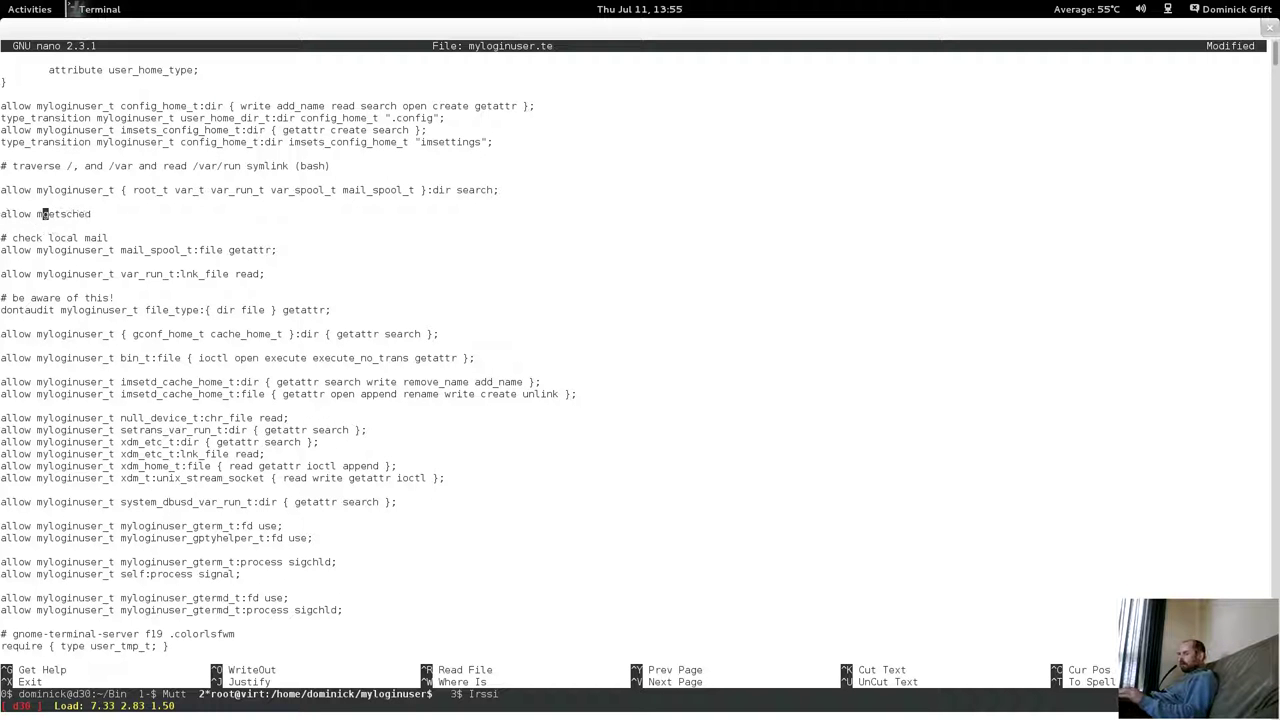
pyautogui.write('ser_t self')
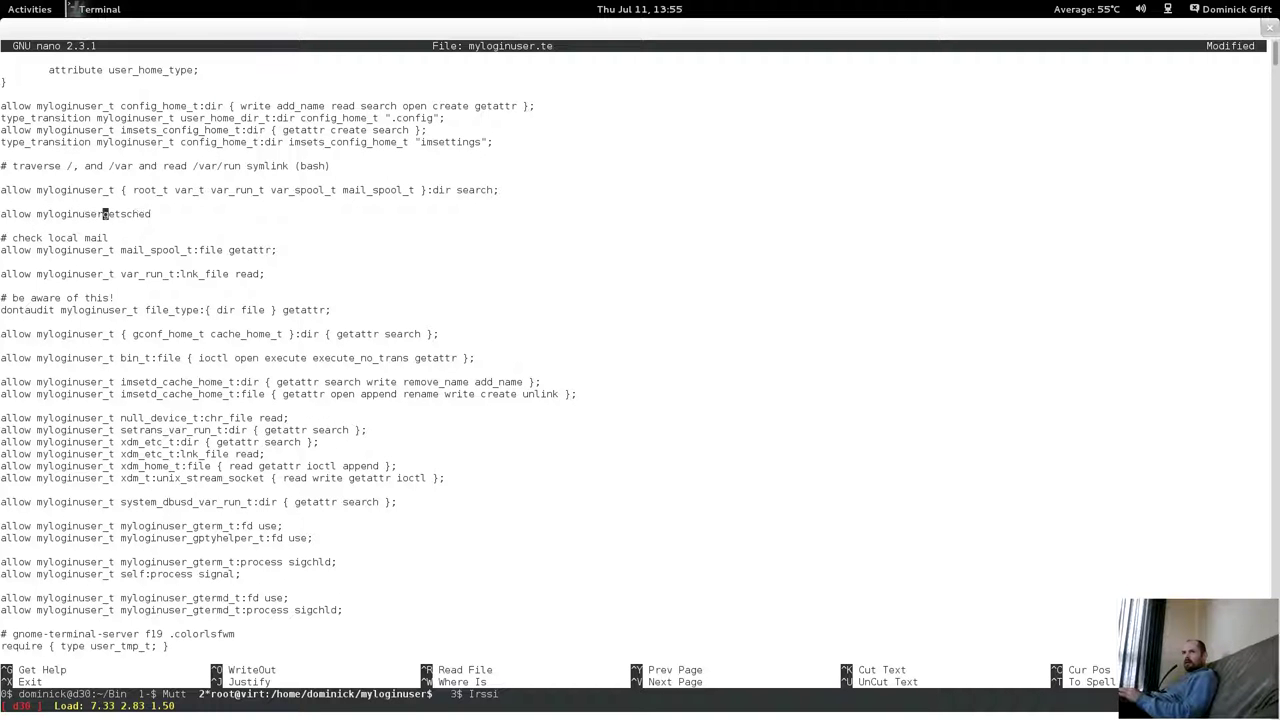
pyautogui.write(': process')
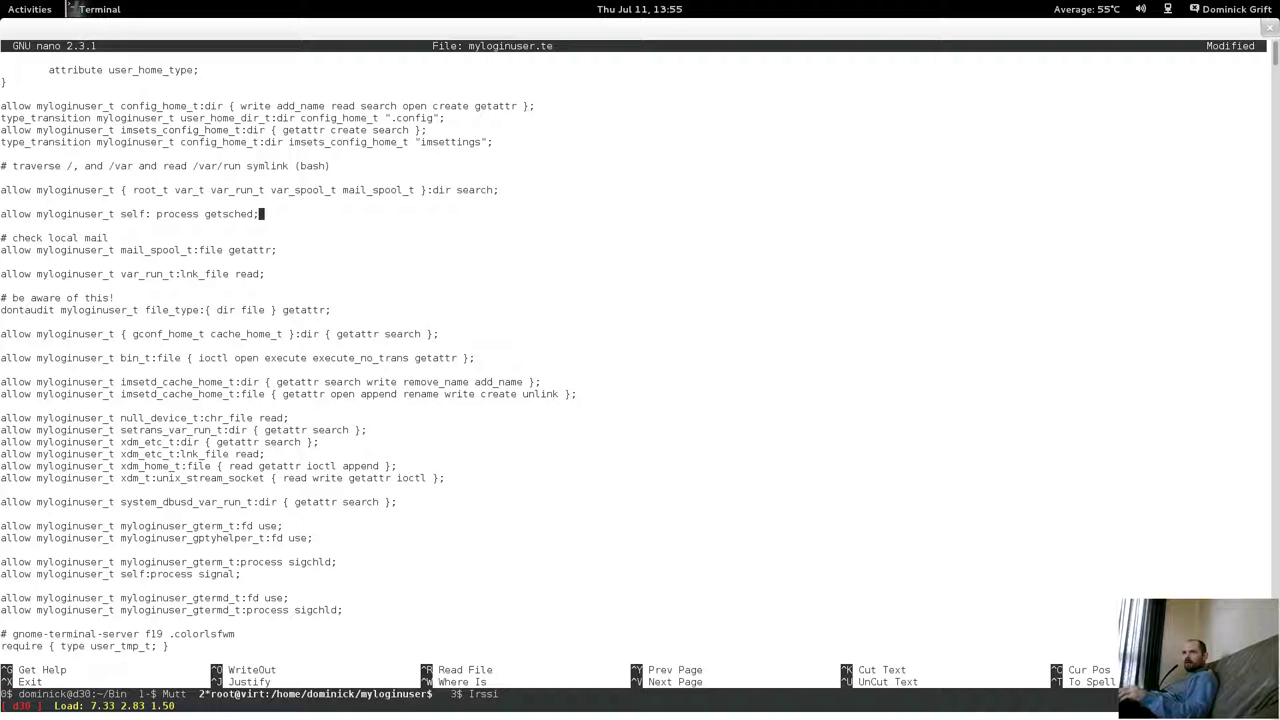
pyautogui.click(237, 214)
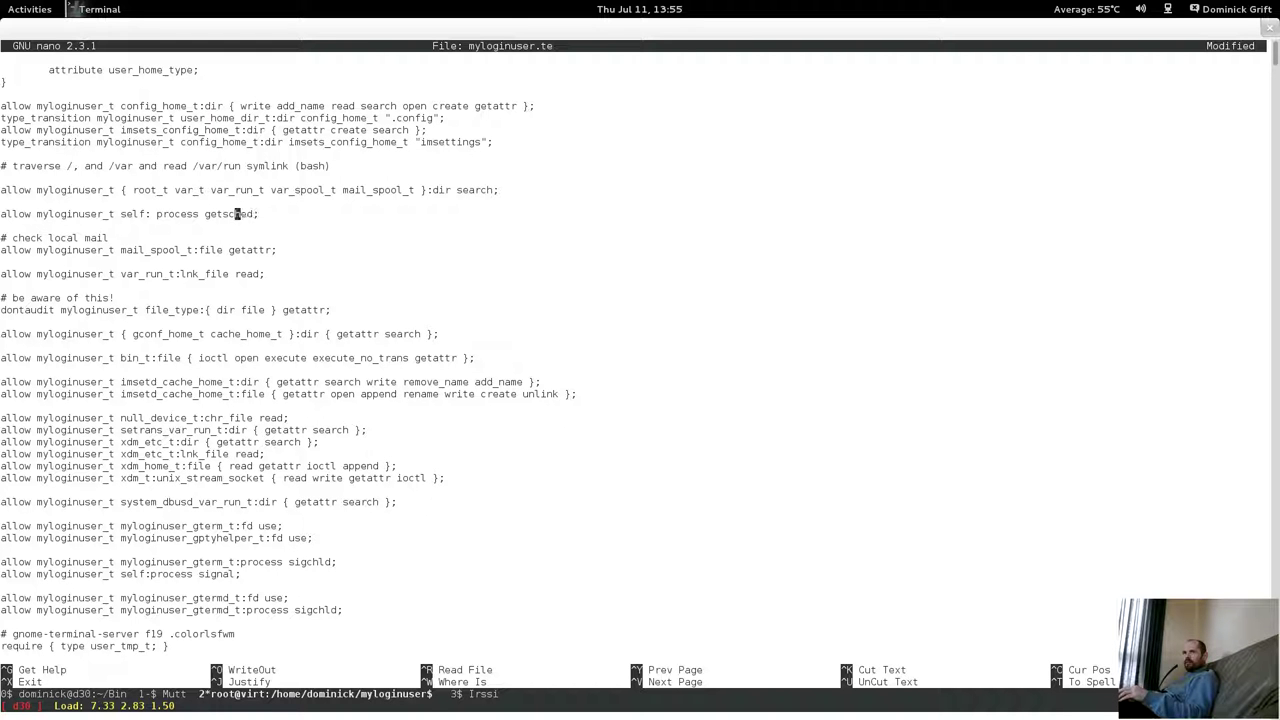
pyautogui.press('BackSpace')
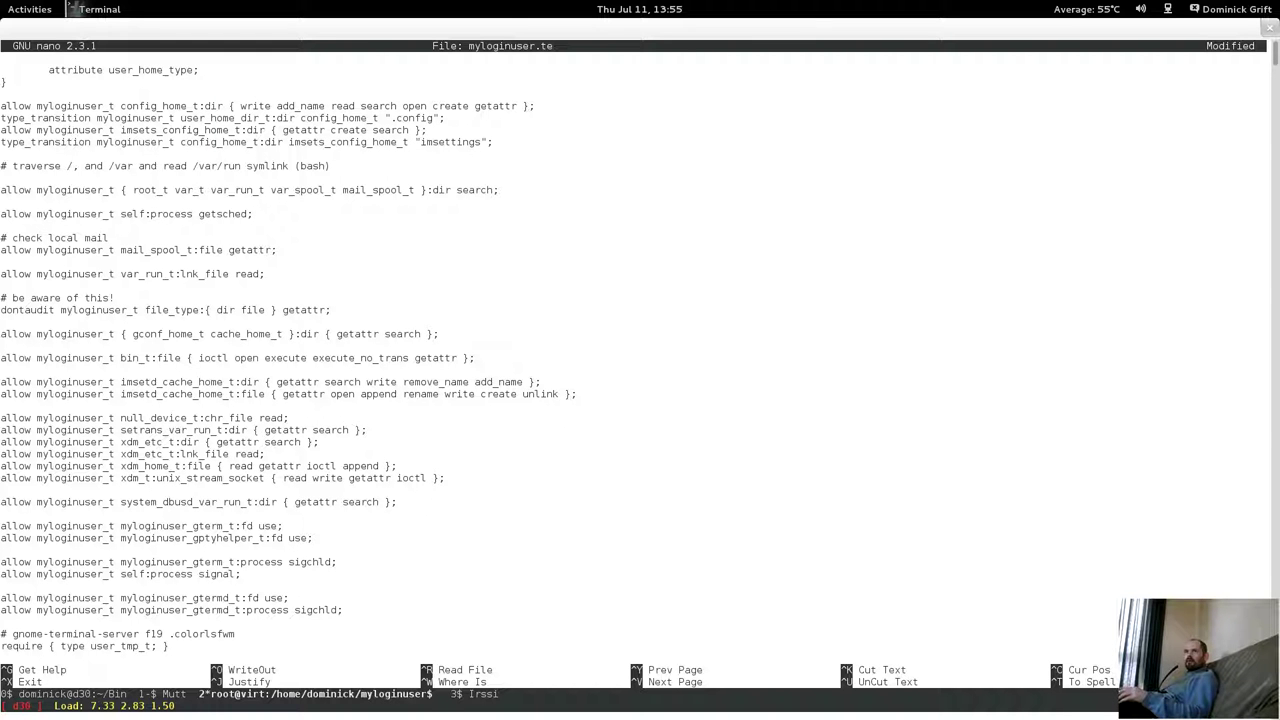
pyautogui.hotkey('ctrl', 'x')
pyautogui.press('y')
pyautogui.press('Return')
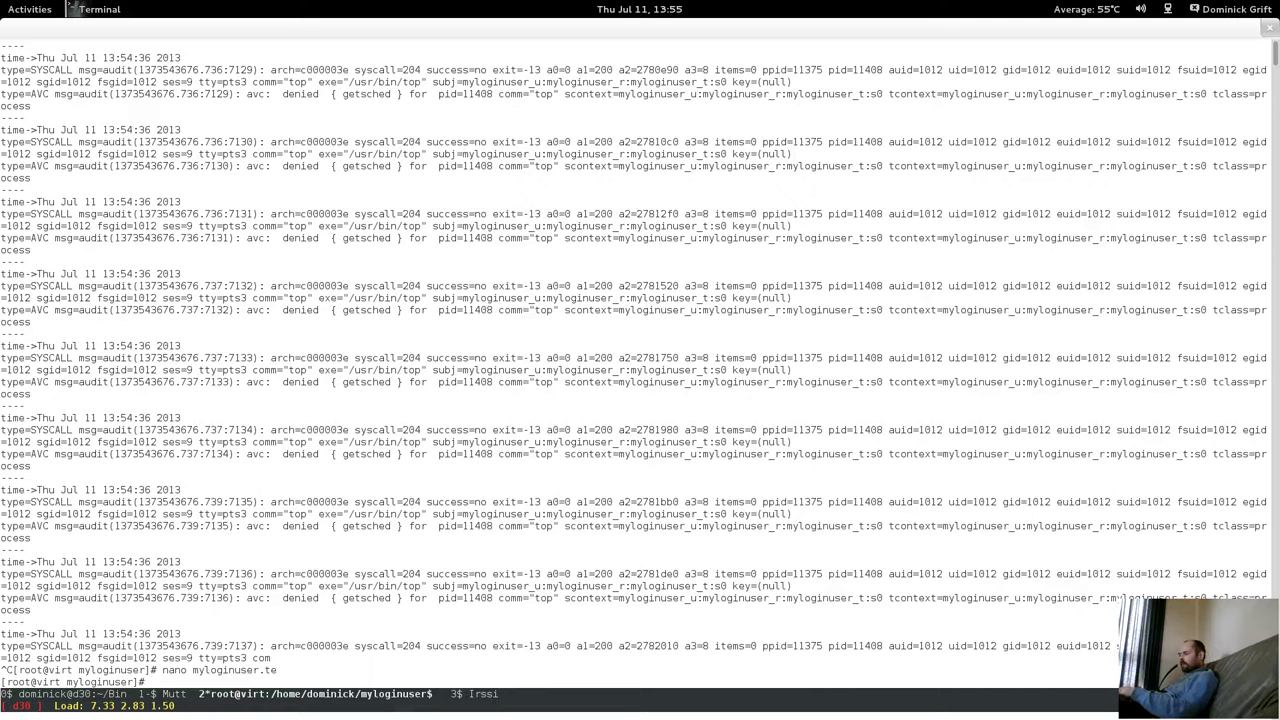
# Build myloginuser.pp with the SELinux devel Makefile, which fails on getsched, then reopen myloginuser.te.
pyautogui.write('make -f')
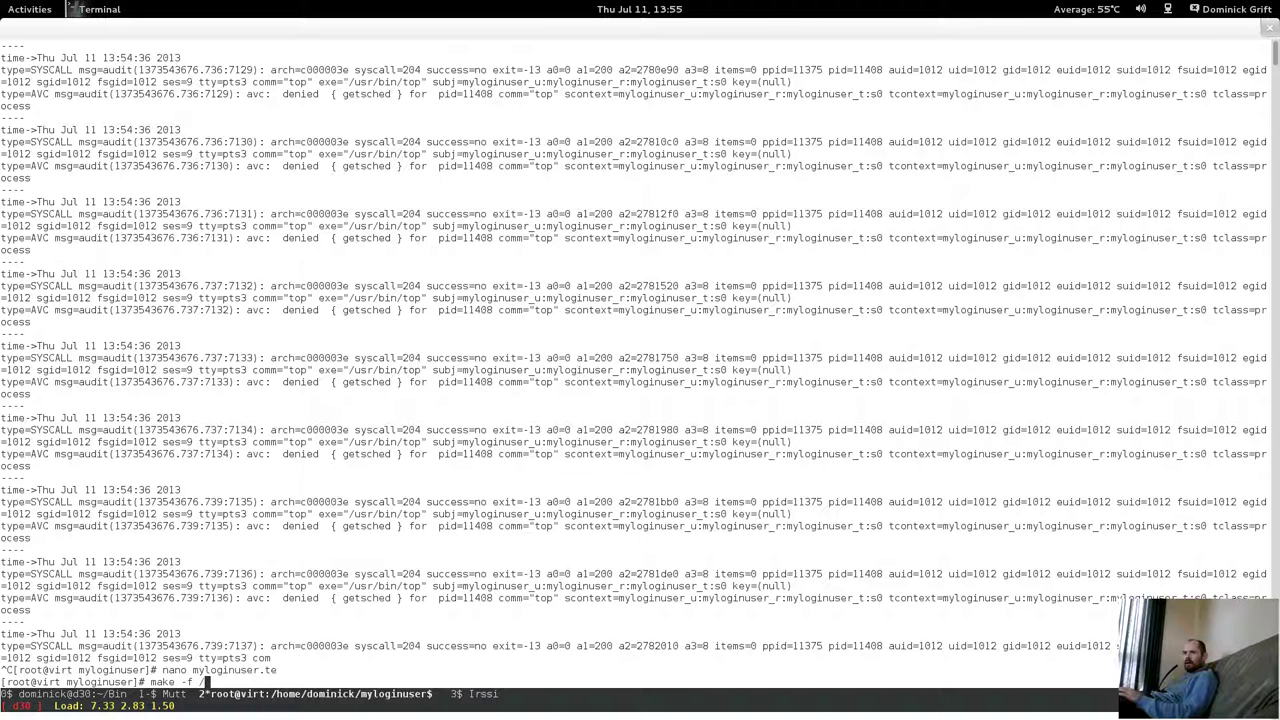
pyautogui.write(' /usr/share/selinux/deve')
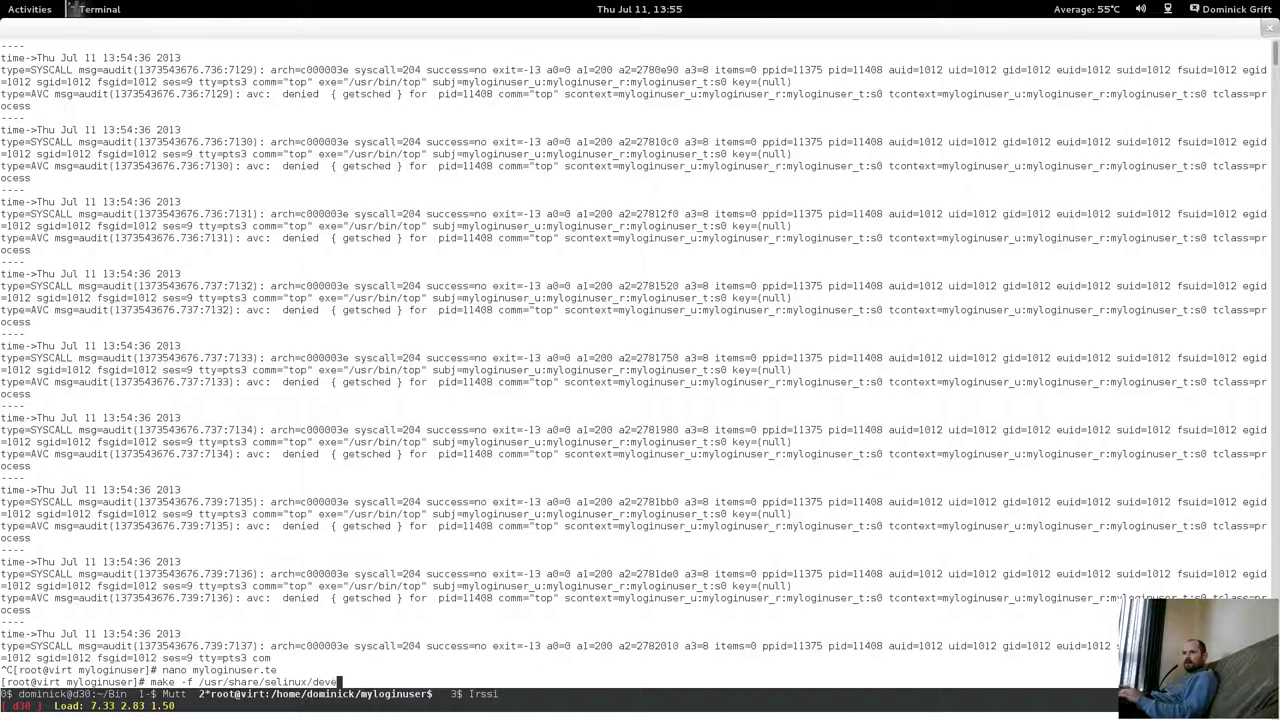
pyautogui.write('l/Makef')
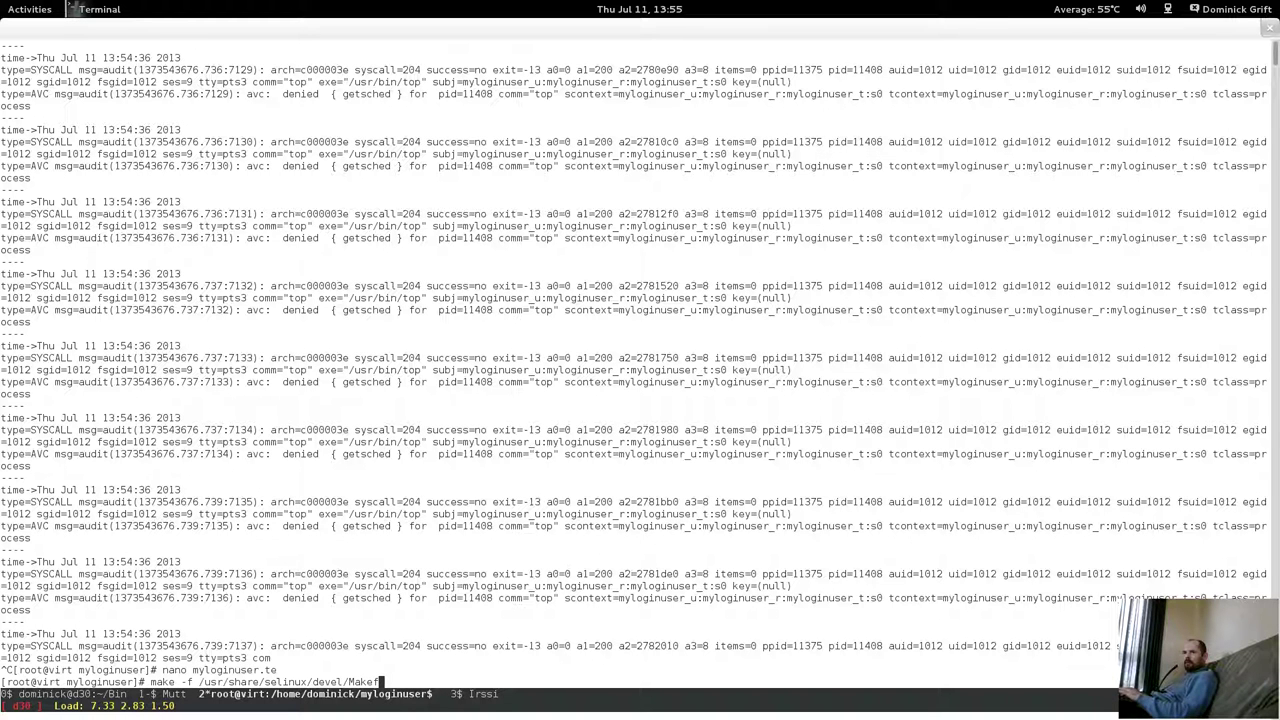
pyautogui.write('ile myloginuser.pp')
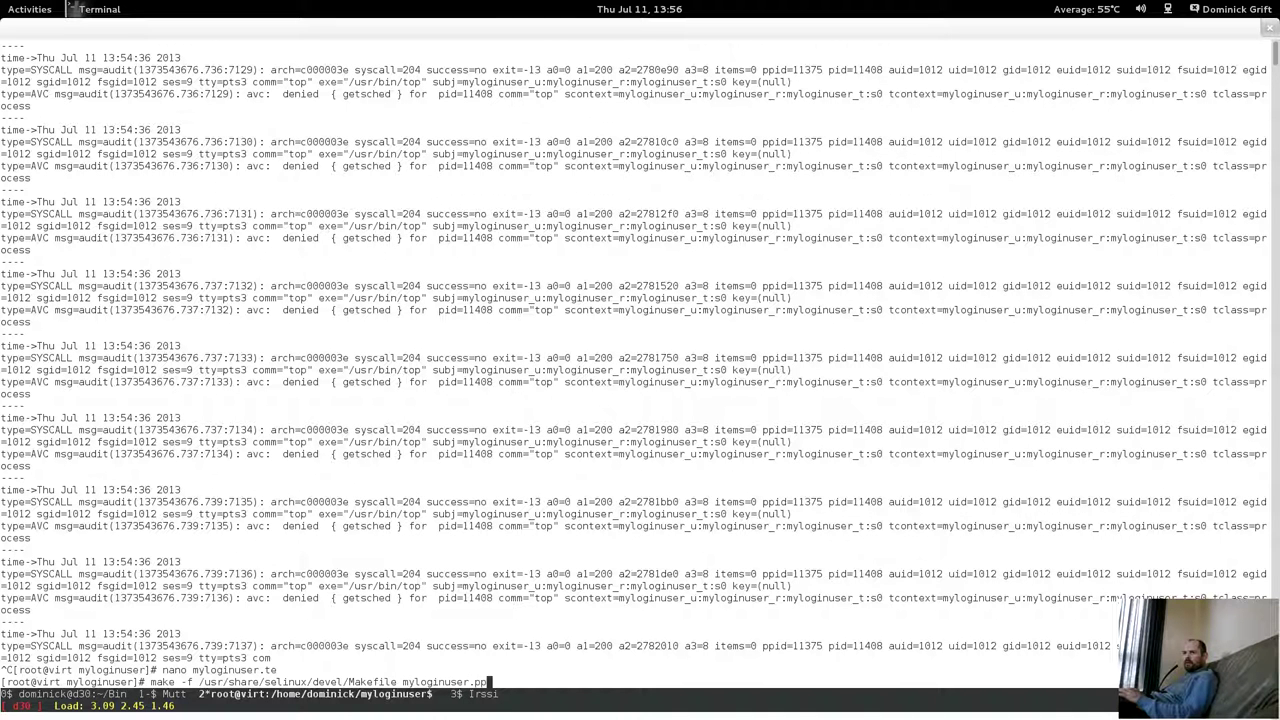
pyautogui.press('Return')
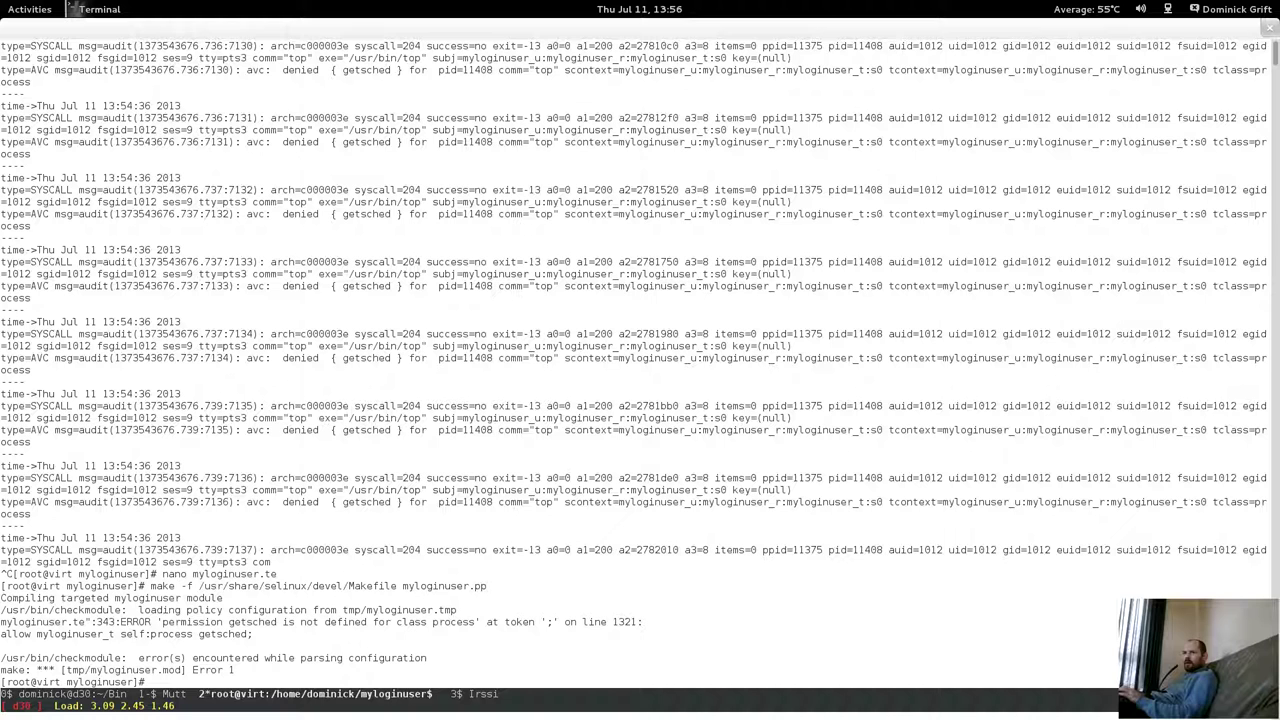
pyautogui.press('Up')
pyautogui.press('Up')
pyautogui.press('Return')
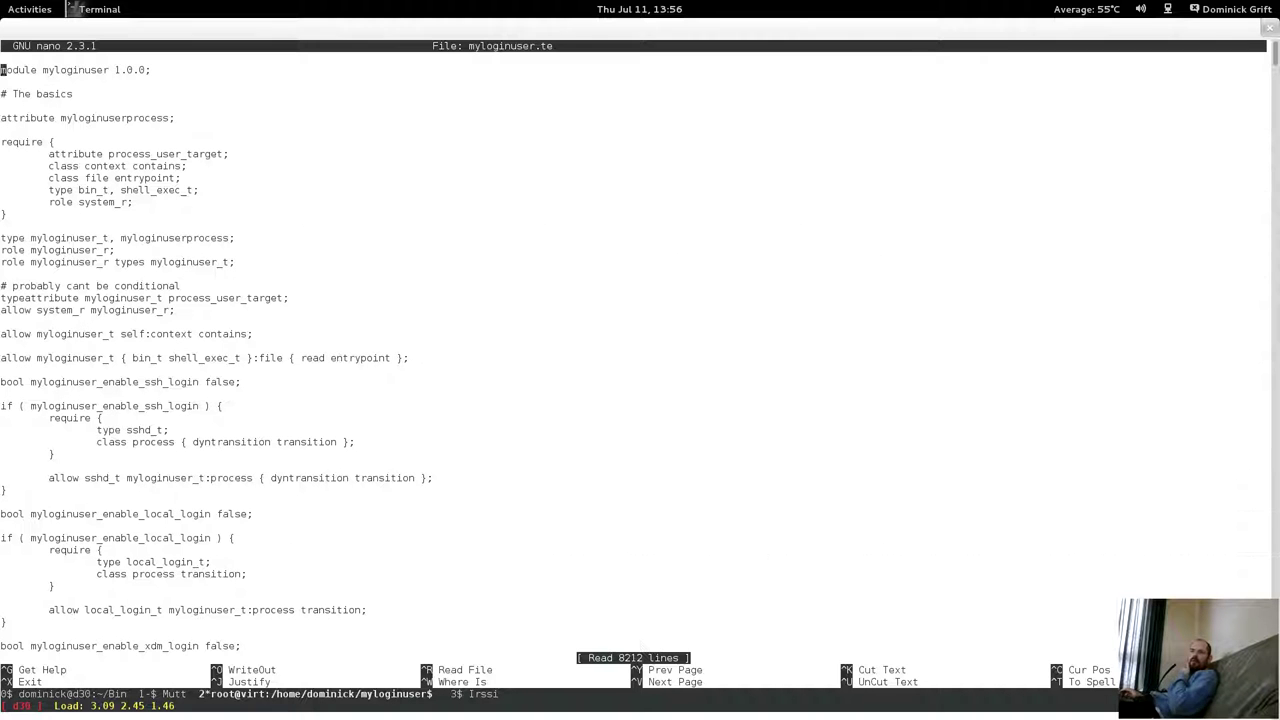
# Search myloginuser.te for getsched to reach the new allow rule.
pyautogui.hotkey('ctrl', 'w')
pyautogui.write('ge')
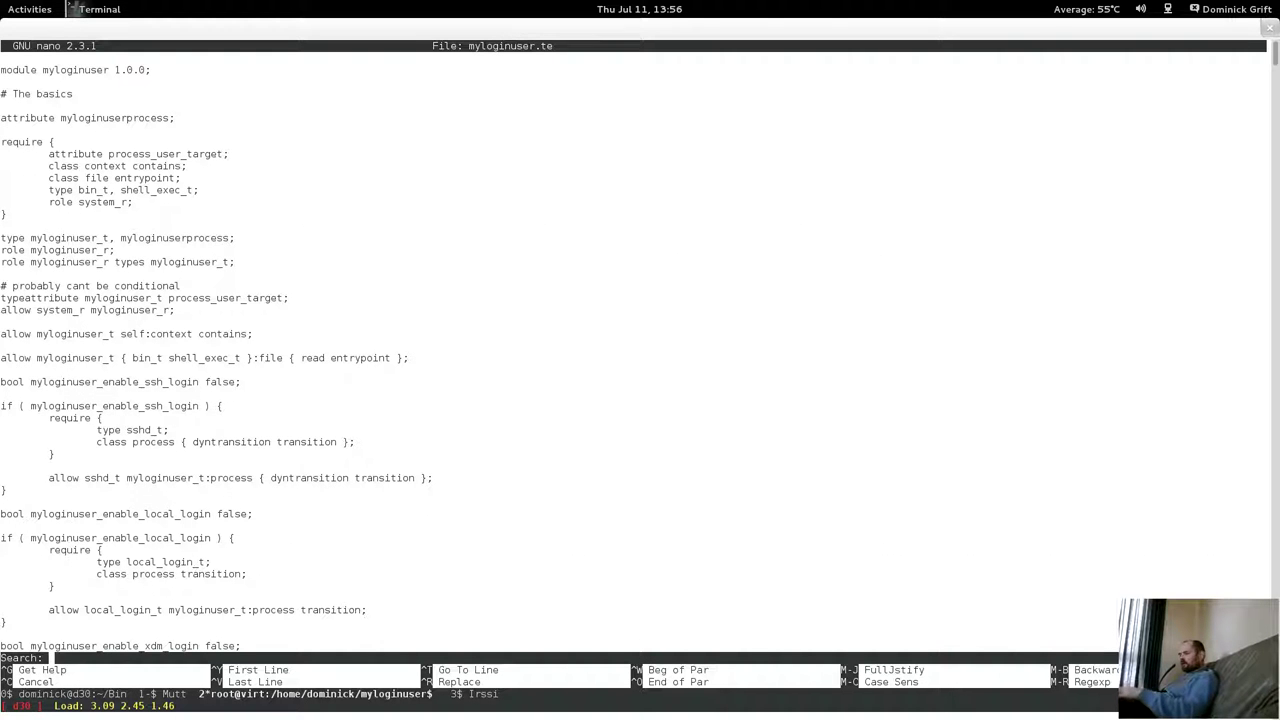
pyautogui.write('tshed')
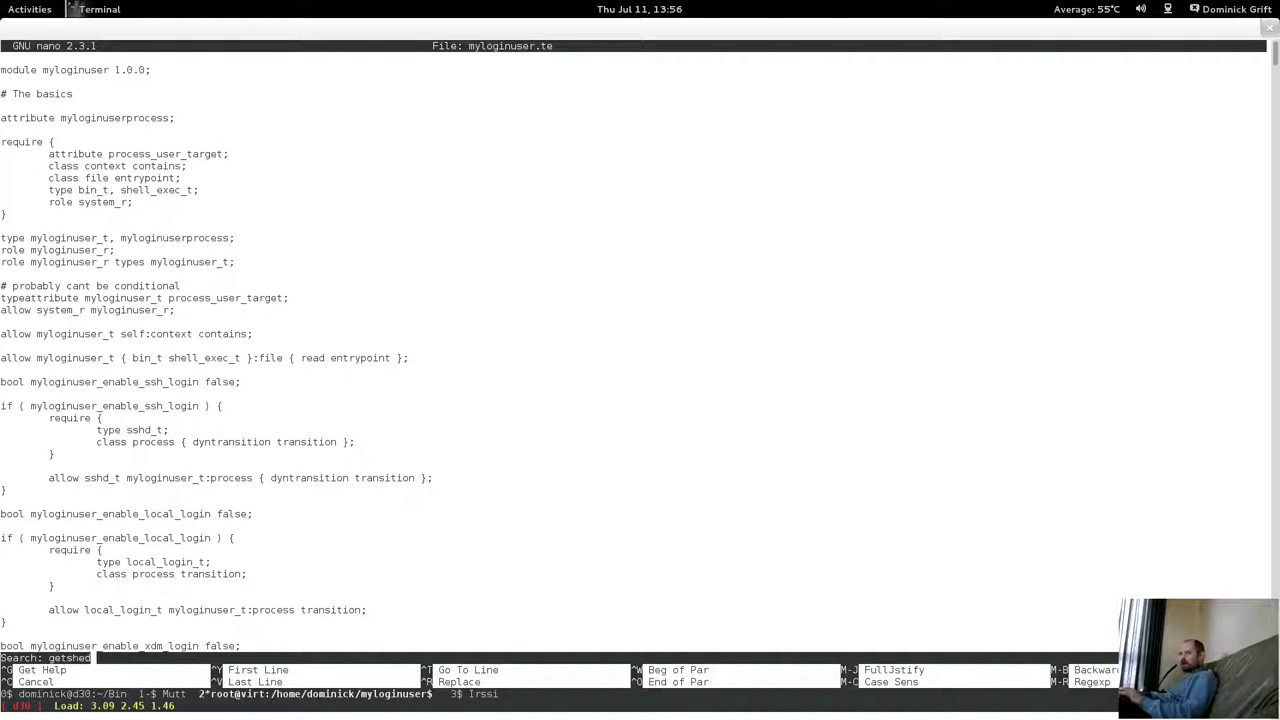
pyautogui.press('Return')
pyautogui.hotkey('ctrl', 'w')
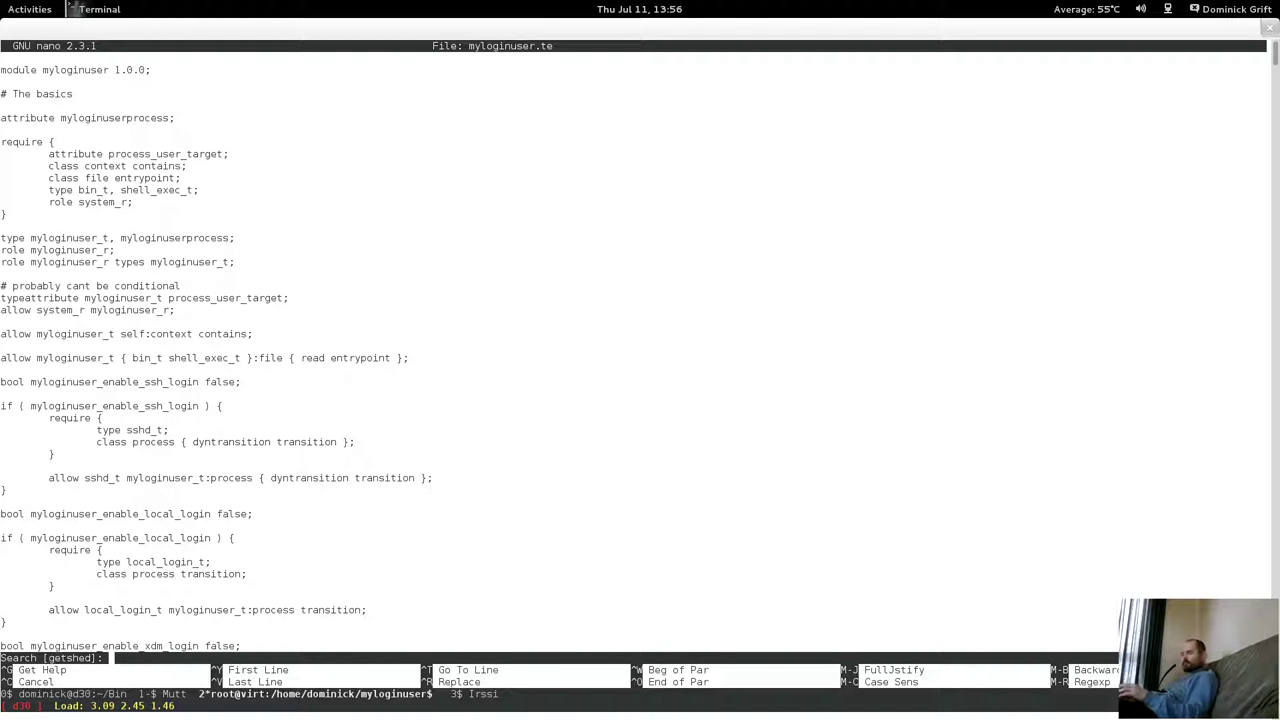
pyautogui.write('getsche')
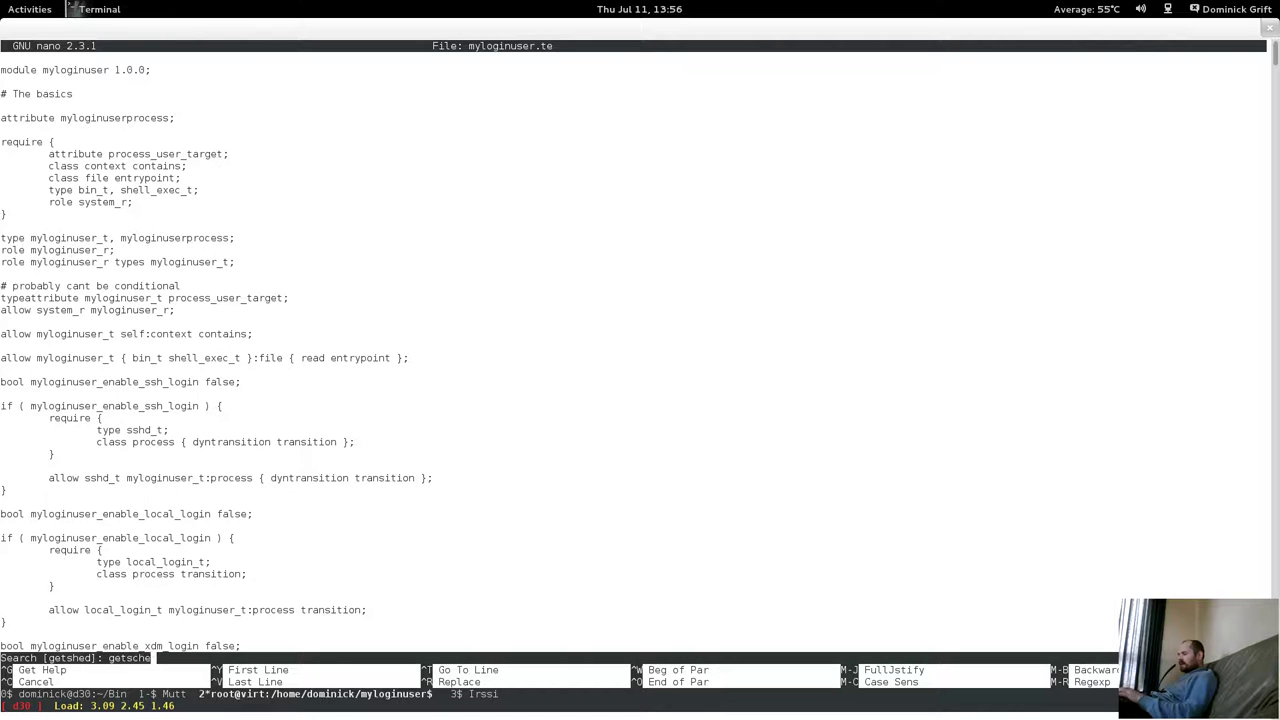
pyautogui.write('d')
pyautogui.press('Return')
# Insert a 'require { class process getsched; }' block above the getsched rule.
pyautogui.press('Return')
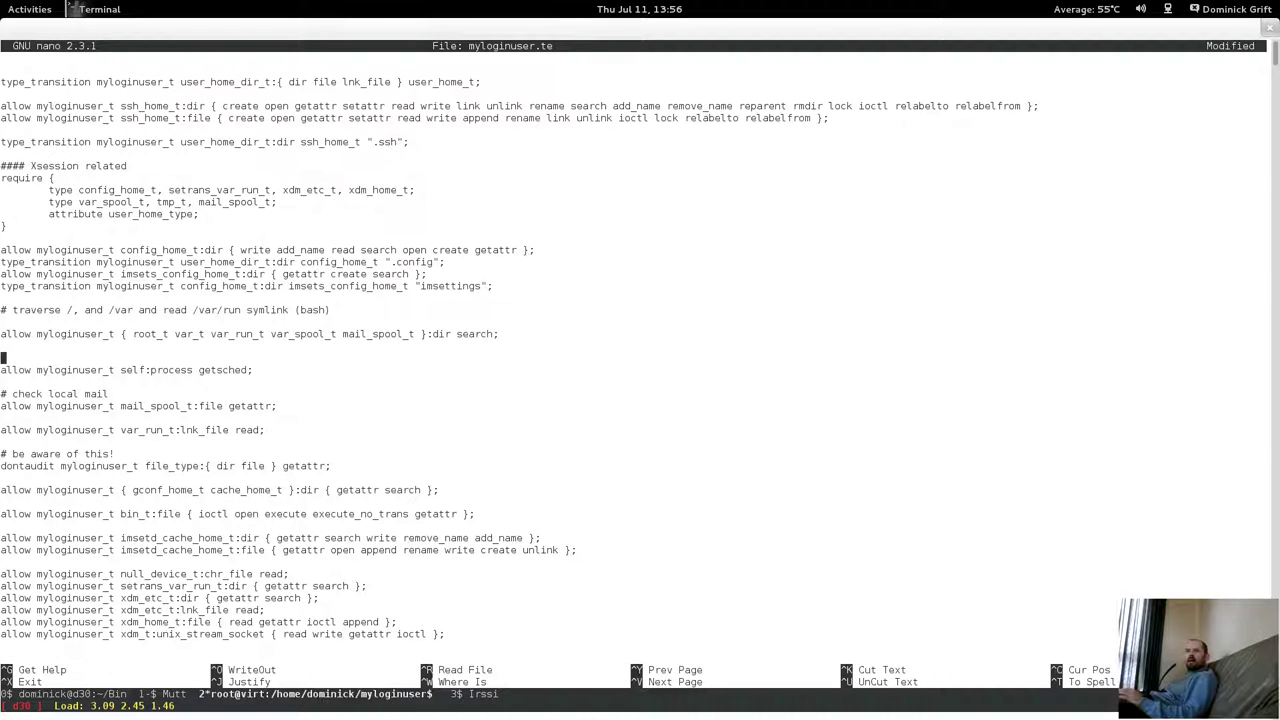
pyautogui.press('Return')
pyautogui.press('Up')
pyautogui.write('require ')
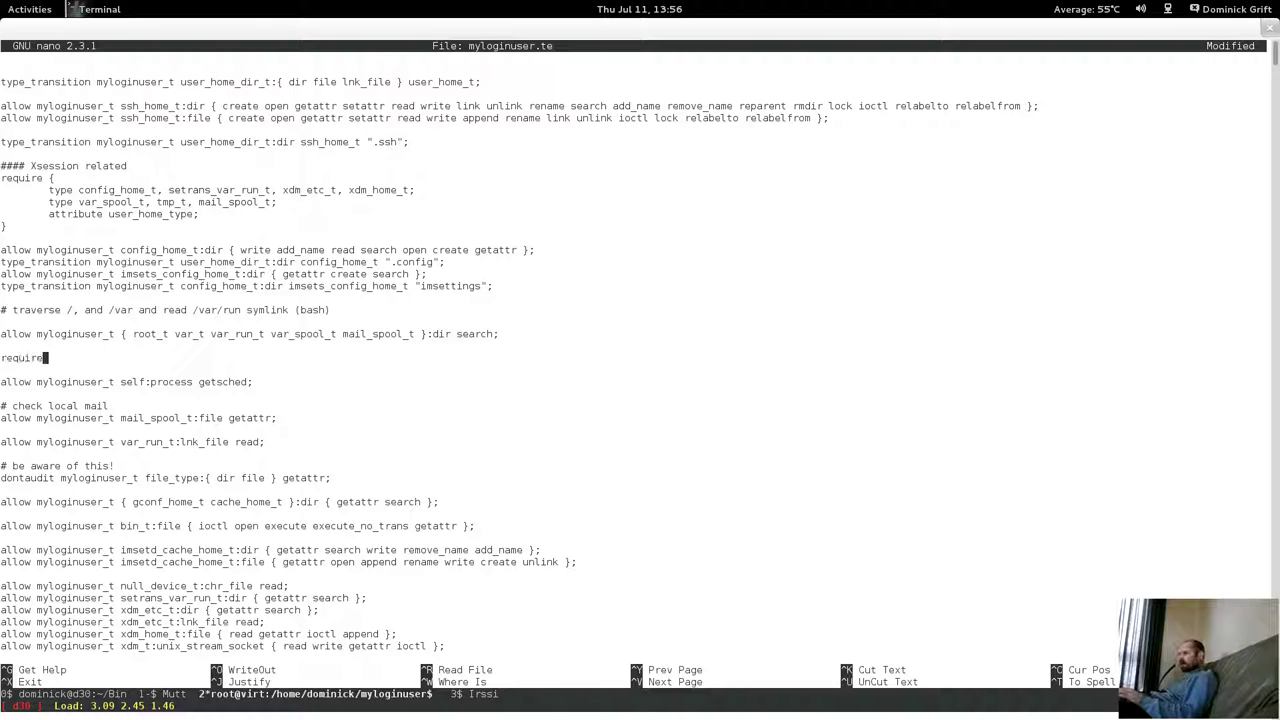
pyautogui.write('{')
pyautogui.press('Return')
pyautogui.press('Tab')
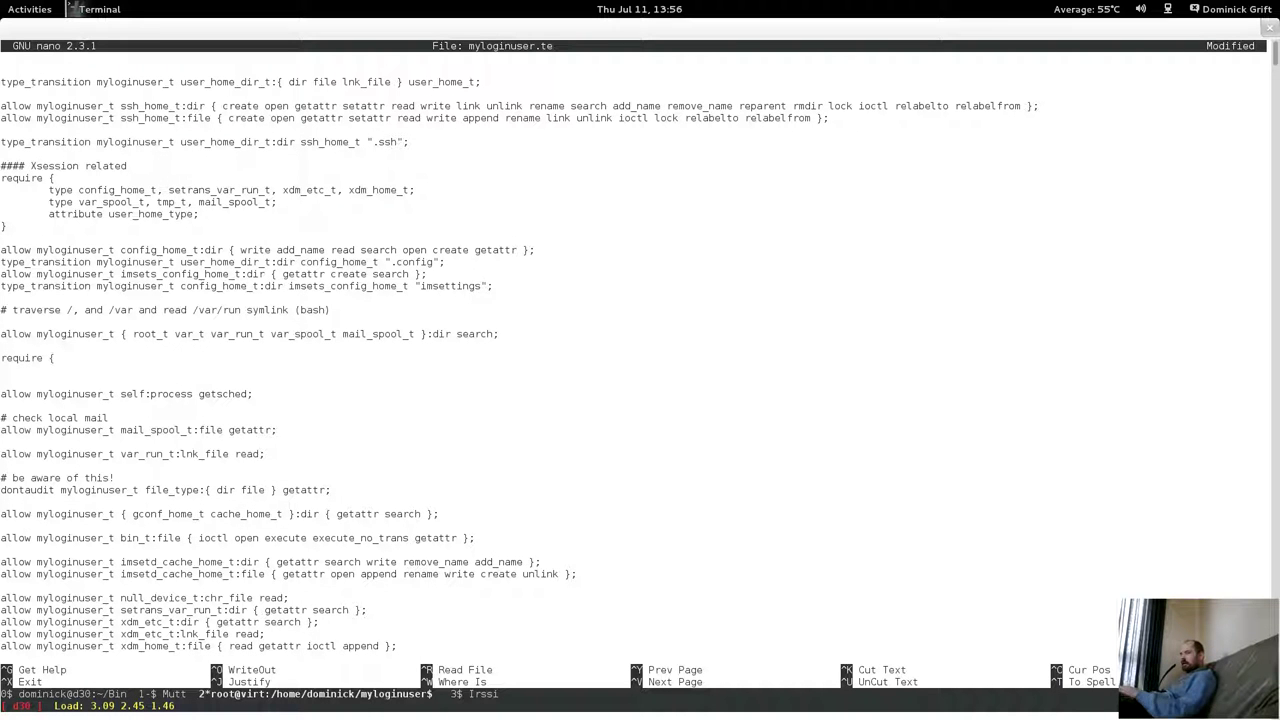
pyautogui.write('class pr')
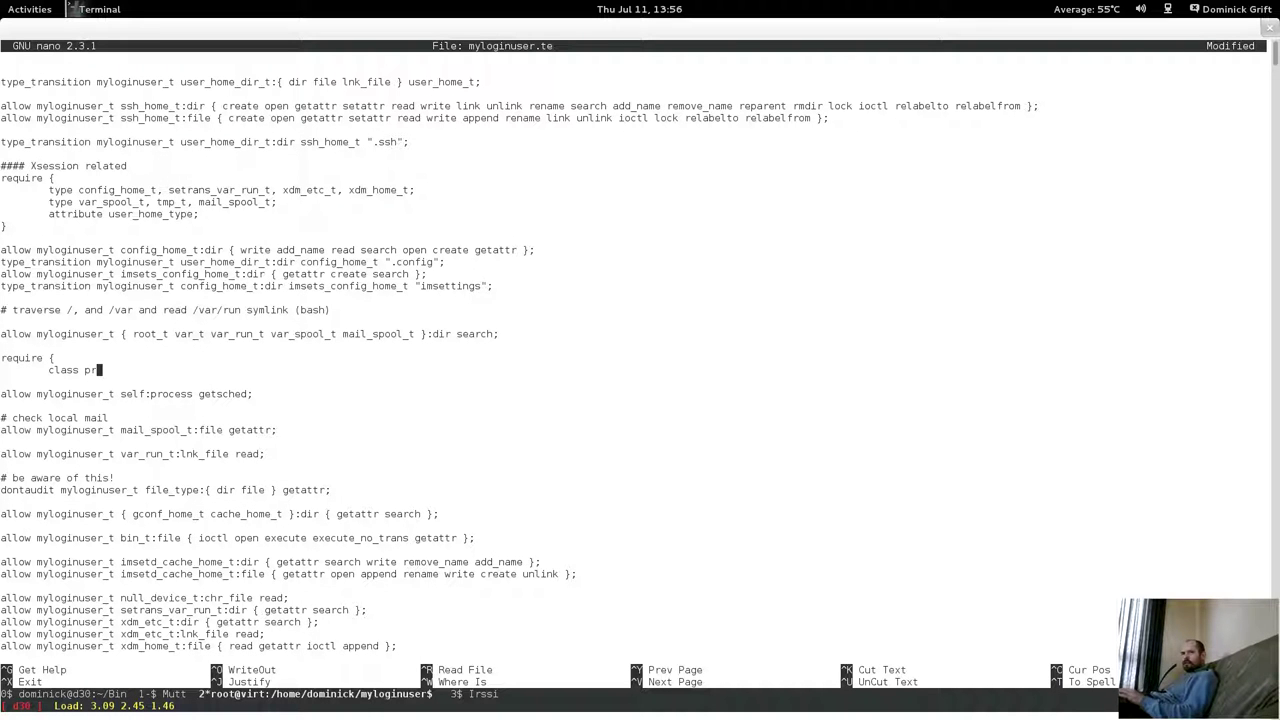
pyautogui.write('ocess get')
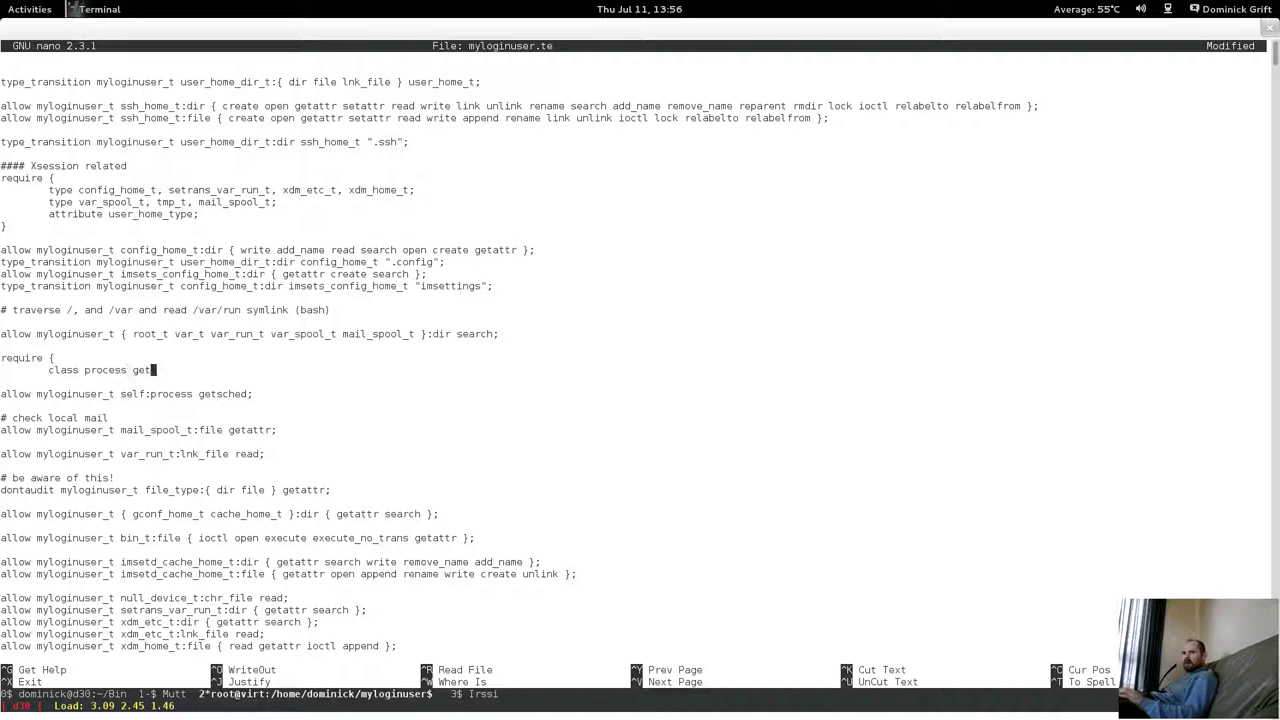
pyautogui.write('sched;')
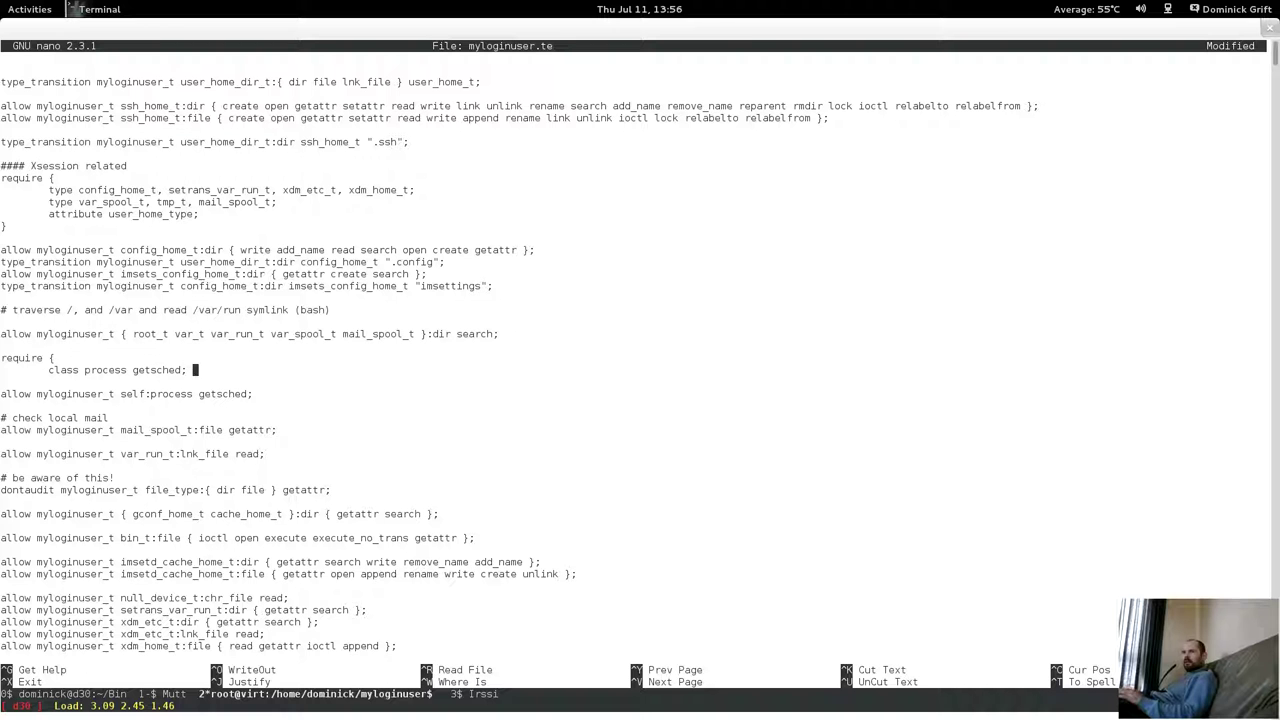
pyautogui.press('Return')
pyautogui.write('}')
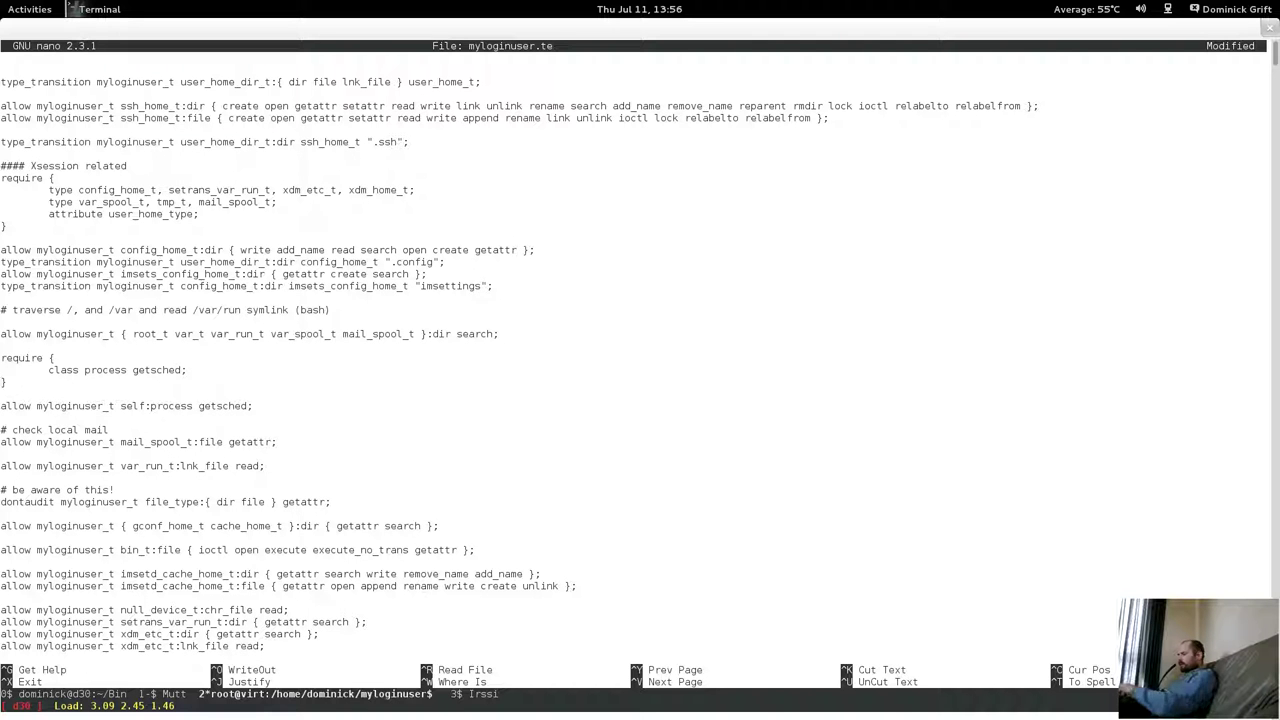
# Save myloginuser.te and recall the myloginuser.pp build command.
pyautogui.hotkey('ctrl', 'x')
pyautogui.press('y')
pyautogui.press('Return')
pyautogui.press('Up')
pyautogui.press('Up')
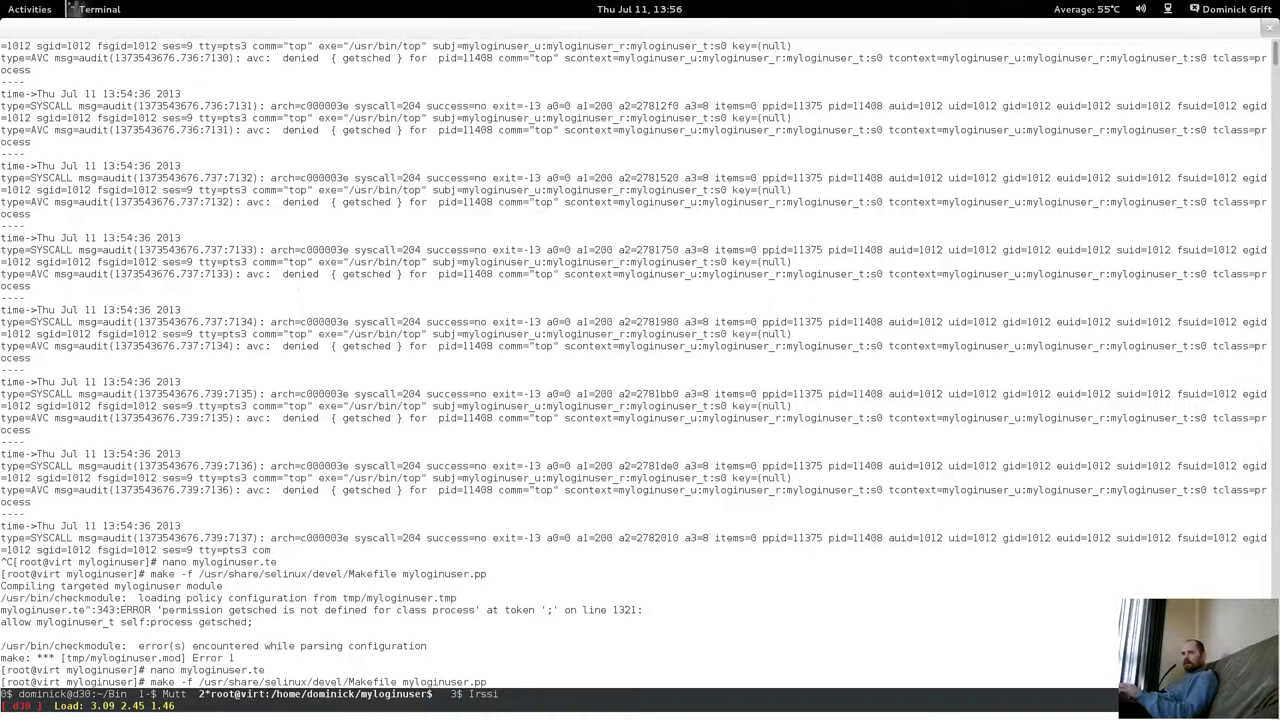
# Rebuild the myloginuser policy module and install it with semodule -i myloginuser.pp.
pyautogui.press('Return')
pyautogui.press('Up')
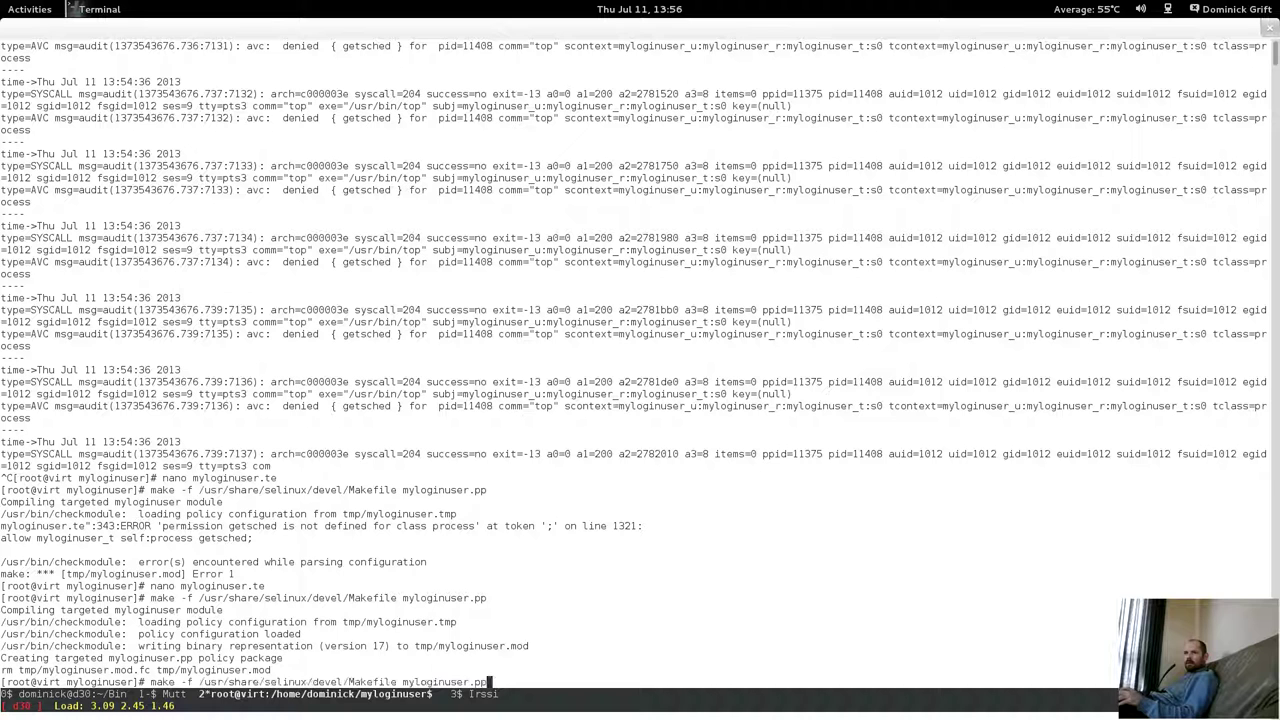
pyautogui.hotkey('ctrl', 'u')
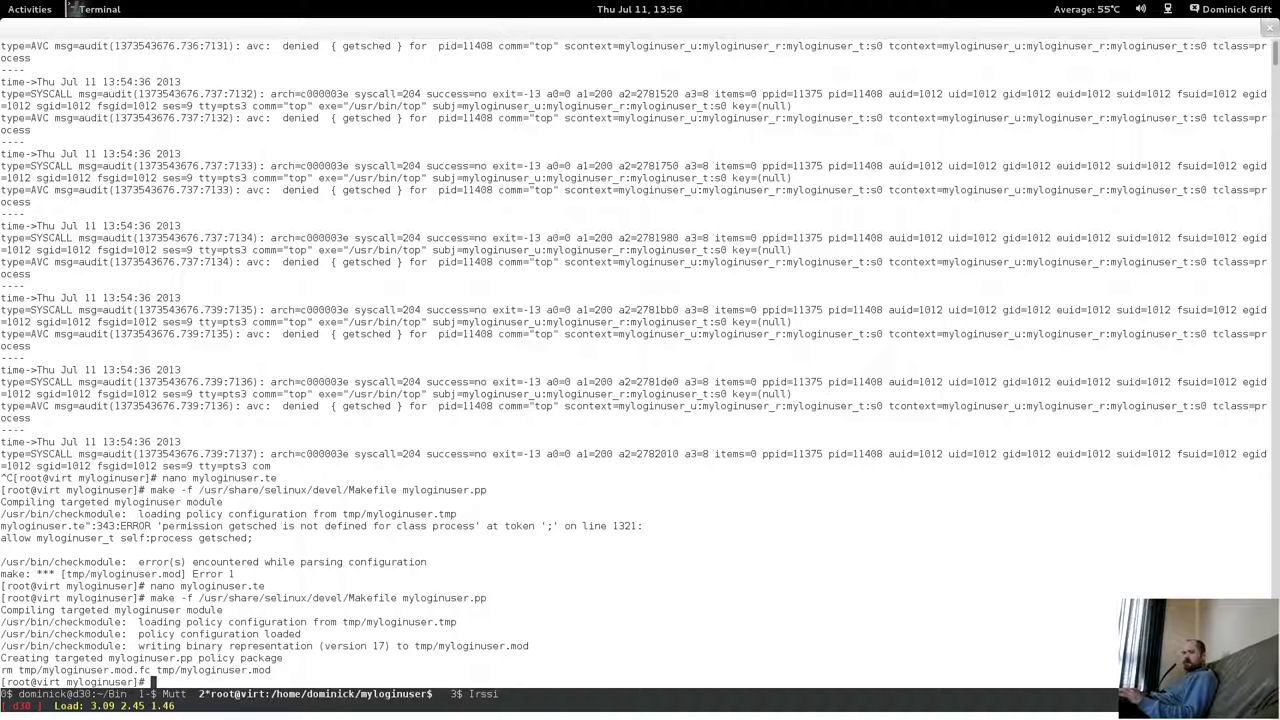
pyautogui.write('semodule -')
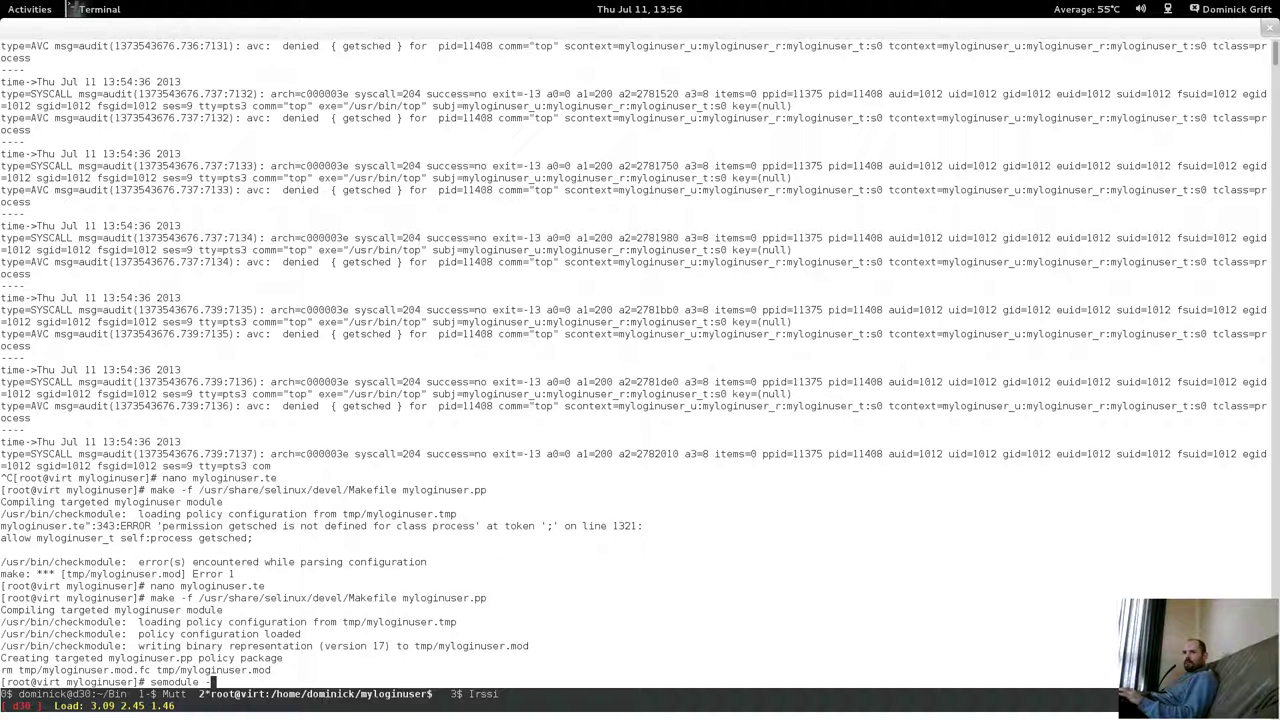
pyautogui.write('i myloginu')
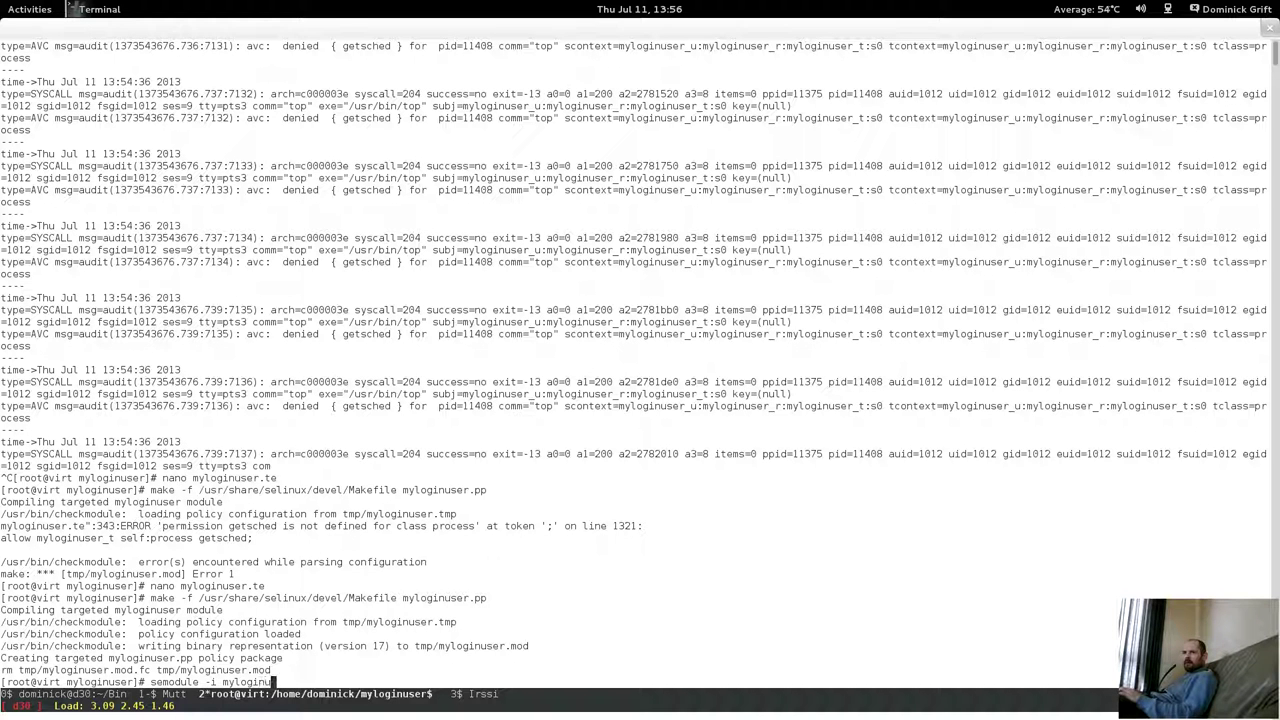
pyautogui.write('ser.pp')
pyautogui.press('Return')
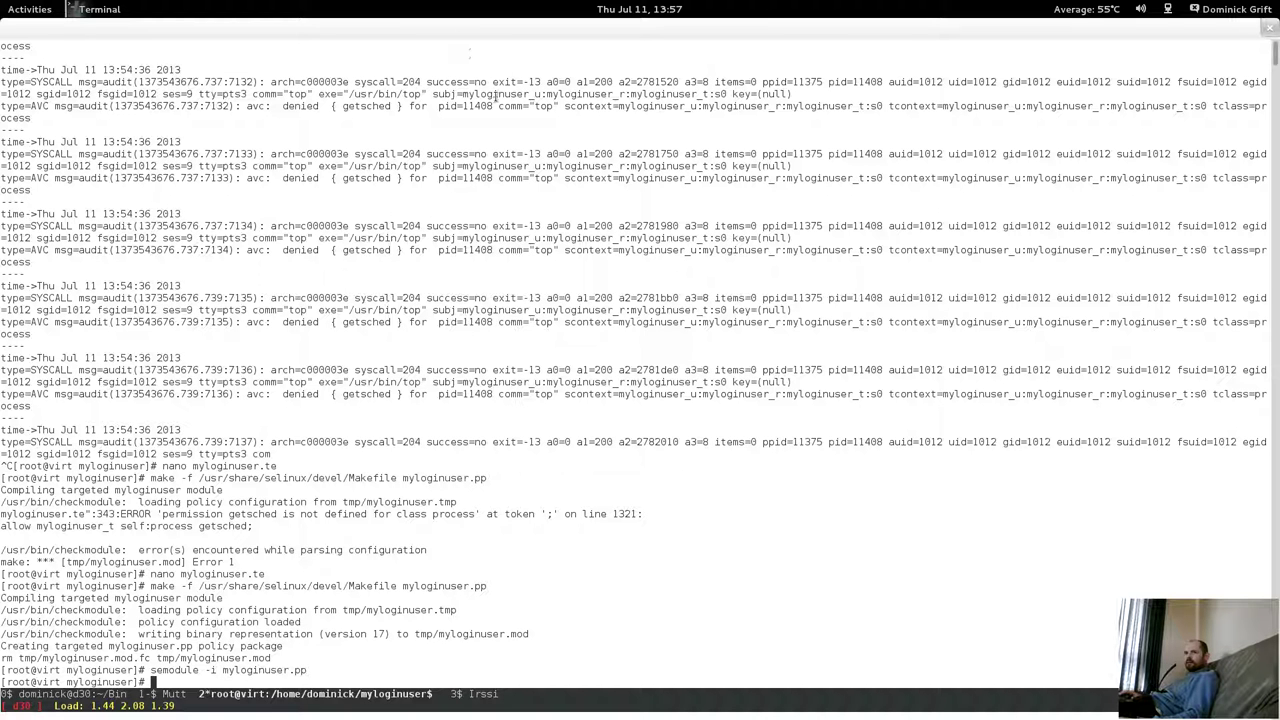
# Search for AVC denials since 13:57 with ausearch, finding no matches.
pyautogui.press('Up')
pyautogui.press('Up')
pyautogui.press('Up')
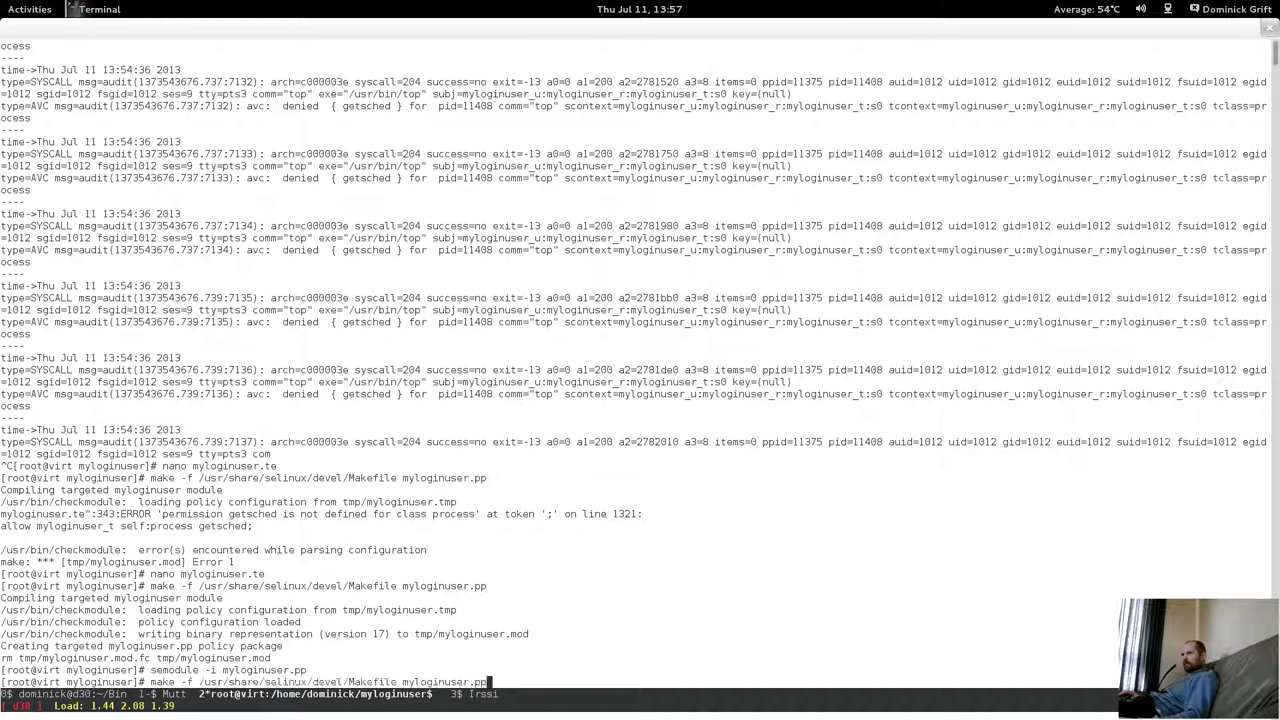
pyautogui.press('Up')
pyautogui.press('Up')
pyautogui.press('Up')
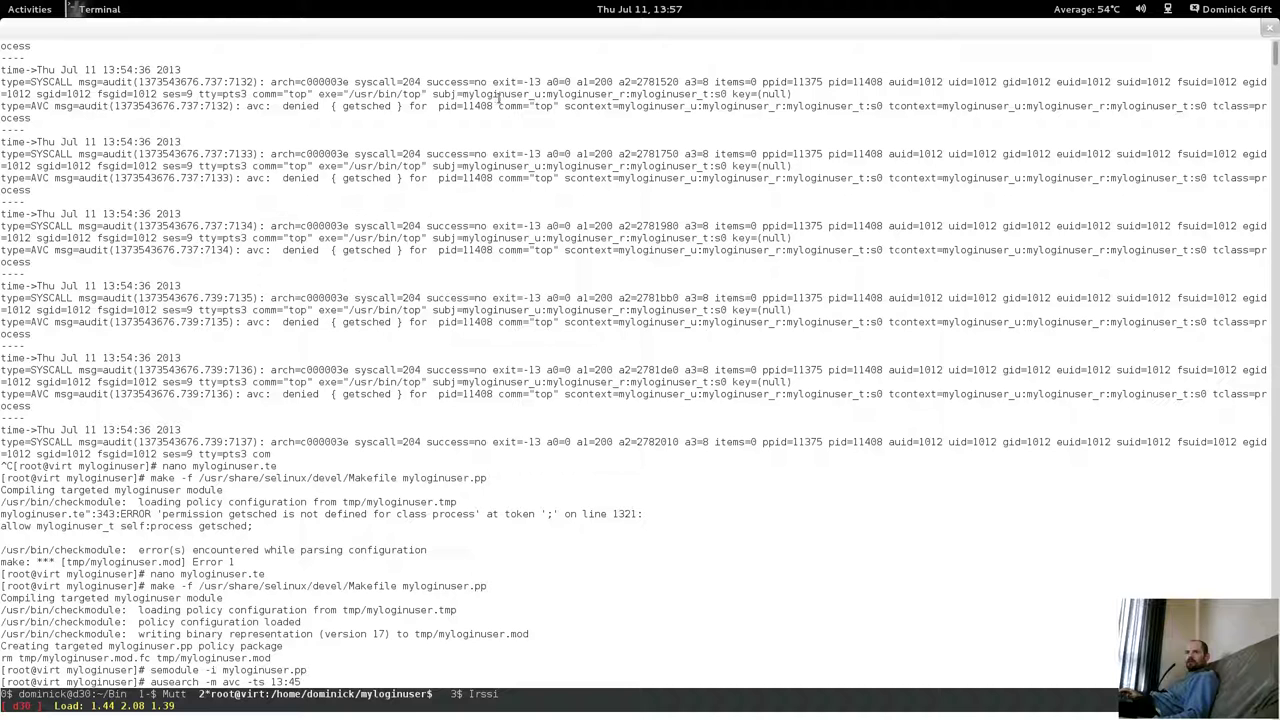
pyautogui.press('BackSpace')
pyautogui.press('BackSpace')
pyautogui.write('5')
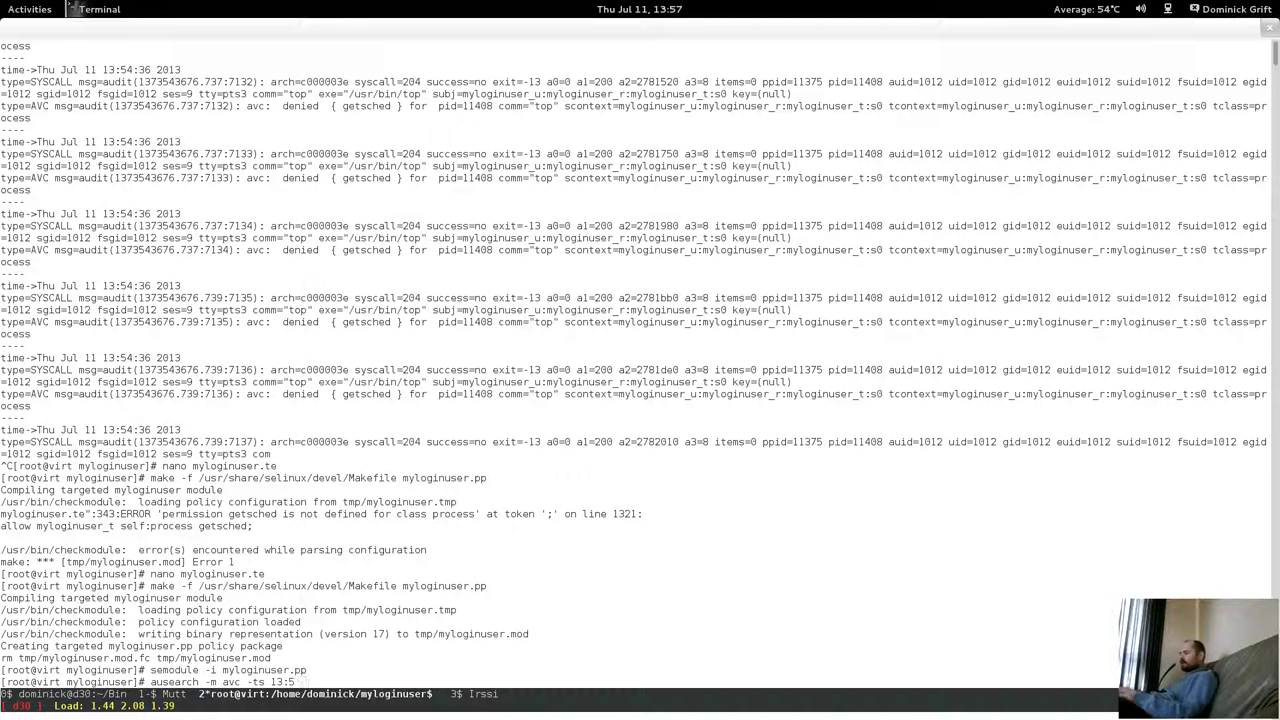
pyautogui.write('7')
pyautogui.press('Return')
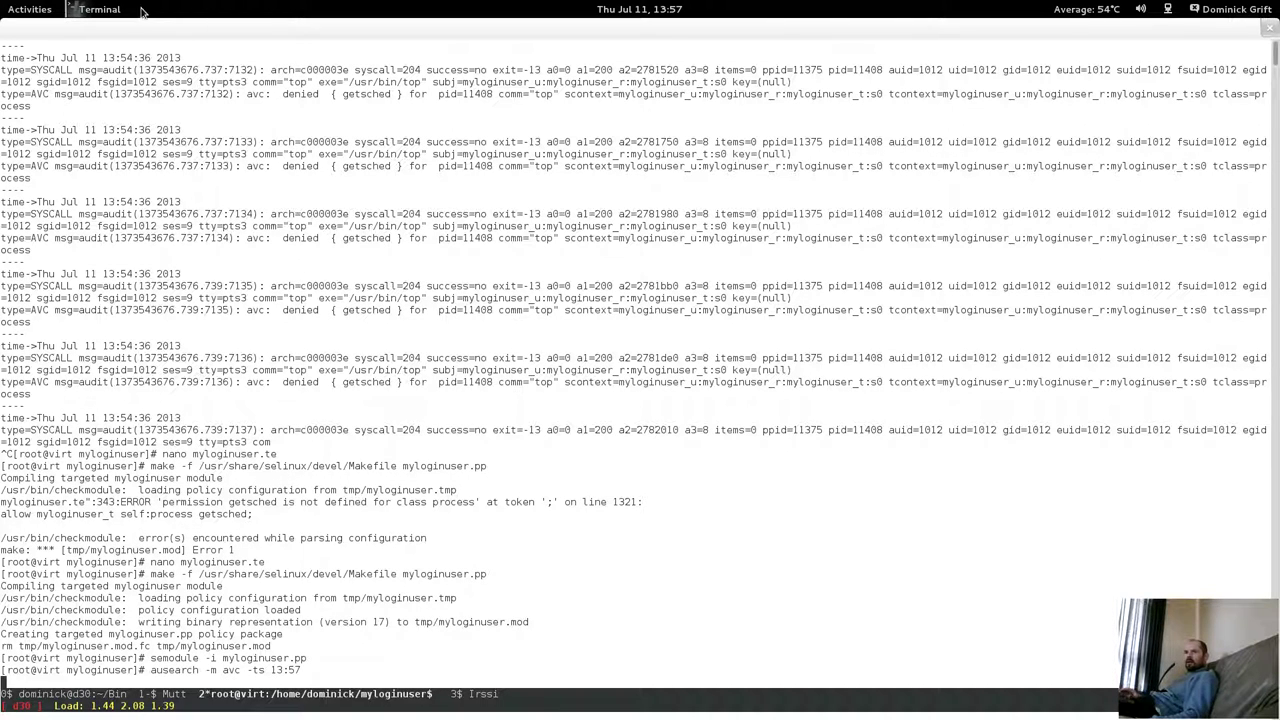
# Run top in the Fedora18 guest's terminal as the confined user.
pyautogui.moveTo(2, 2)
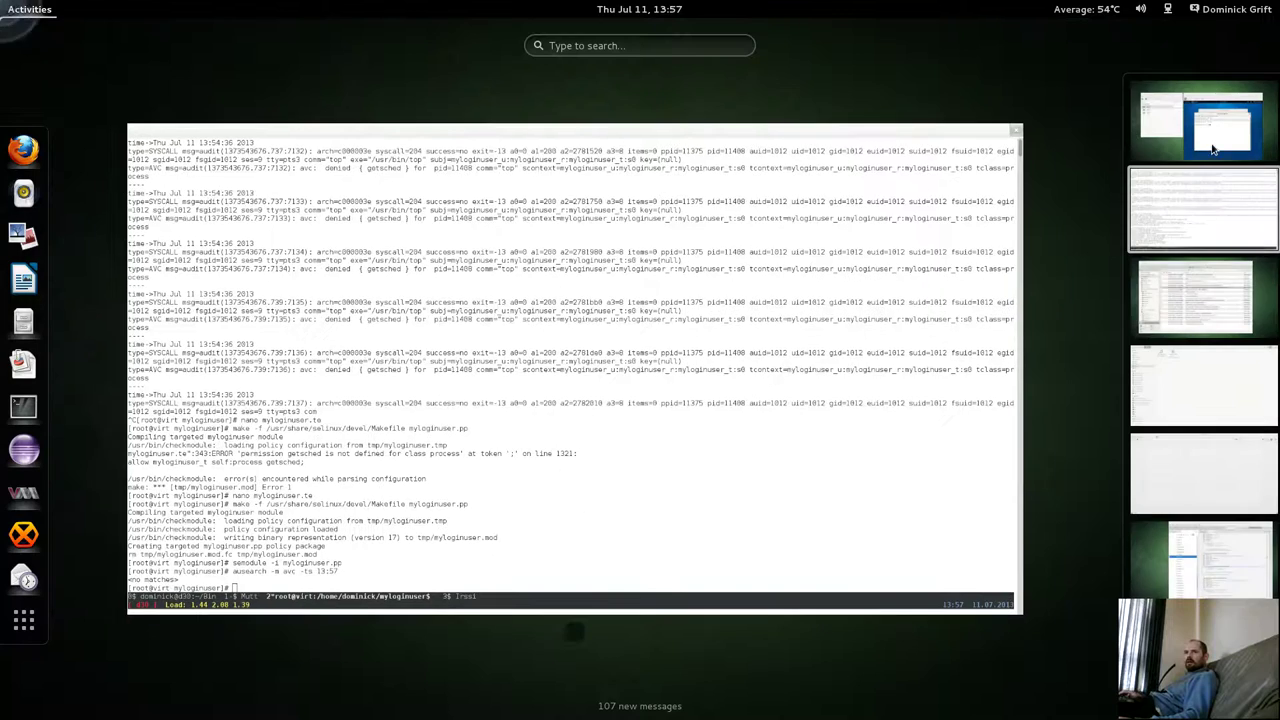
pyautogui.click(1213, 148)
pyautogui.click(583, 505)
pyautogui.write('top')
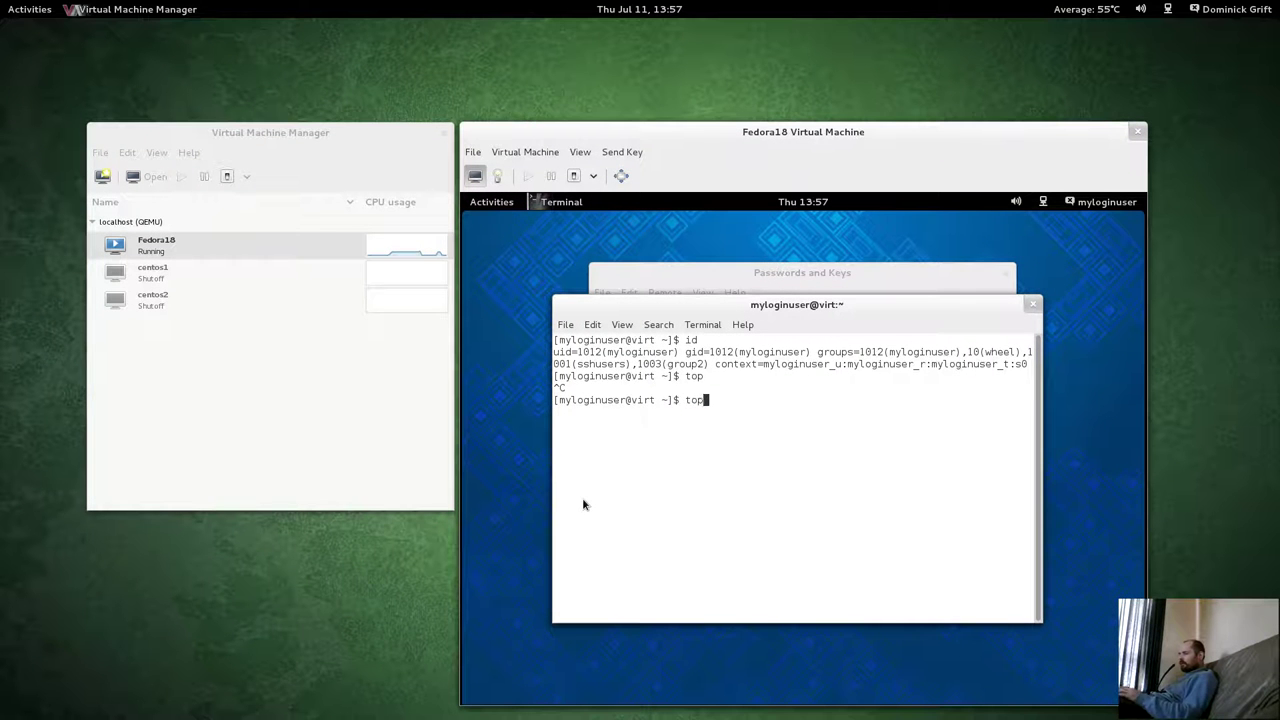
pyautogui.press('Return')
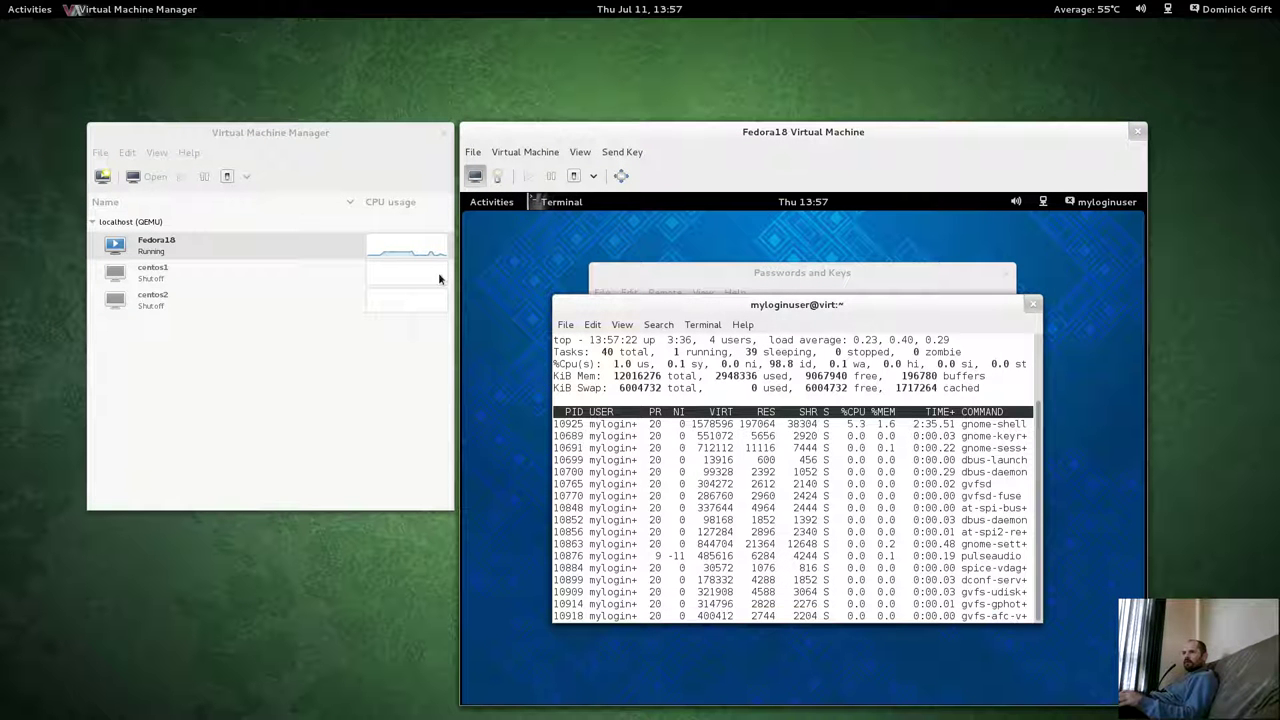
# Rerun the AVC denial search since 13:57 in the host terminal.
pyautogui.click(30, 9)
pyautogui.click(1216, 200)
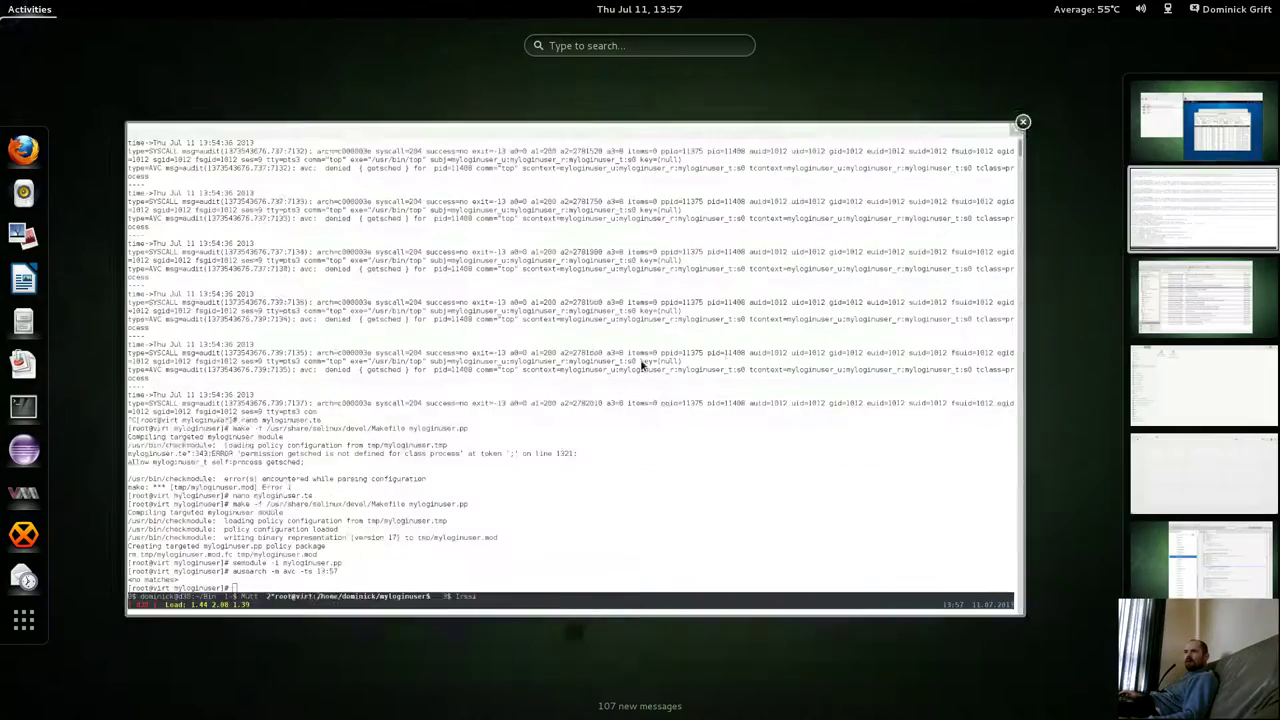
pyautogui.click(643, 366)
pyautogui.press('Return')
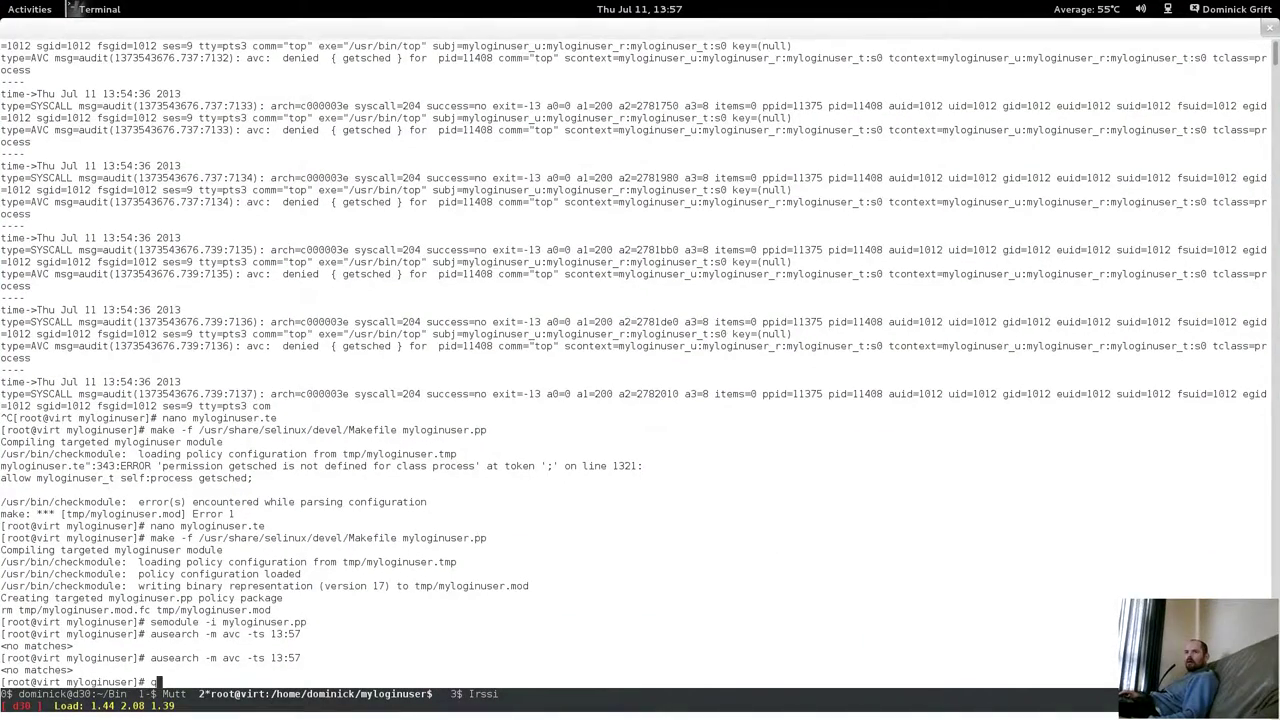
# Back in the Fedora18 guest, quit top and start it again.
pyautogui.press('super')
pyautogui.hotkey('ctrl', 'alt', 'Up')
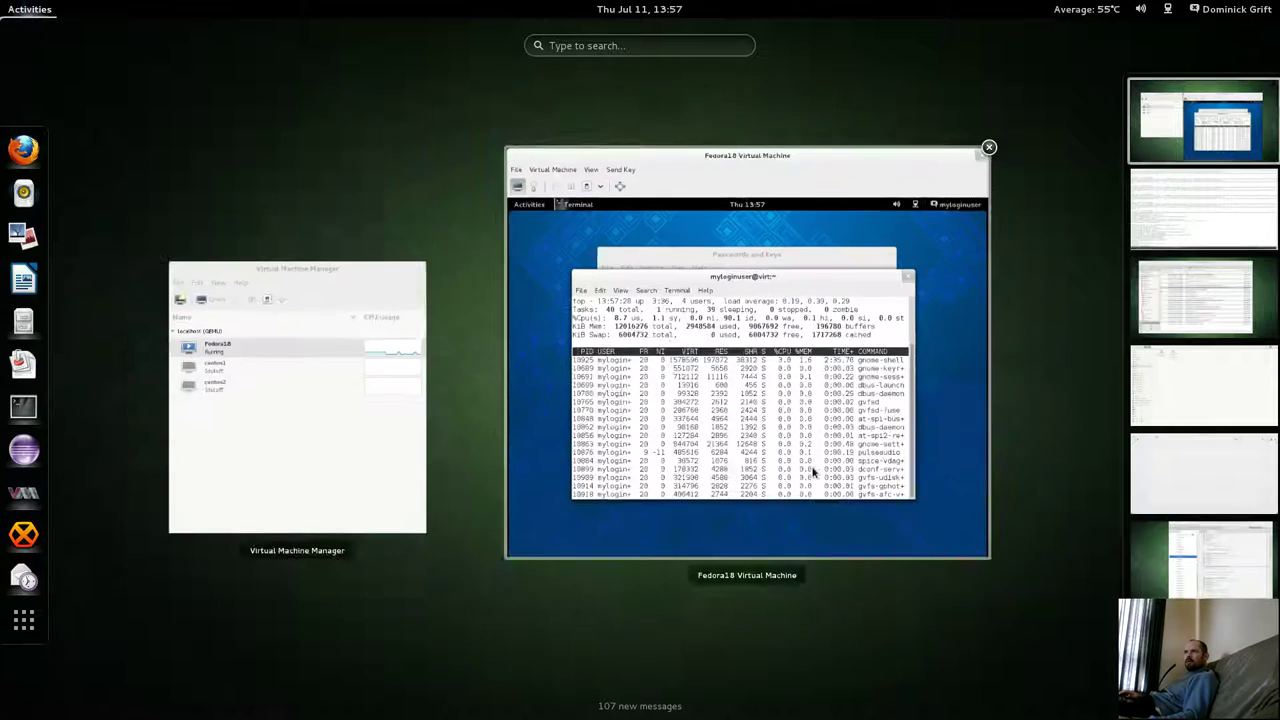
pyautogui.click(812, 472)
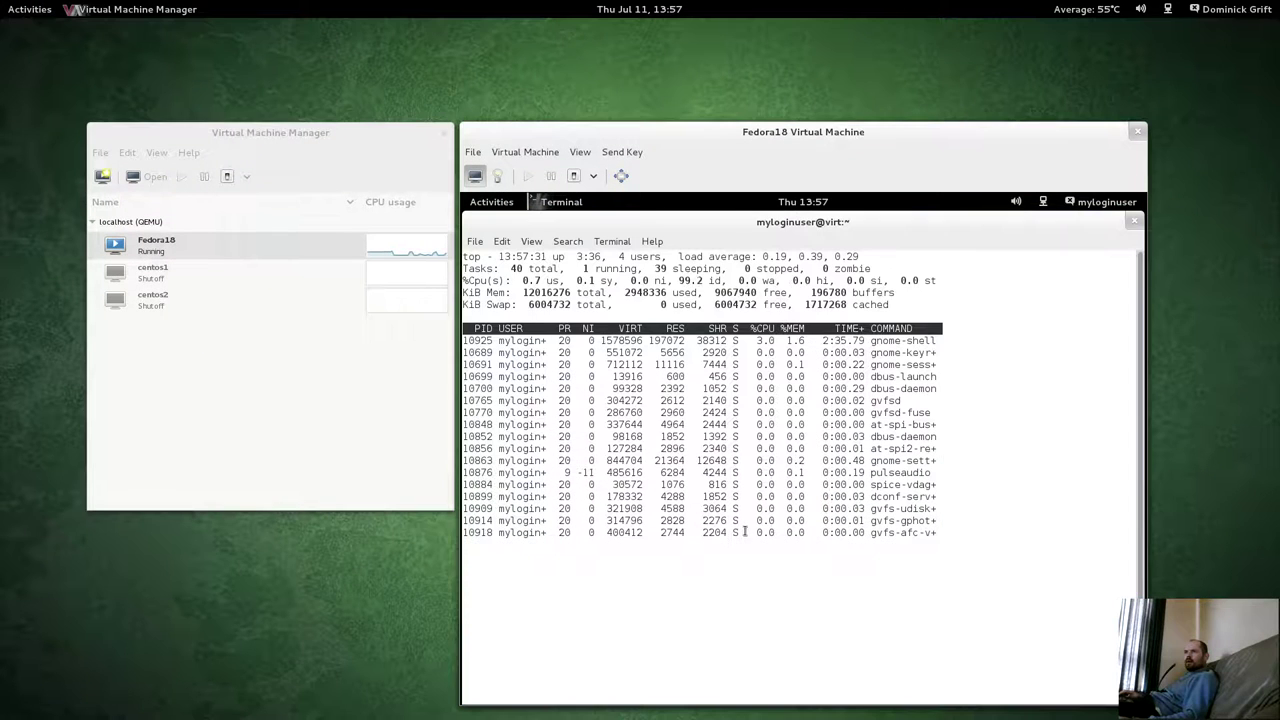
pyautogui.write('qtop')
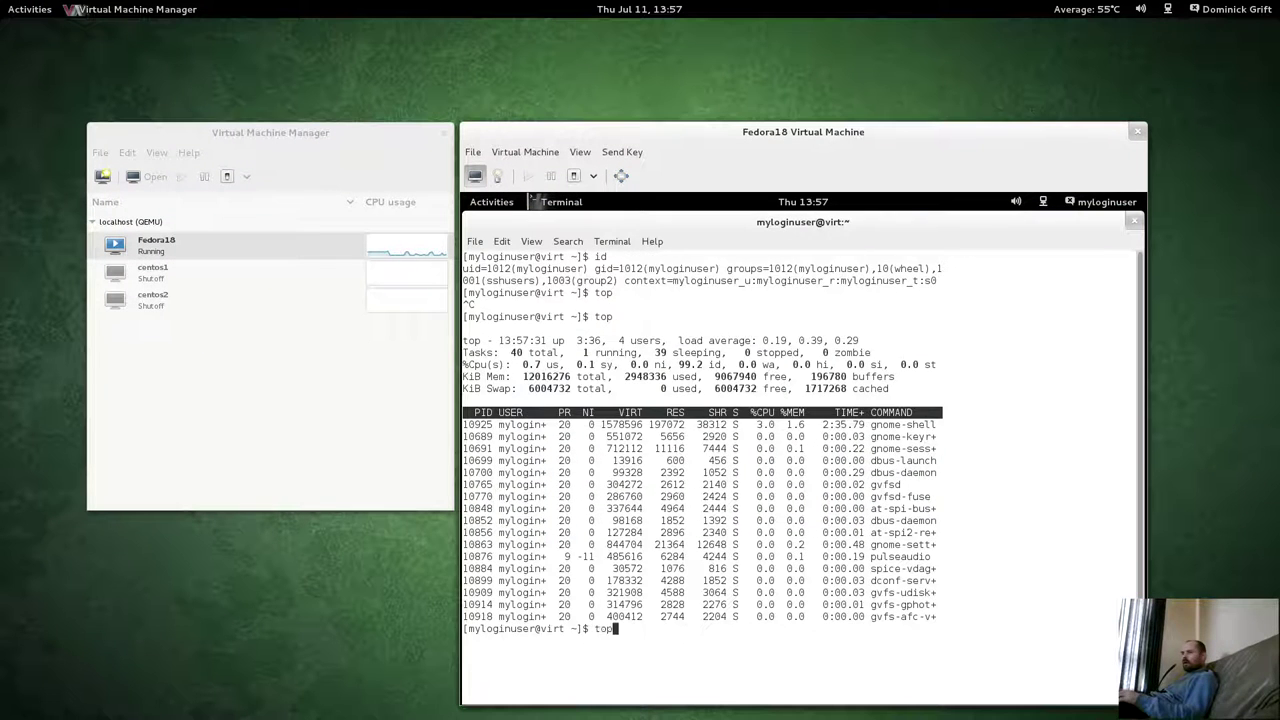
pyautogui.press('Return')
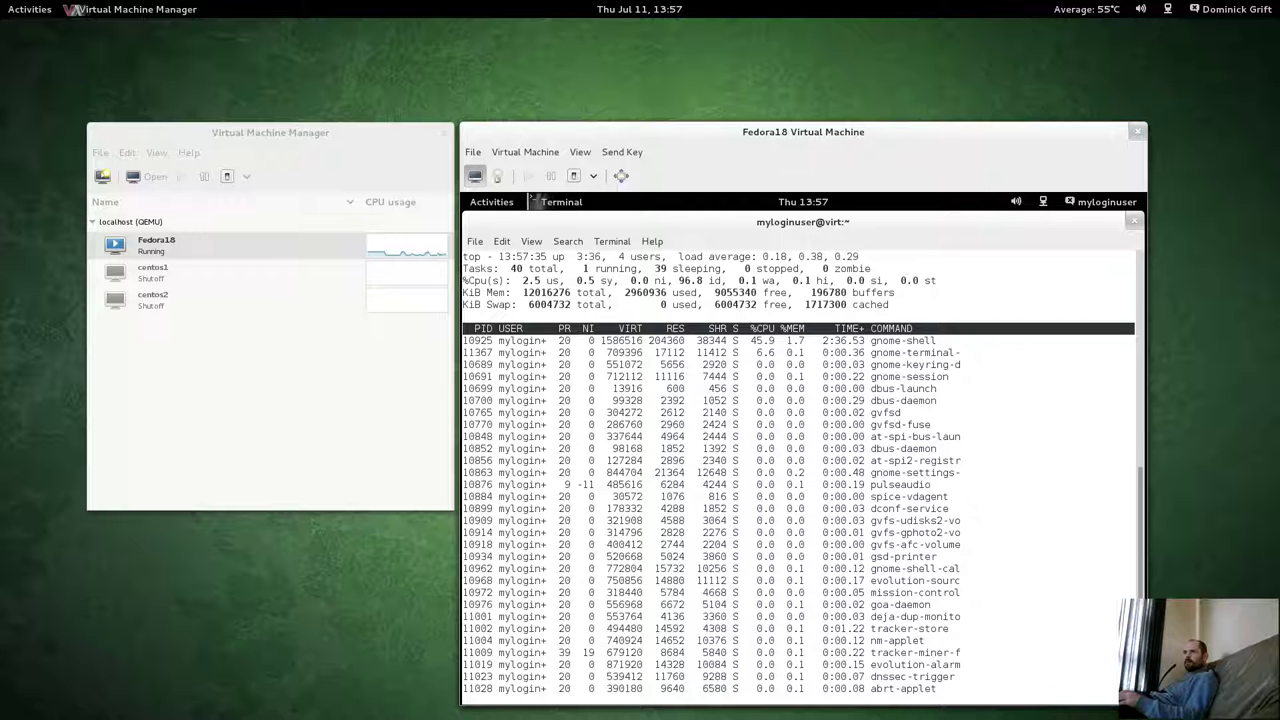
# Run ps auxZ, then pipe it through less and page to the end.
pyautogui.write('qps')
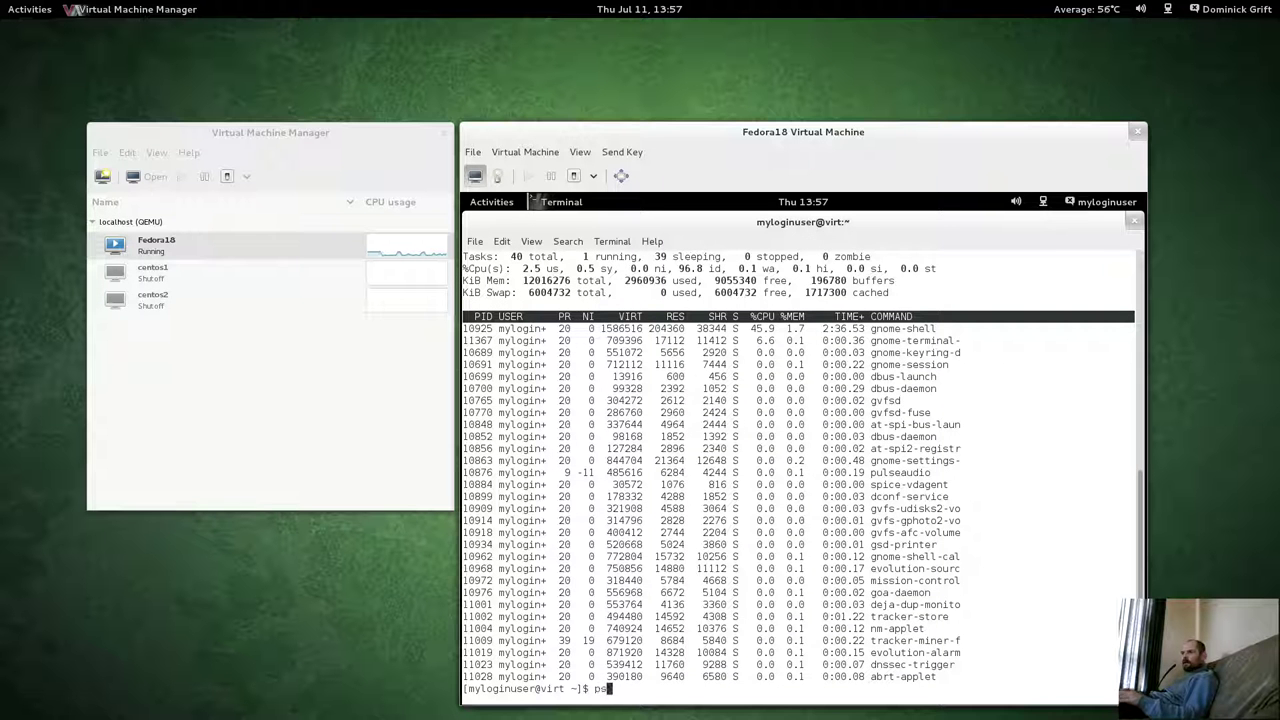
pyautogui.write(' auxZ')
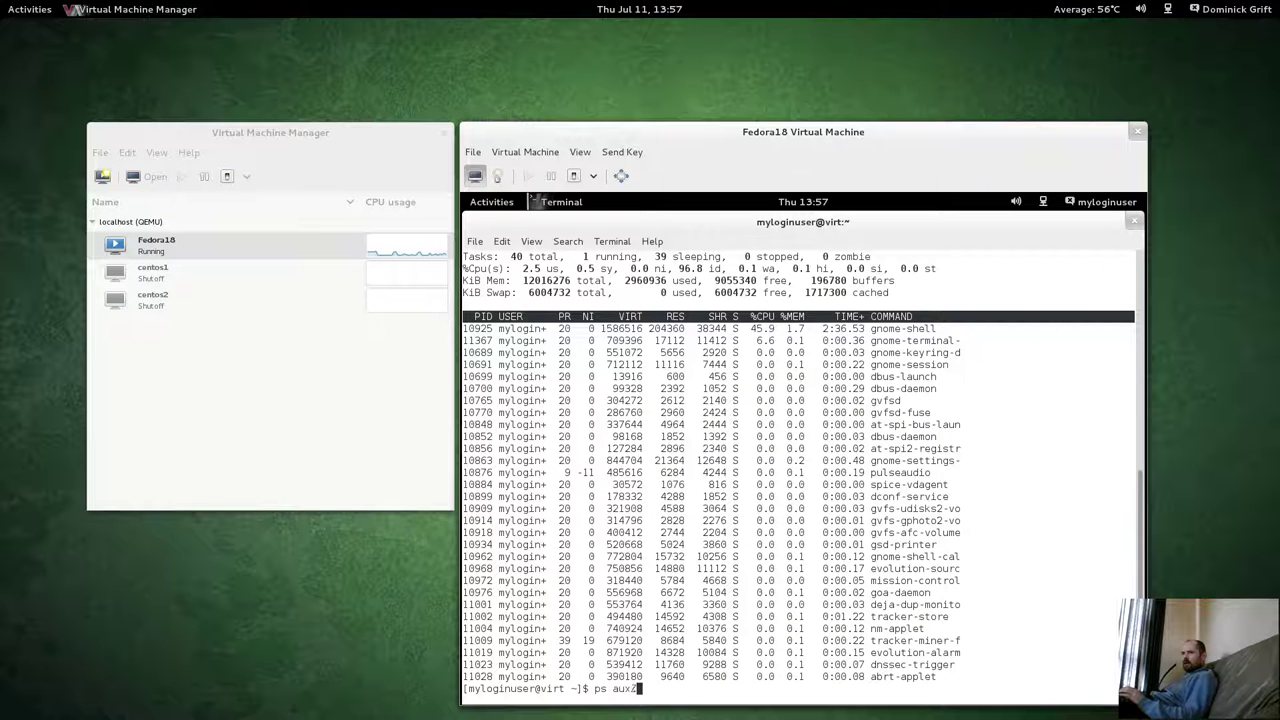
pyautogui.press('Return')
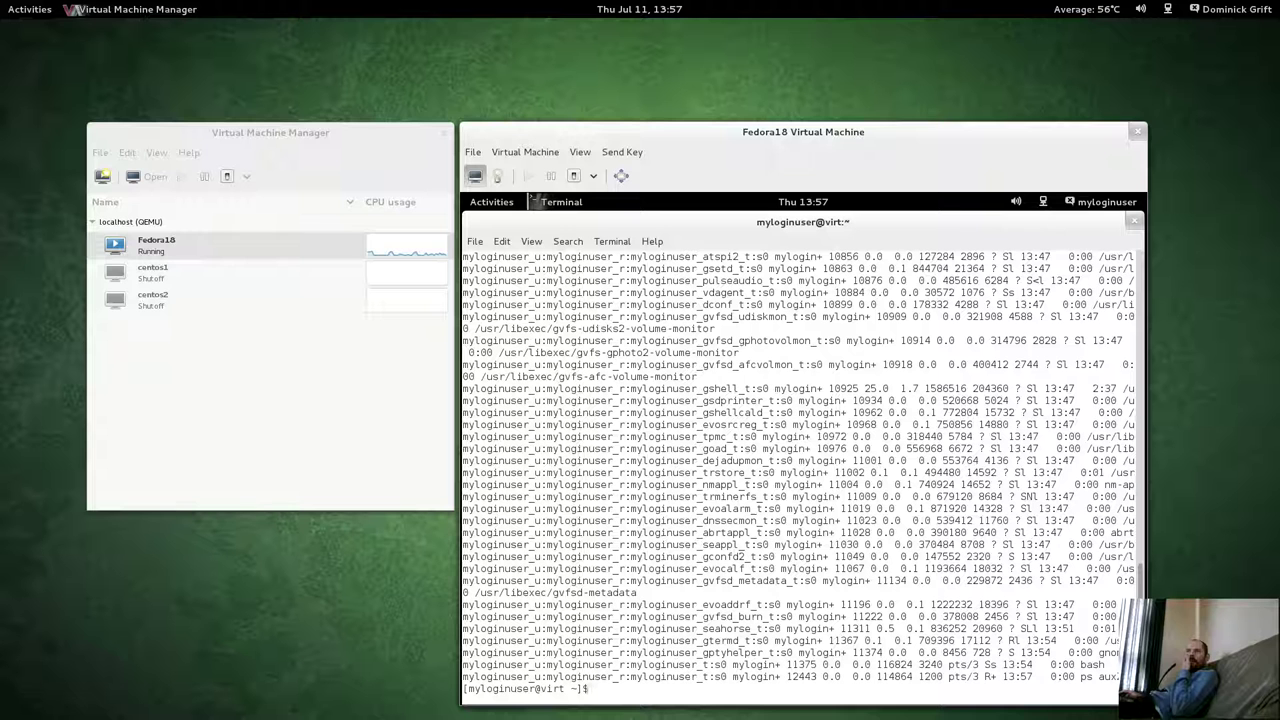
pyautogui.press('Up')
pyautogui.write('| l')
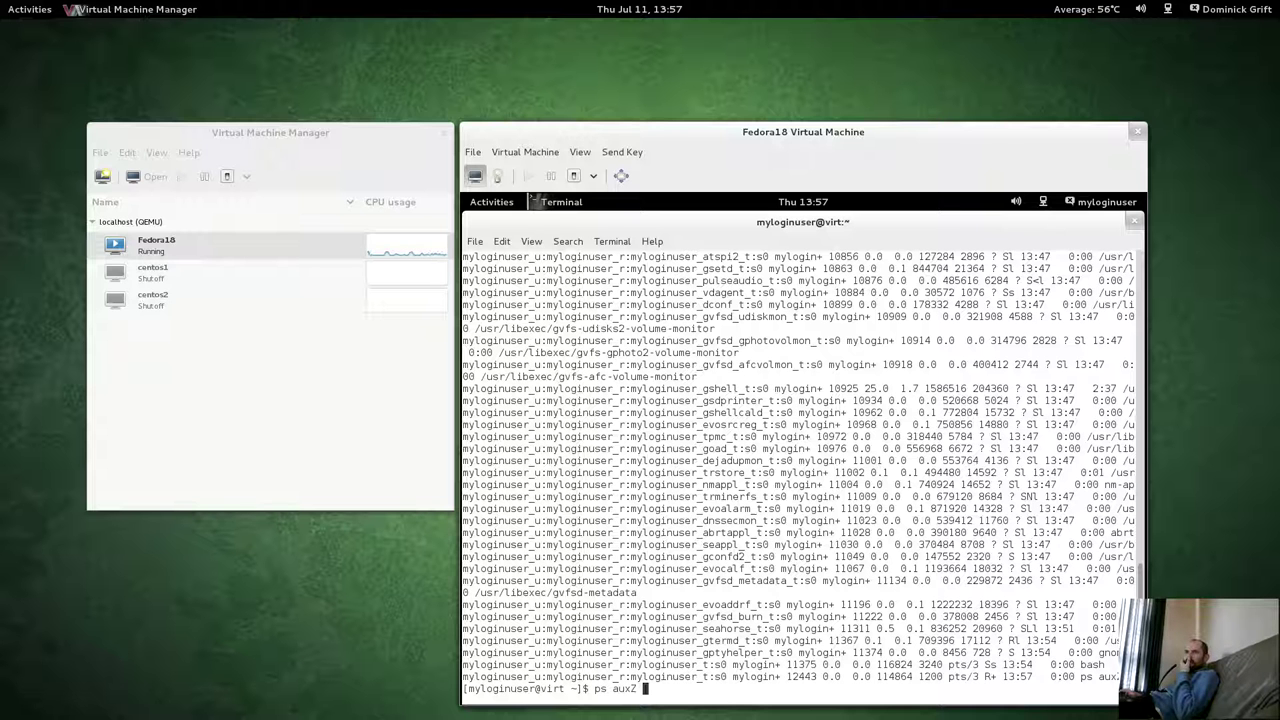
pyautogui.write('e')
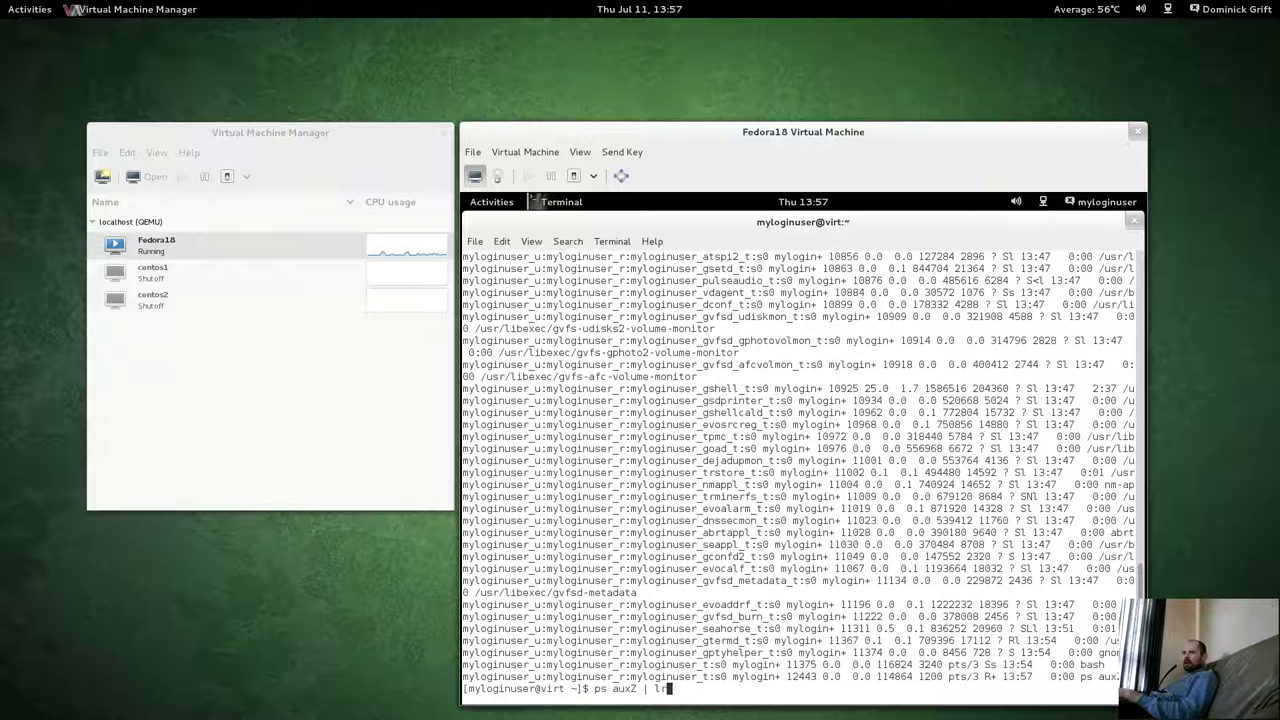
pyautogui.write('d')
pyautogui.press('BackSpace')
pyautogui.write('ss')
pyautogui.press('Return')
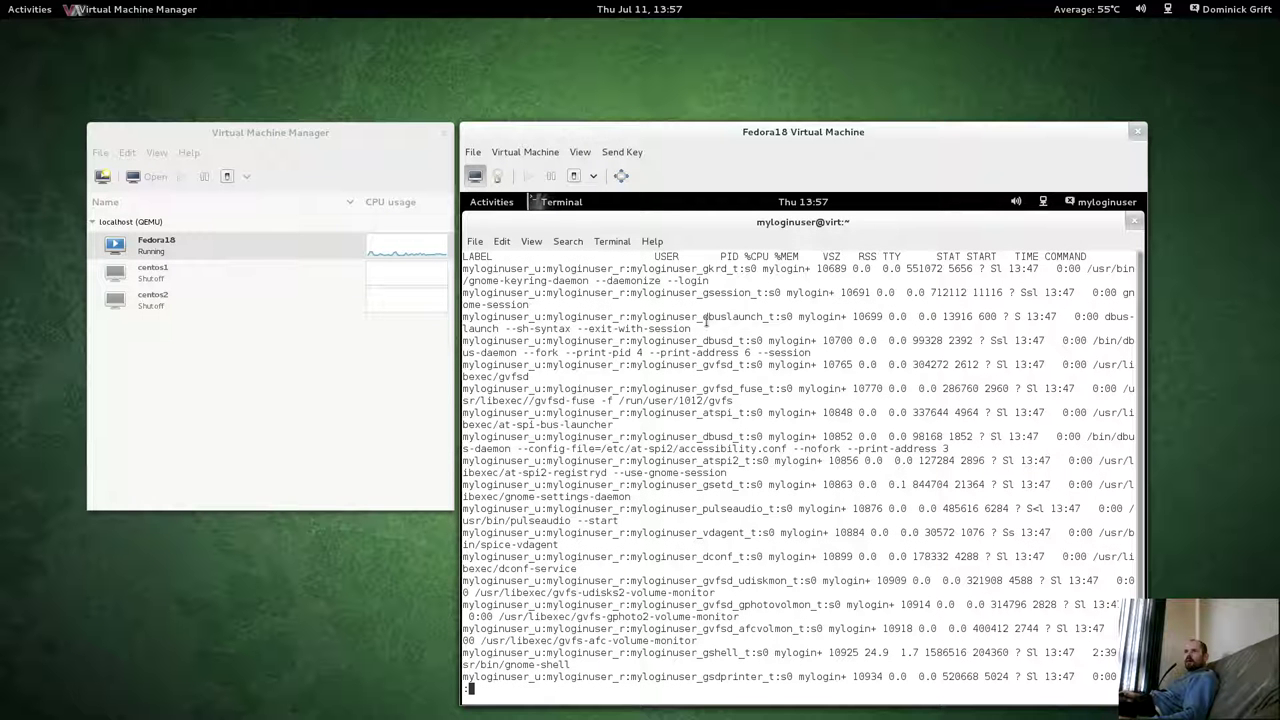
pyautogui.press('space')
pyautogui.press('space')
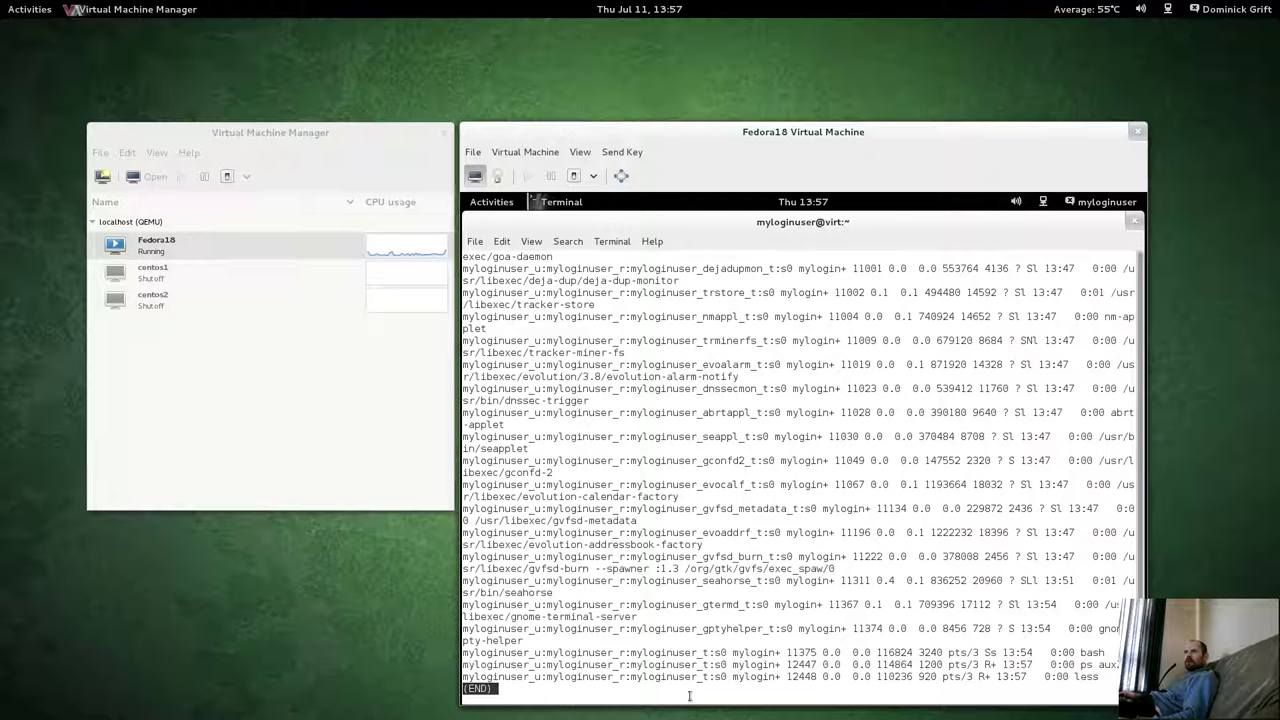
# Highlight the bash, seahorse and evolution process lines to check their myloginuser contexts.
pyautogui.moveTo(884, 648); pyautogui.dragTo(885, 676)
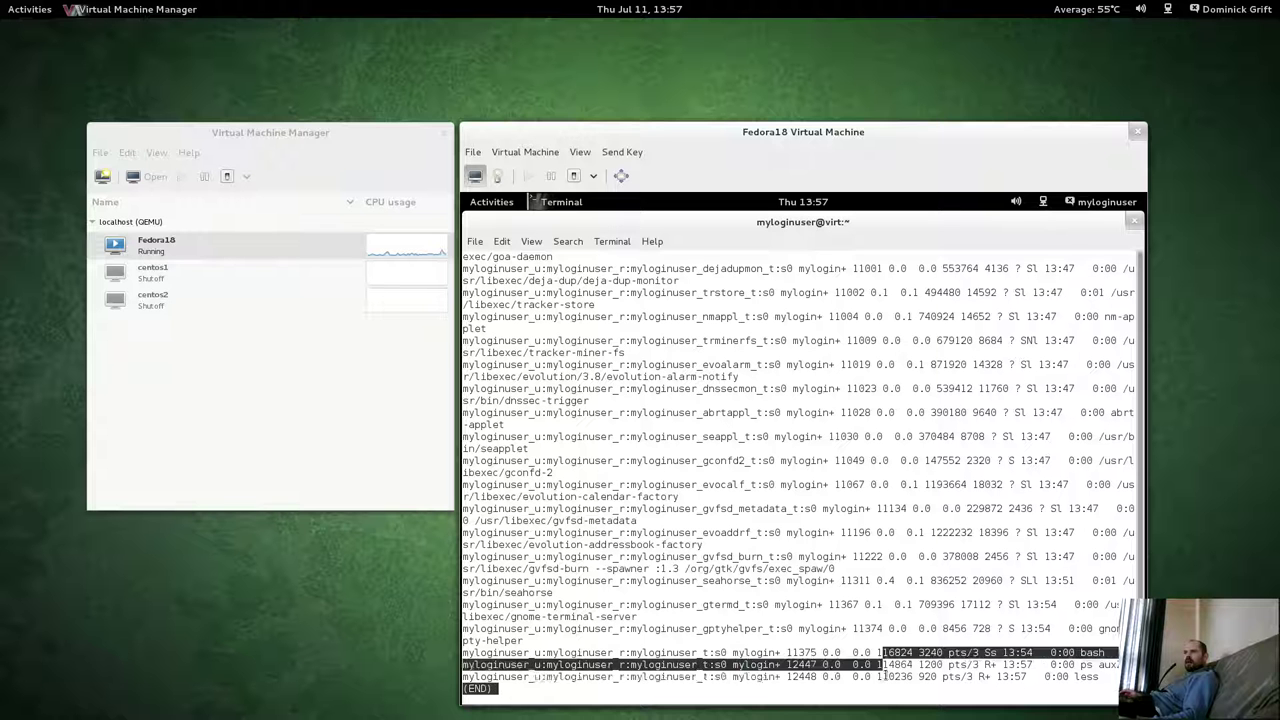
pyautogui.click(820, 608)
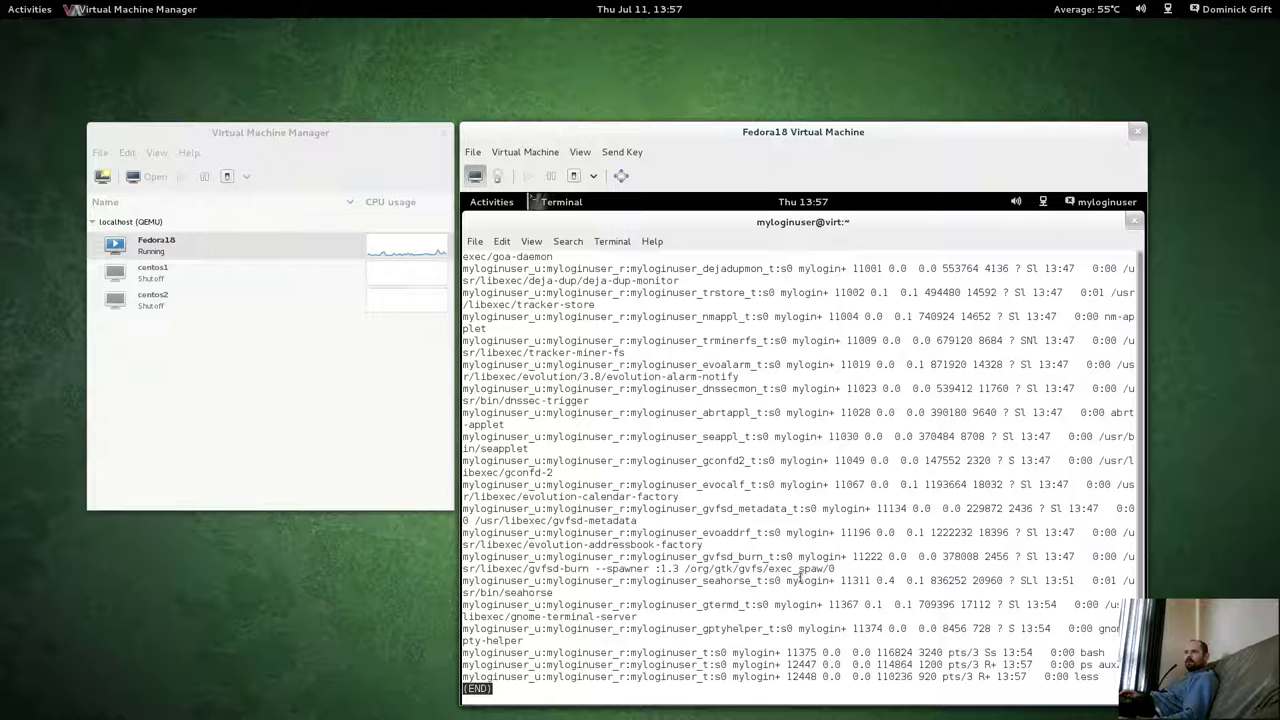
pyautogui.moveTo(643, 581); pyautogui.dragTo(709, 581)
pyautogui.tripleClick(748, 580)
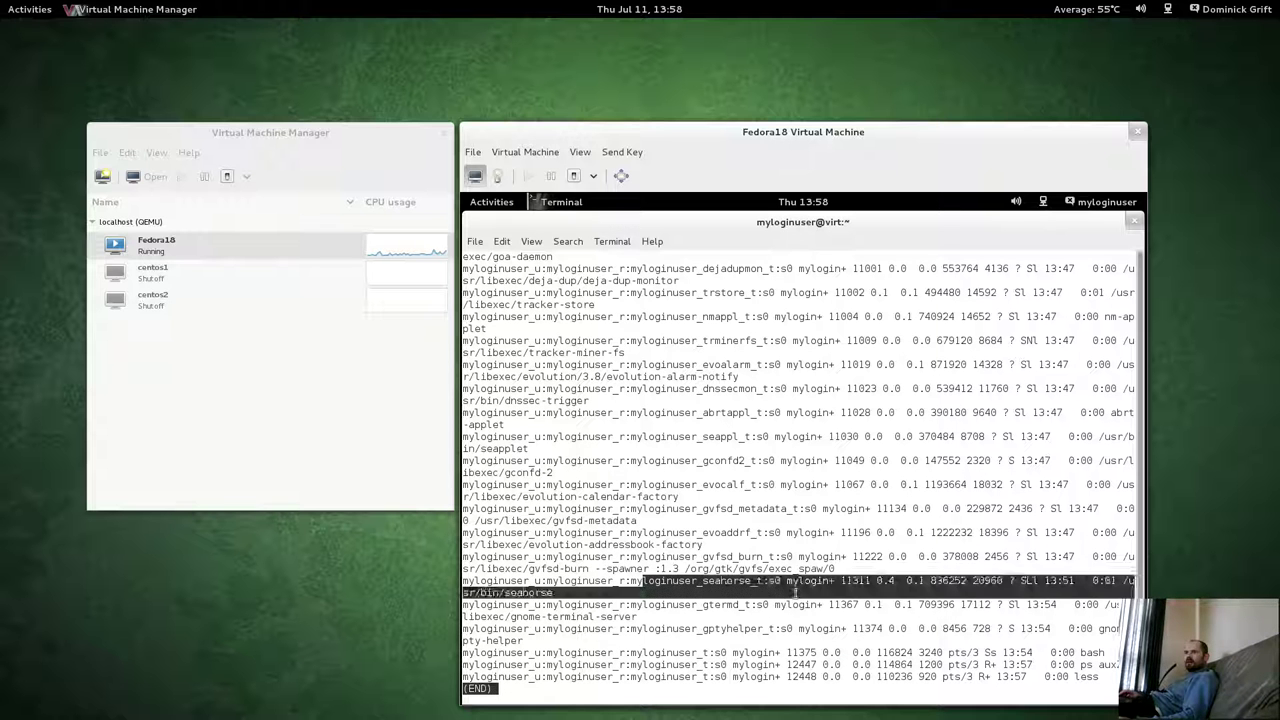
pyautogui.moveTo(763, 365); pyautogui.dragTo(780, 475)
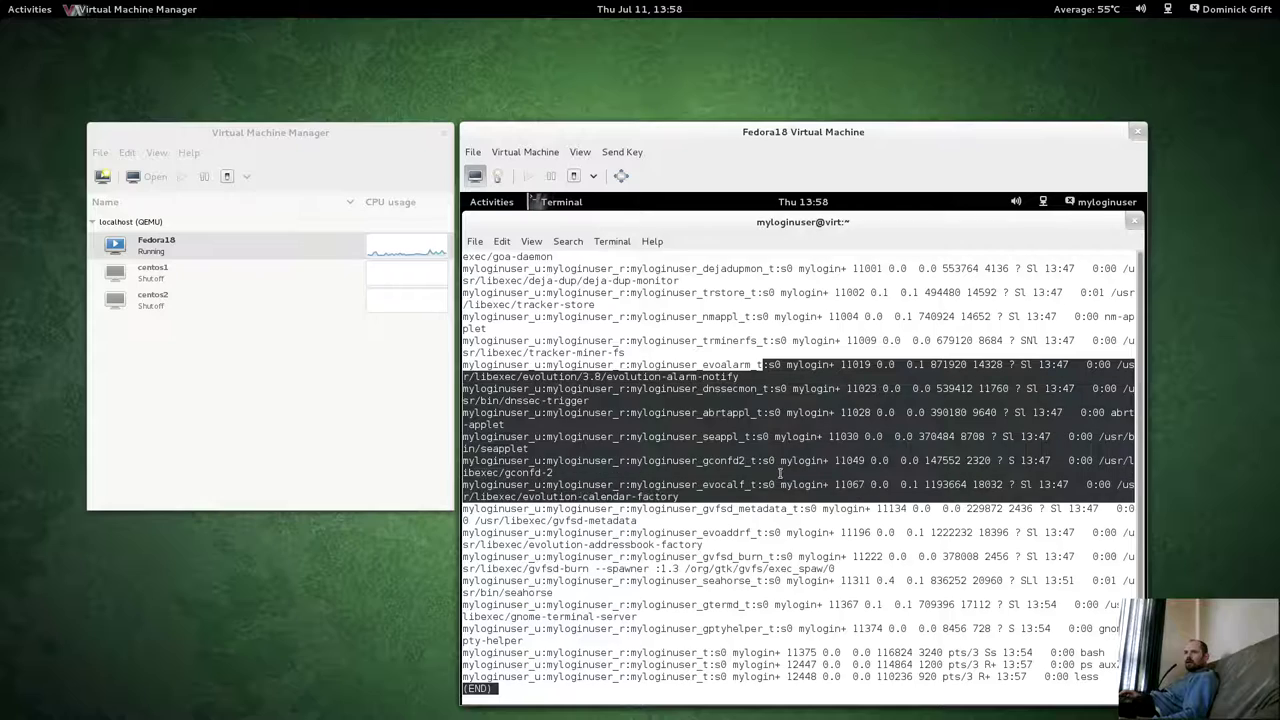
# Quit the pager, then as root mail 'hello' with subject hello to myloginuser.
pyautogui.press('q')
pyautogui.moveTo(3, 3)
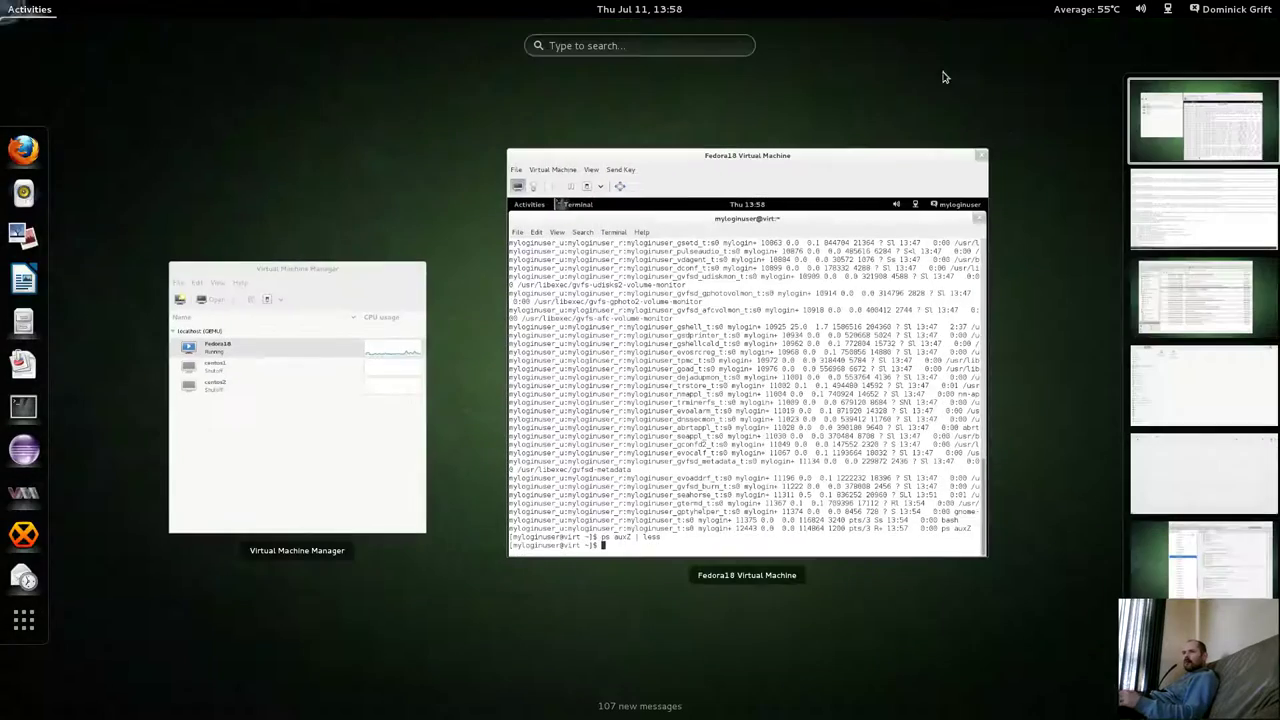
pyautogui.click(1228, 211)
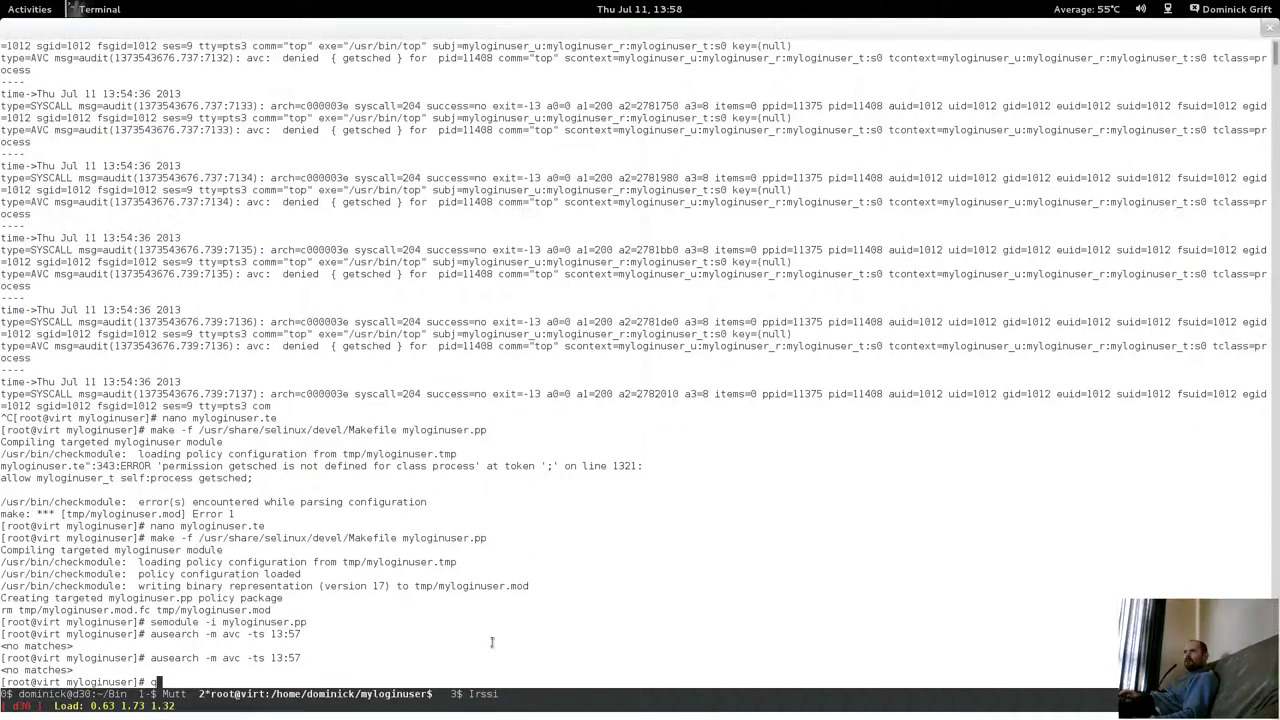
pyautogui.write('q')
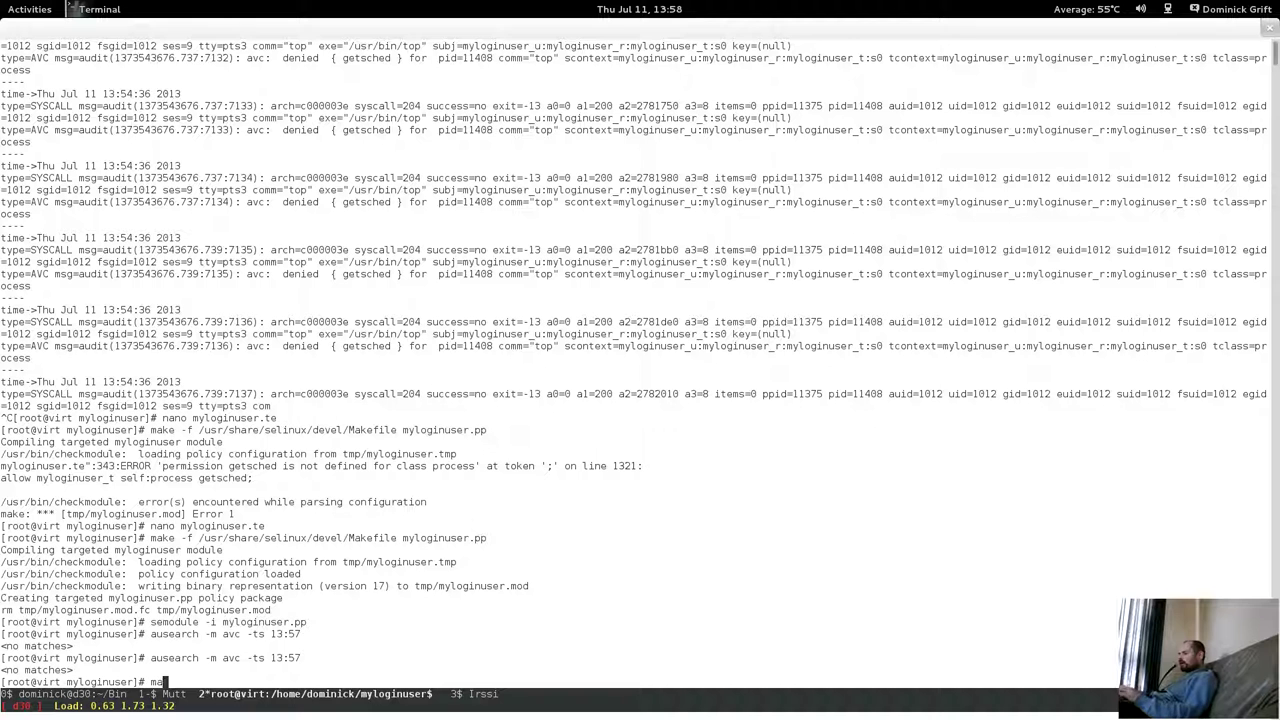
pyautogui.press('BackSpace')
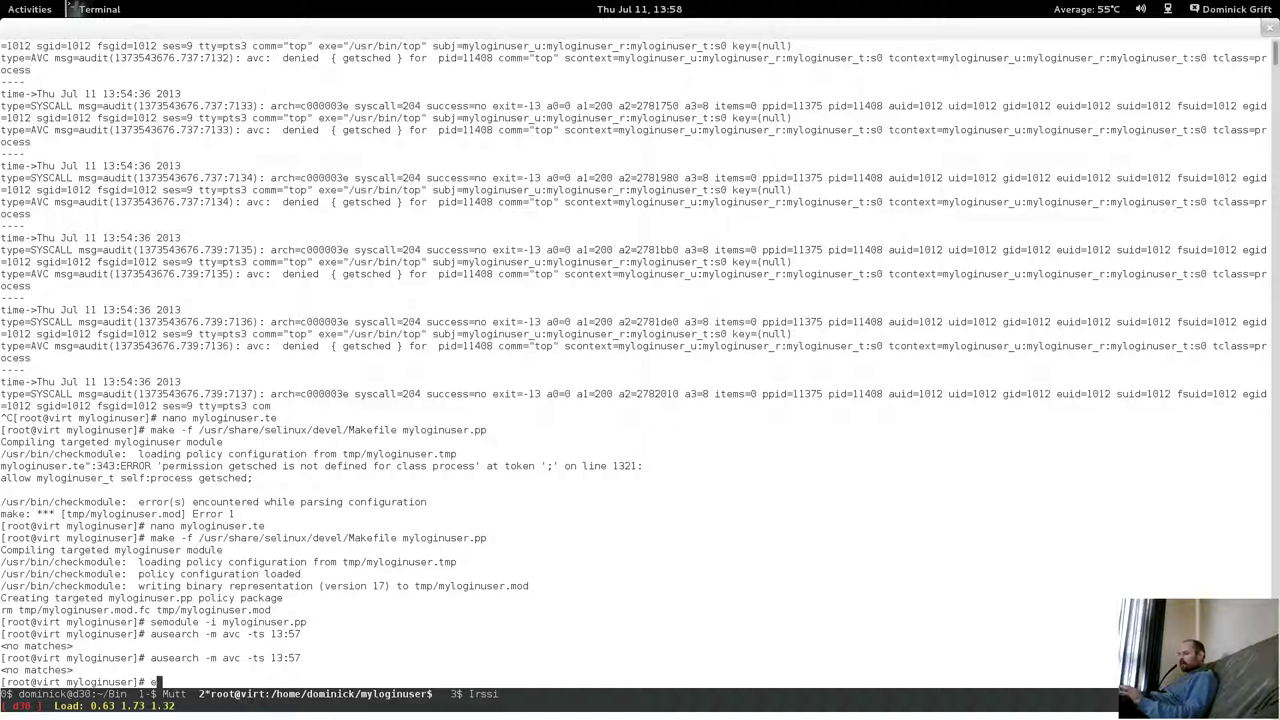
pyautogui.write("echo '")
pyautogui.write('hello')
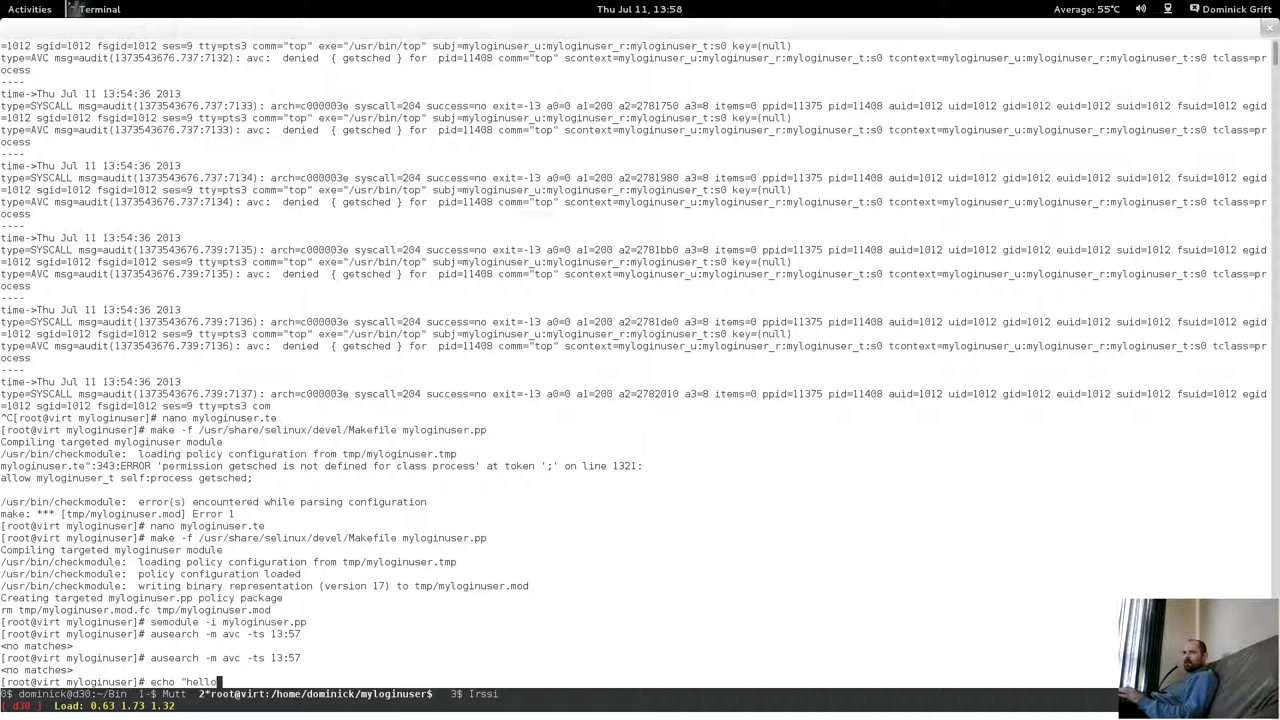
pyautogui.write('" |')
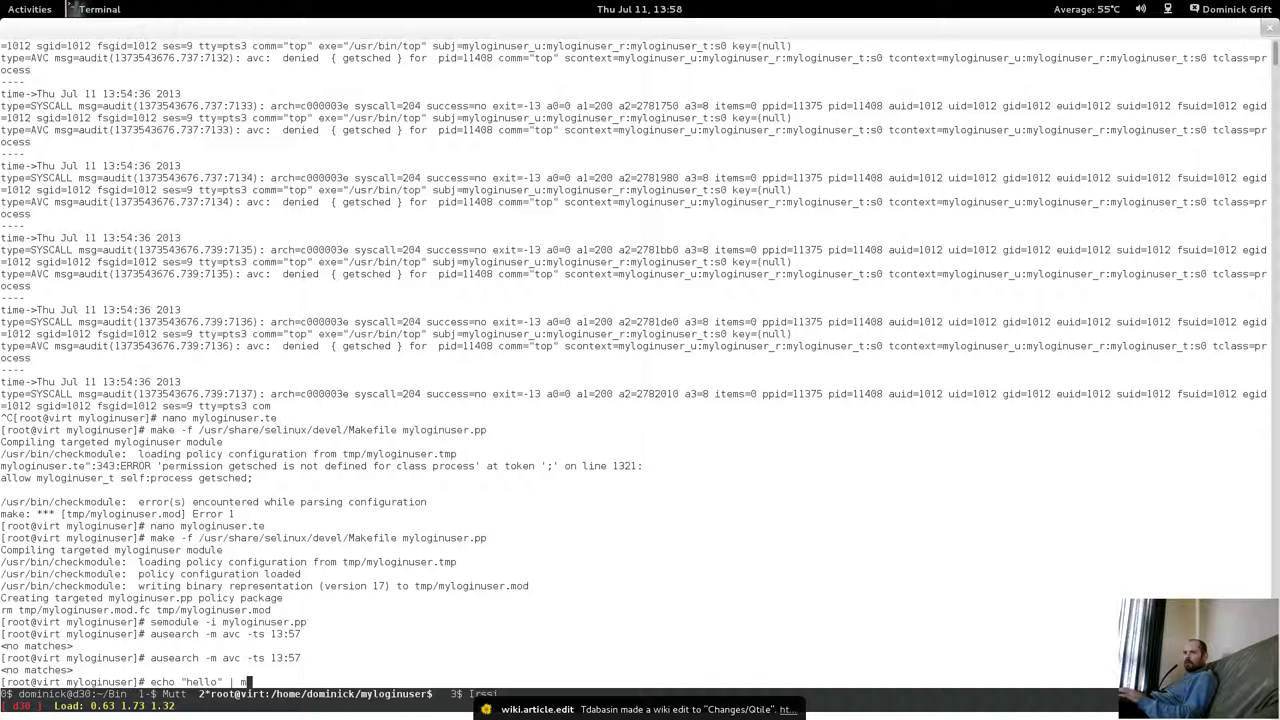
pyautogui.write(' mail -s hello')
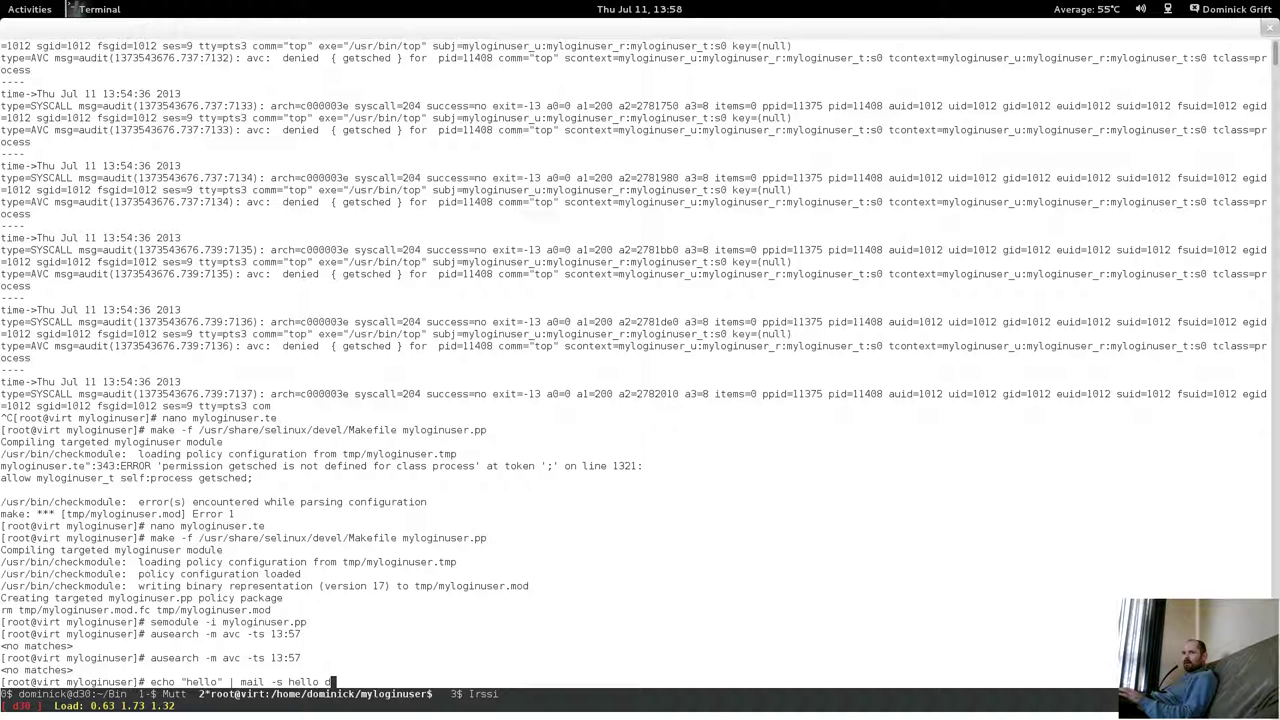
pyautogui.write(' mylogi')
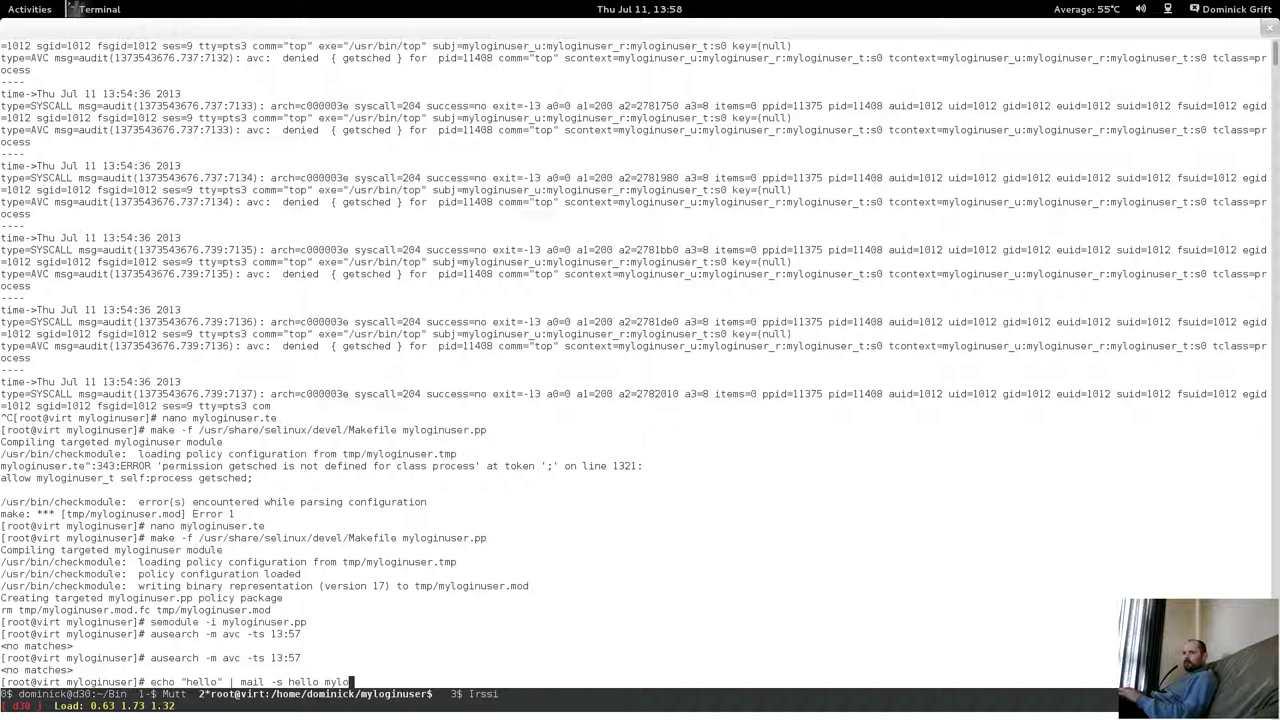
pyautogui.write('nuser')
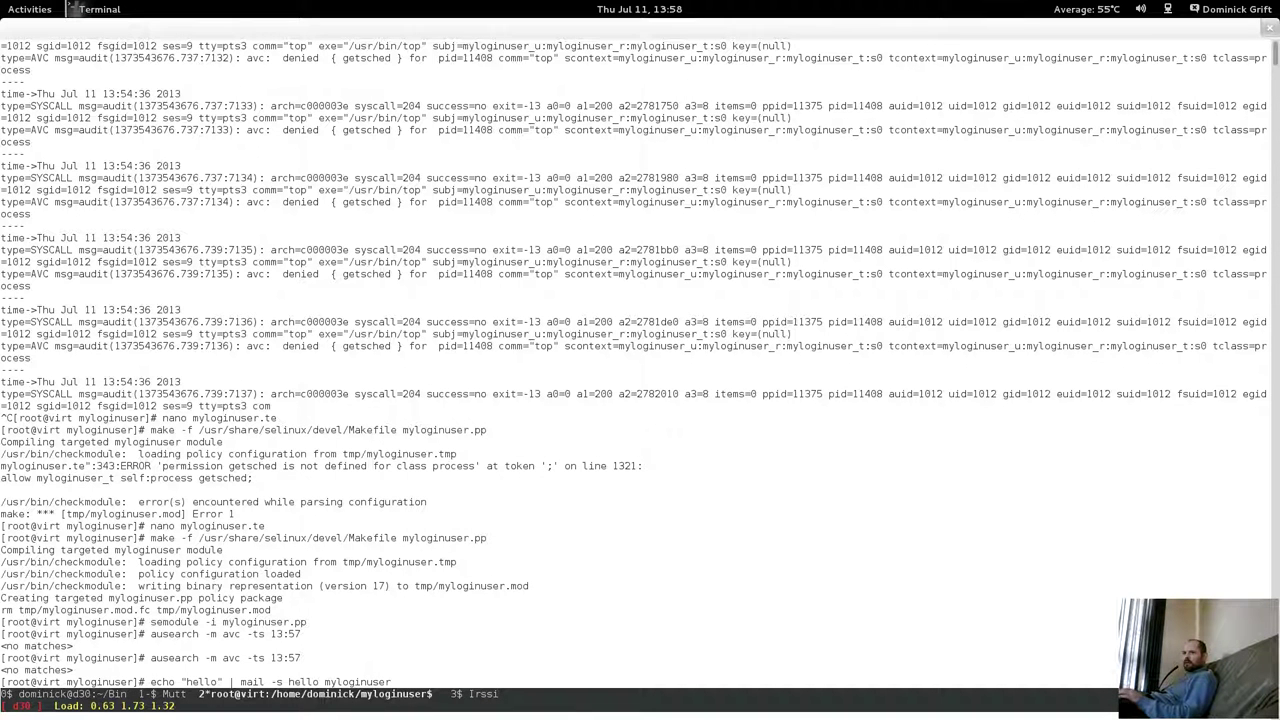
pyautogui.press('Return')
# In the Fedora18 guest, clear the screen and open myloginuser's mailbox with mail.
pyautogui.moveTo(3, 3)
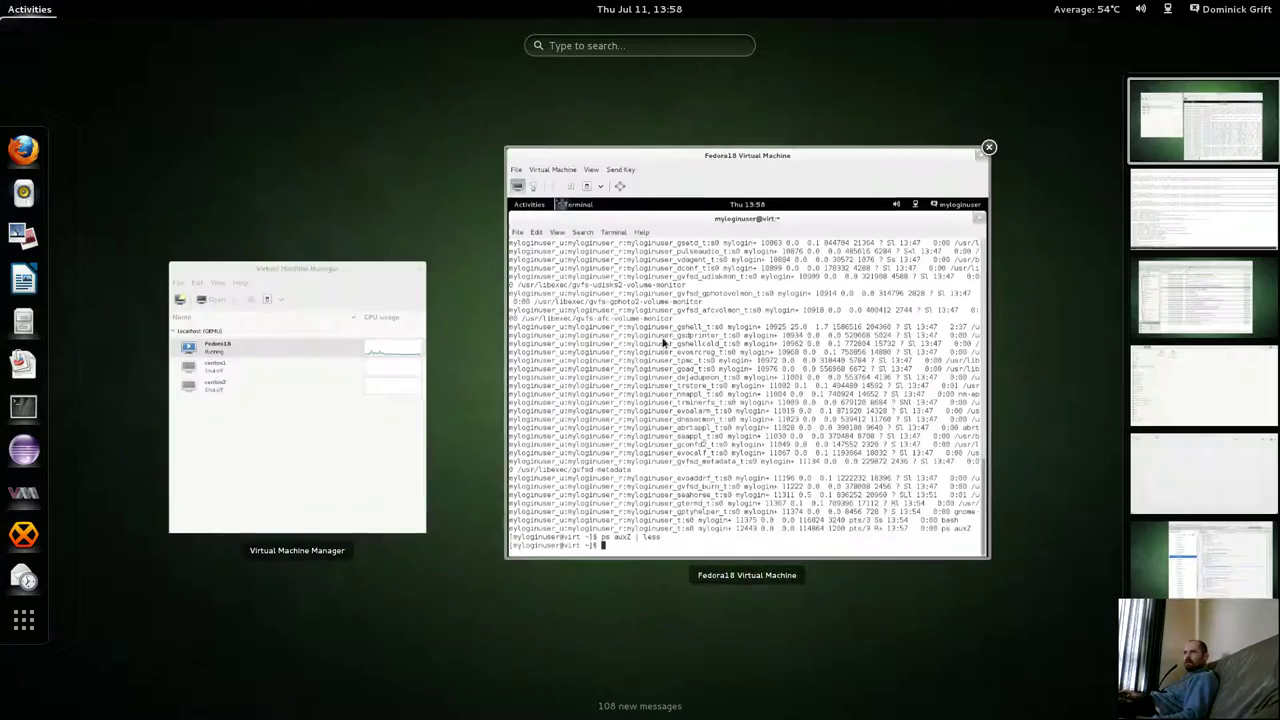
pyautogui.click(663, 342)
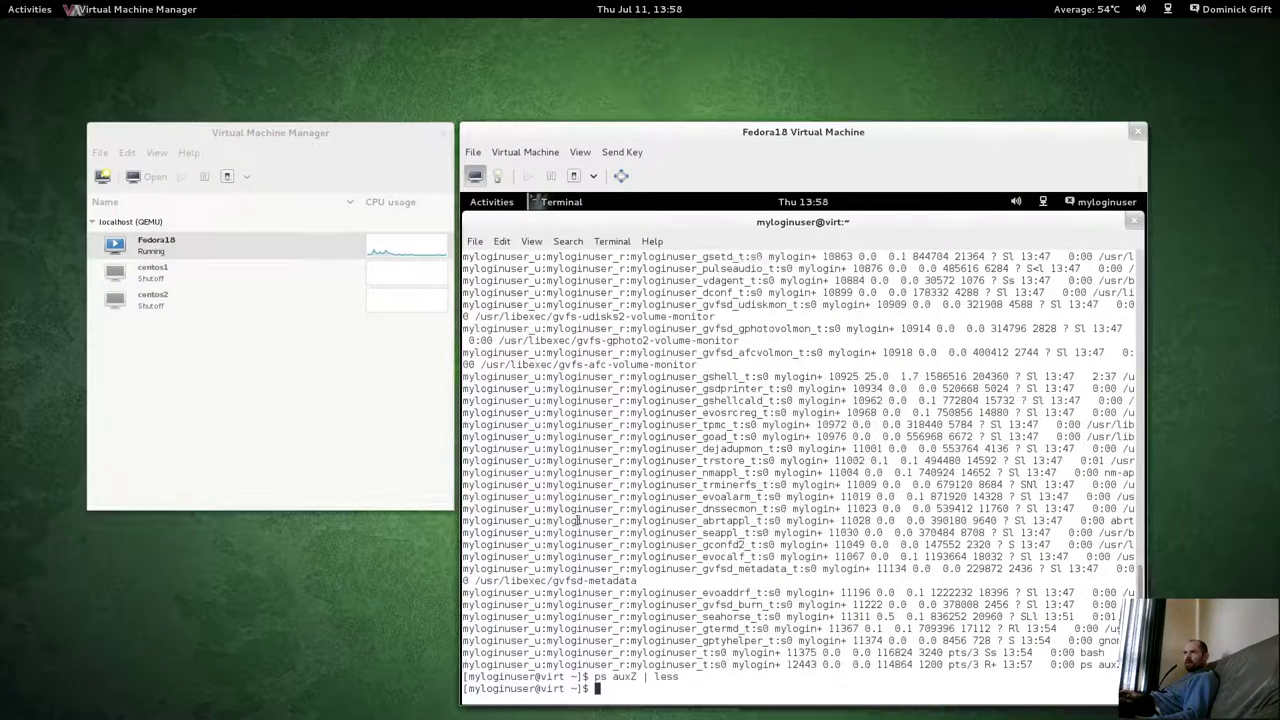
pyautogui.press('Return')
pyautogui.press('Return')
pyautogui.press('Return')
pyautogui.press('Return')
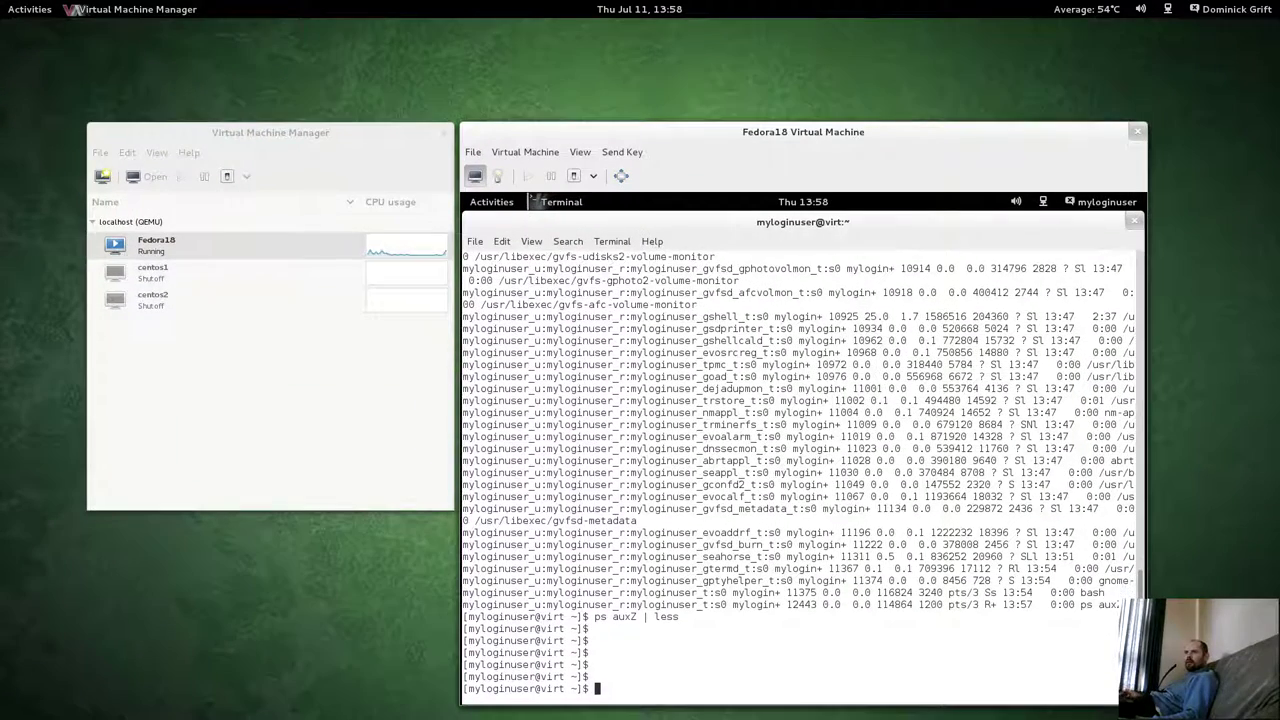
pyautogui.write('clear')
pyautogui.press('Return')
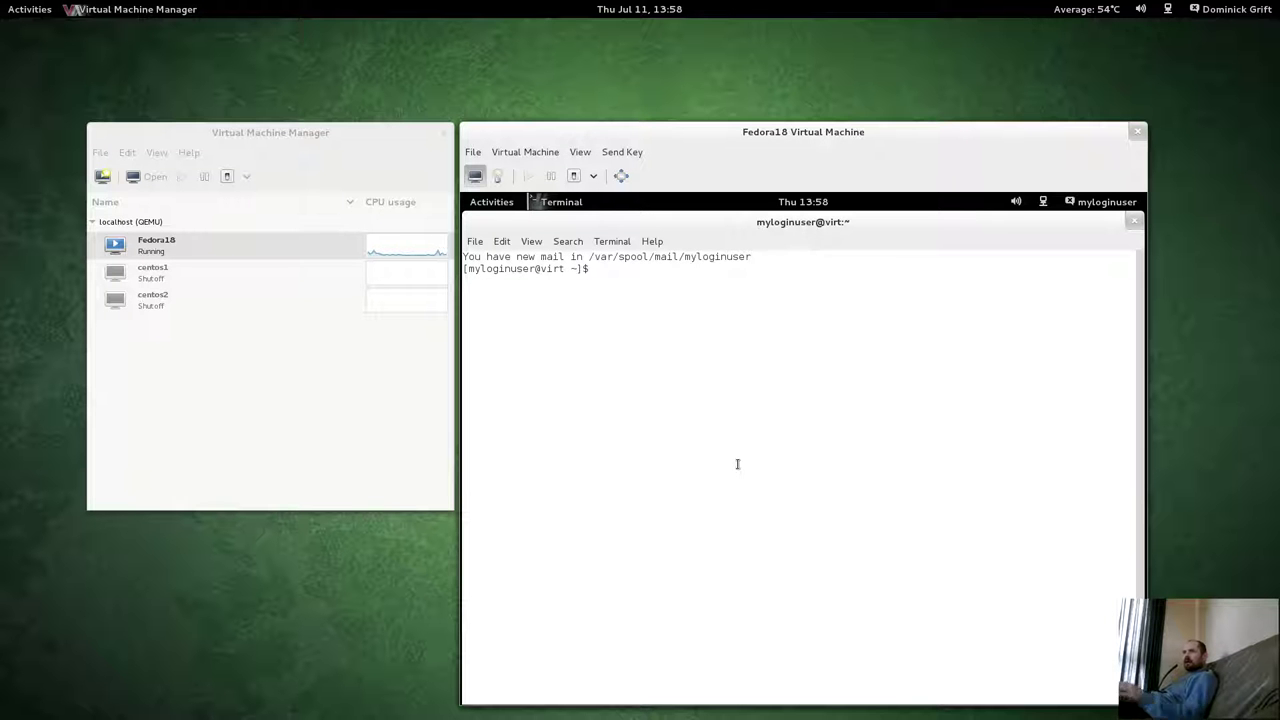
pyautogui.write('mail')
pyautogui.press('Return')
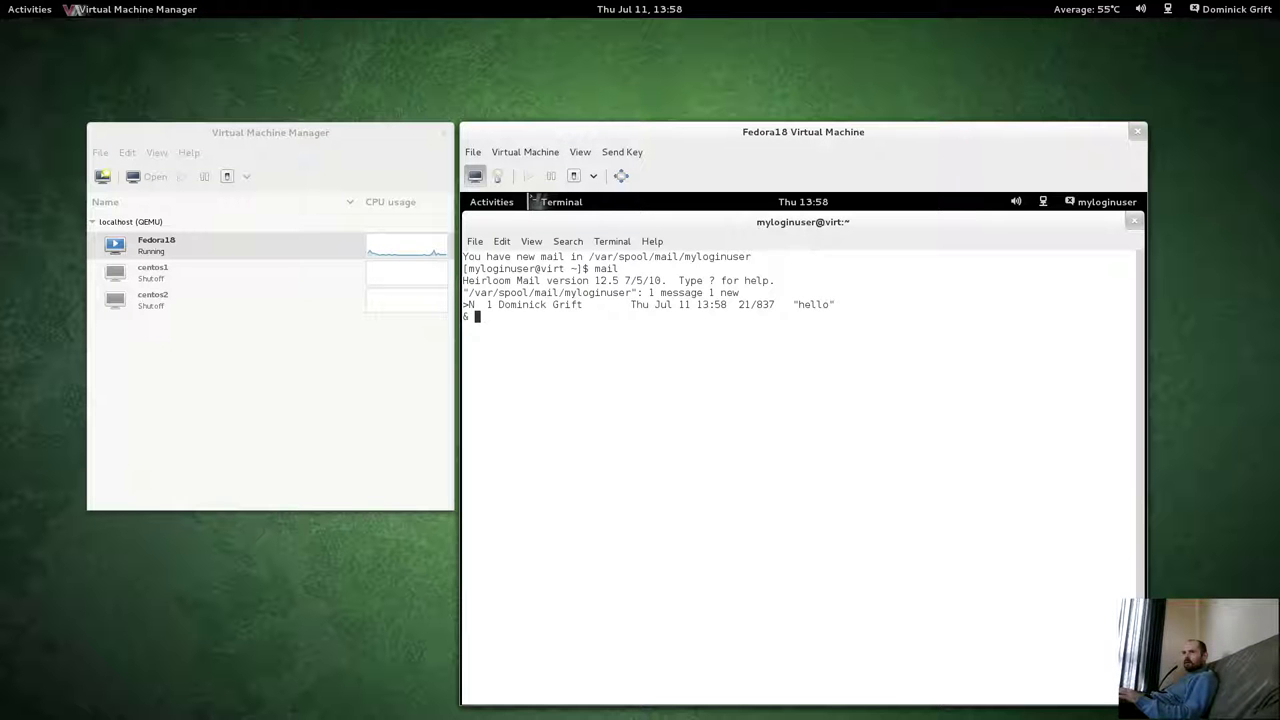
# Read message 1, delete it with d, and quit mailx.
pyautogui.write('1')
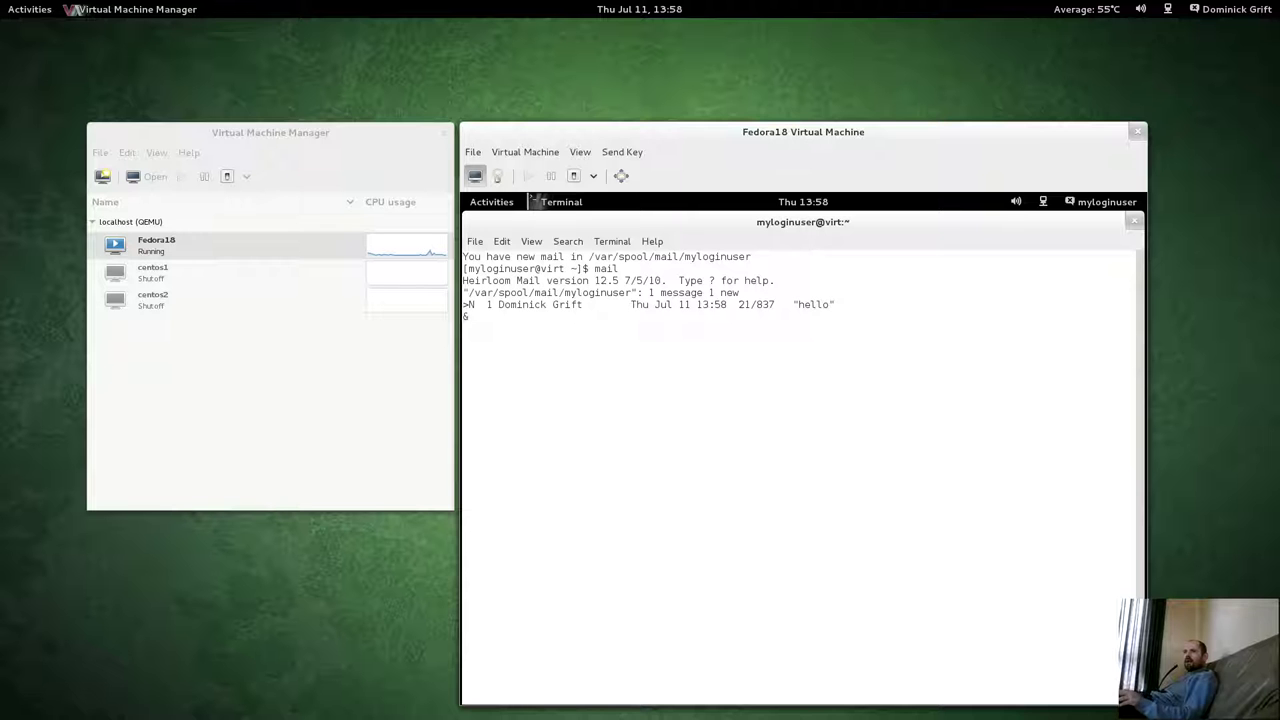
pyautogui.press('Return')
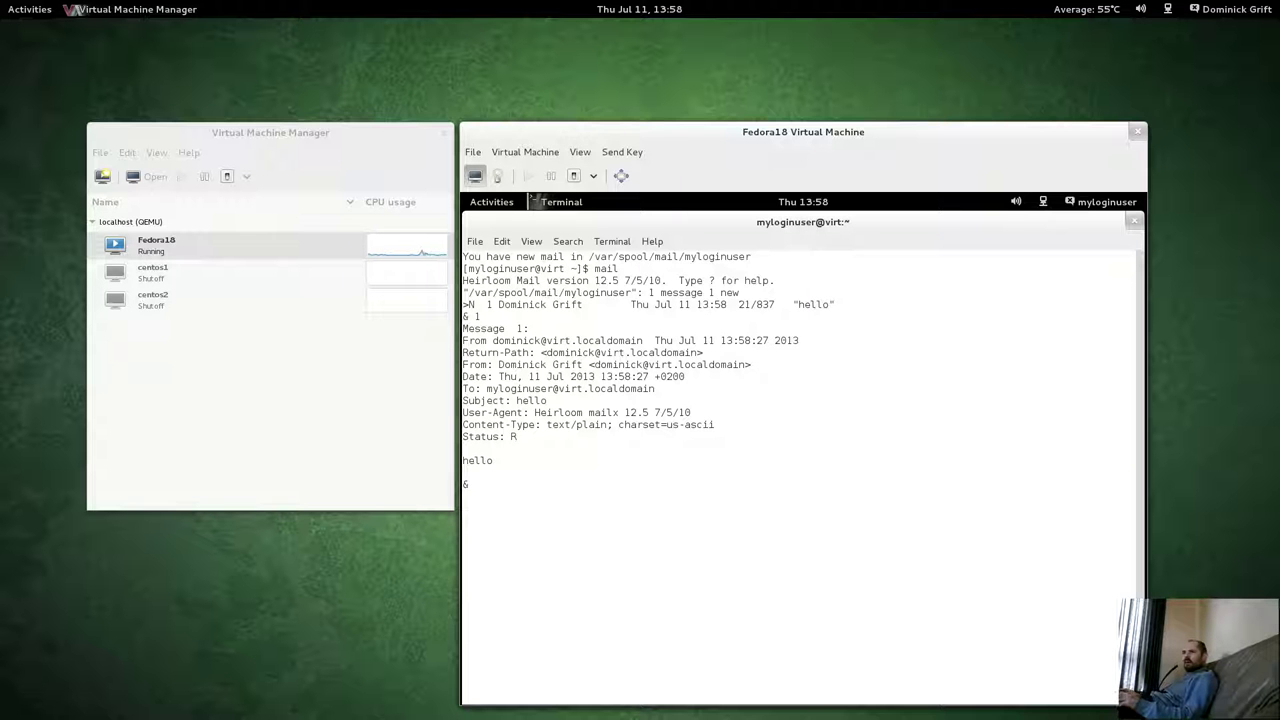
pyautogui.write('d')
pyautogui.press('Return')
pyautogui.write('q')
pyautogui.press('Return')
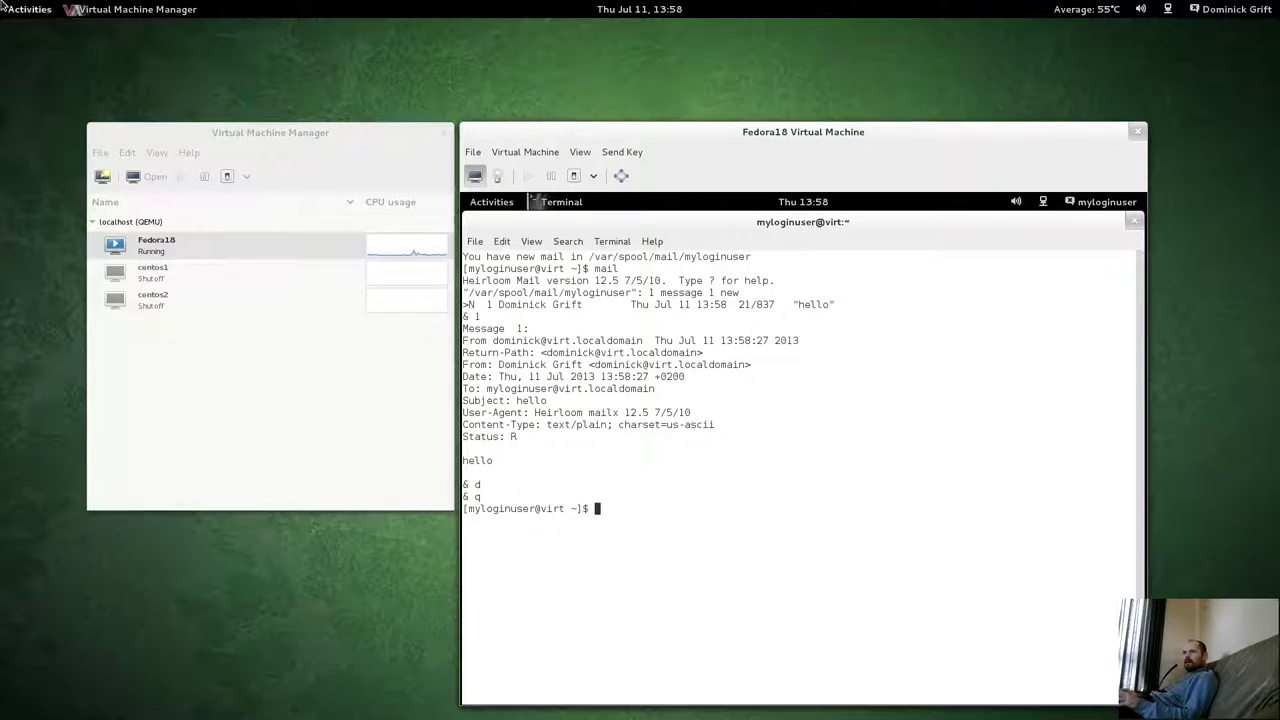
# Rerun ausearch -m avc -ts 13:57 in the root terminal, then return to the Fedora18 guest.
pyautogui.moveTo(2, 2)
pyautogui.click(1176, 203)
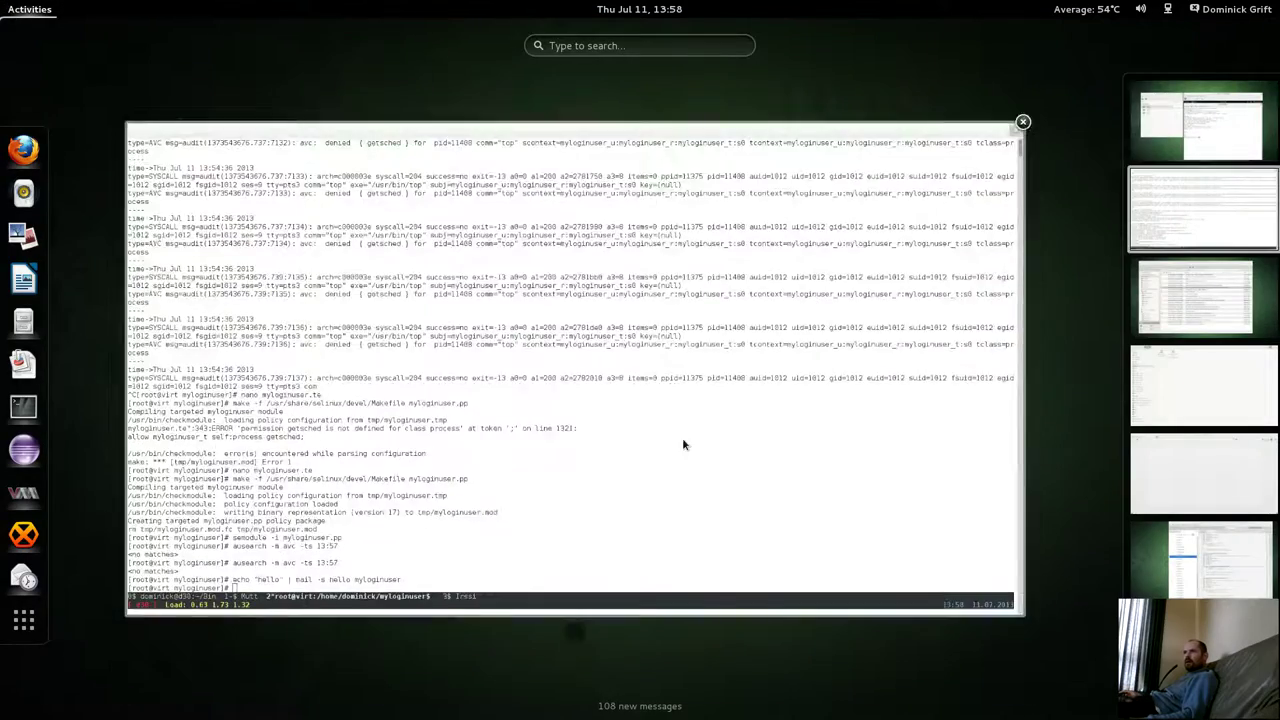
pyautogui.click(682, 437)
pyautogui.press('Up')
pyautogui.press('Up')
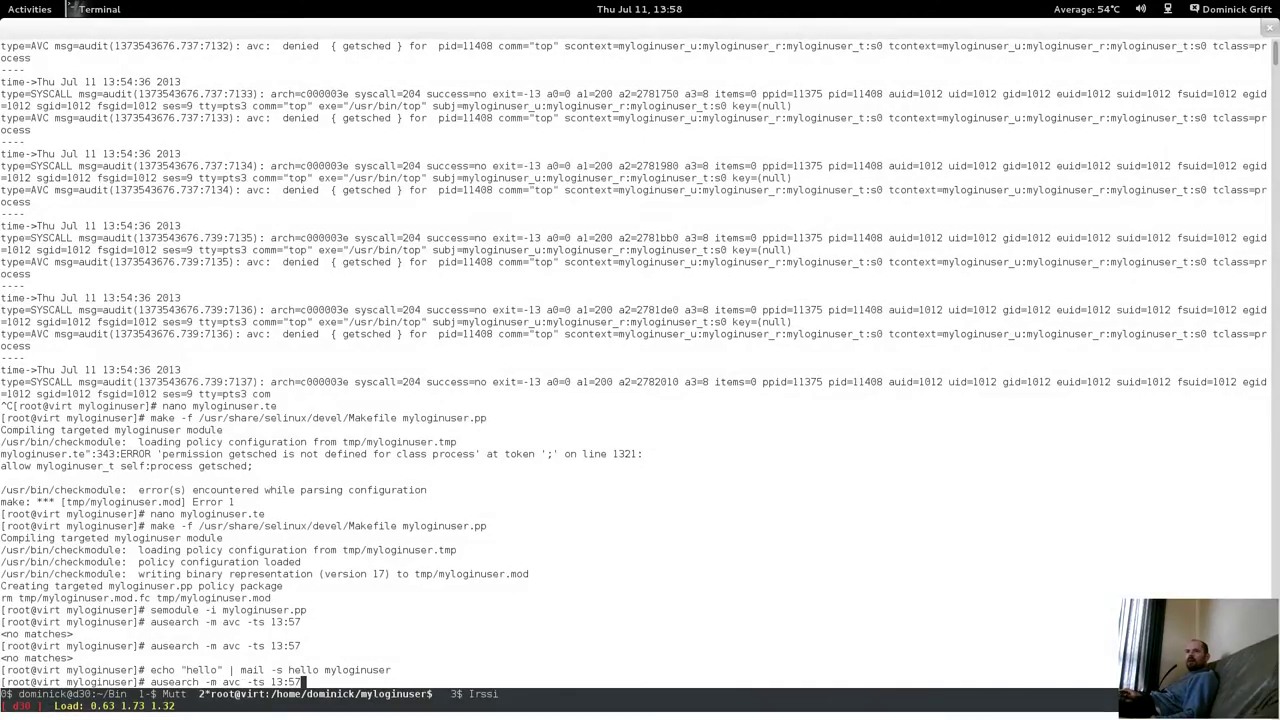
pyautogui.press('Return')
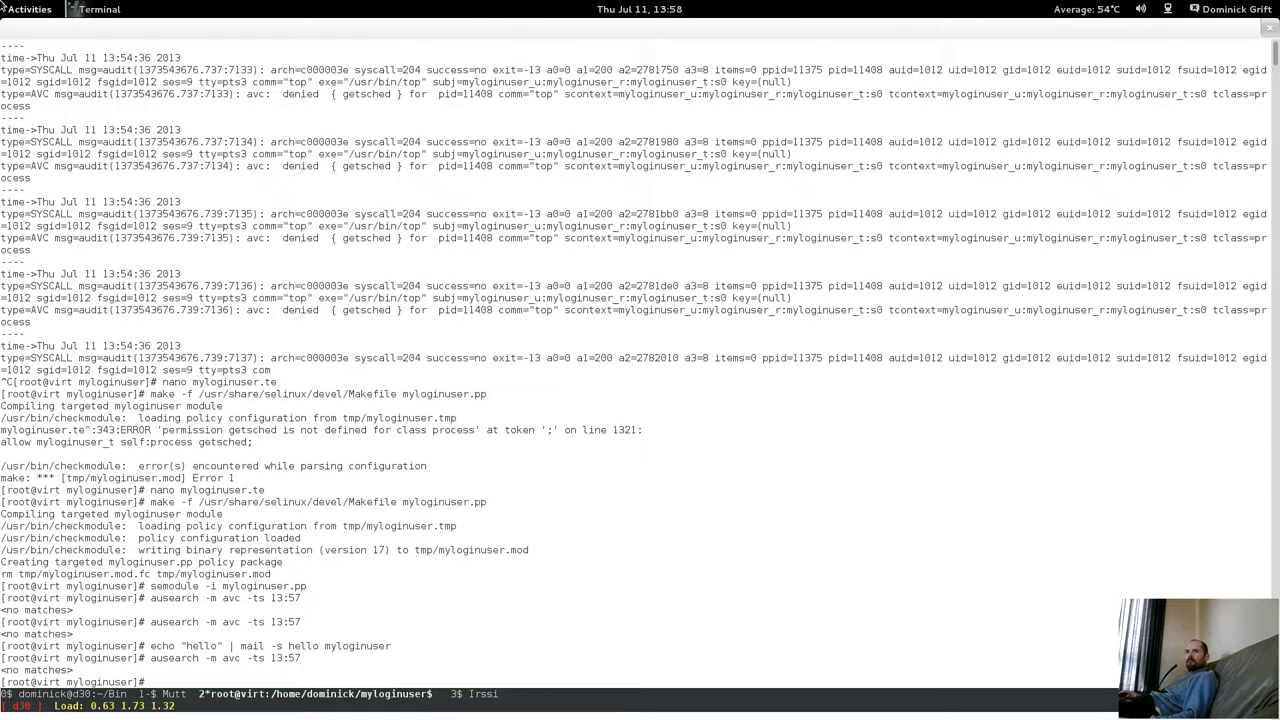
pyautogui.moveTo(2, 2)
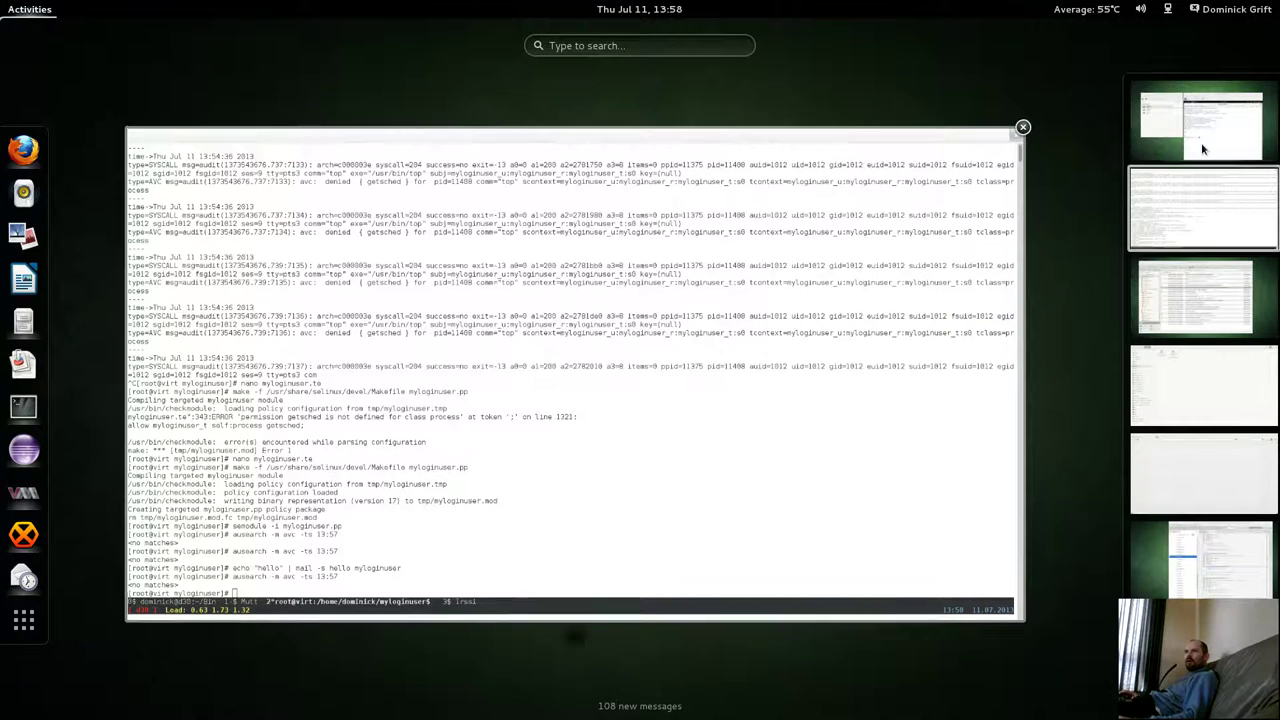
pyautogui.scroll(1, 746, 426)
pyautogui.click(746, 426)
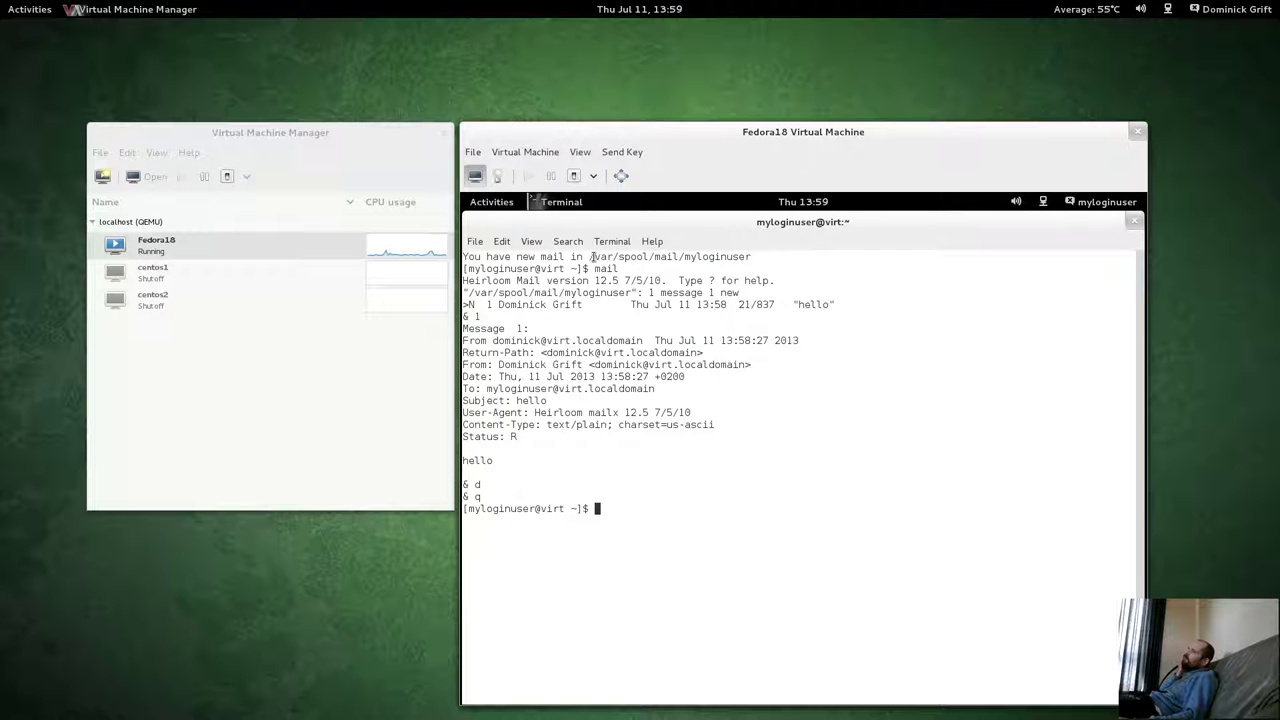
# Copy the mail spool path and run cat on it, getting Permission denied.
pyautogui.moveTo(591, 258); pyautogui.dragTo(751, 474)
pyautogui.rightClick(750, 472)
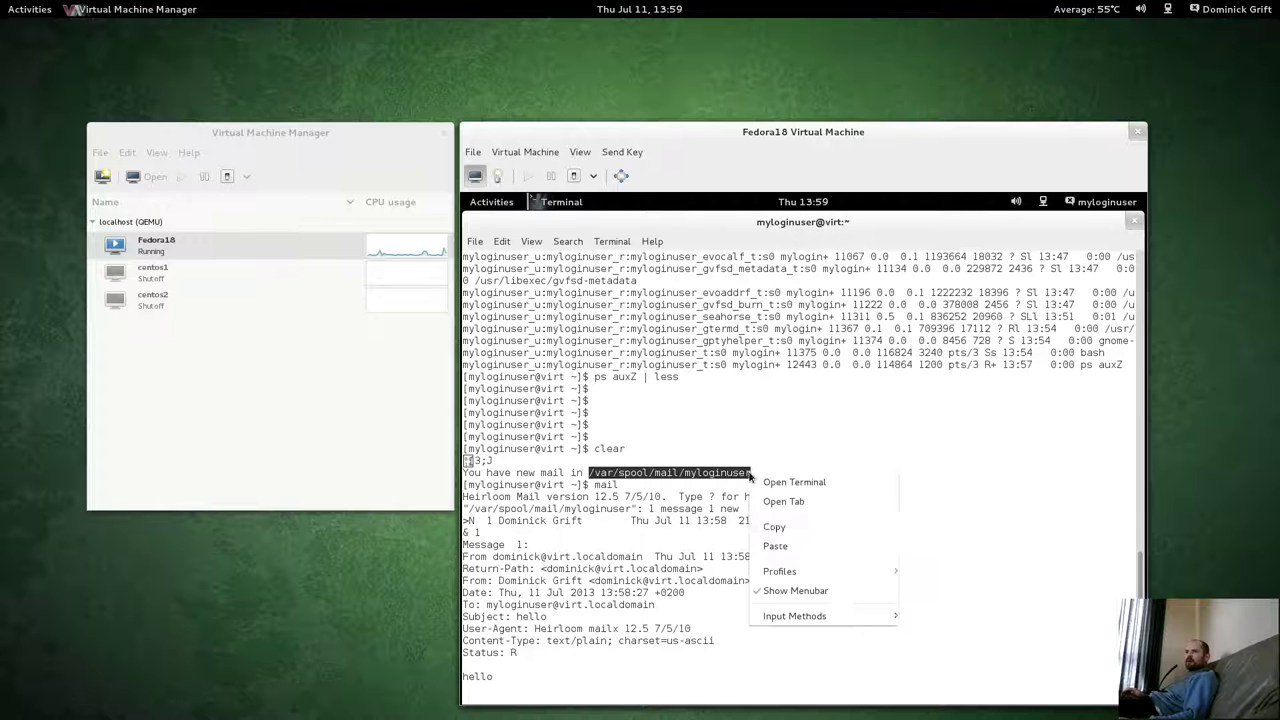
pyautogui.click(775, 531)
pyautogui.scroll(-6, 736, 515)
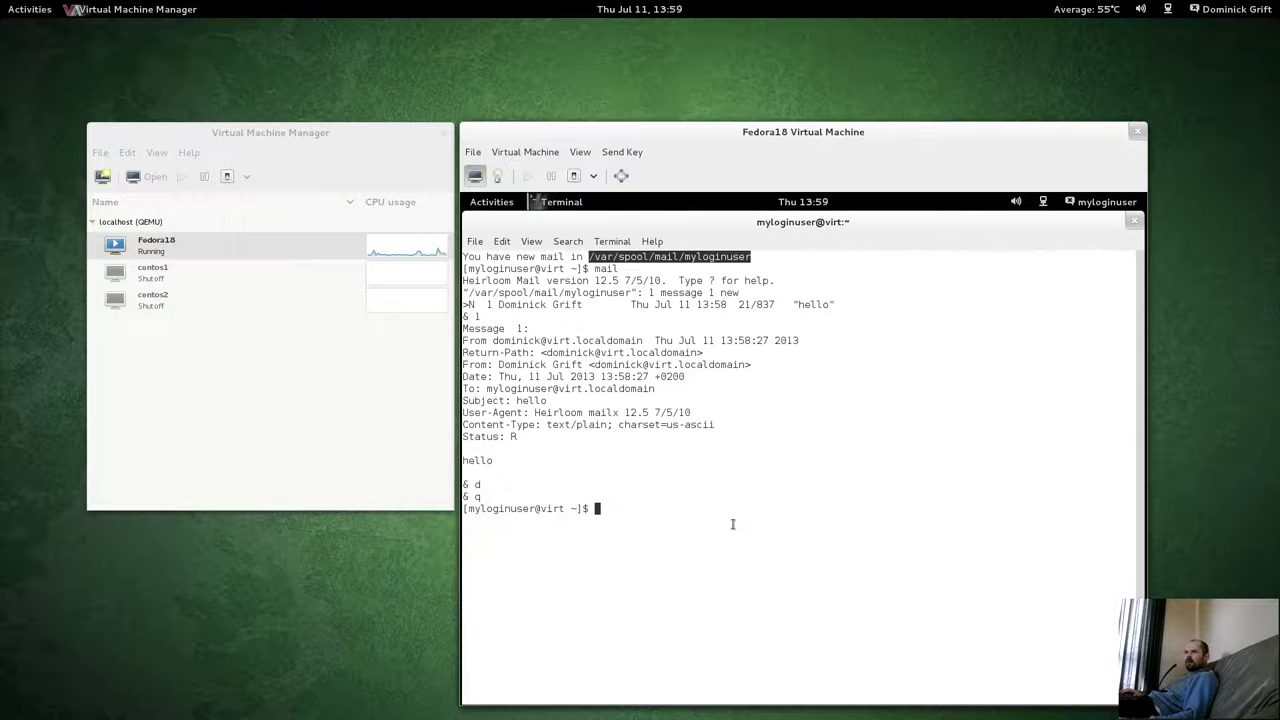
pyautogui.write('cat')
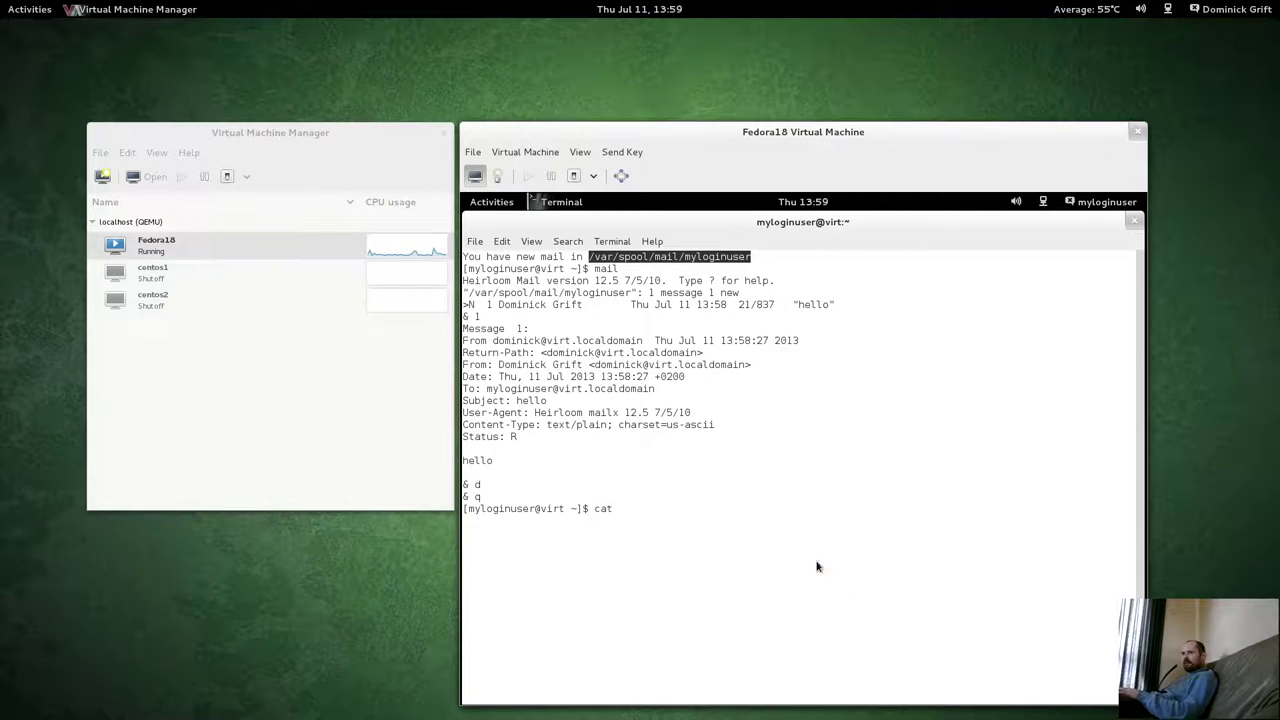
pyautogui.rightClick(819, 565)
pyautogui.click(845, 484)
pyautogui.press('Return')
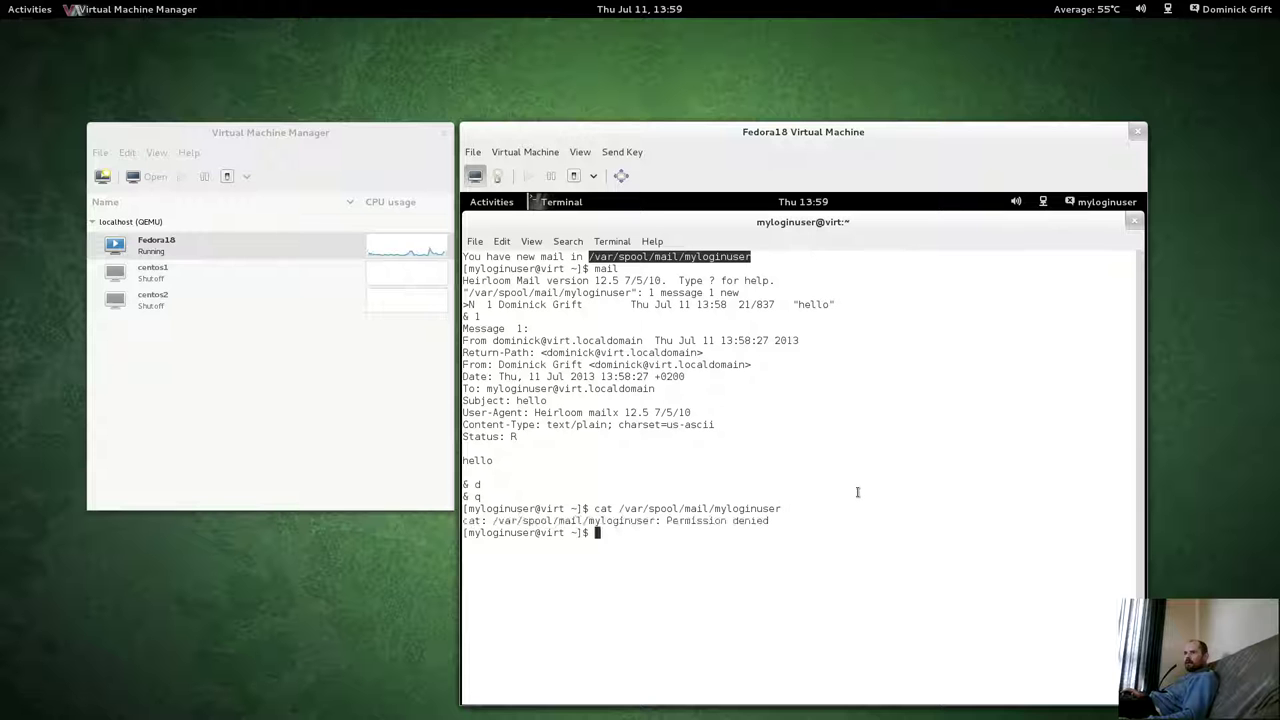
pyautogui.click(678, 548)
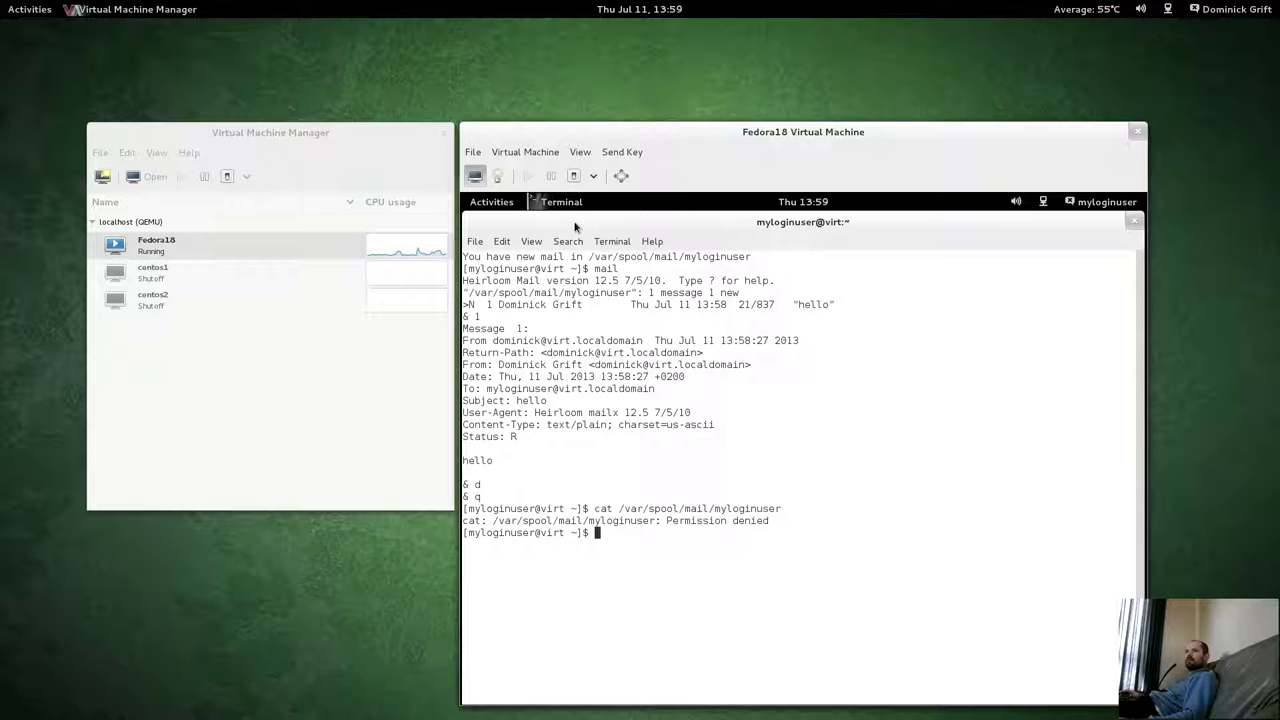
# Run ls -alZ in the home directory and inspect the .gnupg and .ssh entries.
pyautogui.write('ls ')
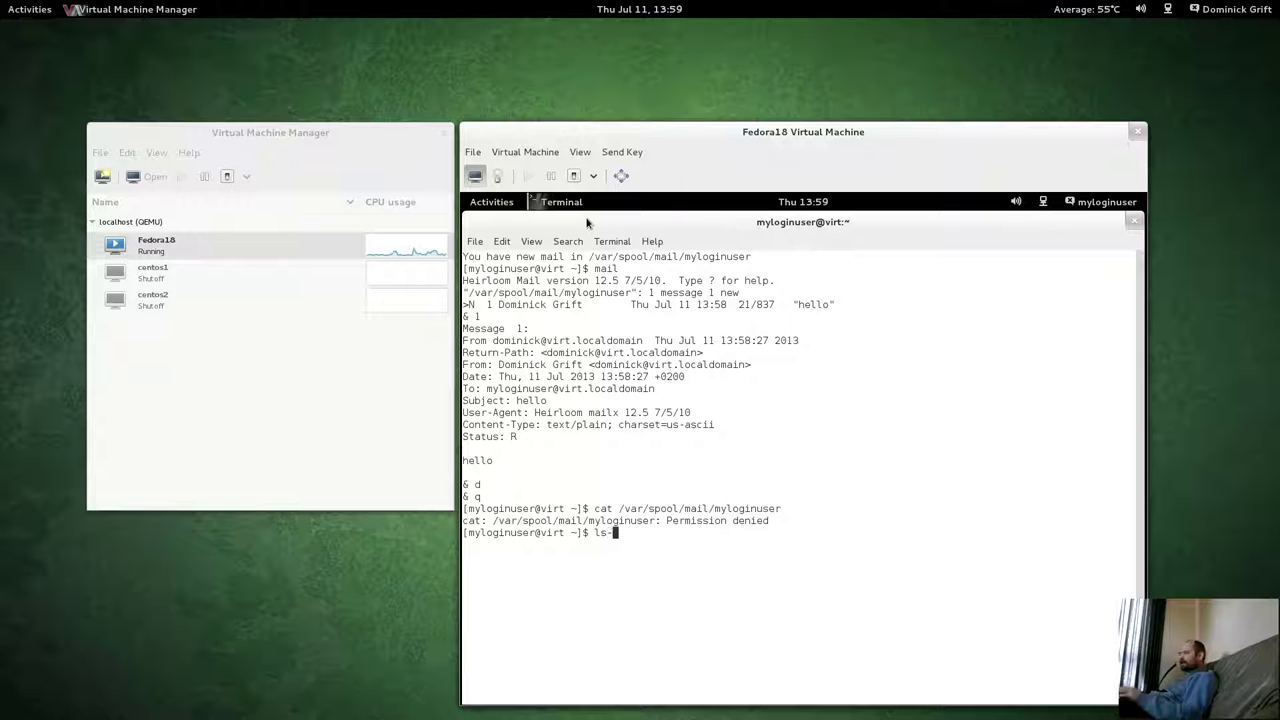
pyautogui.write('-alZ')
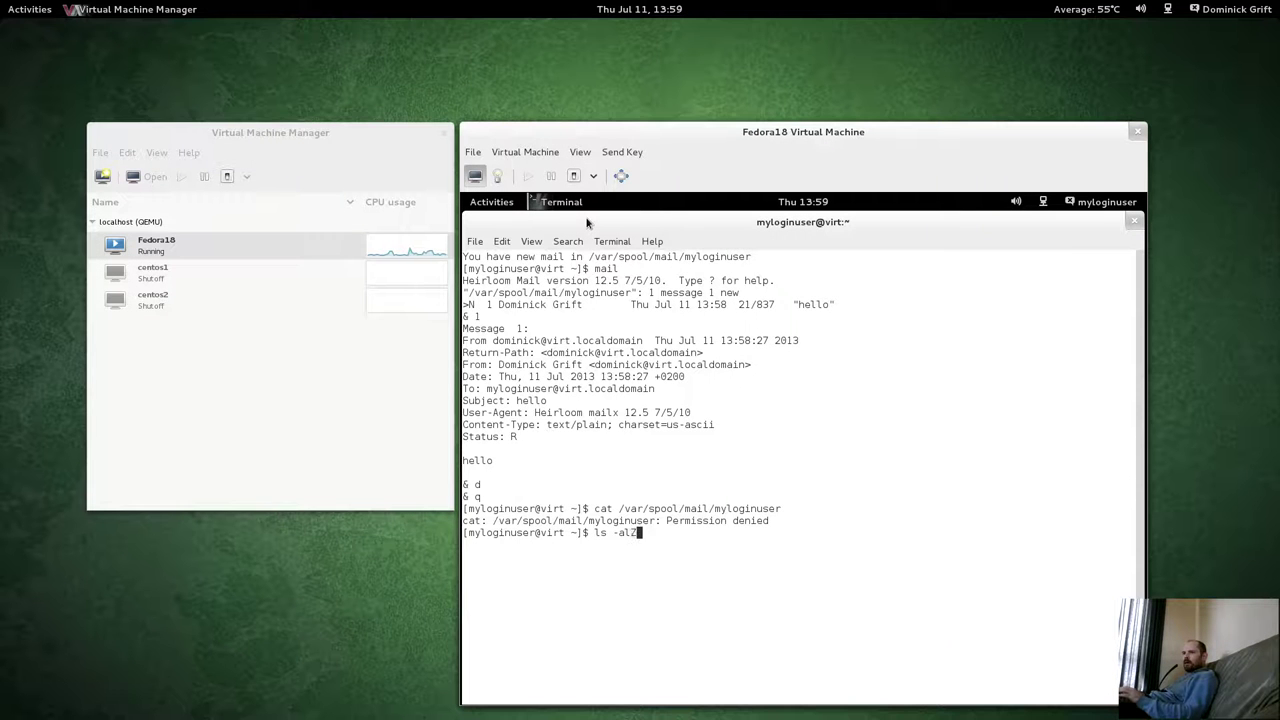
pyautogui.press('Return')
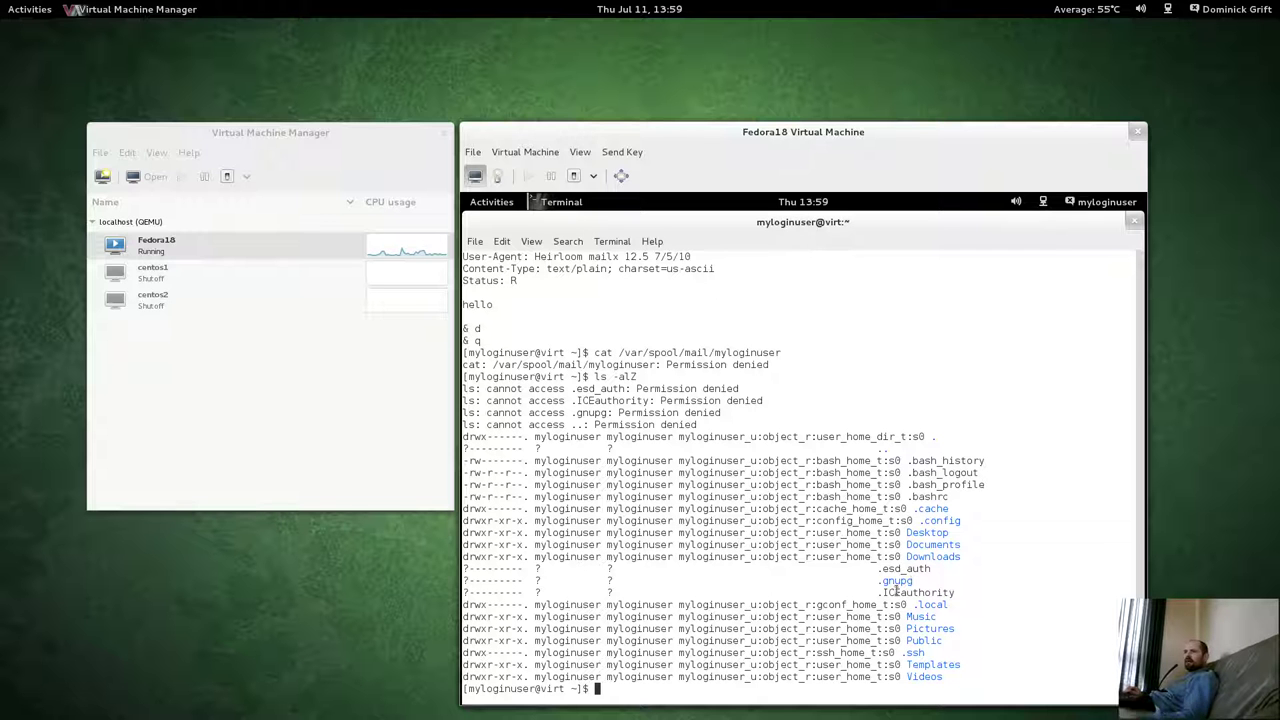
pyautogui.moveTo(878, 580); pyautogui.dragTo(910, 581)
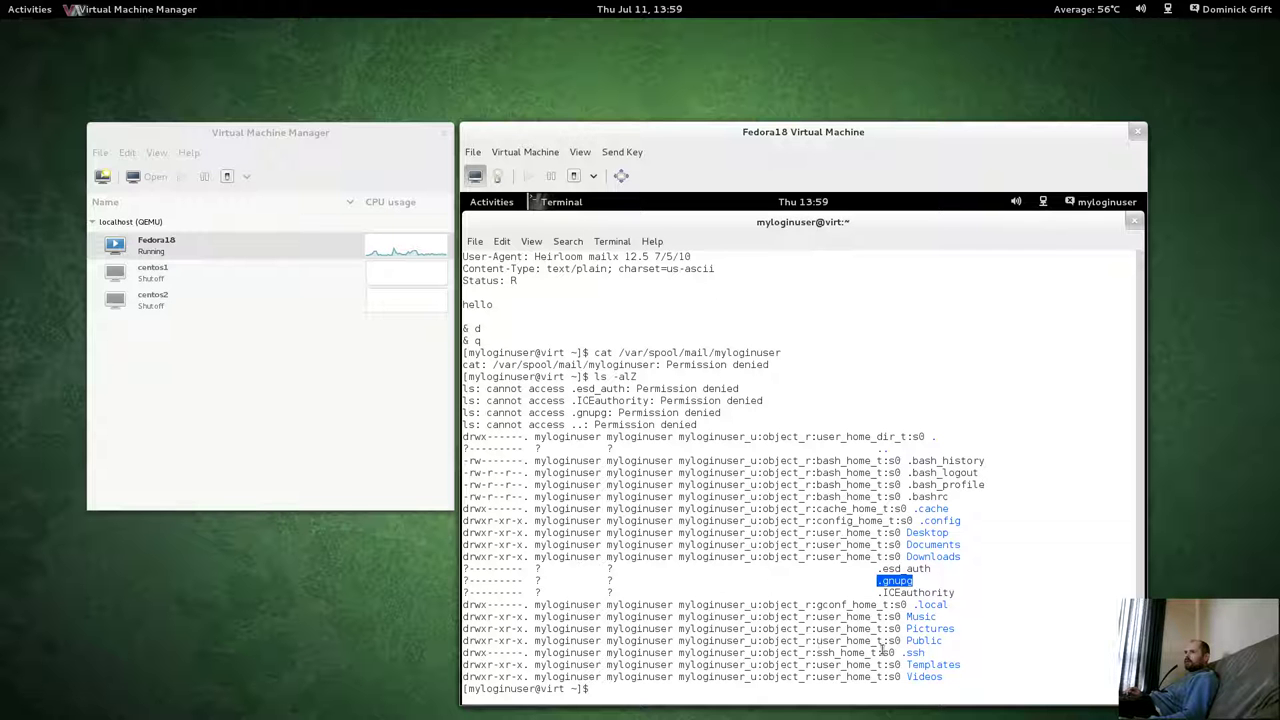
pyautogui.moveTo(912, 652); pyautogui.dragTo(464, 652)
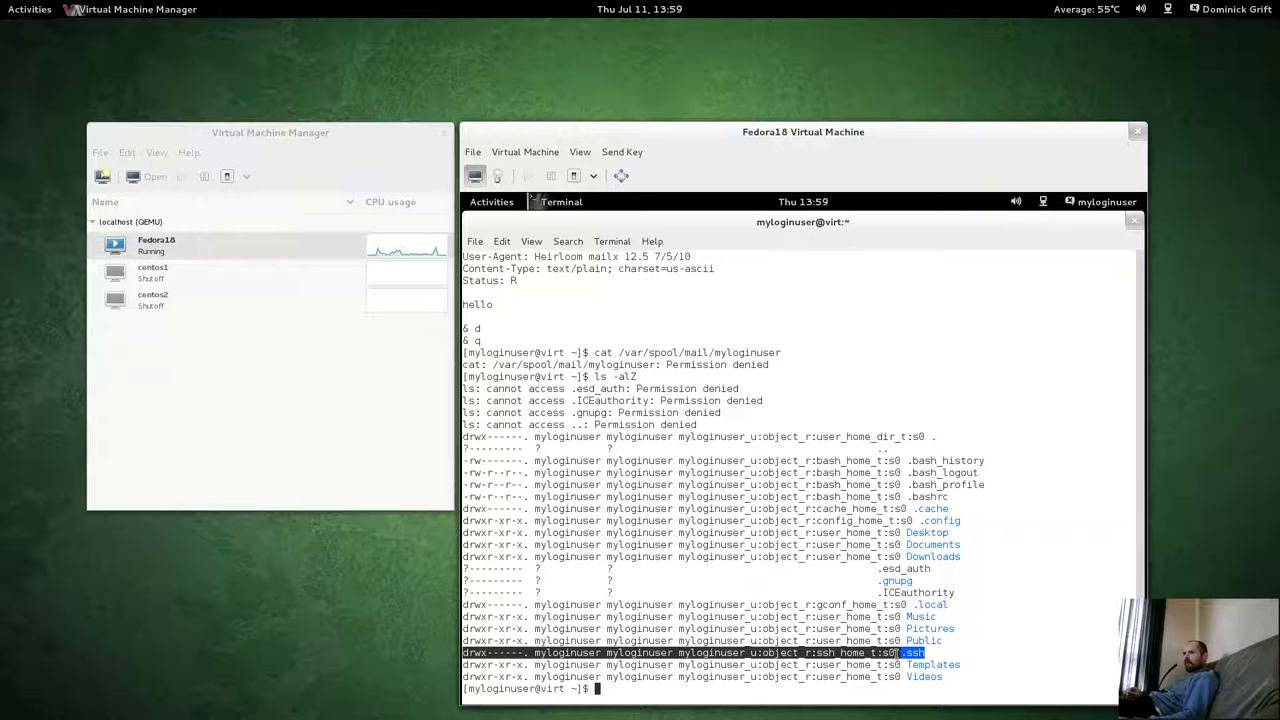
pyautogui.moveTo(915, 583); pyautogui.dragTo(464, 580)
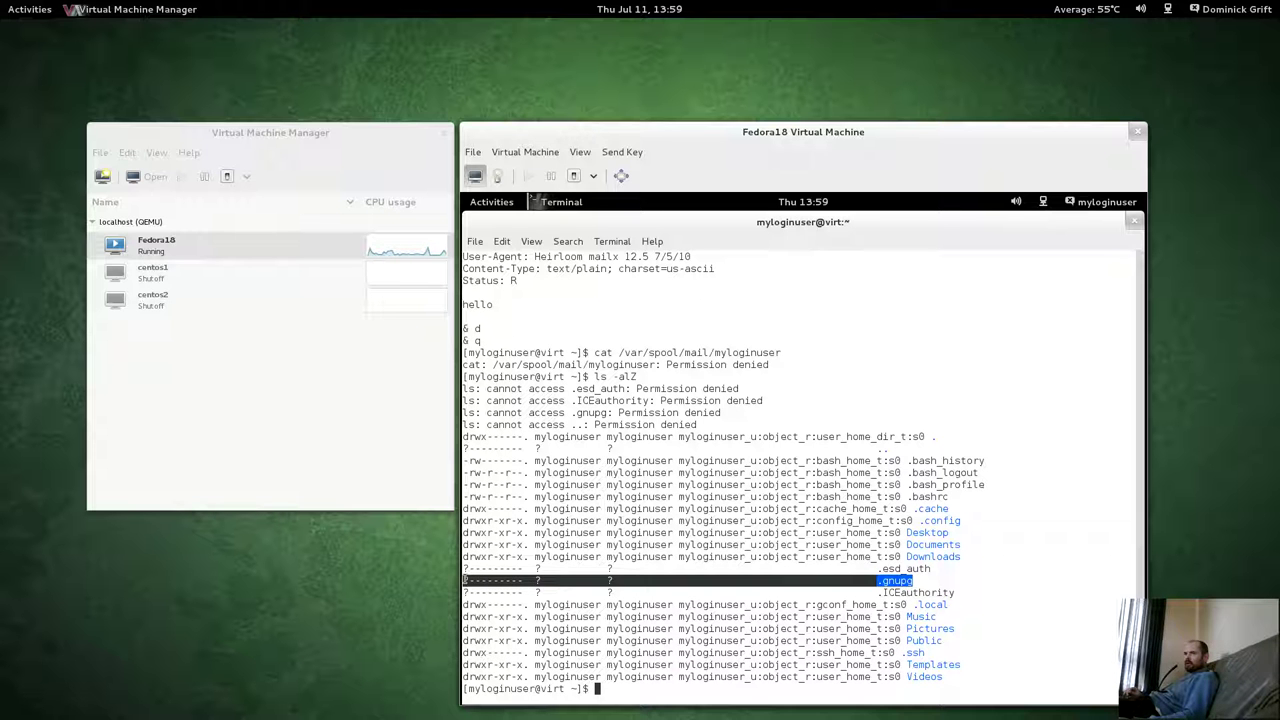
pyautogui.click(664, 598)
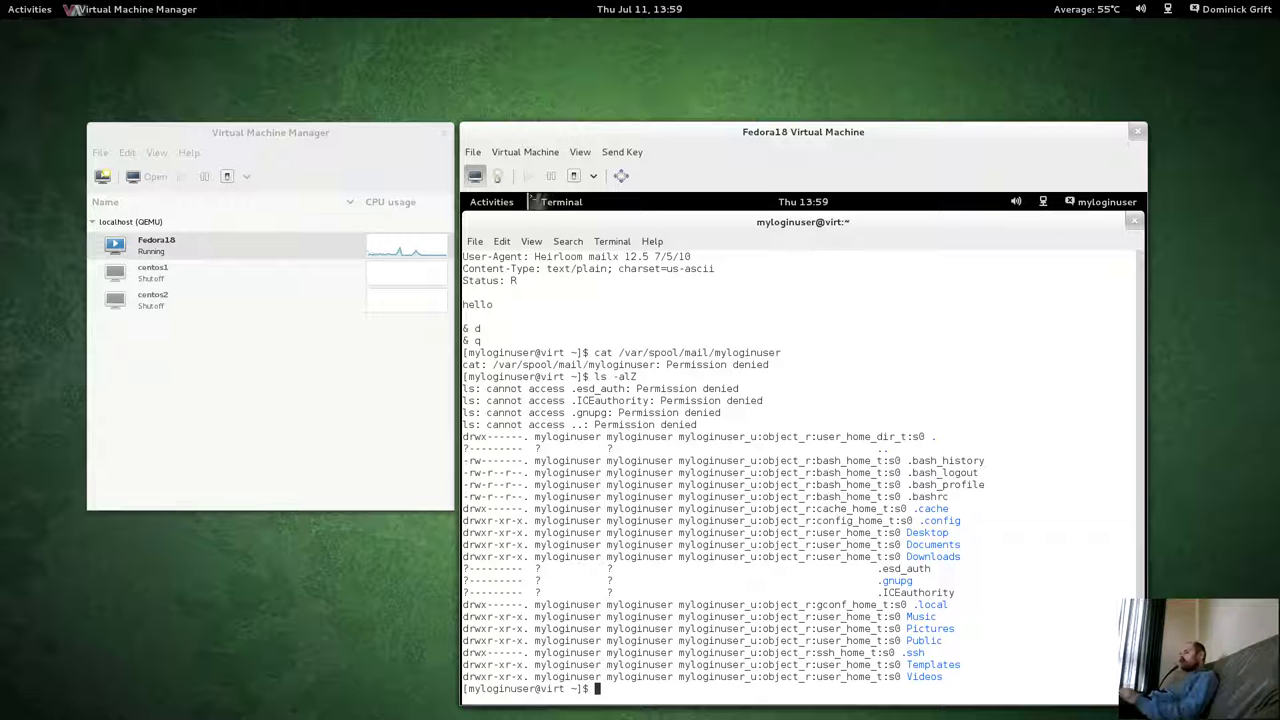
# Create a file named test containing 'test' using cat > test <<EOF.
pyautogui.write('cat test')
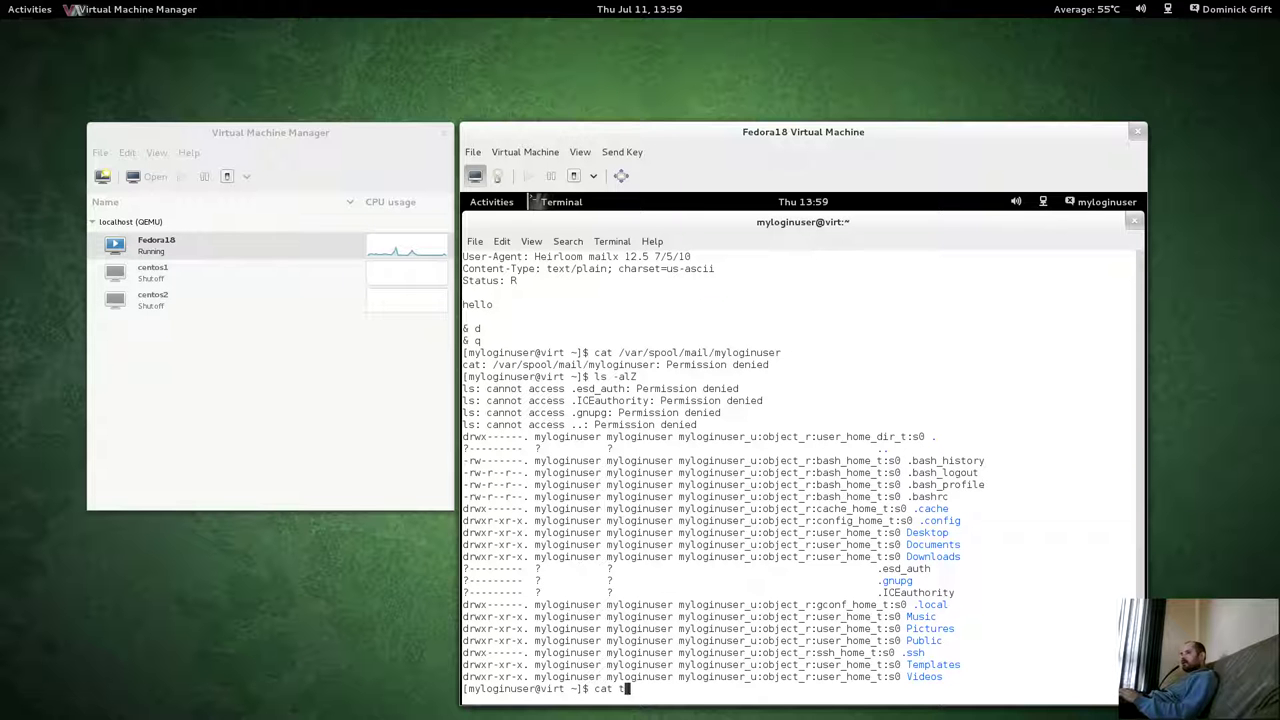
pyautogui.press('BackSpace')
pyautogui.press('BackSpace')
pyautogui.press('BackSpace')
pyautogui.press('BackSpace')
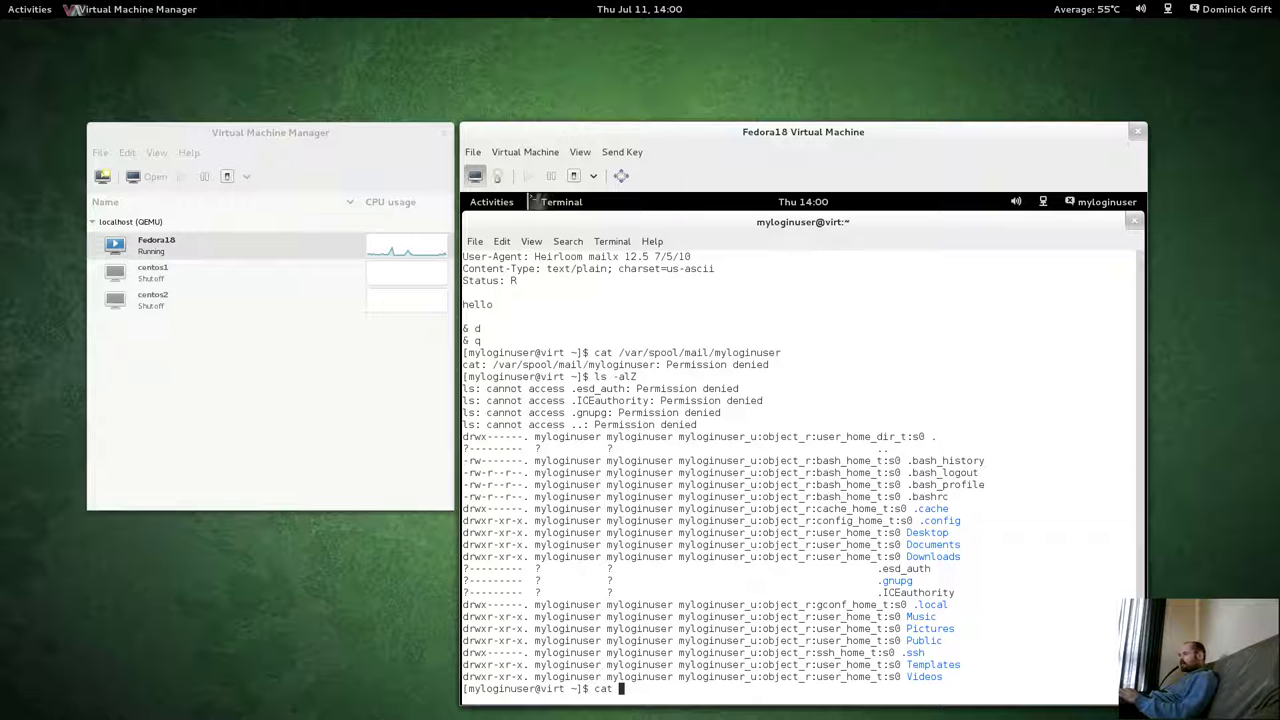
pyautogui.write('>')
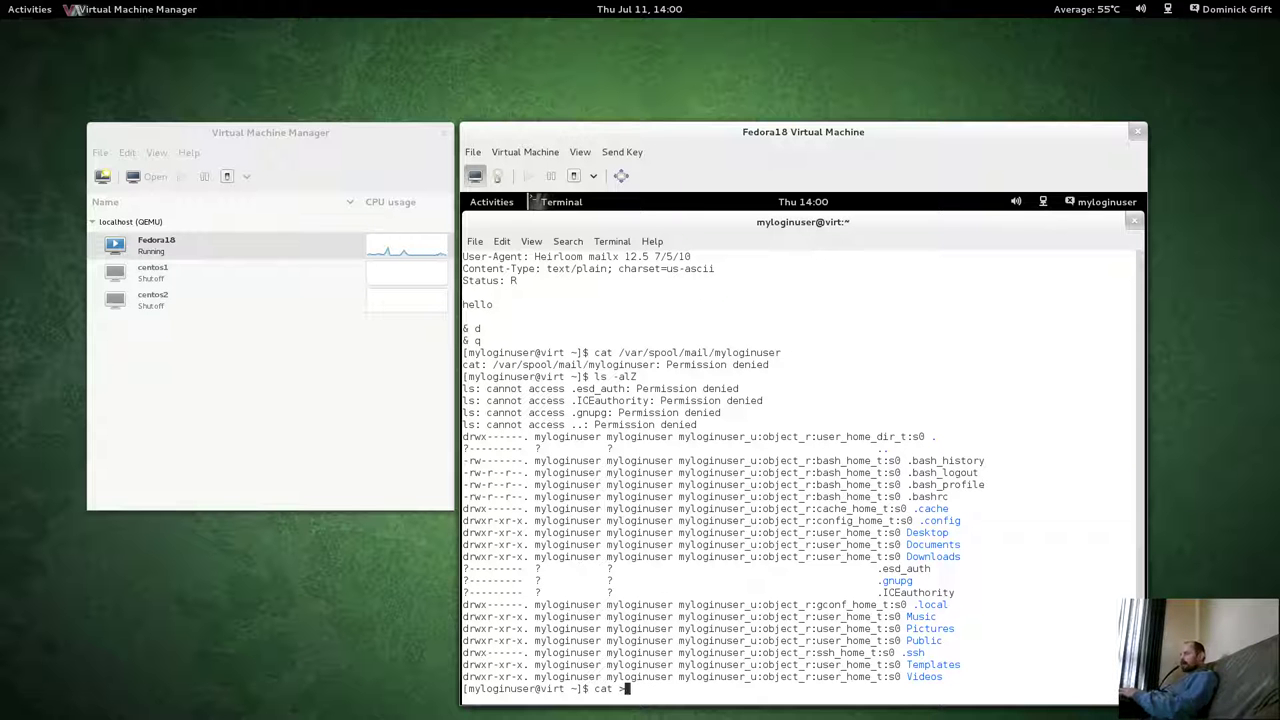
pyautogui.write(' test <')
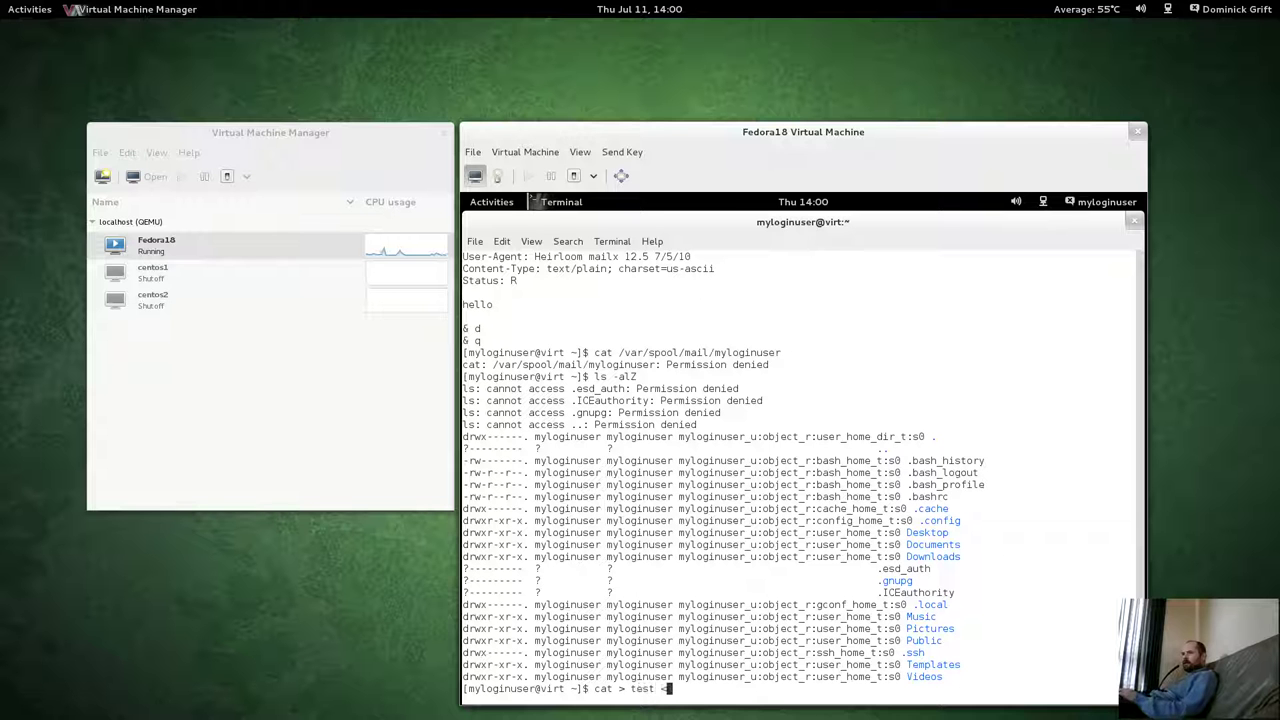
pyautogui.write('<EOF')
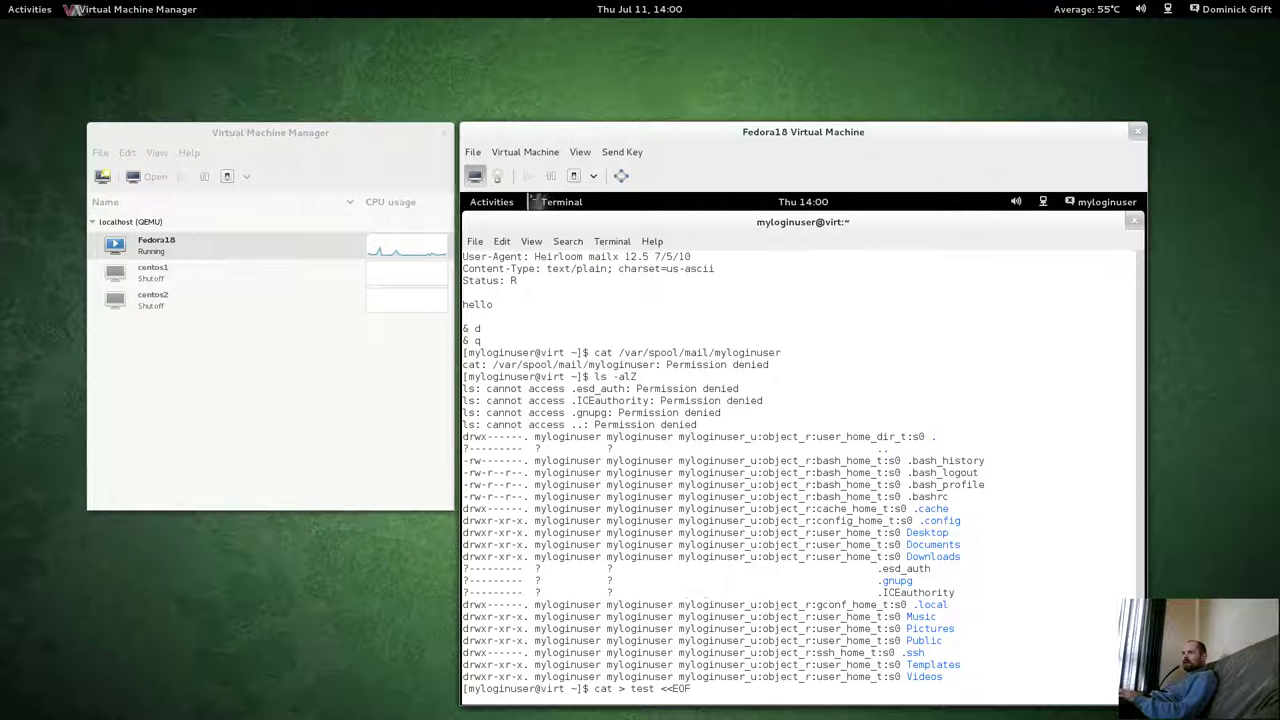
pyautogui.press('Return')
pyautogui.write('test')
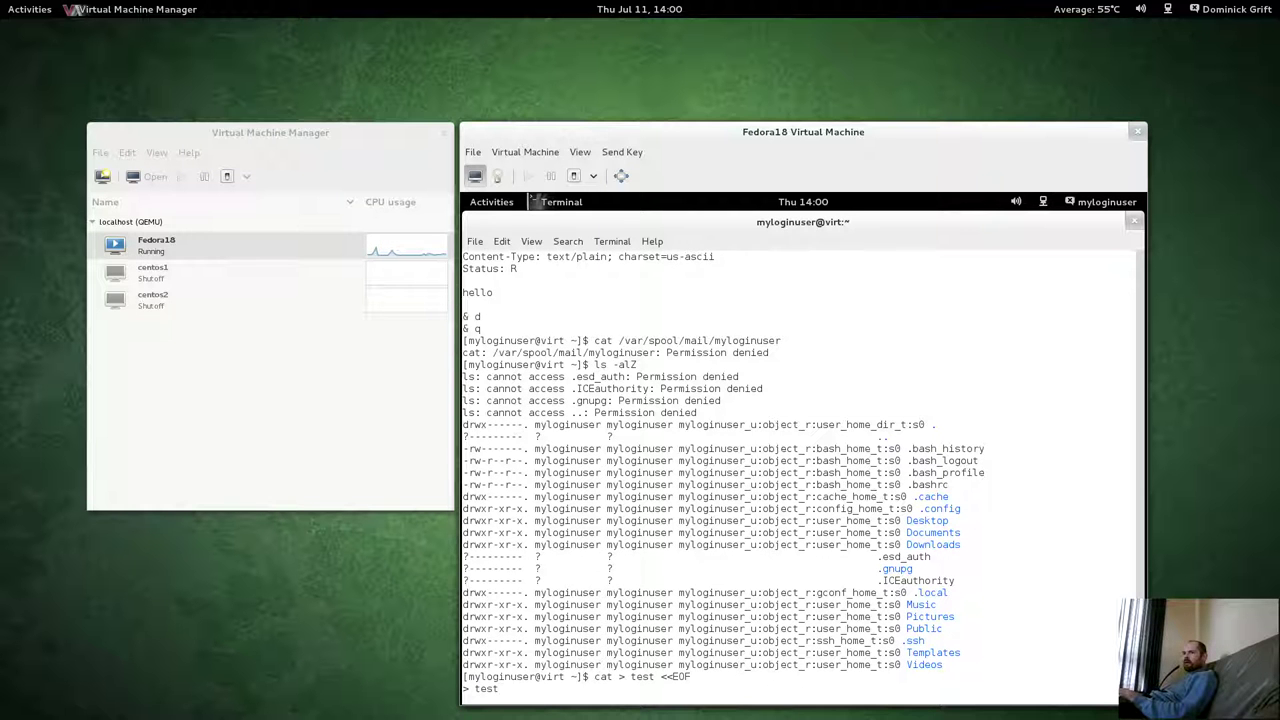
pyautogui.press('Return')
pyautogui.write('EOF')
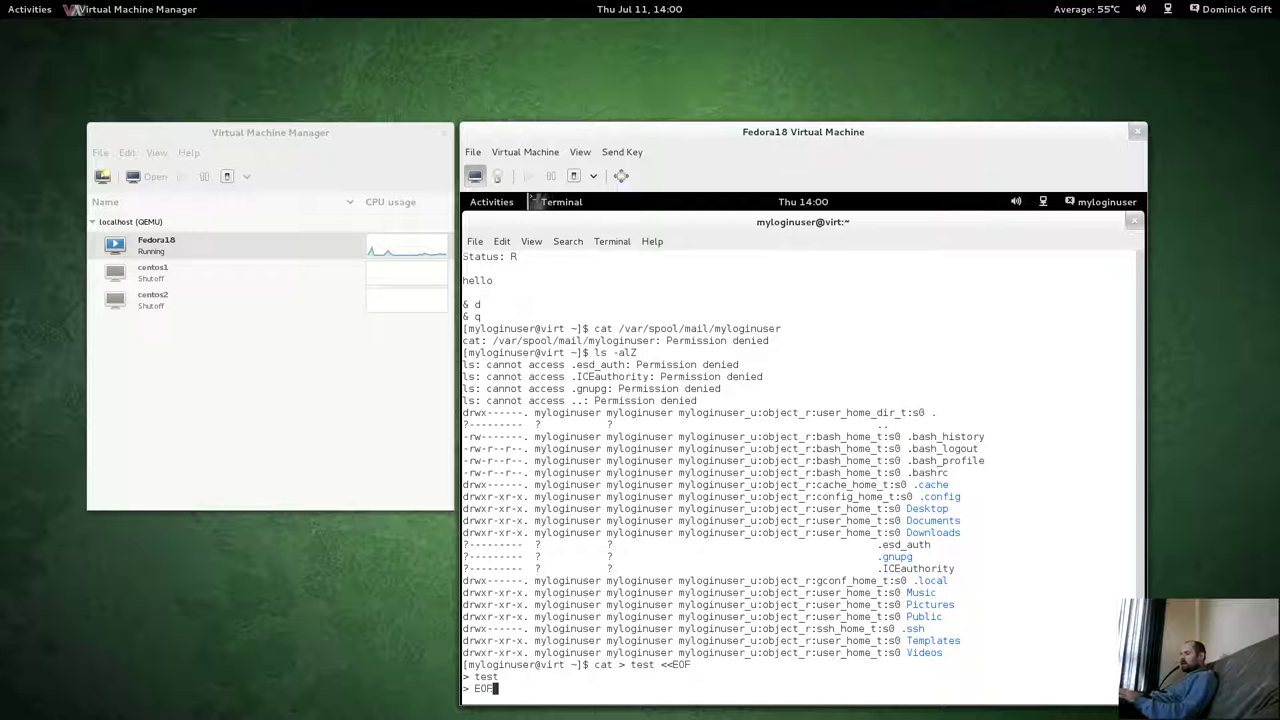
pyautogui.press('Return')
# List home to confirm the test file, then run ls -alZ /tmp, which is denied.
pyautogui.write('ls')
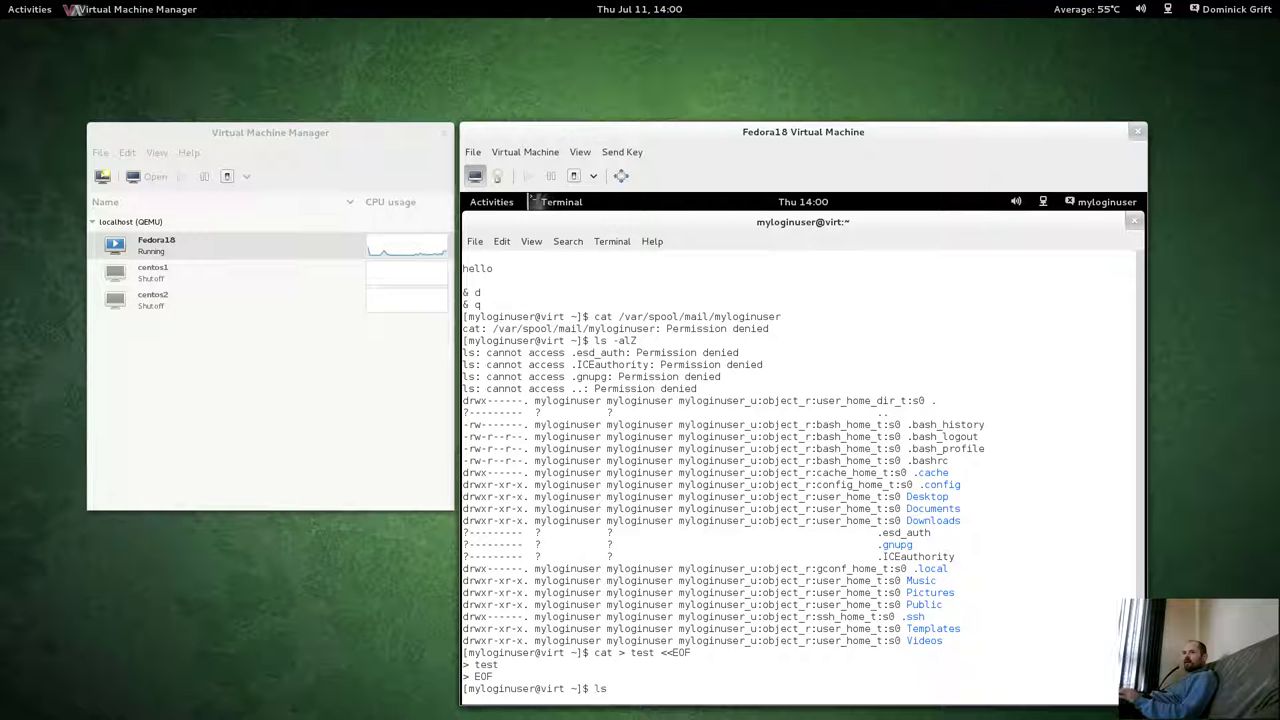
pyautogui.press('Return')
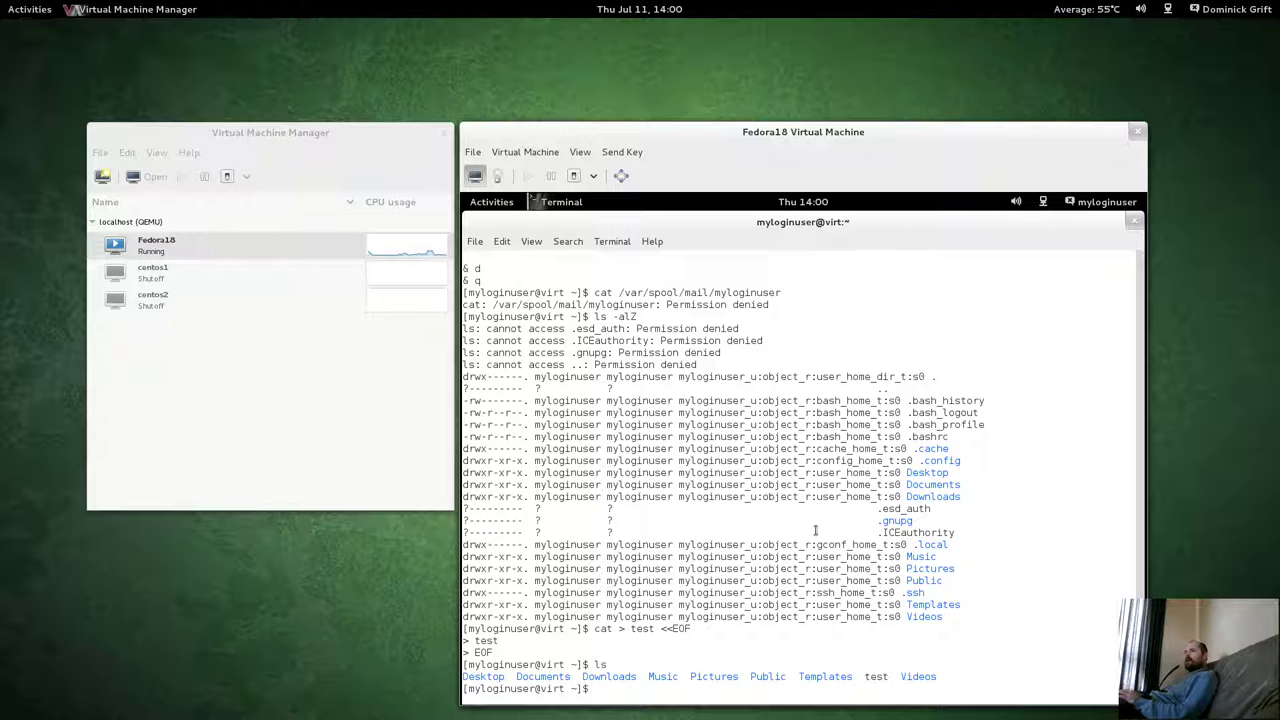
pyautogui.moveTo(868, 676); pyautogui.dragTo(881, 677)
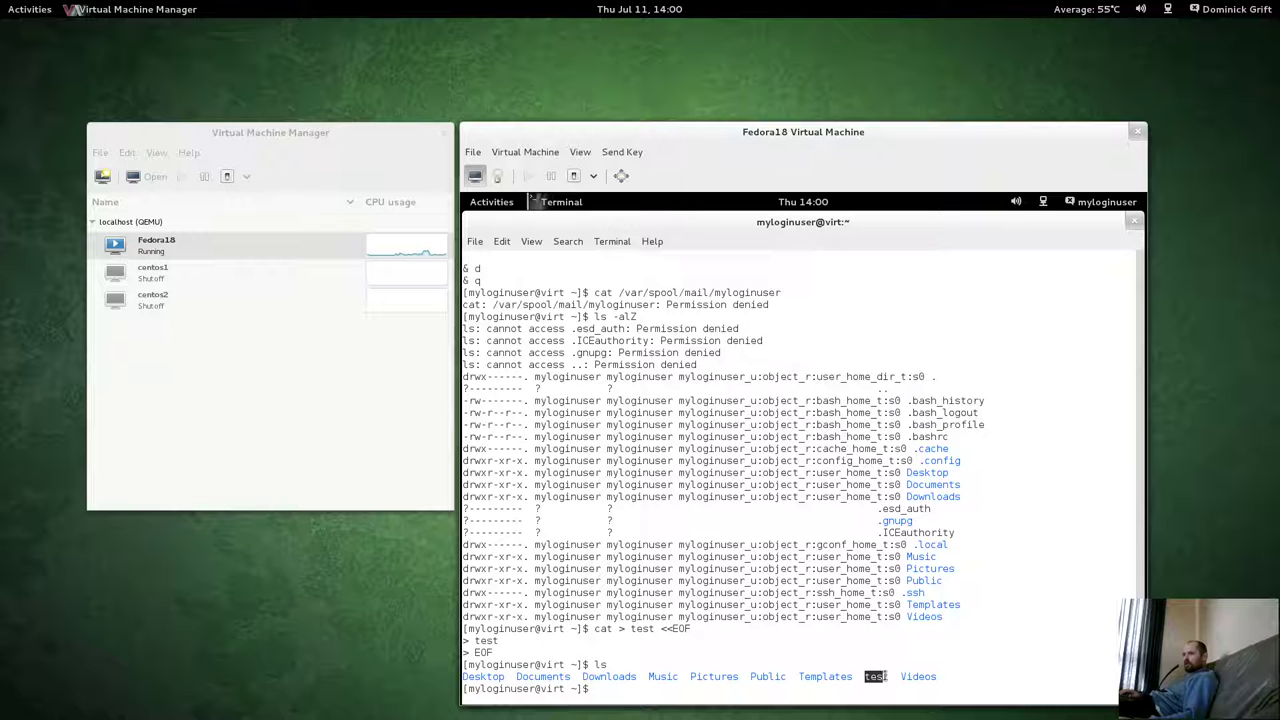
pyautogui.click(742, 495)
pyautogui.write('ls -a')
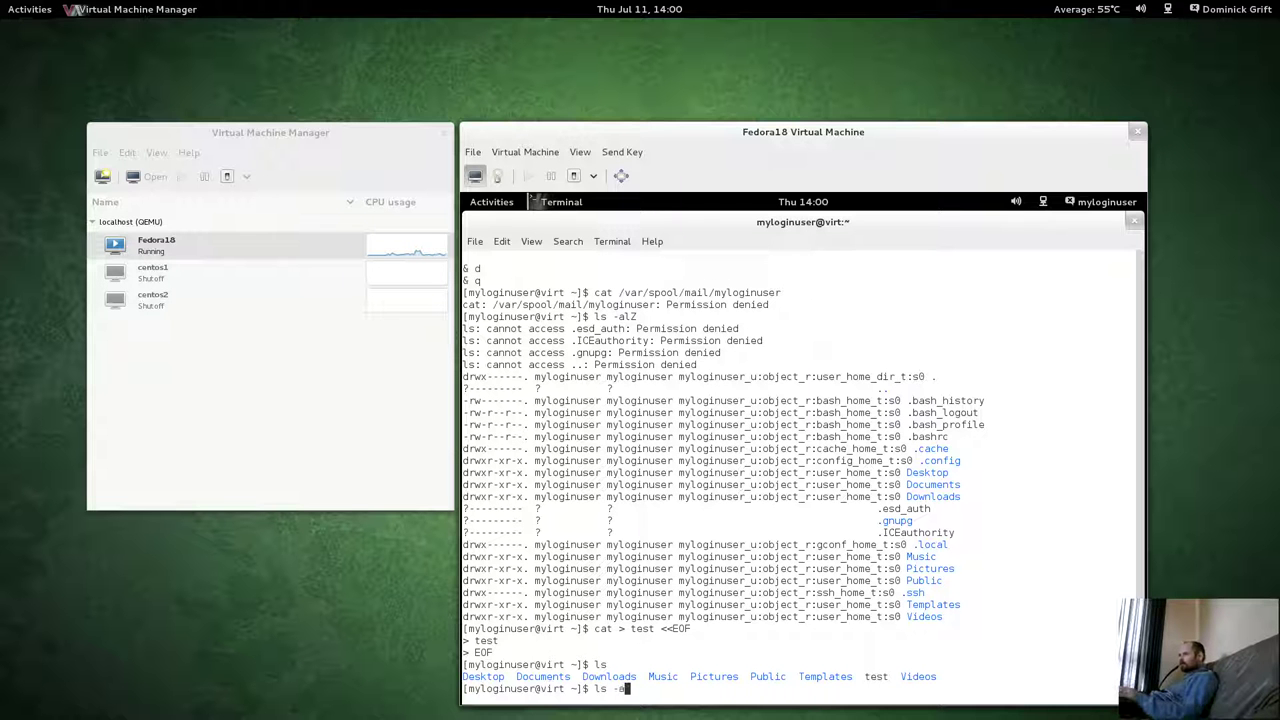
pyautogui.write('lZ /tmp')
pyautogui.press('Return')
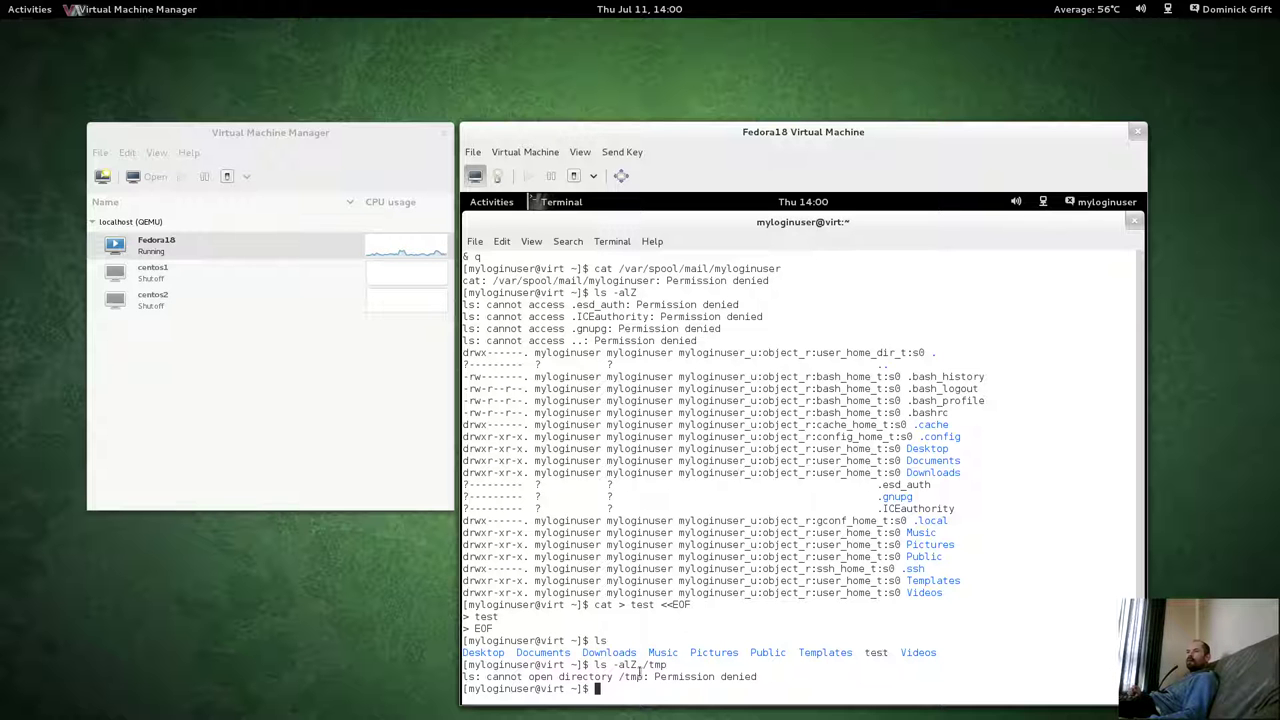
pyautogui.moveTo(637, 664); pyautogui.dragTo(703, 674)
pyautogui.click(840, 641)
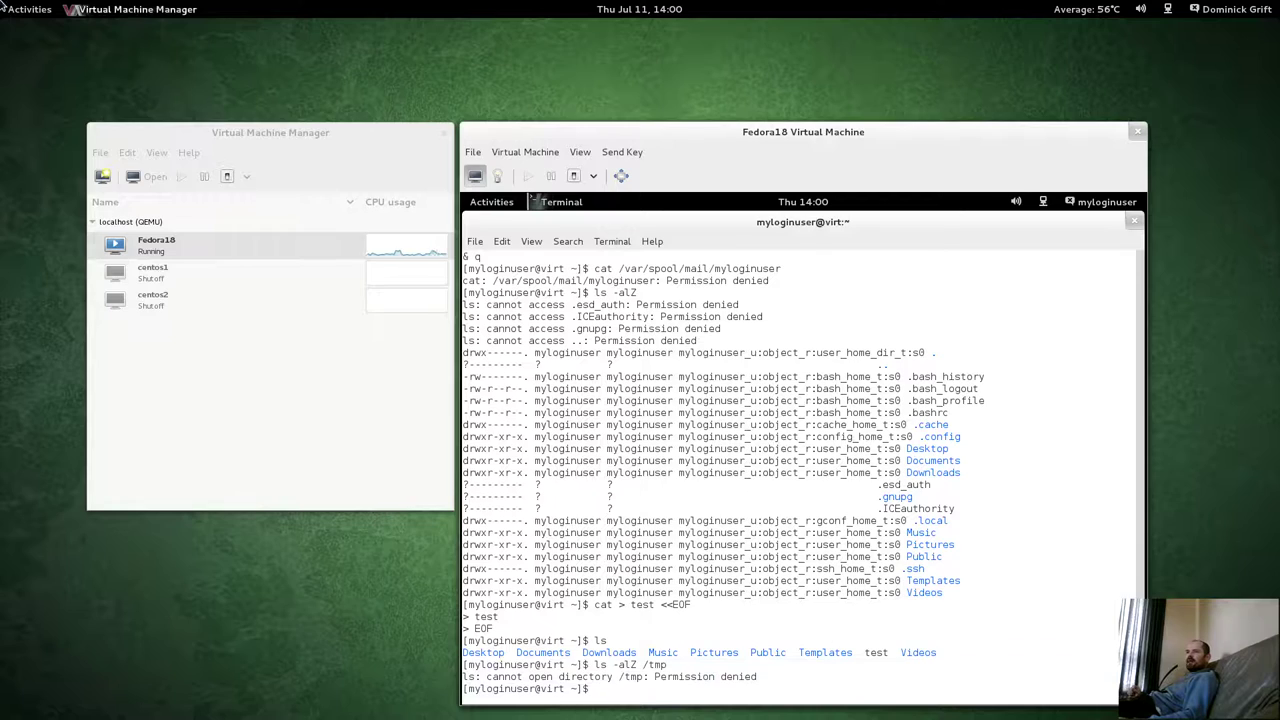
# Rerun the AVC denial search since 13:57 in the host root terminal.
pyautogui.moveTo(2, 2)
pyautogui.click(1204, 195)
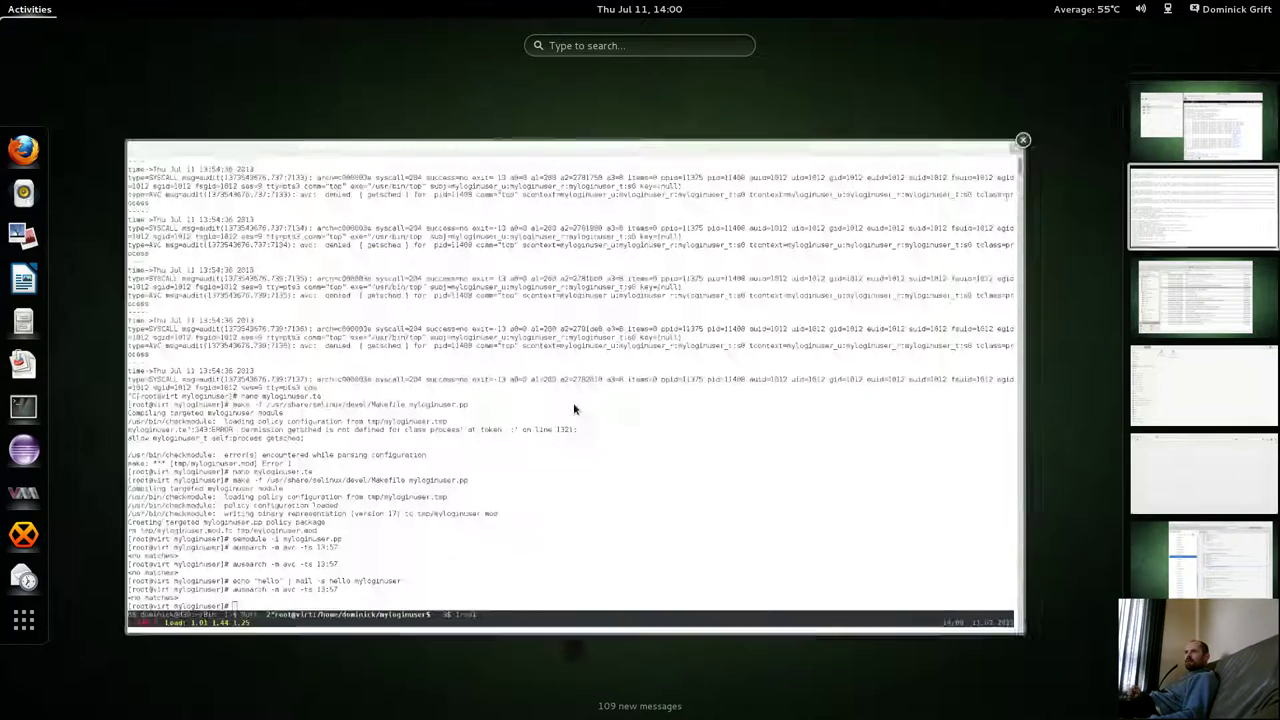
pyautogui.click(563, 425)
pyautogui.press('Return')
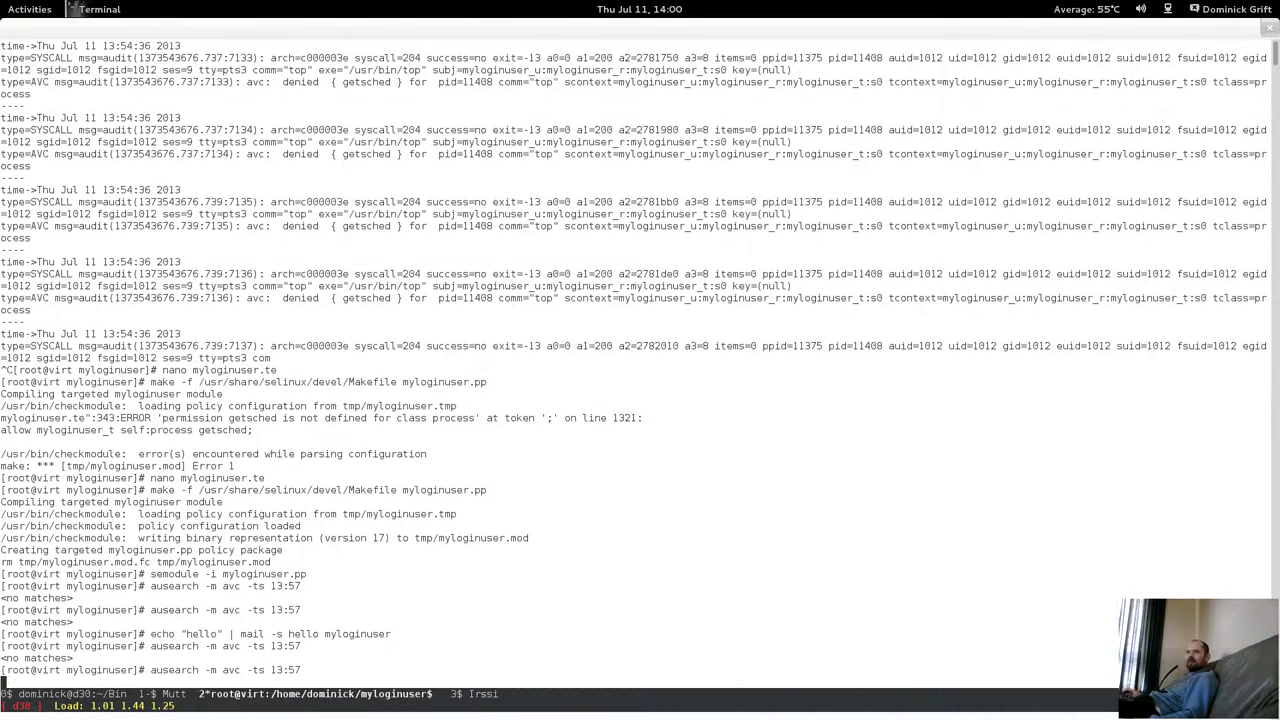
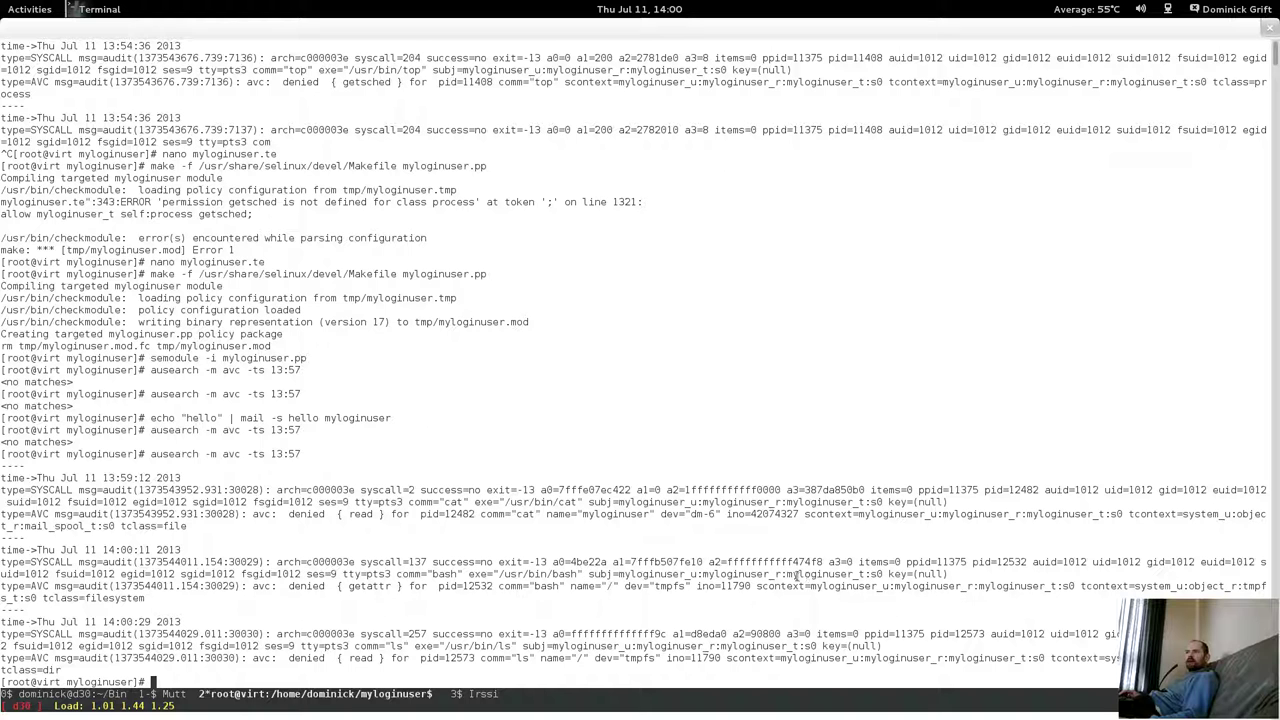
# Highlight the denied getattr and read permissions, then list /tmp with SELinux contexts using ls -alZ.
pyautogui.doubleClick(349, 586)
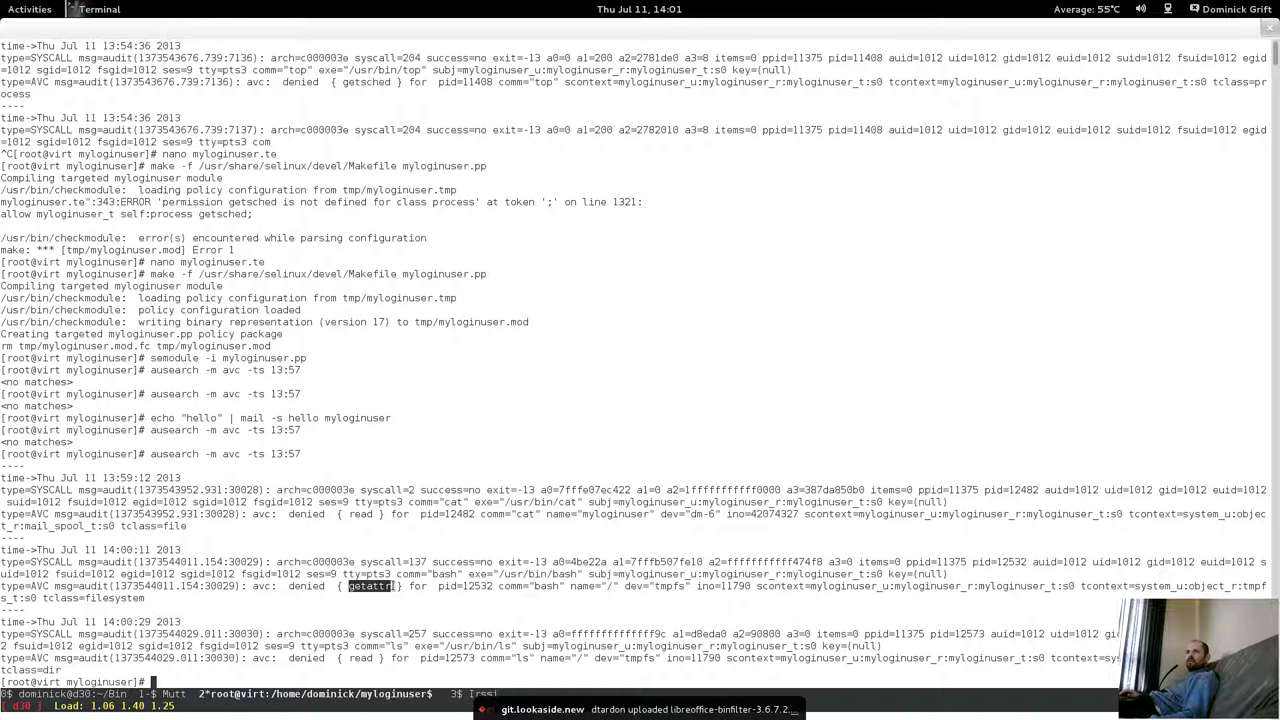
pyautogui.doubleClick(360, 659)
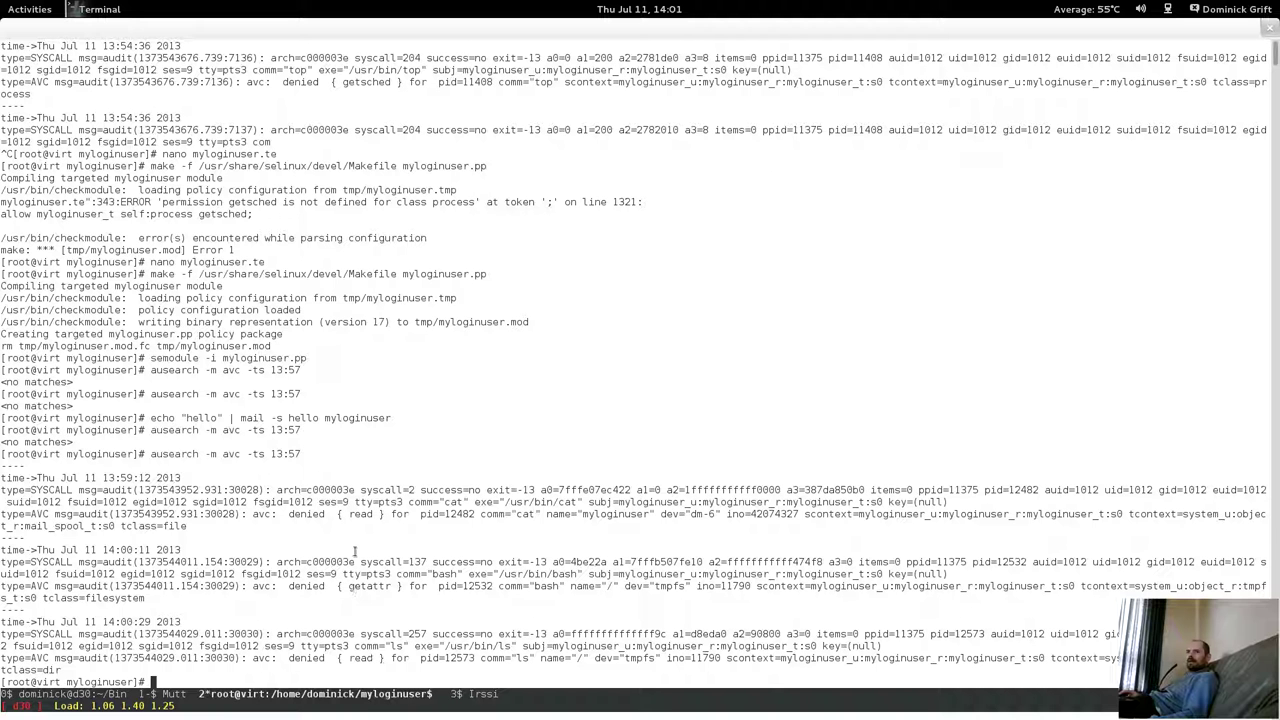
pyautogui.write('ls -alZ /tmp')
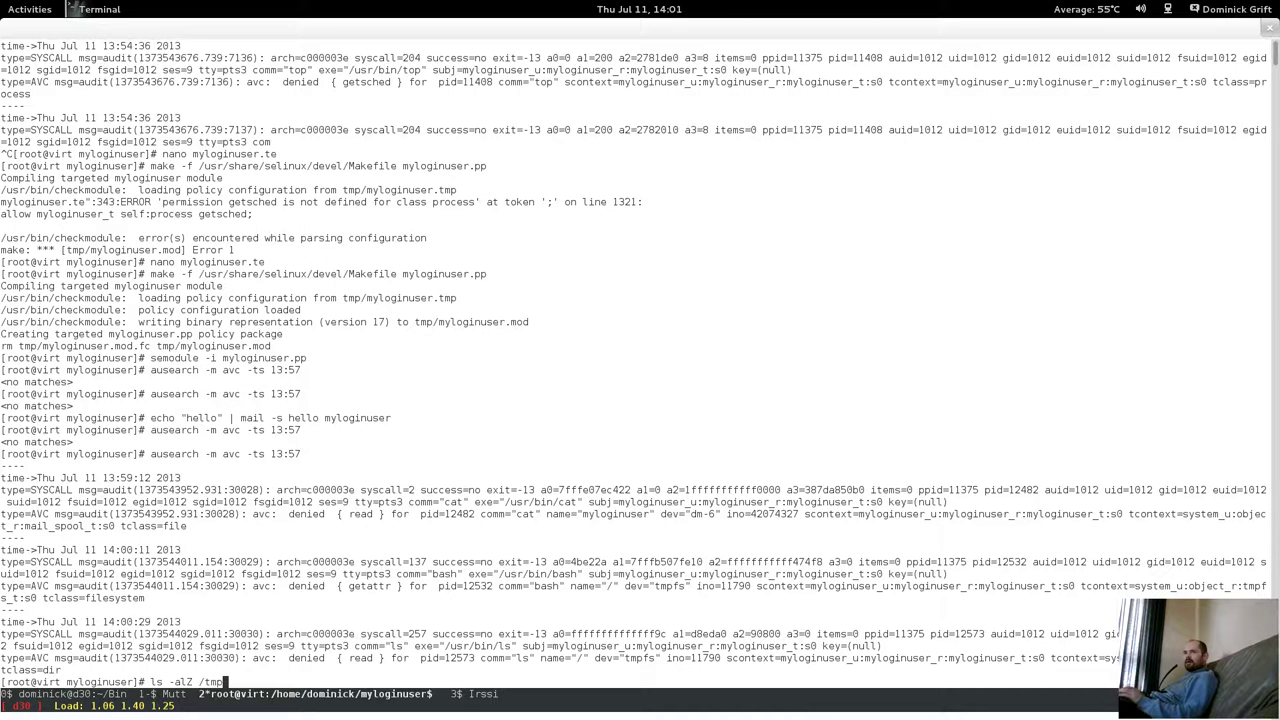
pyautogui.press('Return')
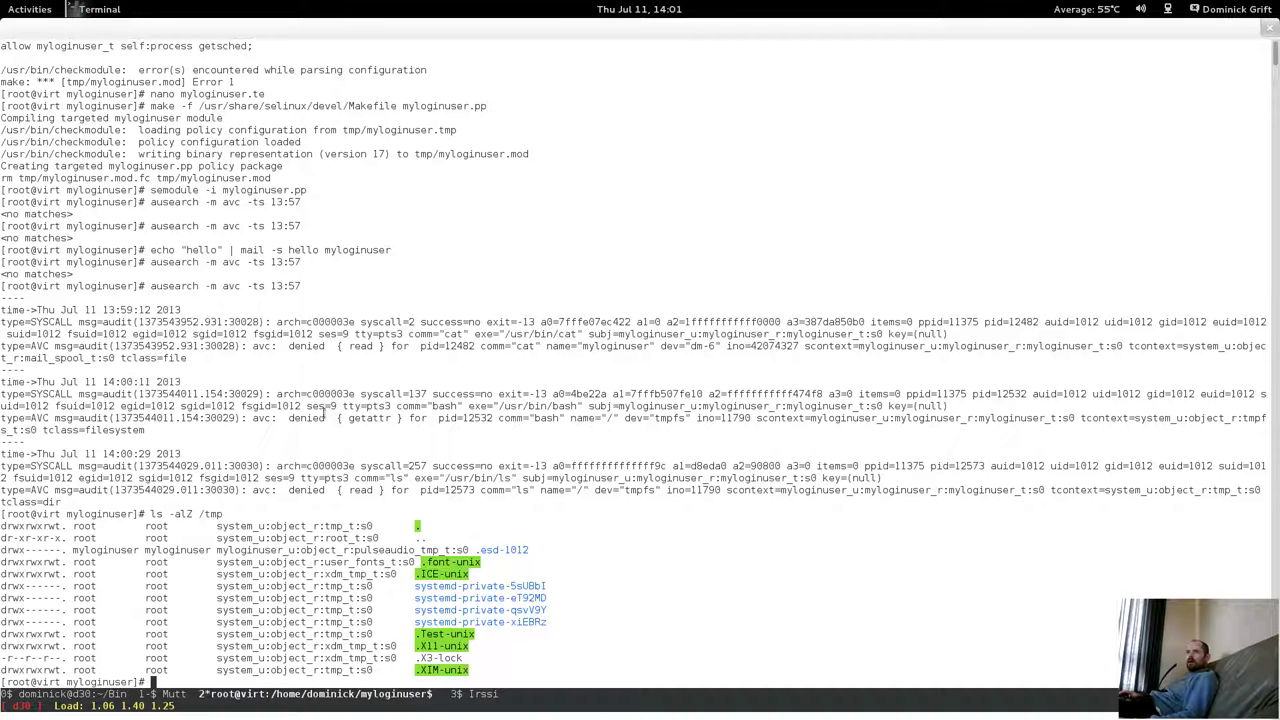
# Highlight the getattr denial on the AVC line, then reopen myloginuser.te in nano from history.
pyautogui.moveTo(325, 413); pyautogui.dragTo(805, 416)
pyautogui.click(305, 407)
pyautogui.moveTo(307, 416); pyautogui.dragTo(456, 420)
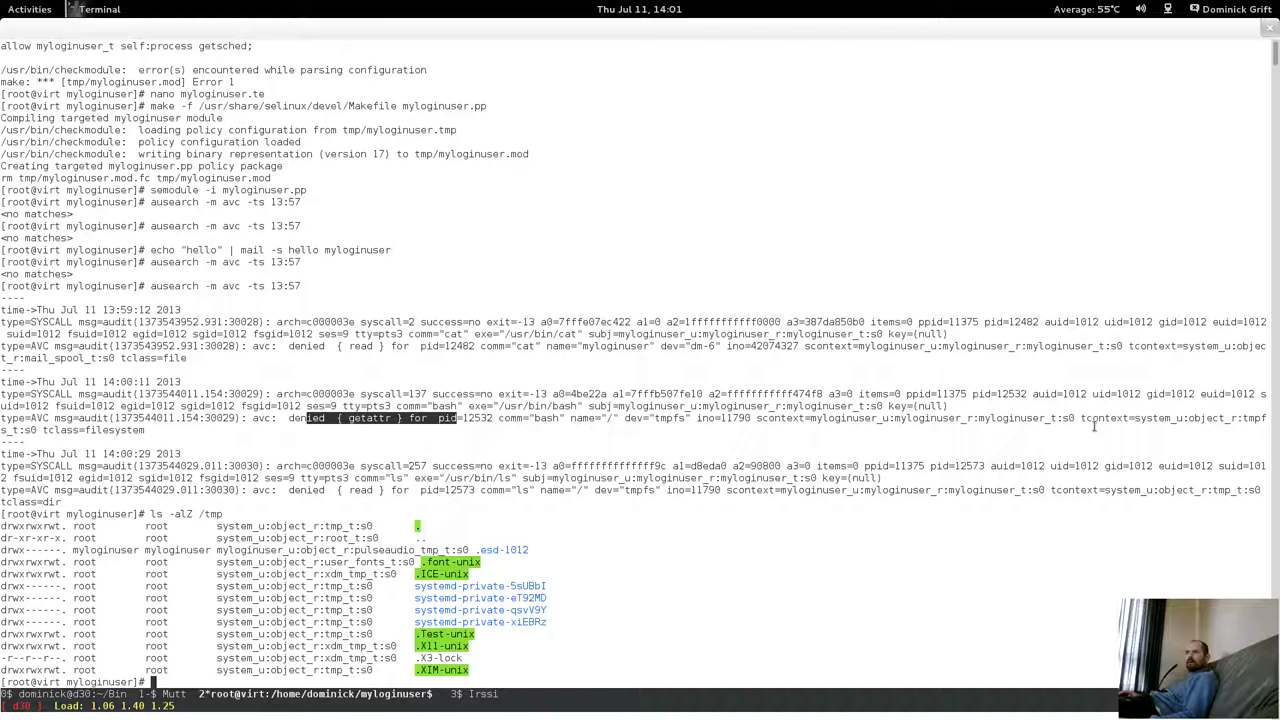
pyautogui.click(692, 420)
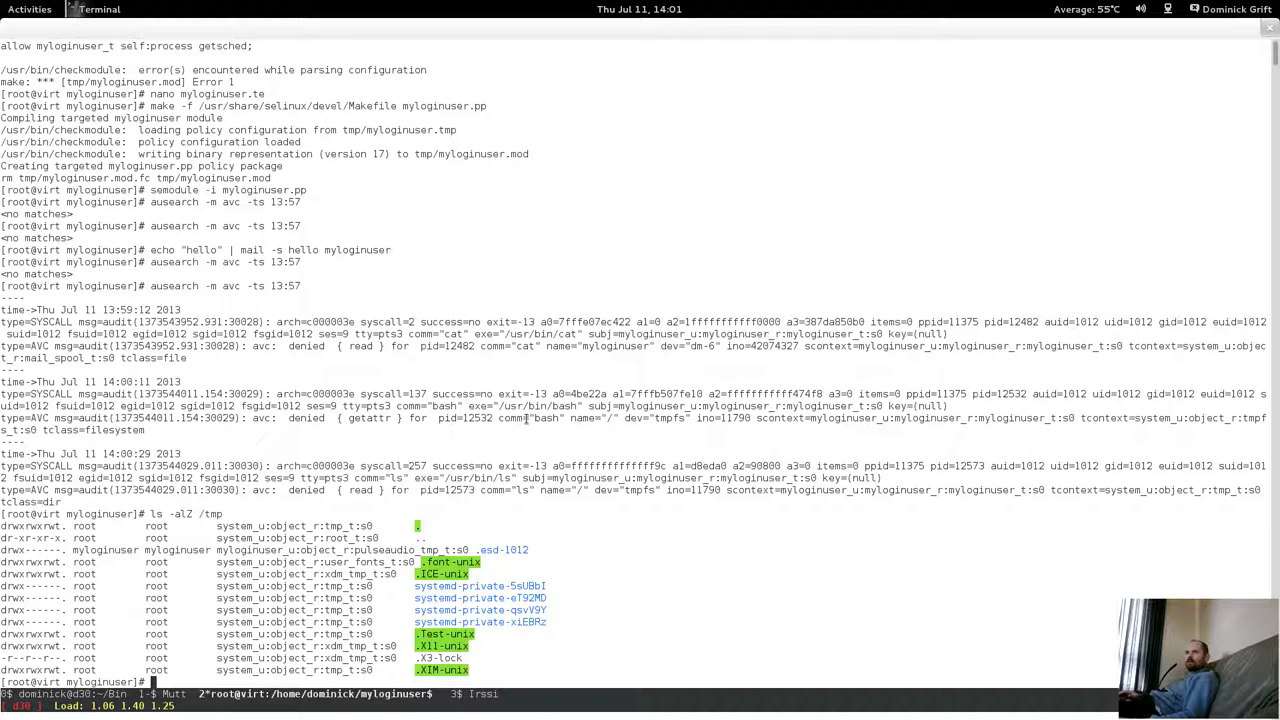
pyautogui.press('Up')
pyautogui.press('Up')
pyautogui.press('Up')
pyautogui.press('Up')
pyautogui.press('Up')
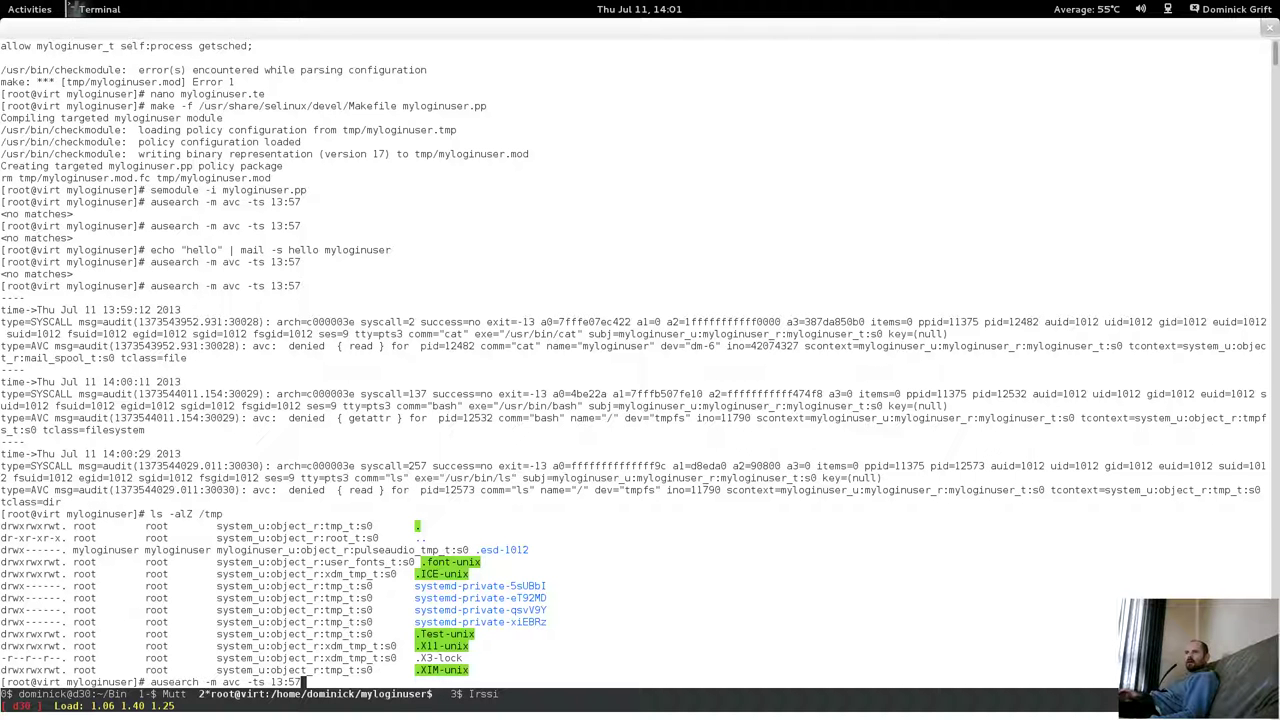
pyautogui.press('Up')
pyautogui.press('Up')
pyautogui.press('Return')
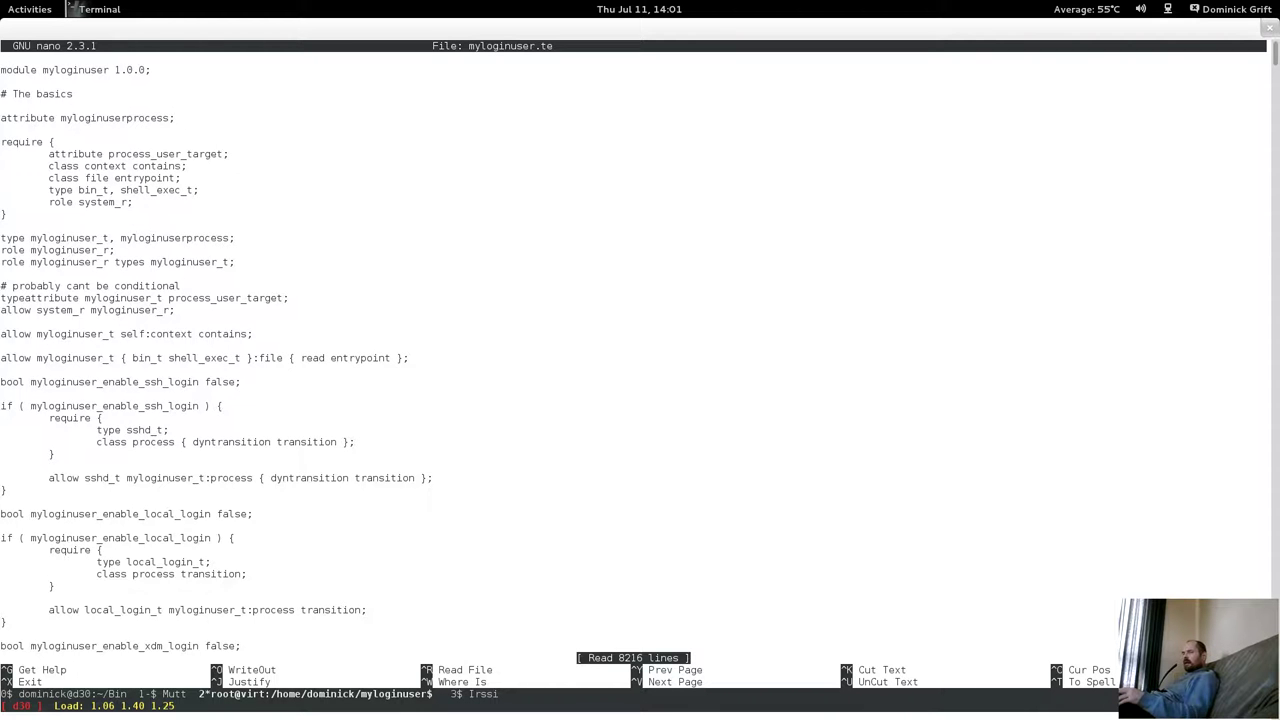
# Page through myloginuser.te to the getsched rule and open a blank line below it.
pyautogui.press('pagedown')
pyautogui.press('pagedown')
pyautogui.press('pagedown')
pyautogui.press('pagedown')
pyautogui.press('pagedown')
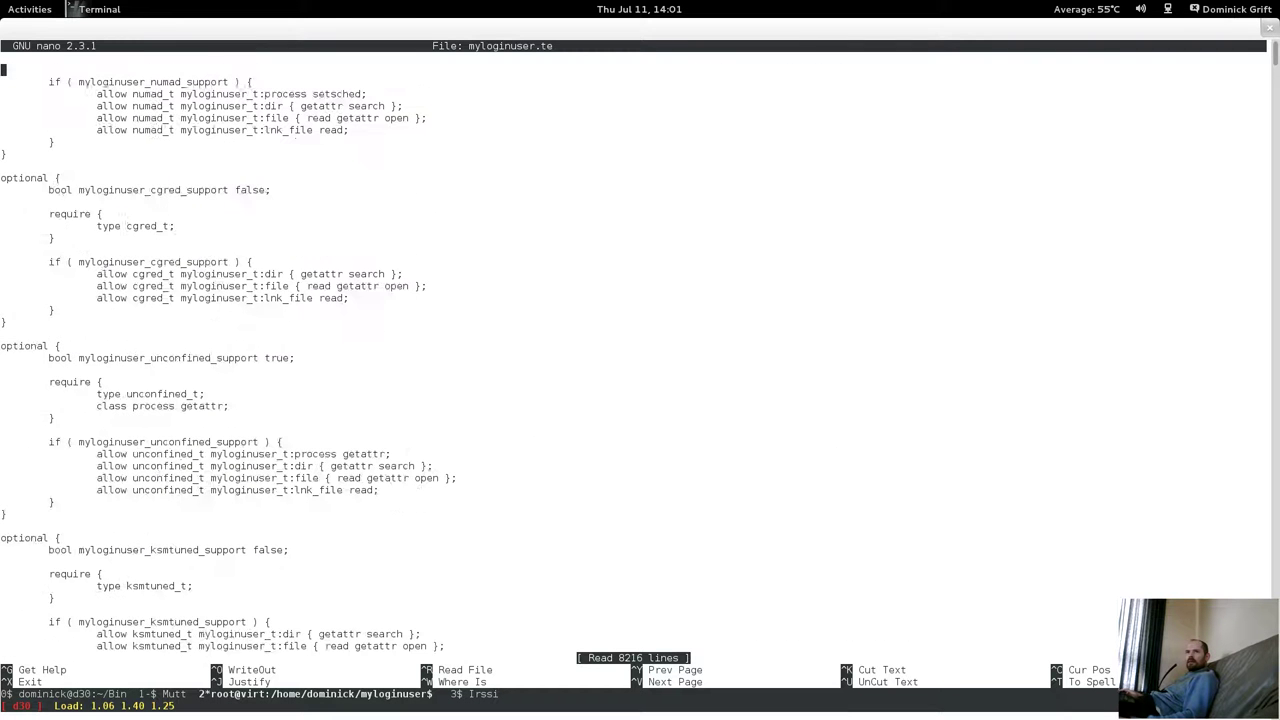
pyautogui.press('pagedown')
pyautogui.press('pagedown')
pyautogui.press('pagedown')
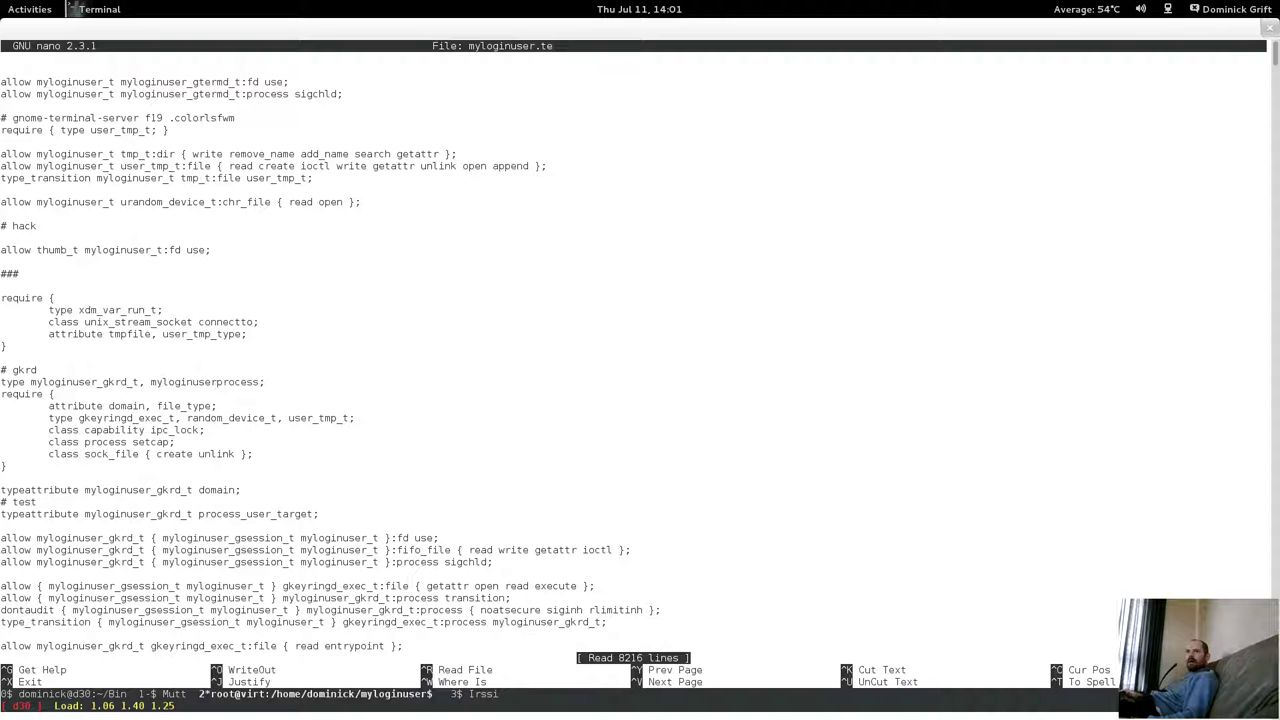
pyautogui.press('pageup')
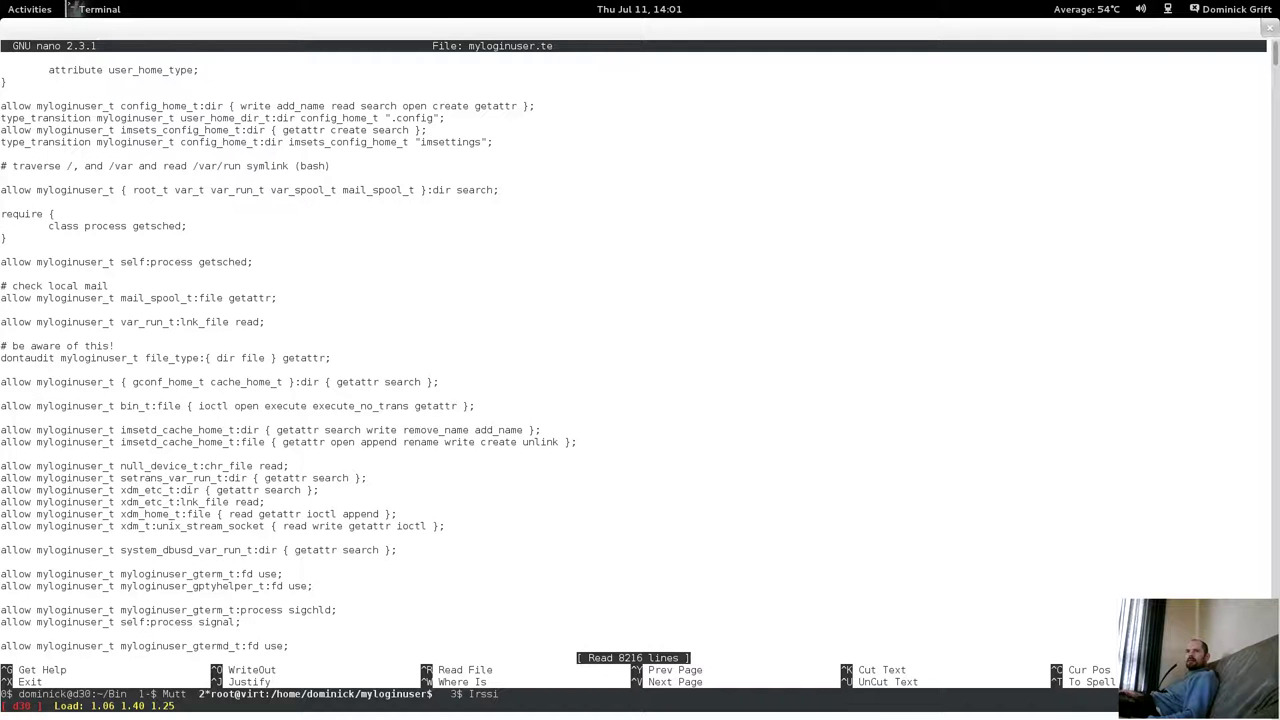
pyautogui.press('pageup')
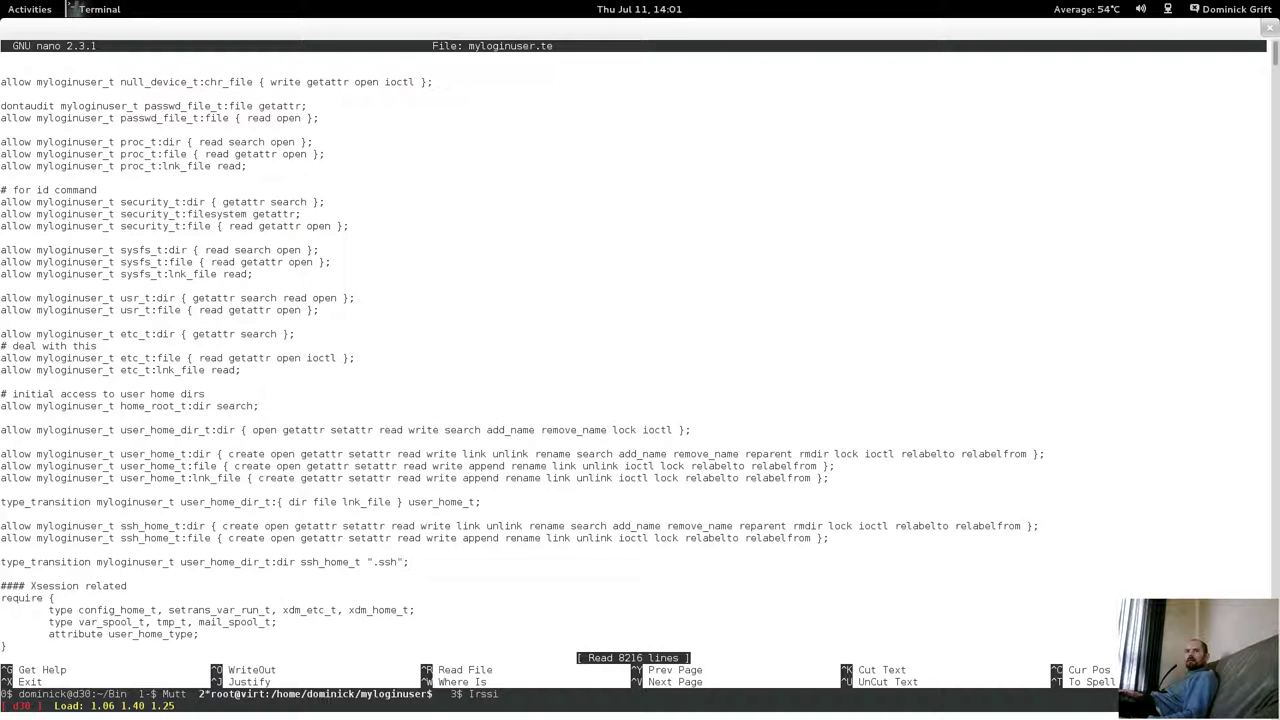
pyautogui.press('pagedown')
pyautogui.press('Down')
pyautogui.press('Down')
pyautogui.press('Down')
pyautogui.press('Down')
pyautogui.press('Down')
pyautogui.press('Down')
pyautogui.press('Down')
pyautogui.press('Down')
pyautogui.press('Down')
pyautogui.press('Down')
pyautogui.press('Down')
pyautogui.press('Down')
pyautogui.press('Down')
pyautogui.press('Down')
pyautogui.press('Down')
pyautogui.press('Down')
pyautogui.press('Down')
pyautogui.press('Down')
pyautogui.press('Down')
pyautogui.press('Down')
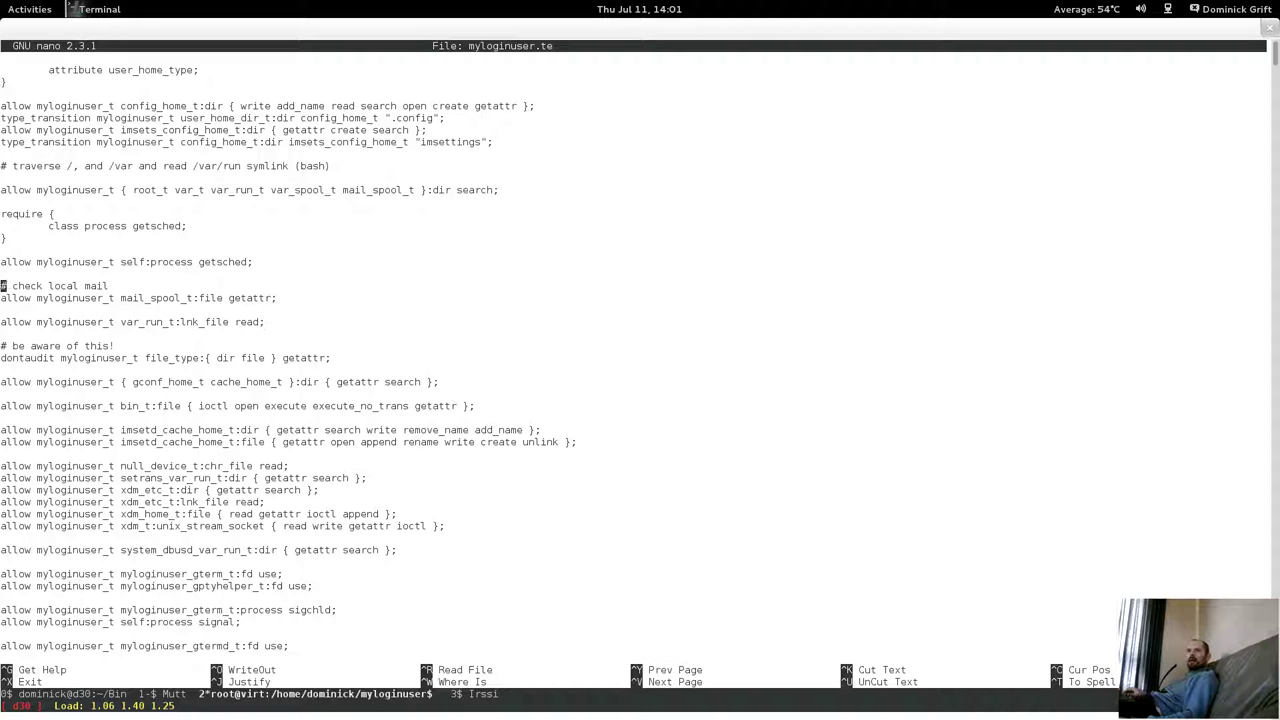
pyautogui.press('Up')
pyautogui.press('Up')
pyautogui.press('Up')
pyautogui.press('Up')
pyautogui.press('Up')
pyautogui.press('Down')
pyautogui.press('Return')
pyautogui.press('Return')
pyautogui.press('Up')
pyautogui.press('Up')
pyautogui.press('BackSpace')
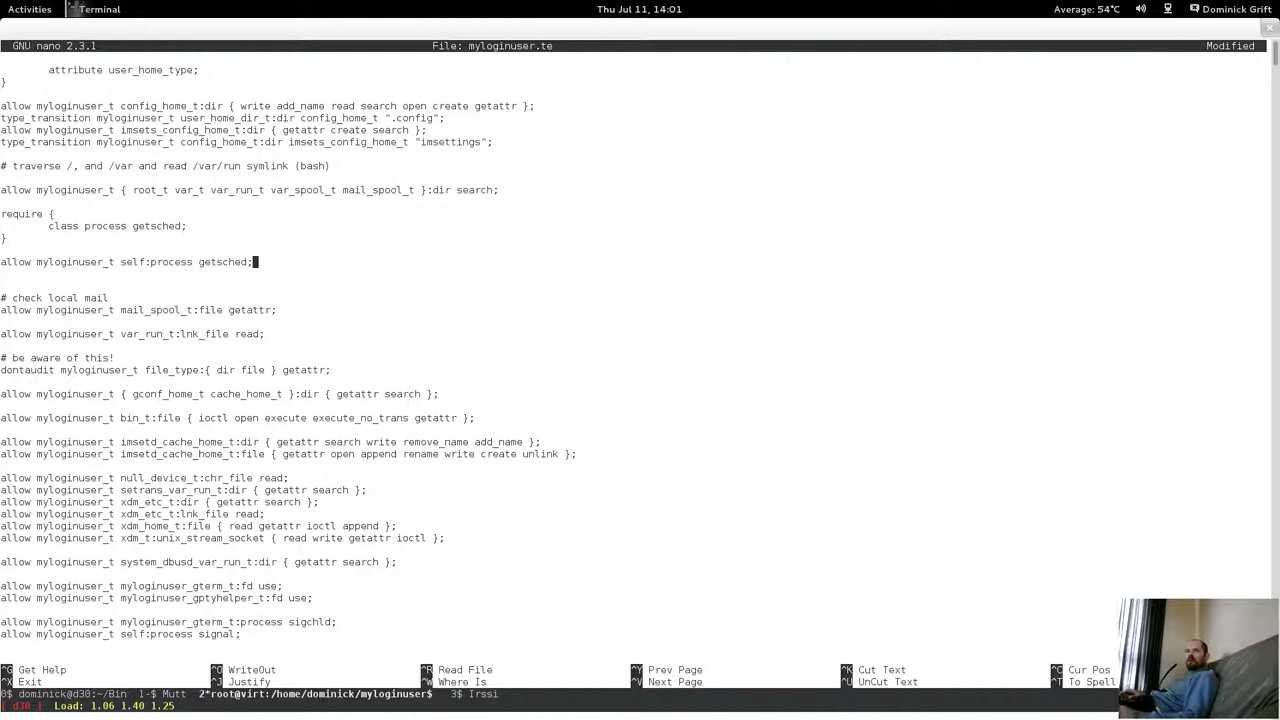
pyautogui.press('Down')
# Enter the rule 'allow myloginuser_t filesystem_type:filesystem getattr;' on the new line.
pyautogui.write('allow mylog')
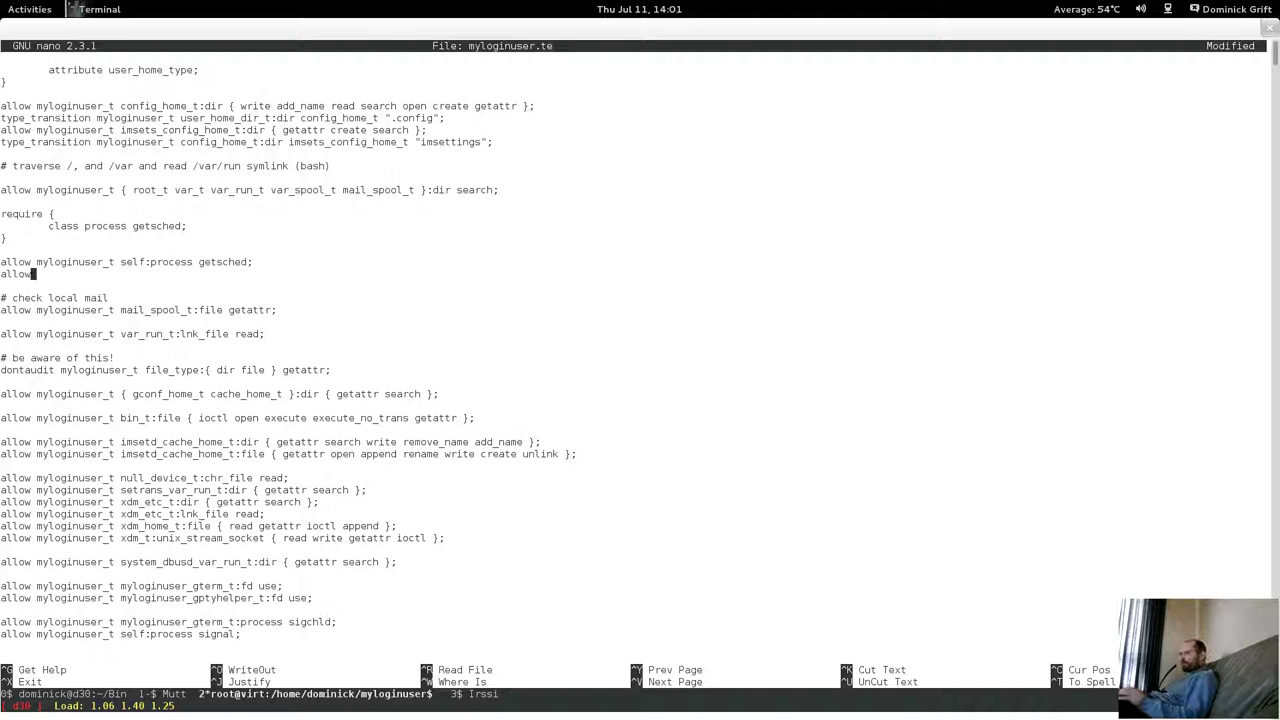
pyautogui.press('BackSpace')
pyautogui.press('BackSpace')
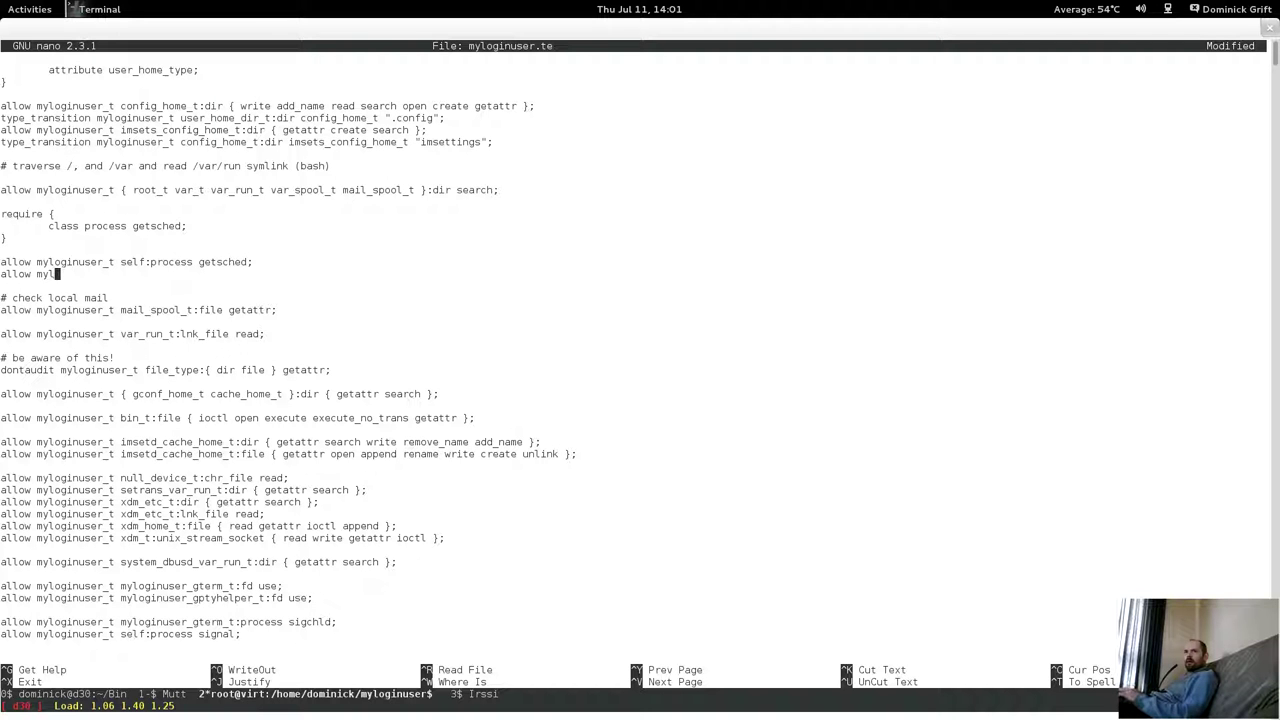
pyautogui.write('oginu')
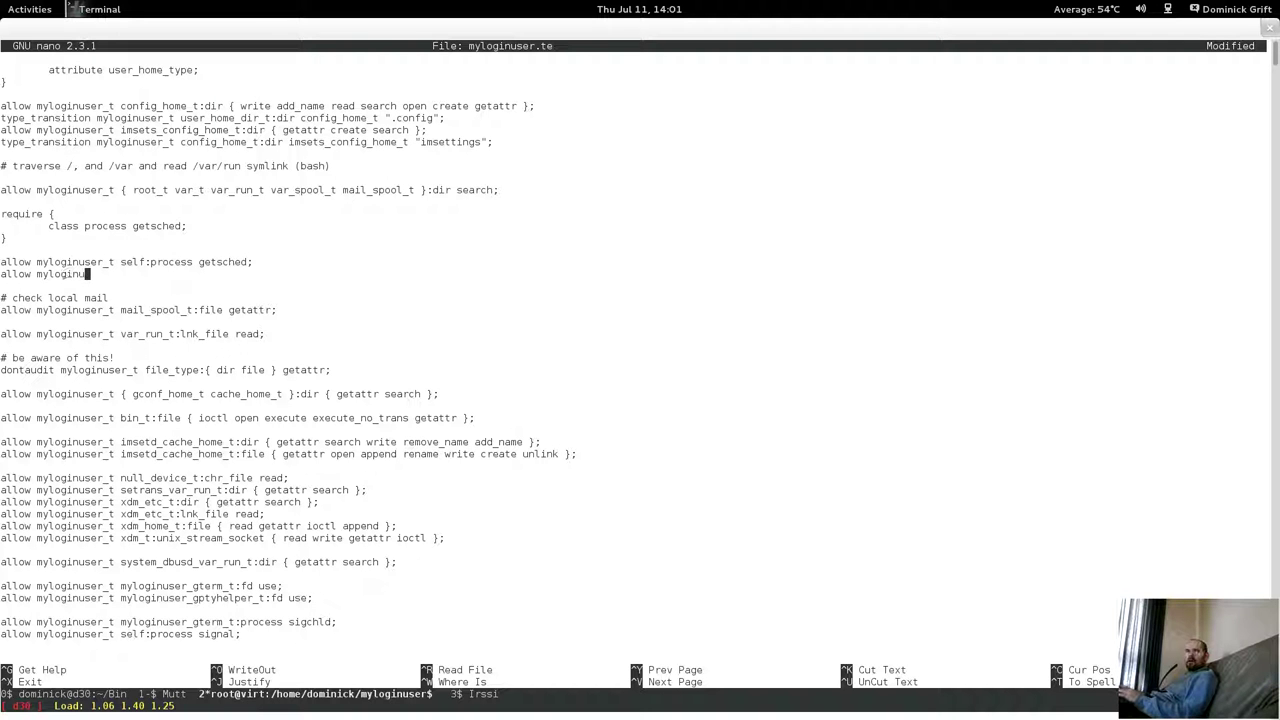
pyautogui.write('ser_t filetyp')
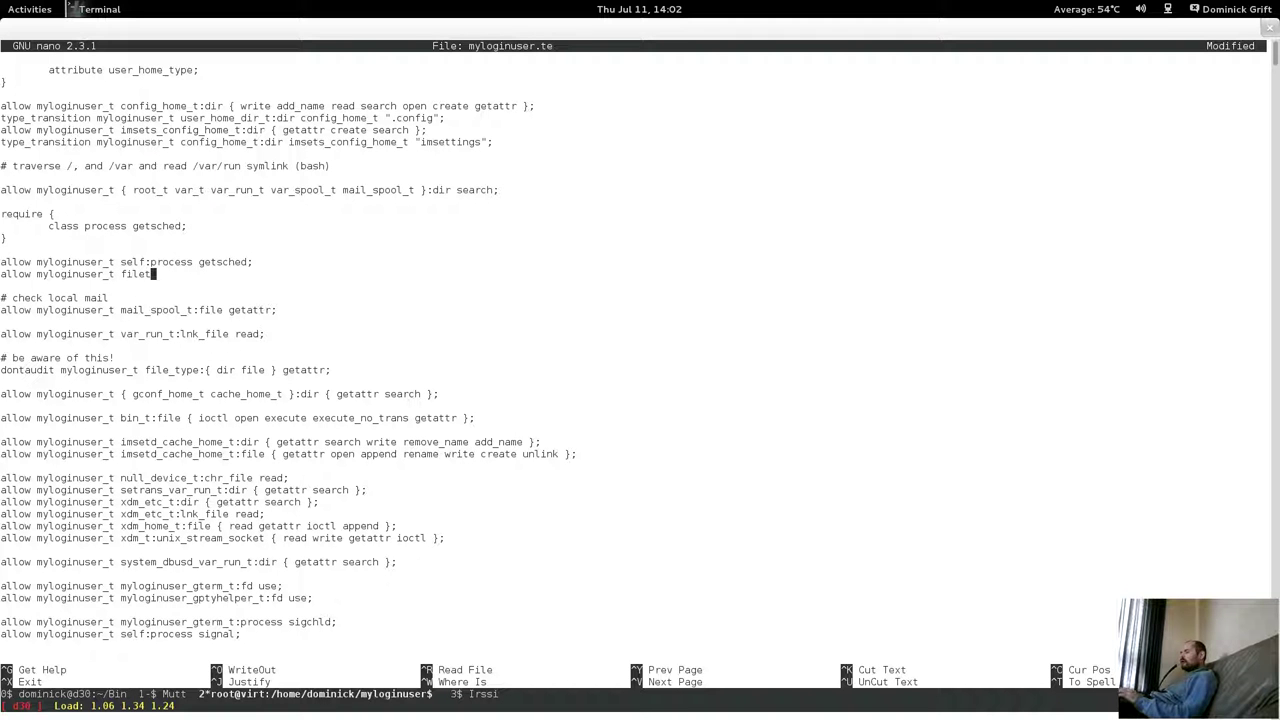
pyautogui.press('BackSpace')
pyautogui.press('BackSpace')
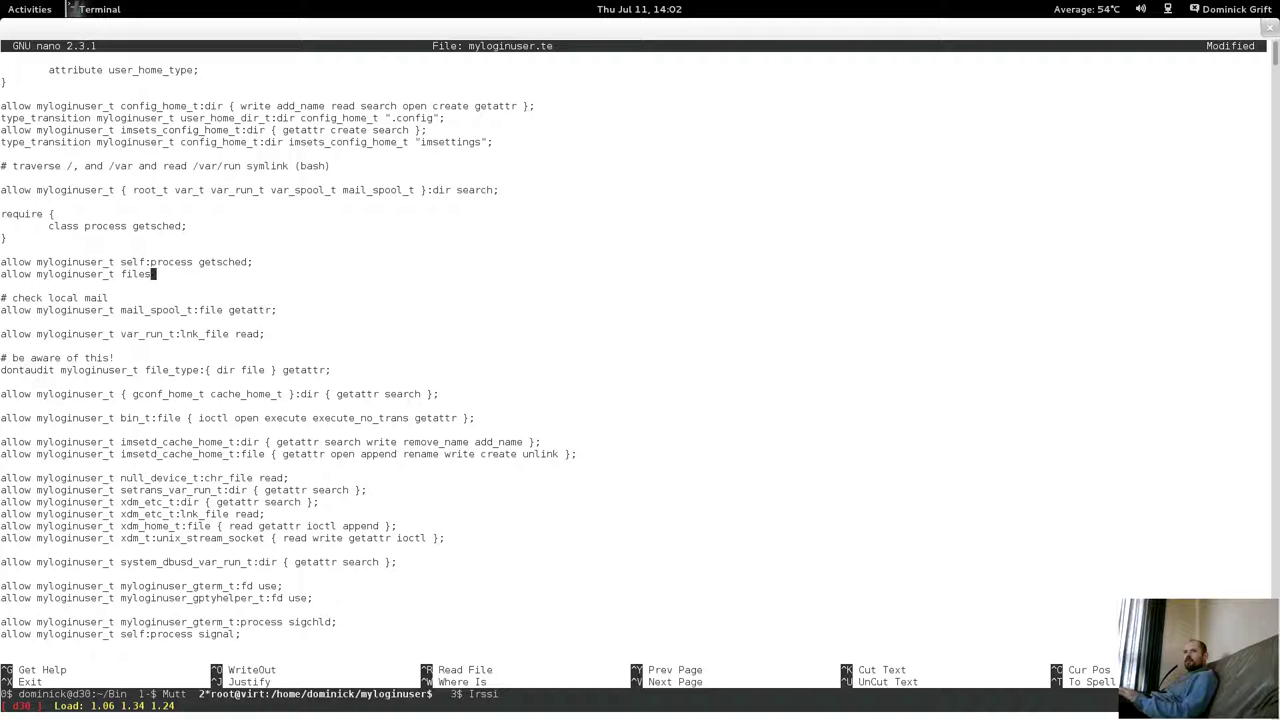
pyautogui.write('ystem_type:filesystem ')
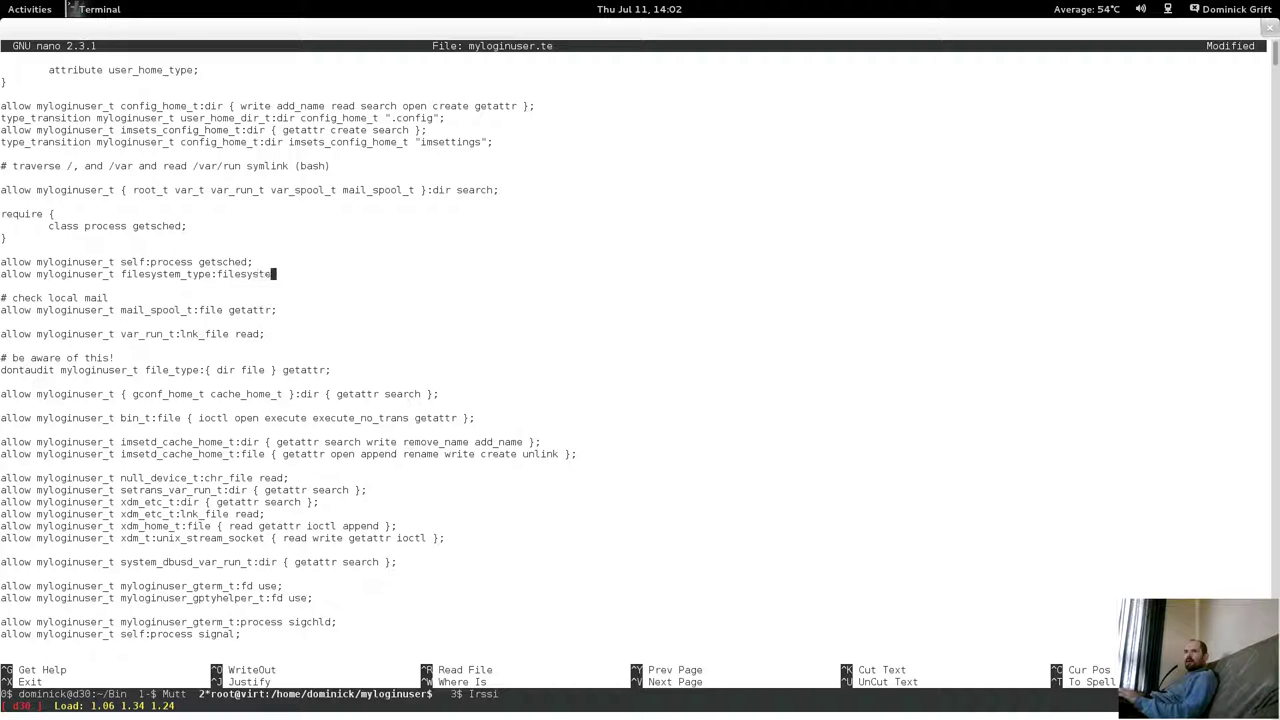
pyautogui.write('getattr;')
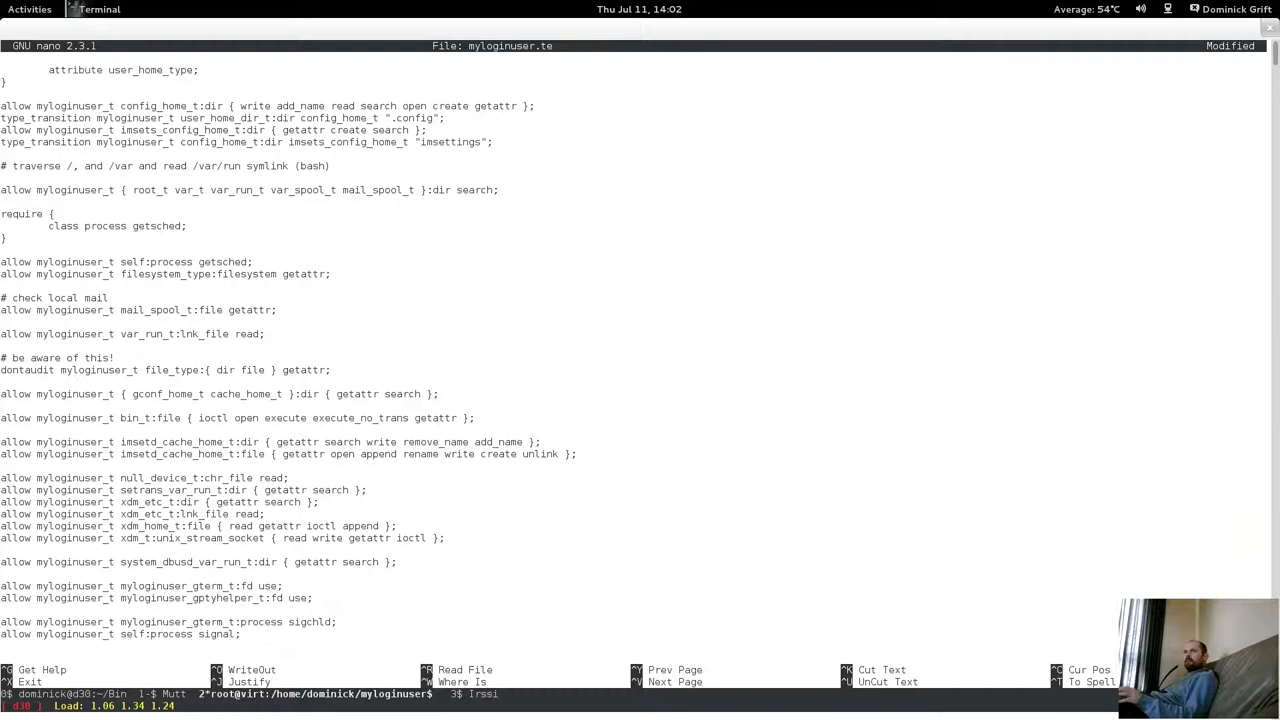
# Save myloginuser.te and exit nano back to the shell.
pyautogui.hotkey('ctrl', 'x')
pyautogui.press('y')
pyautogui.press('Return')
pyautogui.press('Up')
pyautogui.press('Up')
pyautogui.press('Up')
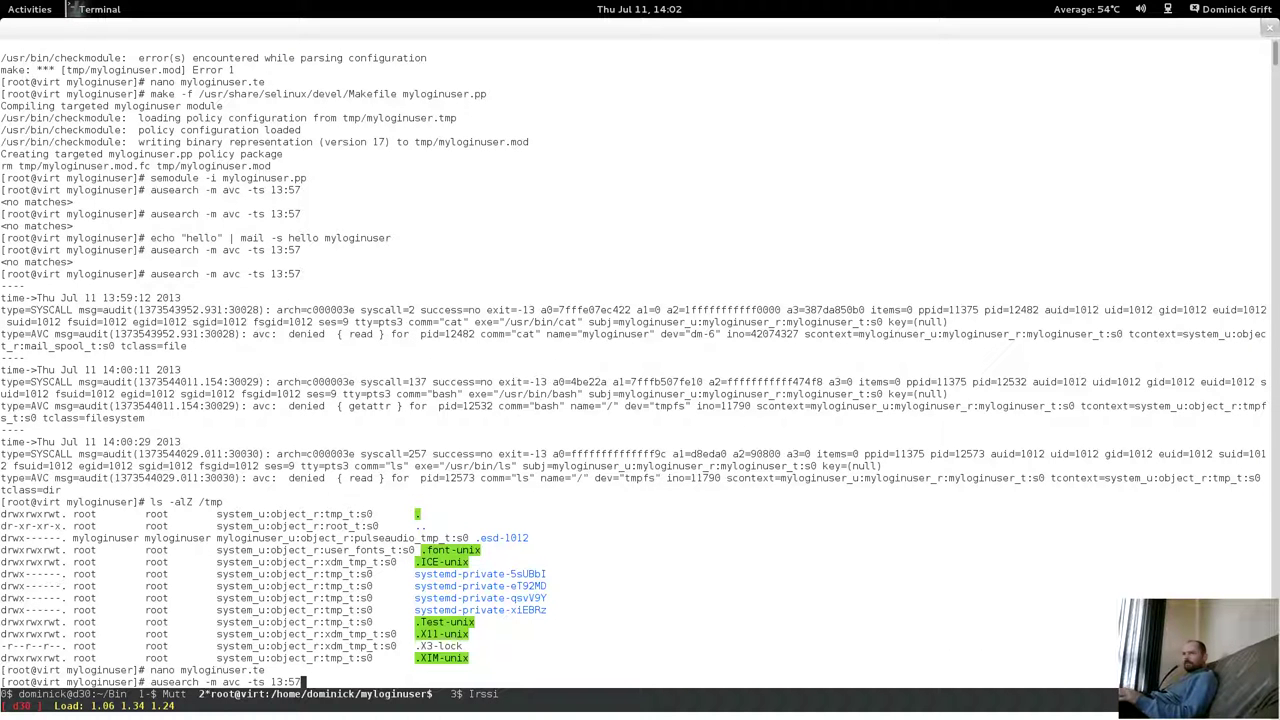
# Rebuild the myloginuser policy module with make and load it with semodule.
pyautogui.press('Up')
pyautogui.press('Up')
pyautogui.press('Up')
pyautogui.press('Up')
pyautogui.press('Return')
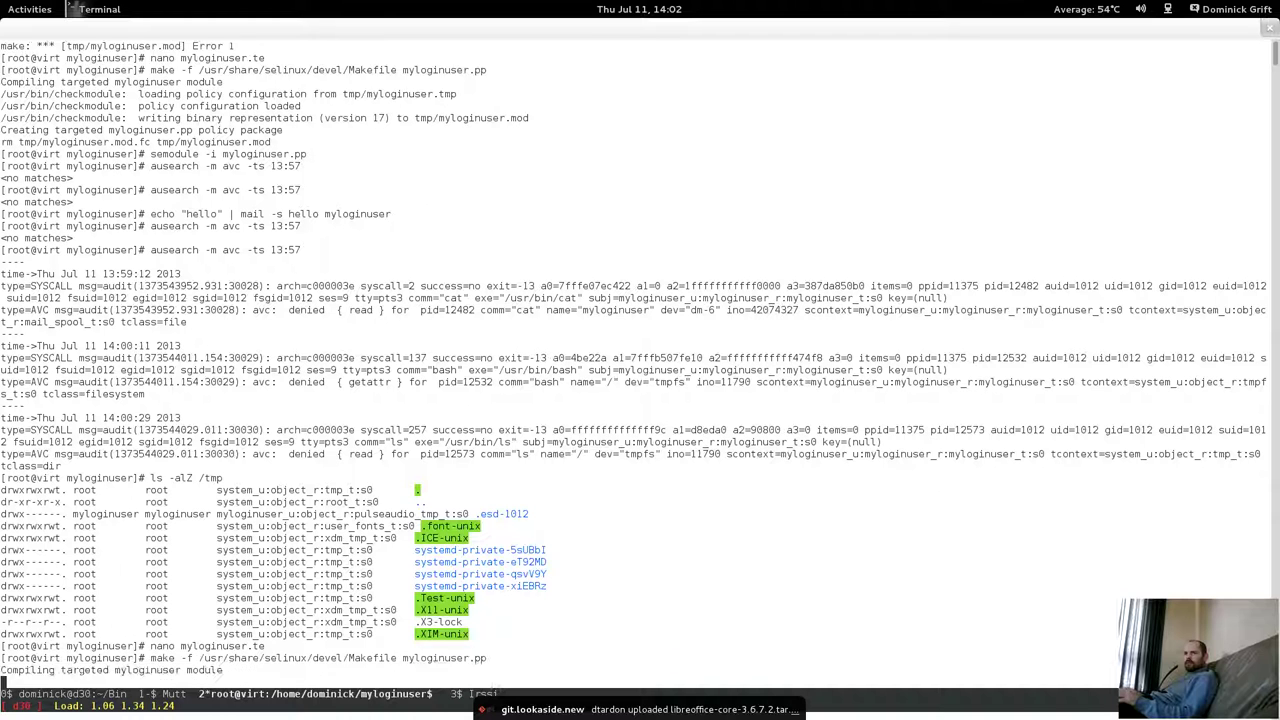
pyautogui.press('Up')
pyautogui.press('Up')
pyautogui.press('Up')
pyautogui.press('Up')
pyautogui.press('Up')
pyautogui.press('Up')
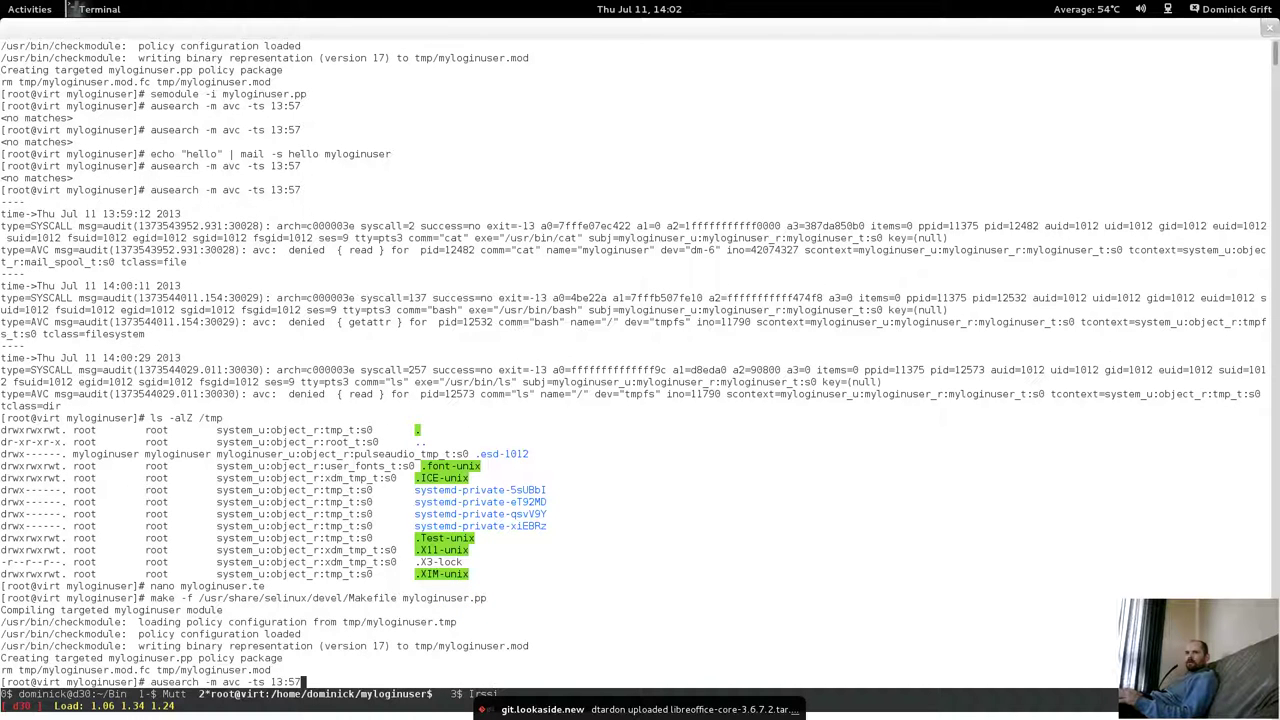
pyautogui.press('Up')
pyautogui.press('Up')
pyautogui.press('Up')
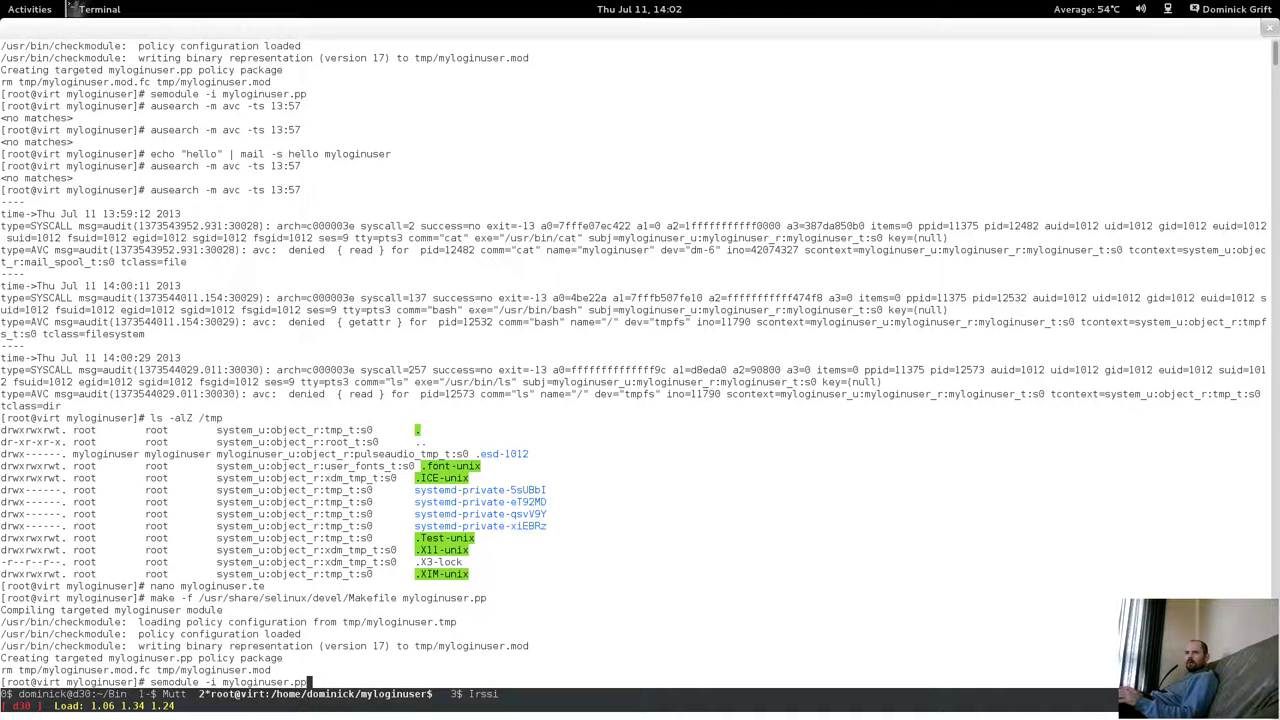
pyautogui.press('Return')
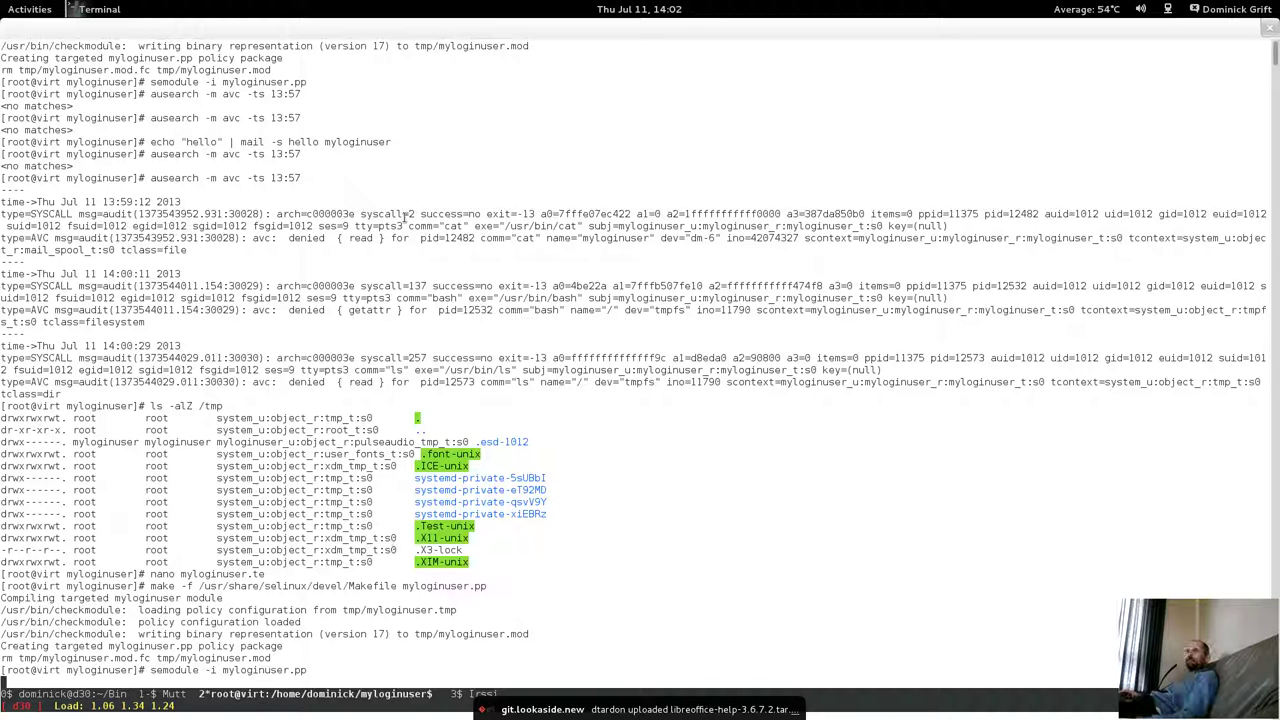
# Highlight the read permission and individual denial lines in the audit output.
pyautogui.moveTo(357, 238); pyautogui.dragTo(384, 238)
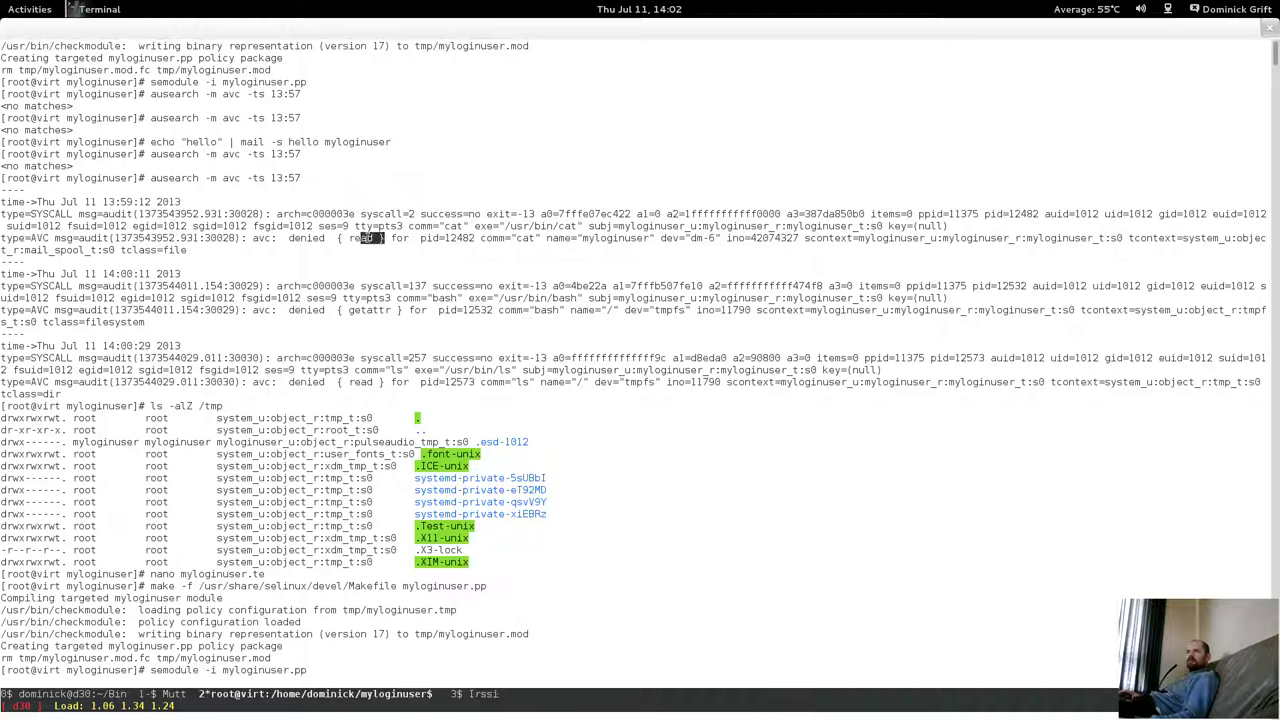
pyautogui.click(350, 381)
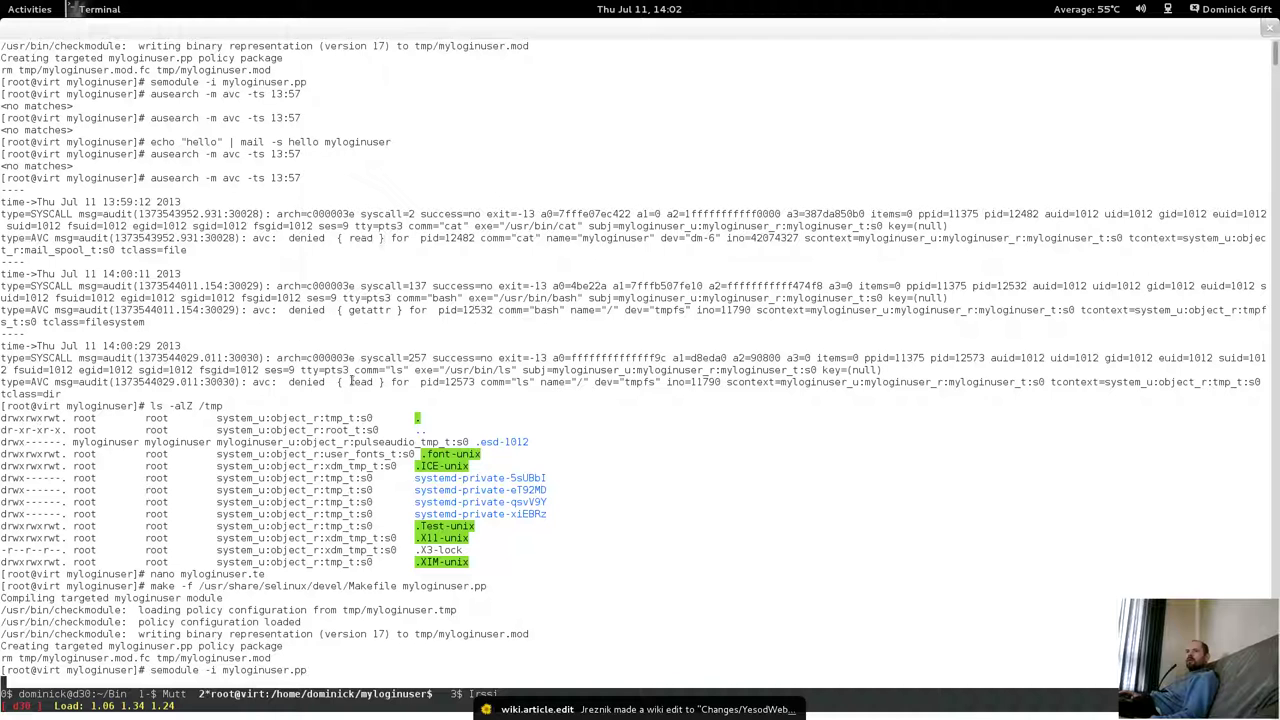
pyautogui.tripleClick(380, 381)
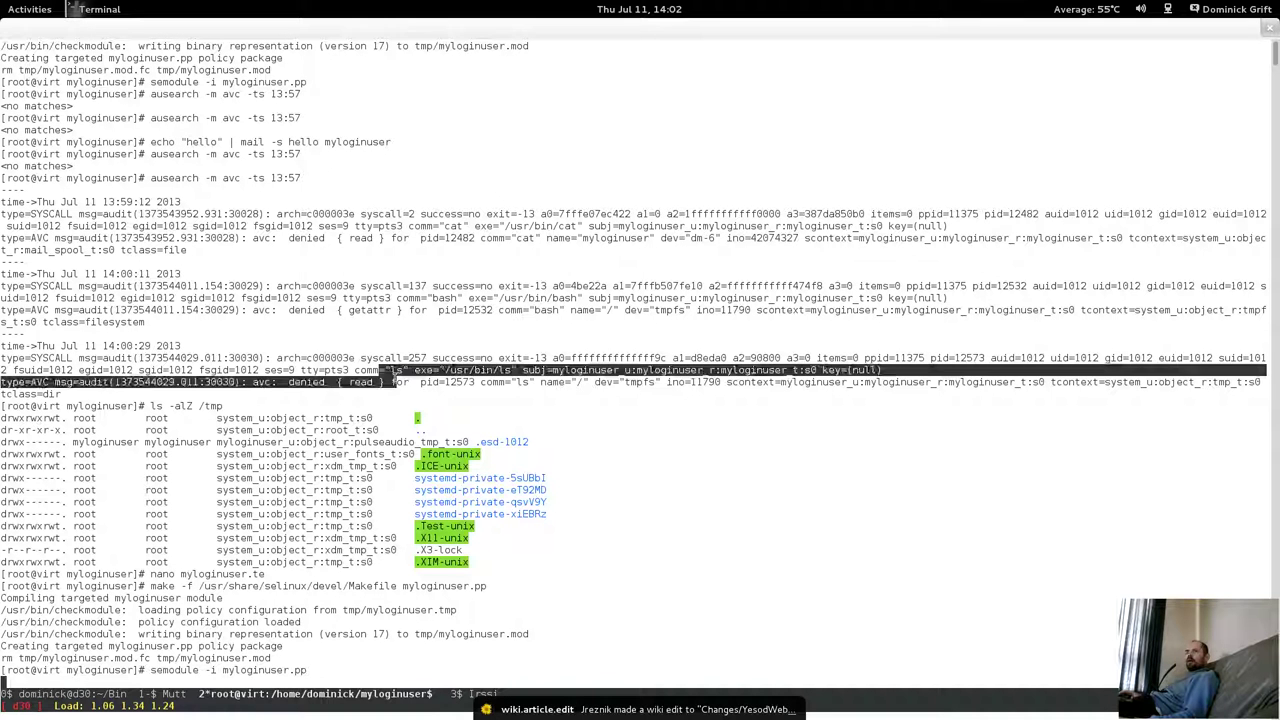
pyautogui.click(392, 381)
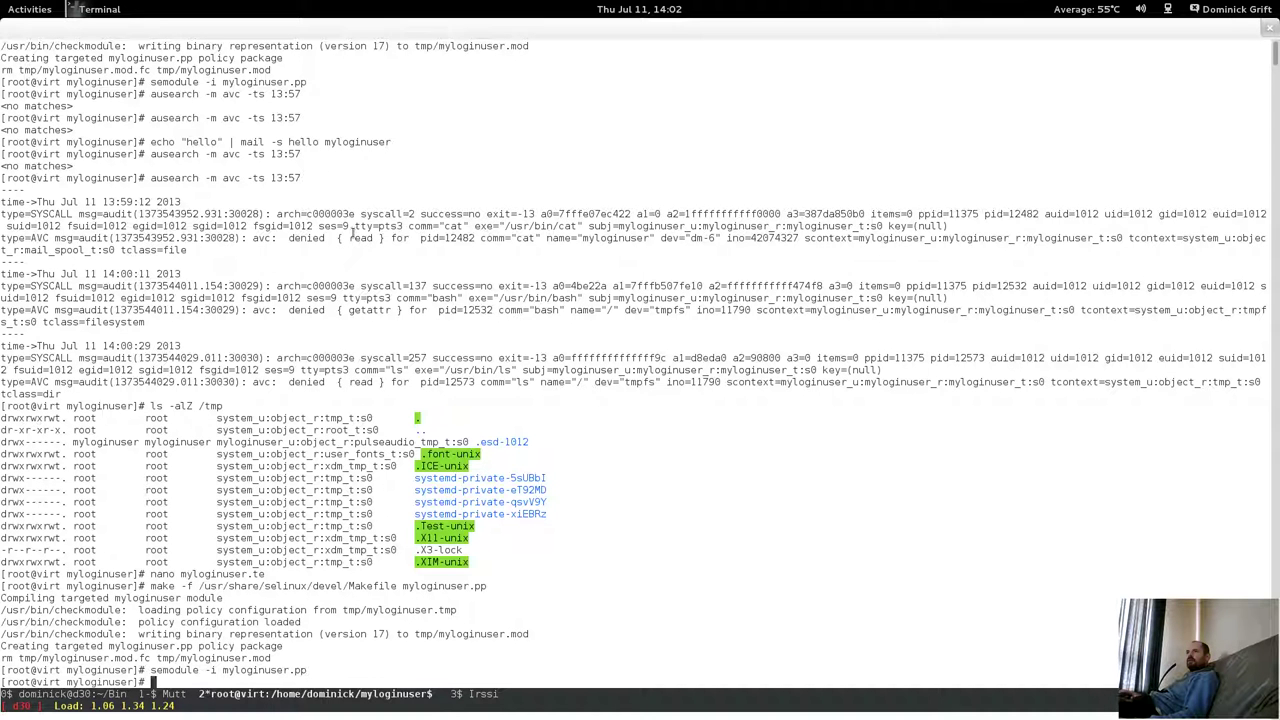
pyautogui.tripleClick(360, 233)
pyautogui.click(400, 233)
# Rerun the AVC search as ausearch -m avc -ts 14:02, which finds no matches.
pyautogui.press('Up')
pyautogui.press('Up')
pyautogui.press('Up')
pyautogui.press('Up')
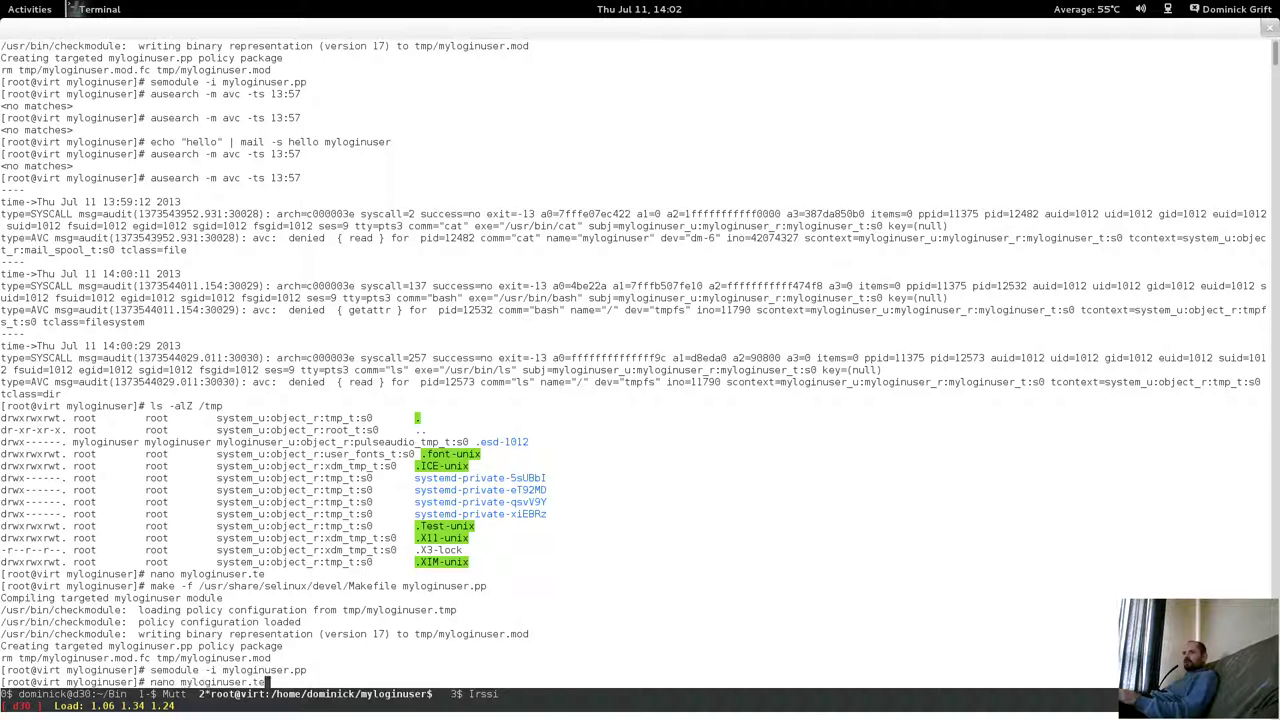
pyautogui.press('Up')
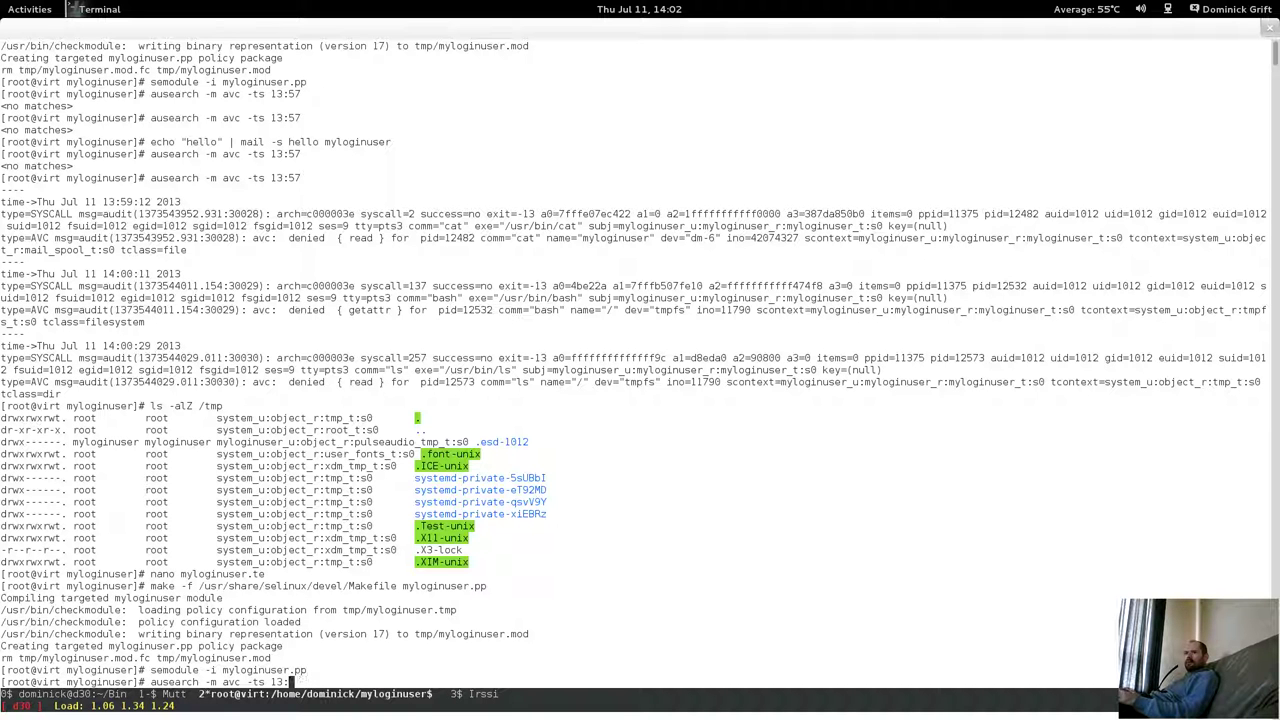
pyautogui.press('BackSpace')
pyautogui.press('BackSpace')
pyautogui.write('4:02')
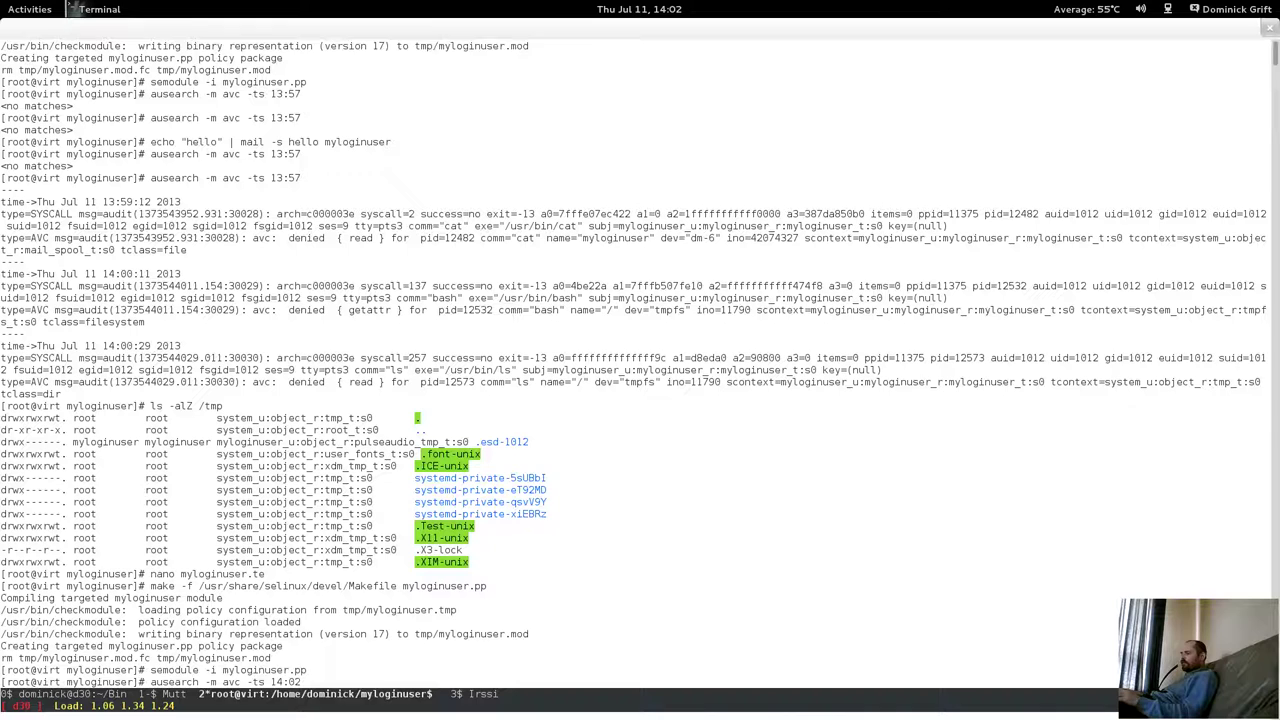
pyautogui.press('Return')
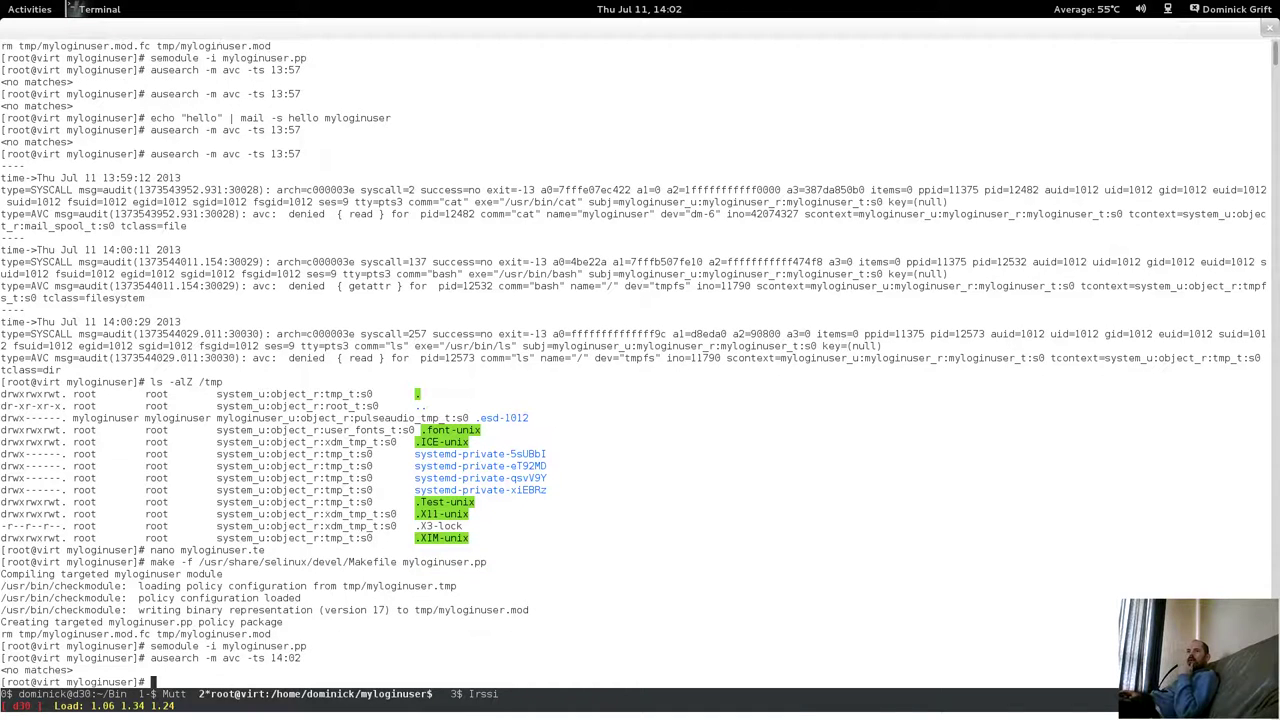
pyautogui.click(30, 9)
# Return to the VM windows and start, then exit, a nested bash shell in the guest terminal.
pyautogui.scroll(1, 672, 398)
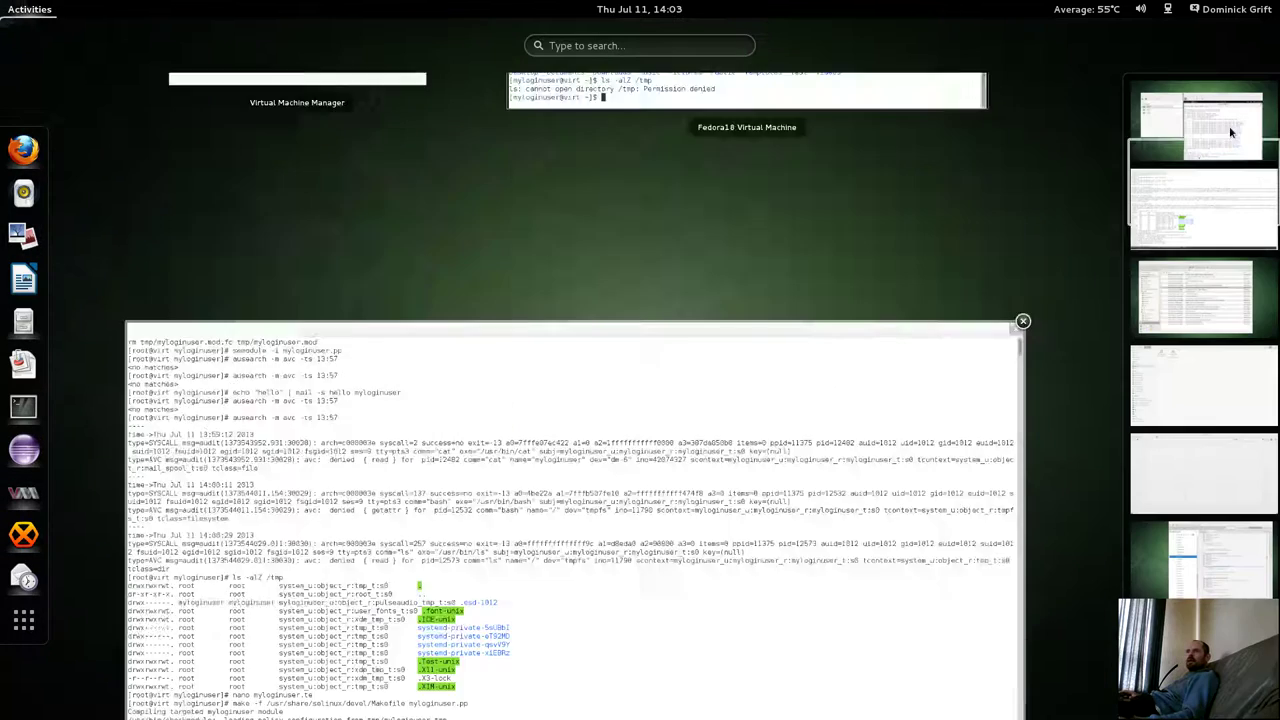
pyautogui.click(672, 398)
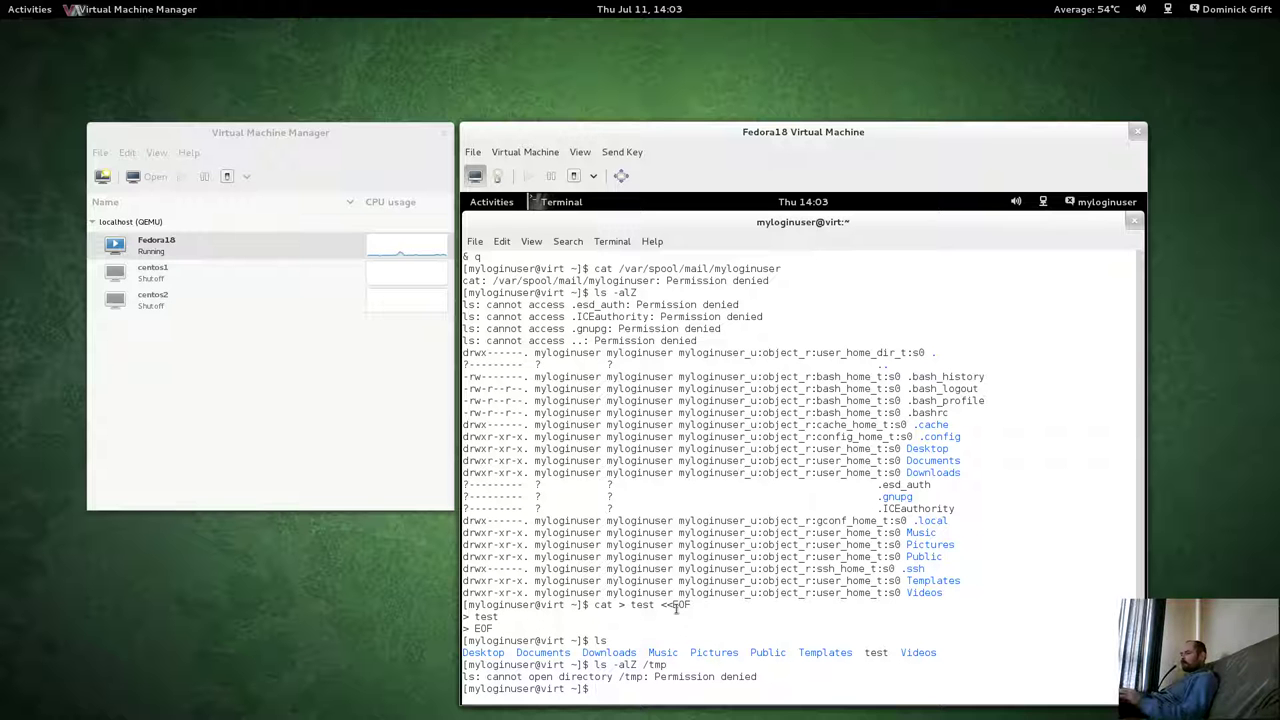
pyautogui.write('bash')
pyautogui.press('Return')
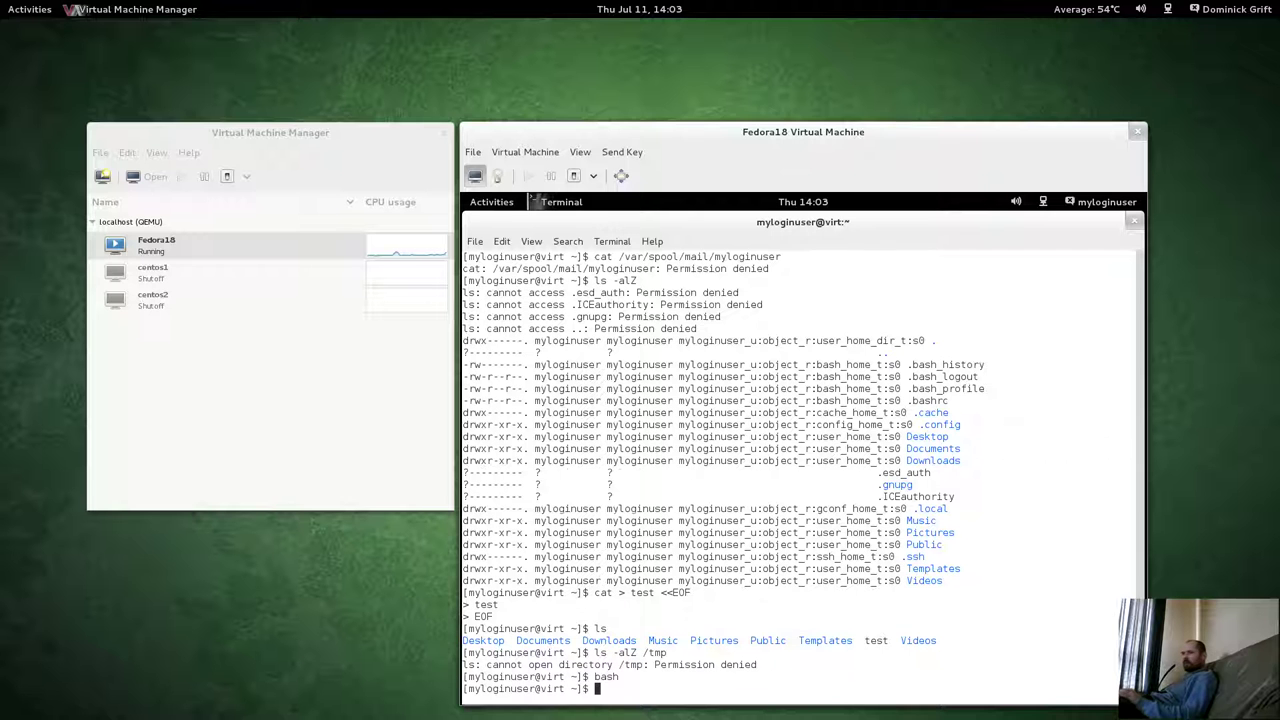
pyautogui.write('exit')
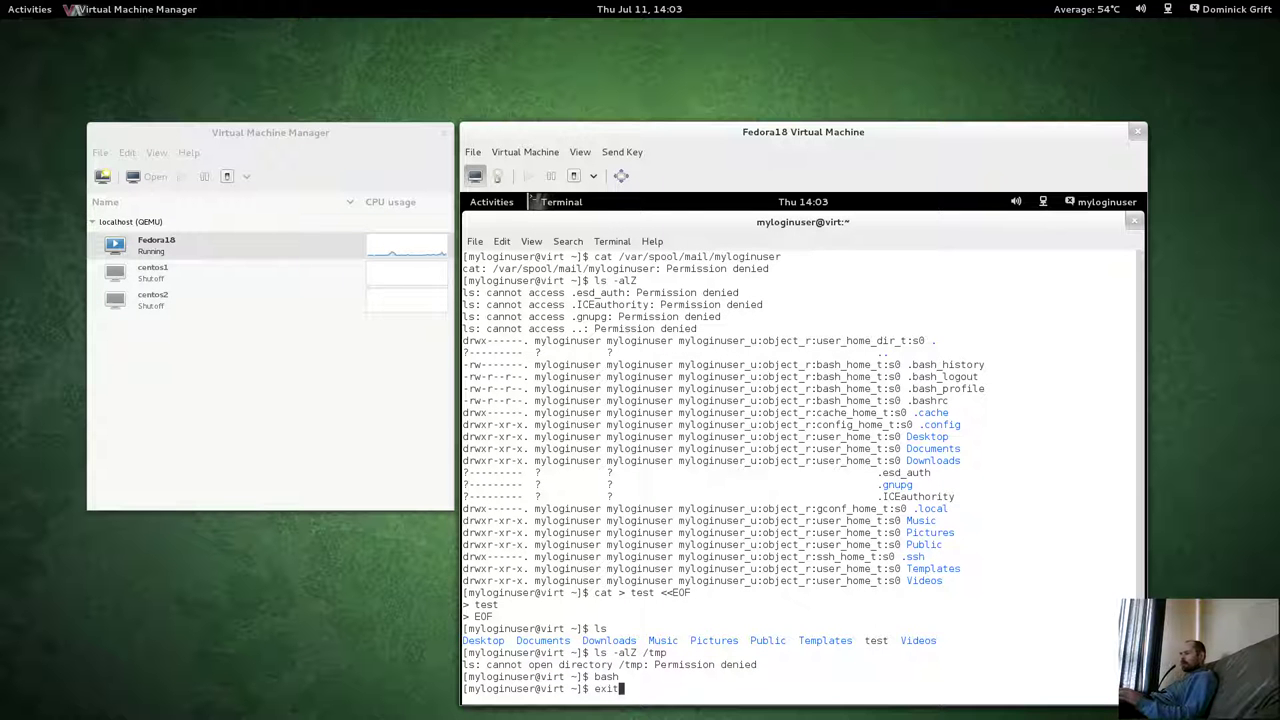
pyautogui.press('Return')
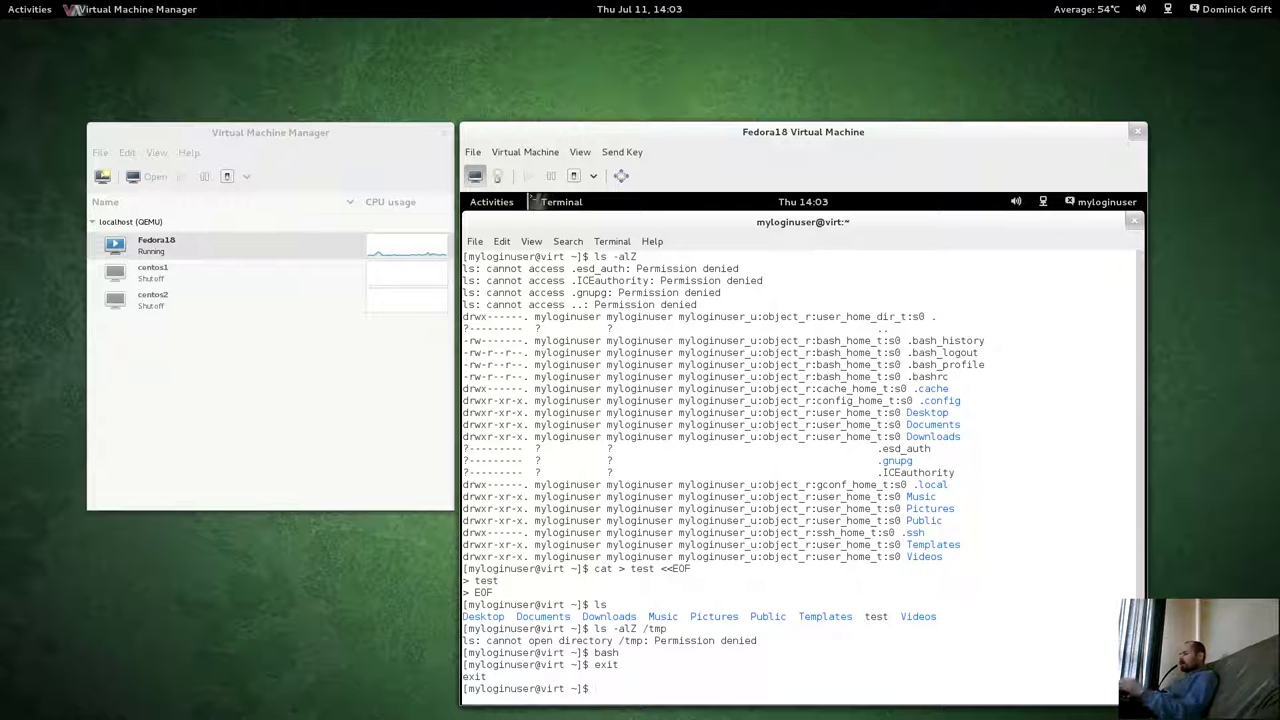
# Launch perl in the guest terminal and interrupt it with Ctrl+C.
pyautogui.write('perl')
pyautogui.press('Return')
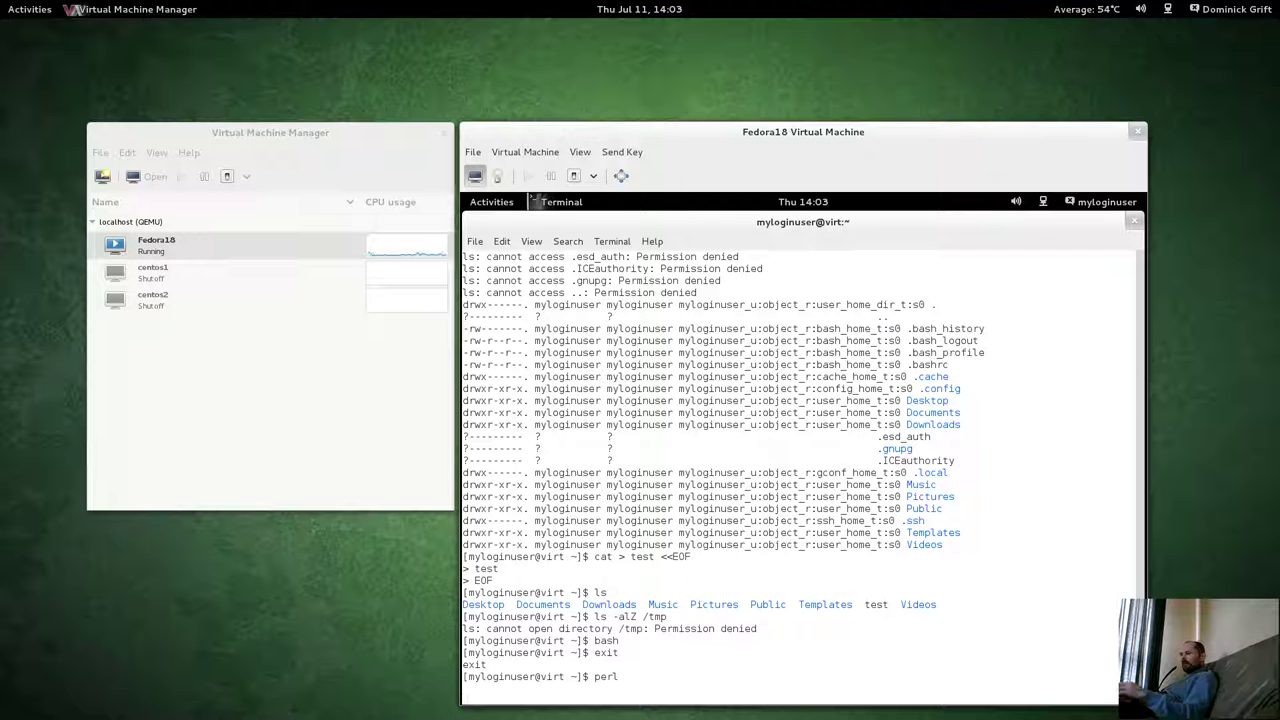
pyautogui.hotkey('ctrl', 'c')
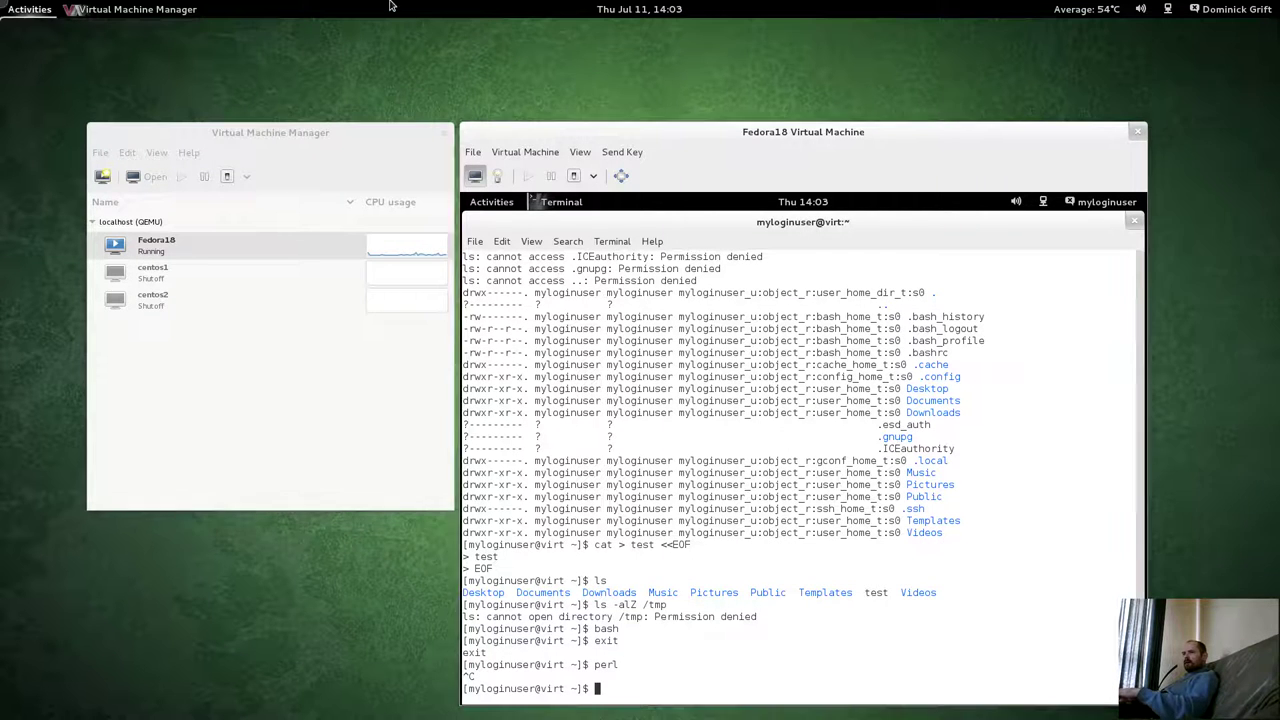
# In the root terminal workspace, rerun ausearch -m avc -ts 14:02.
pyautogui.press('super')
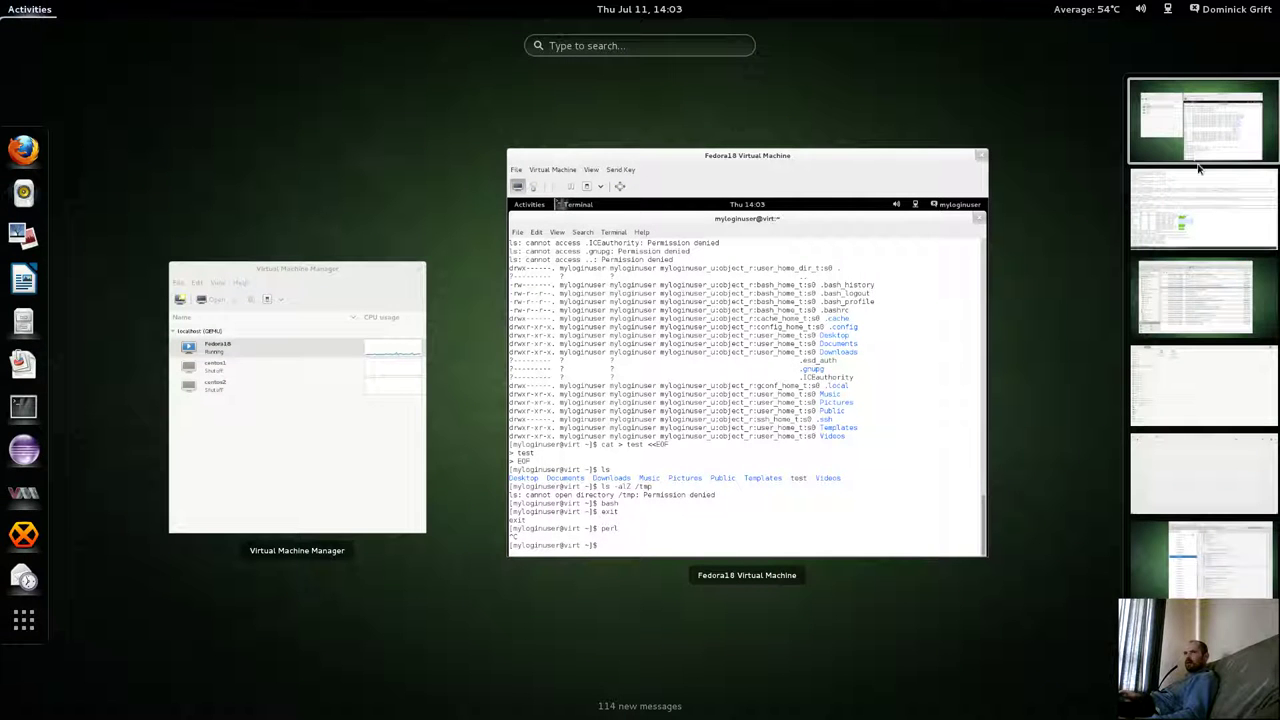
pyautogui.click(1199, 169)
pyautogui.press('Return')
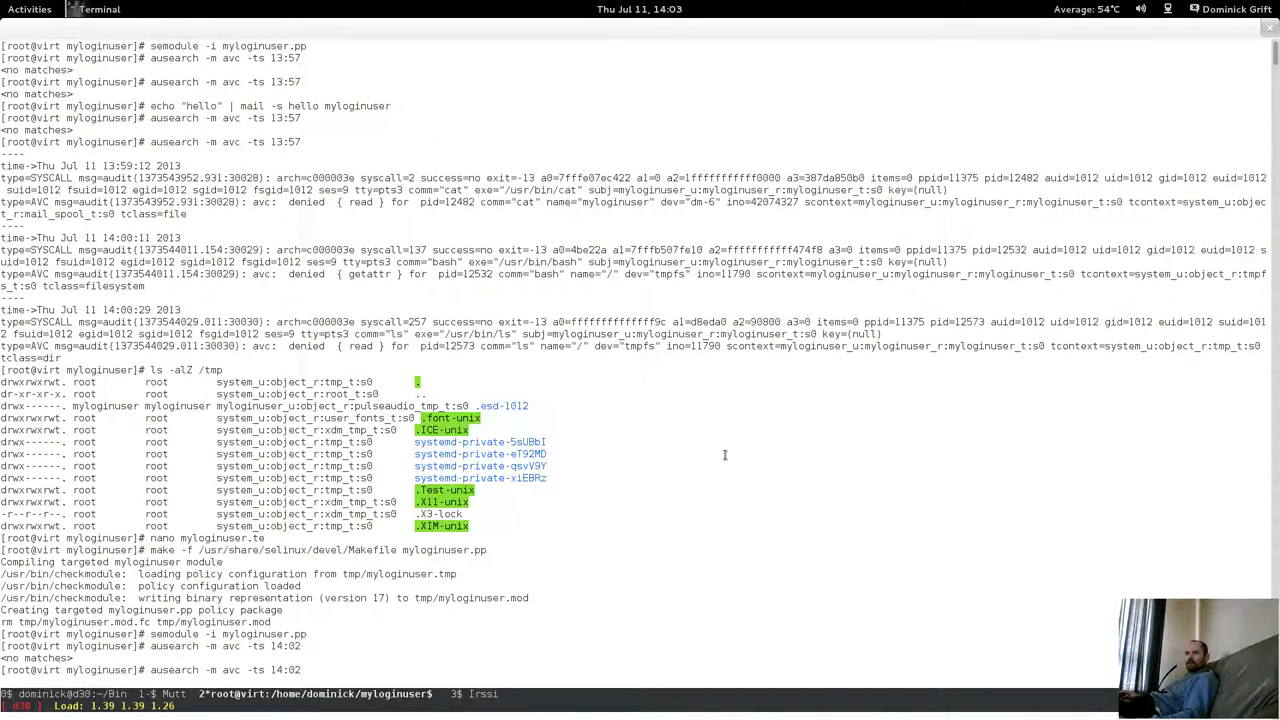
# Switch back to the virtual machine workspace and bring the Fedora18 window forward.
pyautogui.moveTo(2, 2)
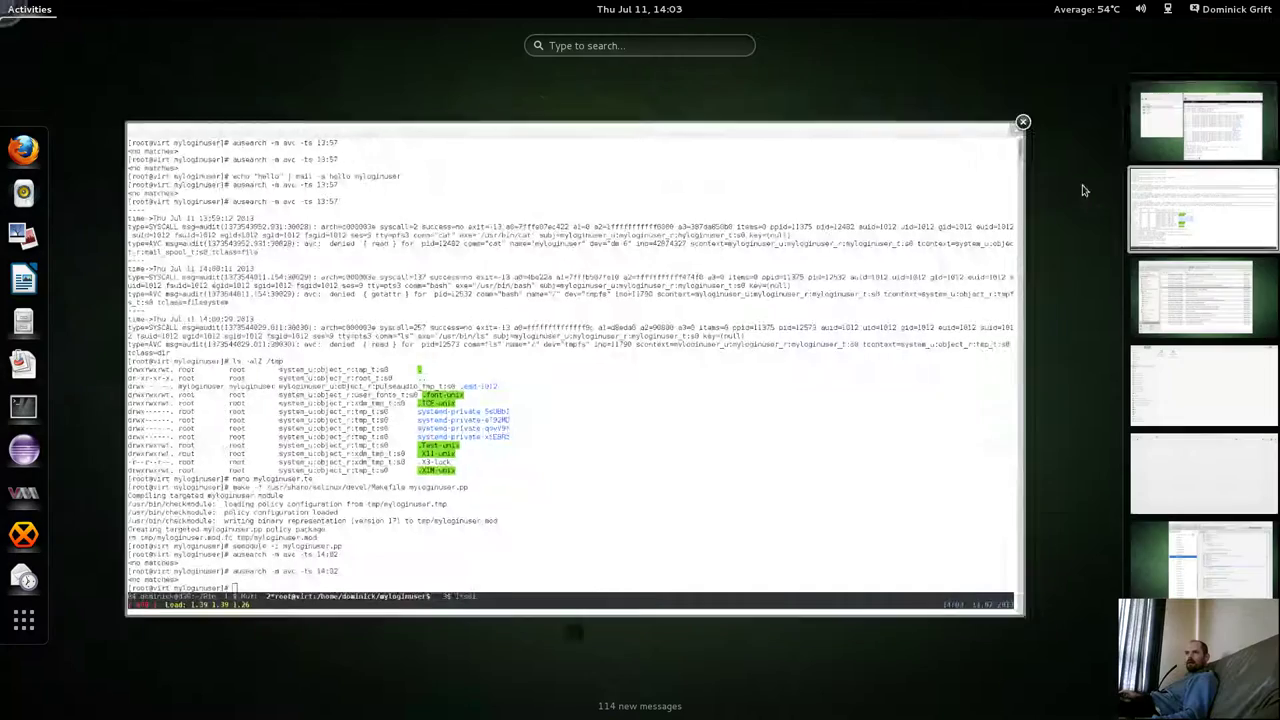
pyautogui.click(1187, 137)
pyautogui.click(708, 512)
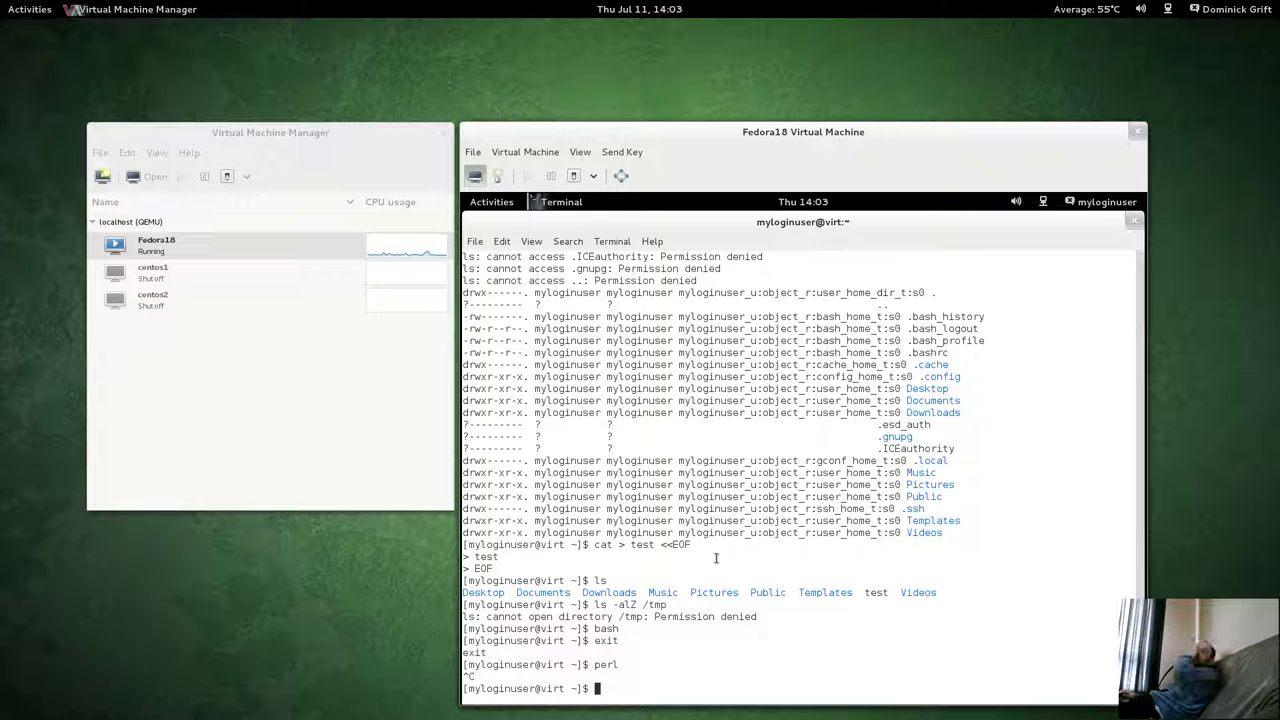
# Run man perl in the guest terminal, then restore and reposition the terminal window.
pyautogui.write('man perl')
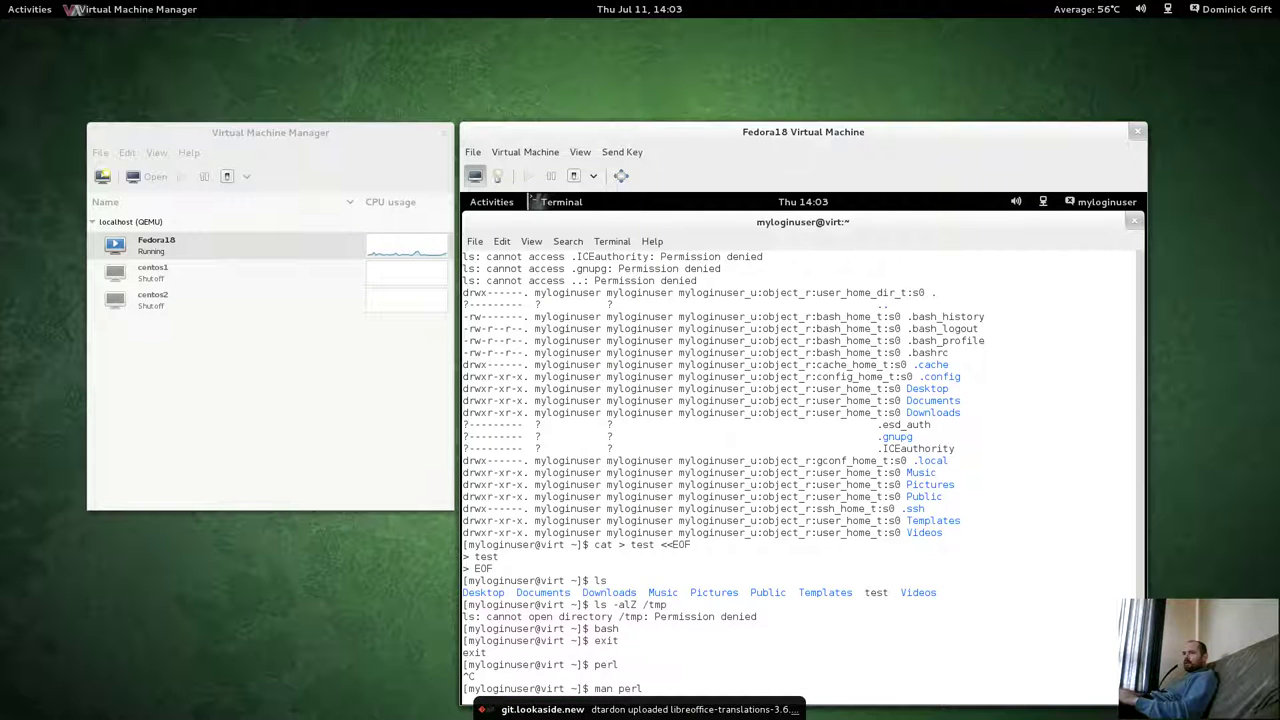
pyautogui.press('Return')
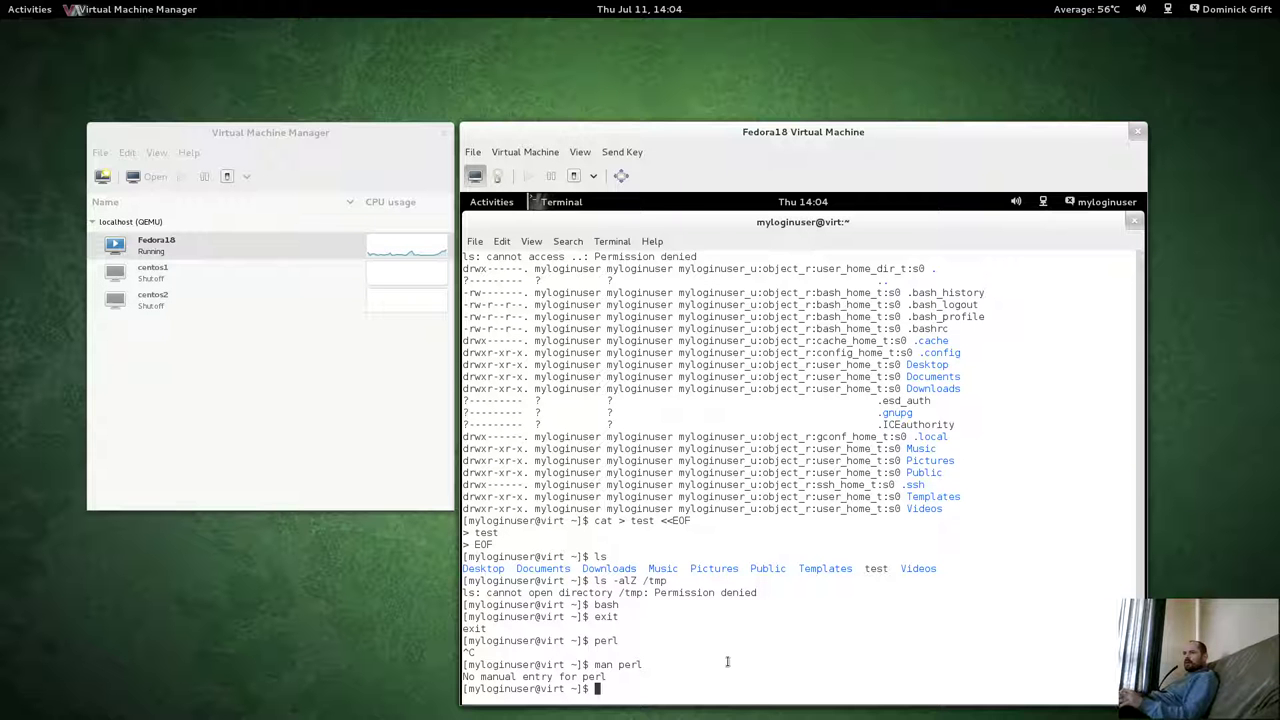
pyautogui.doubleClick(822, 226)
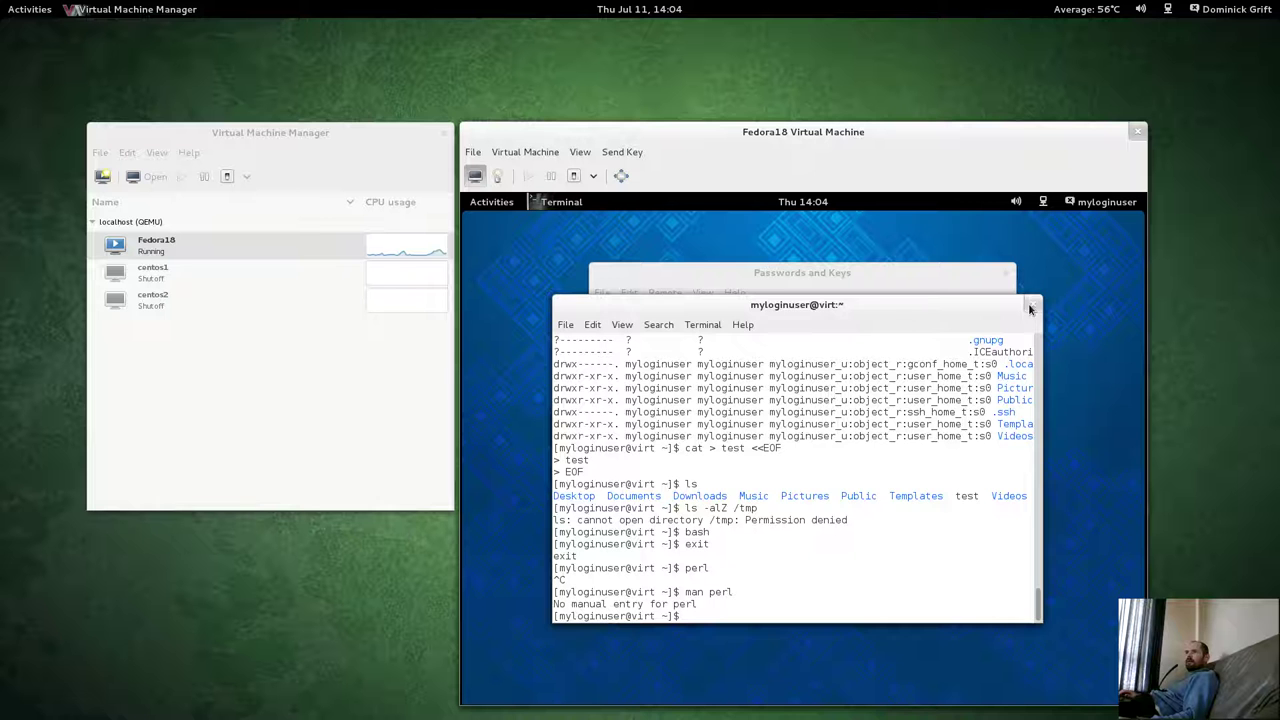
pyautogui.moveTo(925, 310); pyautogui.dragTo(985, 300)
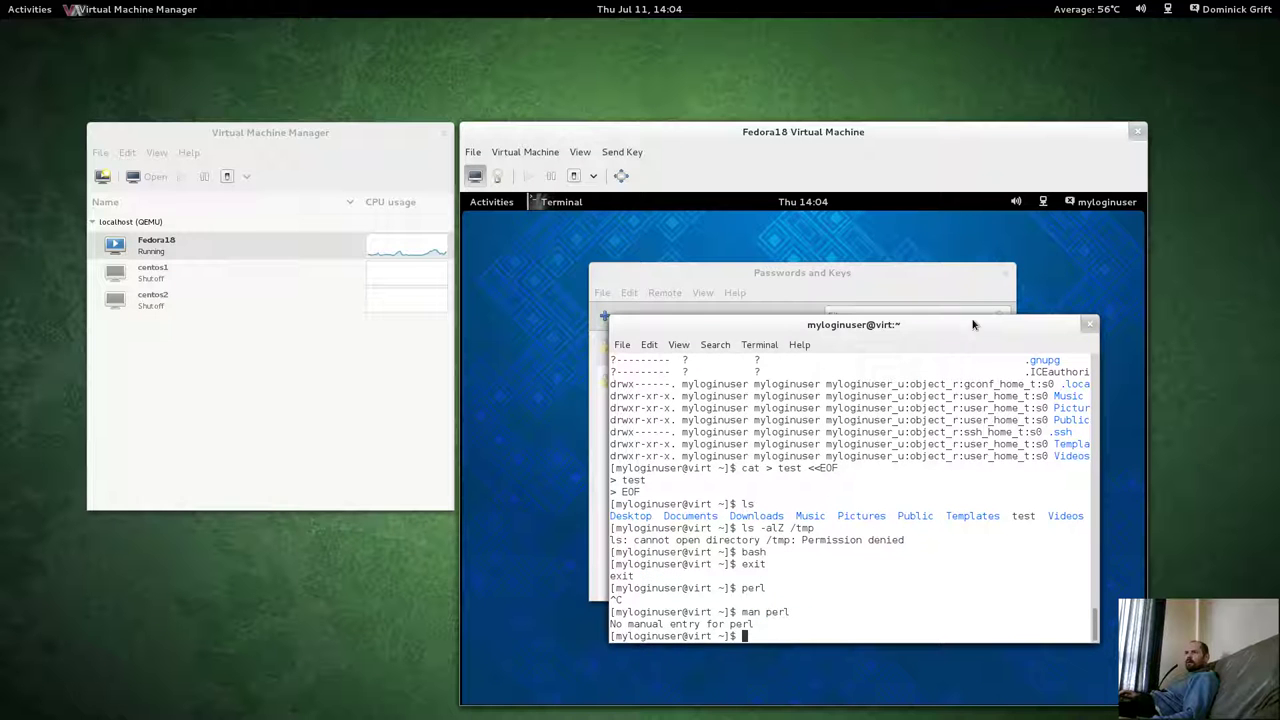
# Launch gedit in the guest, type 'a test file', and save it to Documents.
pyautogui.click(491, 201)
pyautogui.click(491, 553)
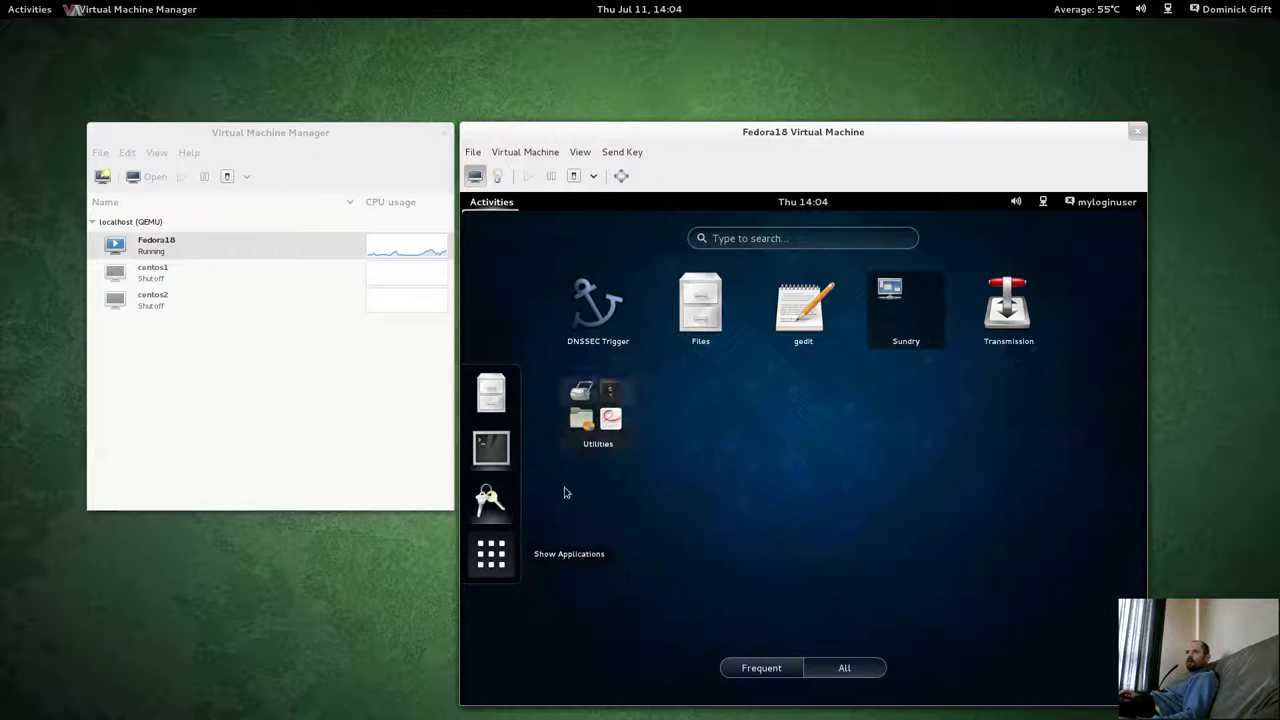
pyautogui.click(811, 328)
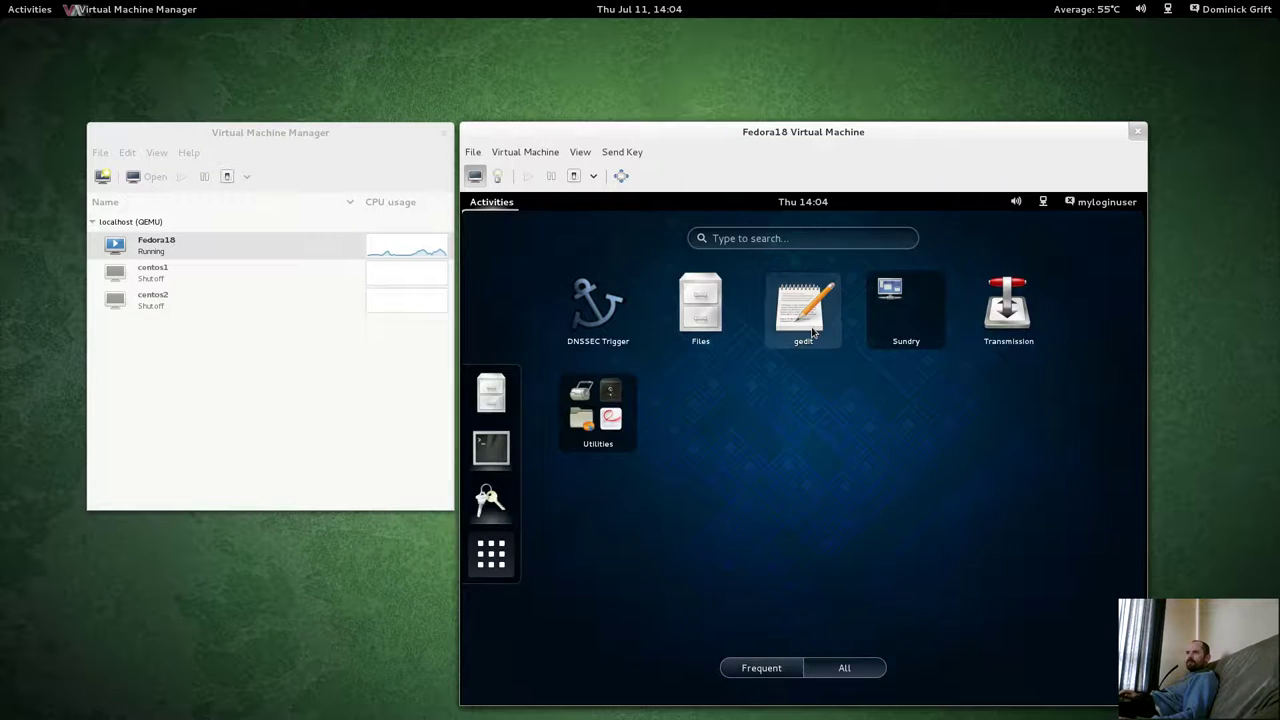
pyautogui.moveTo(655, 228); pyautogui.dragTo(755, 309)
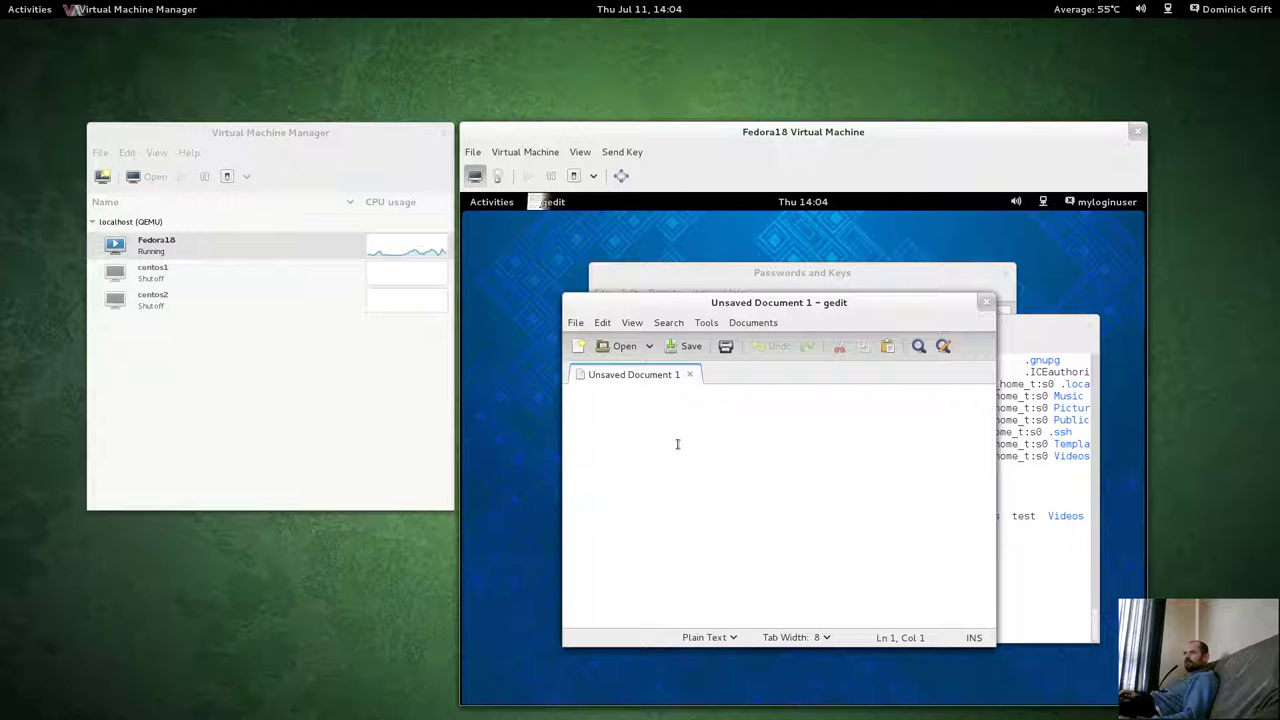
pyautogui.write('a test file')
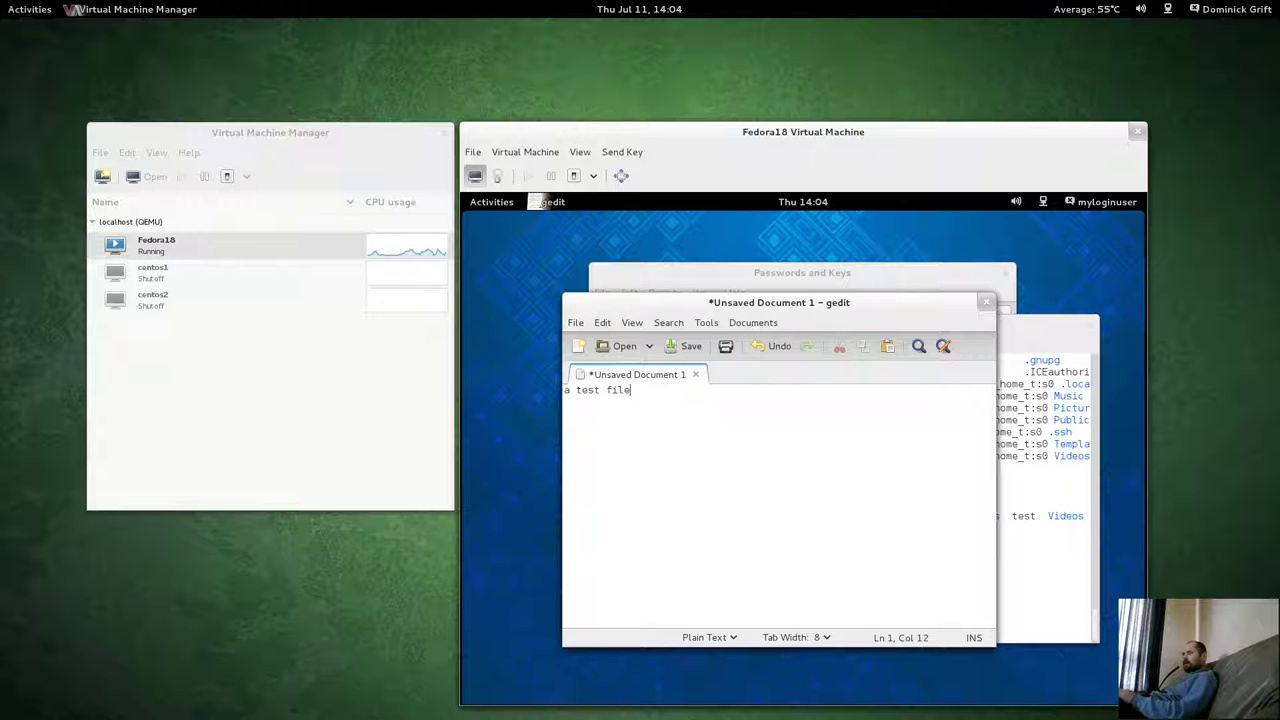
pyautogui.click(688, 346)
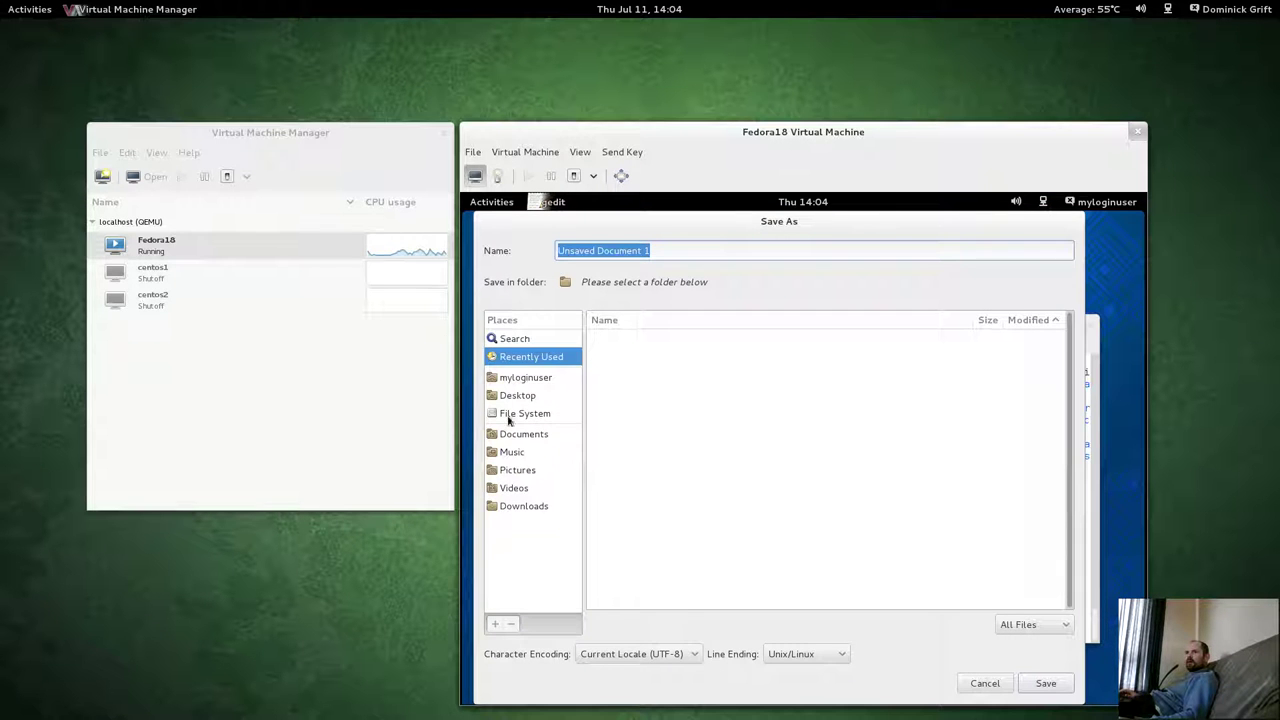
pyautogui.click(506, 438)
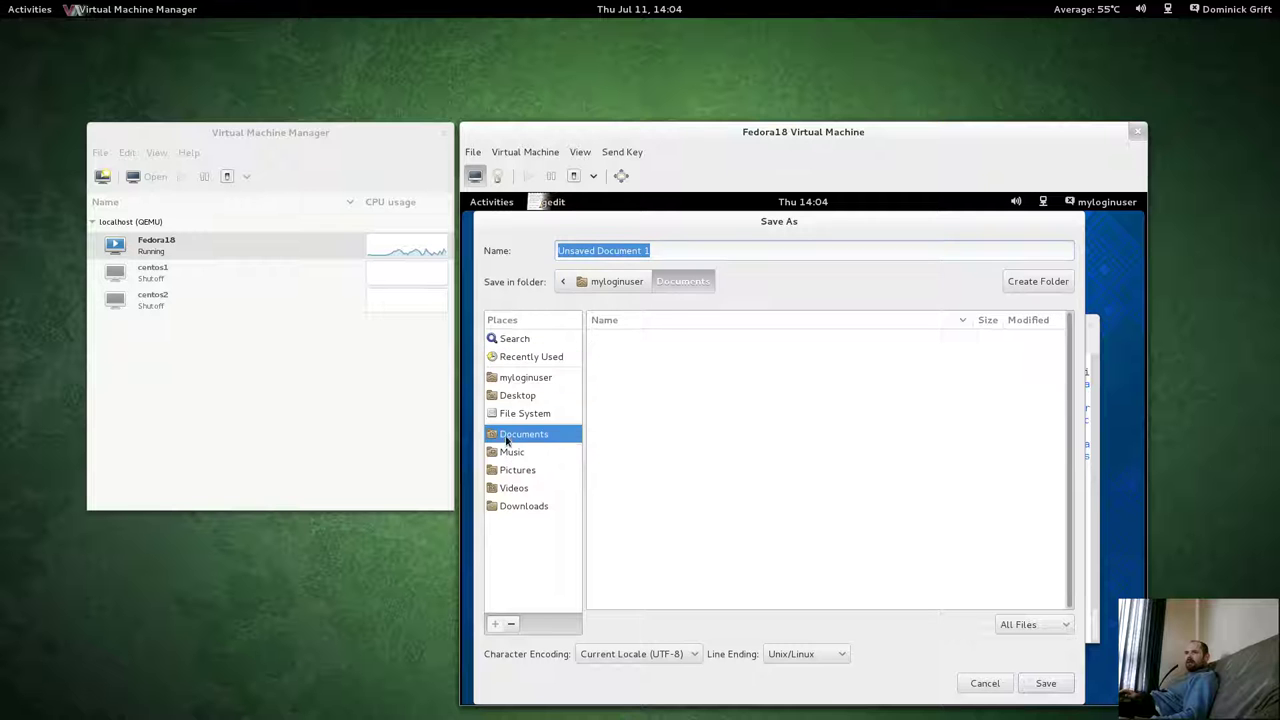
pyautogui.click(1047, 684)
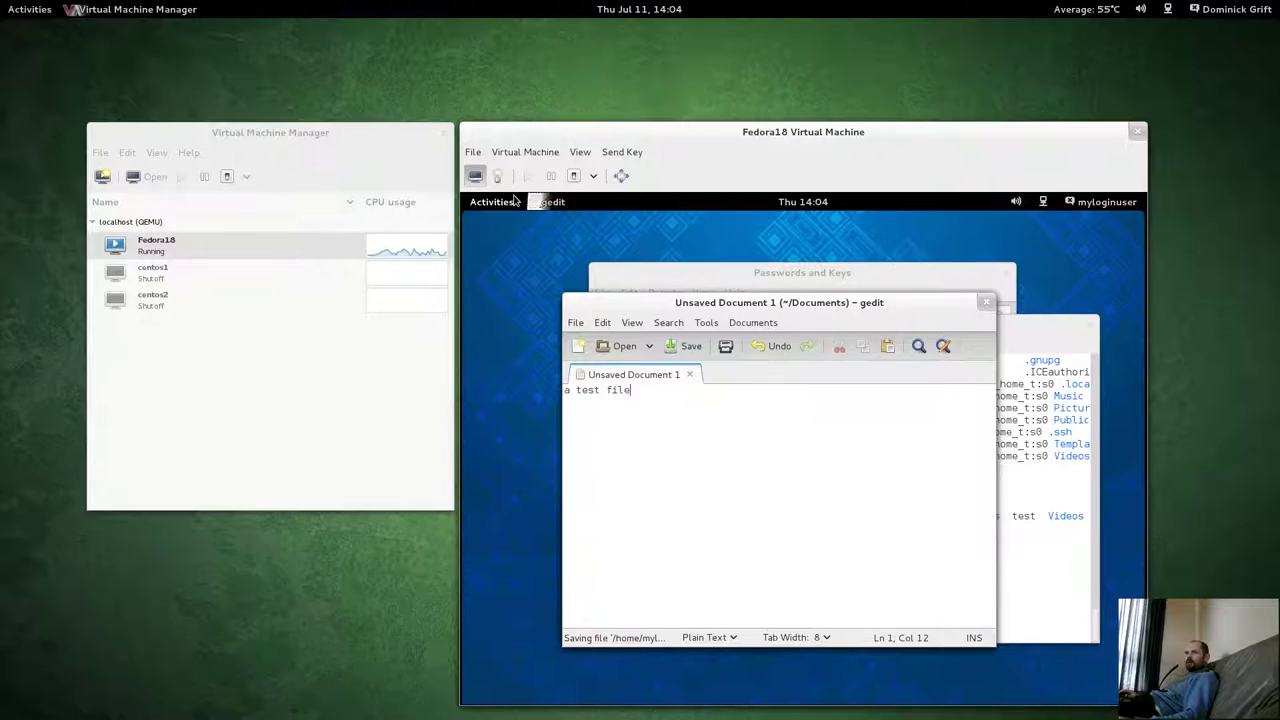
# Switch to the host root terminal workspace and show it full screen.
pyautogui.press('super')
pyautogui.click(1225, 224)
pyautogui.click(717, 366)
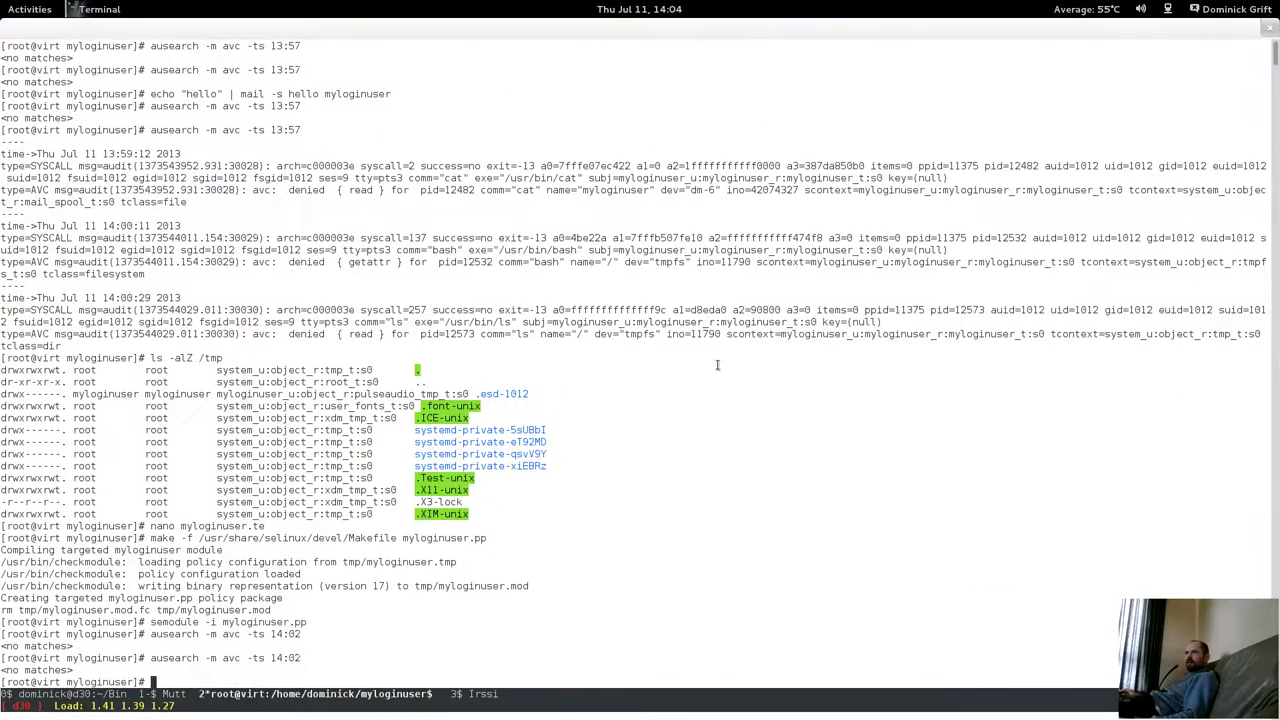
# Rerun the recalled AVC search and highlight /usr/bin/man and the man command in a denial.
pyautogui.press('Up')
pyautogui.press('Return')
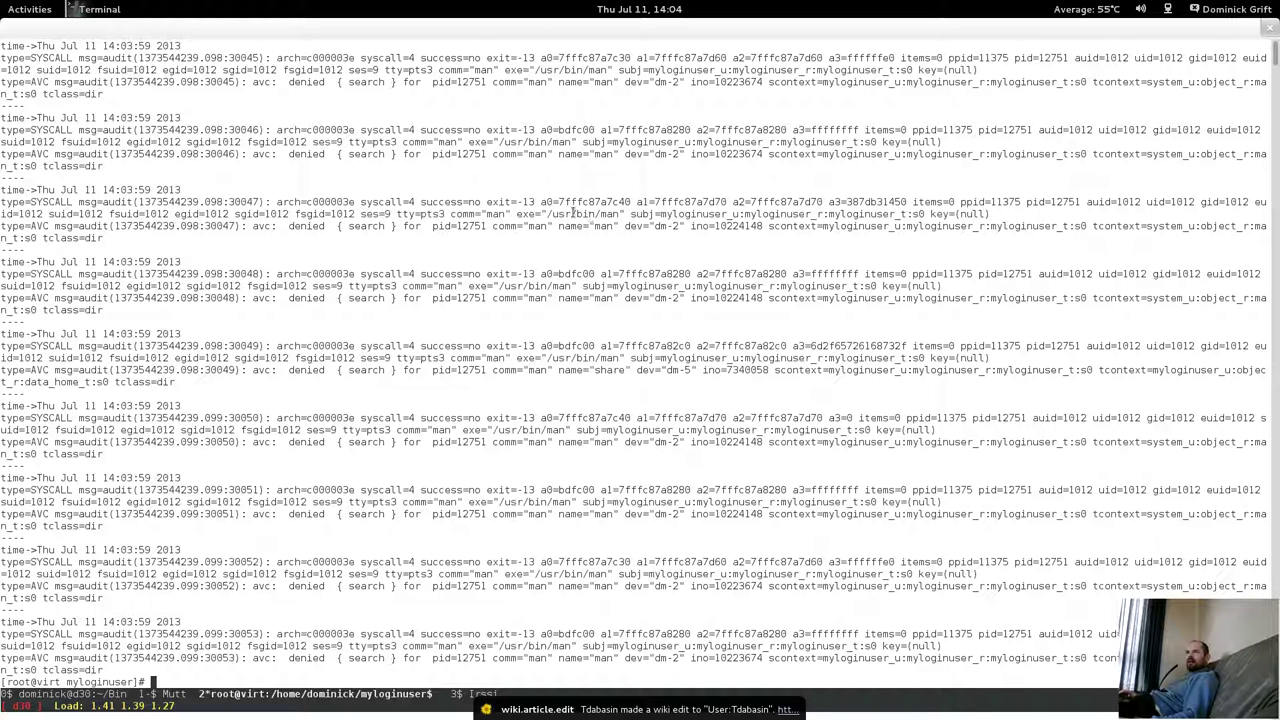
pyautogui.moveTo(549, 211); pyautogui.dragTo(686, 214)
pyautogui.click(835, 246)
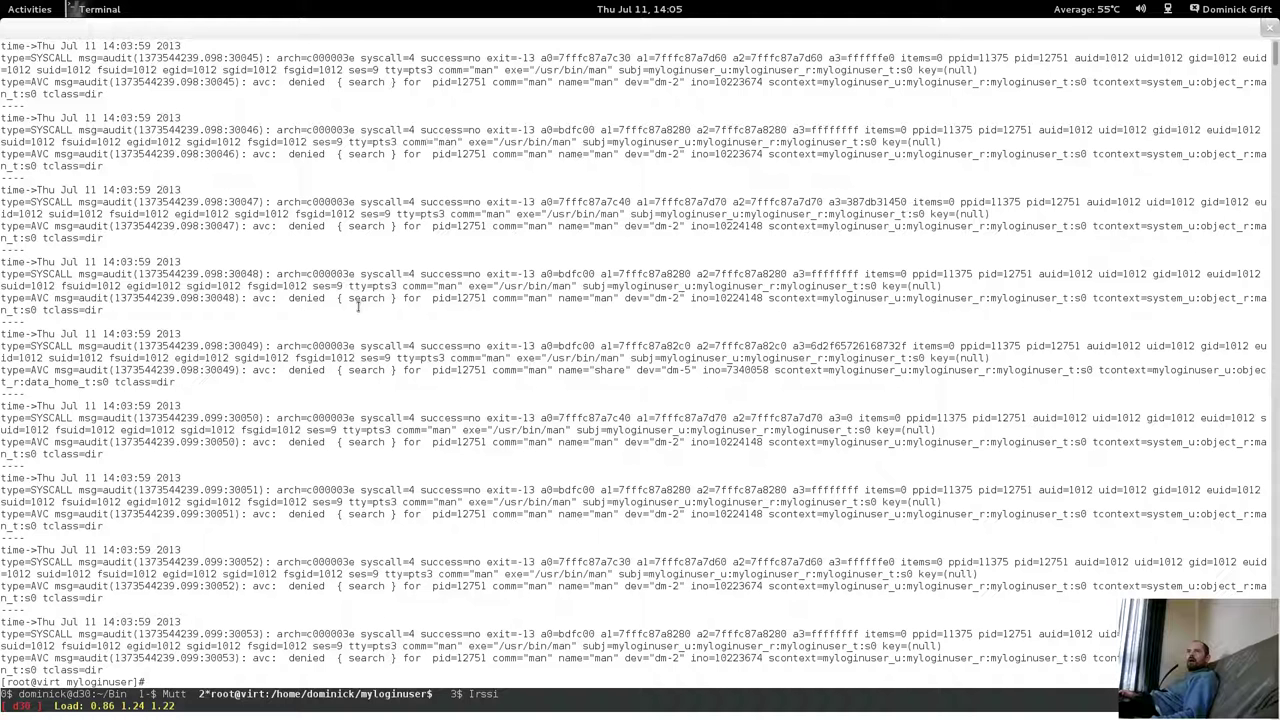
pyautogui.doubleClick(540, 370)
pyautogui.click(855, 376)
# Highlight the target type and tclass=dir on the share directory denial.
pyautogui.moveTo(55, 382); pyautogui.dragTo(143, 384)
pyautogui.click(143, 386)
pyautogui.doubleClick(143, 384)
pyautogui.click(143, 384)
pyautogui.doubleClick(143, 384)
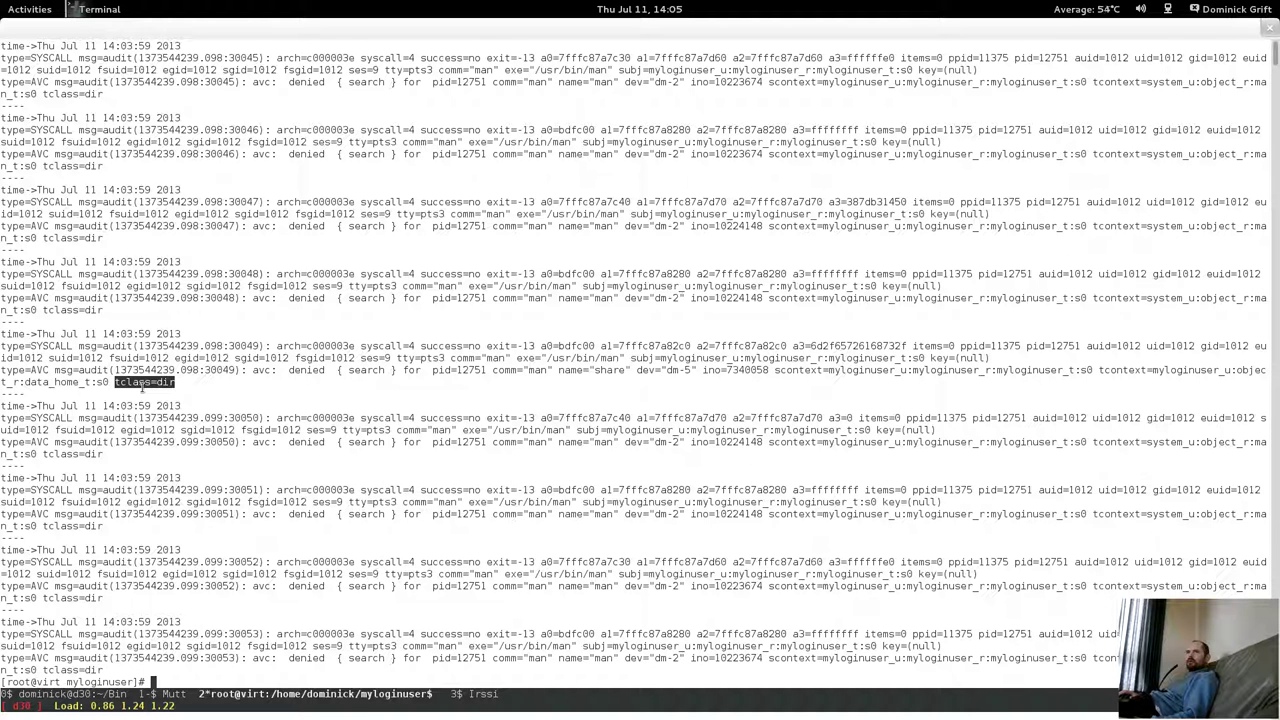
pyautogui.moveTo(45, 384); pyautogui.dragTo(50, 384)
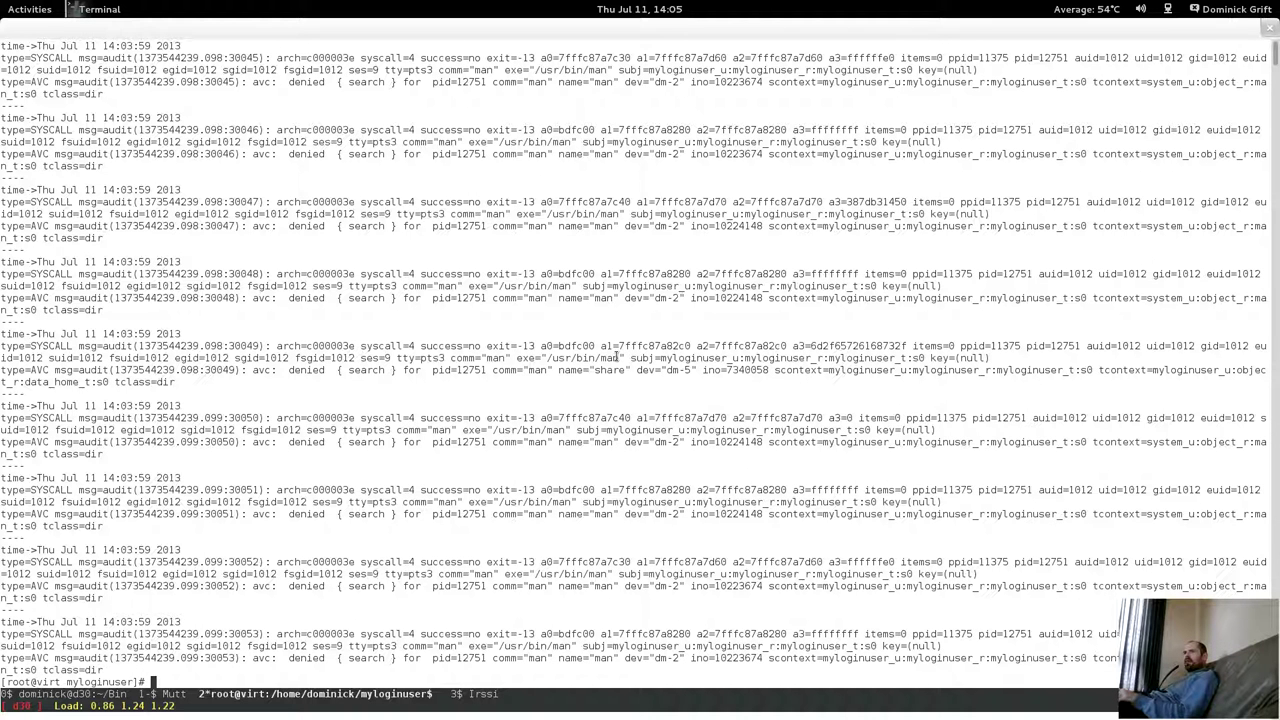
# Rerun the audit search as ausearch -m avc -ts 14:05, which reports no matches.
pyautogui.press('Up')
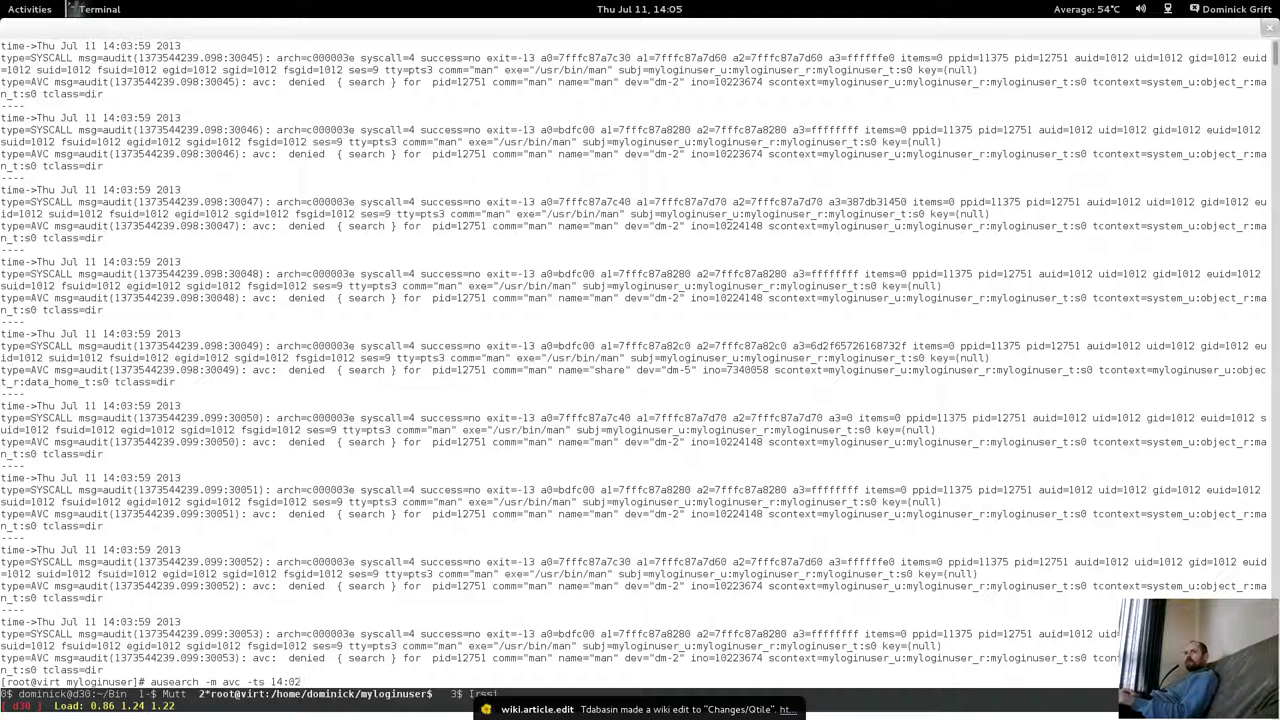
pyautogui.press('BackSpace')
pyautogui.write('5')
pyautogui.press('Return')
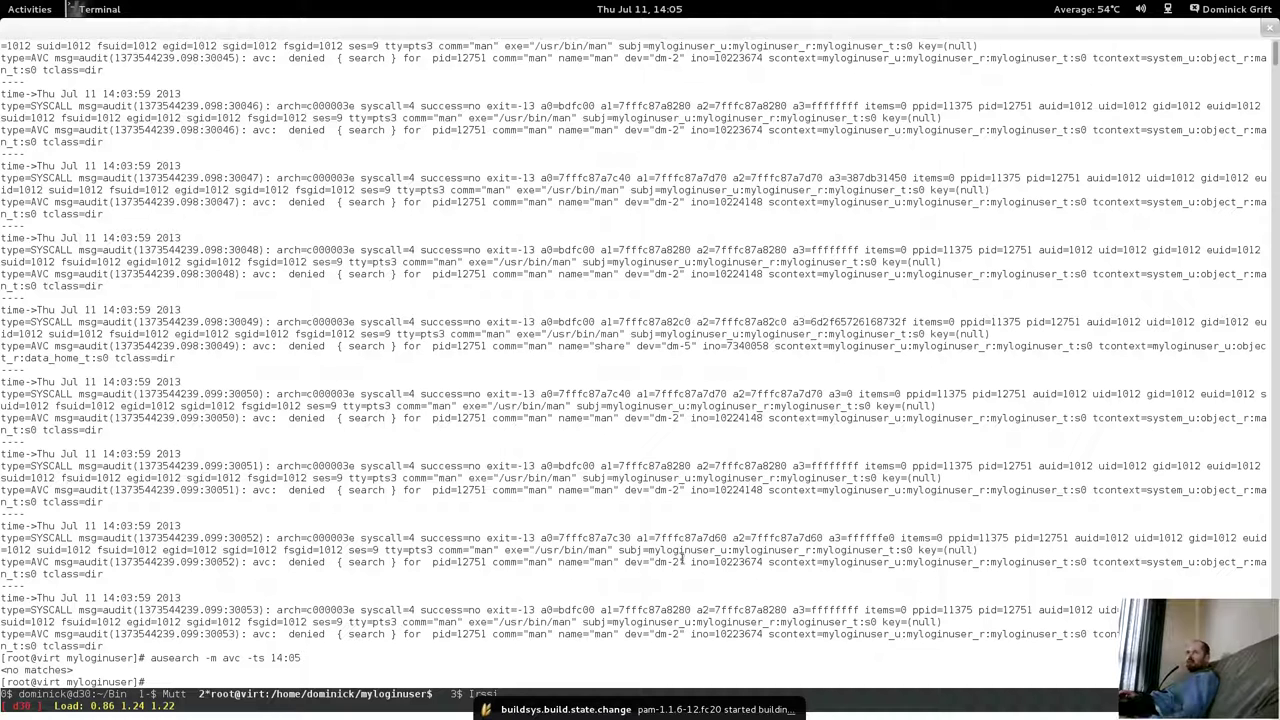
pyautogui.click(3, 6)
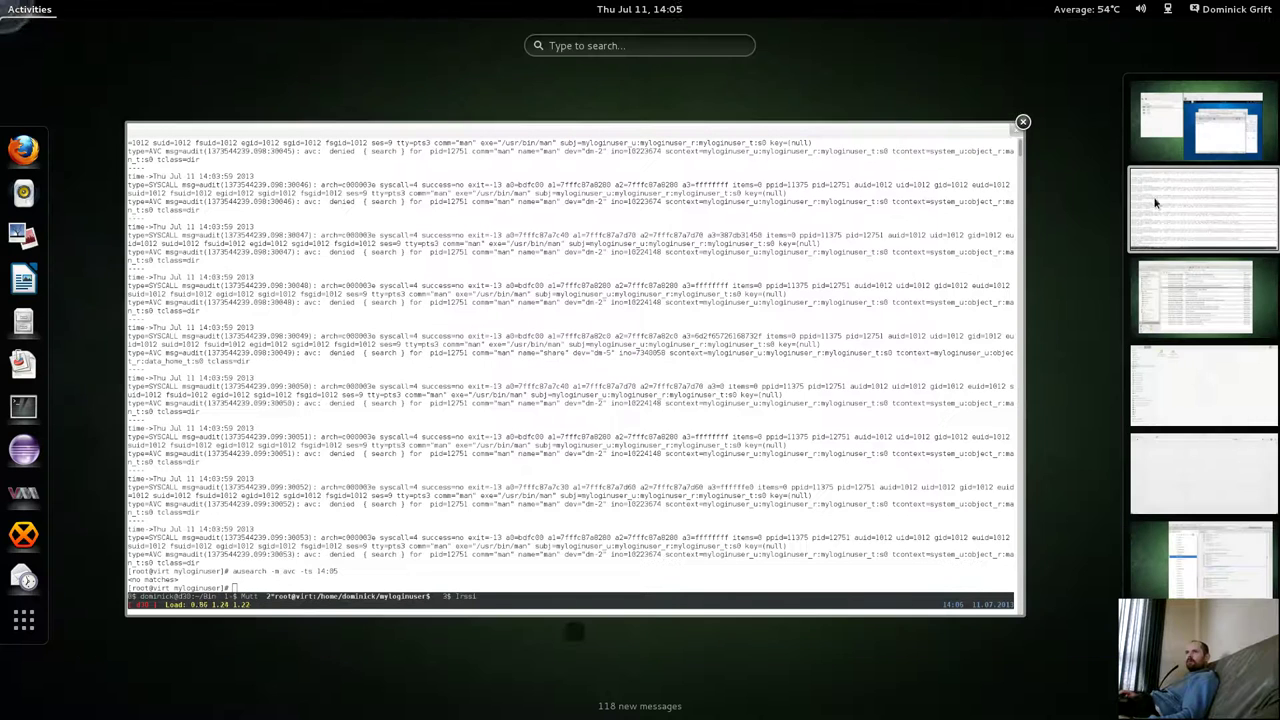
# Launch Files in the guest and open the test file from Home in gedit.
pyautogui.click(1227, 133)
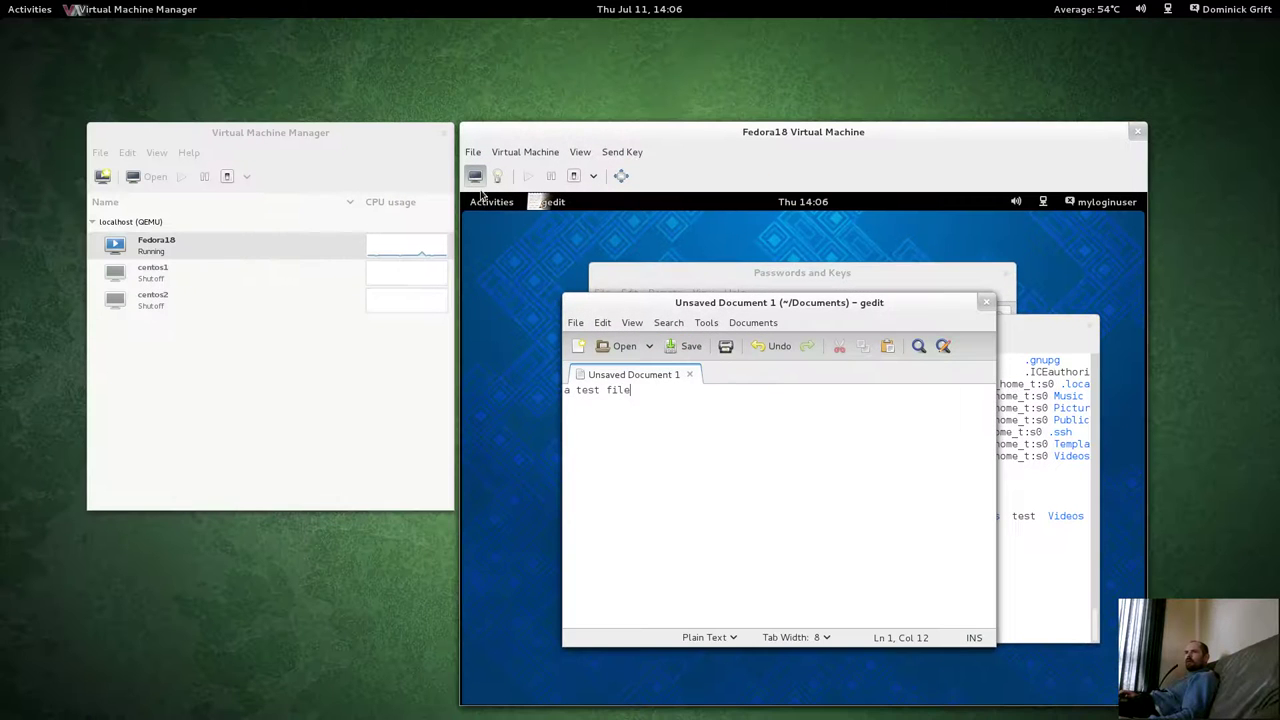
pyautogui.click(480, 198)
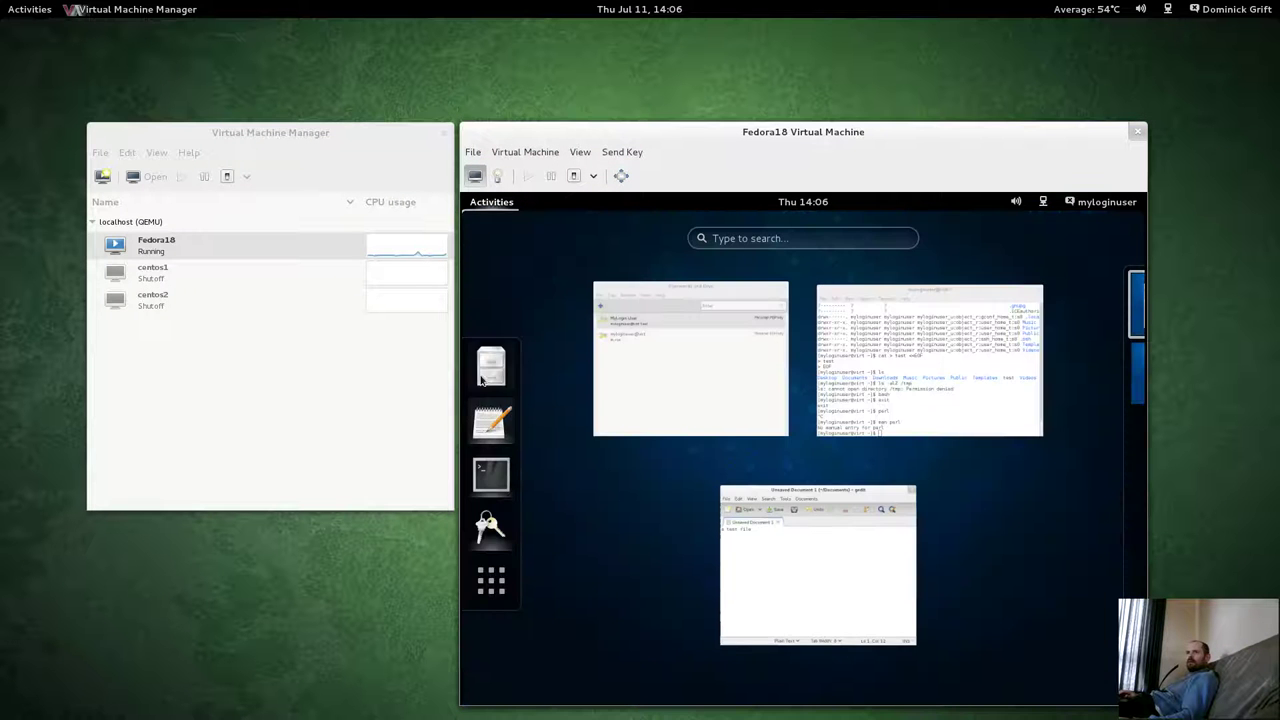
pyautogui.click(484, 377)
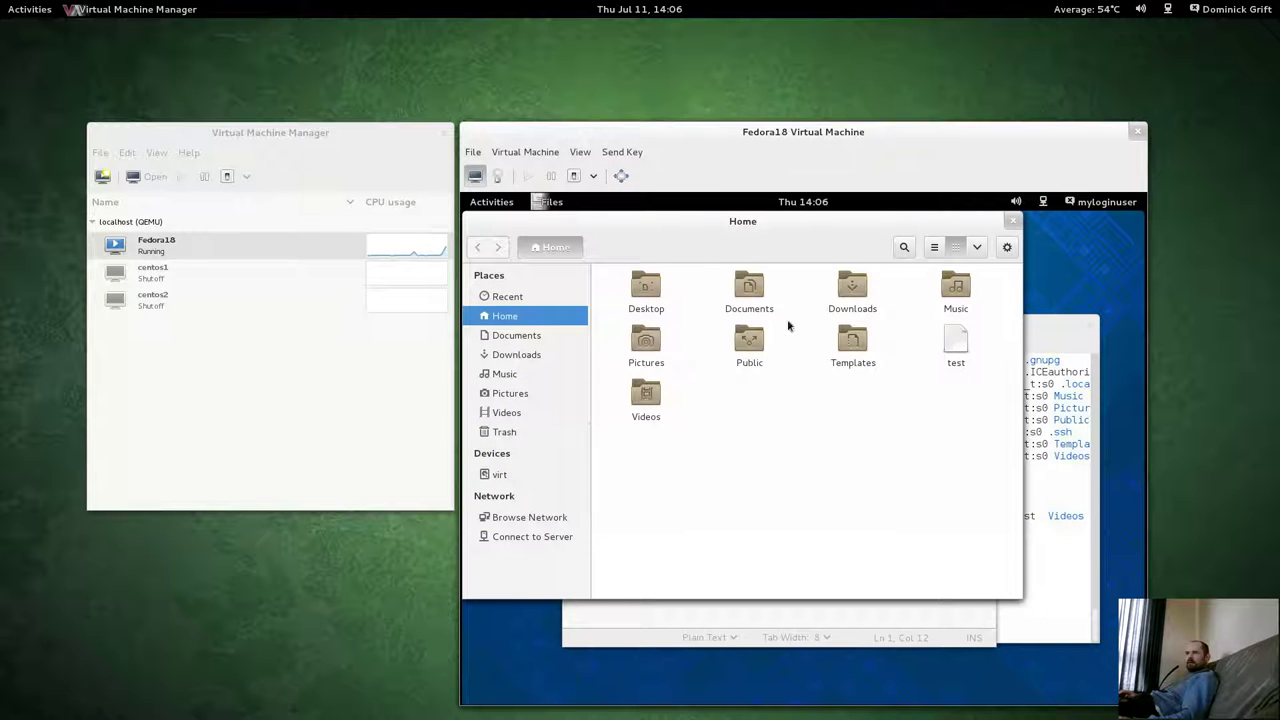
pyautogui.click(950, 348)
pyautogui.doubleClick(950, 348)
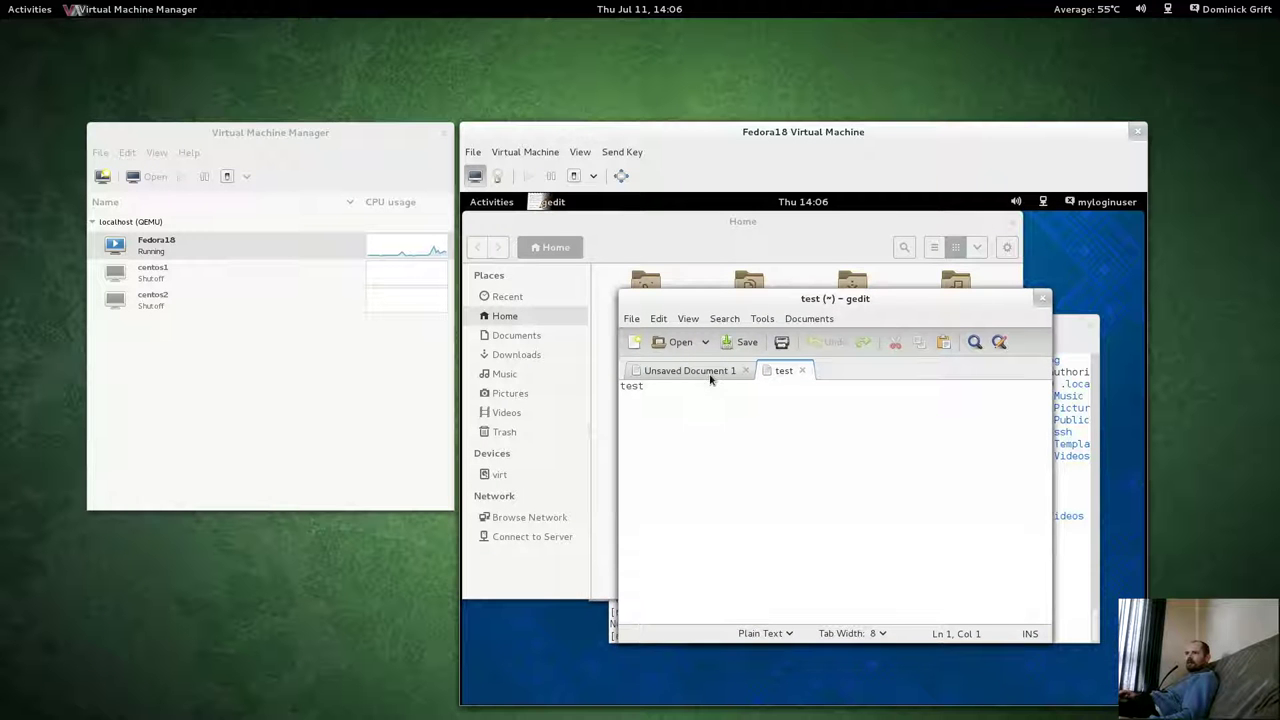
# Close the test file and Unsaved Document 1, then reopen test and close gedit.
pyautogui.click(713, 373)
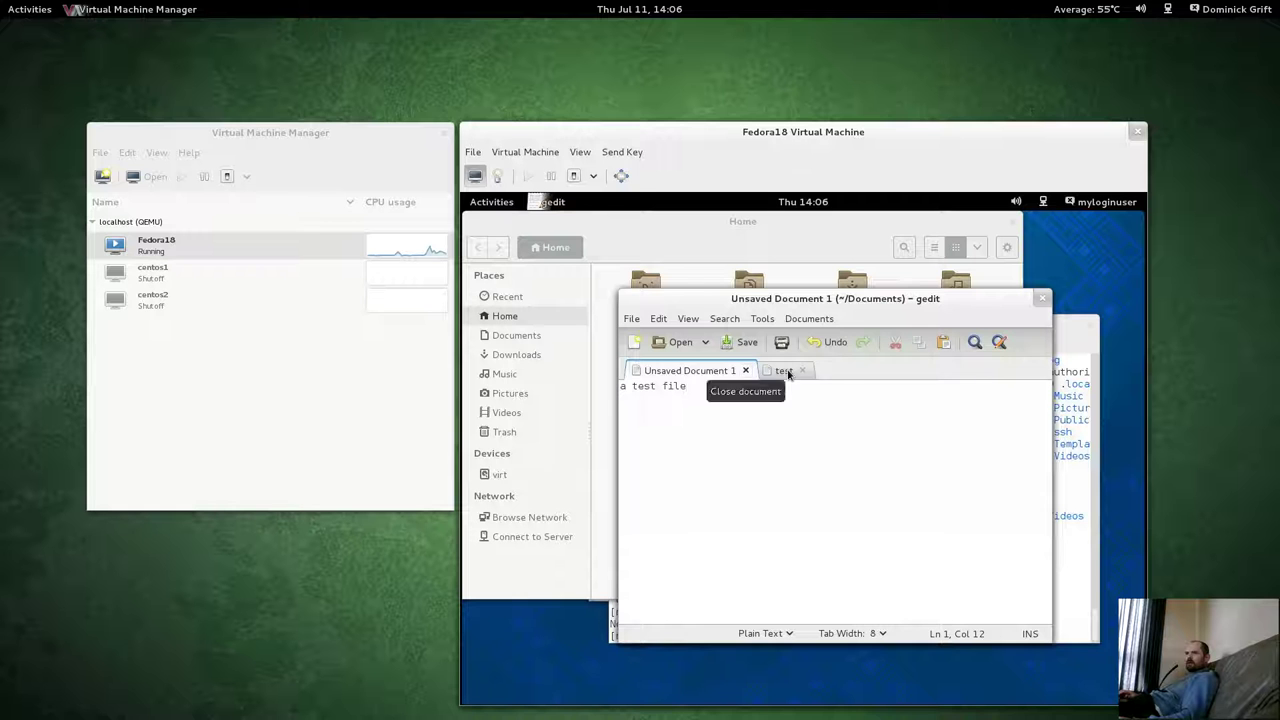
pyautogui.click(783, 373)
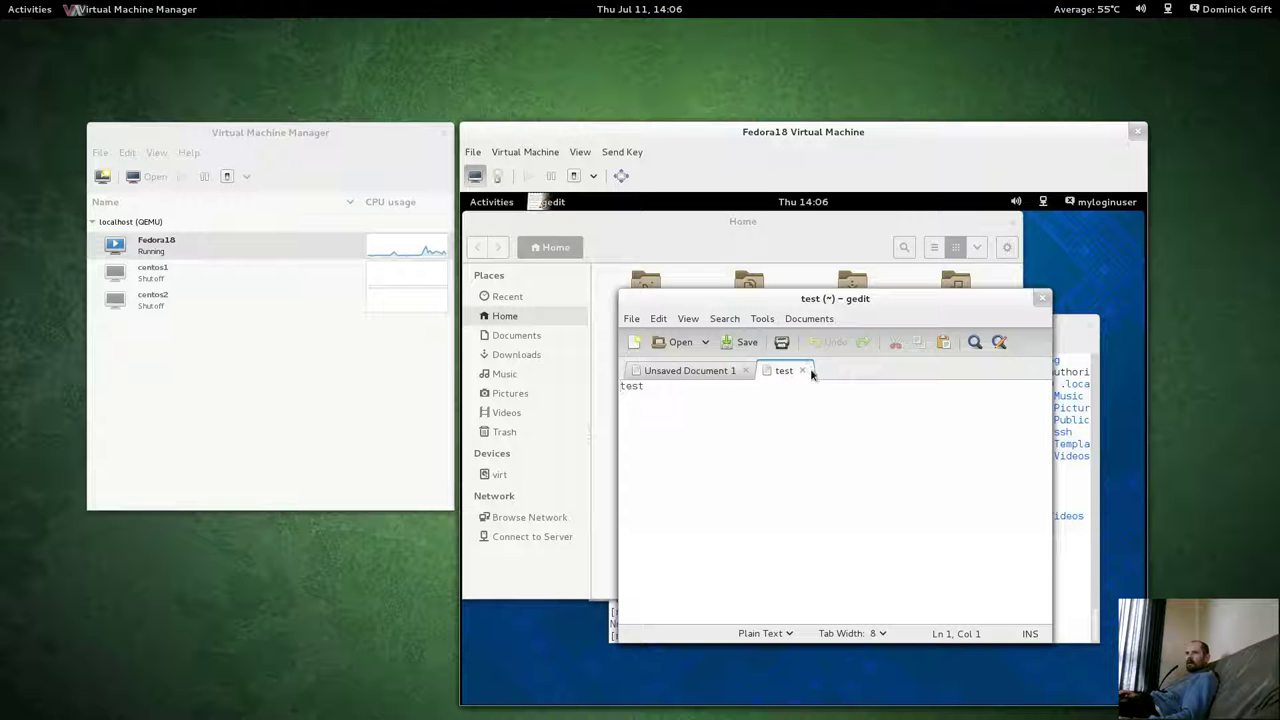
pyautogui.click(802, 371)
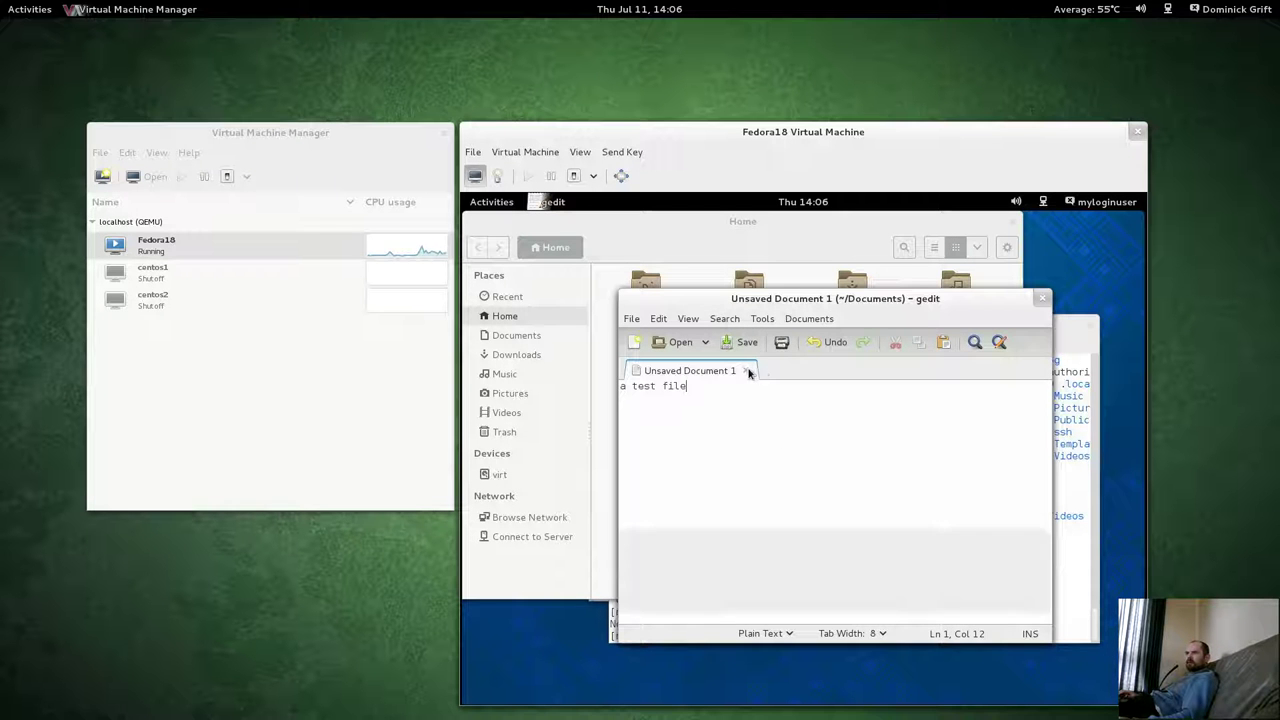
pyautogui.click(745, 370)
pyautogui.click(1045, 302)
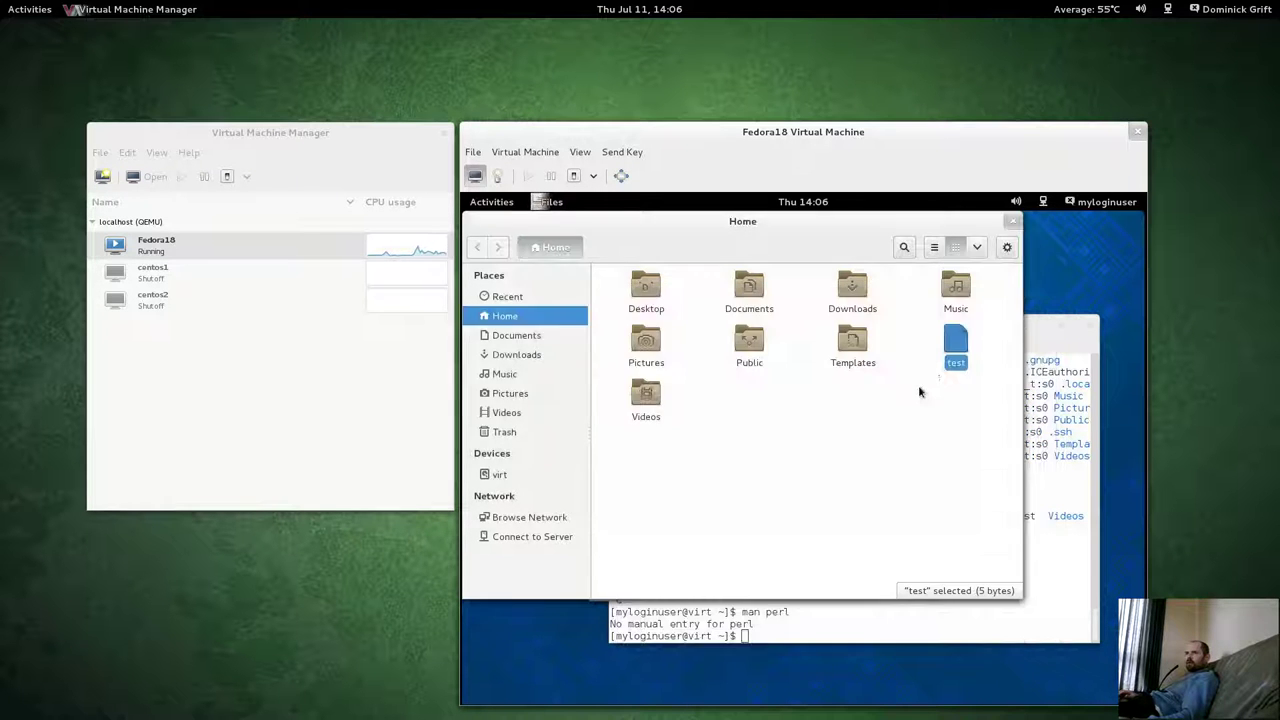
pyautogui.doubleClick(955, 350)
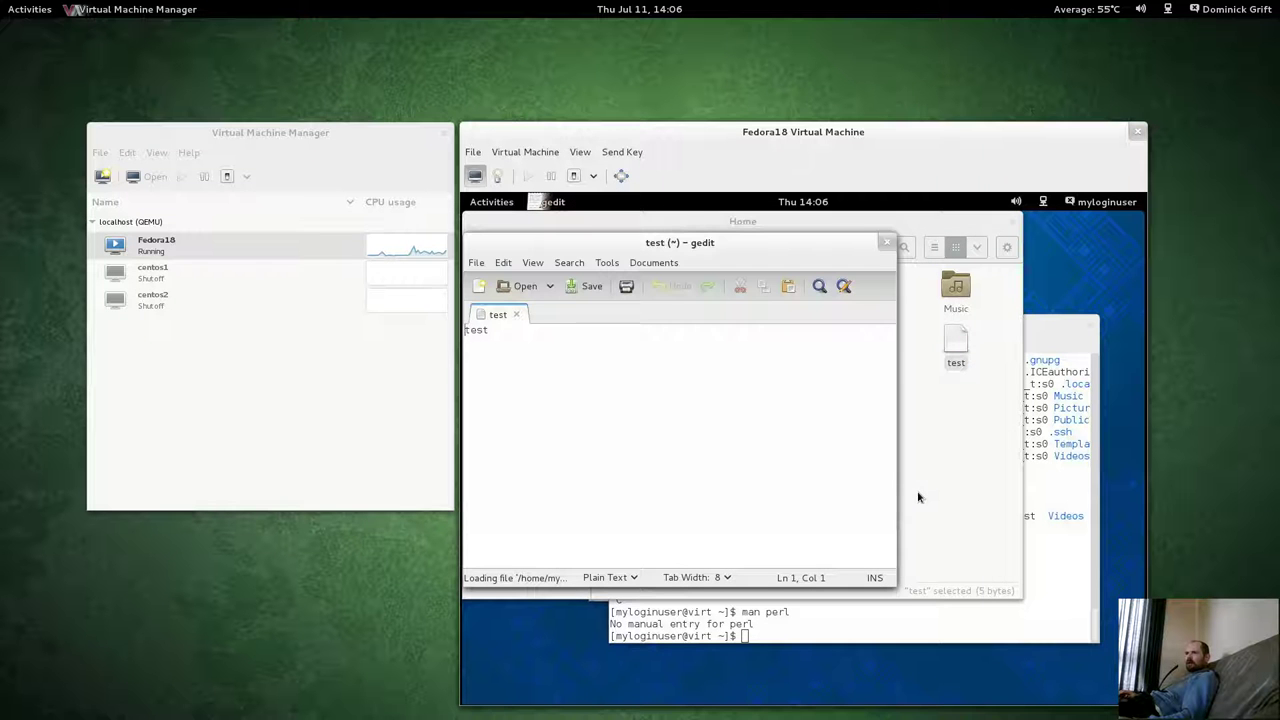
pyautogui.click(884, 244)
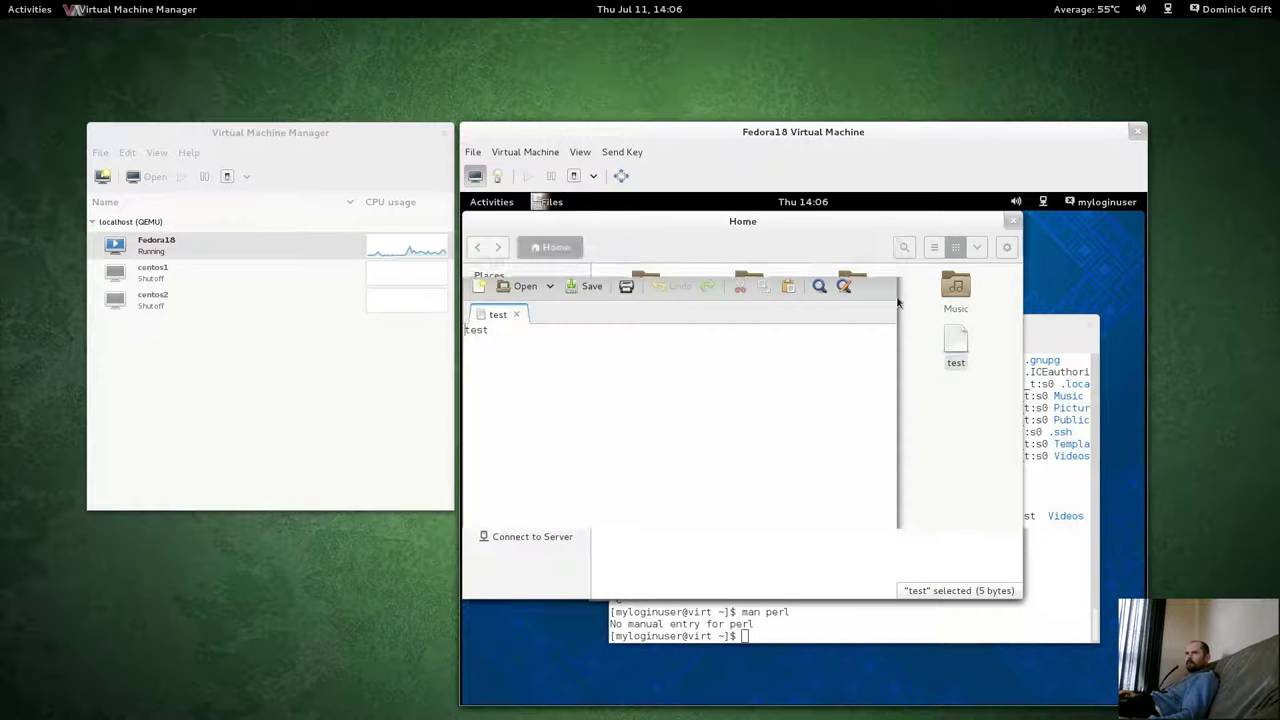
# Enable Show Hidden Files, then browse to the guest's root filesystem folder.
pyautogui.click(976, 247)
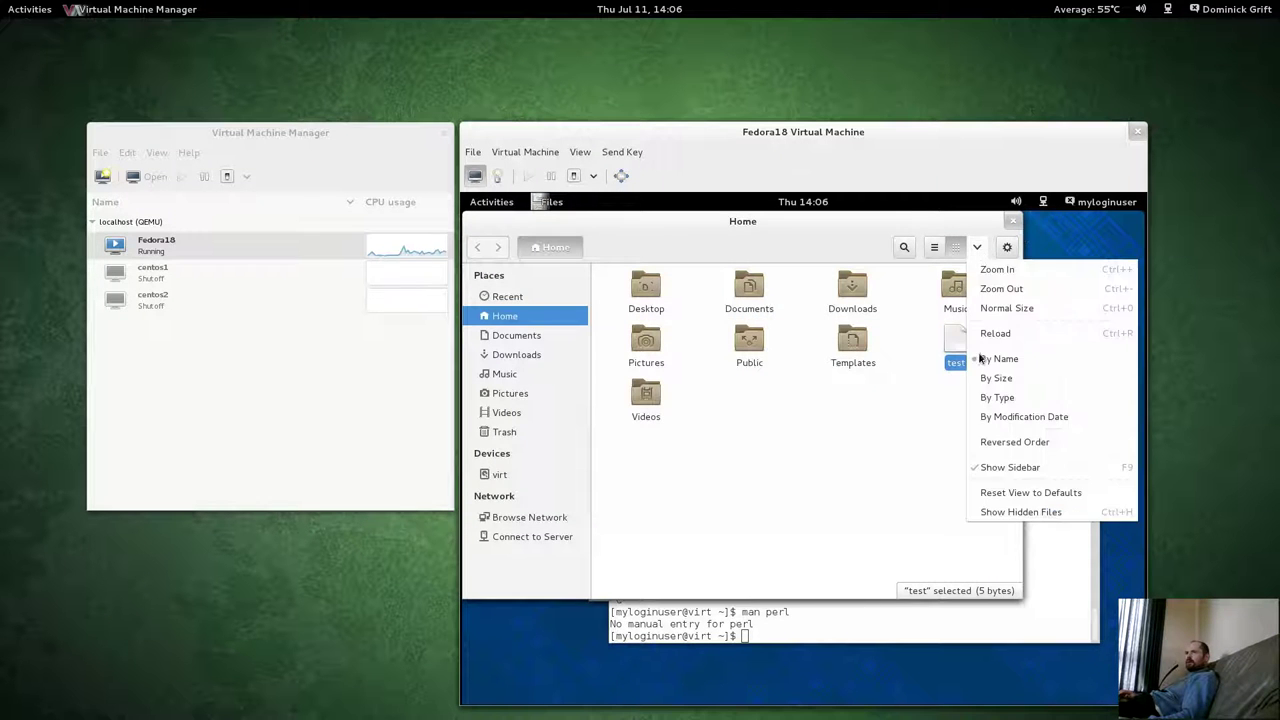
pyautogui.click(995, 512)
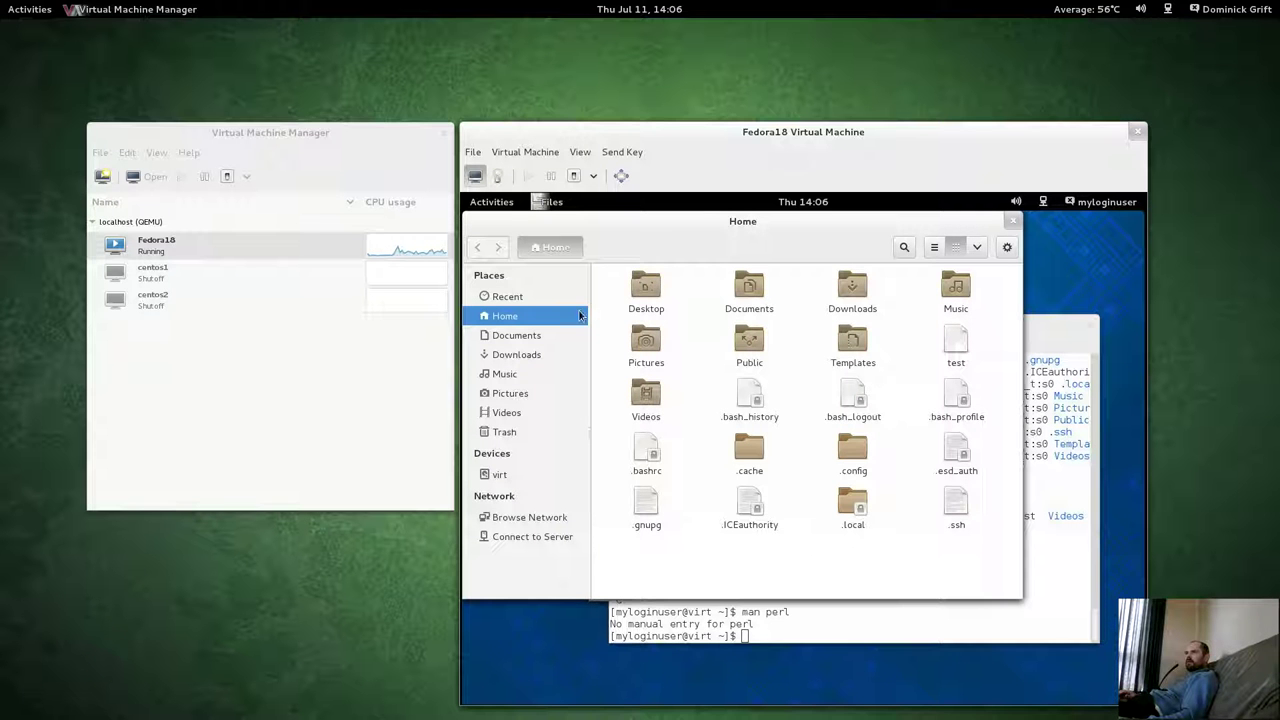
pyautogui.click(497, 475)
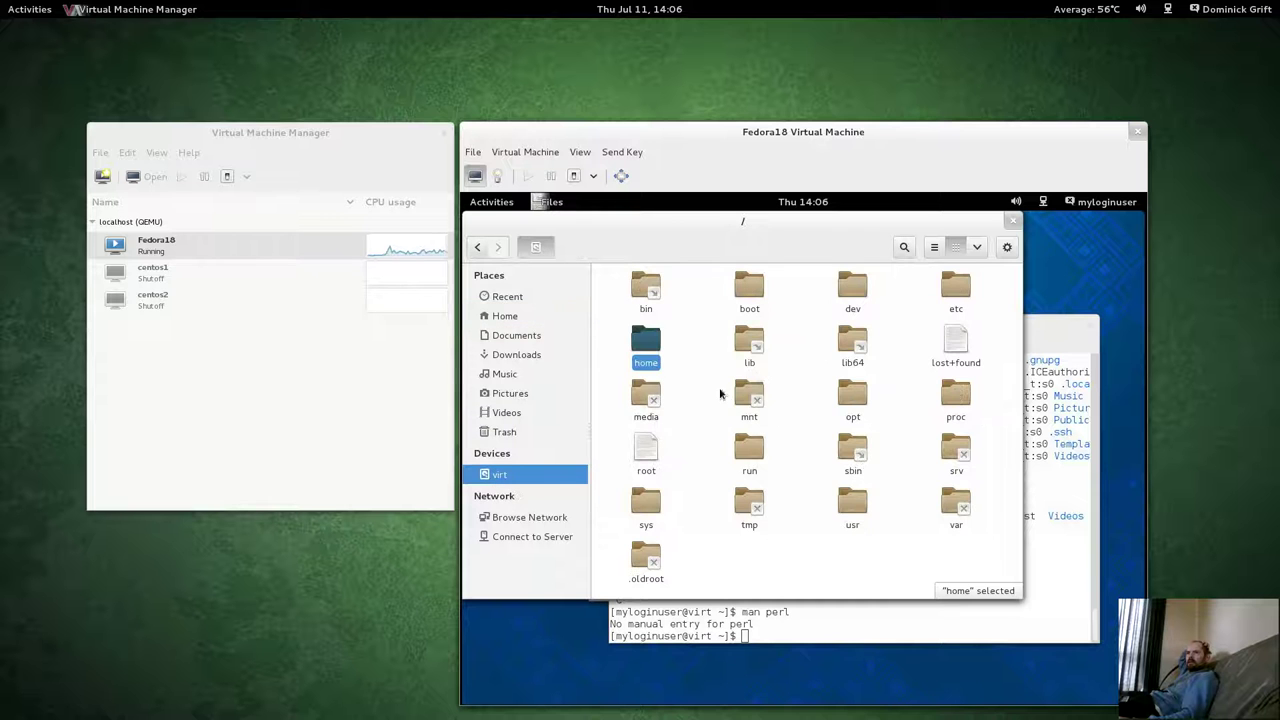
pyautogui.click(838, 573)
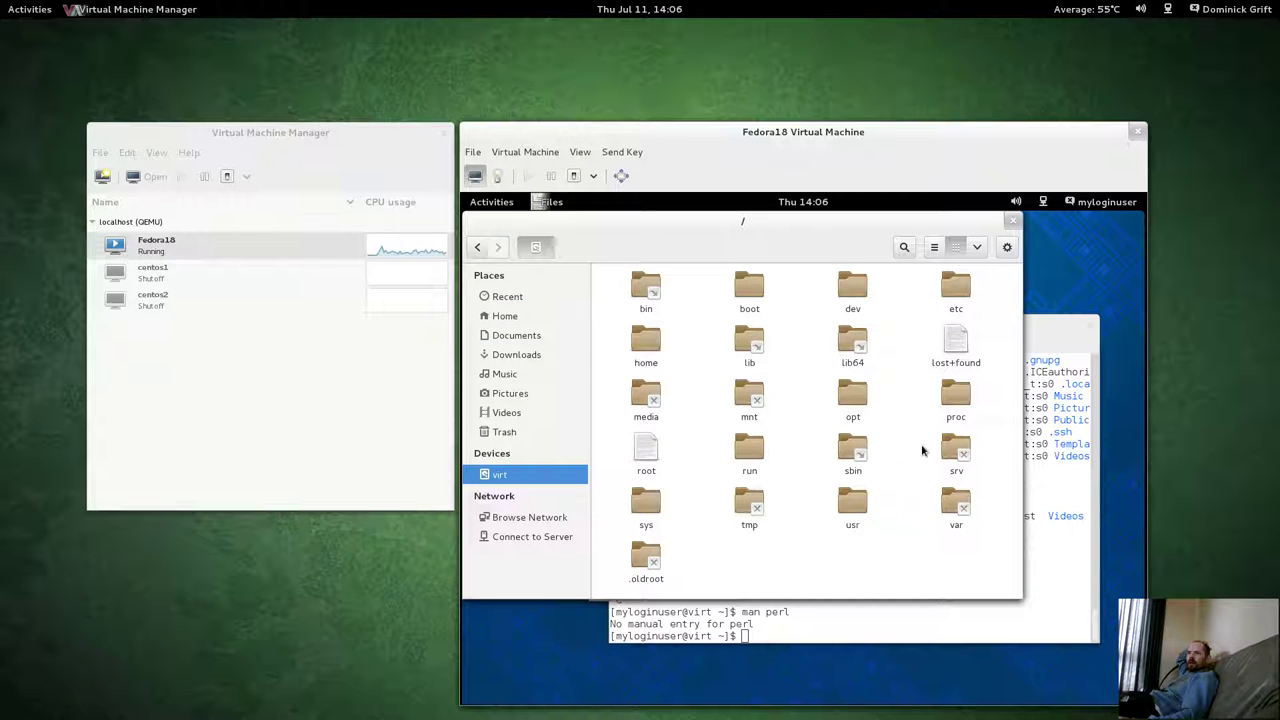
pyautogui.click(646, 455)
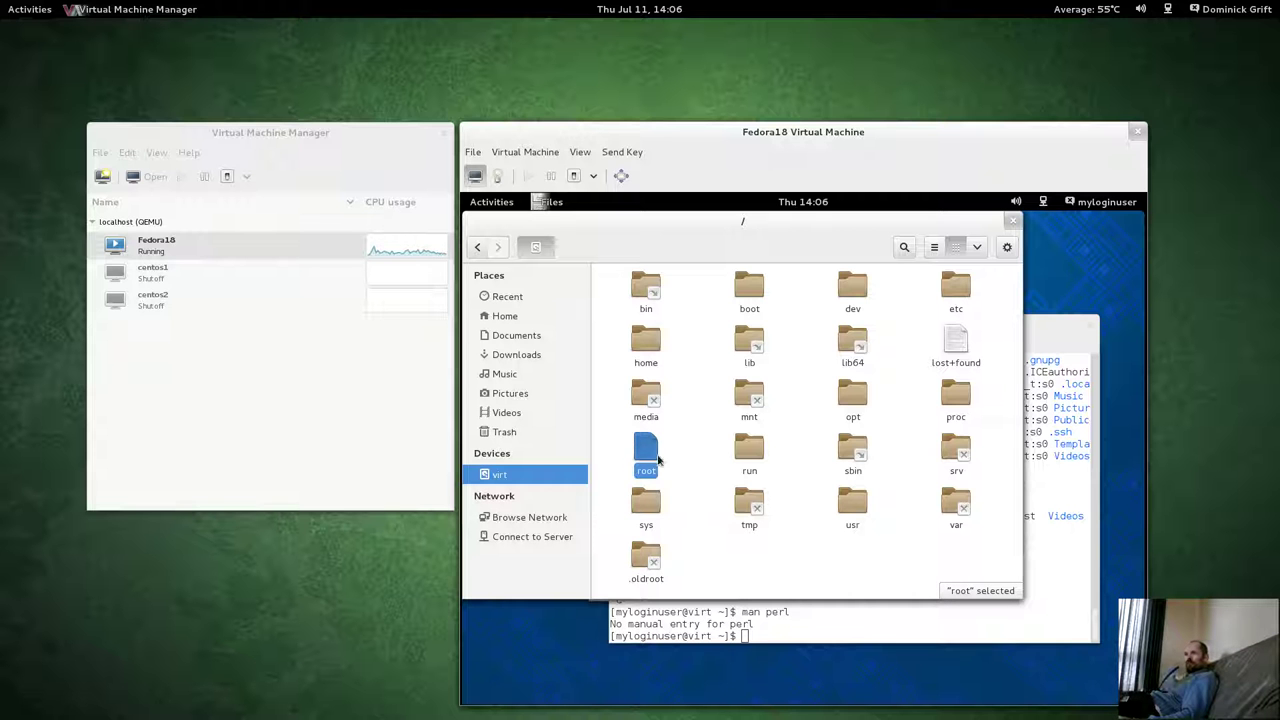
pyautogui.doubleClick(646, 445)
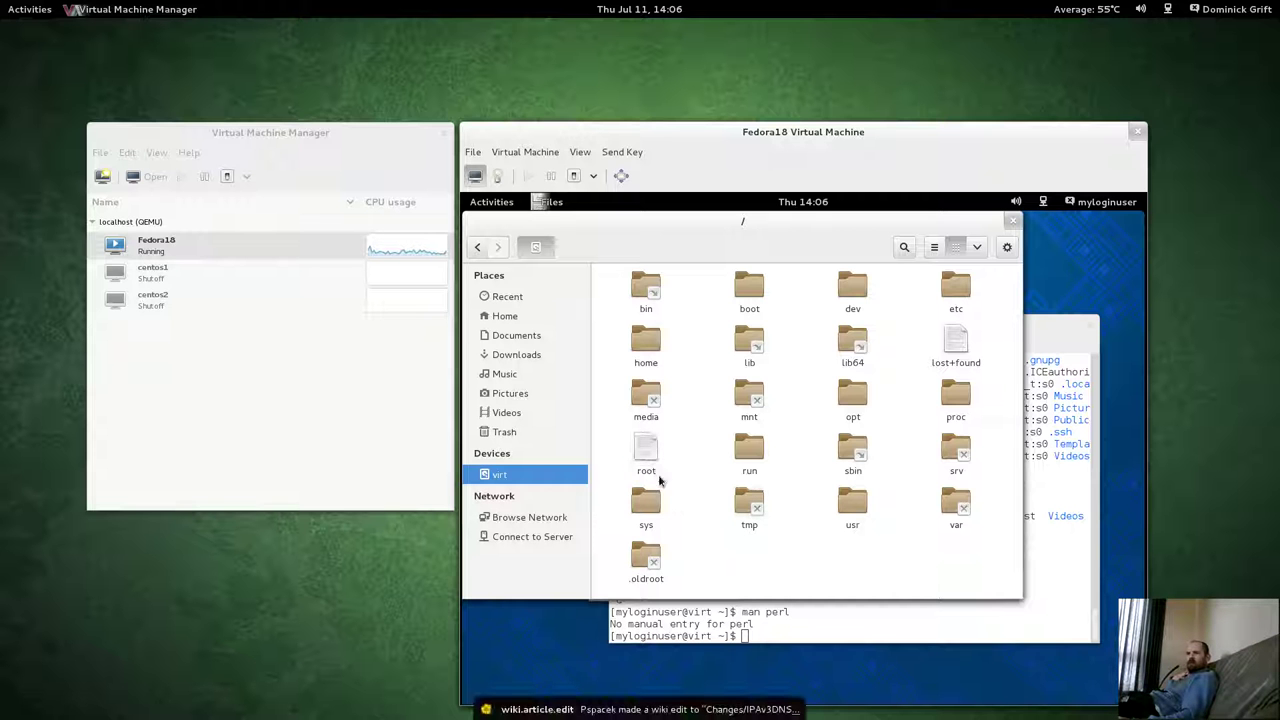
# Try opening var (permission refused), browse the maximized proc folder, then return Home.
pyautogui.doubleClick(956, 505)
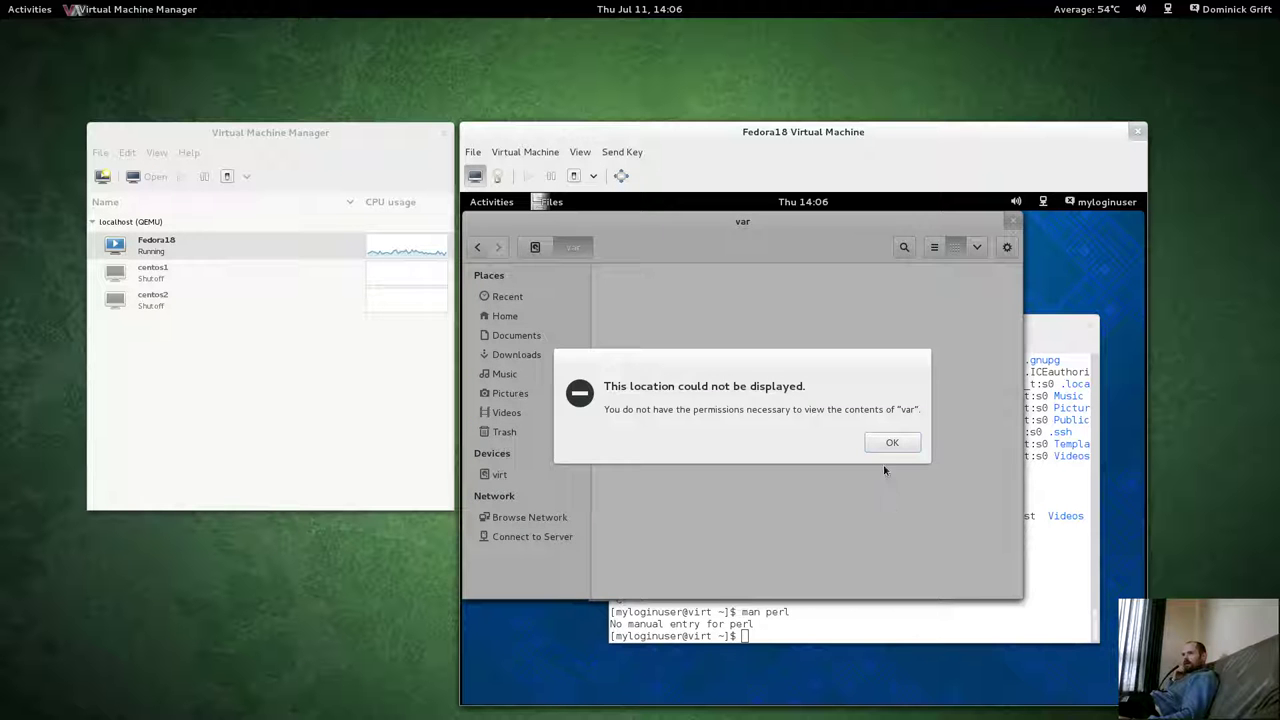
pyautogui.click(890, 443)
pyautogui.click(499, 474)
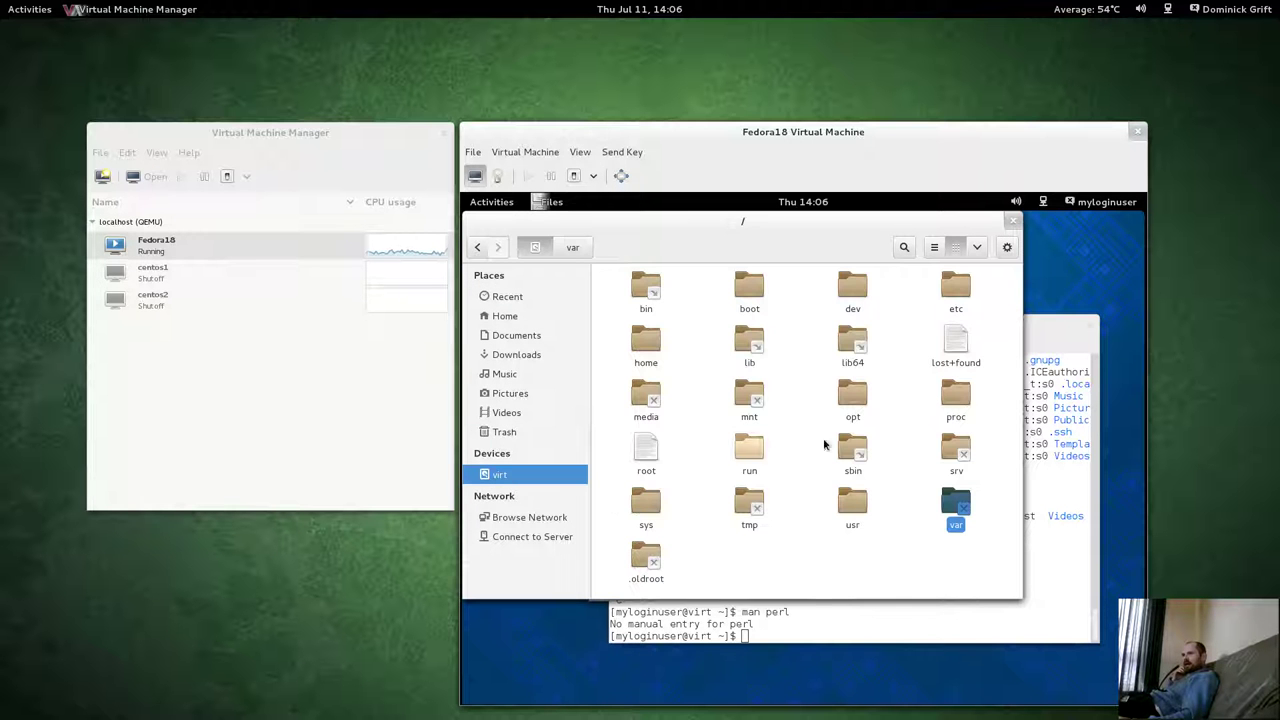
pyautogui.doubleClick(950, 398)
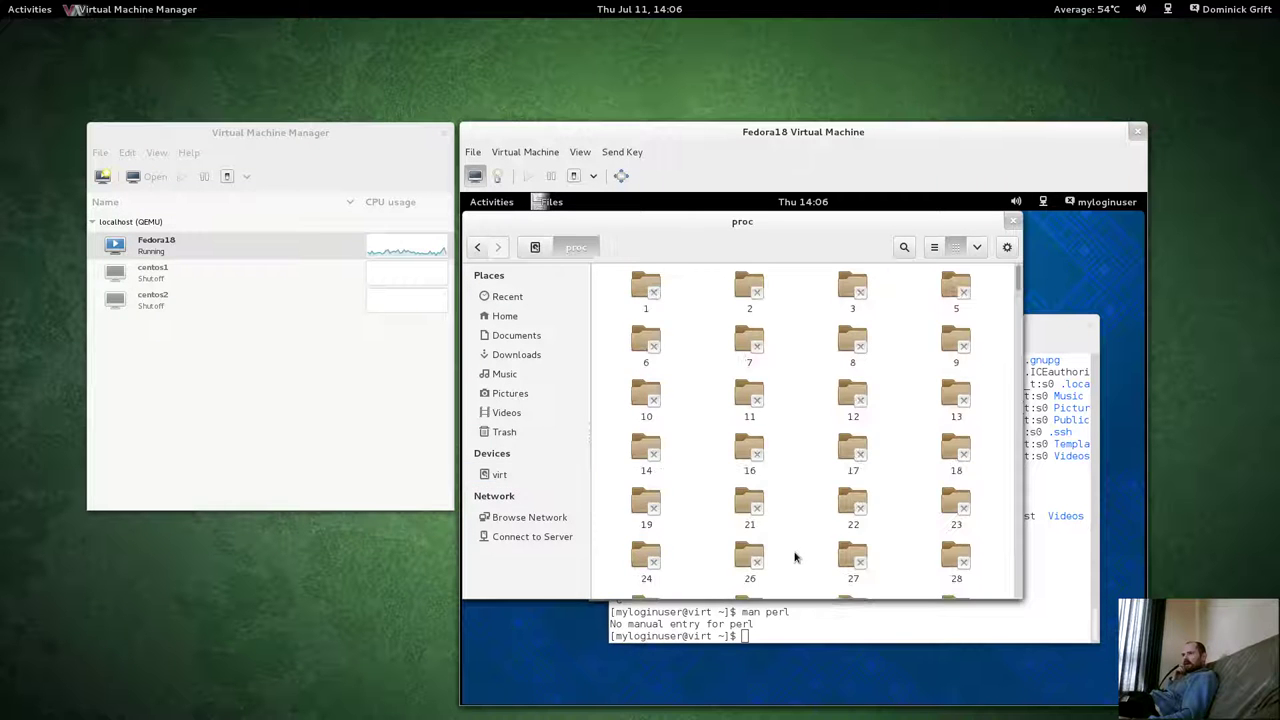
pyautogui.doubleClick(866, 230)
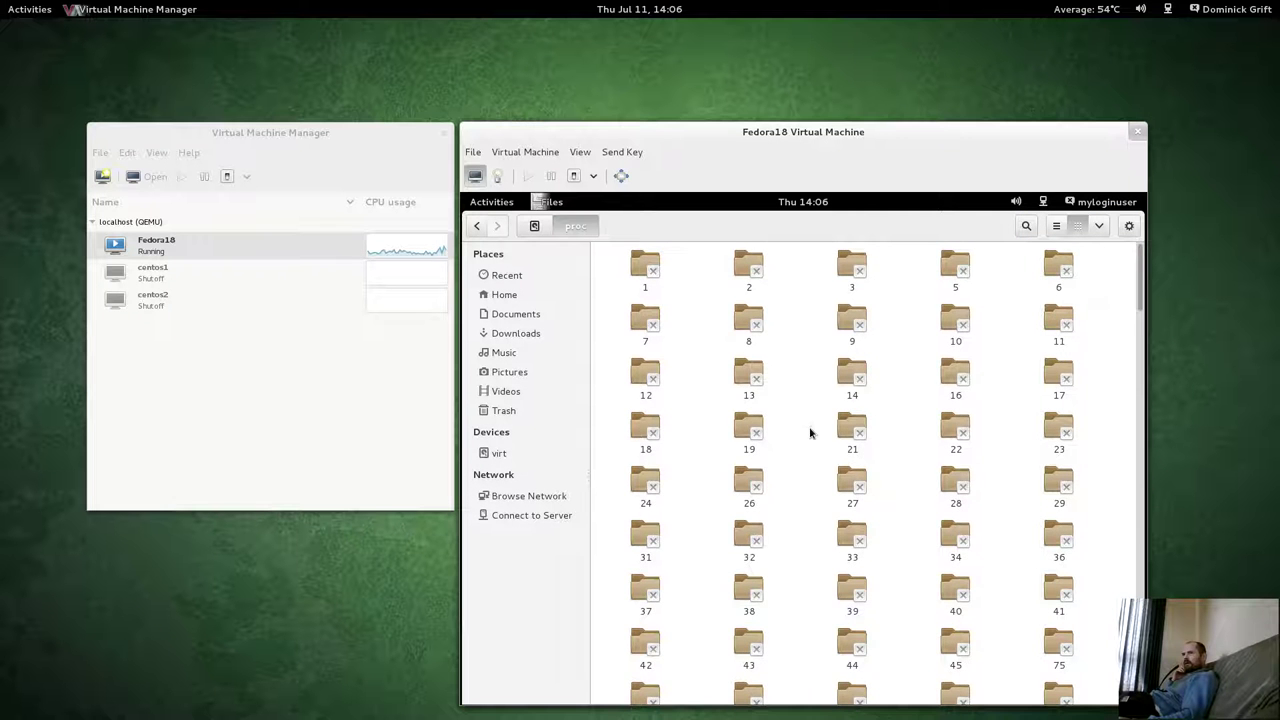
pyautogui.scroll(-10, 820, 460)
pyautogui.scroll(-15, 824, 482)
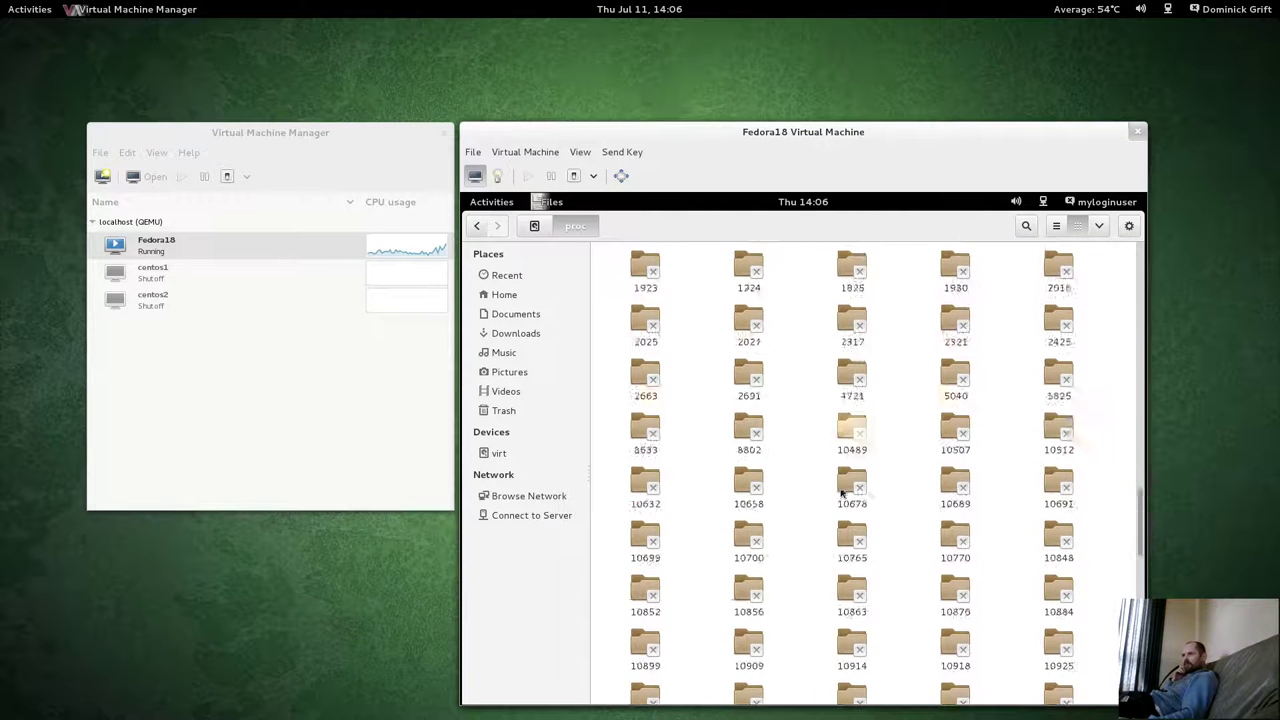
pyautogui.scroll(-1, 841, 492)
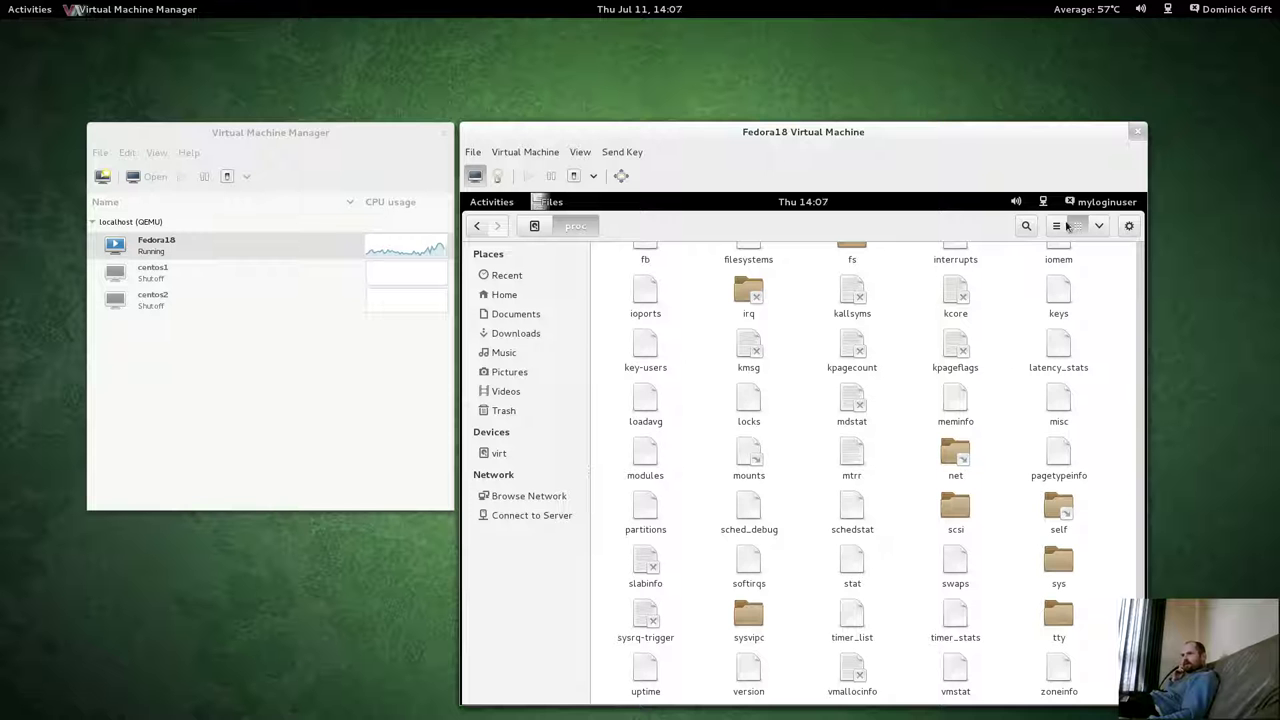
pyautogui.click(500, 296)
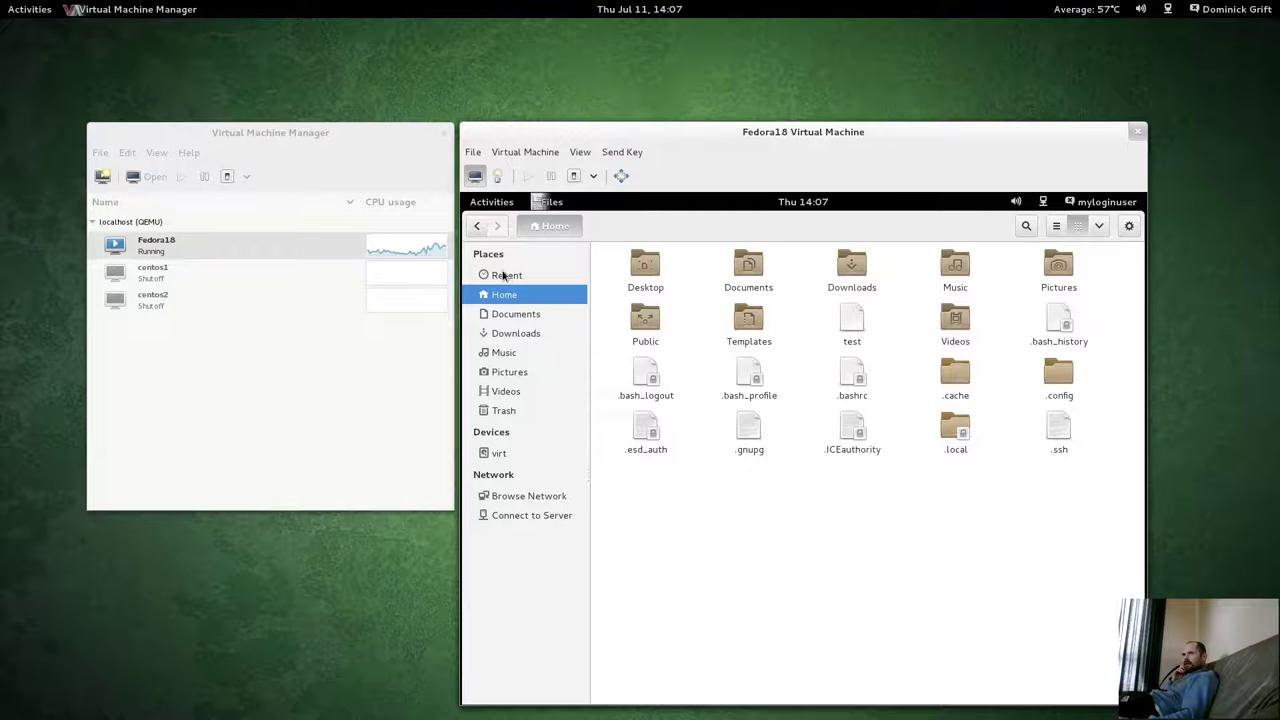
# Move the test file from Home to the Trash.
pyautogui.click(500, 276)
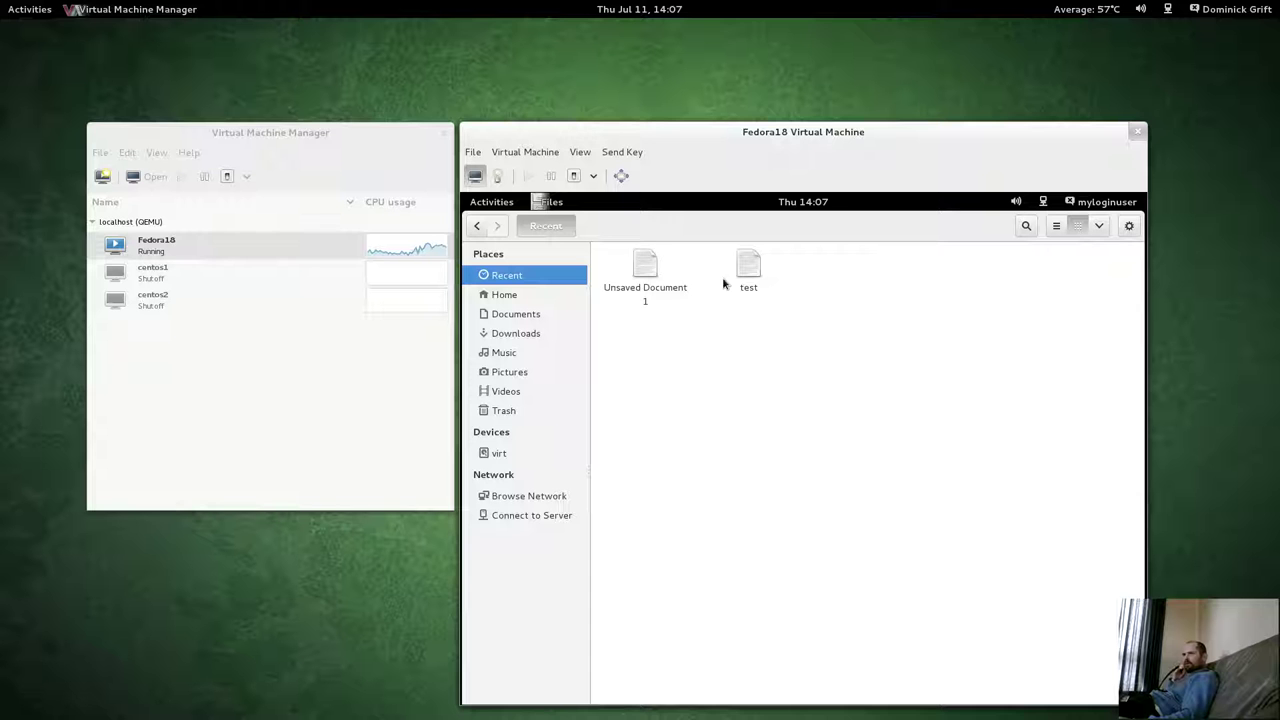
pyautogui.click(505, 295)
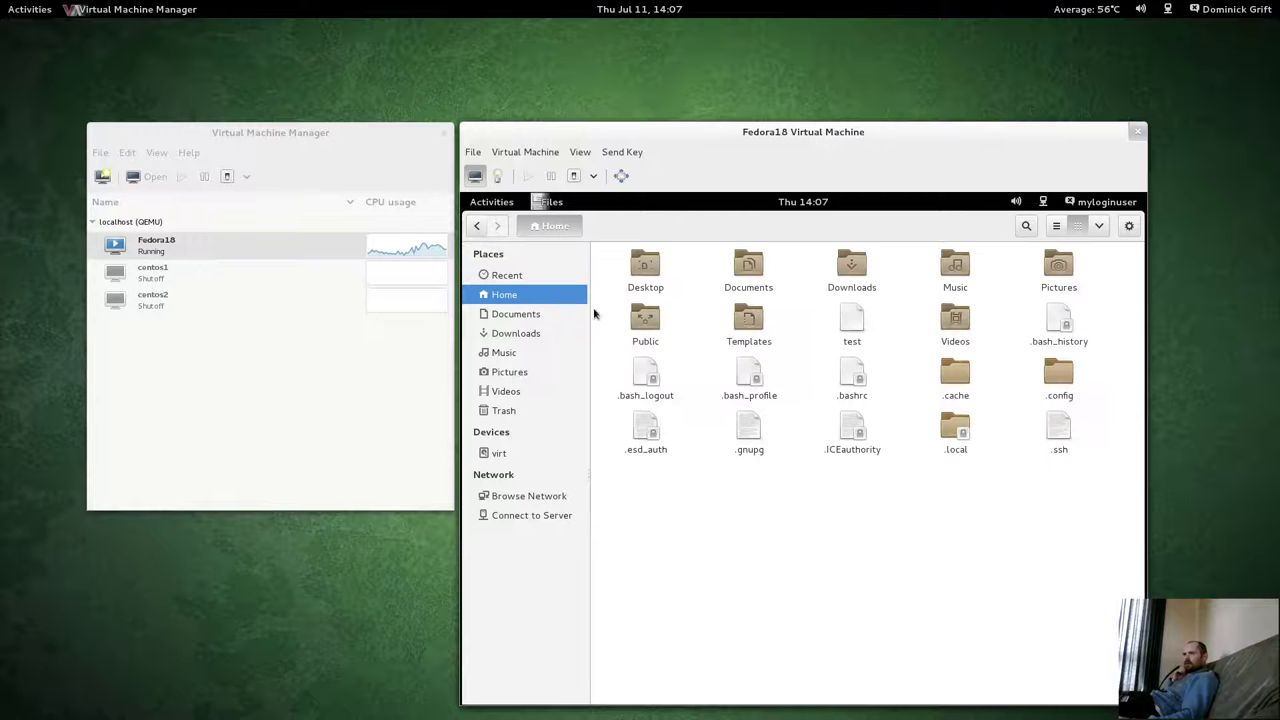
pyautogui.click(852, 320)
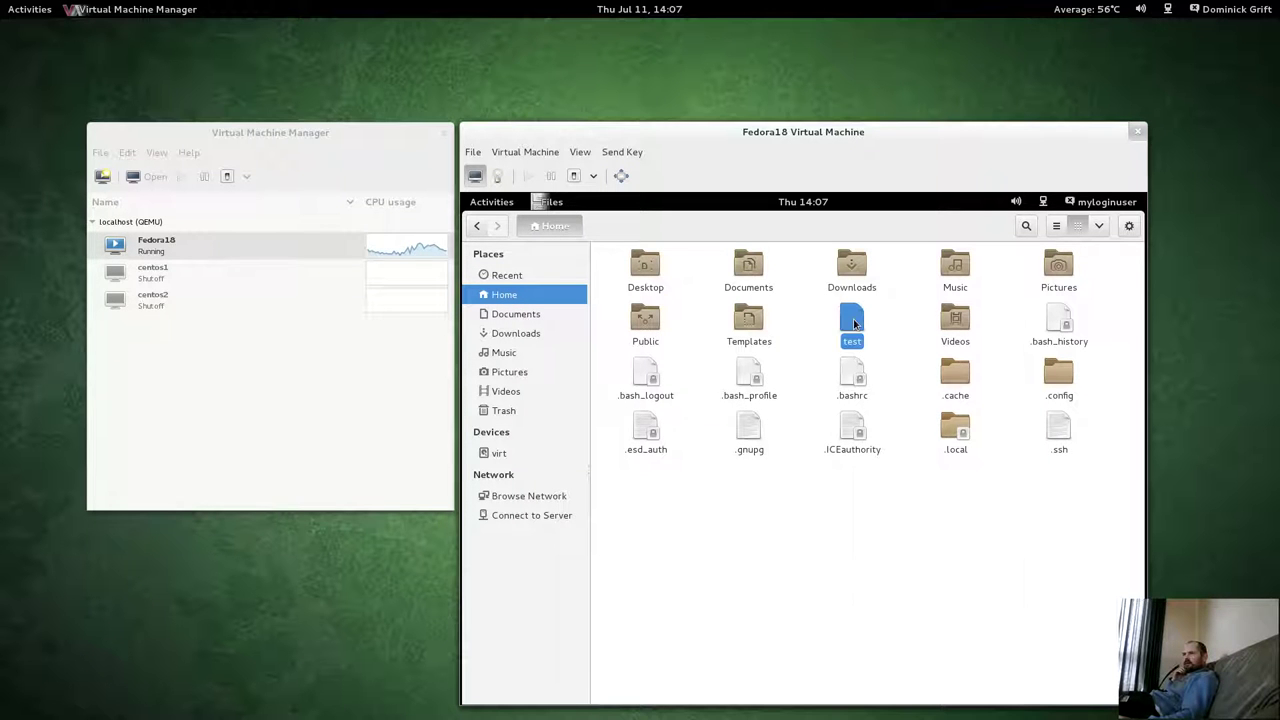
pyautogui.rightClick(855, 324)
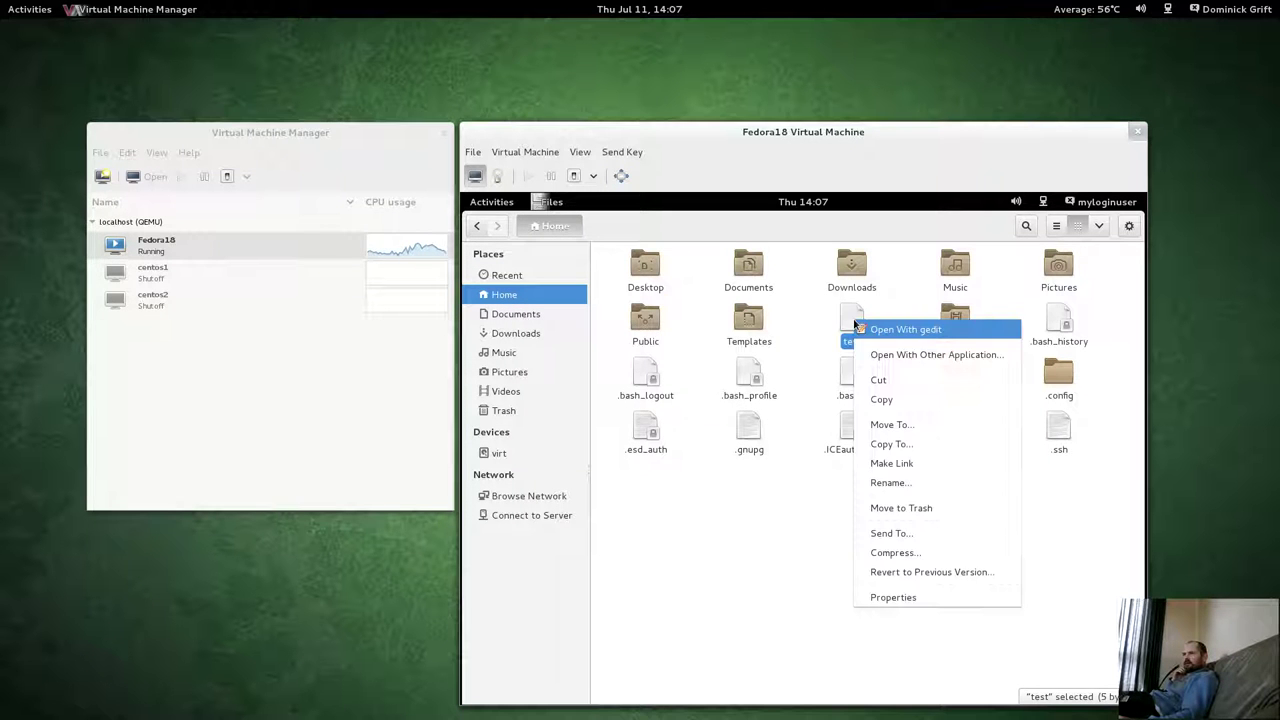
pyautogui.click(868, 507)
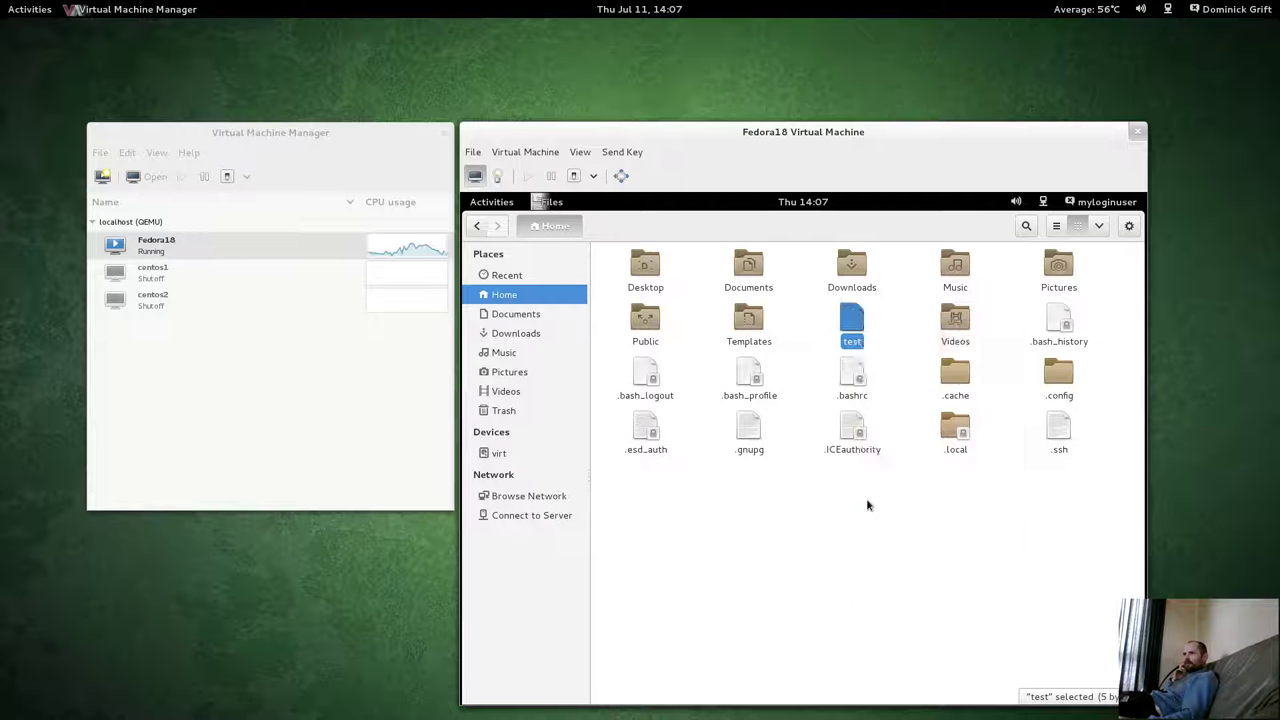
# Empty the Trash permanently, then open Documents and select Unsaved Document 1.
pyautogui.click(497, 410)
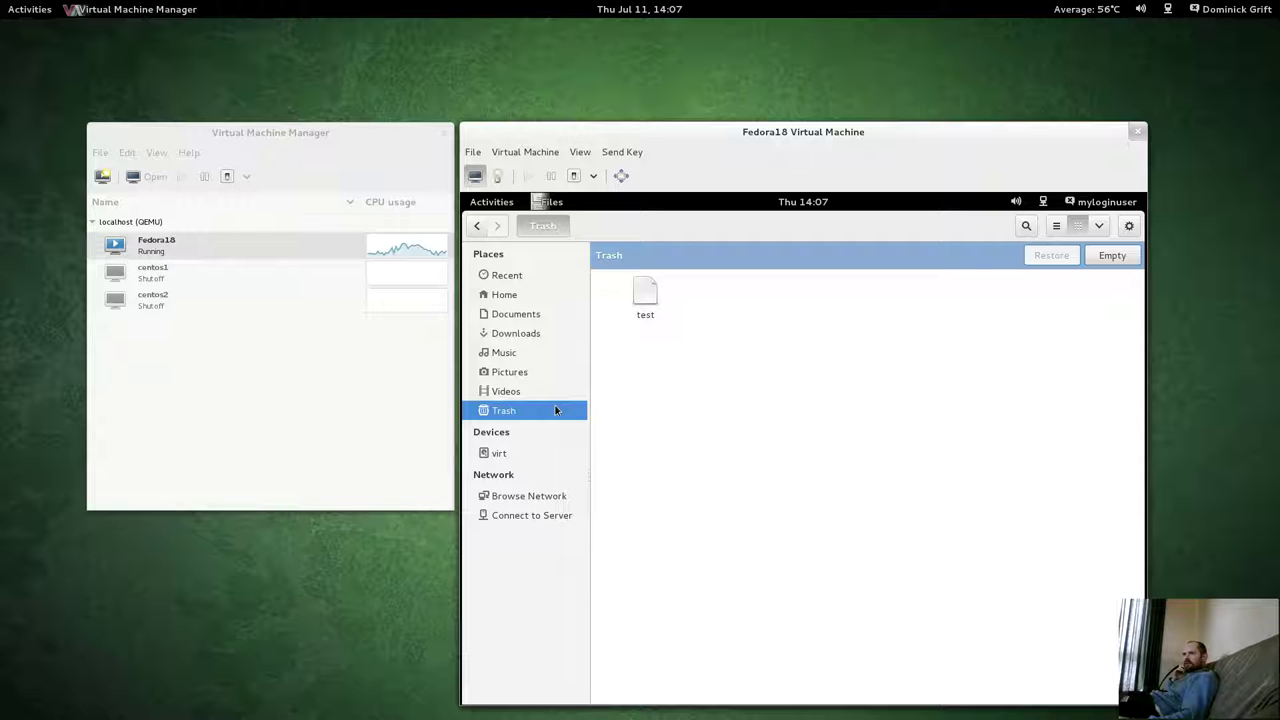
pyautogui.rightClick(547, 411)
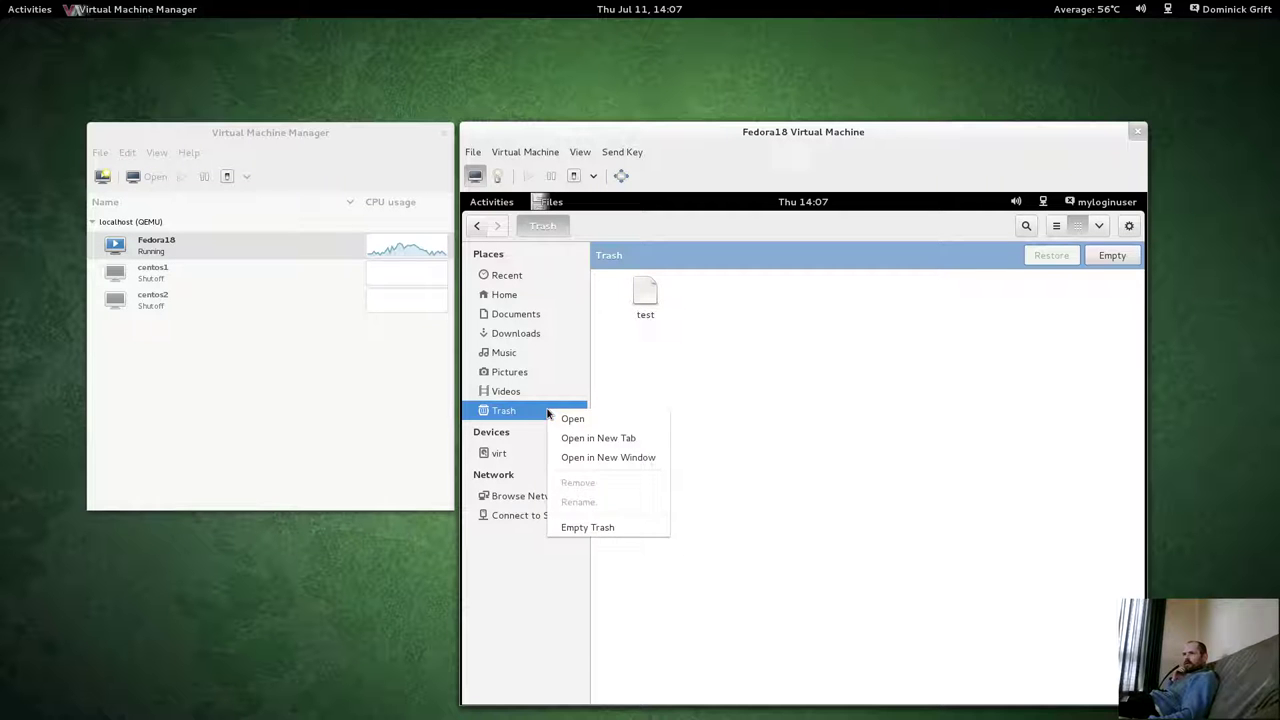
pyautogui.click(598, 525)
pyautogui.click(886, 485)
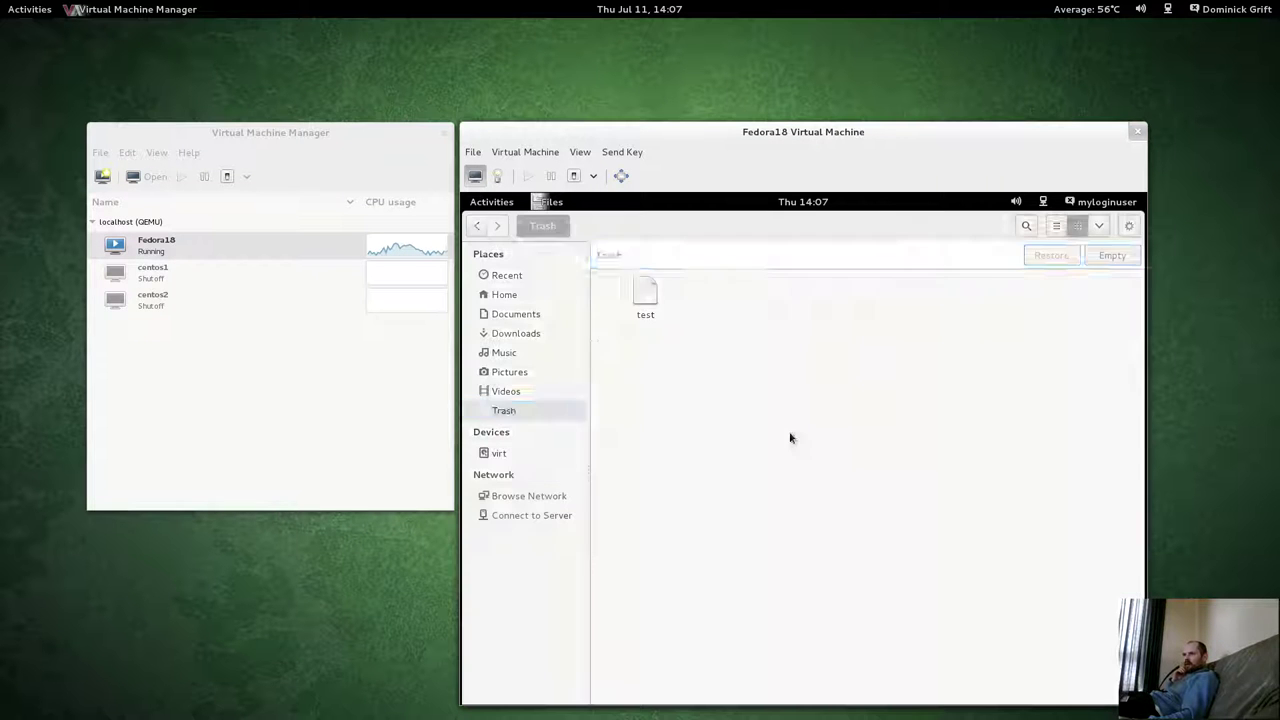
pyautogui.click(525, 316)
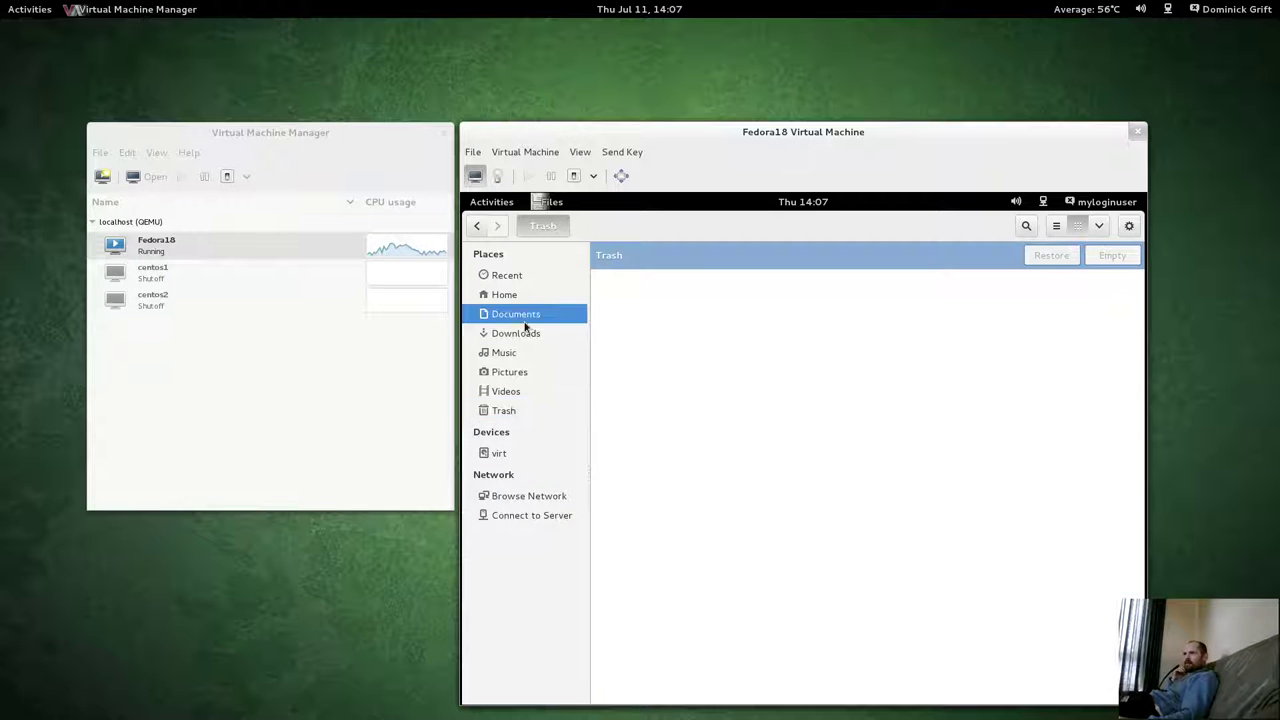
pyautogui.click(652, 285)
# Compress Unsaved Document 1 into a tar.gz archive named test in Documents, then select test.tar.gz.
pyautogui.rightClick(652, 284)
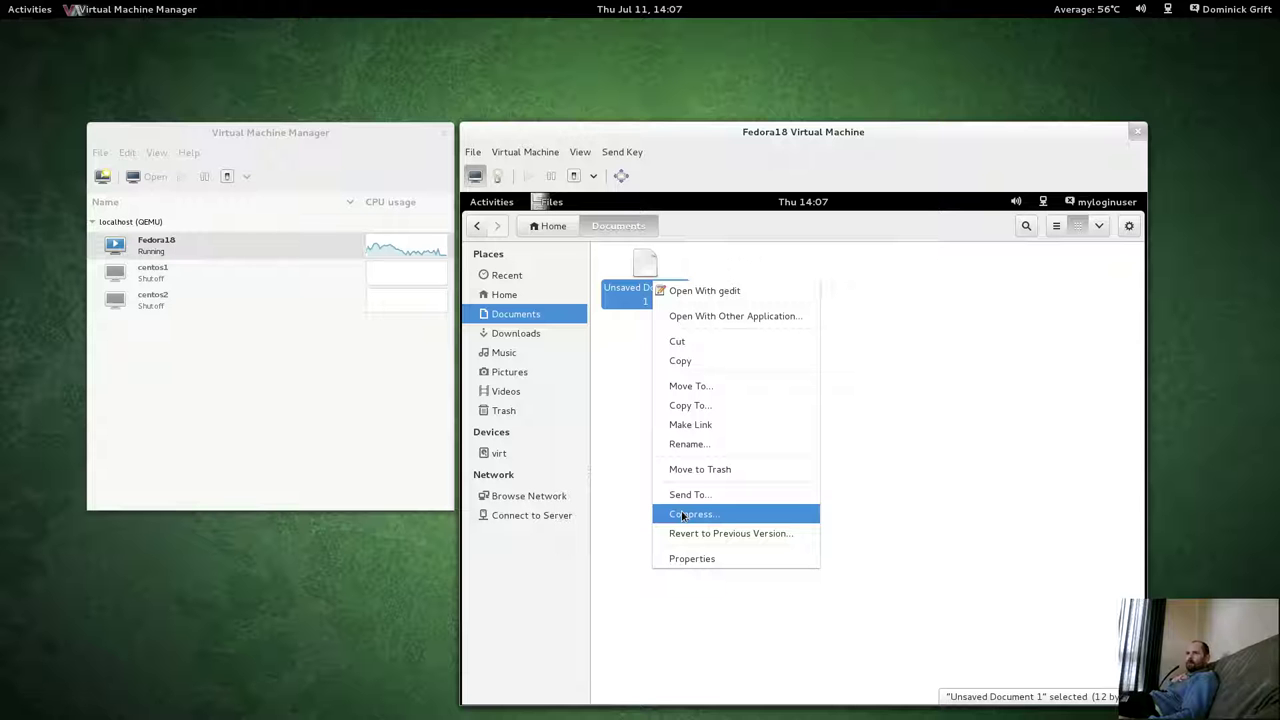
pyautogui.click(683, 516)
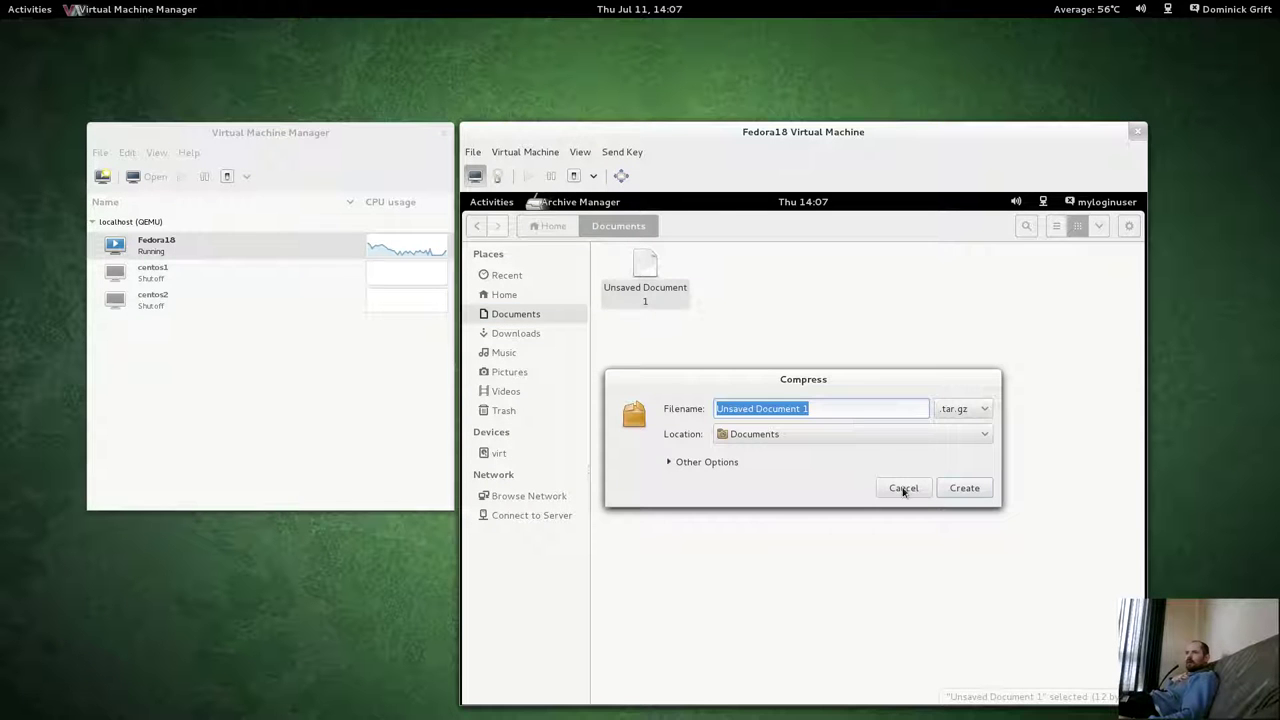
pyautogui.moveTo(813, 413); pyautogui.dragTo(706, 406)
pyautogui.write('test')
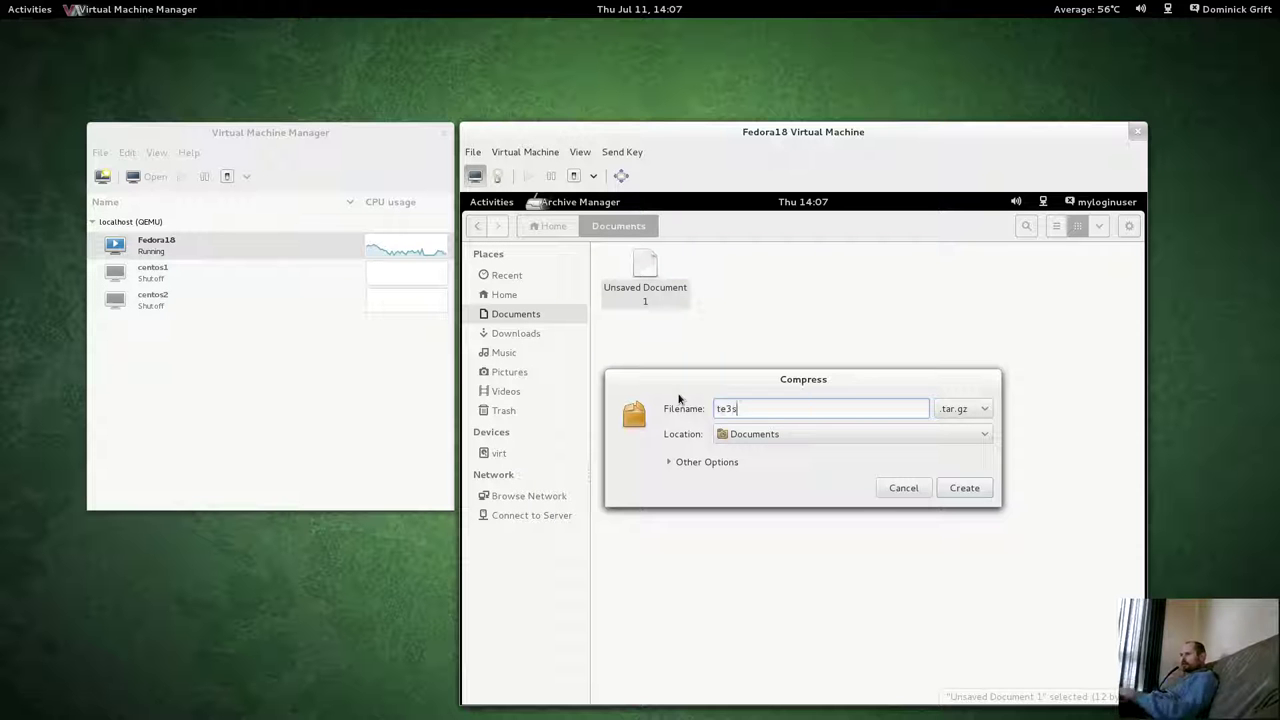
pyautogui.press('BackSpace')
pyautogui.press('BackSpace')
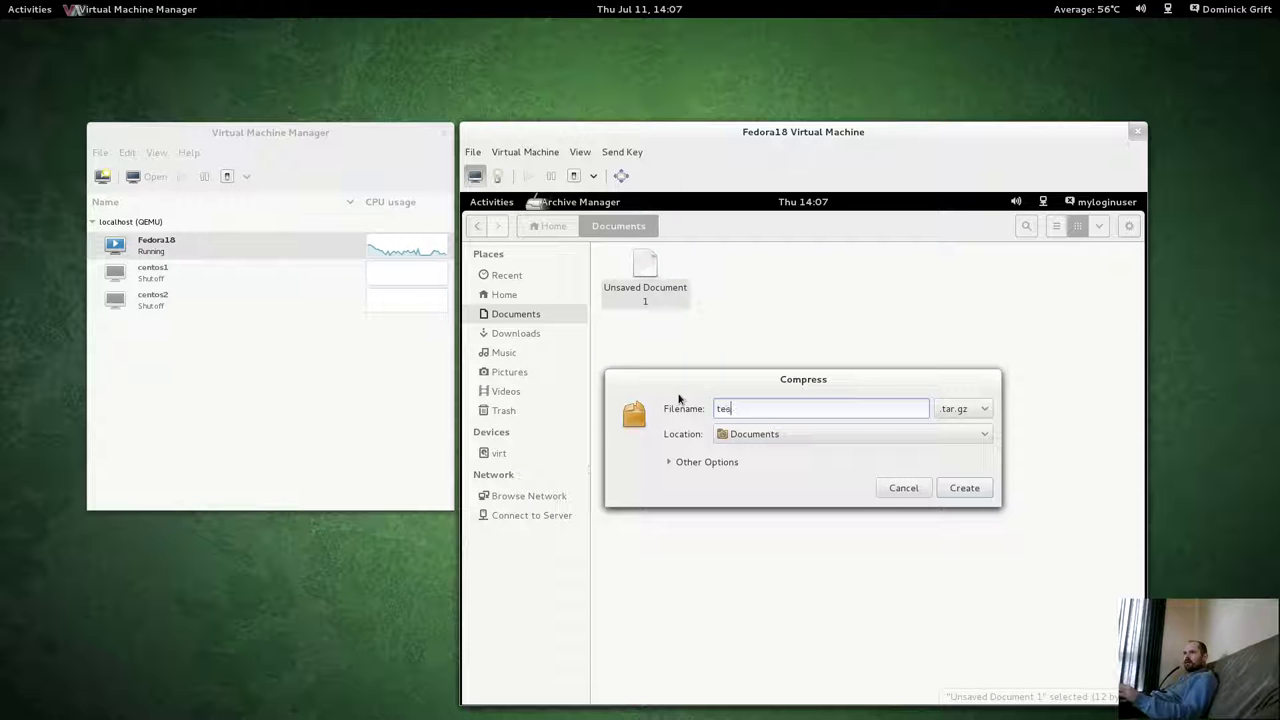
pyautogui.write('st')
pyautogui.click(965, 489)
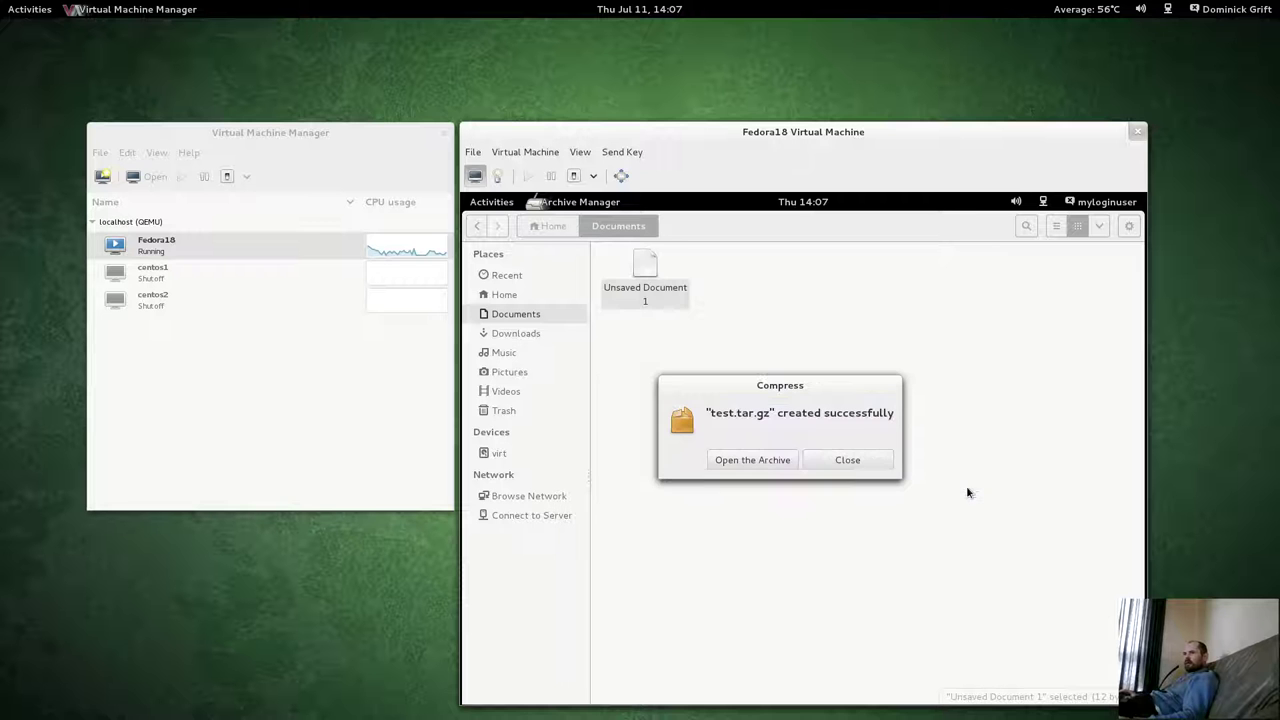
pyautogui.click(838, 468)
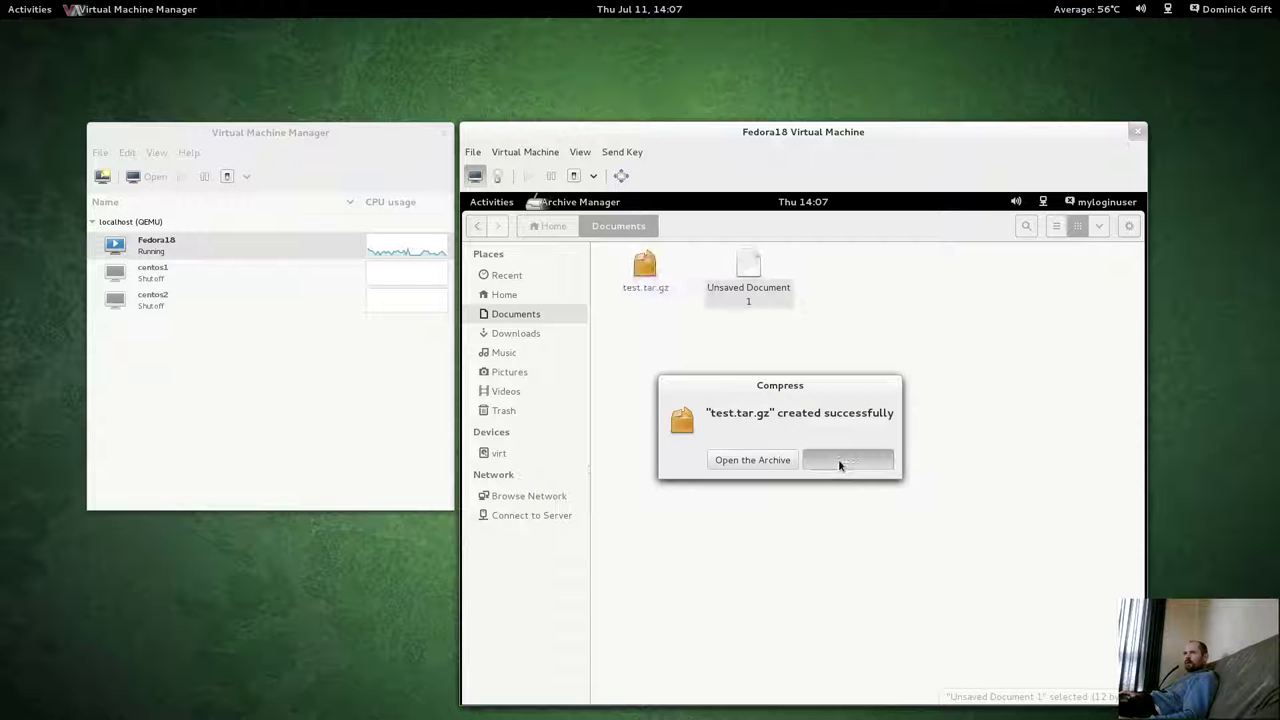
pyautogui.click(655, 288)
pyautogui.press('super')
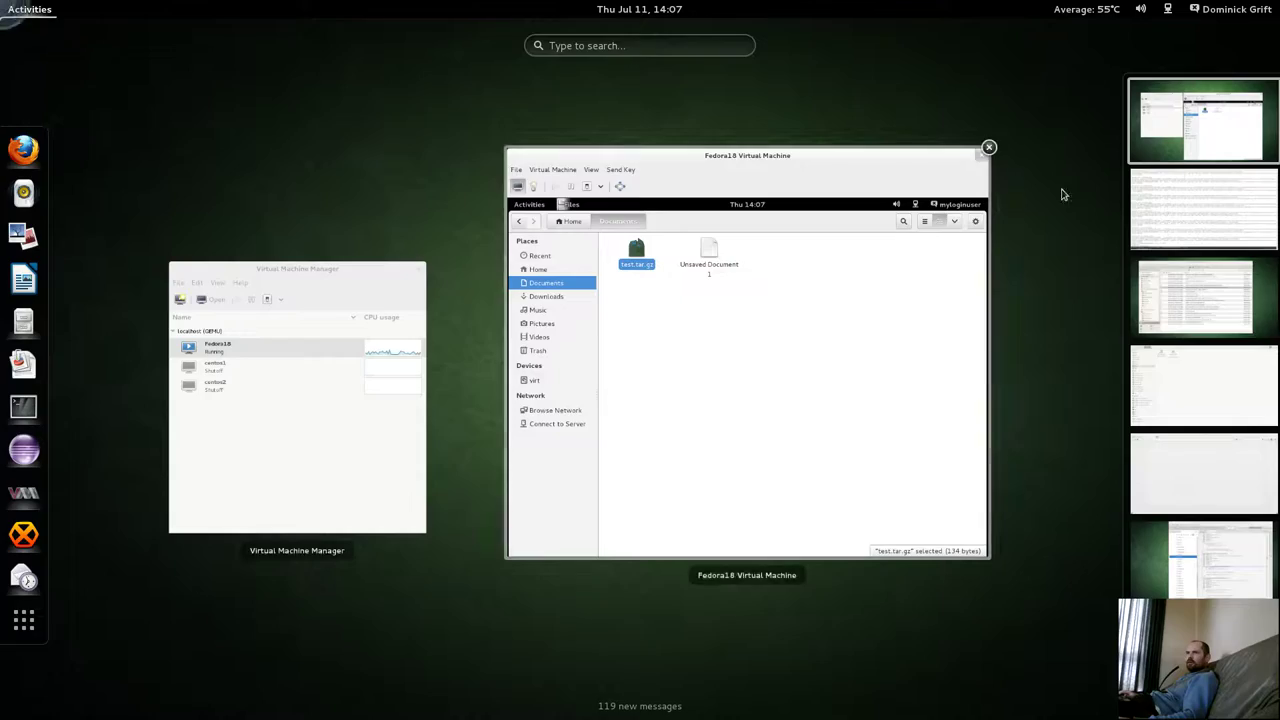
# Switch to the root terminal's workspace and rerun the ausearch query for recent denials.
pyautogui.press('super')
pyautogui.press('super')
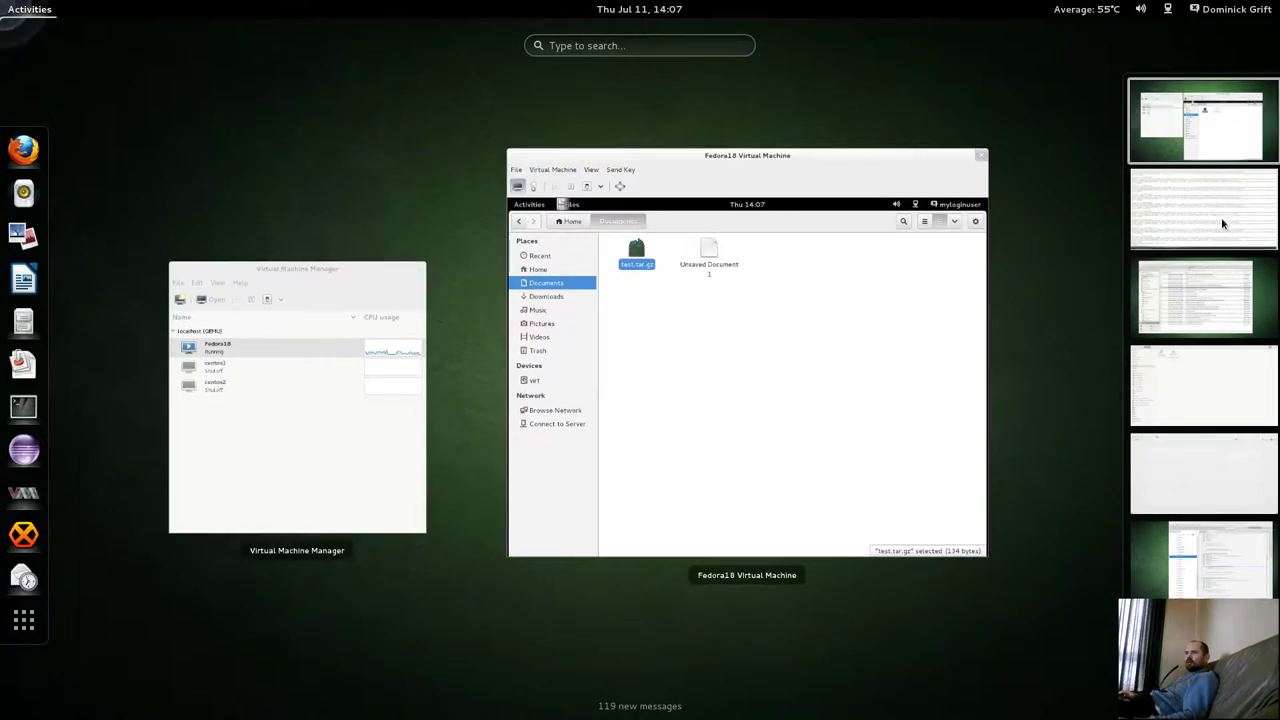
pyautogui.click(1222, 224)
pyautogui.press('Return')
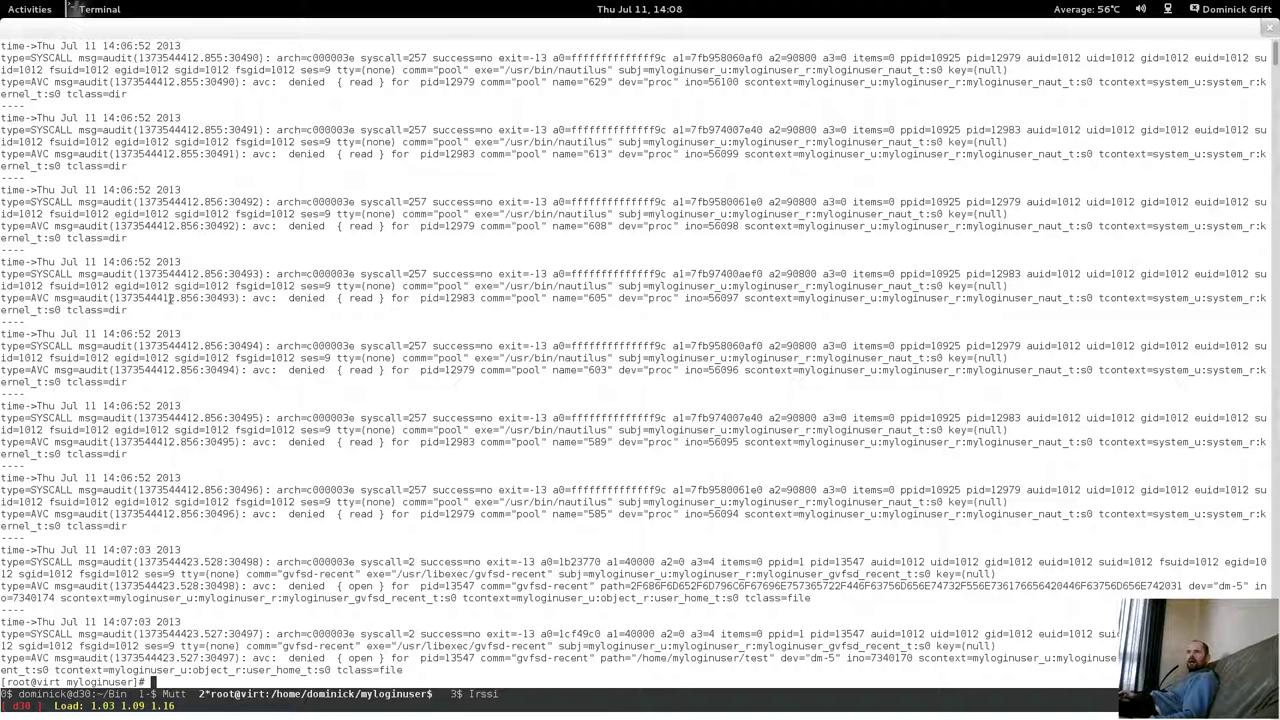
# Highlight the denied read and the denied /home/myloginuser/test path in the latest AVC record.
pyautogui.moveTo(348, 296); pyautogui.dragTo(400, 296)
pyautogui.click(397, 353)
pyautogui.moveTo(356, 654)
pyautogui.mouseDown()
pyautogui.moveTo(428, 646)
pyautogui.moveTo(370, 646)
pyautogui.mouseUp()
pyautogui.click(454, 674)
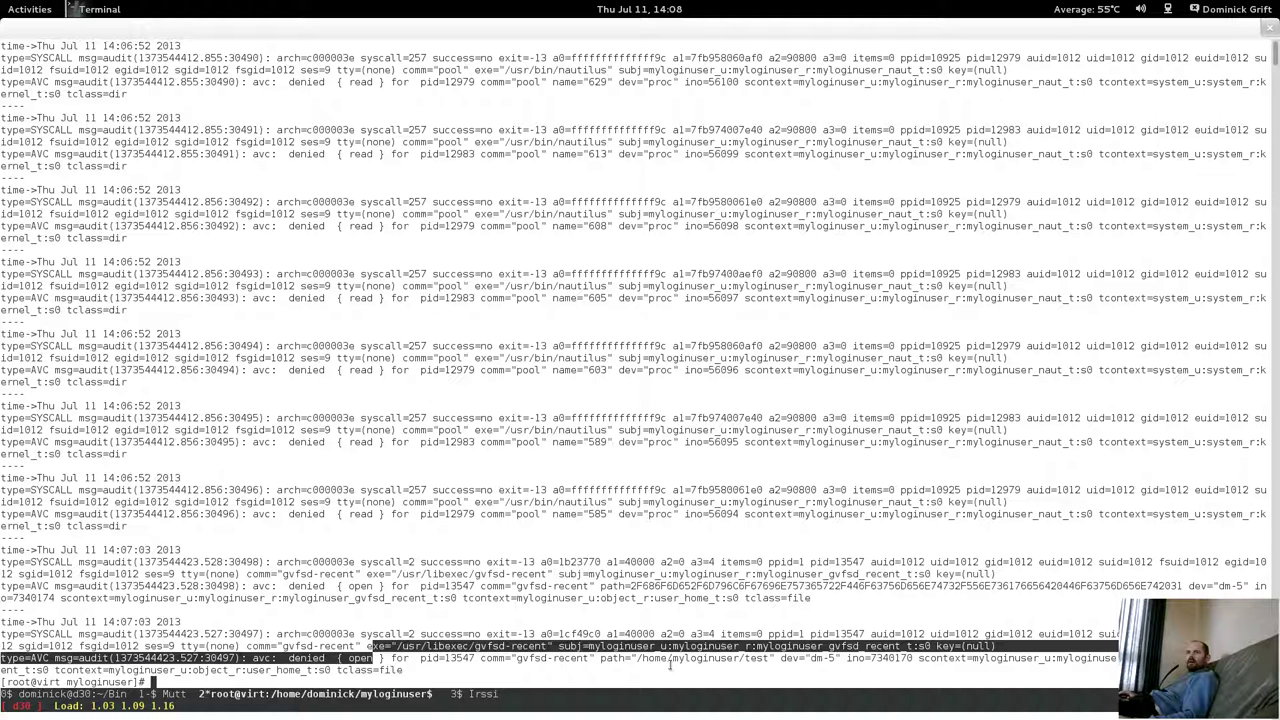
pyautogui.moveTo(646, 658); pyautogui.dragTo(768, 661)
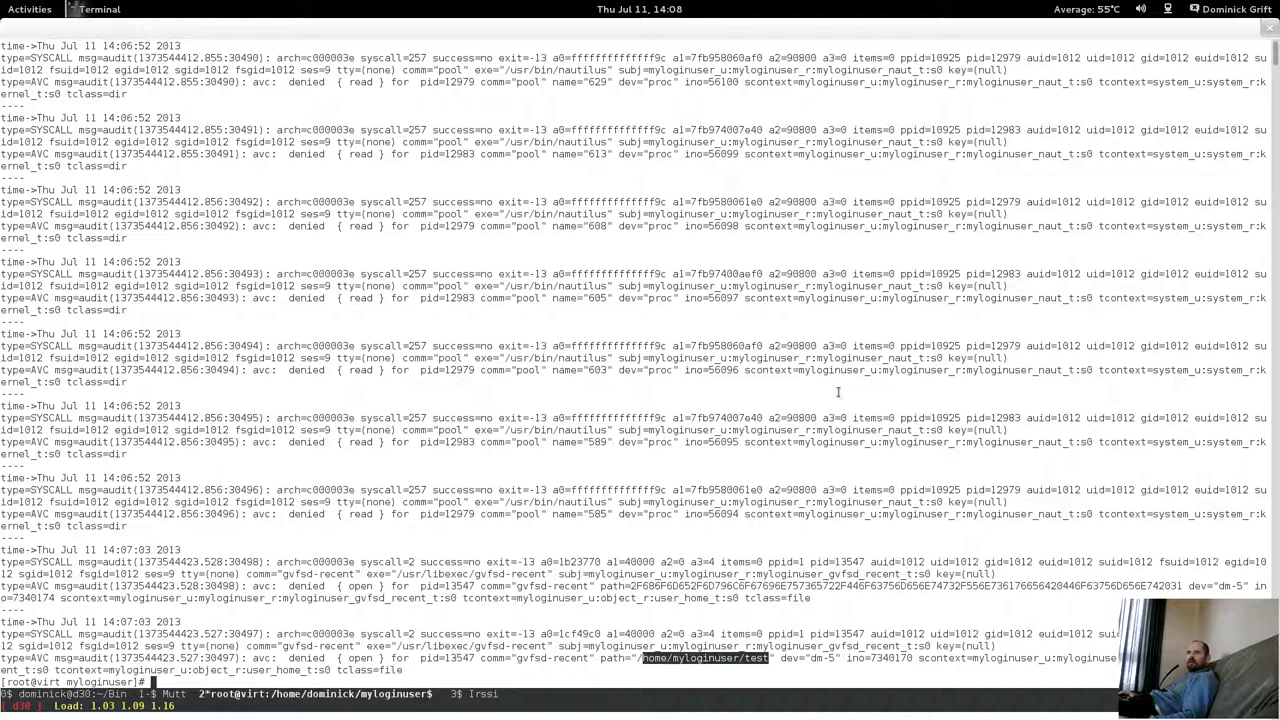
pyautogui.moveTo(2, 2)
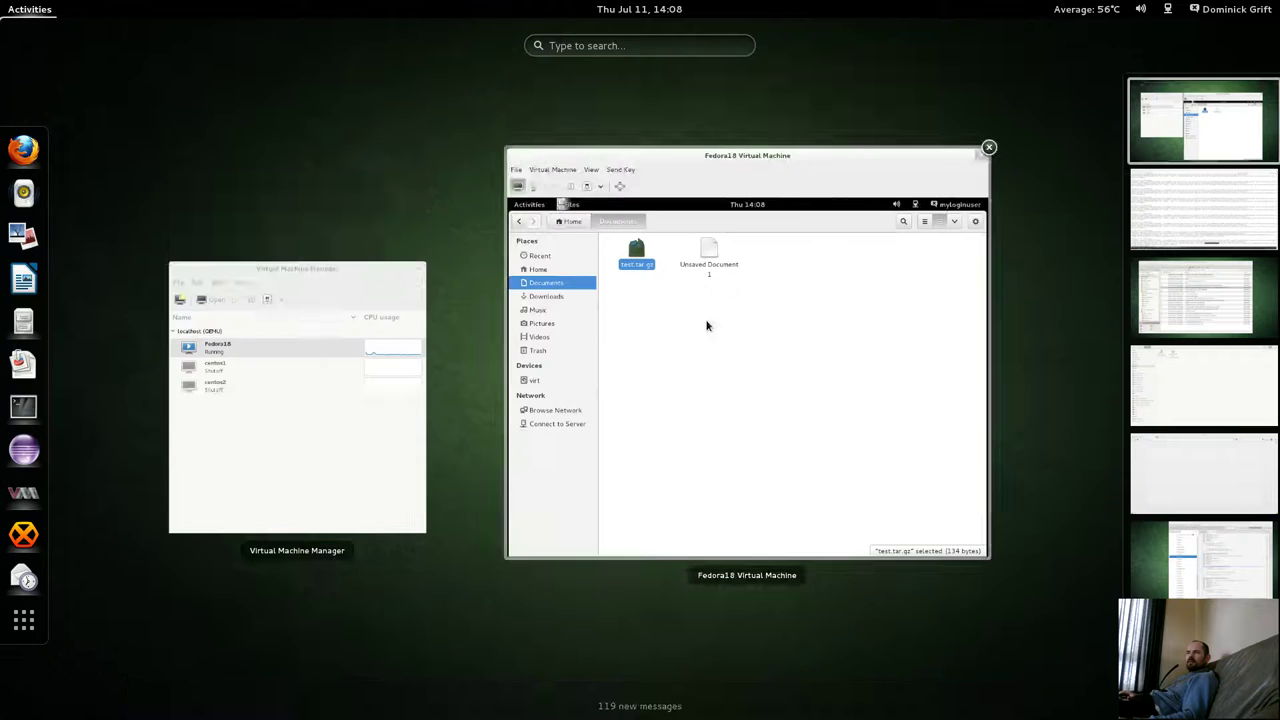
pyautogui.click(708, 326)
# Browse the guest's Activities application grid, frequent and all applications.
pyautogui.click(491, 203)
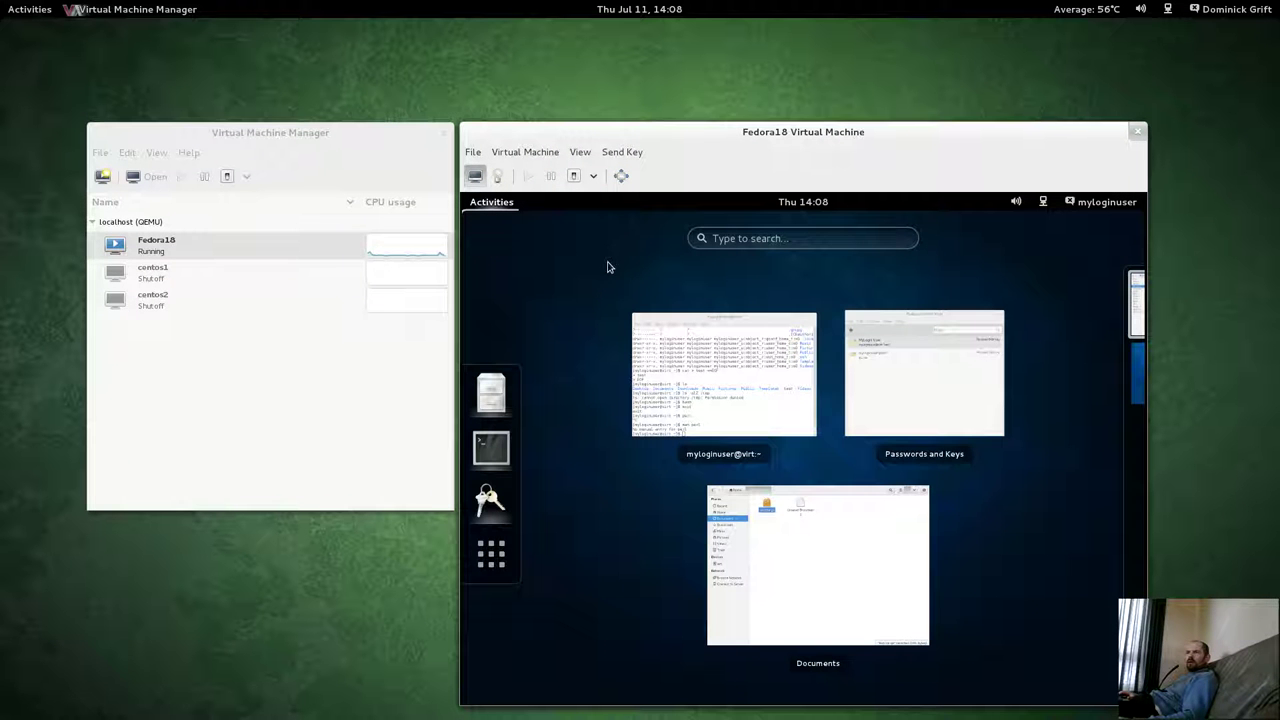
pyautogui.click(493, 553)
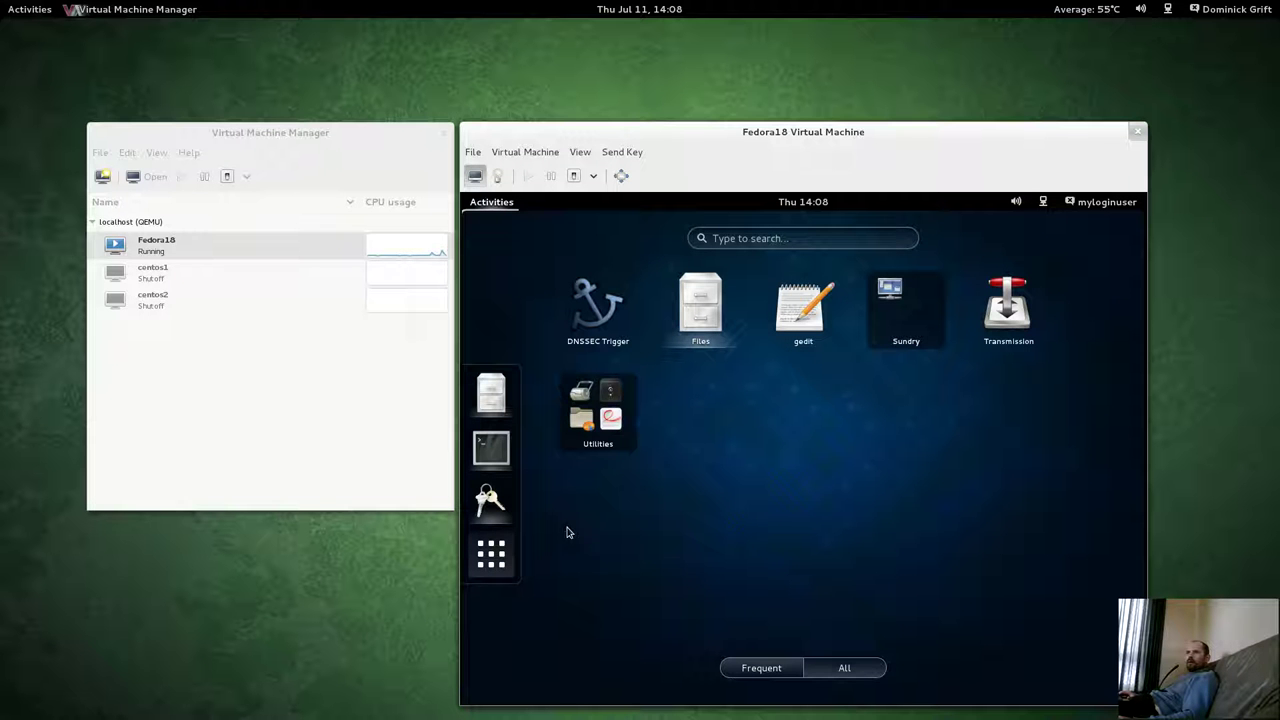
pyautogui.click(772, 670)
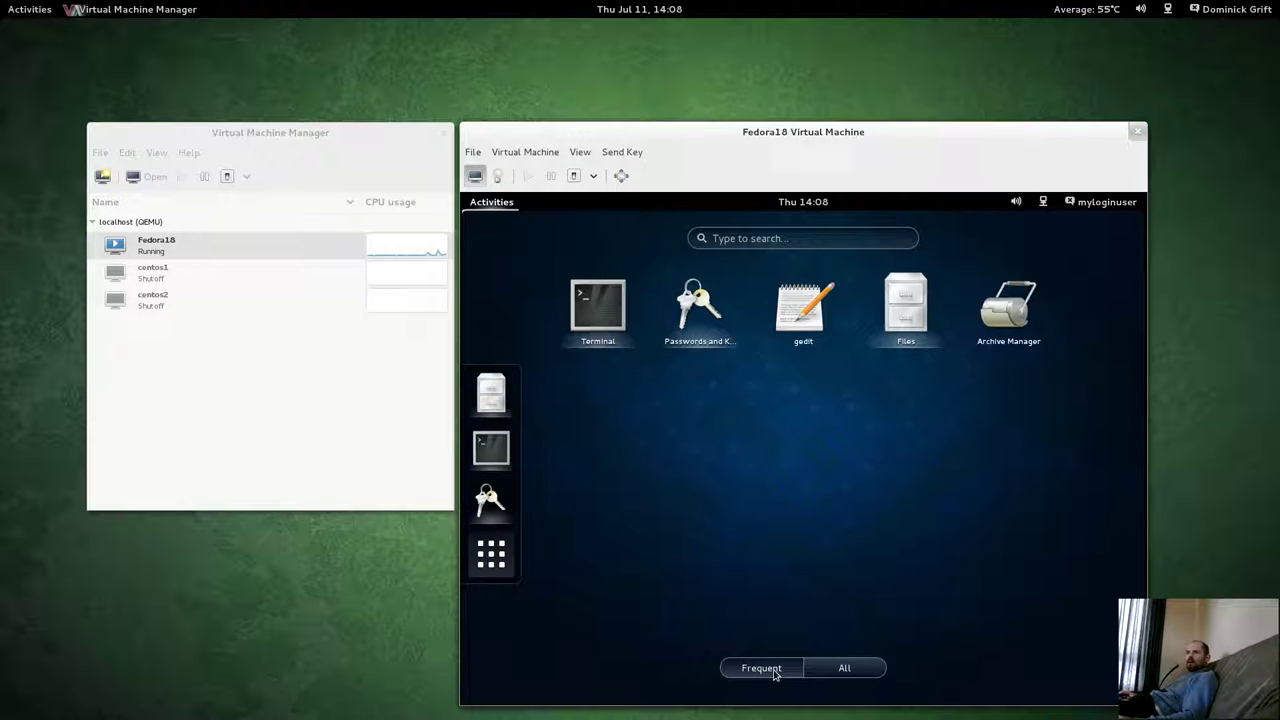
pyautogui.click(848, 666)
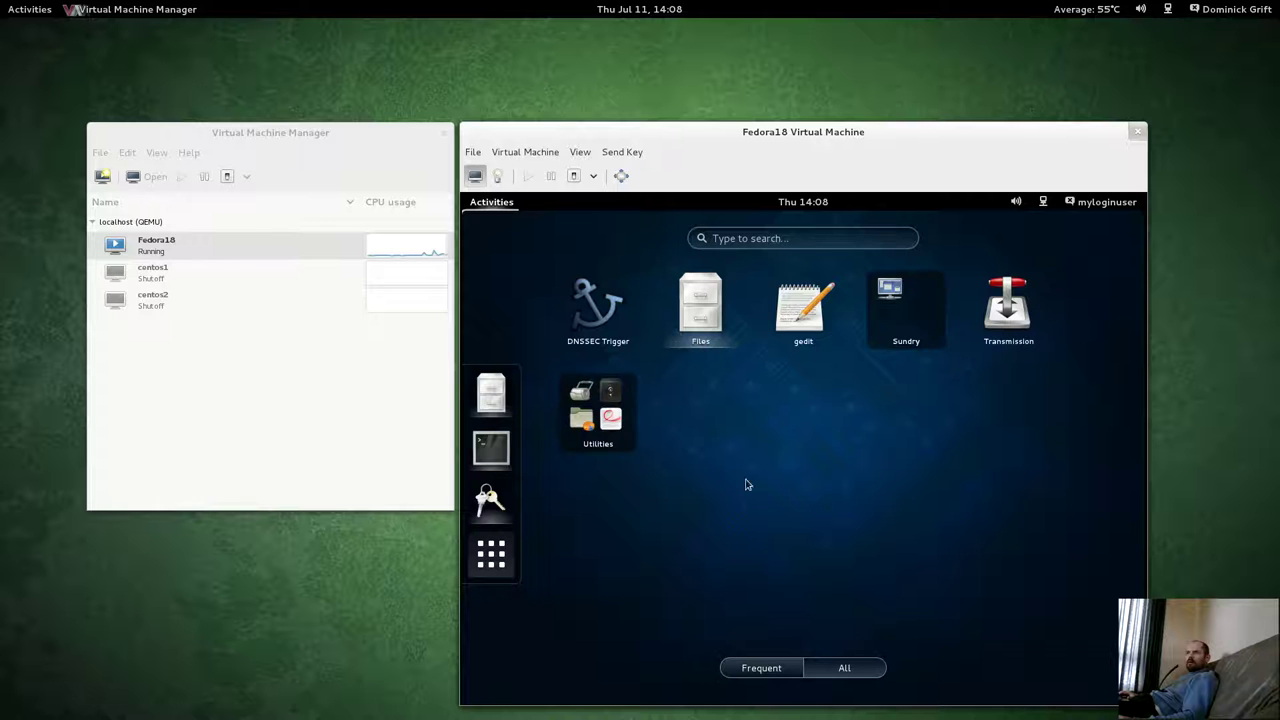
# Search the guest desktop for test and open the test.tar.gz result in Files.
pyautogui.click(782, 236)
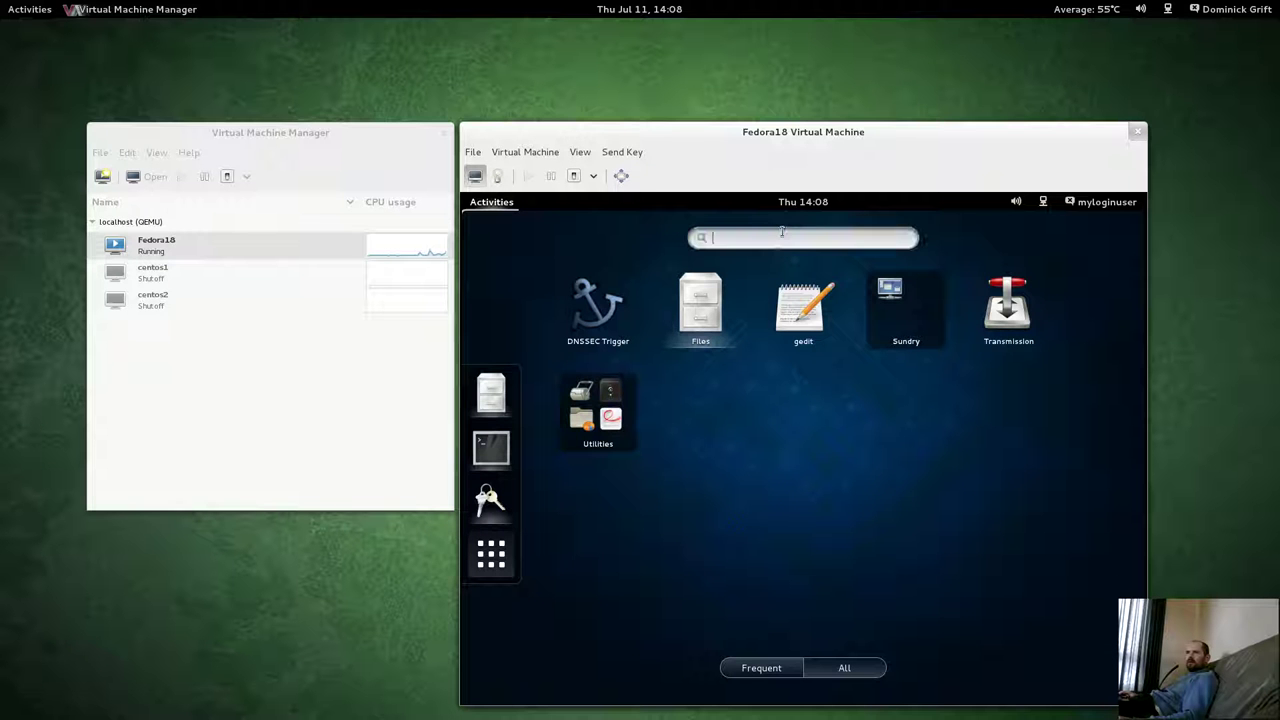
pyautogui.write('test')
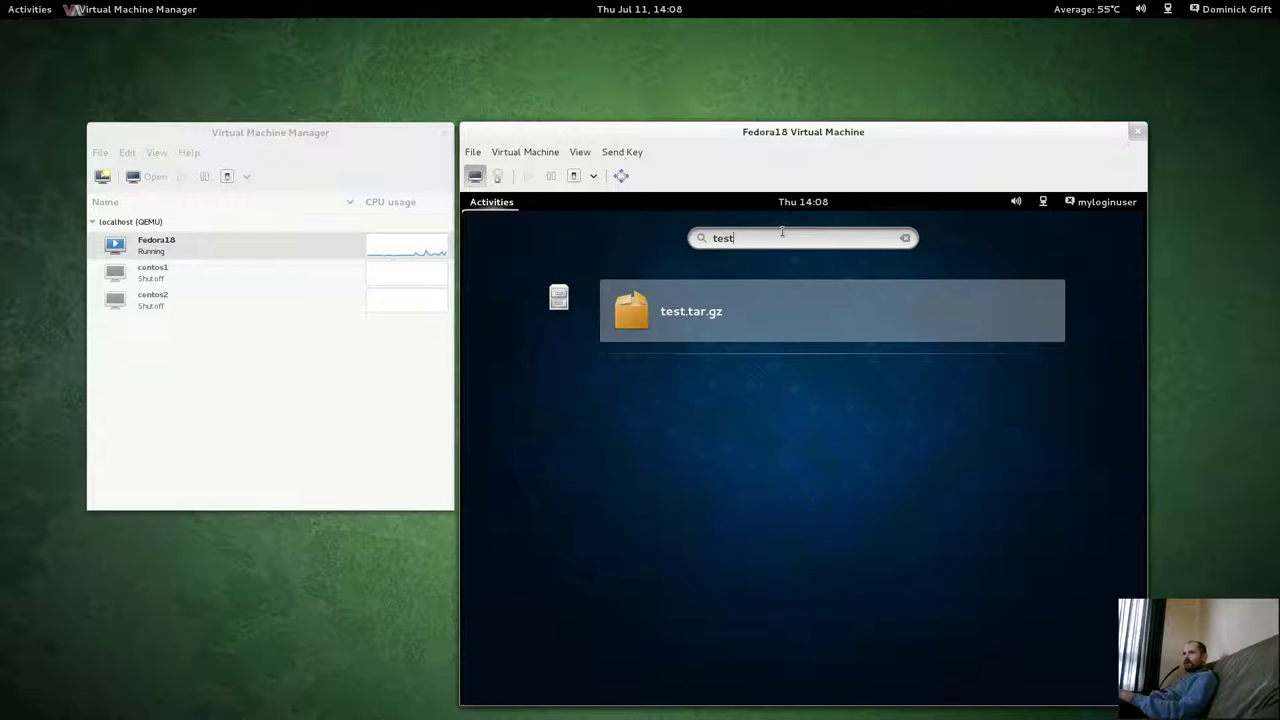
pyautogui.press('BackSpace')
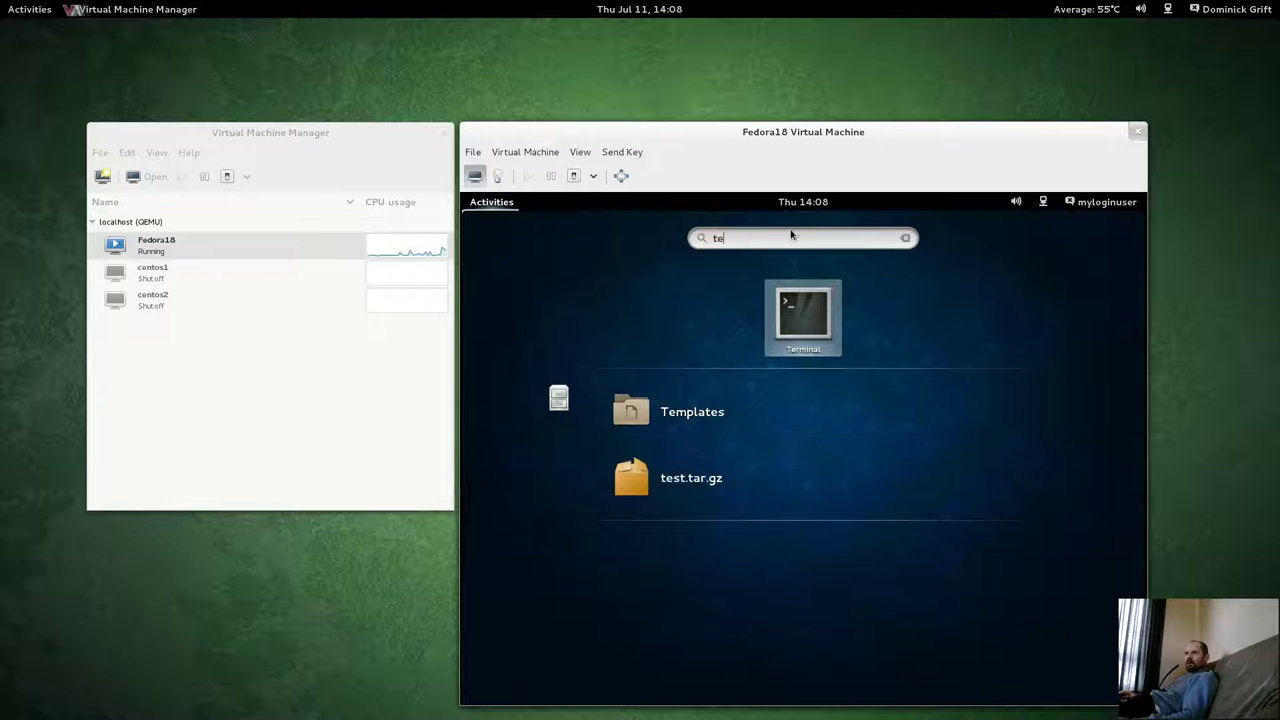
pyautogui.press('Down')
pyautogui.press('Down')
pyautogui.press('Return')
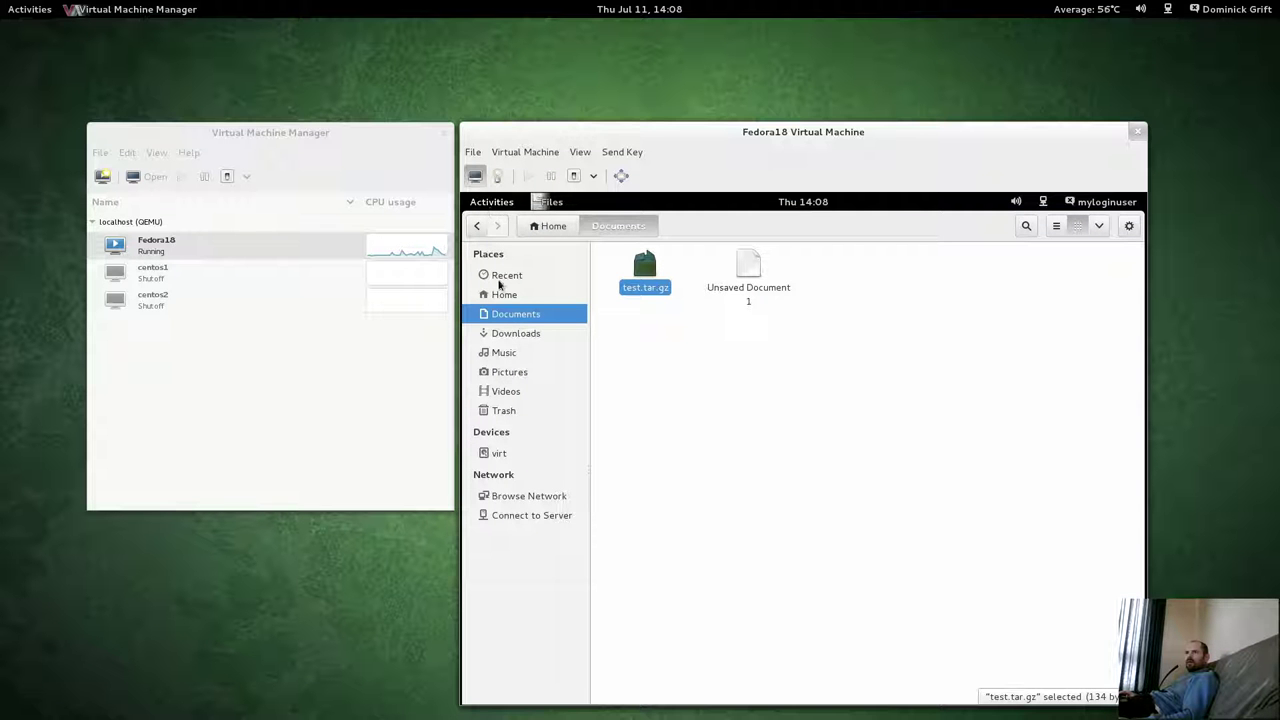
# Open the Recent location, then relaunch Files from the guest's application grid.
pyautogui.click(499, 281)
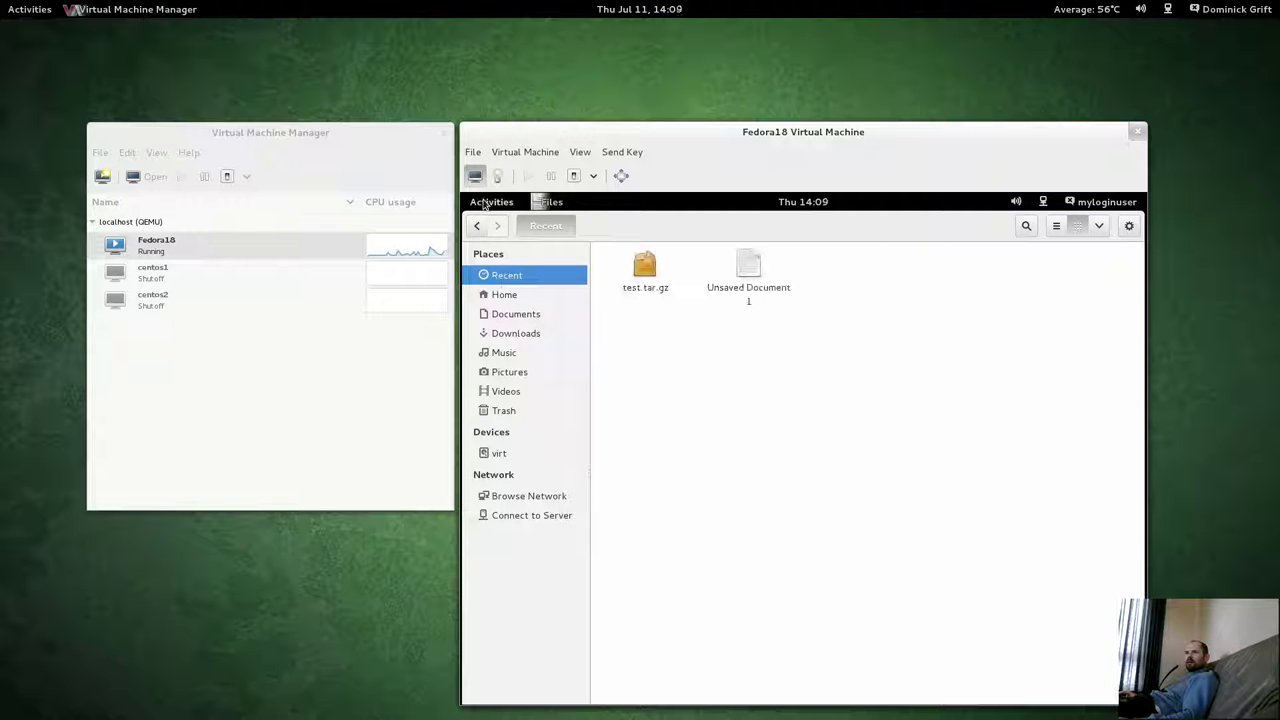
pyautogui.click(485, 204)
pyautogui.click(495, 556)
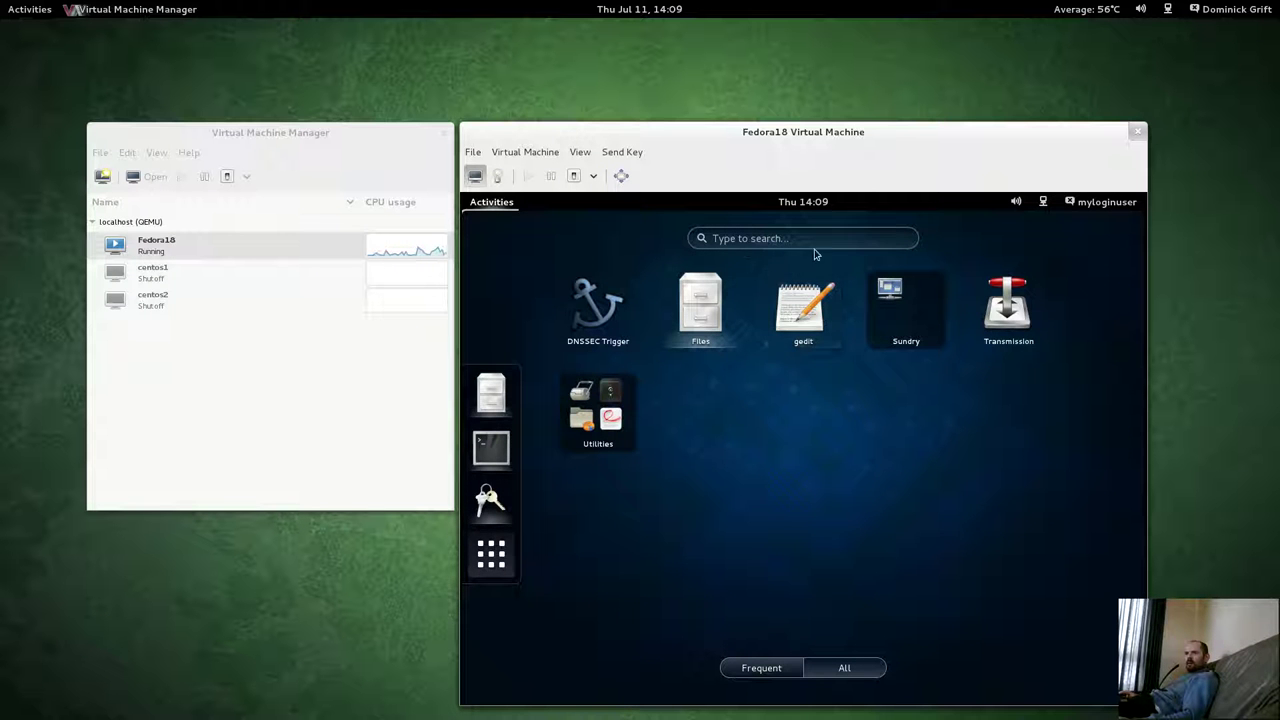
pyautogui.click(491, 392)
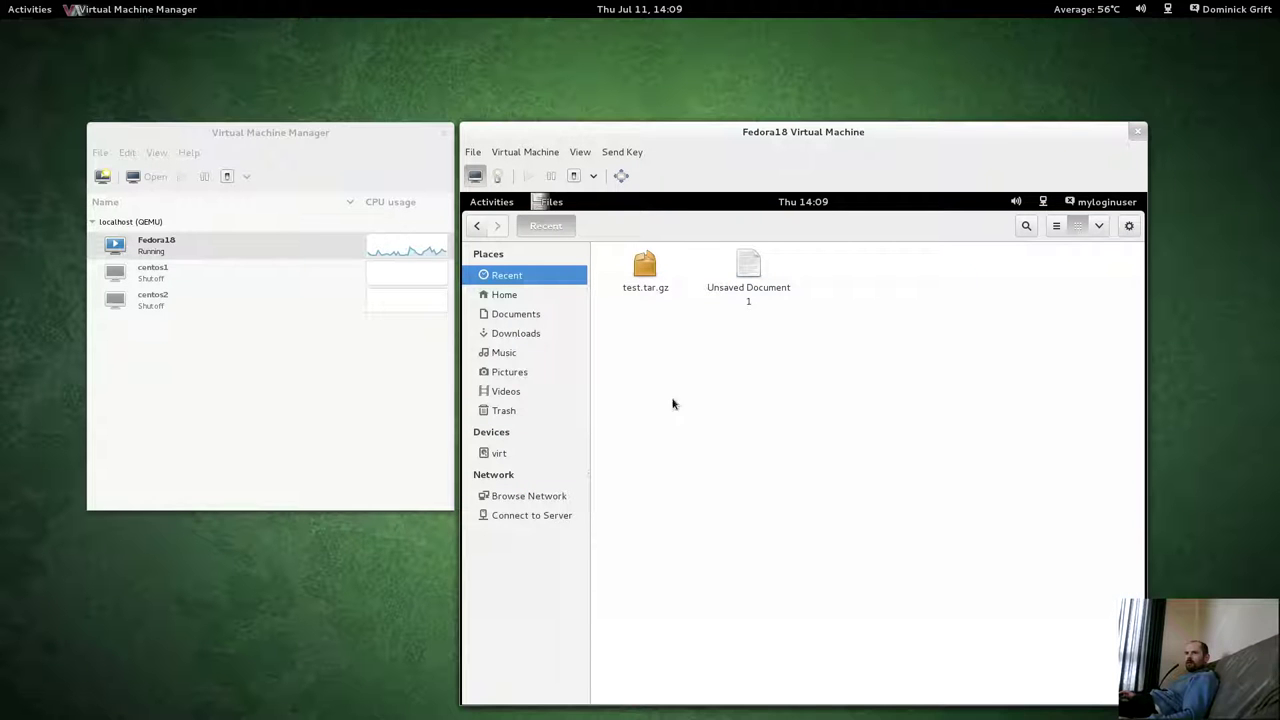
# Remove test.tar.gz from the Recent list and go to the Home folder.
pyautogui.click(650, 287)
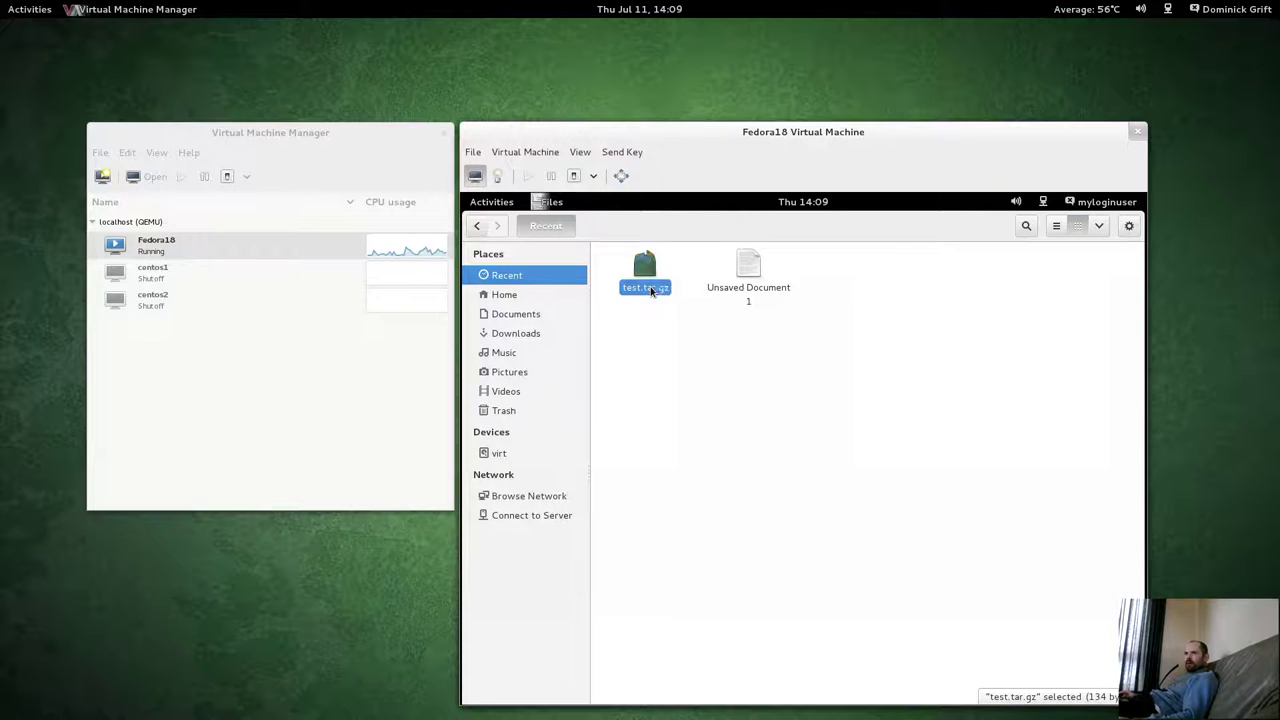
pyautogui.rightClick(652, 290)
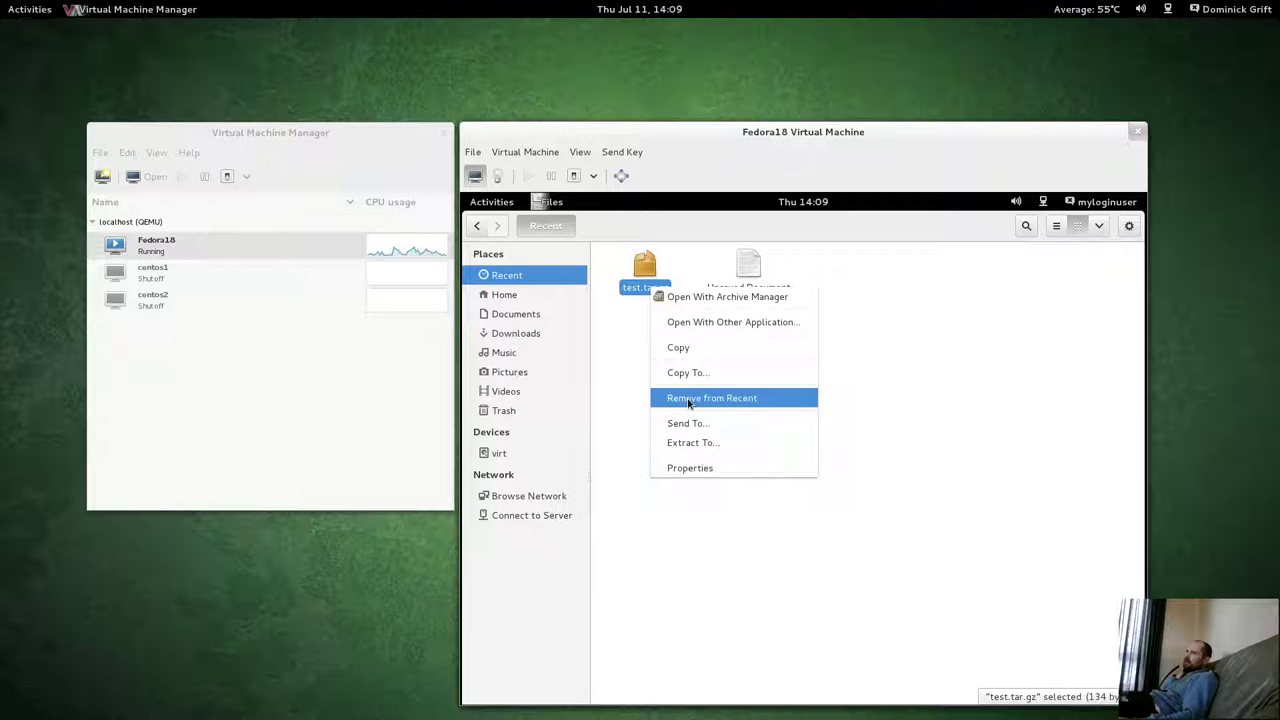
pyautogui.click(689, 403)
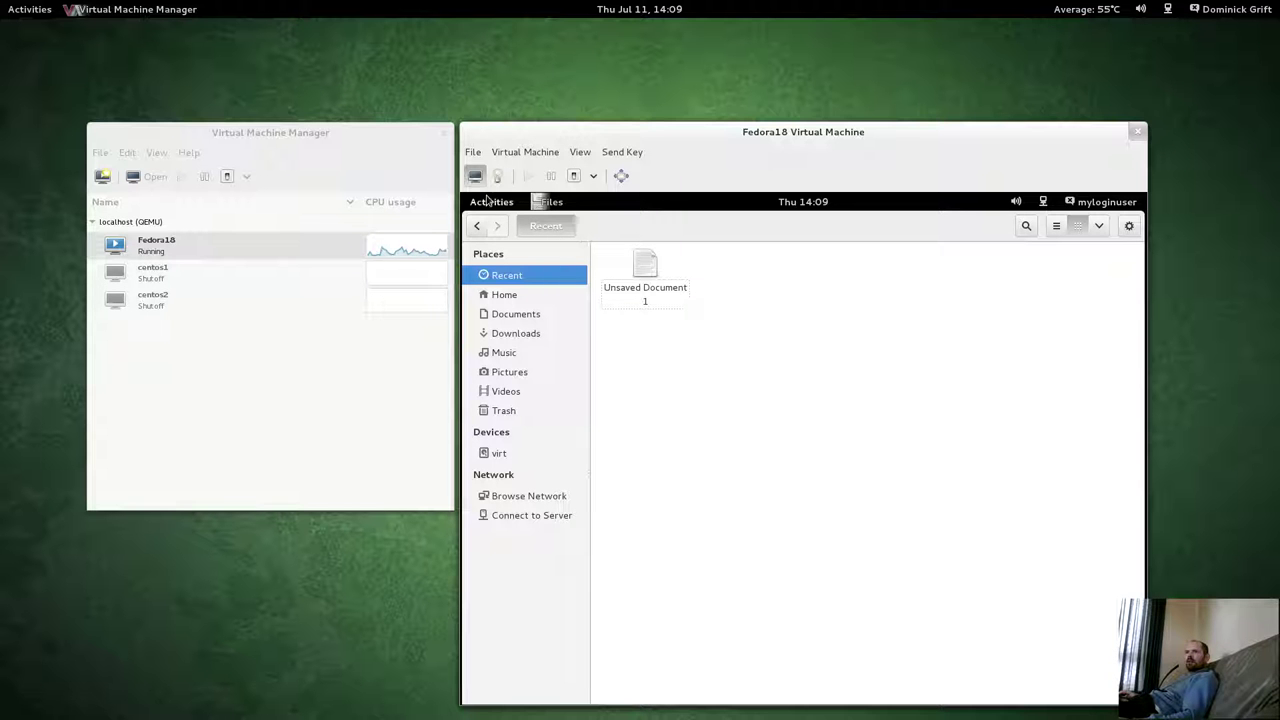
pyautogui.click(522, 294)
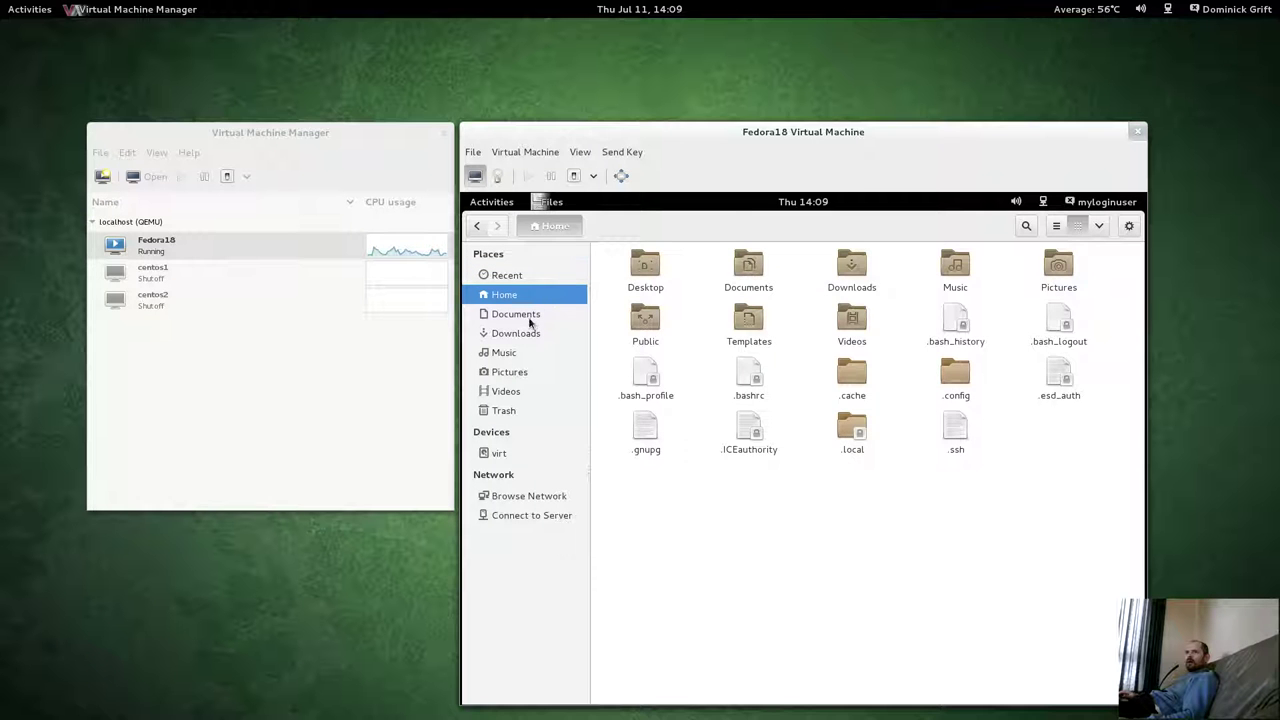
# In Documents, attempt Revert to Previous Version on test.tar.gz, cancel the restore, and return Home.
pyautogui.click(530, 320)
pyautogui.click(644, 285)
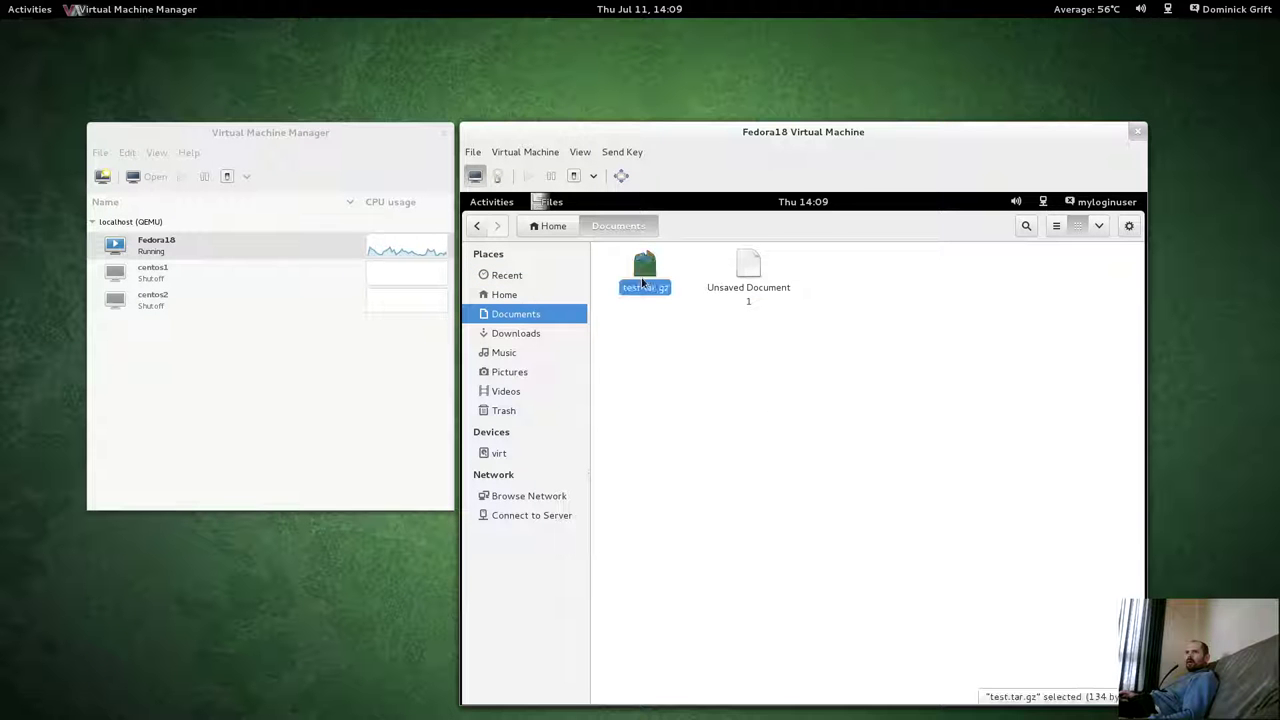
pyautogui.rightClick(644, 285)
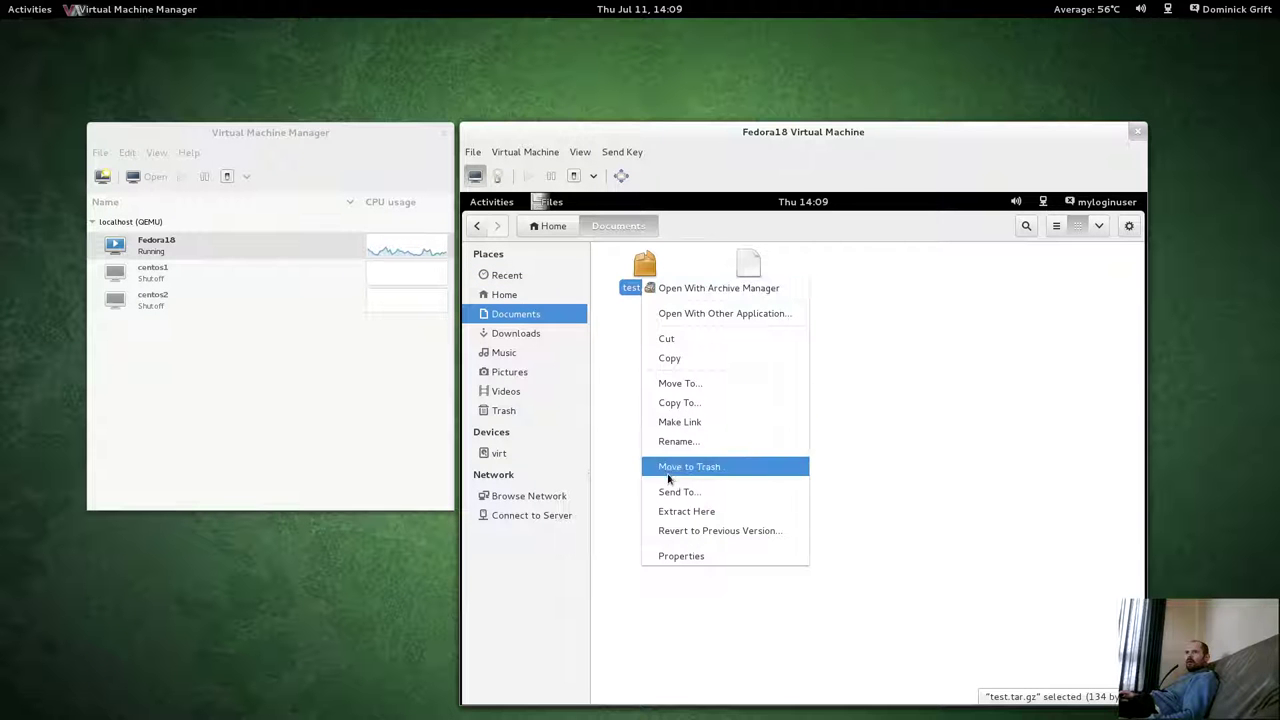
pyautogui.click(693, 532)
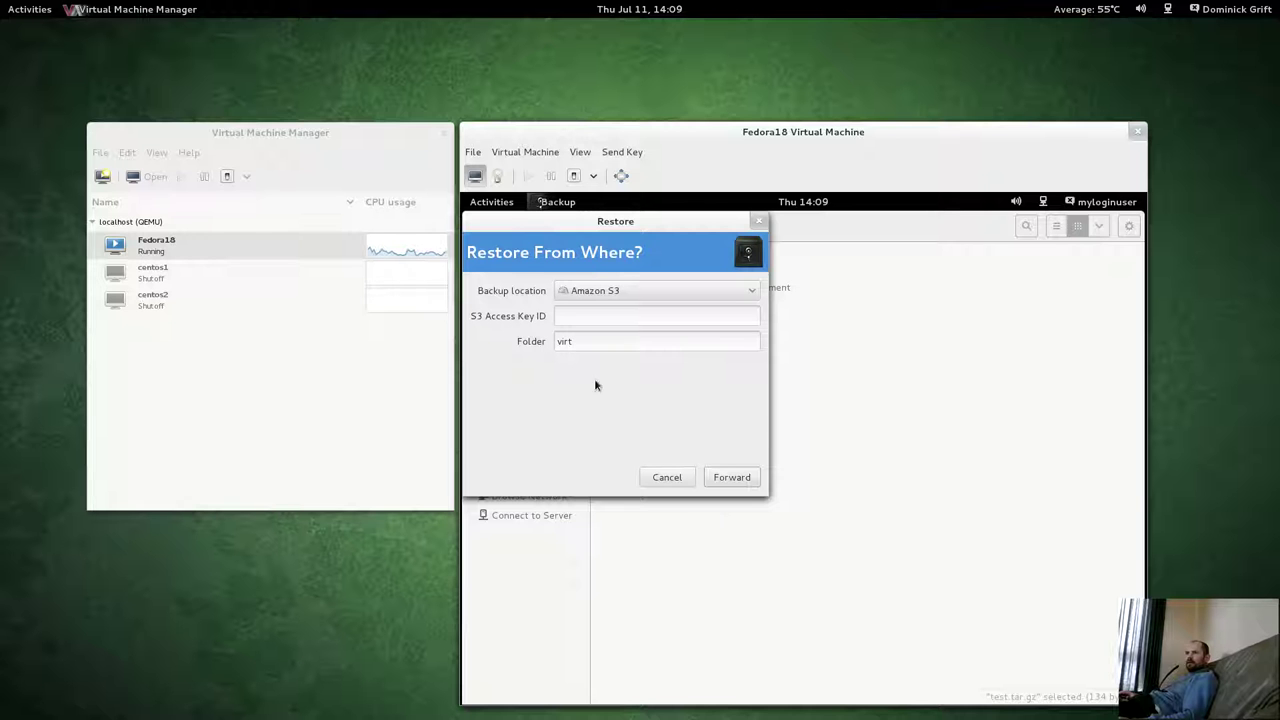
pyautogui.click(667, 485)
pyautogui.click(667, 480)
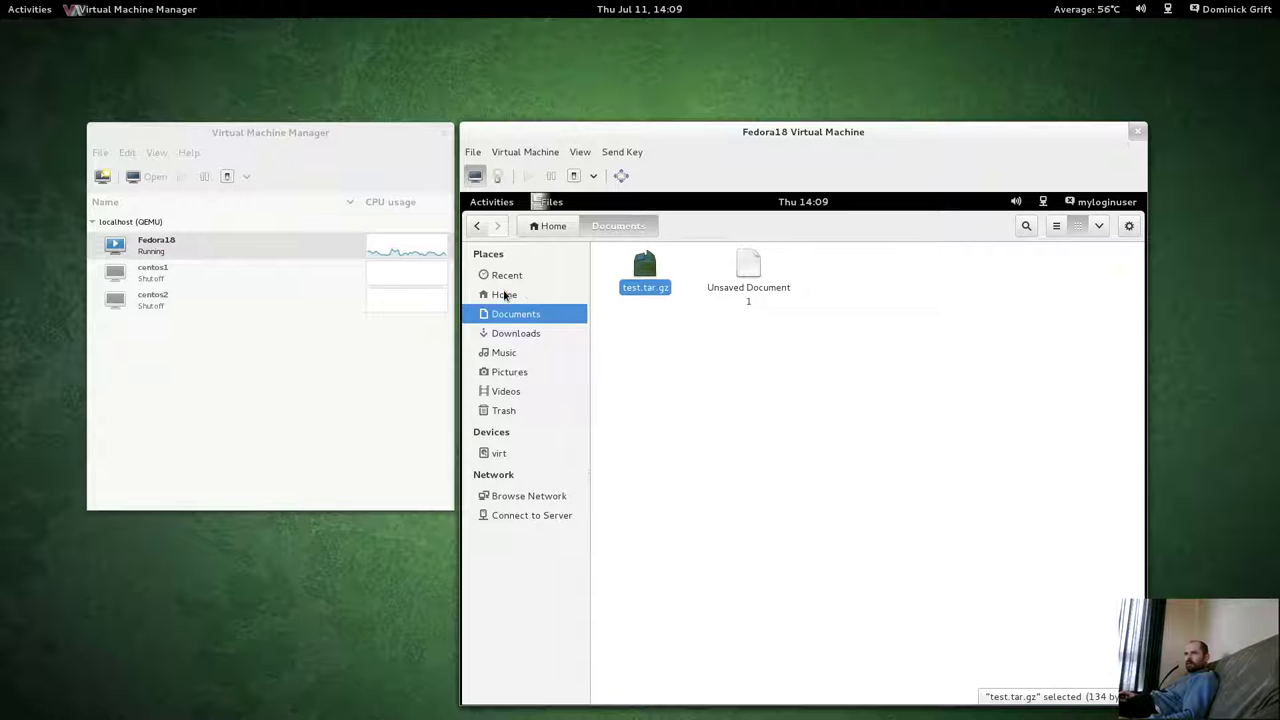
pyautogui.click(505, 294)
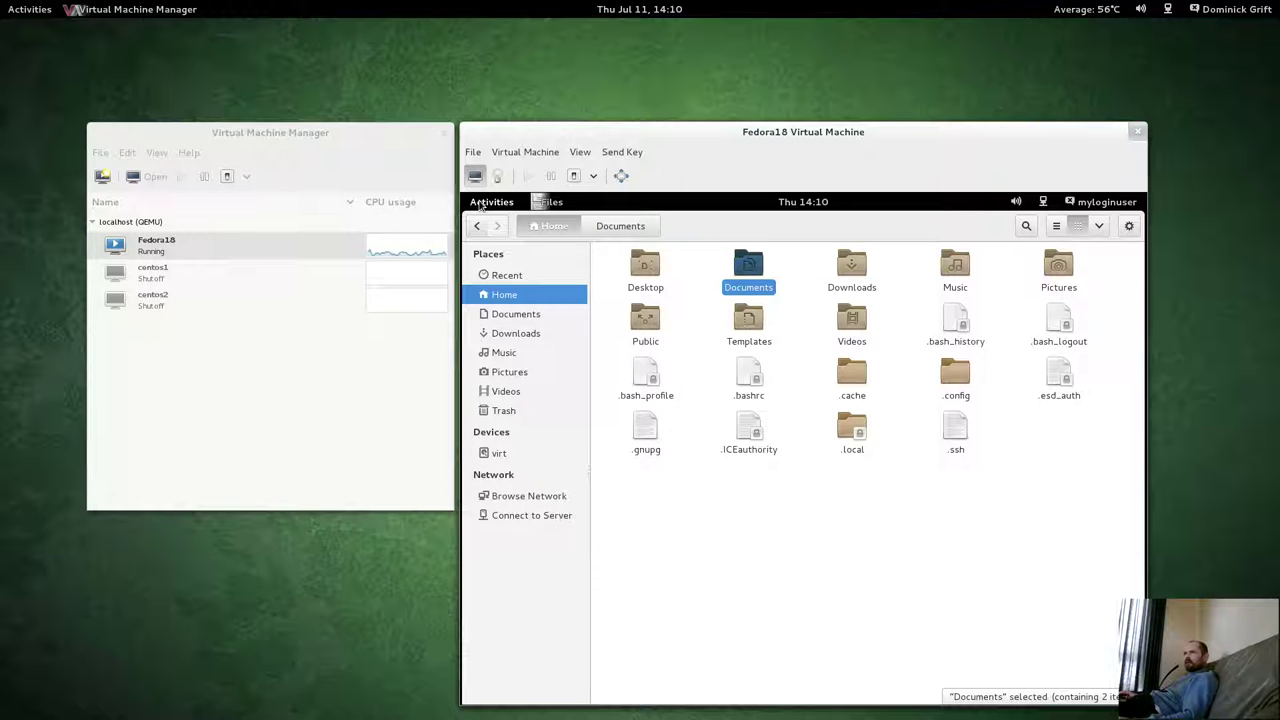
pyautogui.click(481, 203)
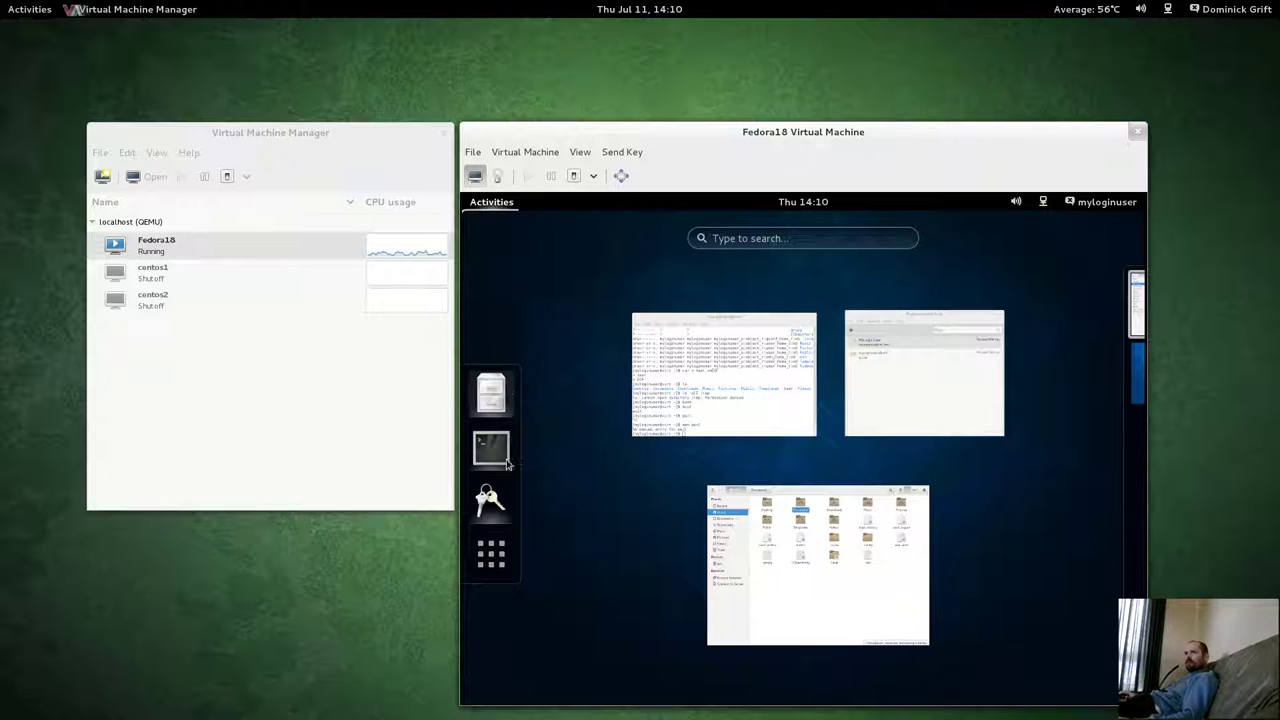
pyautogui.click(495, 560)
pyautogui.click(495, 563)
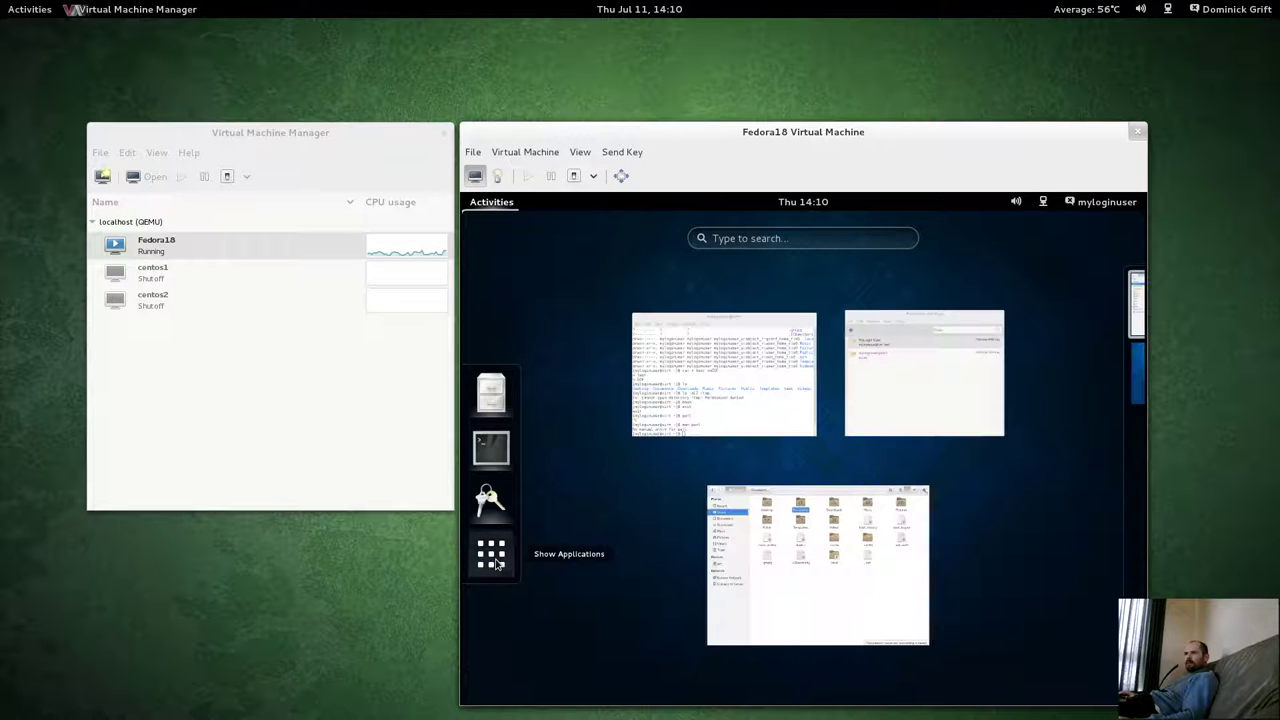
pyautogui.click(828, 592)
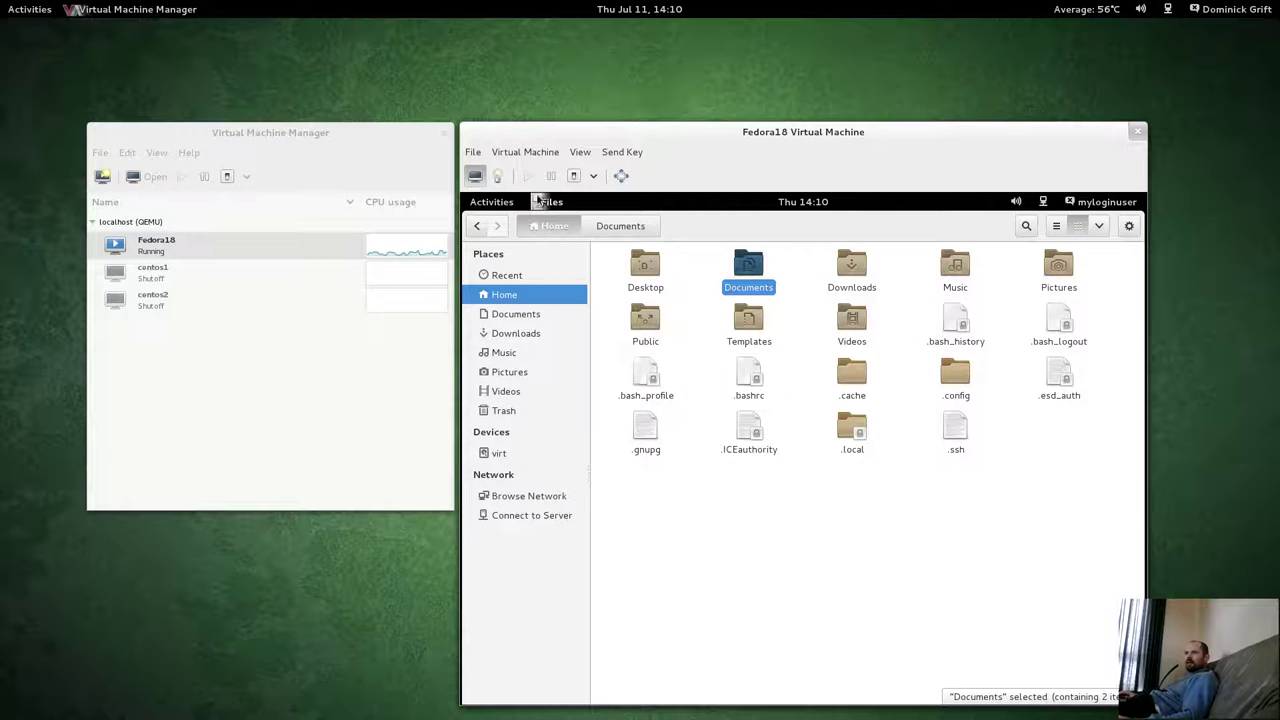
pyautogui.click(537, 200)
pyautogui.click(553, 452)
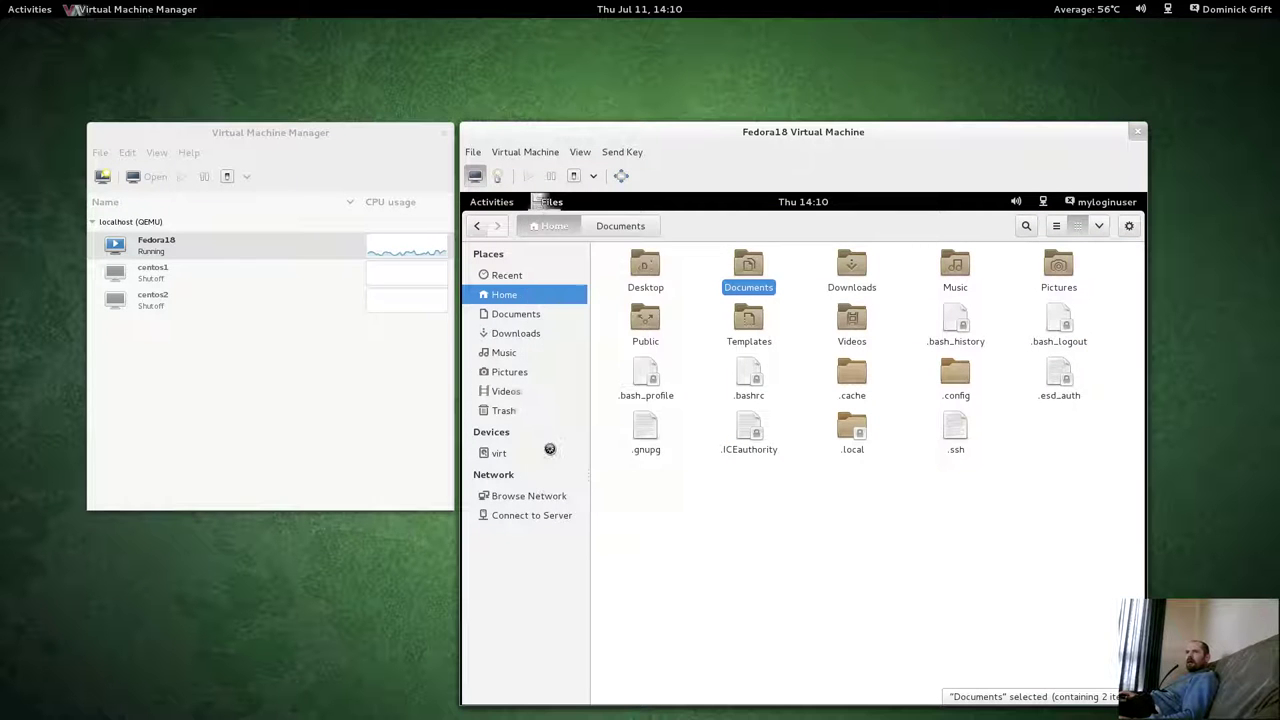
pyautogui.moveTo(711, 274); pyautogui.dragTo(766, 243)
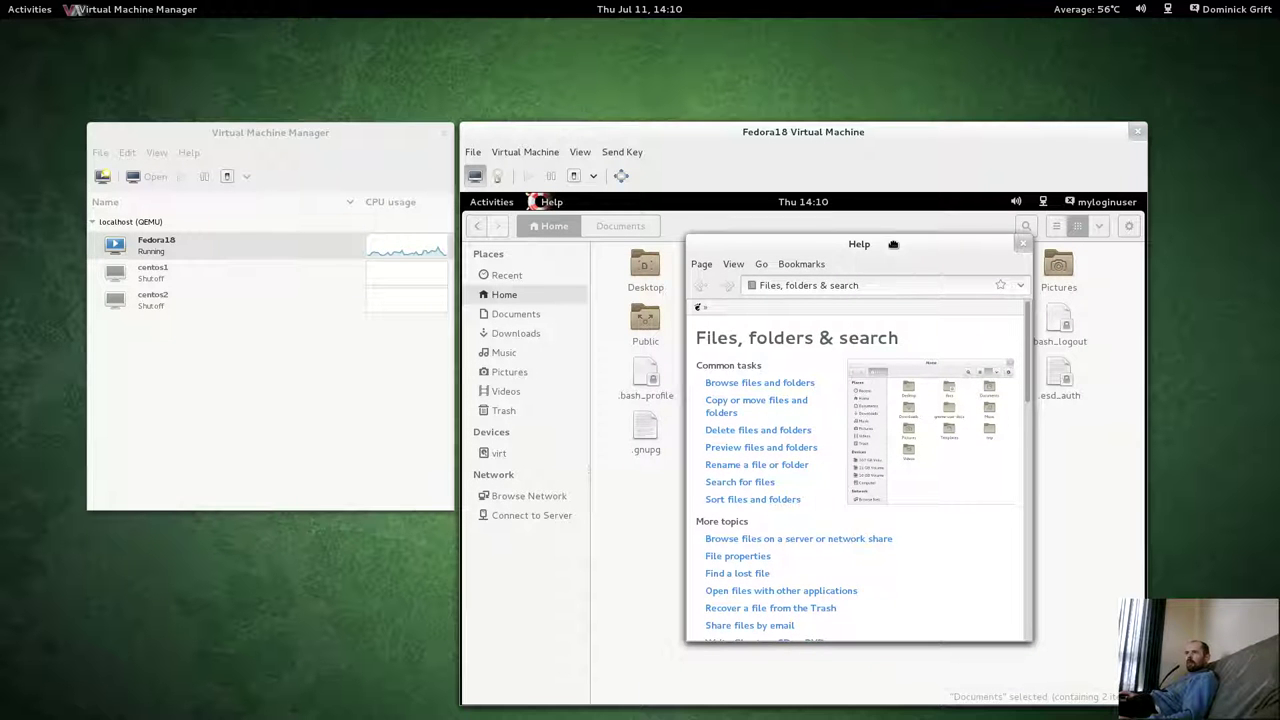
pyautogui.moveTo(893, 244); pyautogui.dragTo(864, 242)
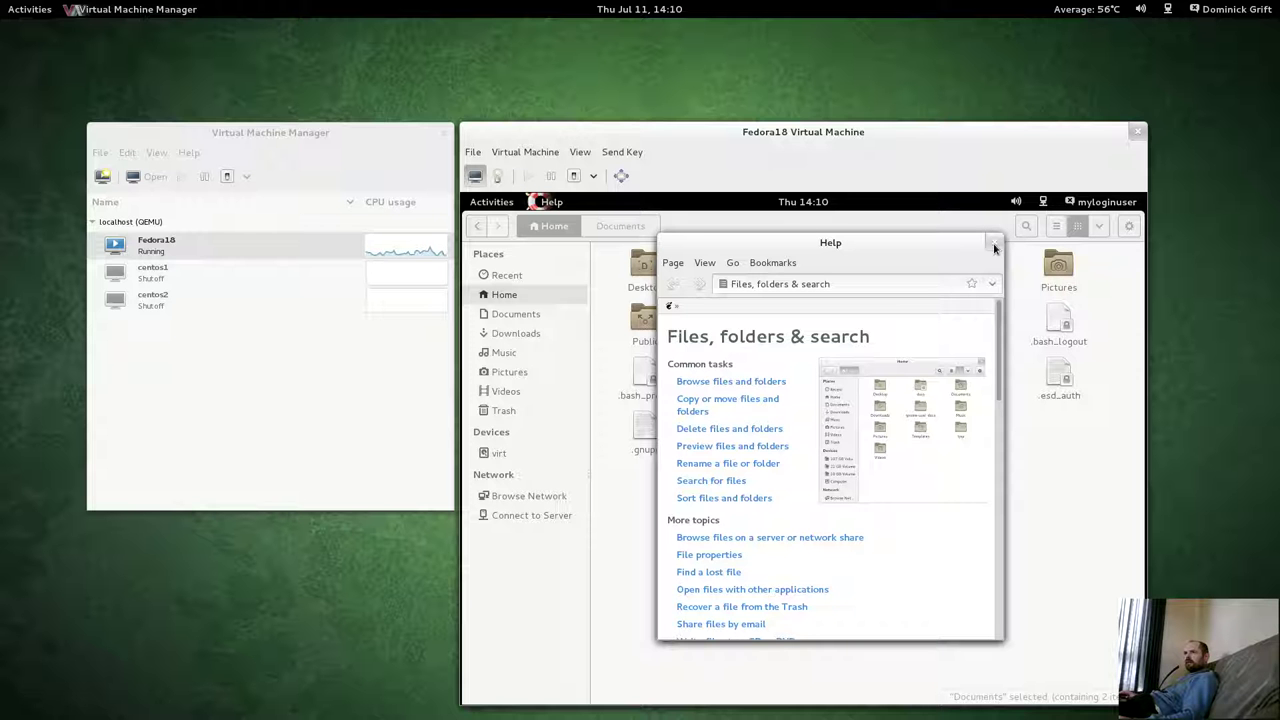
pyautogui.click(994, 246)
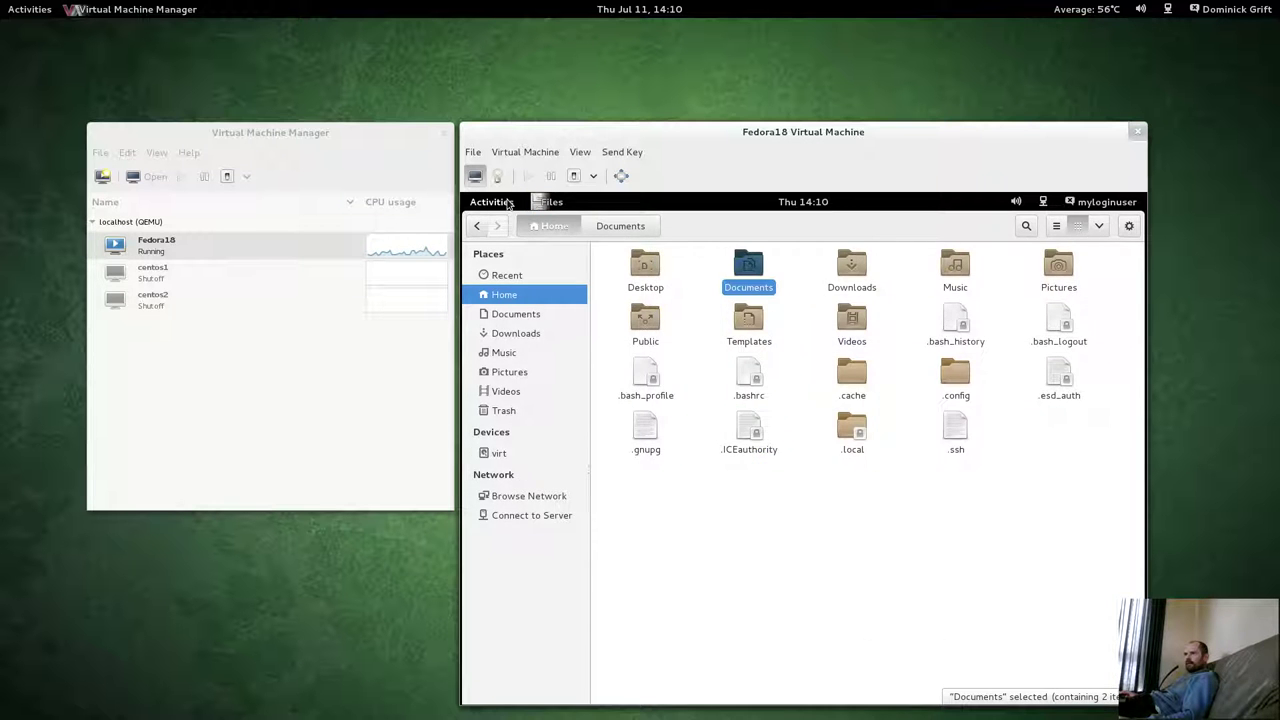
pyautogui.click(508, 203)
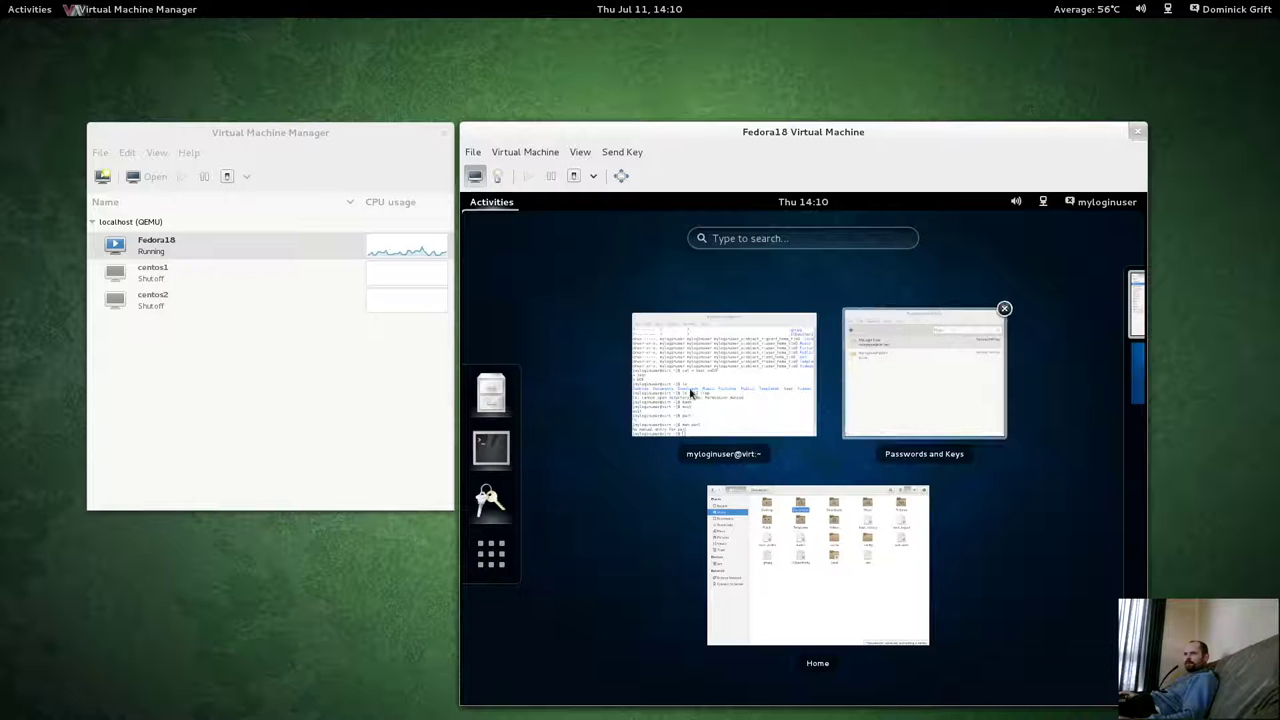
pyautogui.click(780, 518)
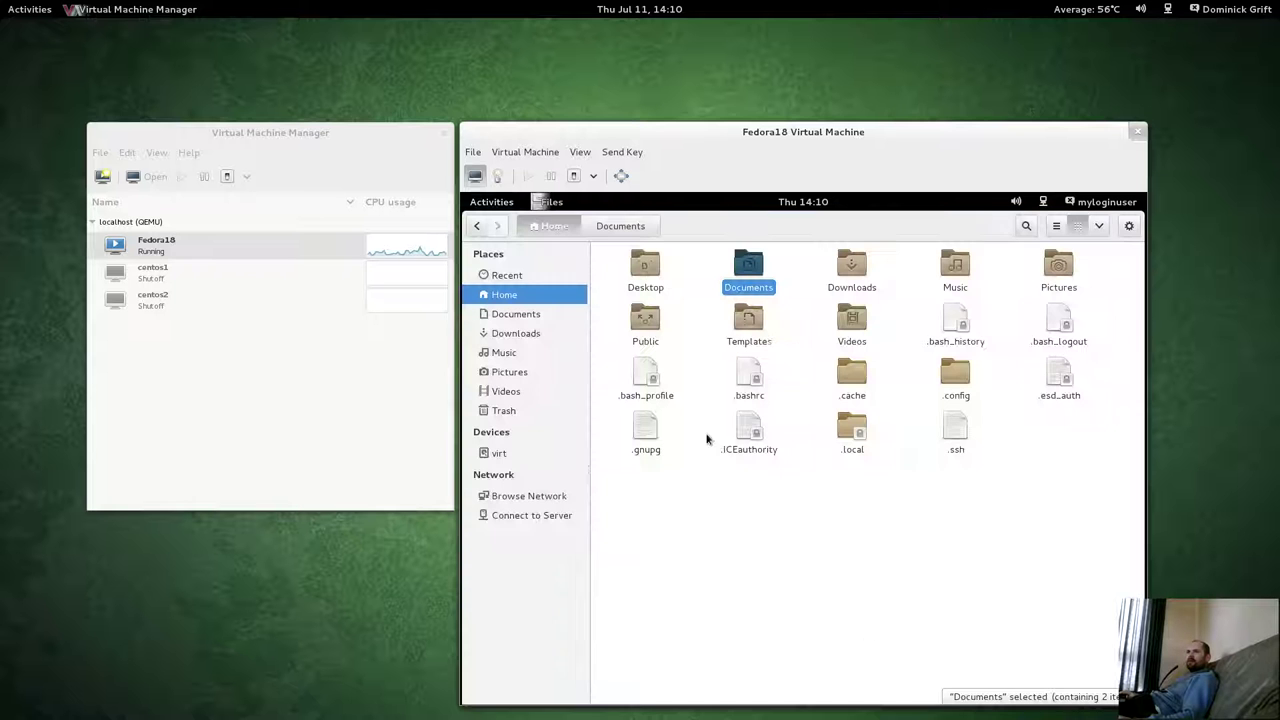
pyautogui.click(477, 201)
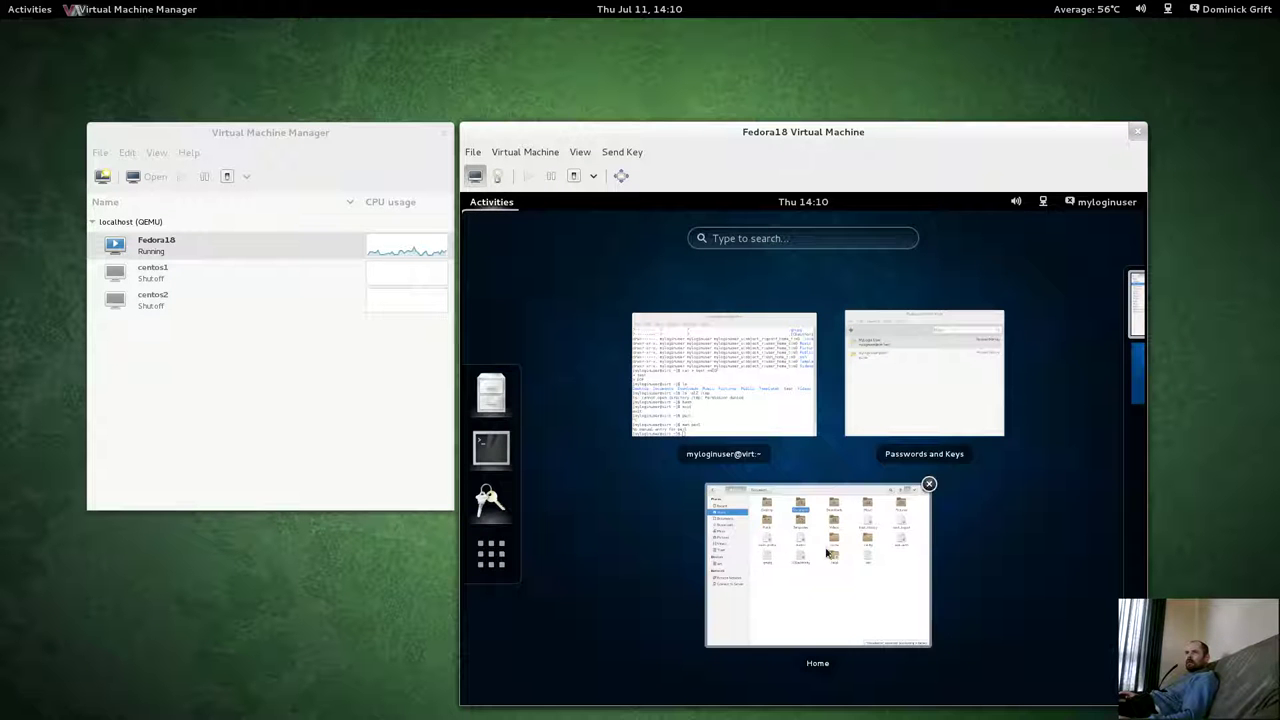
pyautogui.click(828, 553)
pyautogui.click(549, 202)
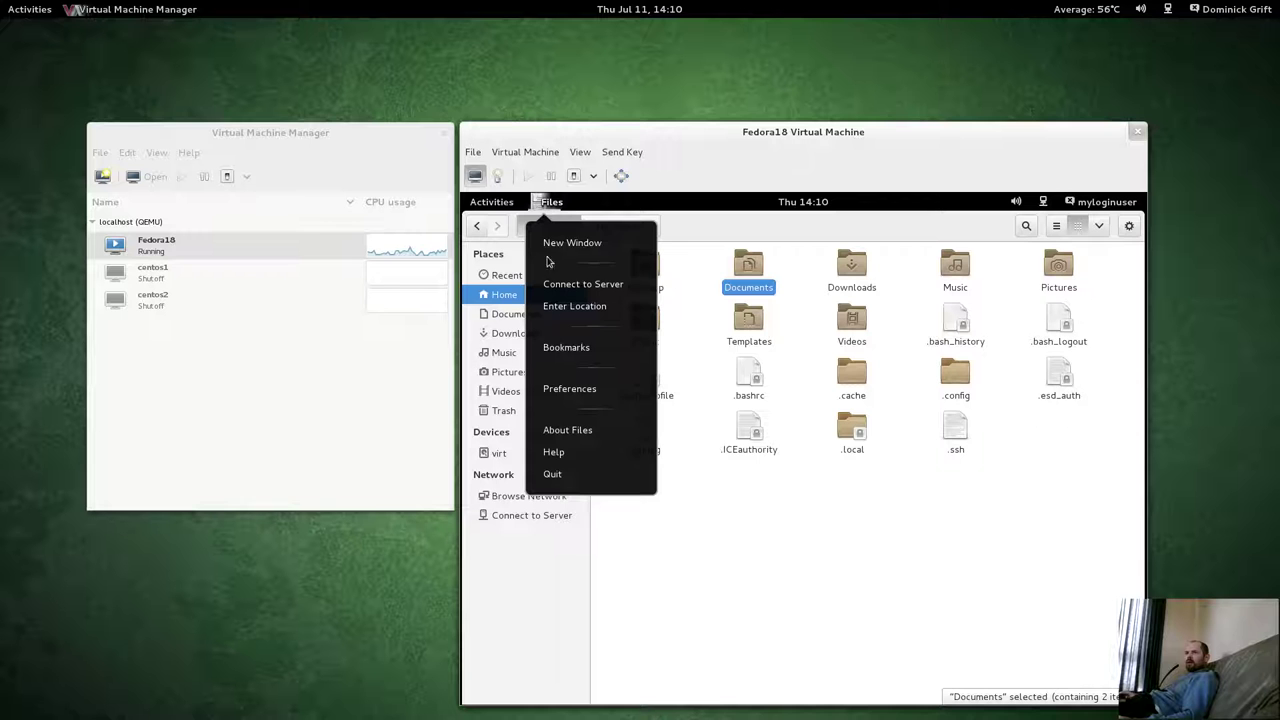
# Open Files help and preview printing the 'Files, folders & search' page with Print to File.
pyautogui.click(555, 453)
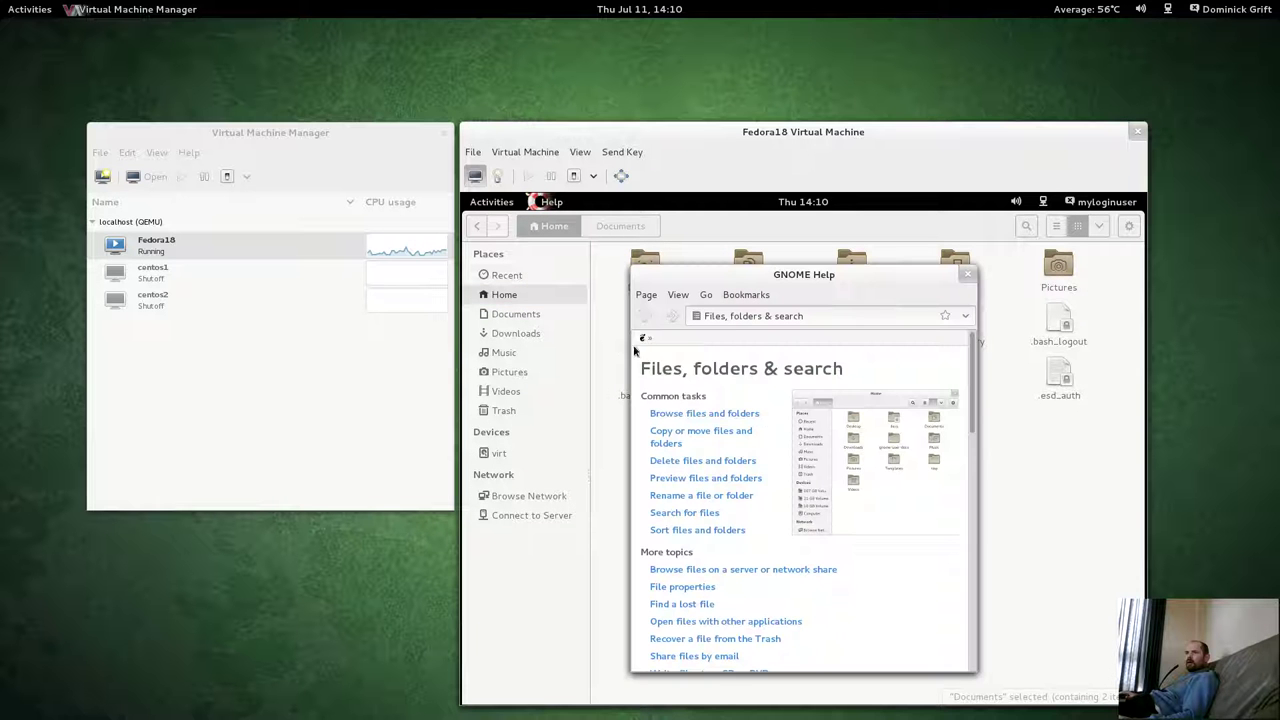
pyautogui.click(645, 296)
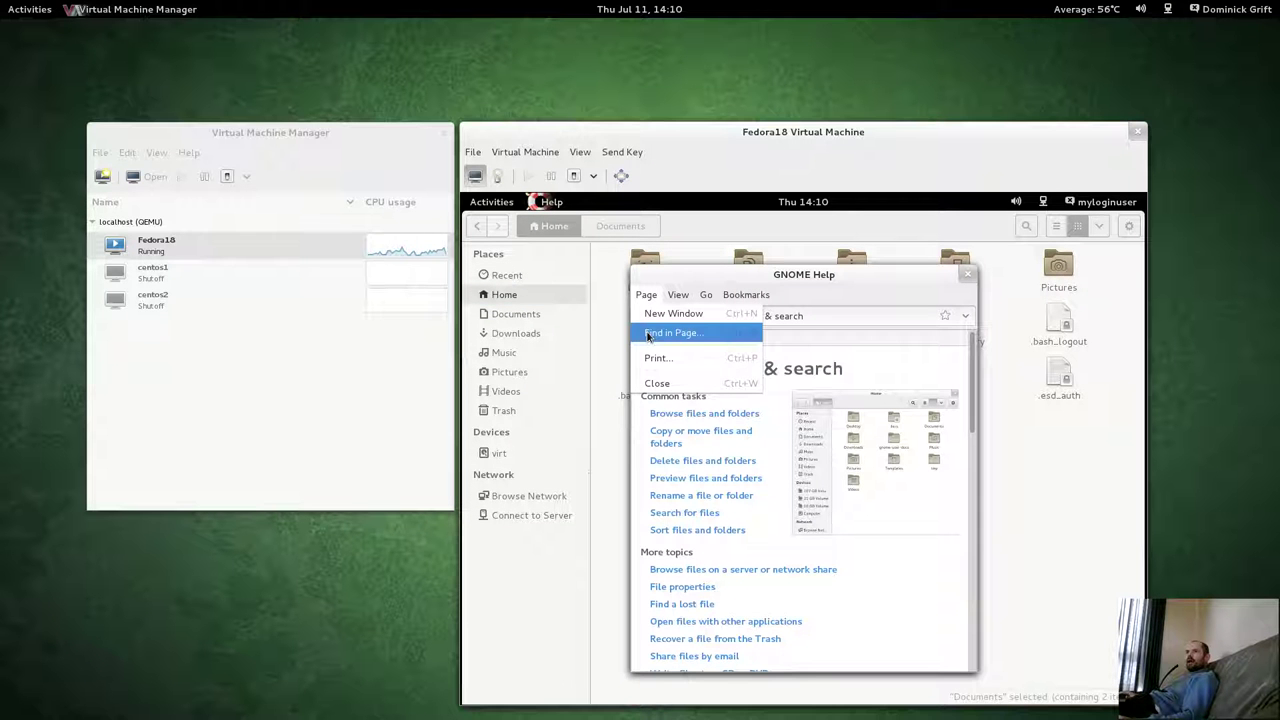
pyautogui.click(650, 357)
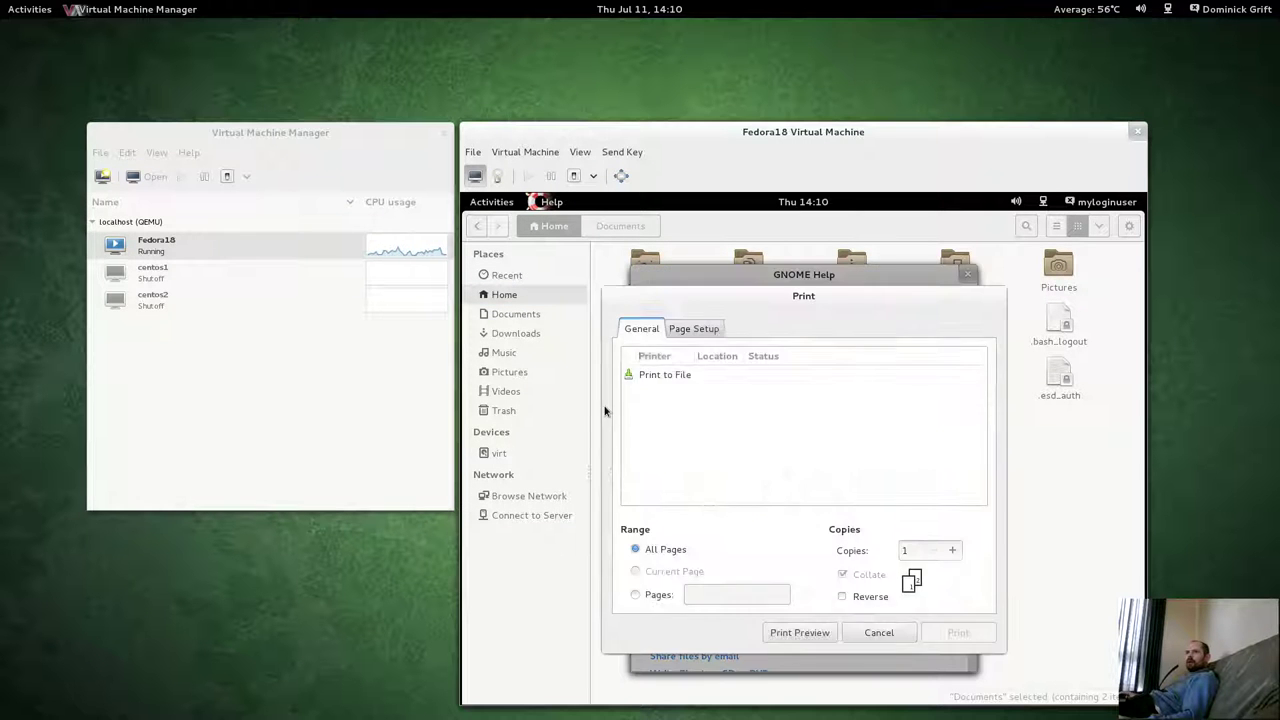
pyautogui.click(643, 376)
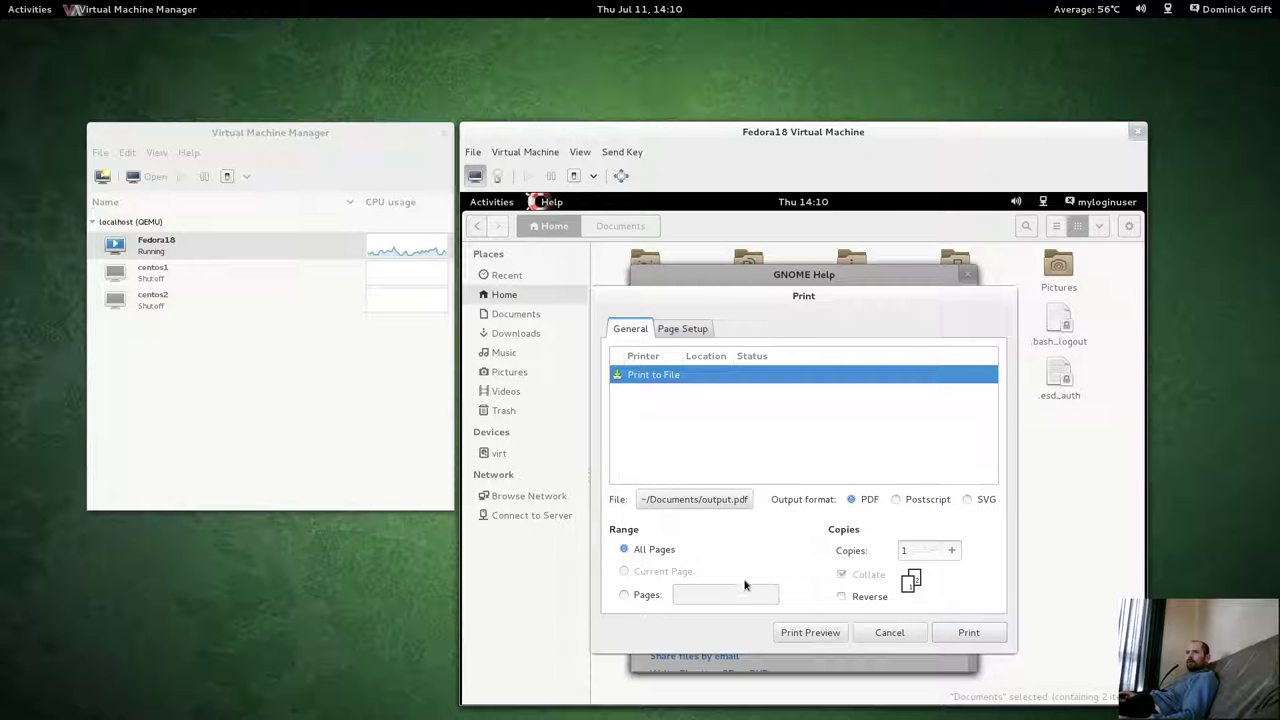
pyautogui.click(787, 636)
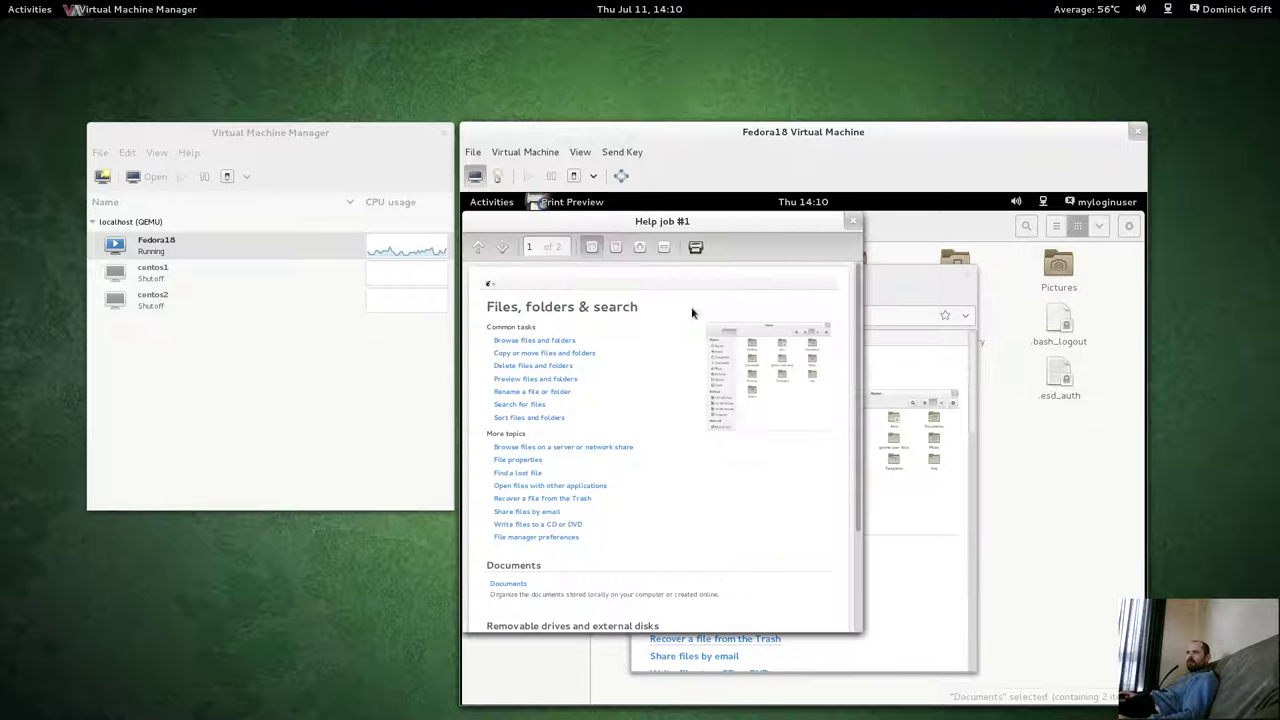
pyautogui.moveTo(639, 232)
pyautogui.mouseDown()
pyautogui.moveTo(683, 256)
pyautogui.moveTo(635, 238)
pyautogui.mouseUp()
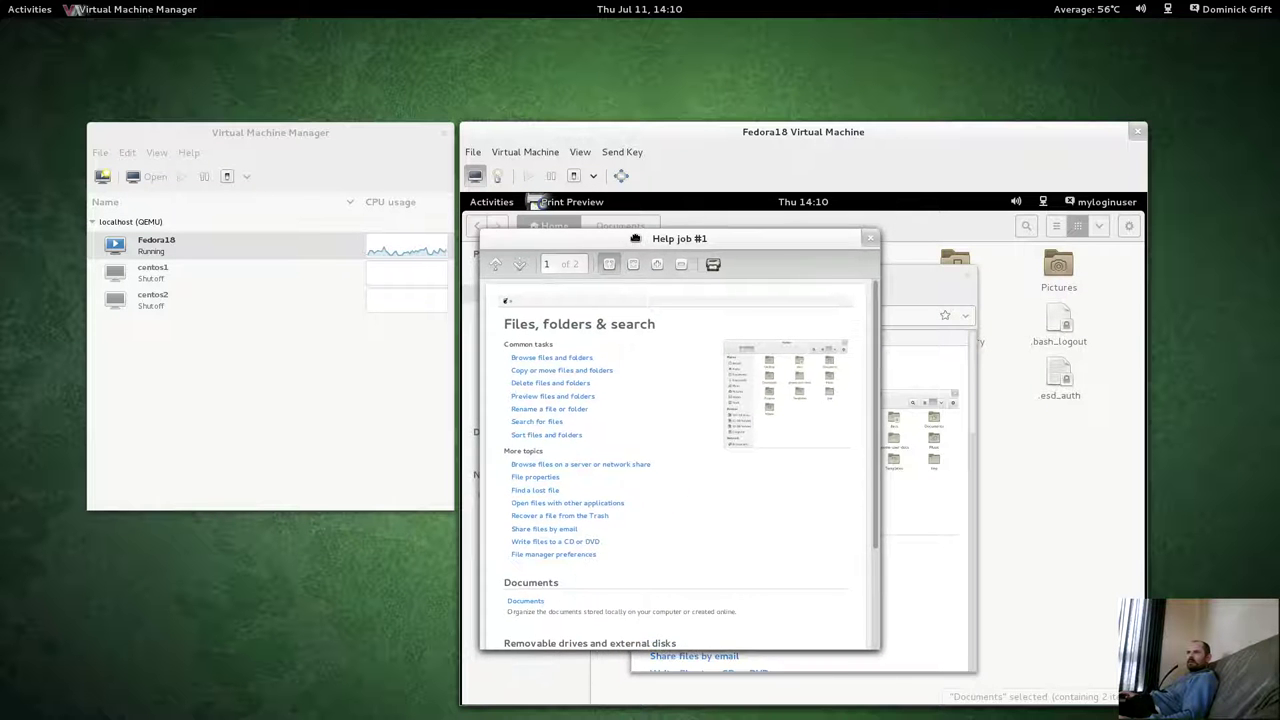
pyautogui.click(870, 238)
# Print the help page to ~/Documents/output.pdf and close the Help window.
pyautogui.click(646, 295)
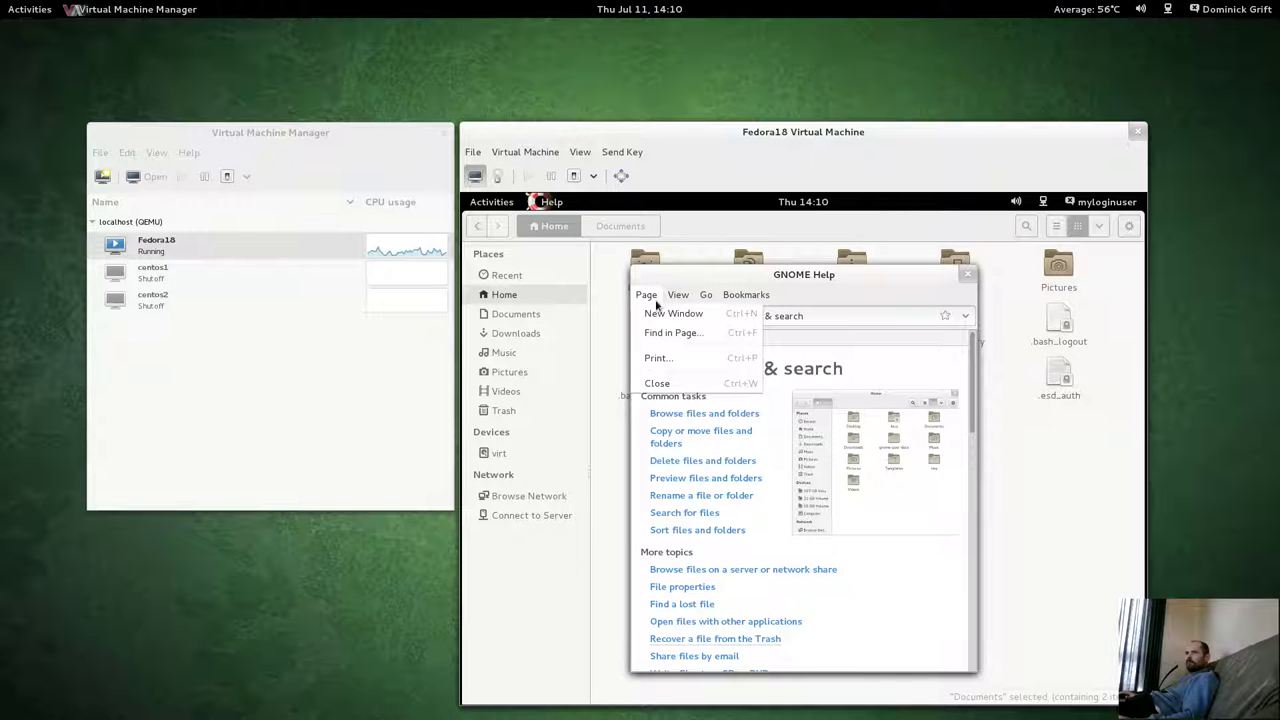
pyautogui.click(658, 357)
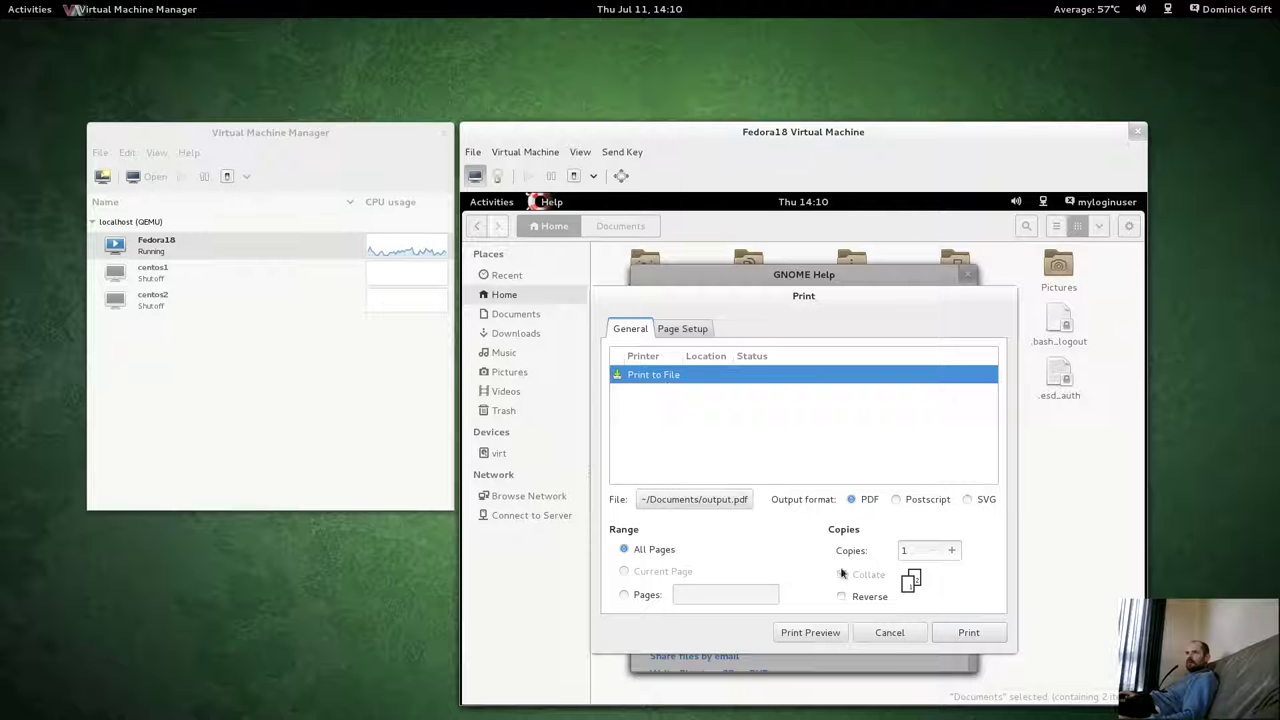
pyautogui.click(976, 633)
pyautogui.click(967, 274)
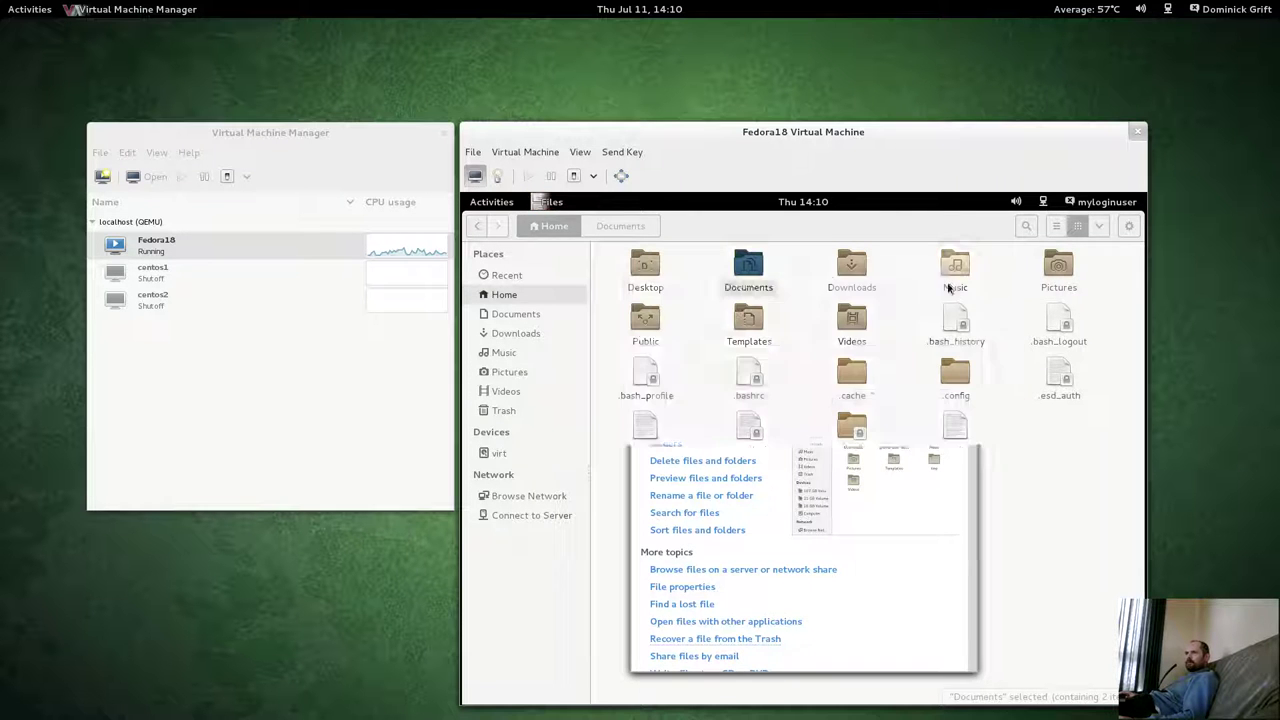
# Open output.pdf from Documents in Document Viewer and reposition the viewer window.
pyautogui.doubleClick(750, 276)
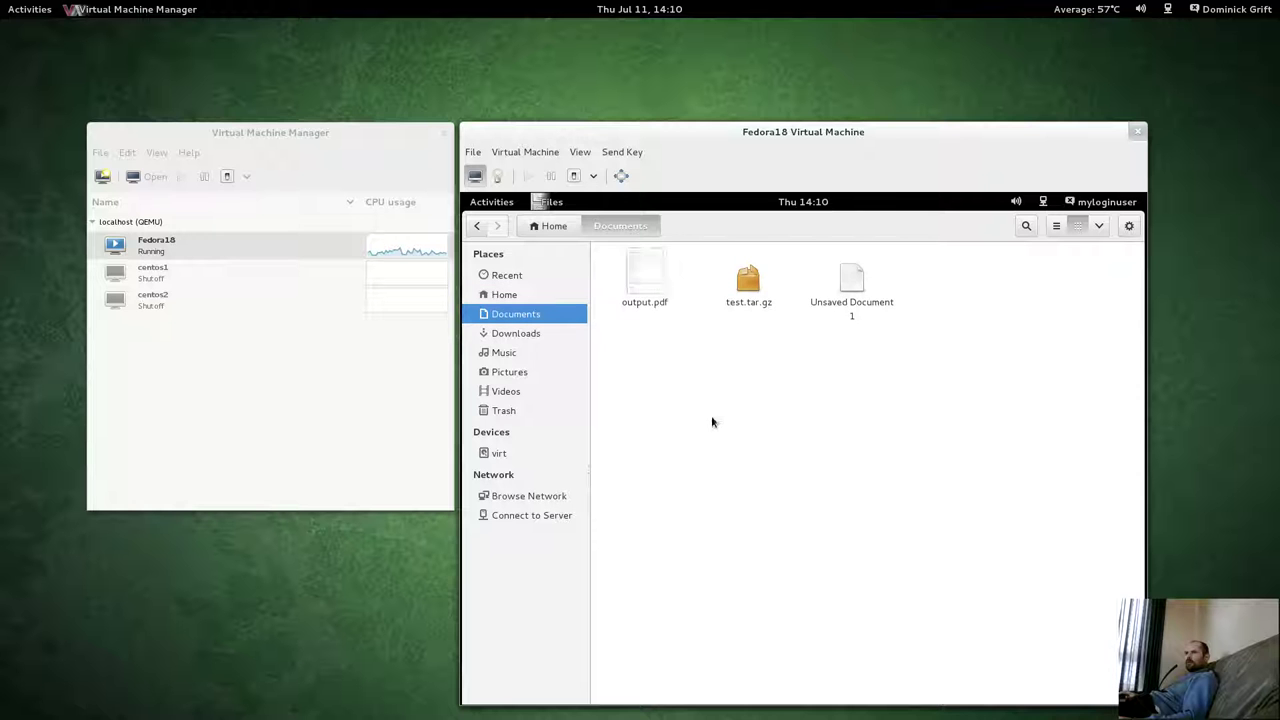
pyautogui.click(640, 312)
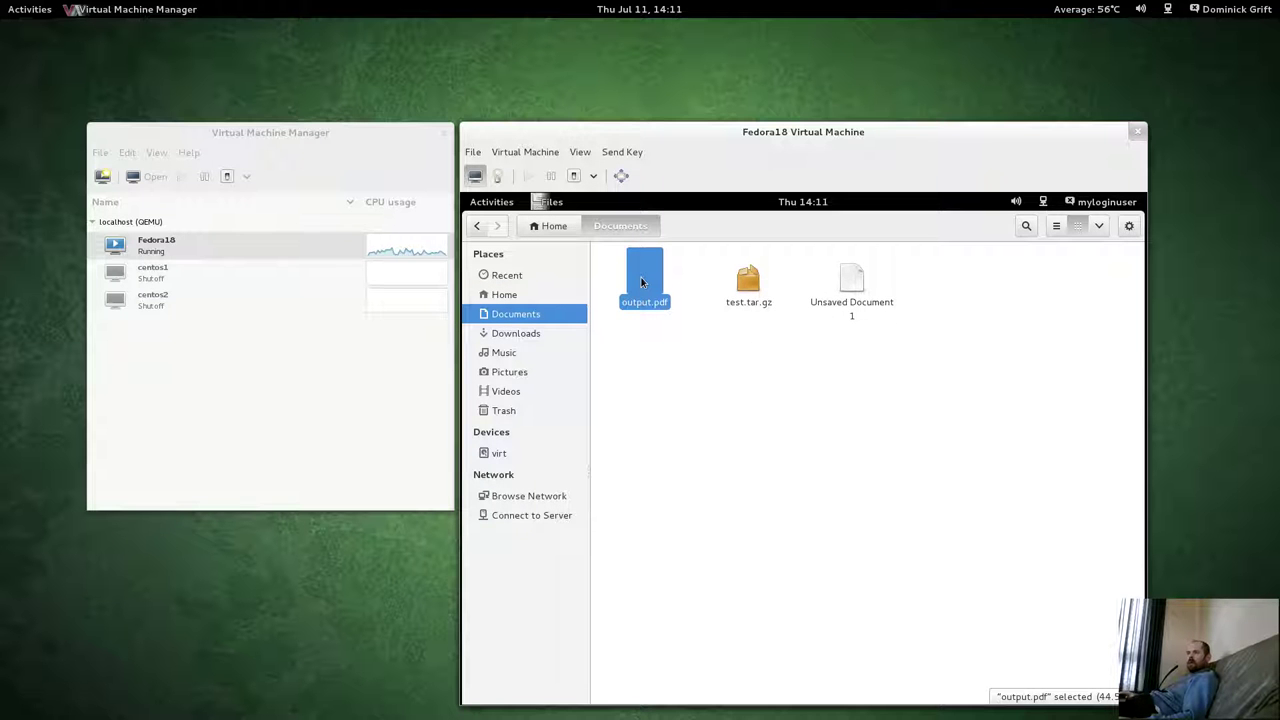
pyautogui.rightClick(641, 277)
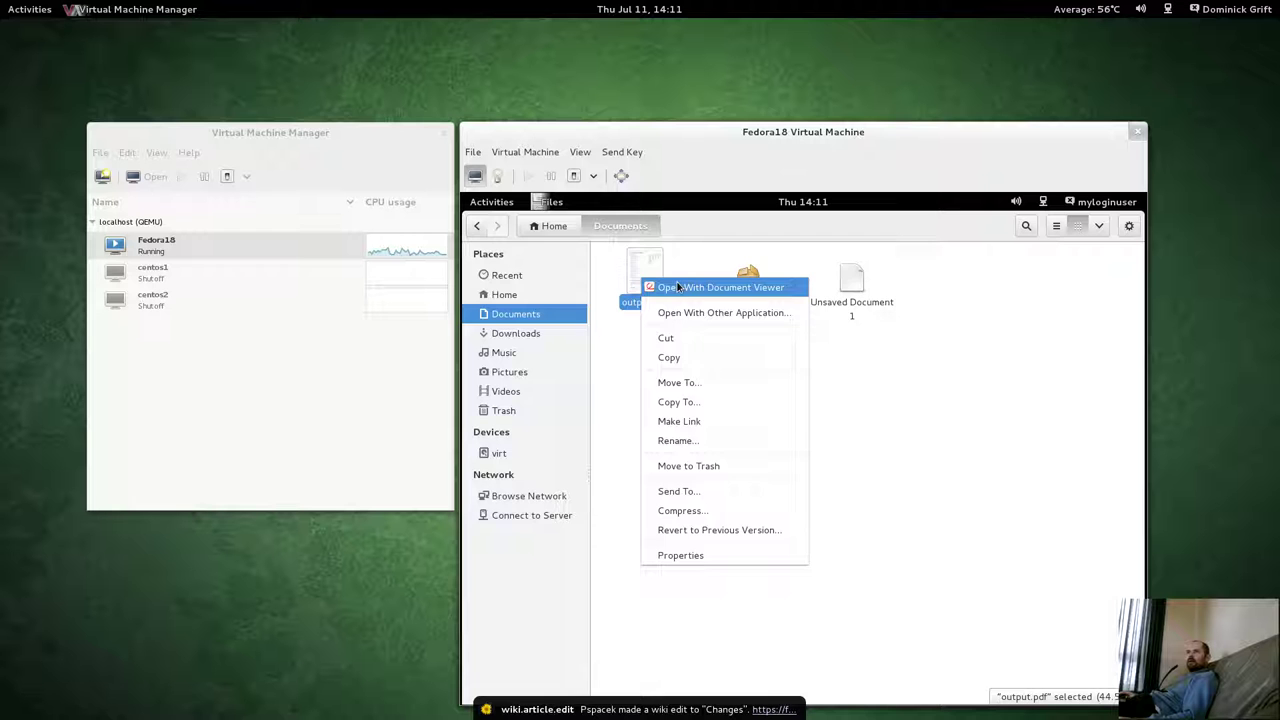
pyautogui.click(677, 287)
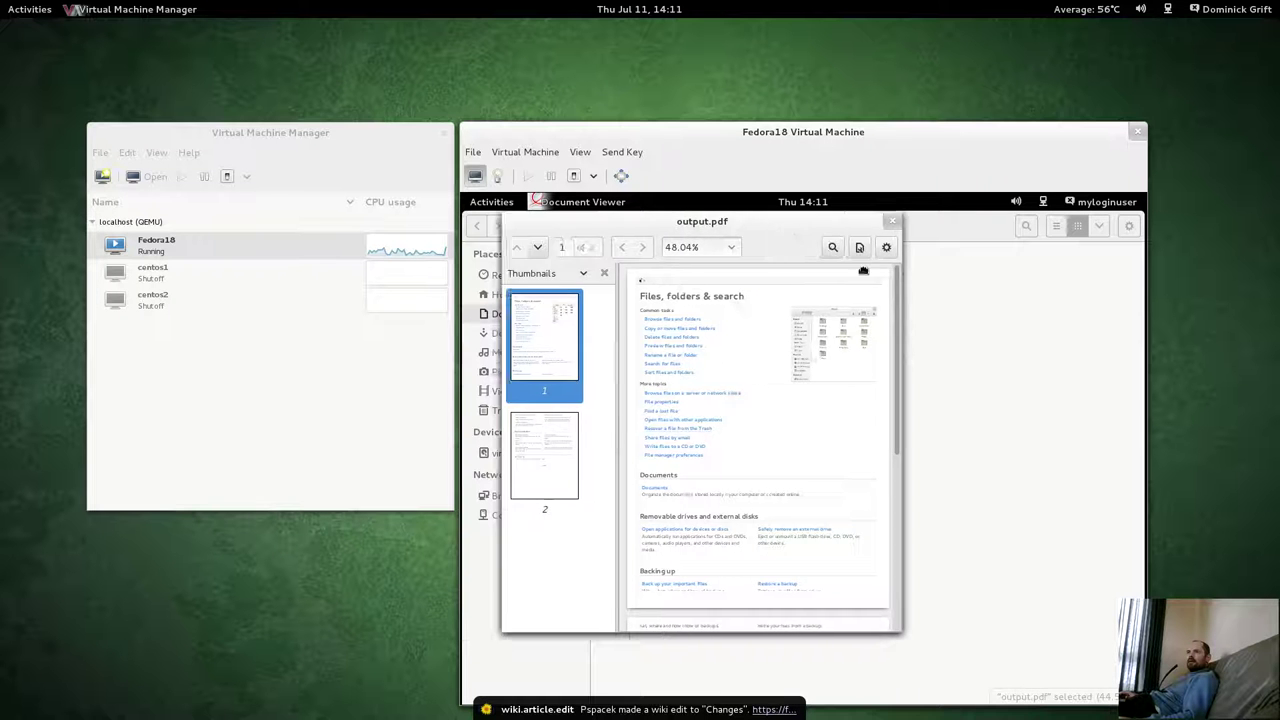
pyautogui.moveTo(582, 216); pyautogui.dragTo(737, 281)
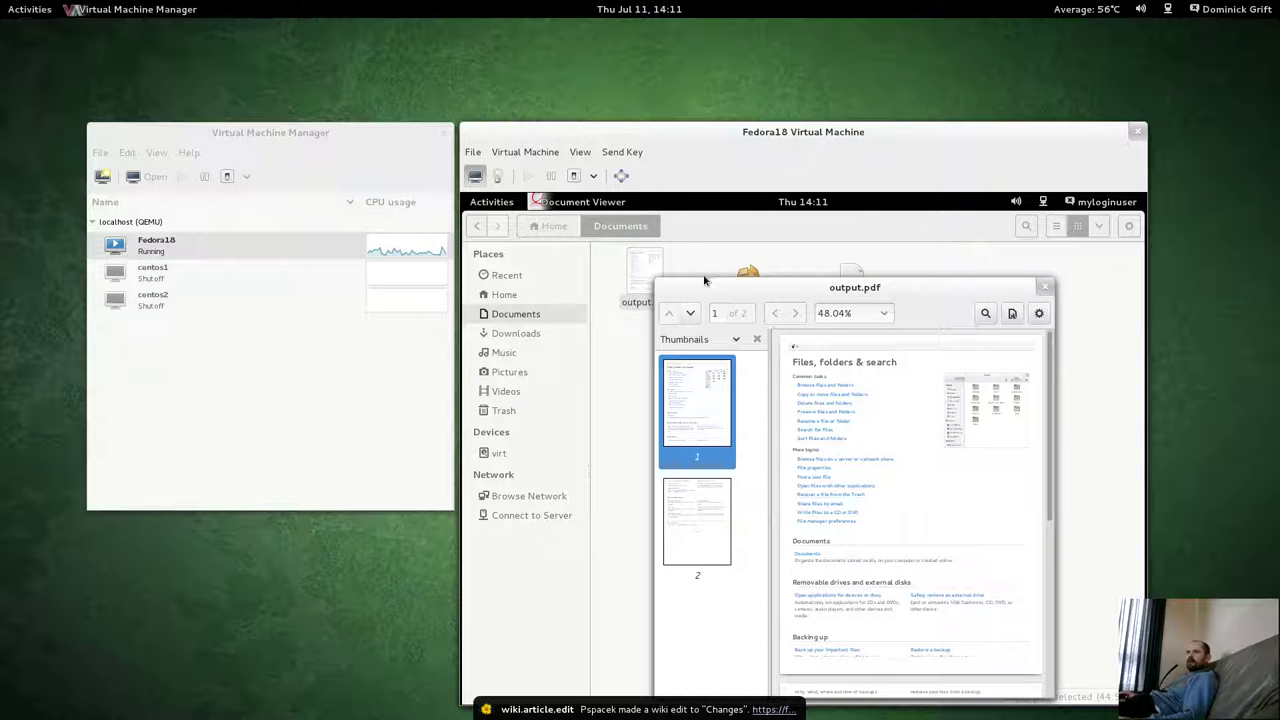
# Read the Evince help from the app menu, close it, and show output.pdf's gear actions.
pyautogui.click(600, 203)
pyautogui.click(605, 205)
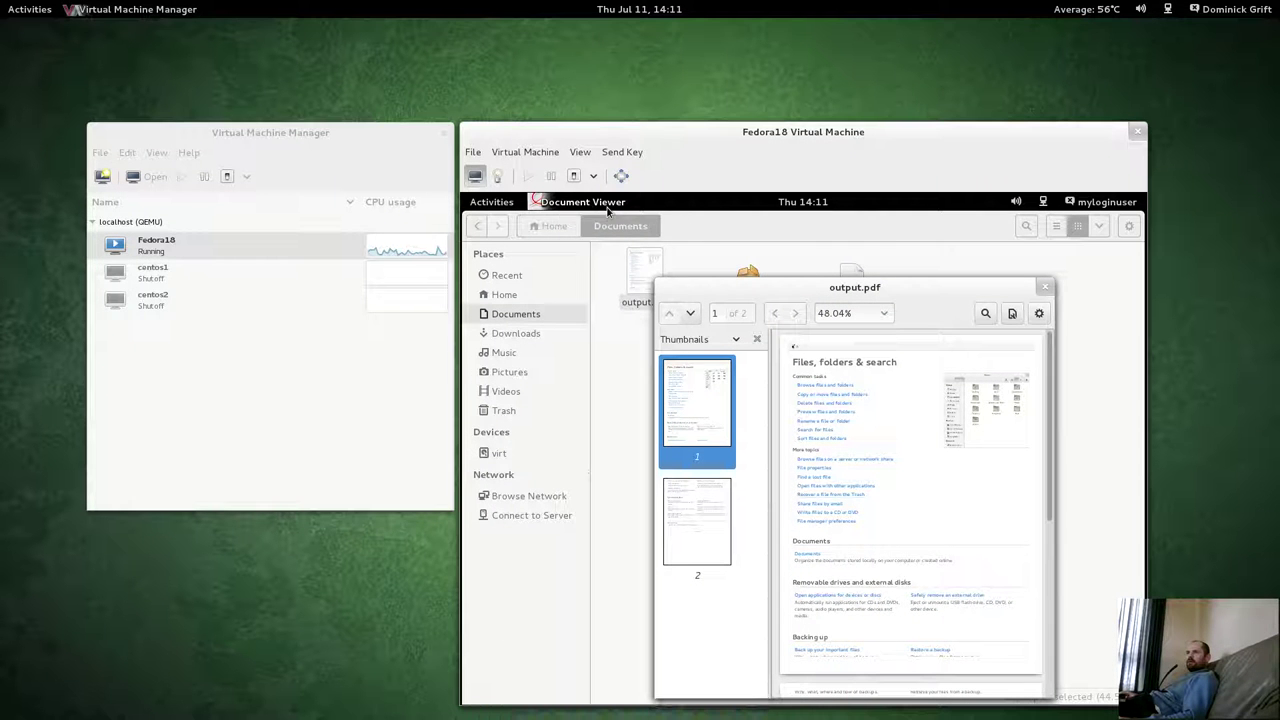
pyautogui.click(607, 205)
pyautogui.click(610, 239)
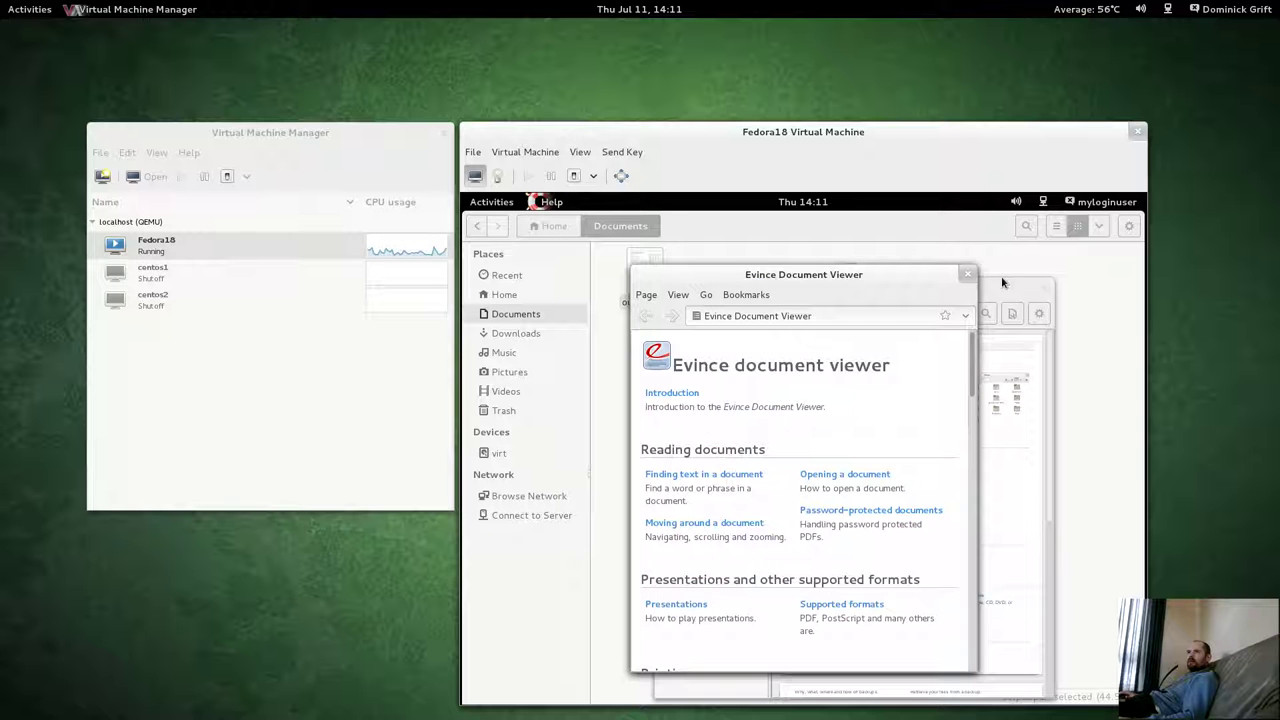
pyautogui.click(967, 274)
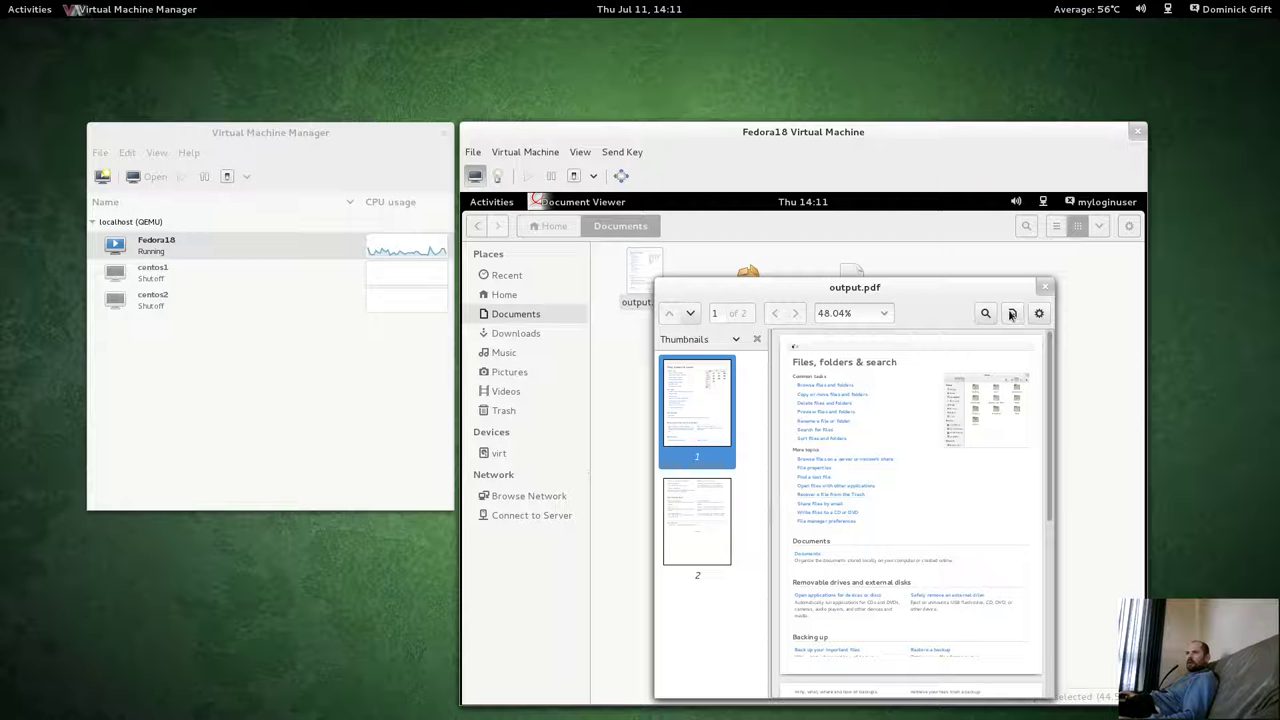
pyautogui.click(1039, 313)
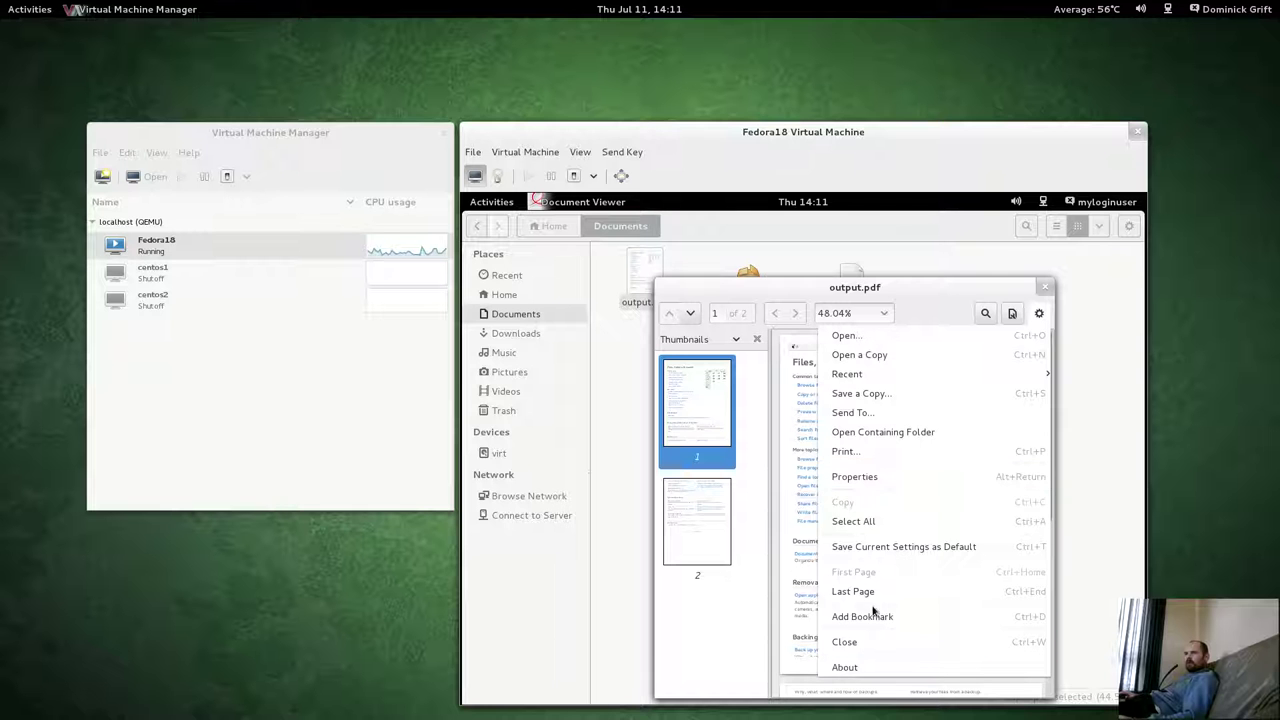
# Save a copy of output.pdf as output1.pdf in the myloginuser home folder.
pyautogui.click(857, 396)
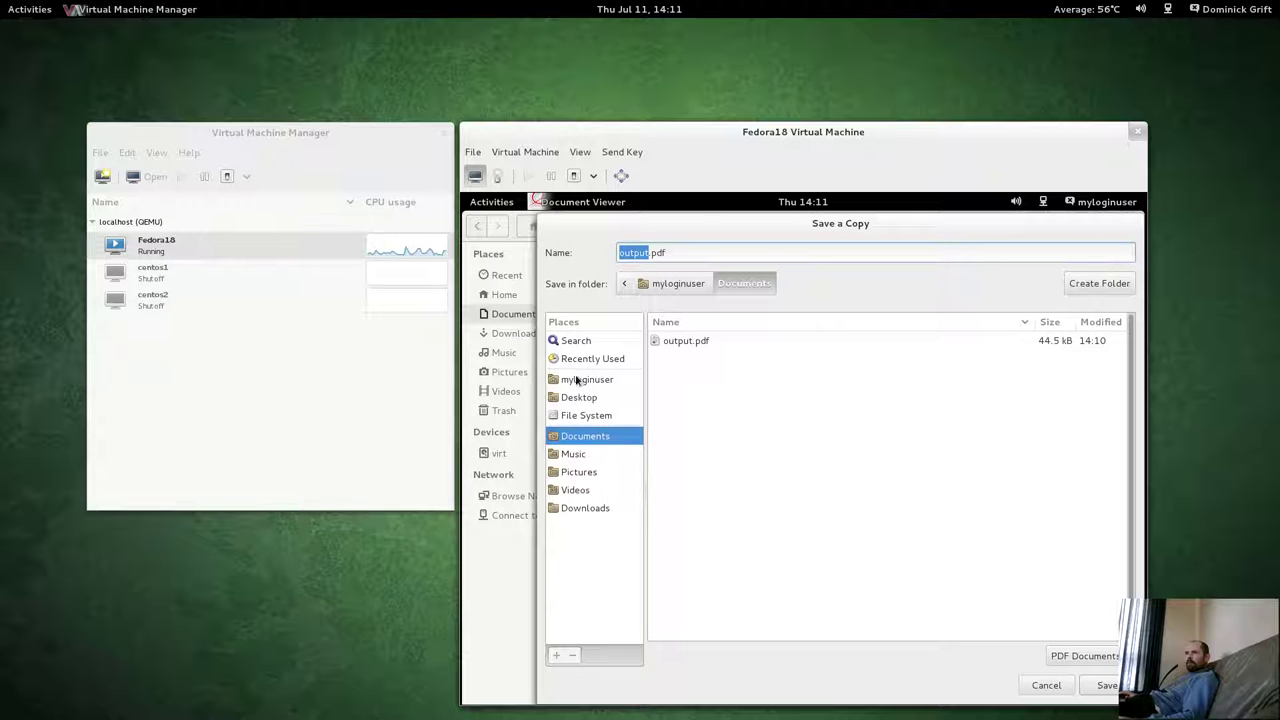
pyautogui.click(577, 380)
pyautogui.click(650, 253)
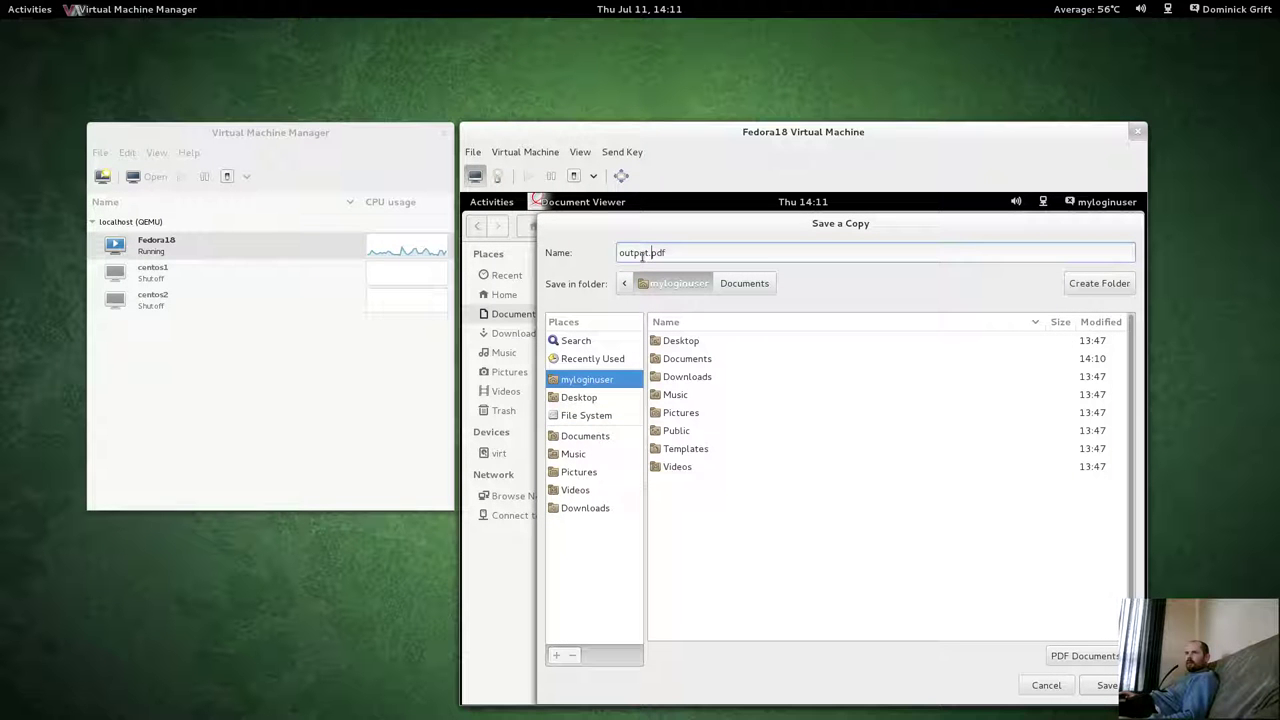
pyautogui.write('1')
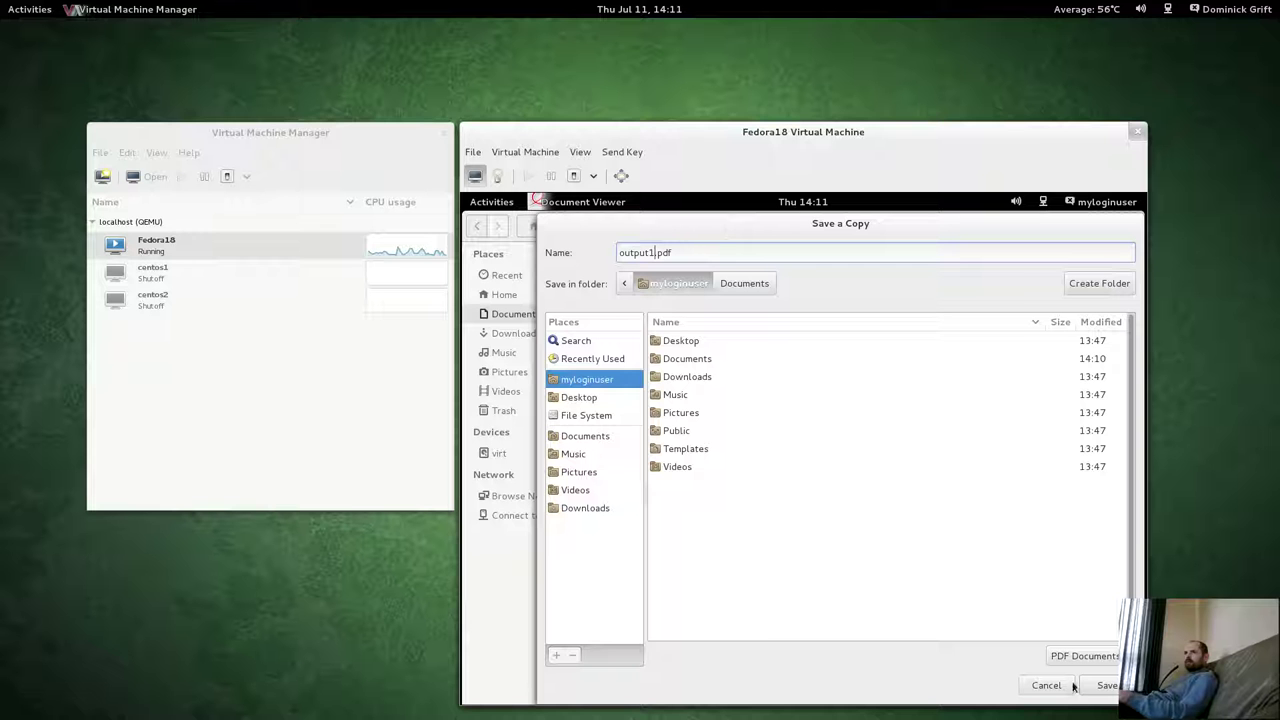
pyautogui.click(1105, 685)
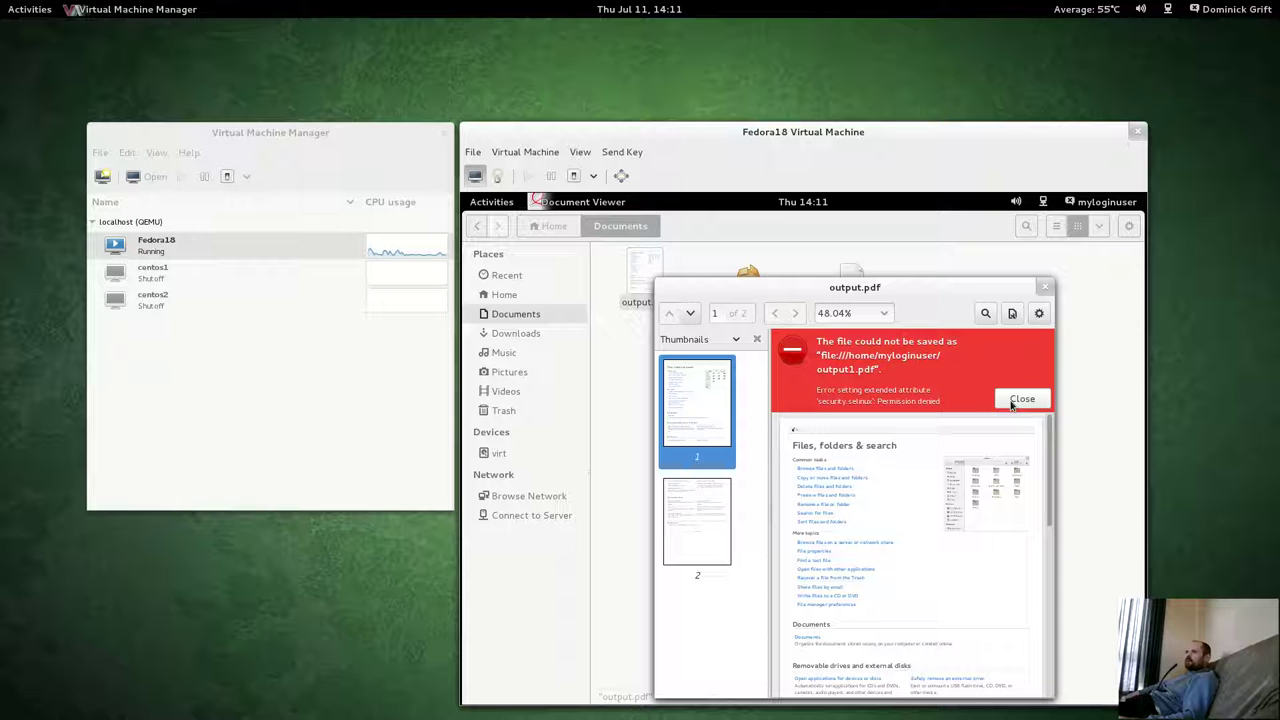
# Dismiss the save error, close the viewer, and select output1.pdf in Home.
pyautogui.click(1021, 399)
pyautogui.click(1045, 287)
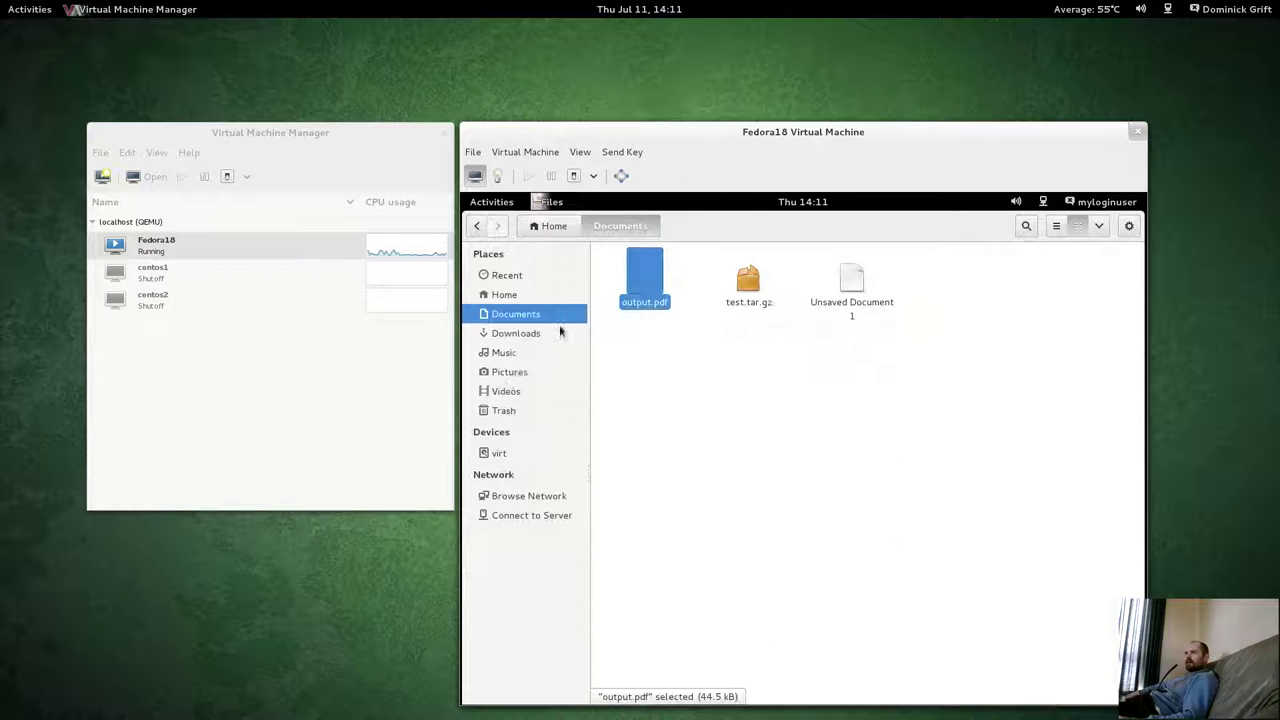
pyautogui.click(508, 297)
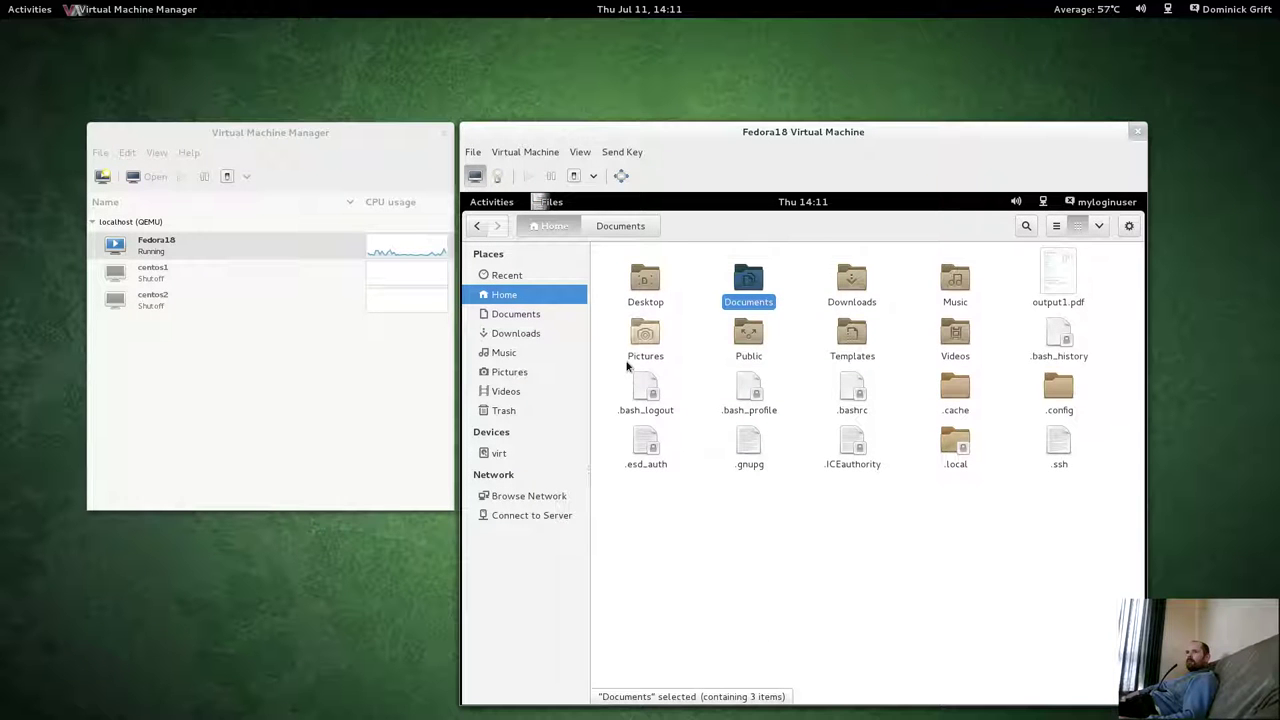
pyautogui.click(1052, 290)
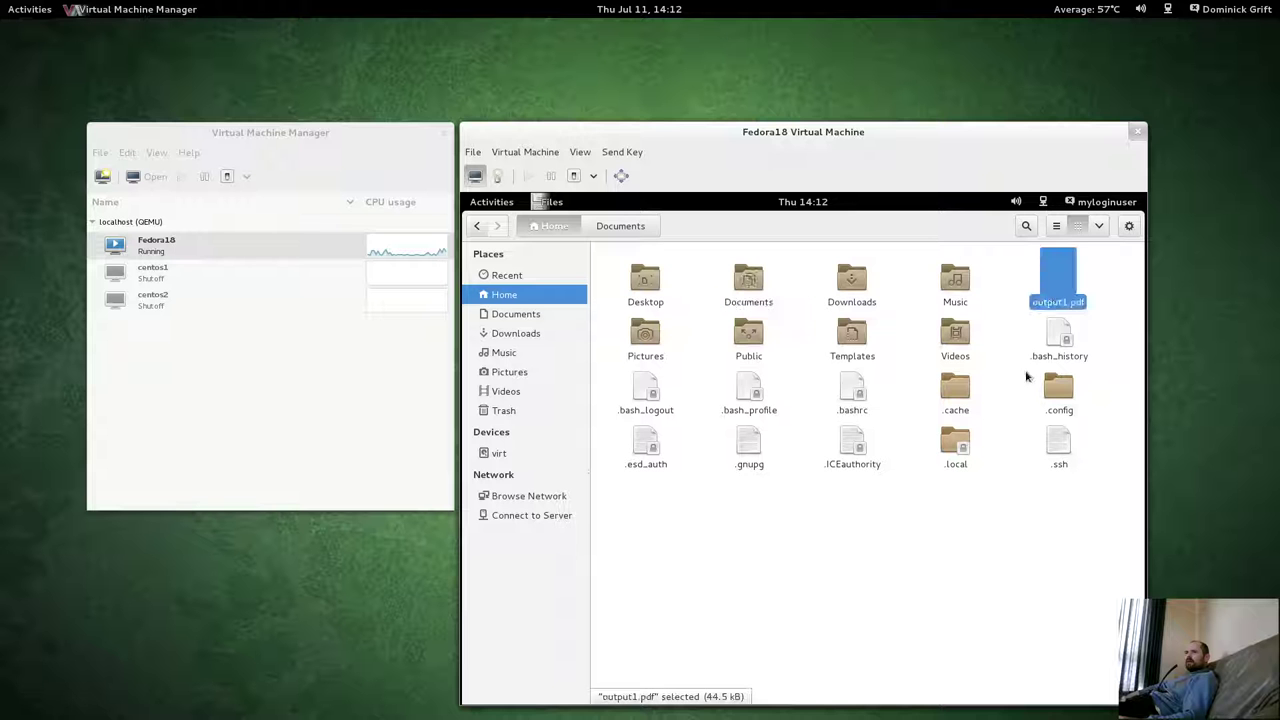
pyautogui.doubleClick(1057, 300)
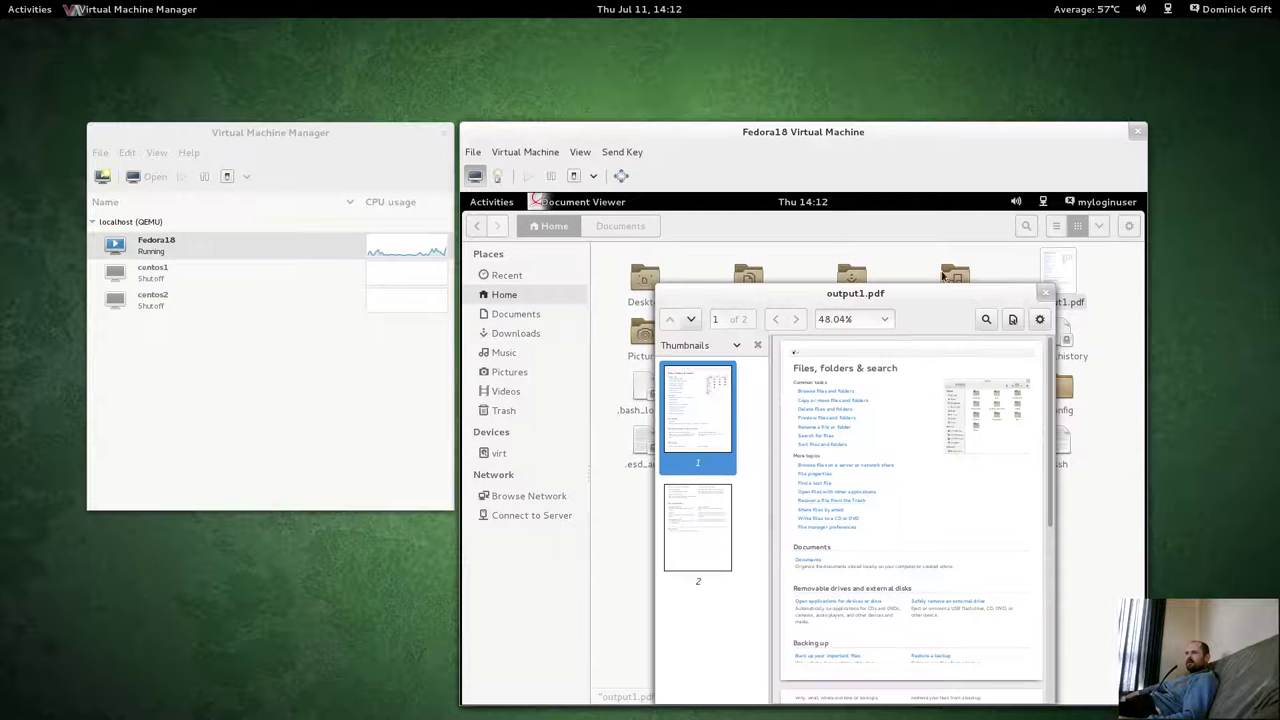
pyautogui.click(1045, 293)
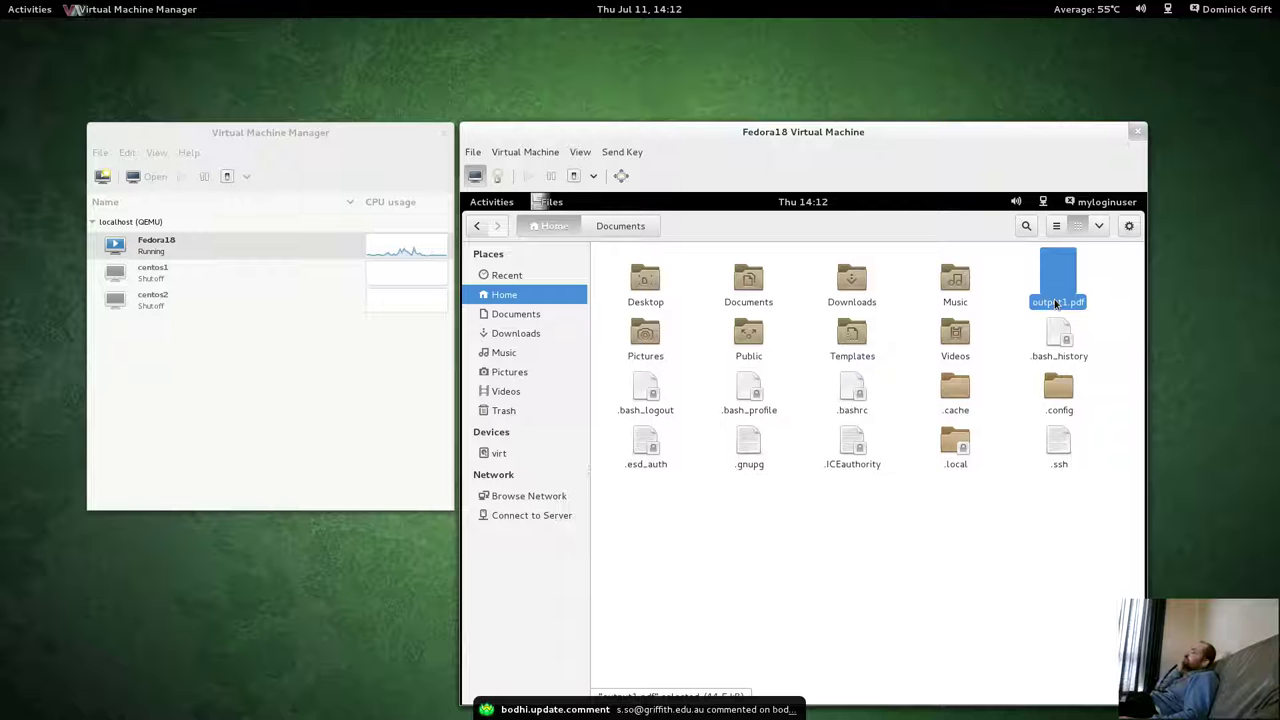
# Try making a link to output1.pdf and skip the resulting error.
pyautogui.click(877, 545)
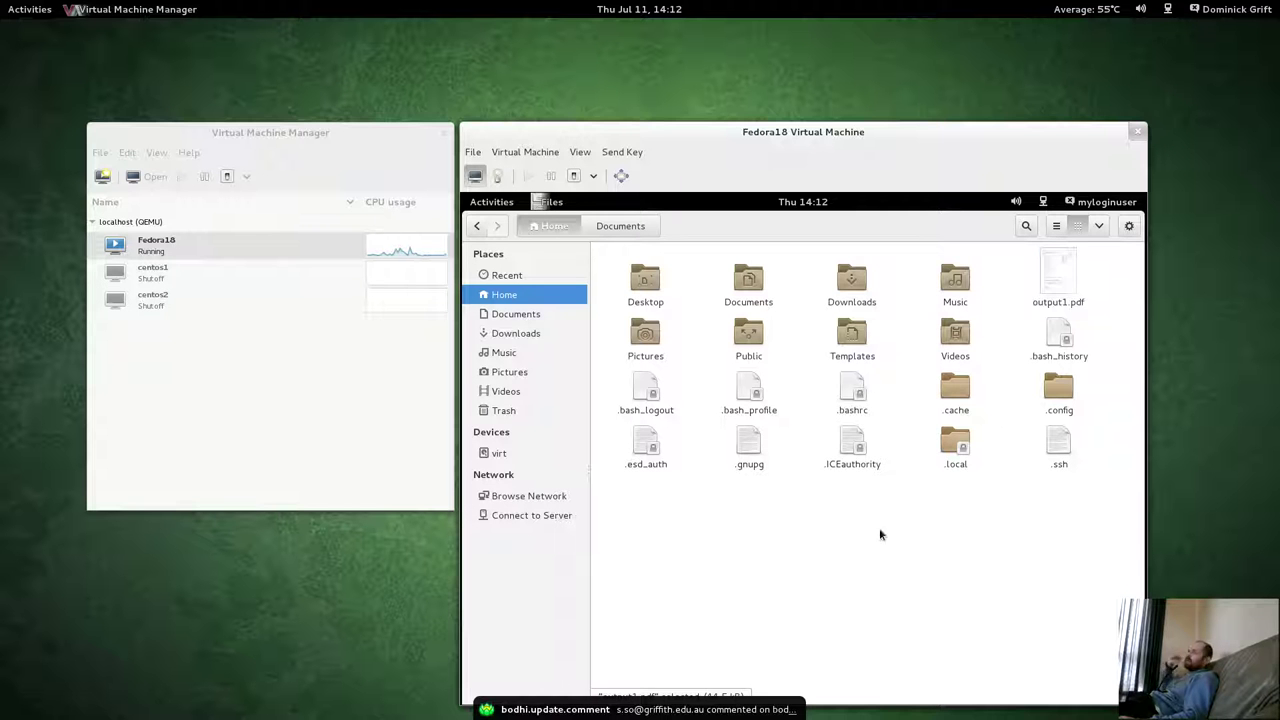
pyautogui.rightClick(1075, 276)
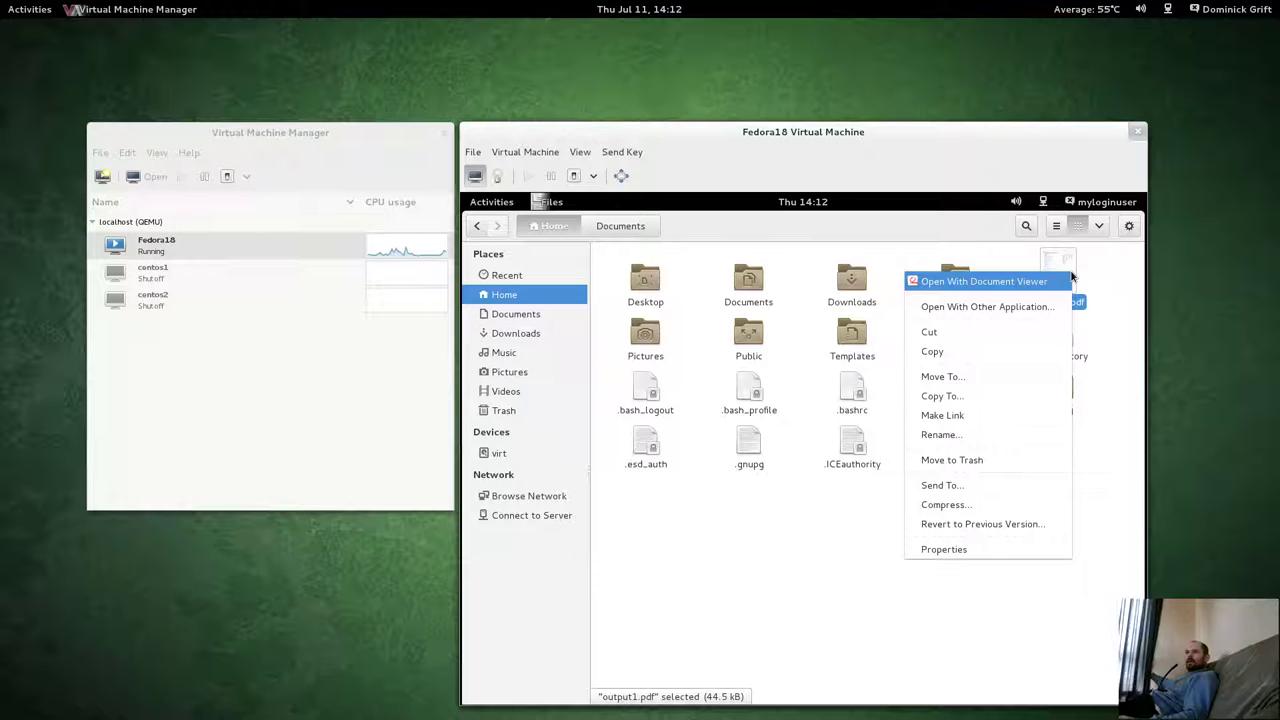
pyautogui.click(978, 414)
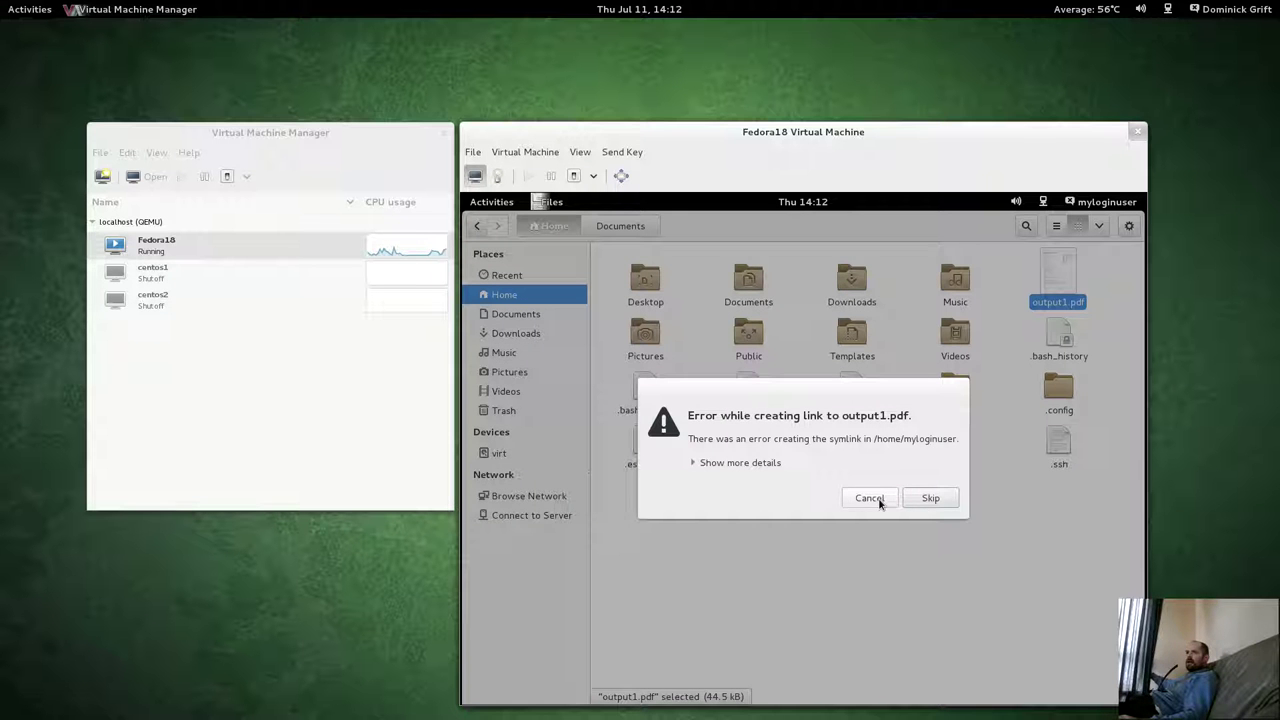
pyautogui.click(932, 498)
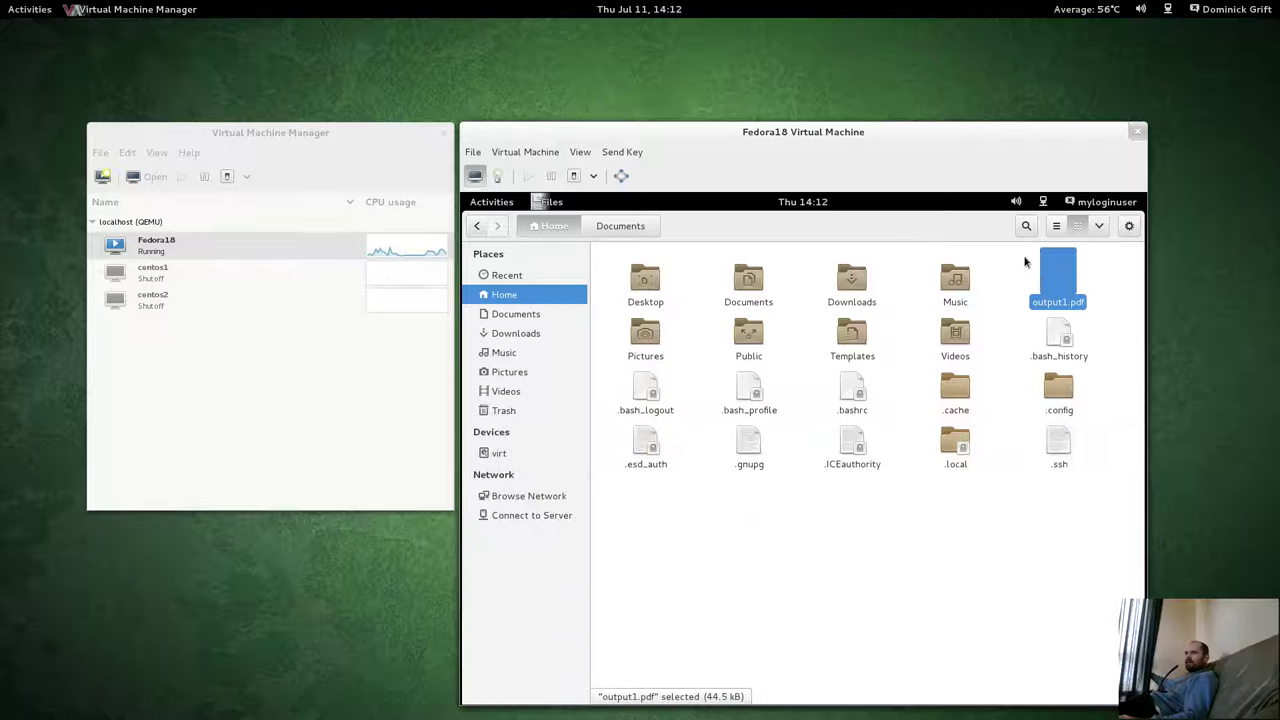
# Move output1.pdf into the Public folder, check it there, and return Home.
pyautogui.rightClick(1040, 277)
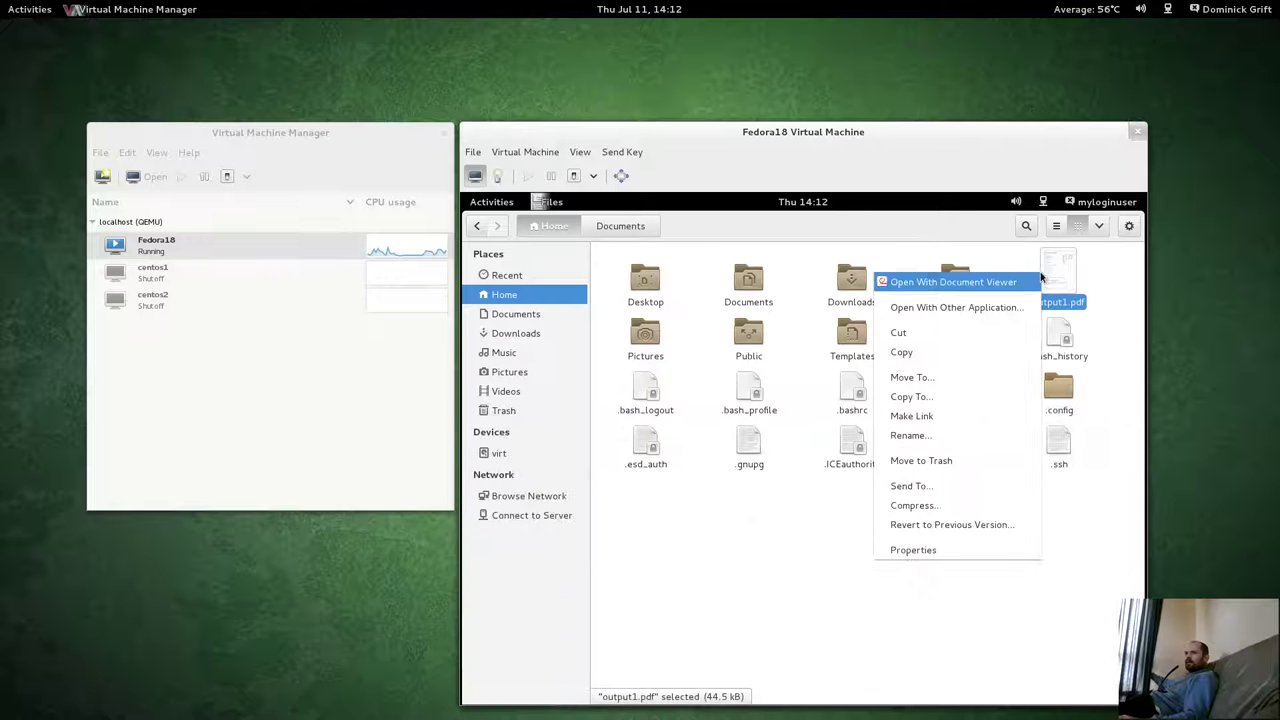
pyautogui.click(1024, 382)
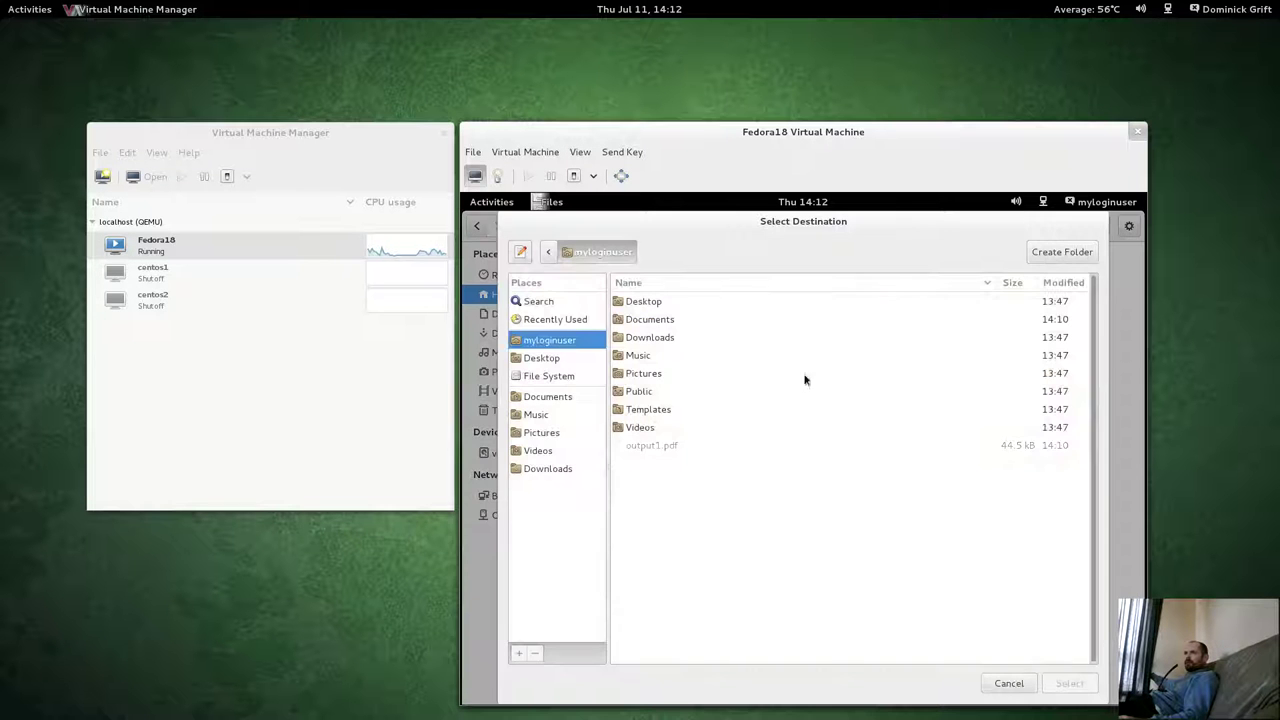
pyautogui.click(633, 393)
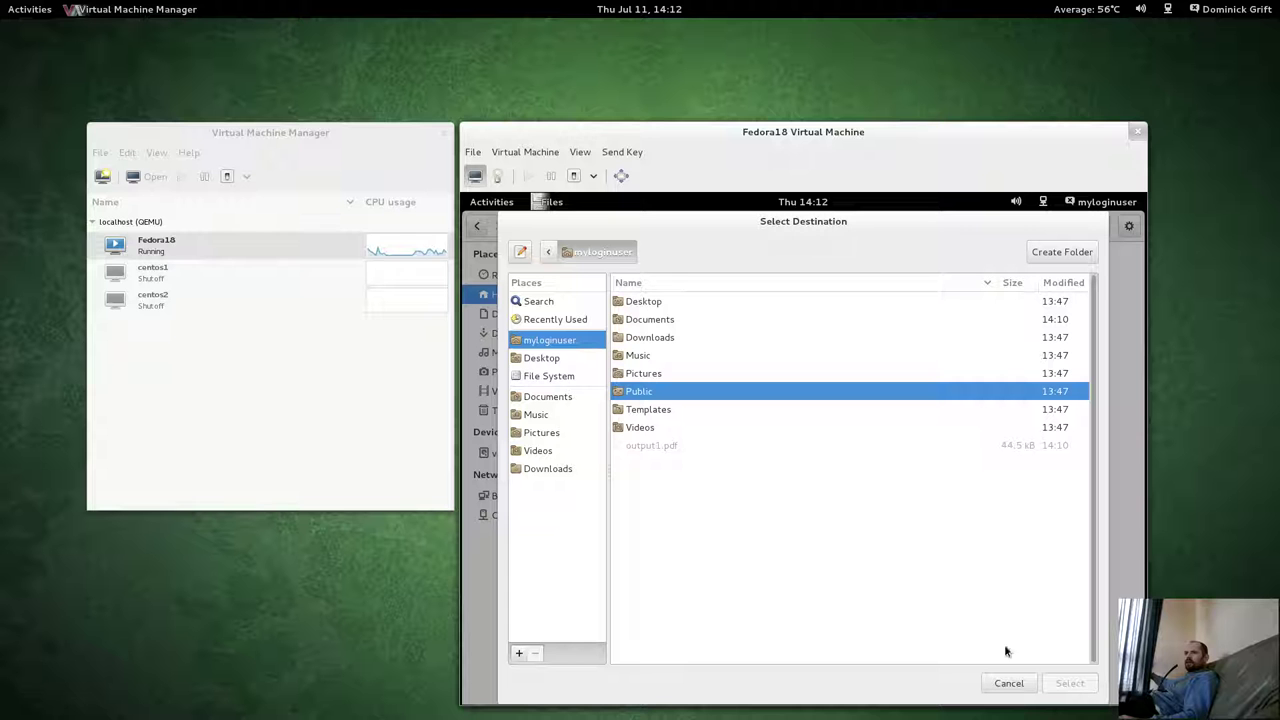
pyautogui.doubleClick(645, 394)
pyautogui.click(1069, 684)
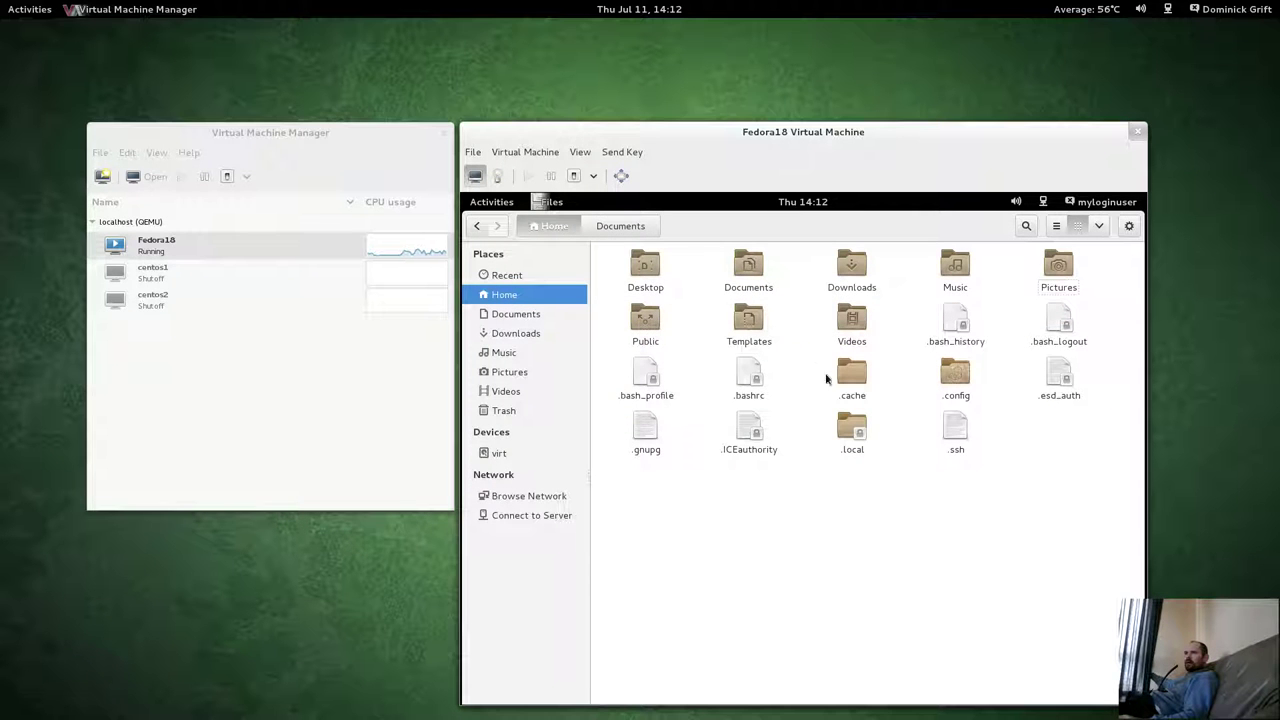
pyautogui.doubleClick(645, 320)
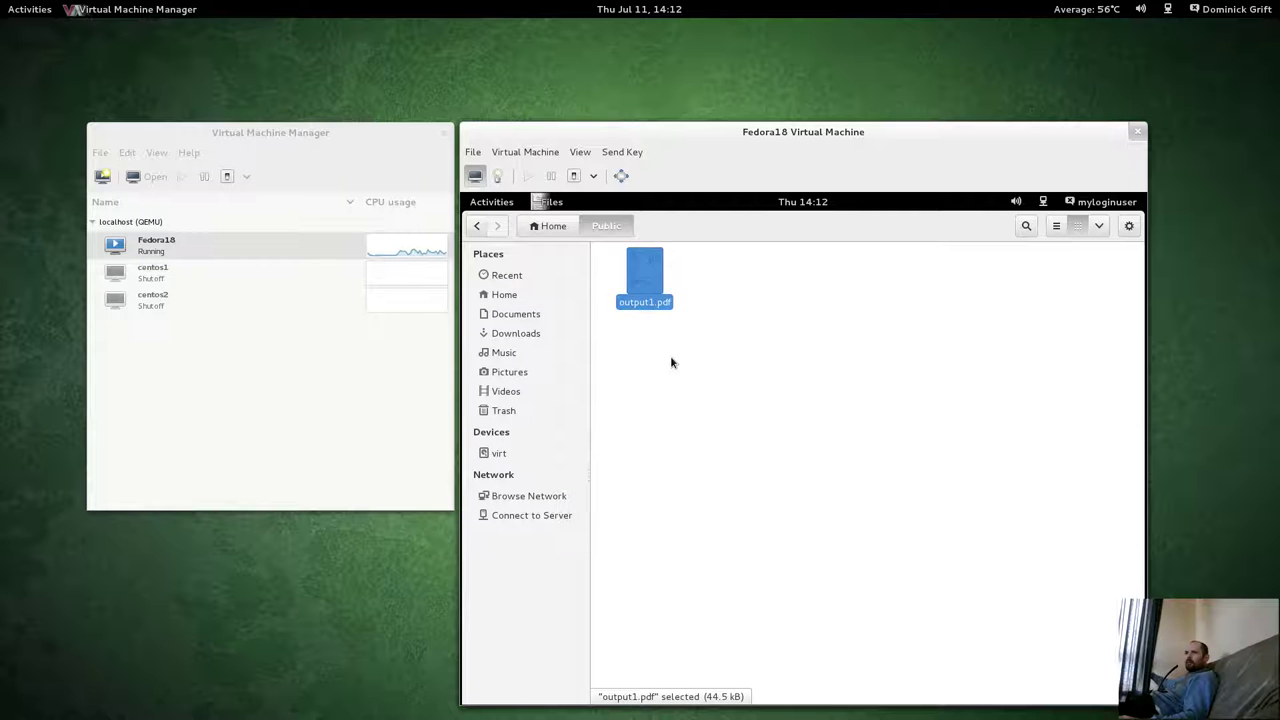
pyautogui.click(560, 224)
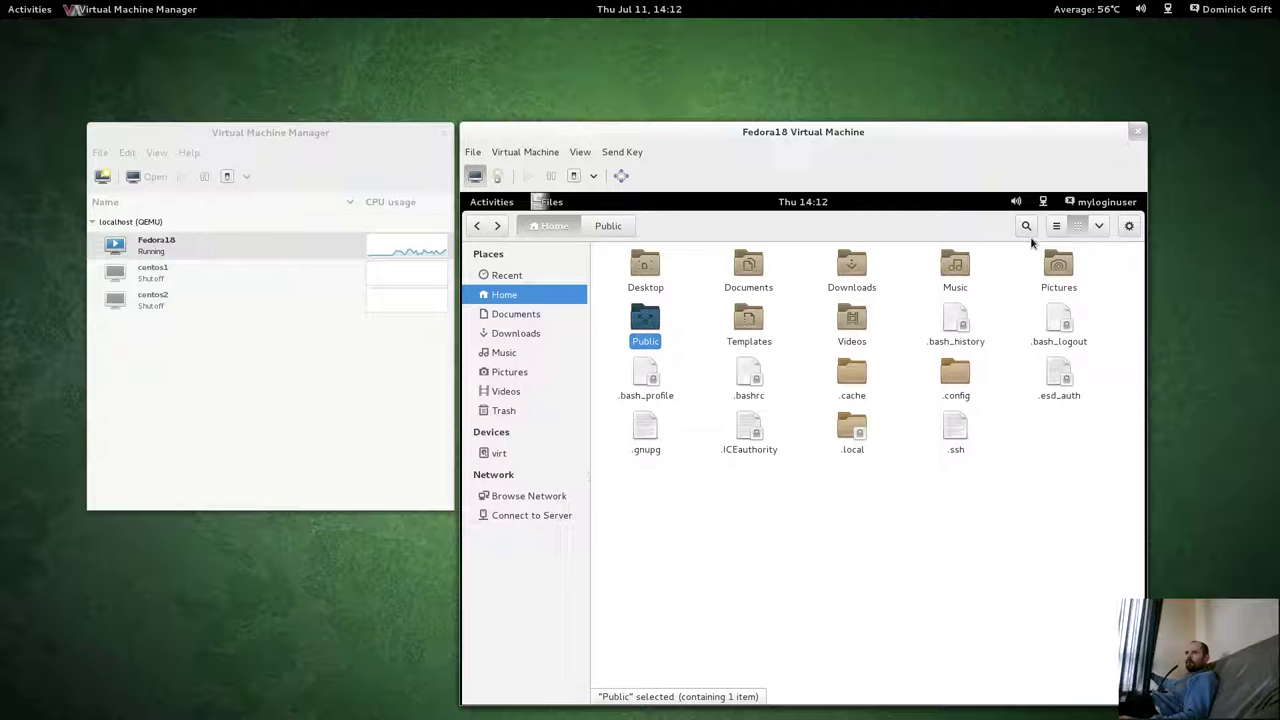
# Launch Transmission from the guest's applications, accept its disclaimer, and raise the host overview.
pyautogui.click(1129, 225)
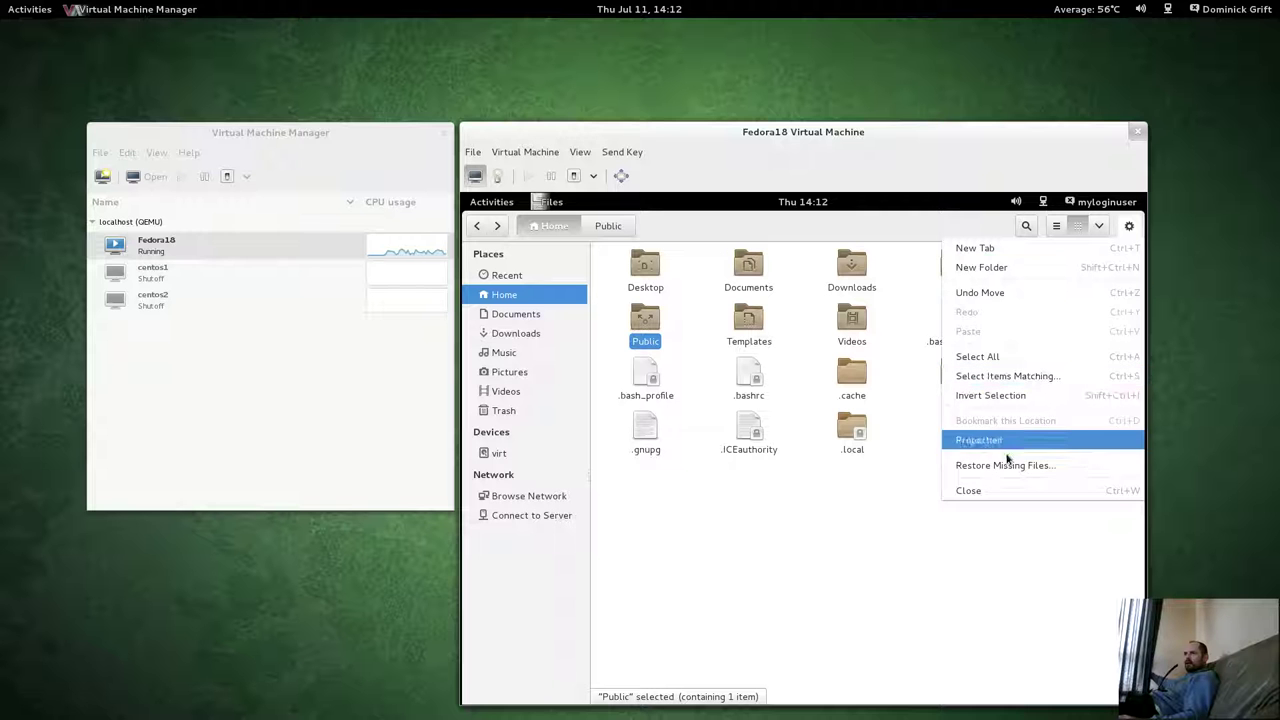
pyautogui.click(1029, 308)
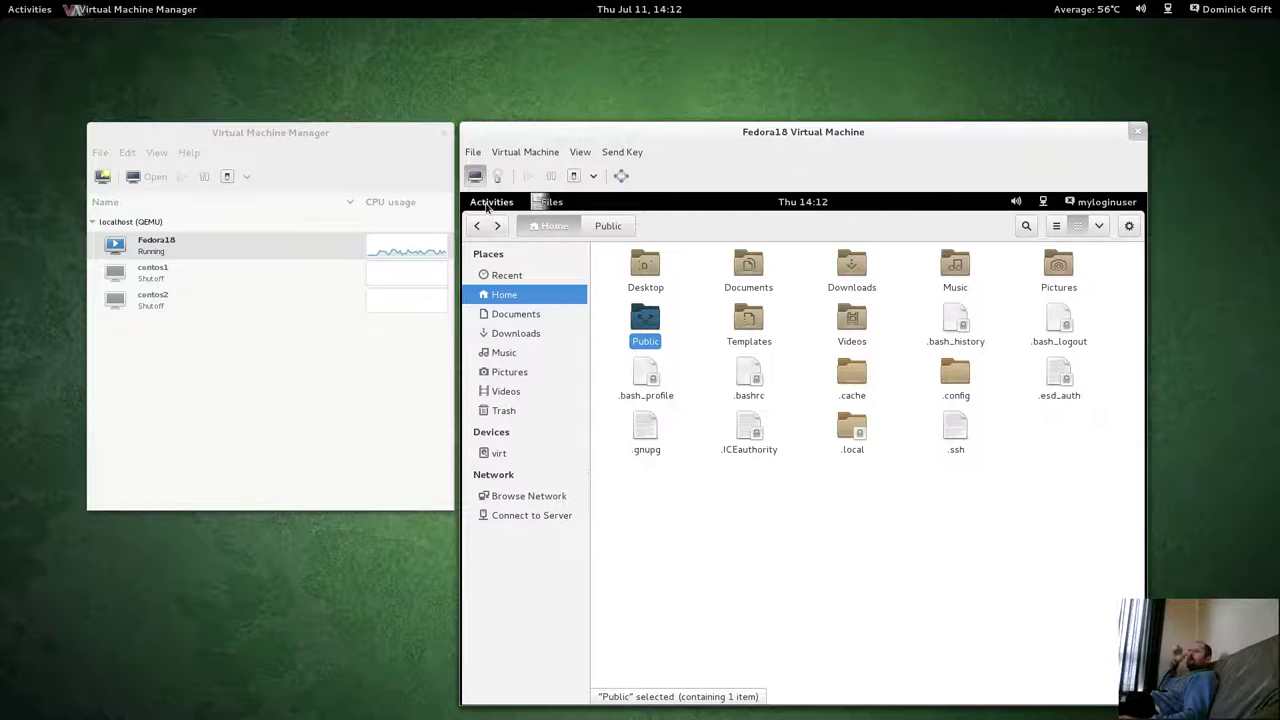
pyautogui.click(488, 206)
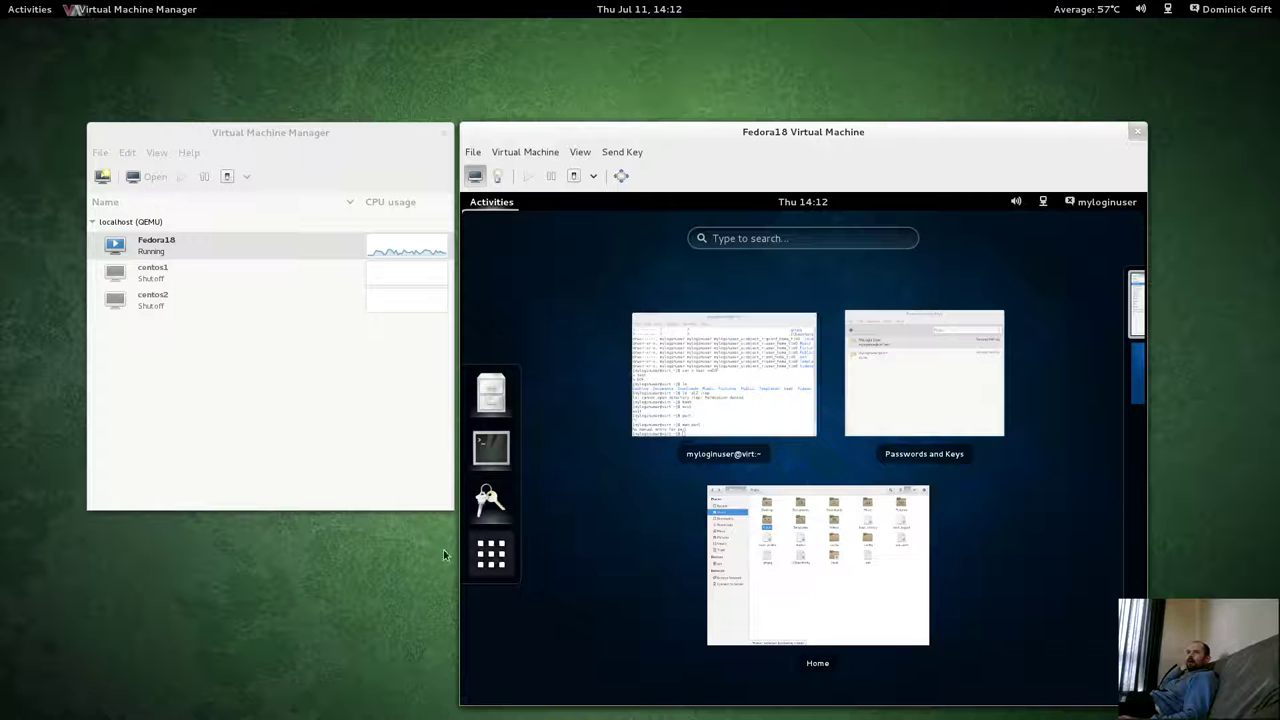
pyautogui.click(491, 554)
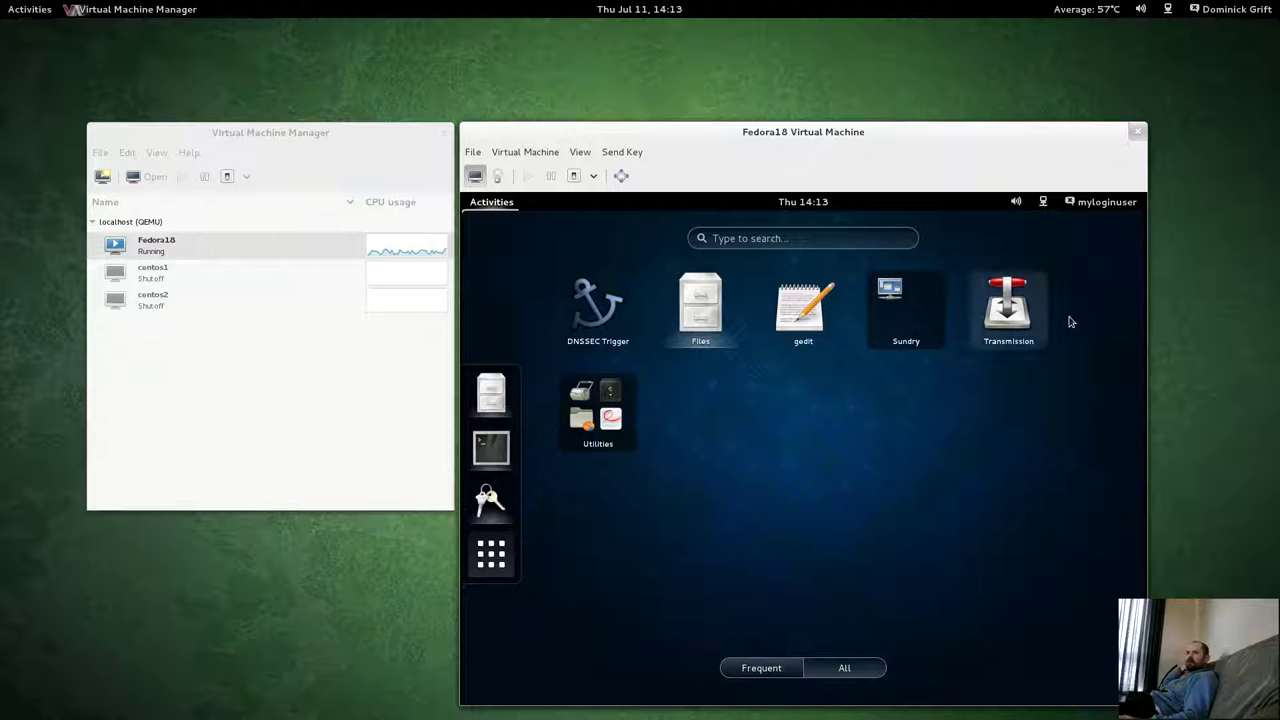
pyautogui.click(1008, 310)
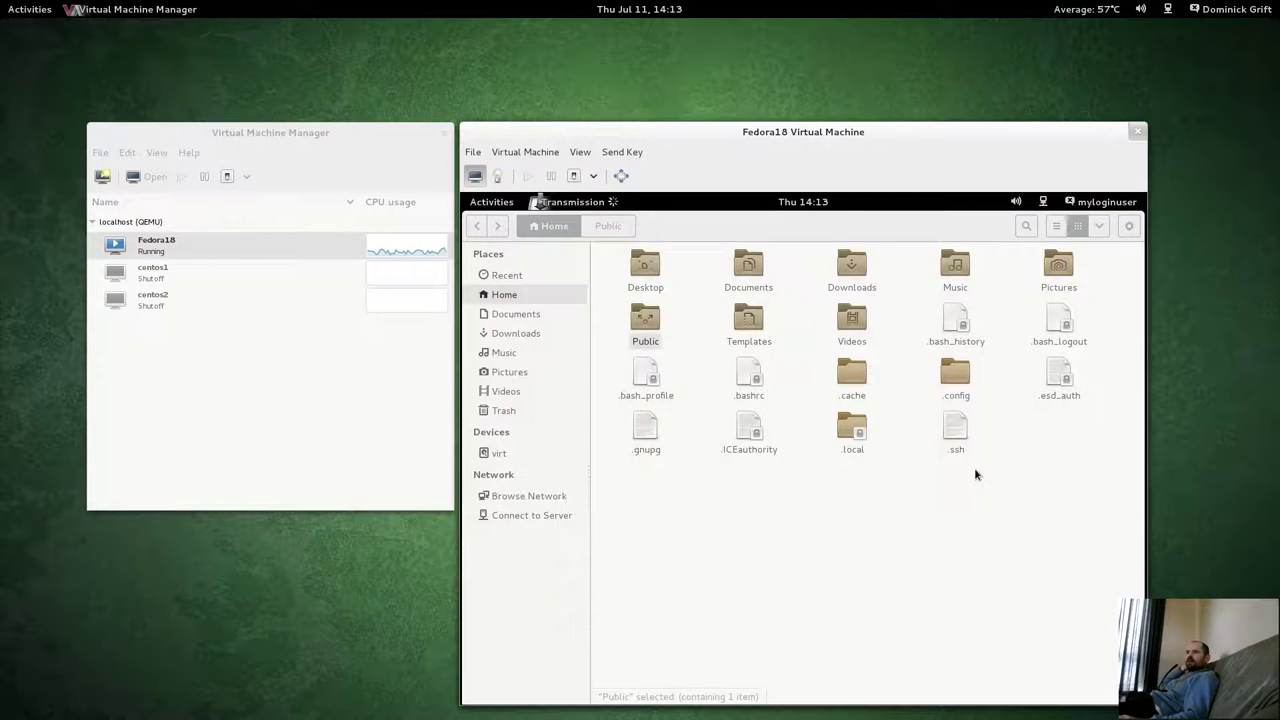
pyautogui.click(849, 446)
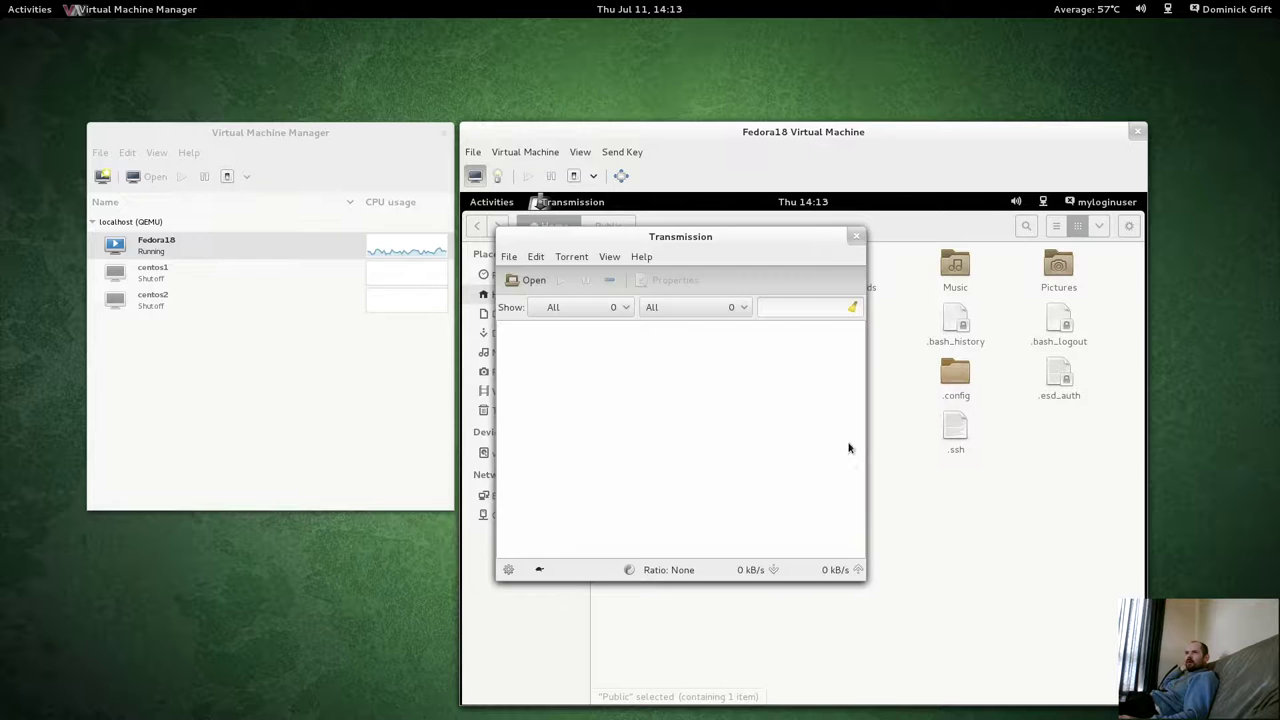
pyautogui.press('super')
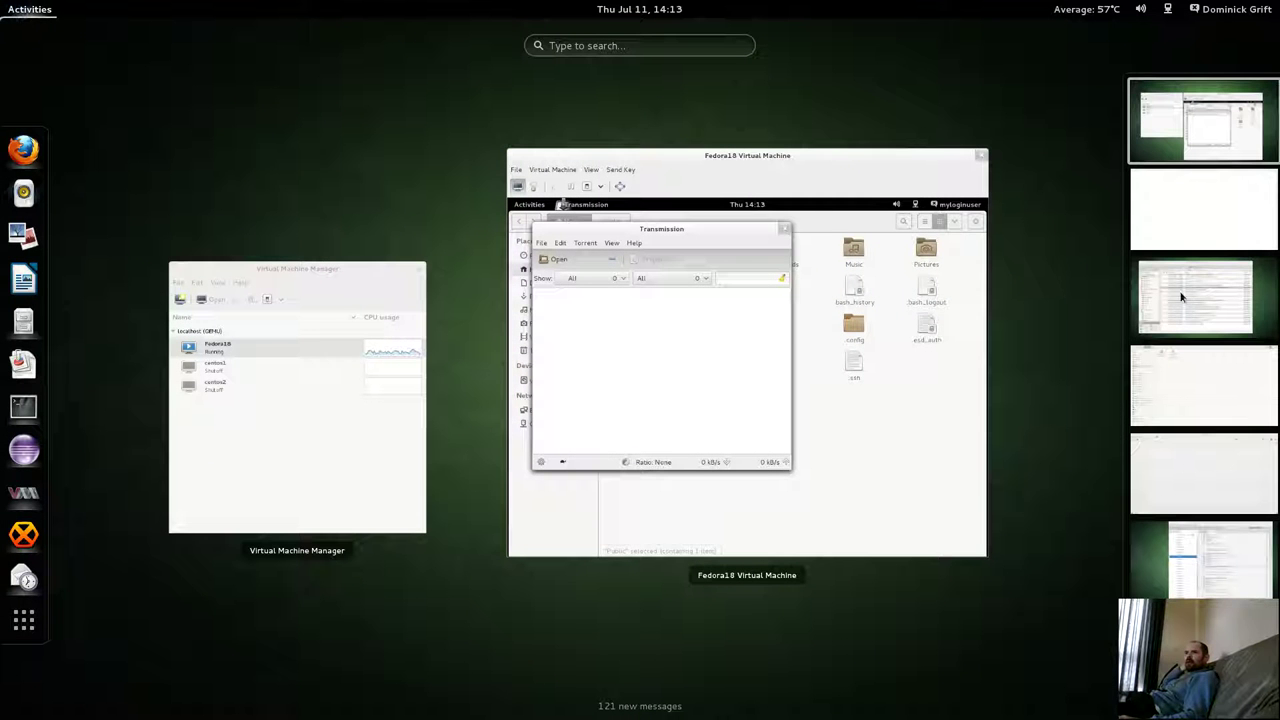
# In Firefox, open the Fedora Project bookmark and go to the full set of download options.
pyautogui.click(1201, 467)
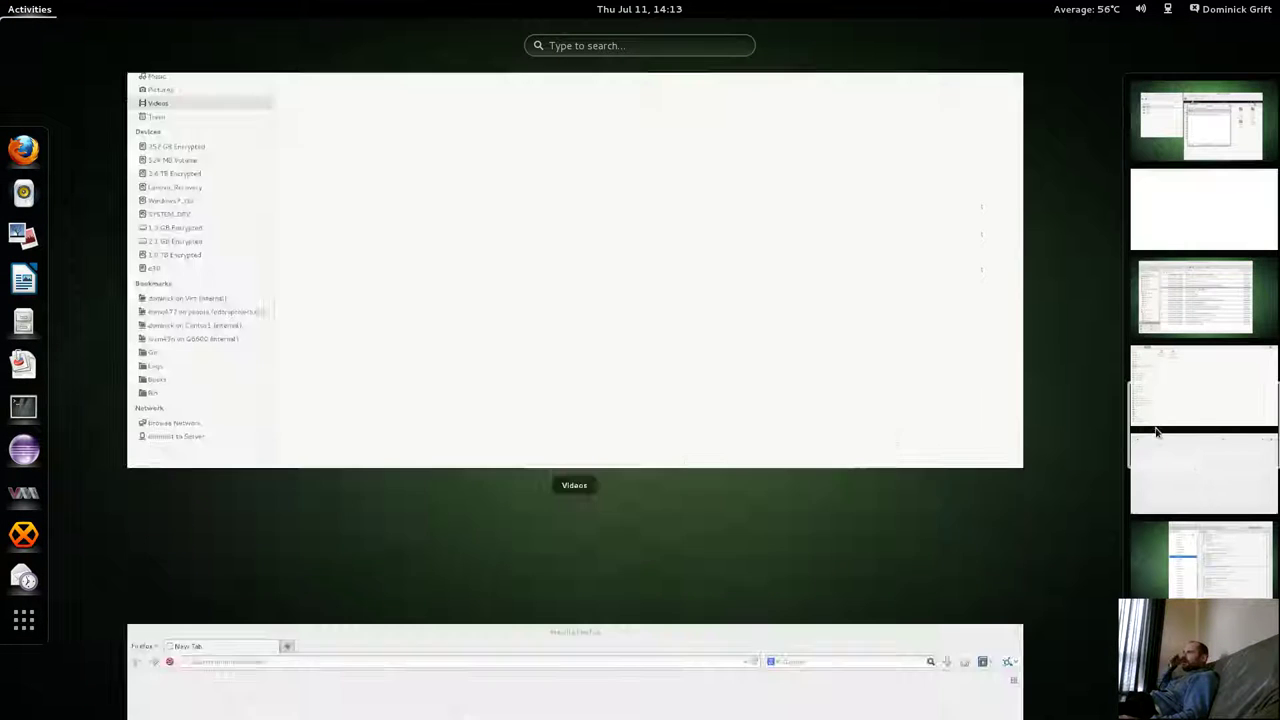
pyautogui.click(477, 177)
pyautogui.click(1223, 74)
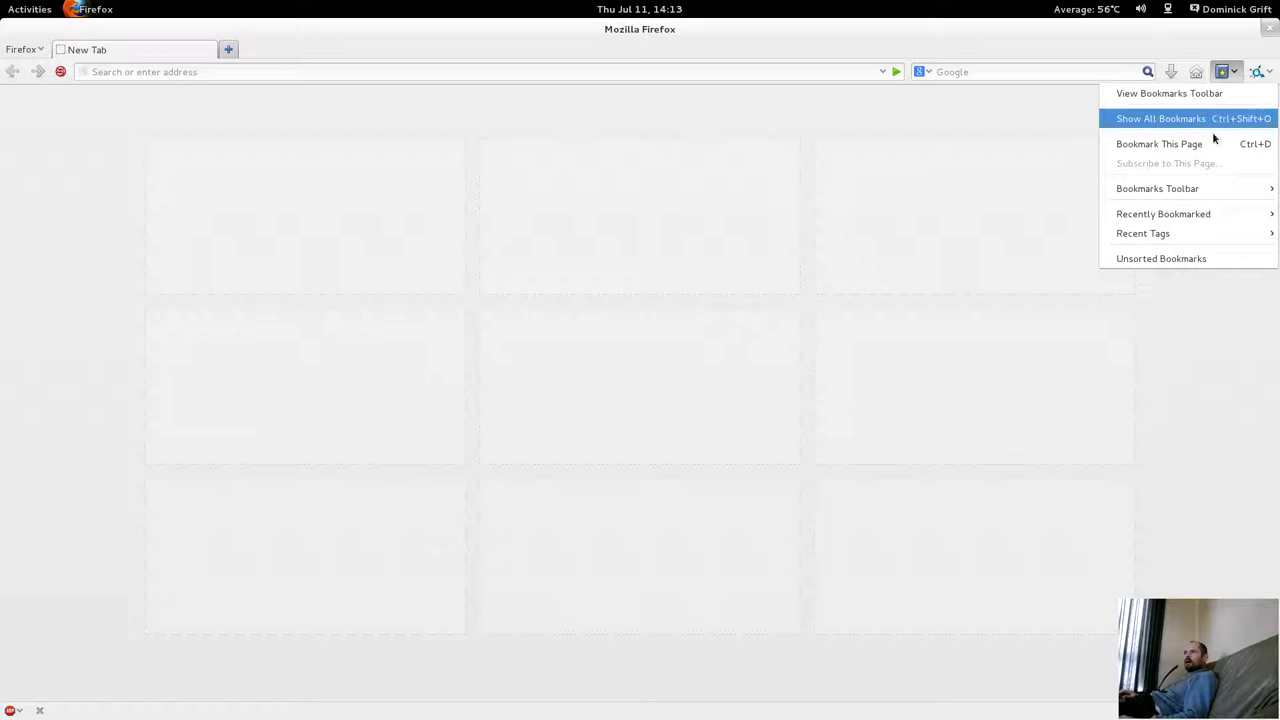
pyautogui.moveTo(1200, 188)
pyautogui.moveTo(1041, 230)
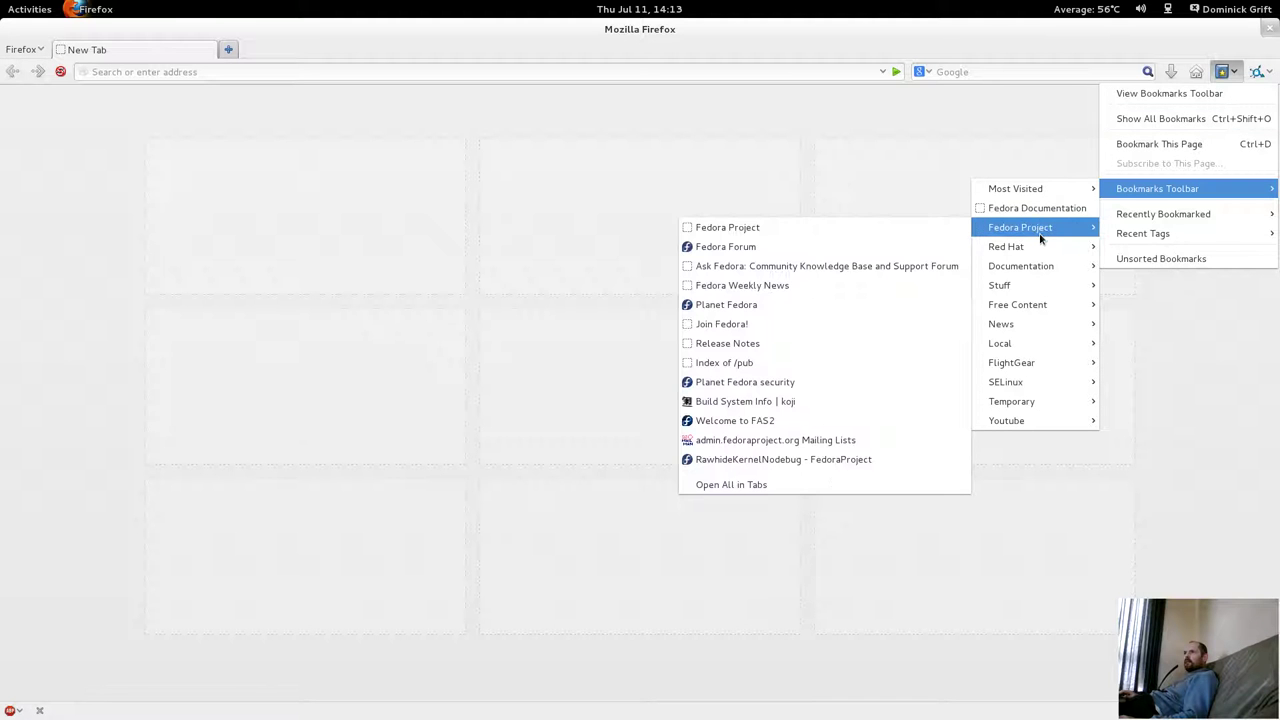
pyautogui.click(816, 227)
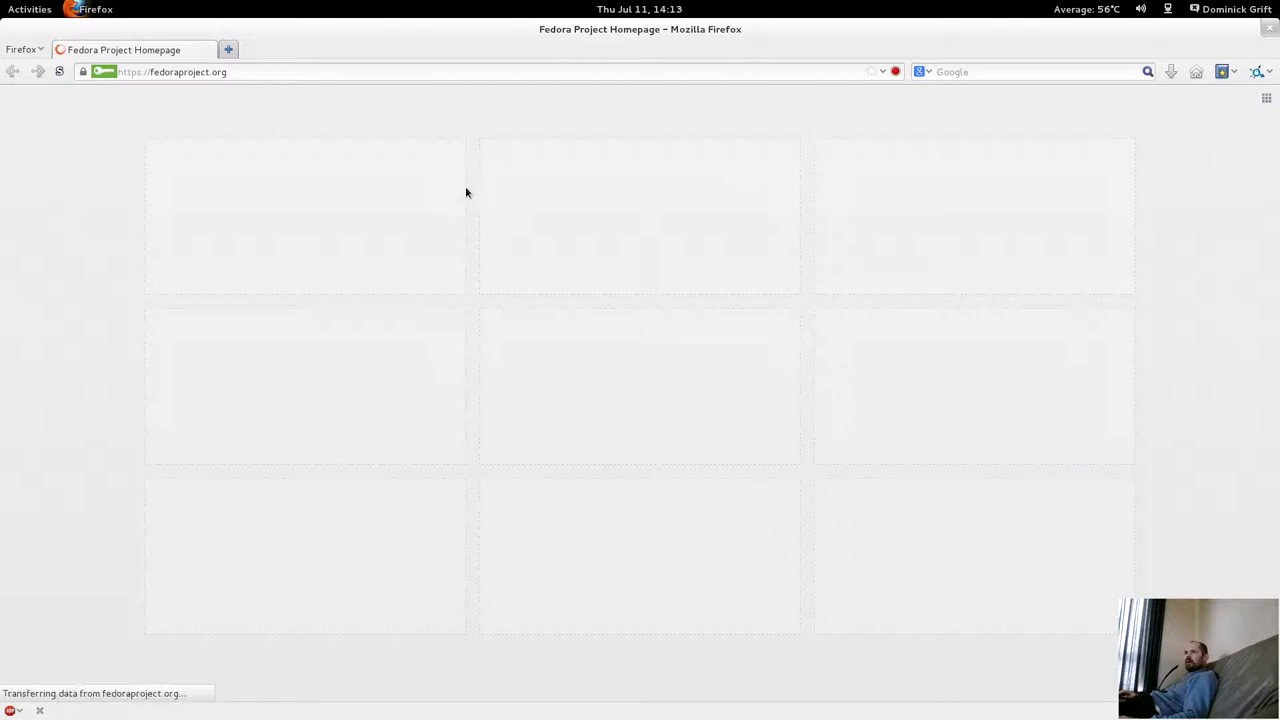
pyautogui.scroll(-3, 643, 436)
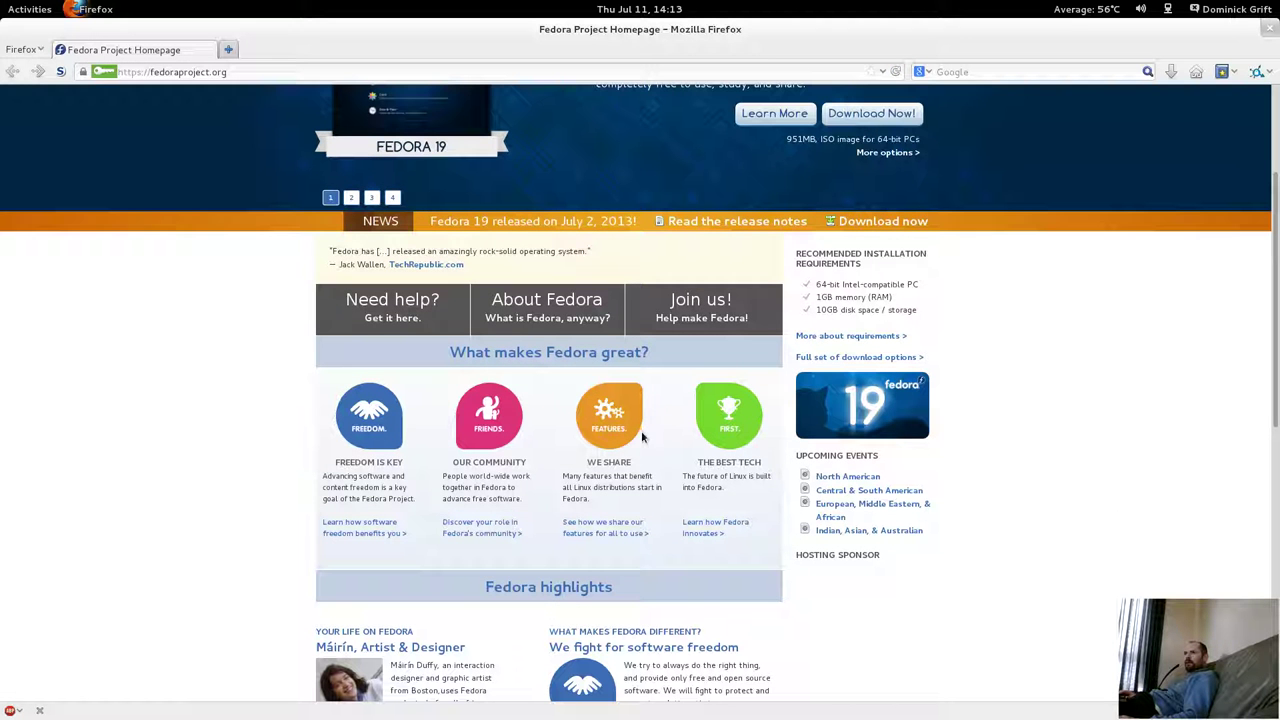
pyautogui.click(811, 358)
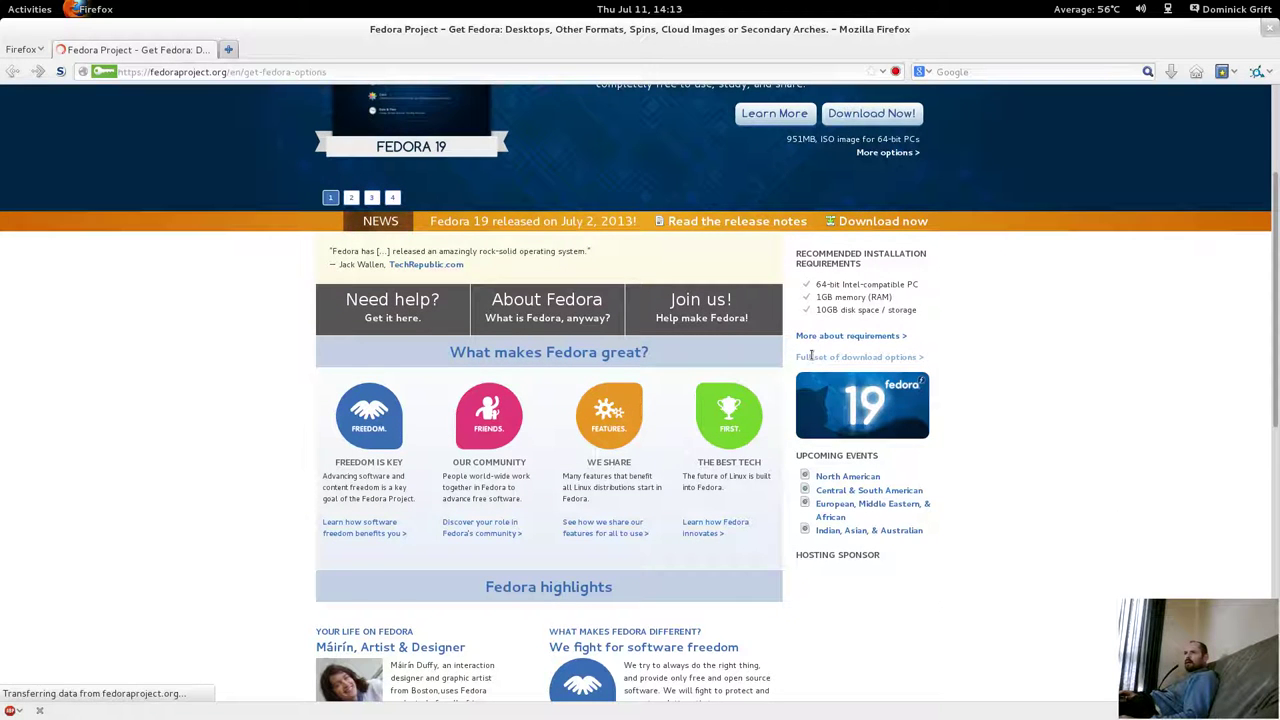
pyautogui.scroll(-3, 385, 372)
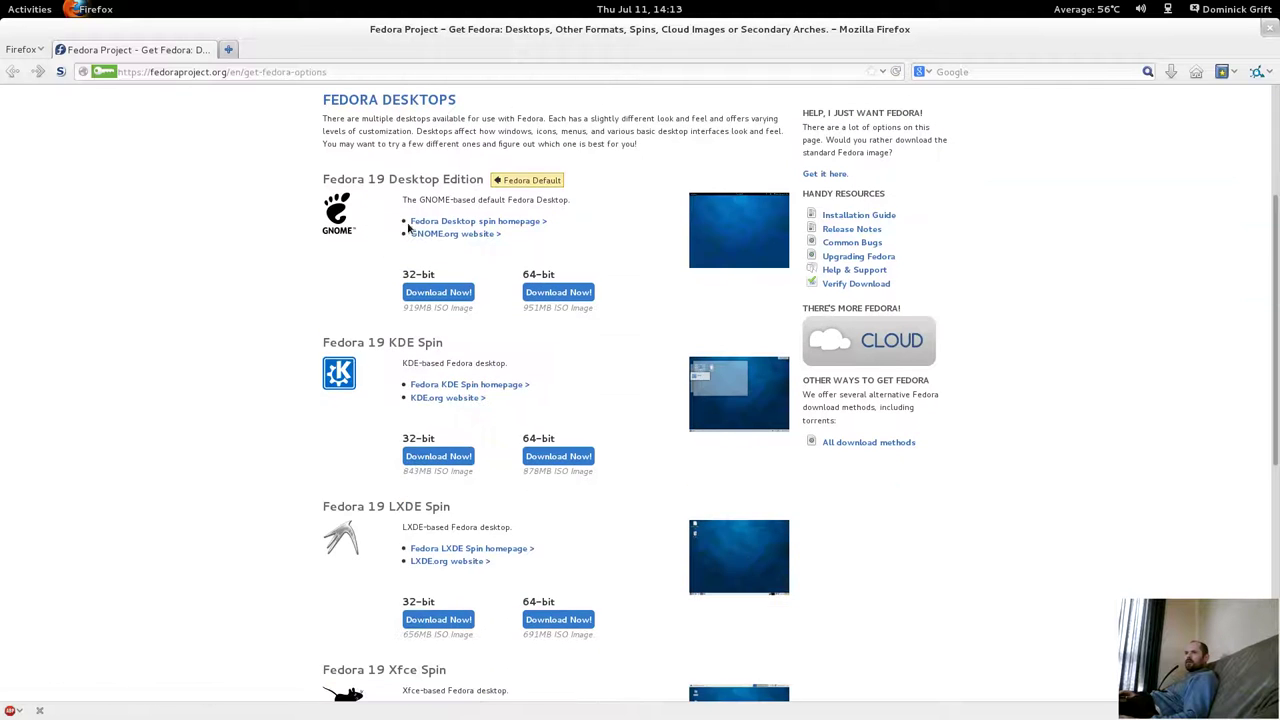
pyautogui.scroll(-2, 440, 455)
pyautogui.scroll(3, 545, 422)
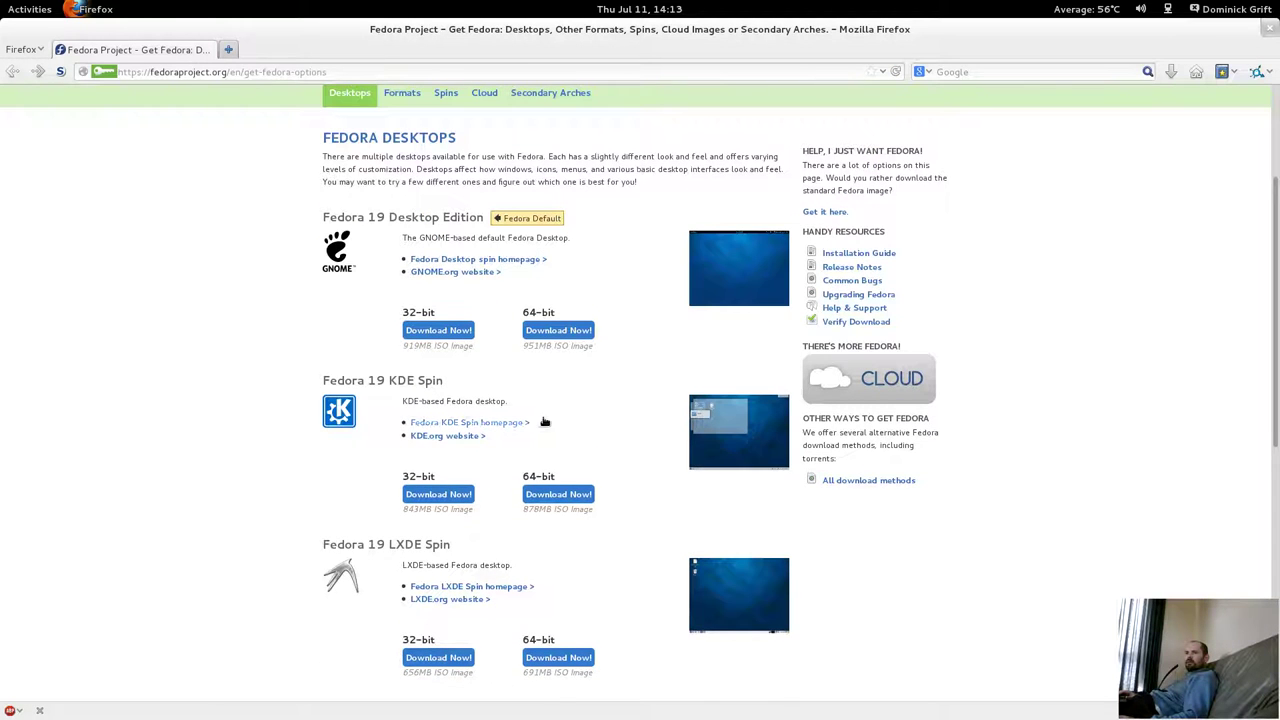
# Open the All download methods page and copy the x86_64 live-image torrent link address.
pyautogui.click(868, 481)
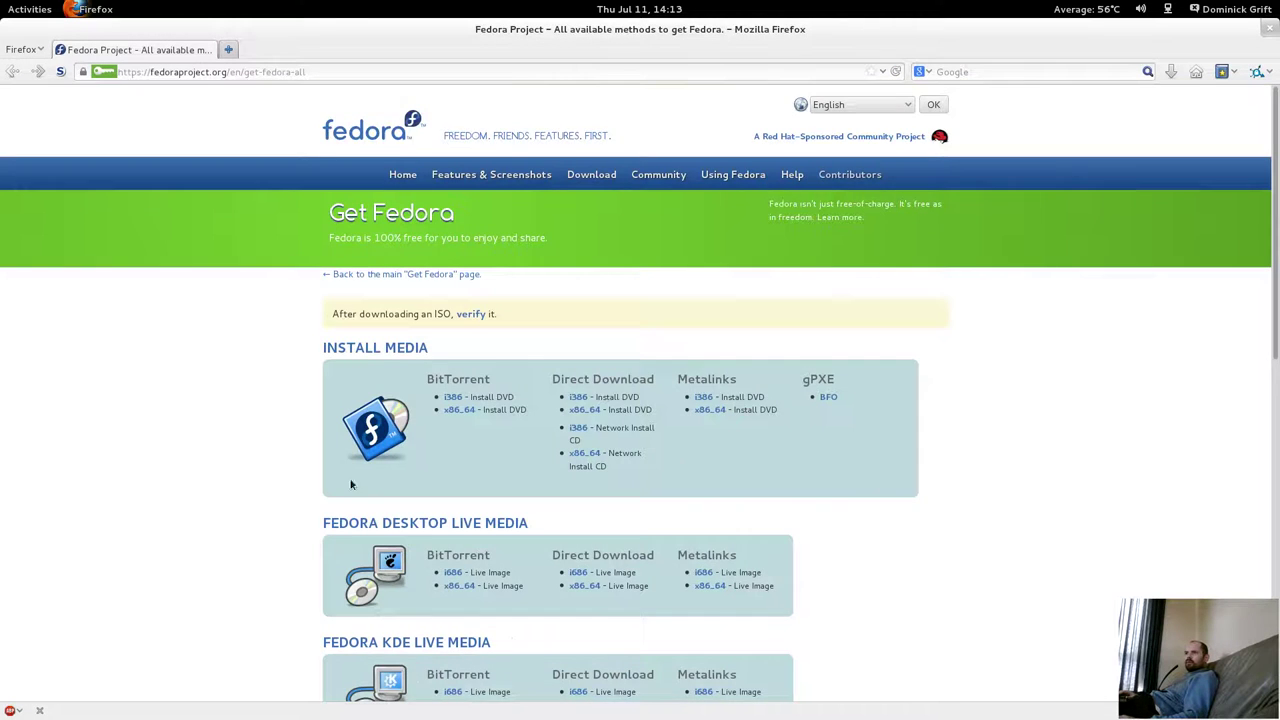
pyautogui.scroll(-4, 351, 484)
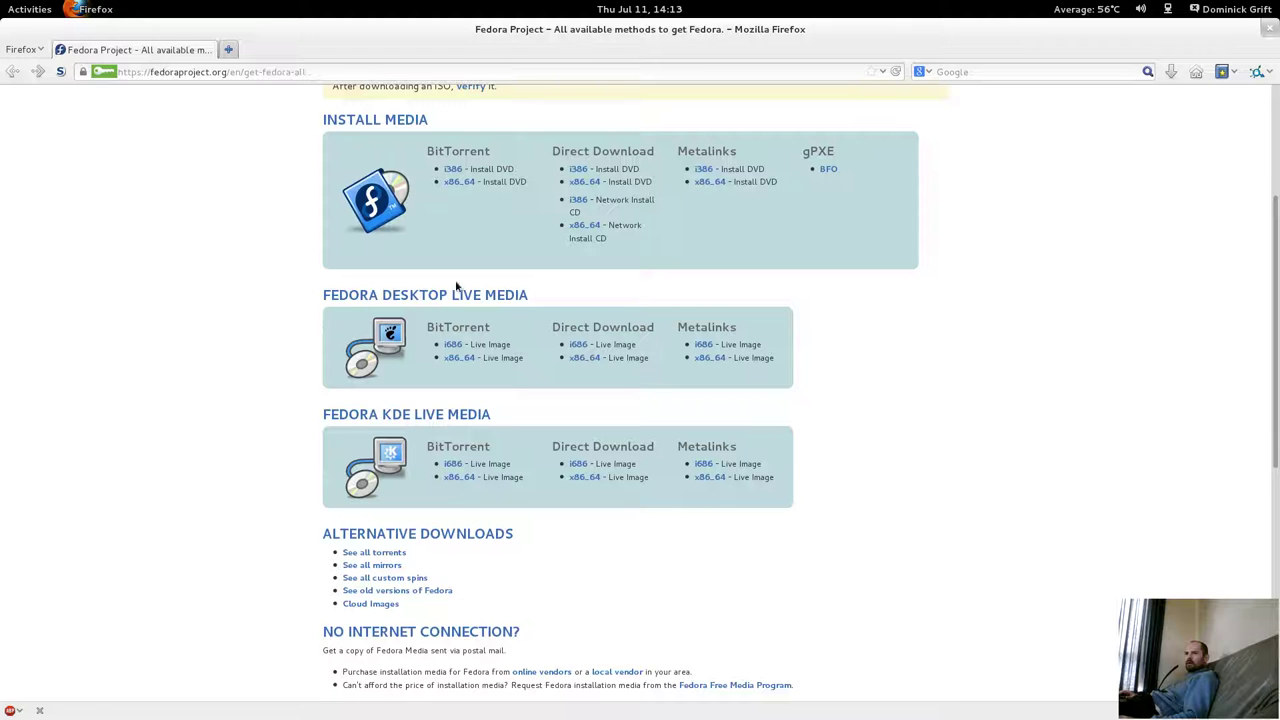
pyautogui.scroll(1, 458, 283)
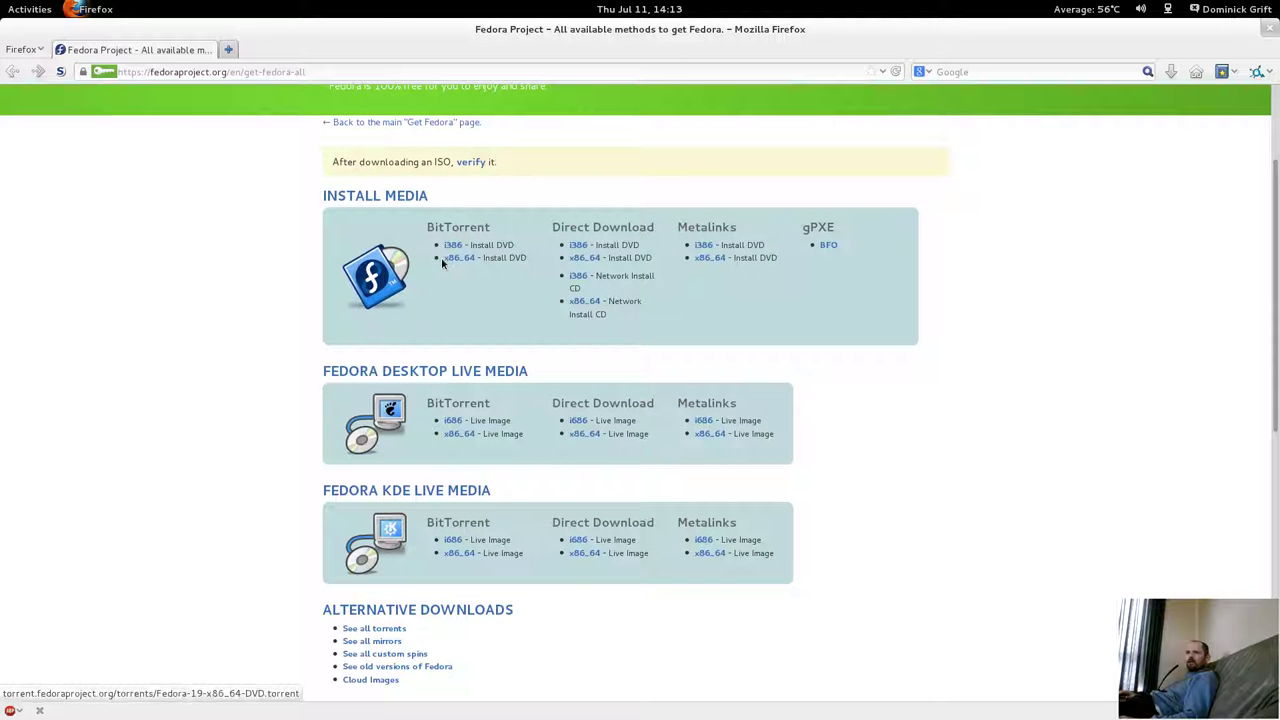
pyautogui.rightClick(460, 438)
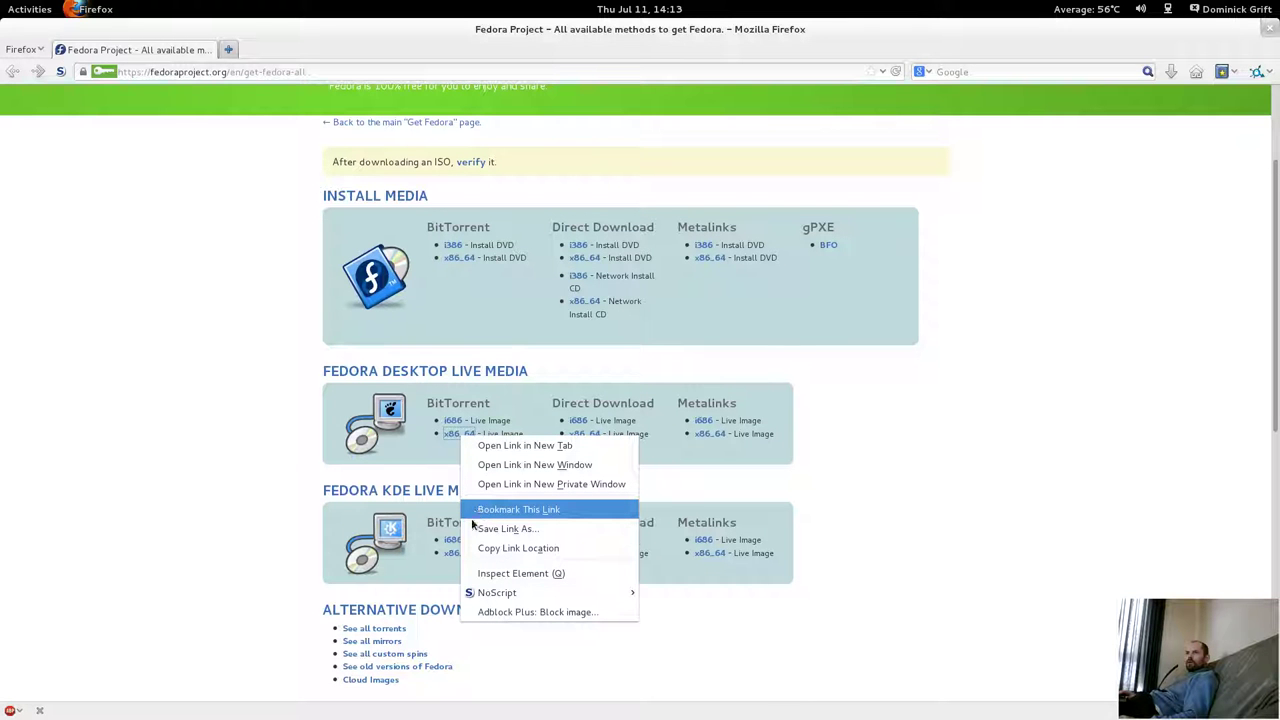
pyautogui.click(472, 550)
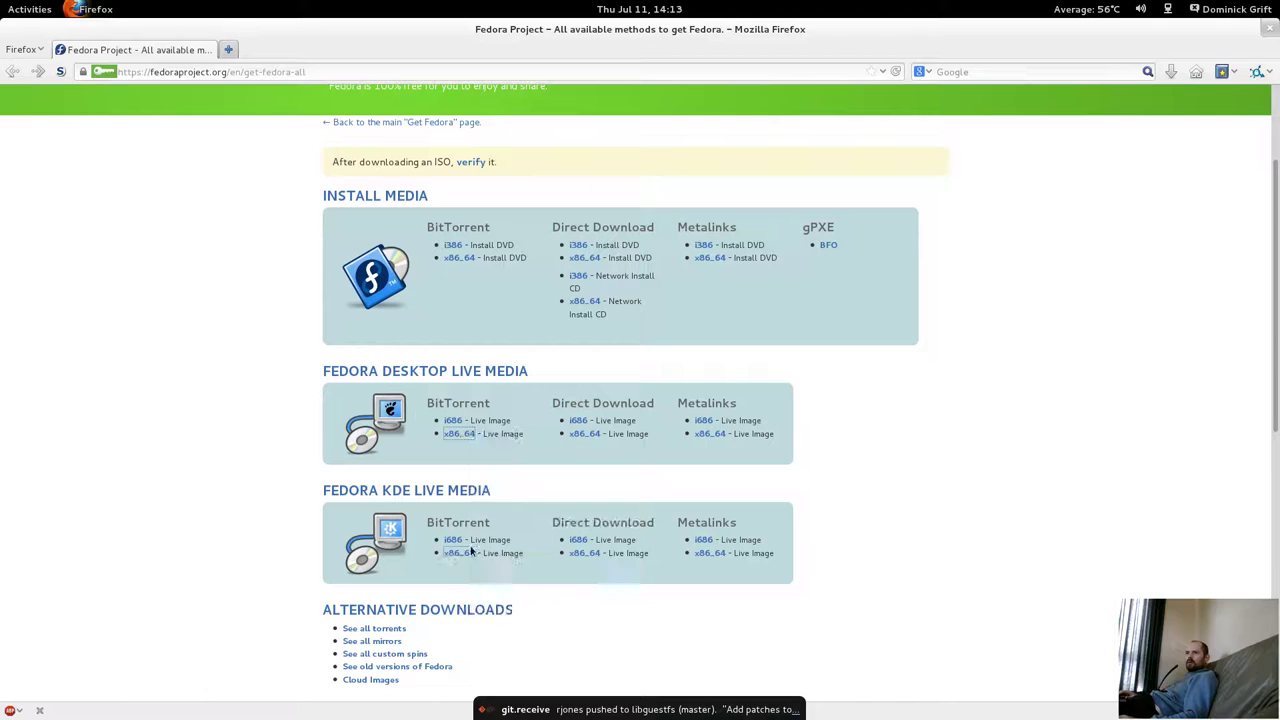
pyautogui.click(30, 9)
pyautogui.click(1215, 145)
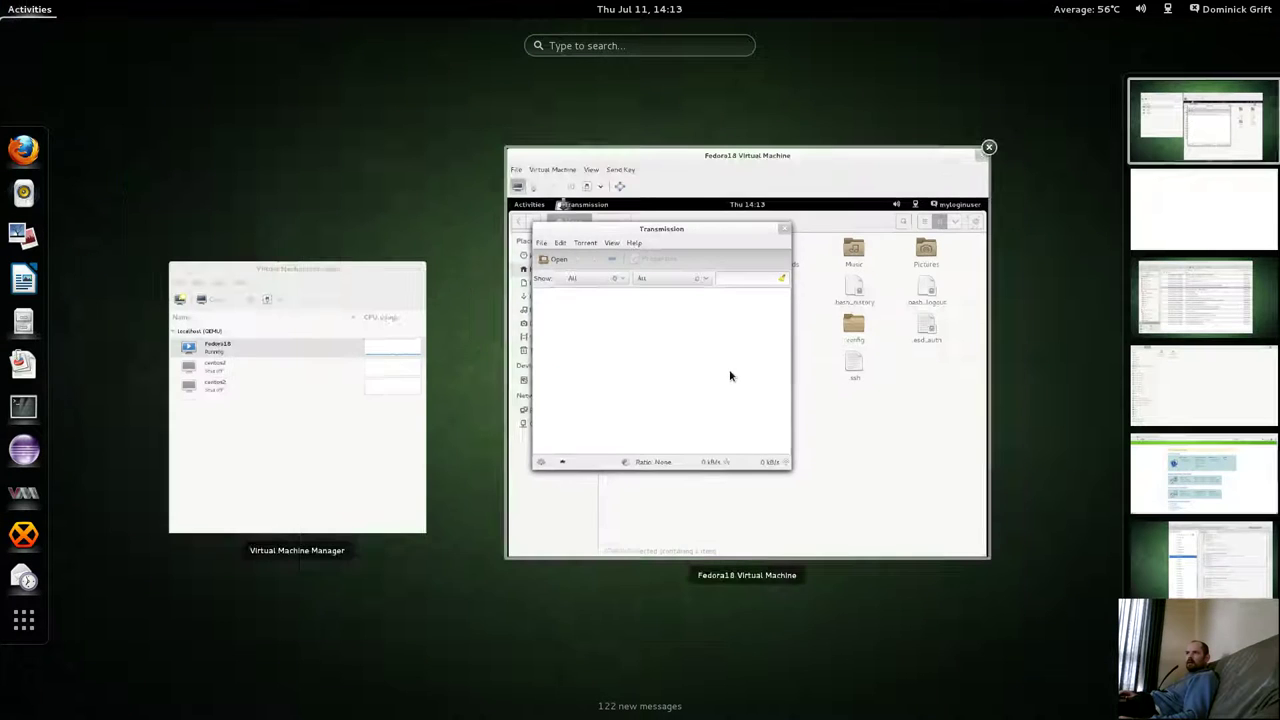
# In the Fedora18 guest's Transmission, add the pasted Fedora-Live-Desktop-x86_64-19 torrent URL and start downloading.
pyautogui.click(731, 374)
pyautogui.click(510, 257)
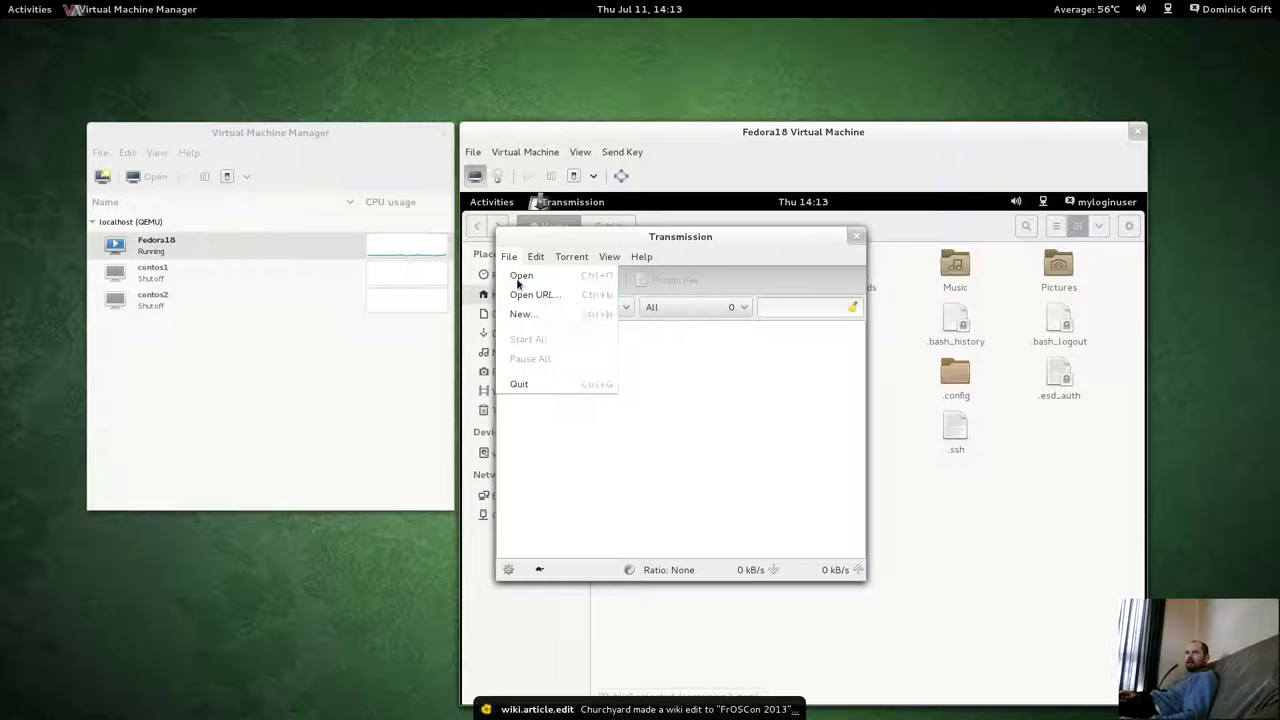
pyautogui.click(540, 291)
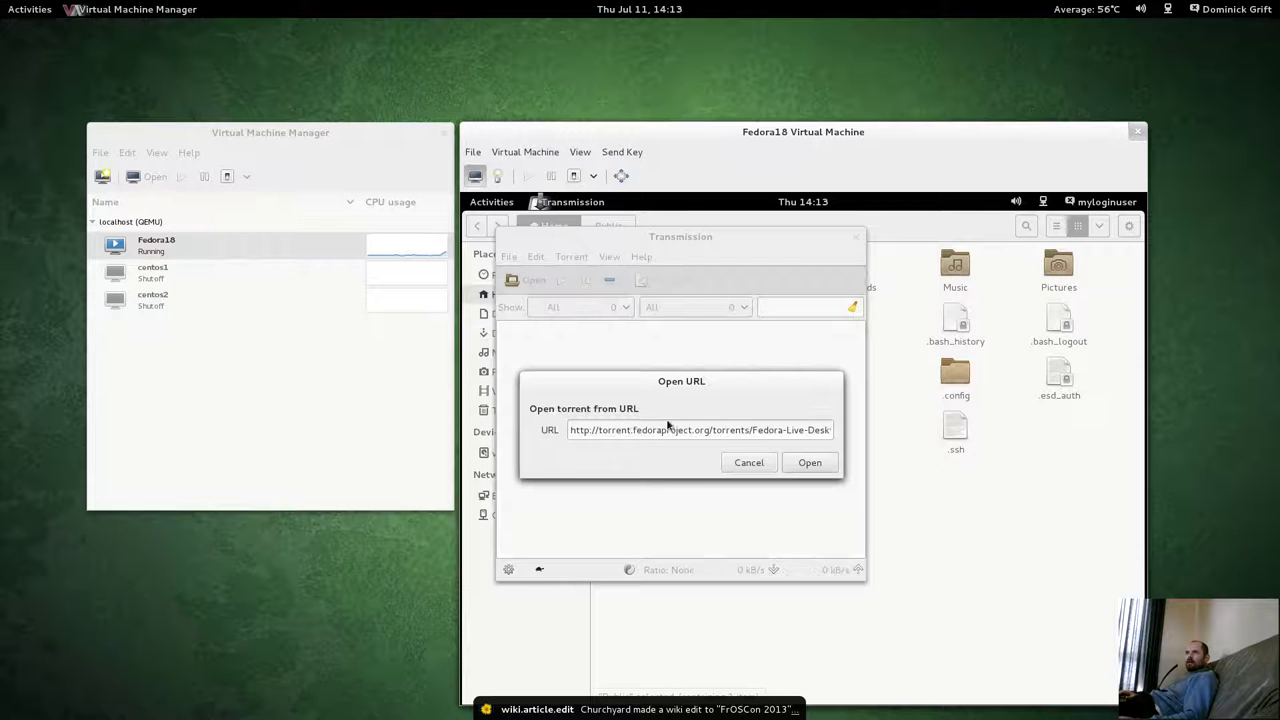
pyautogui.click(811, 464)
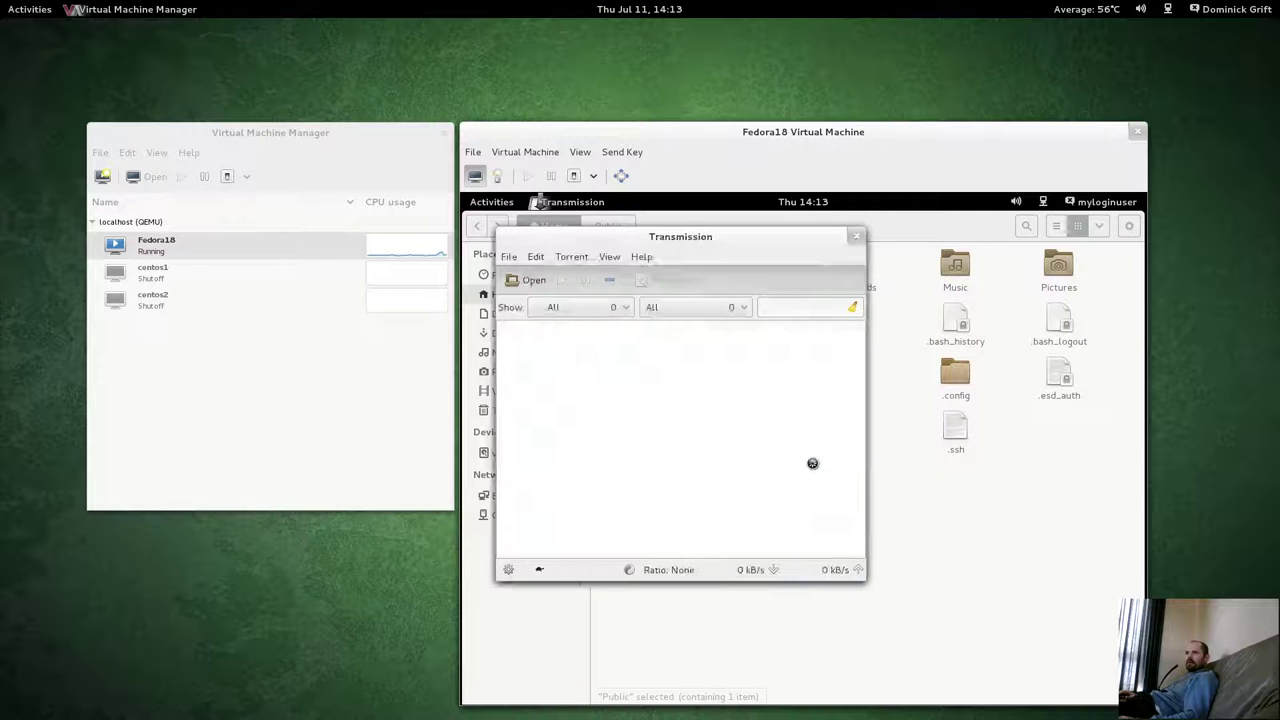
pyautogui.click(808, 605)
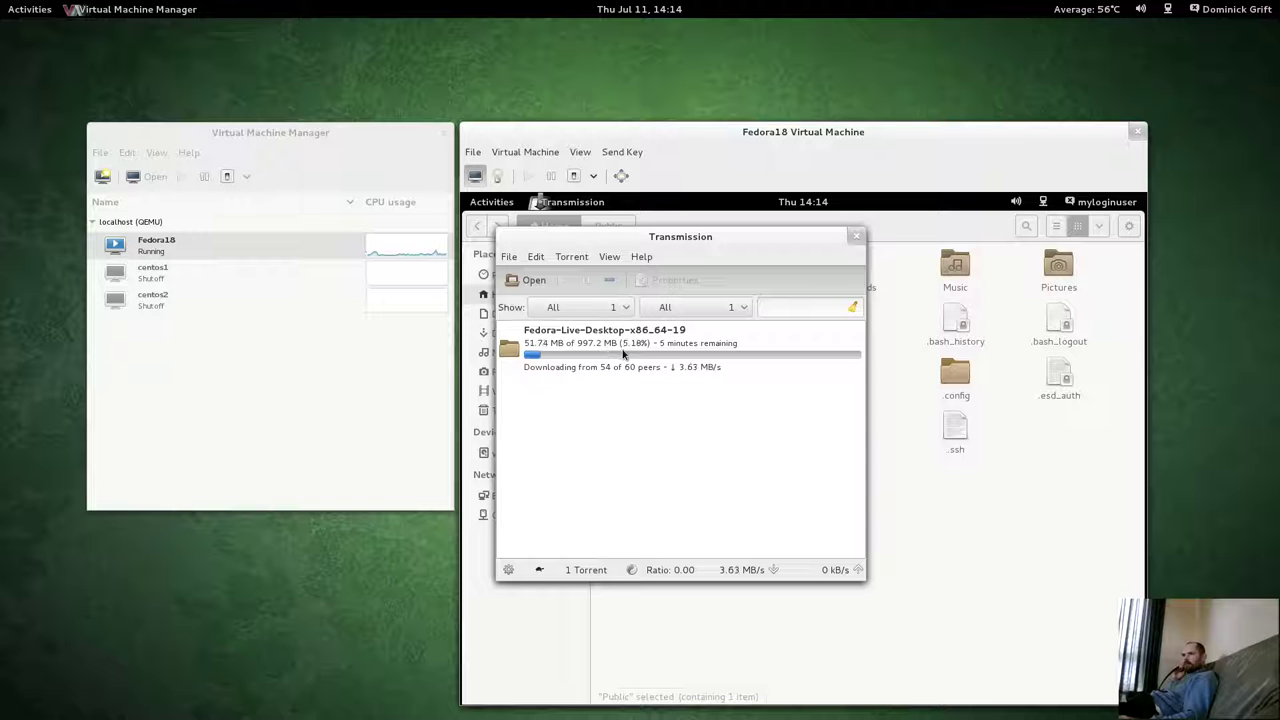
# Move the Transmission window aside and open the Utilities group in the guest's applications.
pyautogui.moveTo(741, 236); pyautogui.dragTo(894, 257)
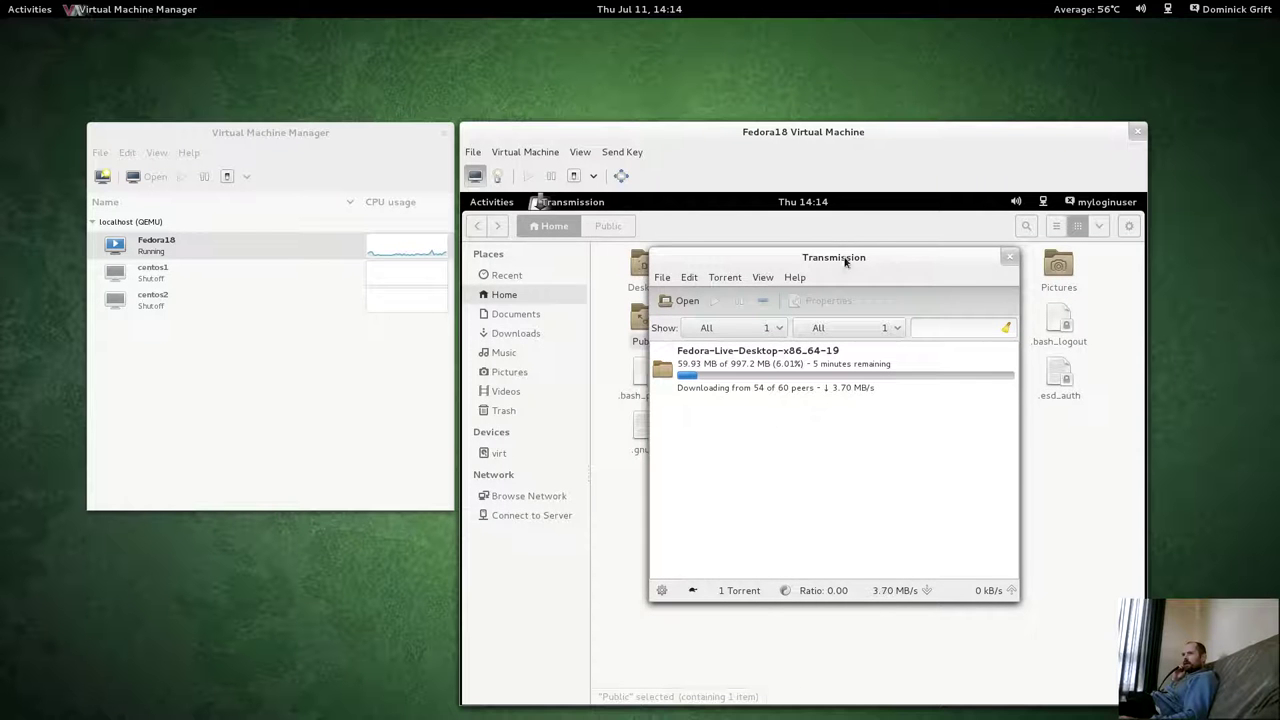
pyautogui.click(500, 204)
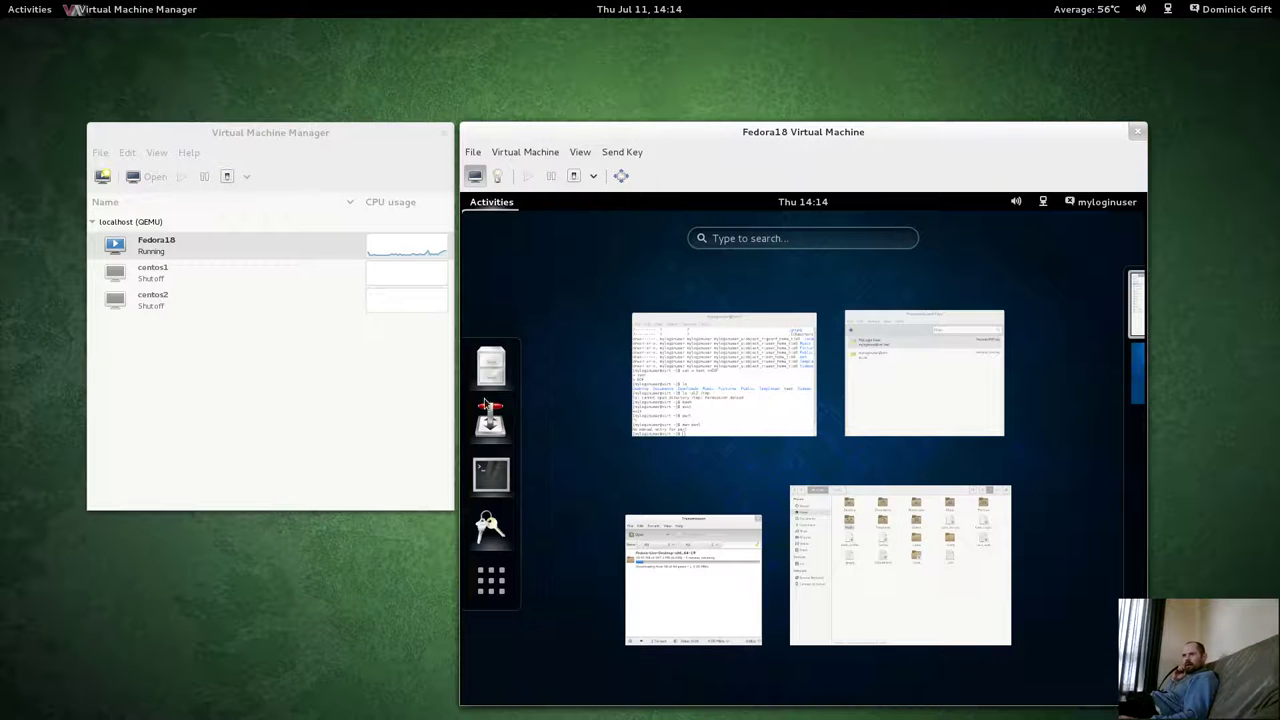
pyautogui.click(490, 582)
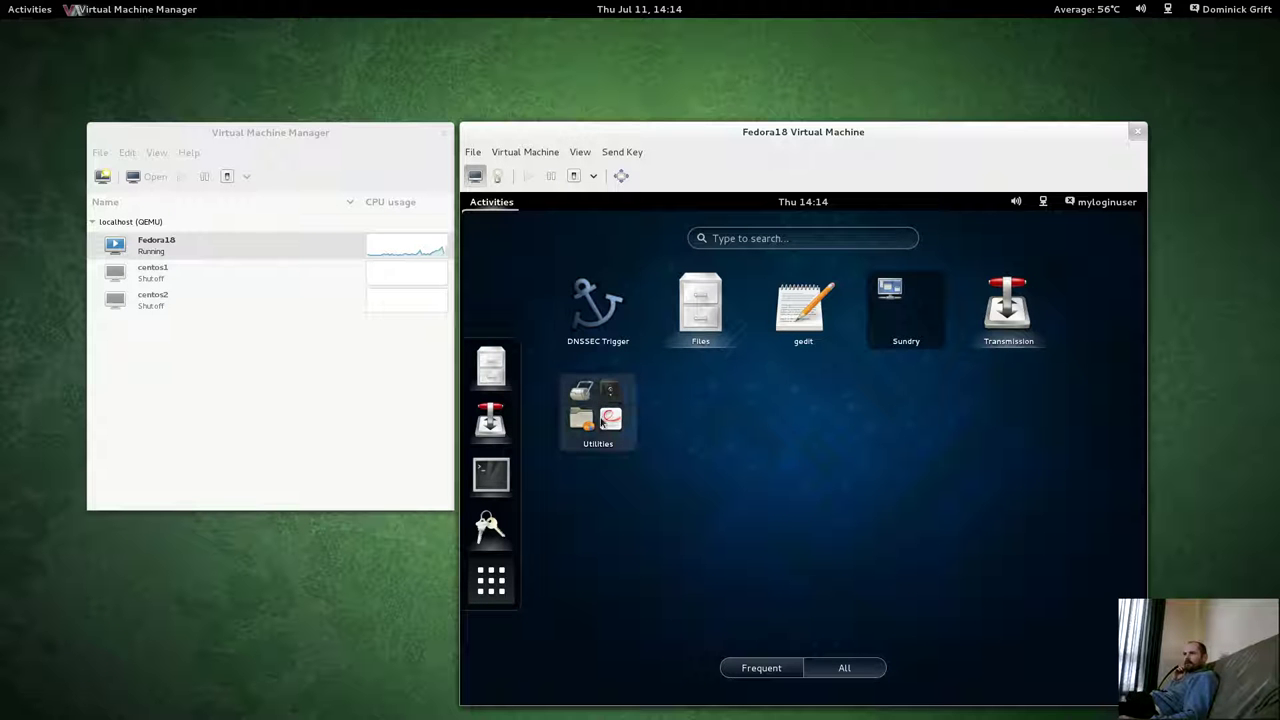
pyautogui.click(607, 440)
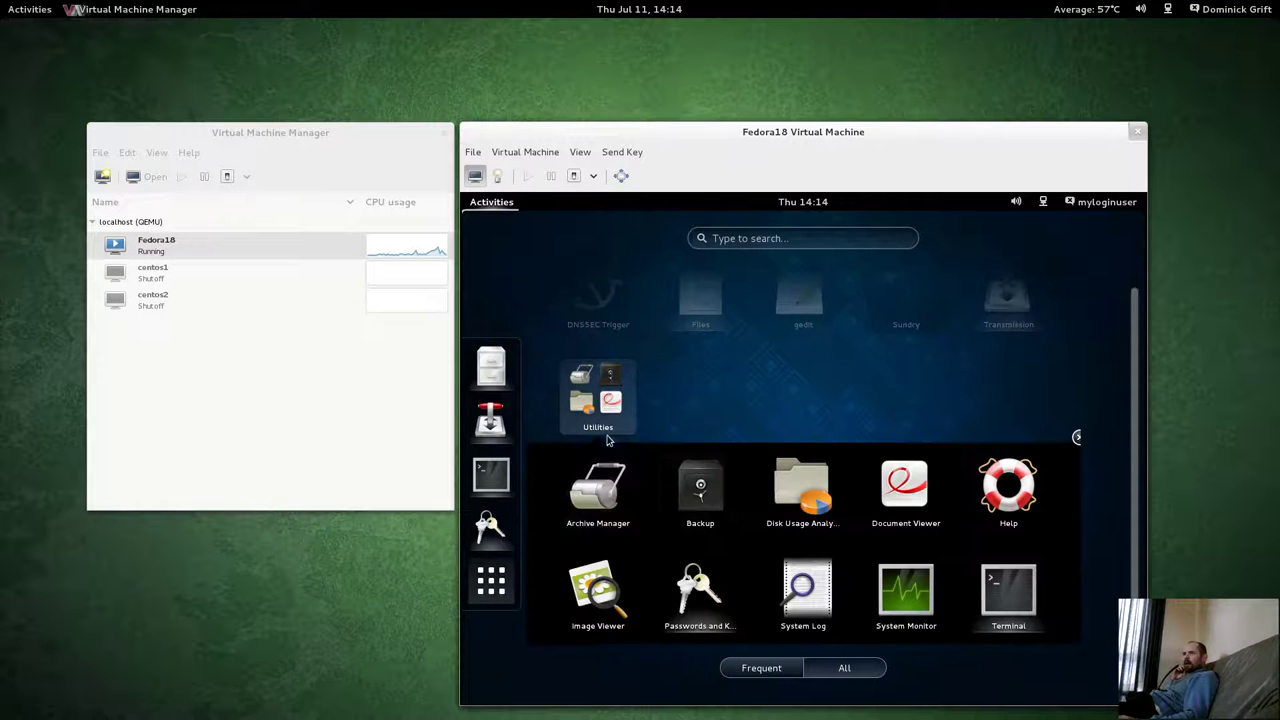
# Scan the Home folder in Disk Usage Analyzer and expand Downloads (997.2 MB), glancing at Transmission.
pyautogui.click(792, 494)
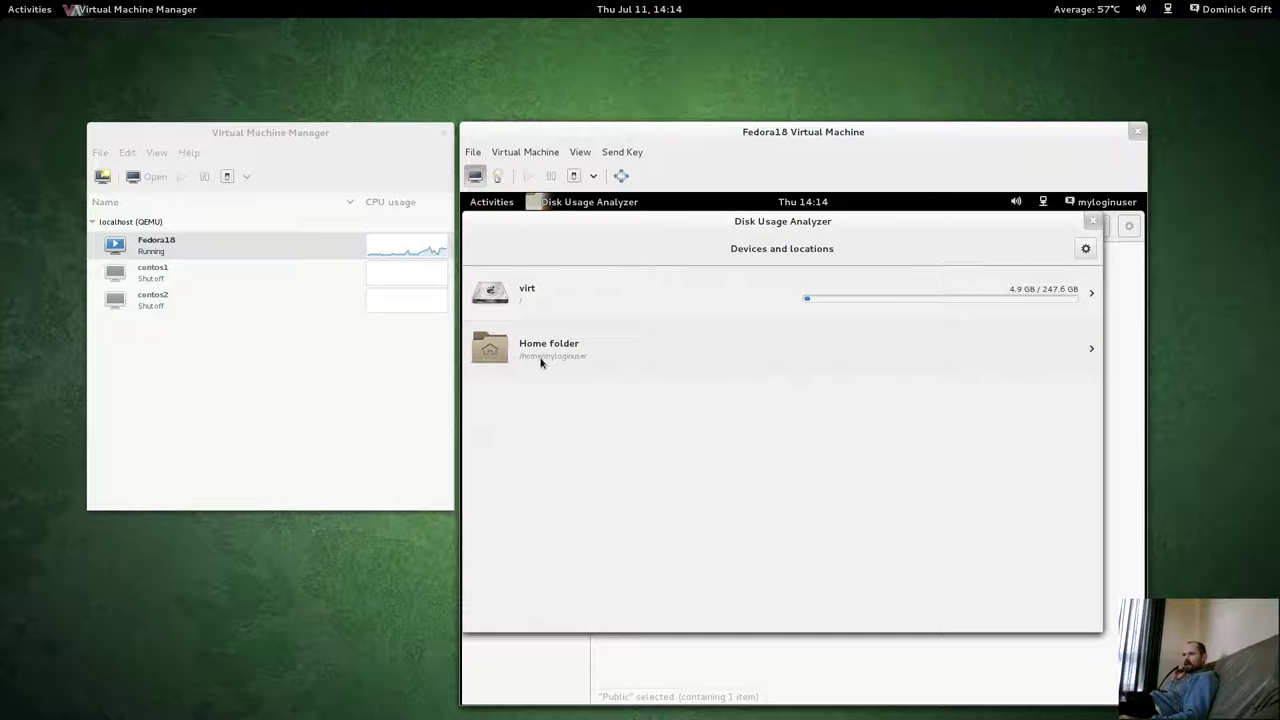
pyautogui.click(541, 363)
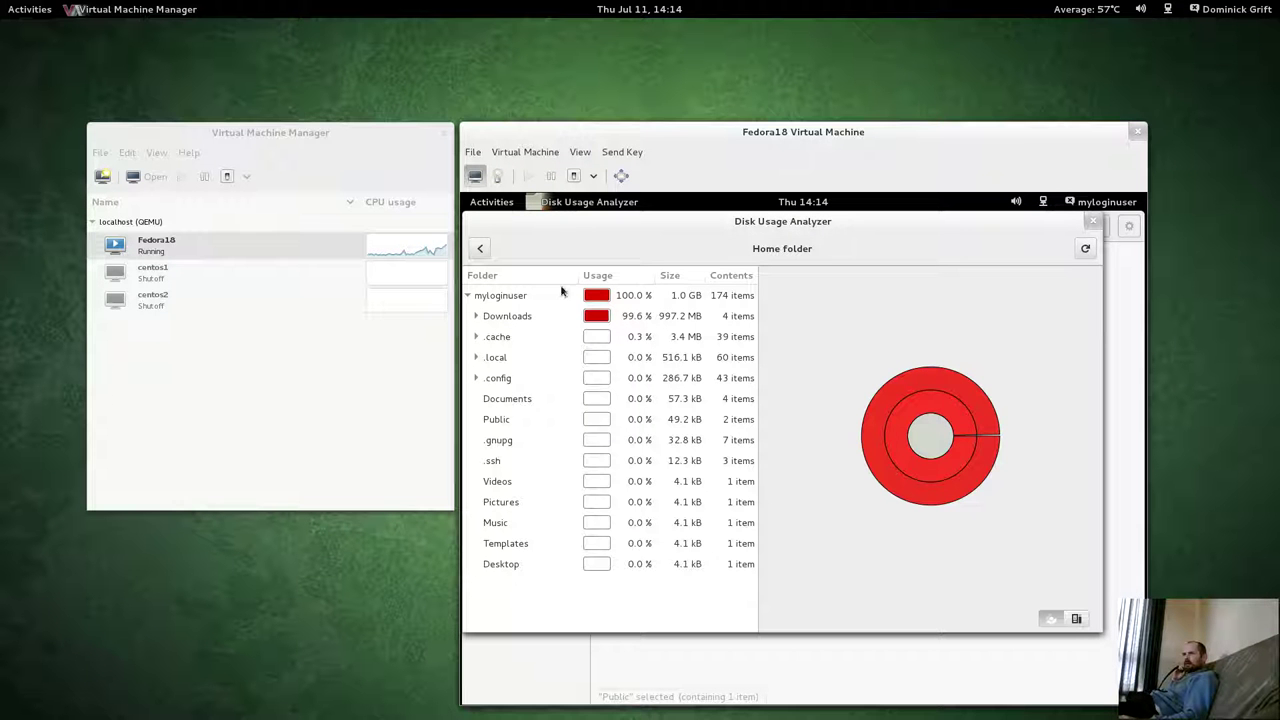
pyautogui.click(476, 316)
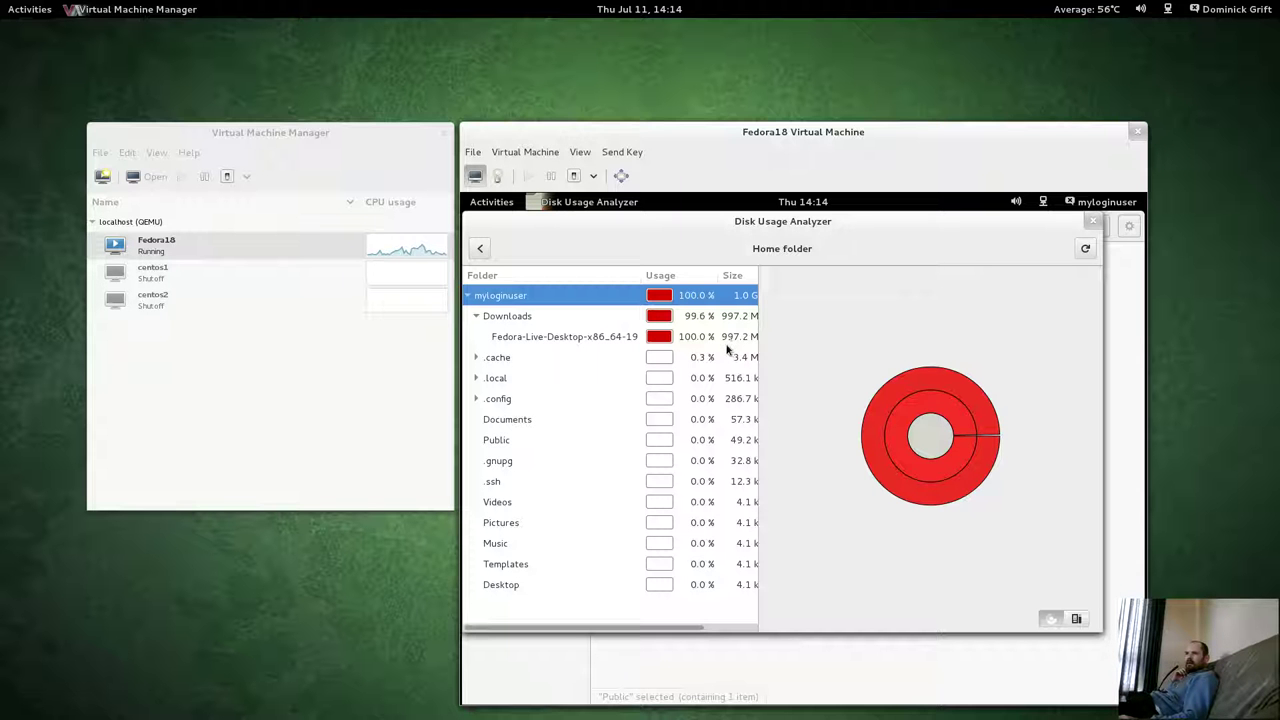
pyautogui.click(490, 202)
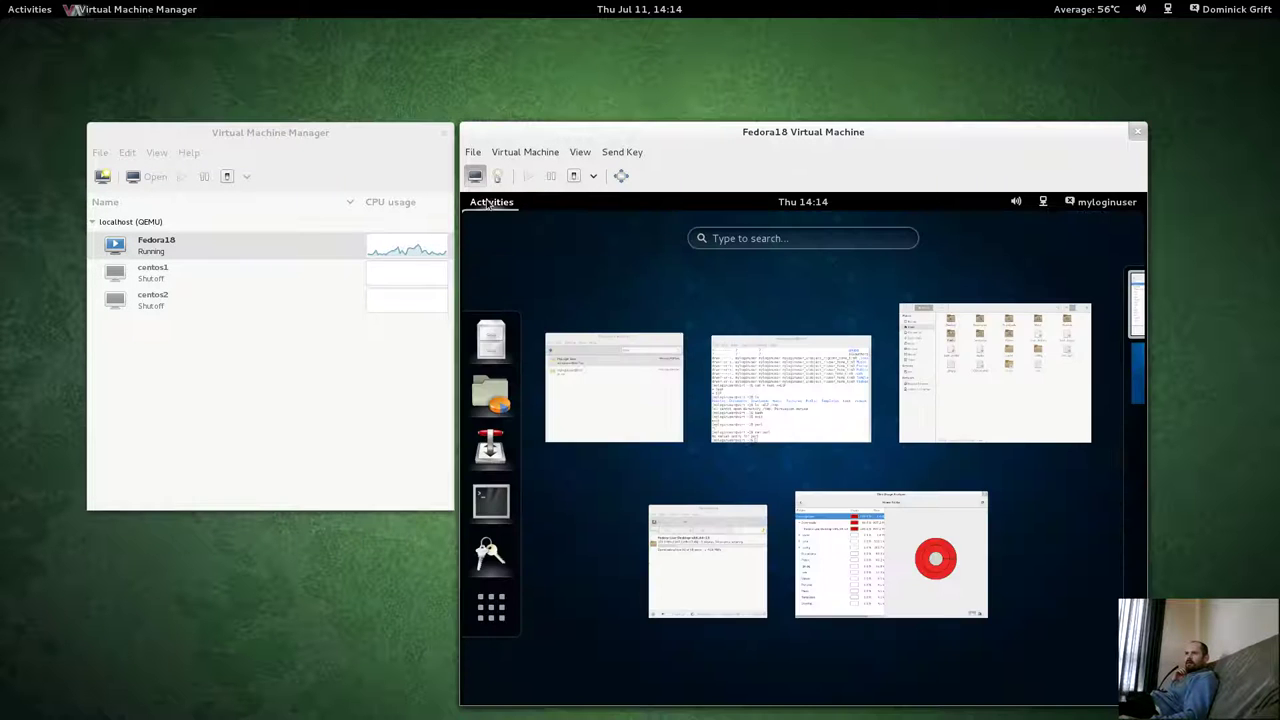
pyautogui.click(660, 578)
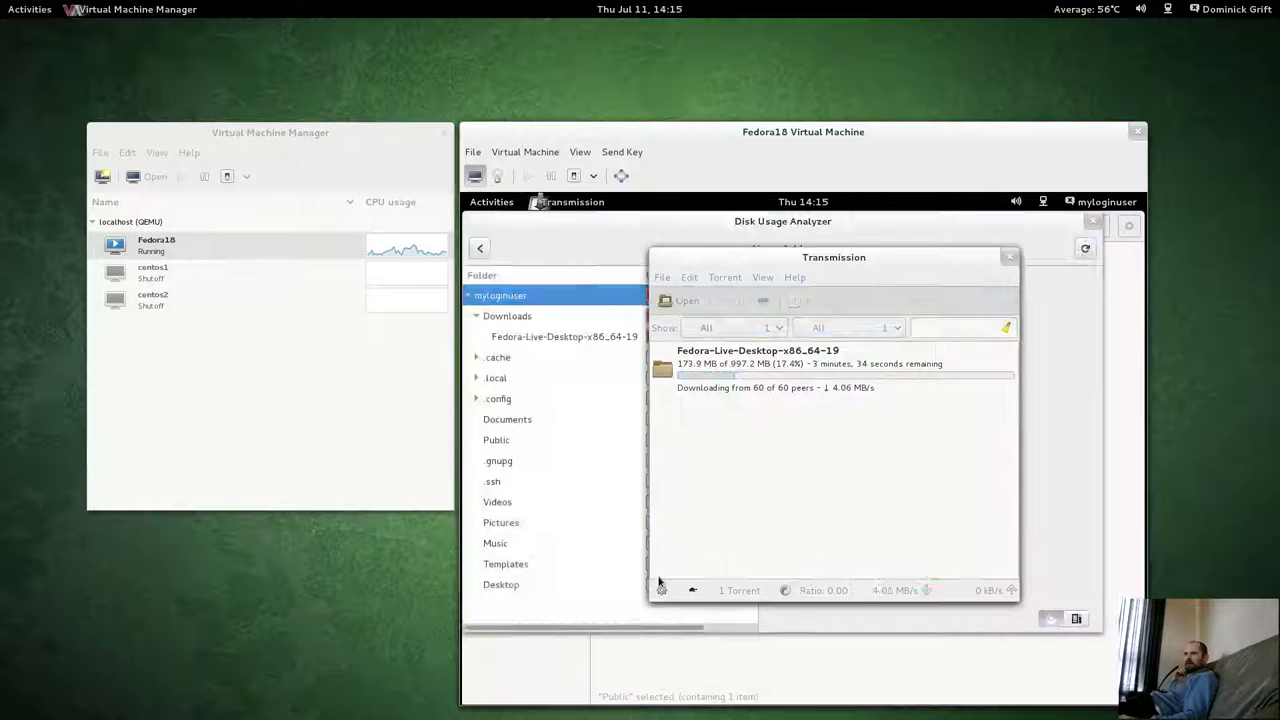
pyautogui.click(606, 236)
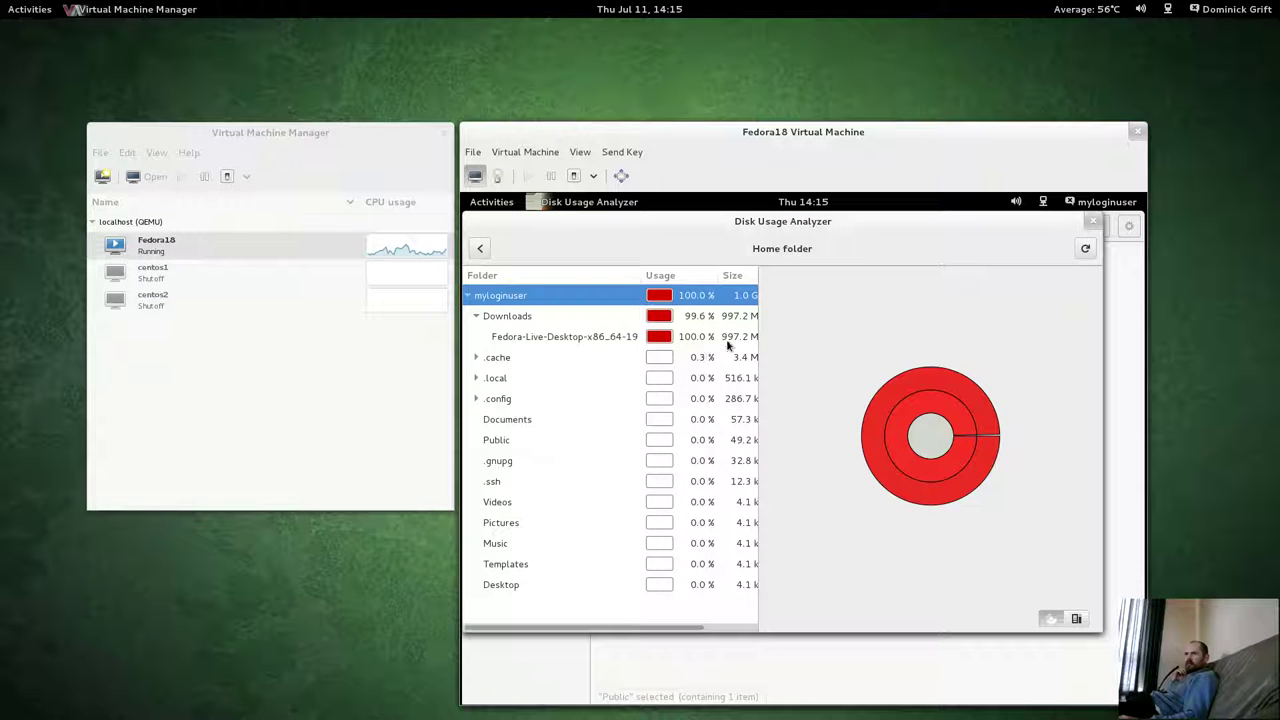
# Expand .cache and inspect the tracker, thumbnails, evolution and folks folders' disk usage.
pyautogui.click(476, 358)
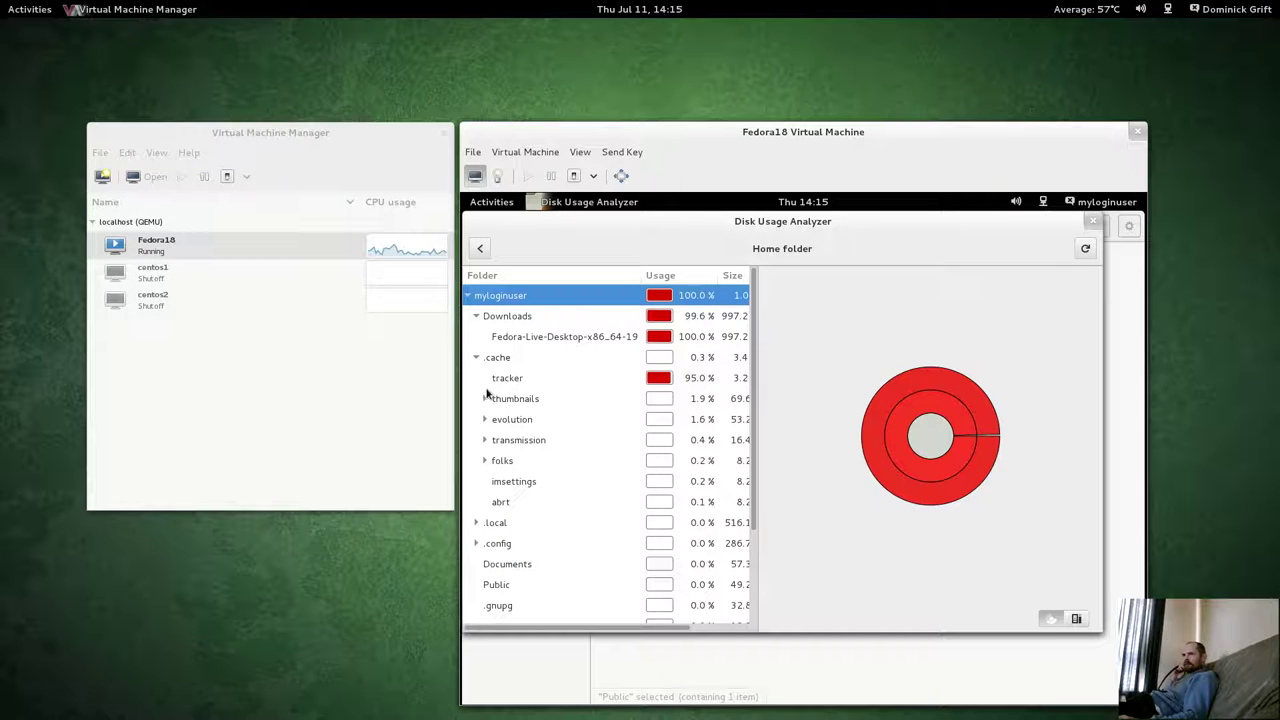
pyautogui.click(506, 378)
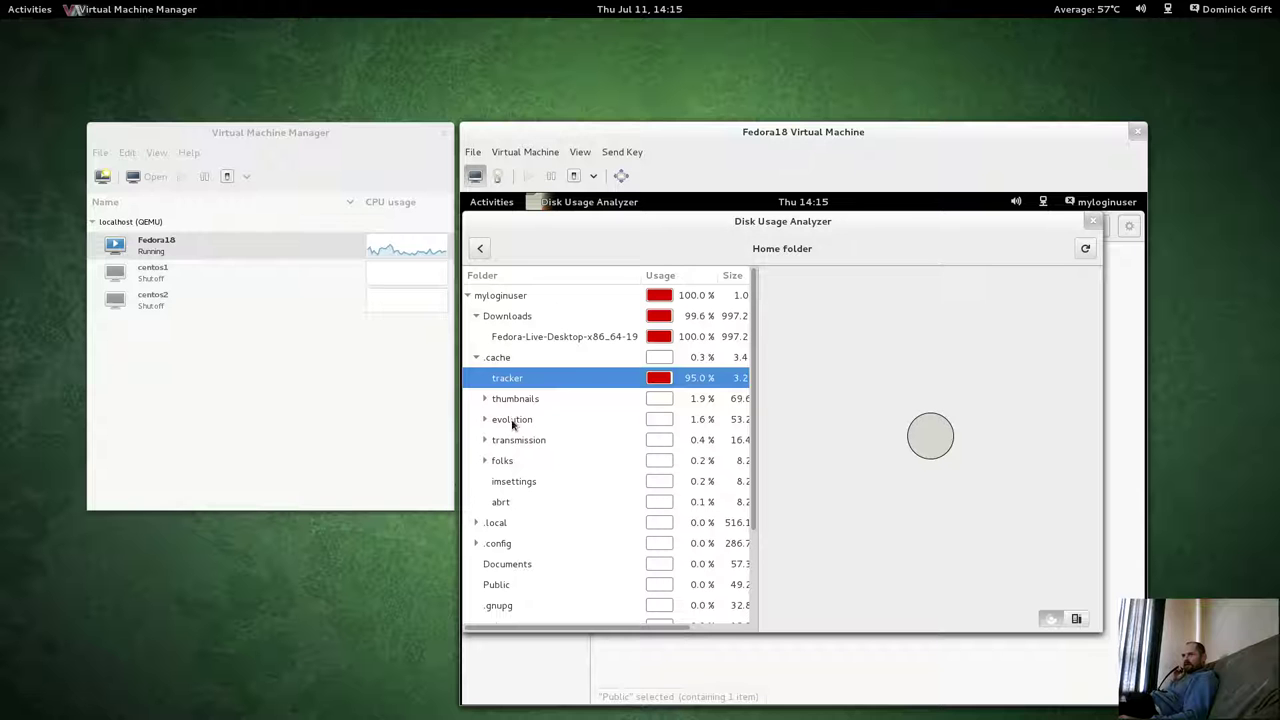
pyautogui.click(485, 399)
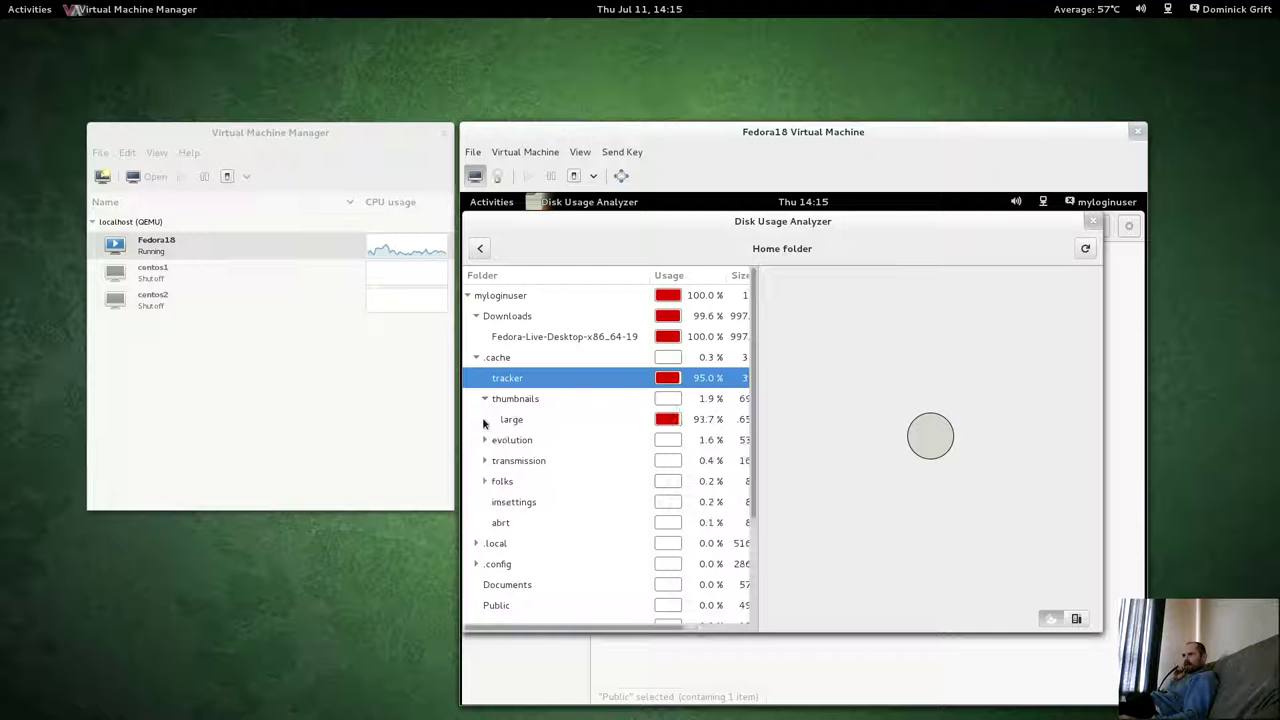
pyautogui.click(485, 399)
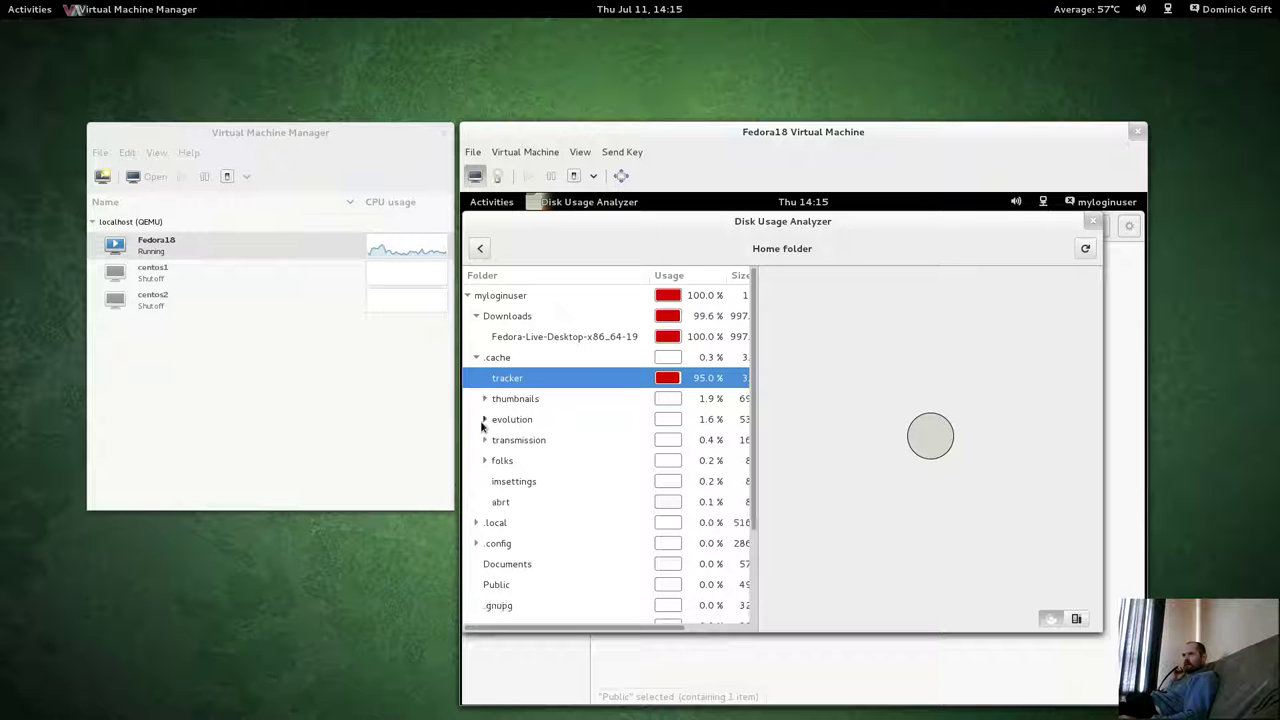
pyautogui.click(484, 420)
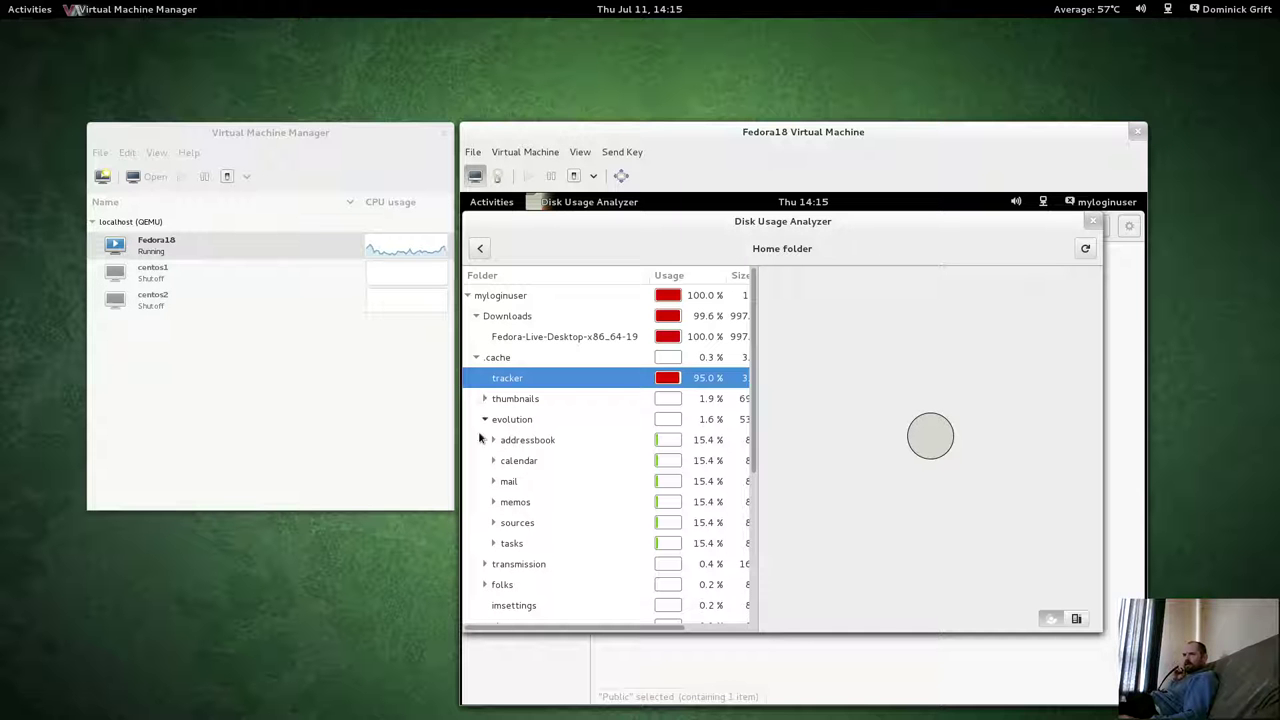
pyautogui.click(484, 419)
pyautogui.click(480, 460)
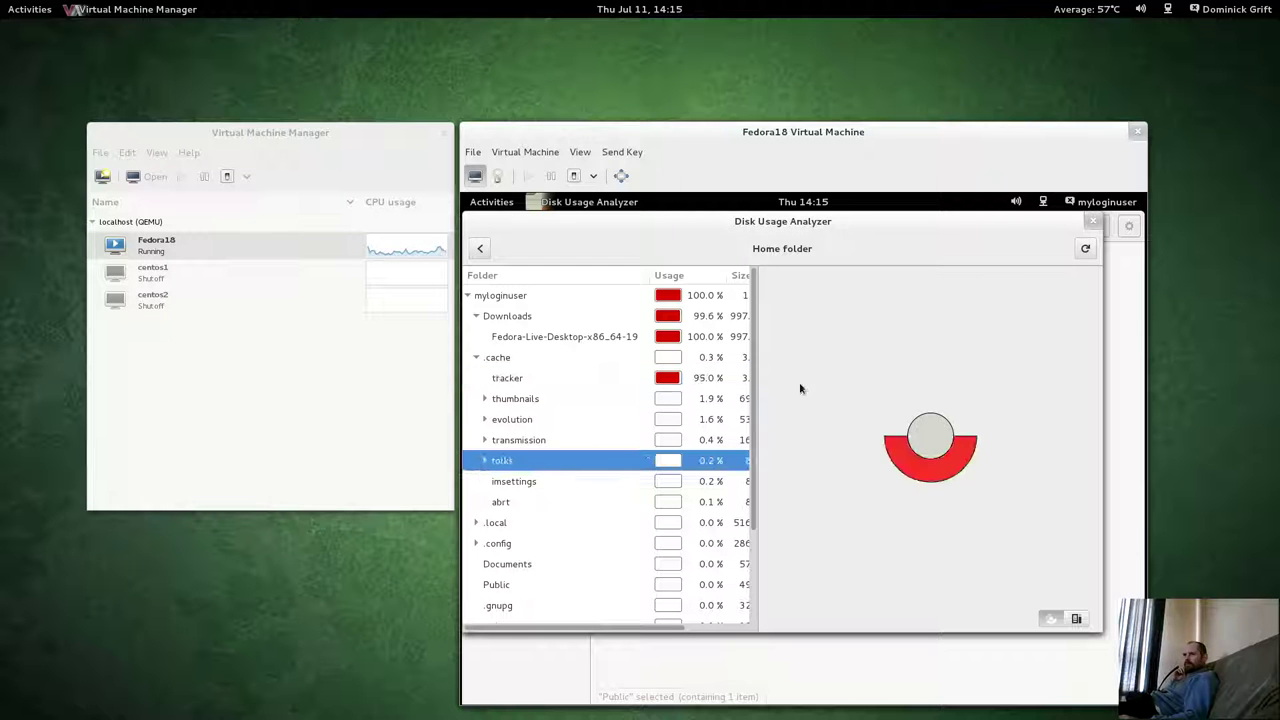
# In the root terminal on workspace 3, run ls -alZ /home/myloginuser.
pyautogui.moveTo(0, 0)
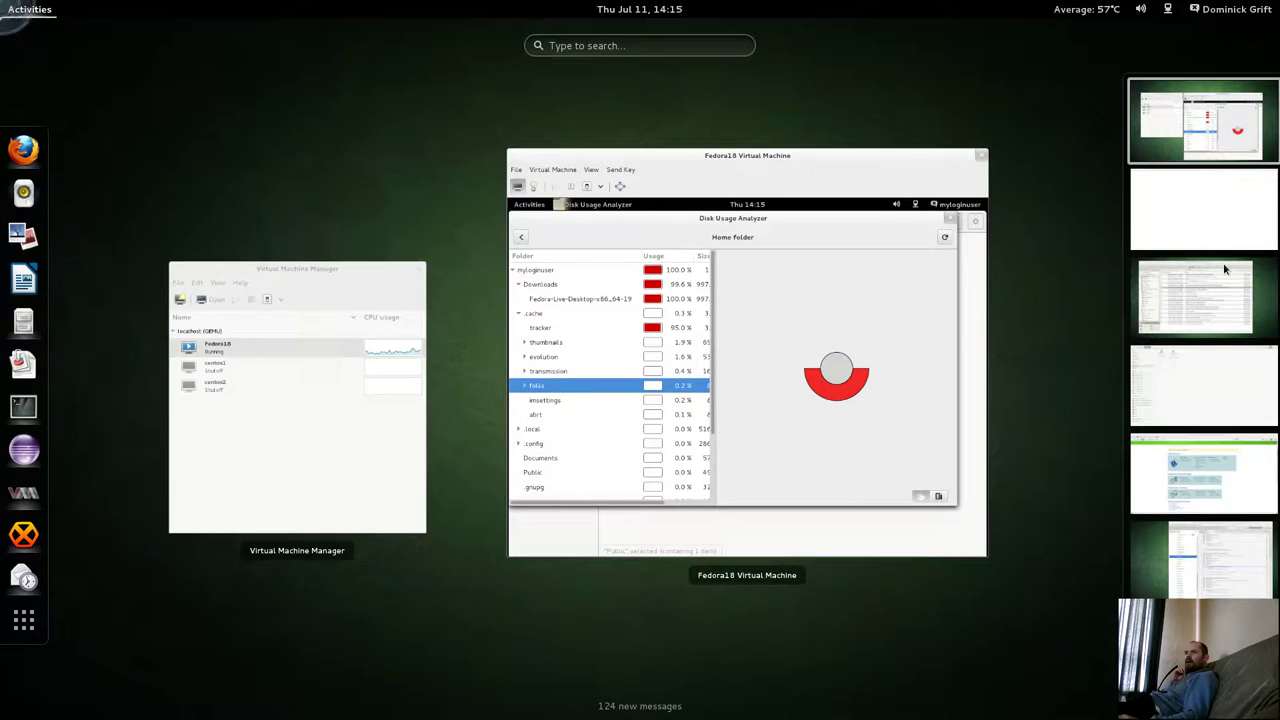
pyautogui.click(1224, 268)
pyautogui.click(957, 297)
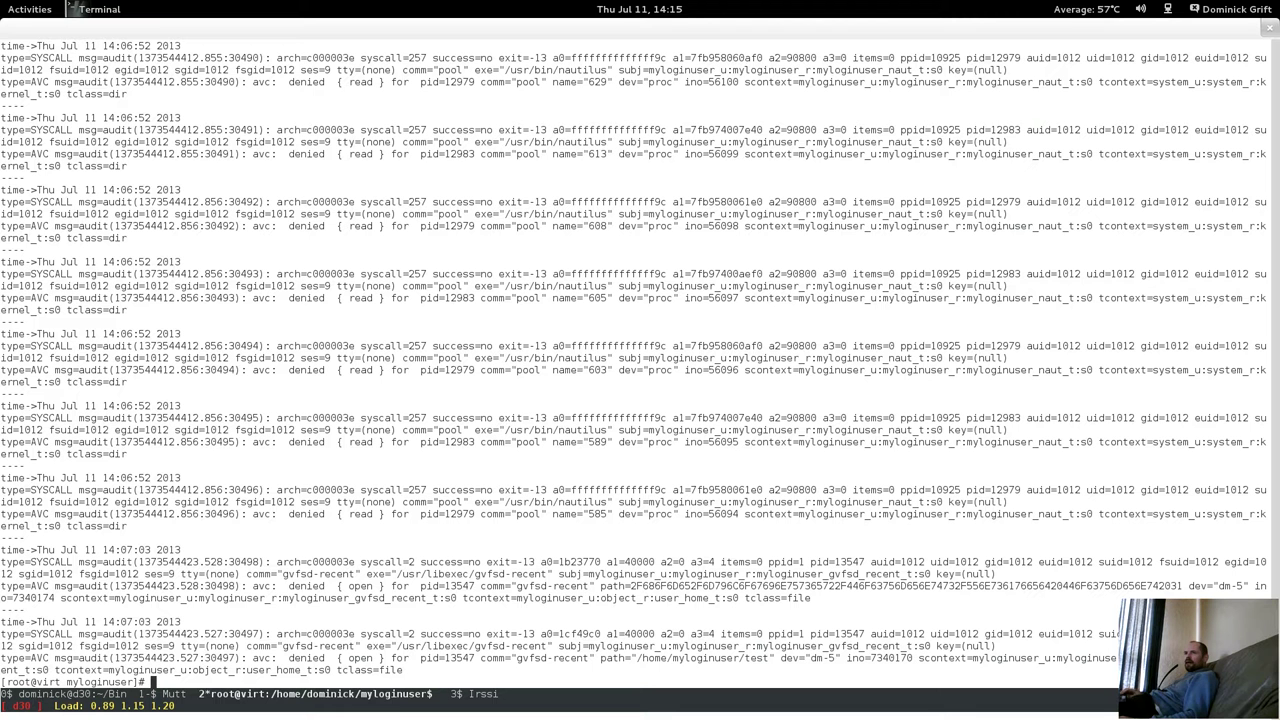
pyautogui.write('ls -Z')
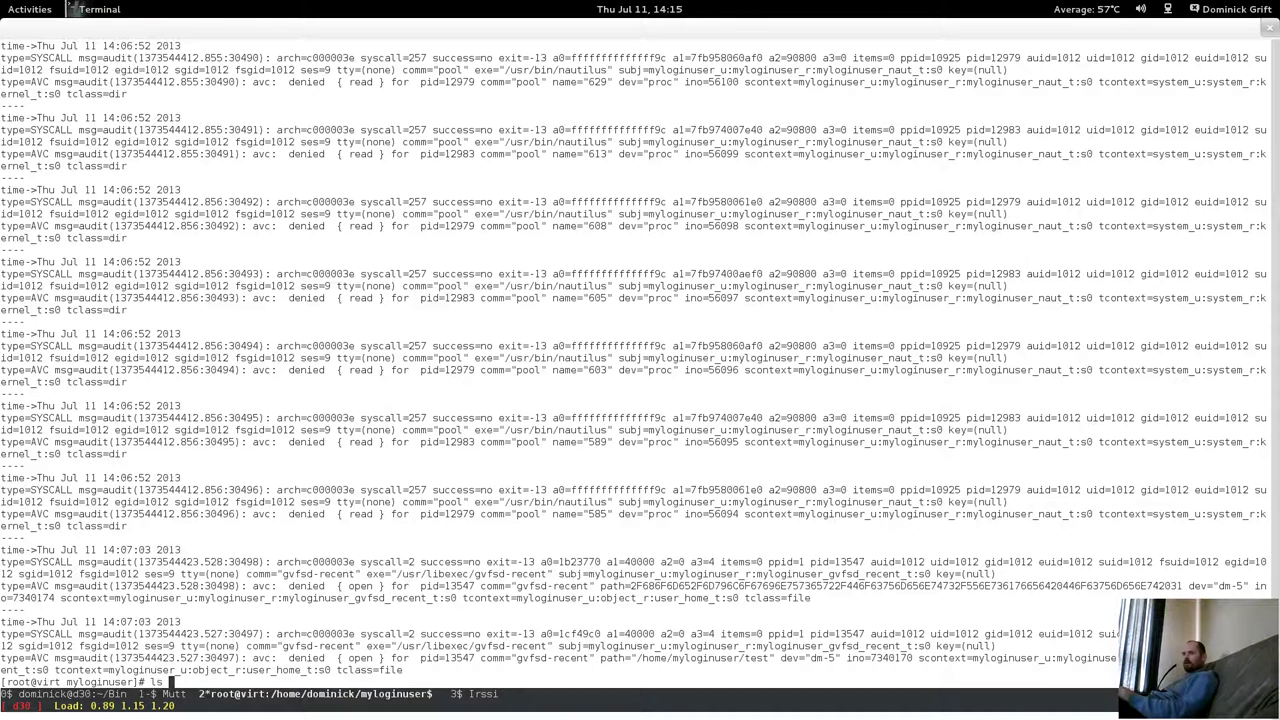
pyautogui.press('BackSpace')
pyautogui.press('BackSpace')
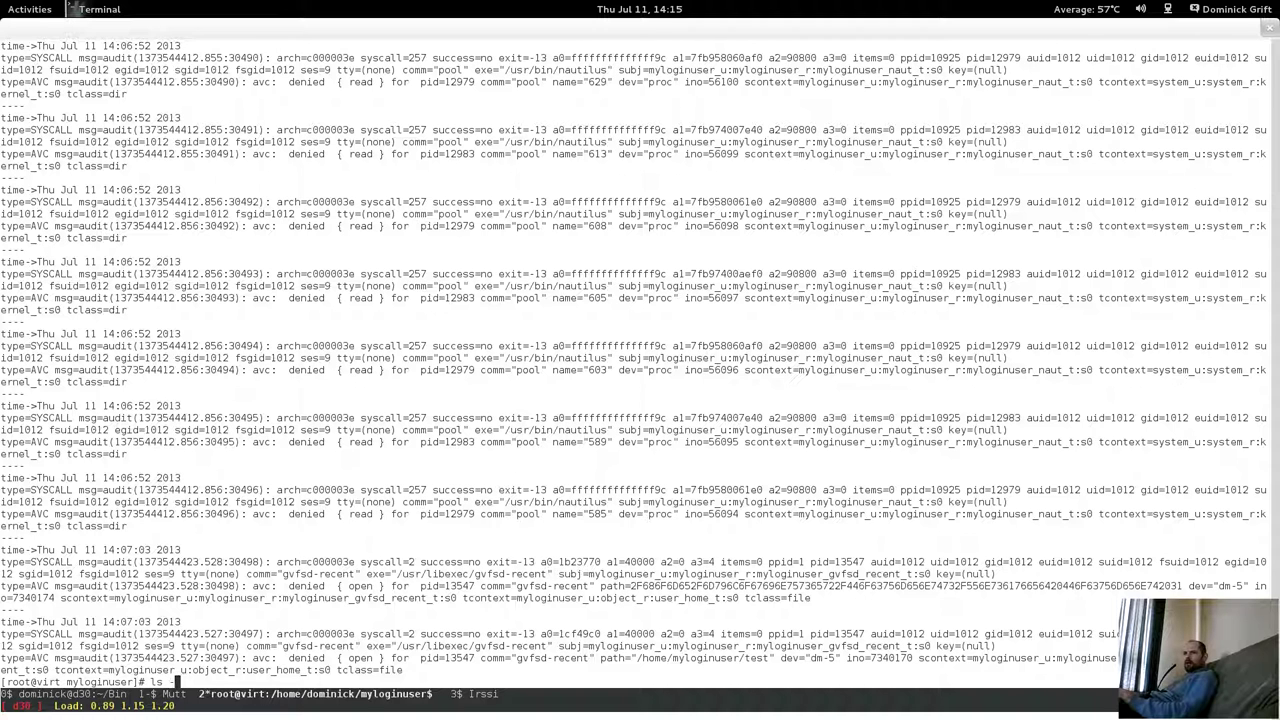
pyautogui.write('-alZ /ho')
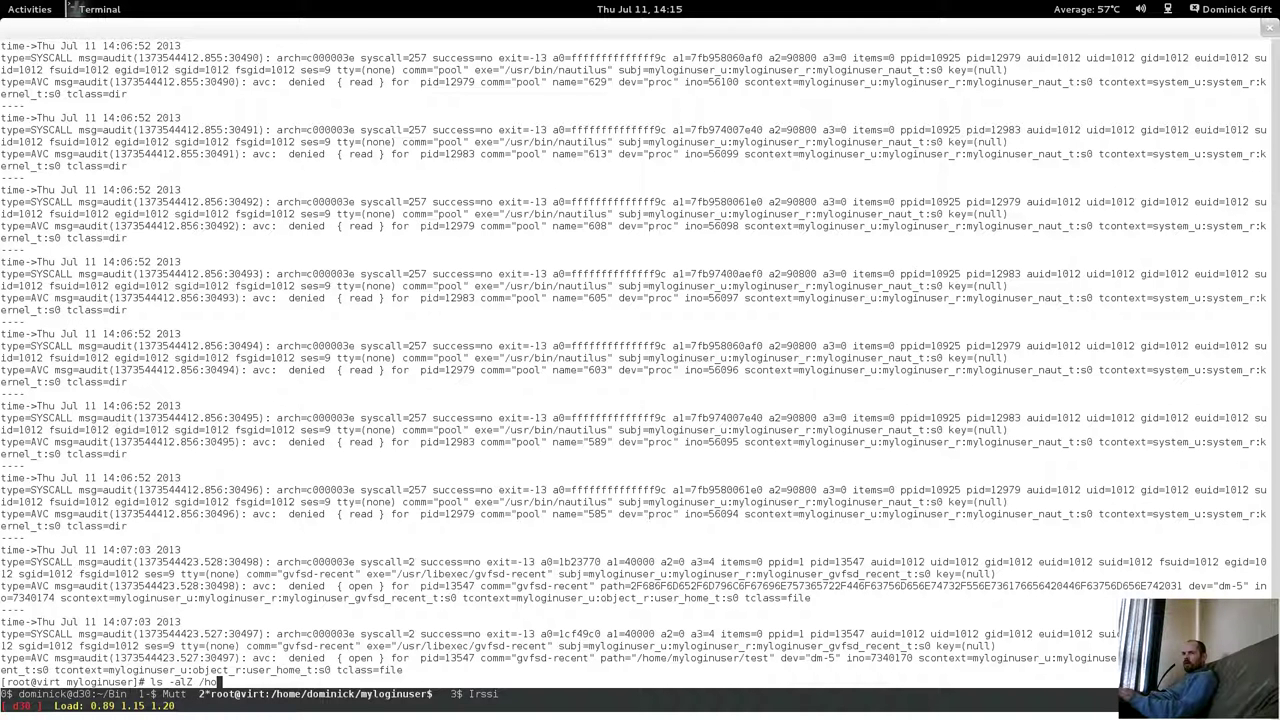
pyautogui.press('Tab')
pyautogui.write('myloginuser')
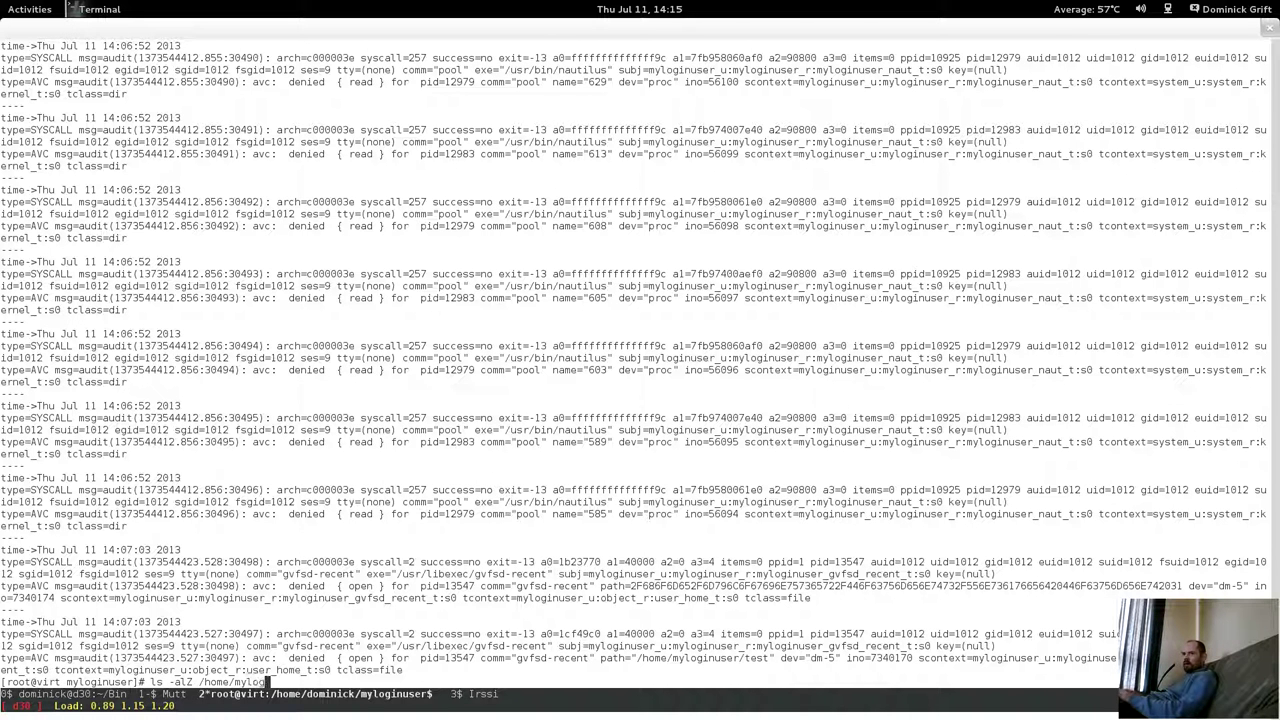
pyautogui.press('Return')
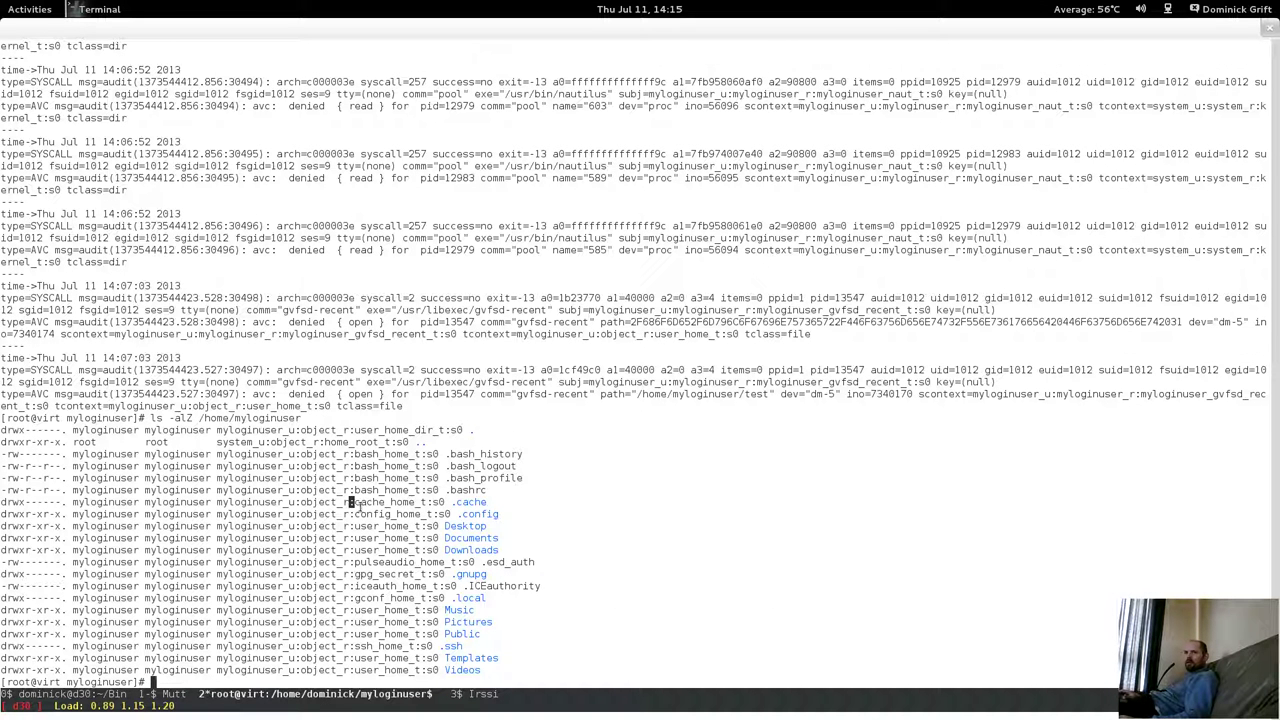
# Highlight the .cache, .config, Downloads, Music, Pictures and Videos context lines, then recall the command with /.cache appended.
pyautogui.moveTo(350, 502); pyautogui.dragTo(467, 520)
pyautogui.click(465, 519)
pyautogui.moveTo(366, 528); pyautogui.dragTo(498, 550)
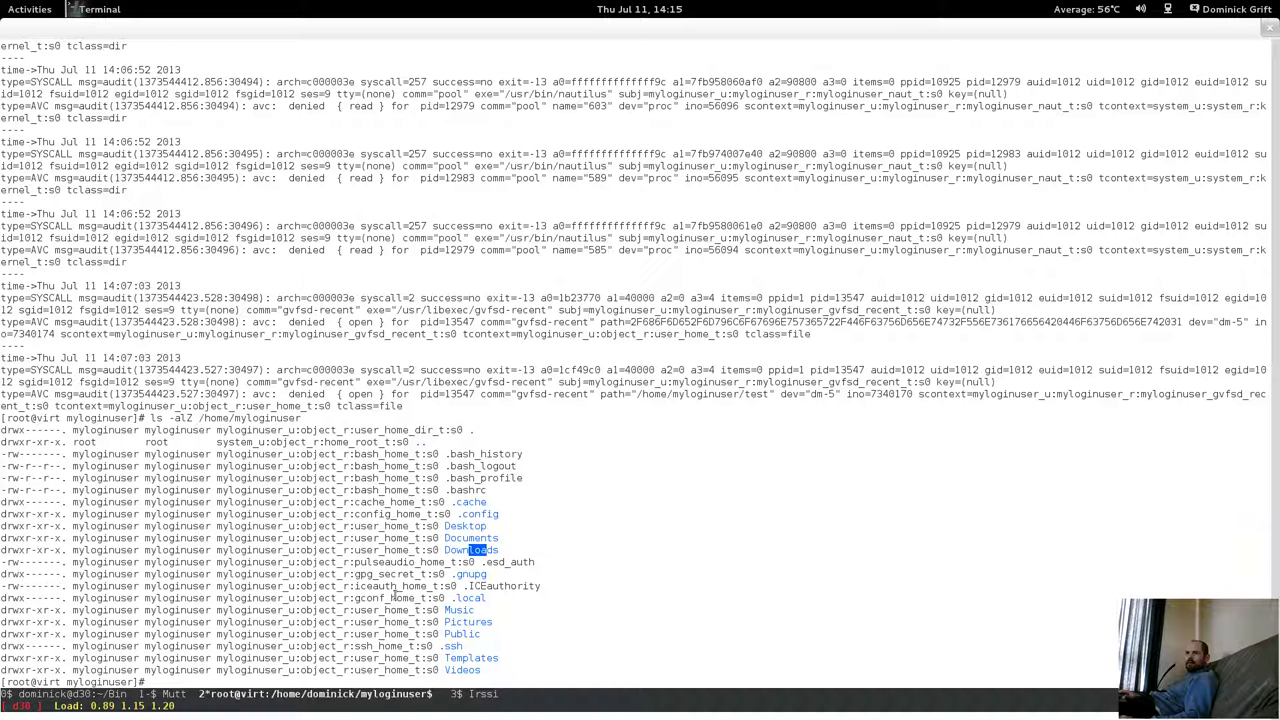
pyautogui.moveTo(440, 616); pyautogui.dragTo(456, 628)
pyautogui.click(450, 626)
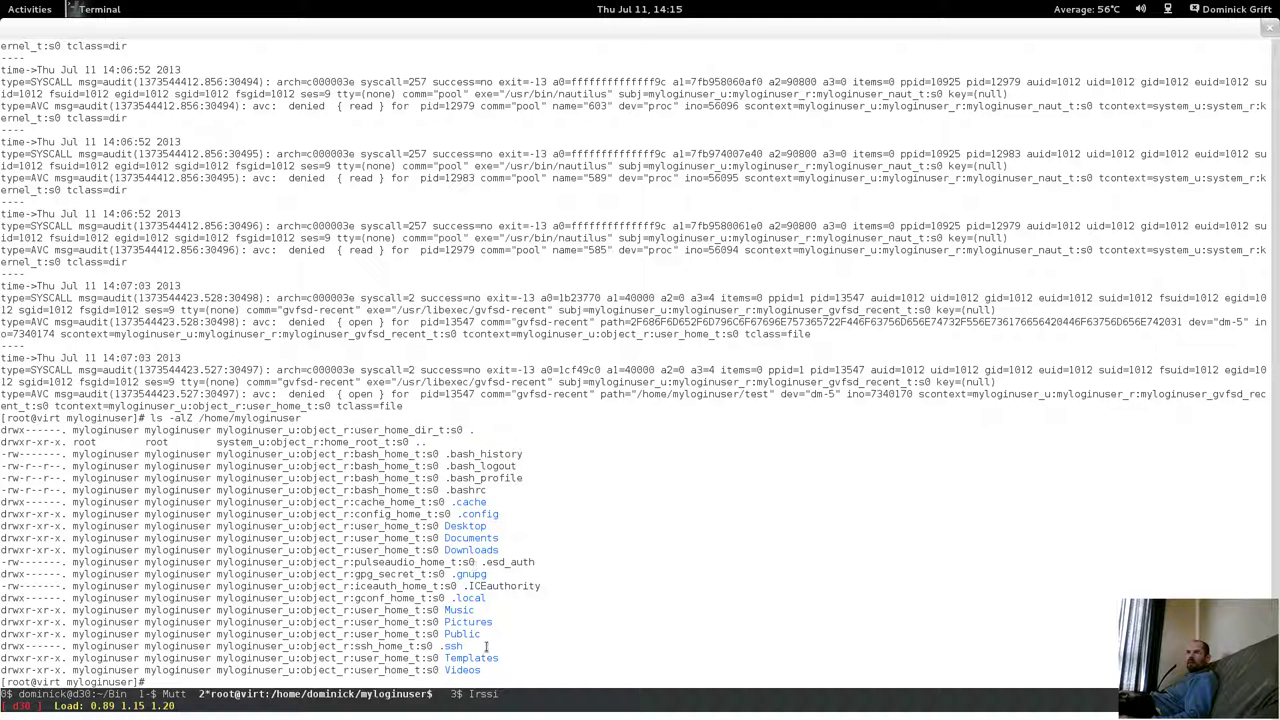
pyautogui.moveTo(445, 668); pyautogui.dragTo(466, 670)
pyautogui.moveTo(438, 622); pyautogui.dragTo(404, 623)
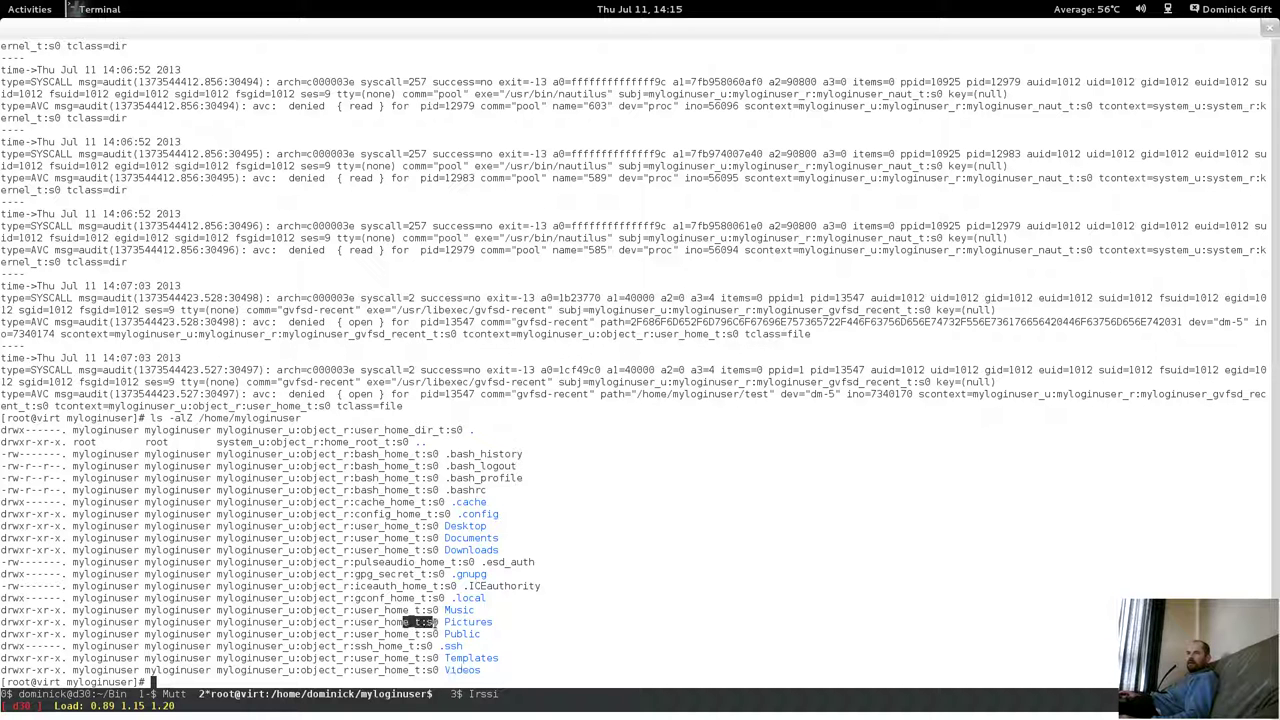
pyautogui.click(424, 639)
pyautogui.press('Up')
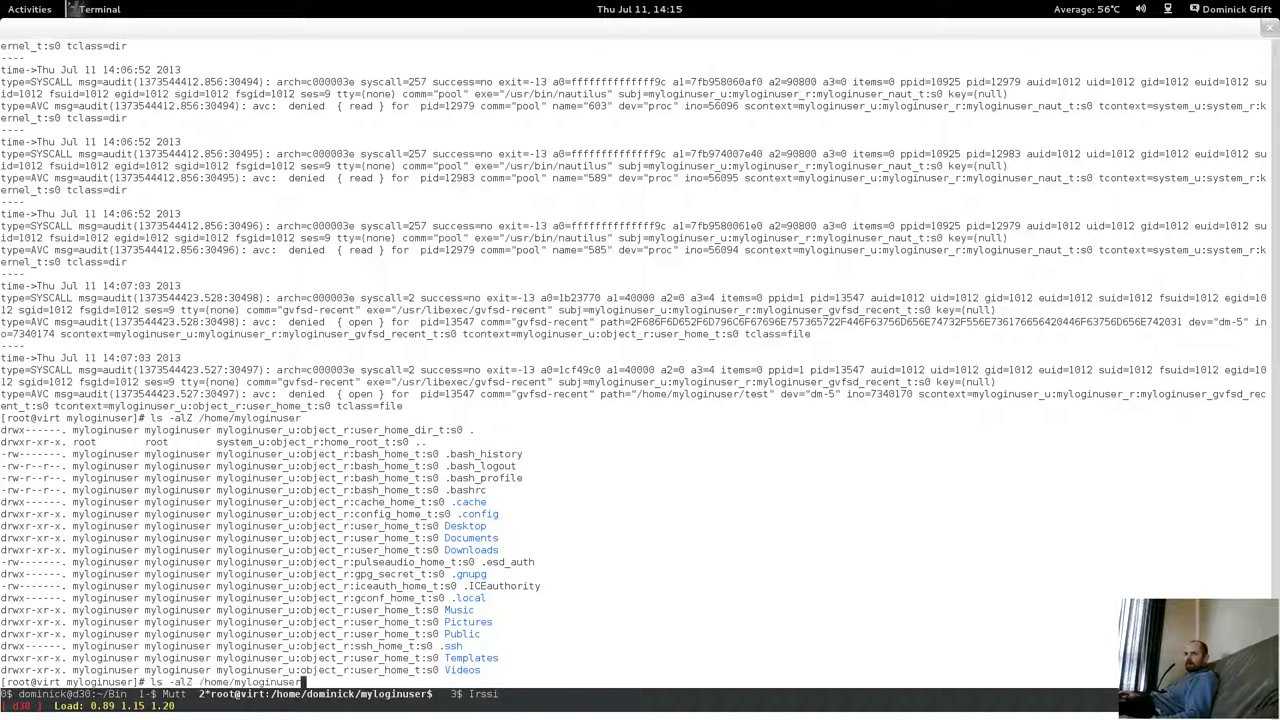
pyautogui.write('/.')
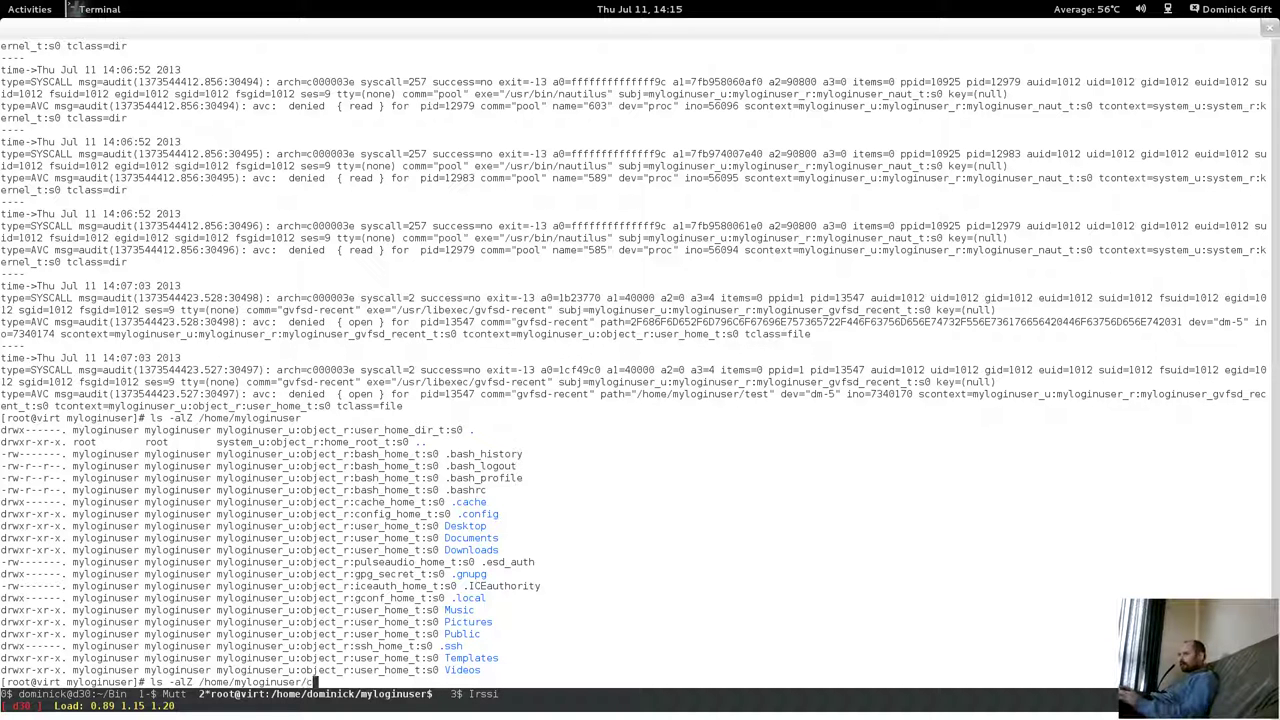
pyautogui.write('cache')
# List the SELinux contexts of /home/myloginuser/.cache and highlight its entries.
pyautogui.press('Return')
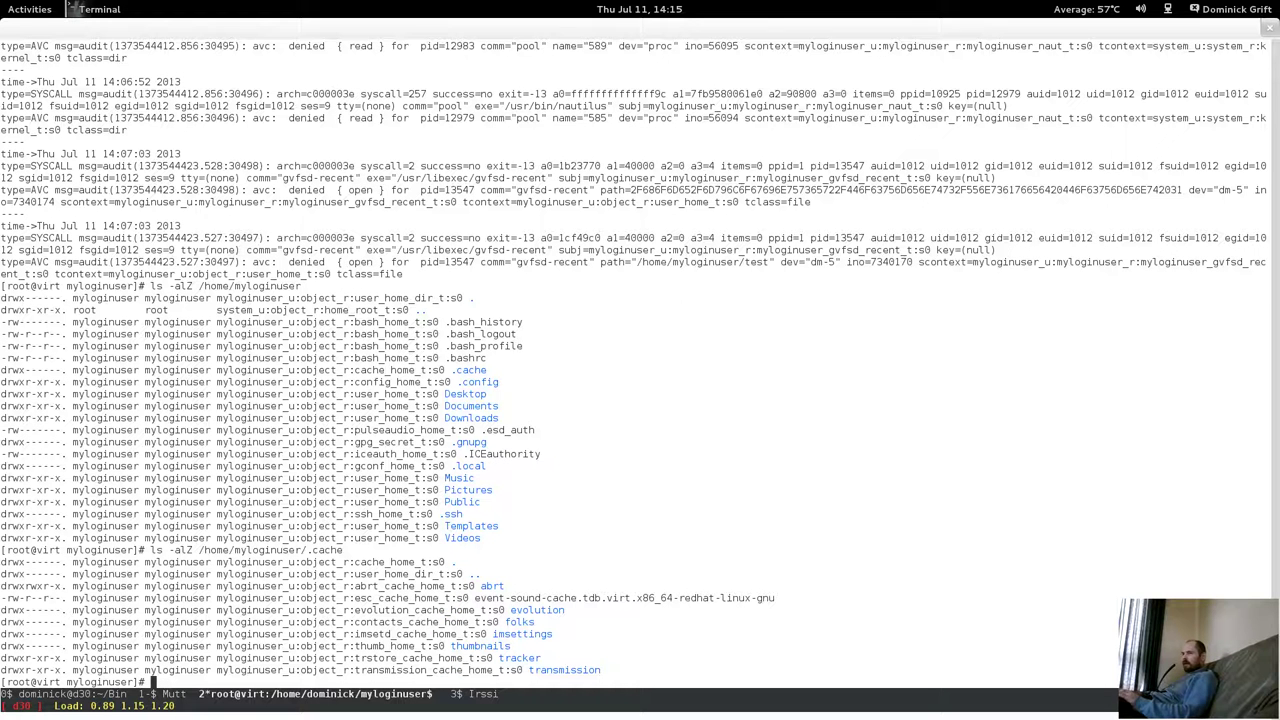
pyautogui.moveTo(396, 578); pyautogui.dragTo(394, 652)
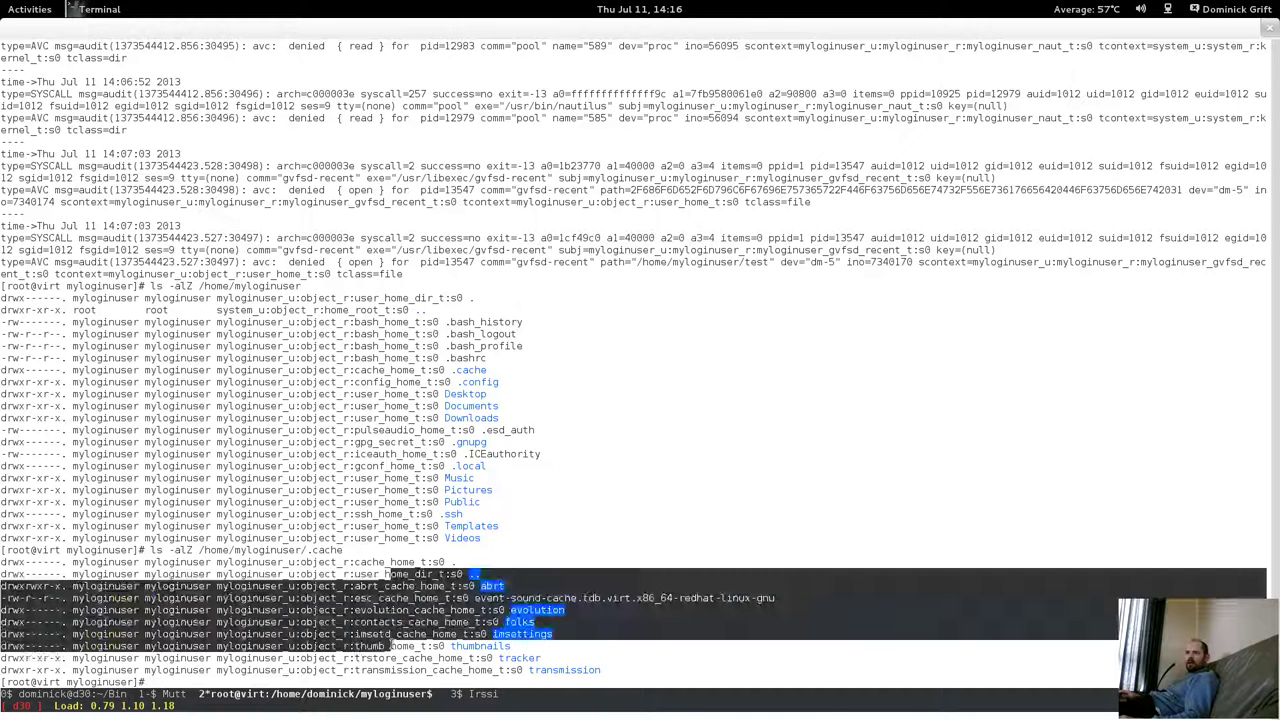
pyautogui.click(400, 607)
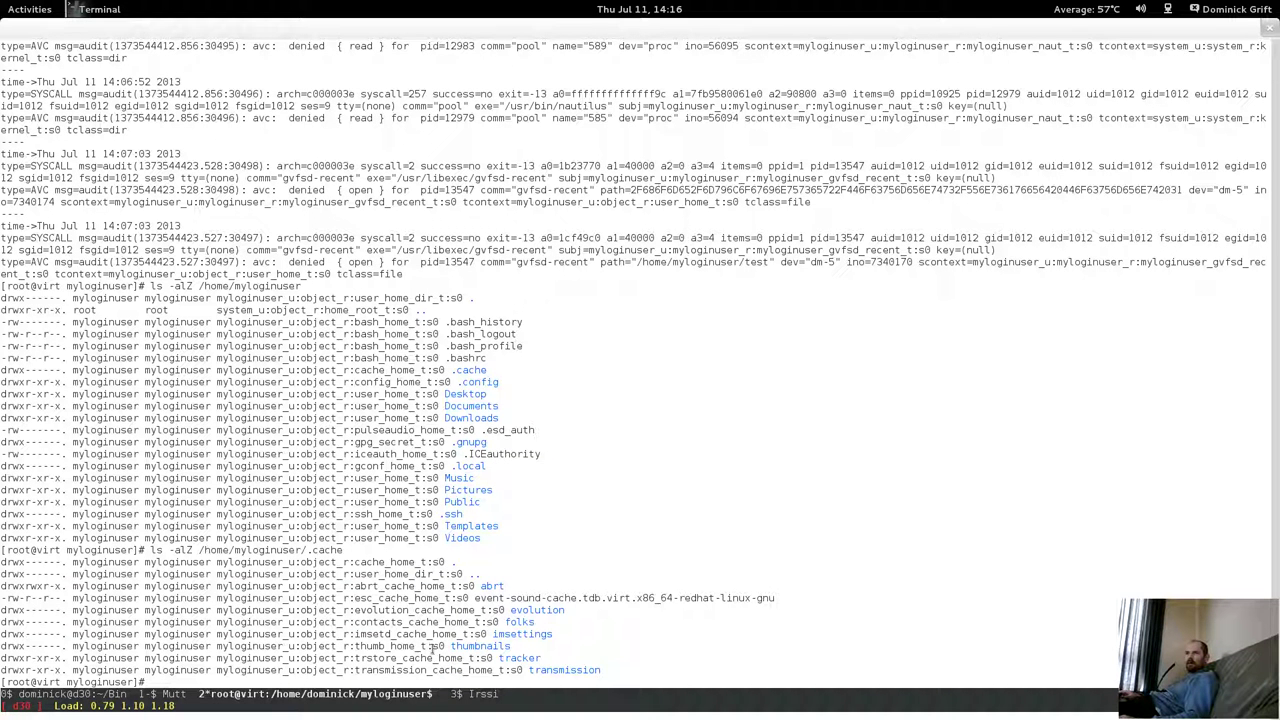
# Run ls -alZ on /home/myloginuser/.config and highlight its entries from gconf to yelp.
pyautogui.press('Up')
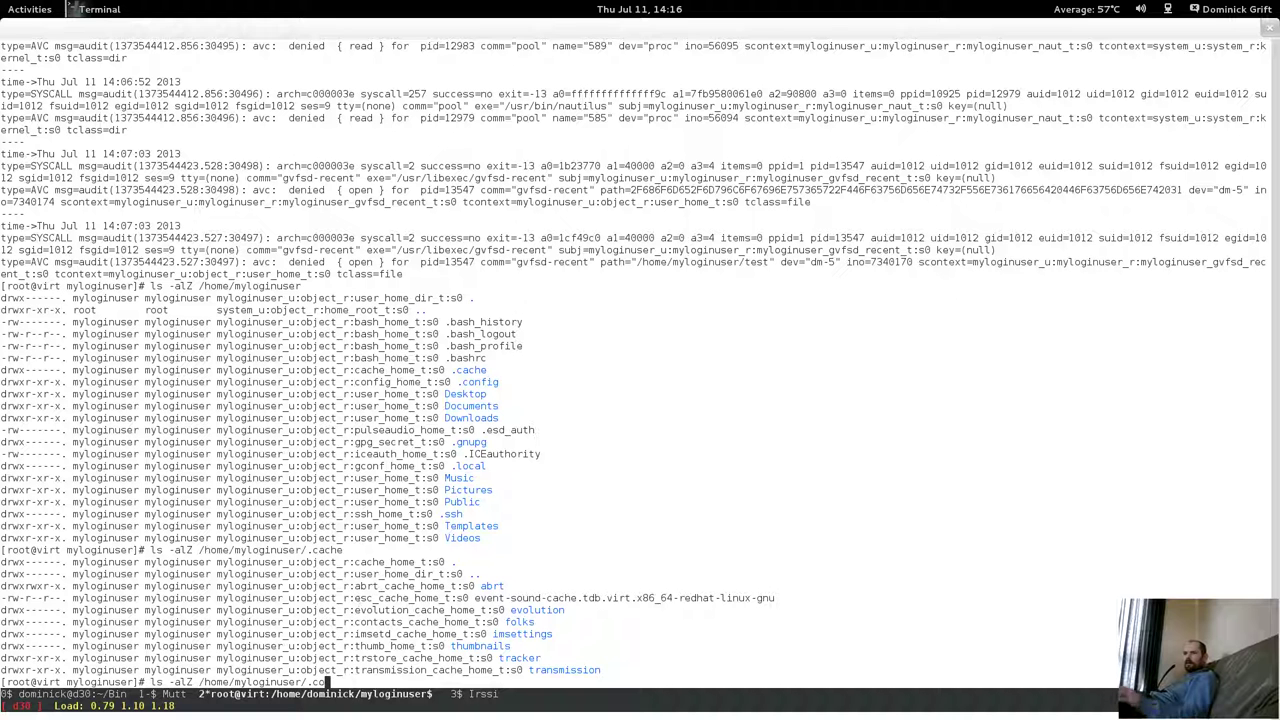
pyautogui.write('o')
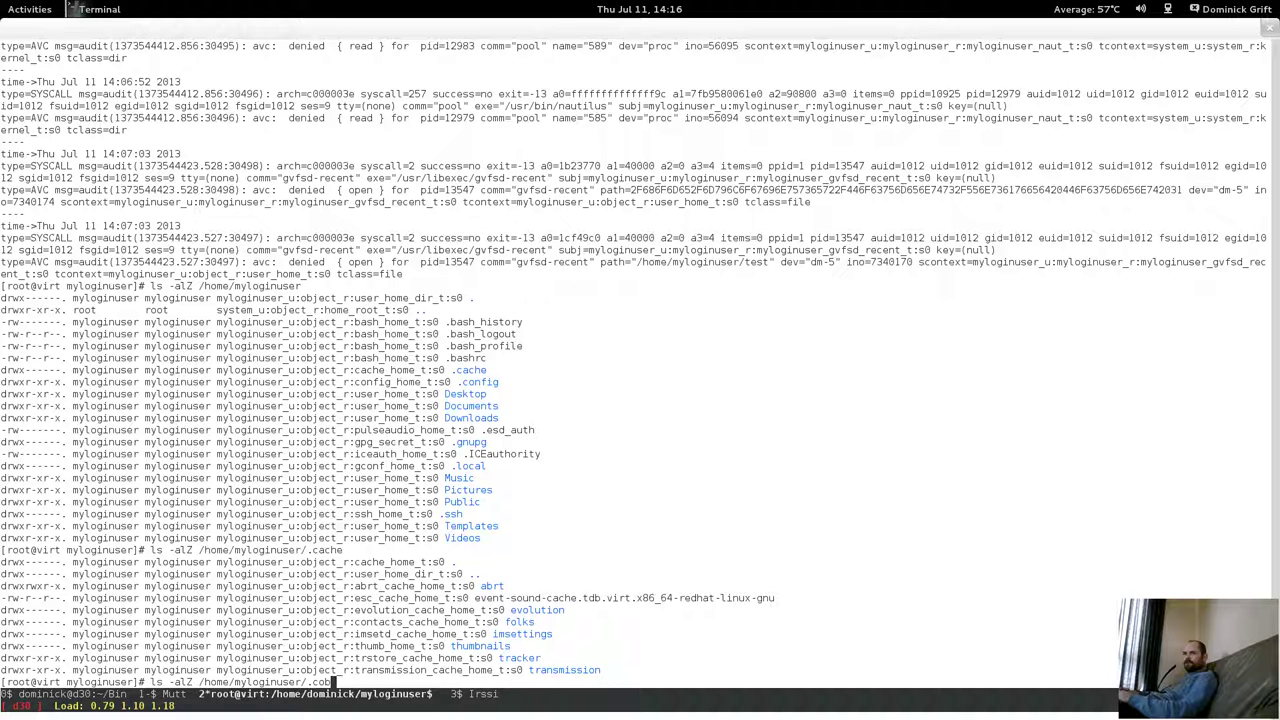
pyautogui.write('nfig')
pyautogui.press('Return')
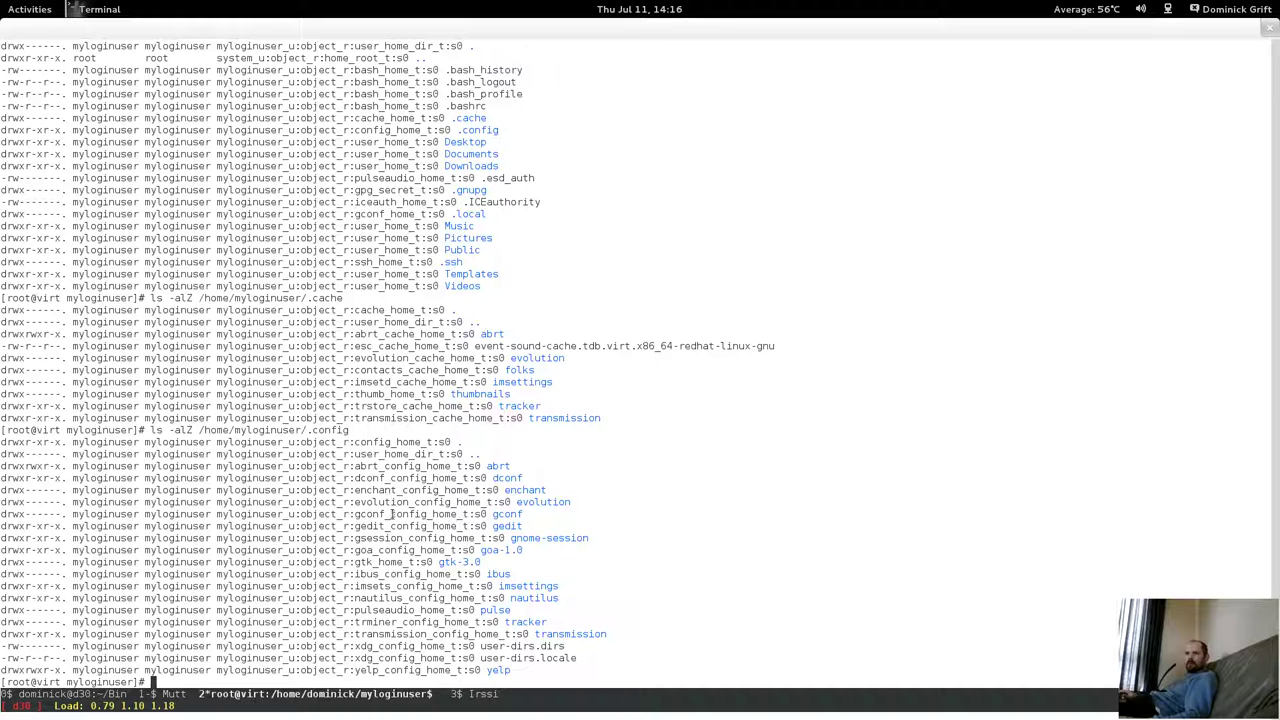
pyautogui.moveTo(486, 512); pyautogui.dragTo(413, 630)
pyautogui.click(499, 661)
pyautogui.moveTo(527, 668); pyautogui.dragTo(339, 458)
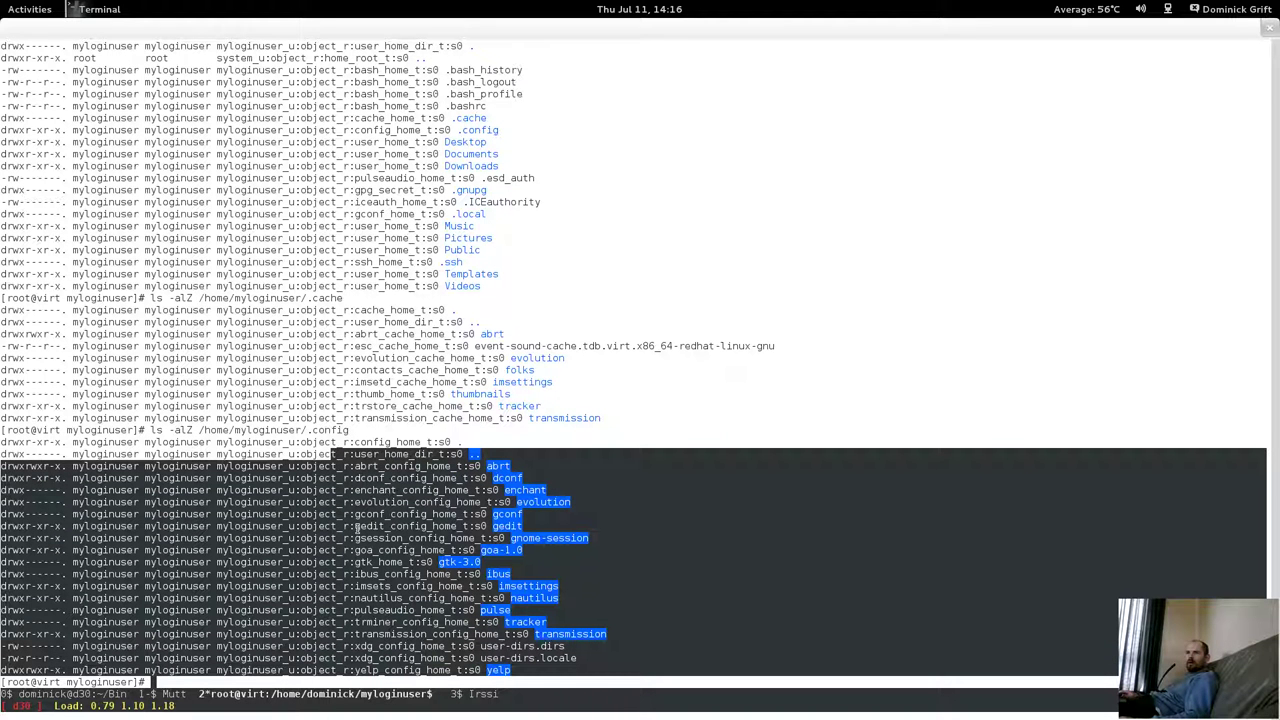
pyautogui.click(351, 598)
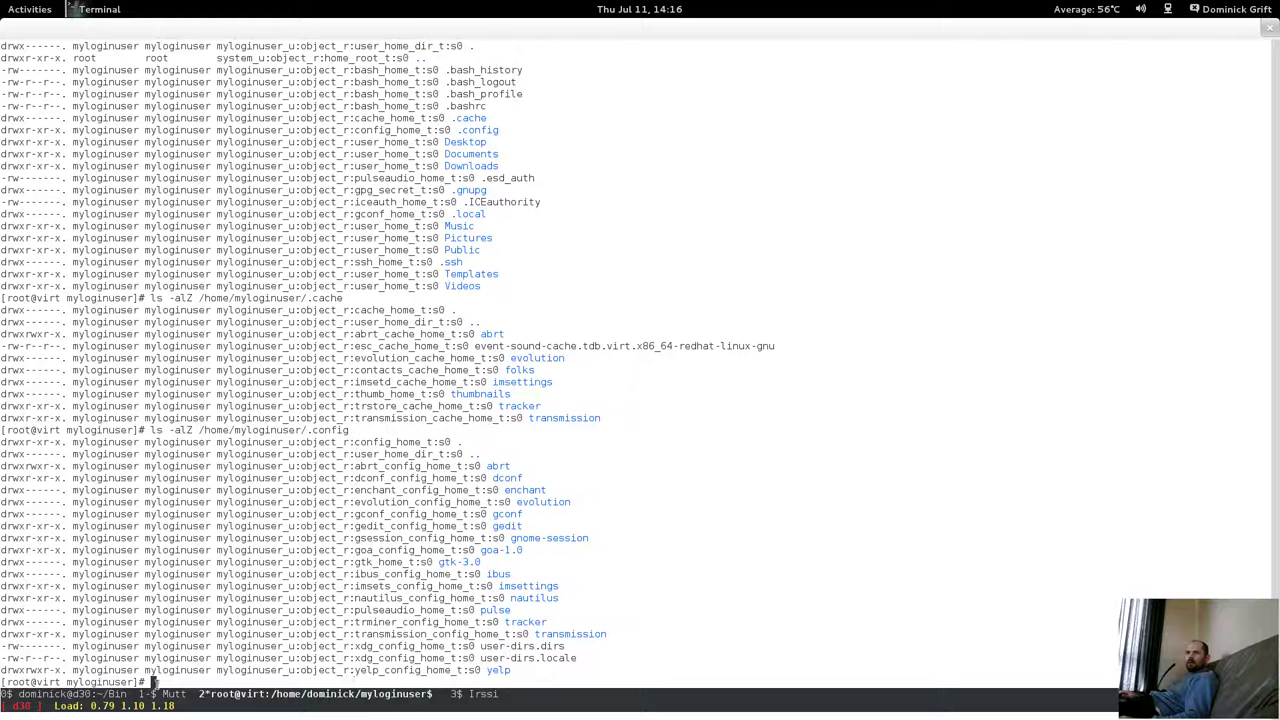
# Run ls -alZ on /home/myloginuser/.local/share to show its contexts.
pyautogui.press('Up')
pyautogui.press('BackSpace')
pyautogui.press('BackSpace')
pyautogui.press('BackSpace')
pyautogui.press('BackSpace')
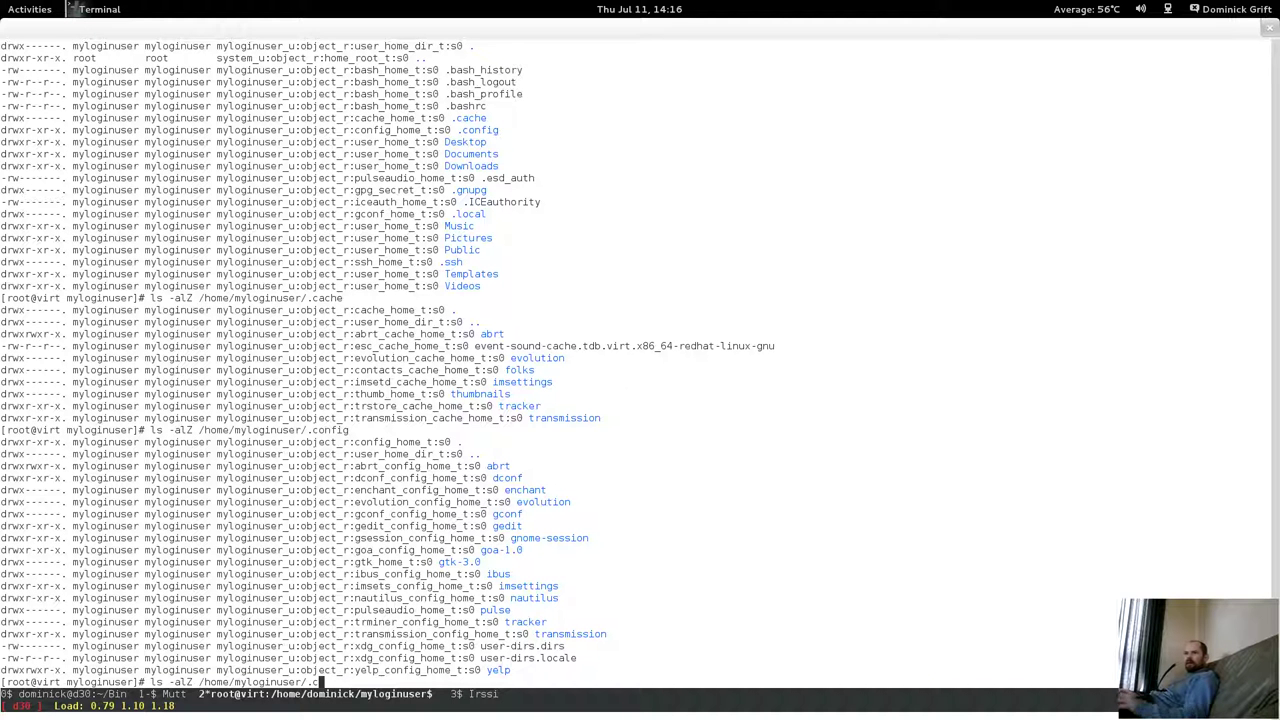
pyautogui.write('loca')
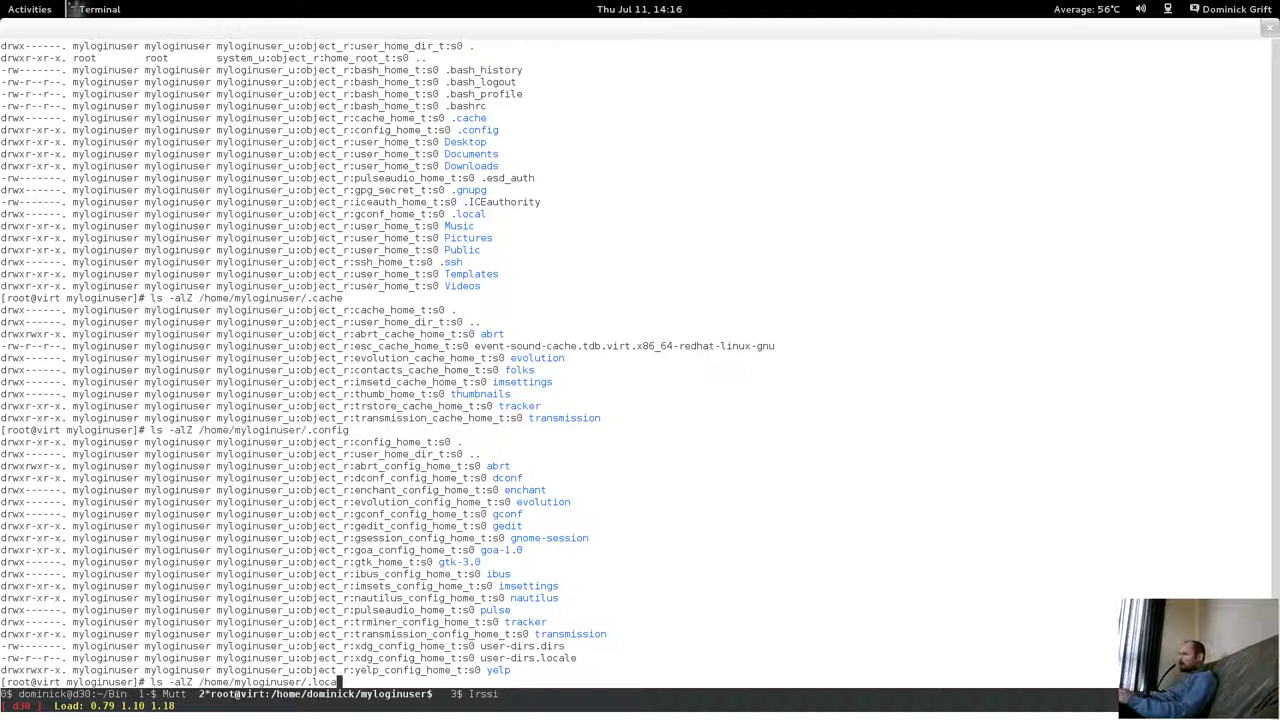
pyautogui.press('Tab')
pyautogui.press('BackSpace')
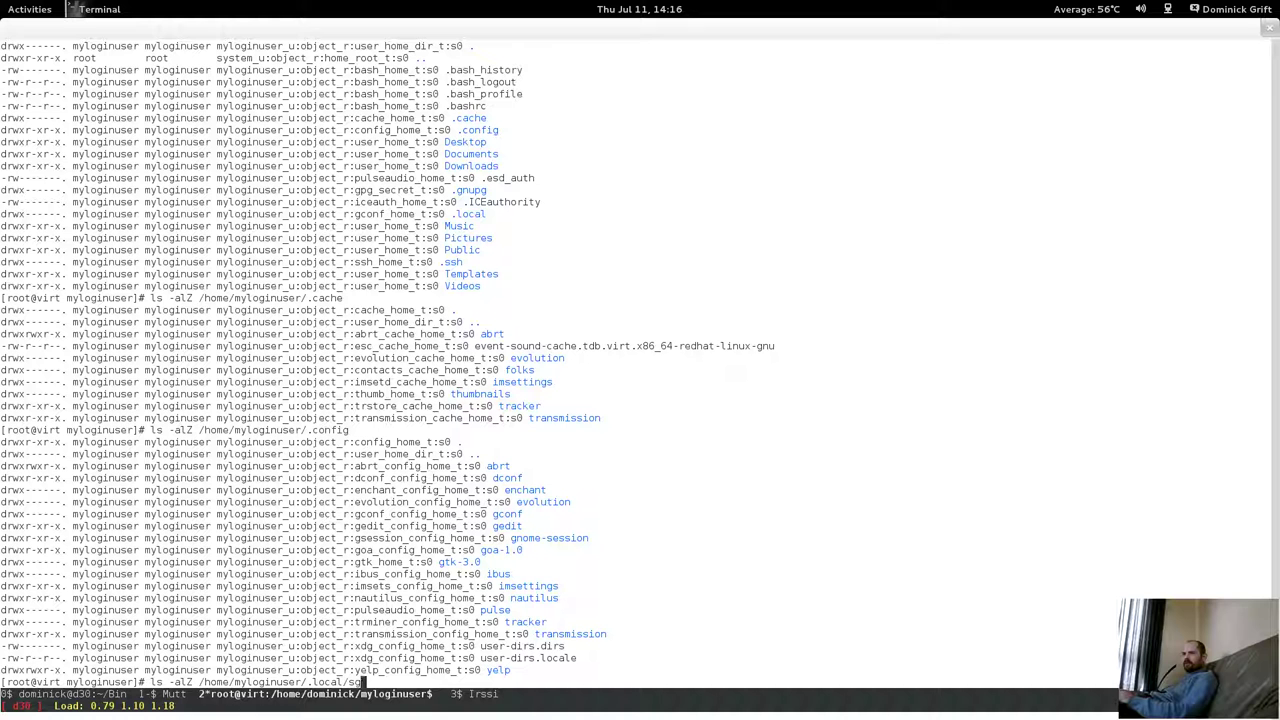
pyautogui.write('hare')
pyautogui.press('Return')
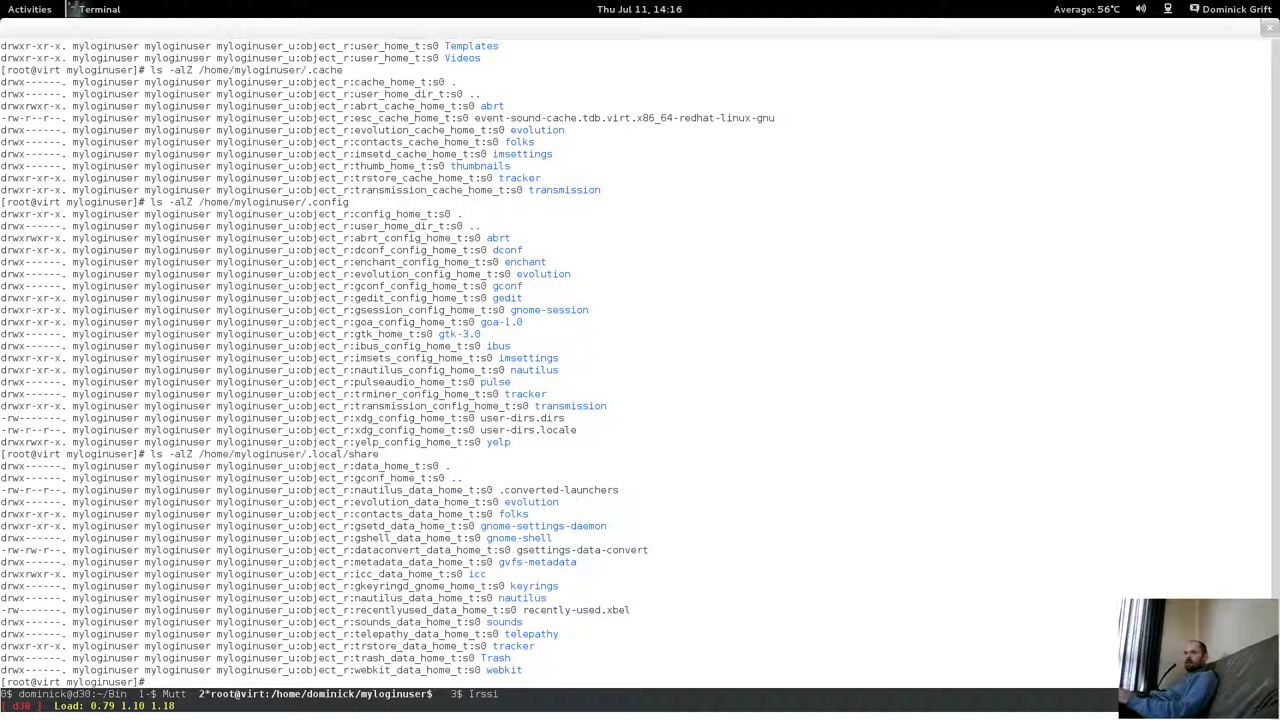
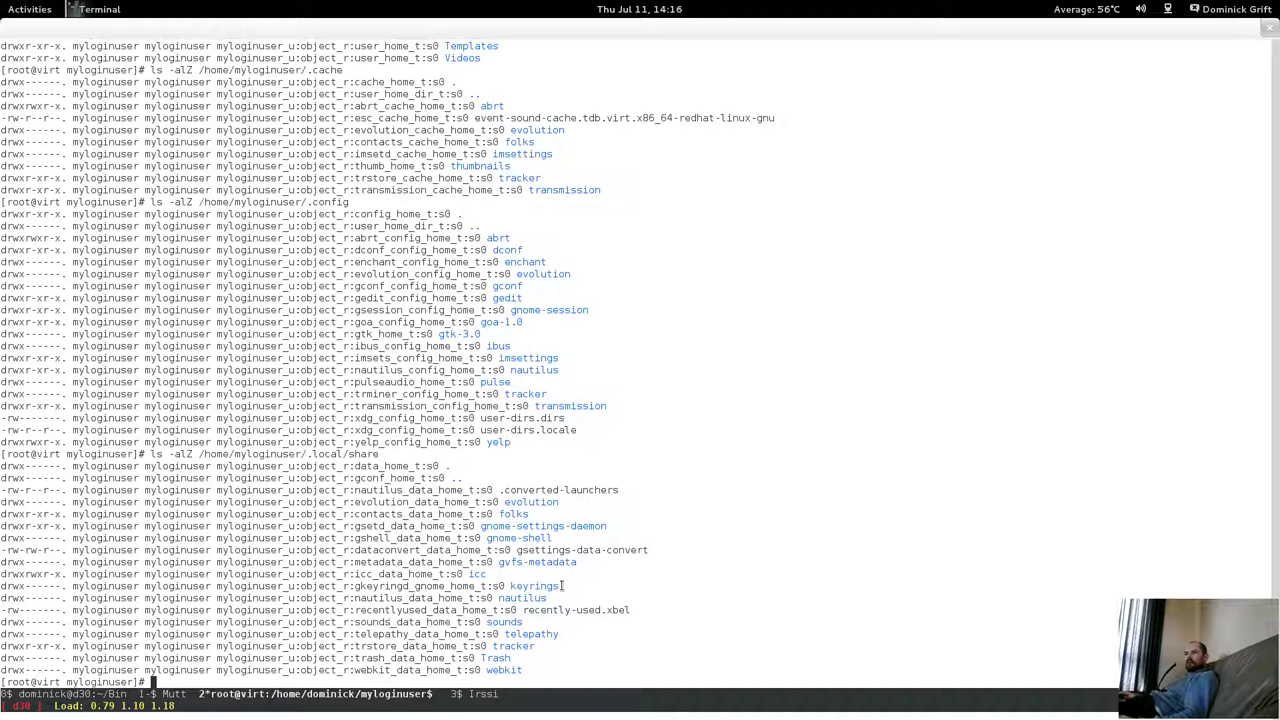
# Leave the host terminal for the Fedora18 VM and start a Disk Usage Analyzer scan of the virt device.
pyautogui.moveTo(534, 578); pyautogui.dragTo(524, 660)
pyautogui.click(449, 590)
pyautogui.moveTo(2, 2)
pyautogui.click(1194, 114)
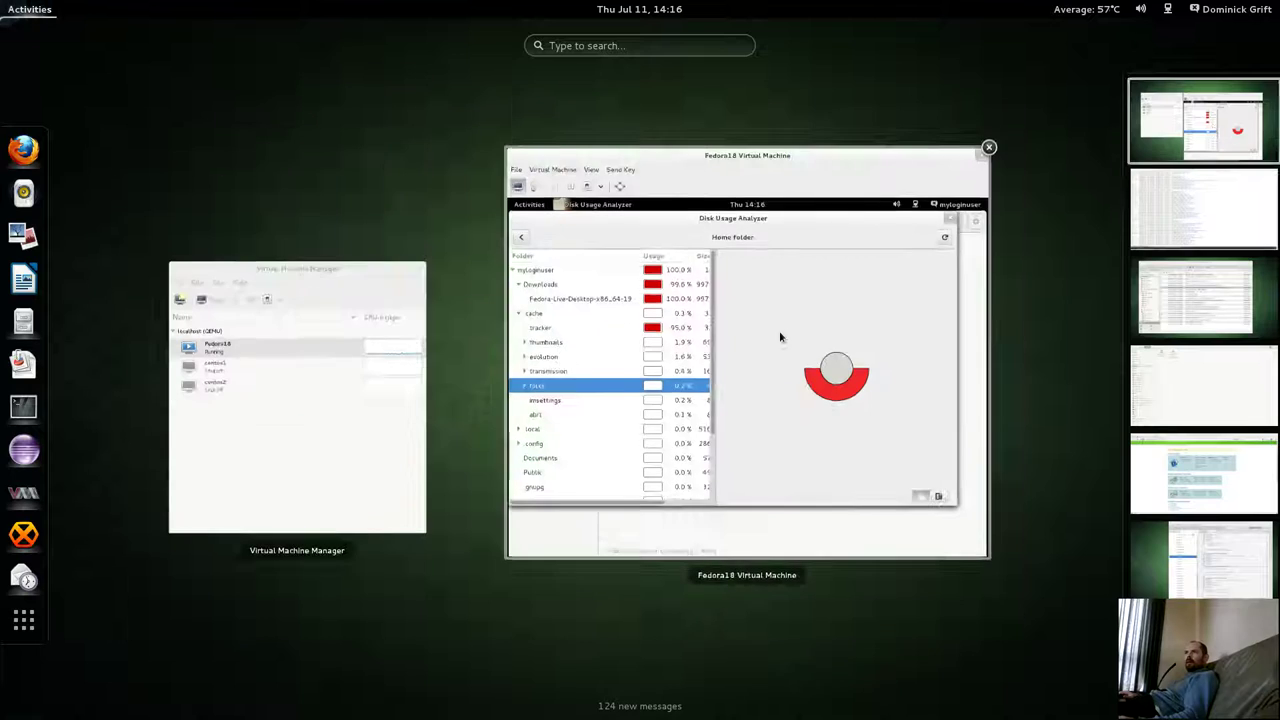
pyautogui.click(760, 325)
pyautogui.click(480, 248)
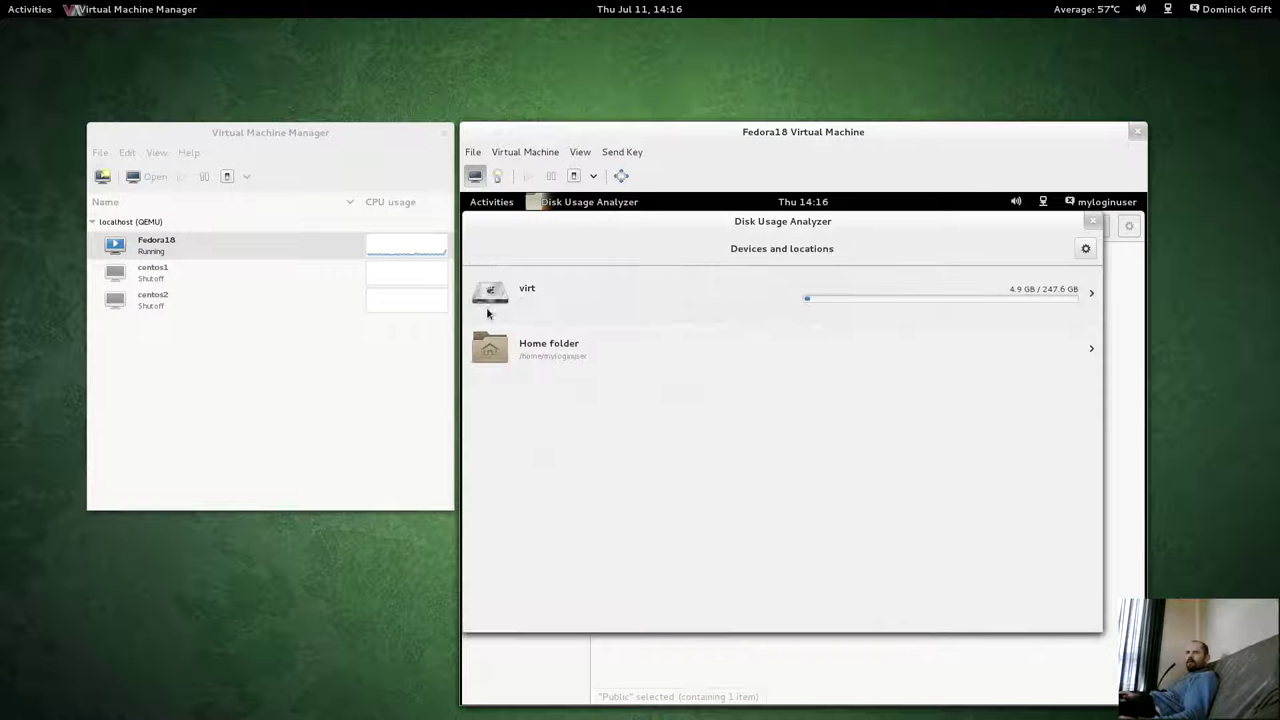
pyautogui.click(528, 298)
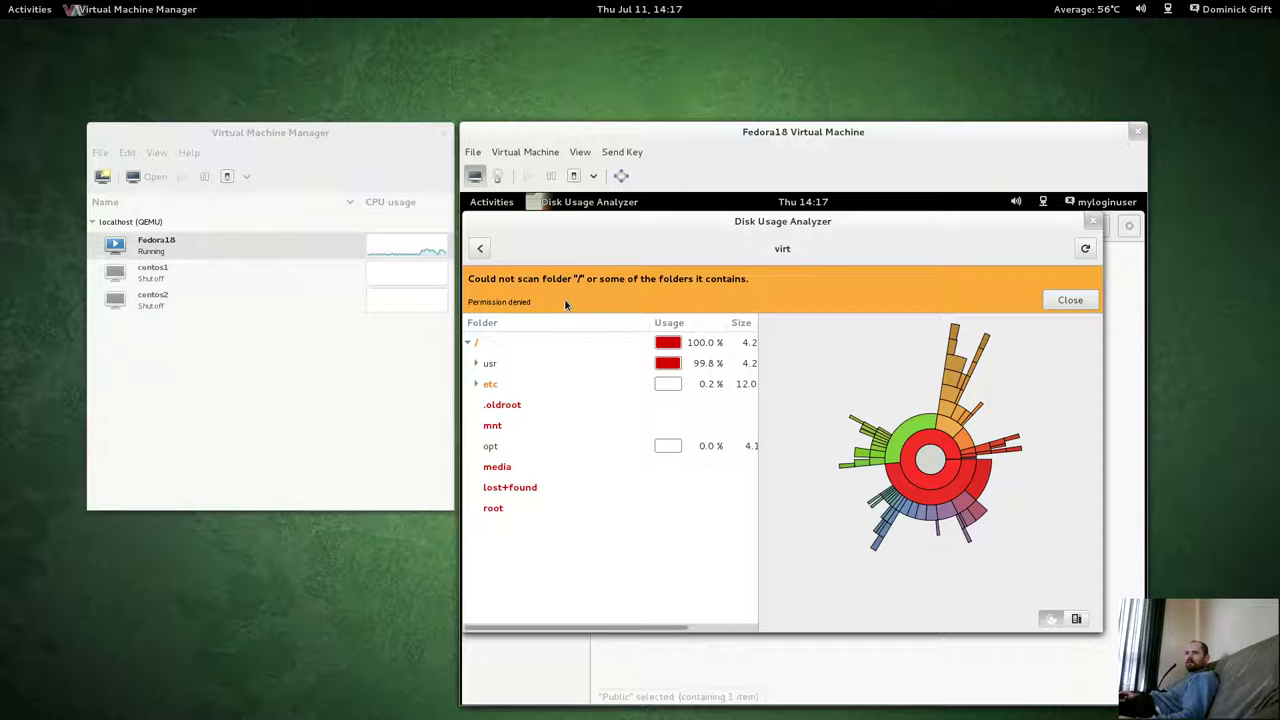
# Expand and collapse the / and usr folders, then chart and expand etc.
pyautogui.click(469, 343)
pyautogui.click(469, 343)
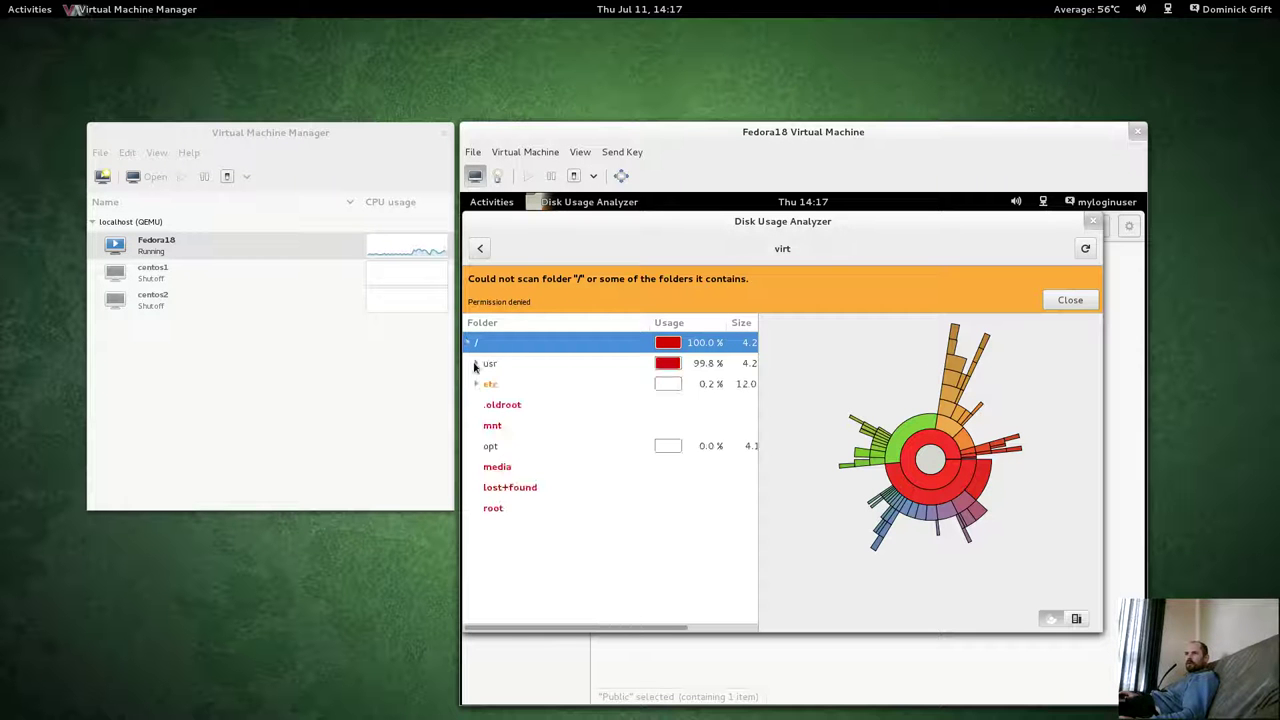
pyautogui.click(476, 364)
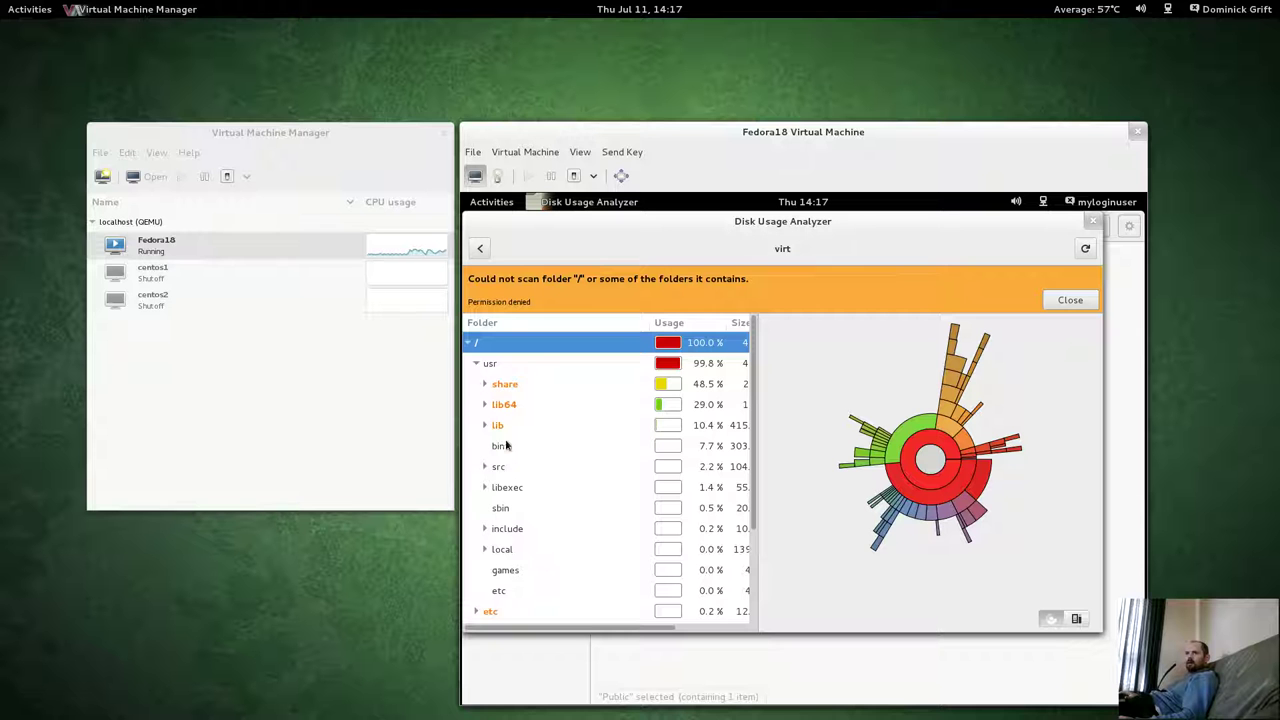
pyautogui.click(476, 364)
pyautogui.click(476, 364)
pyautogui.click(476, 364)
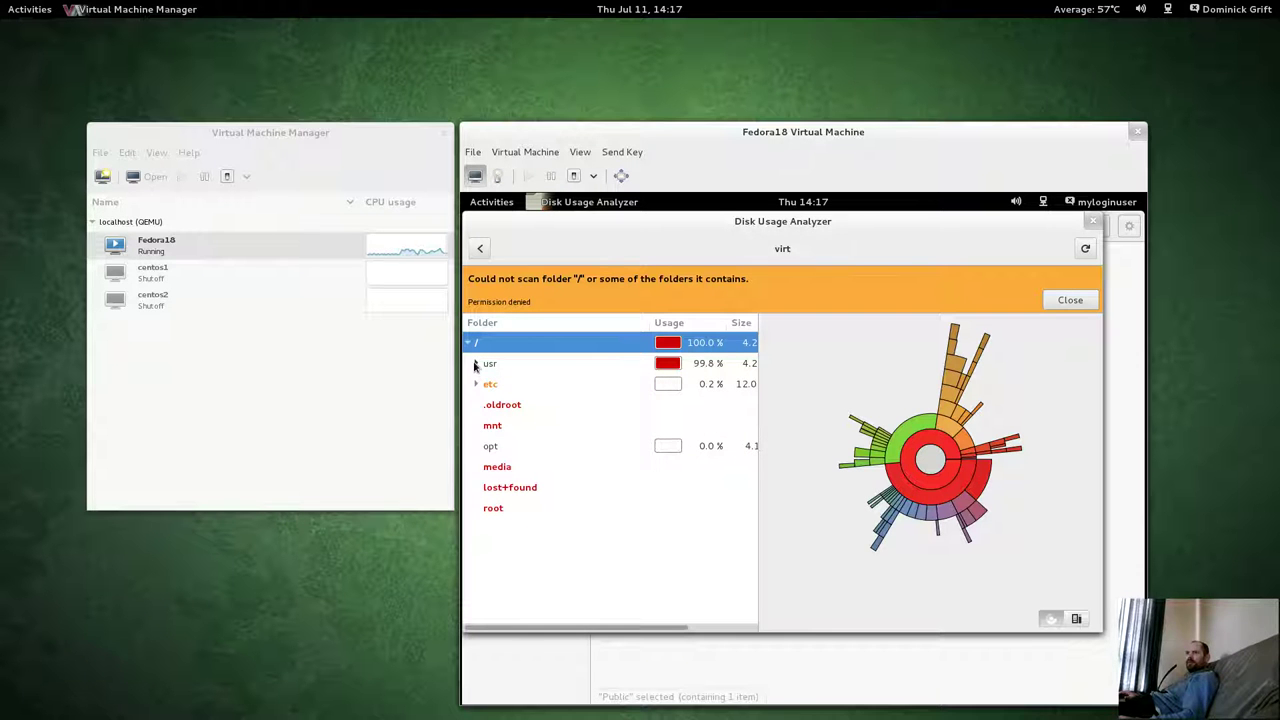
pyautogui.click(476, 364)
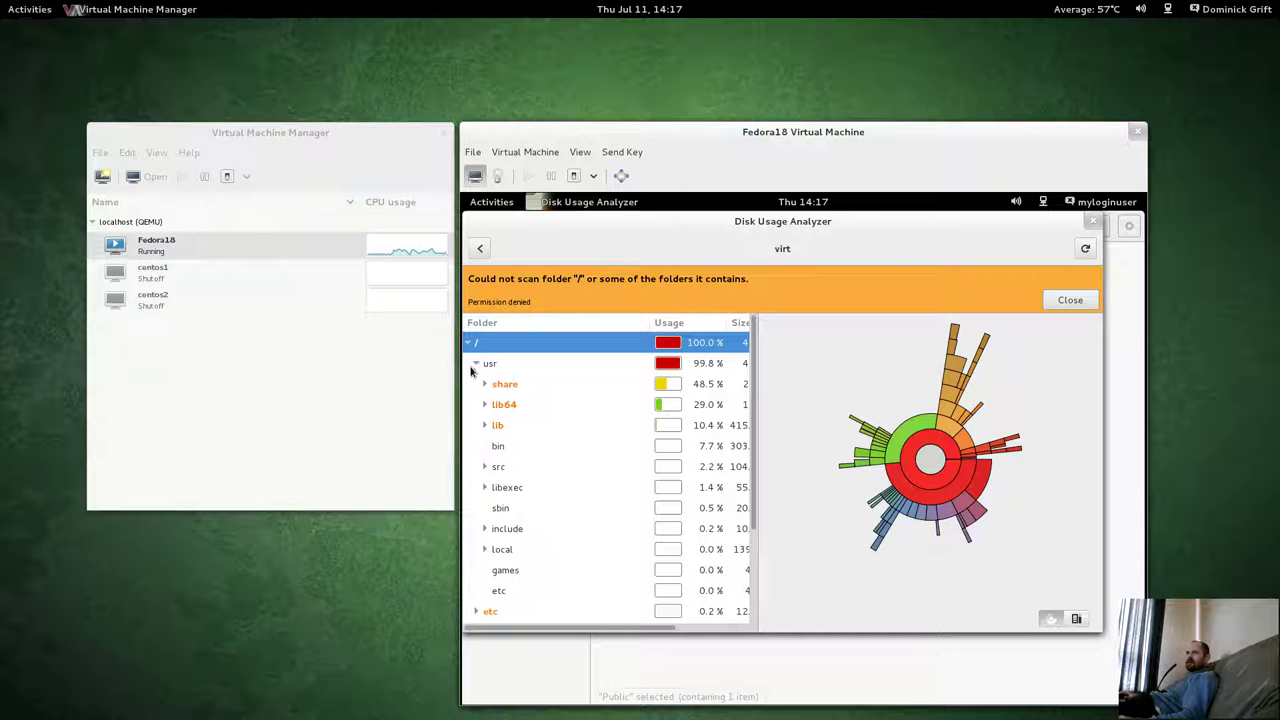
pyautogui.click(476, 364)
pyautogui.click(476, 386)
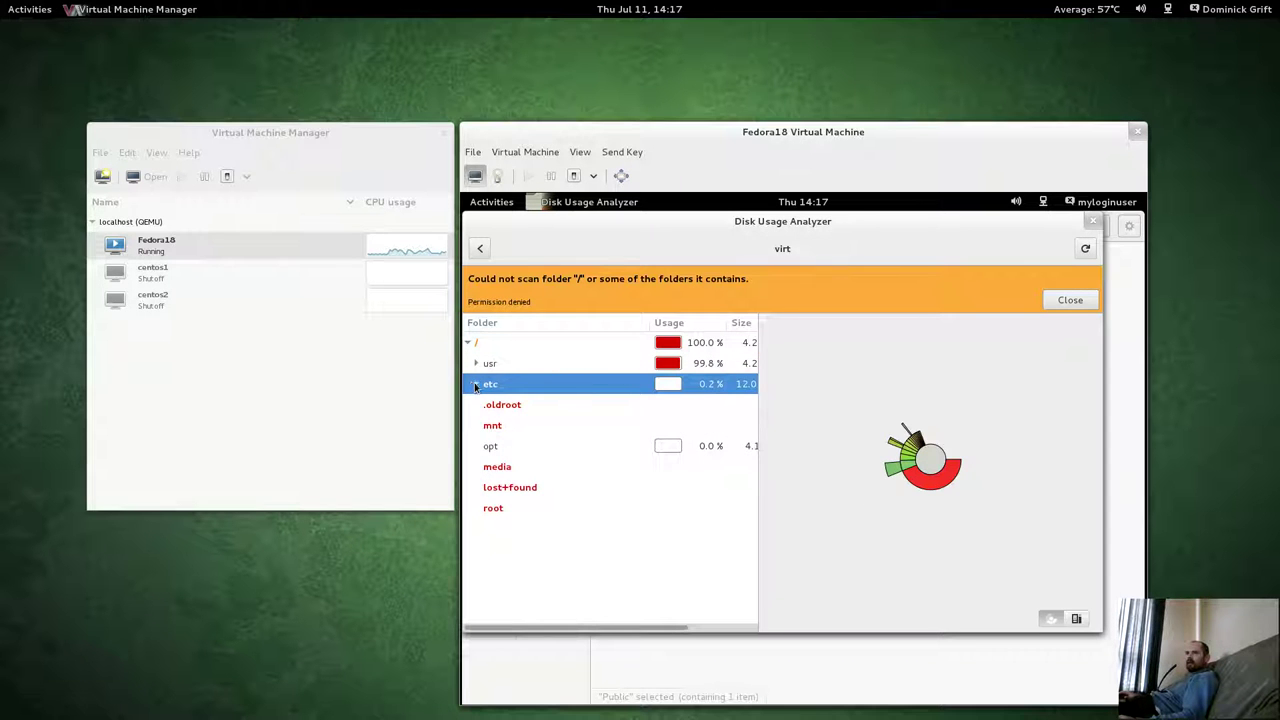
pyautogui.click(476, 386)
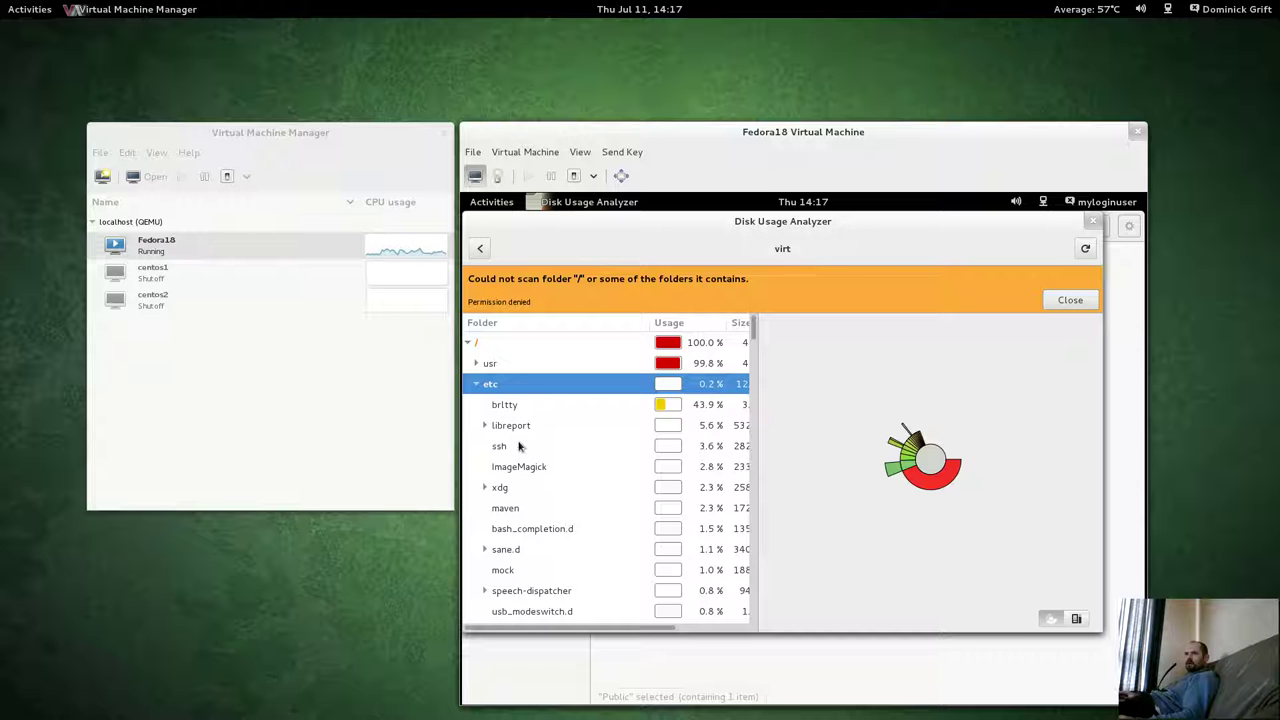
# Scroll through etc's subfolders, then collapse usr and etc again.
pyautogui.scroll(-2, 518, 453)
pyautogui.scroll(-4, 518, 453)
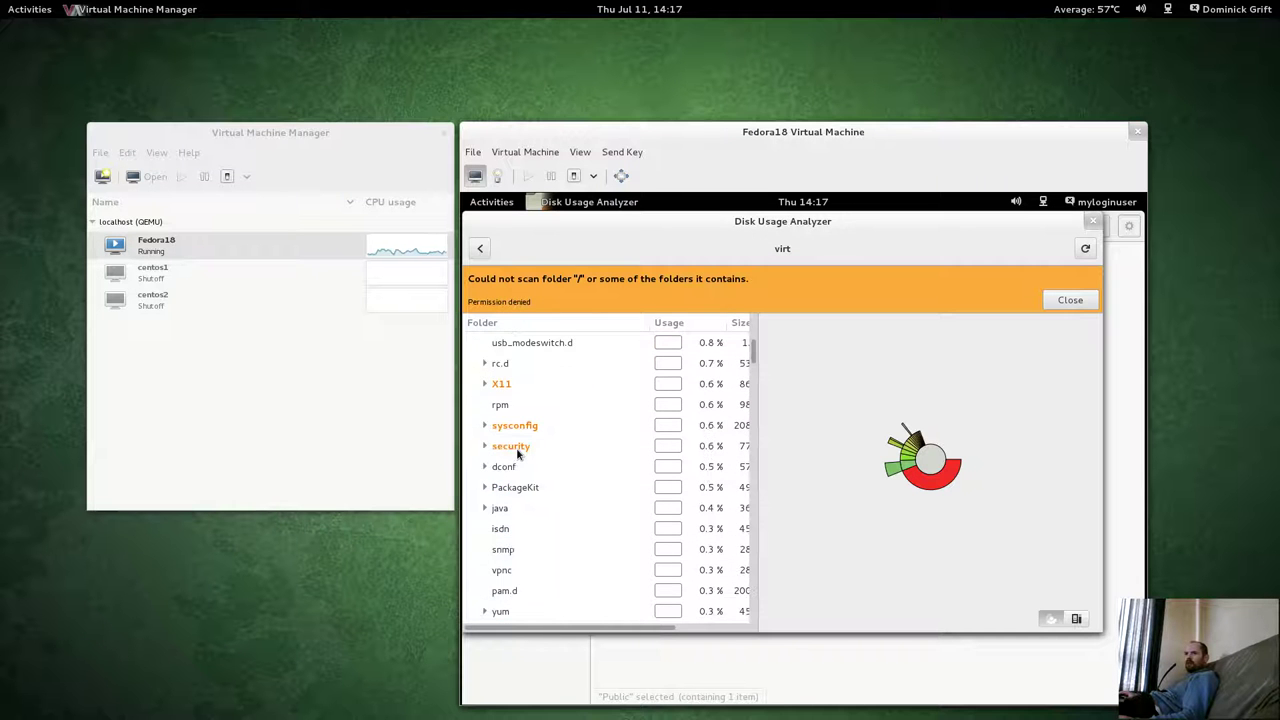
pyautogui.scroll(-15, 518, 453)
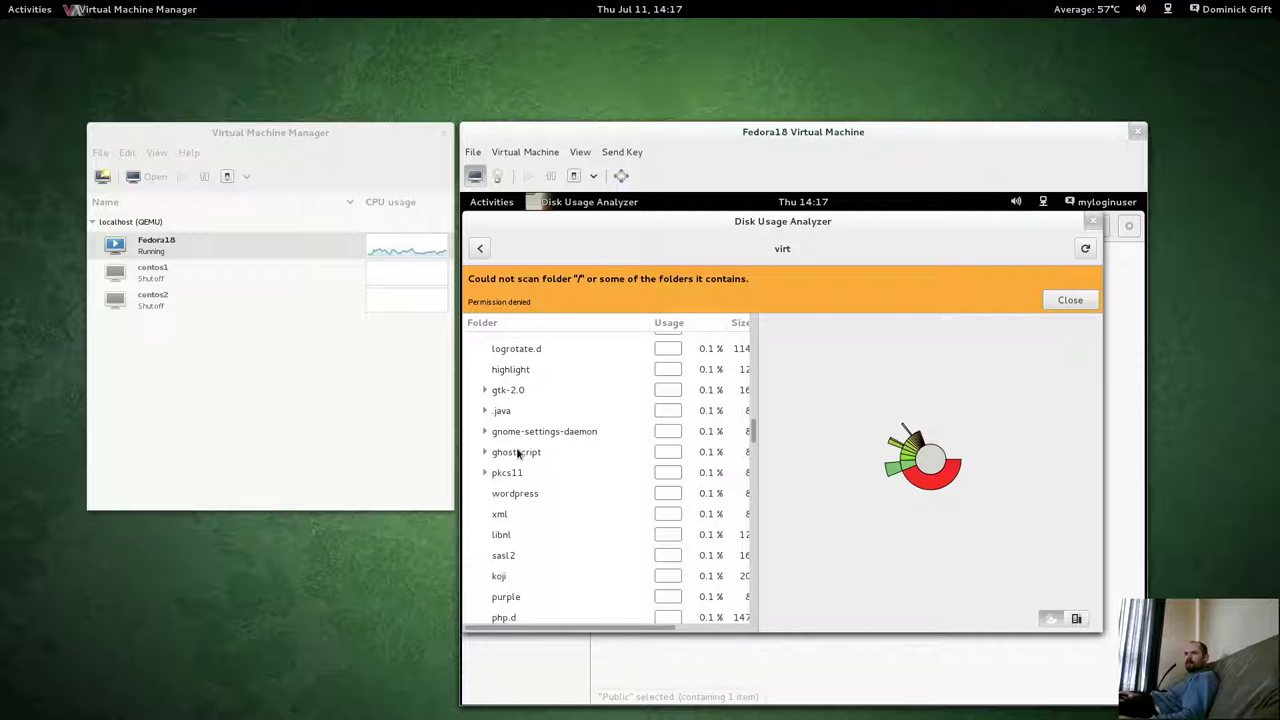
pyautogui.scroll(-15, 518, 453)
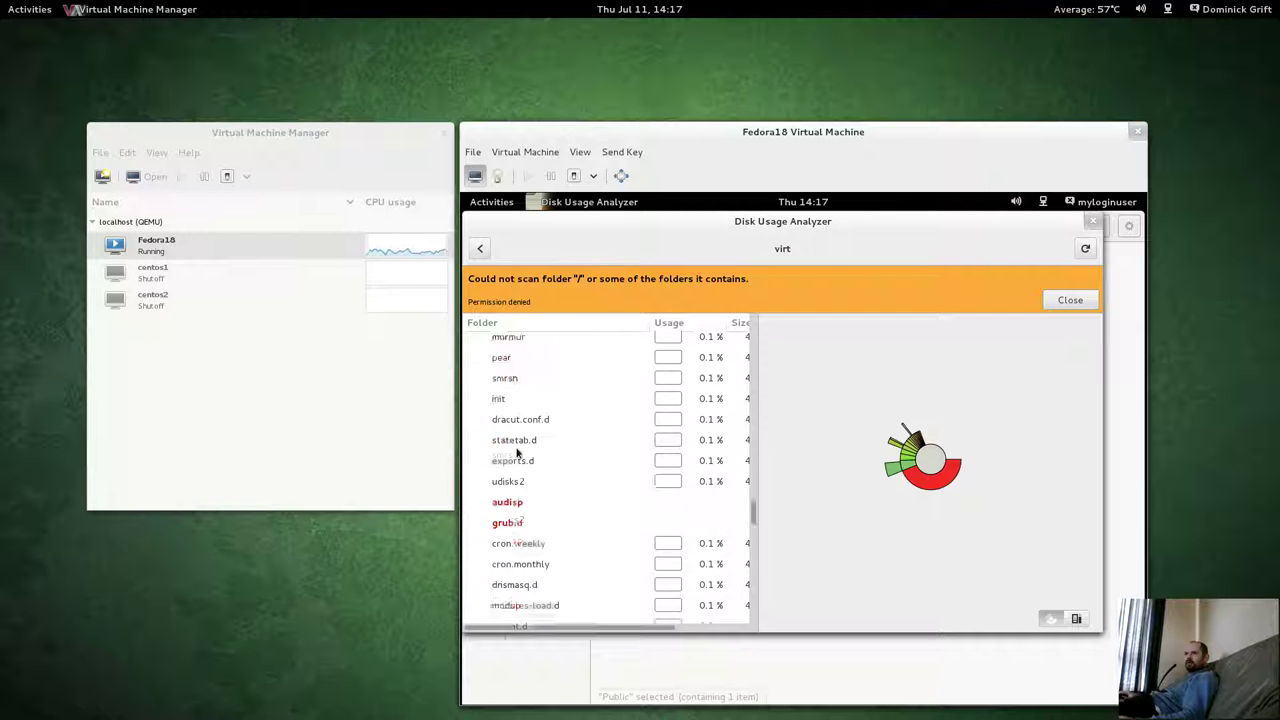
pyautogui.scroll(-2, 517, 453)
pyautogui.scroll(3, 517, 451)
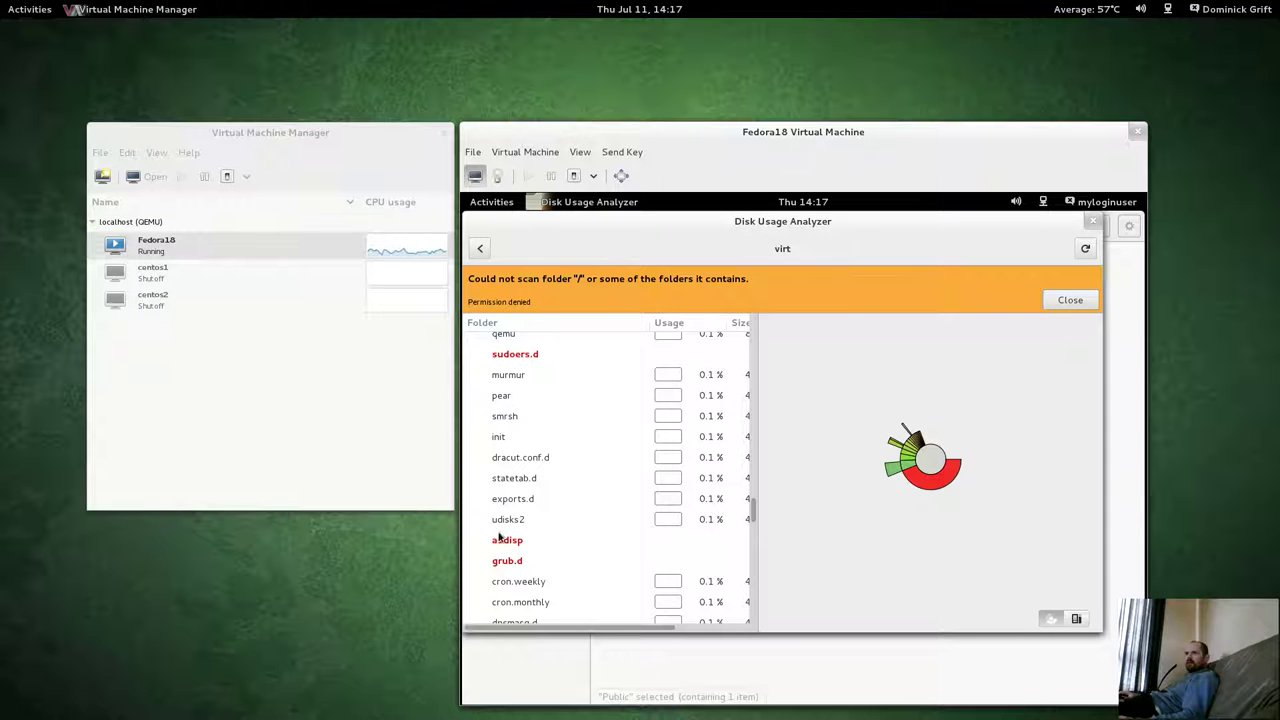
pyautogui.moveTo(751, 509); pyautogui.dragTo(759, 627)
pyautogui.scroll(15, 600, 470)
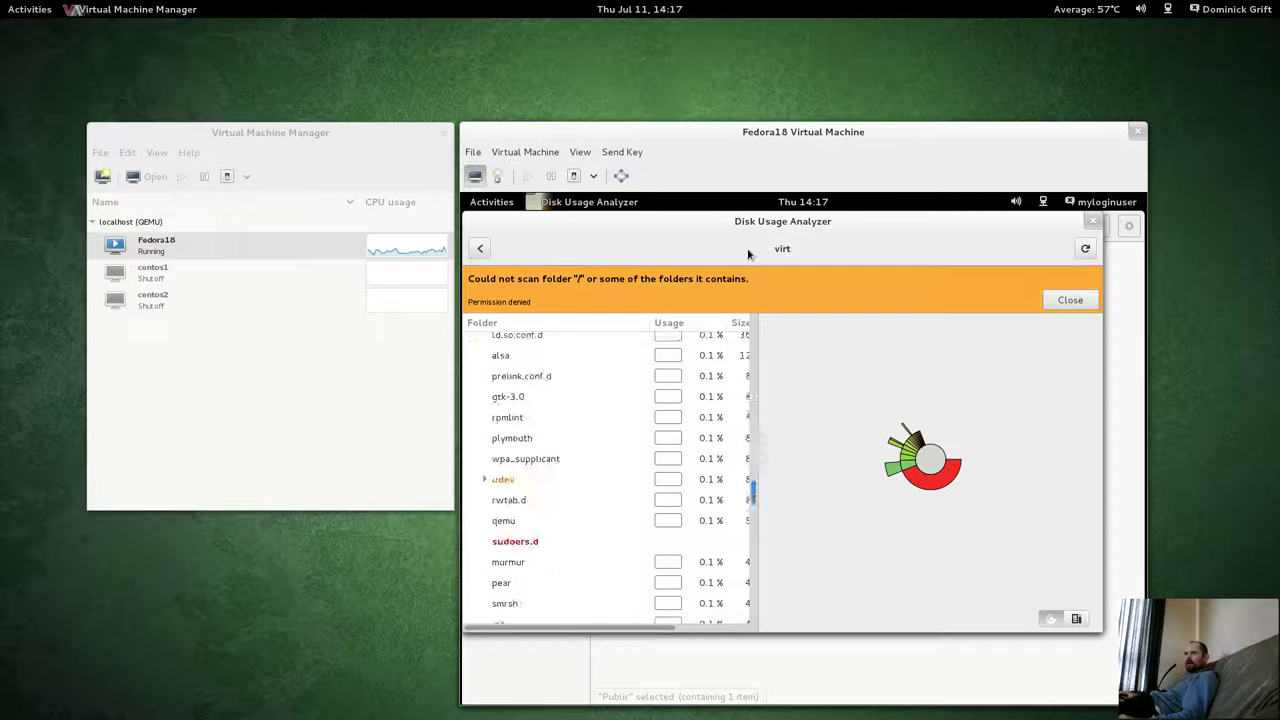
pyautogui.click(488, 384)
pyautogui.click(476, 363)
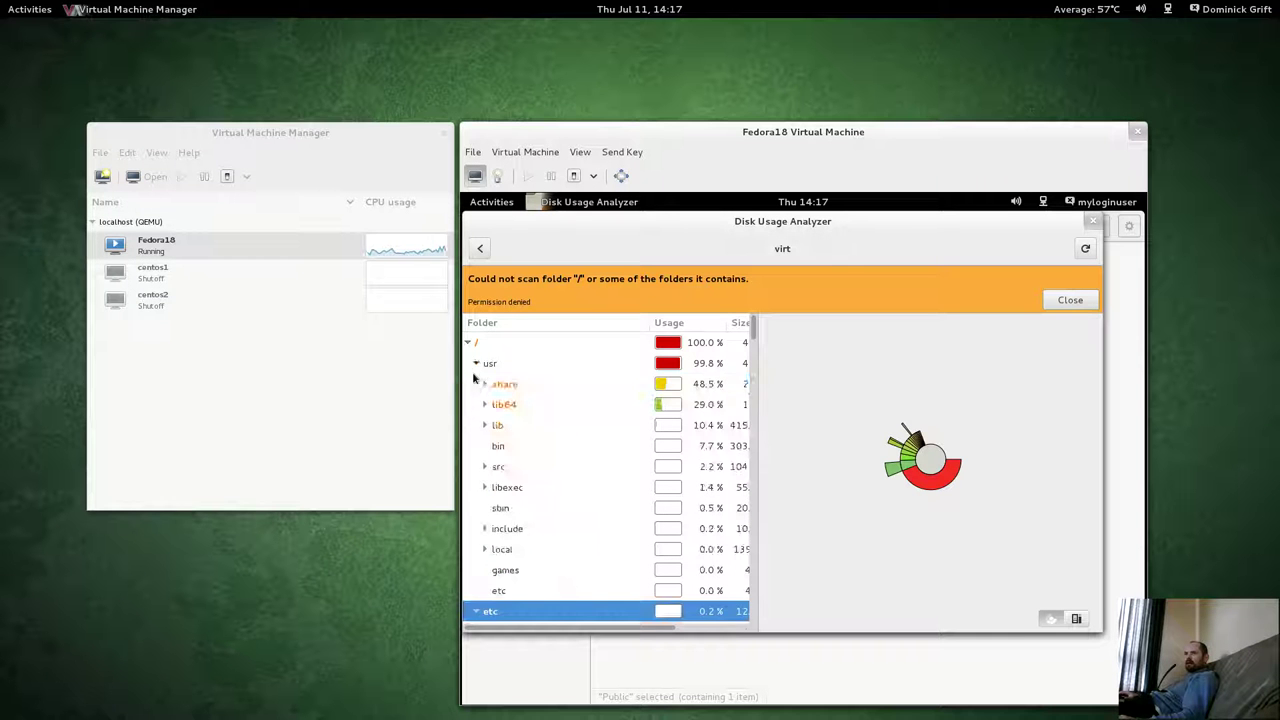
pyautogui.click(476, 364)
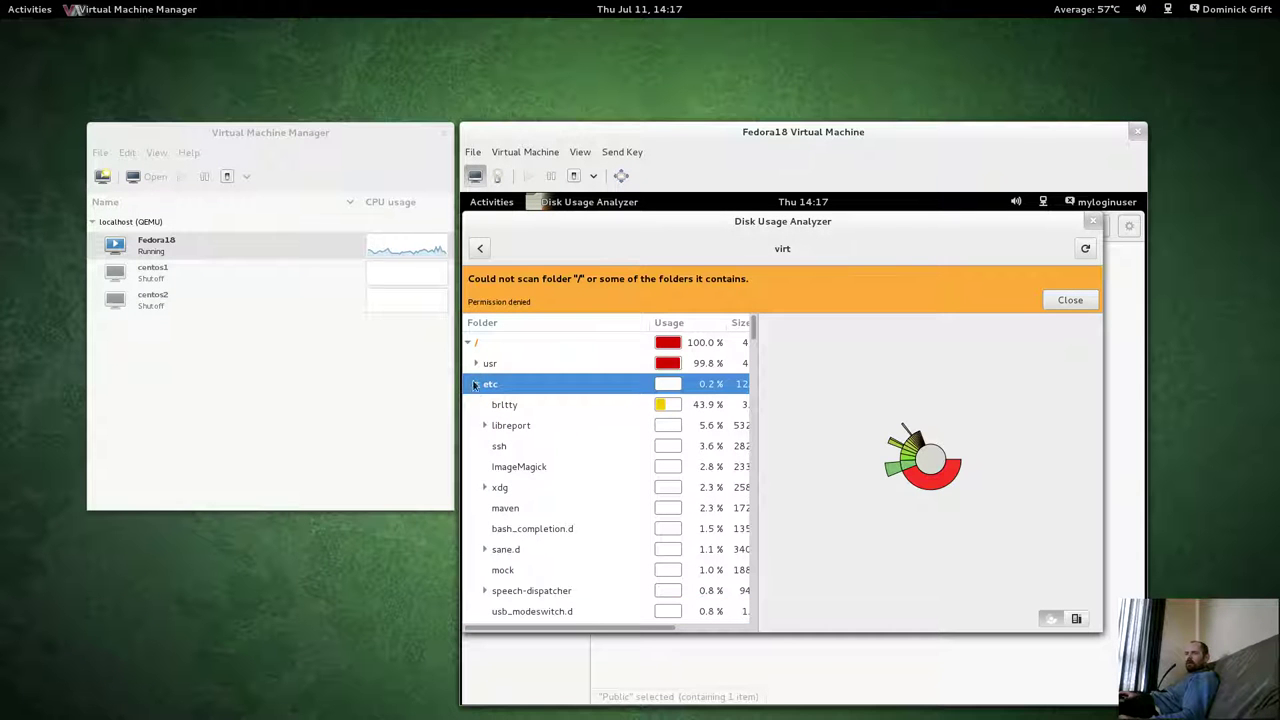
pyautogui.click(476, 384)
# Inspect the unreadable .oldroot, mnt, media, lost+found and root folders, dismiss the warning, close the analyzer.
pyautogui.click(502, 410)
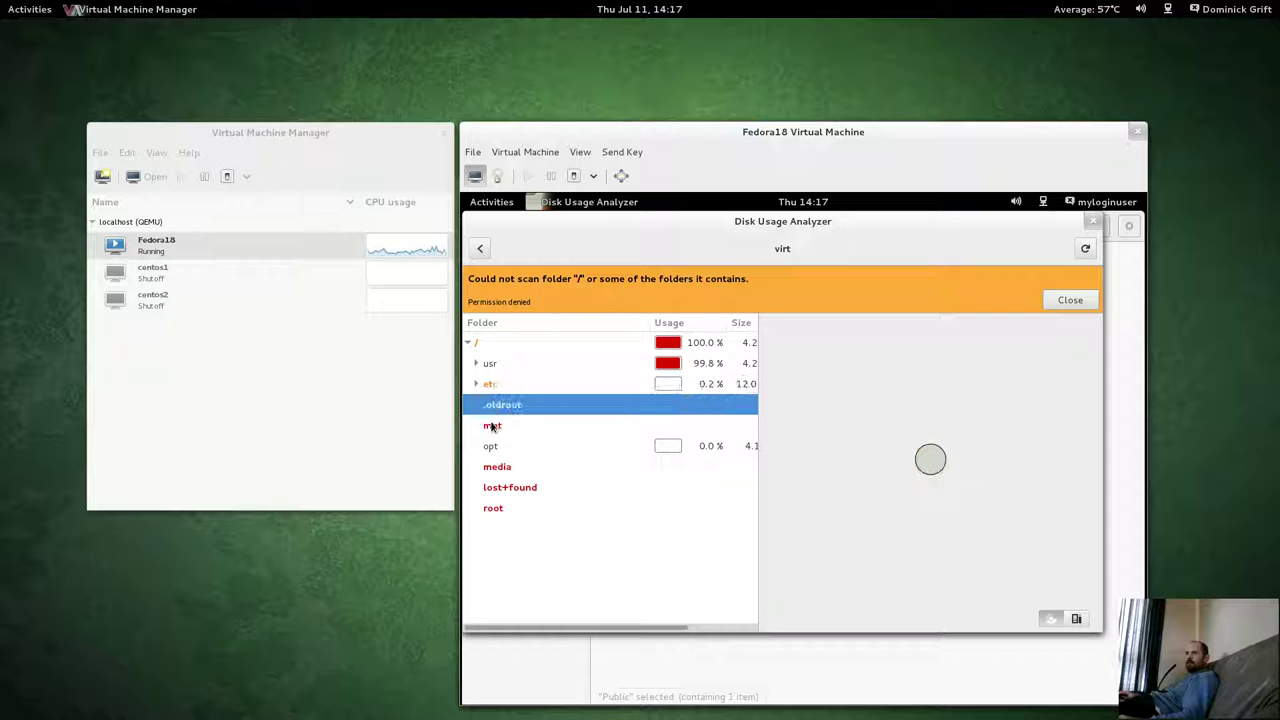
pyautogui.click(493, 428)
pyautogui.click(491, 455)
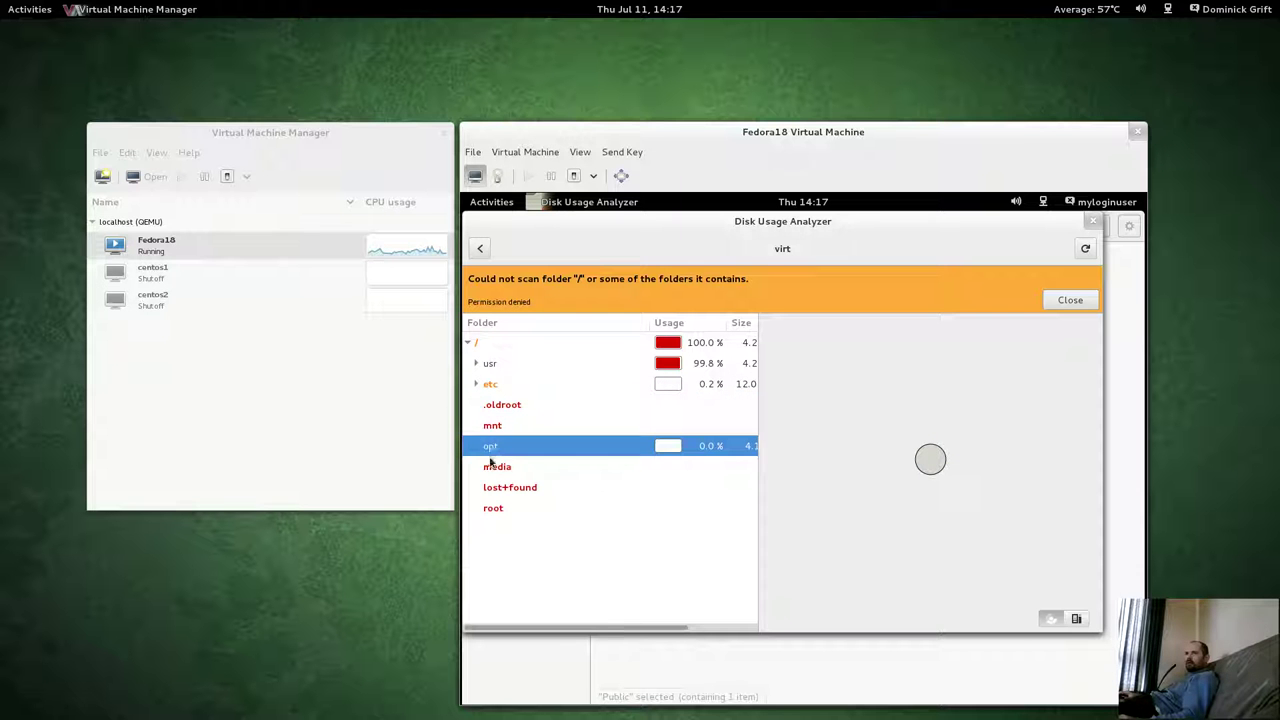
pyautogui.click(490, 470)
pyautogui.click(490, 490)
pyautogui.click(488, 511)
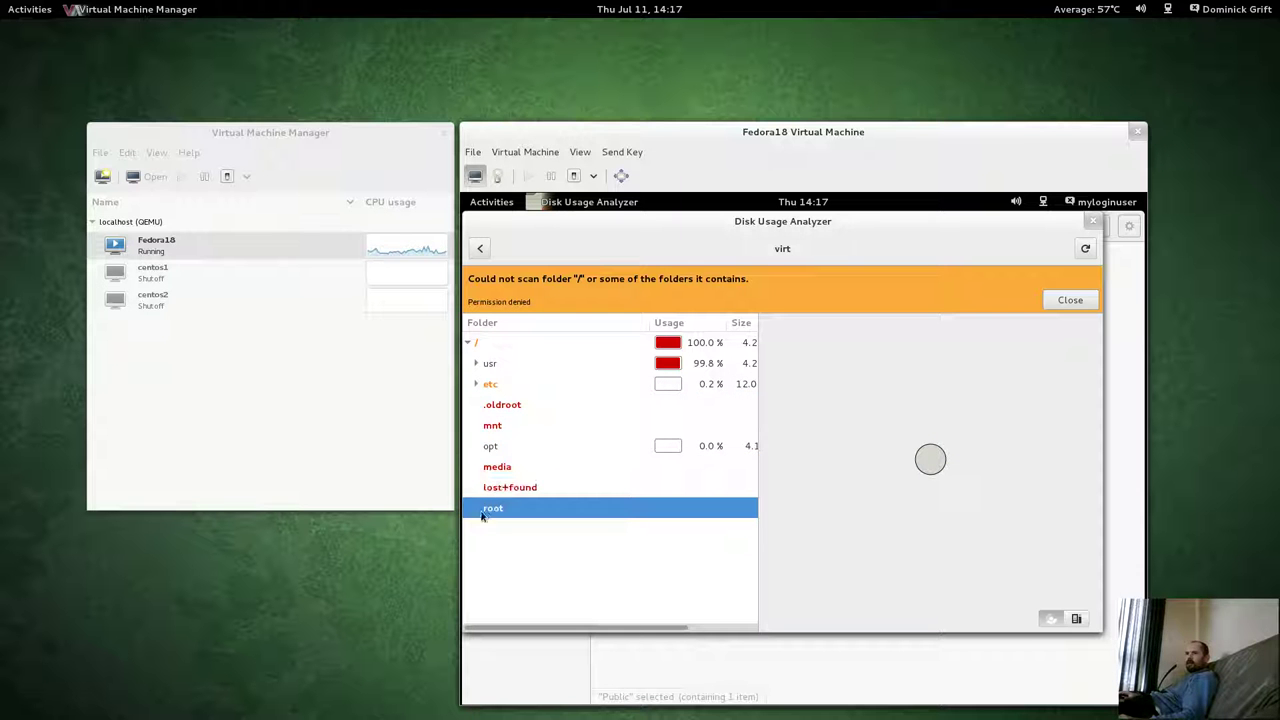
pyautogui.click(1066, 300)
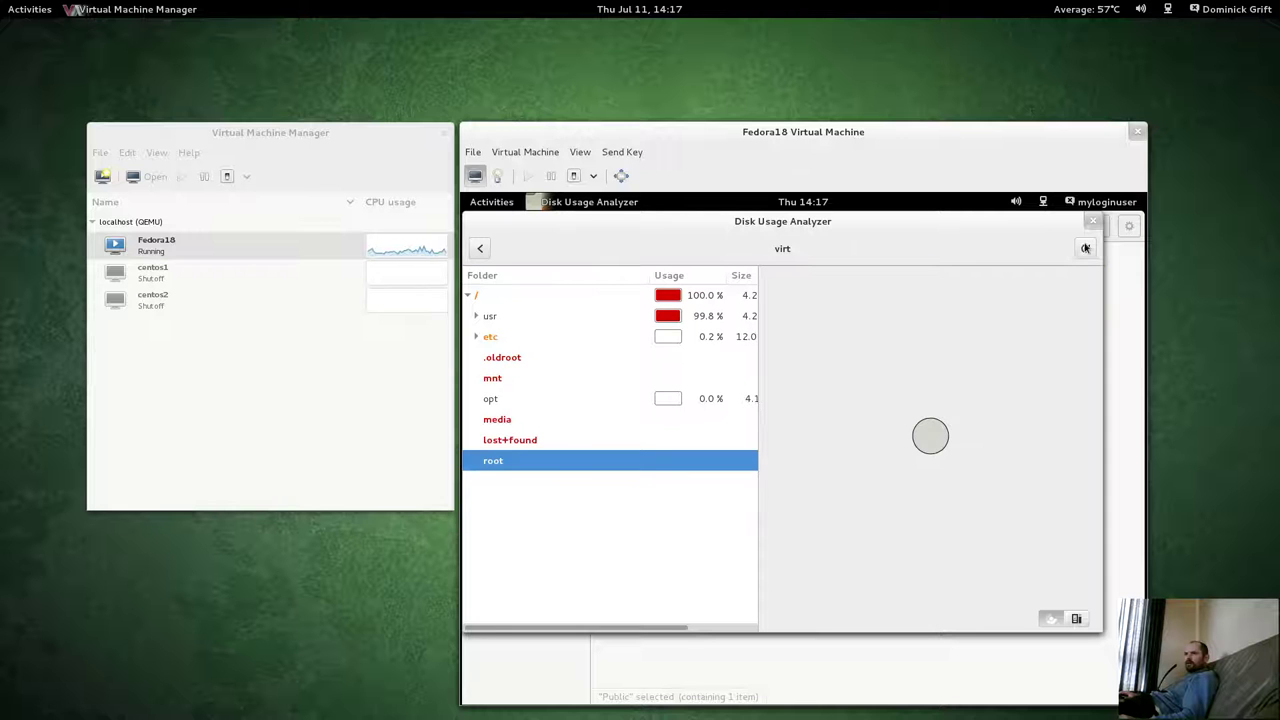
pyautogui.click(1093, 221)
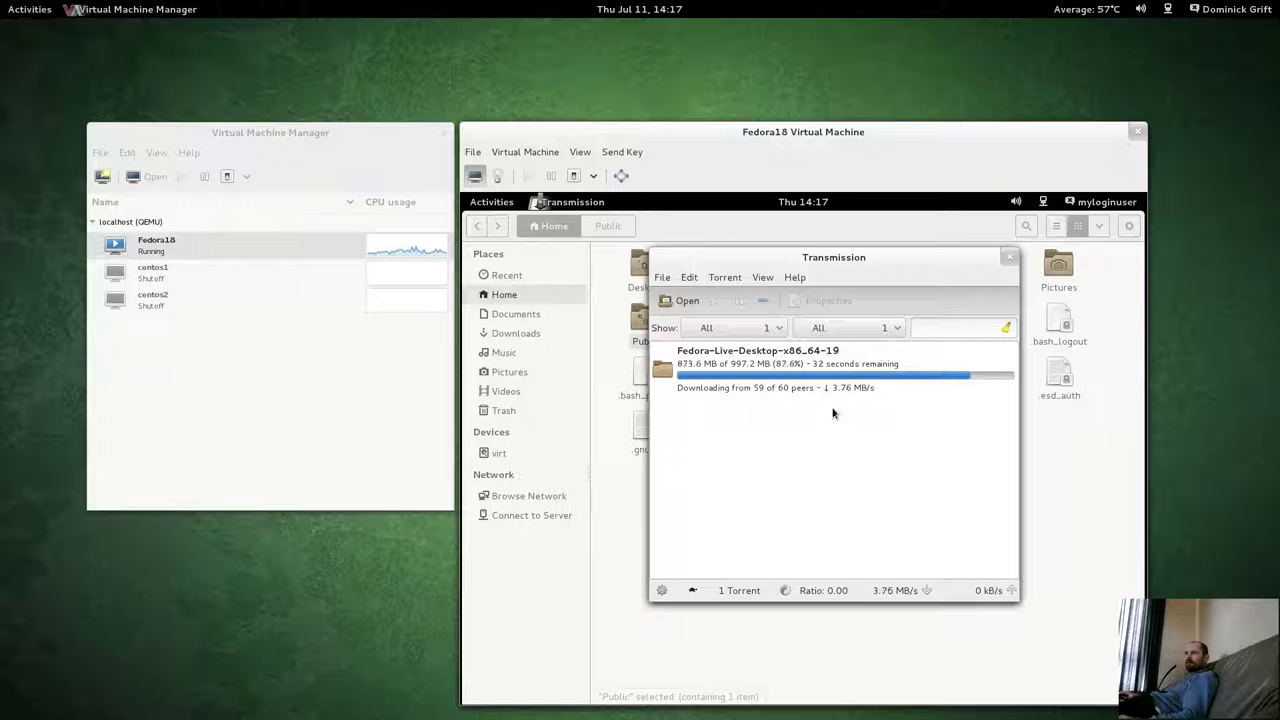
pyautogui.click(491, 203)
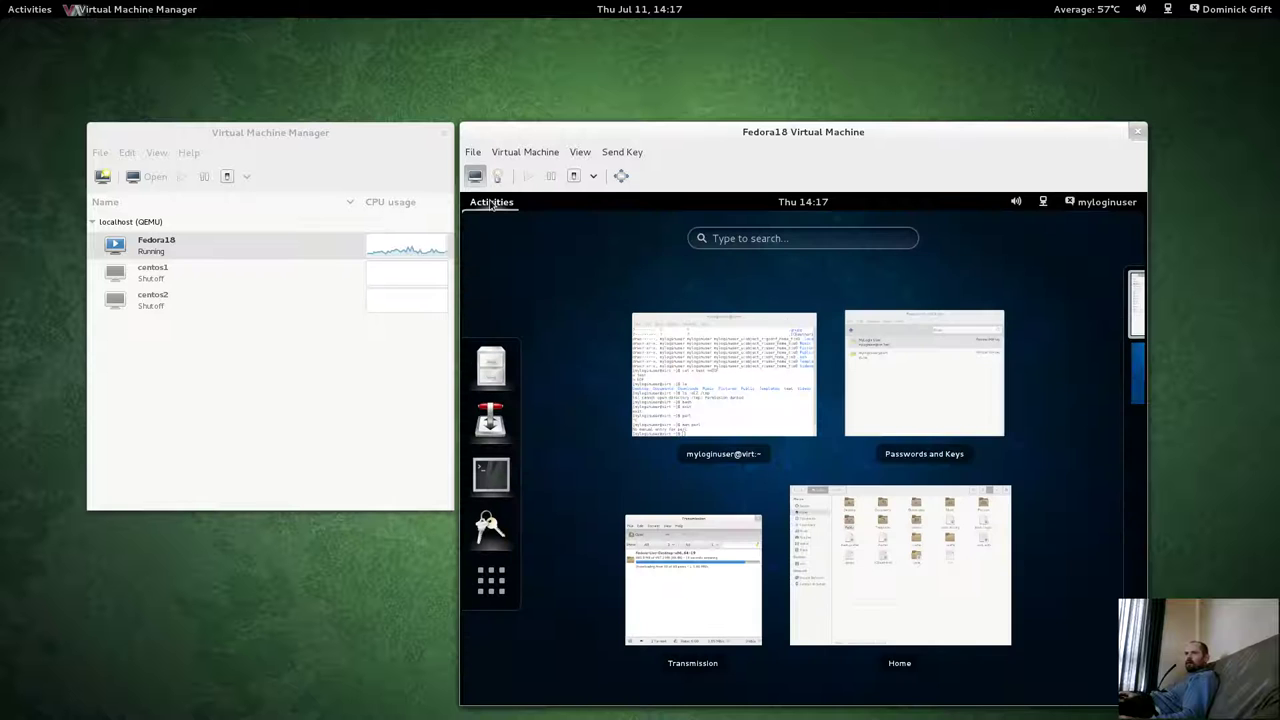
pyautogui.click(492, 582)
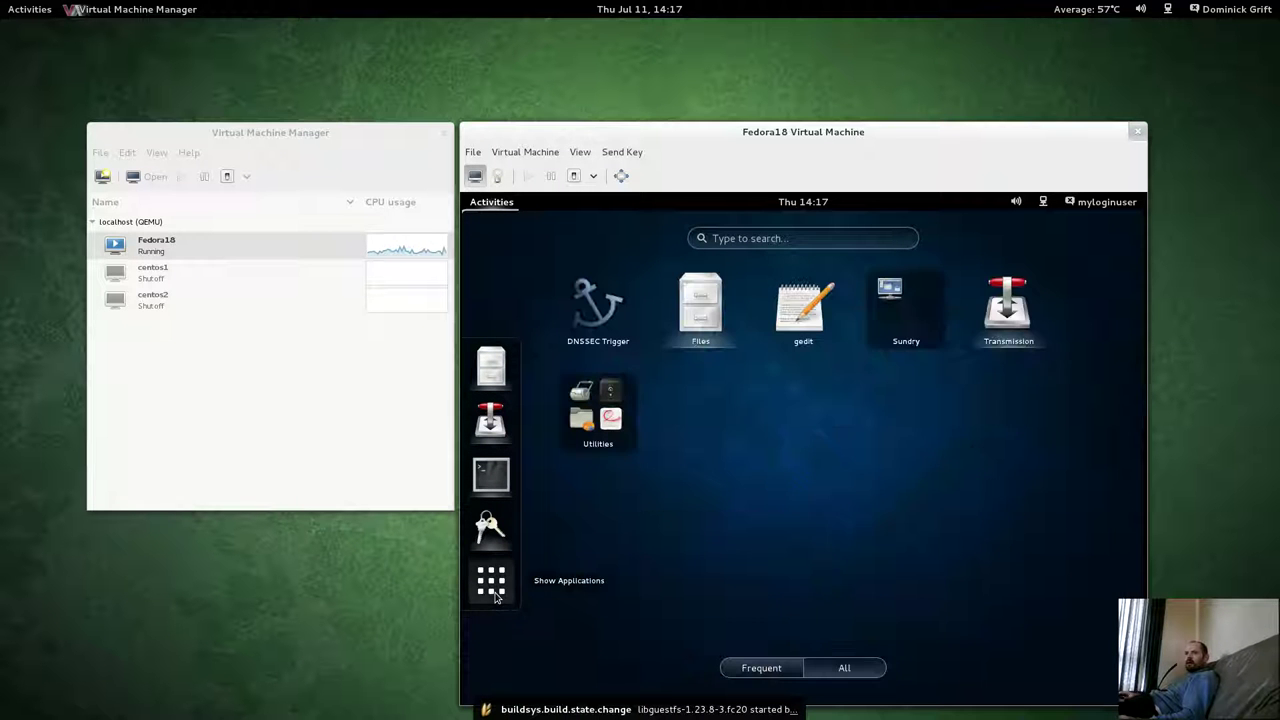
pyautogui.click(600, 415)
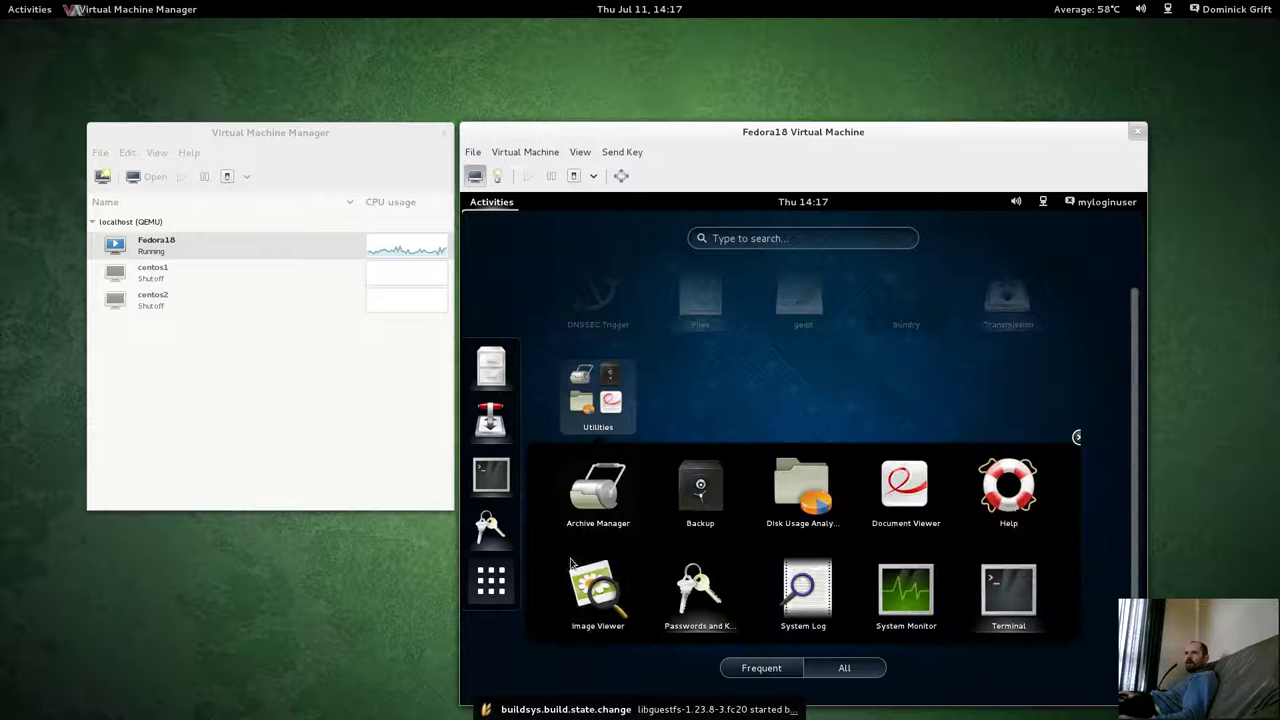
pyautogui.click(887, 497)
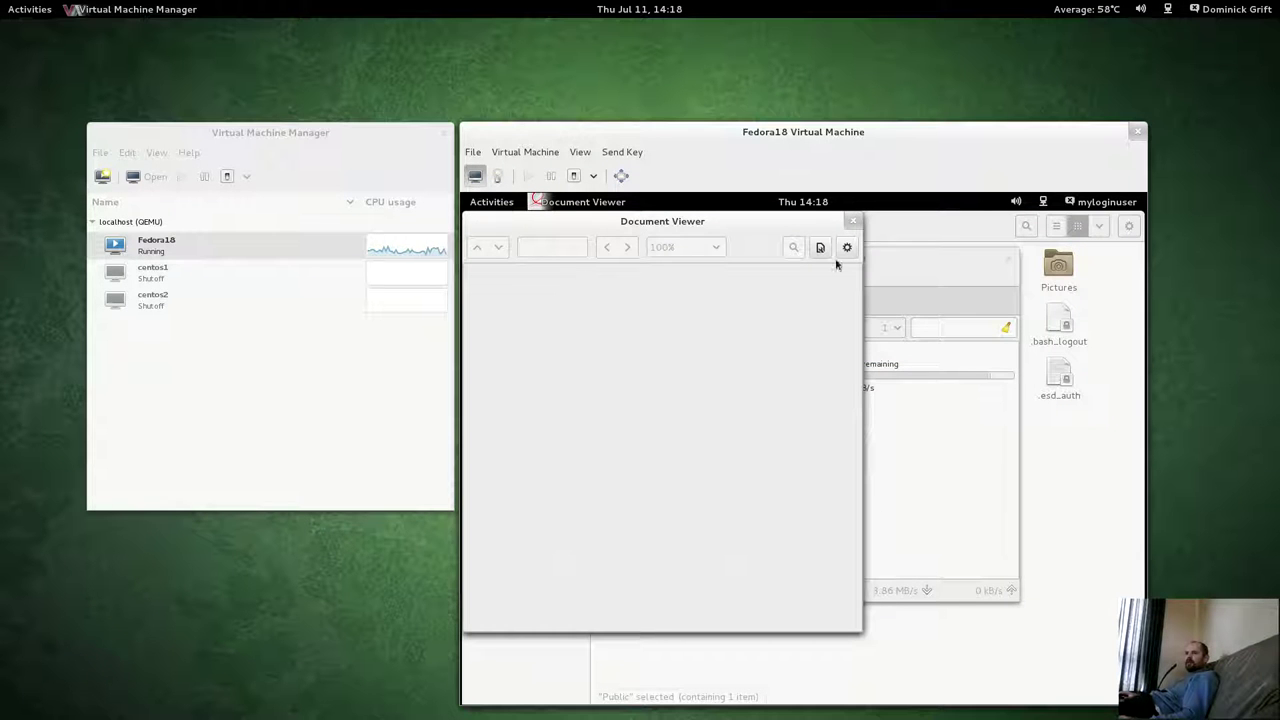
pyautogui.click(847, 247)
pyautogui.click(764, 272)
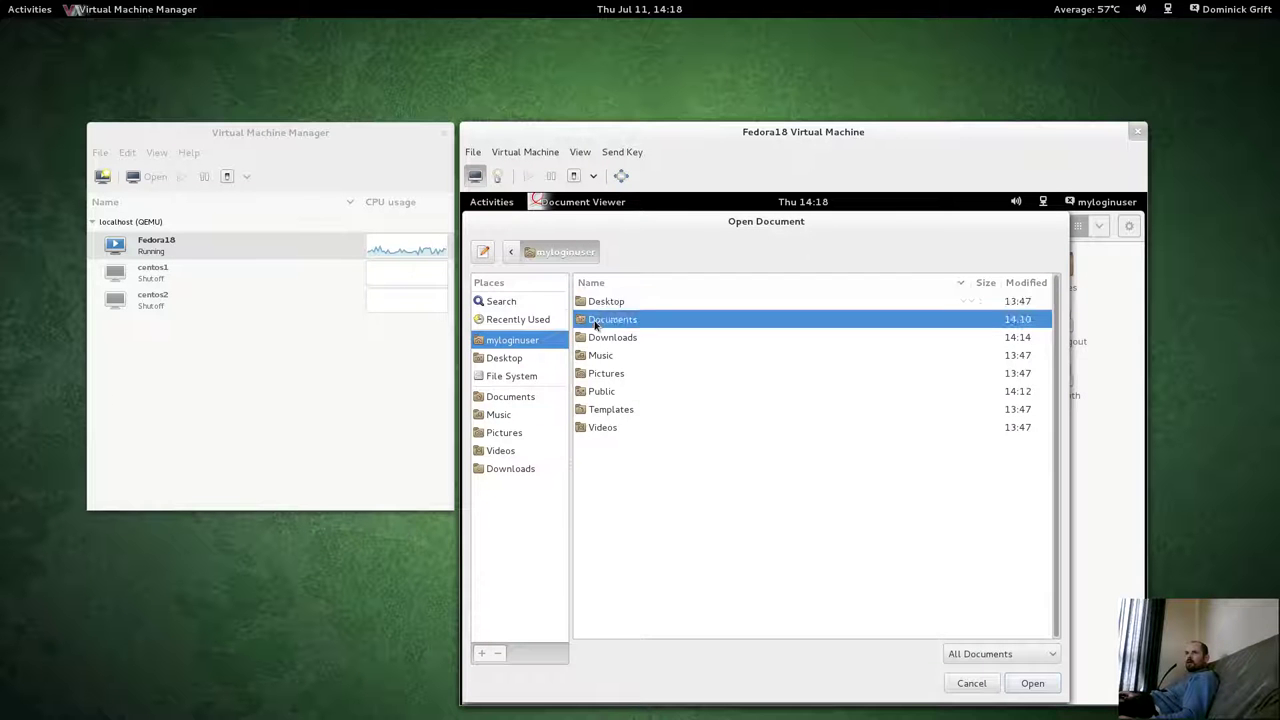
pyautogui.doubleClick(598, 319)
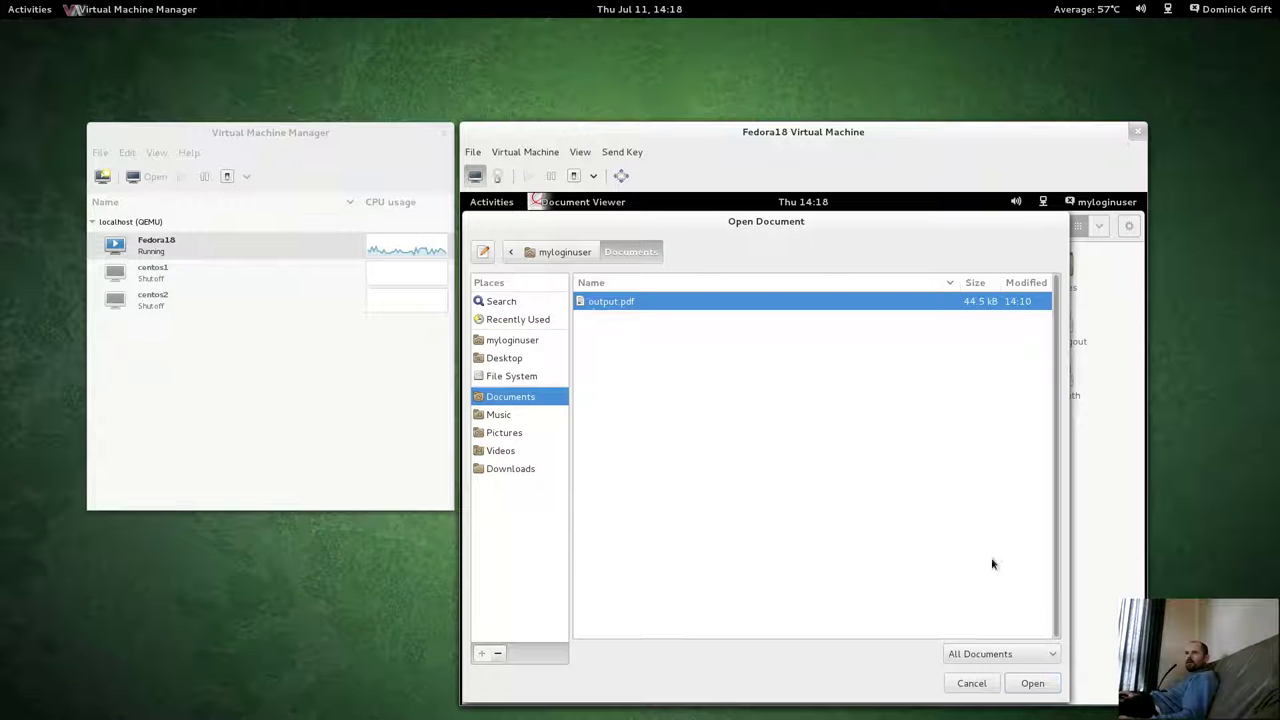
pyautogui.click(1043, 677)
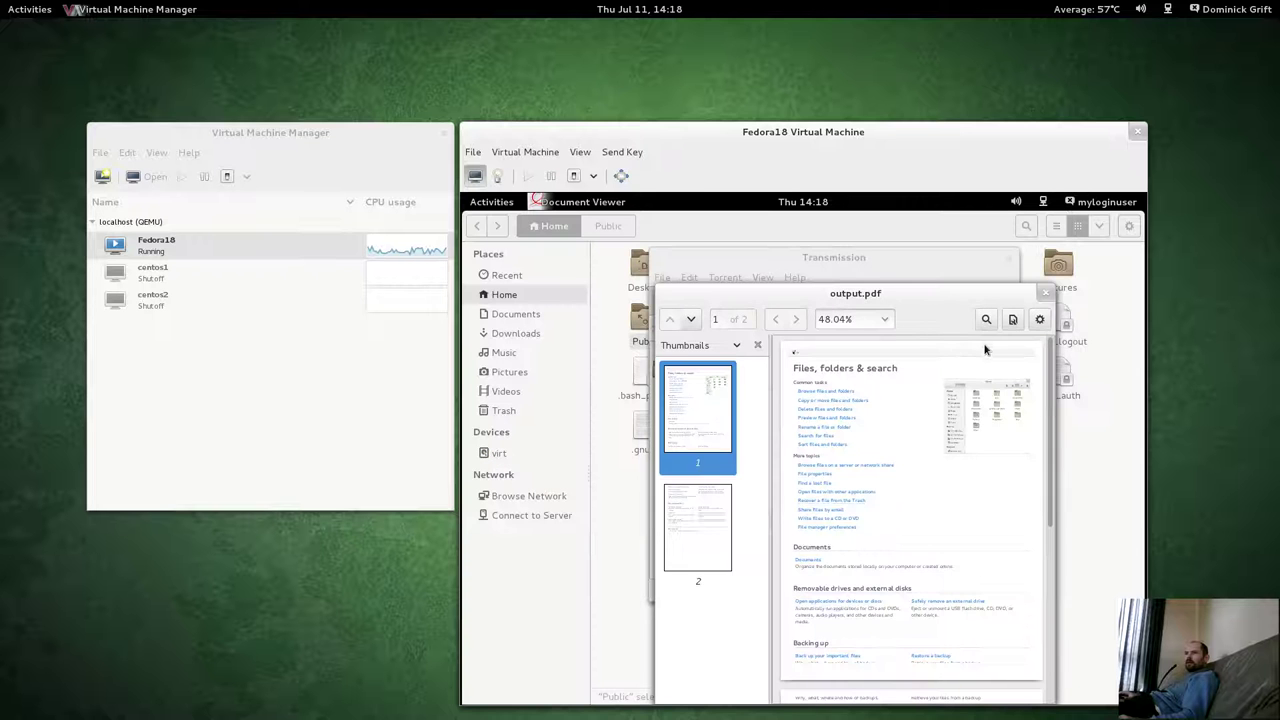
pyautogui.click(1044, 297)
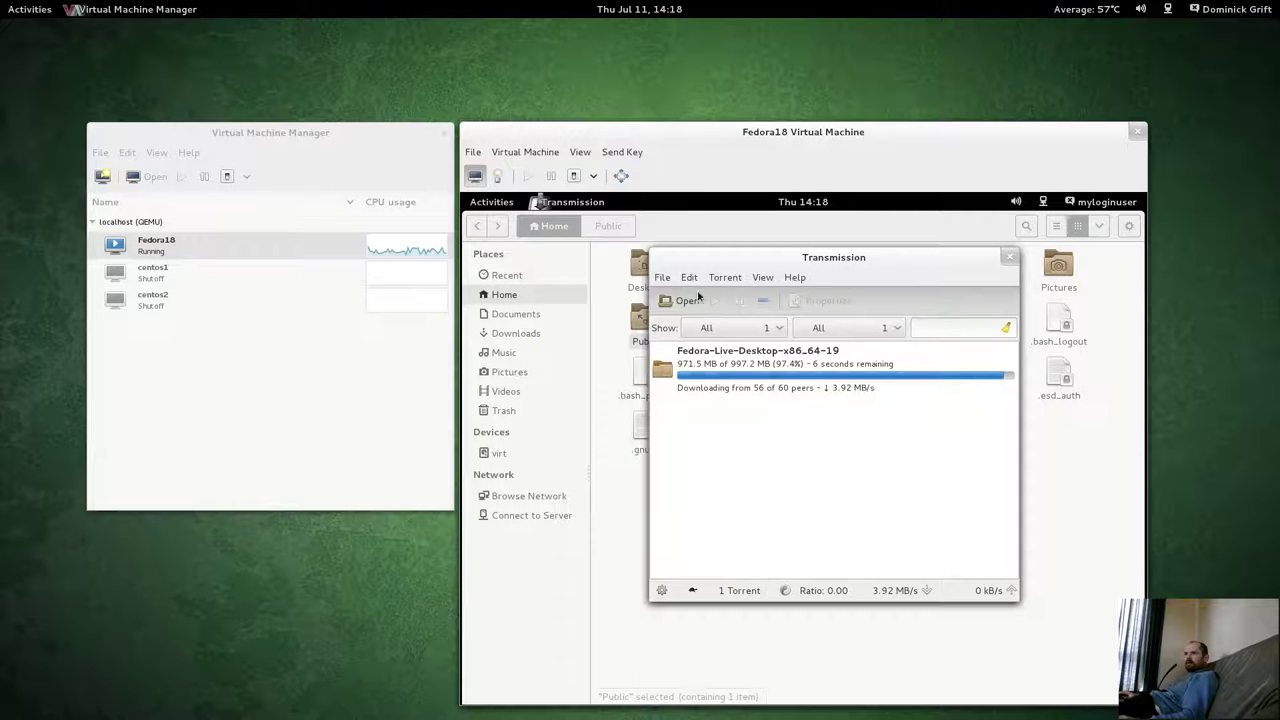
# Launch Image Viewer from the guest's Utilities applications folder.
pyautogui.click(489, 203)
pyautogui.click(493, 582)
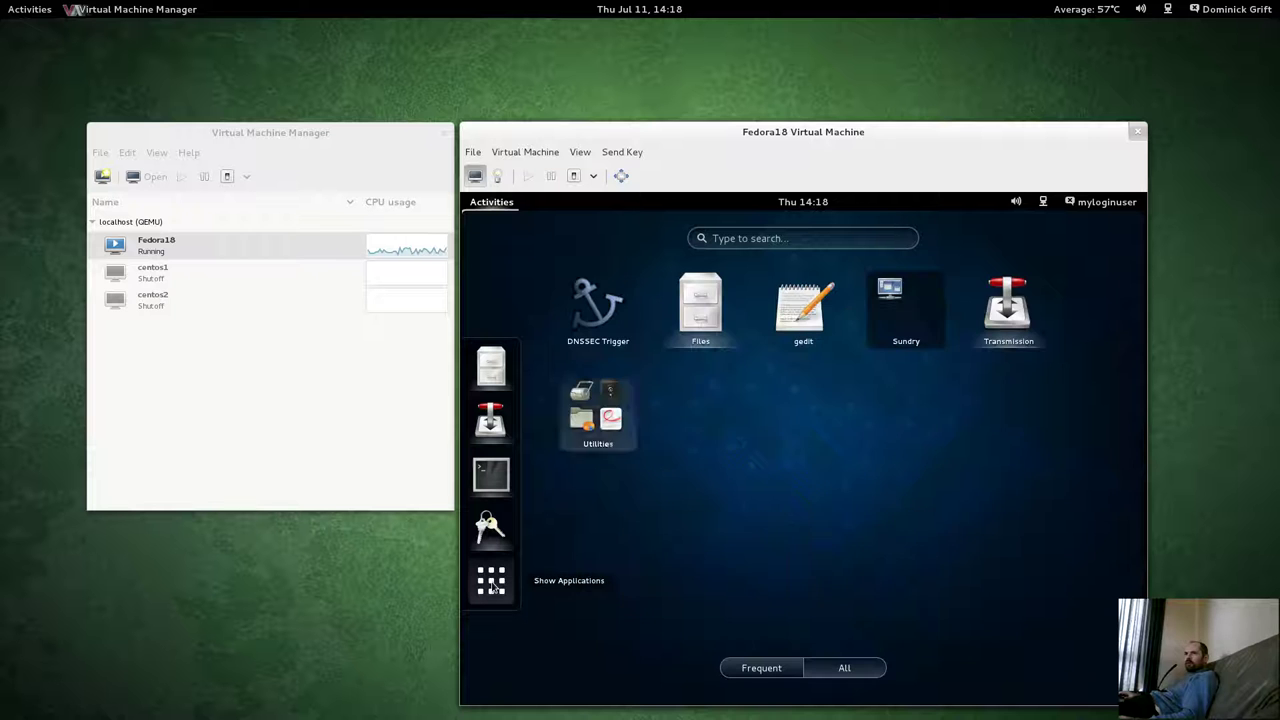
pyautogui.click(598, 410)
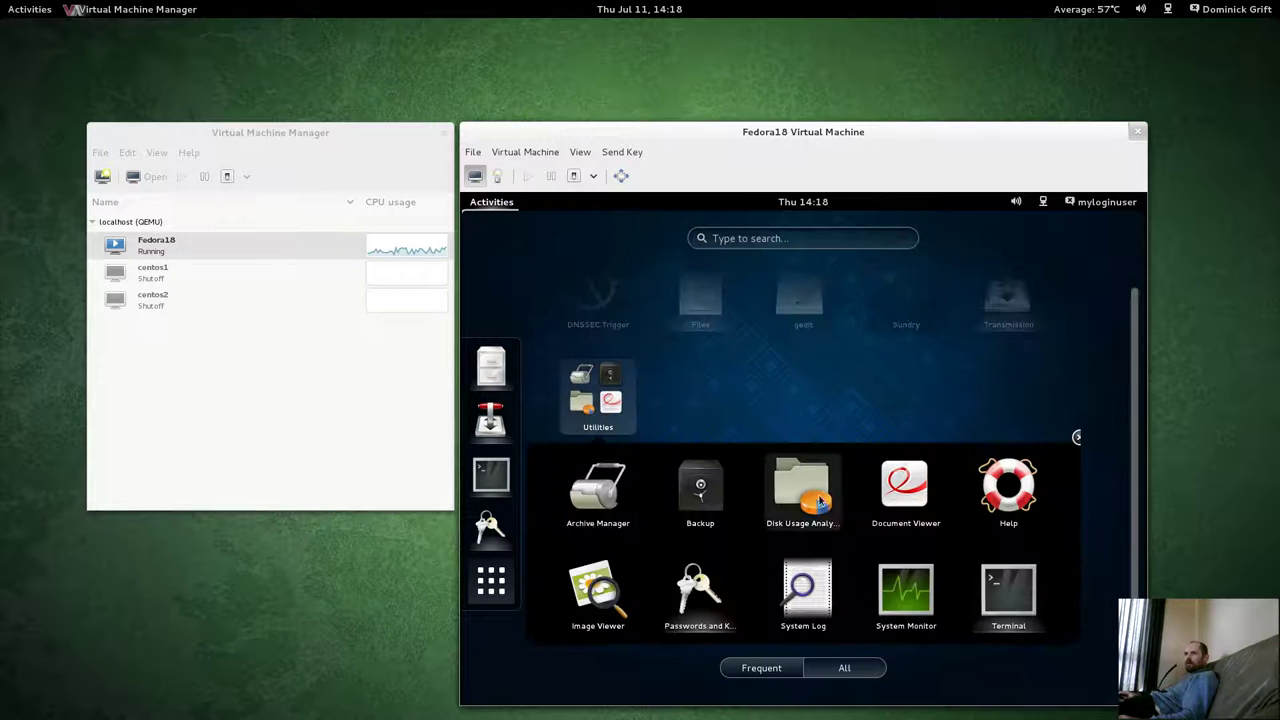
pyautogui.click(598, 598)
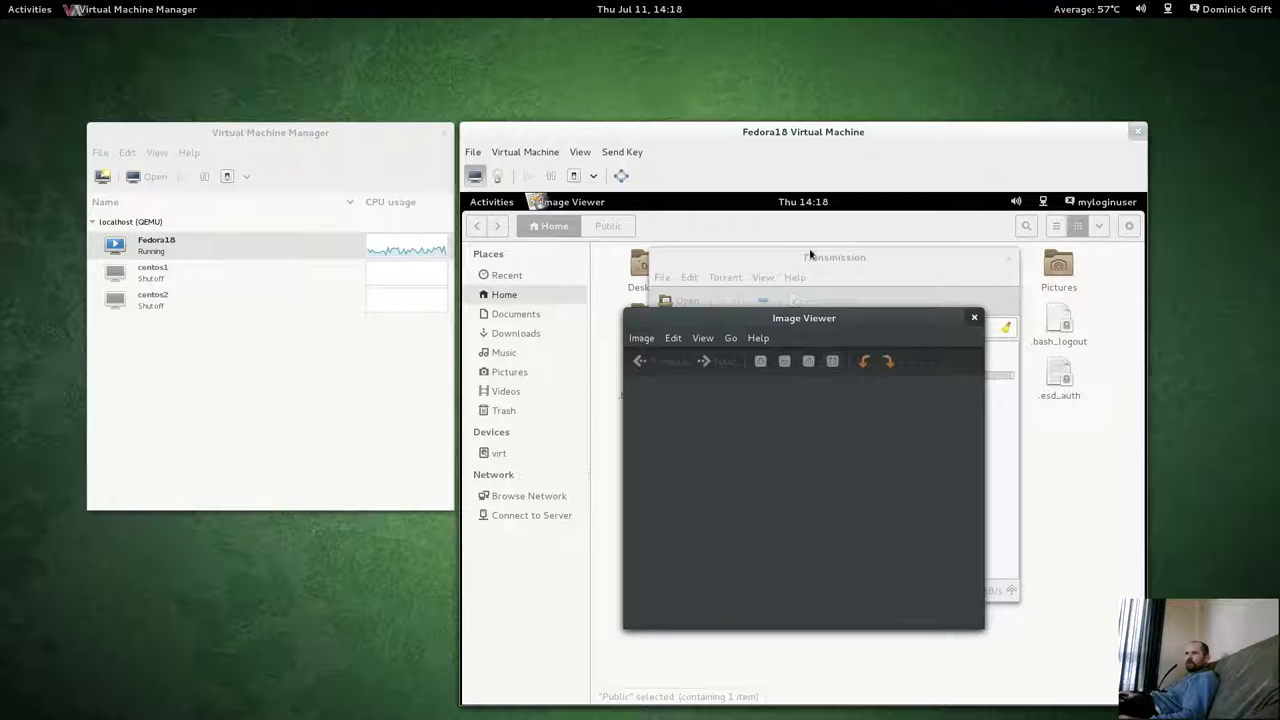
# Open the finished Fedora-Live-Desktop-x86_64-19 download folder and switch between Files and Transmission.
pyautogui.click(810, 262)
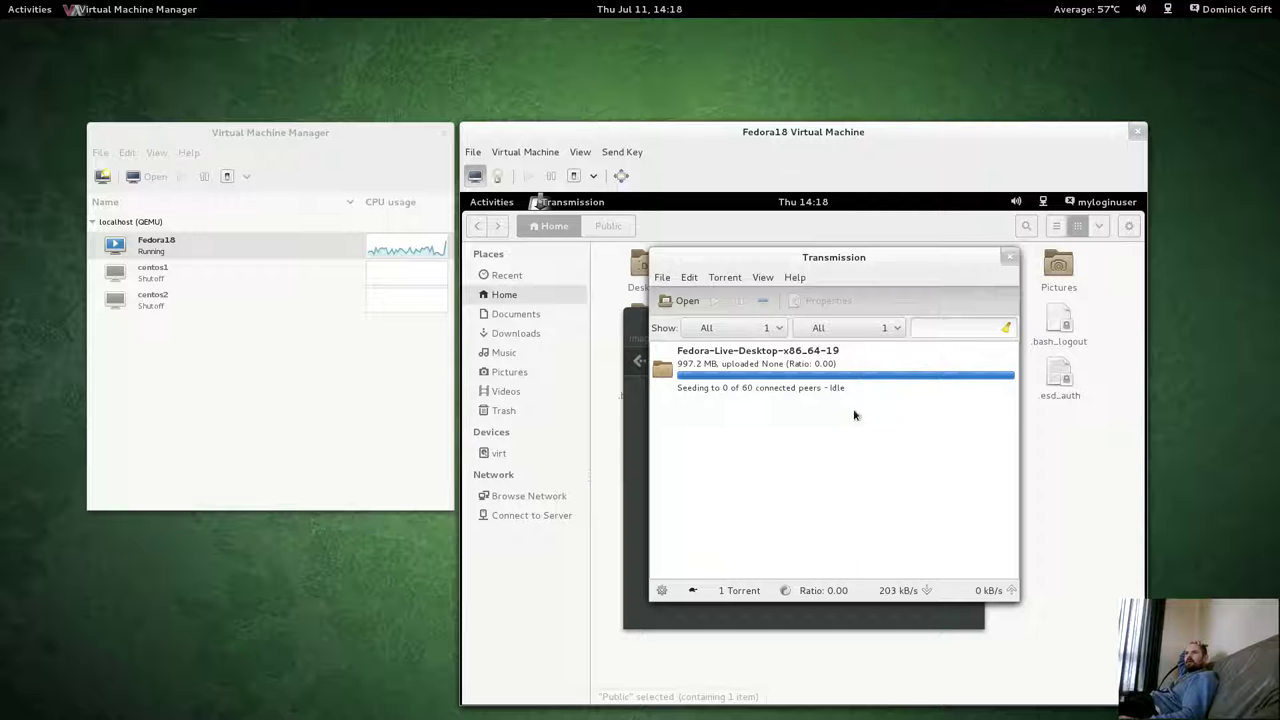
pyautogui.moveTo(700, 694)
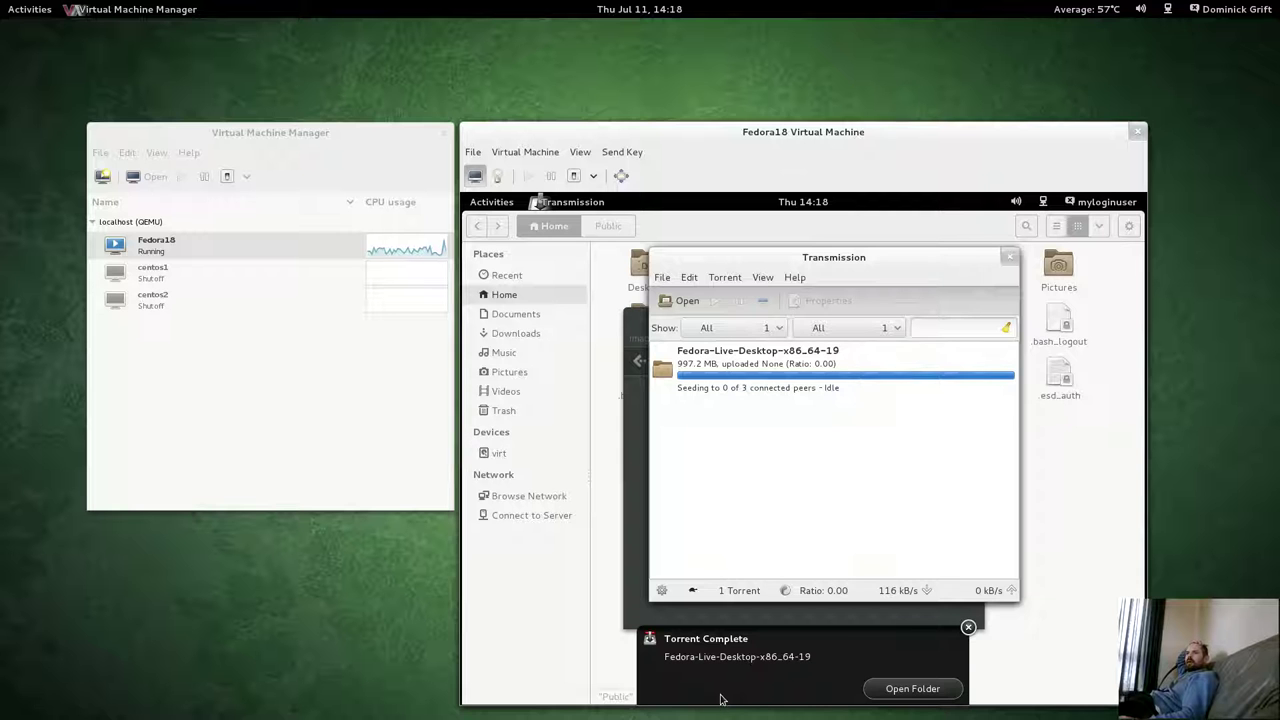
pyautogui.click(895, 687)
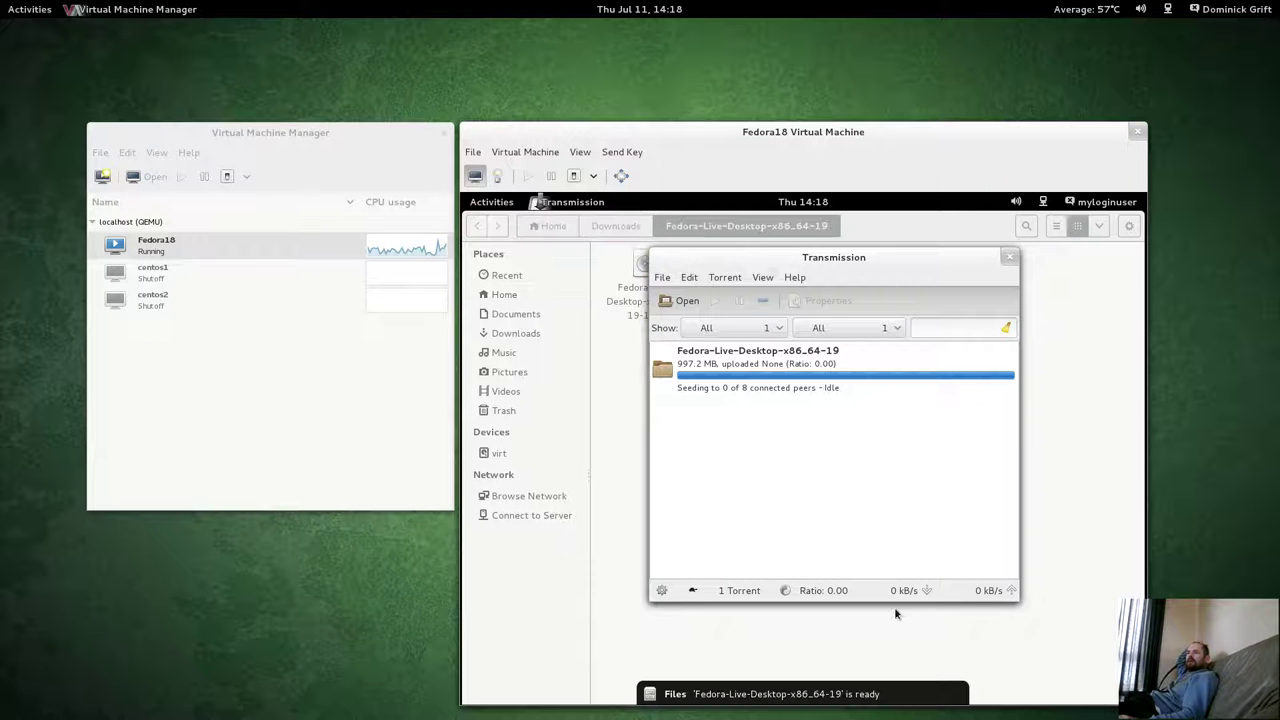
pyautogui.click(627, 505)
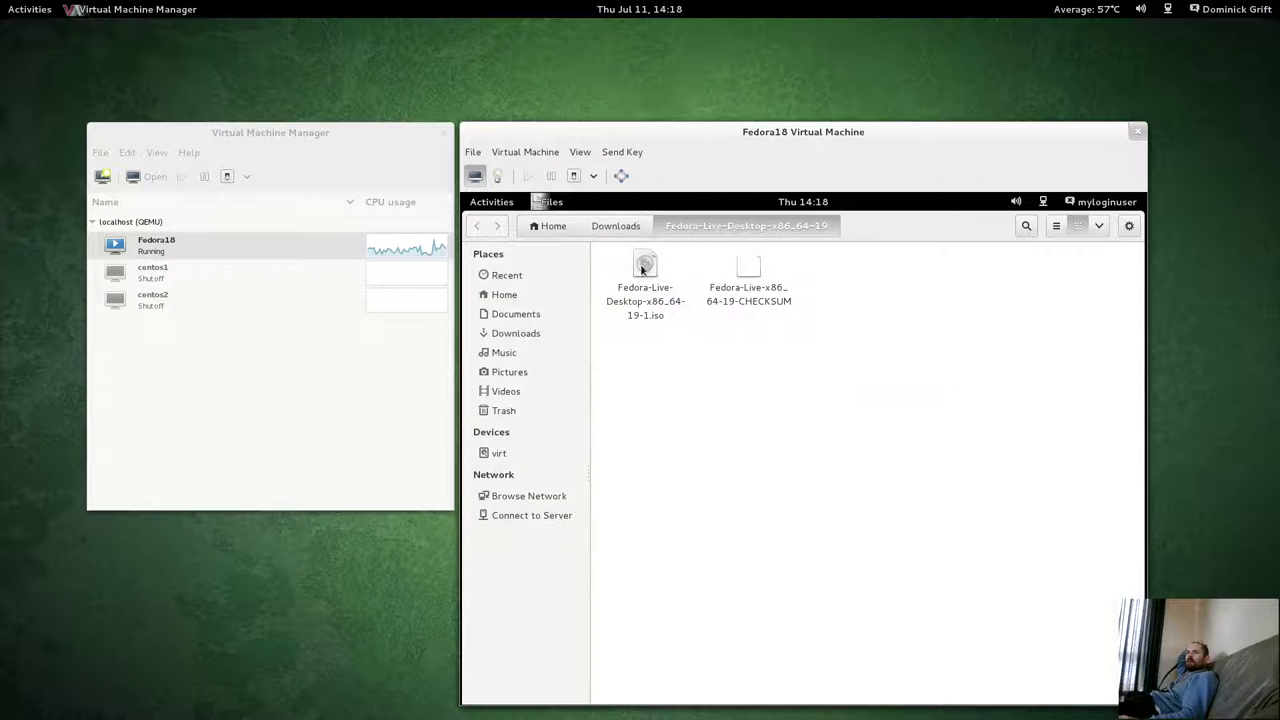
pyautogui.click(505, 205)
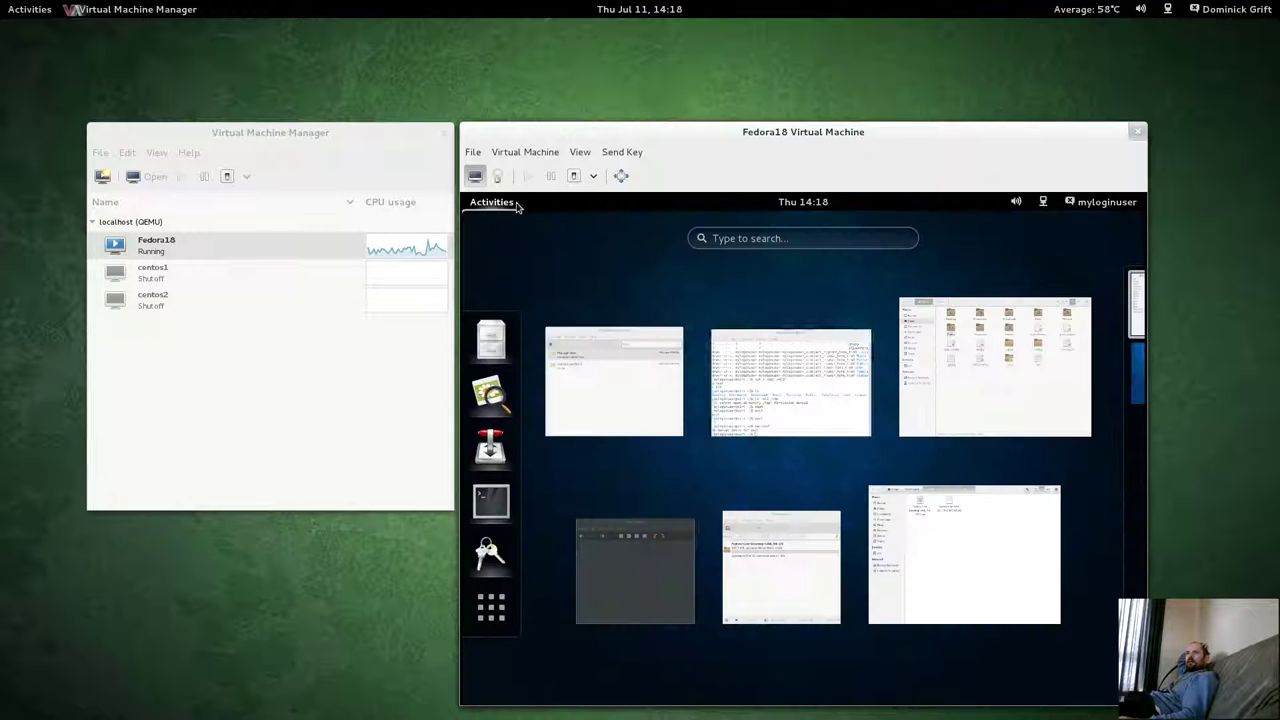
pyautogui.click(764, 567)
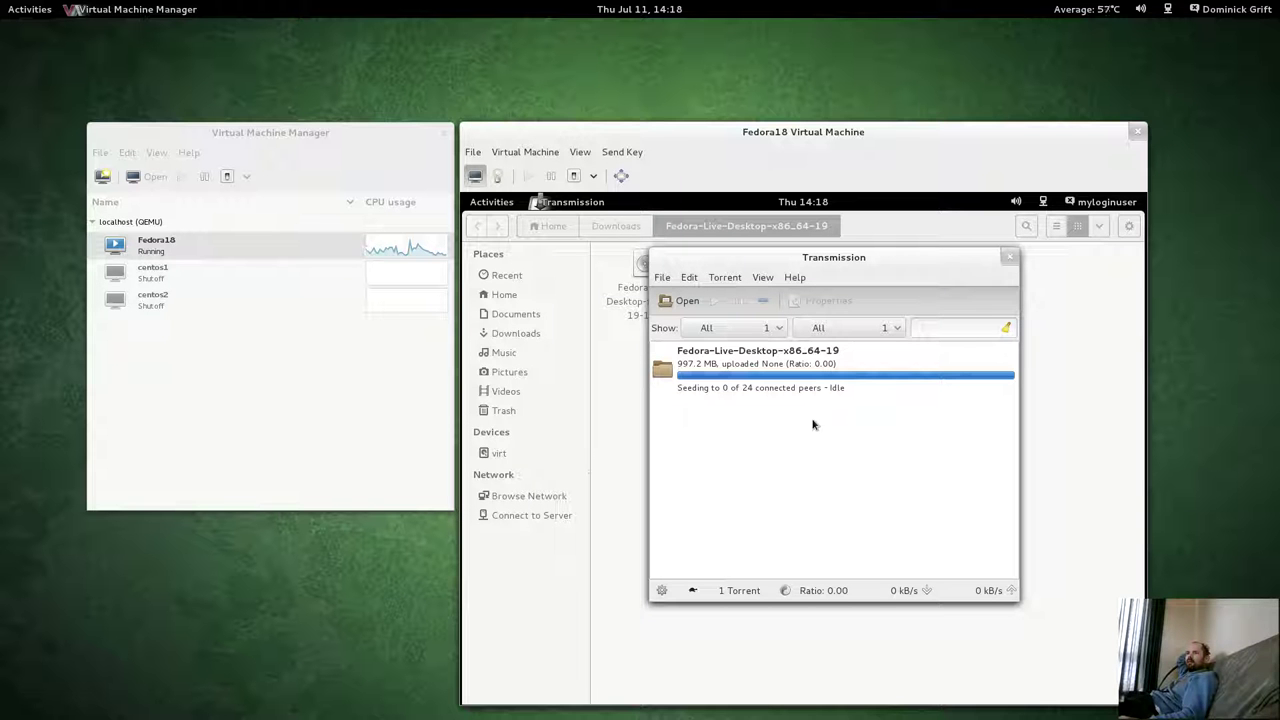
pyautogui.click(738, 393)
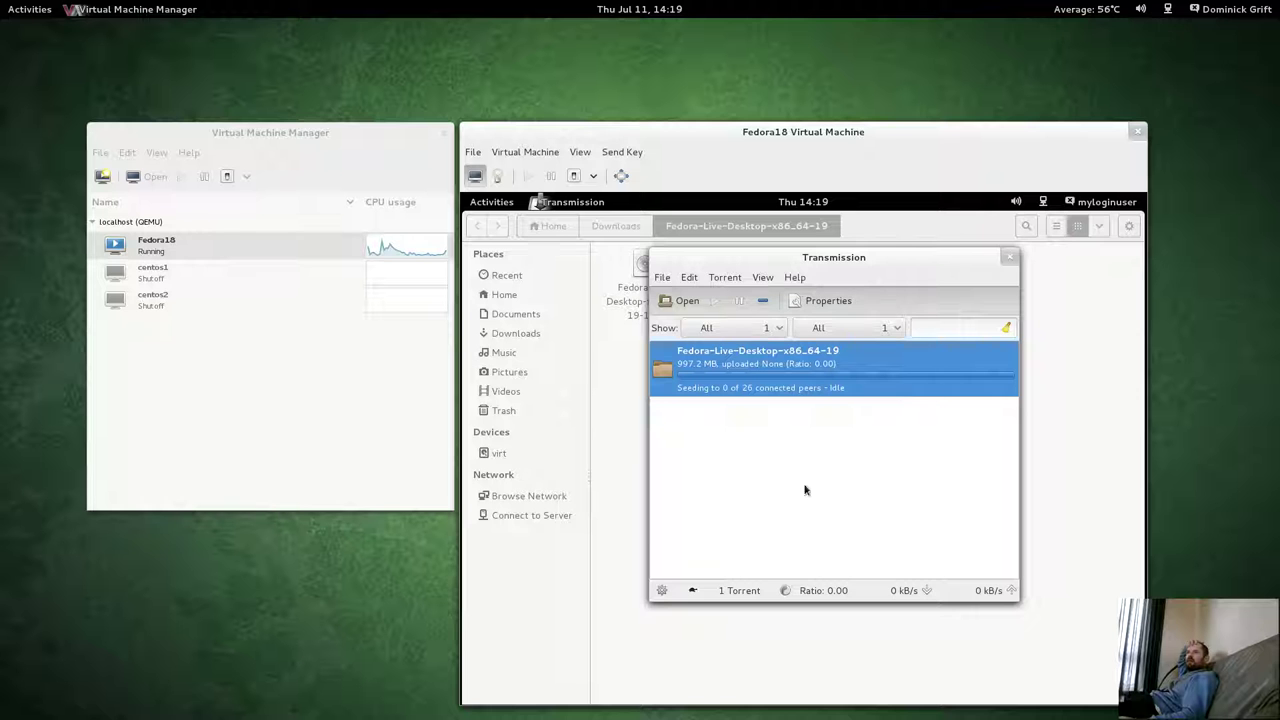
pyautogui.click(600, 448)
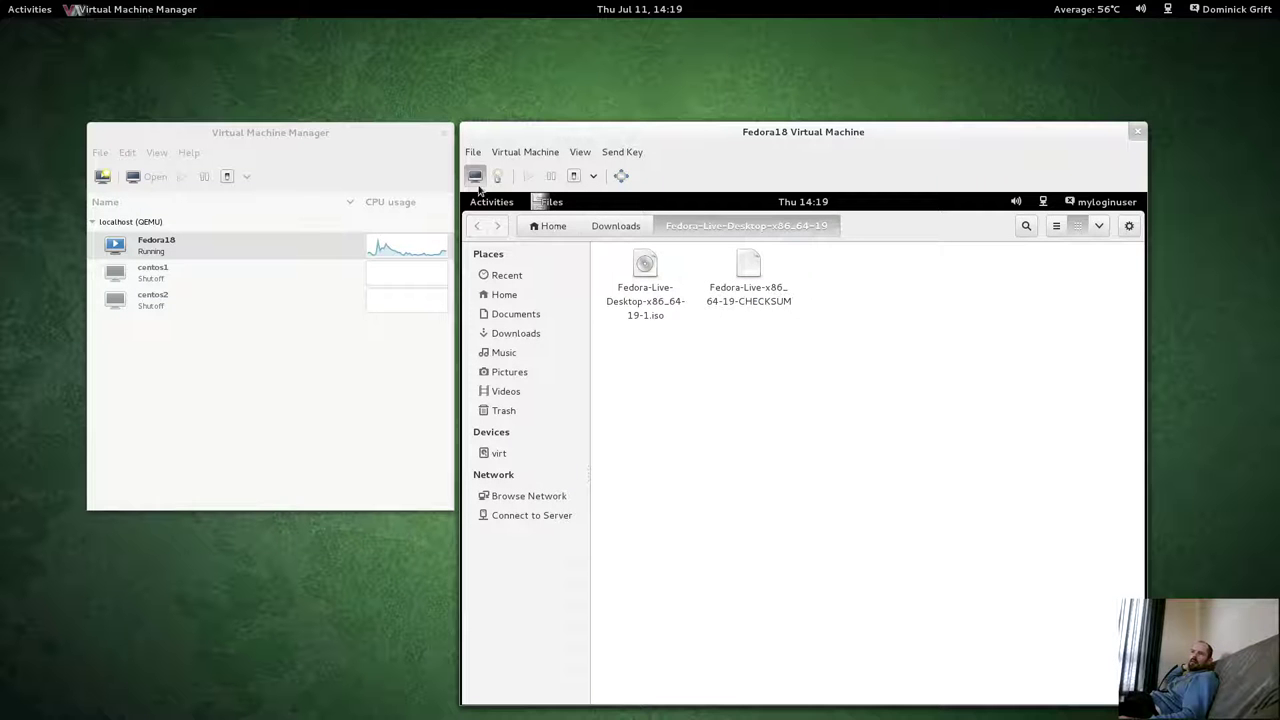
pyautogui.click(491, 202)
# In Image Viewer, bring up the Open Image dialog and browse to the File System root.
pyautogui.click(590, 578)
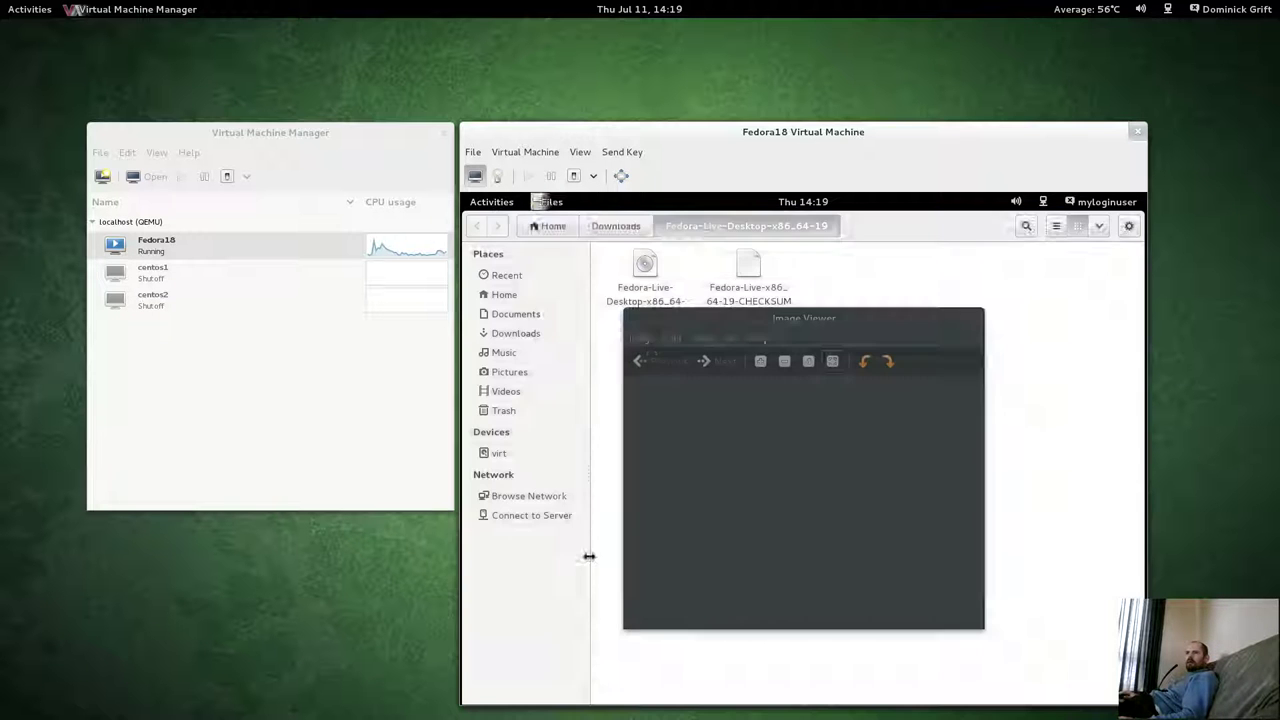
pyautogui.click(640, 342)
pyautogui.click(641, 355)
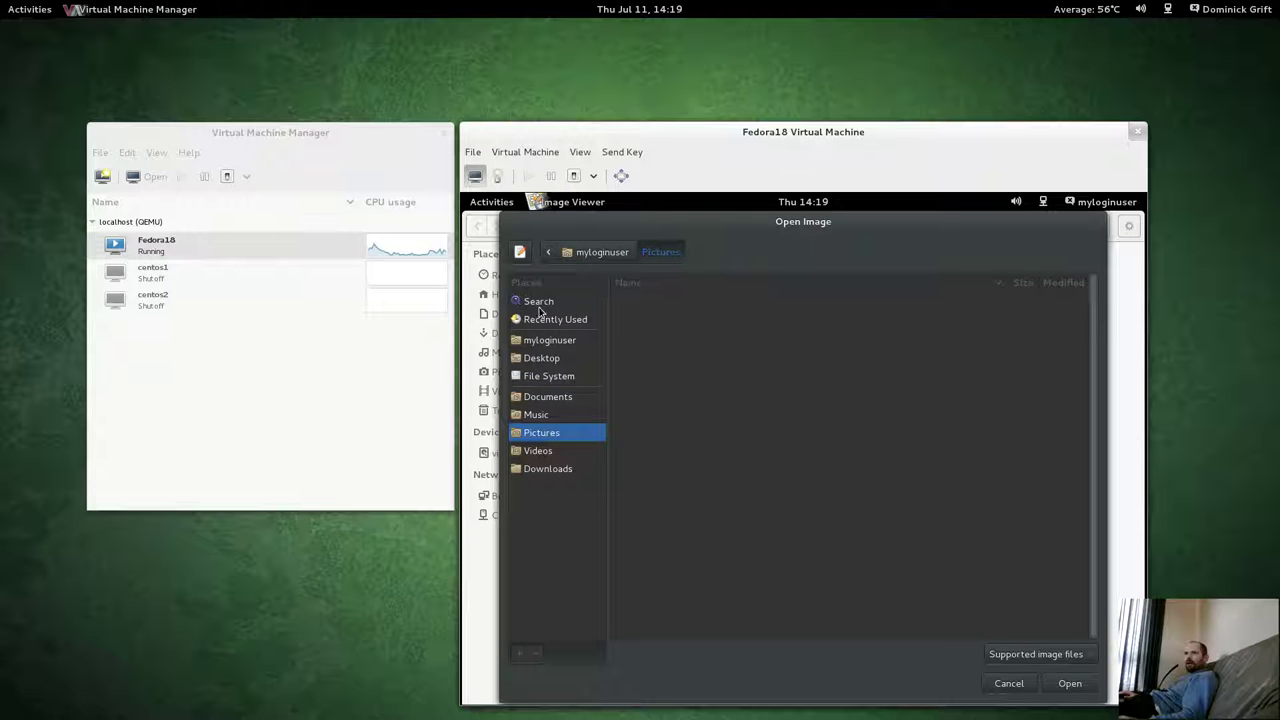
pyautogui.click(538, 320)
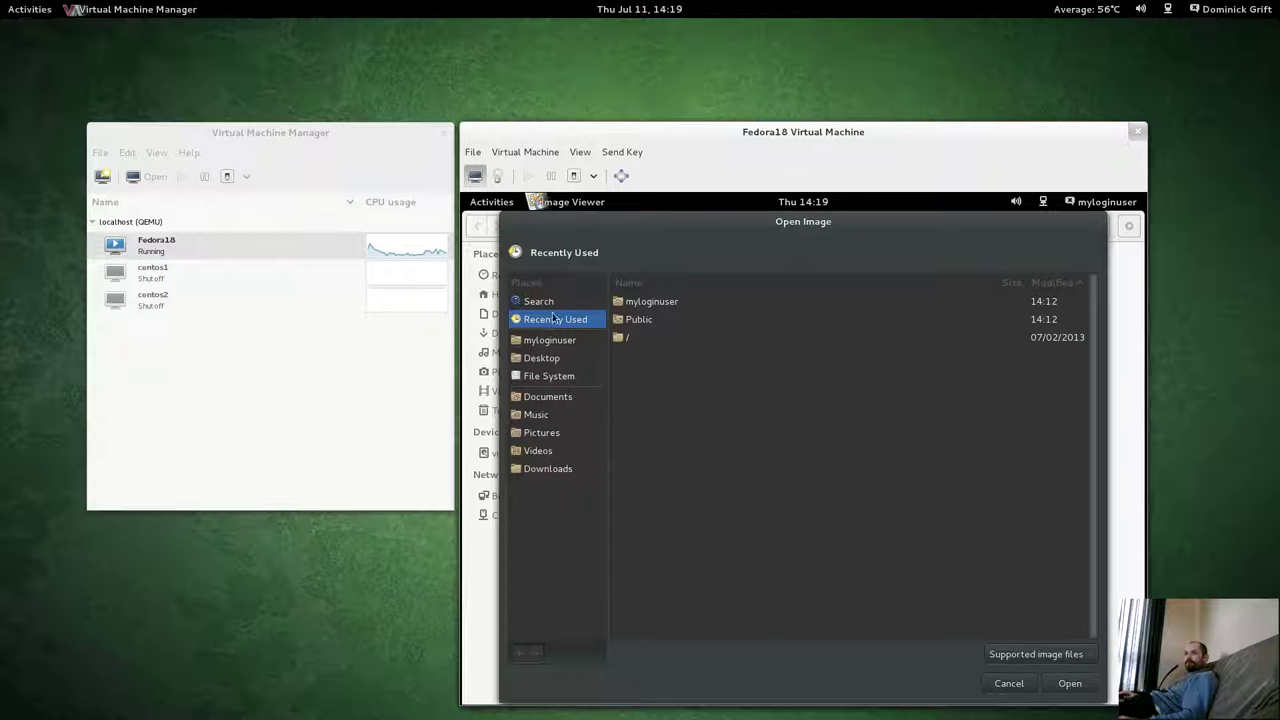
pyautogui.click(543, 306)
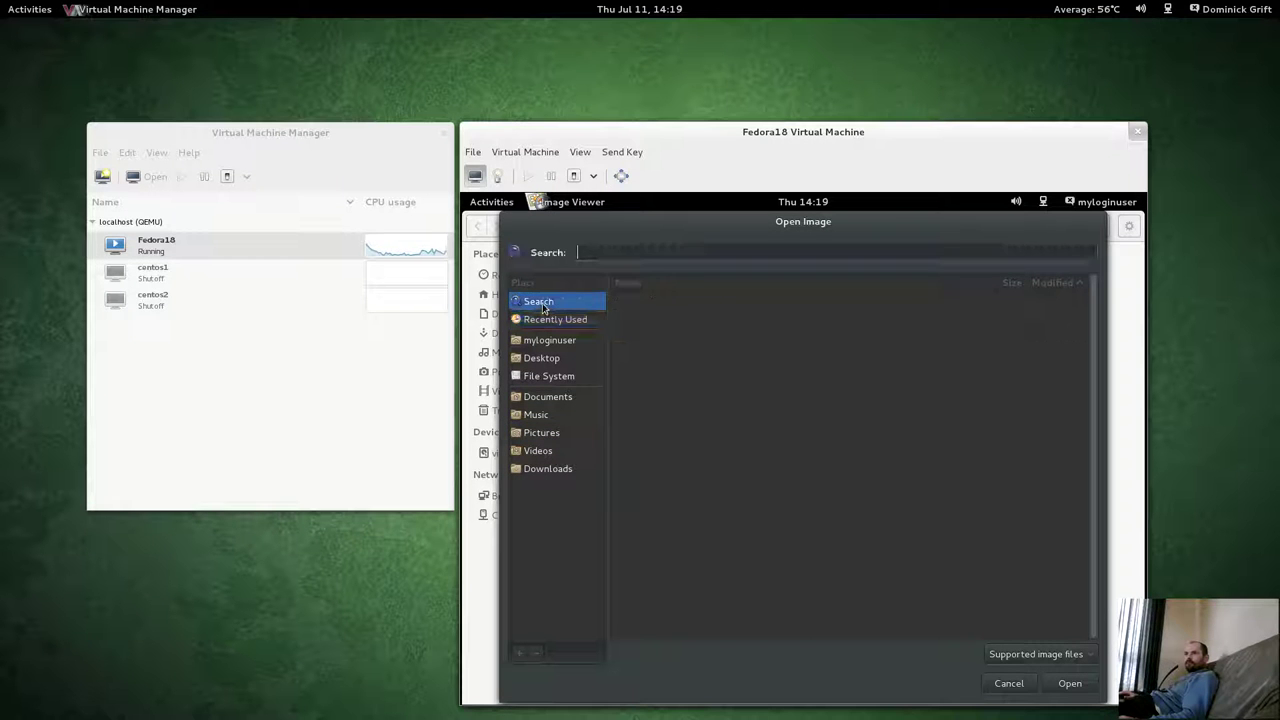
pyautogui.click(538, 320)
pyautogui.click(541, 345)
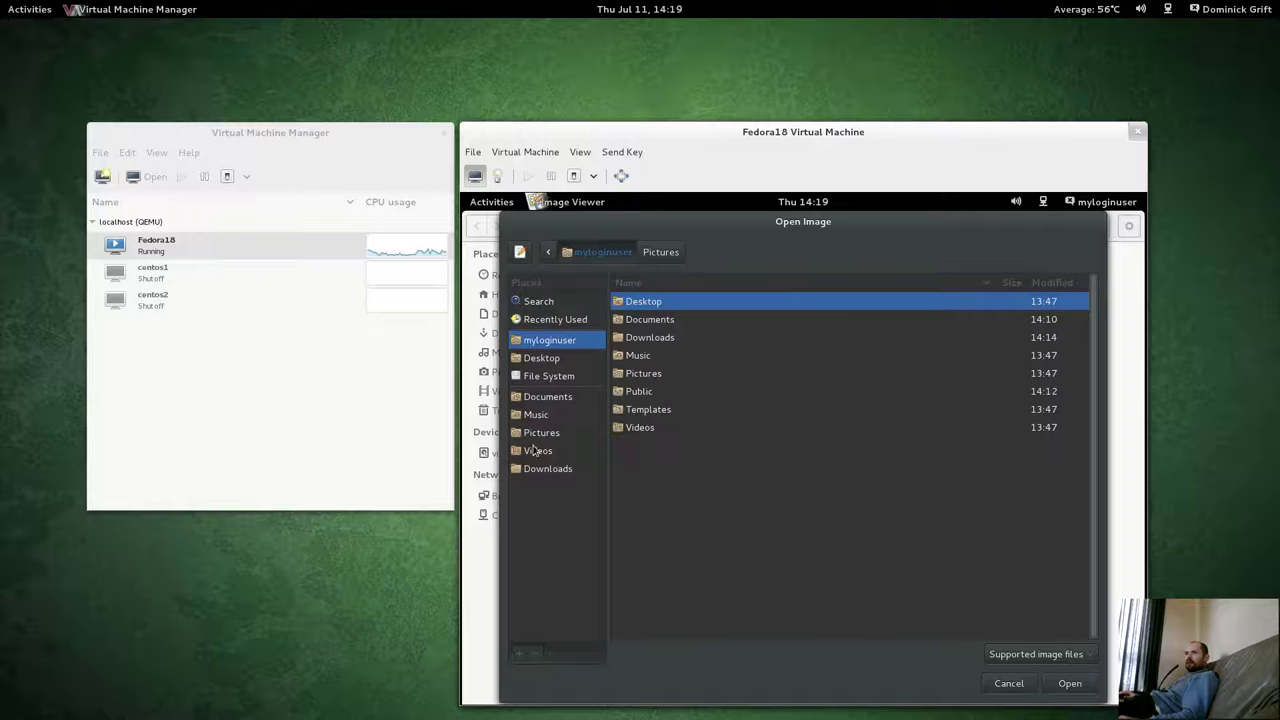
pyautogui.click(548, 376)
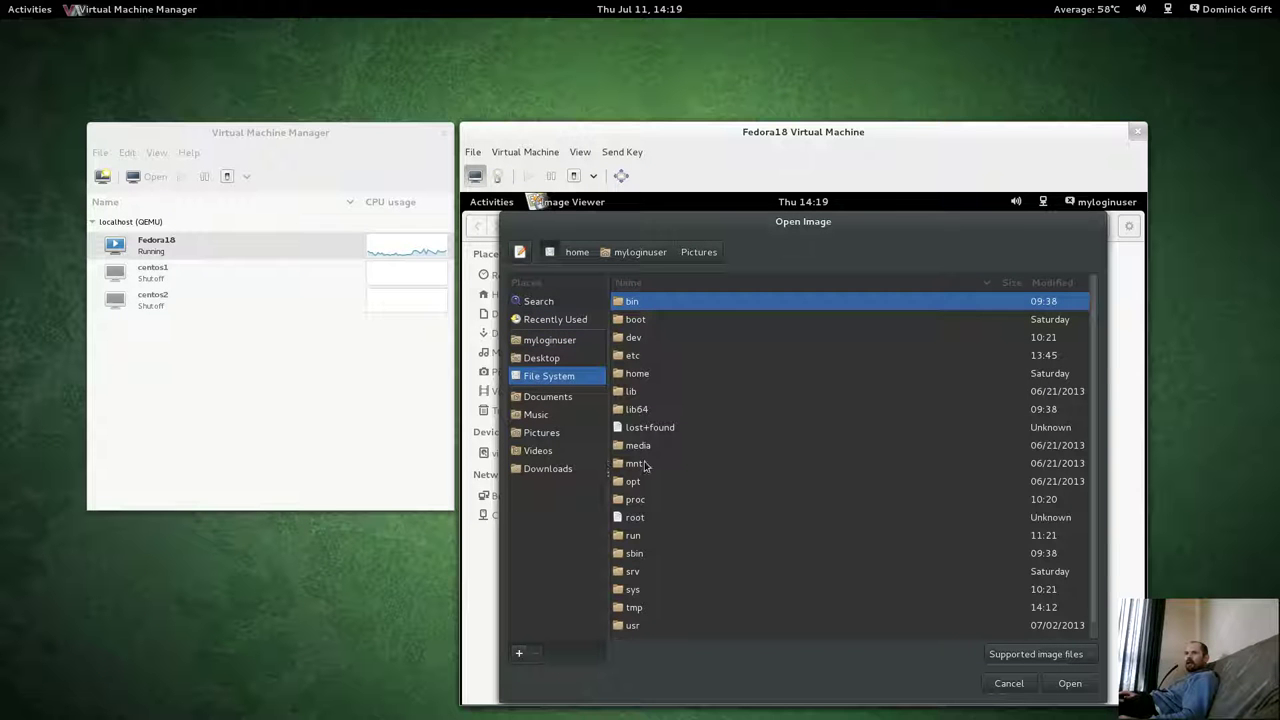
# Navigate to usr/share/backgrounds/gnome and open Sunset.png.
pyautogui.scroll(-1, 628, 500)
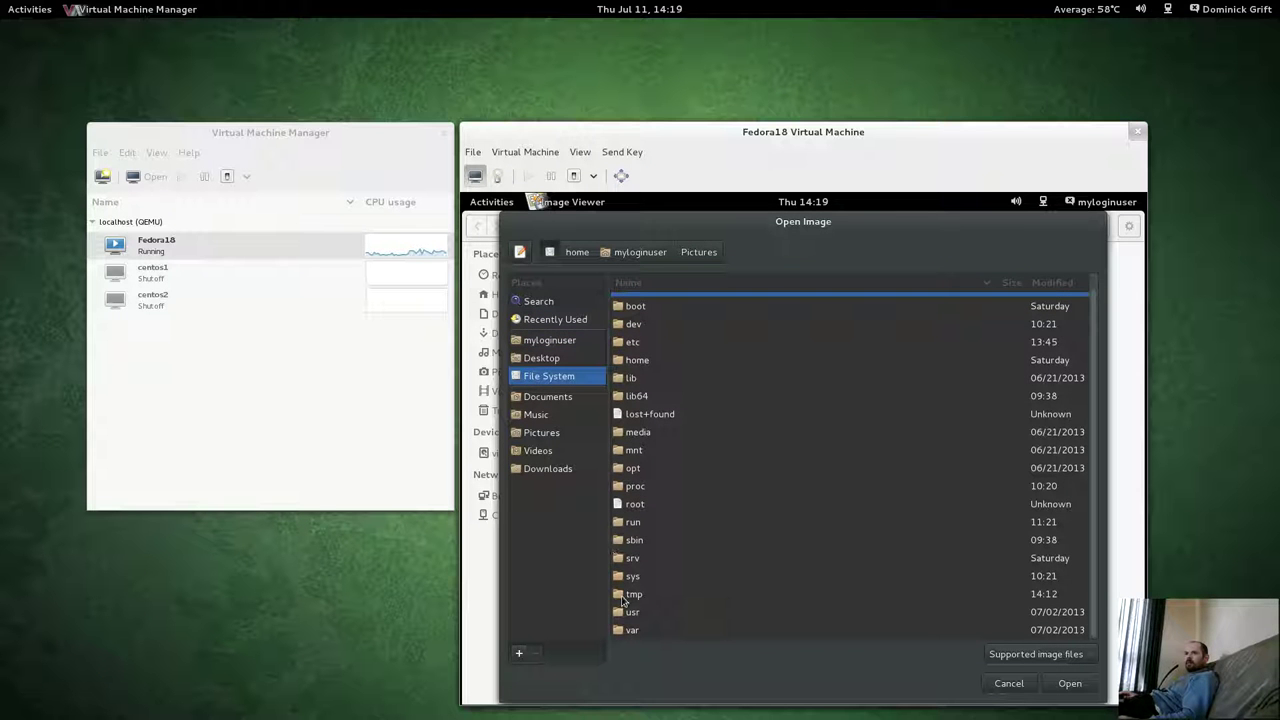
pyautogui.click(614, 611)
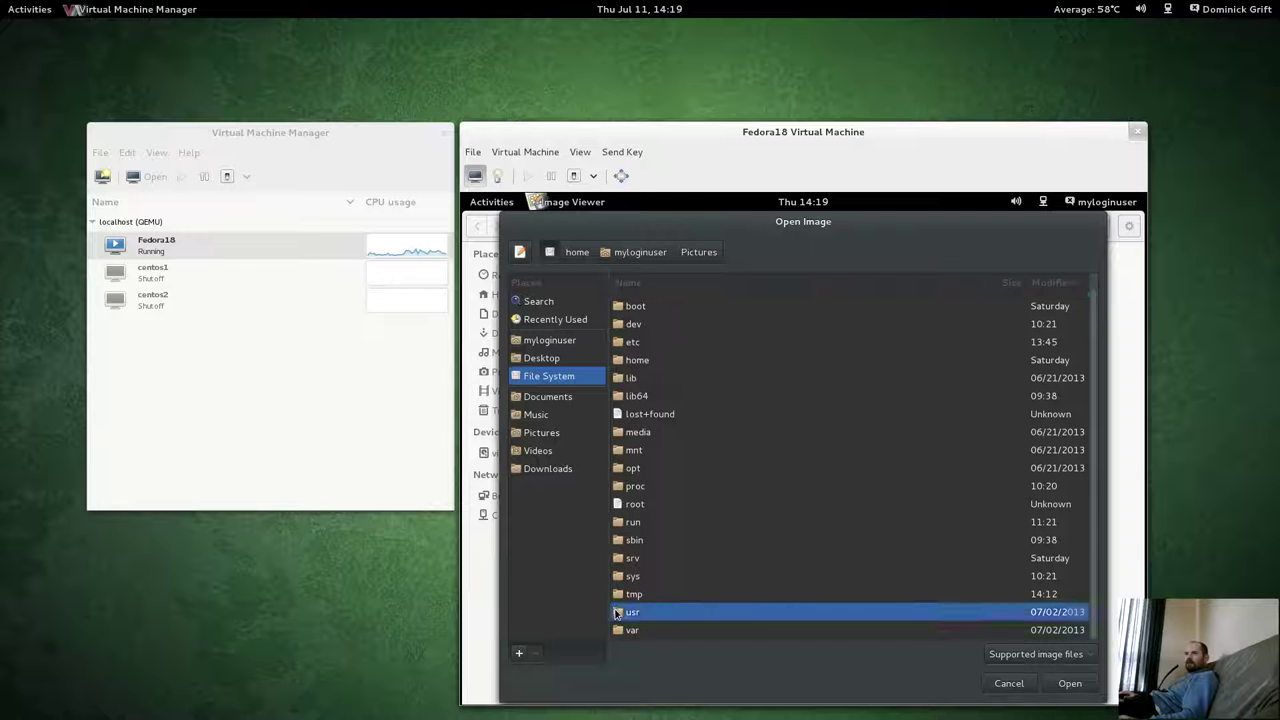
pyautogui.doubleClick(616, 613)
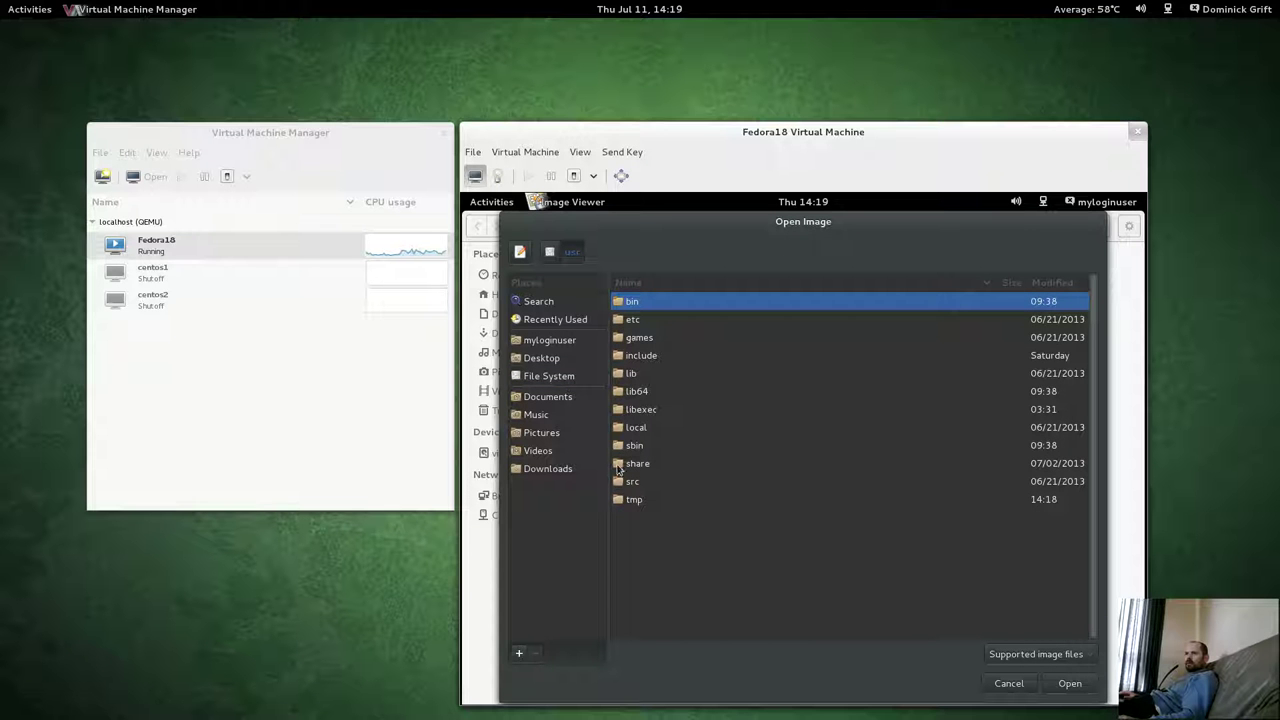
pyautogui.doubleClick(620, 465)
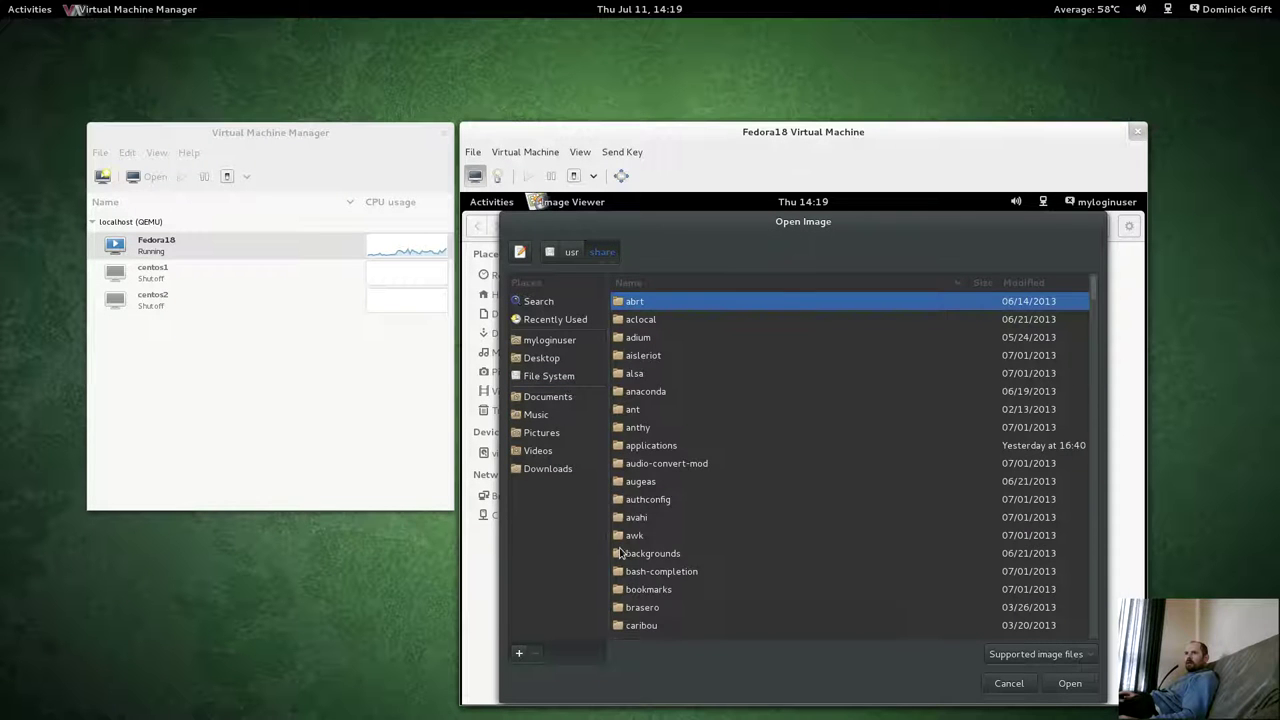
pyautogui.doubleClick(622, 553)
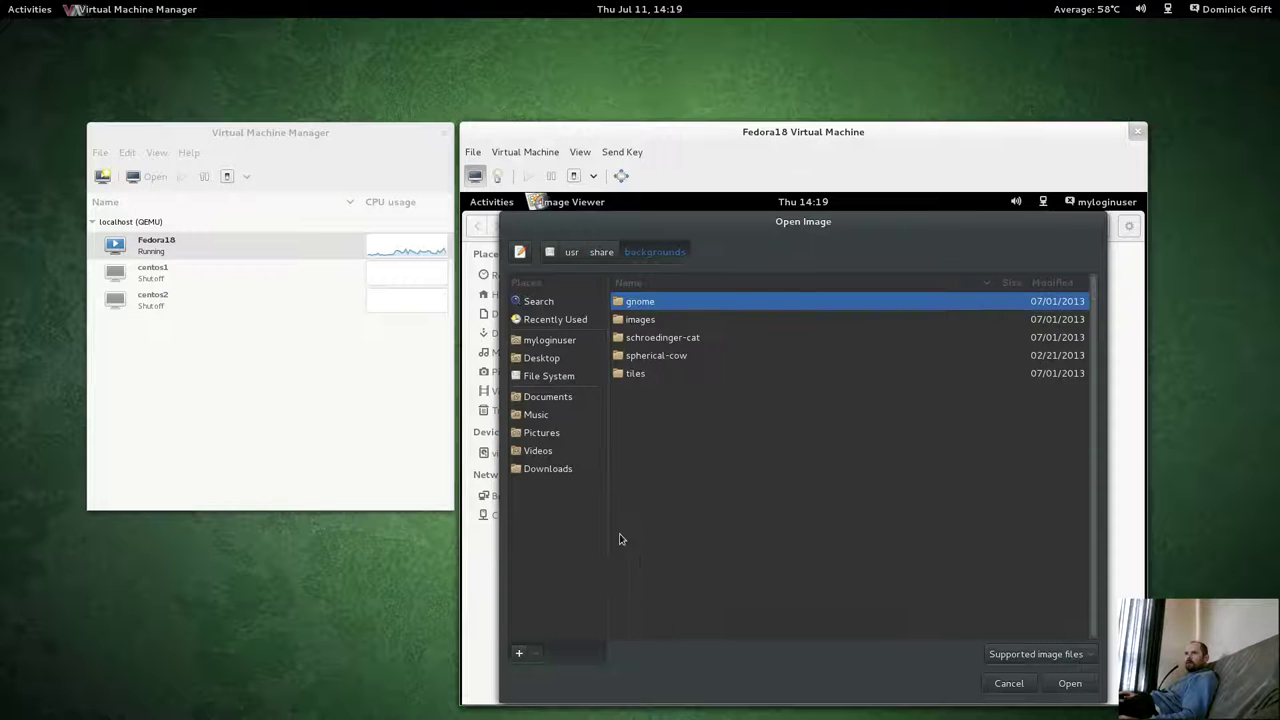
pyautogui.doubleClick(626, 339)
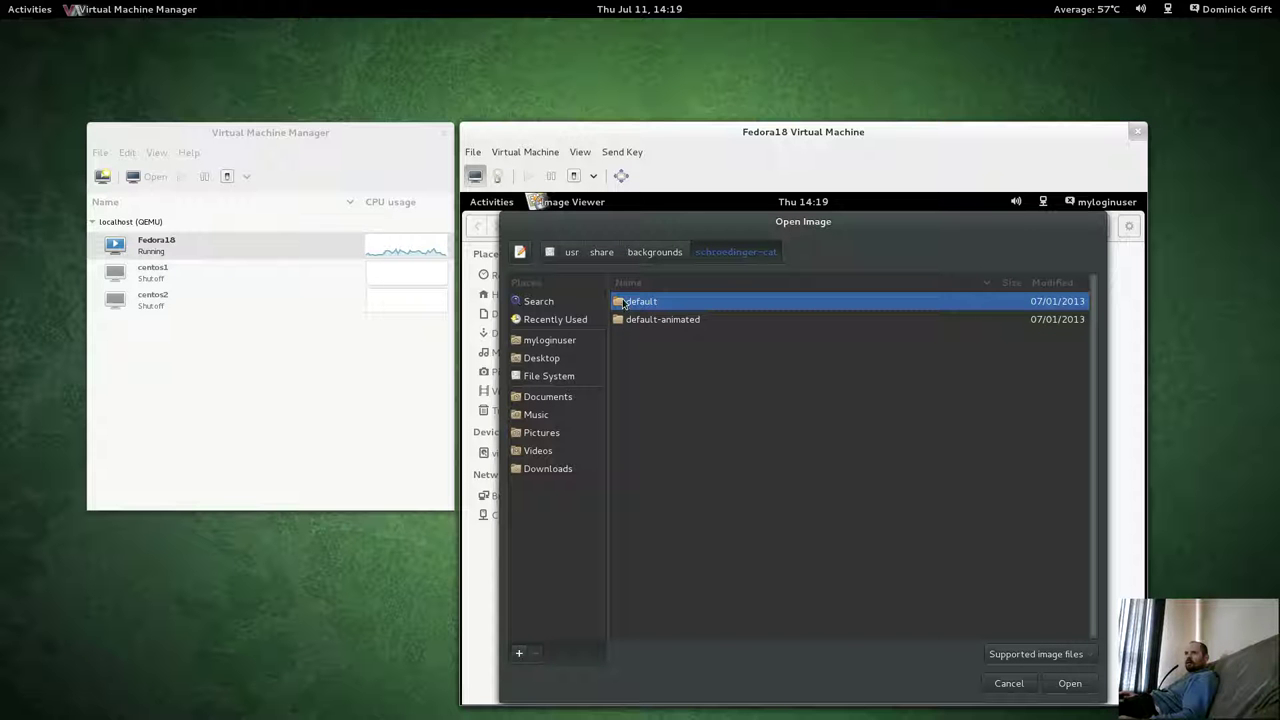
pyautogui.click(645, 252)
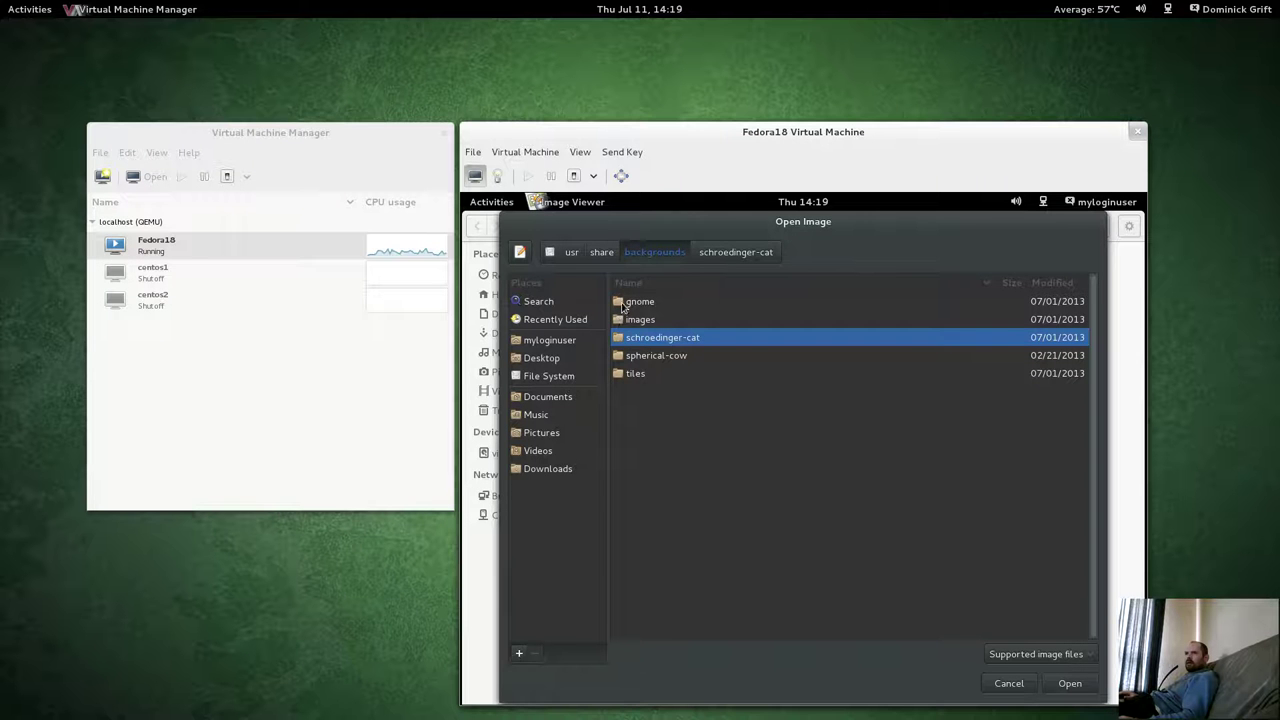
pyautogui.doubleClick(620, 305)
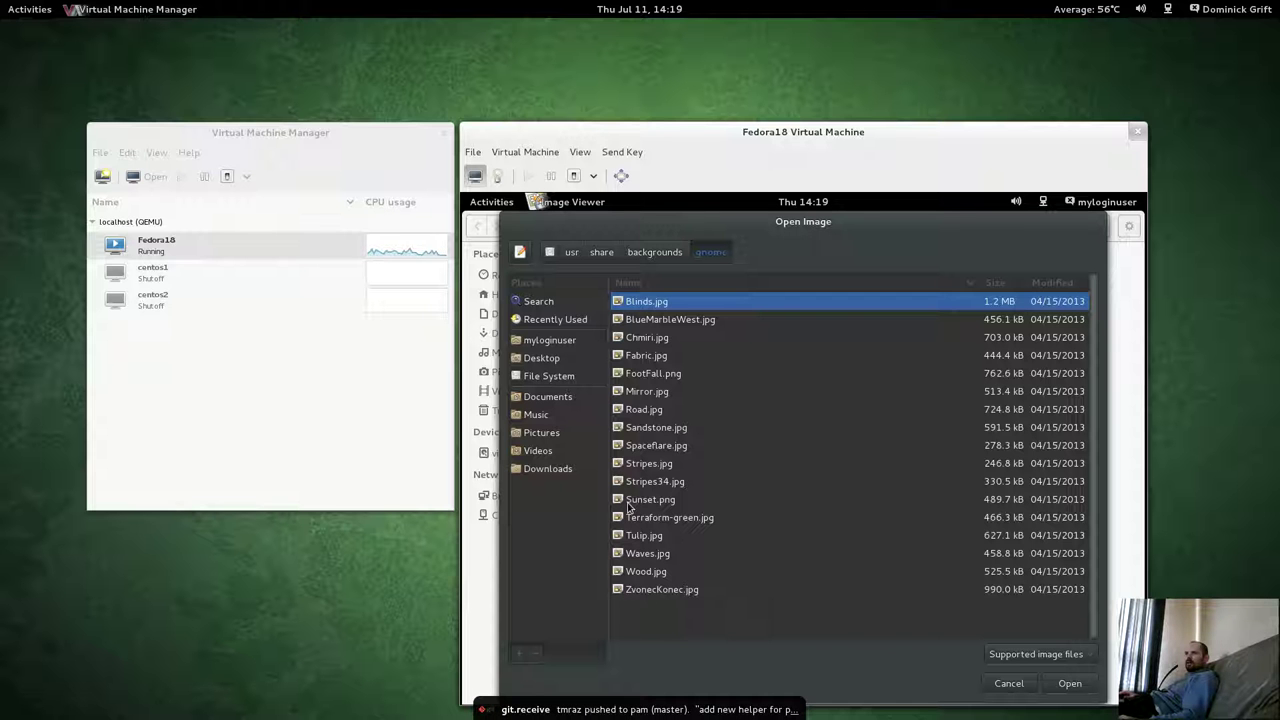
pyautogui.click(628, 502)
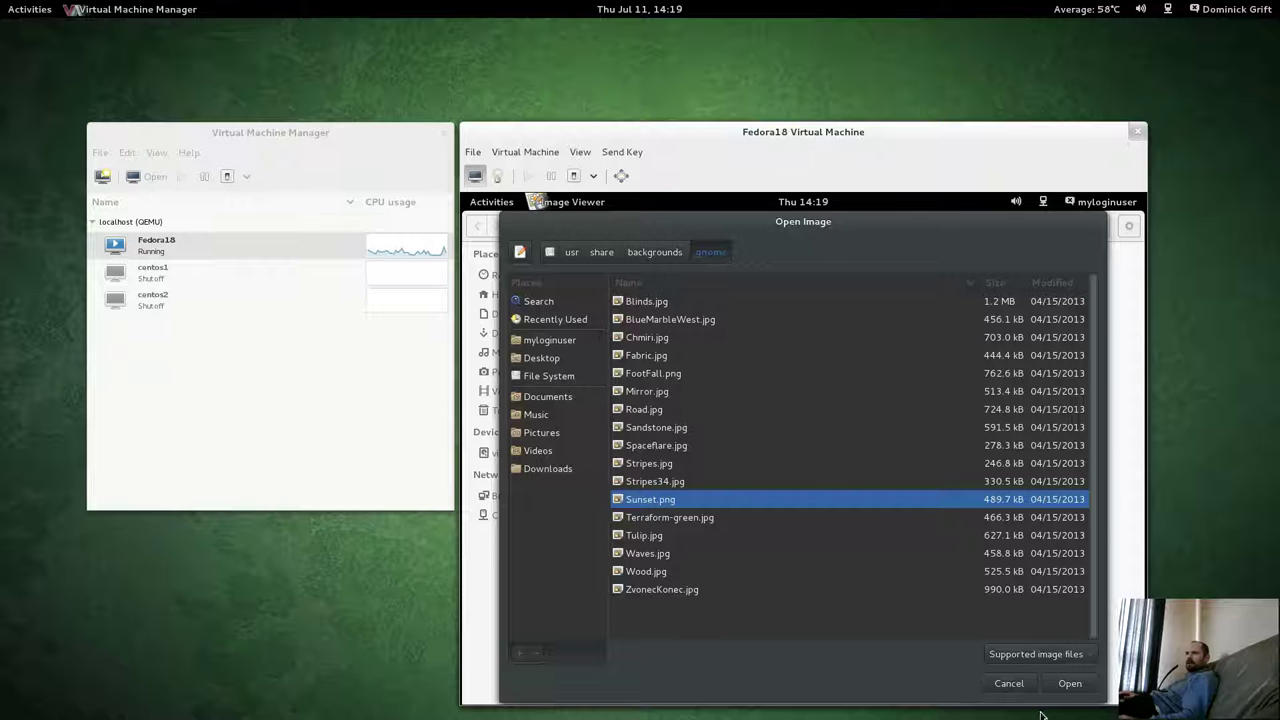
pyautogui.click(1068, 683)
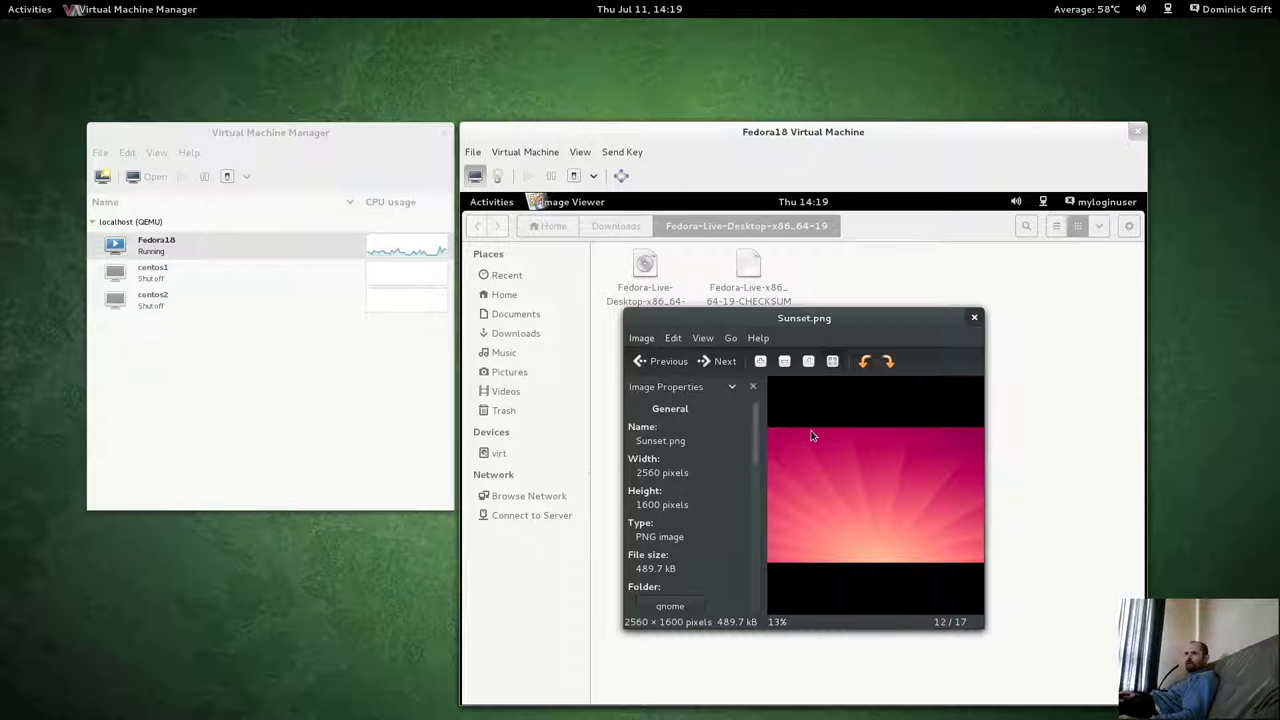
# Save the image as Sunset.png in the myloginuser home folder and close Image Viewer.
pyautogui.click(642, 338)
pyautogui.click(646, 404)
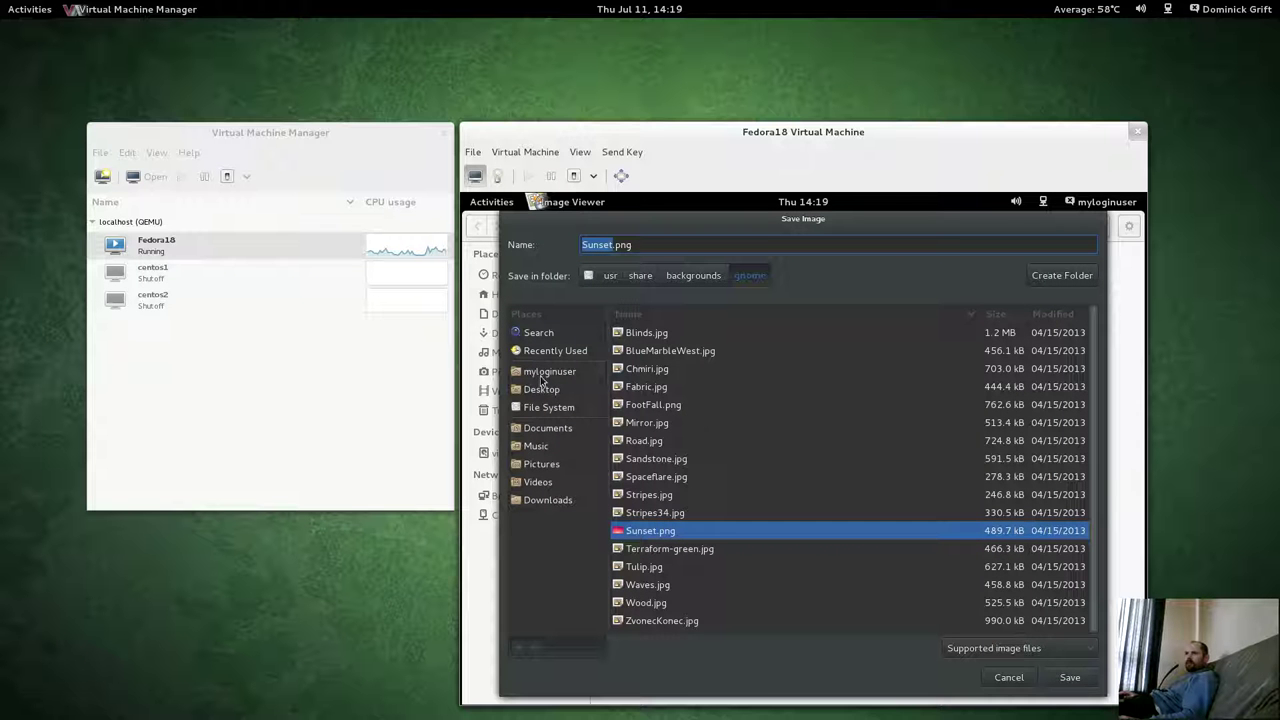
pyautogui.click(540, 371)
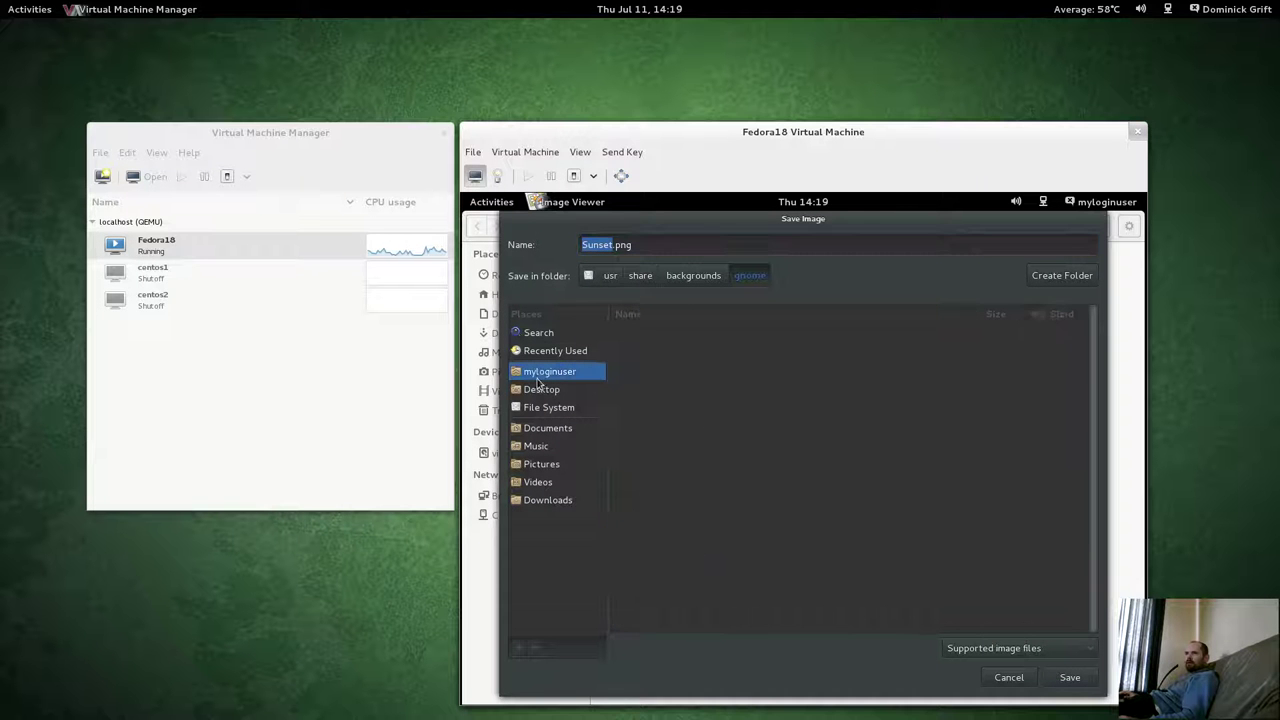
pyautogui.click(1062, 680)
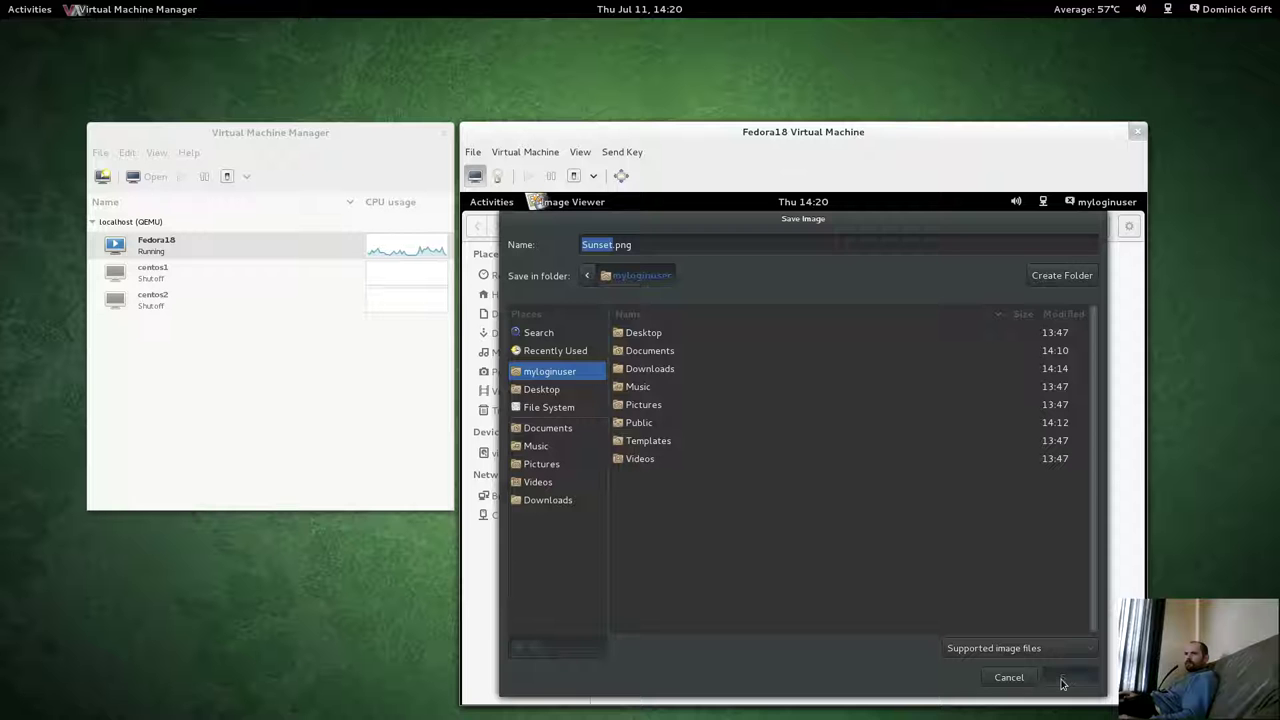
pyautogui.click(976, 321)
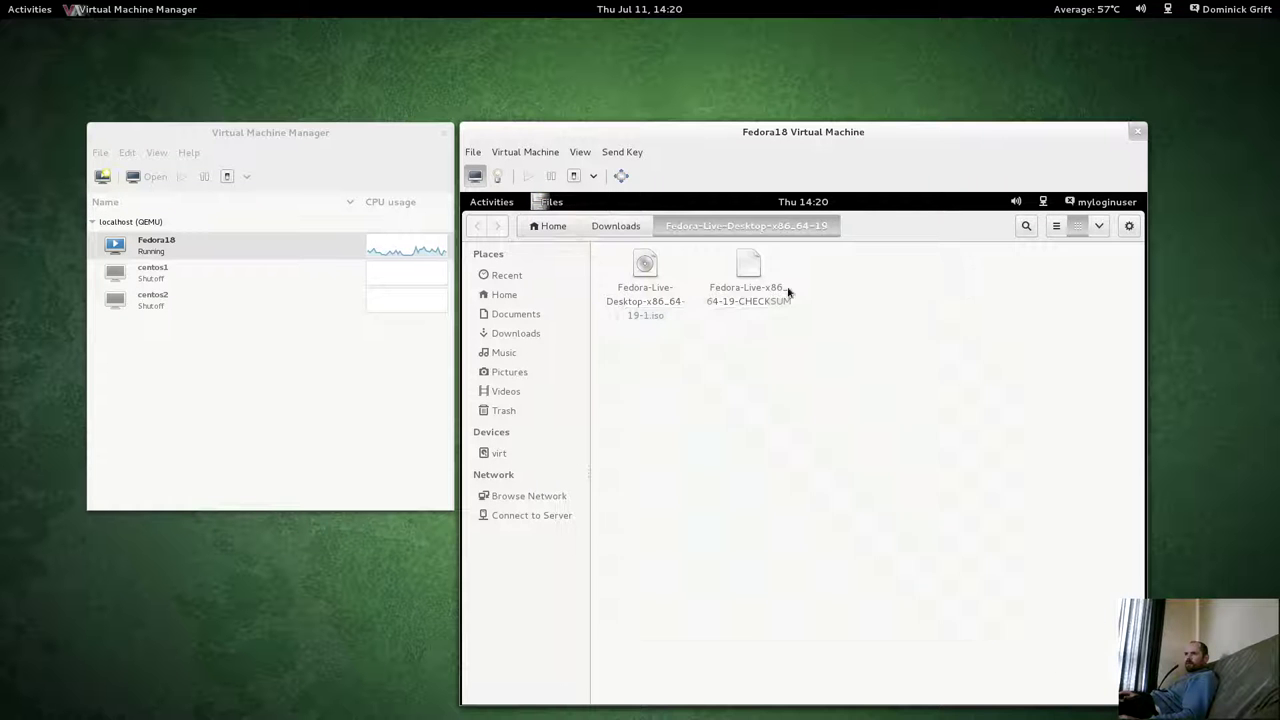
# Set Sunset.png from the Home folder as the desktop wallpaper and bring Home to the front.
pyautogui.click(505, 294)
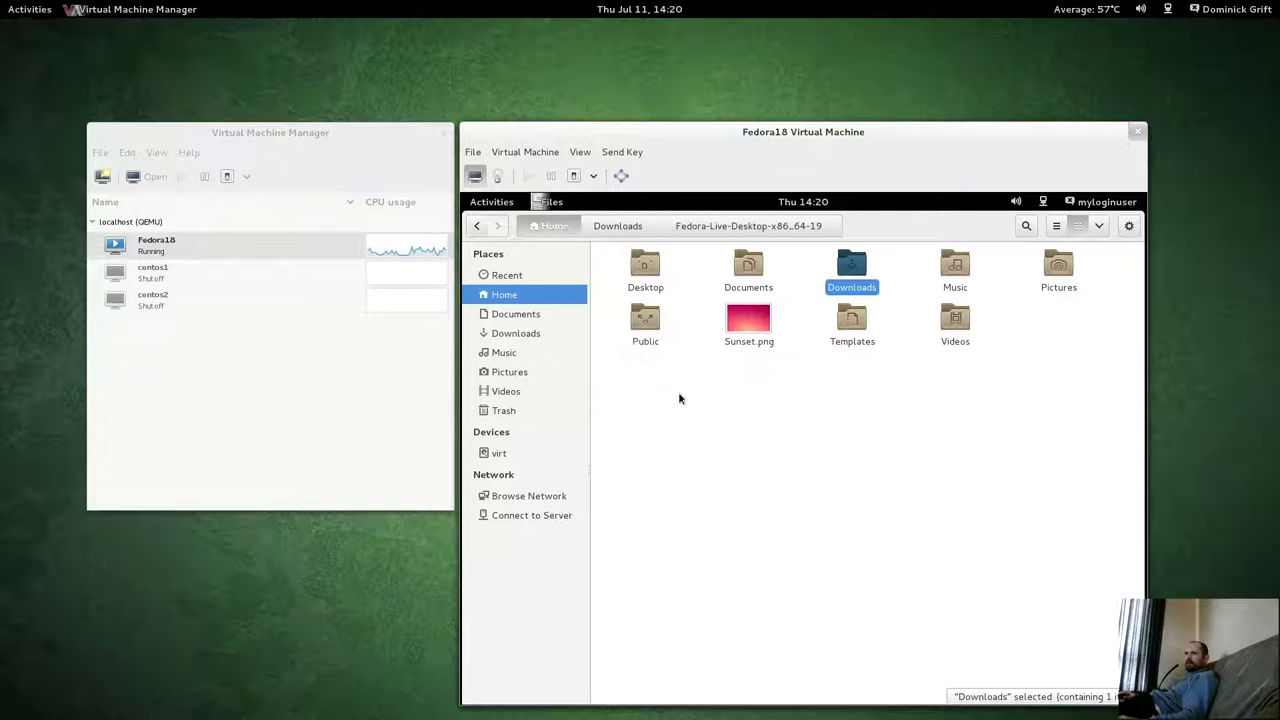
pyautogui.rightClick(753, 338)
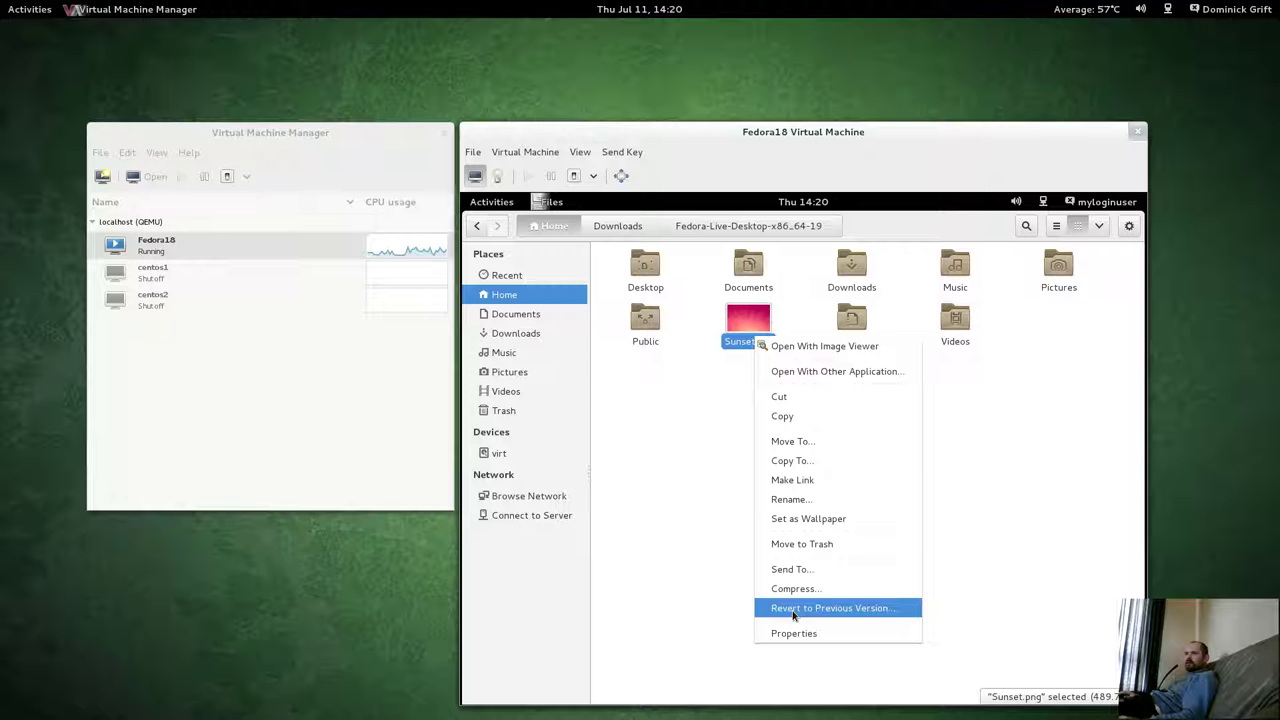
pyautogui.click(806, 518)
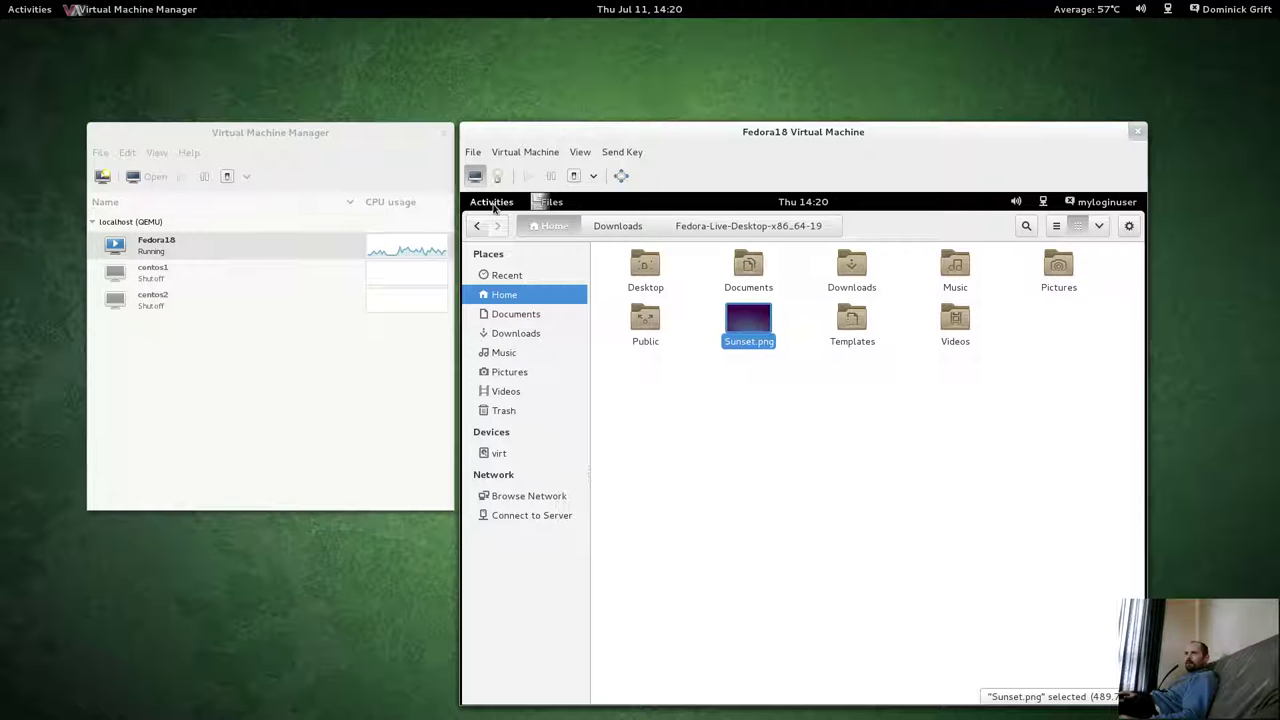
pyautogui.click(491, 203)
pyautogui.click(491, 203)
pyautogui.click(491, 203)
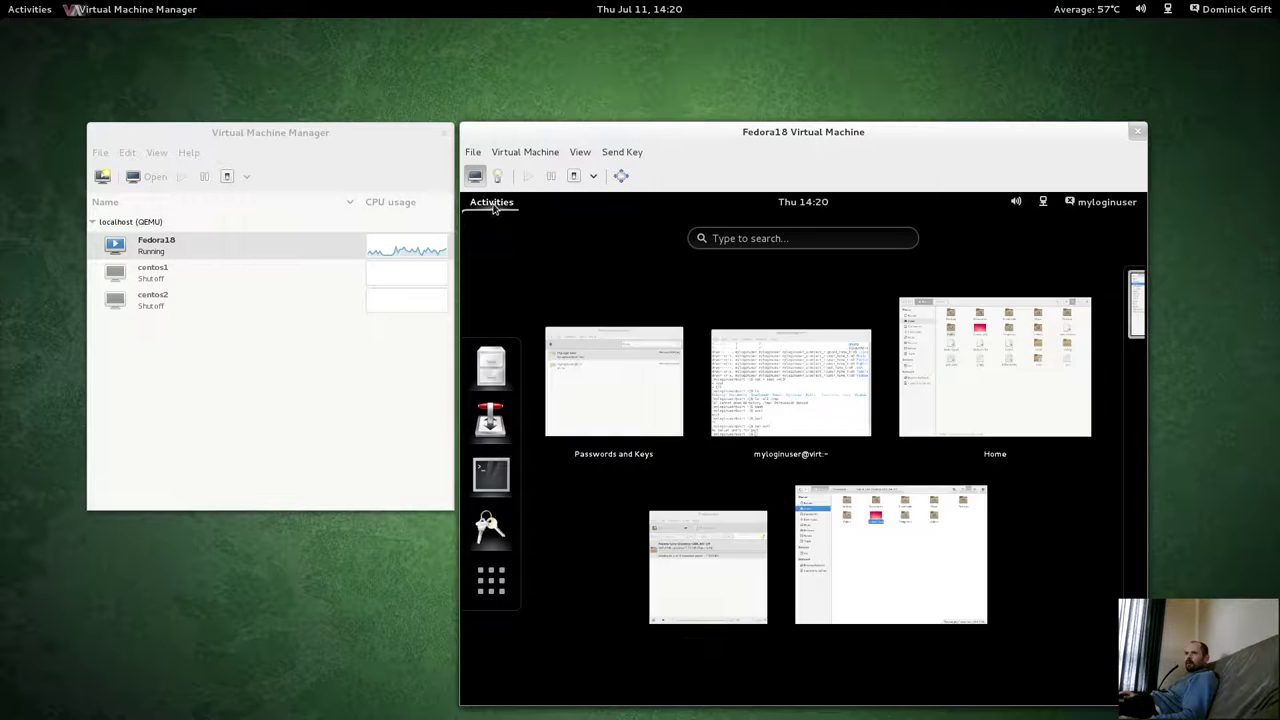
pyautogui.click(882, 565)
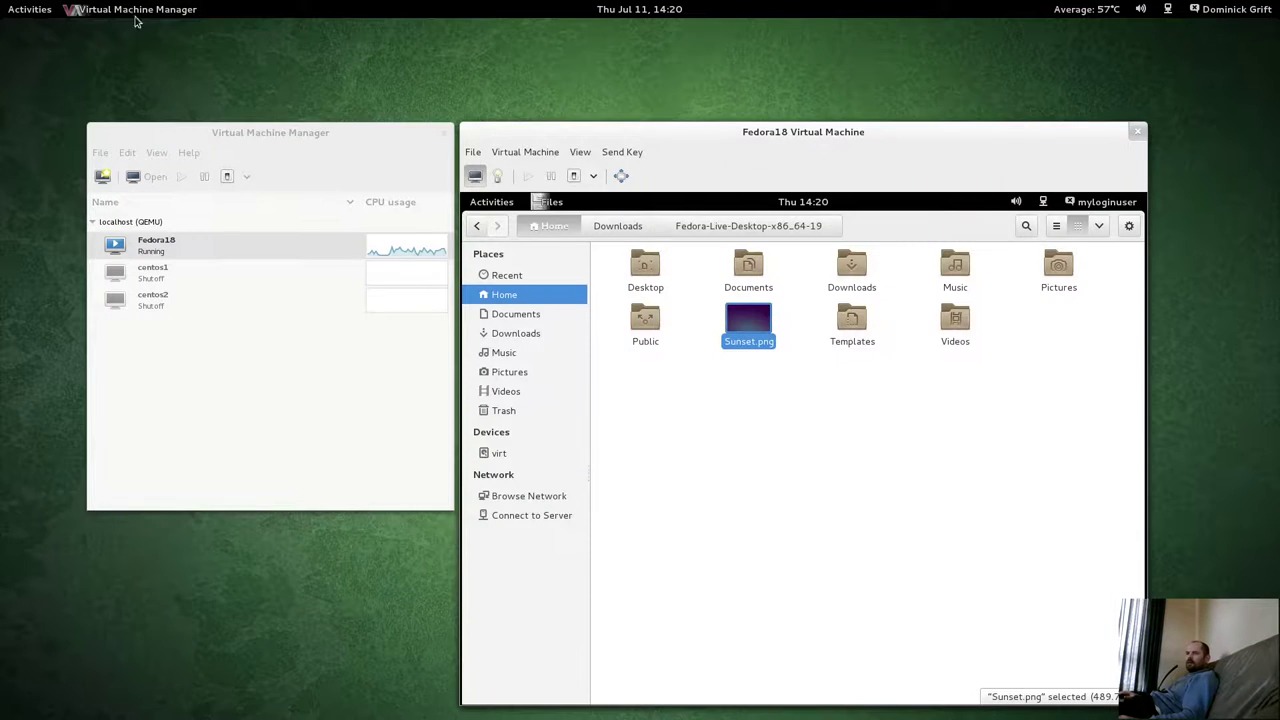
pyautogui.press('super')
pyautogui.scroll(-1, 676, 363)
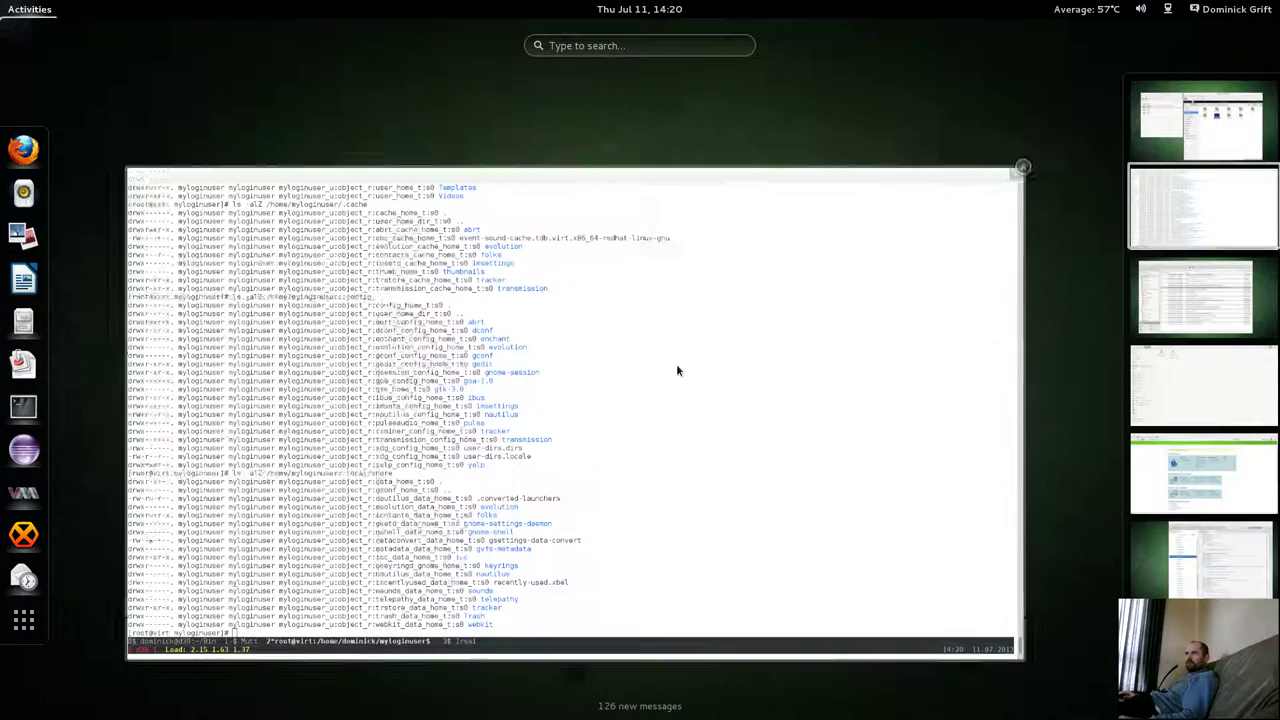
# Rerun the ausearch AVC query from 14:20 instead of 14:05, then type 'nano myloginuser.te'.
pyautogui.click(674, 366)
pyautogui.press('Up')
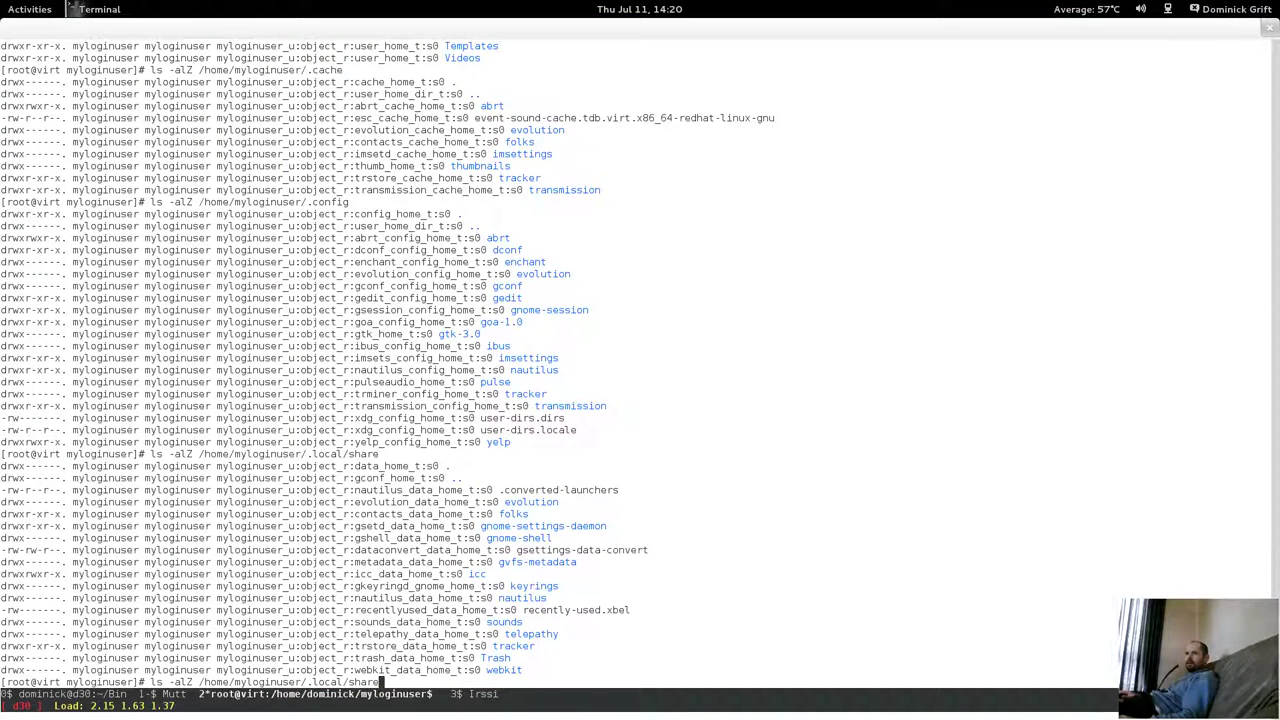
pyautogui.press('Up')
pyautogui.press('Up')
pyautogui.press('Up')
pyautogui.press('Up')
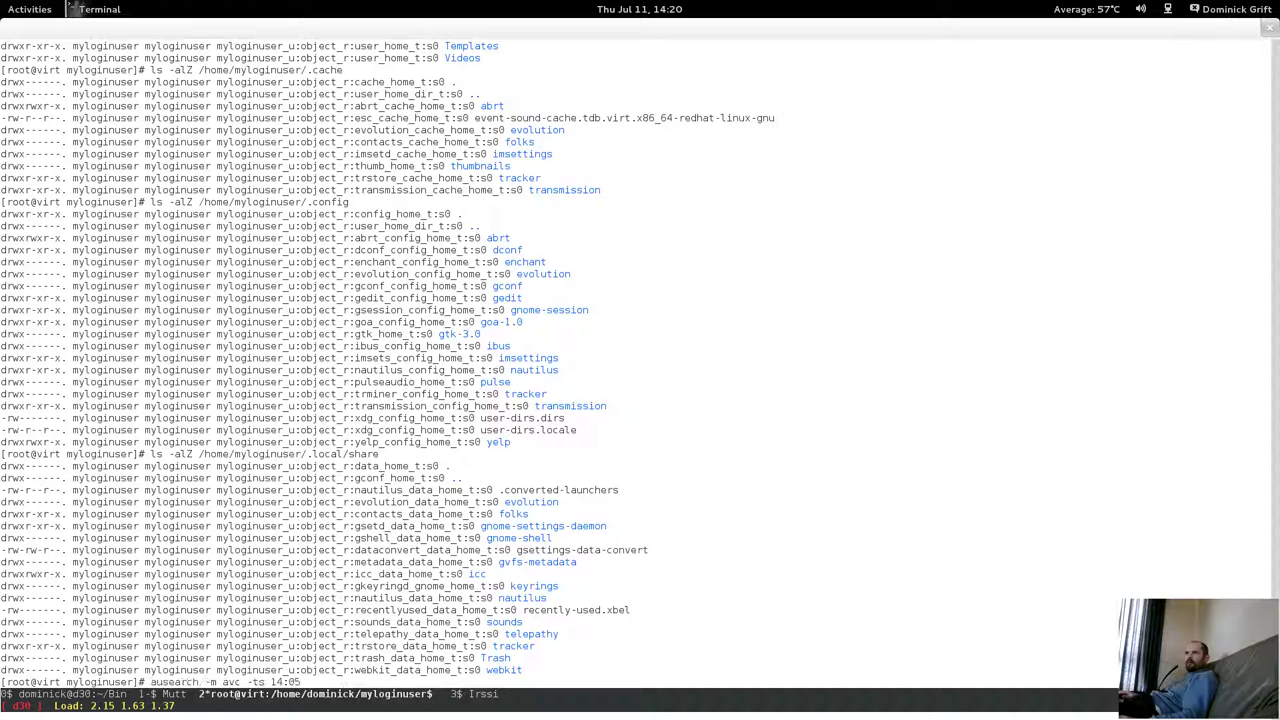
pyautogui.press('BackSpace')
pyautogui.press('BackSpace')
pyautogui.write('20')
pyautogui.press('Return')
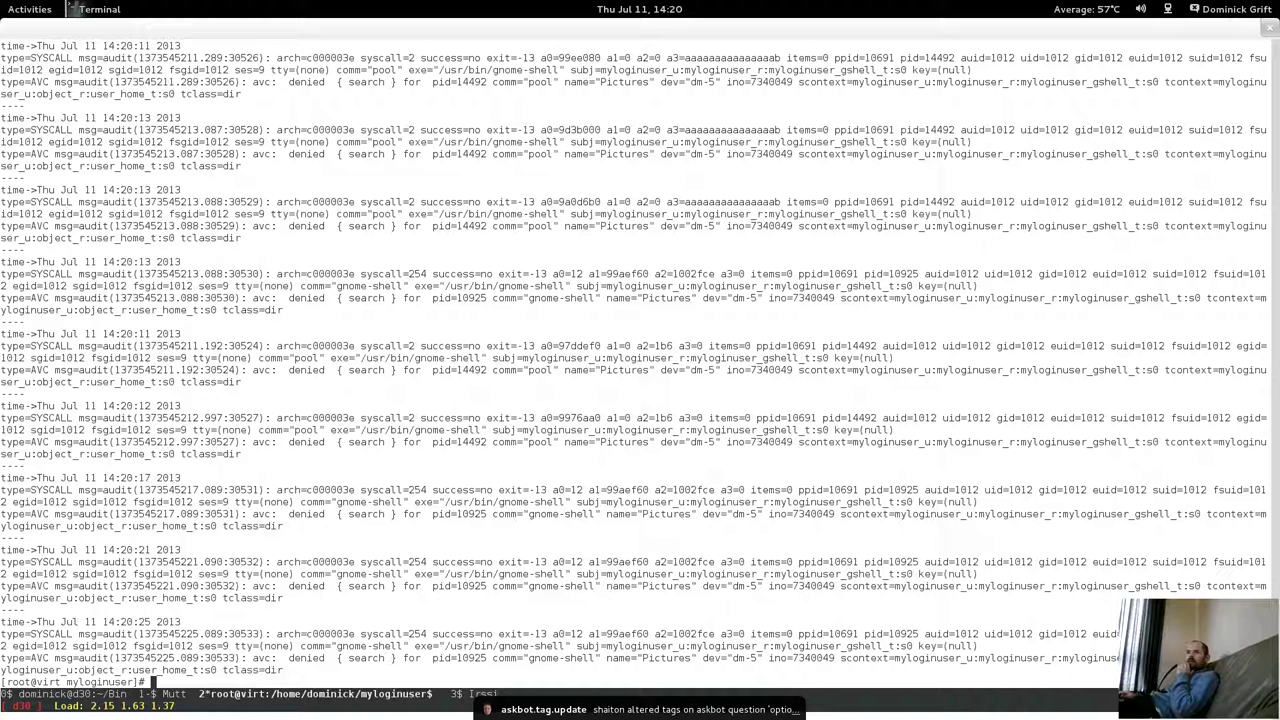
pyautogui.write('nano myl')
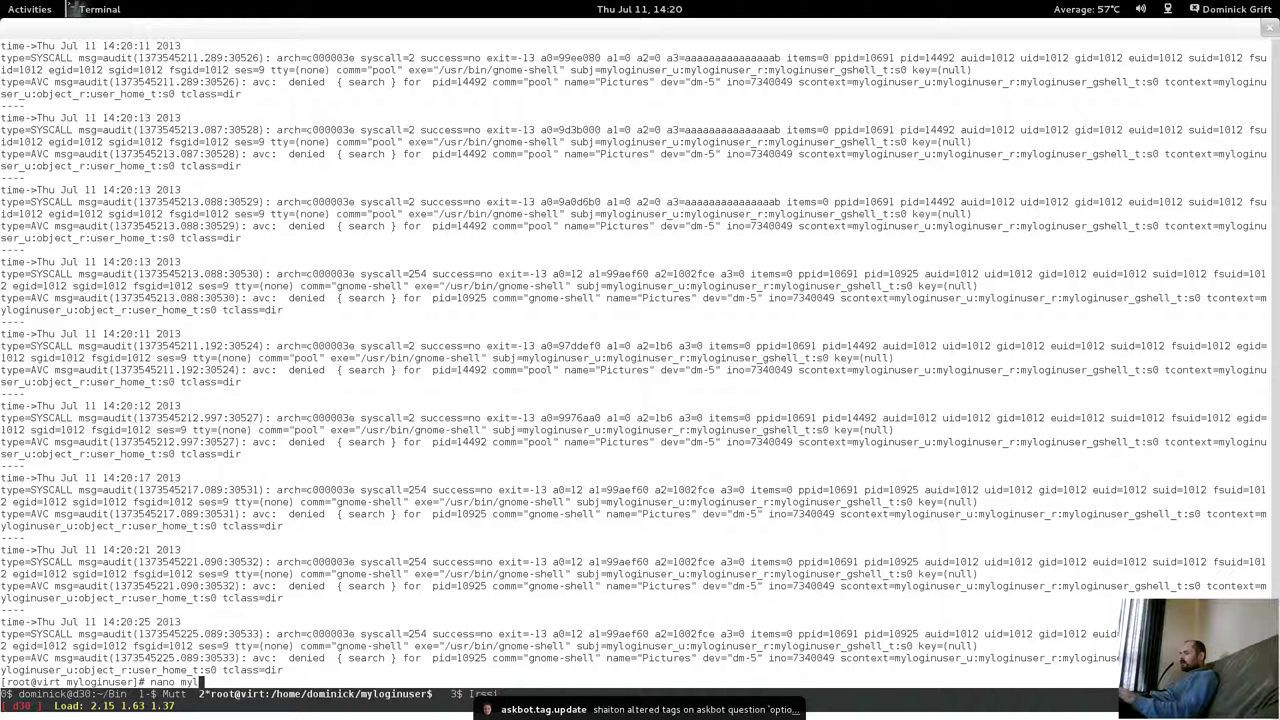
pyautogui.write('oginuser')
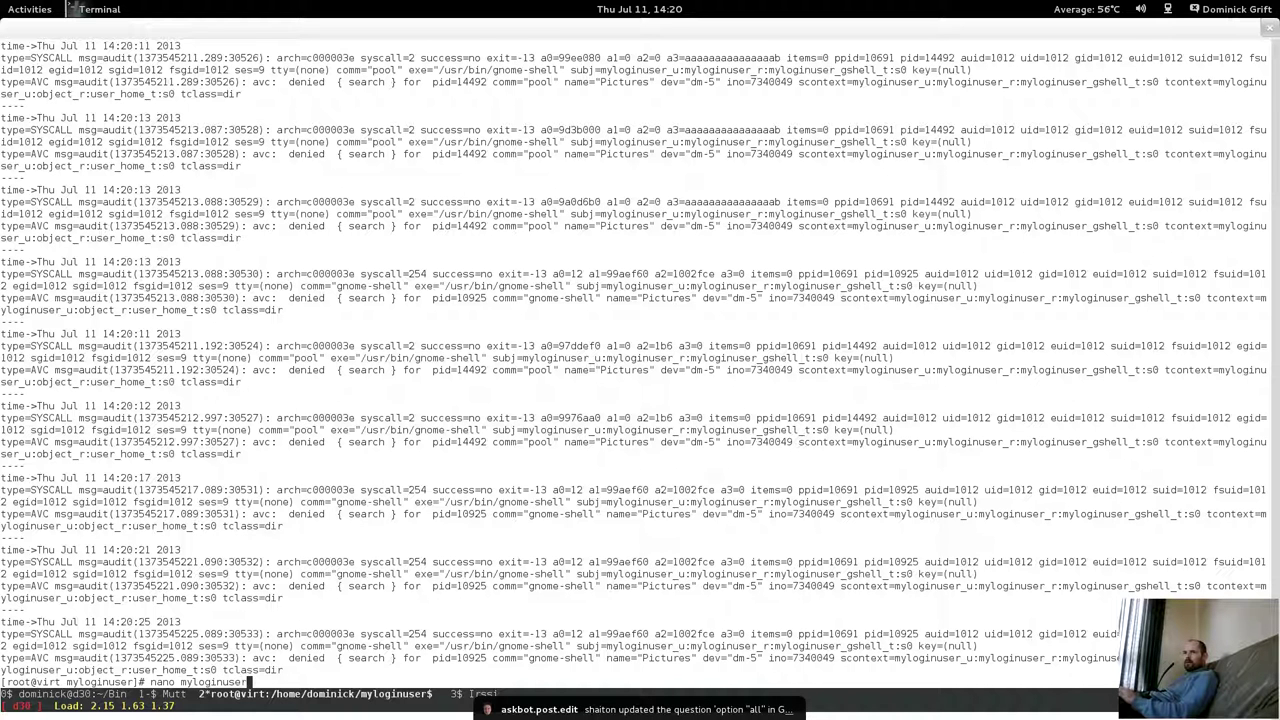
pyautogui.write('.te')
# Open myloginuser.te in nano and find the '# gshell' sounds_data_home_t allow line.
pyautogui.press('Return')
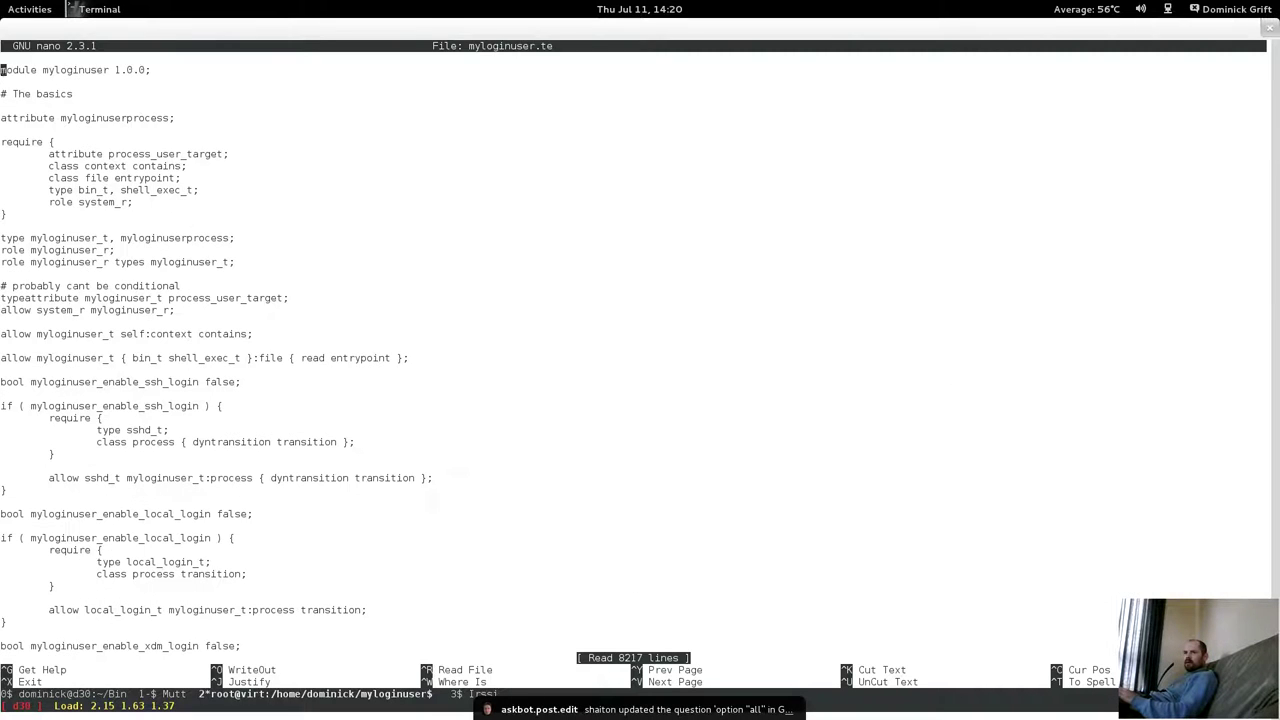
pyautogui.hotkey('ctrl', 'w')
pyautogui.write('# ghs')
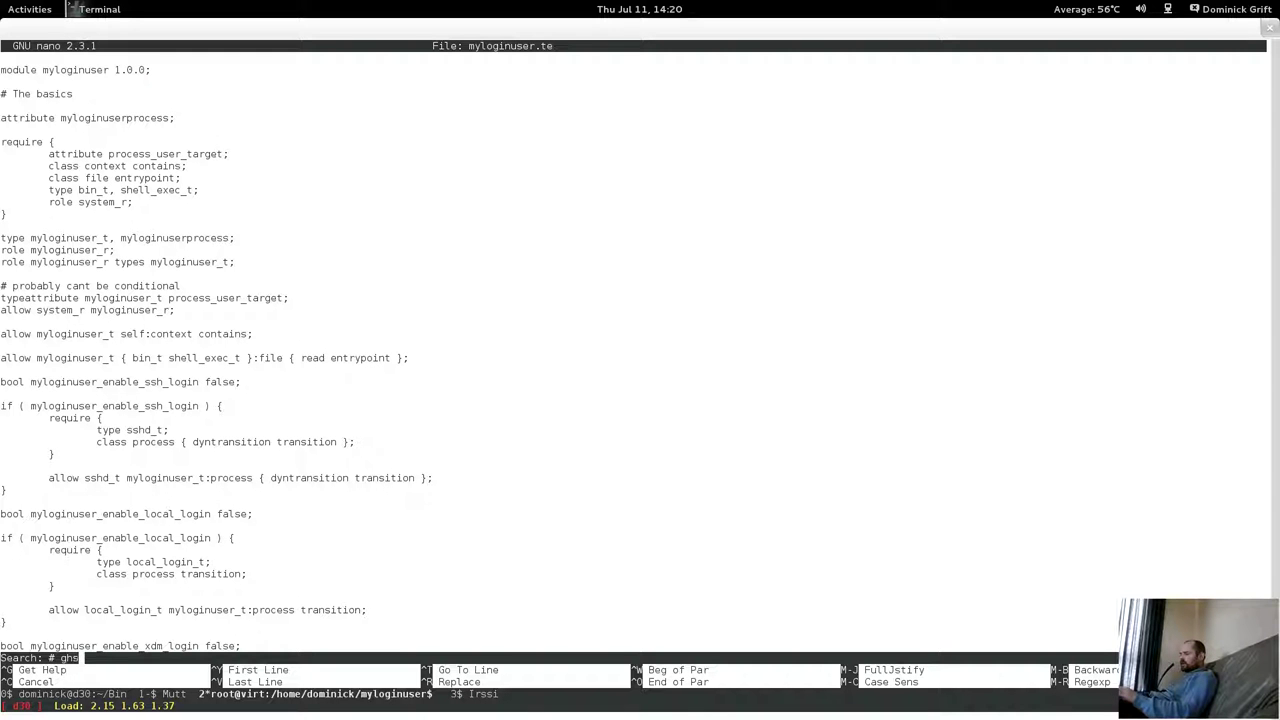
pyautogui.press('BackSpace')
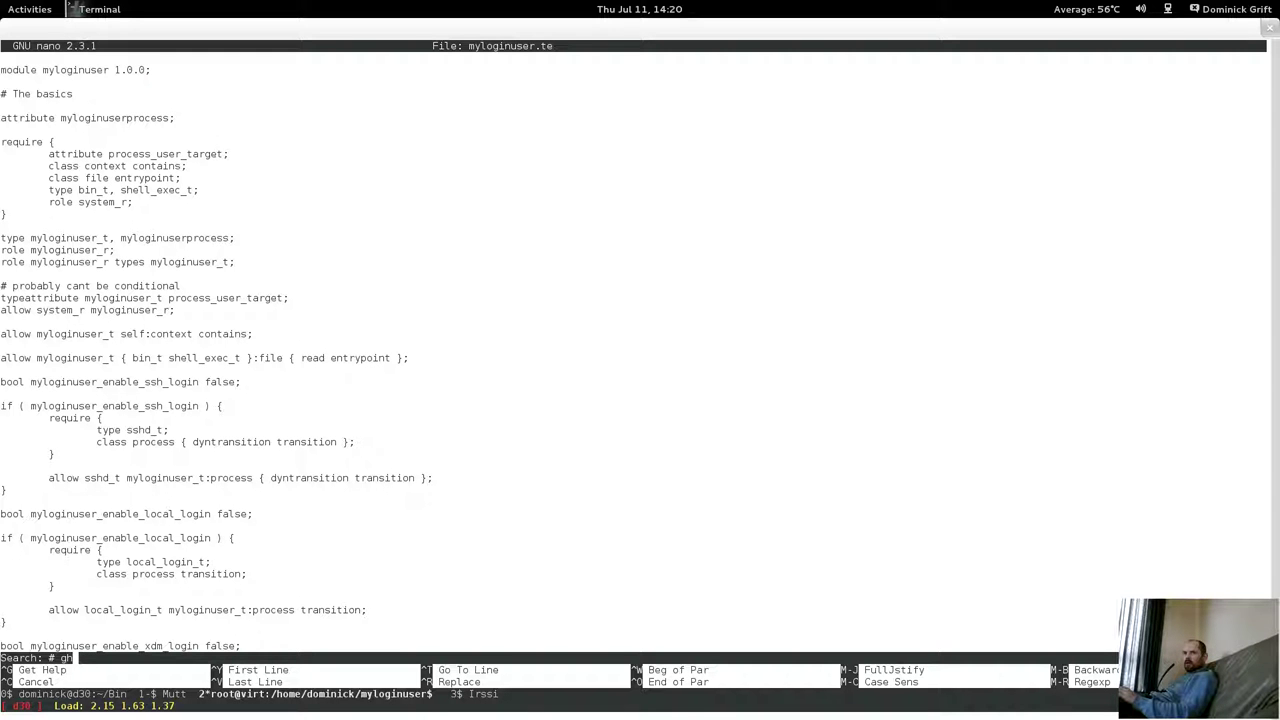
pyautogui.write('hell')
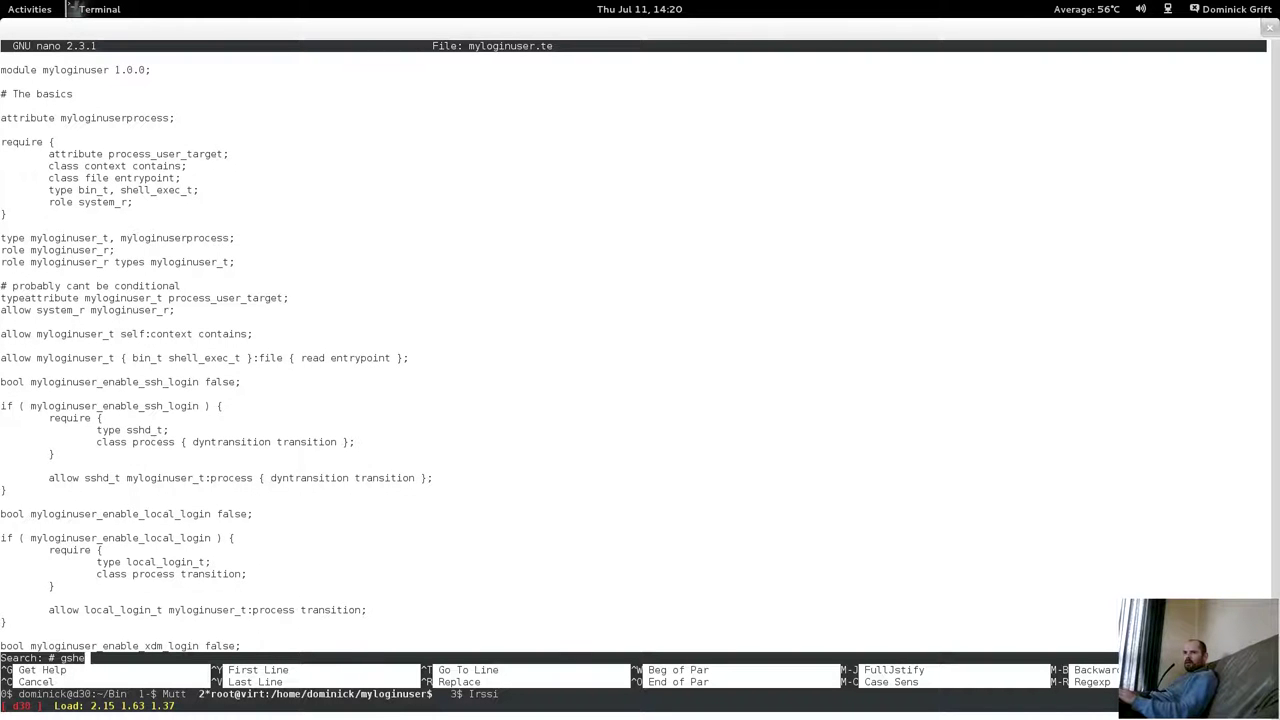
pyautogui.press('Return')
pyautogui.hotkey('ctrl', 'v')
pyautogui.hotkey('ctrl', 'v')
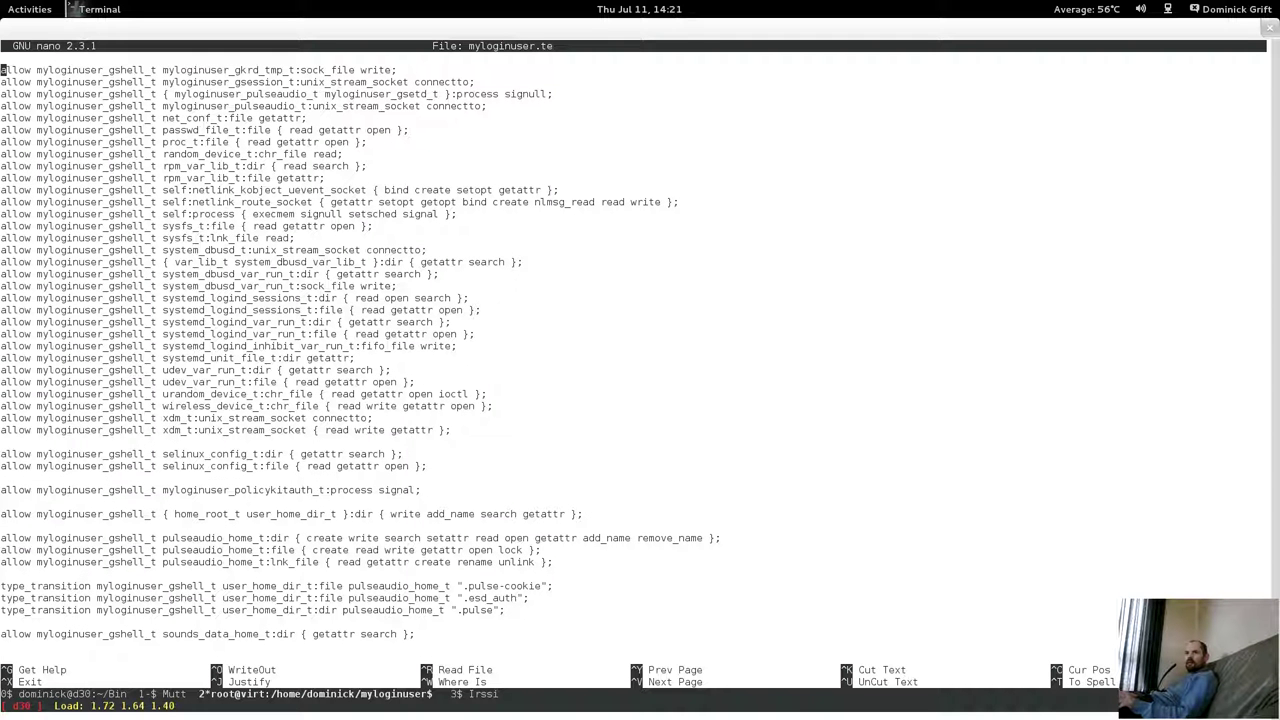
pyautogui.press('Down')
pyautogui.press('Down')
pyautogui.press('Down')
pyautogui.press('Down')
pyautogui.press('Down')
pyautogui.press('Down')
pyautogui.press('Down')
pyautogui.press('Down')
pyautogui.press('Down')
pyautogui.press('Down')
pyautogui.press('Down')
pyautogui.press('Down')
pyautogui.press('Down')
pyautogui.press('Down')
pyautogui.press('Down')
pyautogui.press('Down')
pyautogui.press('Down')
pyautogui.press('Down')
pyautogui.press('Down')
pyautogui.press('Down')
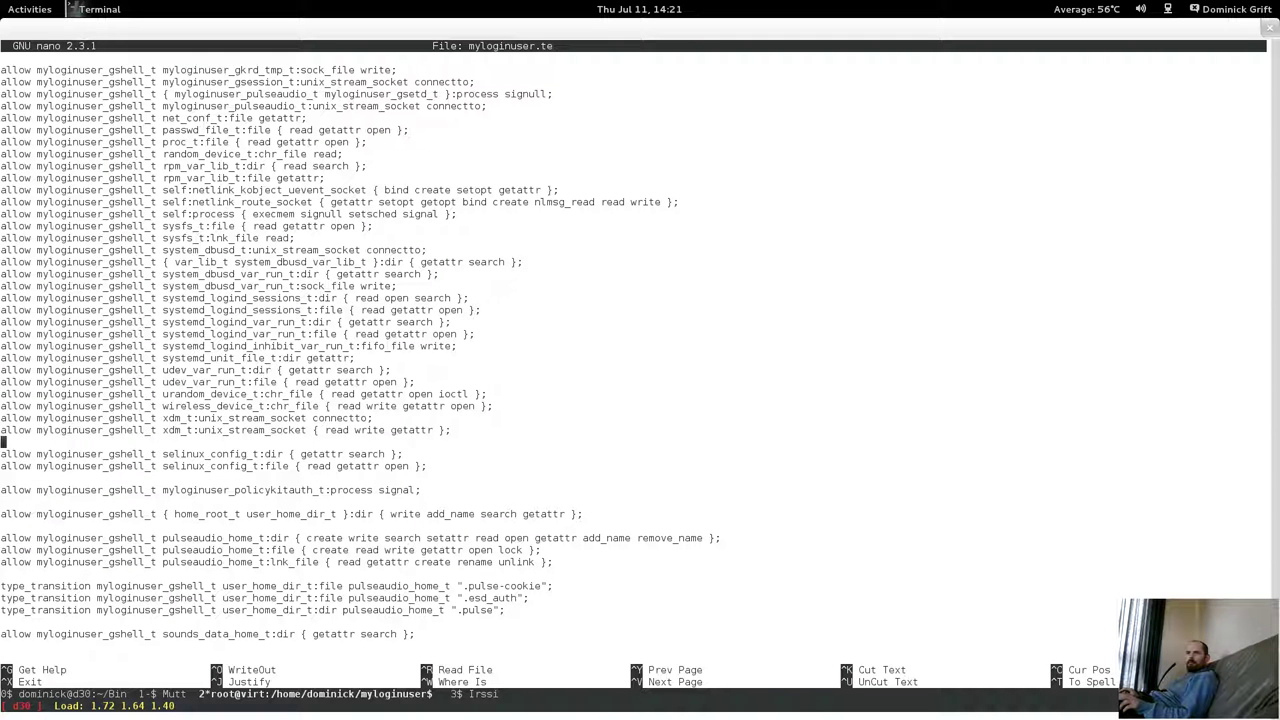
pyautogui.click(3, 490)
pyautogui.press('Down')
pyautogui.press('Down')
pyautogui.press('Down')
pyautogui.press('Down')
pyautogui.press('Down')
pyautogui.press('Down')
pyautogui.press('Down')
pyautogui.press('Down')
pyautogui.press('Down')
pyautogui.press('Down')
pyautogui.press('Down')
pyautogui.press('Down')
pyautogui.press('Down')
pyautogui.press('Down')
pyautogui.press('Down')
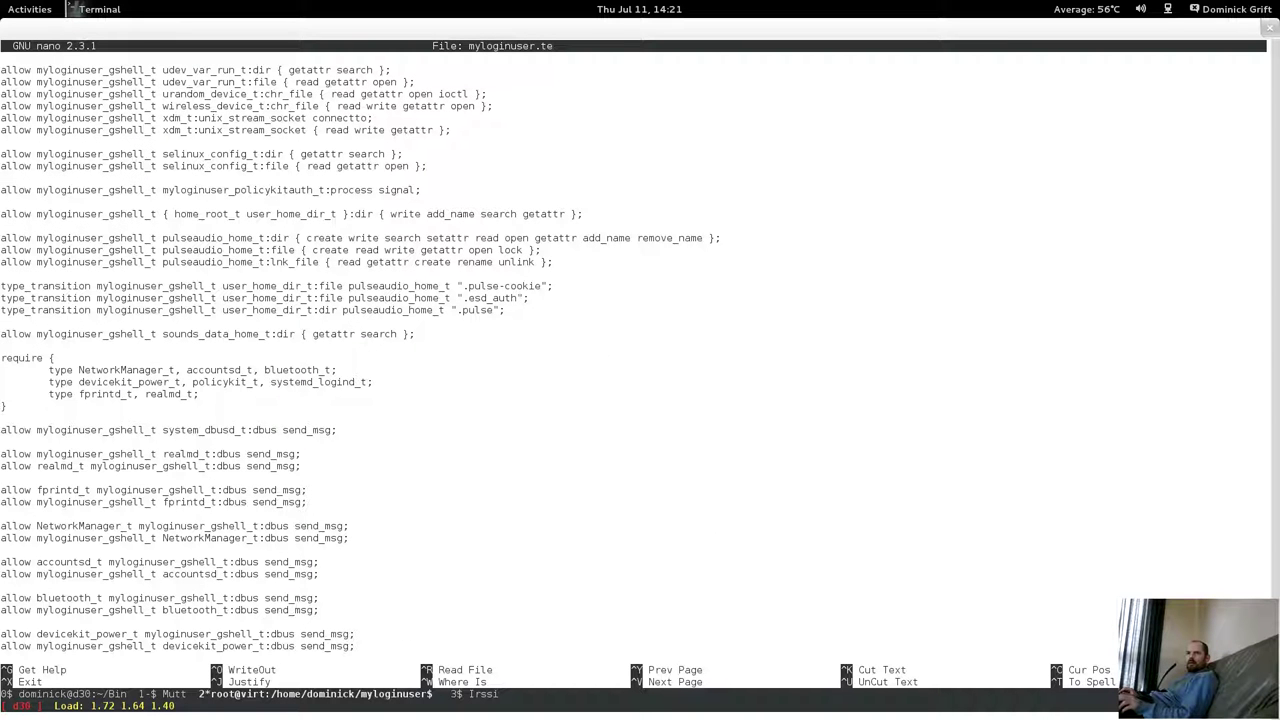
pyautogui.click(3, 334)
# Change the rule's target to '{ user_home_t sounds_data_home_t }' and save the file.
pyautogui.press('Right')
pyautogui.press('Right')
pyautogui.press('Right')
pyautogui.press('Right')
pyautogui.press('Right')
pyautogui.press('Right')
pyautogui.press('Right')
pyautogui.press('Right')
pyautogui.press('Right')
pyautogui.press('Right')
pyautogui.press('Right')
pyautogui.press('Right')
pyautogui.press('Right')
pyautogui.press('Right')
pyautogui.press('Right')
pyautogui.press('Right')
pyautogui.press('Right')
pyautogui.press('Right')
pyautogui.press('Right')
pyautogui.press('Right')
pyautogui.write('{ user')
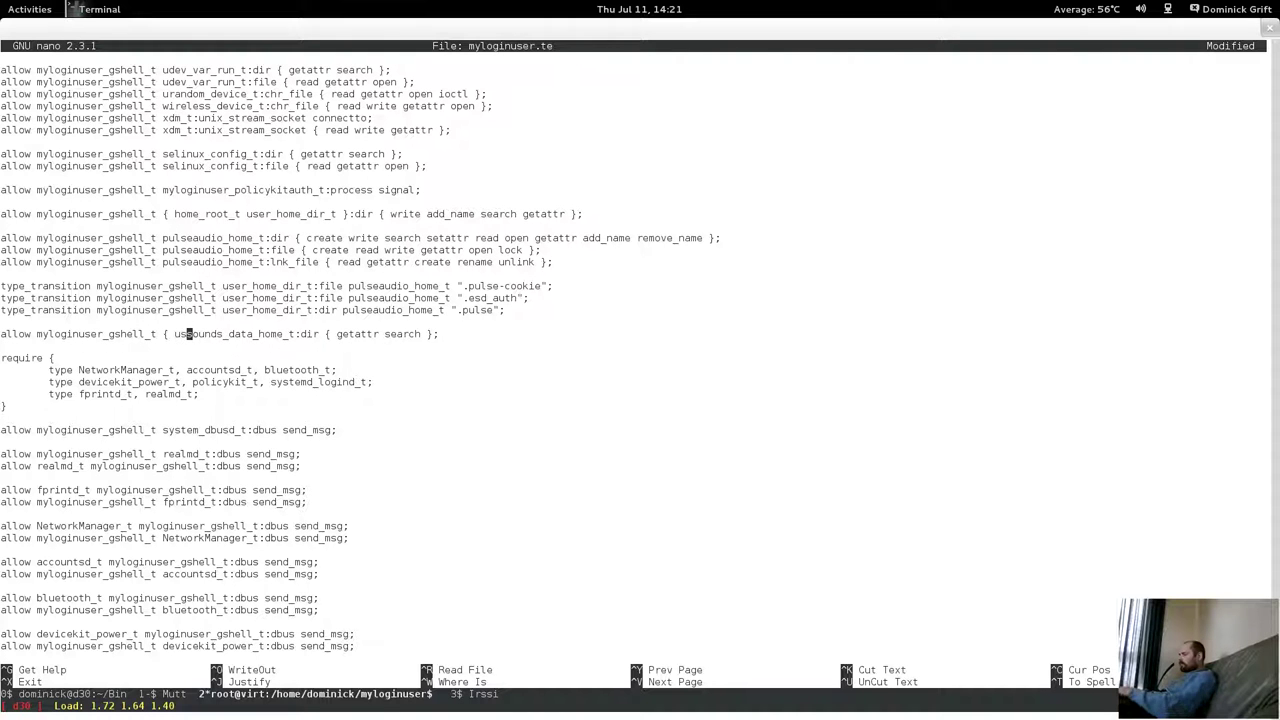
pyautogui.write('_hom')
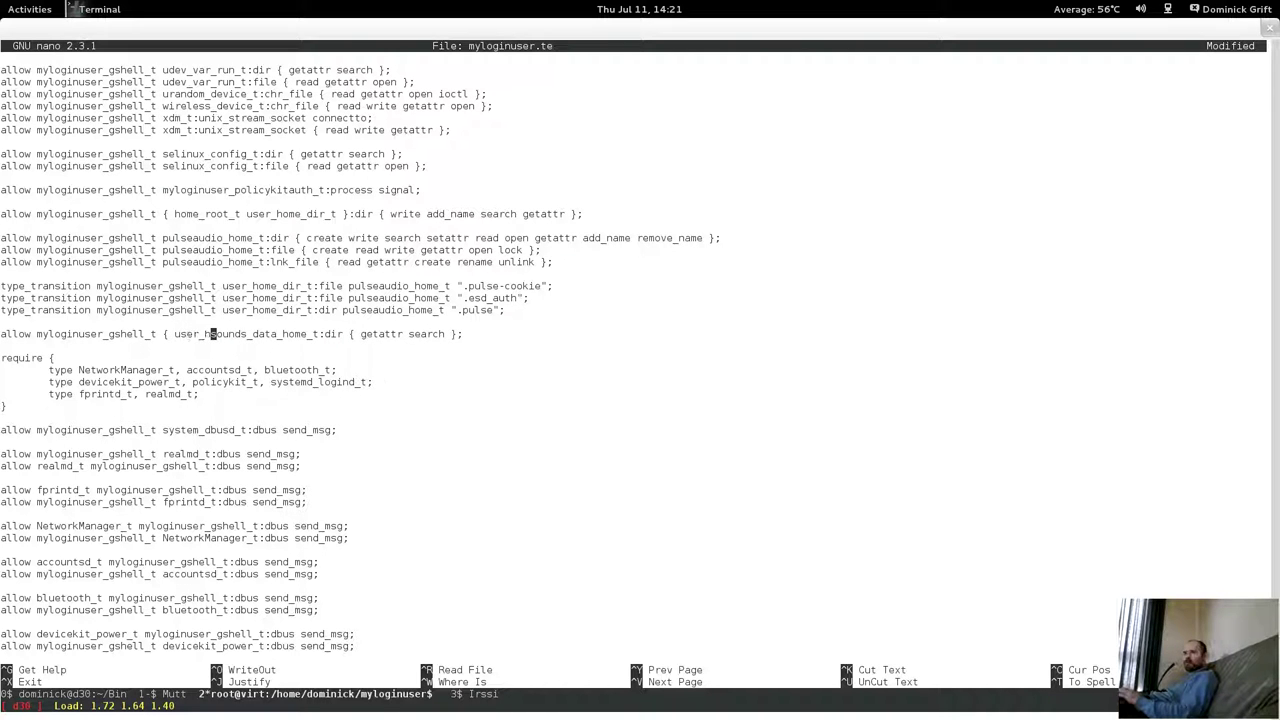
pyautogui.write('e_t')
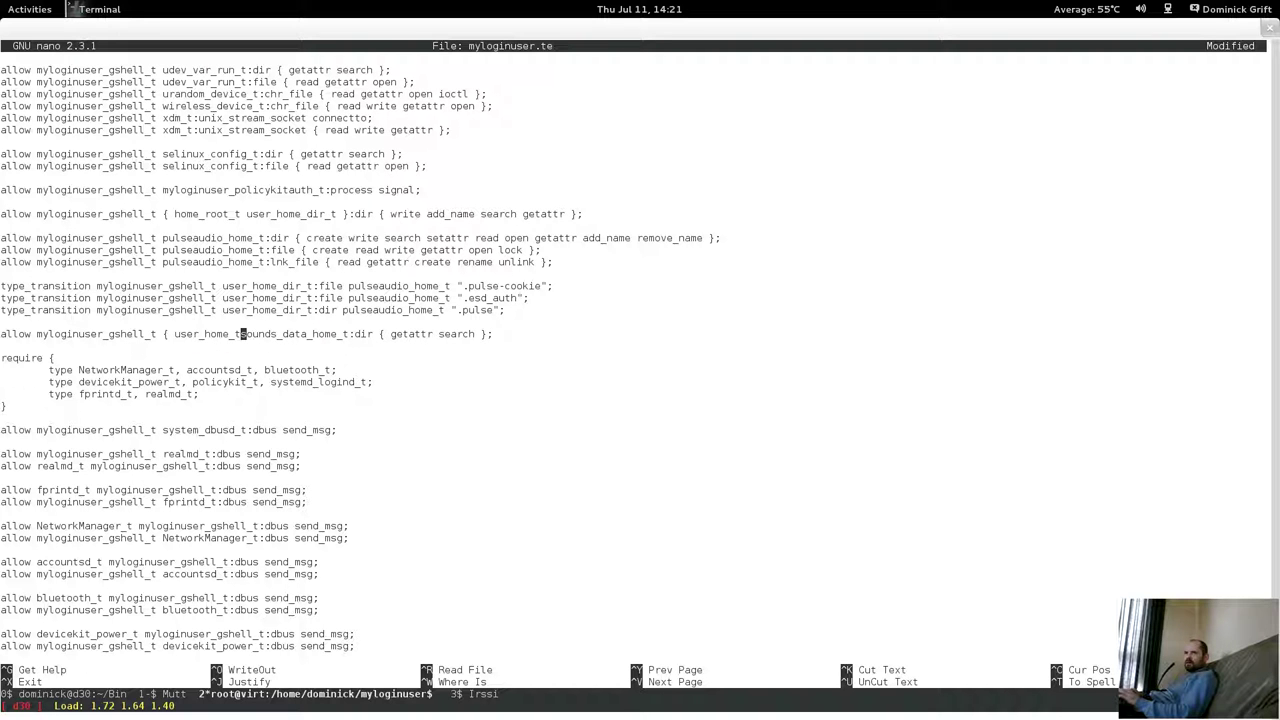
pyautogui.press('Right')
pyautogui.press('Right')
pyautogui.press('Right')
pyautogui.press('Right')
pyautogui.press('Right')
pyautogui.press('Right')
pyautogui.press('Right')
pyautogui.press('Right')
pyautogui.press('Right')
pyautogui.press('Right')
pyautogui.press('Right')
pyautogui.press('Right')
pyautogui.press('Right')
pyautogui.press('Right')
pyautogui.press('Right')
pyautogui.press('Right')
pyautogui.press('Right')
pyautogui.press('Right')
pyautogui.write('}')
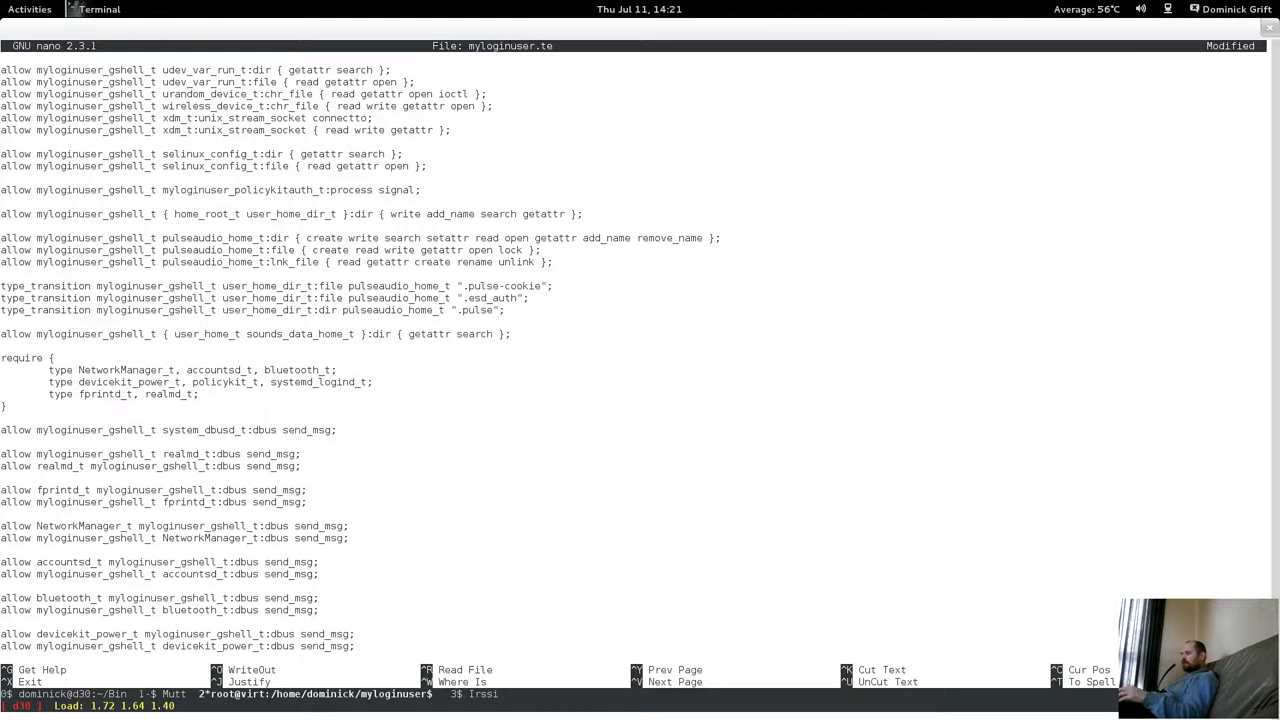
pyautogui.hotkey('ctrl', 'x')
pyautogui.press('y')
pyautogui.press('Return')
# Rebuild the myloginuser policy module, enter 'semodule -i myloginuser.pp', and switch to the VM workspace.
pyautogui.press('Up')
pyautogui.press('Up')
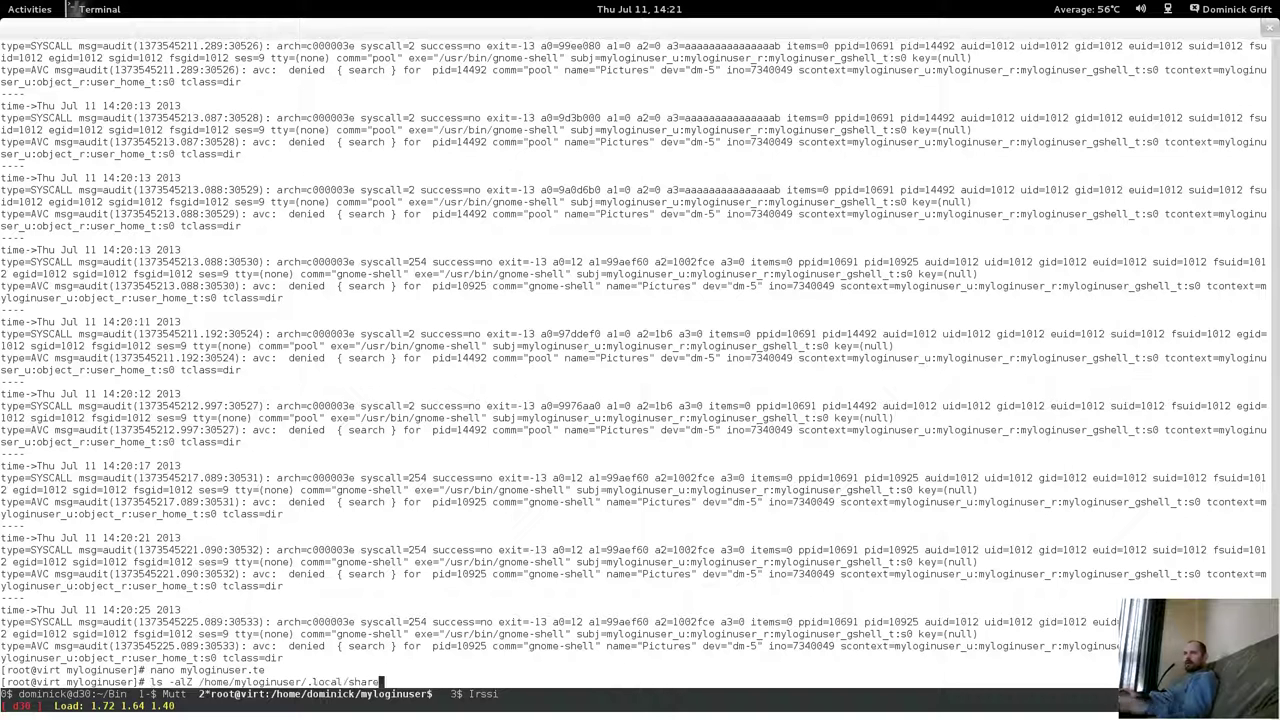
pyautogui.press('BackSpace')
pyautogui.press('BackSpace')
pyautogui.write('05')
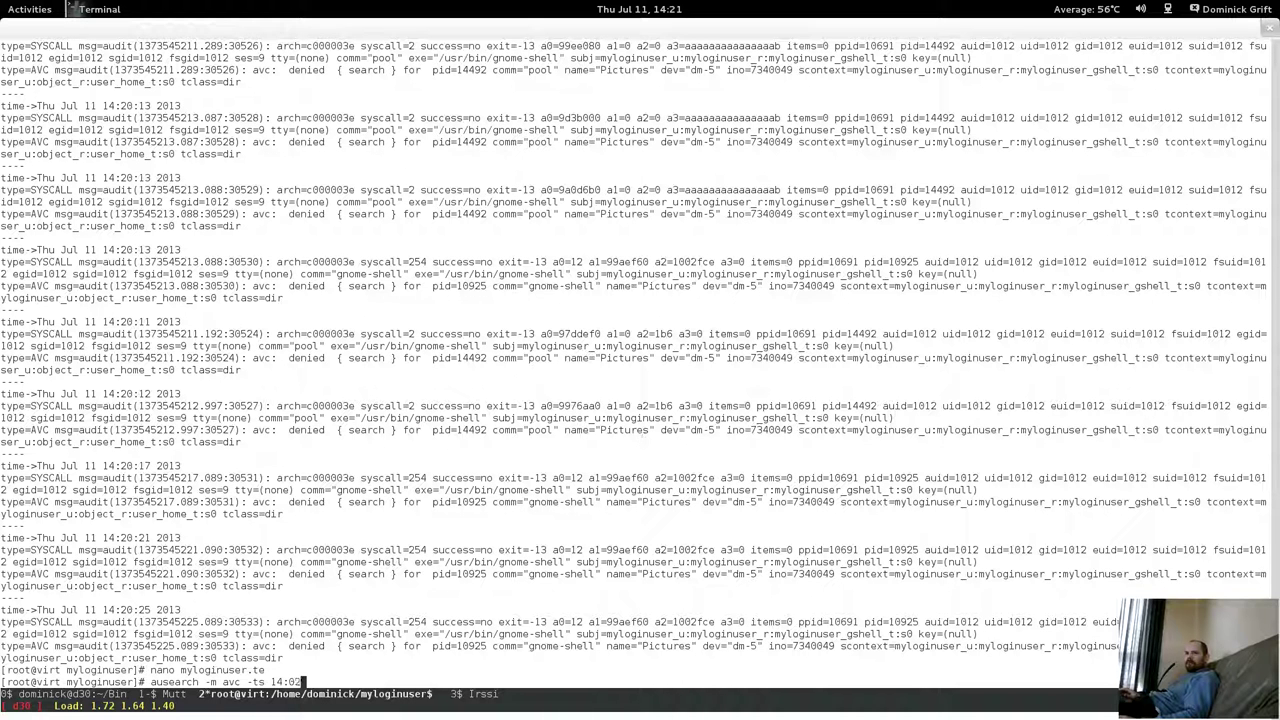
pyautogui.press('Up')
pyautogui.press('Up')
pyautogui.press('Return')
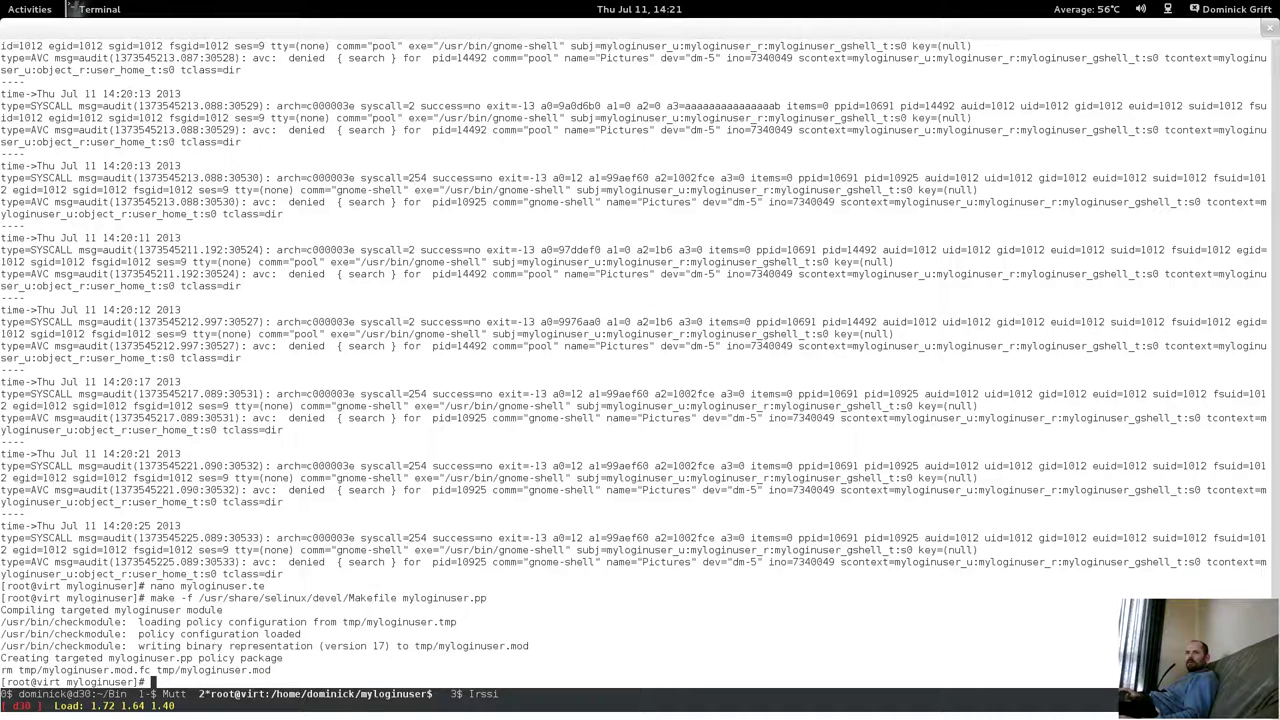
pyautogui.press('Up')
pyautogui.press('Up')
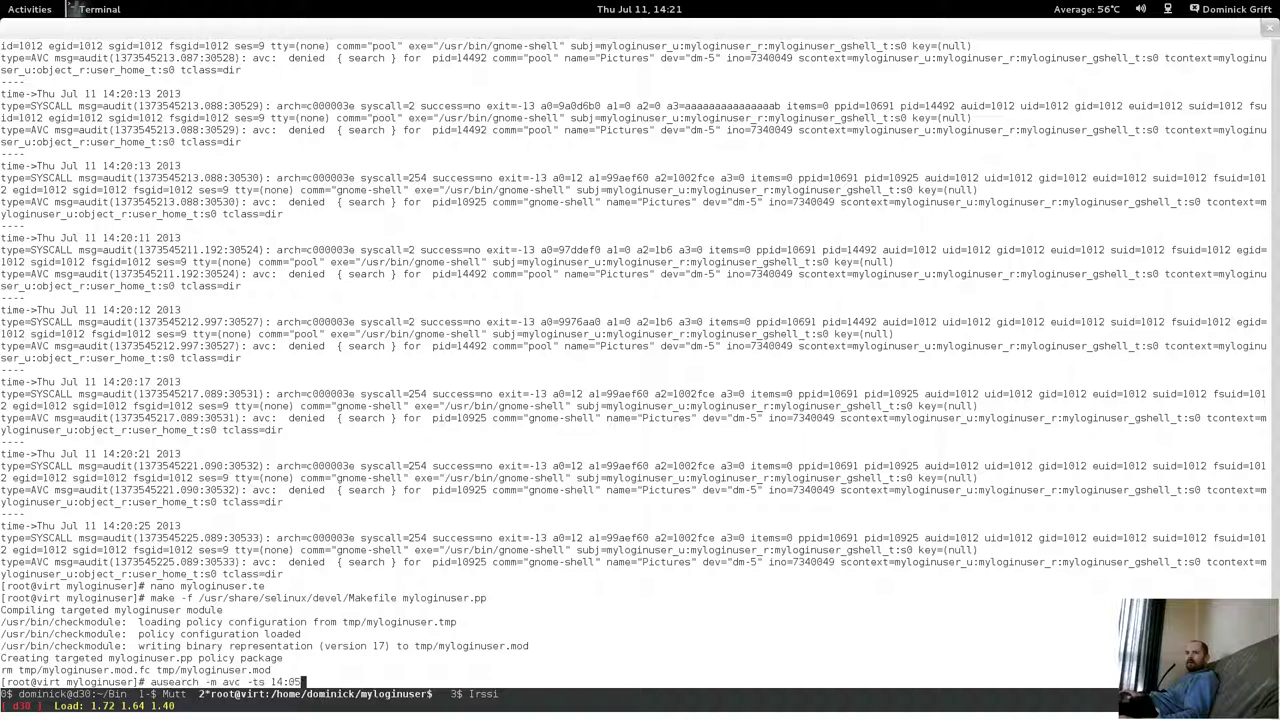
pyautogui.press('Up')
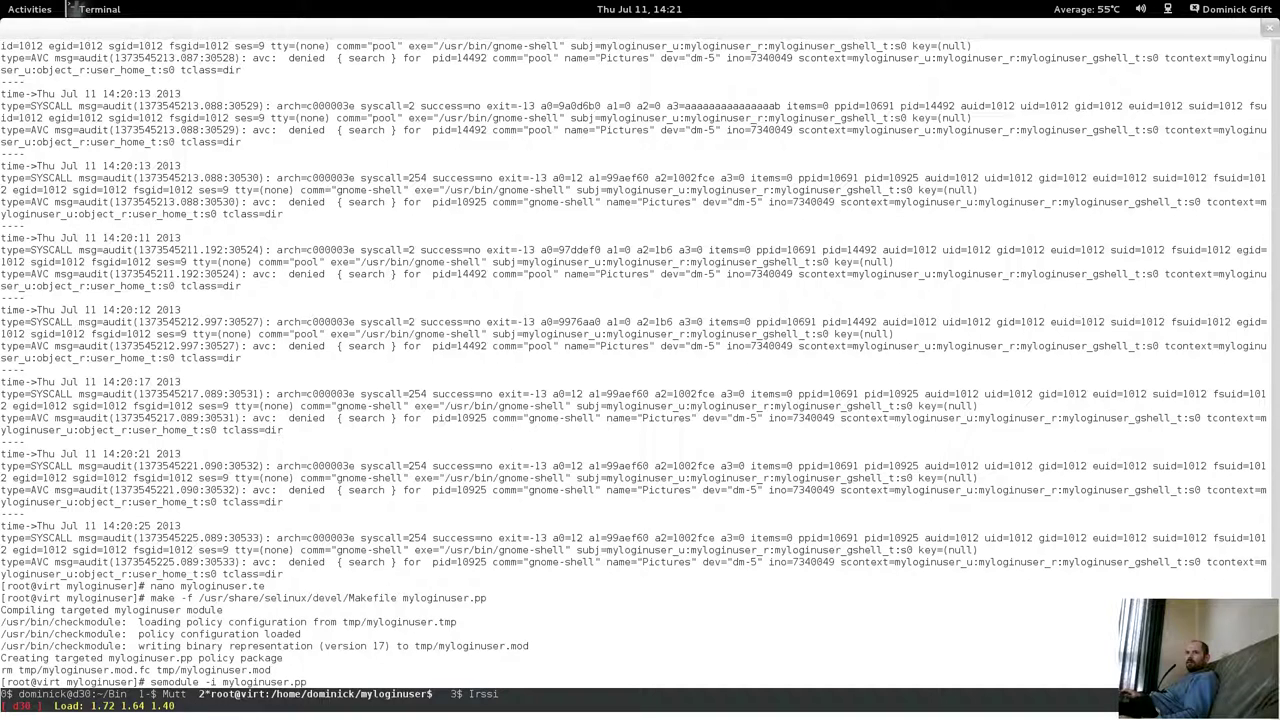
pyautogui.press('Return')
pyautogui.moveTo(2, 2)
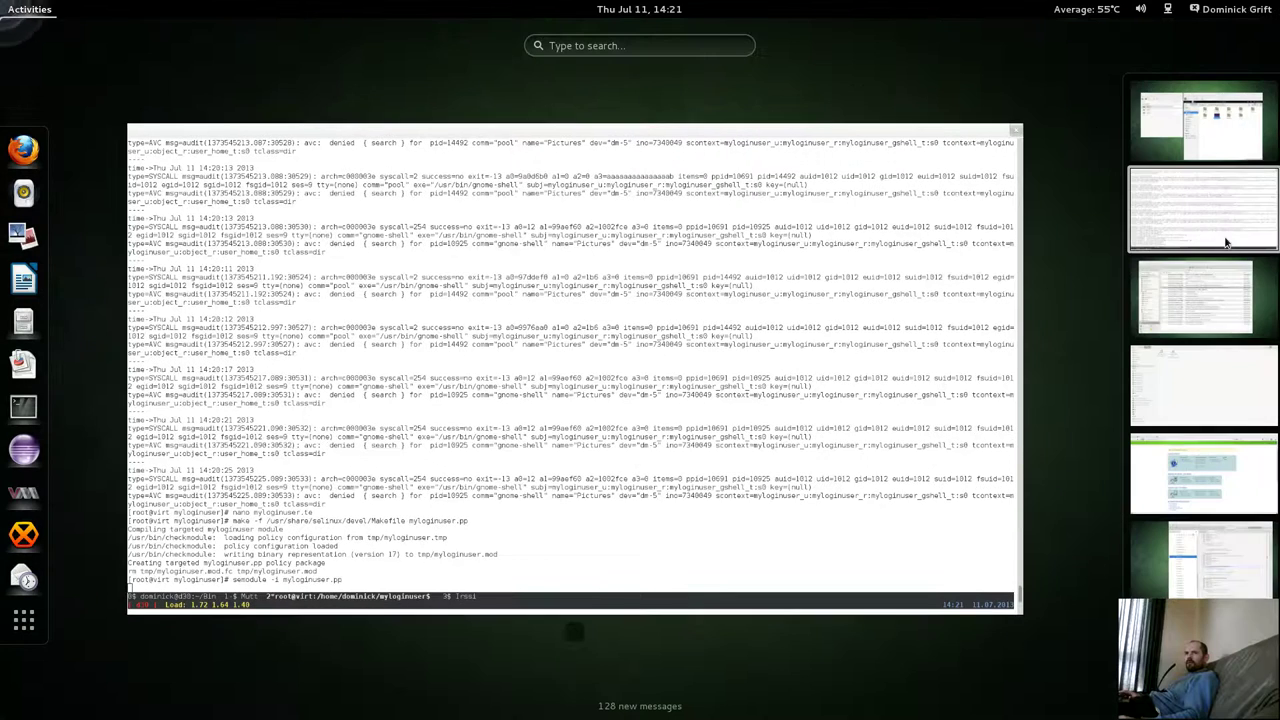
pyautogui.click(1216, 145)
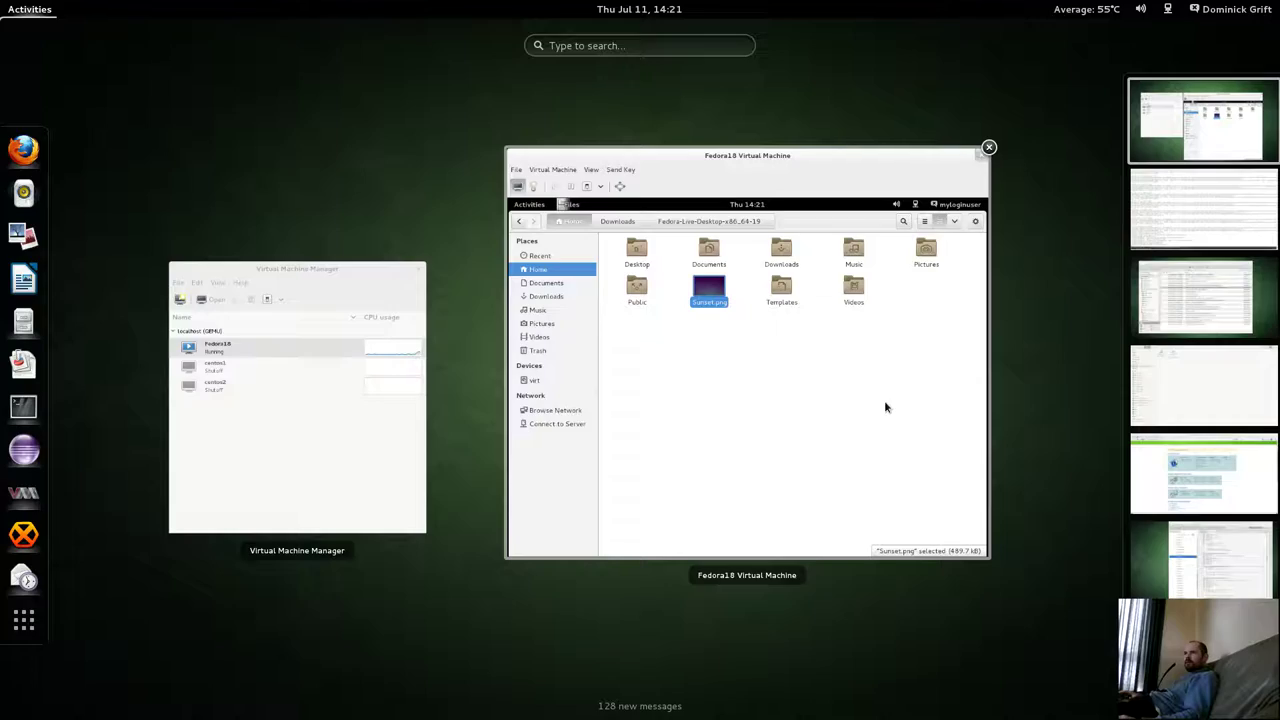
# Return to the host terminal and run the myloginuser.pp module install.
pyautogui.click(884, 407)
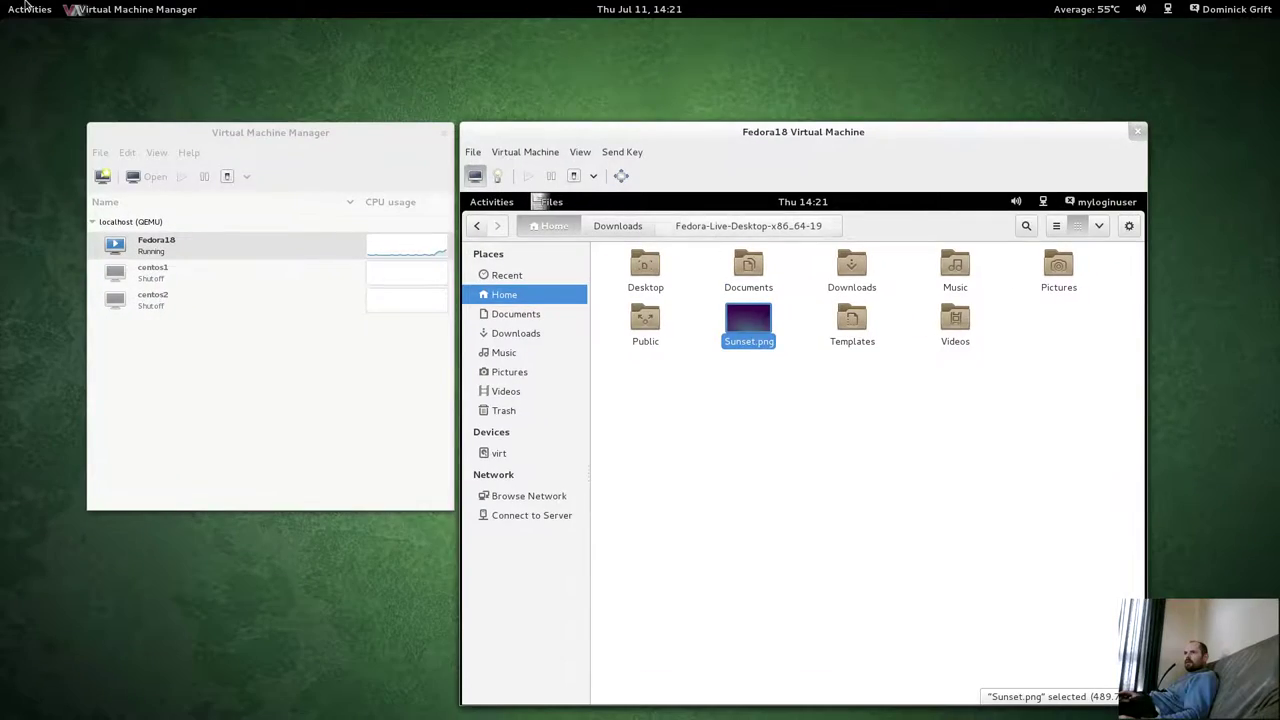
pyautogui.moveTo(1, 1)
pyautogui.scroll(-1, 689, 380)
pyautogui.click(690, 375)
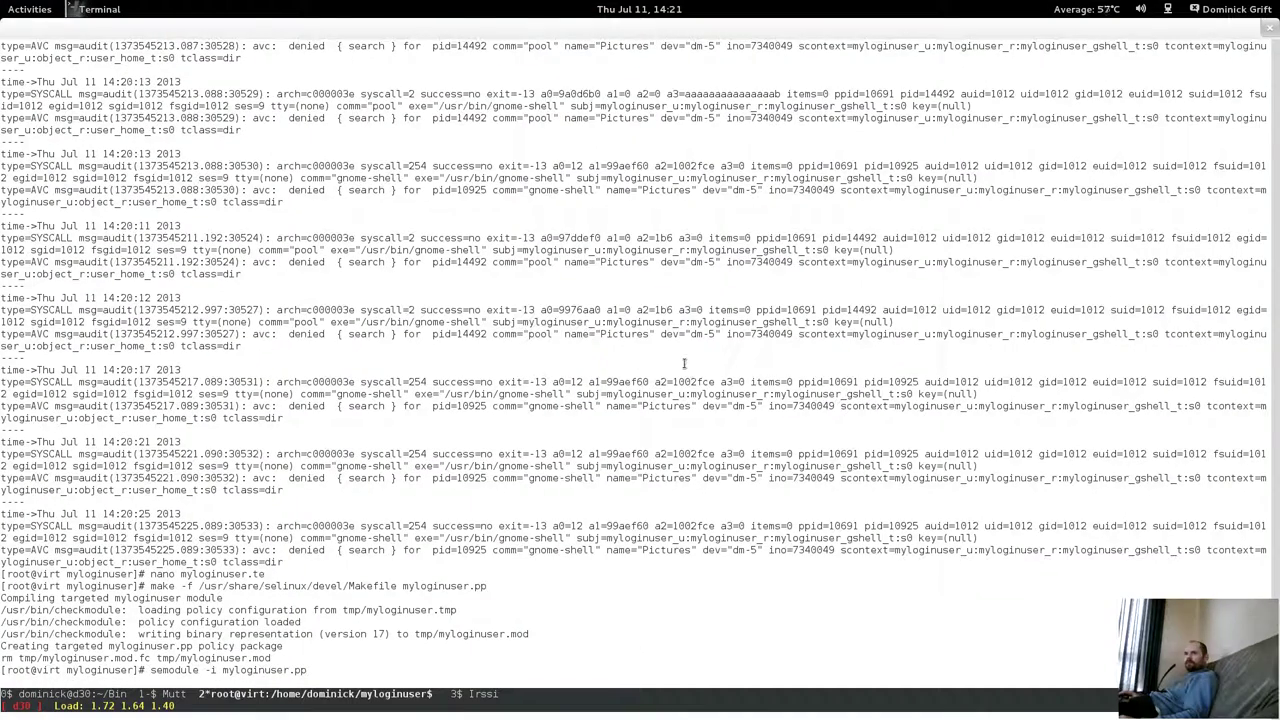
pyautogui.press('Return')
# Set Sunset.png as the guest wallpaper, replacing the existing copy.
pyautogui.moveTo(3, 5)
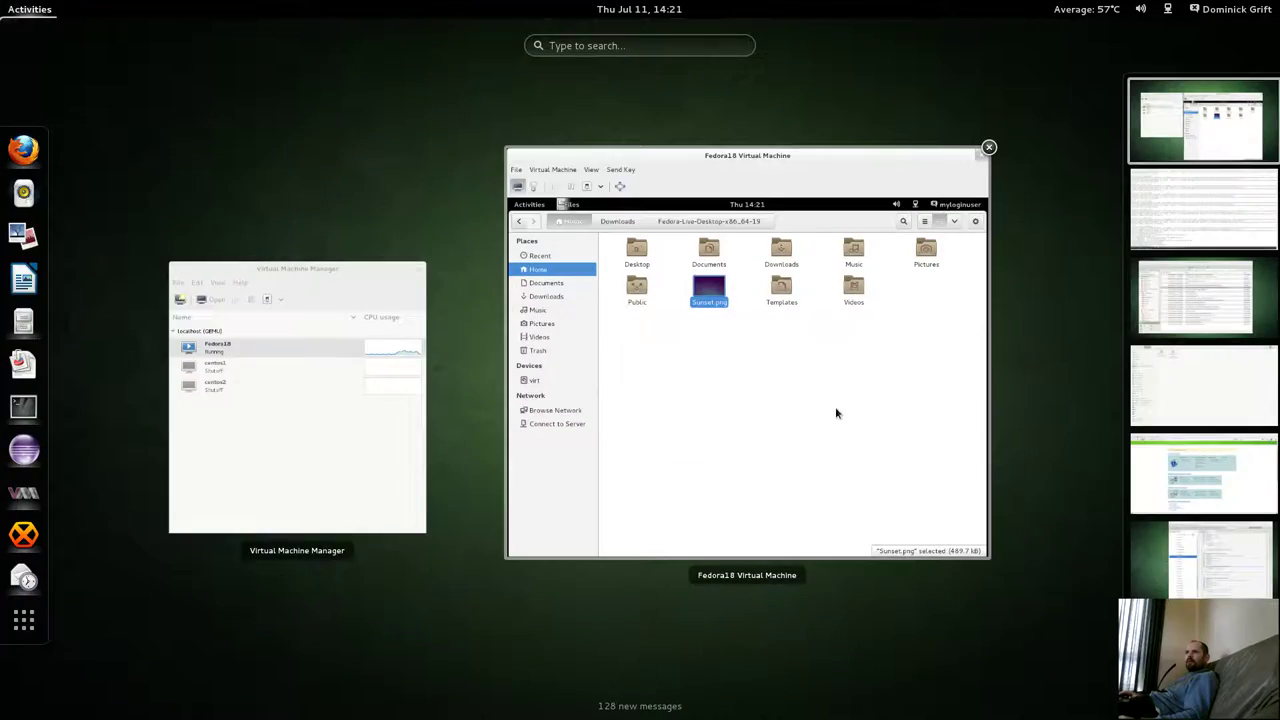
pyautogui.click(752, 356)
pyautogui.rightClick(738, 336)
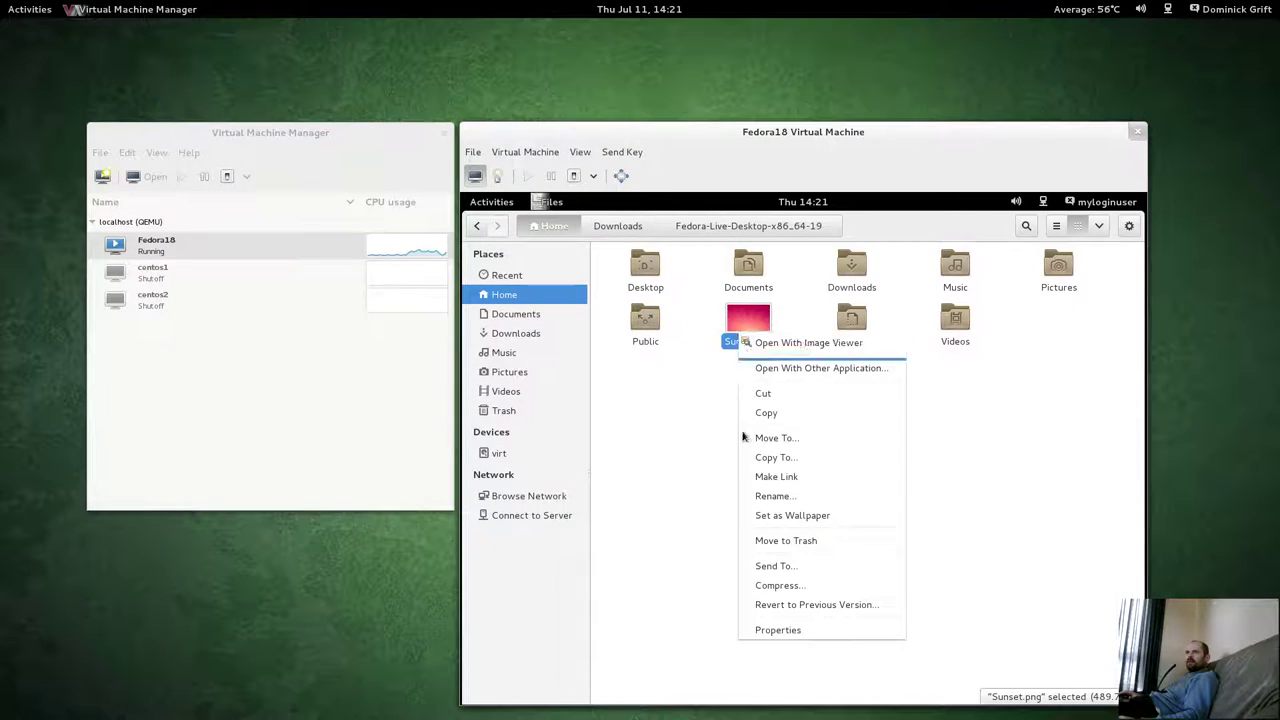
pyautogui.click(762, 515)
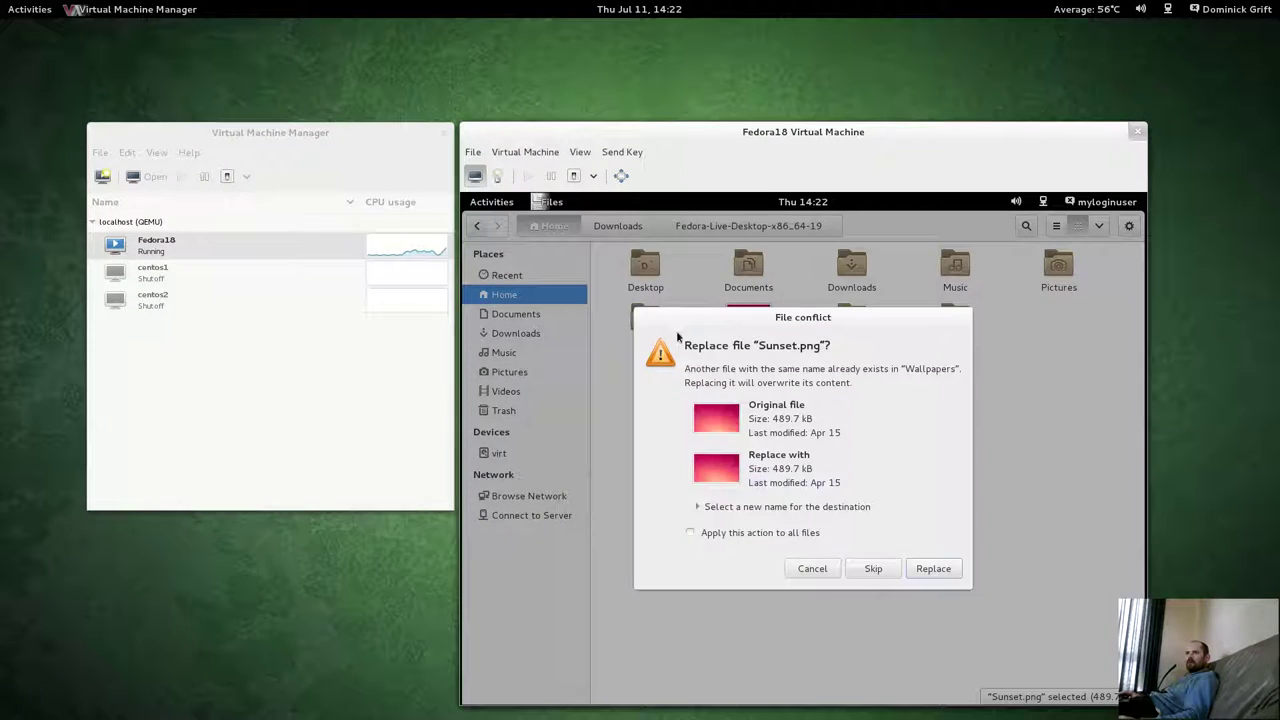
pyautogui.click(931, 569)
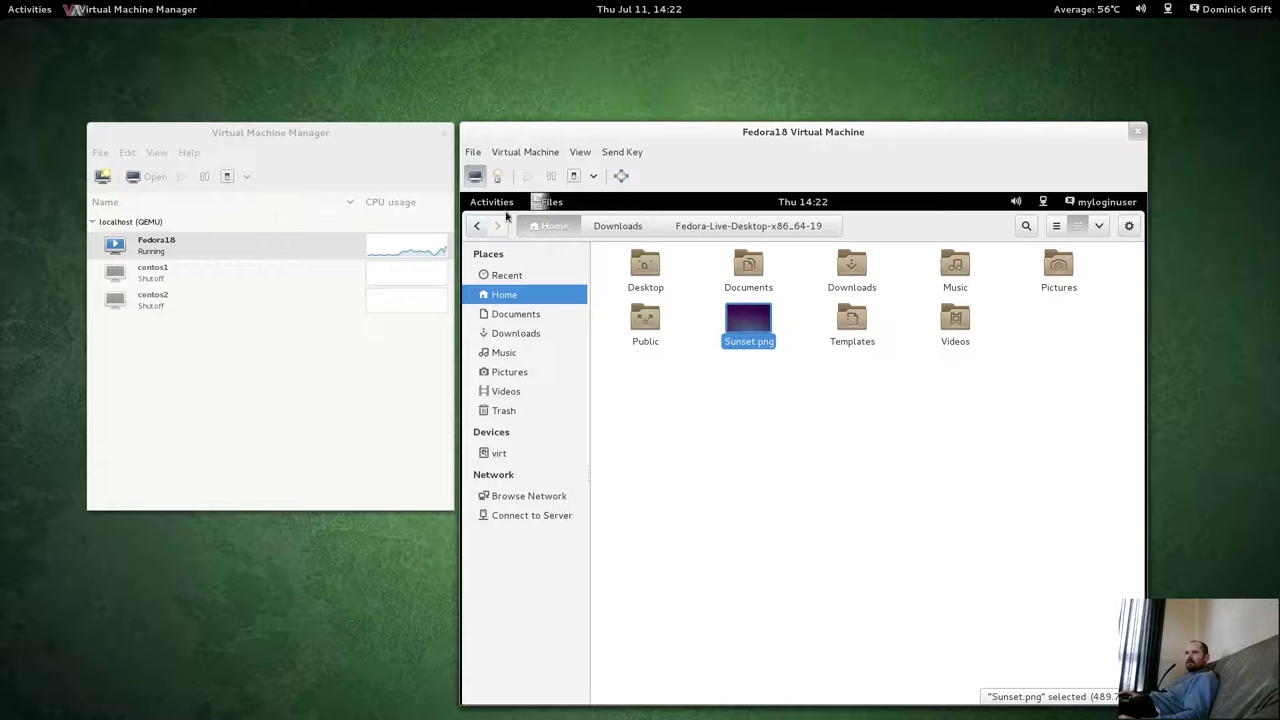
# Switch the Fedora guest to its empty second workspace.
pyautogui.click(492, 202)
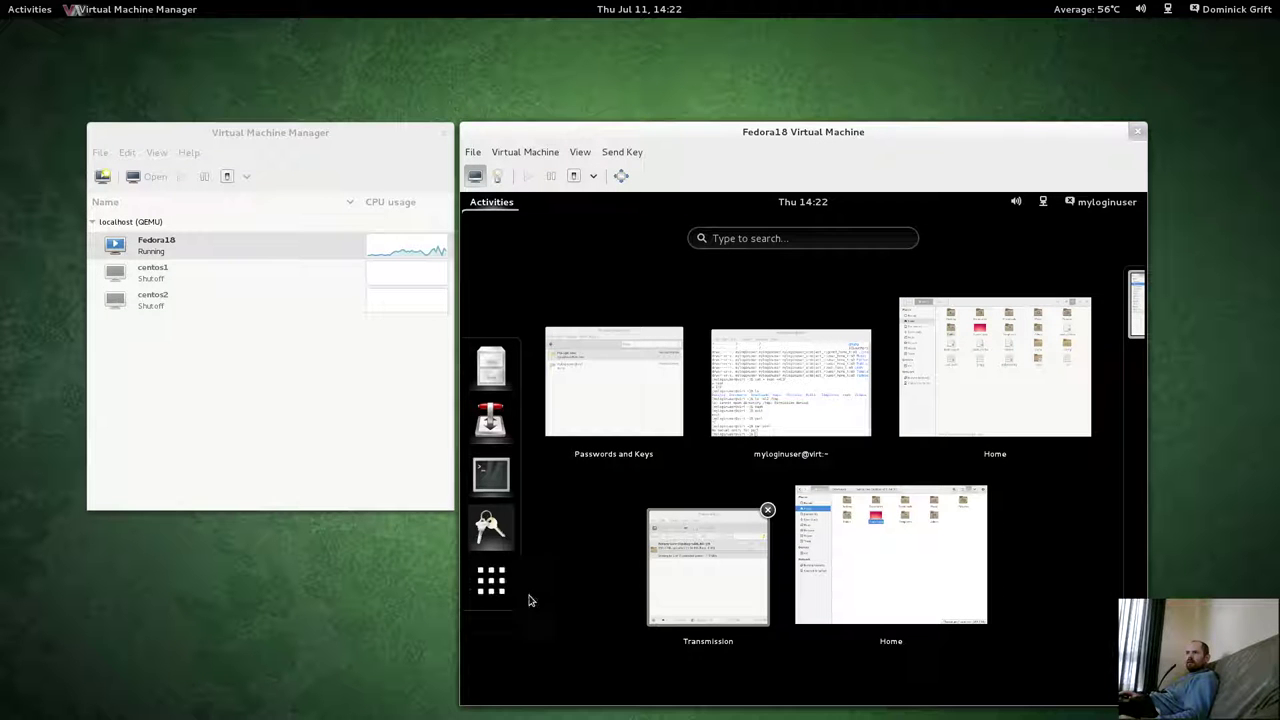
pyautogui.click(506, 573)
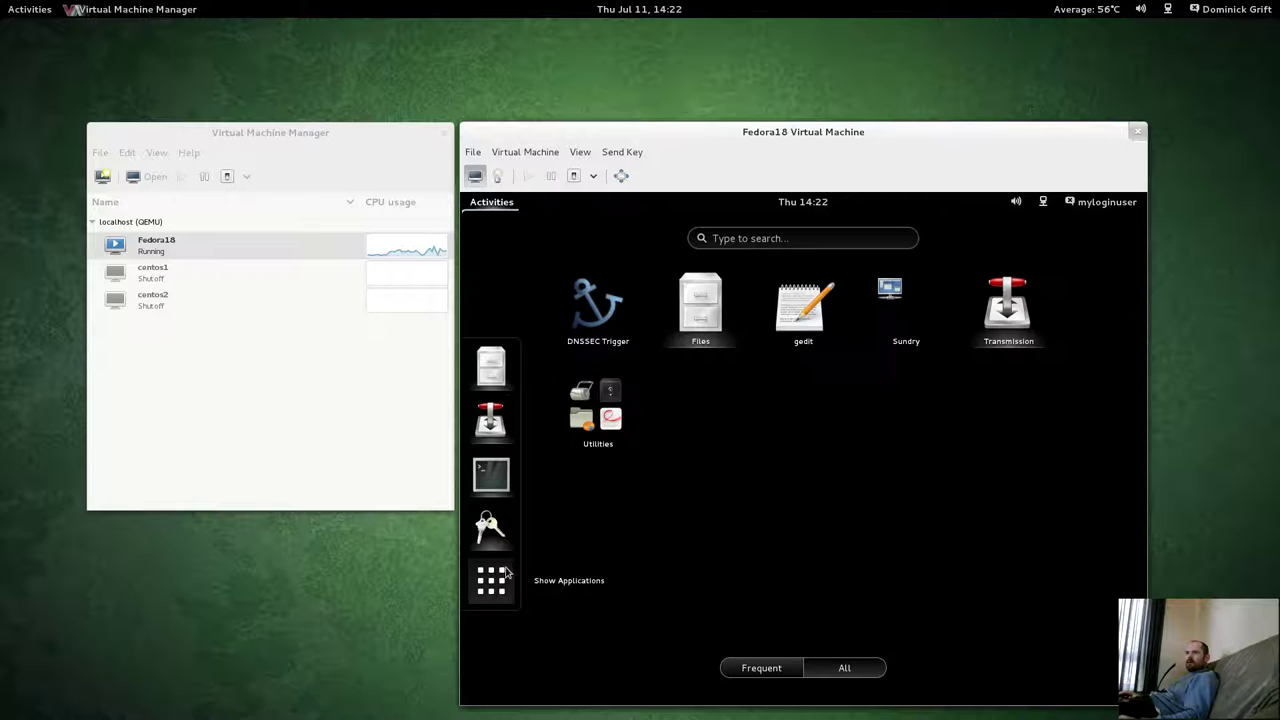
pyautogui.click(492, 202)
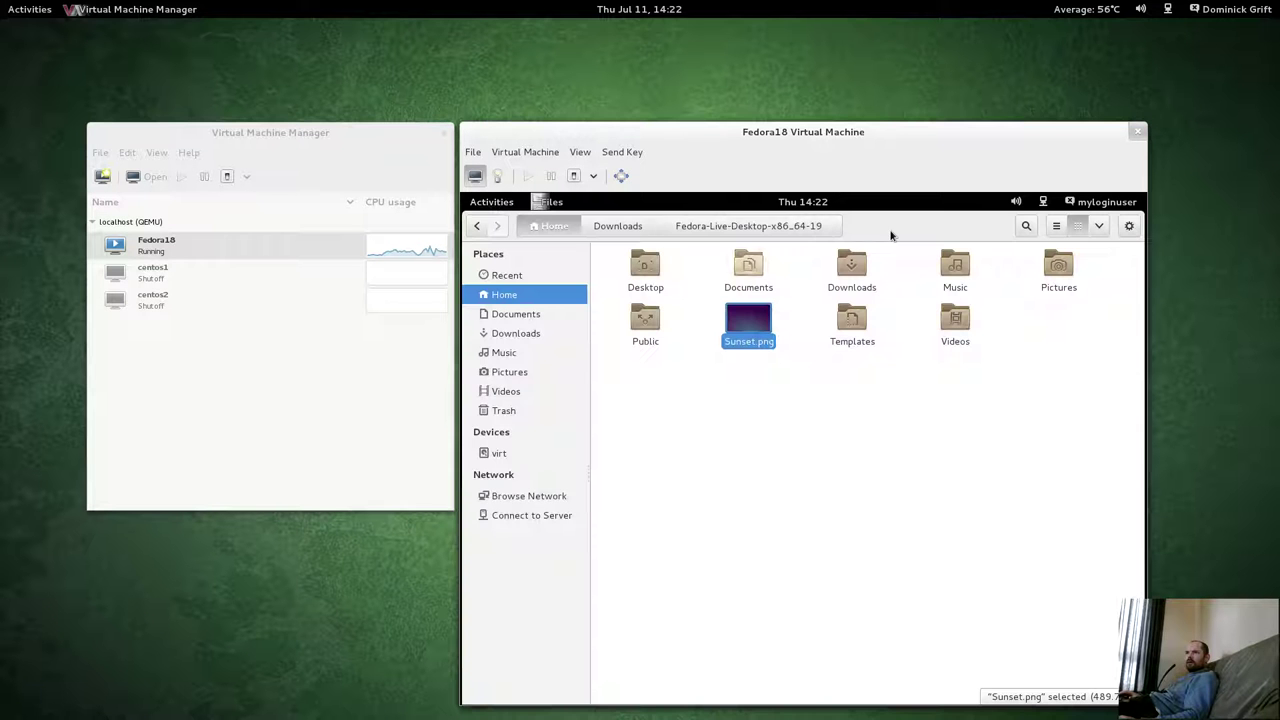
pyautogui.click(492, 202)
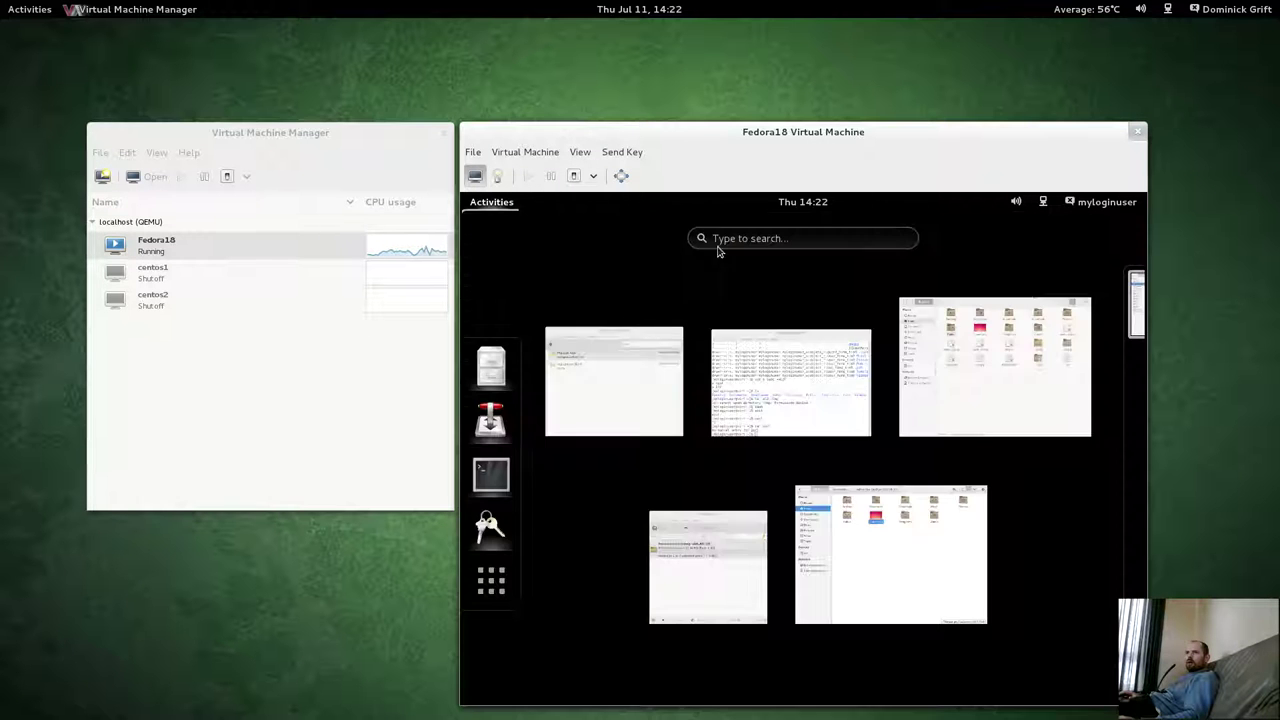
pyautogui.click(1126, 374)
pyautogui.click(1115, 376)
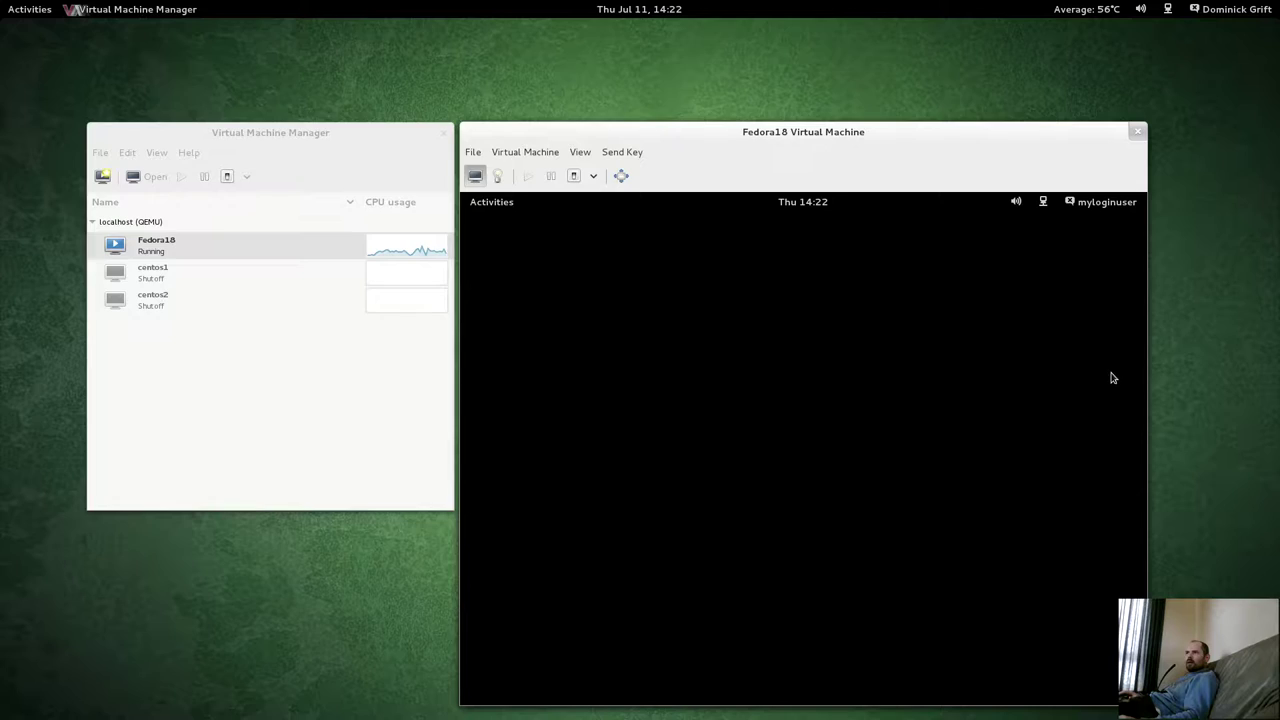
pyautogui.press('super')
# Run 'ausearch -m avc -ts 14:20' in the host terminal to list recent AVC denials.
pyautogui.click(1215, 205)
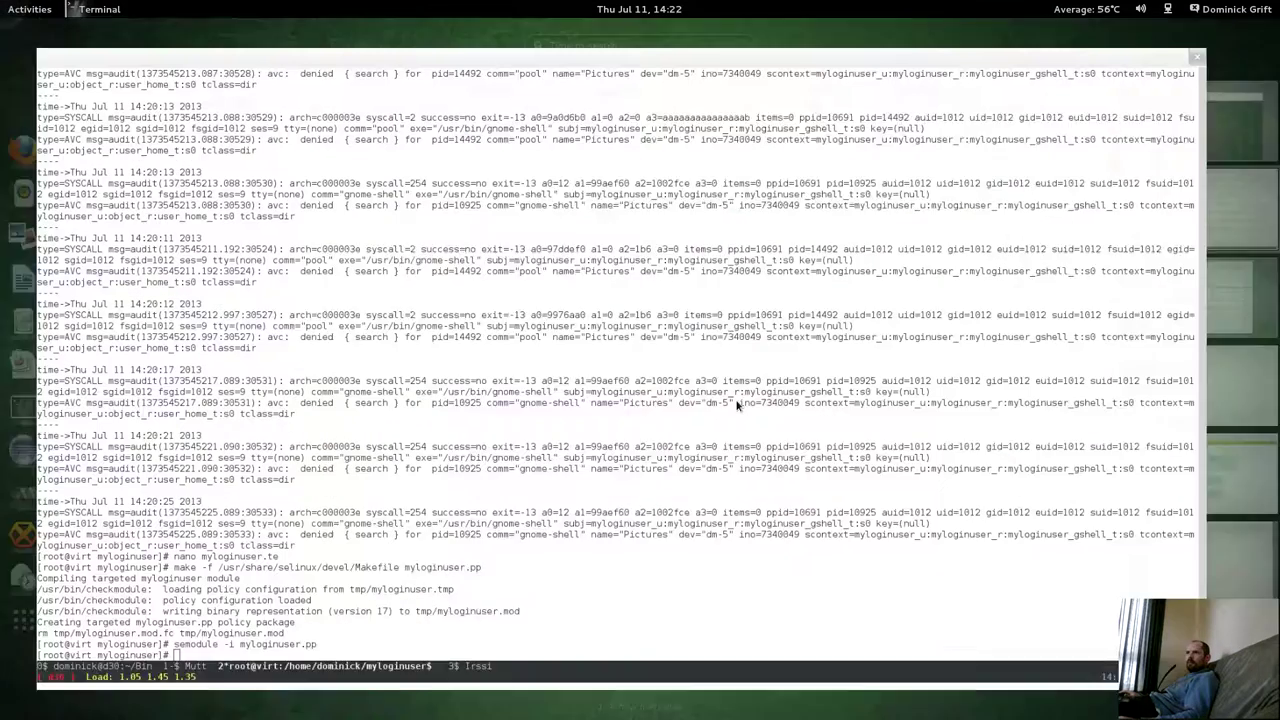
pyautogui.write('ausearch -m avc -ts 14:20')
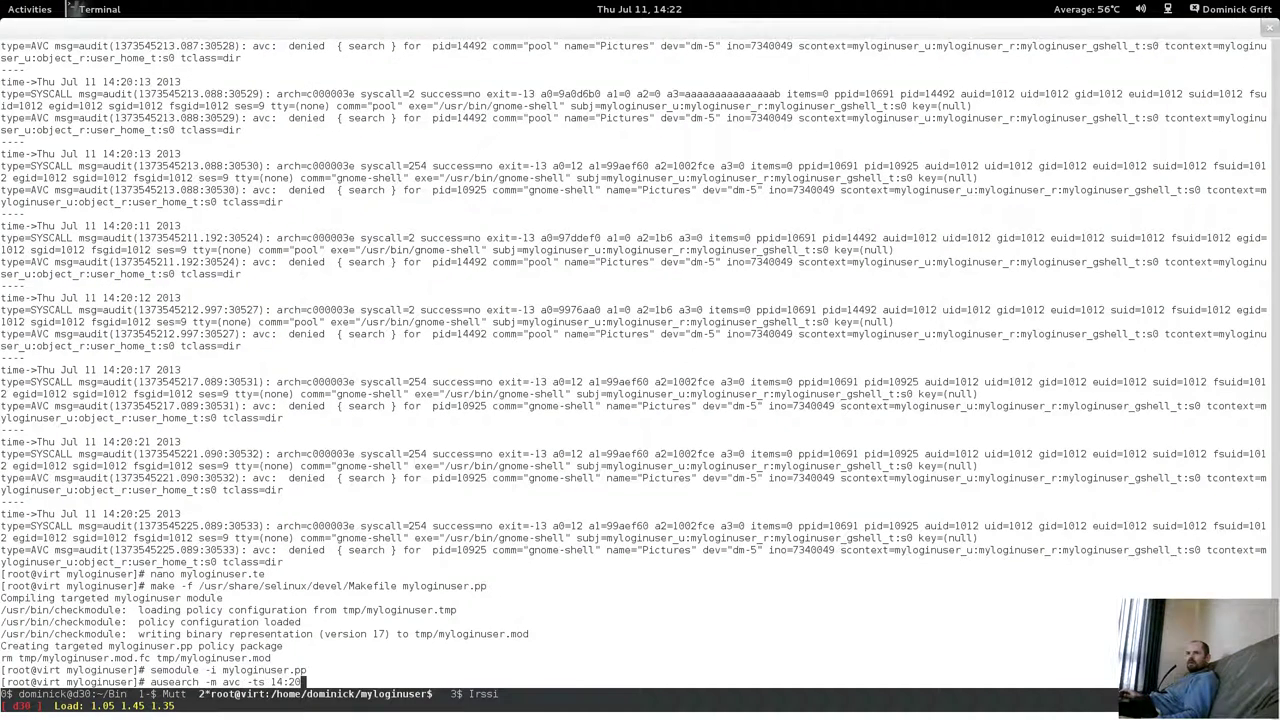
pyautogui.press('Return')
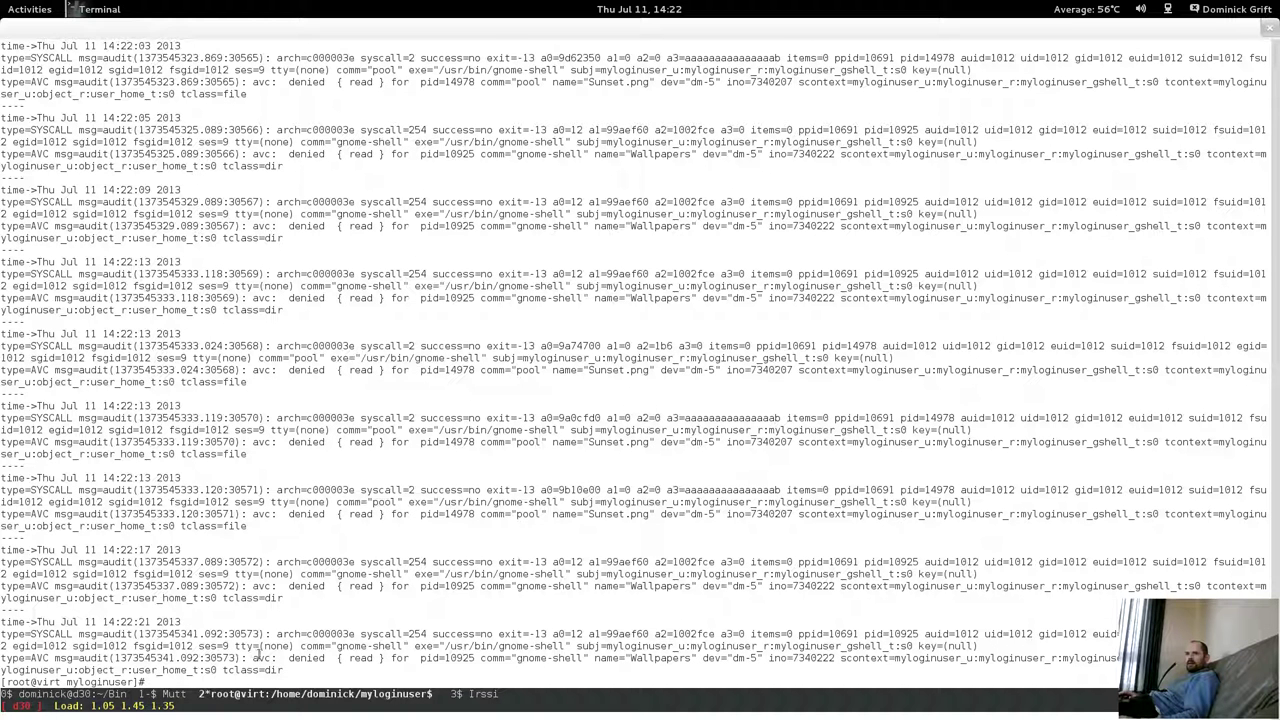
# Highlight gnome-shell's denied { read } on Sunset.png and the Wallpapers folder, then recall the editing command.
pyautogui.moveTo(339, 660); pyautogui.dragTo(381, 662)
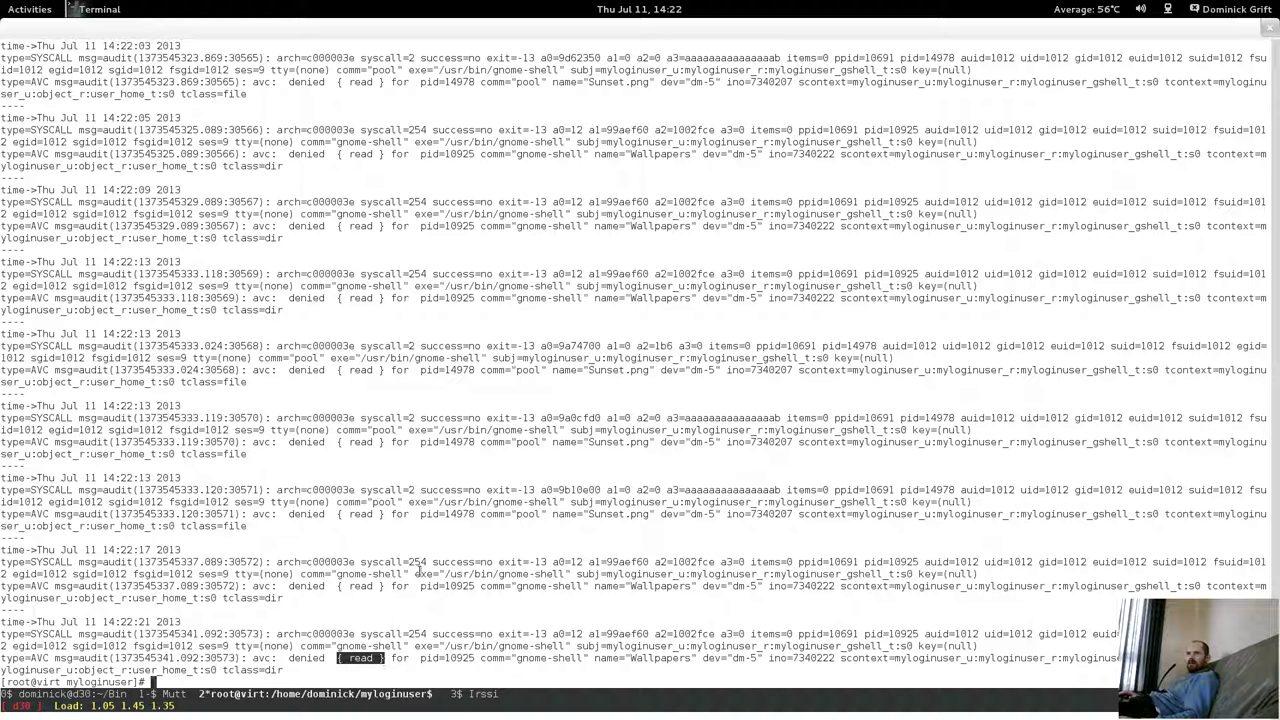
pyautogui.moveTo(300, 587); pyautogui.dragTo(515, 588)
pyautogui.tripleClick(701, 592)
pyautogui.click(596, 590)
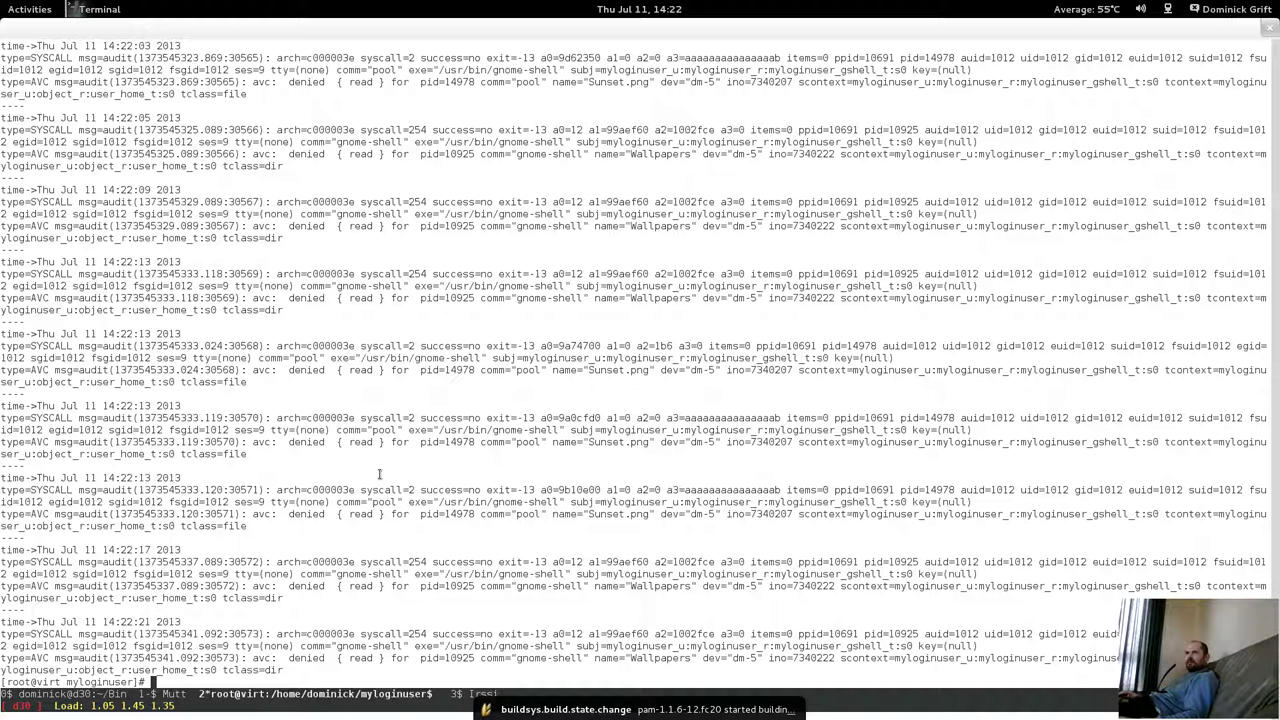
pyautogui.write('make -f /usr/share/selinux/devel/Makefile myloginuser.pp')
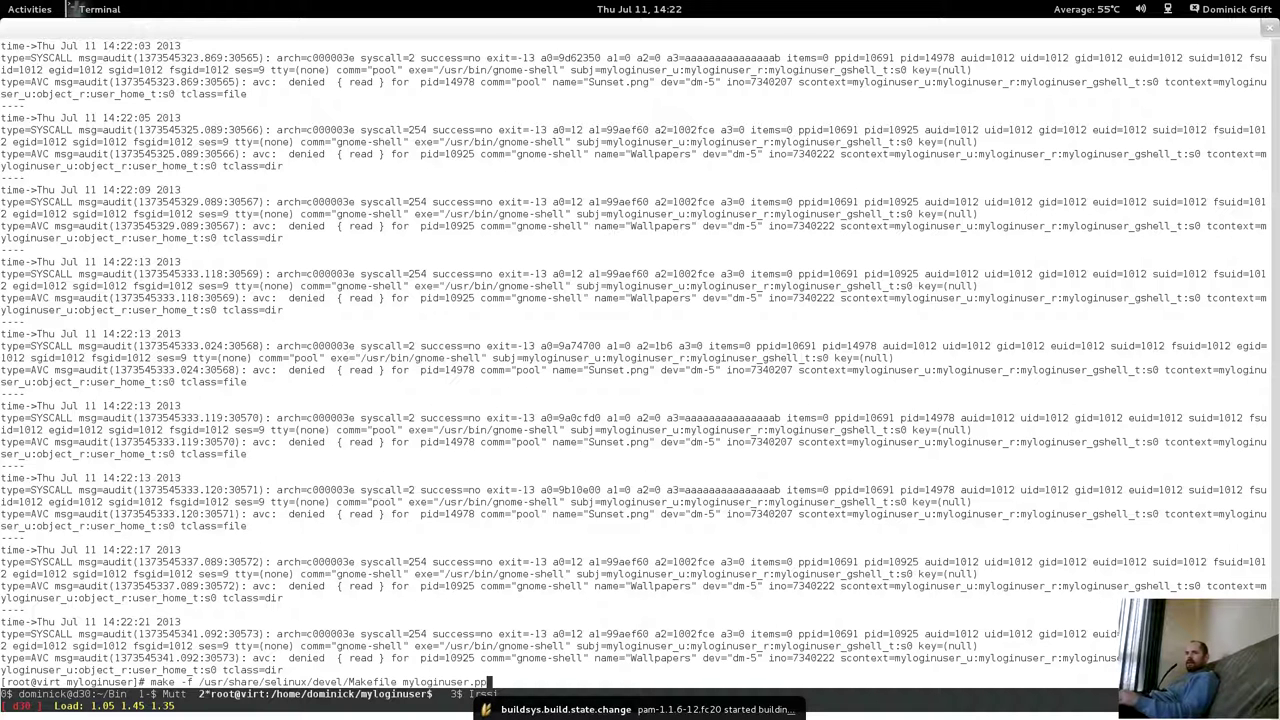
pyautogui.press('Up')
# Open myloginuser.te in nano, search '# gshel', and page down to the sounds_data_home_t dir rule.
pyautogui.press('Return')
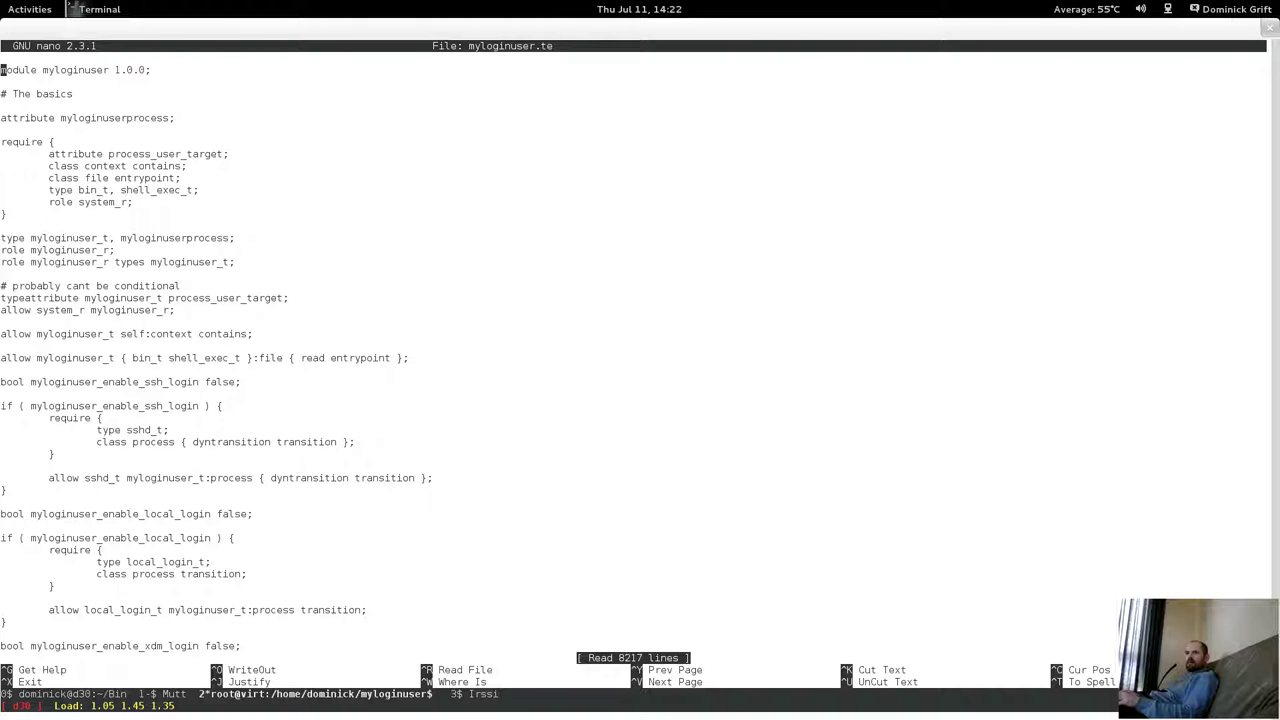
pyautogui.hotkey('ctrl', 'w')
pyautogui.write('# g')
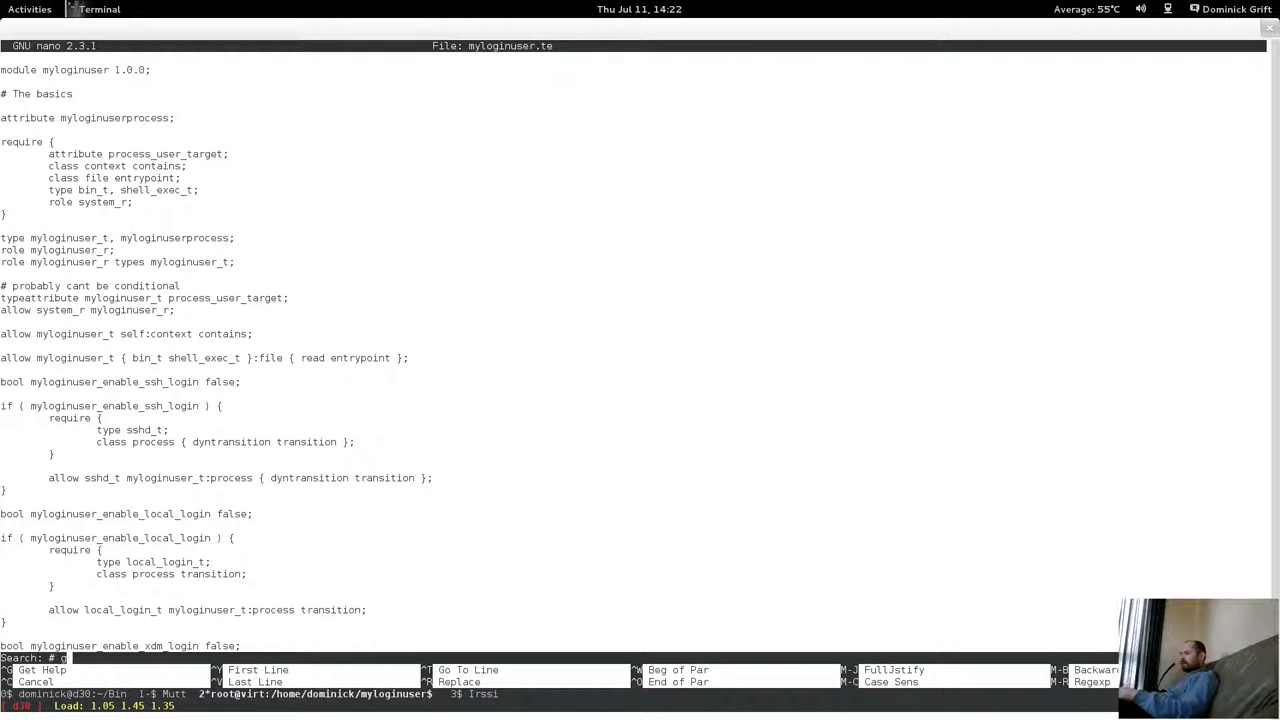
pyautogui.write('shell')
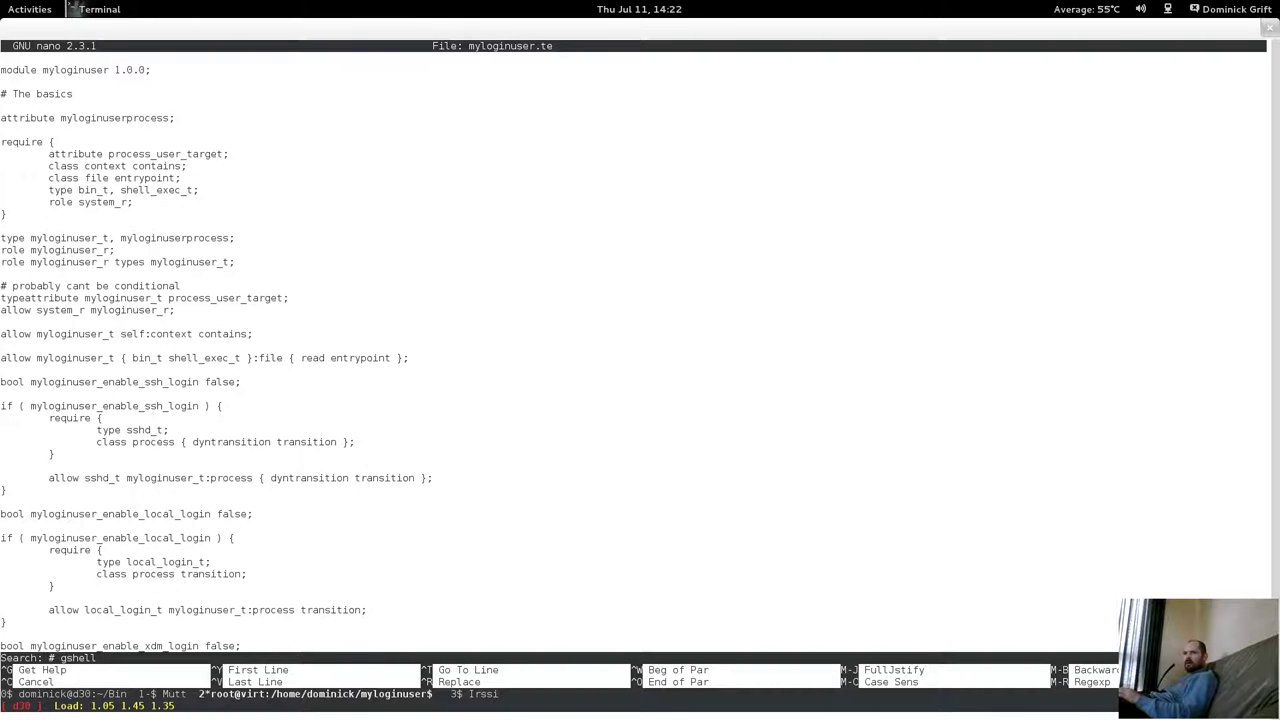
pyautogui.press('Return')
pyautogui.hotkey('ctrl', 'v')
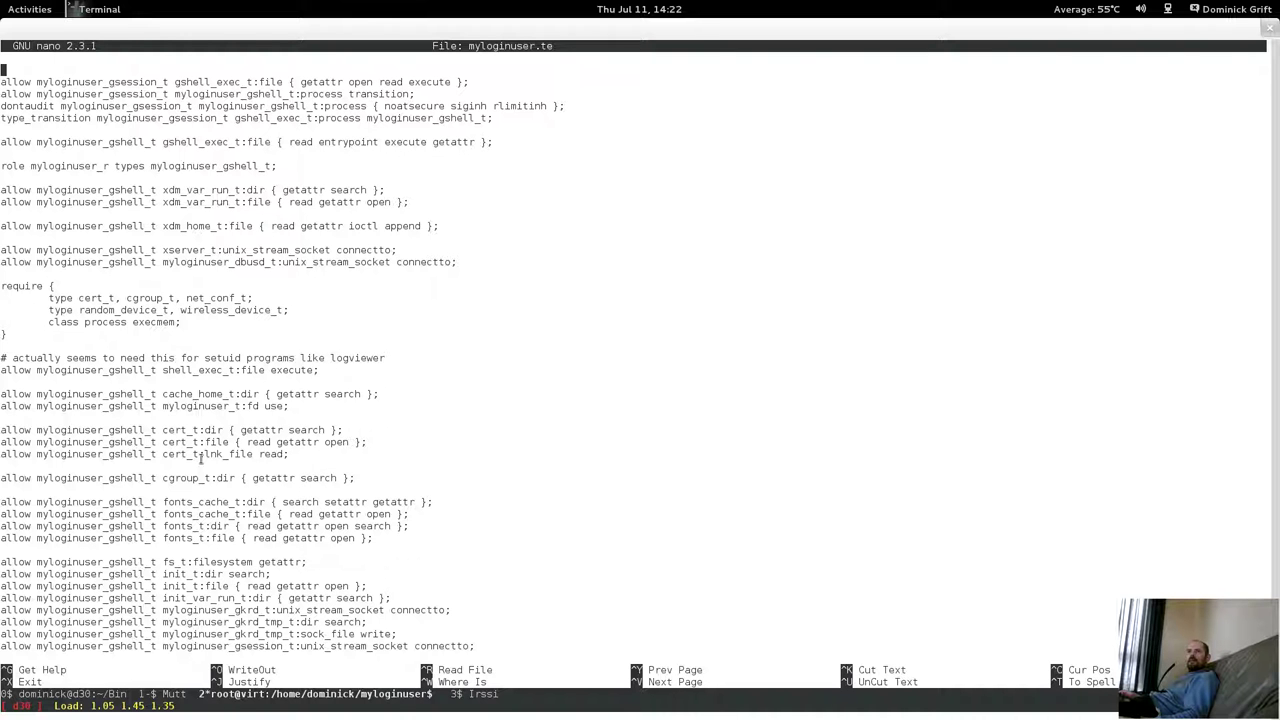
pyautogui.hotkey('ctrl', 'v')
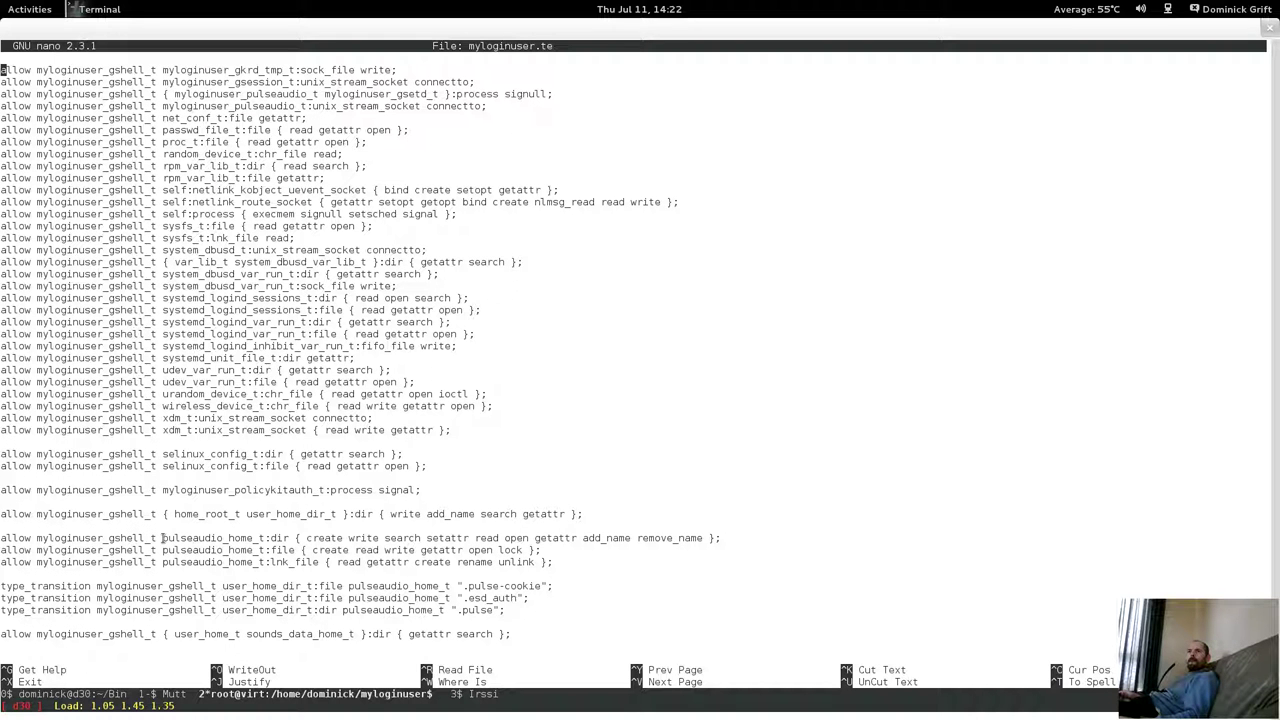
pyautogui.press('Down')
pyautogui.press('Down')
pyautogui.press('Down')
pyautogui.press('Down')
pyautogui.press('Down')
pyautogui.press('Down')
pyautogui.press('Down')
pyautogui.press('Down')
pyautogui.press('Down')
pyautogui.press('Down')
pyautogui.press('Down')
pyautogui.press('Down')
pyautogui.press('Down')
pyautogui.press('Down')
pyautogui.press('Down')
pyautogui.press('Down')
pyautogui.press('Down')
pyautogui.press('Down')
pyautogui.press('Down')
pyautogui.press('Down')
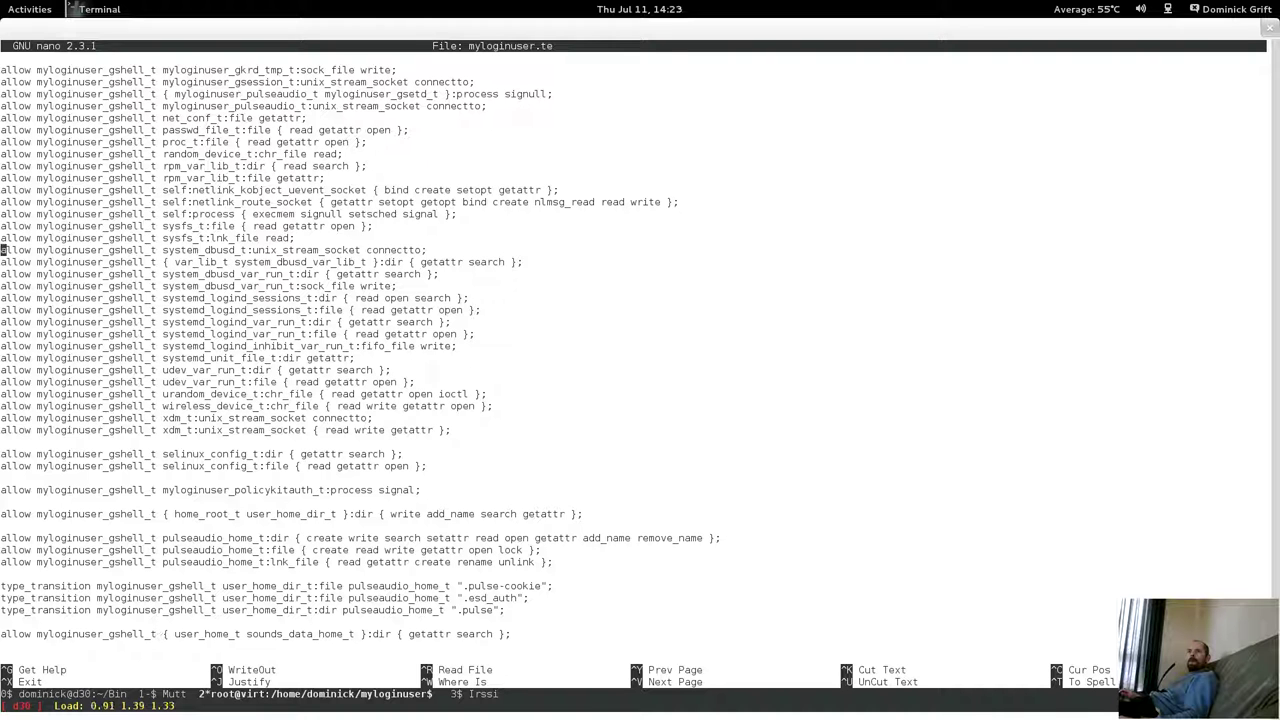
pyautogui.press('Down')
pyautogui.press('Down')
pyautogui.press('Down')
pyautogui.press('Down')
pyautogui.press('Down')
pyautogui.press('Down')
pyautogui.press('Down')
pyautogui.press('Down')
pyautogui.press('Down')
pyautogui.press('Down')
pyautogui.press('Down')
pyautogui.press('Down')
pyautogui.press('Down')
pyautogui.press('Down')
pyautogui.press('Down')
pyautogui.press('Down')
pyautogui.press('Down')
pyautogui.press('Down')
pyautogui.press('Down')
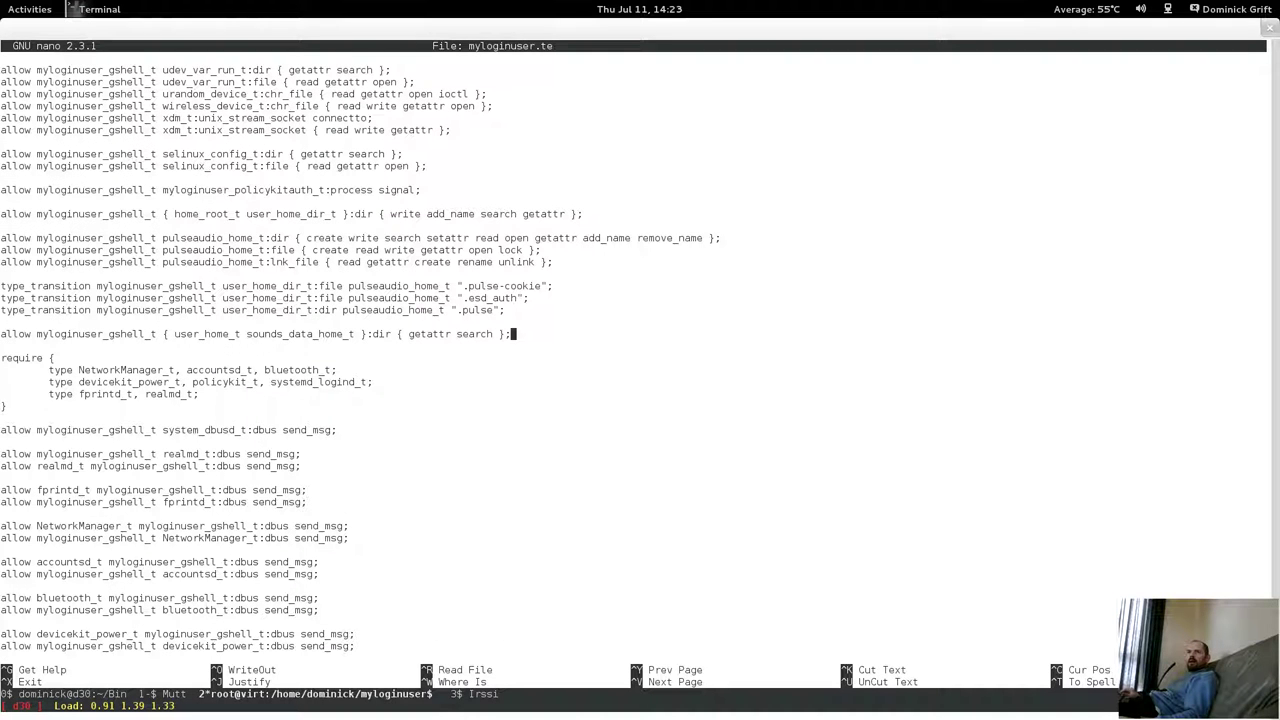
# Clean up the stray characters in the user_home_t / sounds_data_home_t dir rule.
pyautogui.press('Left')
pyautogui.press('BackSpace')
pyautogui.press('BackSpace')
pyautogui.press('BackSpace')
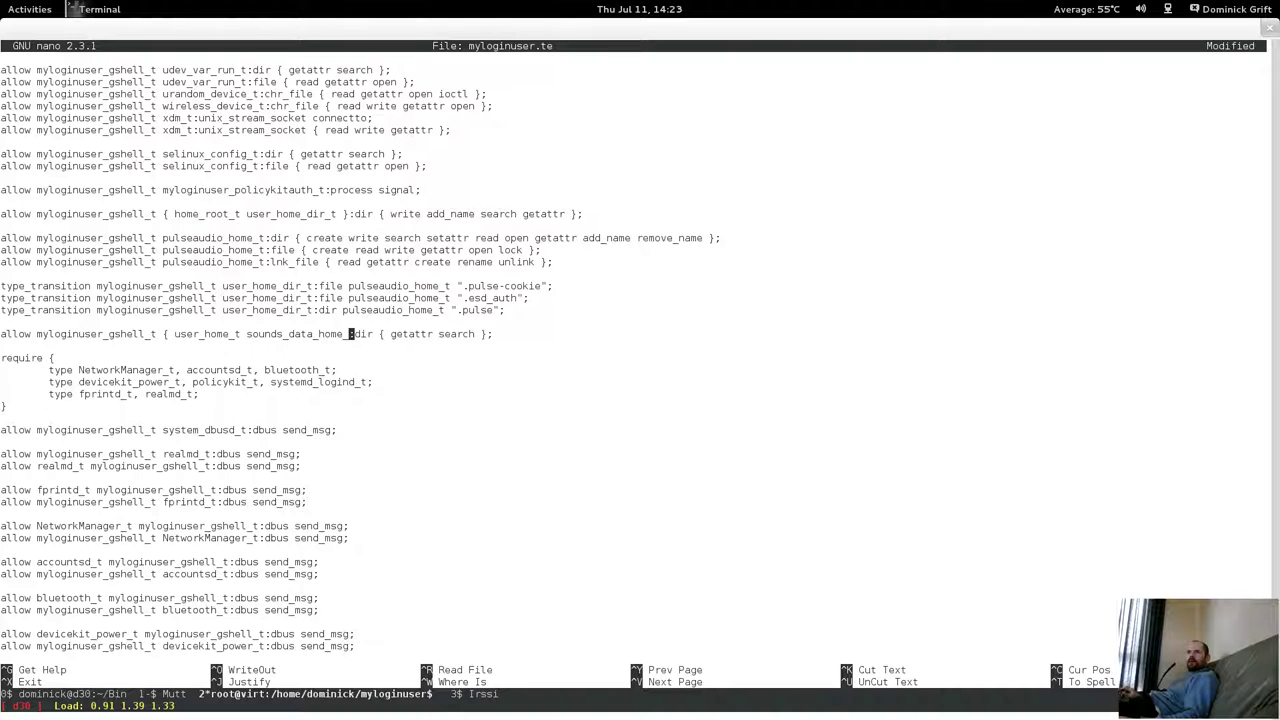
pyautogui.write('t')
pyautogui.press('Left')
pyautogui.press('Left')
pyautogui.press('Left')
pyautogui.press('Left')
pyautogui.press('Left')
pyautogui.press('Left')
pyautogui.press('Left')
pyautogui.press('Left')
pyautogui.press('Left')
pyautogui.press('Left')
pyautogui.press('Left')
pyautogui.press('Left')
pyautogui.press('Left')
pyautogui.press('Left')
pyautogui.press('Left')
pyautogui.press('Left')
pyautogui.press('Left')
pyautogui.press('Left')
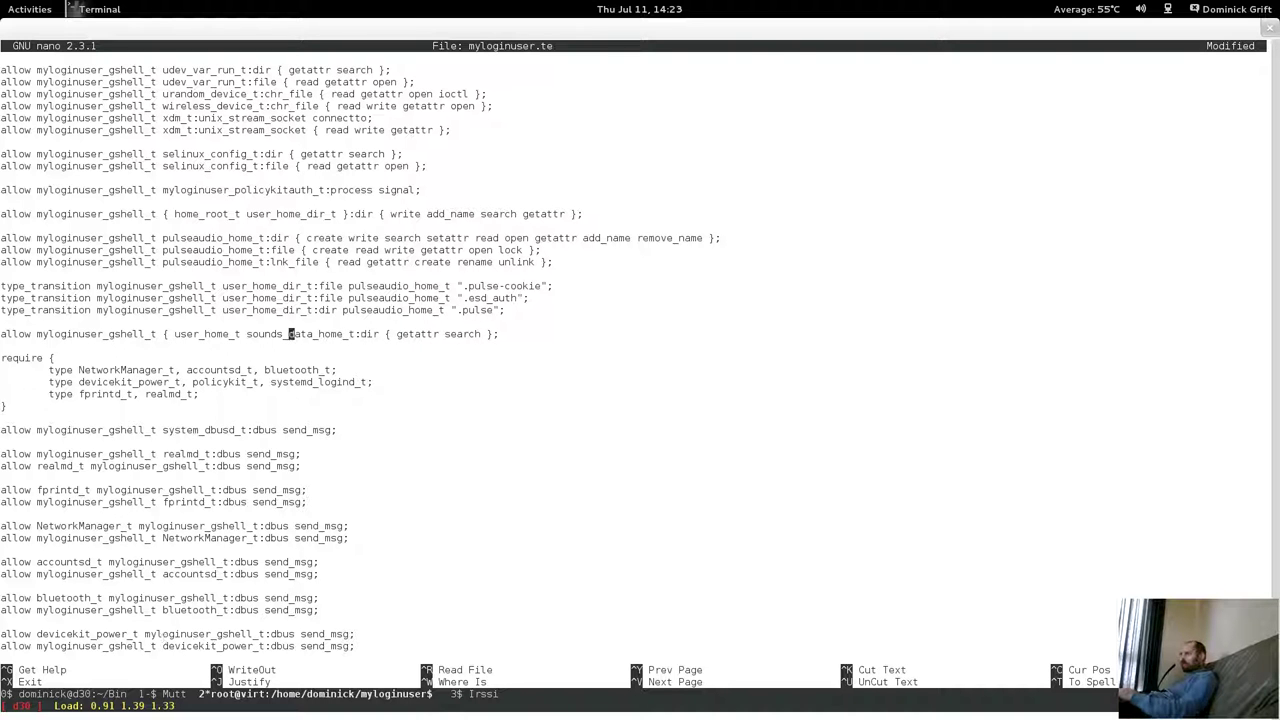
pyautogui.press('BackSpace')
pyautogui.press('BackSpace')
pyautogui.press('BackSpace')
pyautogui.press('BackSpace')
pyautogui.press('BackSpace')
pyautogui.press('BackSpace')
pyautogui.press('BackSpace')
pyautogui.press('BackSpace')
pyautogui.press('BackSpace')
pyautogui.press('BackSpace')
pyautogui.press('BackSpace')
pyautogui.press('BackSpace')
pyautogui.press('BackSpace')
pyautogui.press('BackSpace')
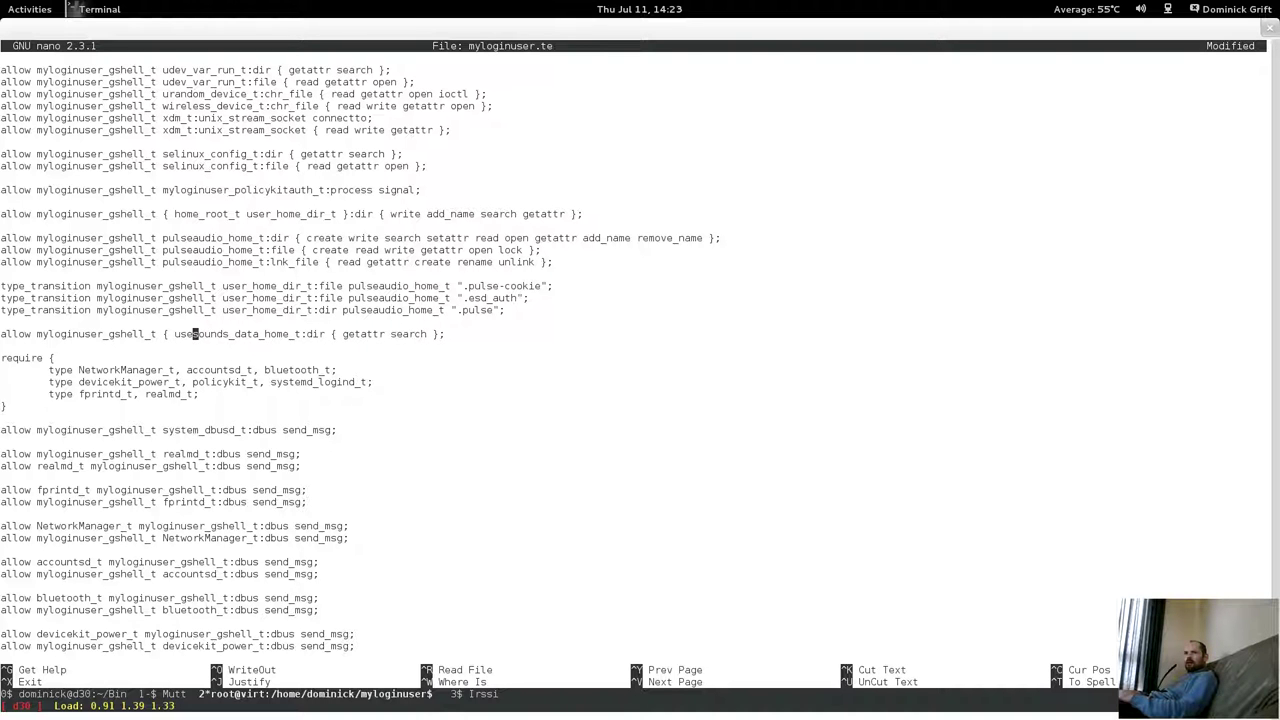
# Add a '# read wallpaper' comment line above the require block.
pyautogui.press('Return')
pyautogui.press('Return')
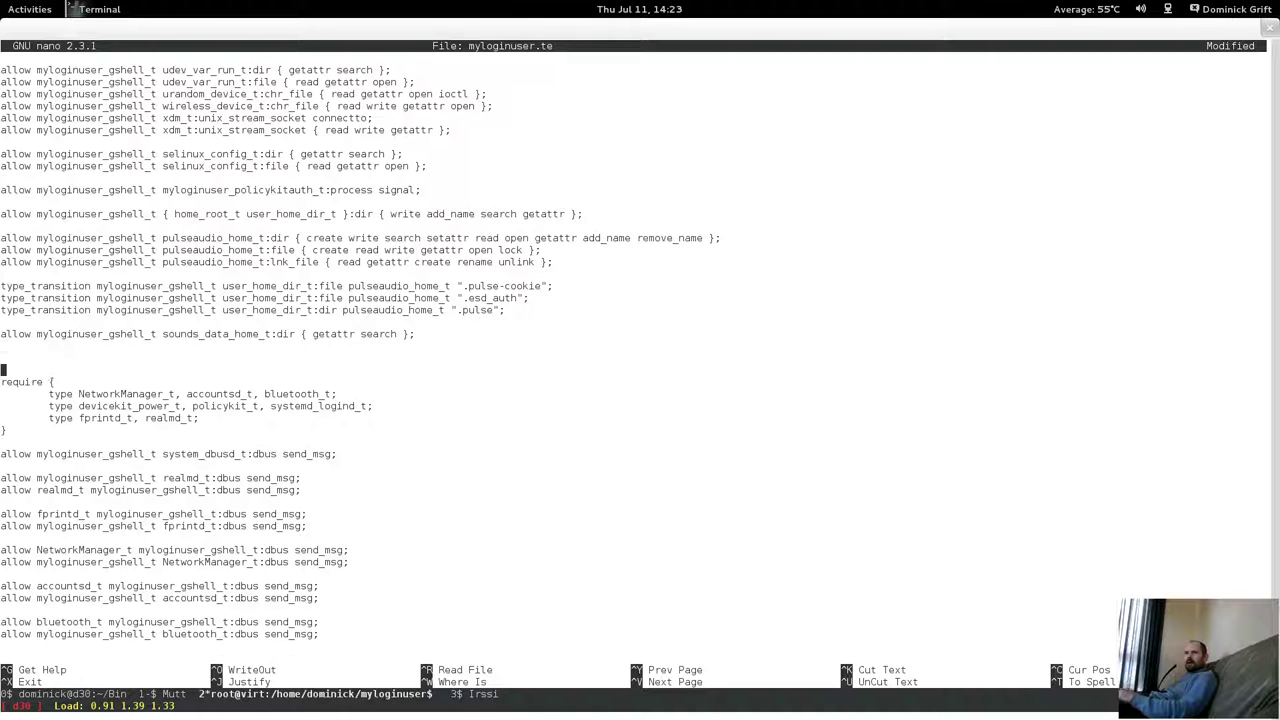
pyautogui.write('# read ')
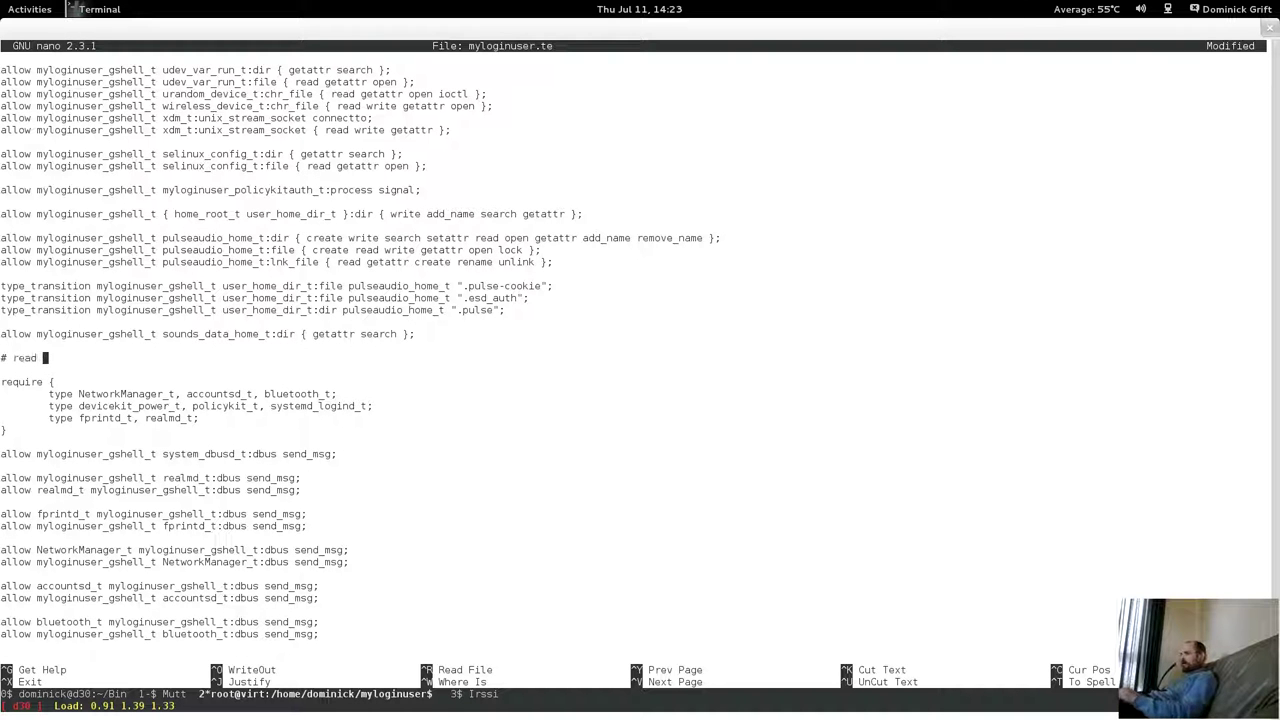
pyautogui.write('wallapap')
pyautogui.press('BackSpace')
pyautogui.press('BackSpace')
pyautogui.press('BackSpace')
pyautogui.press('BackSpace')
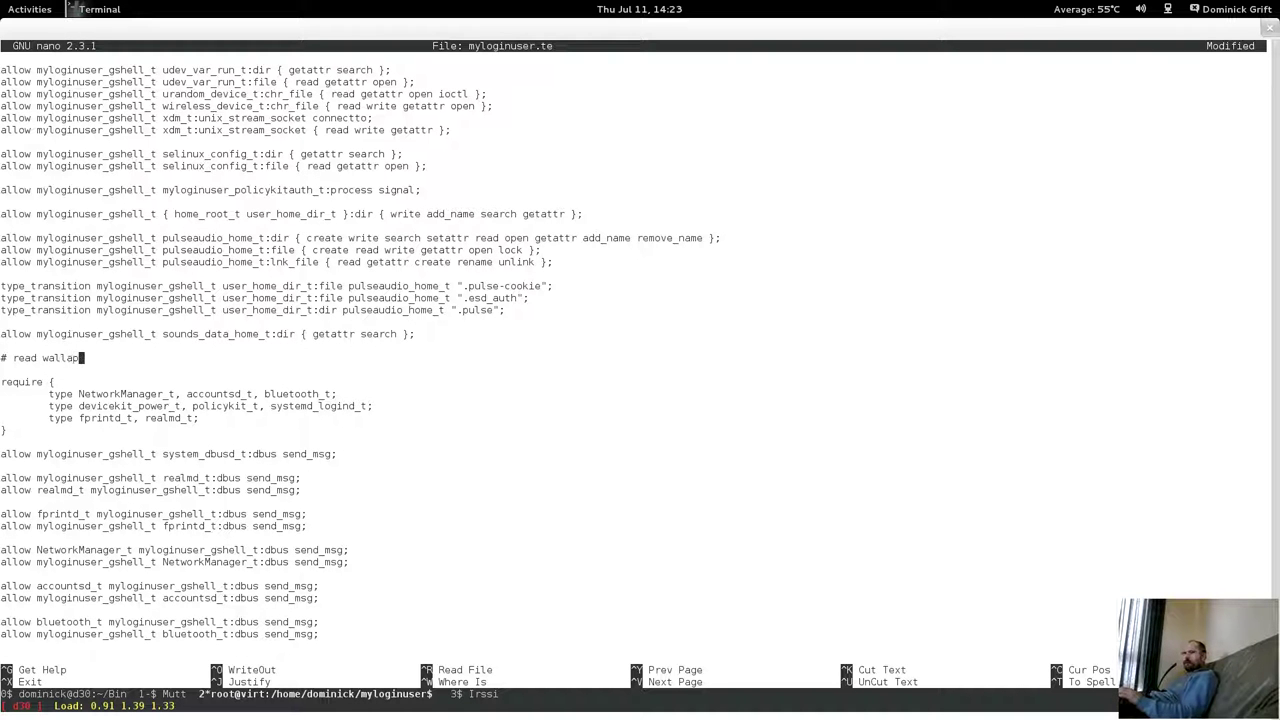
pyautogui.write('per')
pyautogui.press('Return')
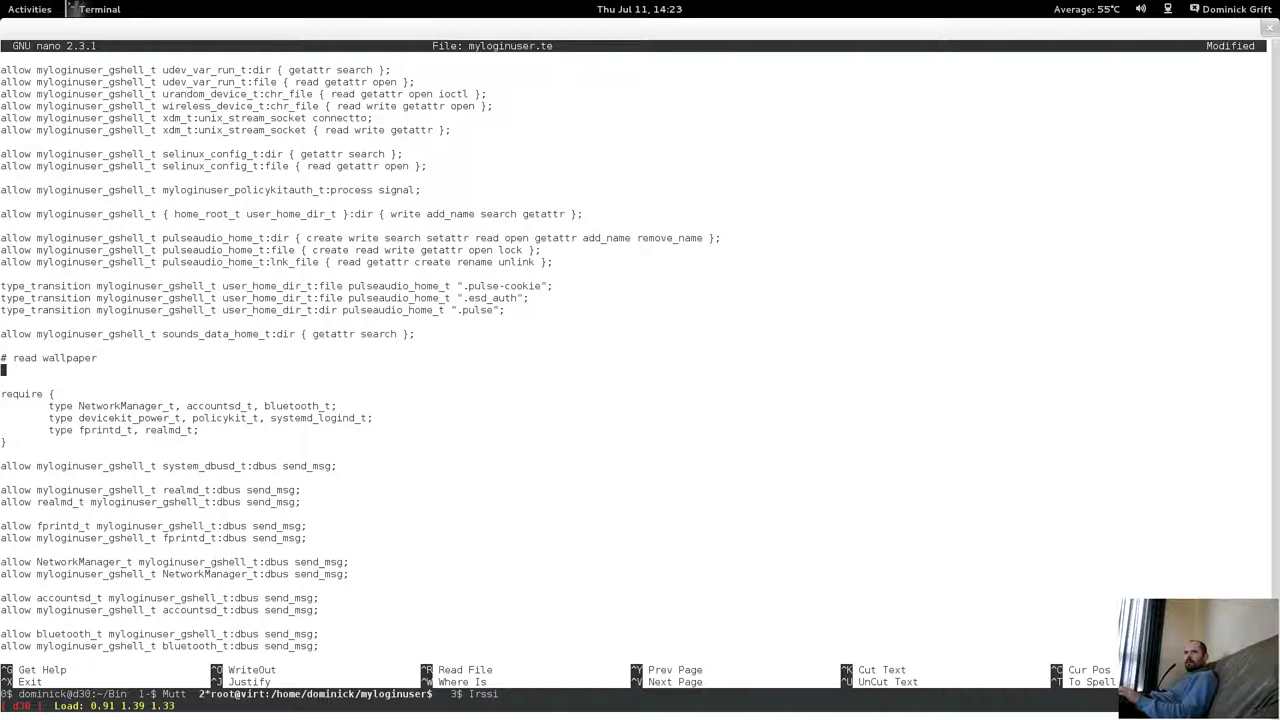
# Write 'allow myloginuser_gshell_t user_home_t:dir { getattr search open read };'.
pyautogui.write('allow ')
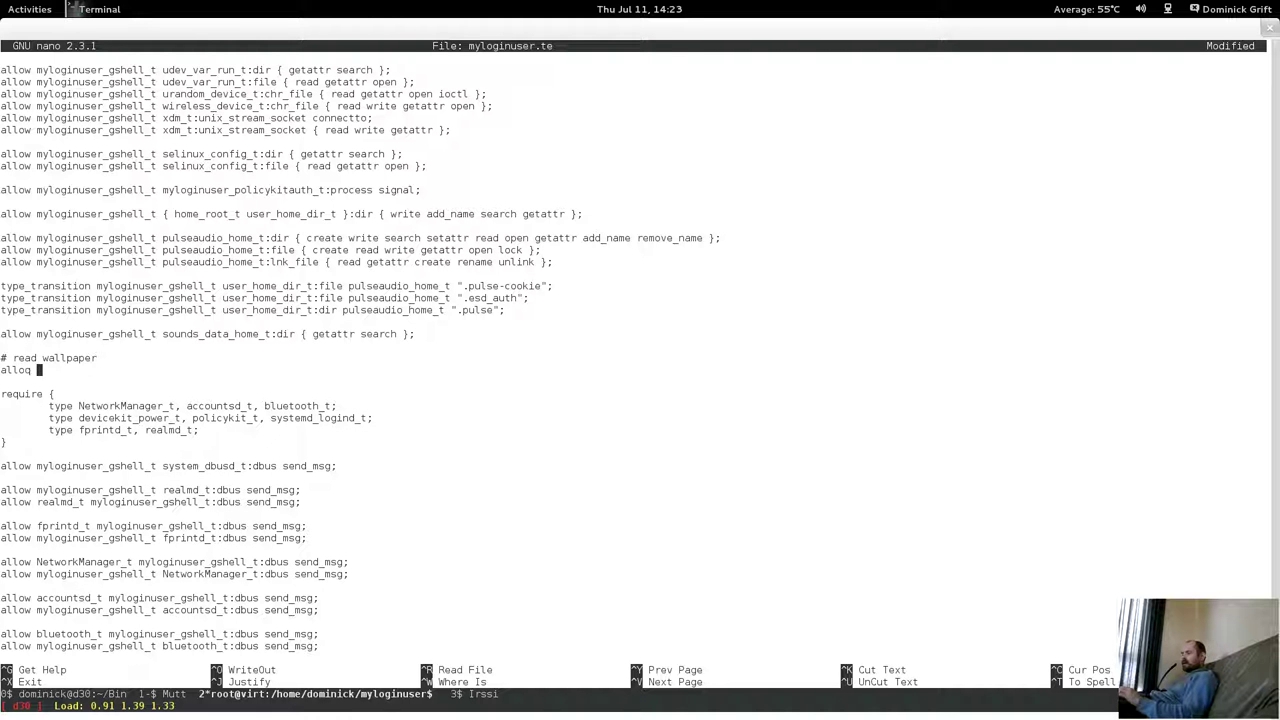
pyautogui.write('myloginyuse')
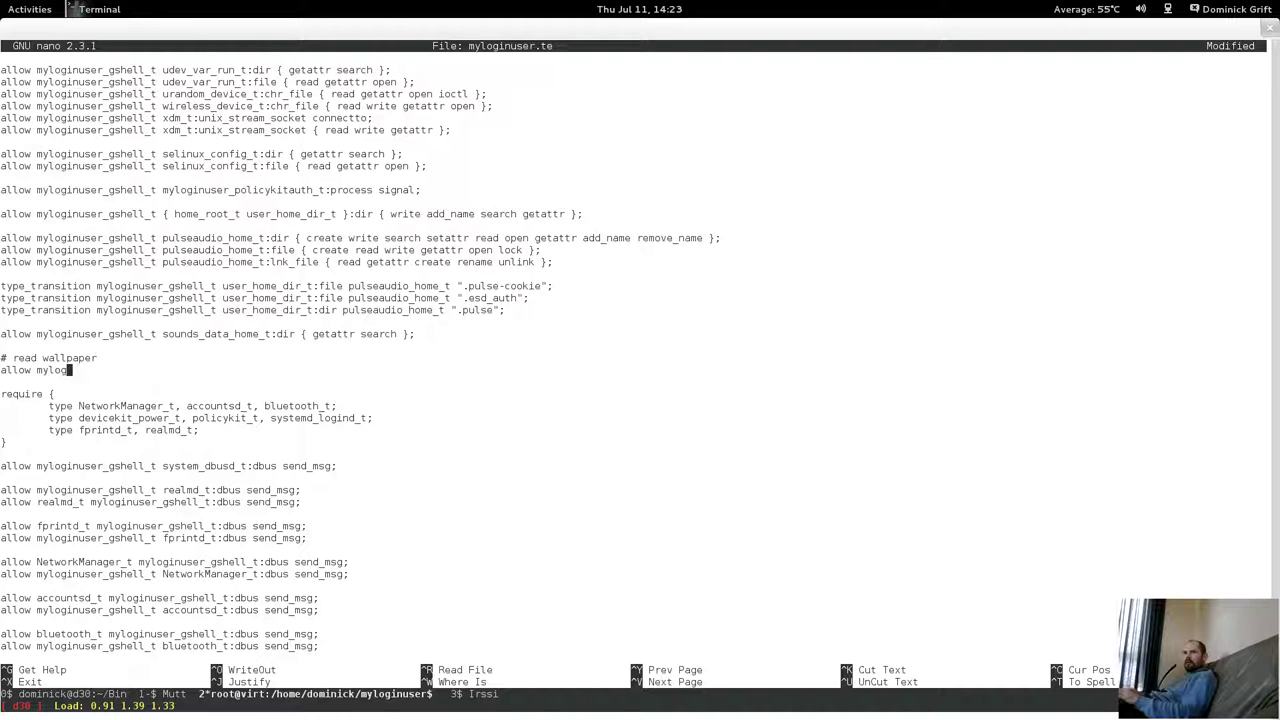
pyautogui.press('BackSpace')
pyautogui.press('BackSpace')
pyautogui.press('BackSpace')
pyautogui.press('BackSpace')
pyautogui.write('us')
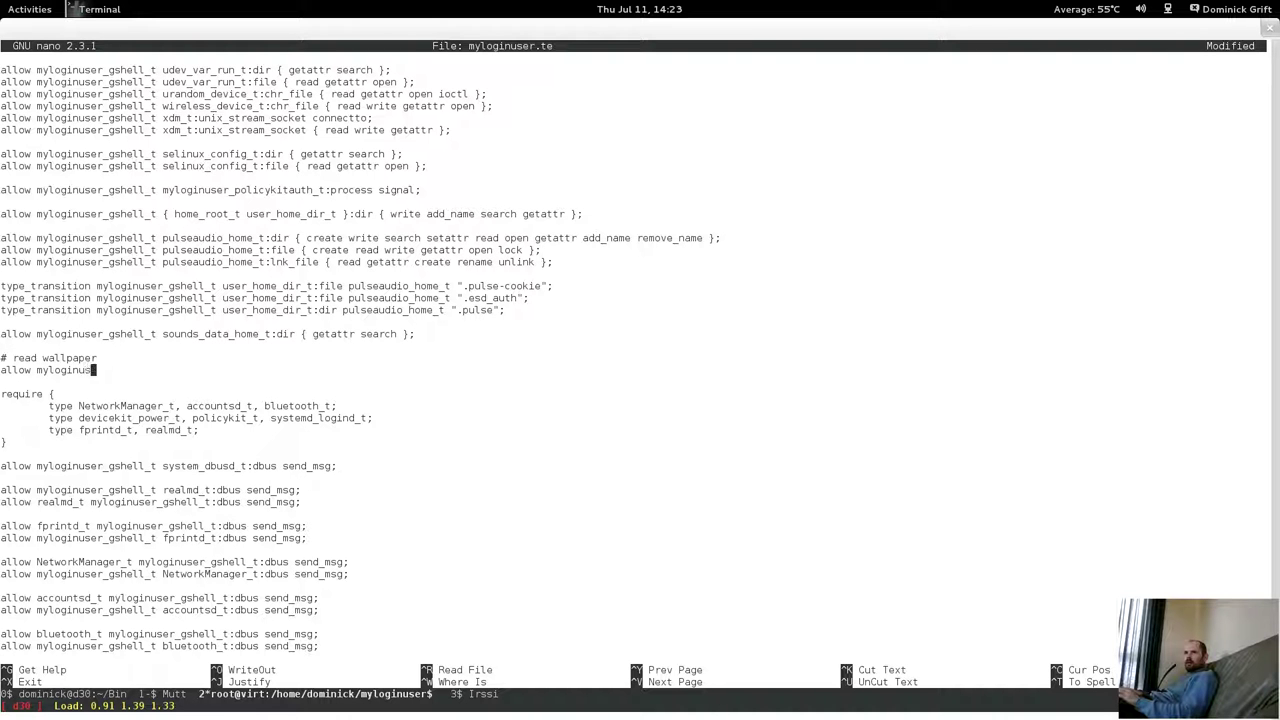
pyautogui.write('er_ghel')
pyautogui.press('BackSpace')
pyautogui.press('BackSpace')
pyautogui.write('hell_t ')
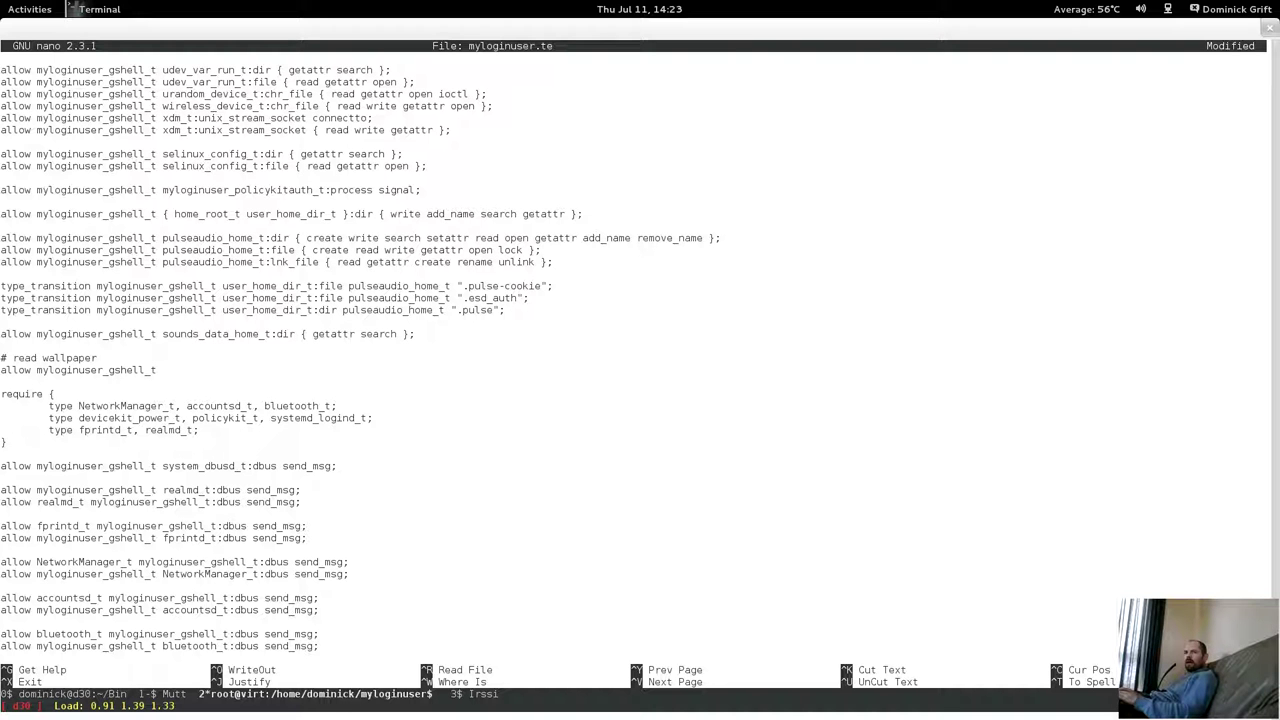
pyautogui.write('user_')
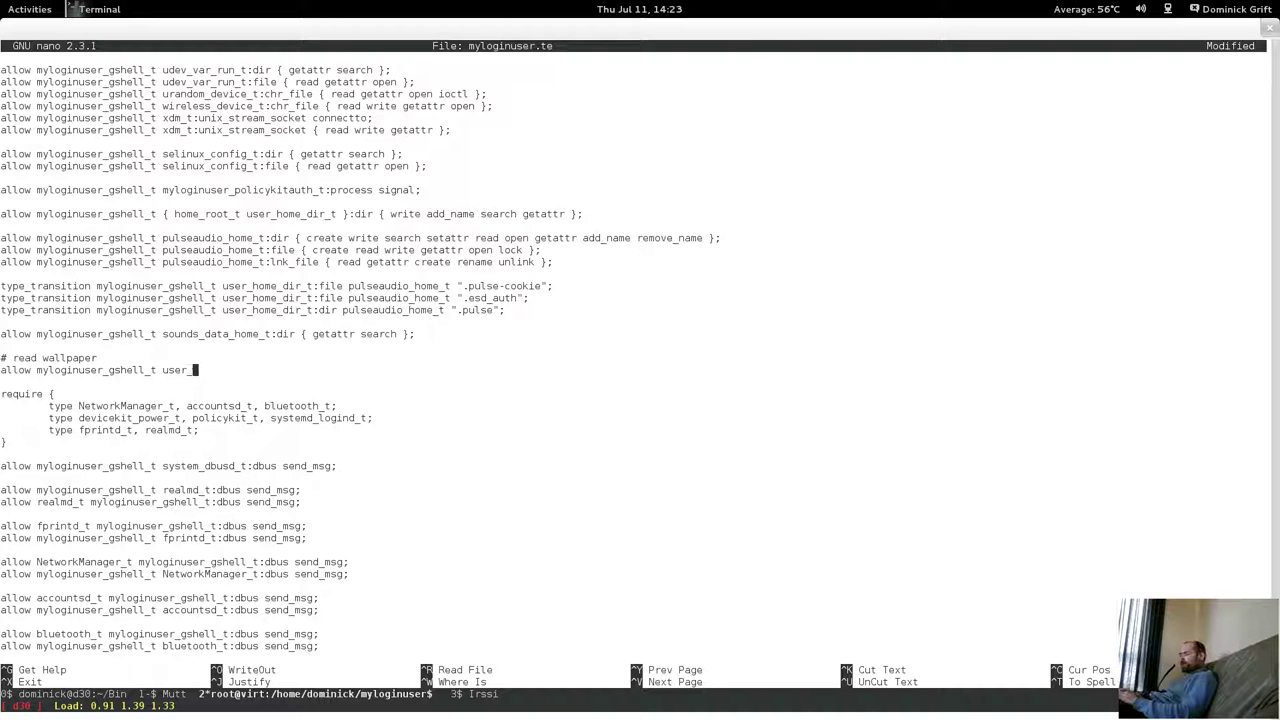
pyautogui.write('home_t')
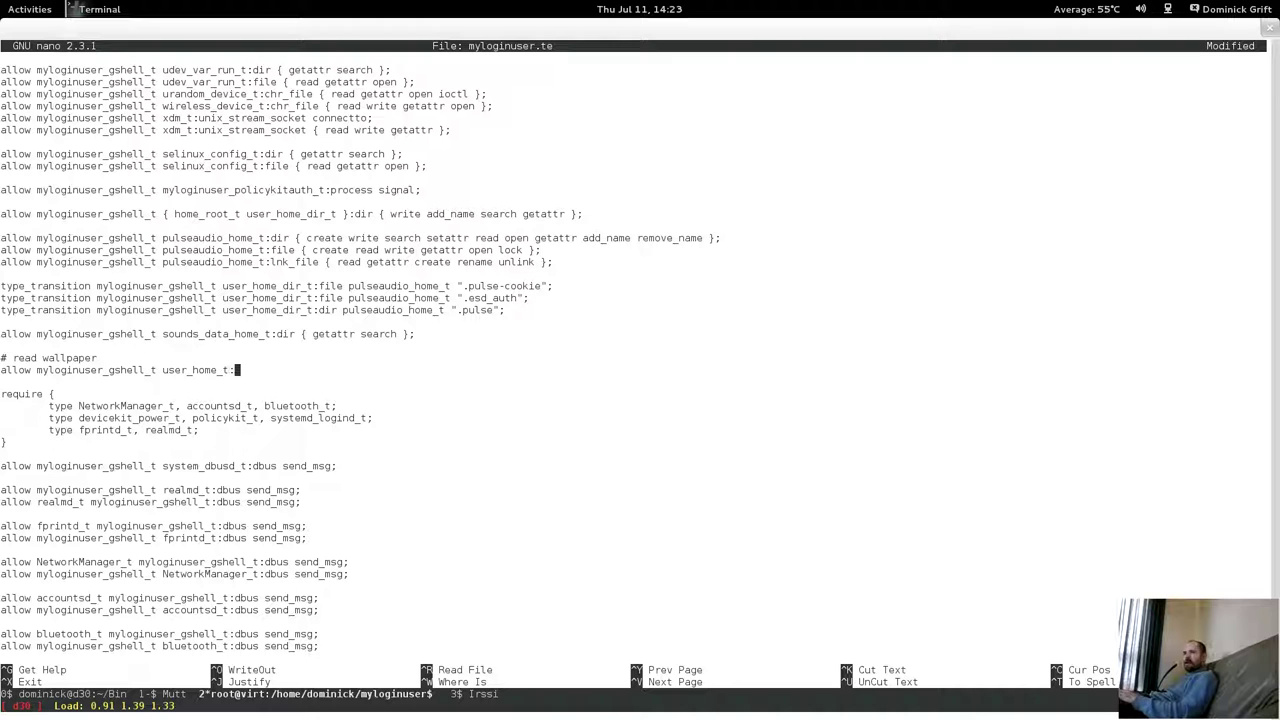
pyautogui.write(':dir { getea')
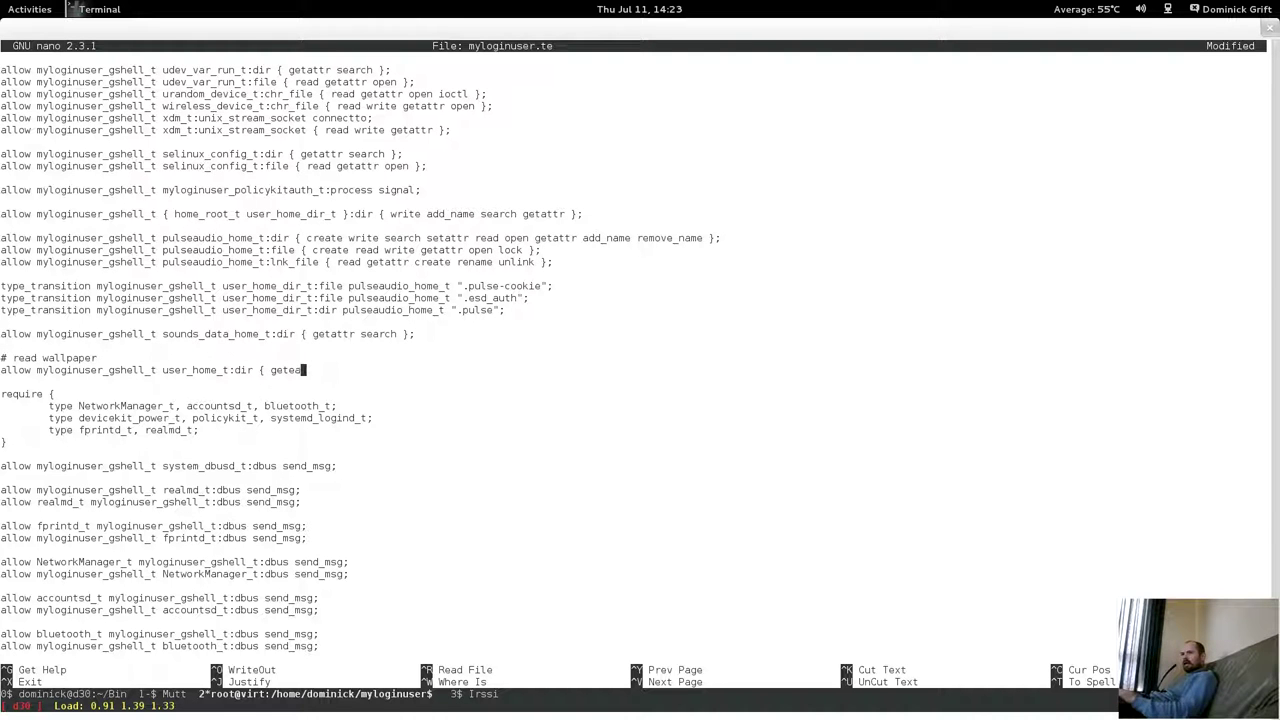
pyautogui.press('BackSpace')
pyautogui.press('BackSpace')
pyautogui.write('attr ')
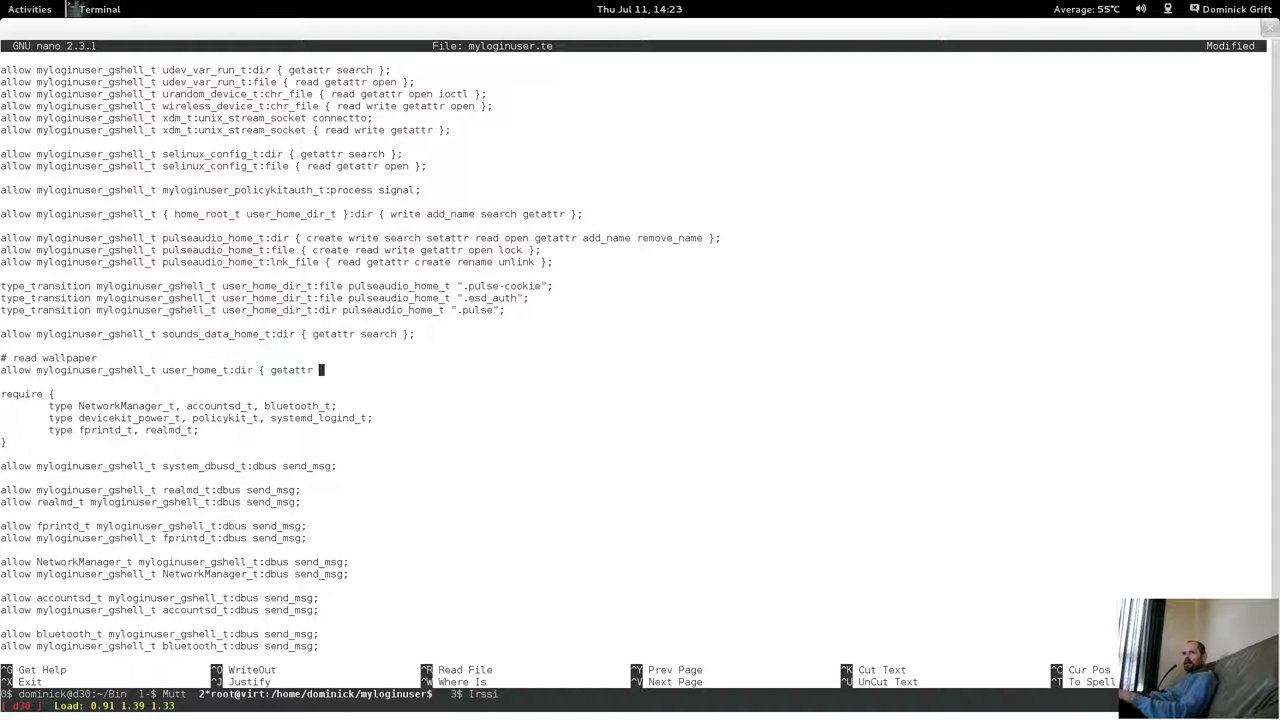
pyautogui.write('search op')
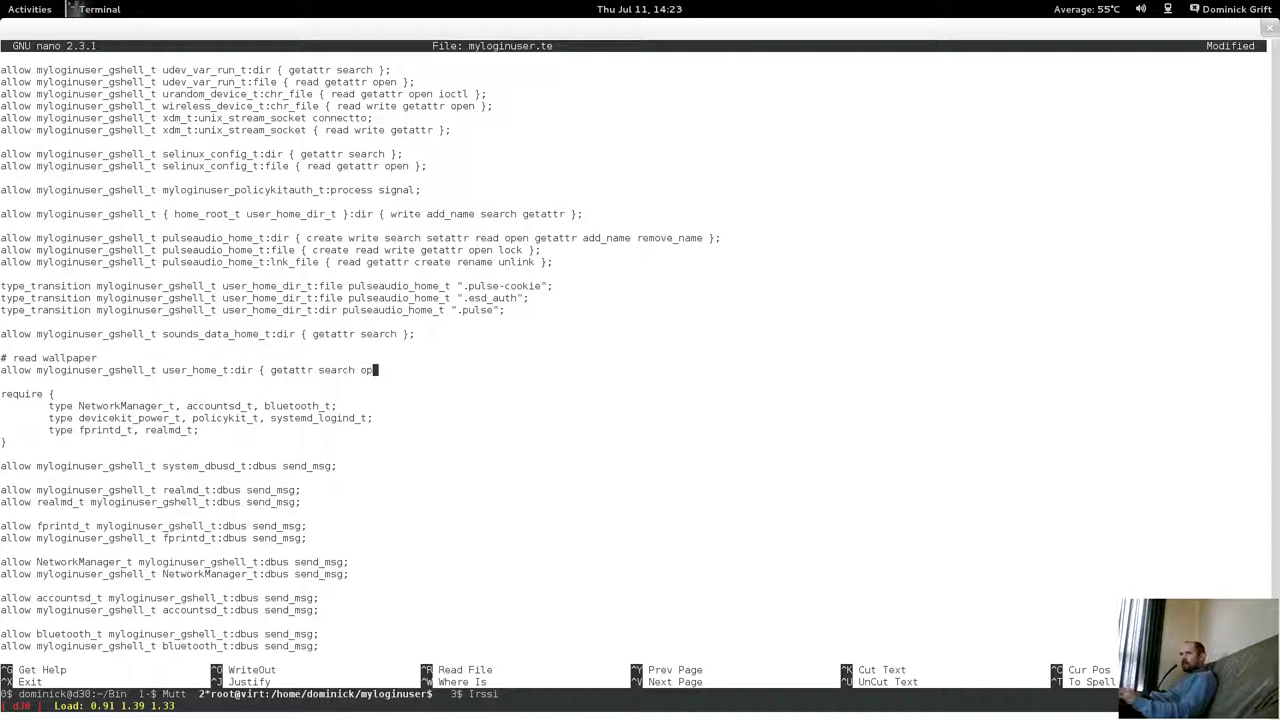
pyautogui.press('BackSpace')
pyautogui.write('n read }')
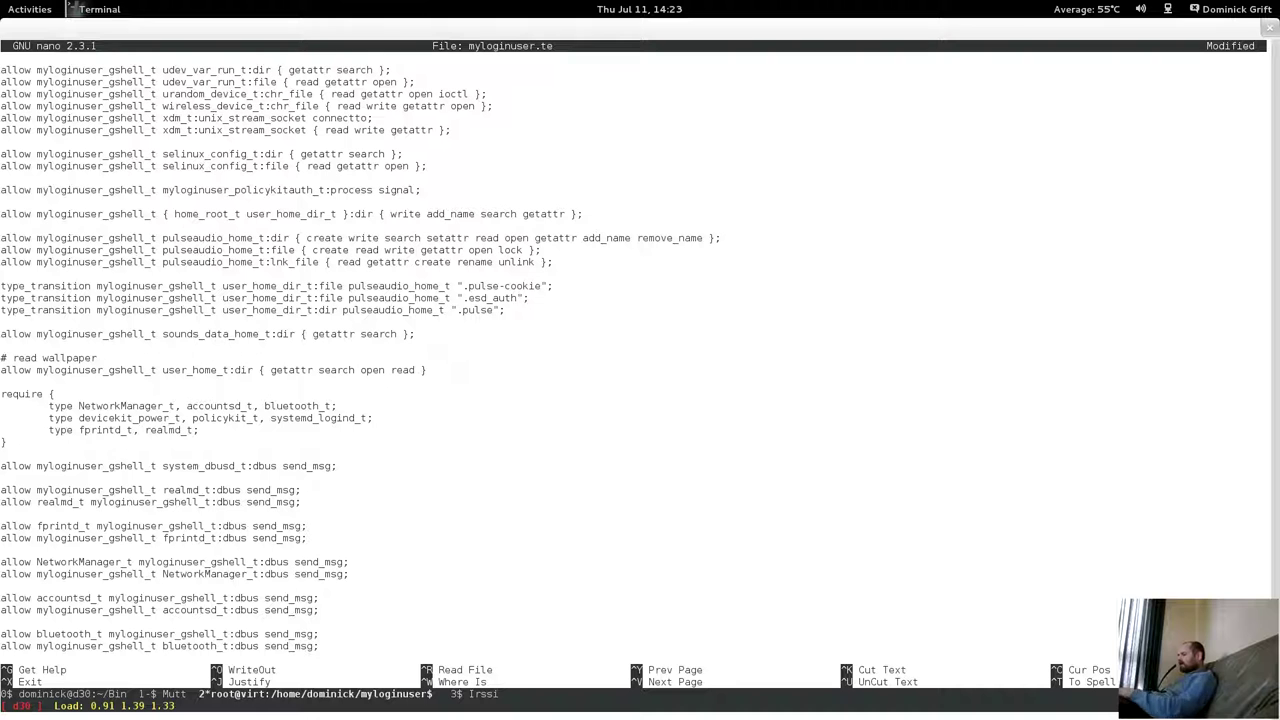
pyautogui.write(';')
pyautogui.press('Return')
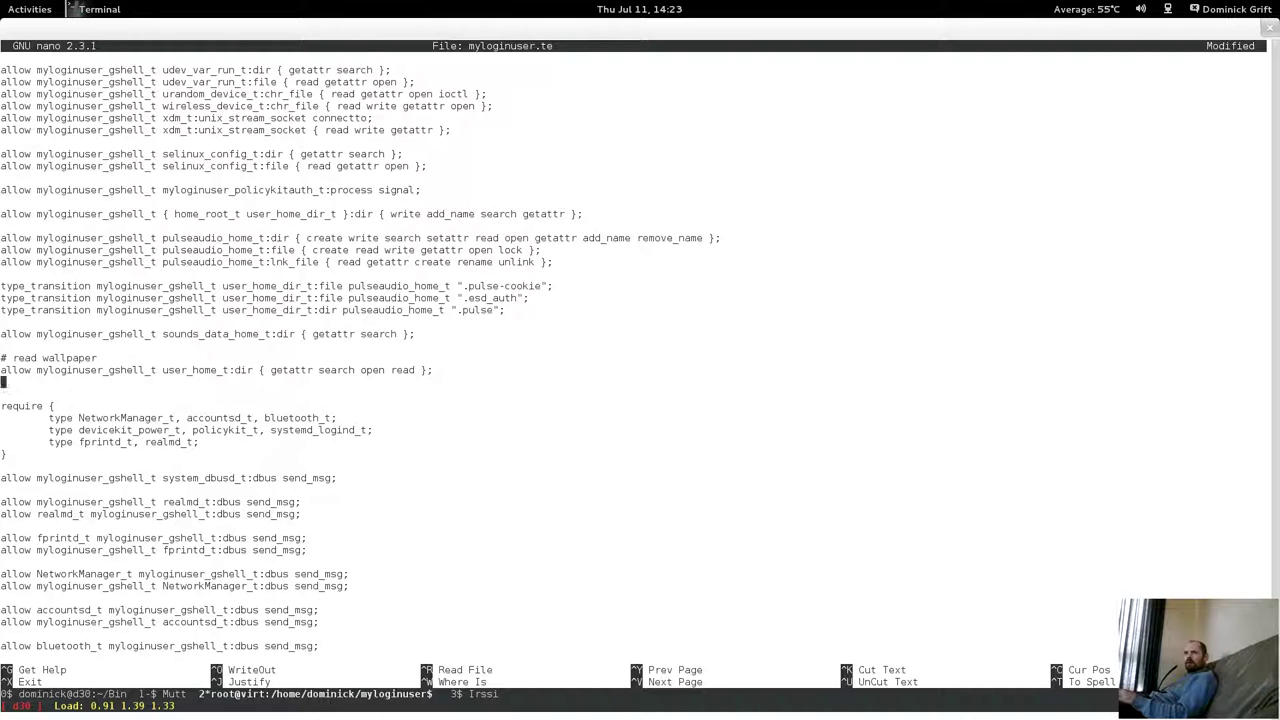
# Duplicate the rule as a user_home_t:file rule without the search permission.
pyautogui.press('BackSpace')
pyautogui.press('BackSpace')
pyautogui.press('BackSpace')
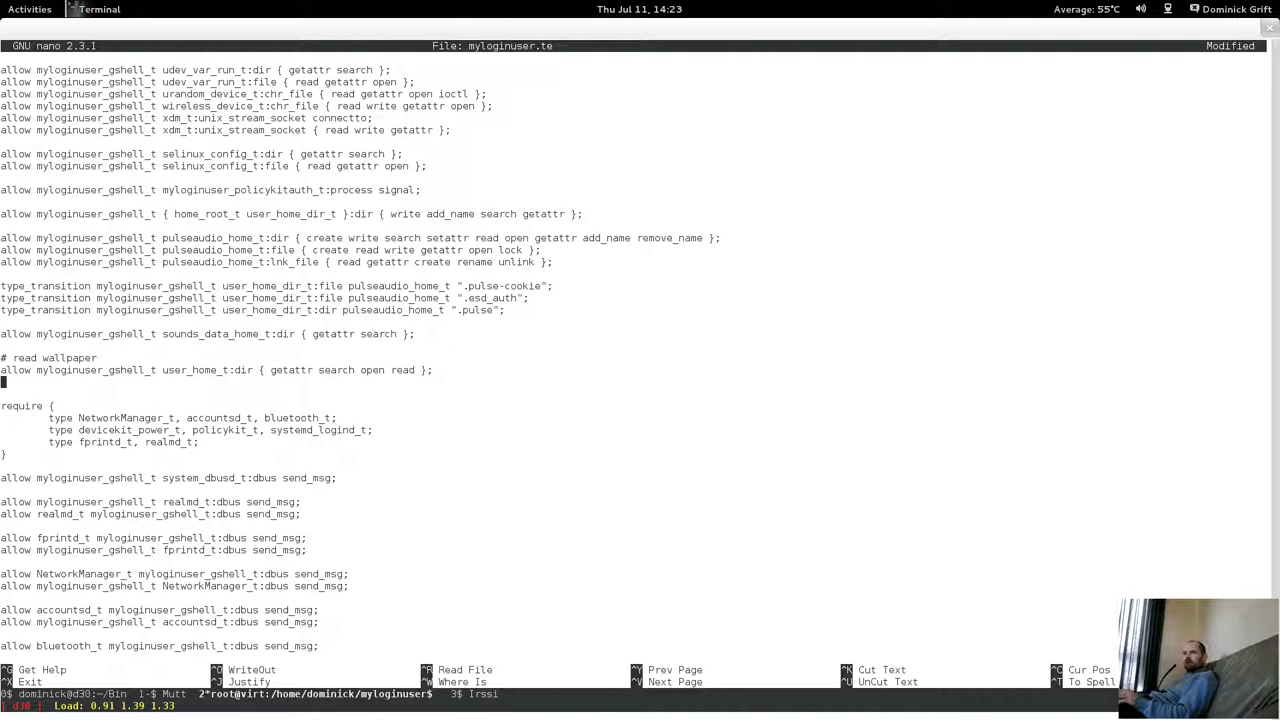
pyautogui.press('Up')
pyautogui.hotkey('ctrl', 'k')
pyautogui.hotkey('ctrl', 'u')
pyautogui.hotkey('ctrl', 'u')
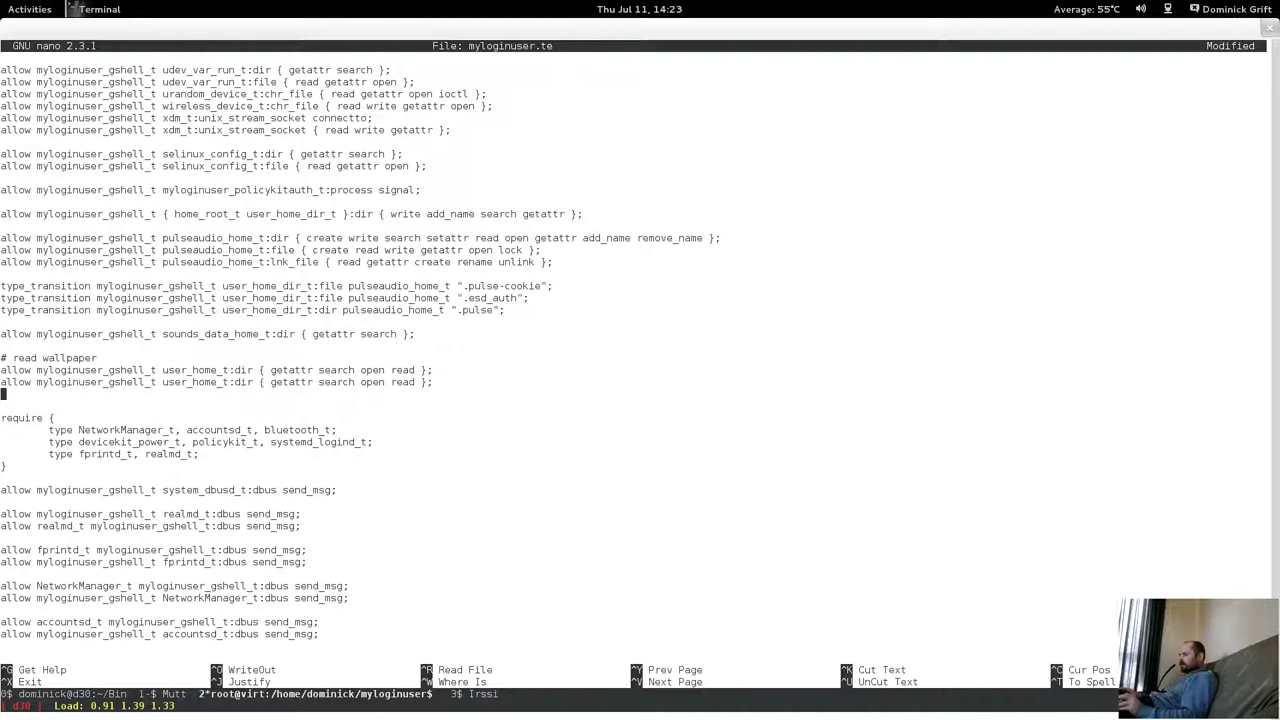
pyautogui.press('Right')
pyautogui.press('Right')
pyautogui.press('Right')
pyautogui.press('Right')
pyautogui.press('Right')
pyautogui.press('Right')
pyautogui.press('Right')
pyautogui.press('Right')
pyautogui.press('Right')
pyautogui.press('Right')
pyautogui.press('Right')
pyautogui.press('Right')
pyautogui.press('Right')
pyautogui.press('Right')
pyautogui.press('Right')
pyautogui.press('Right')
pyautogui.press('Right')
pyautogui.press('Right')
pyautogui.press('Right')
pyautogui.press('Right')
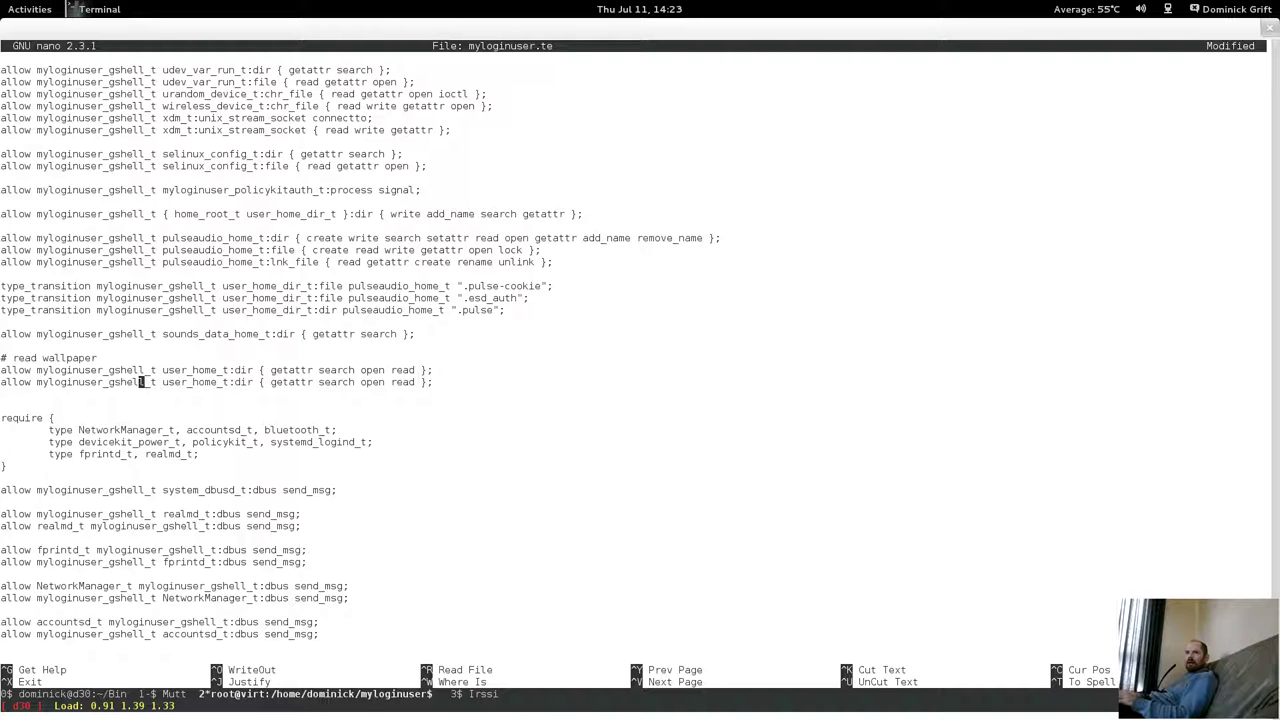
pyautogui.press('BackSpace')
pyautogui.press('BackSpace')
pyautogui.press('BackSpace')
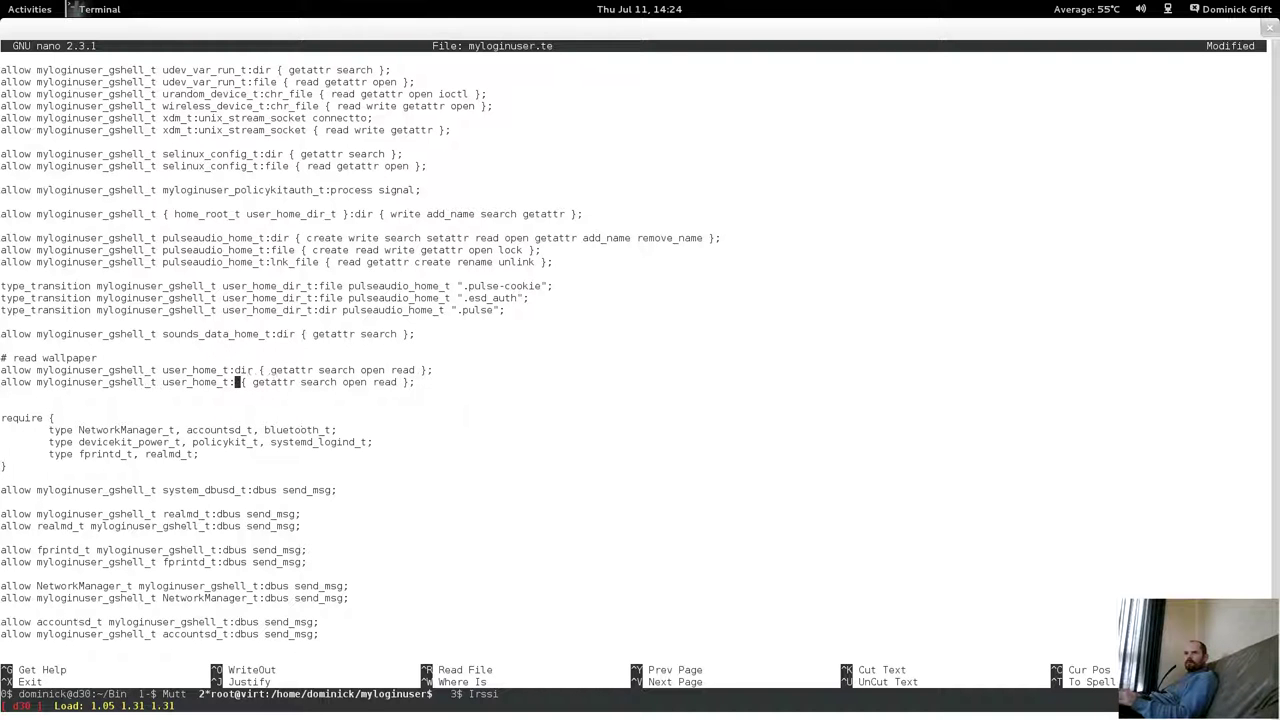
pyautogui.write('file')
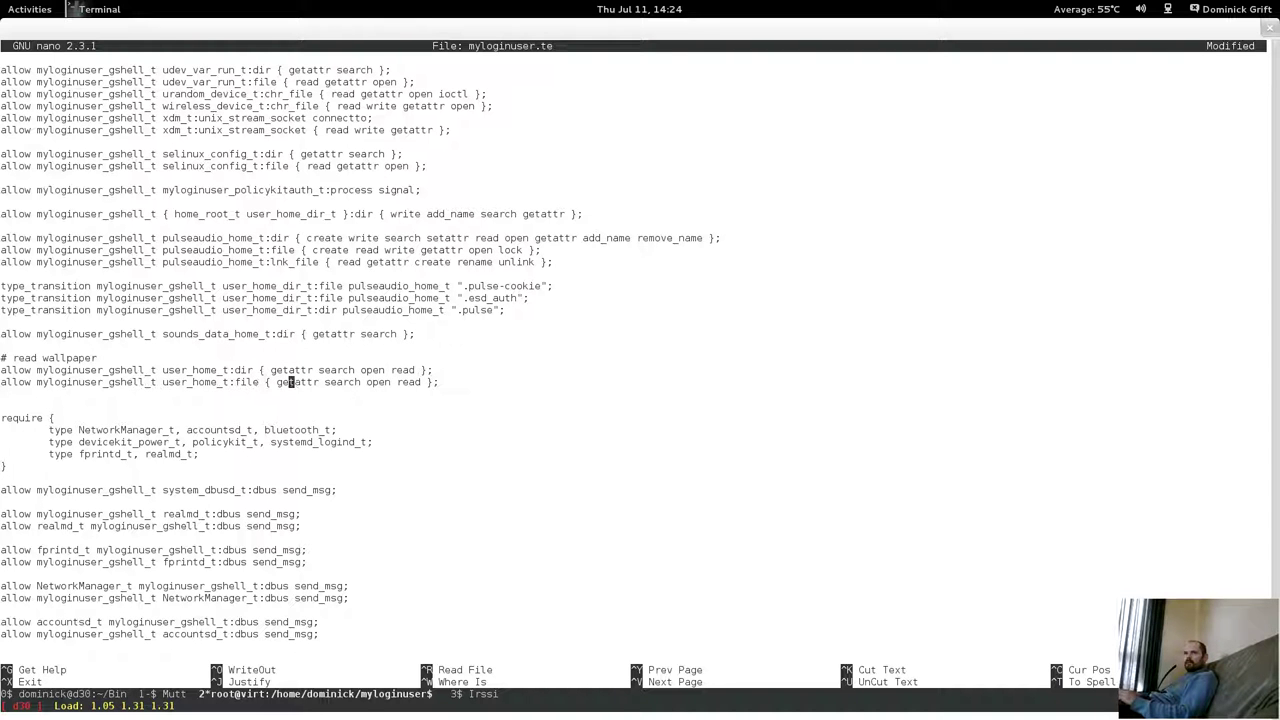
pyautogui.press('Right')
pyautogui.press('Right')
pyautogui.press('Right')
pyautogui.press('Right')
pyautogui.press('Right')
pyautogui.press('Right')
pyautogui.press('Right')
pyautogui.press('Right')
pyautogui.press('Right')
pyautogui.press('Right')
pyautogui.press('Right')
pyautogui.press('Right')
pyautogui.press('BackSpace')
pyautogui.press('BackSpace')
pyautogui.press('BackSpace')
pyautogui.press('BackSpace')
pyautogui.press('BackSpace')
pyautogui.press('BackSpace')
pyautogui.press('BackSpace')
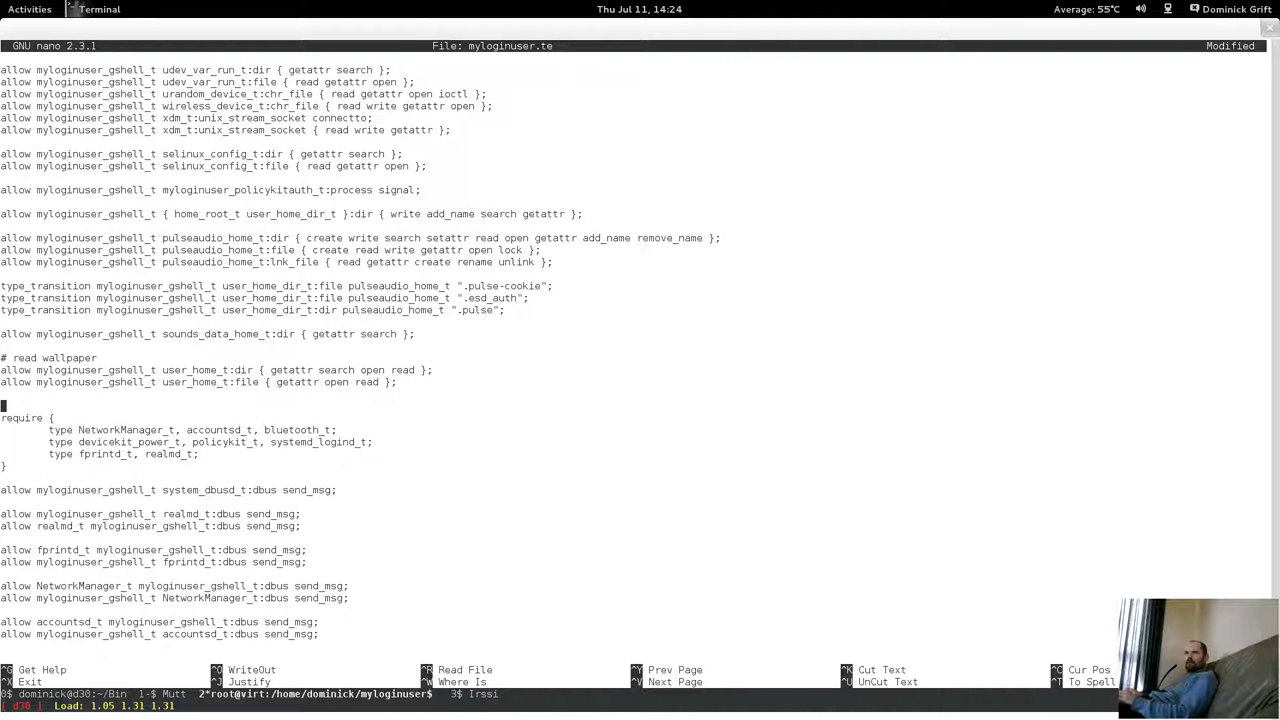
pyautogui.press('BackSpace')
# Save myloginuser.te and exit nano.
pyautogui.hotkey('ctrl', 'x')
pyautogui.press('y')
pyautogui.press('Return')
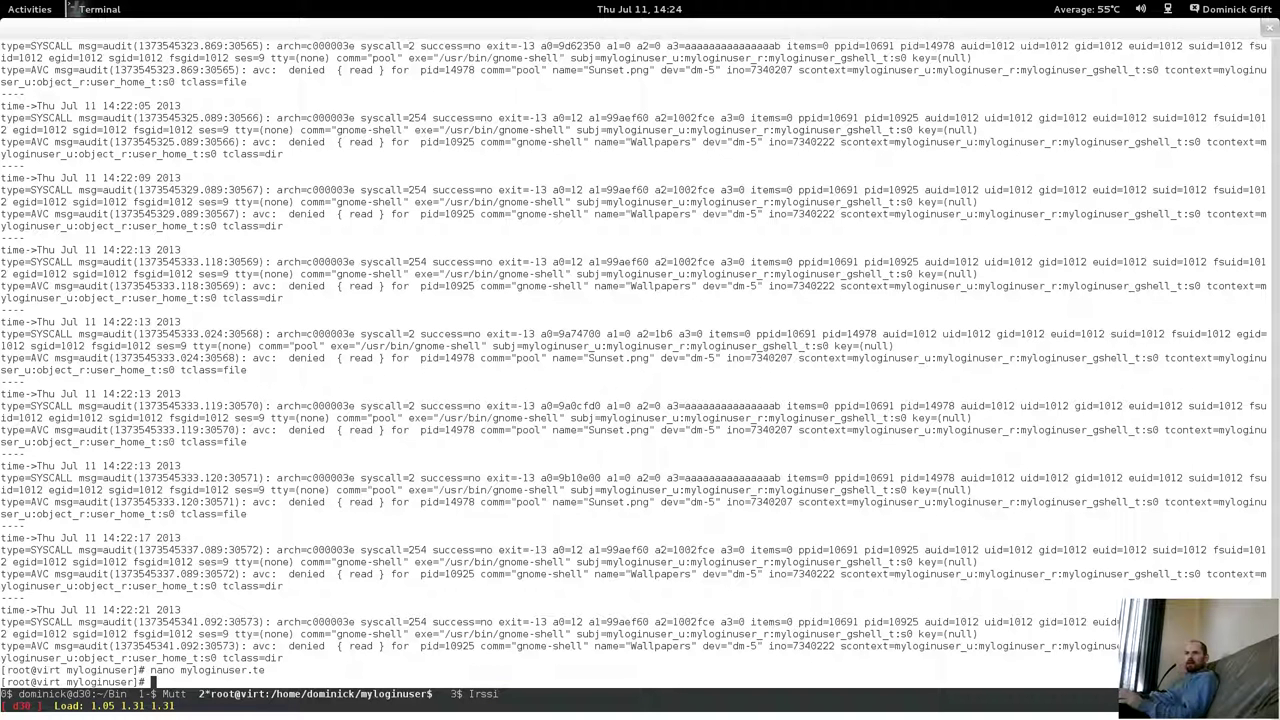
# Rebuild myloginuser.pp with the SELinux devel Makefile and install it using semodule -i.
pyautogui.press('Up')
pyautogui.press('Up')
pyautogui.press('Up')
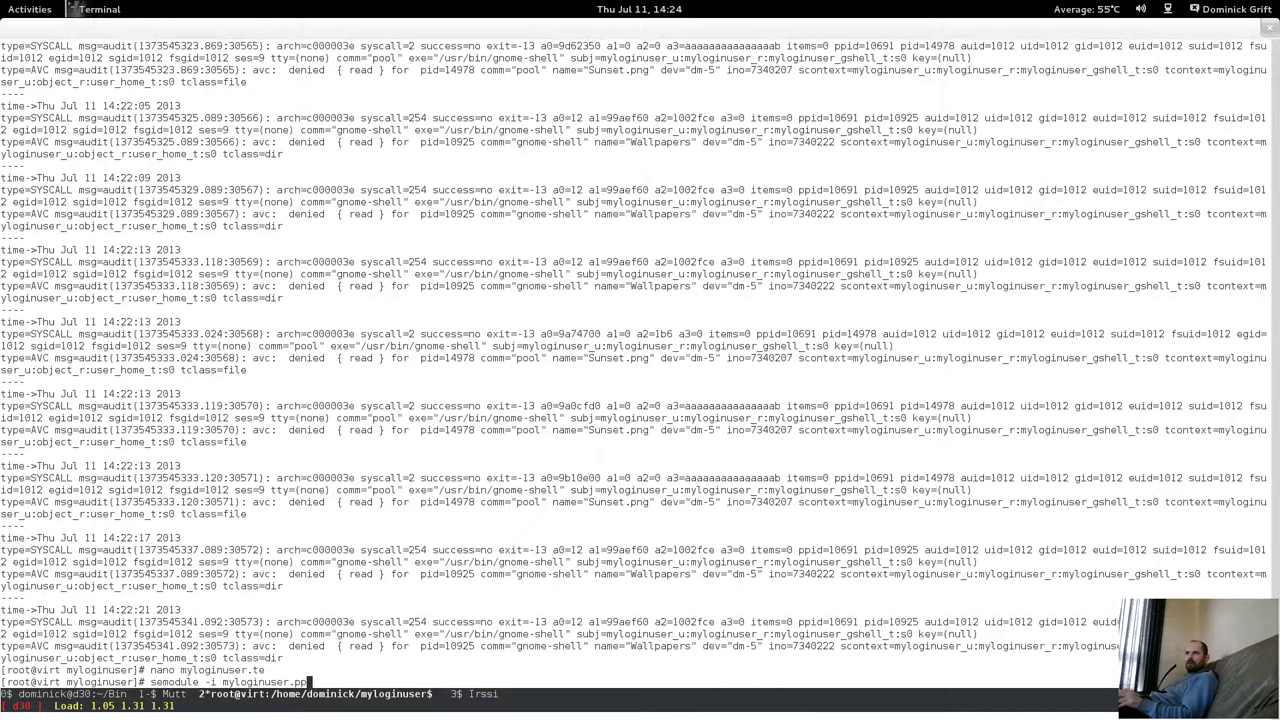
pyautogui.press('Return')
pyautogui.press('Up')
pyautogui.press('Up')
pyautogui.press('Up')
pyautogui.press('Up')
pyautogui.press('Up')
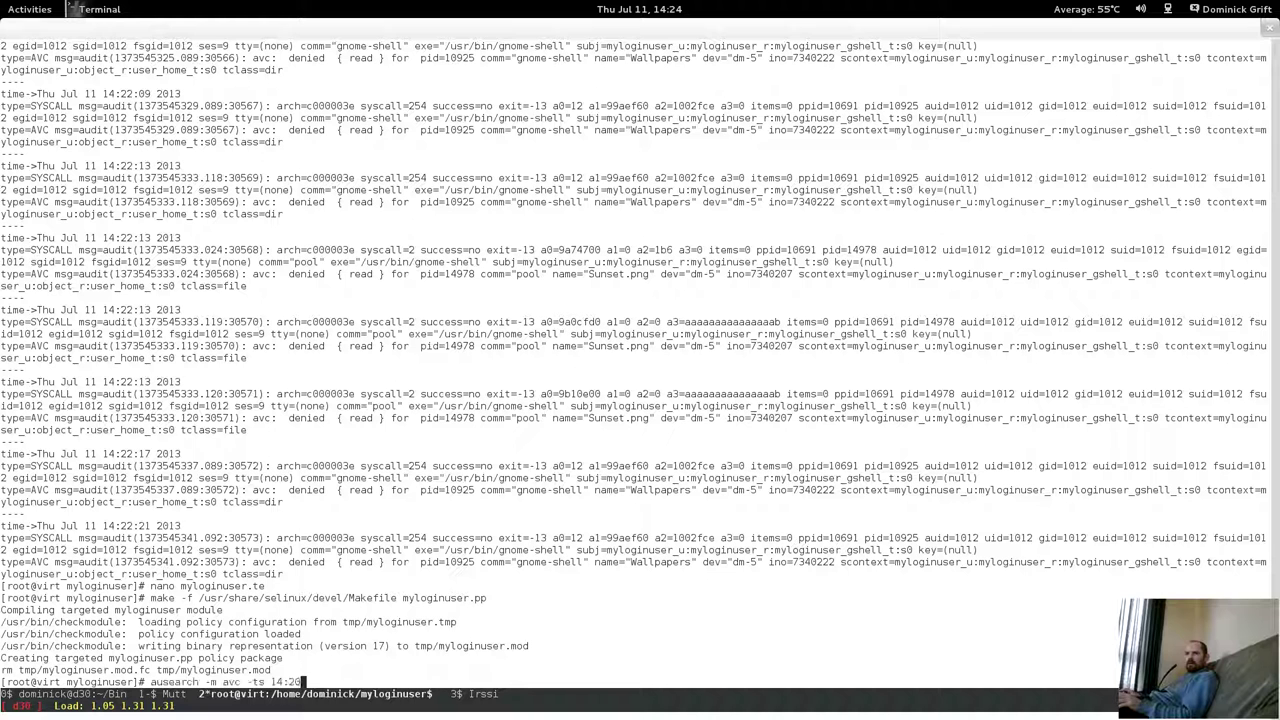
pyautogui.press('Return')
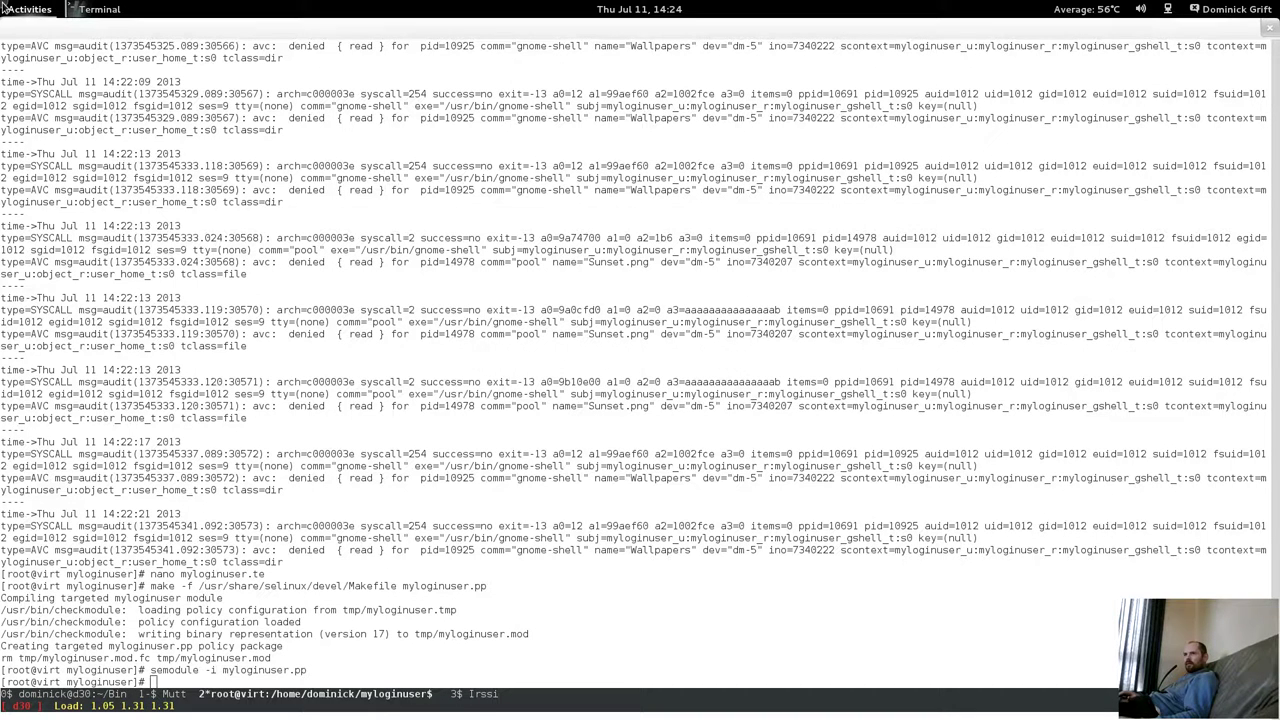
pyautogui.press('super')
pyautogui.scroll(1, 916, 295)
# In the Fedora18 guest, bring the home folder Files window forward.
pyautogui.click(916, 295)
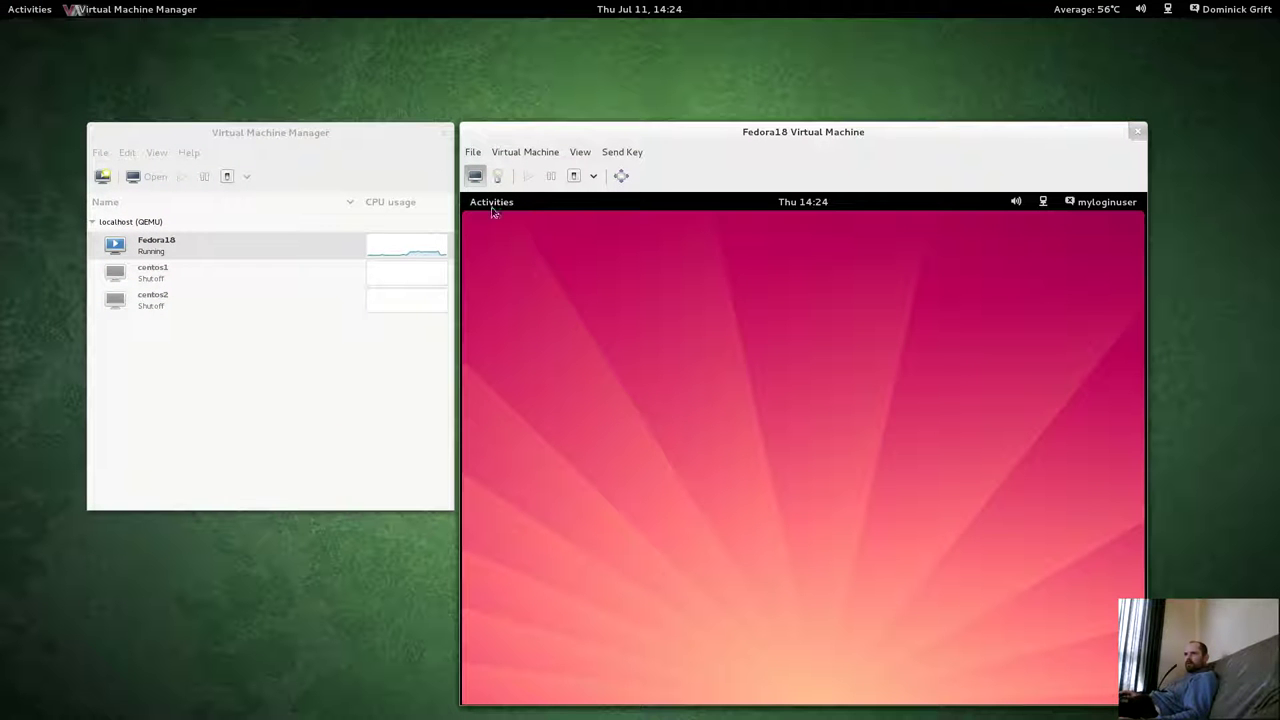
pyautogui.click(491, 203)
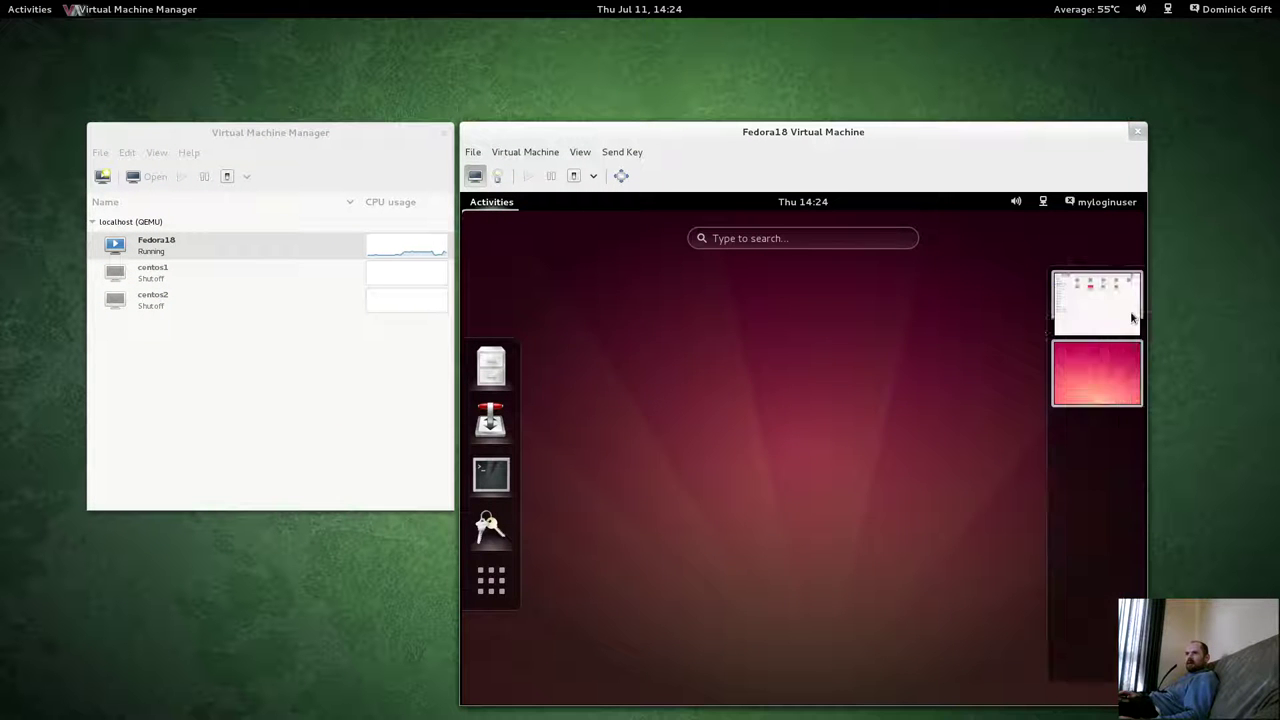
pyautogui.click(1100, 305)
pyautogui.click(818, 580)
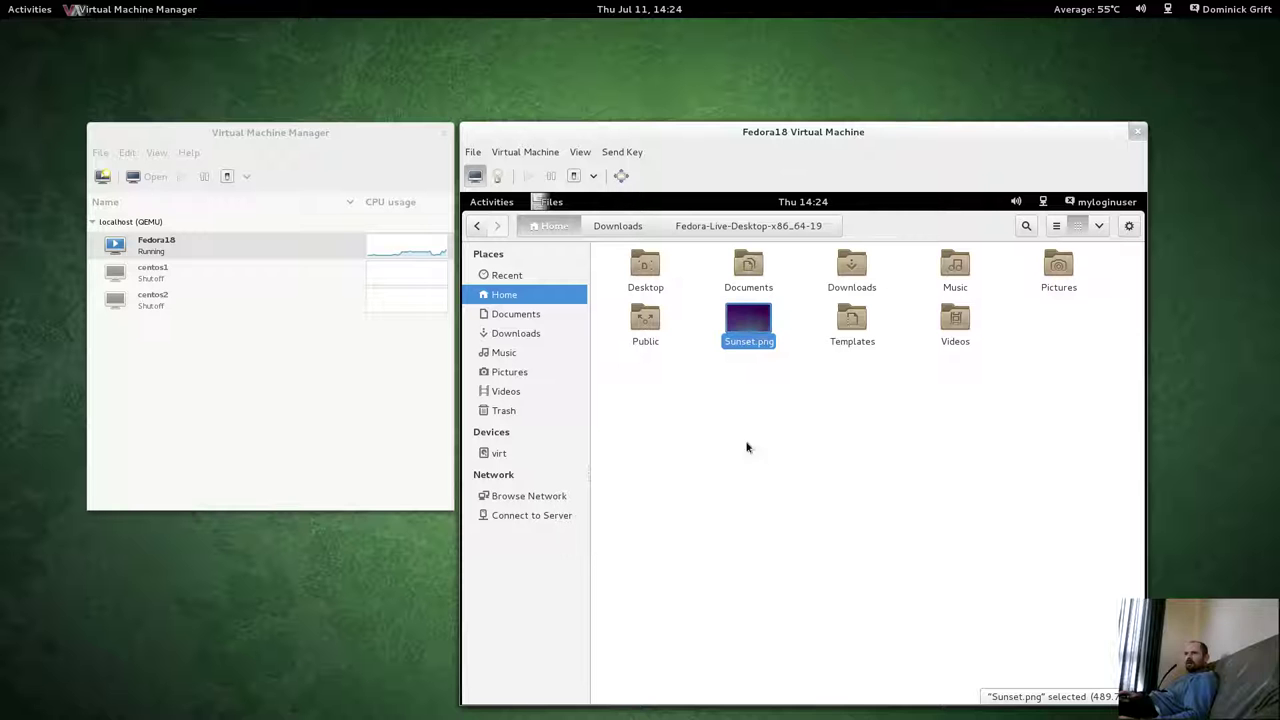
# Set Sunset.png as the guest wallpaper, replacing the existing wallpaper file.
pyautogui.rightClick(758, 326)
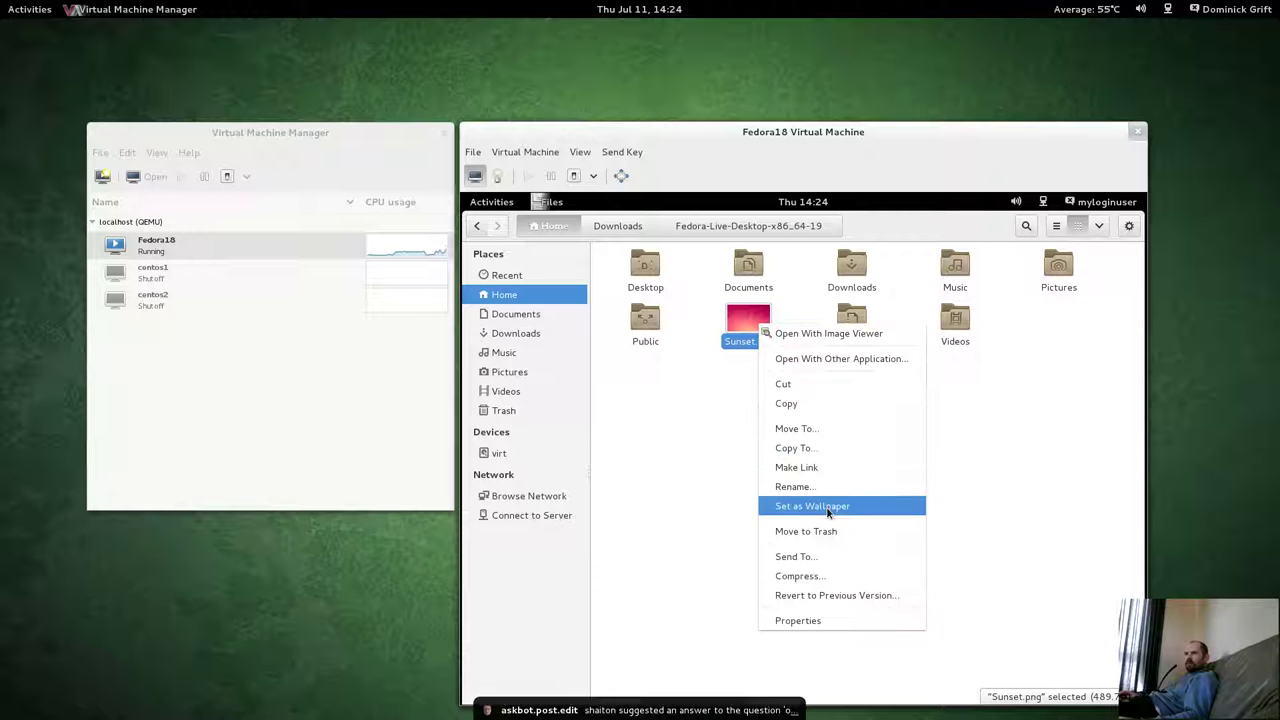
pyautogui.click(826, 507)
pyautogui.click(931, 570)
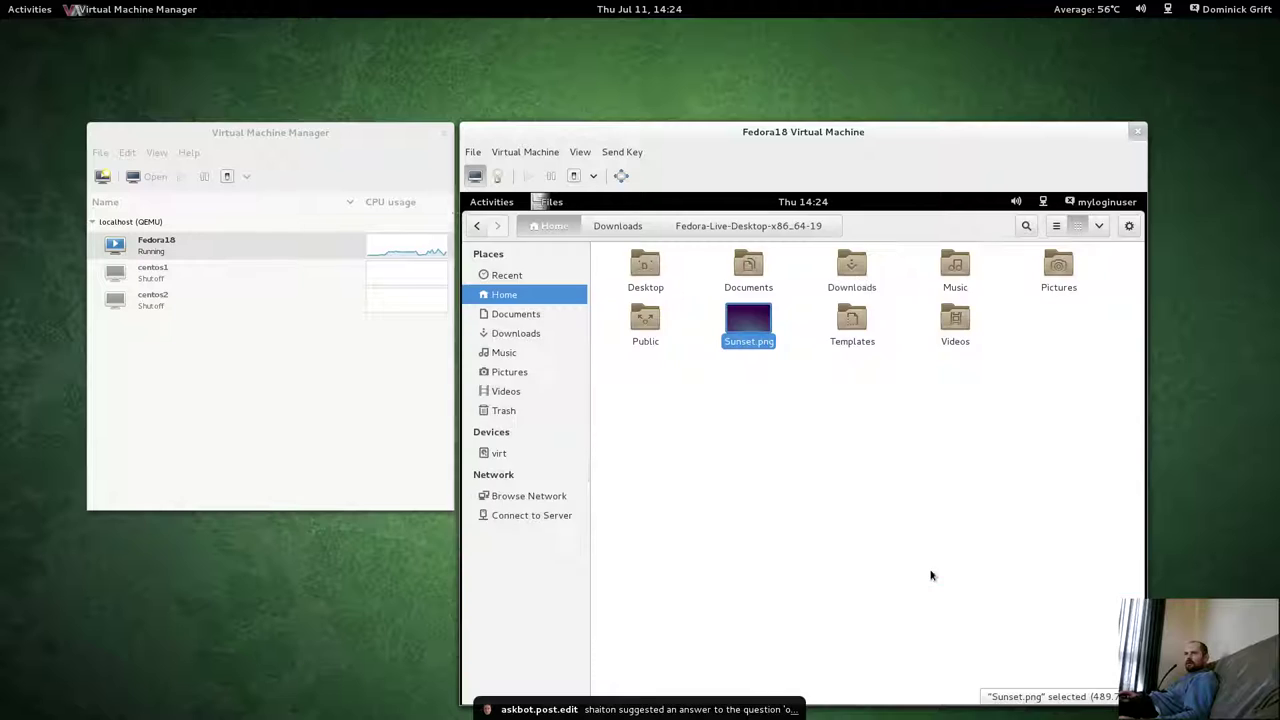
pyautogui.click(490, 202)
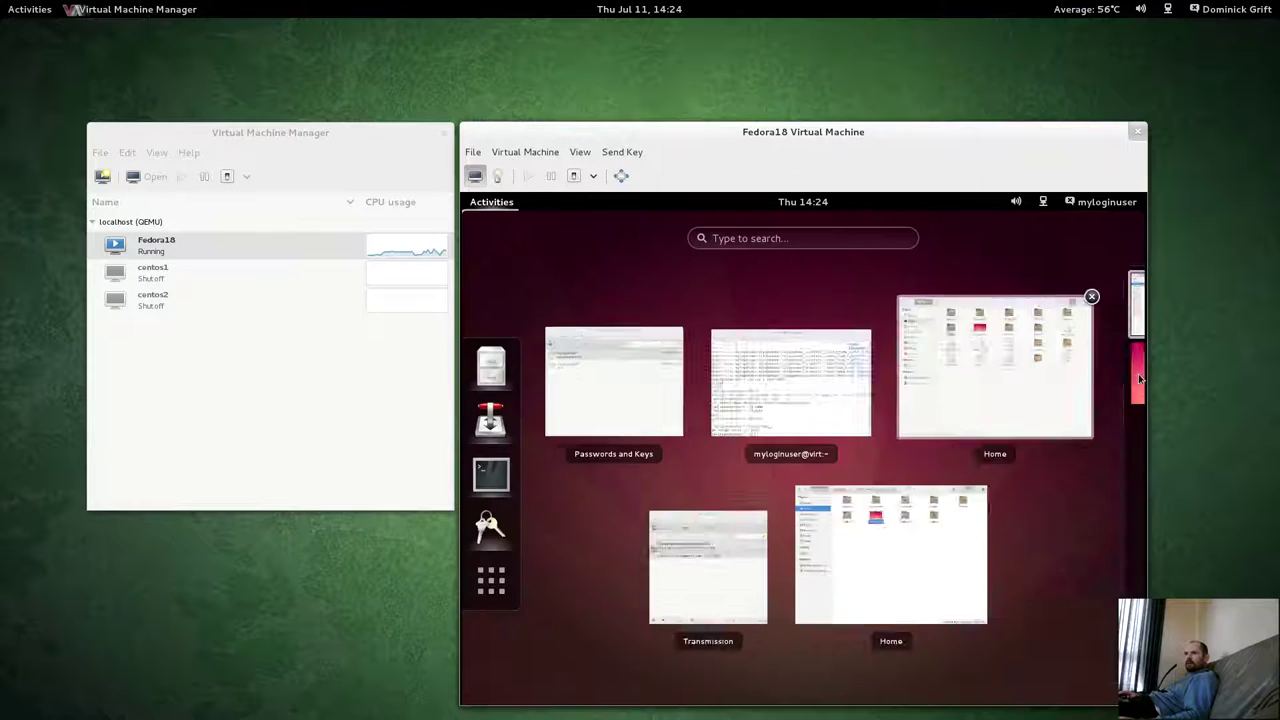
pyautogui.scroll(-1, 1000, 400)
pyautogui.click(986, 508)
# Rerun the AVC audit search in the host terminal with the start time changed to 14:23.
pyautogui.moveTo(172, 61)
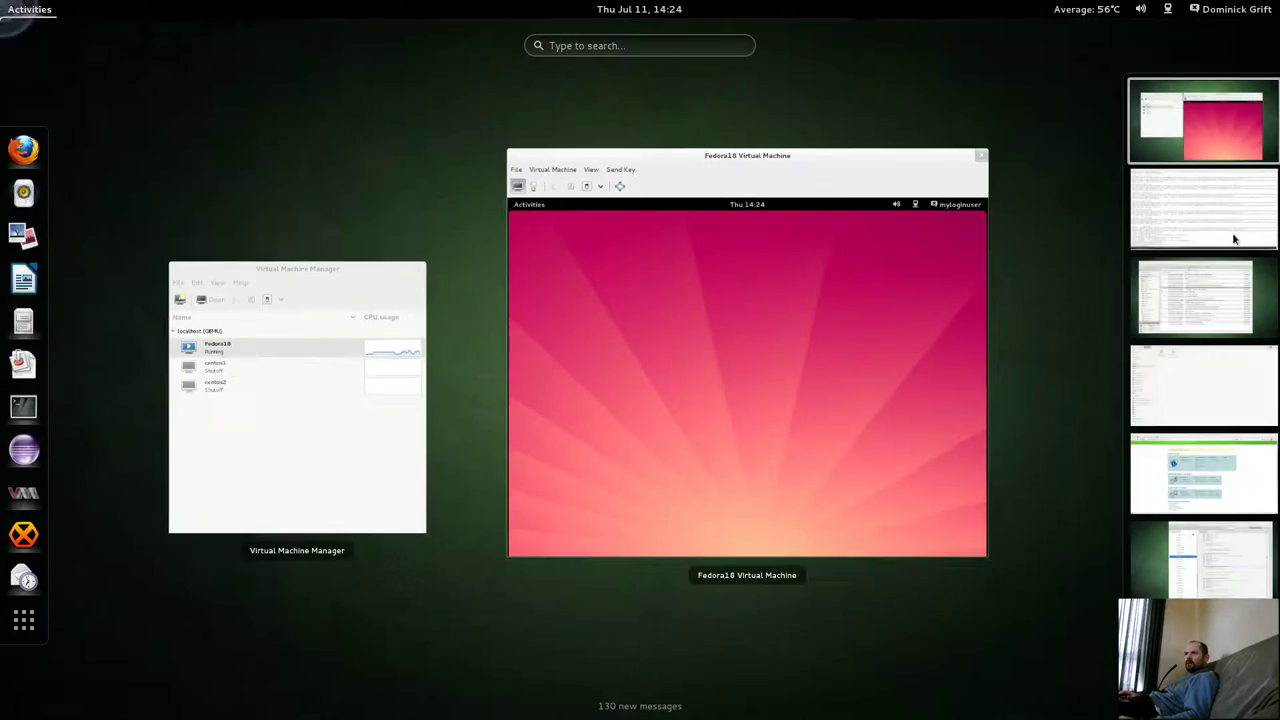
pyautogui.scroll(-1, 614, 380)
pyautogui.click(614, 380)
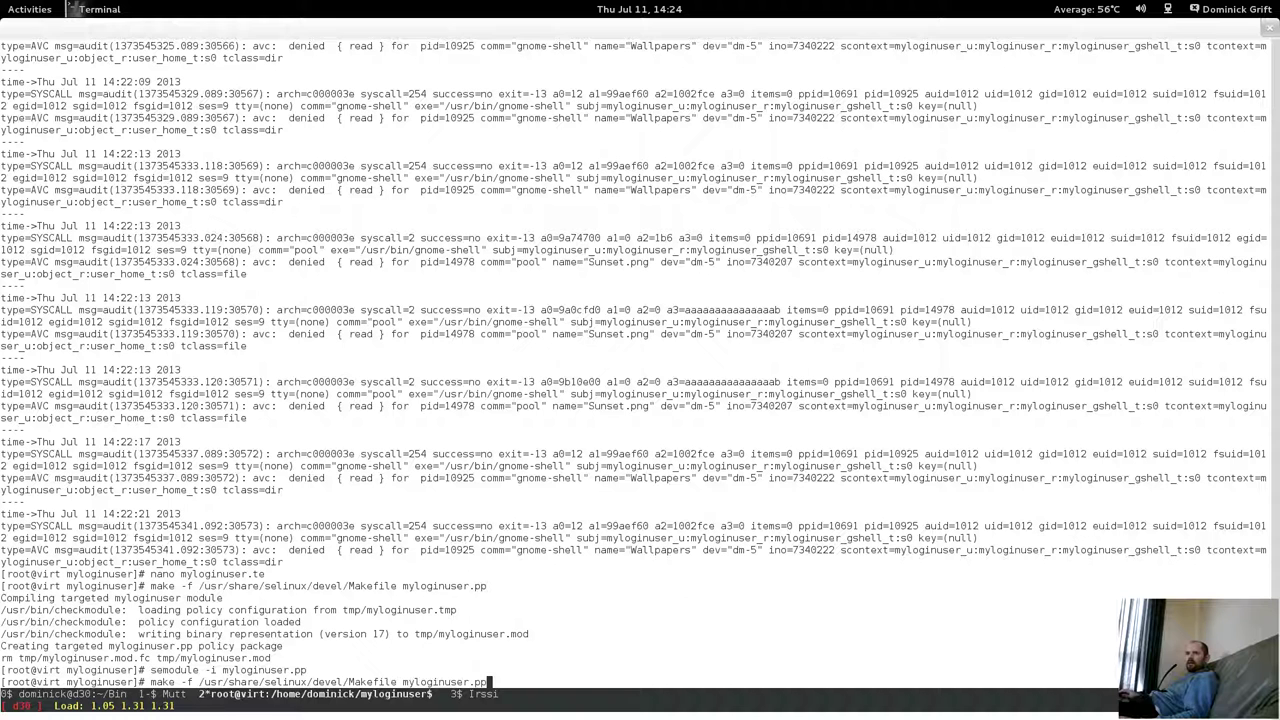
pyautogui.press('Up')
pyautogui.press('Up')
pyautogui.press('Up')
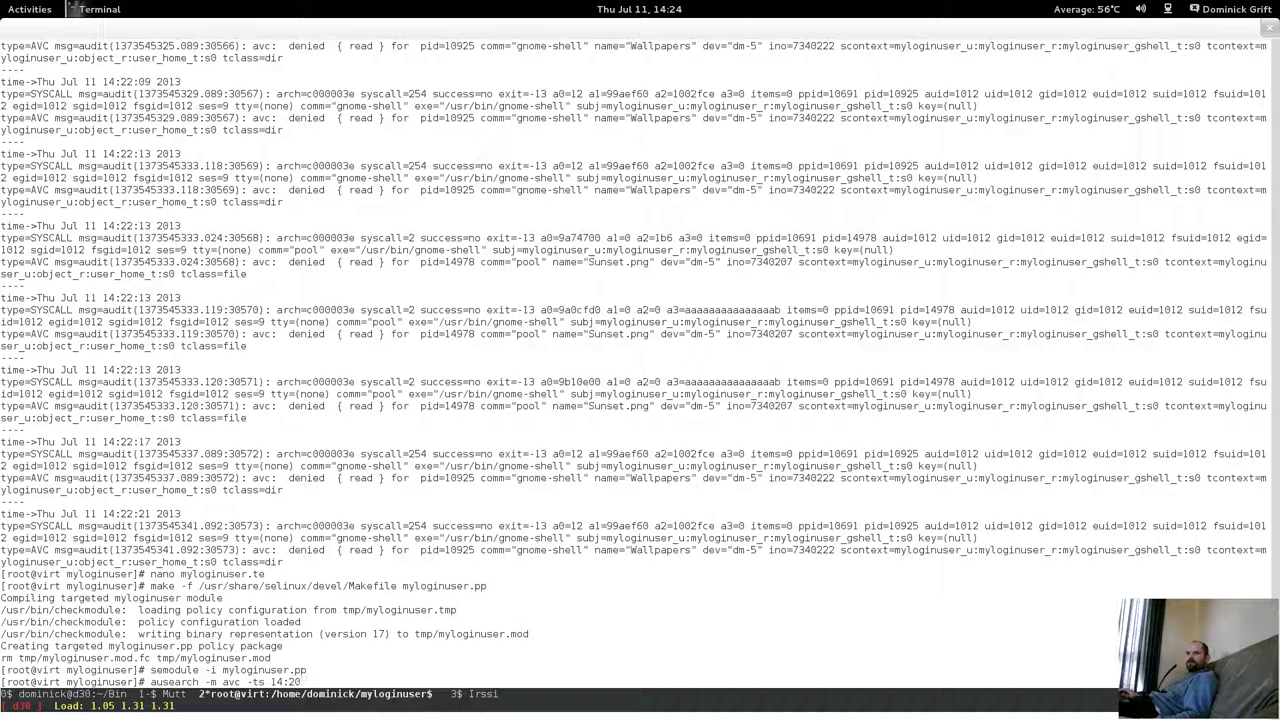
pyautogui.press('BackSpace')
pyautogui.write('3')
pyautogui.press('Return')
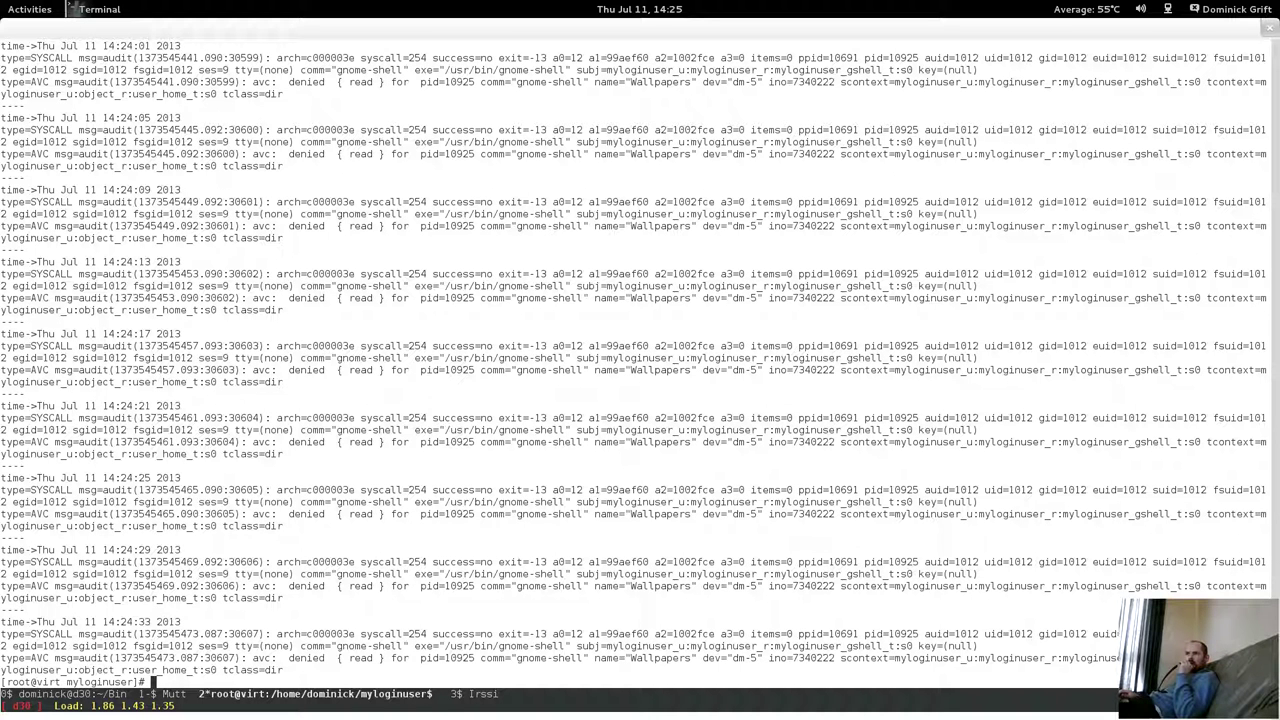
# Run 'ausearch -m avc -ts 14:23 | audit2allow', showing the user_home_t dir read is already allowed.
pyautogui.write('ausearch -m avc -ts 14:23 | a')
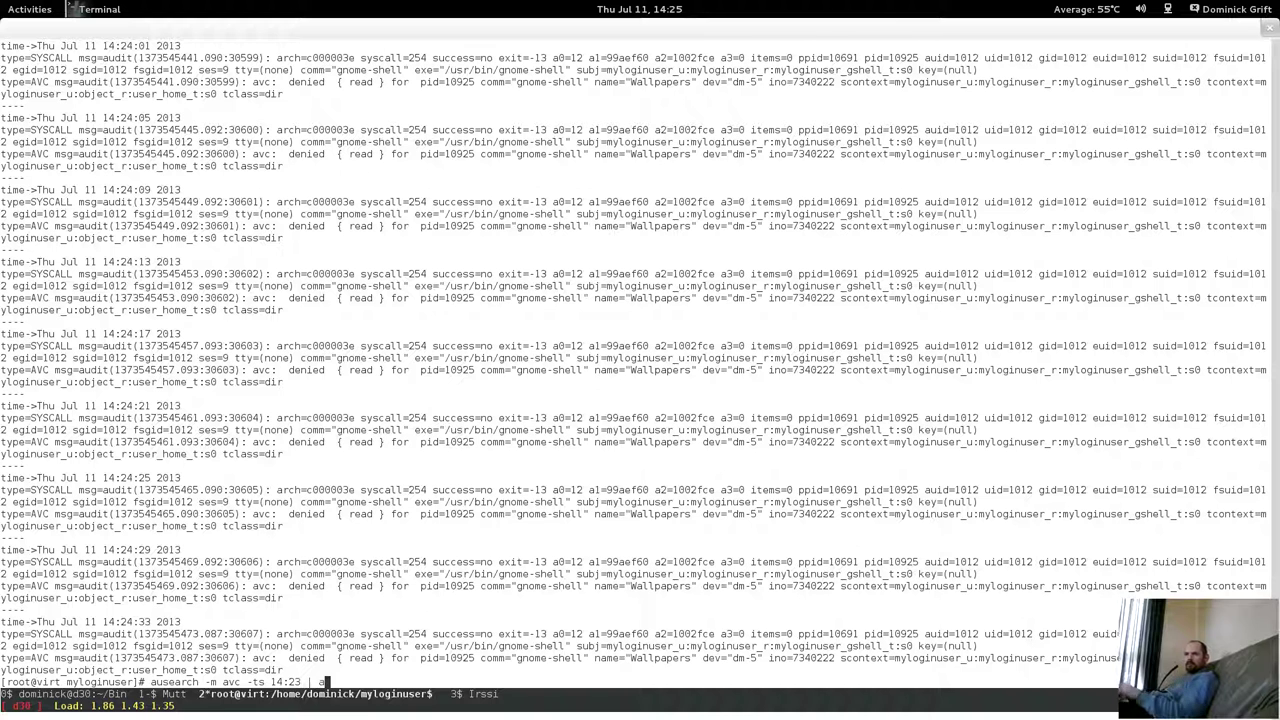
pyautogui.write('udit2allow')
pyautogui.press('Return')
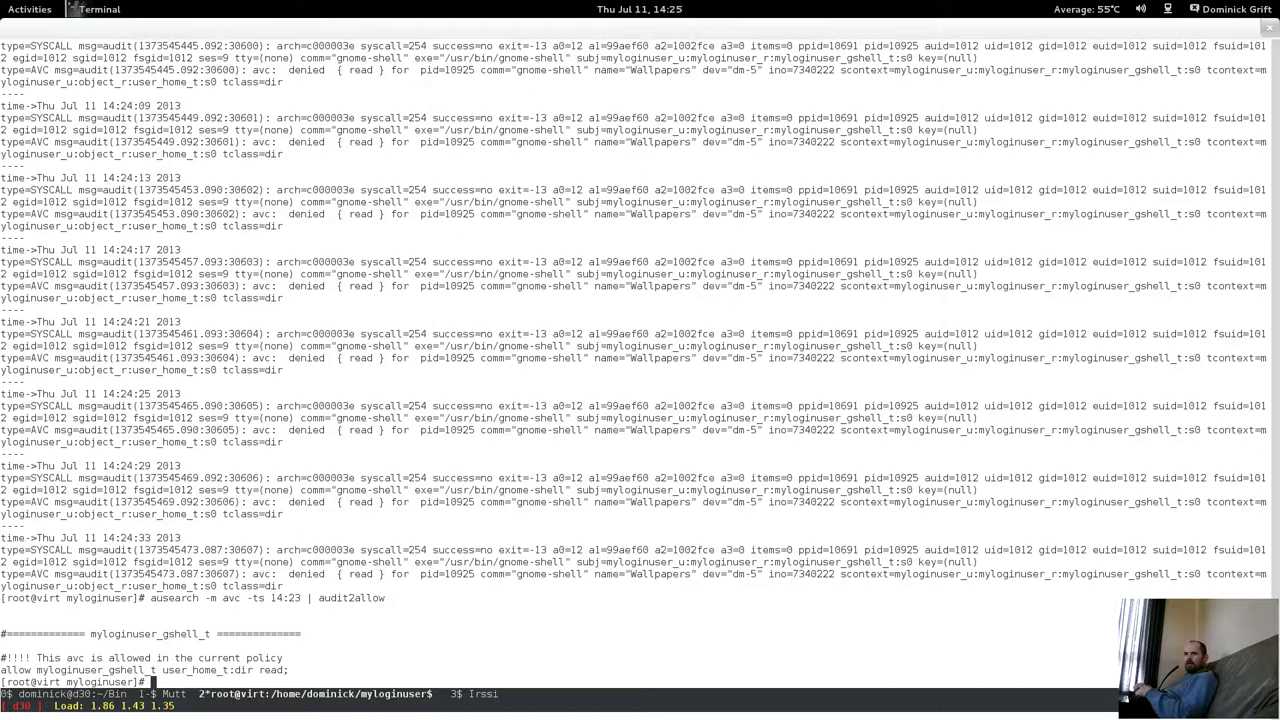
pyautogui.press('super')
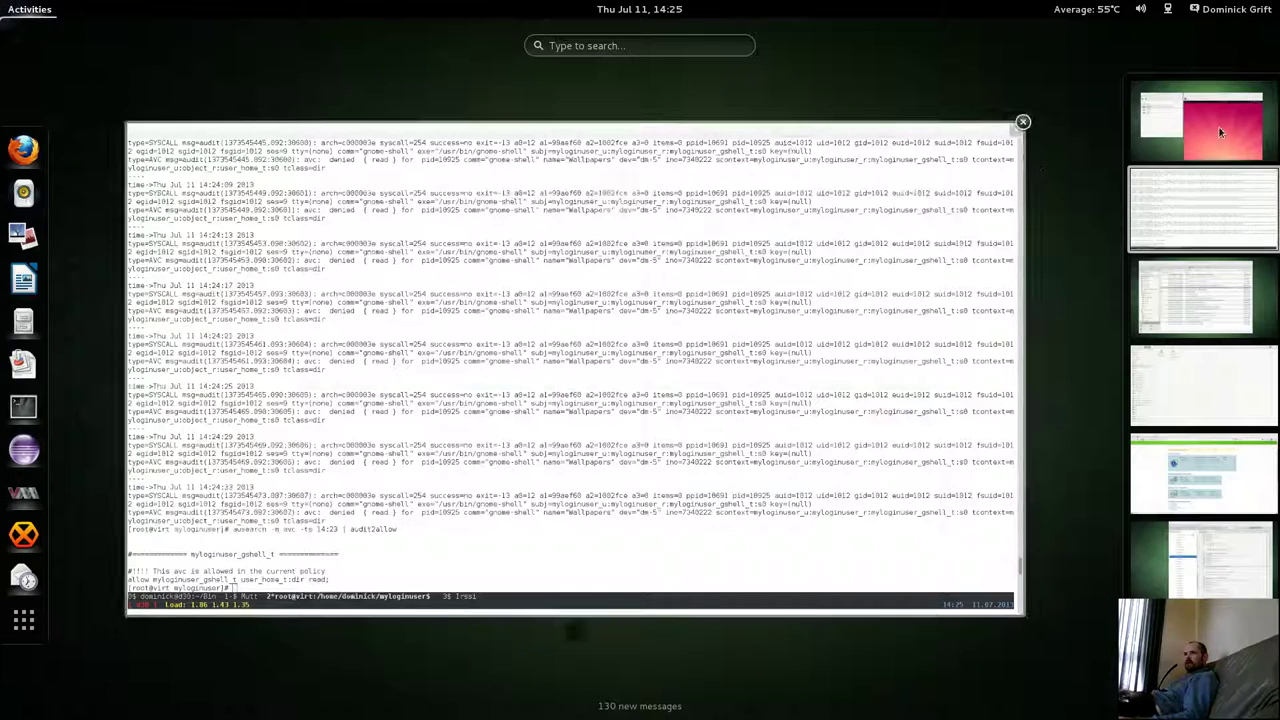
# Launch Image Viewer from the guest's Utilities applications.
pyautogui.scroll(1, 1177, 351)
pyautogui.click(885, 383)
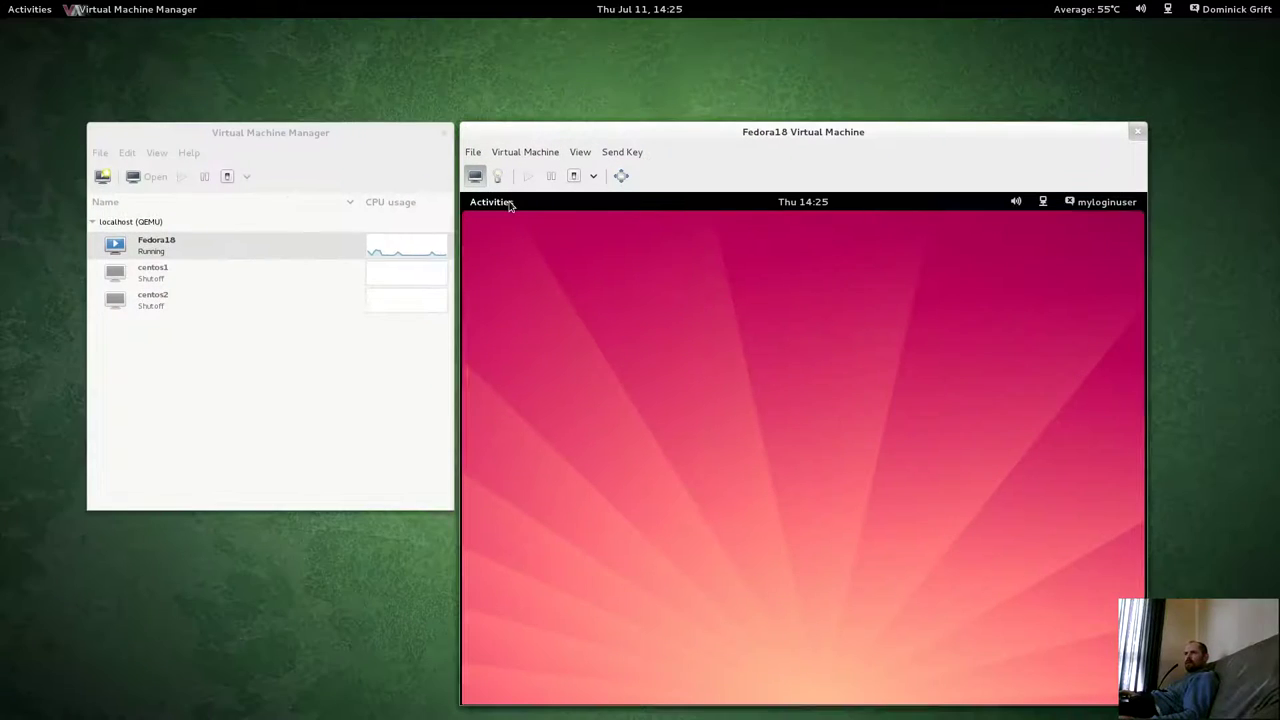
pyautogui.click(506, 204)
pyautogui.click(491, 580)
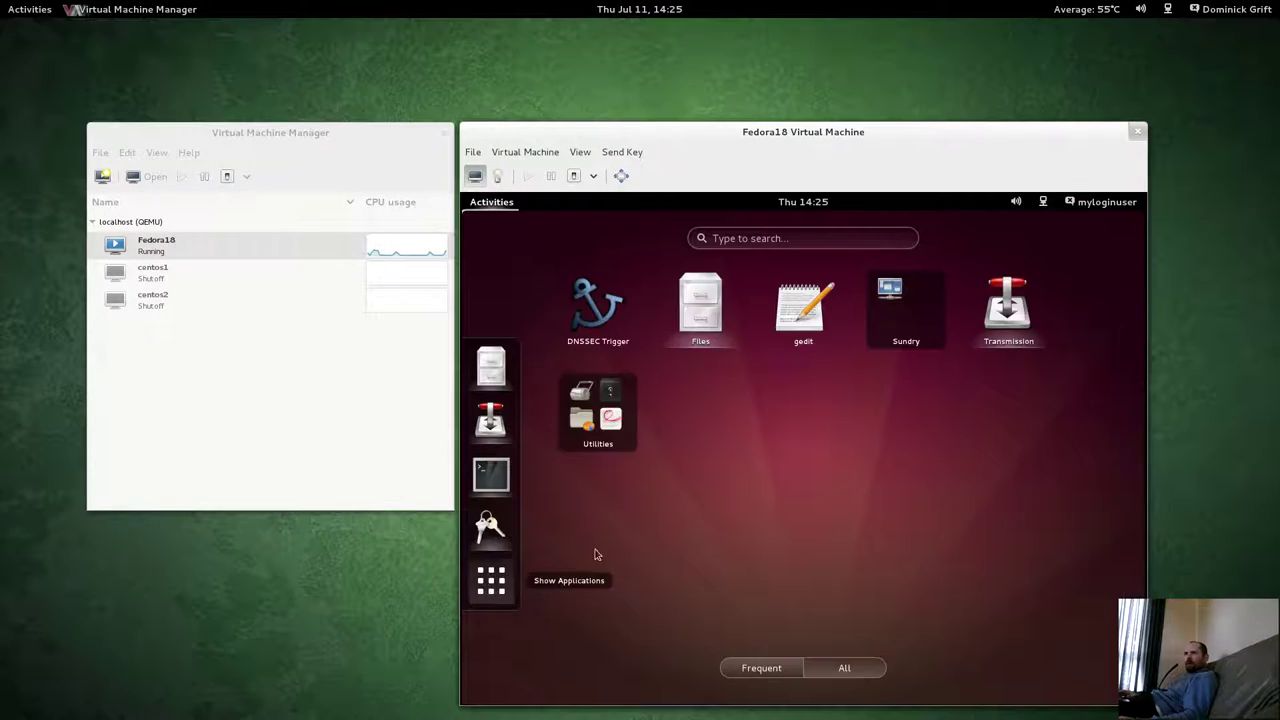
pyautogui.click(598, 410)
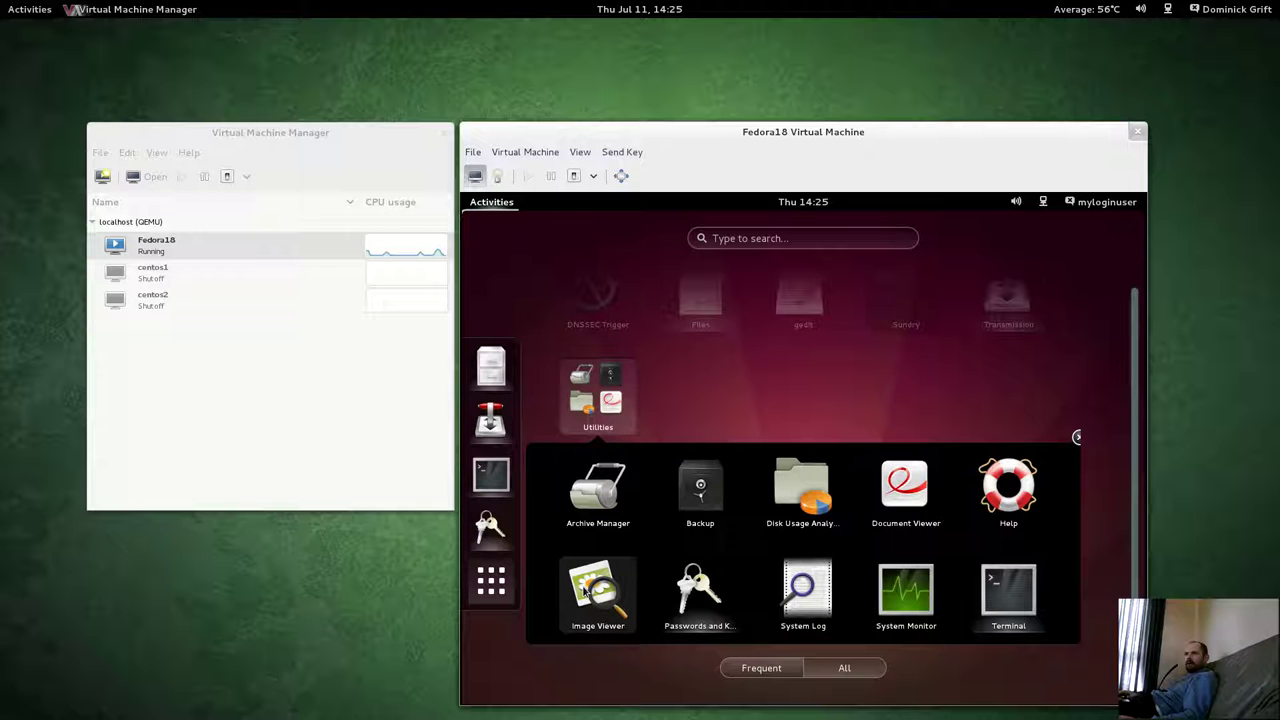
pyautogui.click(584, 590)
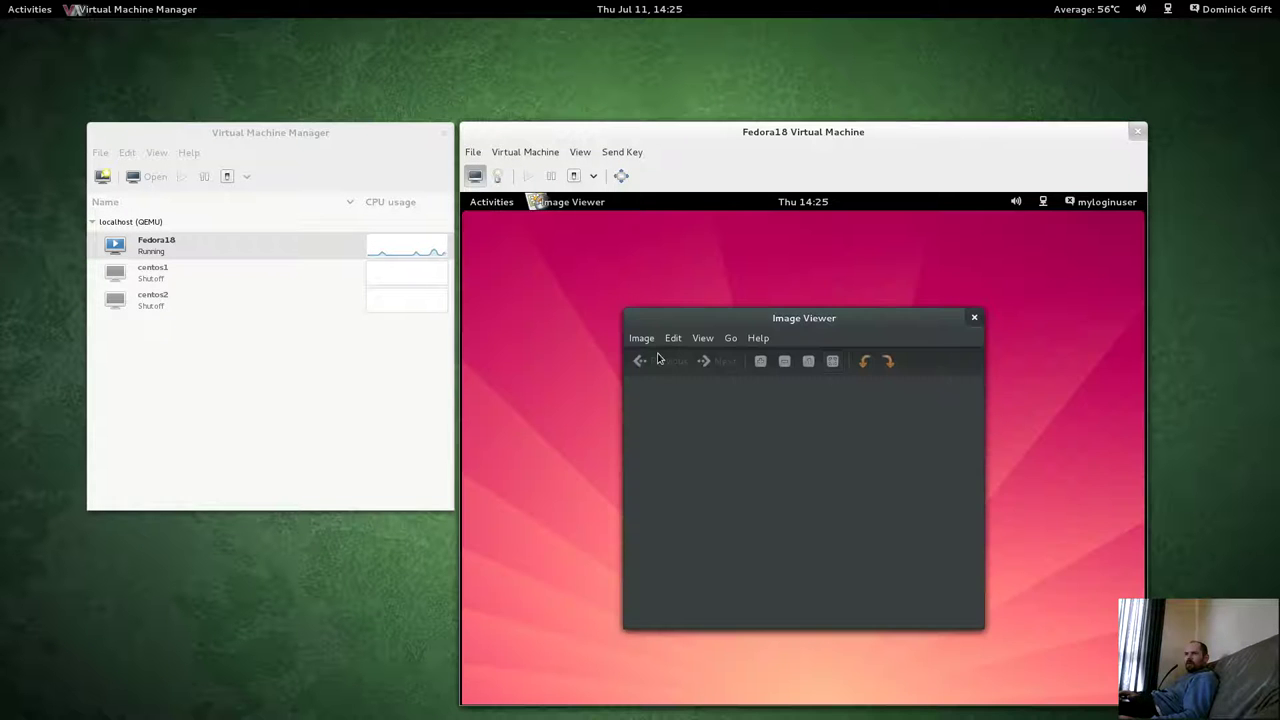
# Open Sunset.png from the myloginuser home folder in Image Viewer, then close it.
pyautogui.click(642, 339)
pyautogui.click(654, 356)
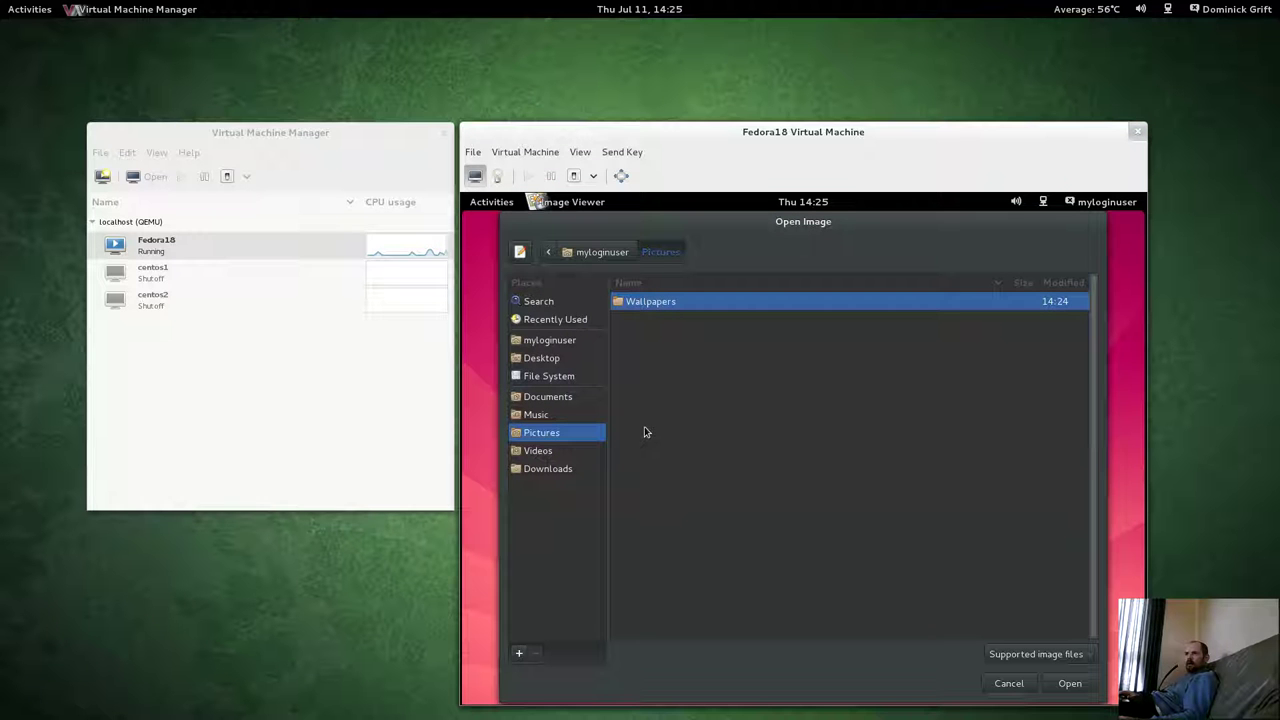
pyautogui.click(600, 252)
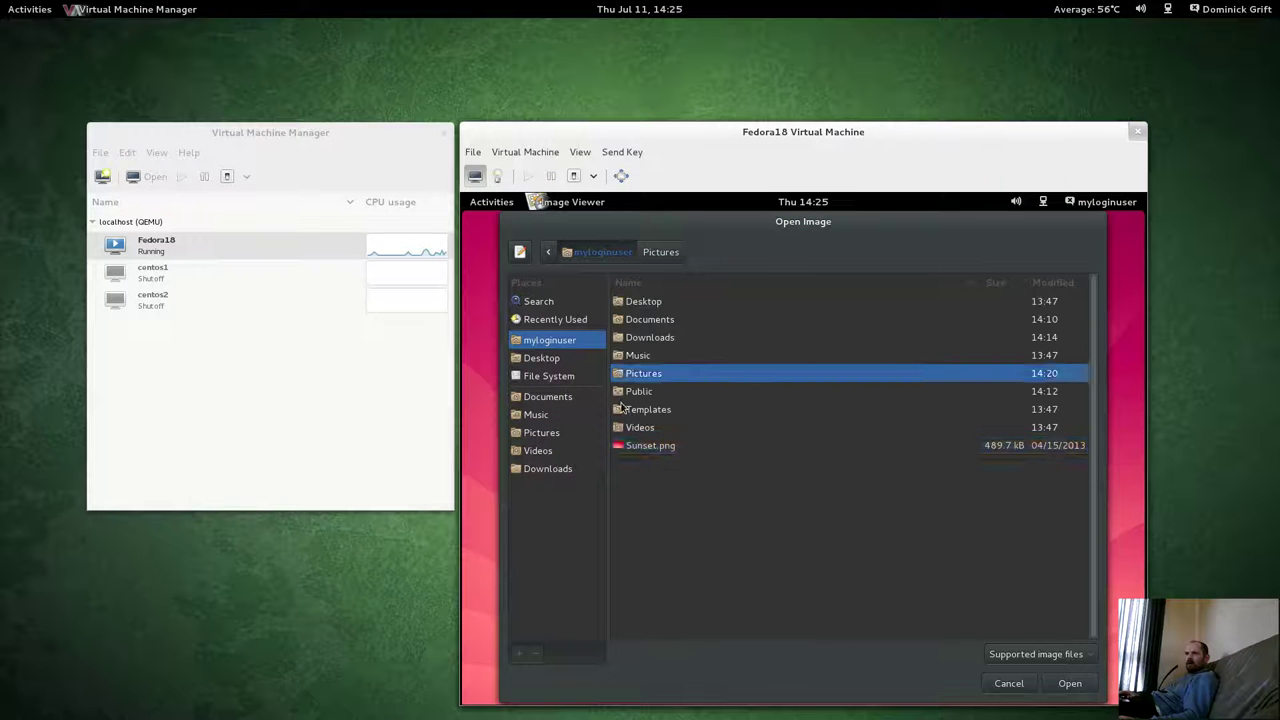
pyautogui.click(628, 447)
pyautogui.click(1066, 684)
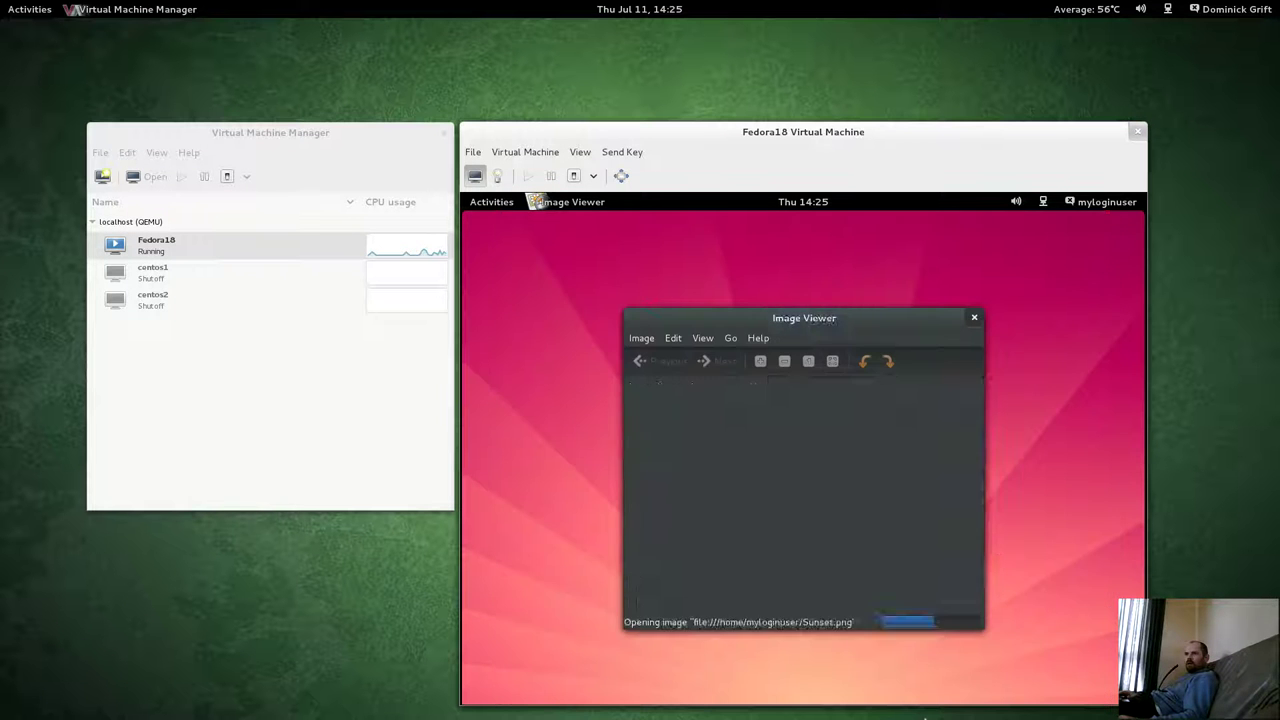
pyautogui.click(974, 320)
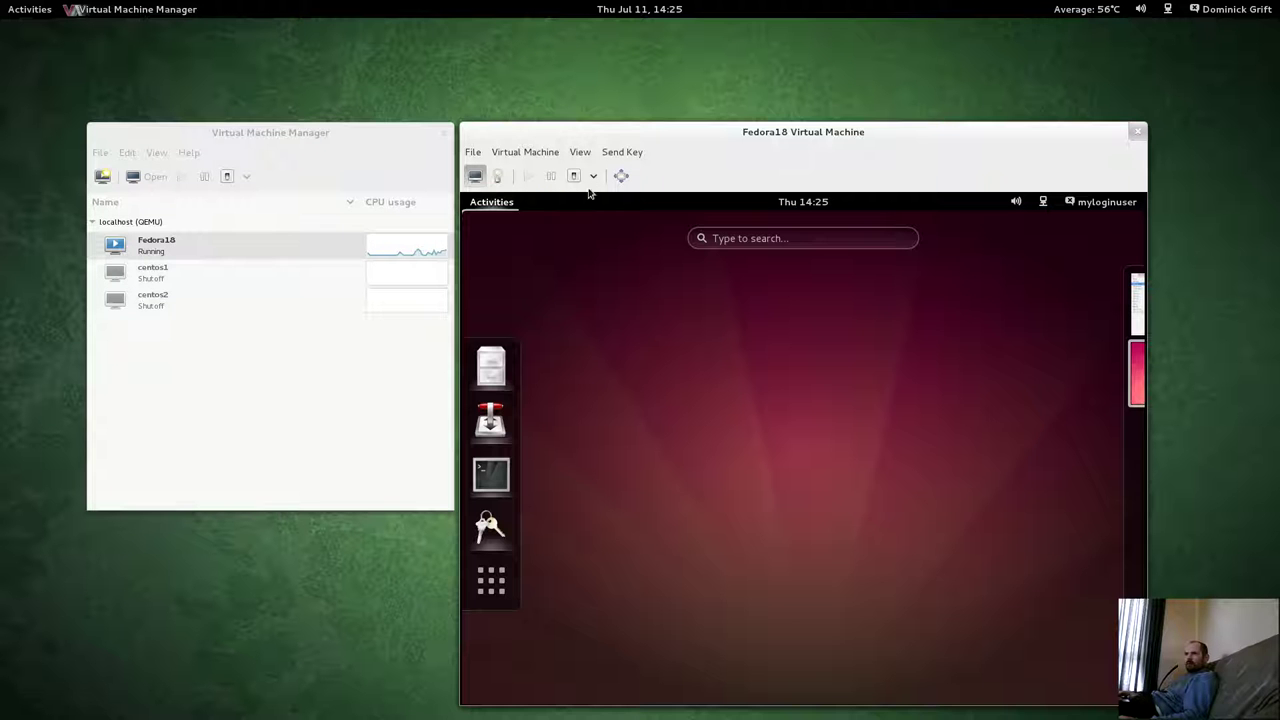
# Launch the guest's System Monitor from Utilities and maximize it on the Processes tab.
pyautogui.click(486, 200)
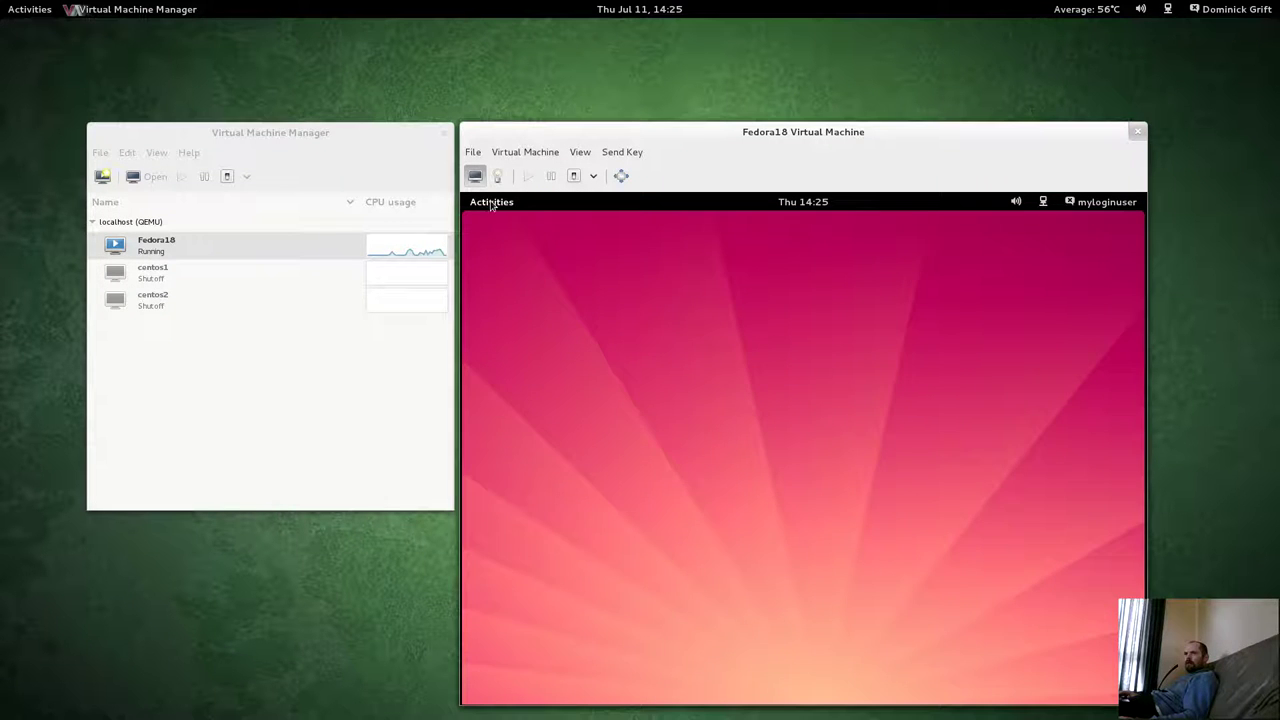
pyautogui.click(491, 203)
pyautogui.click(491, 580)
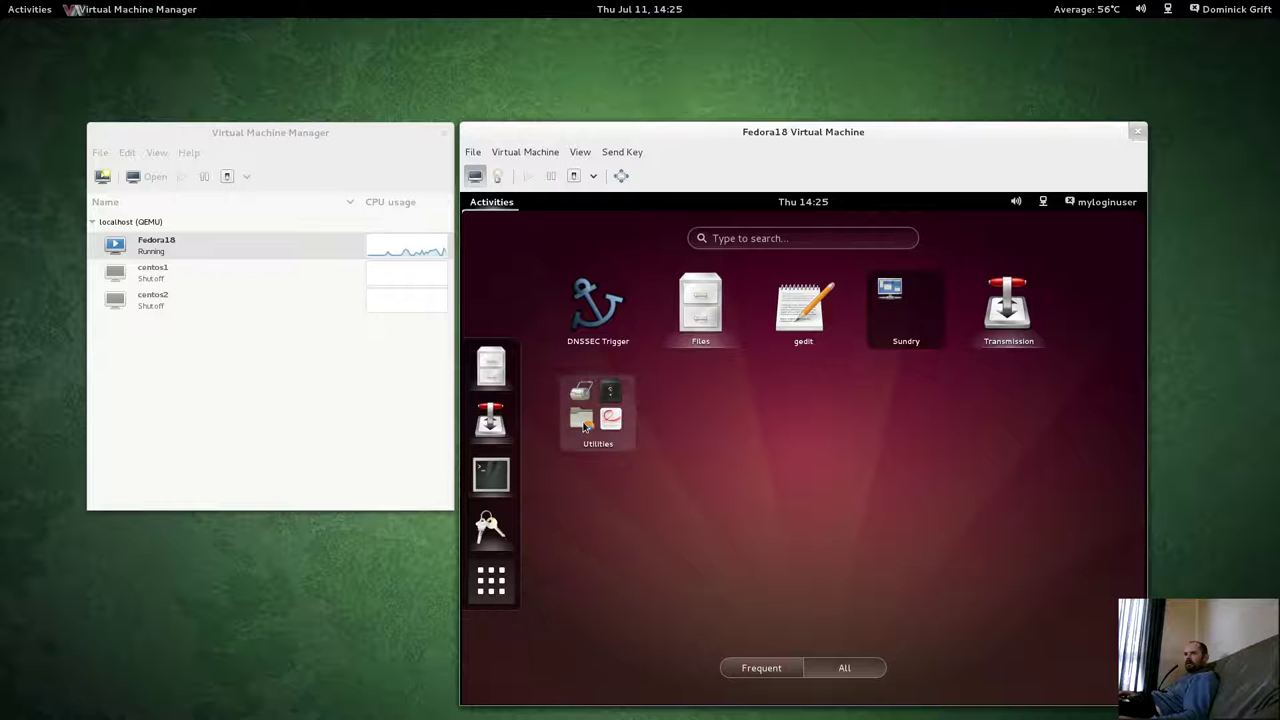
pyautogui.click(585, 425)
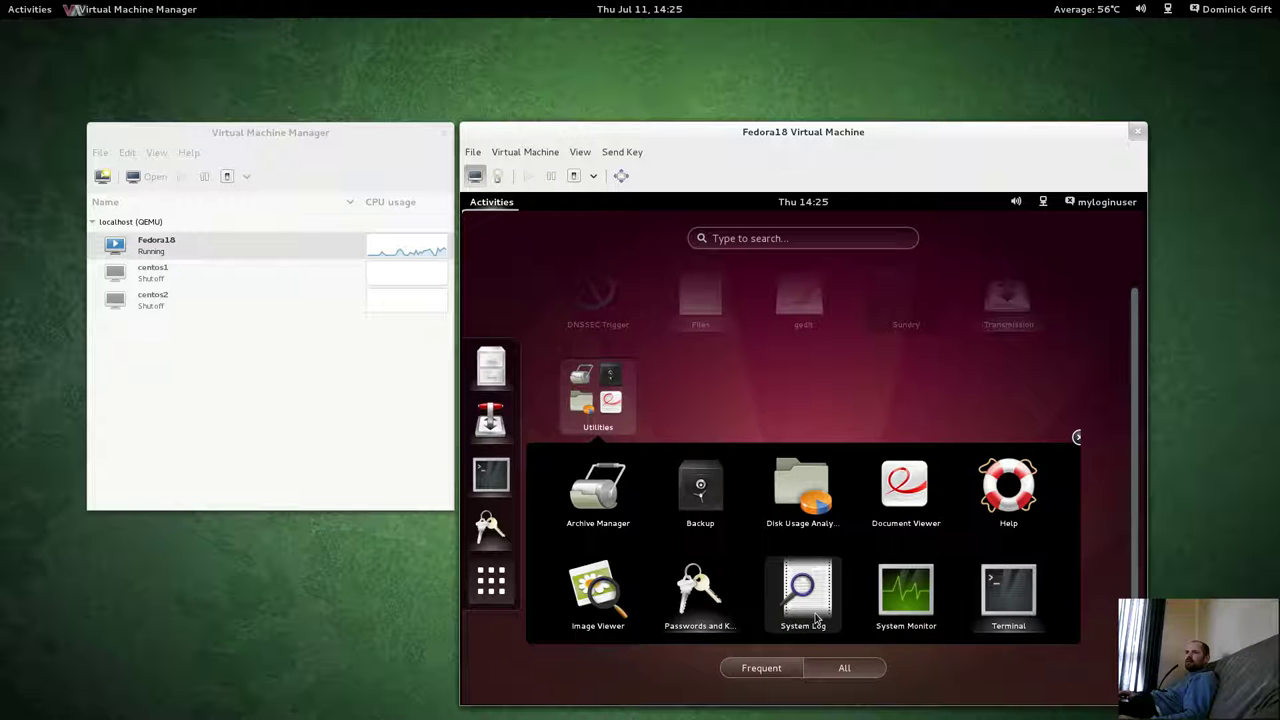
pyautogui.click(905, 607)
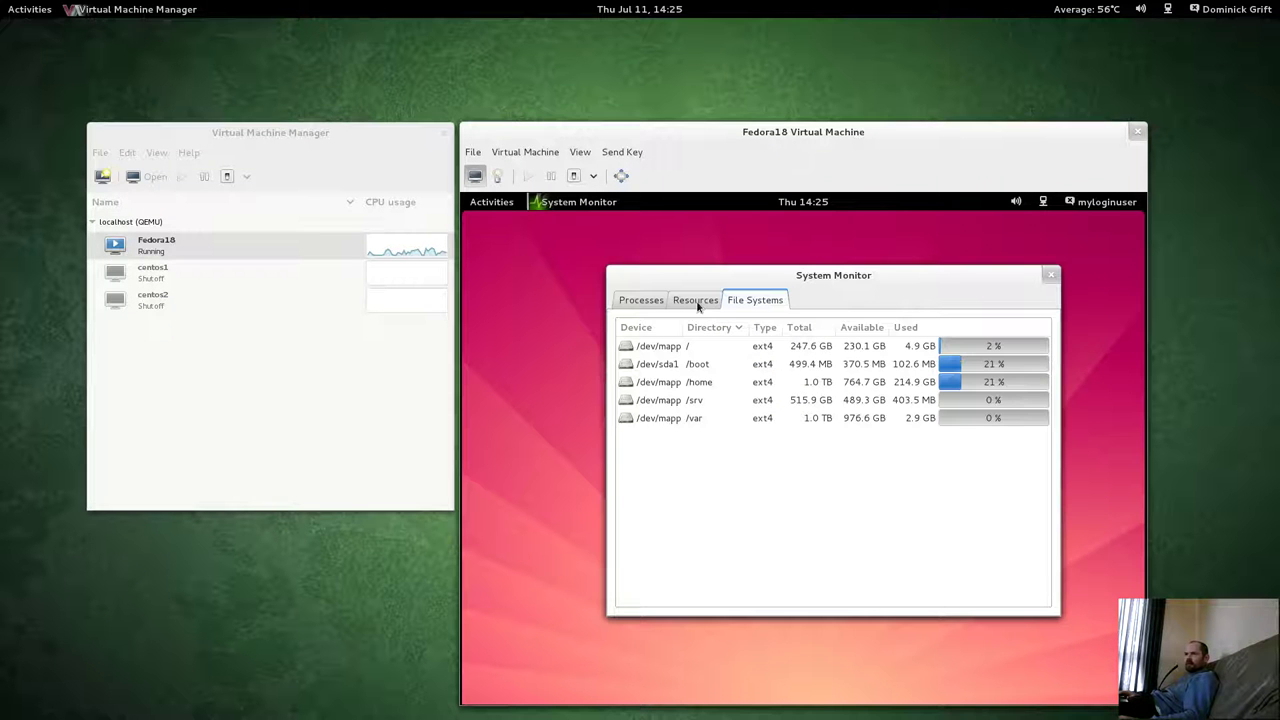
pyautogui.click(696, 301)
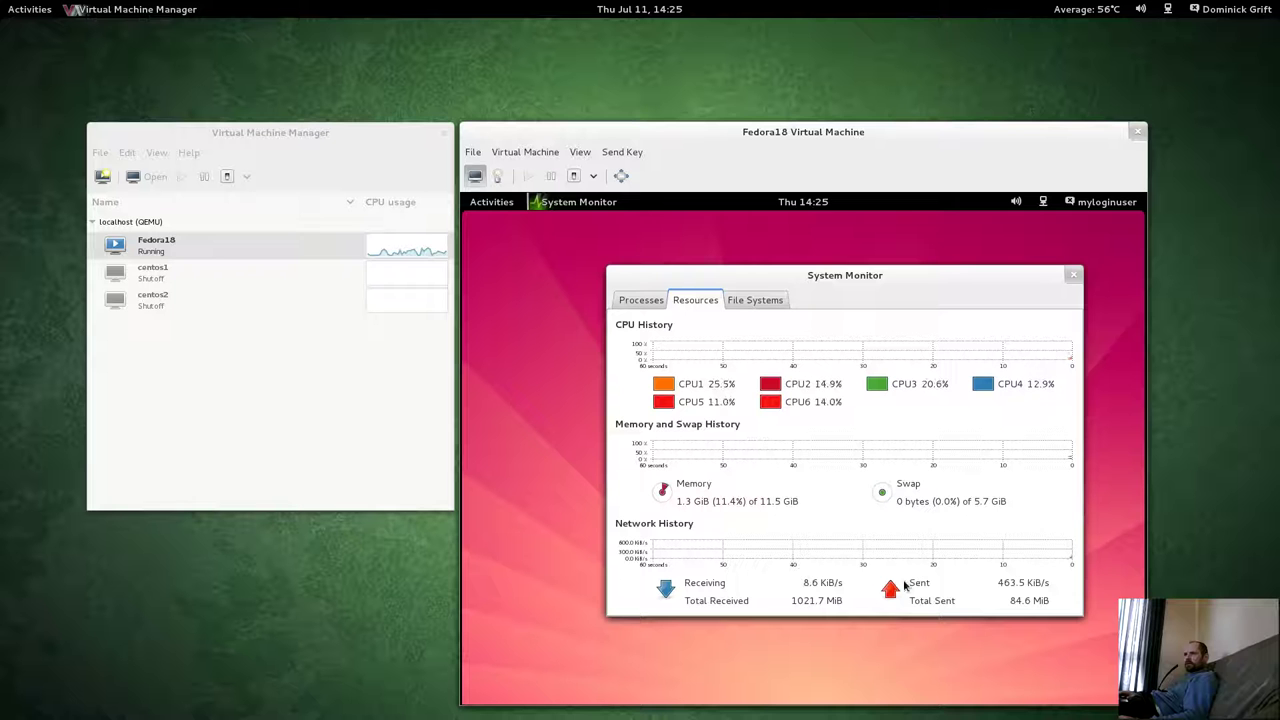
pyautogui.click(636, 302)
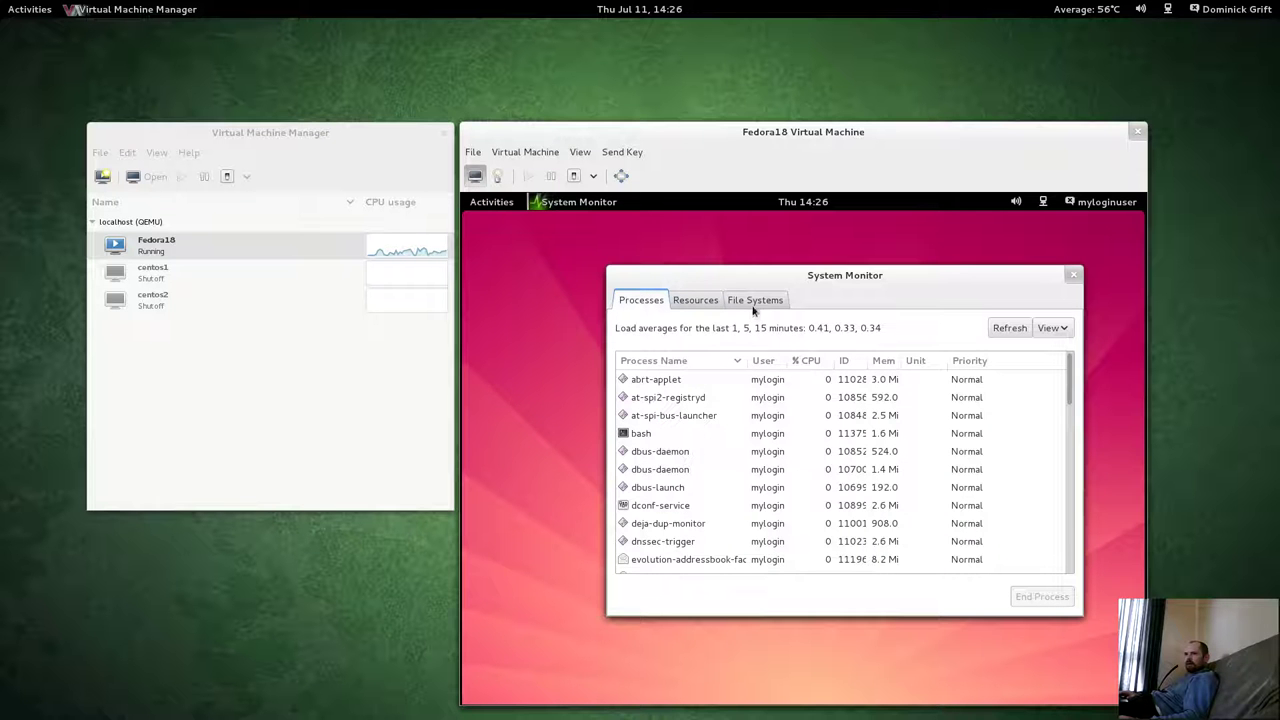
pyautogui.doubleClick(773, 275)
# Enable the Security Context information field in System Monitor Preferences.
pyautogui.click(605, 204)
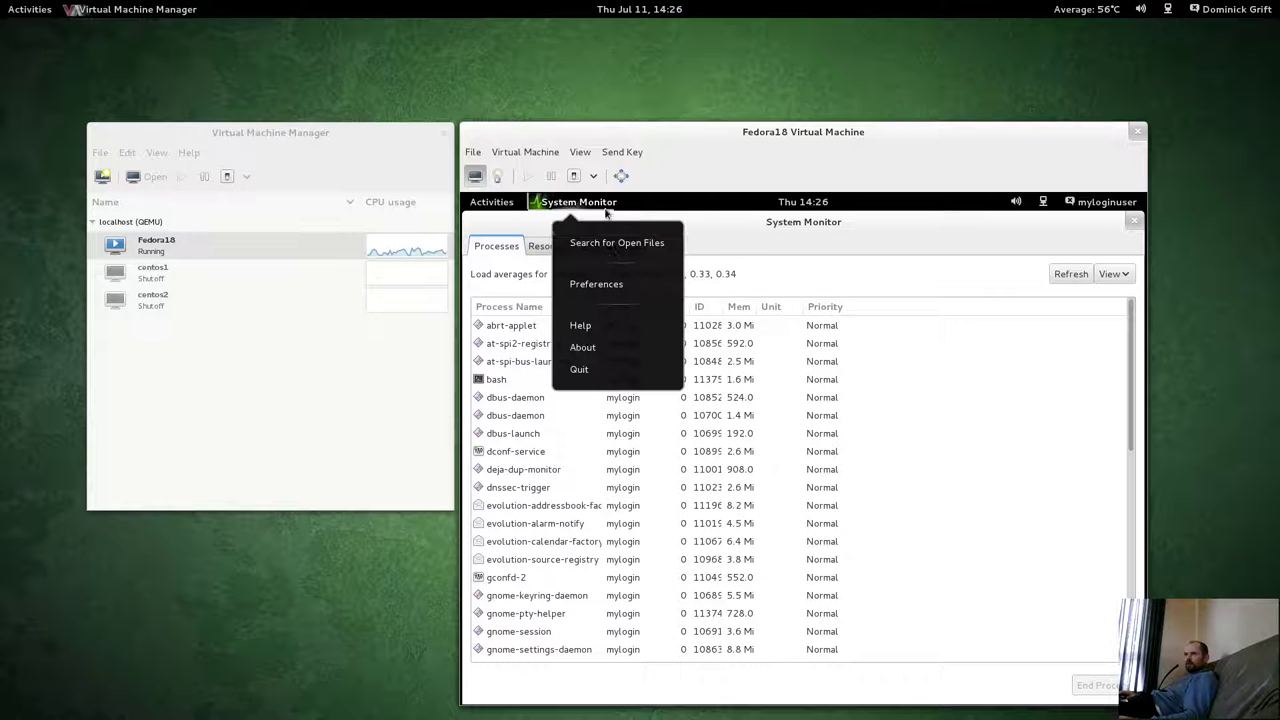
pyautogui.click(596, 284)
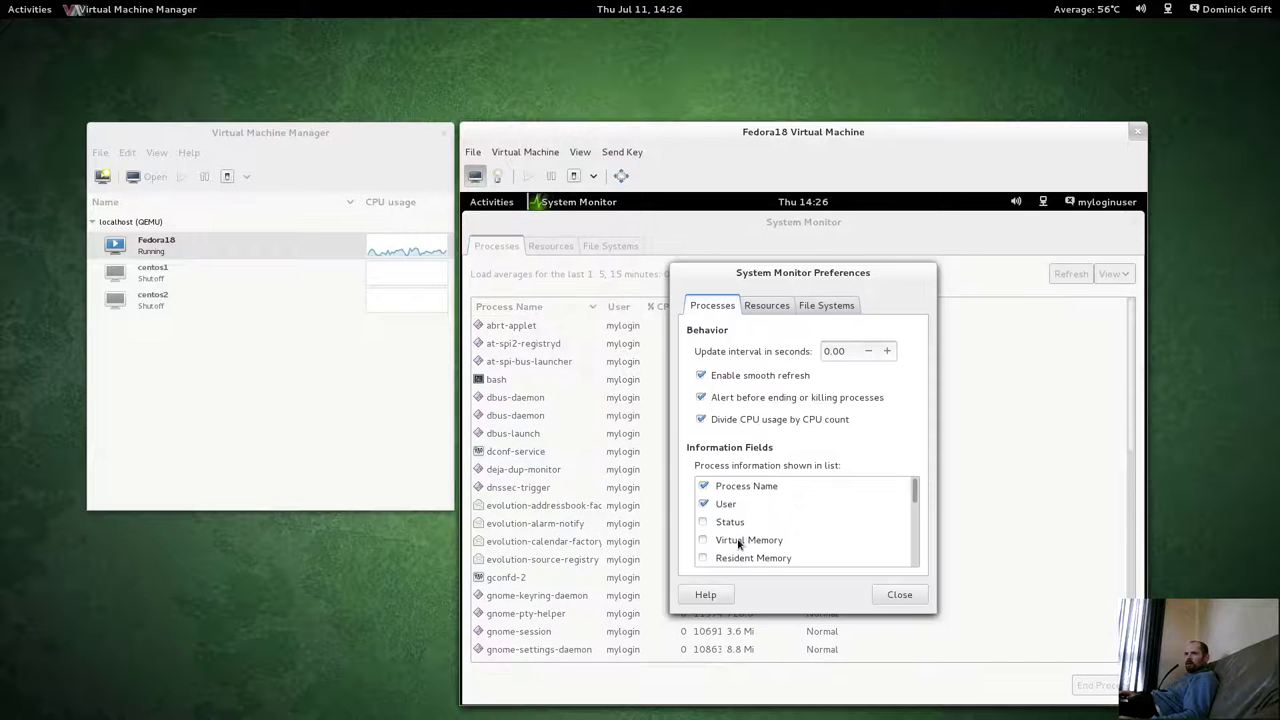
pyautogui.scroll(-2, 739, 543)
pyautogui.scroll(-4, 739, 543)
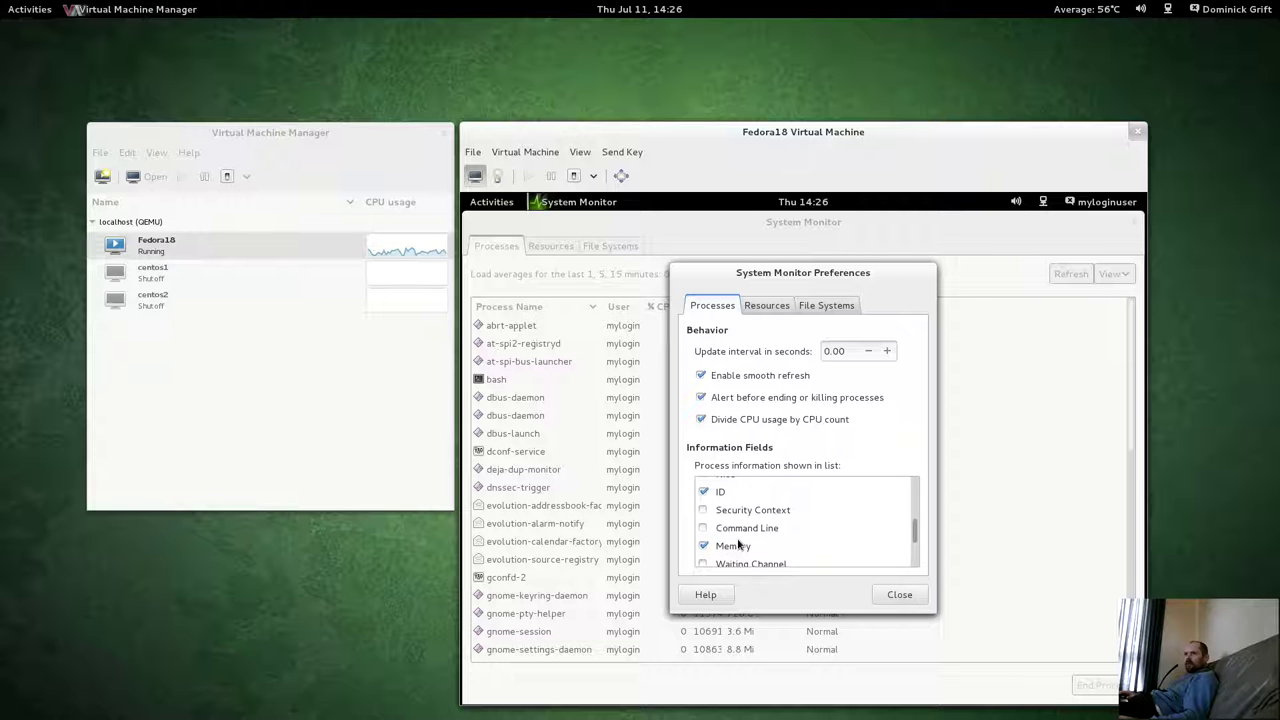
pyautogui.scroll(-1, 711, 538)
pyautogui.scroll(-2, 711, 538)
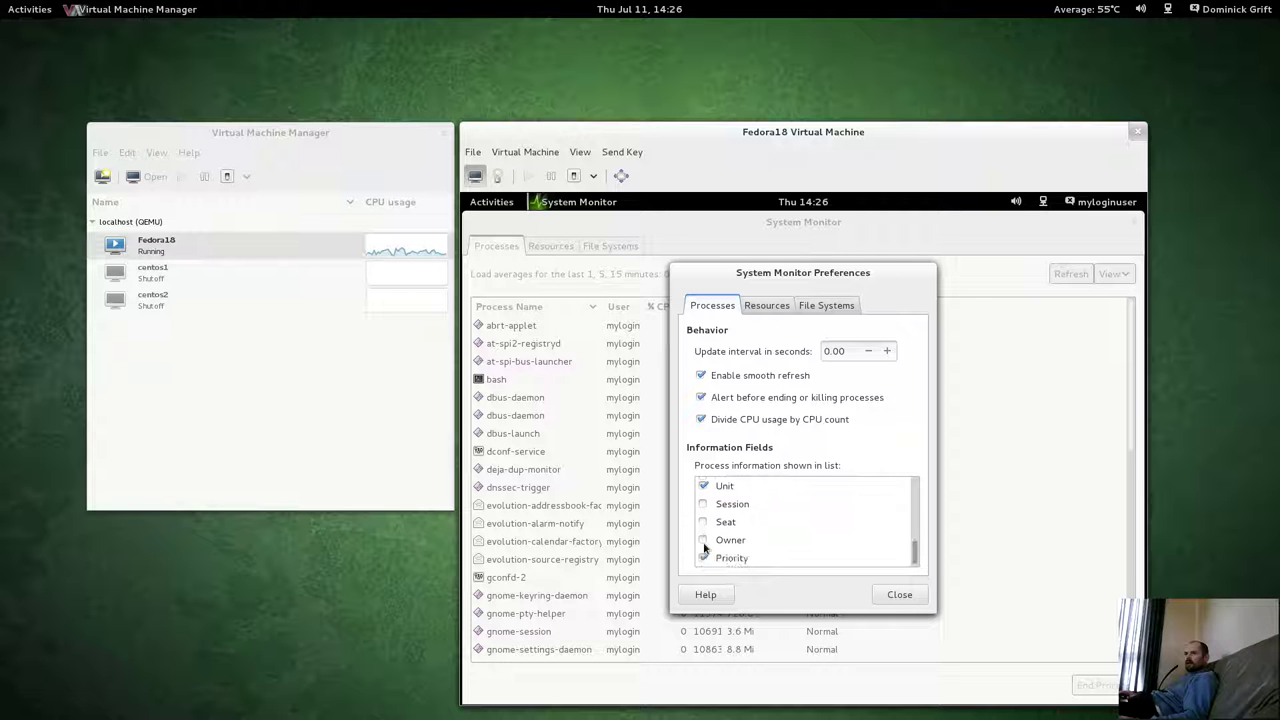
pyautogui.scroll(1, 705, 545)
pyautogui.scroll(4, 705, 540)
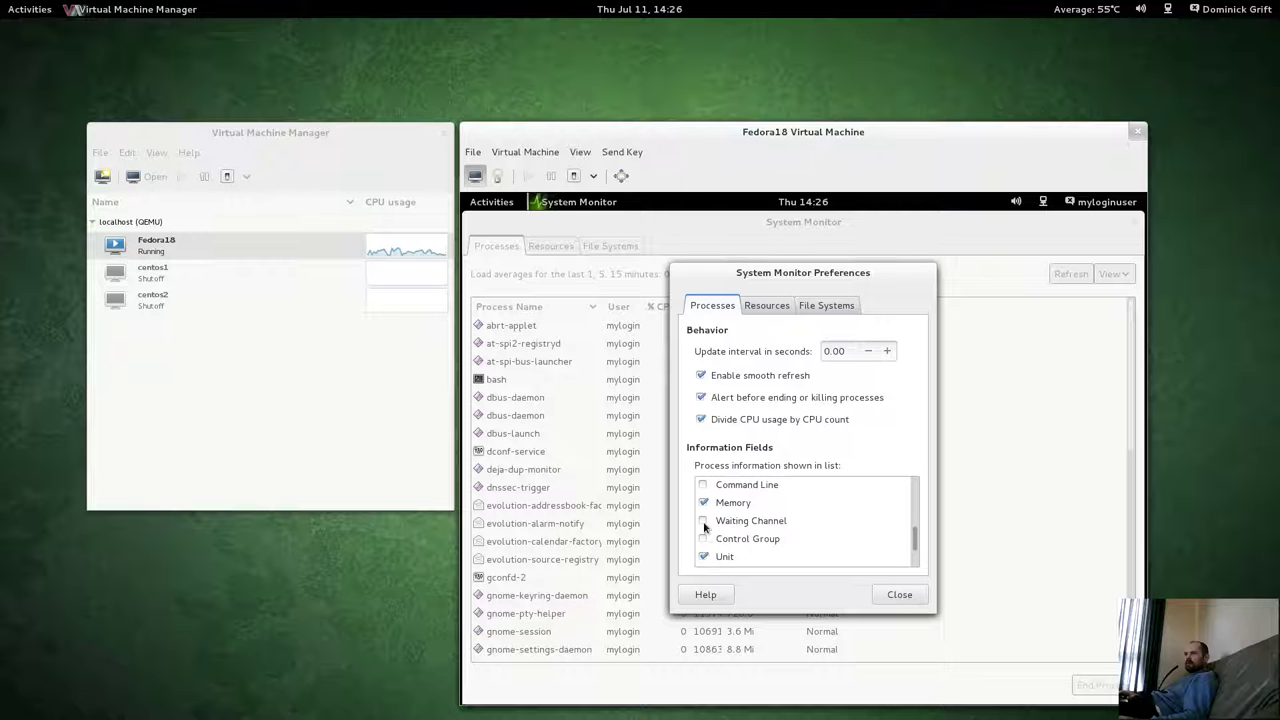
pyautogui.click(704, 522)
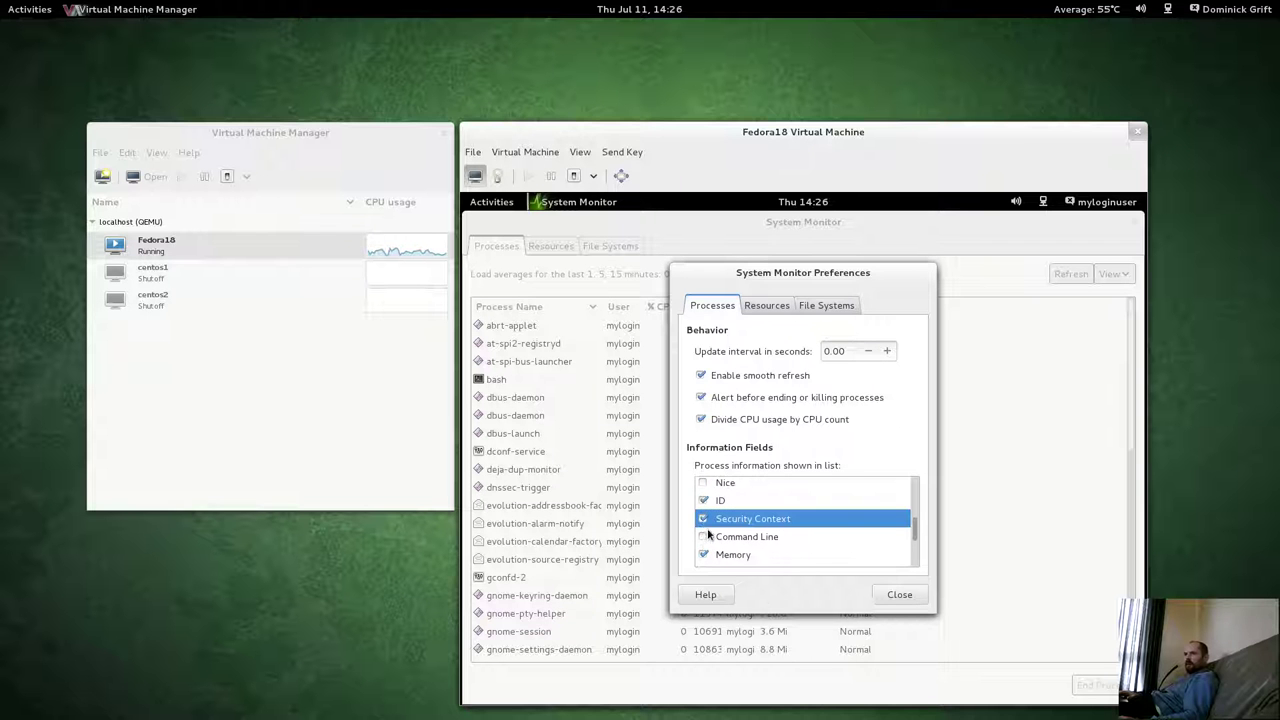
pyautogui.click(868, 594)
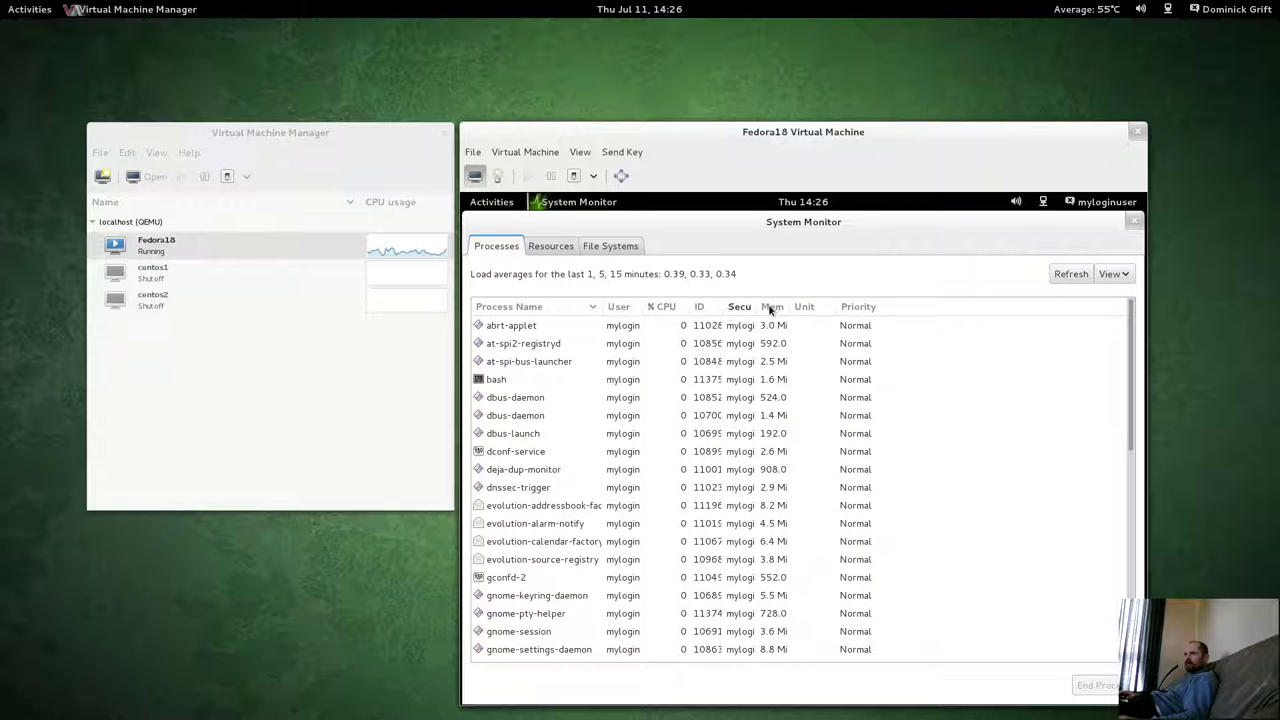
# Widen the Security Context column, select bash, and scroll through the myloginuser process contexts.
pyautogui.moveTo(758, 308); pyautogui.dragTo(987, 313)
pyautogui.click(737, 382)
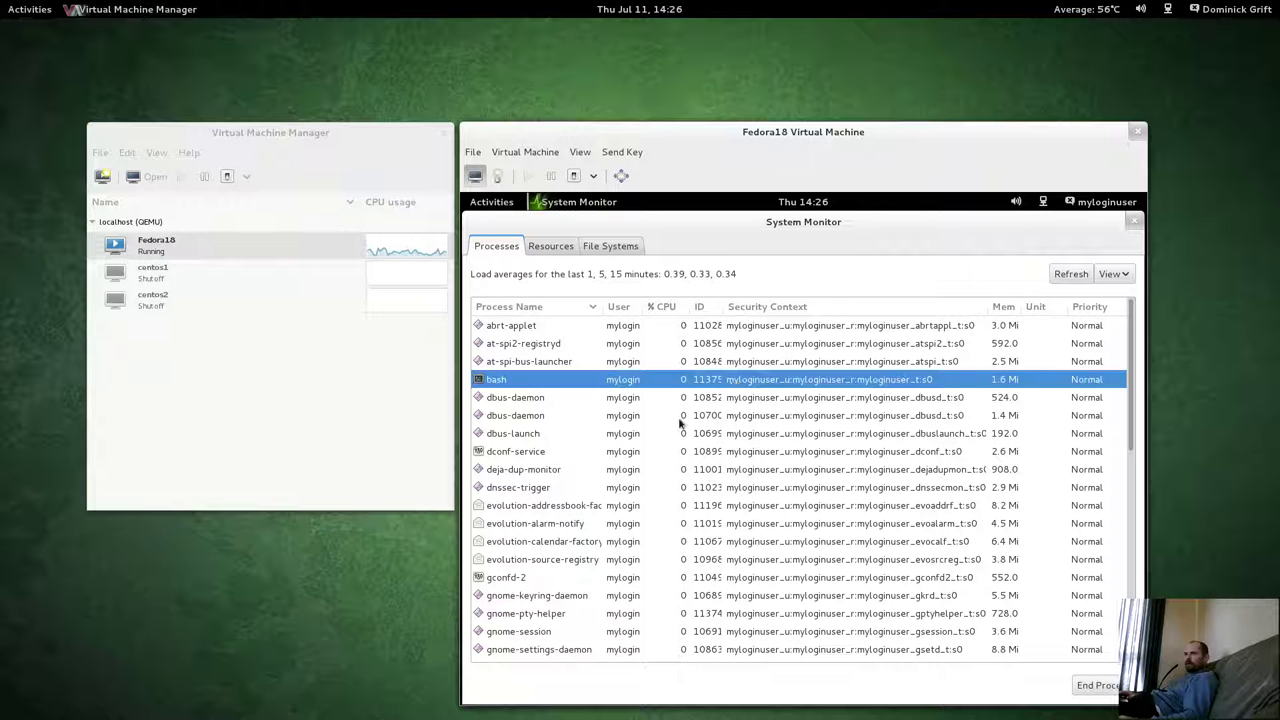
pyautogui.scroll(-3, 680, 428)
pyautogui.scroll(-5, 680, 428)
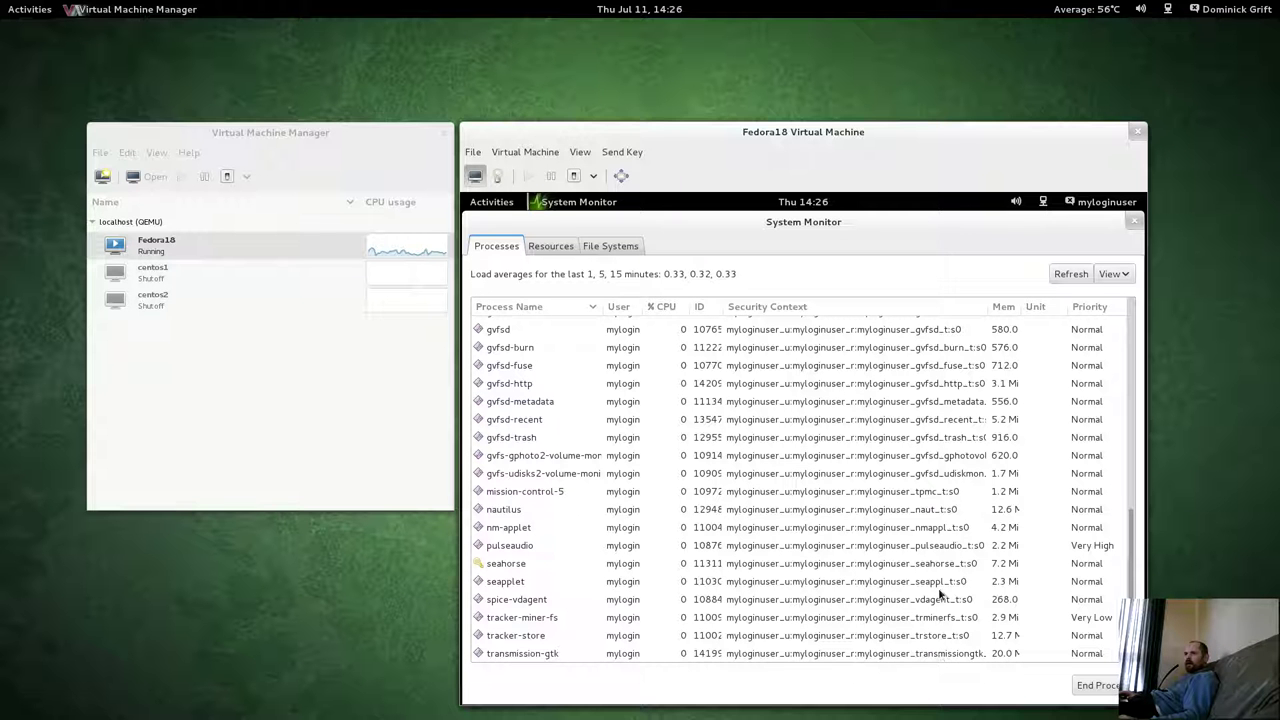
pyautogui.scroll(5, 929, 525)
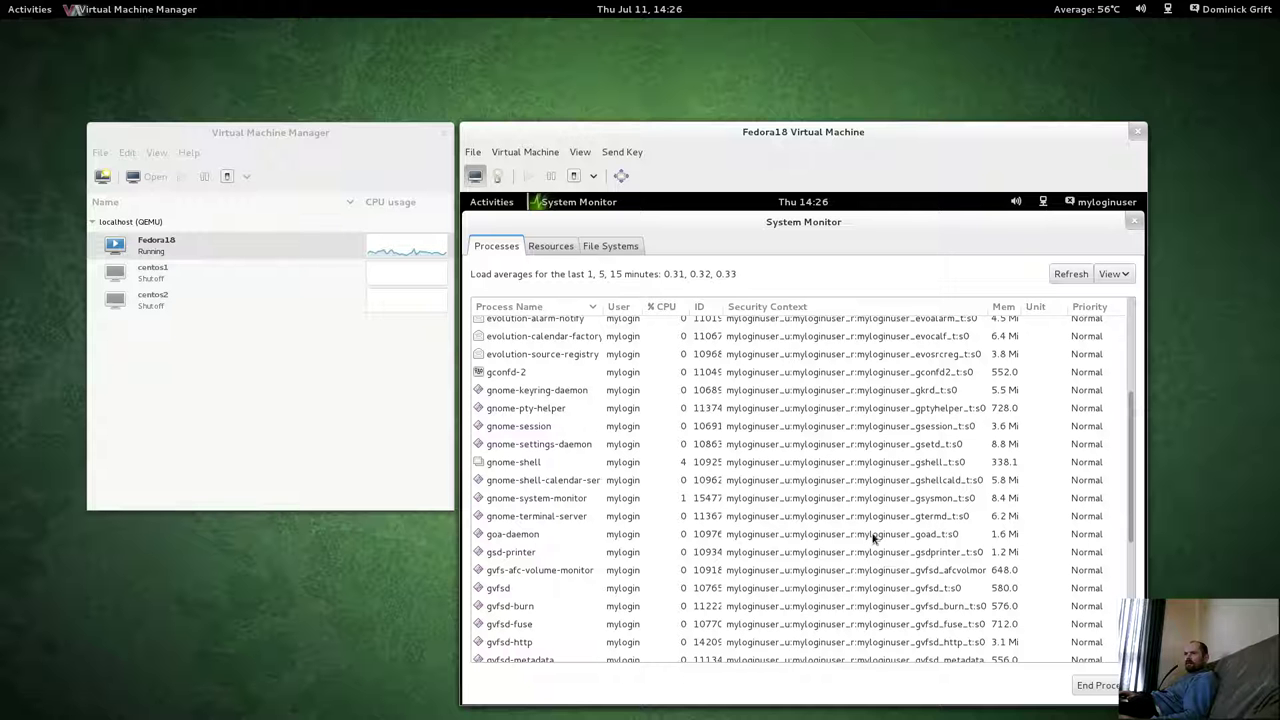
pyautogui.scroll(3, 874, 532)
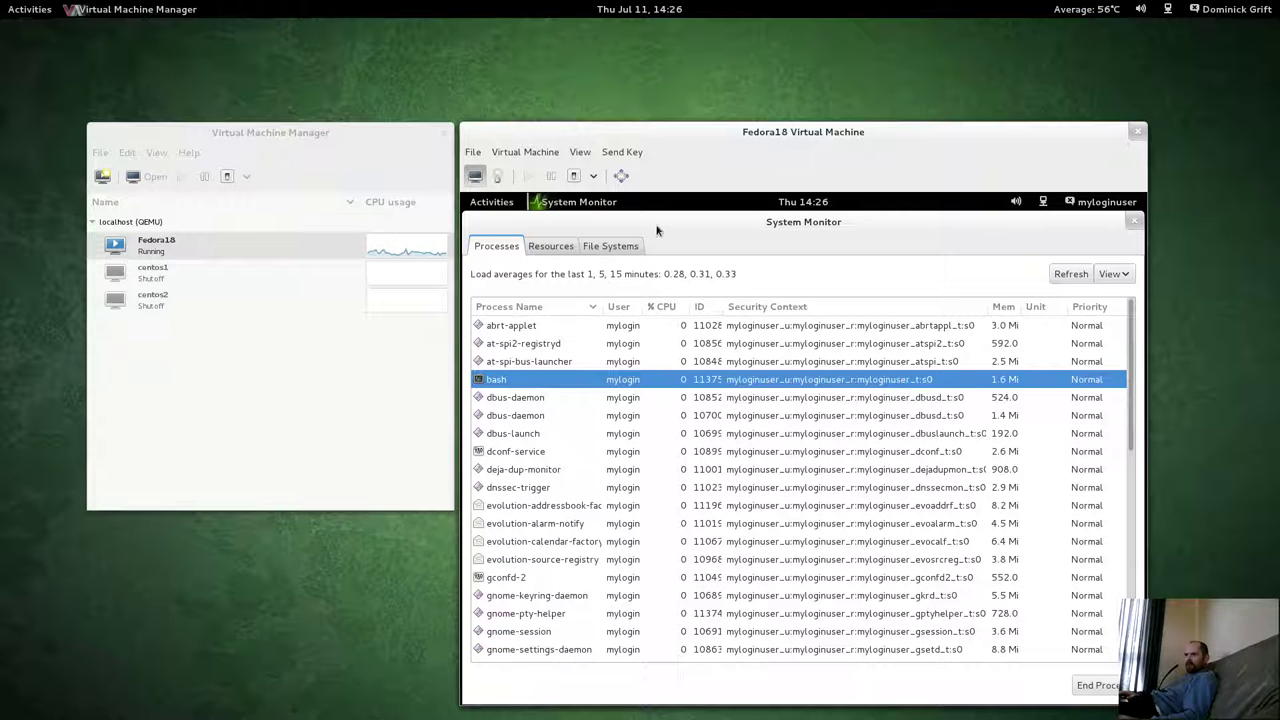
pyautogui.click(1112, 274)
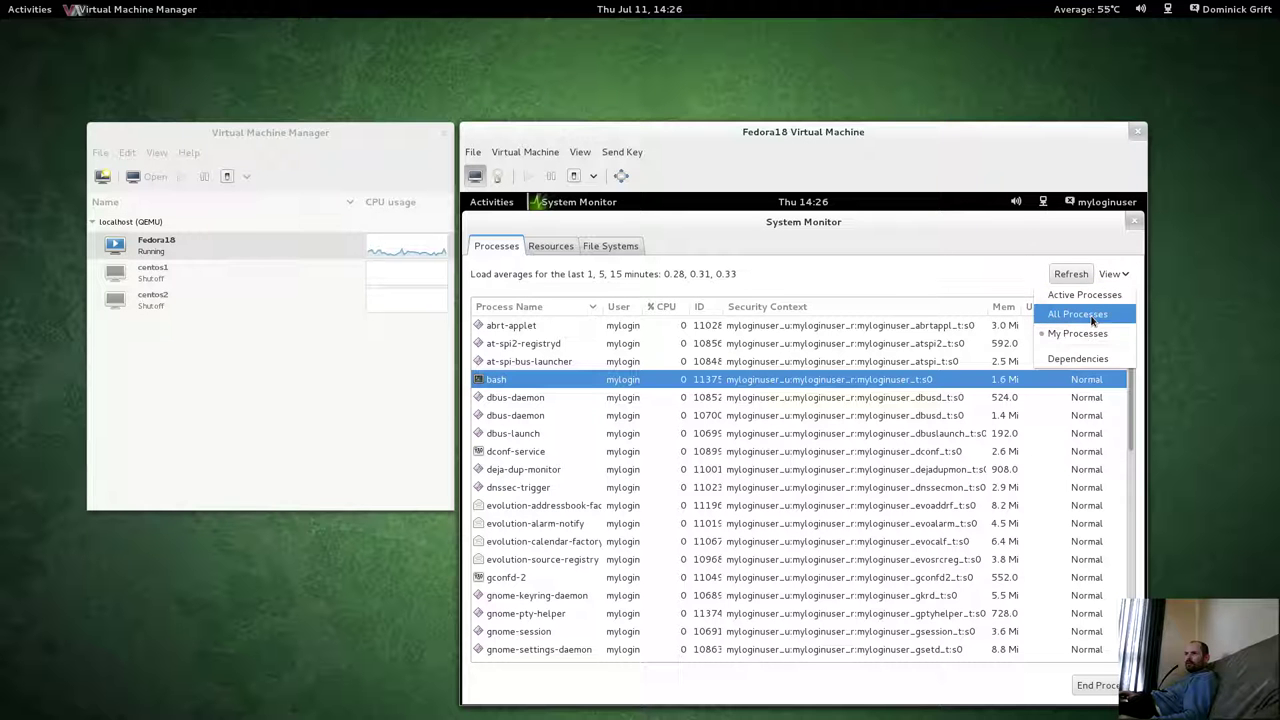
# Show All Processes and scroll through their security contexts.
pyautogui.click(1078, 314)
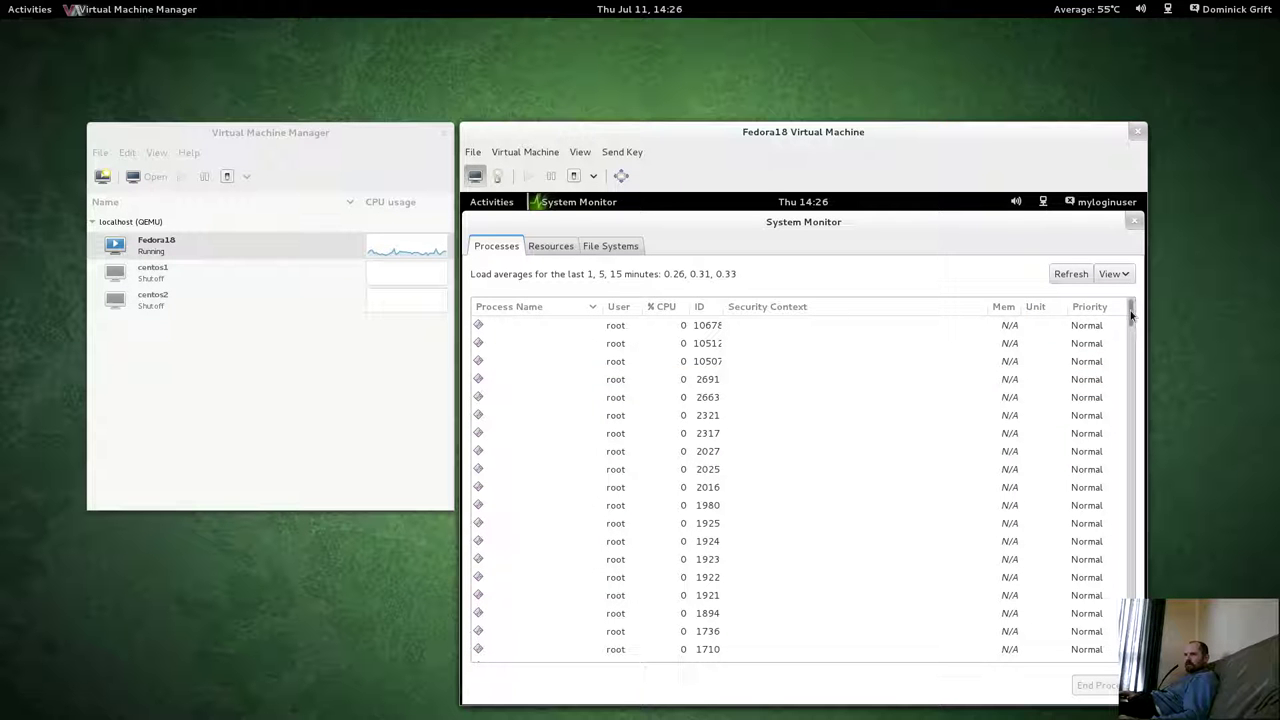
pyautogui.moveTo(1131, 316); pyautogui.dragTo(1129, 429)
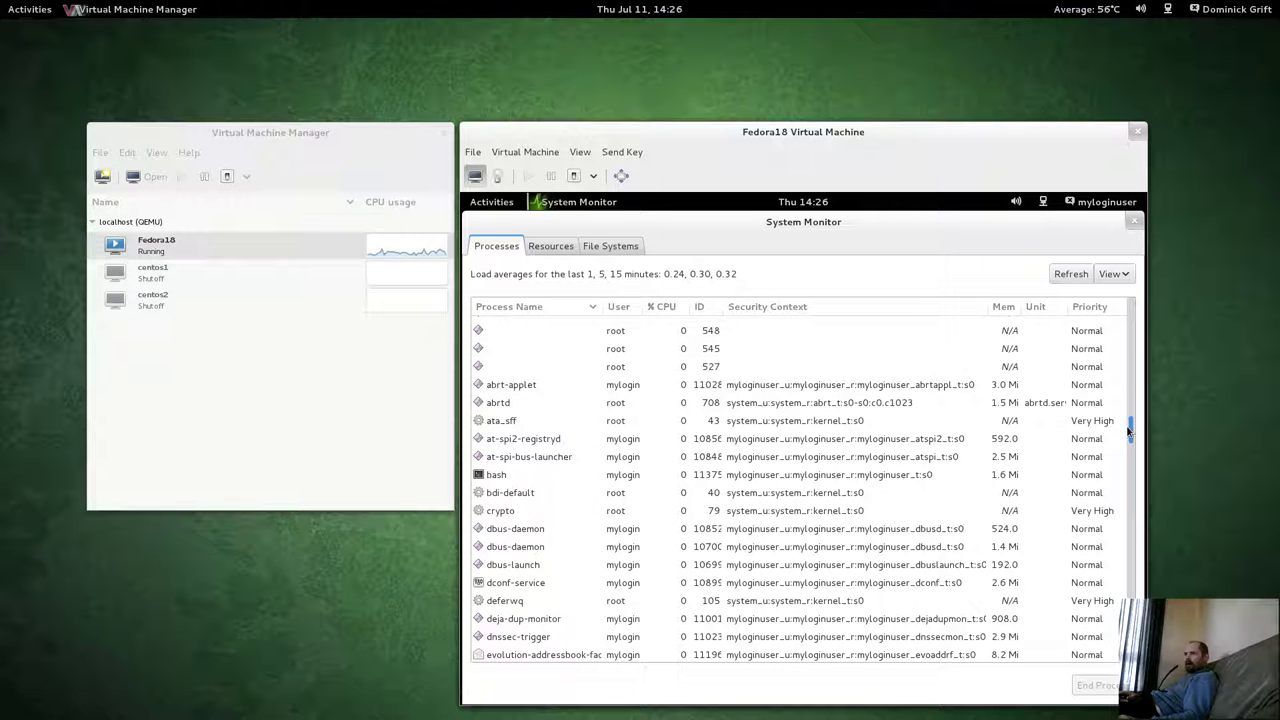
pyautogui.moveTo(1129, 429)
pyautogui.mouseDown()
pyautogui.moveTo(1129, 397)
pyautogui.moveTo(1128, 433)
pyautogui.mouseUp()
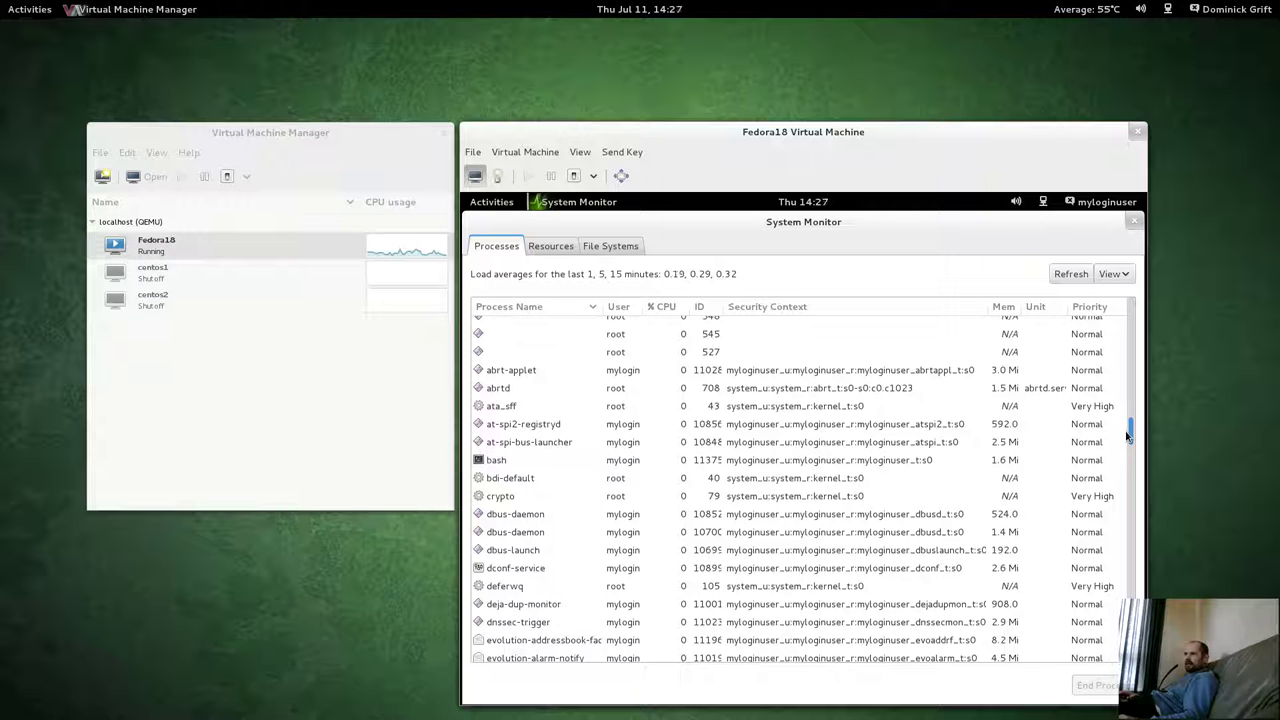
pyautogui.moveTo(1127, 433); pyautogui.dragTo(1129, 432)
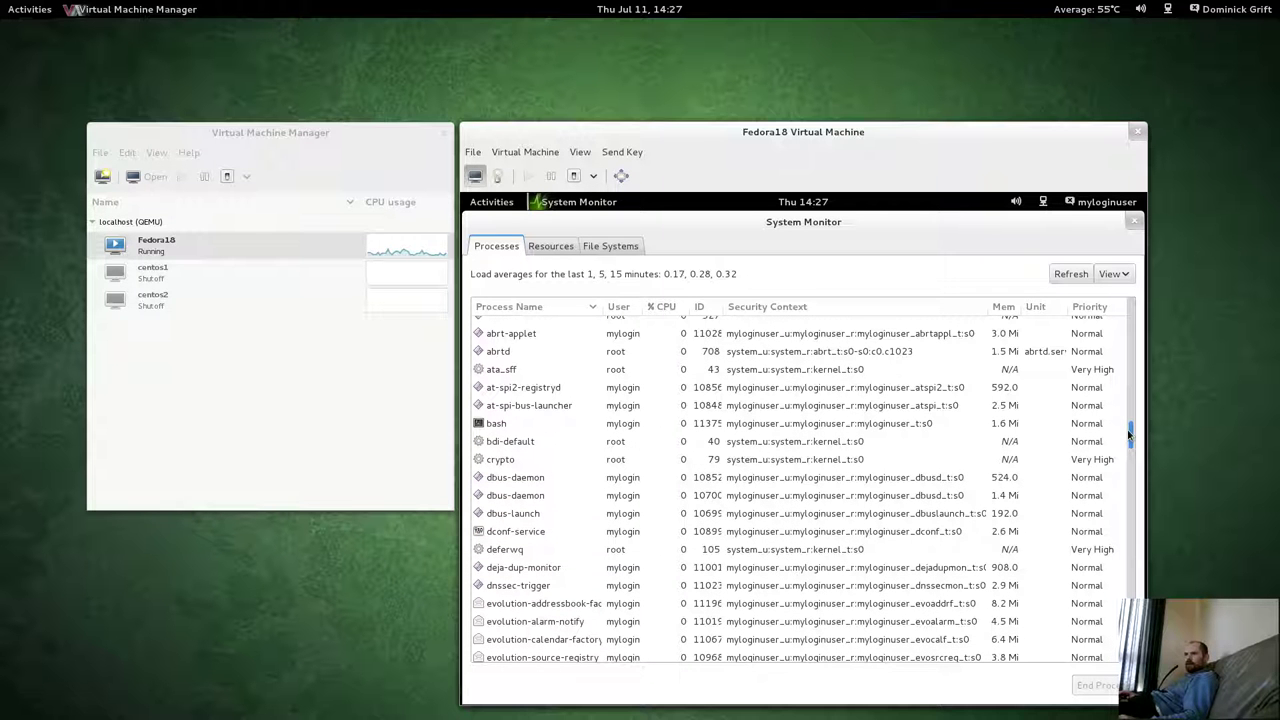
pyautogui.moveTo(1129, 432); pyautogui.dragTo(1085, 687)
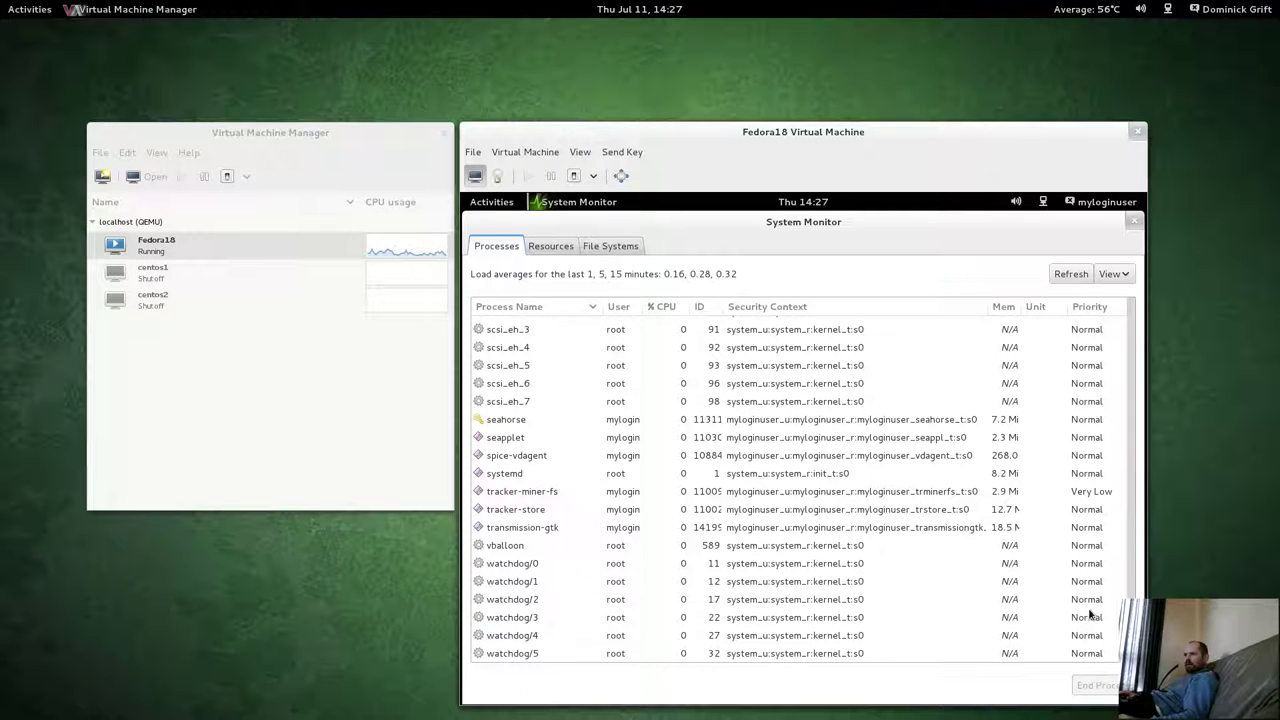
pyautogui.moveTo(1090, 614); pyautogui.dragTo(1086, 320)
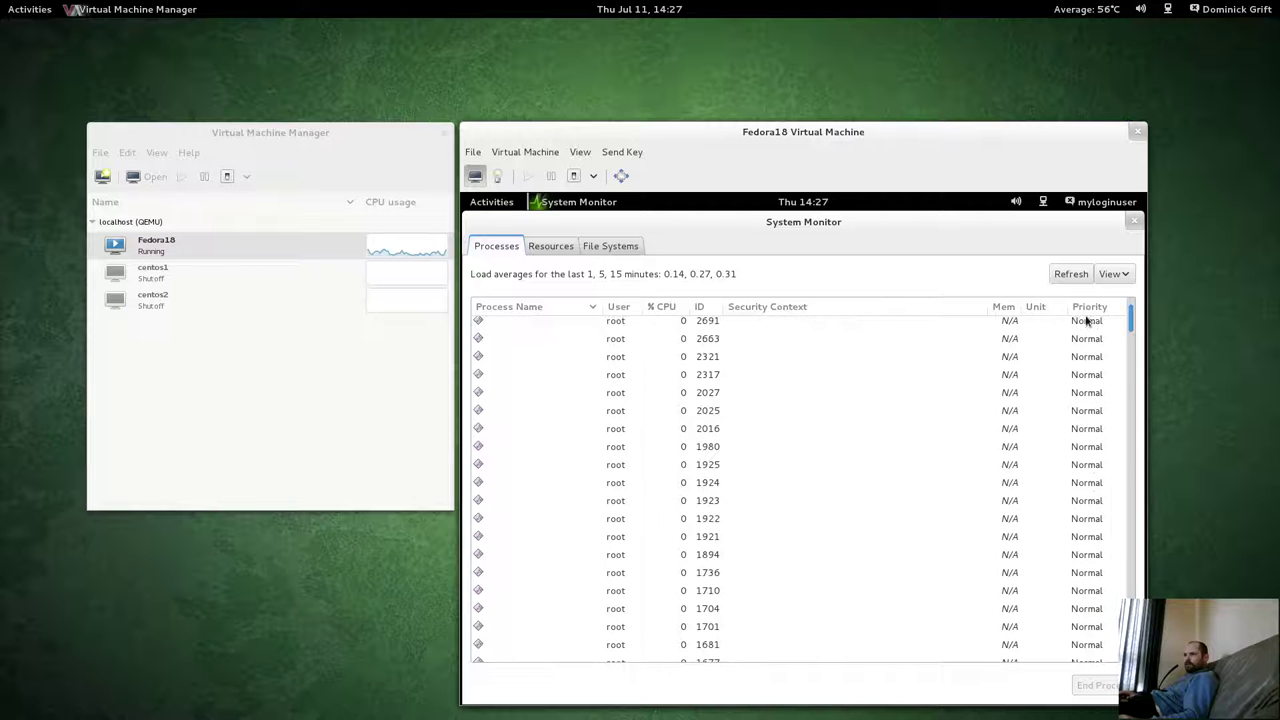
# Return to My Processes, then view File Systems listing /, /boot, /home, /srv and /var.
pyautogui.click(1112, 274)
pyautogui.click(1080, 331)
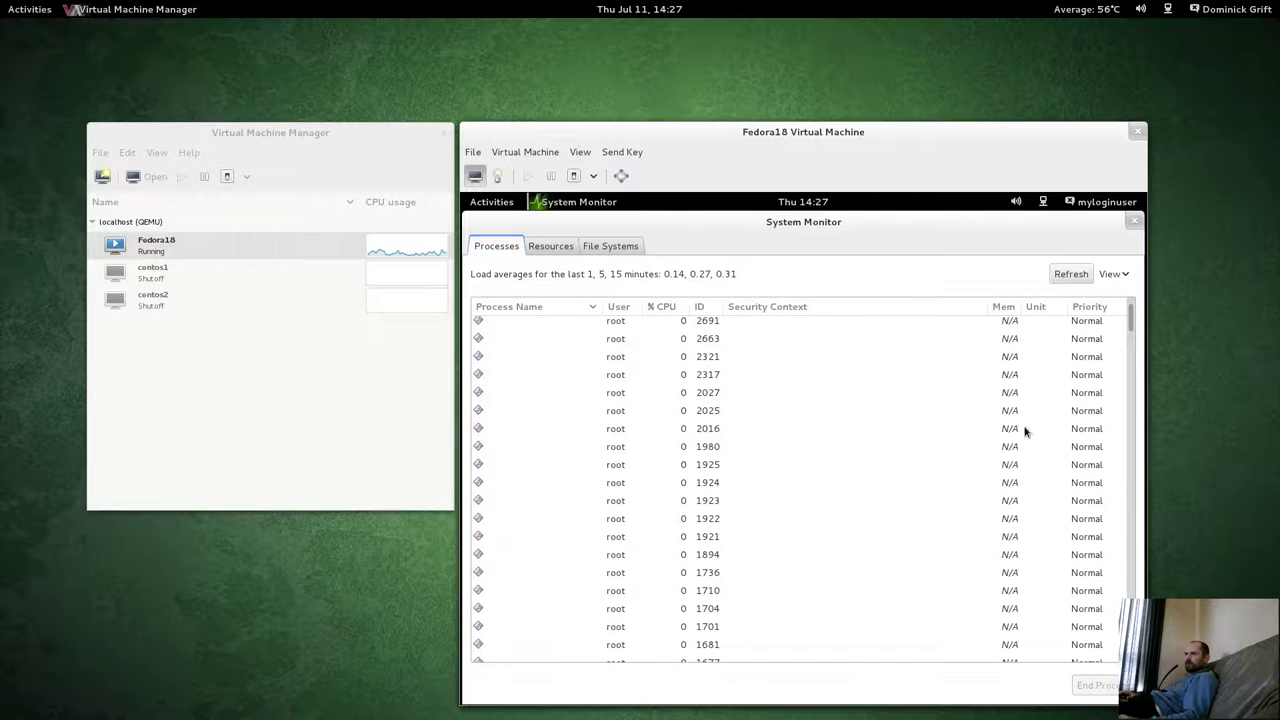
pyautogui.click(859, 397)
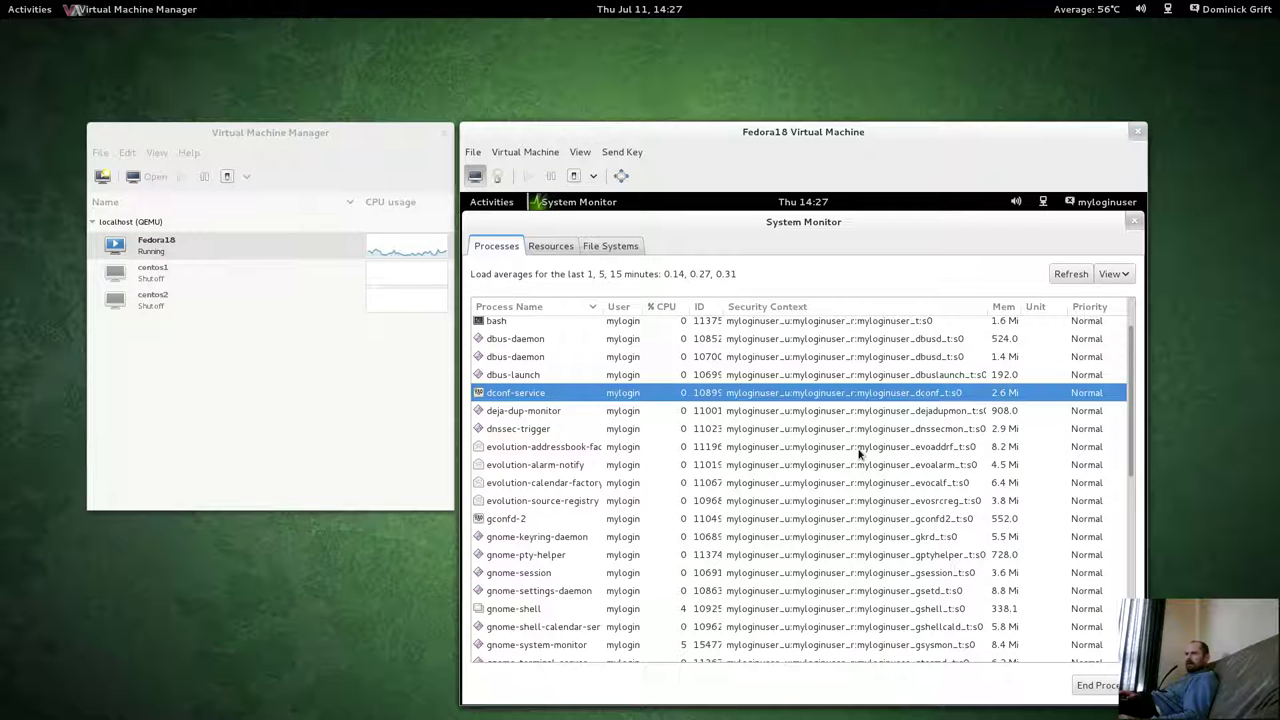
pyautogui.scroll(-4, 860, 450)
pyautogui.scroll(-3, 912, 405)
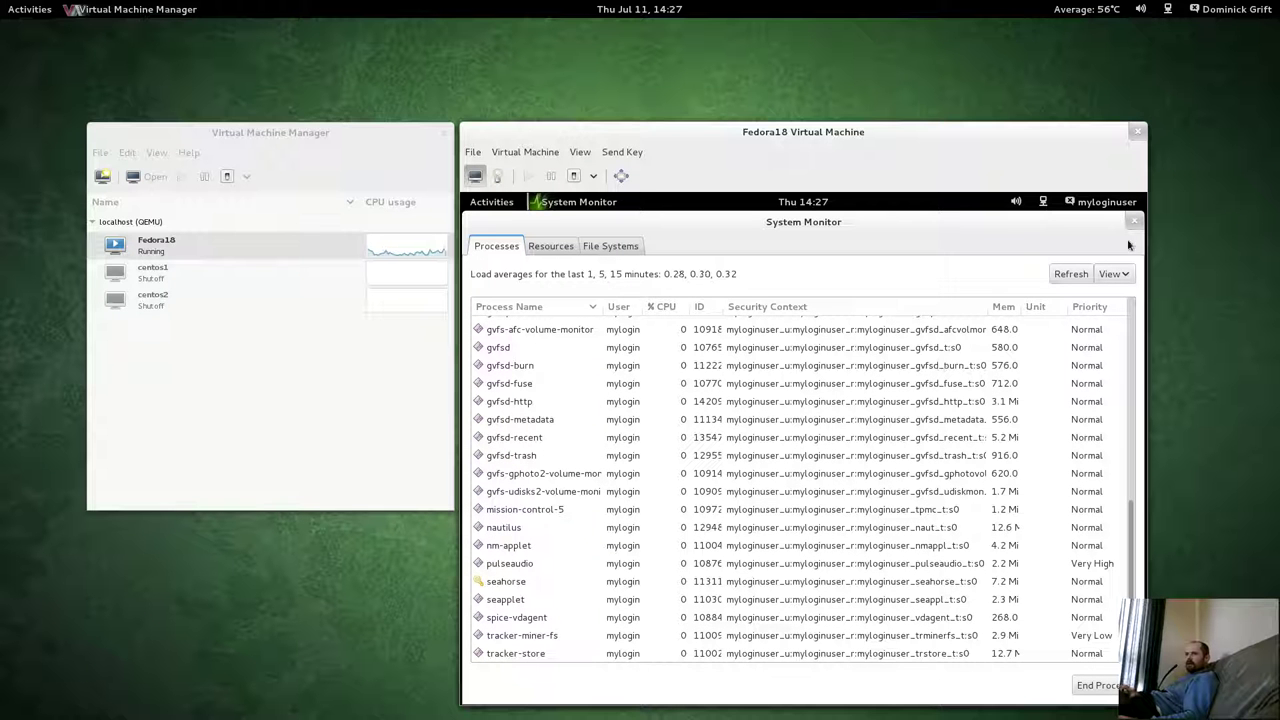
pyautogui.click(590, 250)
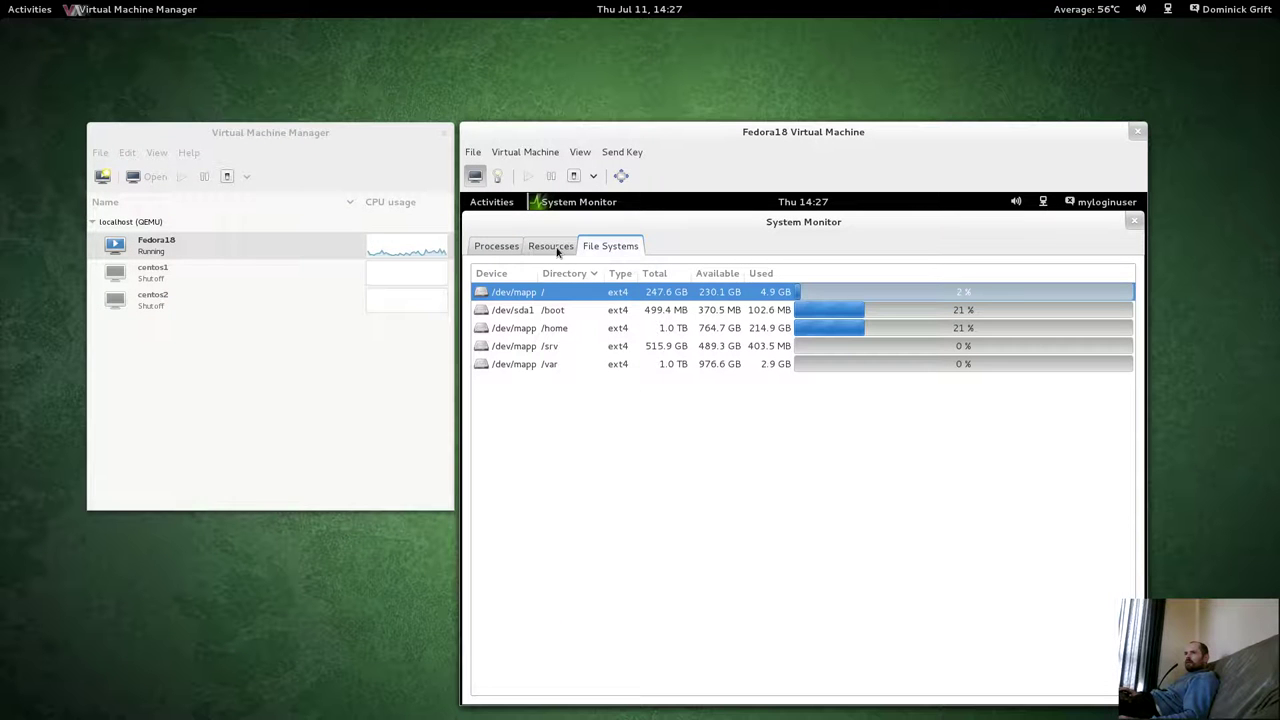
# Flip through the guest System Monitor's Resources, File Systems and Processes tabs, then close it.
pyautogui.click(574, 248)
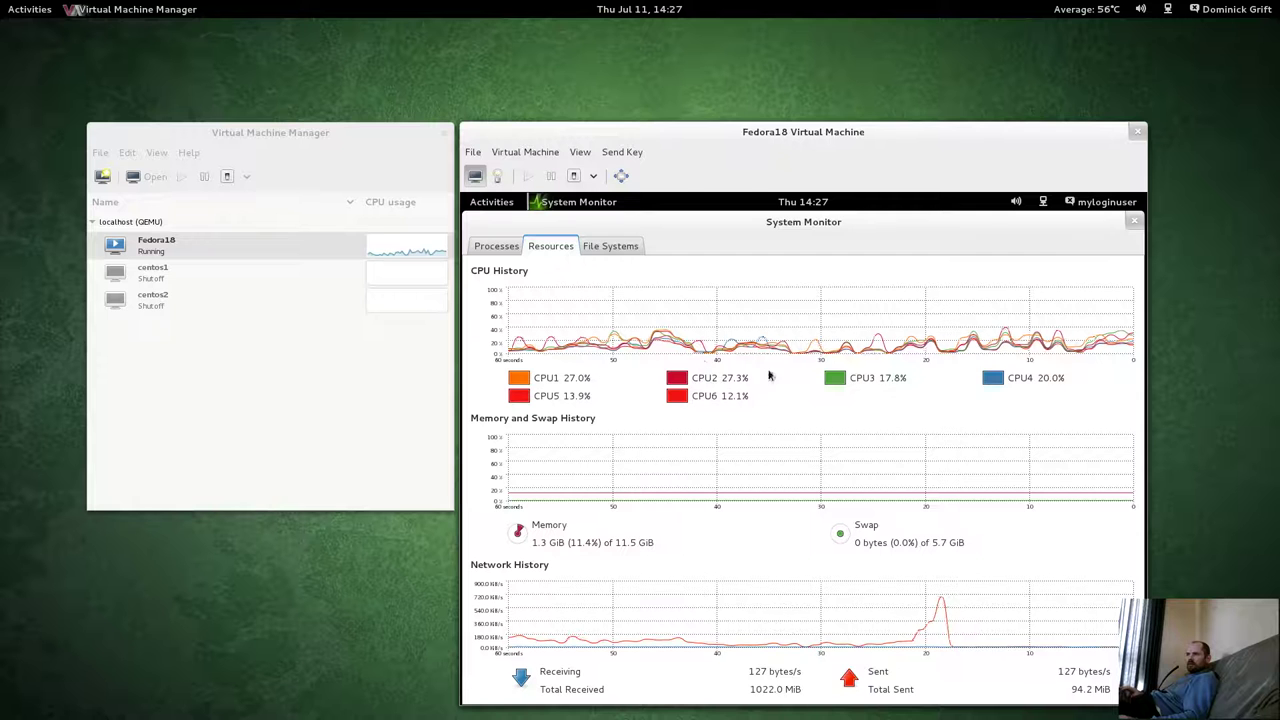
pyautogui.click(610, 246)
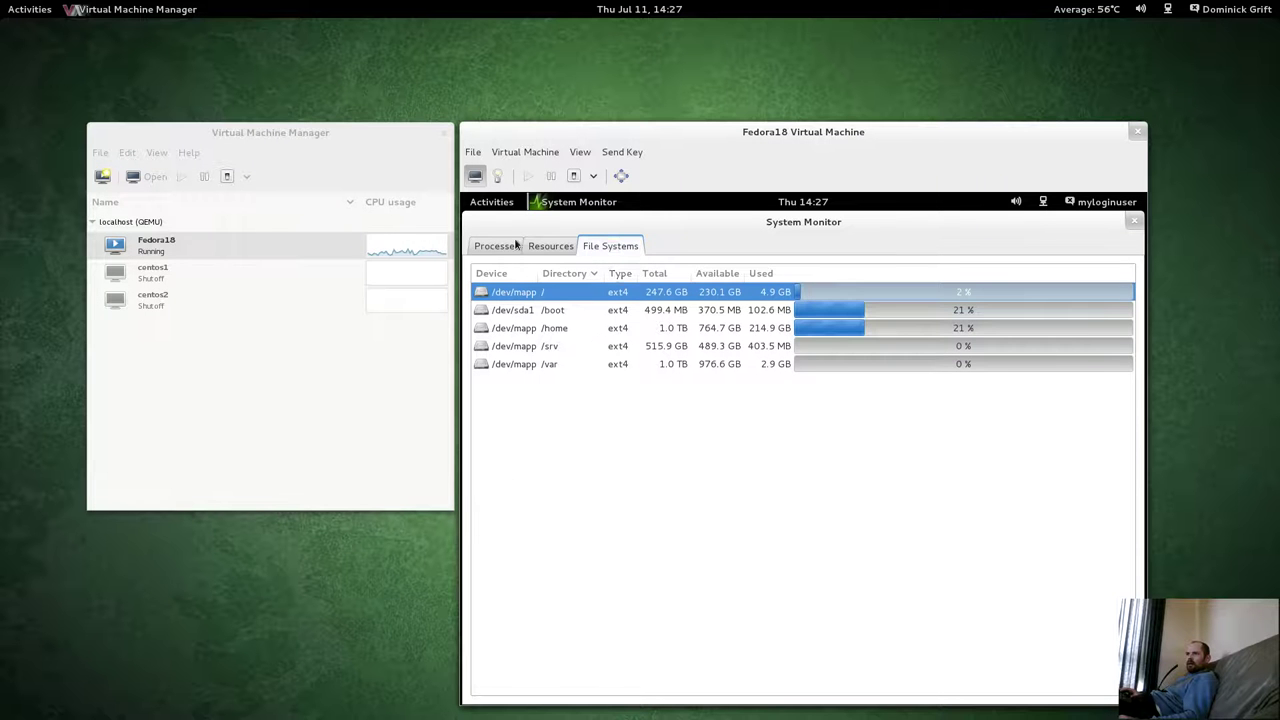
pyautogui.click(472, 250)
pyautogui.click(545, 246)
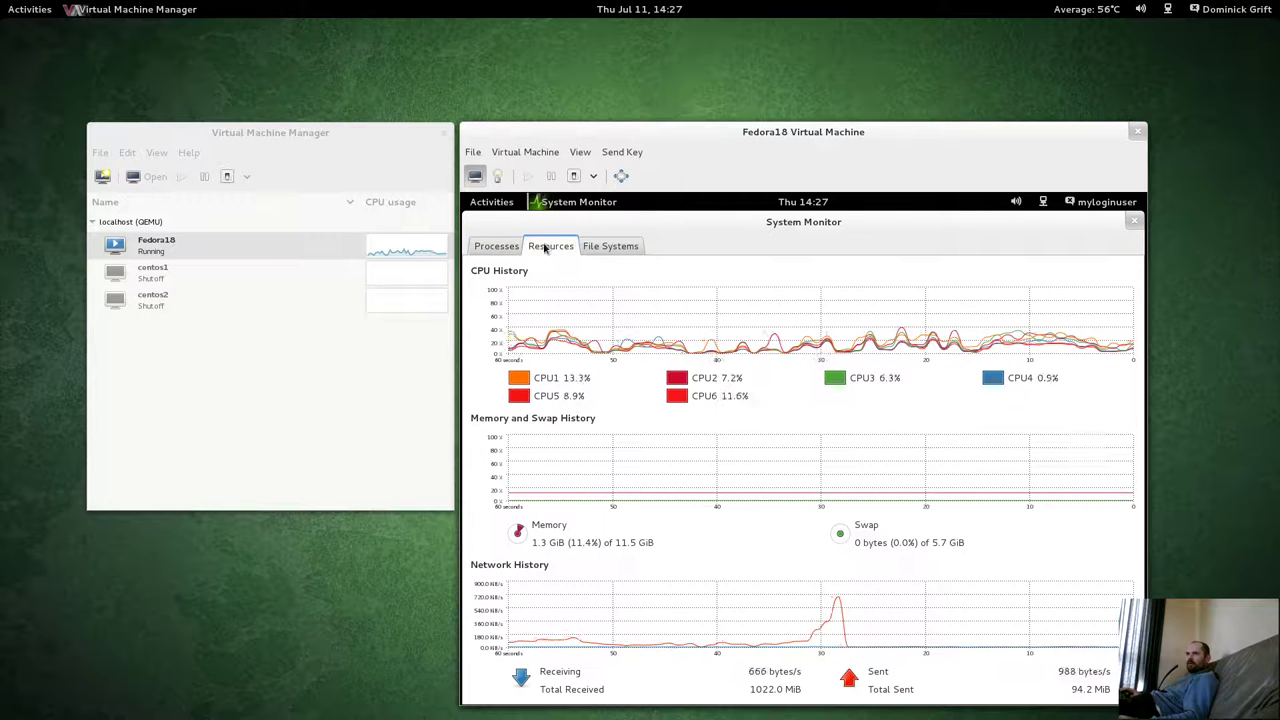
pyautogui.click(1133, 221)
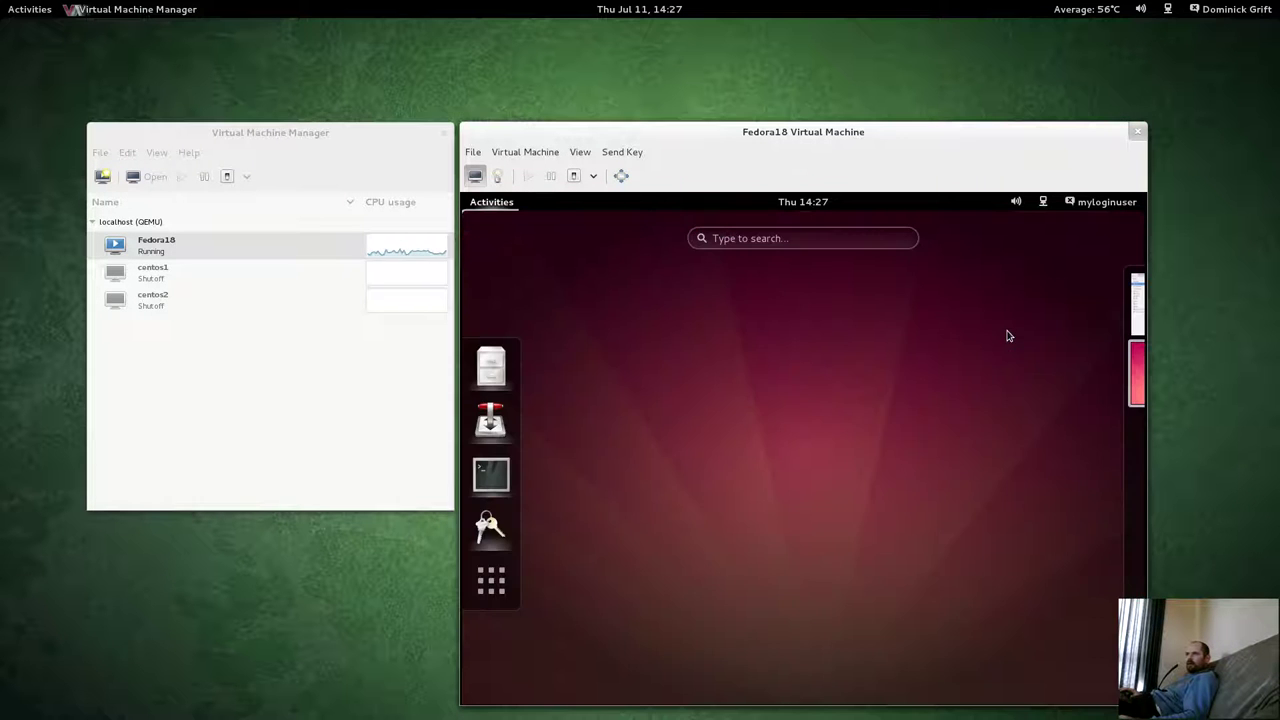
# Launch the guest's Desktop Sharing preferences from the Sundry application folder.
pyautogui.click(491, 580)
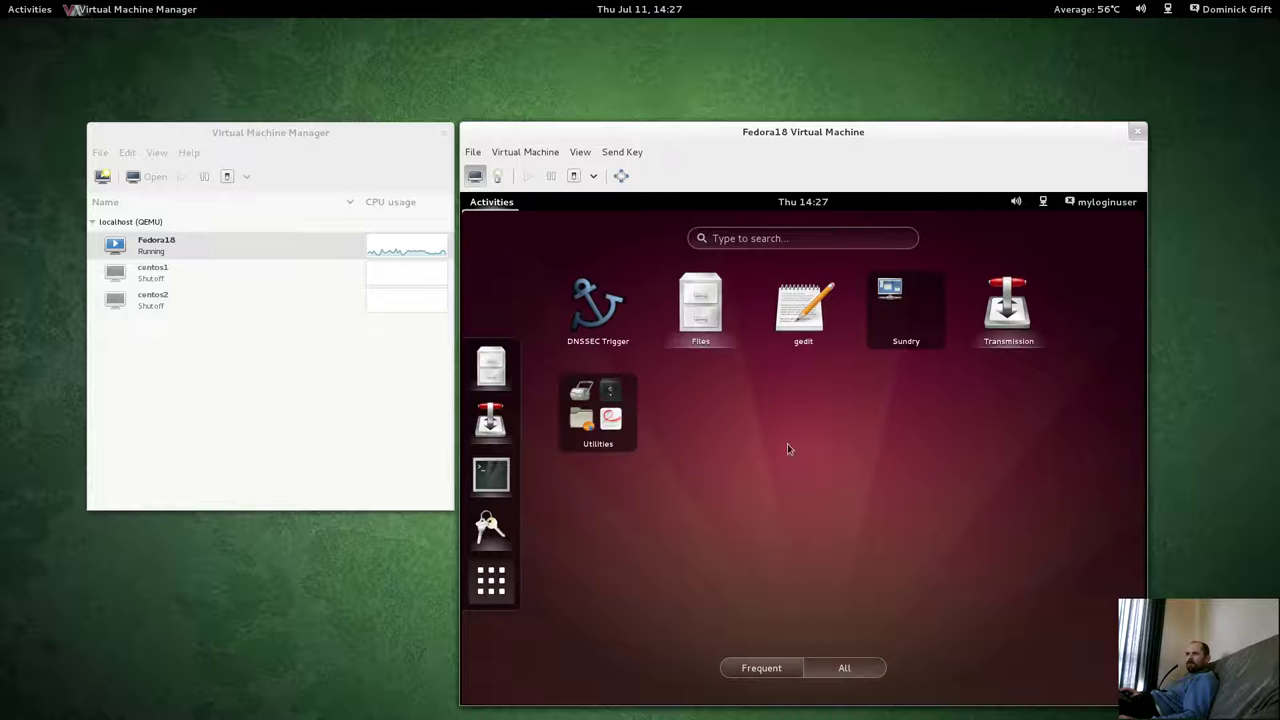
pyautogui.click(910, 320)
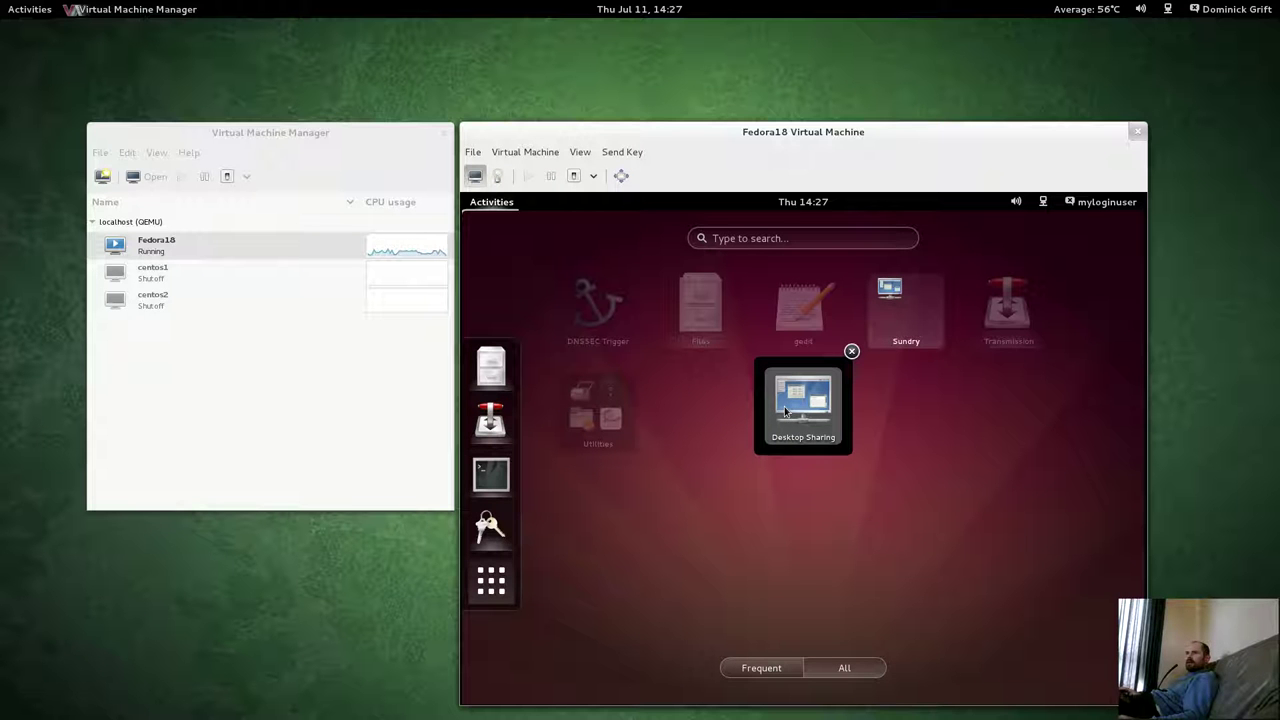
pyautogui.click(786, 410)
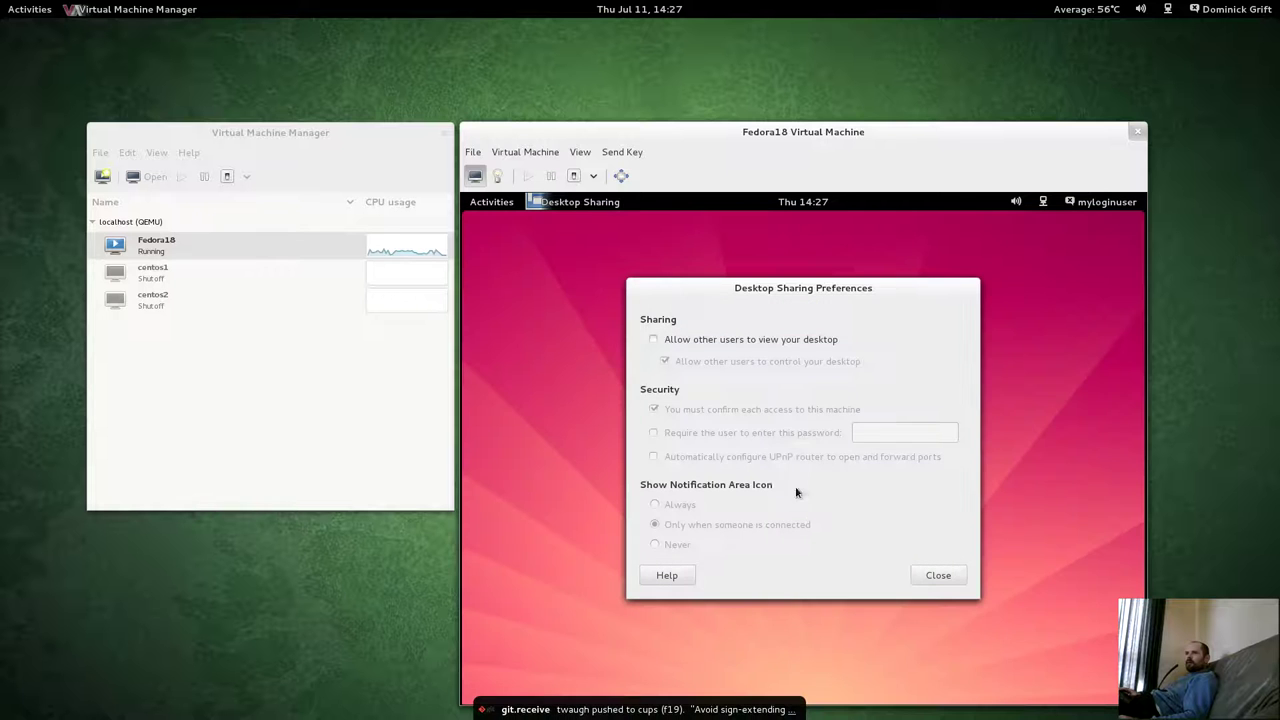
# Allow other users to view the guest desktop, set a sharing password, and close the preferences.
pyautogui.click(658, 341)
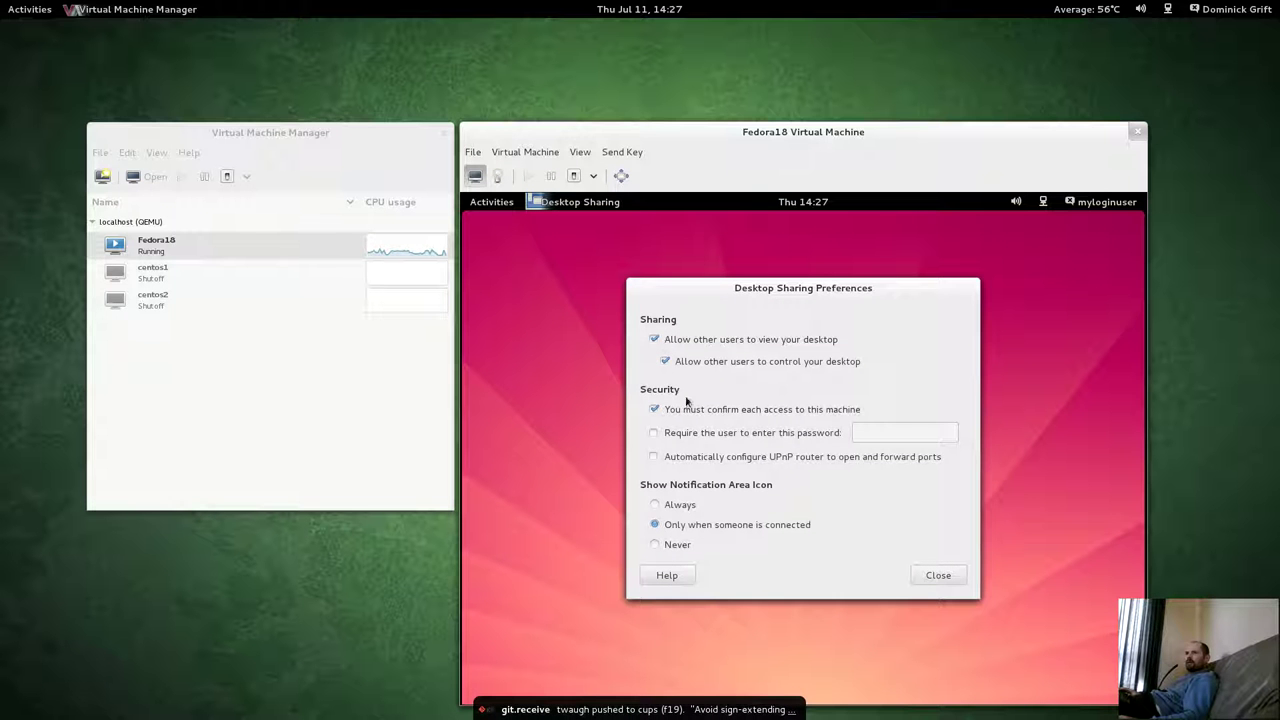
pyautogui.click(874, 436)
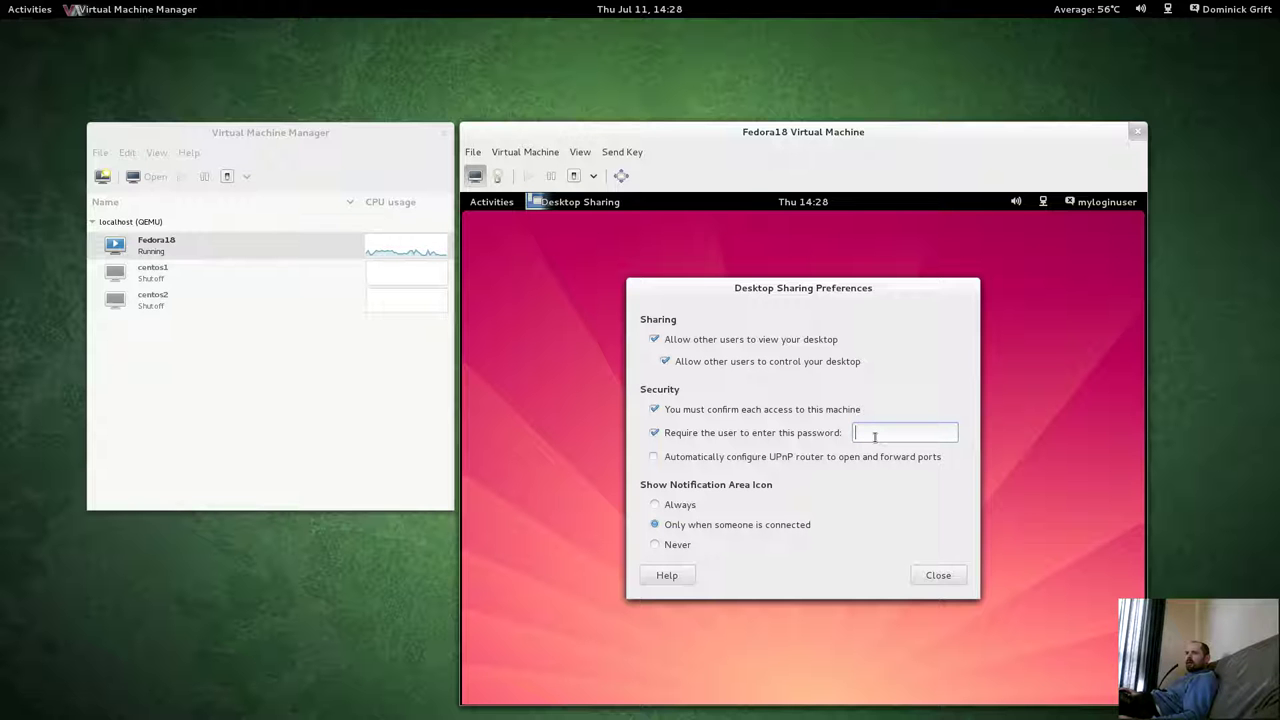
pyautogui.write('pa')
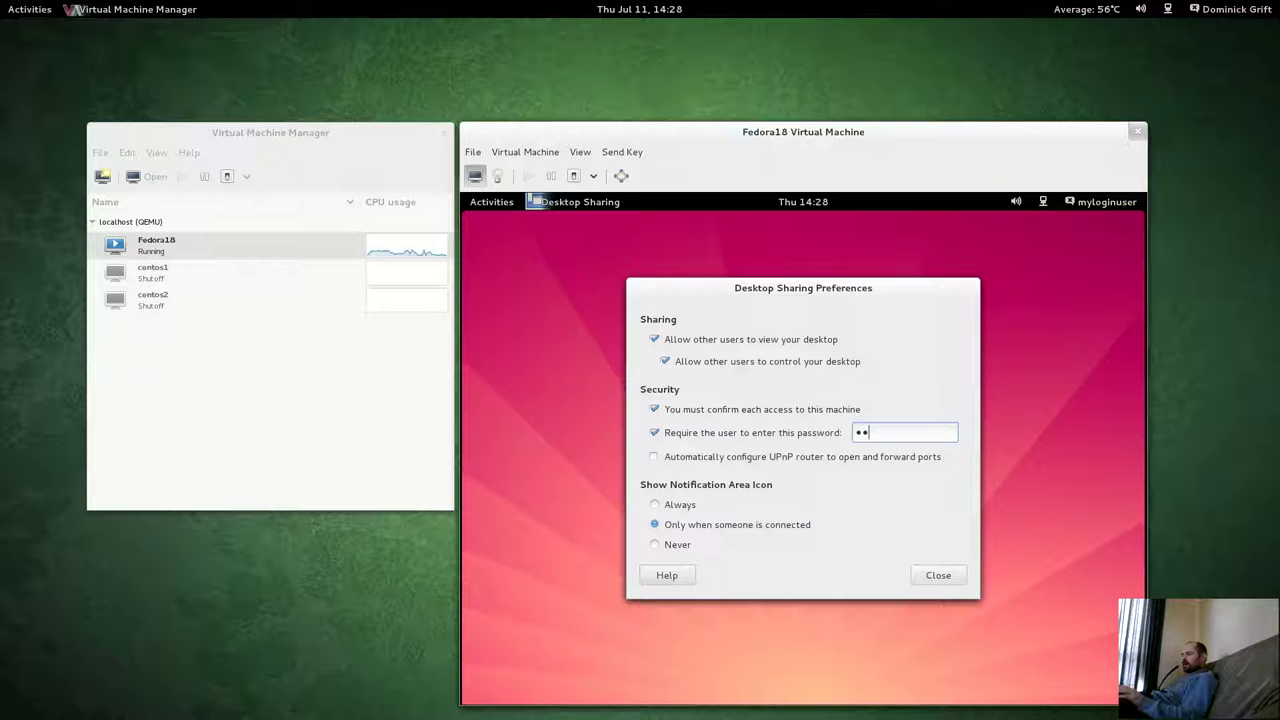
pyautogui.press('BackSpace')
pyautogui.press('BackSpace')
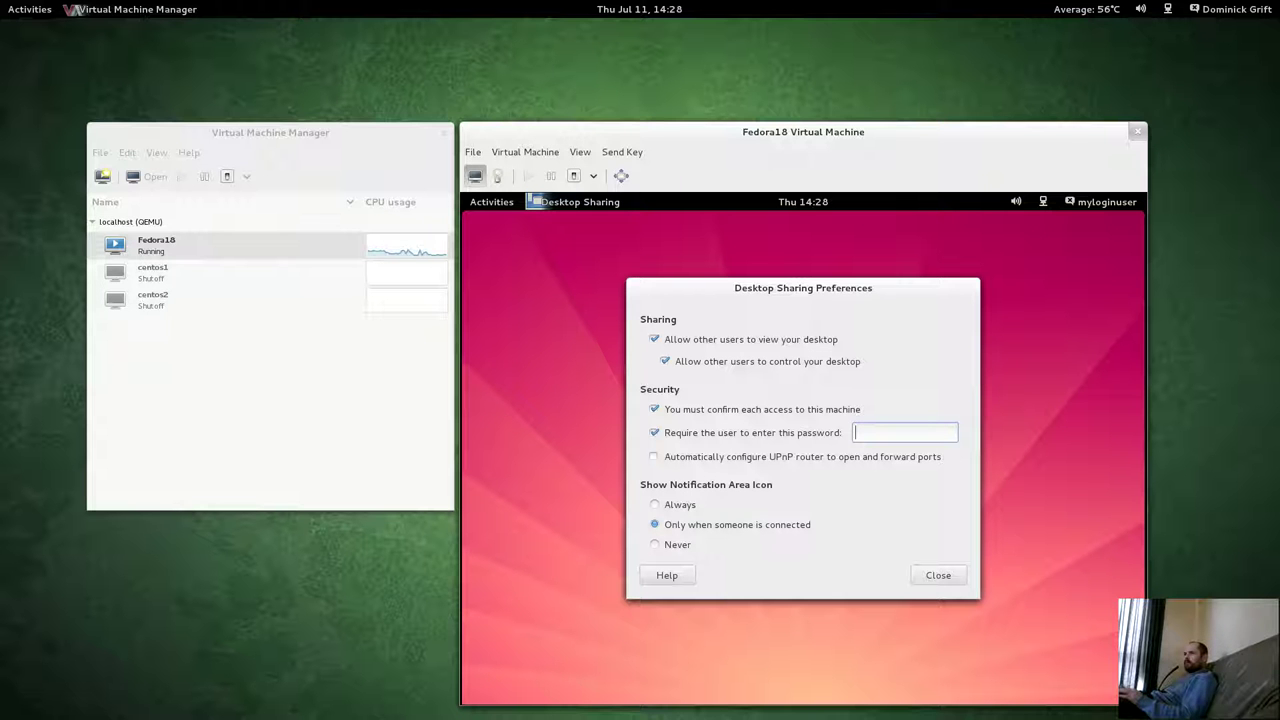
pyautogui.write('passwo')
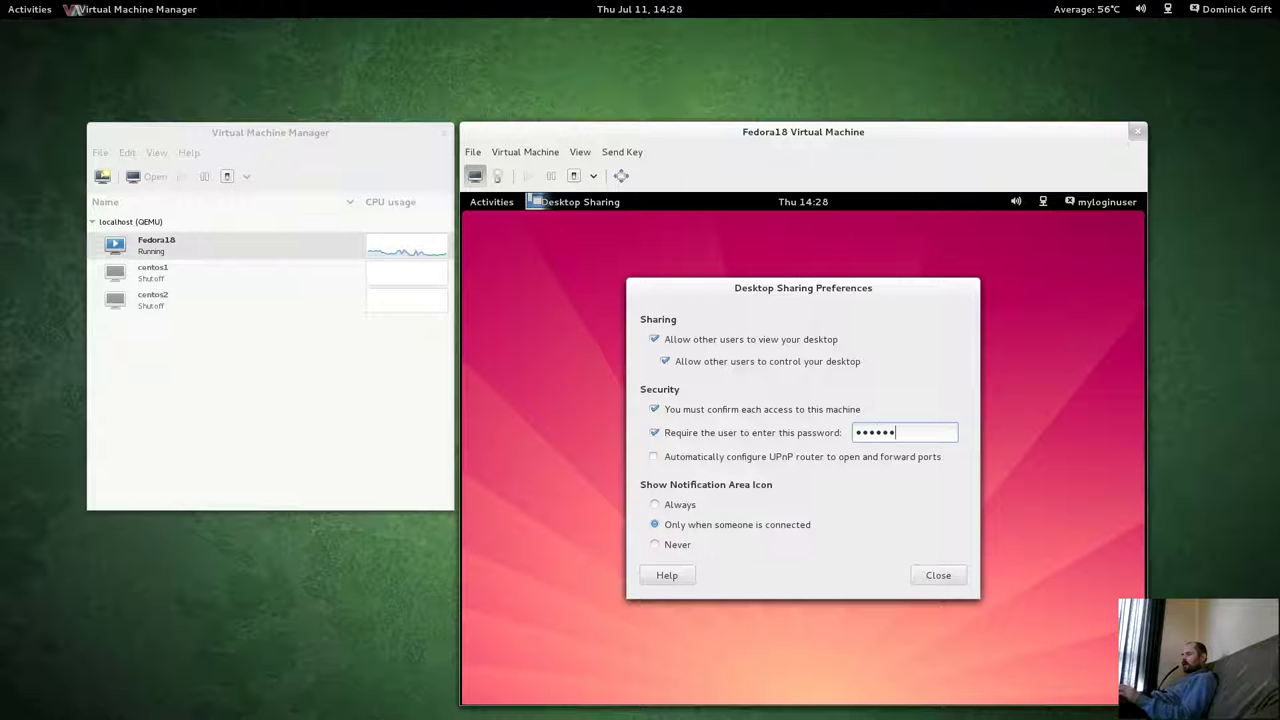
pyautogui.click(945, 577)
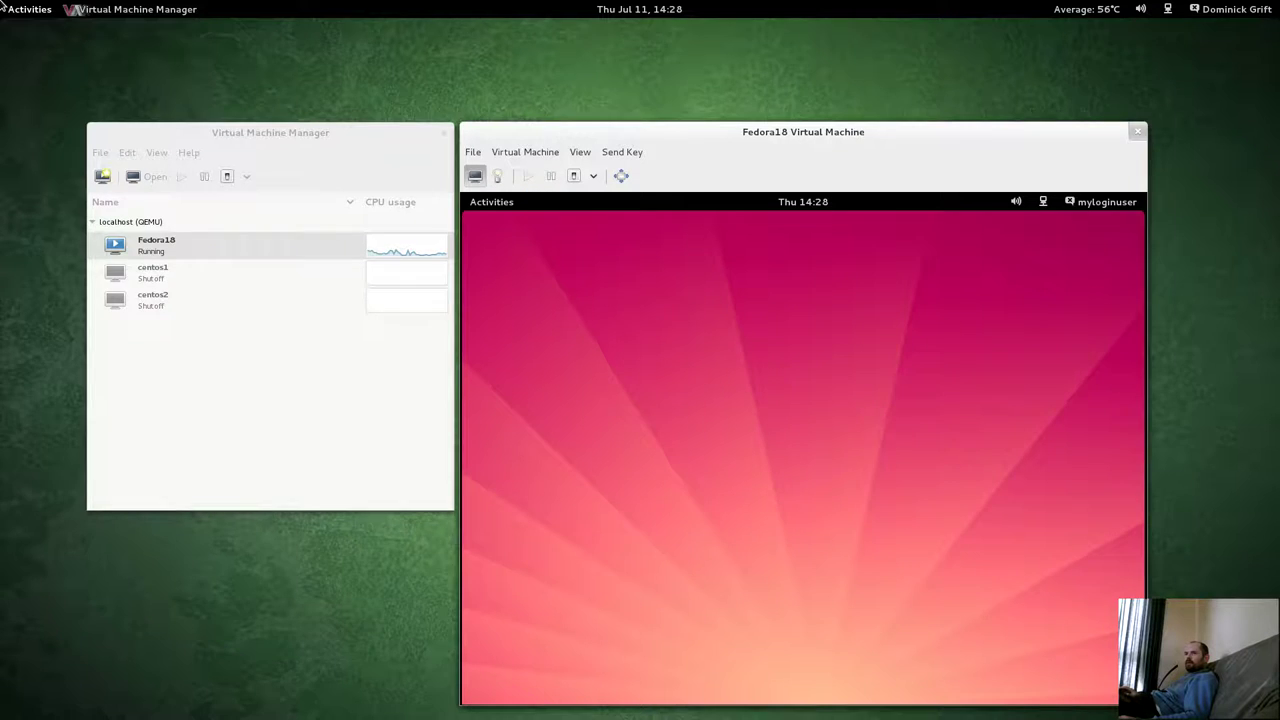
# Scroll through the host's full list of installed applications in the Activities overview.
pyautogui.moveTo(2, 5)
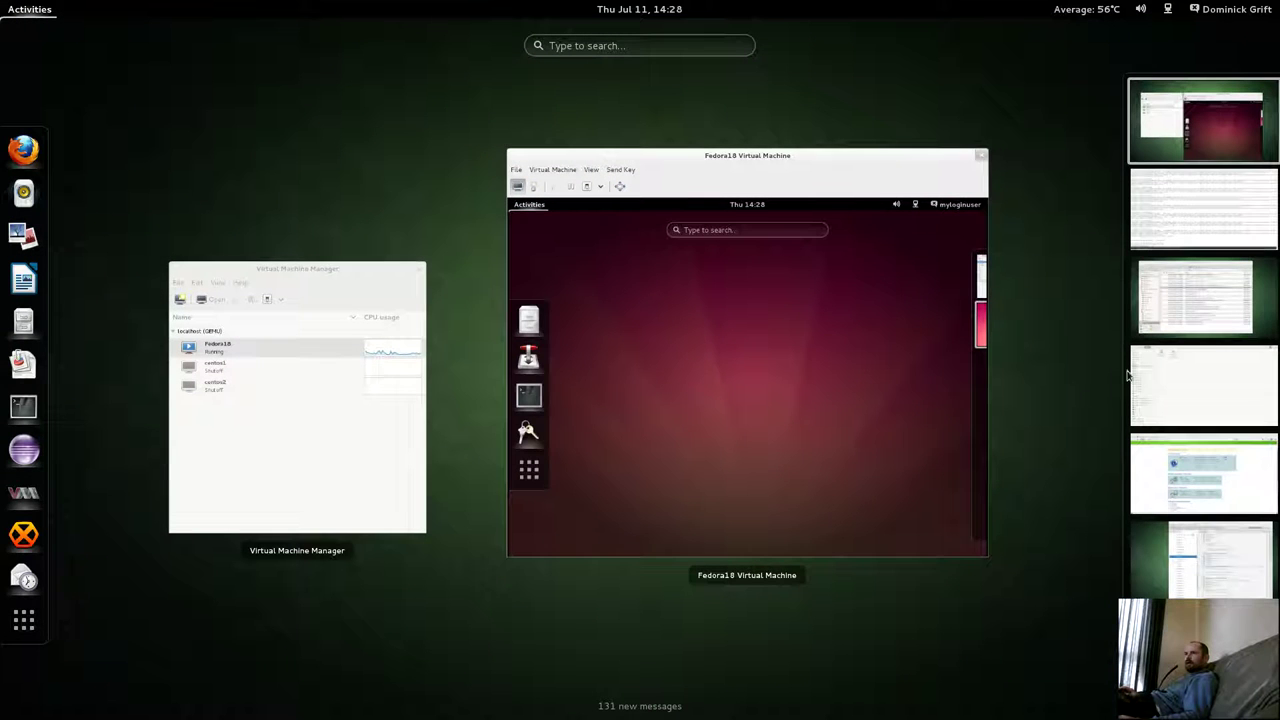
pyautogui.click(24, 620)
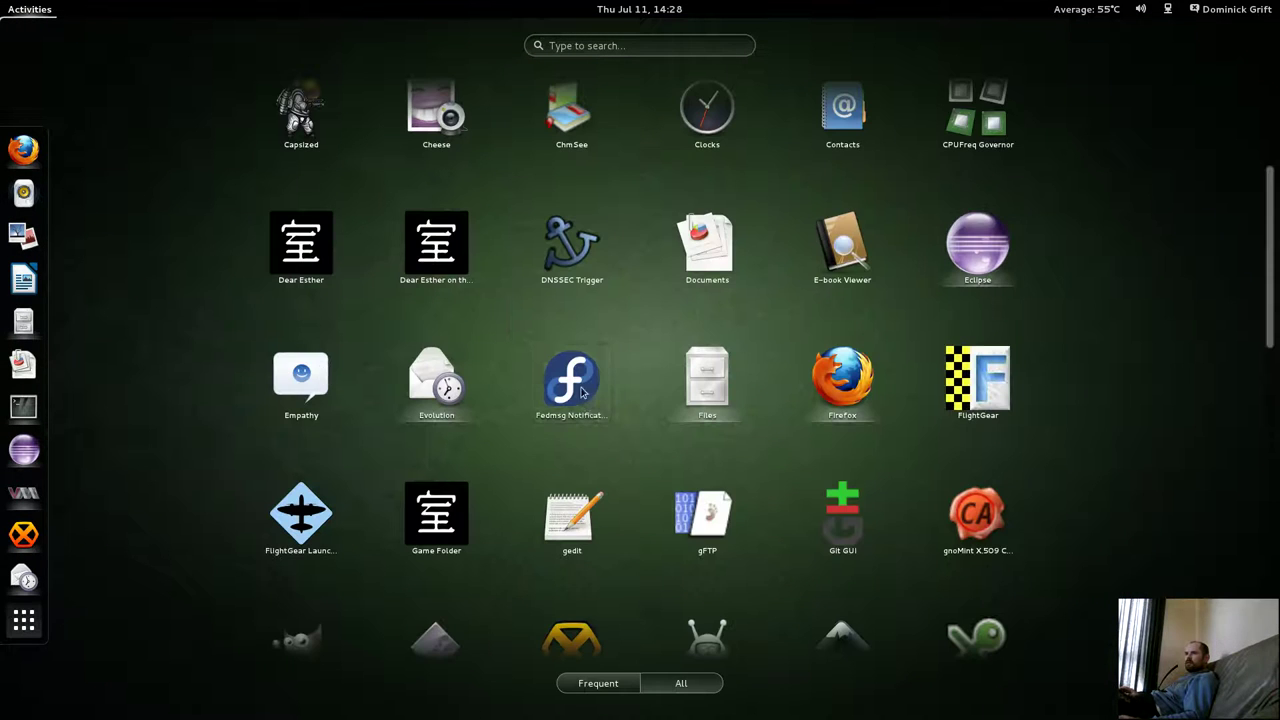
pyautogui.scroll(-5, 585, 400)
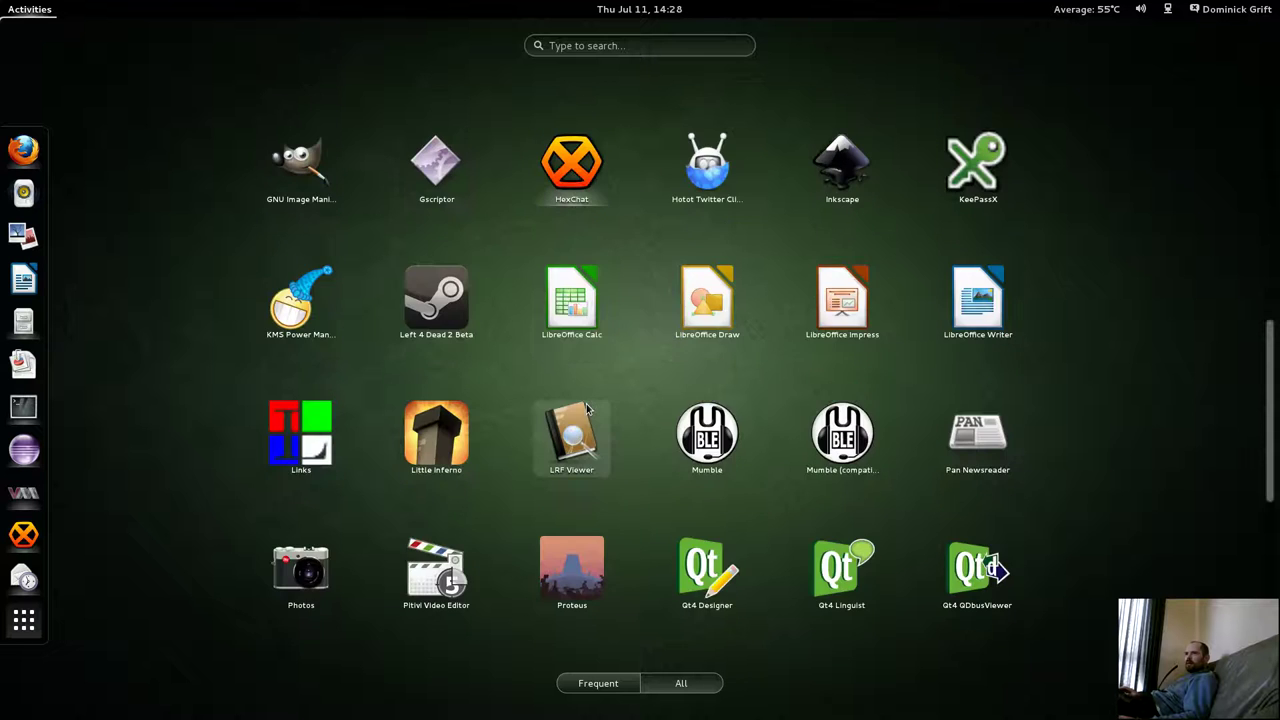
pyautogui.scroll(6, 587, 408)
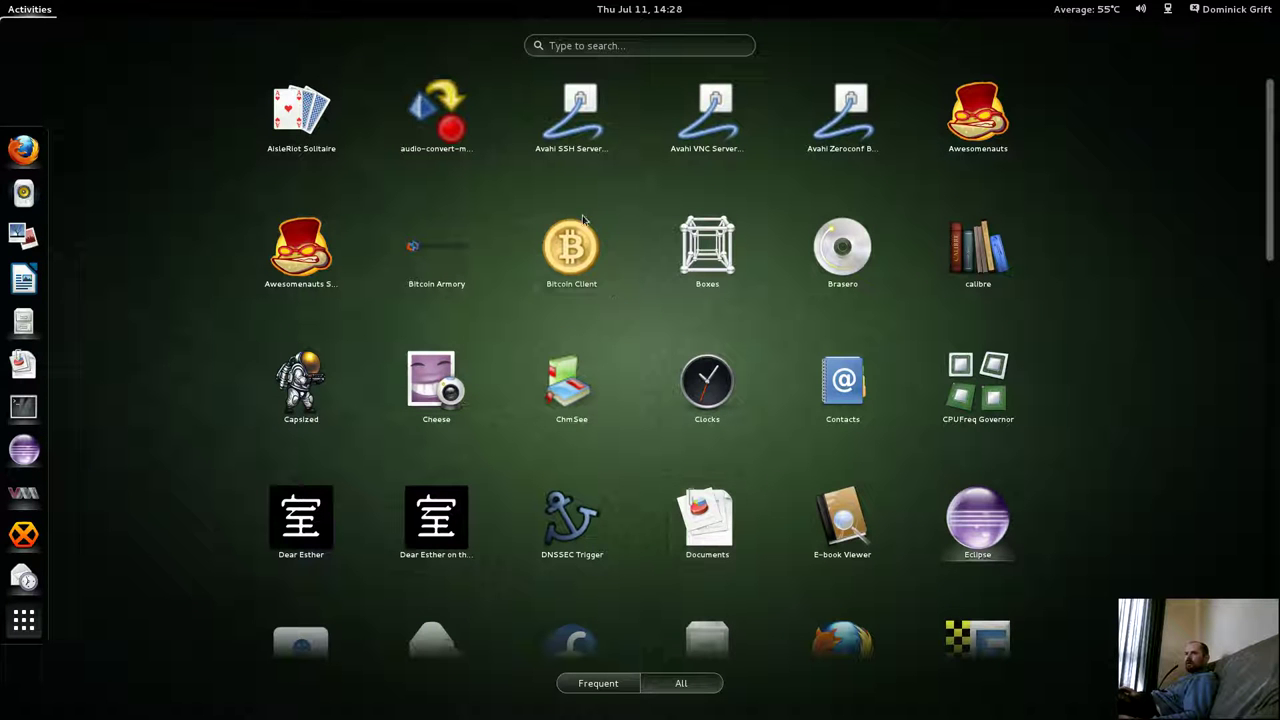
pyautogui.scroll(-1, 617, 262)
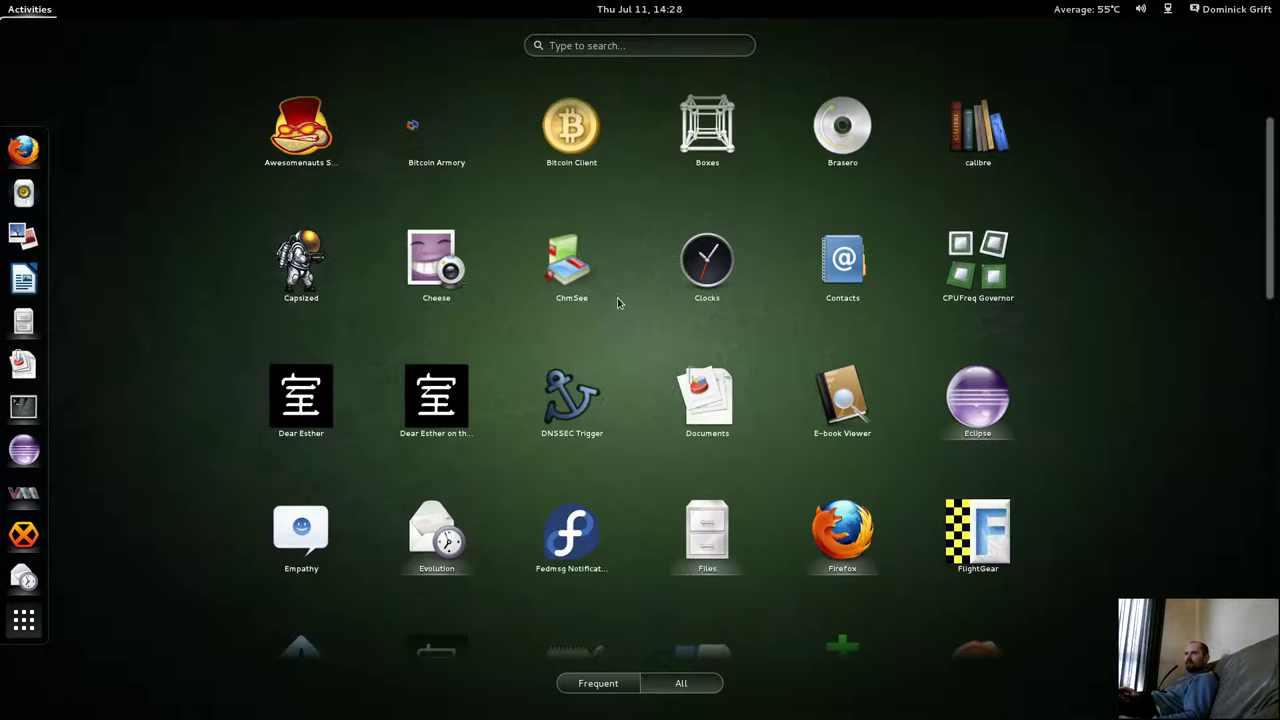
pyautogui.scroll(-1, 618, 305)
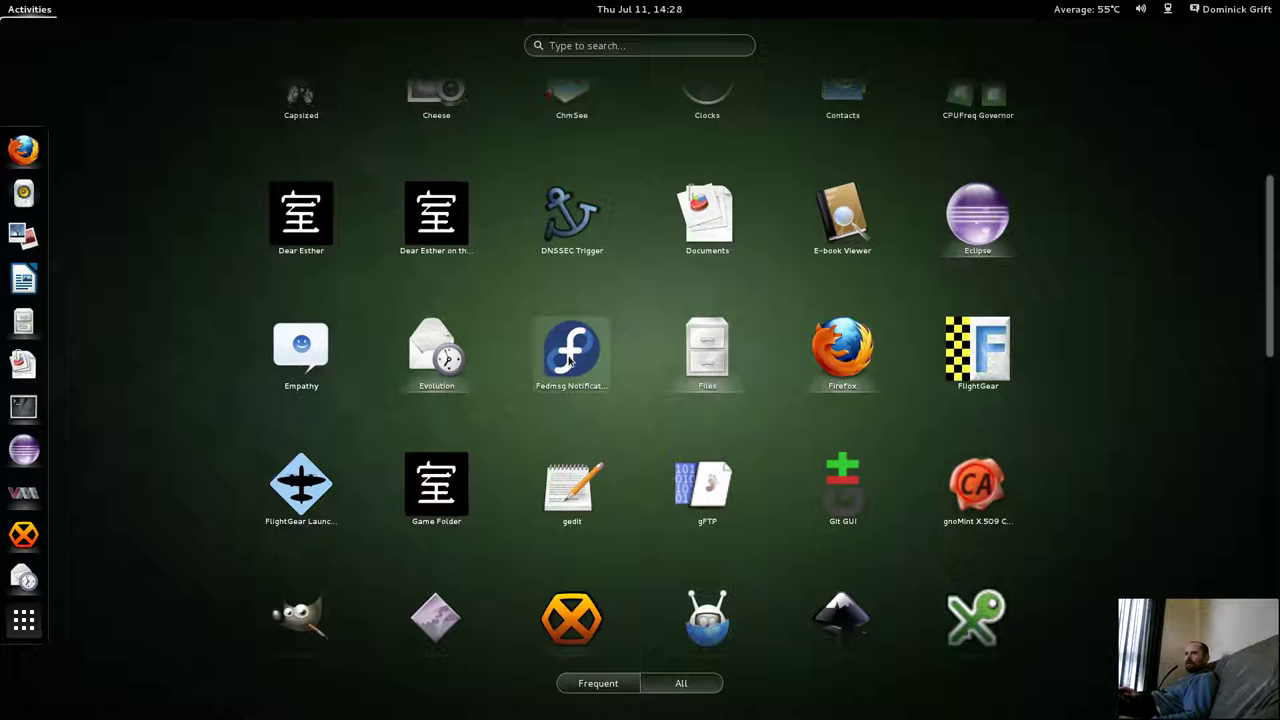
pyautogui.scroll(-2, 571, 357)
pyautogui.scroll(-4, 568, 362)
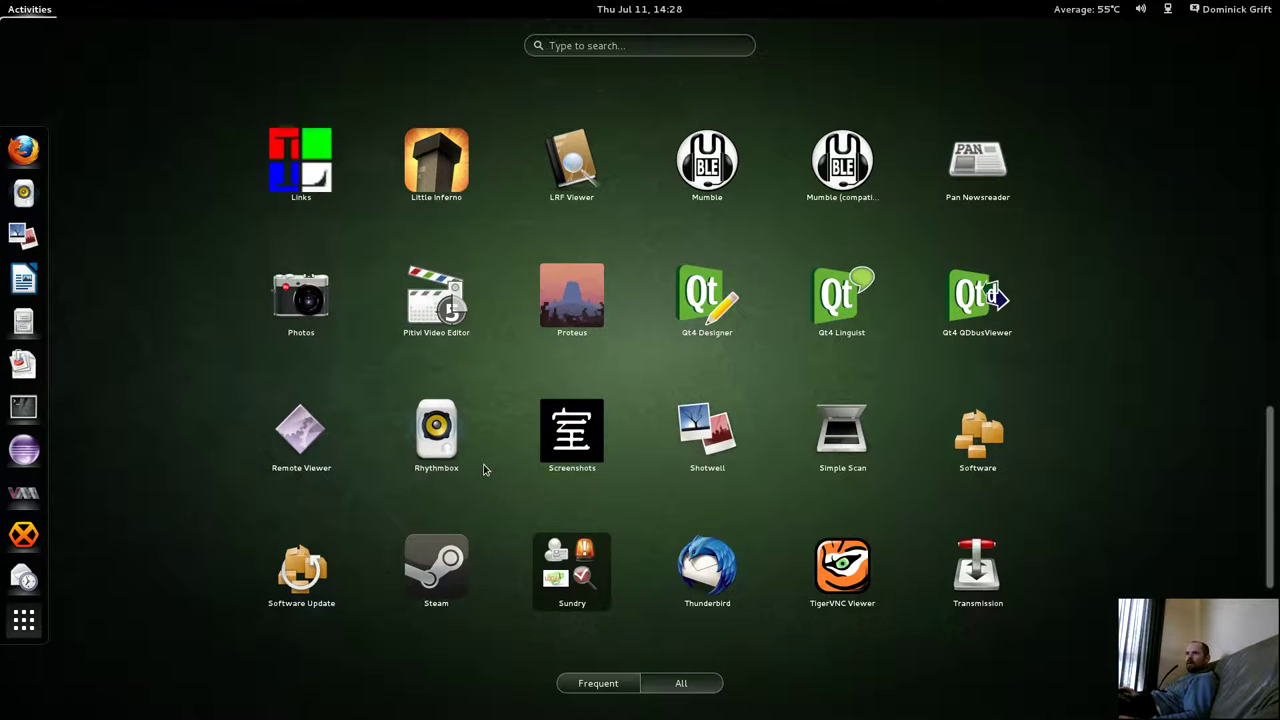
pyautogui.scroll(-2, 483, 470)
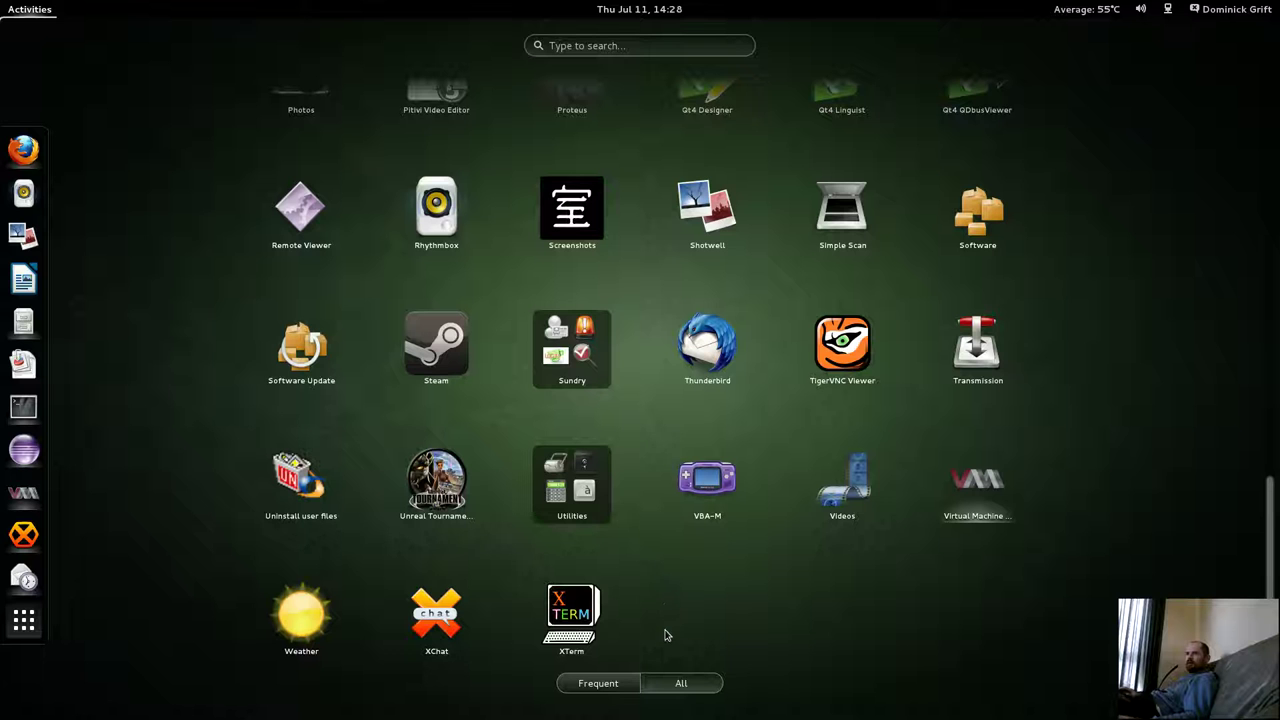
pyautogui.scroll(2, 673, 593)
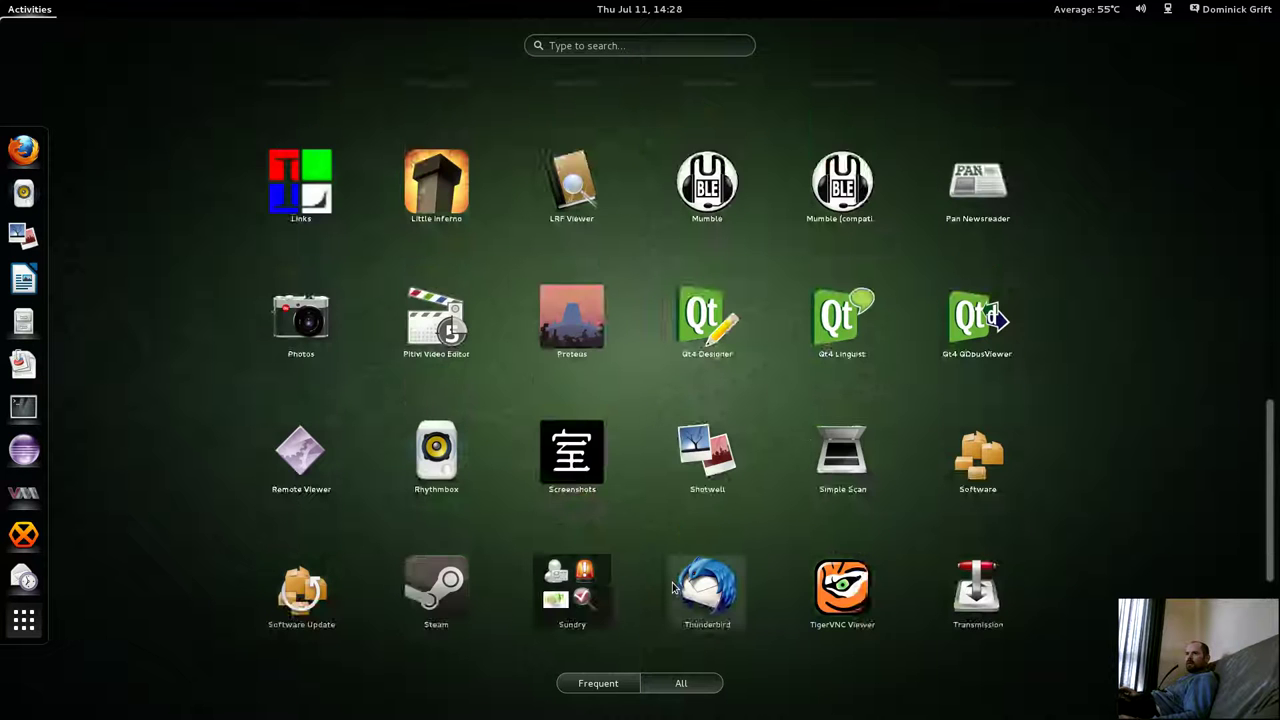
pyautogui.scroll(3, 673, 590)
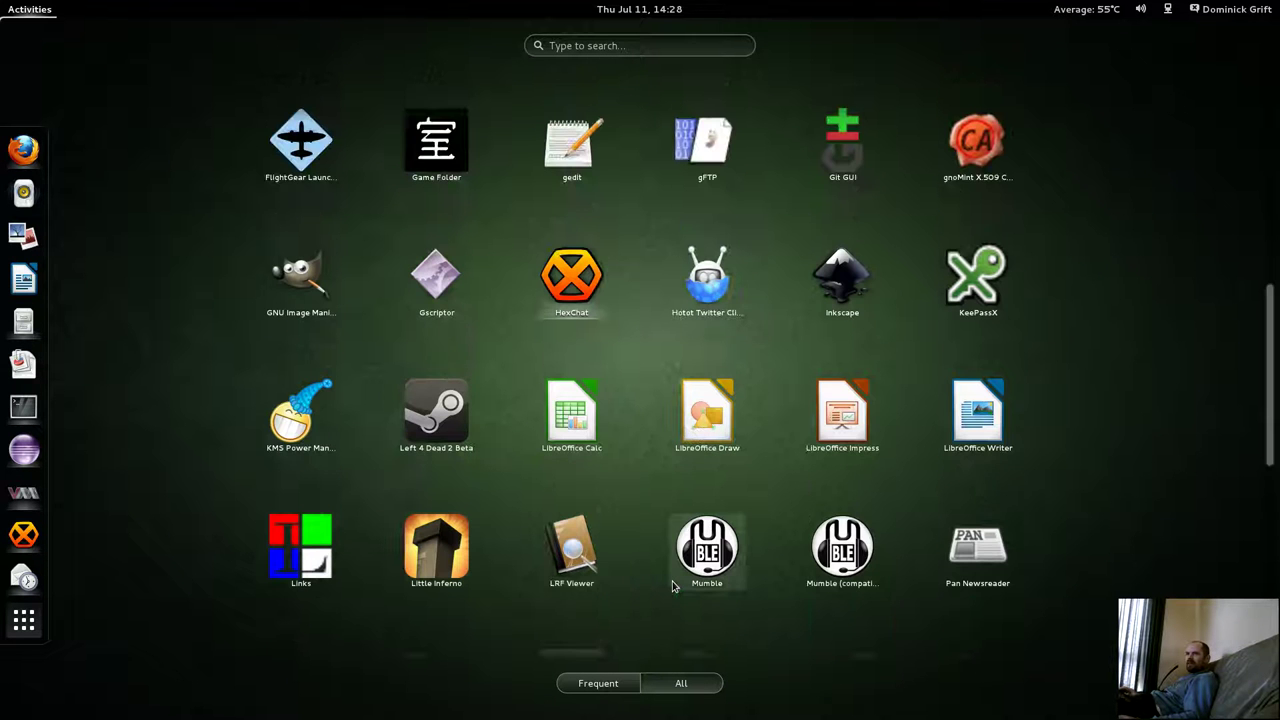
pyautogui.scroll(2, 673, 586)
pyautogui.scroll(3, 673, 587)
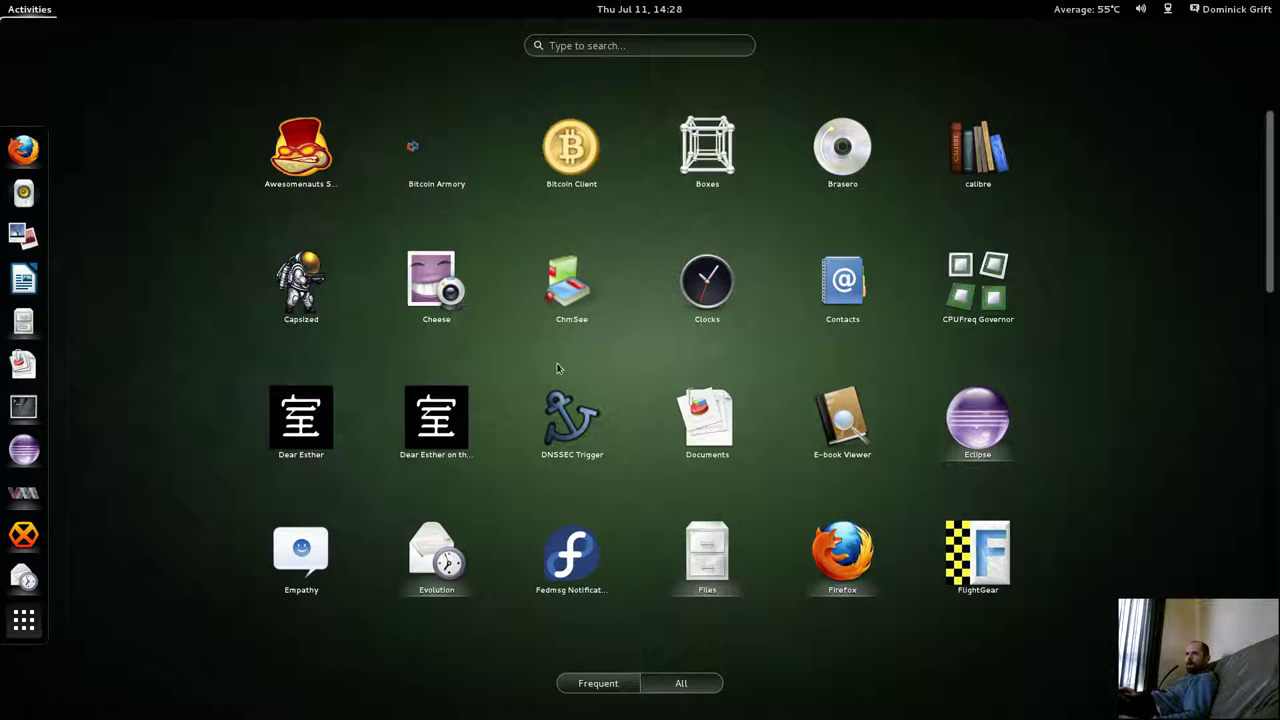
pyautogui.scroll(-5, 563, 425)
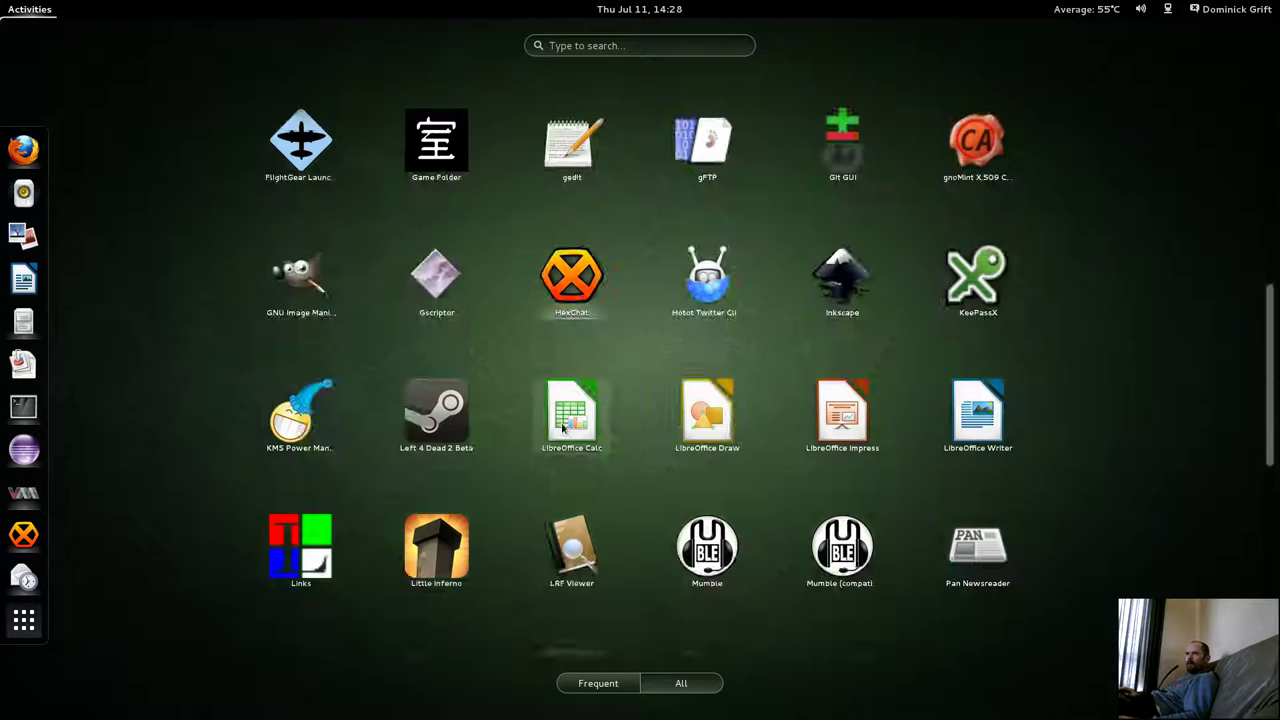
pyautogui.scroll(-2, 563, 425)
# Search the applications for 'vn' and launch Remote Desktop Viewer.
pyautogui.click(590, 46)
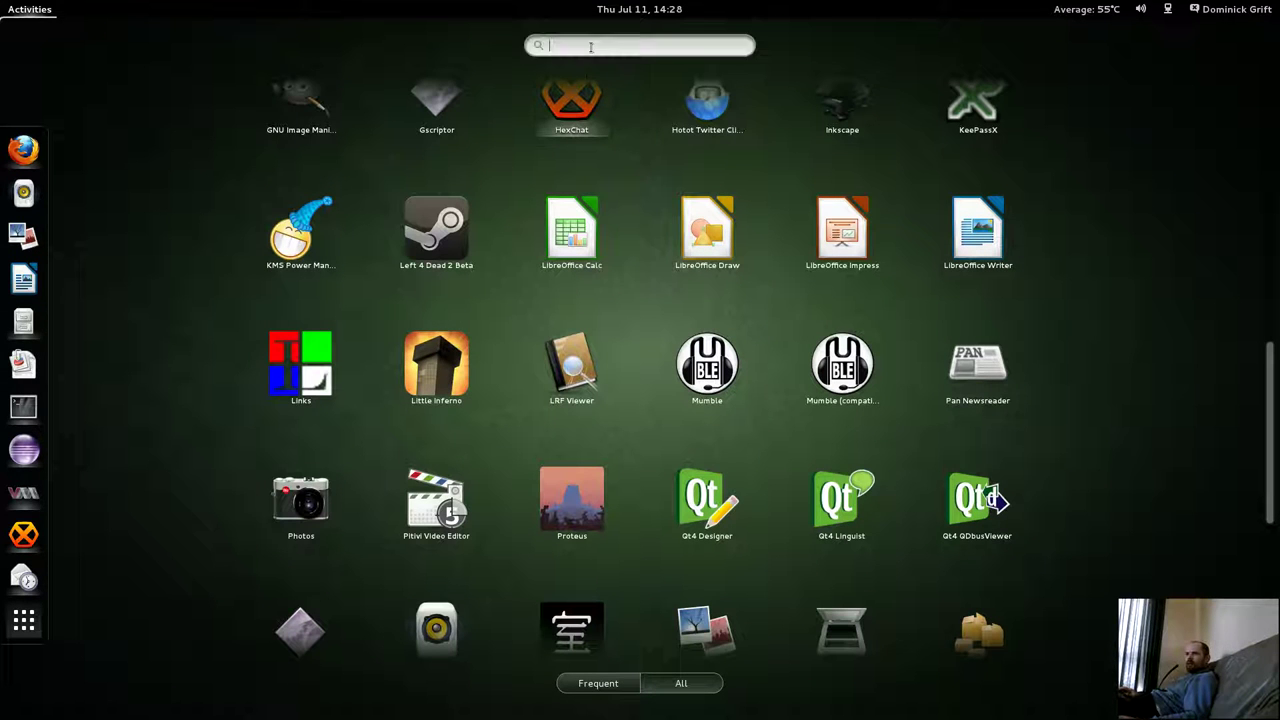
pyautogui.write('vn')
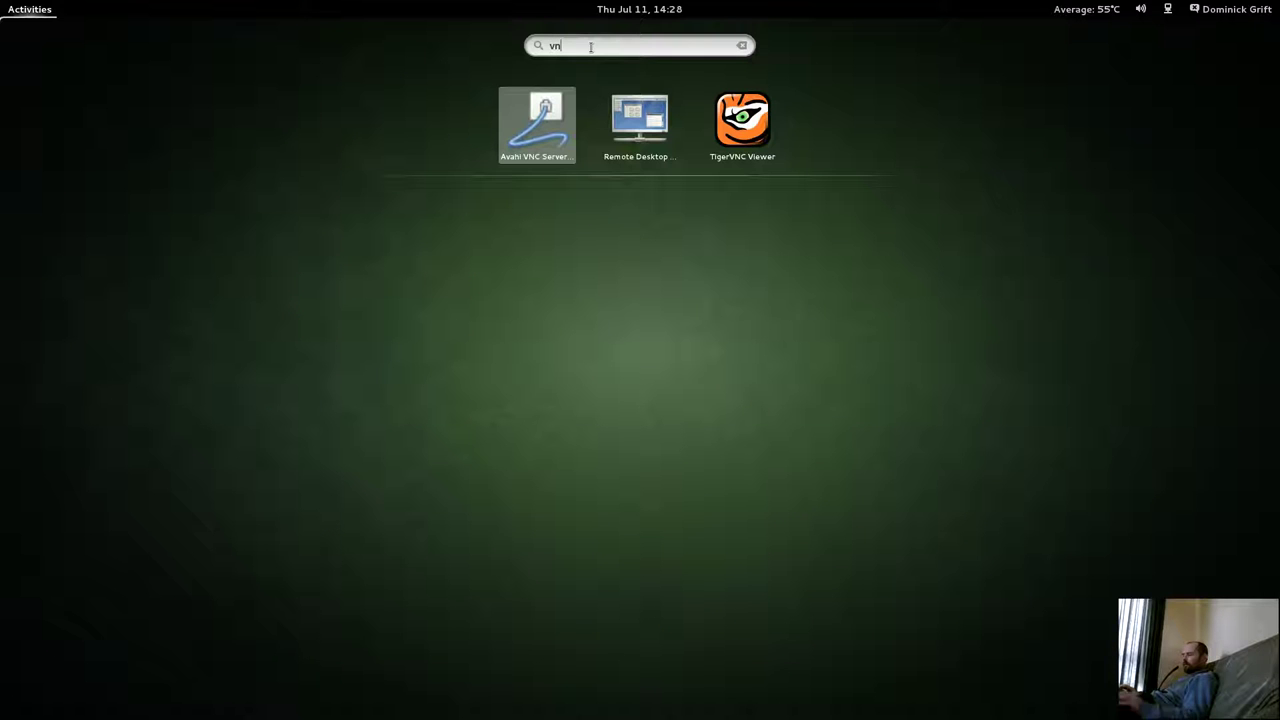
pyautogui.click(636, 126)
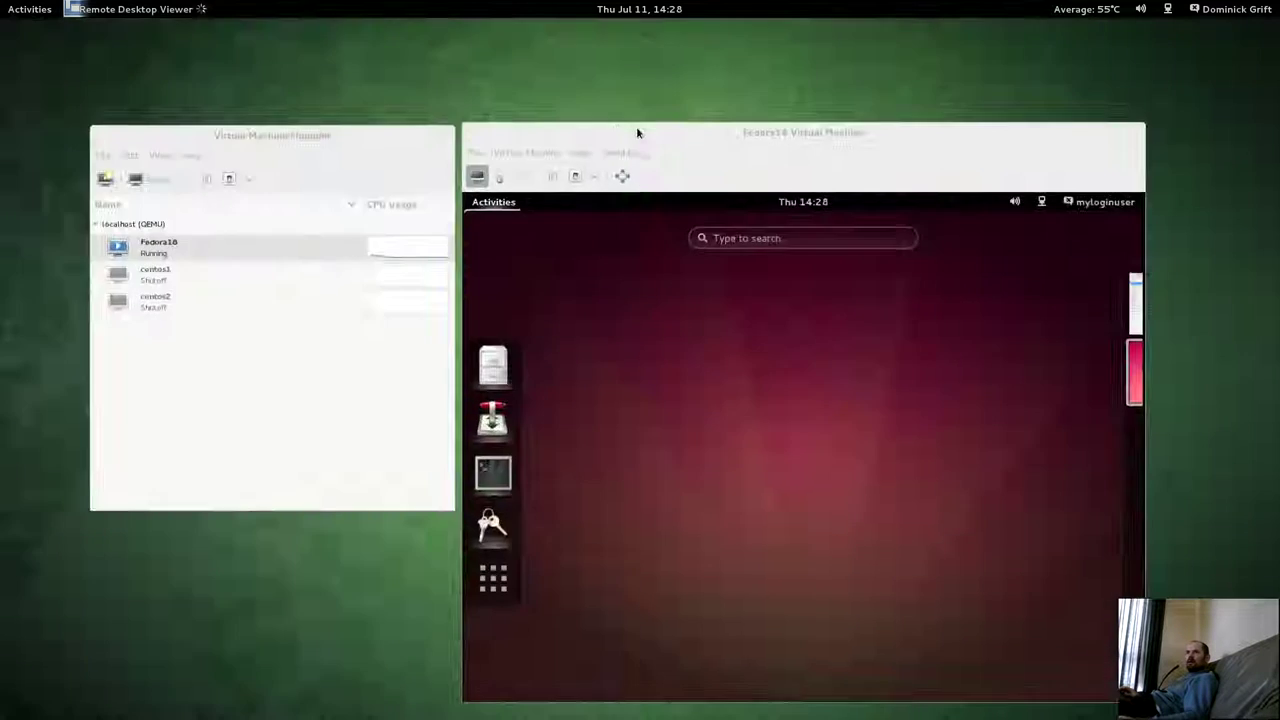
# Connect over VNC to saved host 192.168.1.104:5900, dismiss the connection-closed error, and quit the viewer.
pyautogui.click(40, 74)
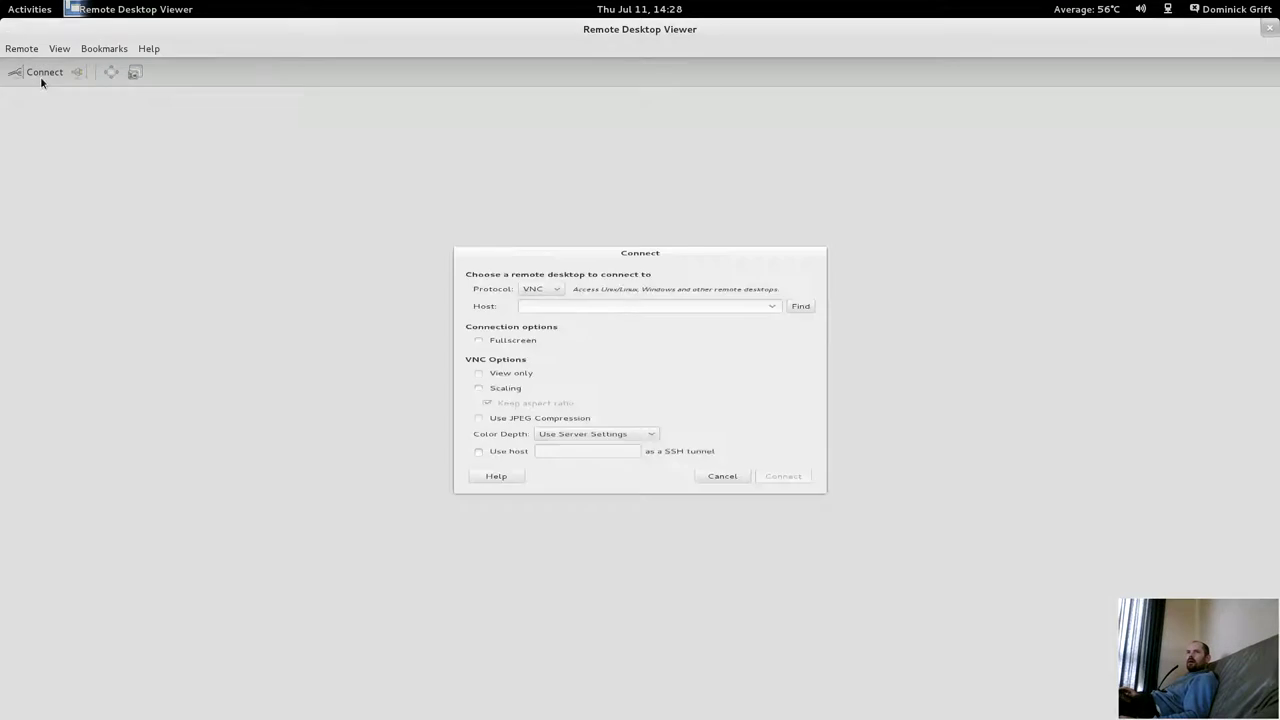
pyautogui.click(772, 280)
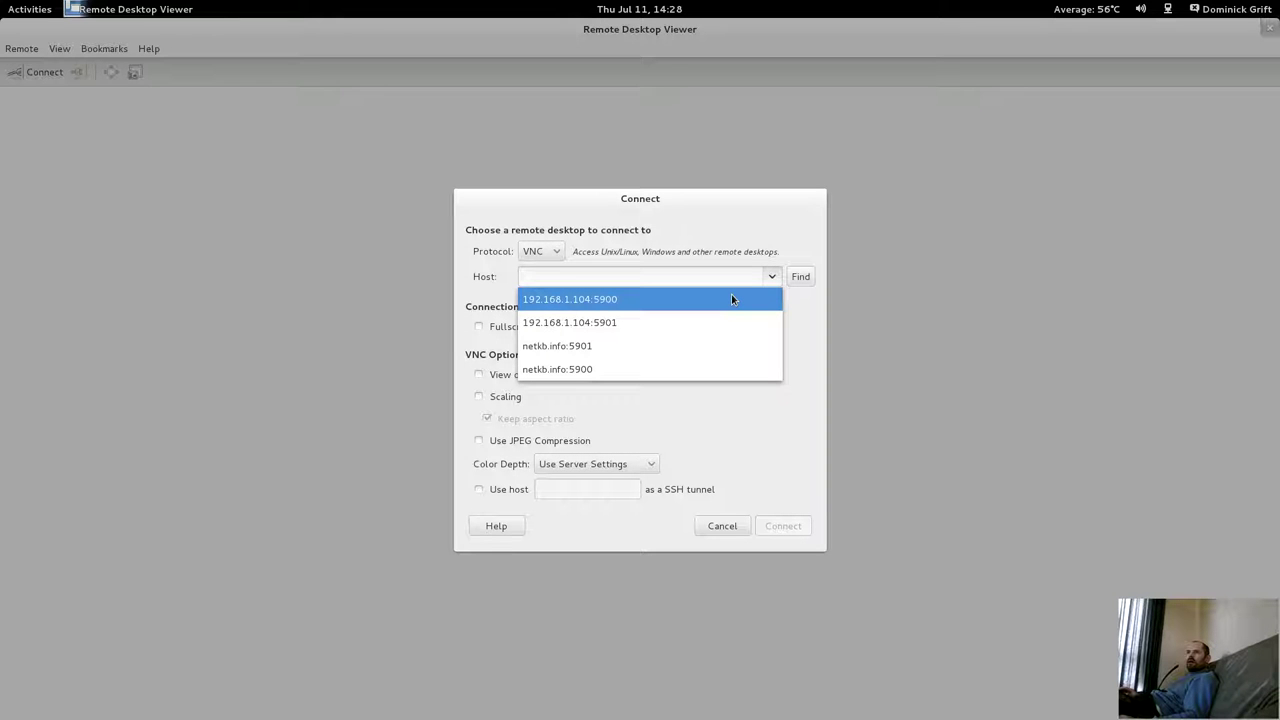
pyautogui.click(731, 298)
pyautogui.click(783, 526)
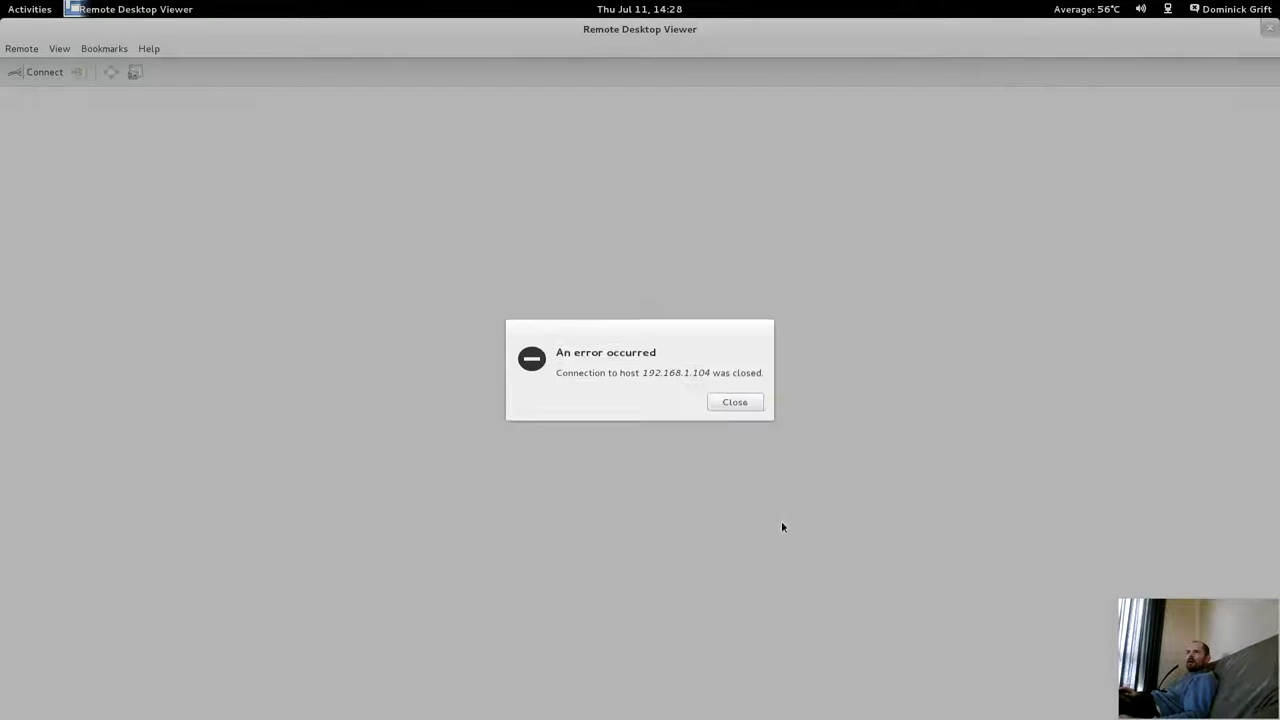
pyautogui.click(733, 404)
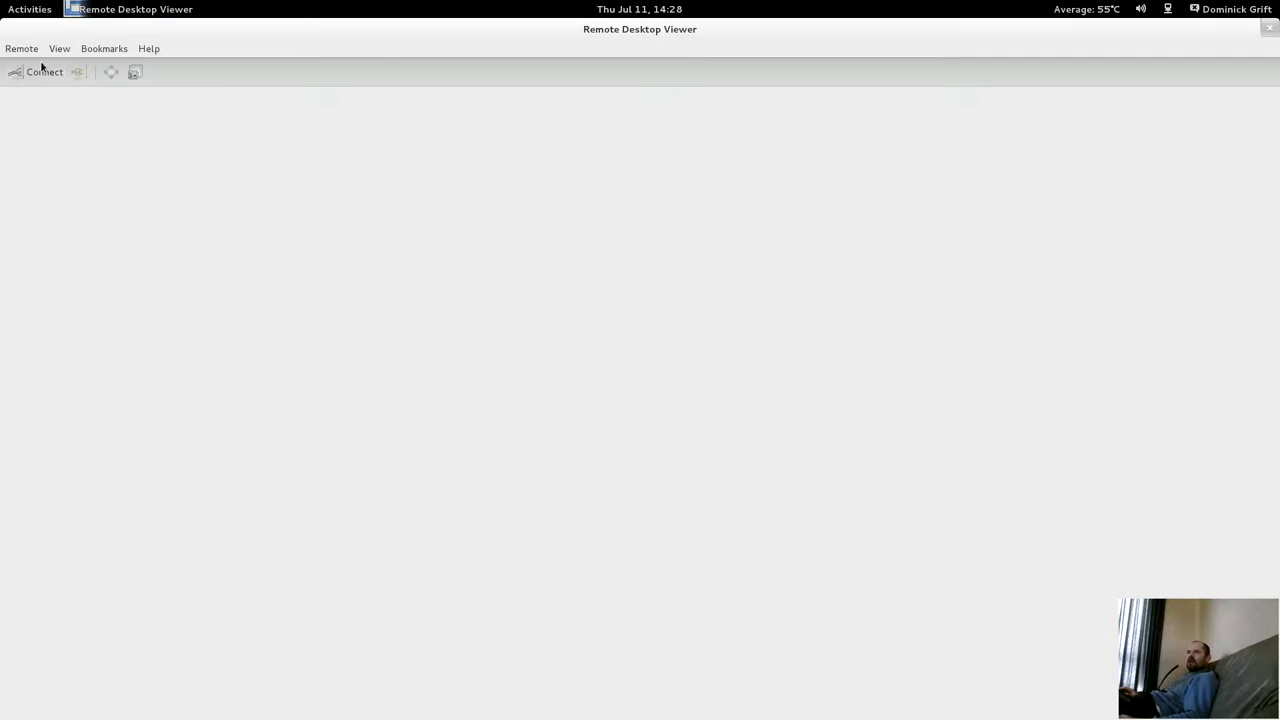
pyautogui.click(1269, 28)
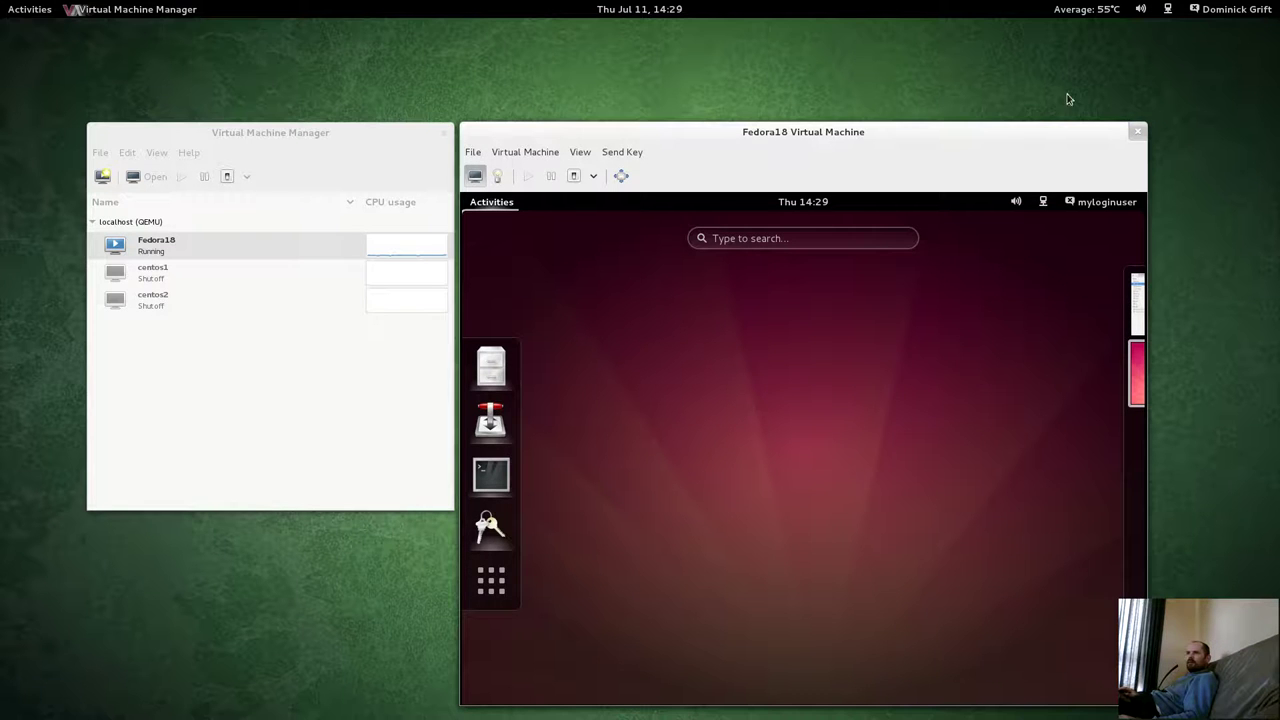
# Rerun the ausearch | audit2allow command in the host terminal and highlight the suggested eog execute rule.
pyautogui.moveTo(2, 2)
pyautogui.scroll(-1, 490, 386)
pyautogui.click(482, 389)
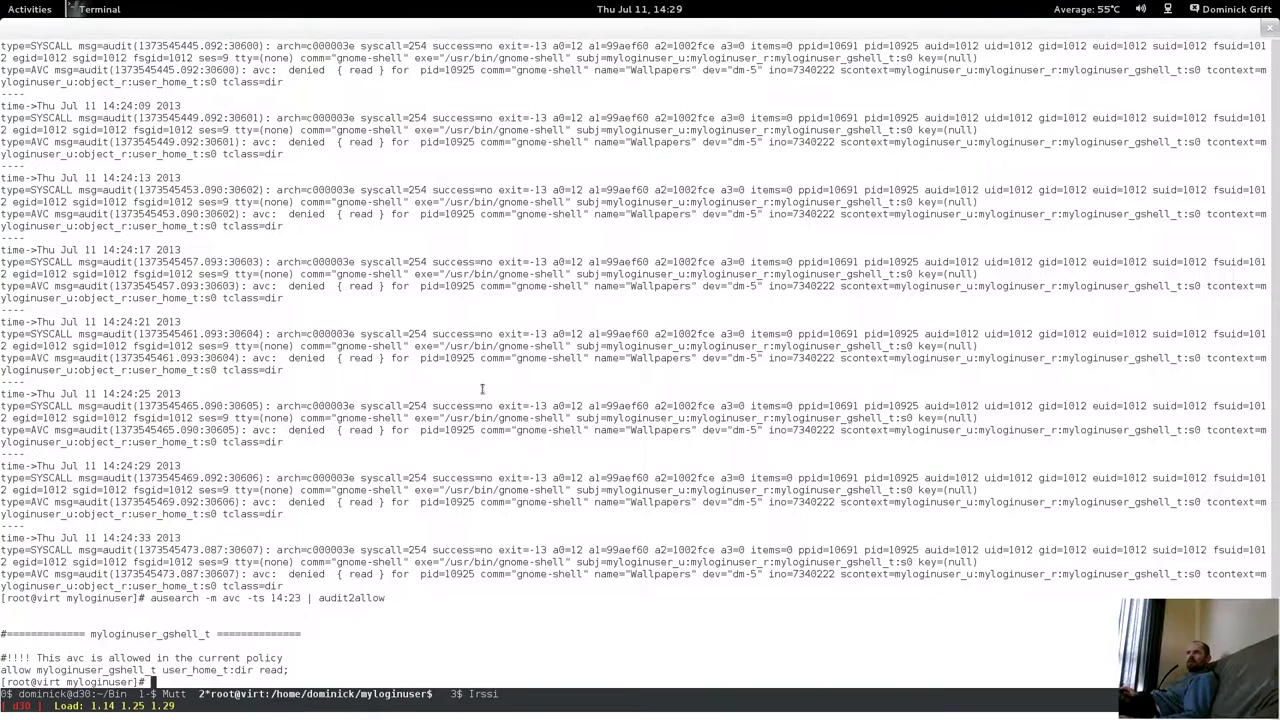
pyautogui.press('Up')
pyautogui.press('Return')
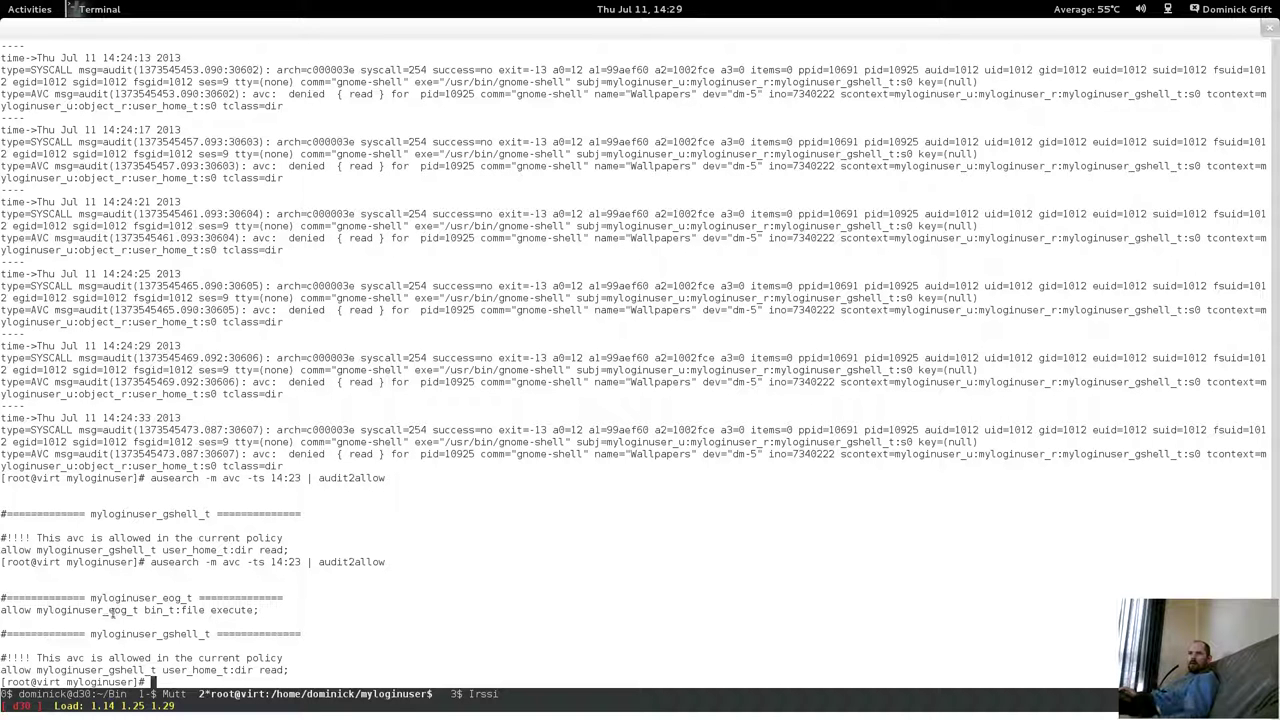
pyautogui.moveTo(108, 609); pyautogui.dragTo(152, 609)
pyautogui.click(68, 670)
# Rerun the ausearch piped to 'grep bin_t' instead of audit2allow to list bin_t denials.
pyautogui.press('Up')
pyautogui.press('BackSpace')
pyautogui.press('BackSpace')
pyautogui.press('BackSpace')
pyautogui.press('BackSpace')
pyautogui.press('BackSpace')
pyautogui.press('BackSpace')
pyautogui.press('BackSpace')
pyautogui.press('BackSpace')
pyautogui.press('BackSpace')
pyautogui.press('BackSpace')
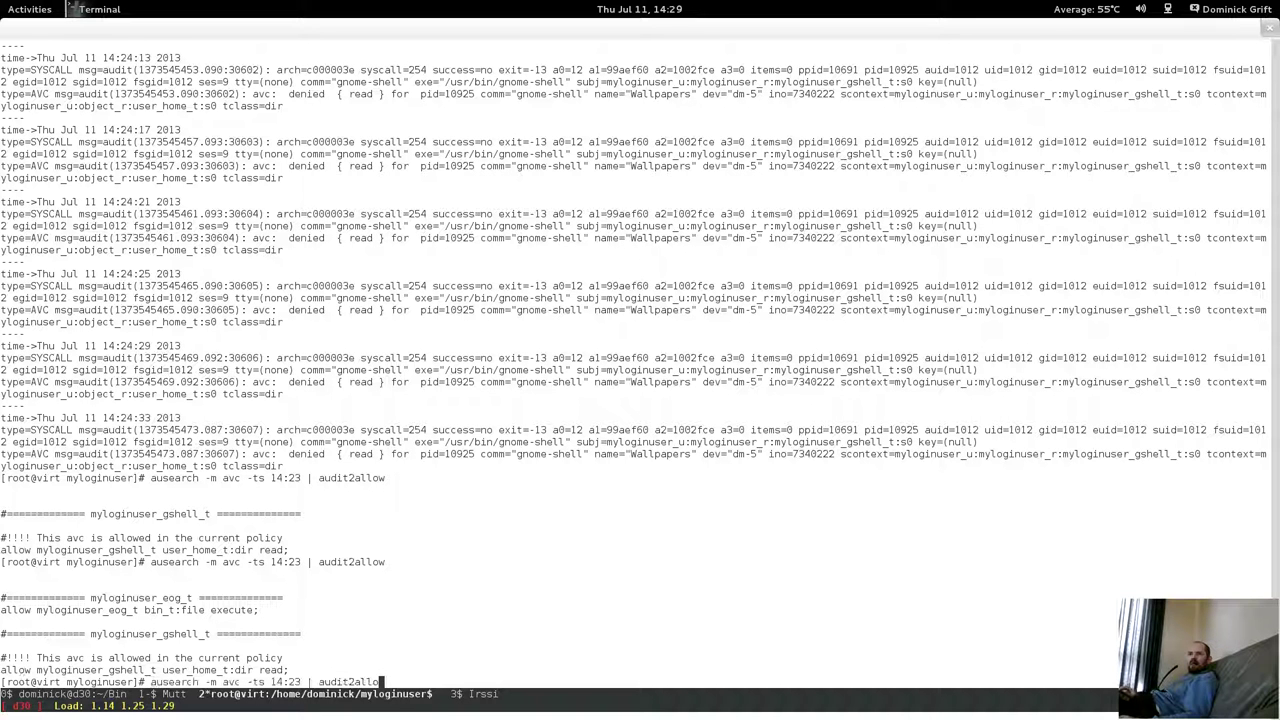
pyautogui.press('BackSpace')
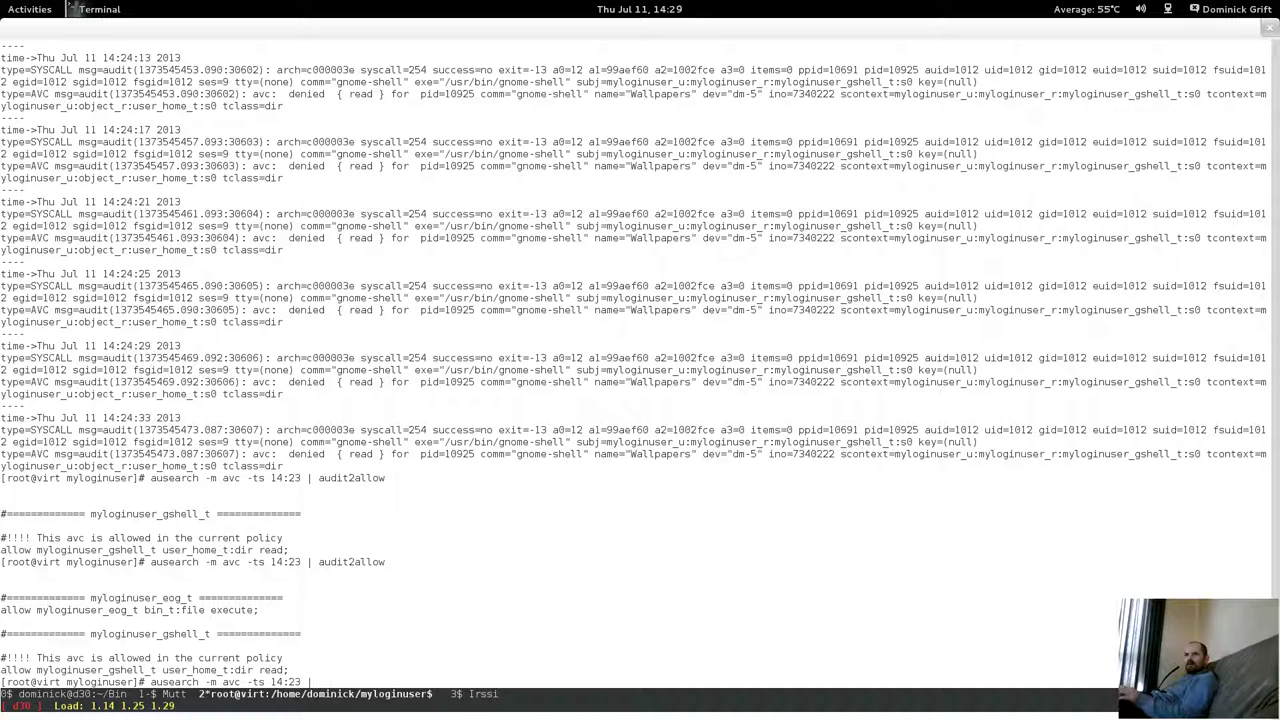
pyautogui.write('grep bi')
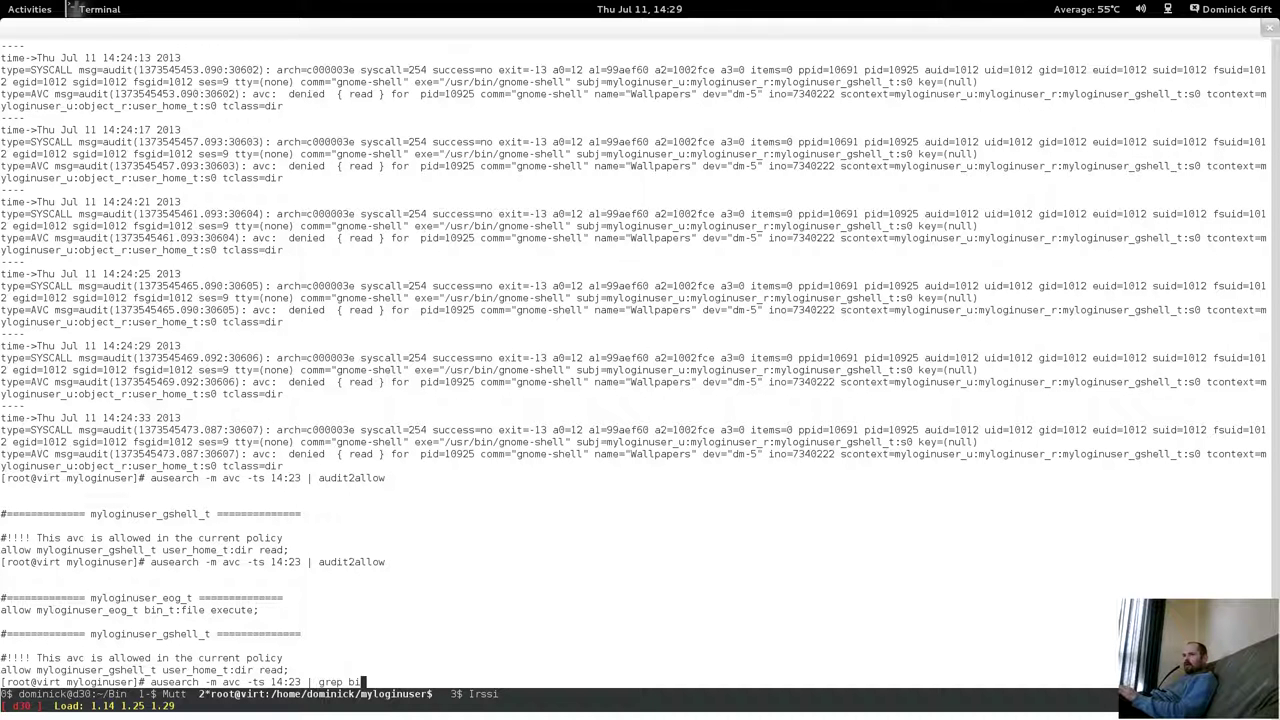
pyautogui.write('n_t')
pyautogui.press('Return')
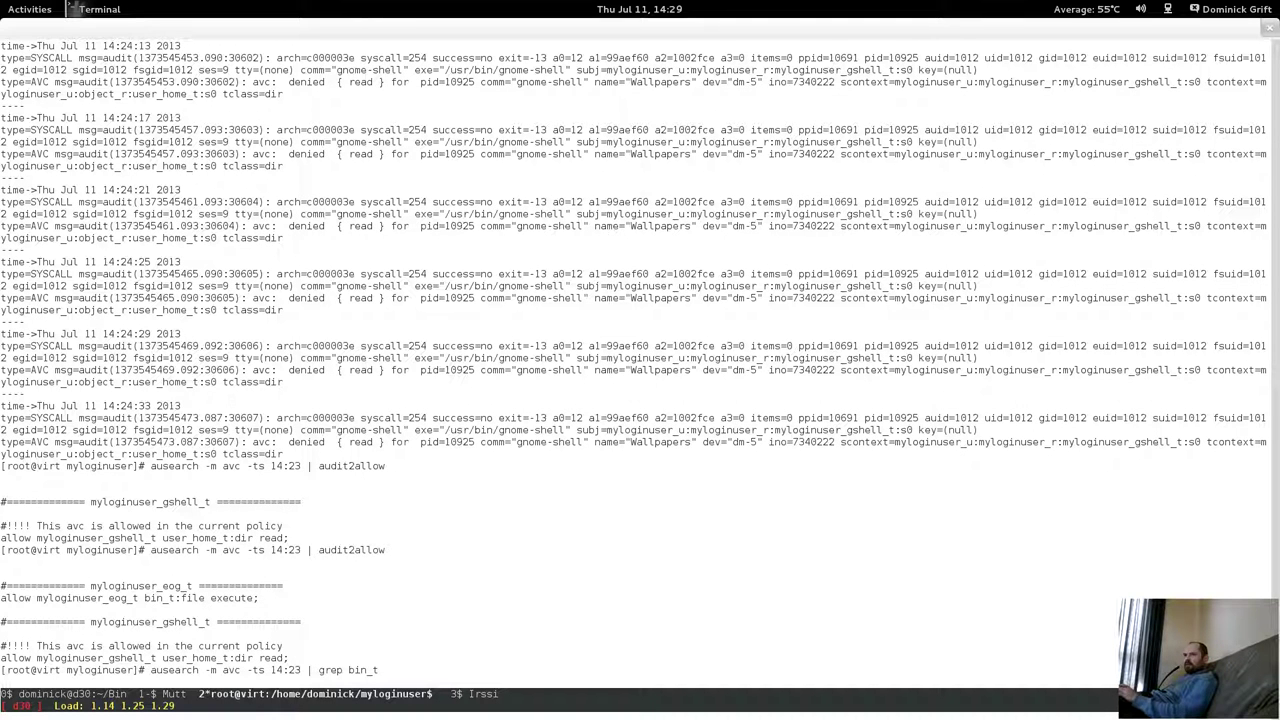
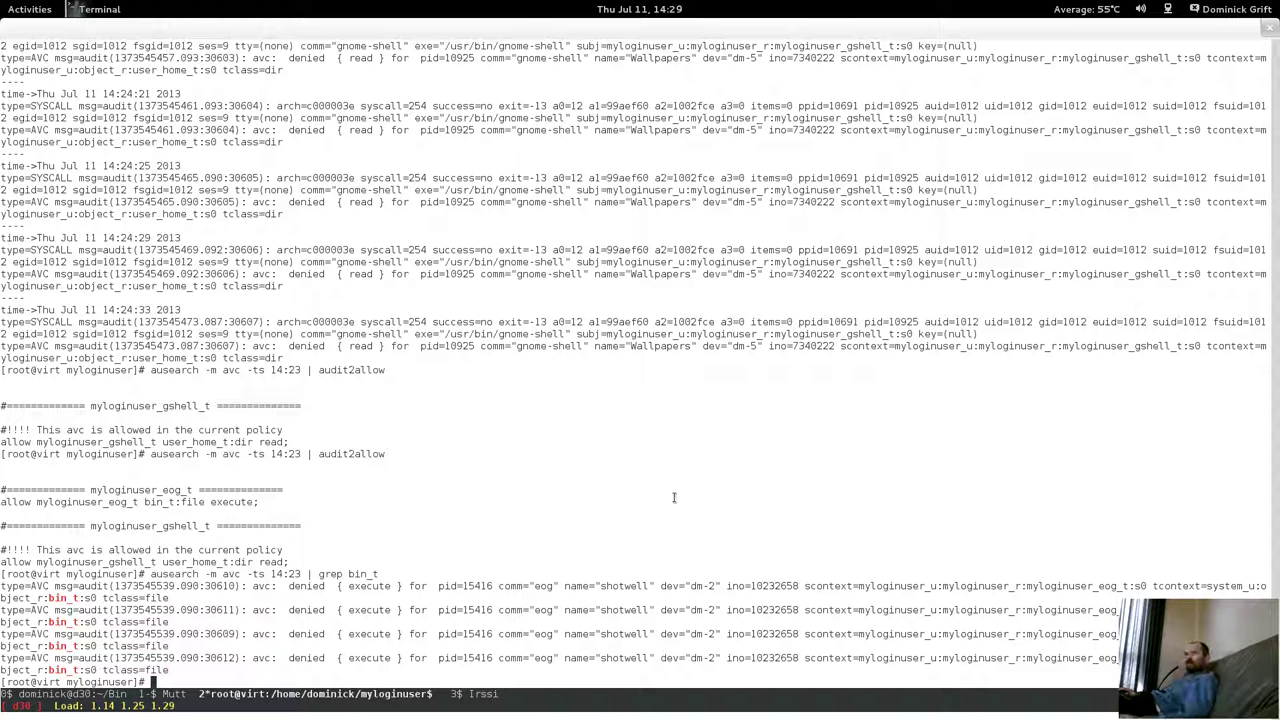
# Leave the audit2allow denial output and open the host's Activities overview.
pyautogui.moveTo(868, 609); pyautogui.dragTo(862, 680)
pyautogui.click(862, 634)
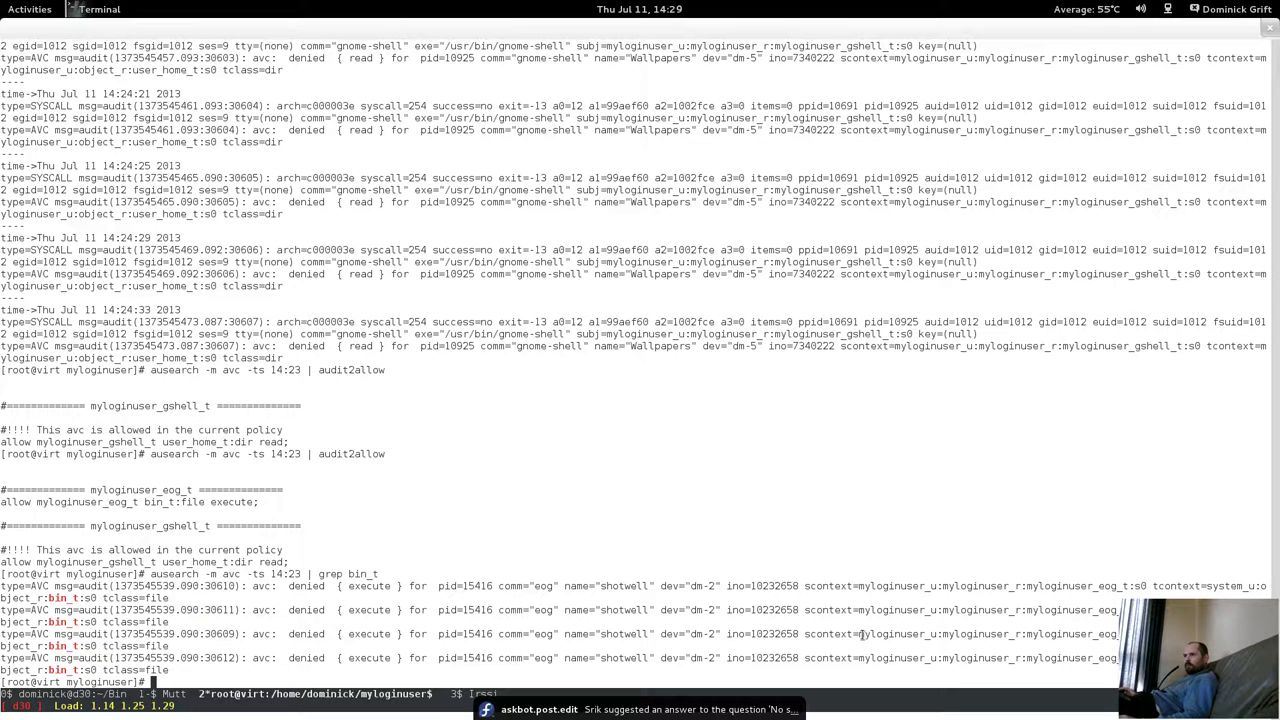
# Switch to the Fedora18 guest's workspace and return to the guest desktop.
pyautogui.moveTo(2, 2)
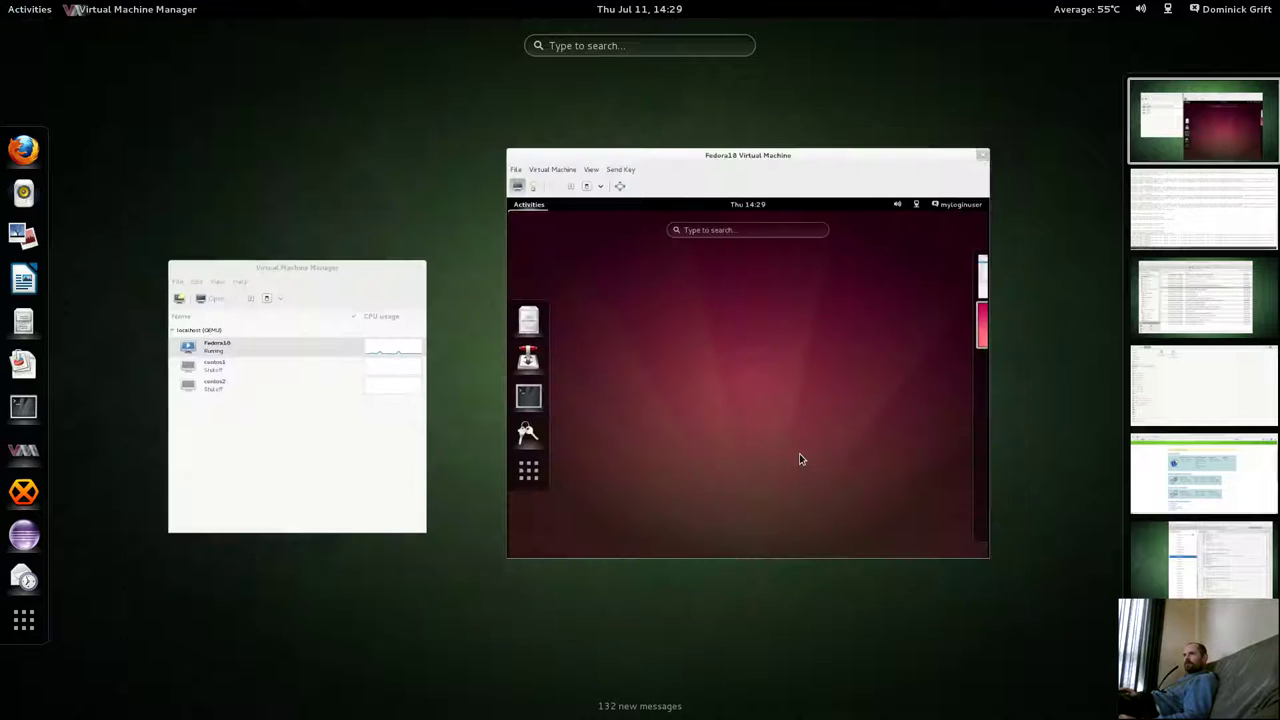
pyautogui.click(800, 457)
pyautogui.click(497, 604)
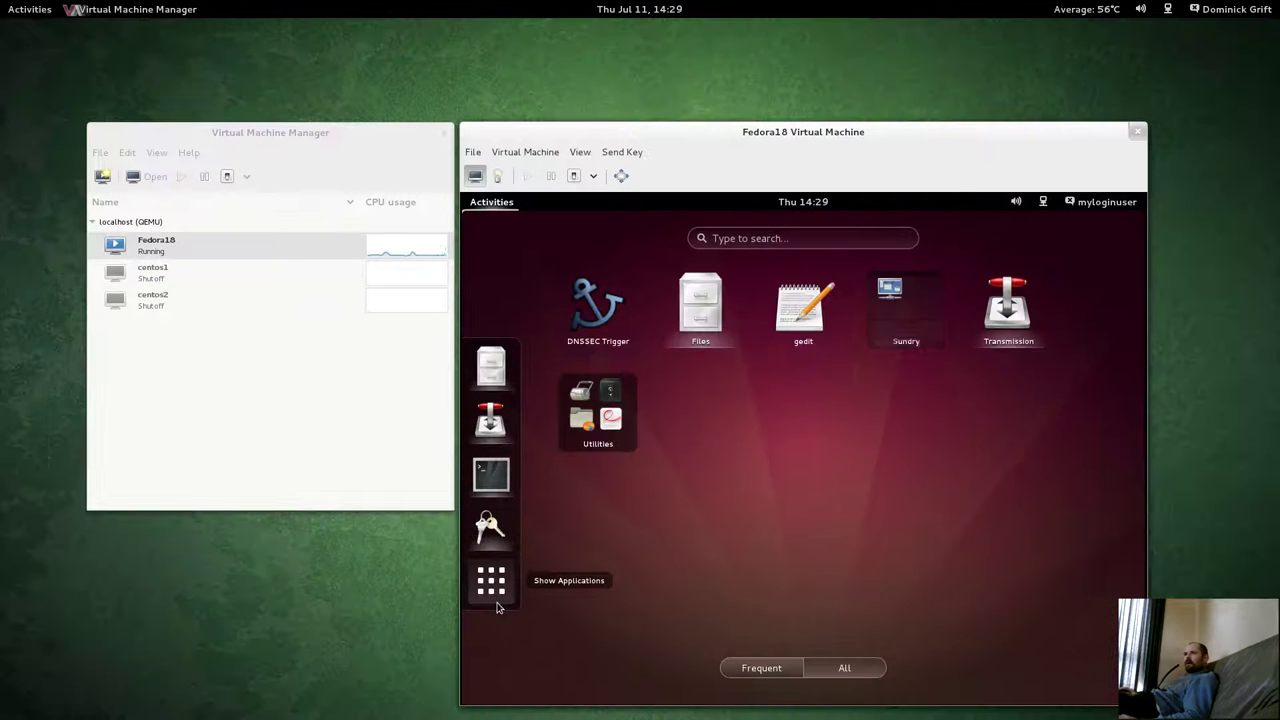
pyautogui.click(491, 580)
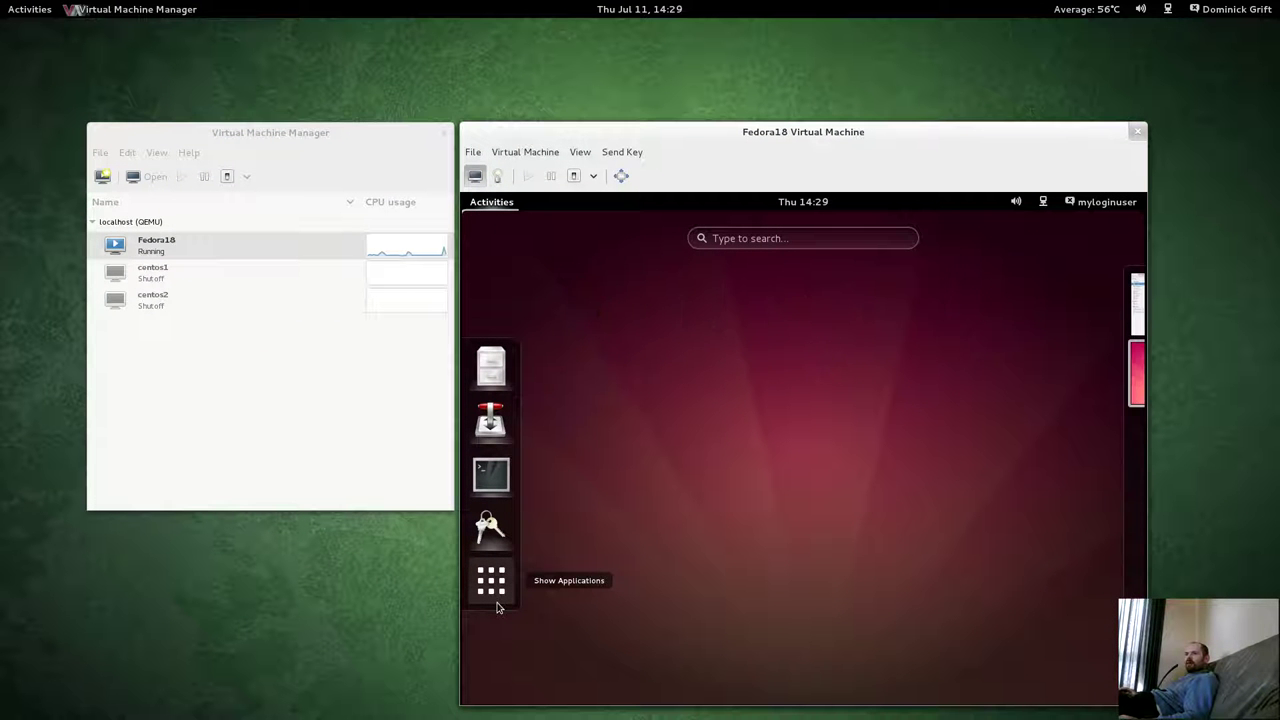
pyautogui.click(497, 604)
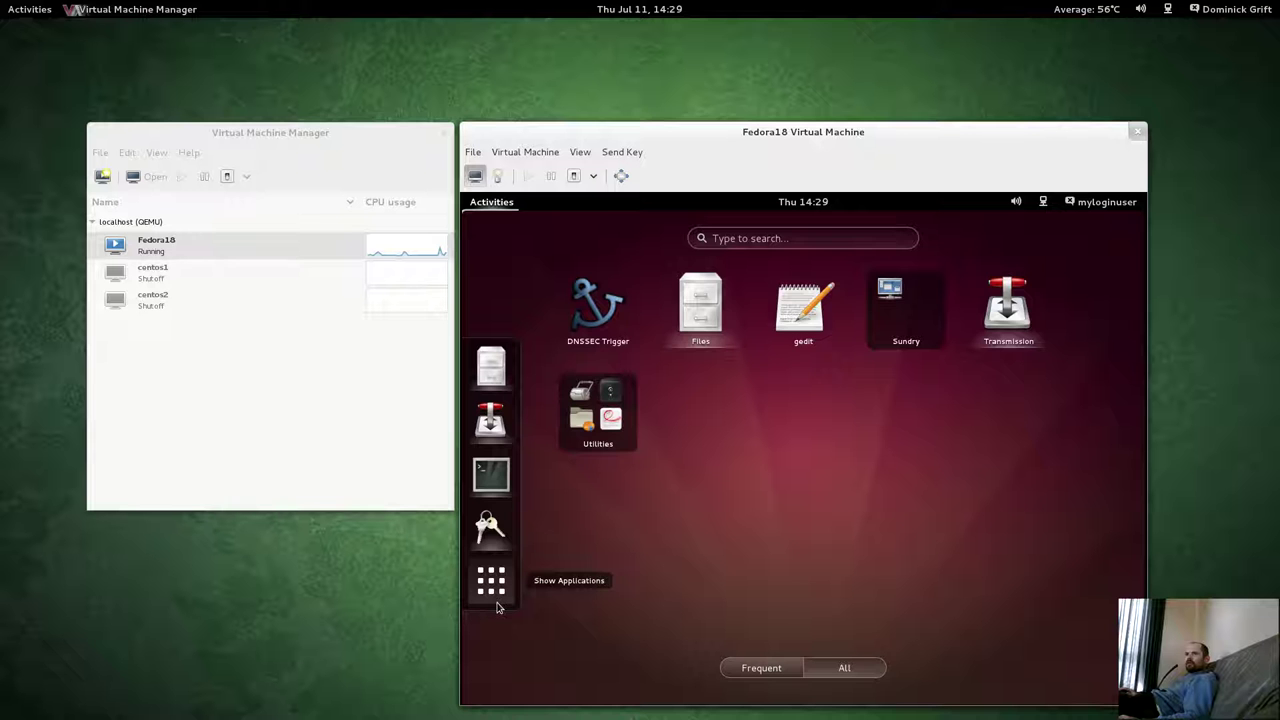
pyautogui.click(497, 597)
pyautogui.click(491, 591)
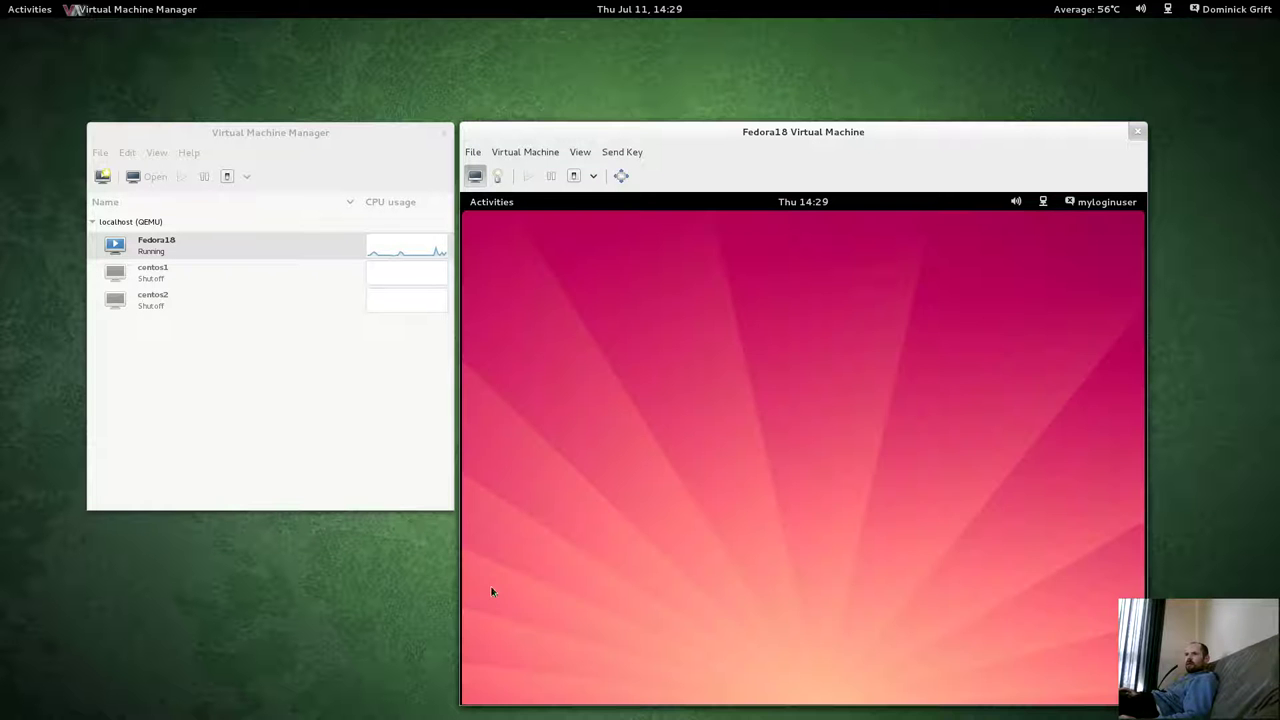
# Launch System Monitor from the guest's Utilities applications.
pyautogui.click(491, 202)
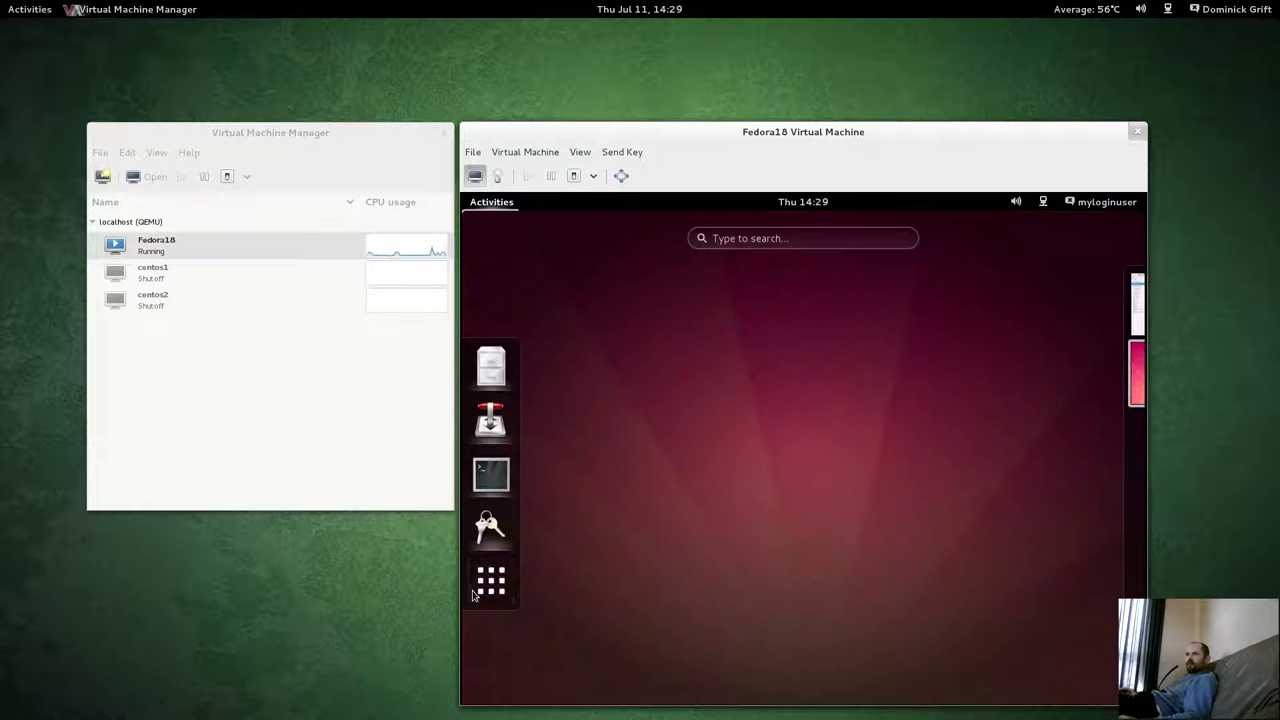
pyautogui.click(491, 581)
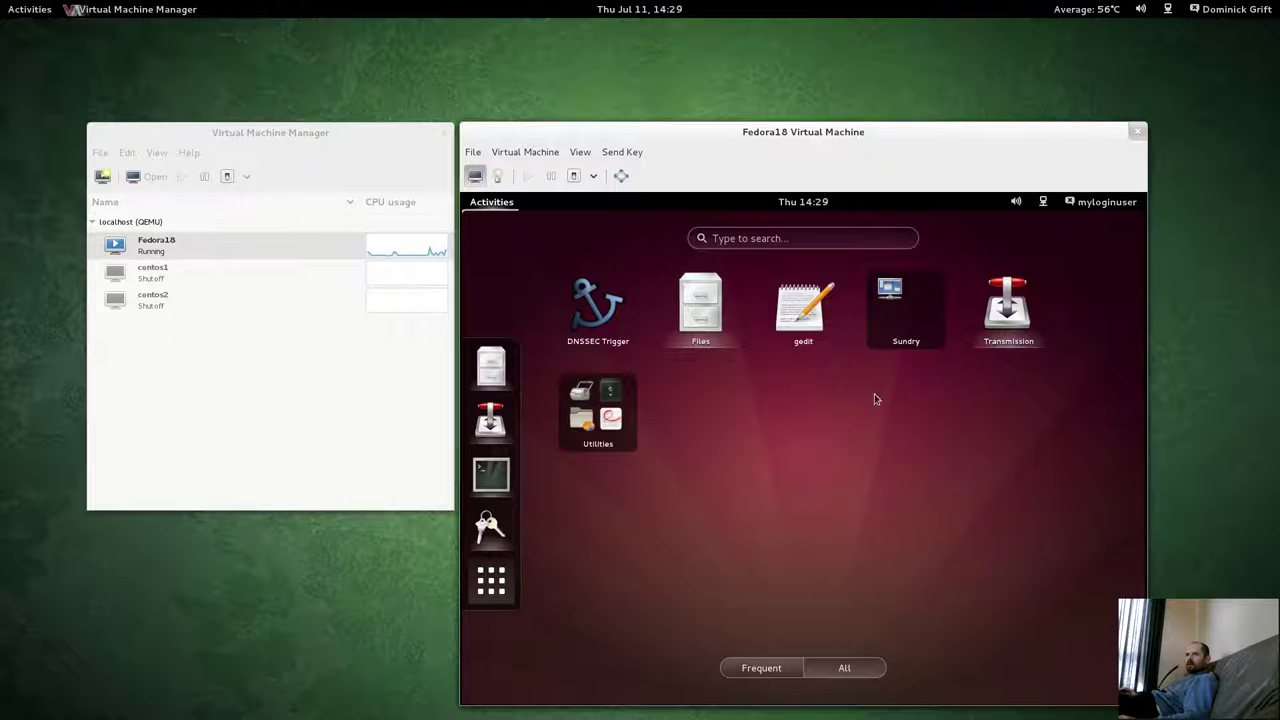
pyautogui.click(605, 415)
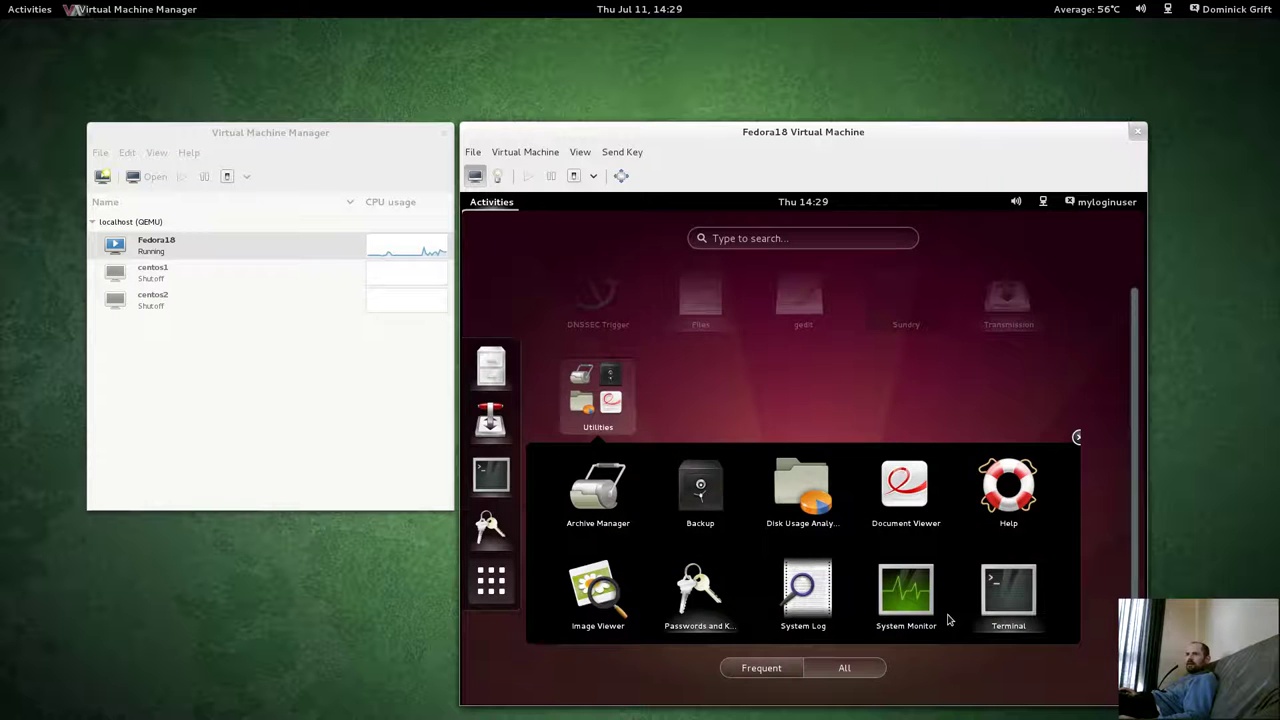
pyautogui.click(906, 592)
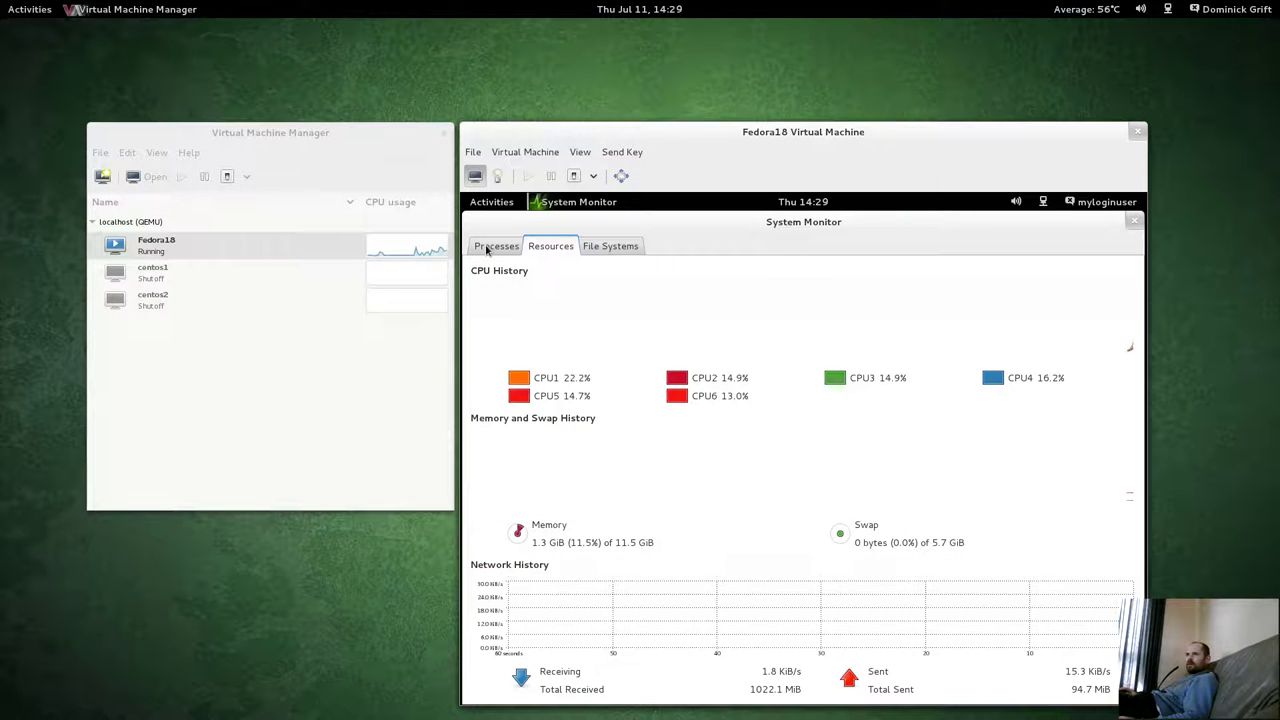
# Check the Processes list down to vino-server for myloginuser contexts, then close System Monitor.
pyautogui.click(490, 247)
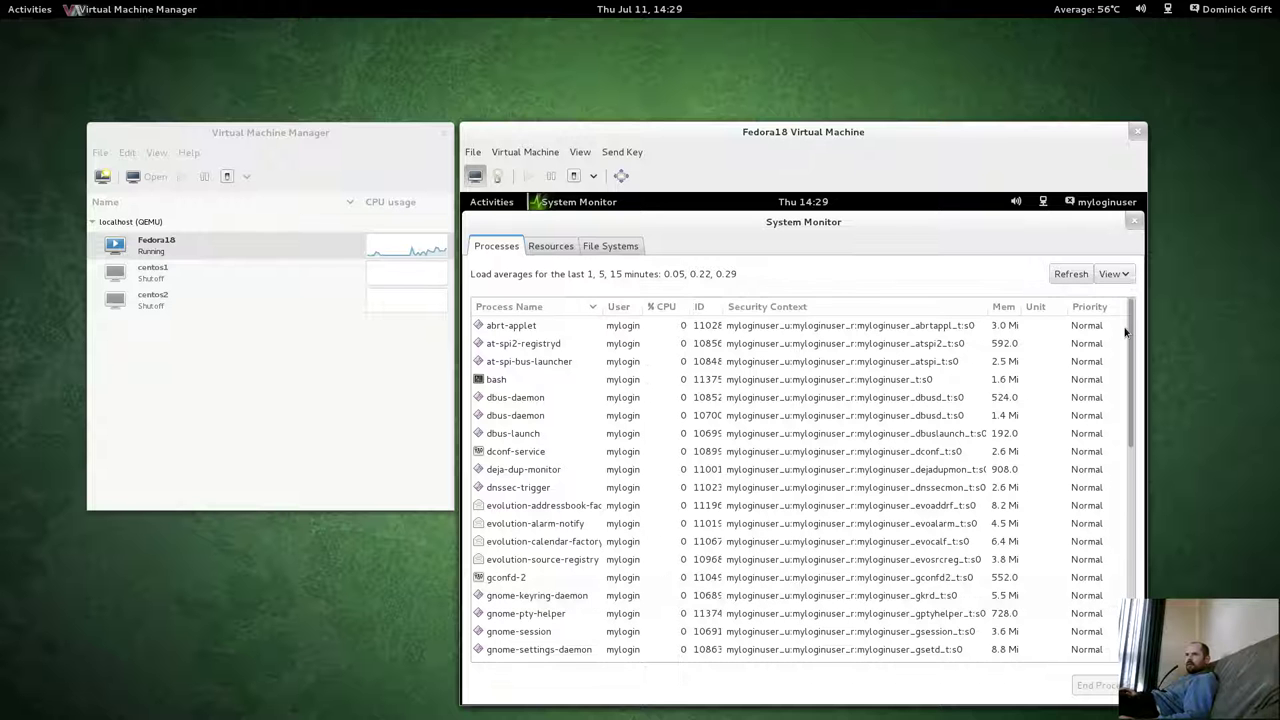
pyautogui.moveTo(1130, 330); pyautogui.dragTo(781, 665)
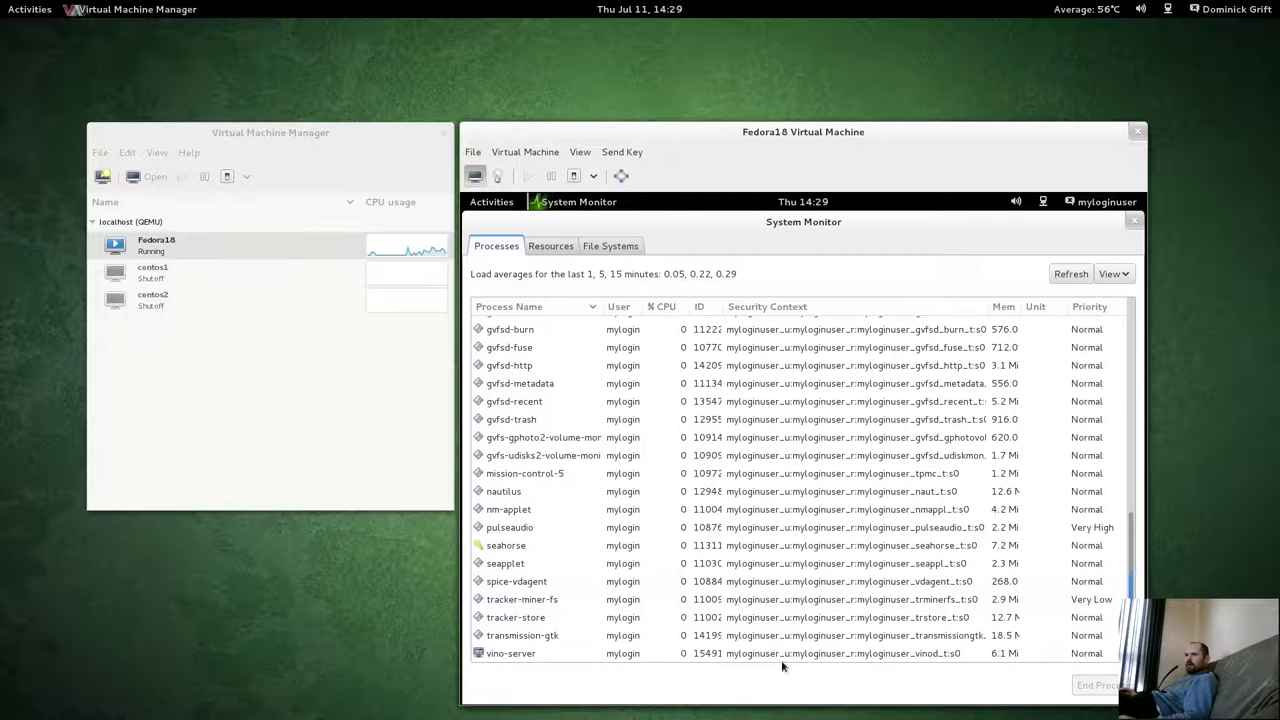
pyautogui.click(561, 653)
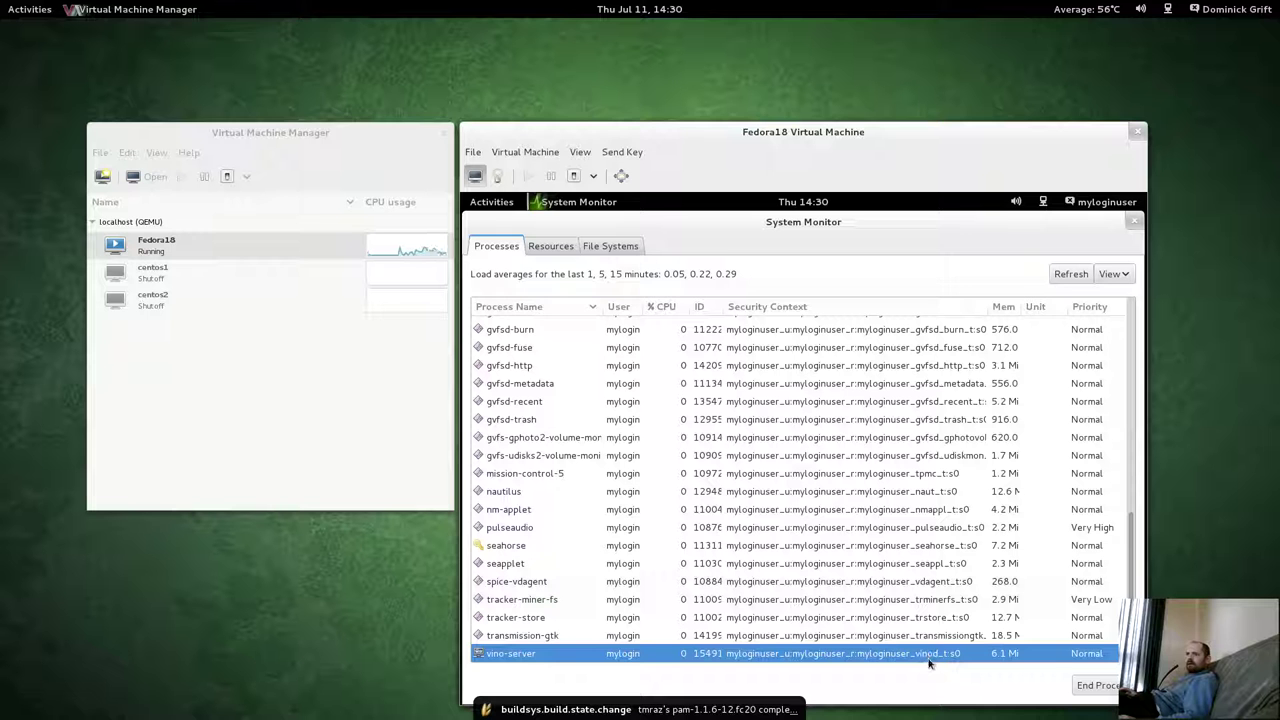
pyautogui.click(1136, 225)
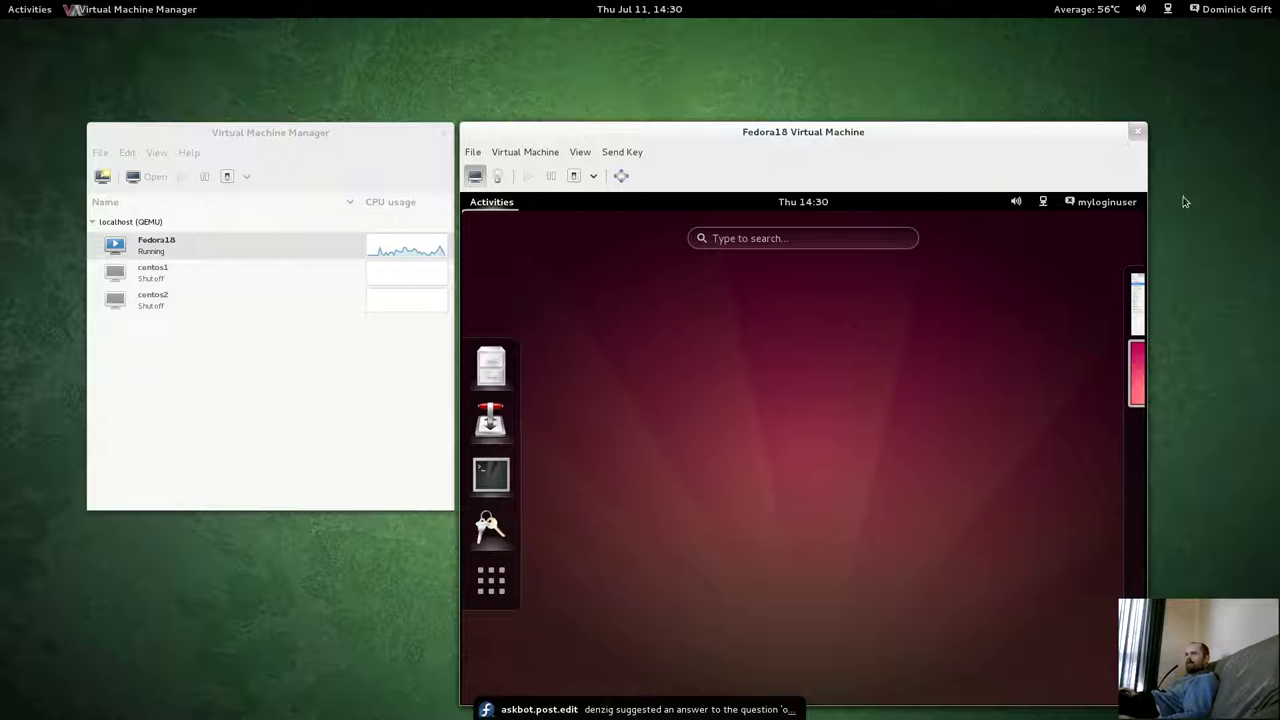
# Launch Archive Manager from the guest's Utilities, dismissing the Open file chooser.
pyautogui.click(491, 580)
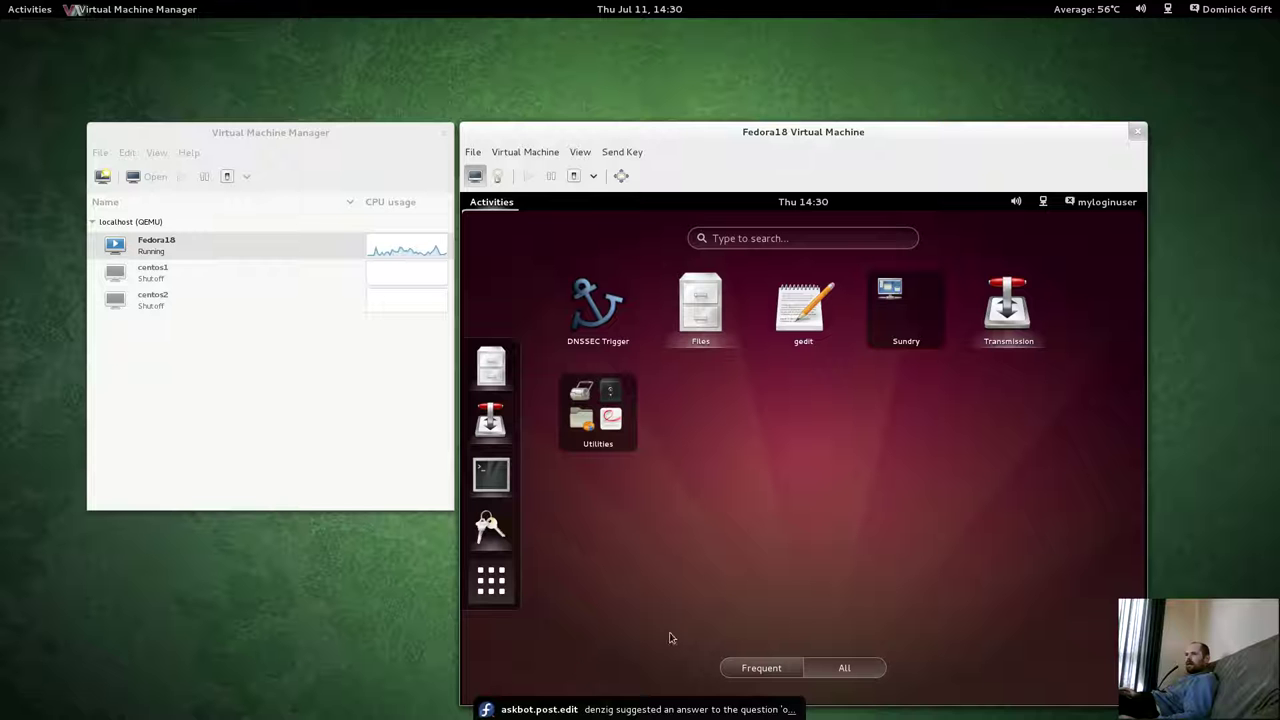
pyautogui.click(592, 425)
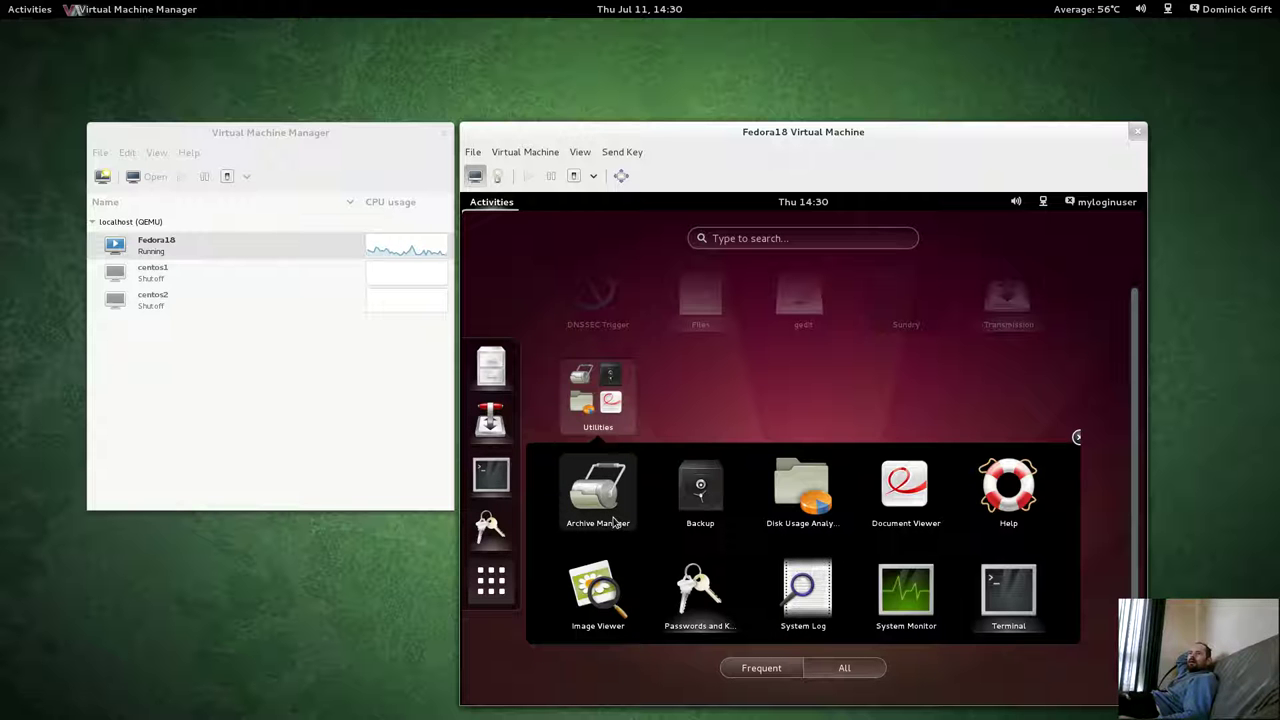
pyautogui.click(613, 522)
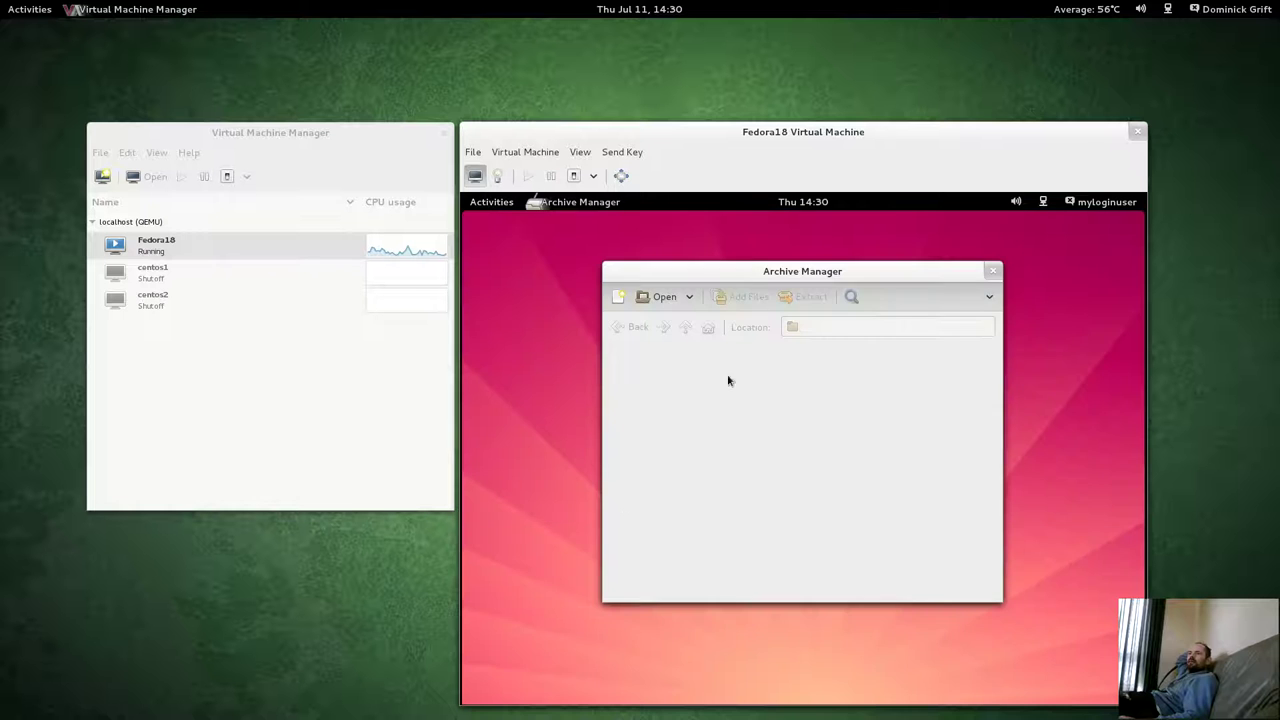
pyautogui.click(664, 297)
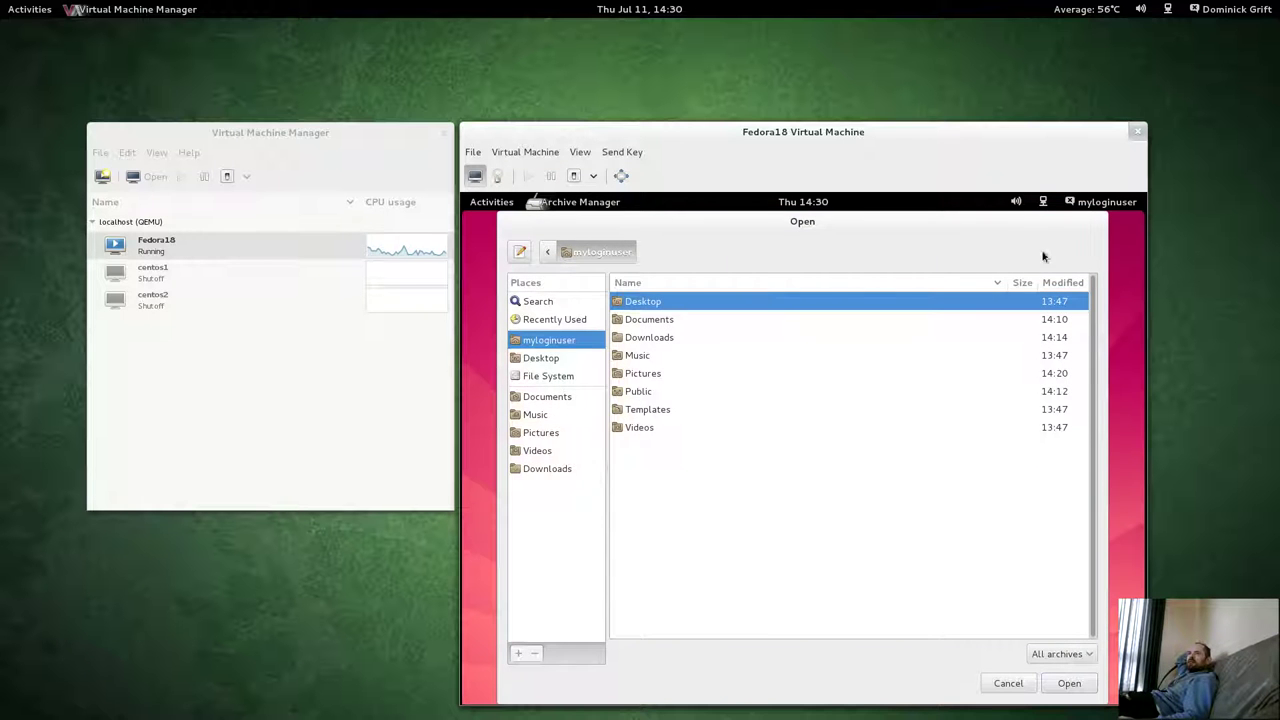
pyautogui.click(1008, 683)
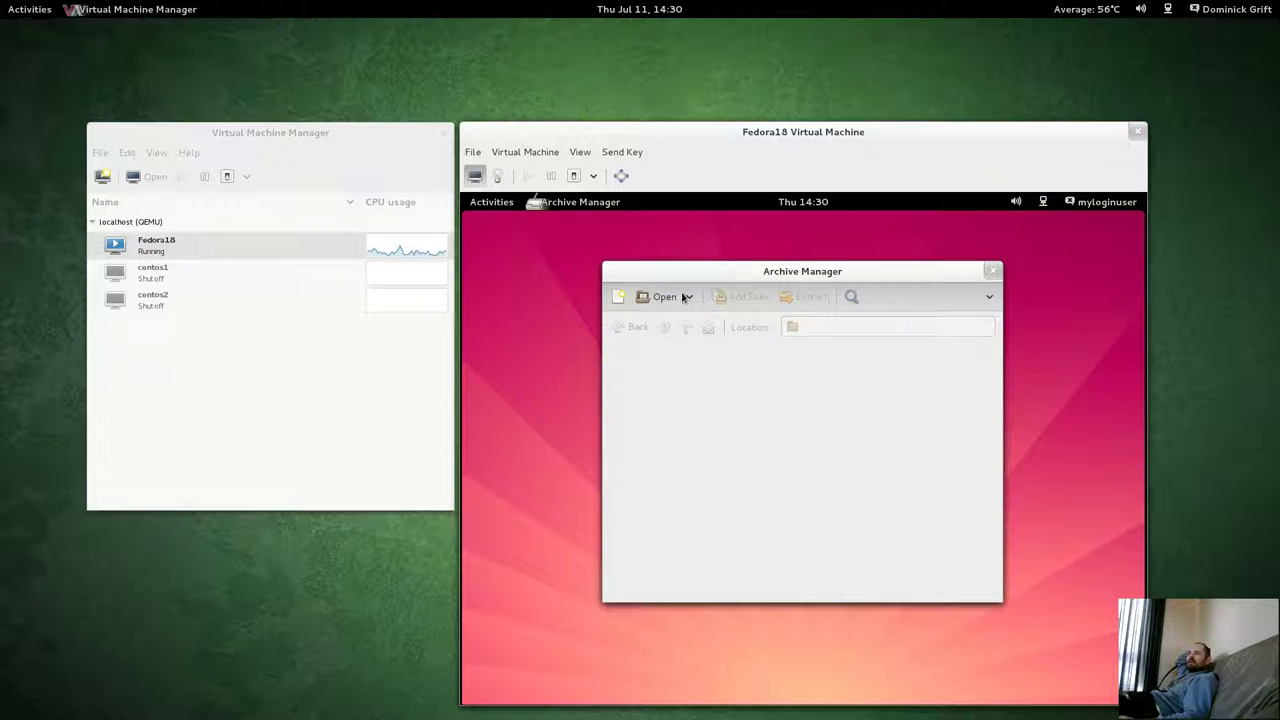
# Create bla.tar.gz in the home folder and add Sunset.png to it.
pyautogui.click(618, 298)
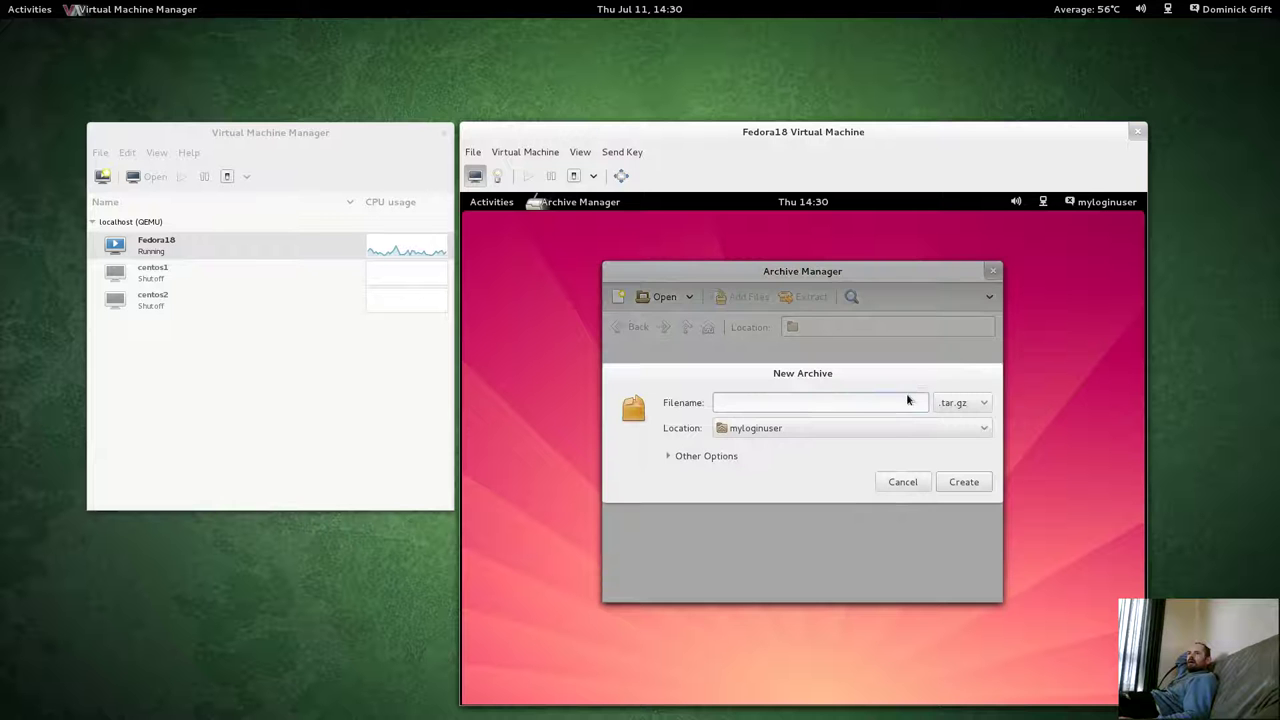
pyautogui.write('bla')
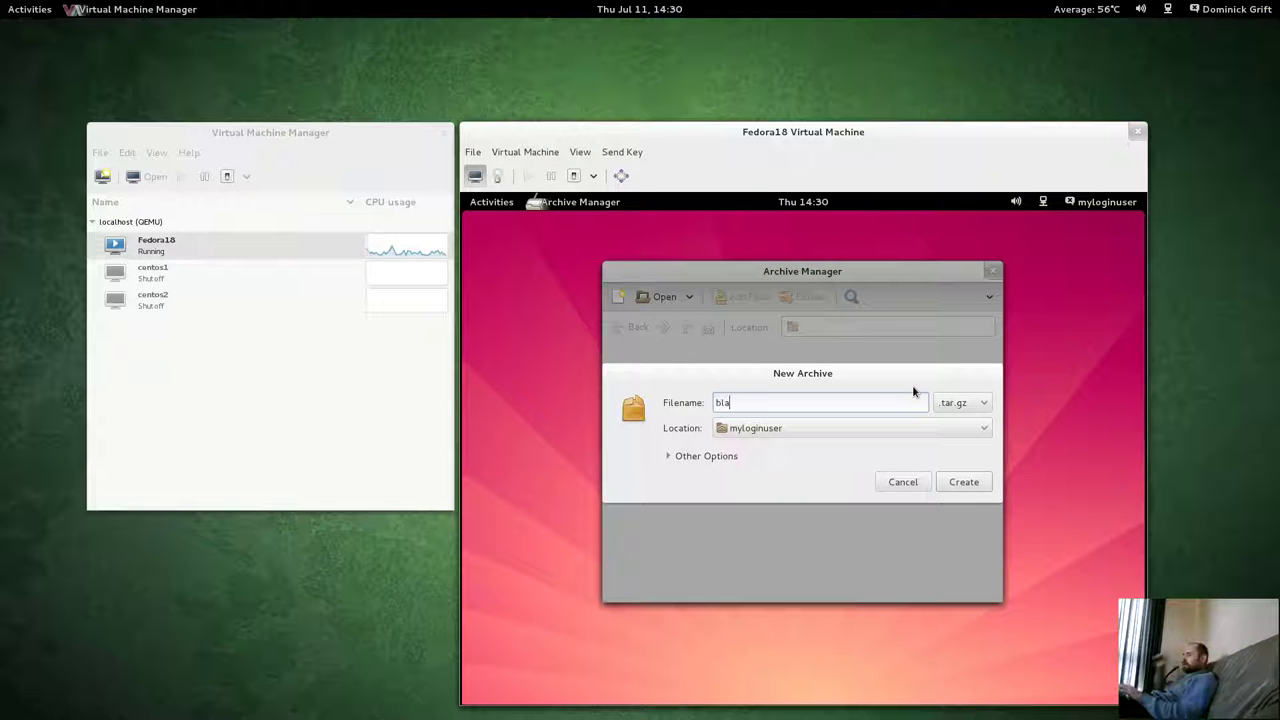
pyautogui.click(962, 484)
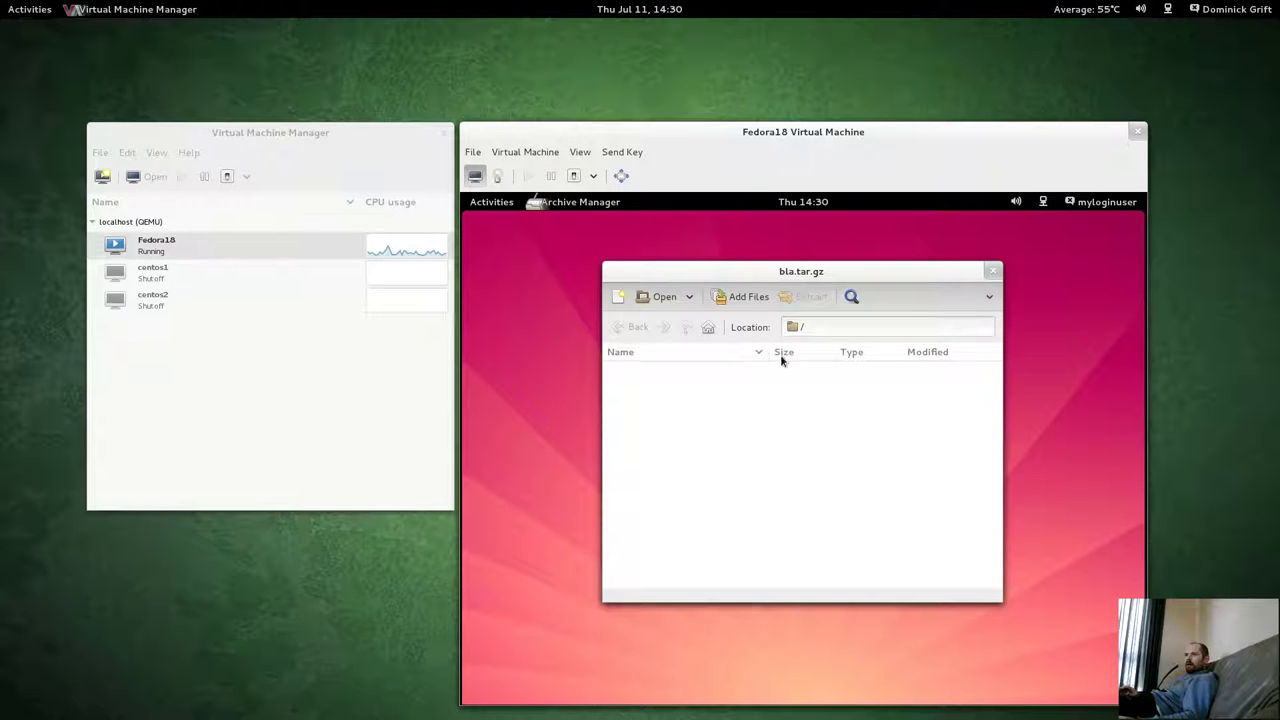
pyautogui.click(748, 297)
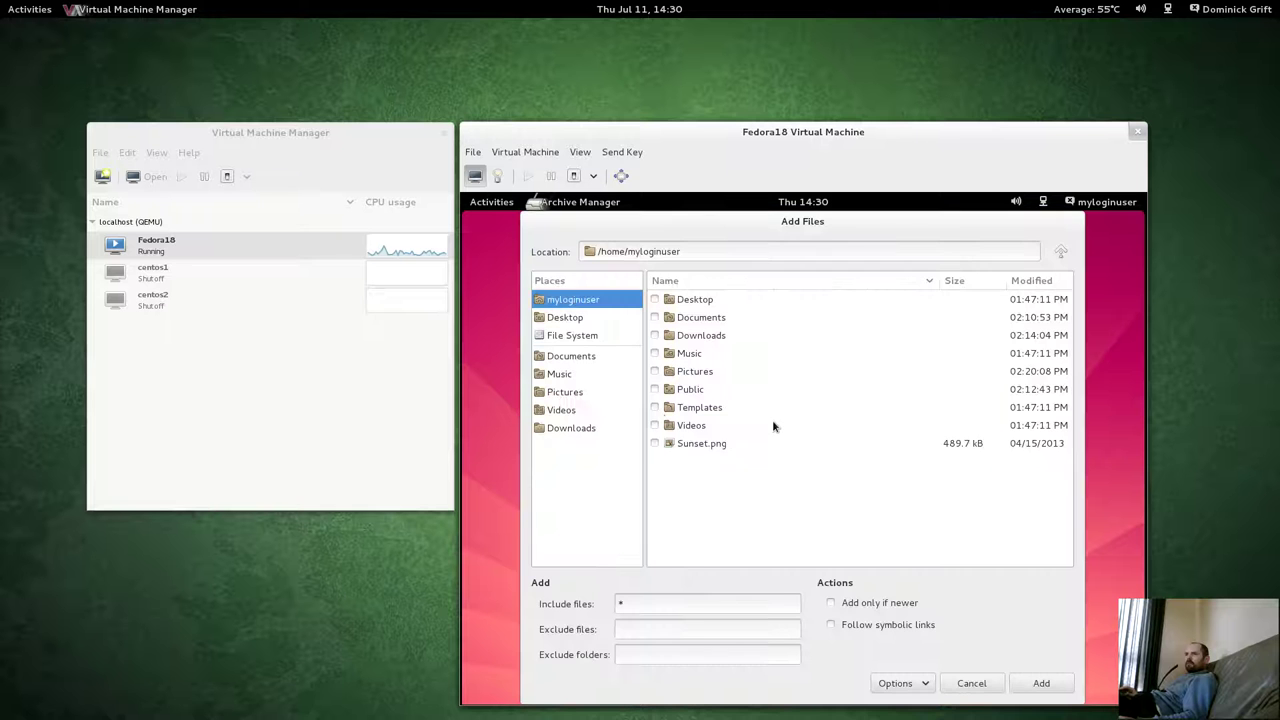
pyautogui.click(690, 449)
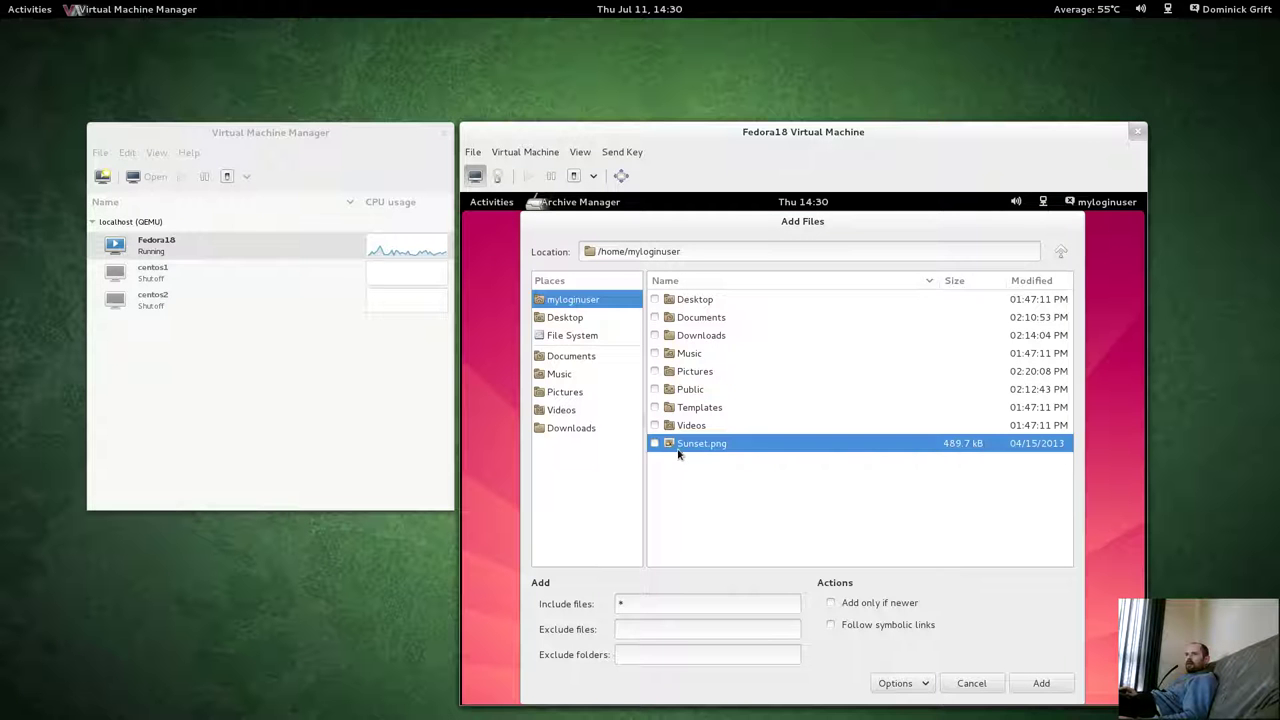
pyautogui.click(655, 443)
pyautogui.click(1043, 689)
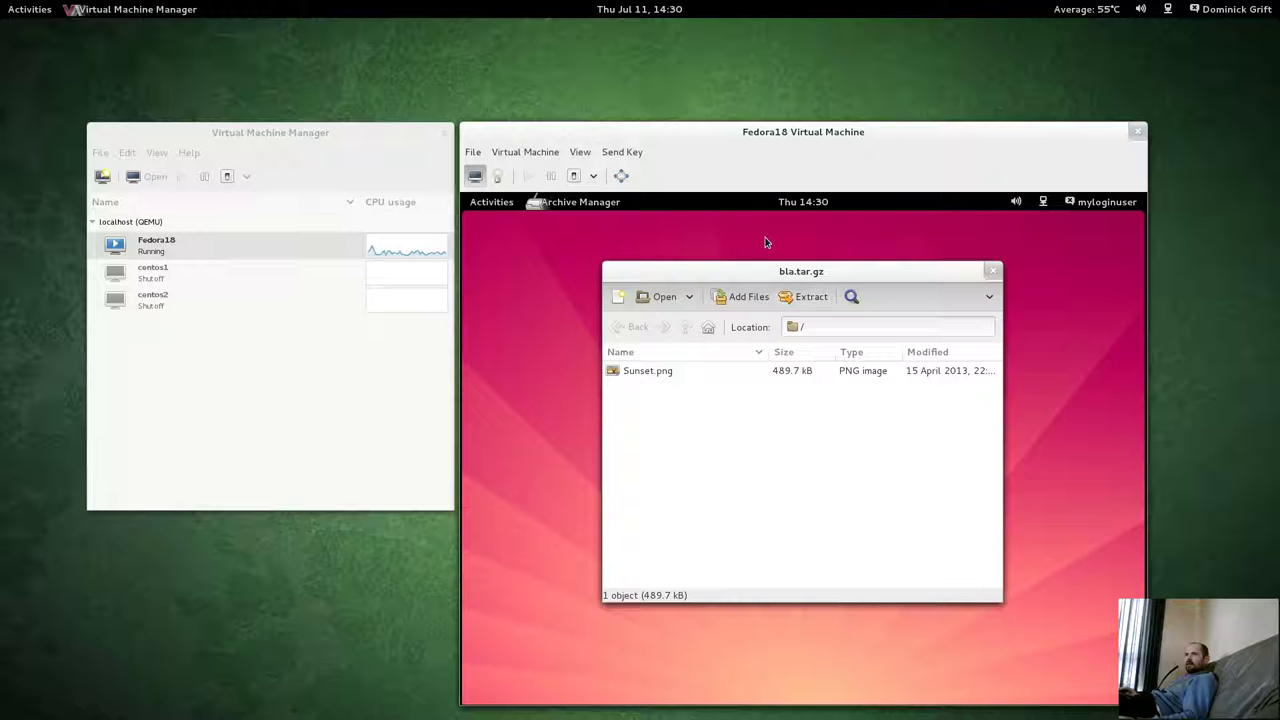
pyautogui.click(492, 205)
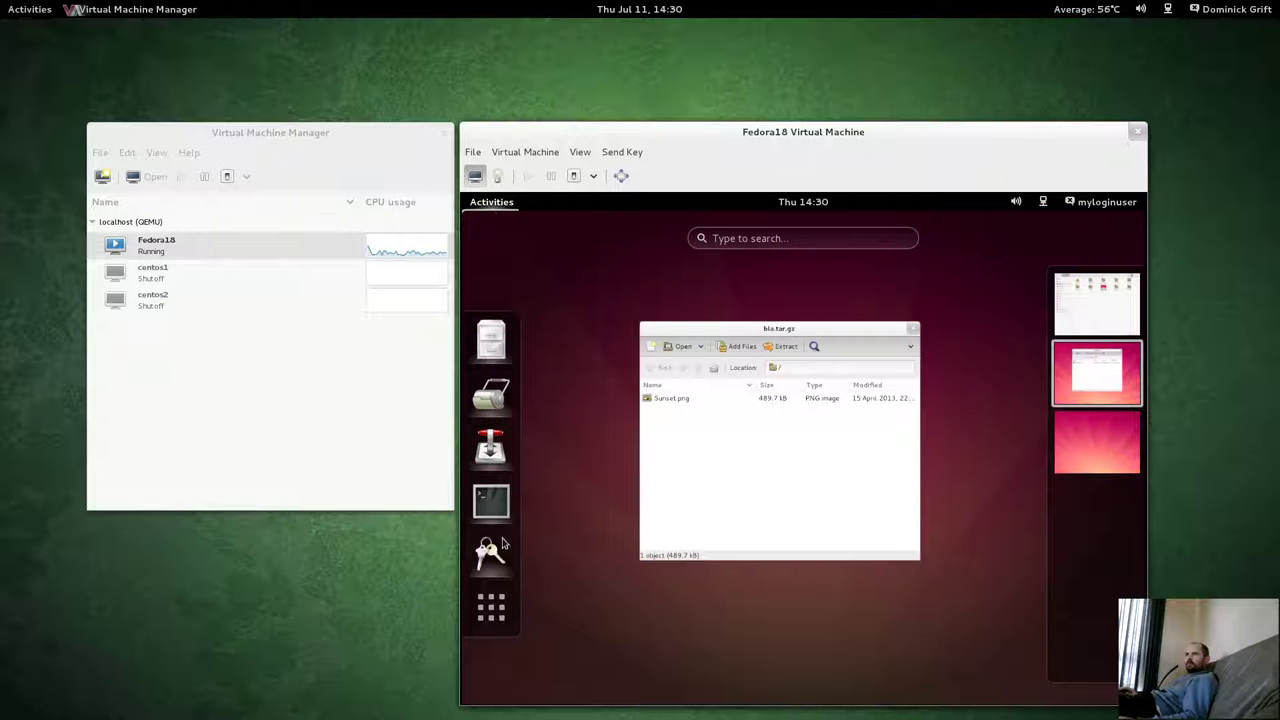
# Select bla.tar.gz in the Home folder window, then switch the VM to its empty third workspace.
pyautogui.scroll(1, 760, 450)
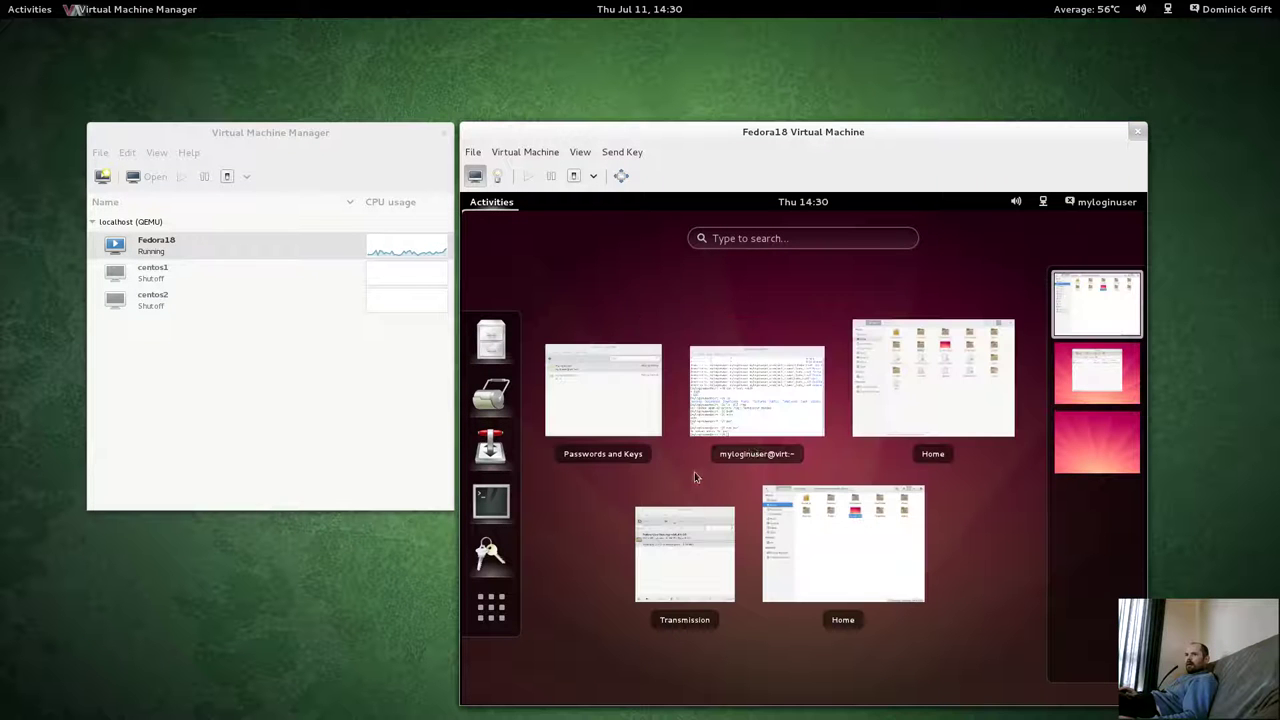
pyautogui.click(906, 410)
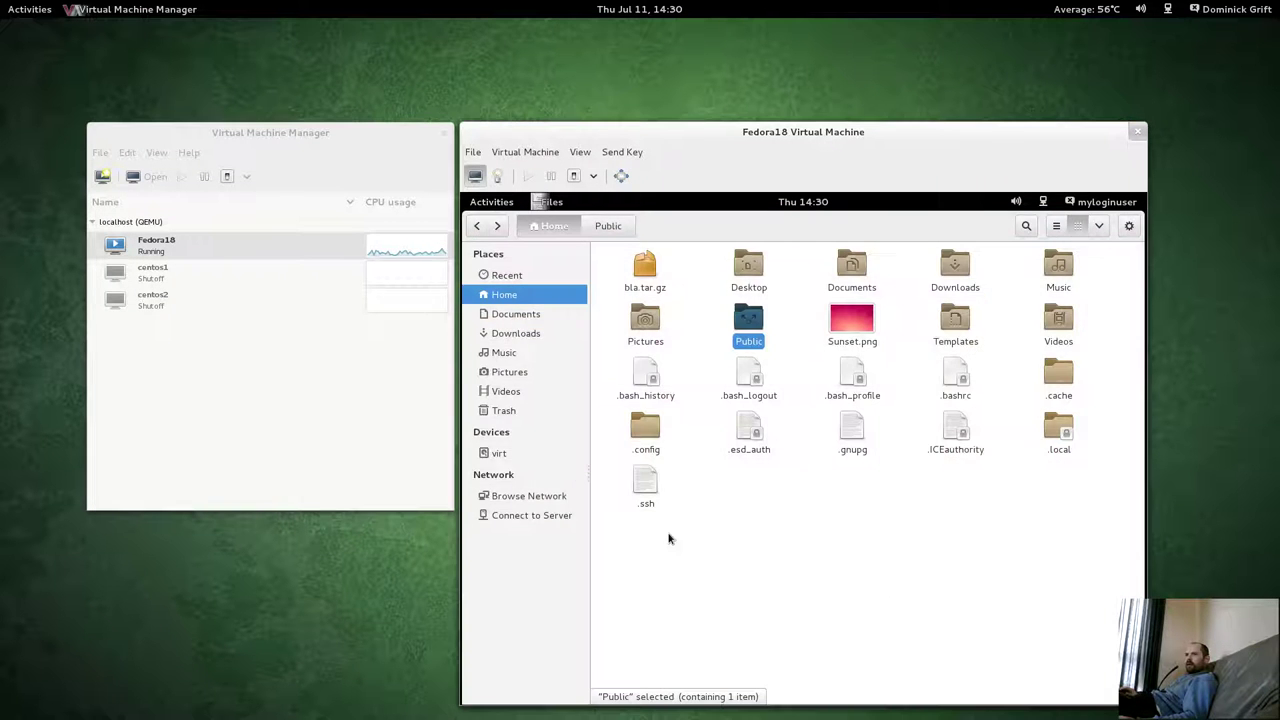
pyautogui.click(644, 266)
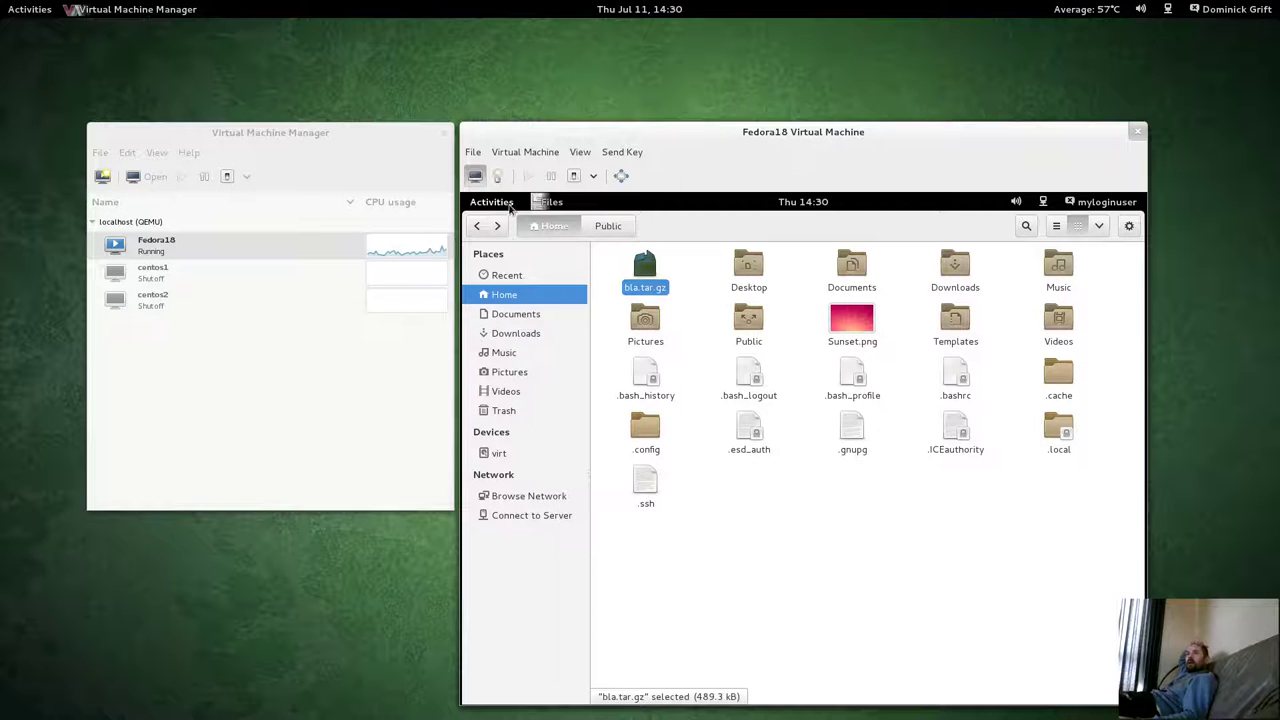
pyautogui.click(510, 205)
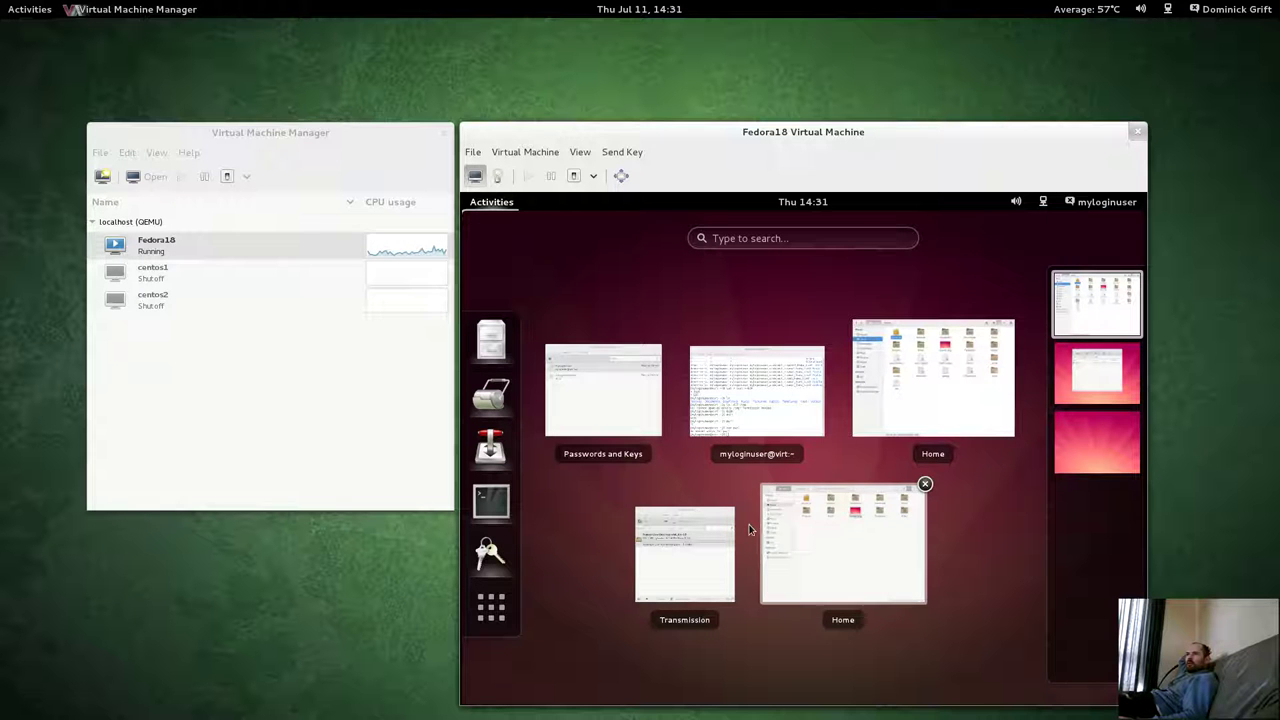
pyautogui.click(1090, 443)
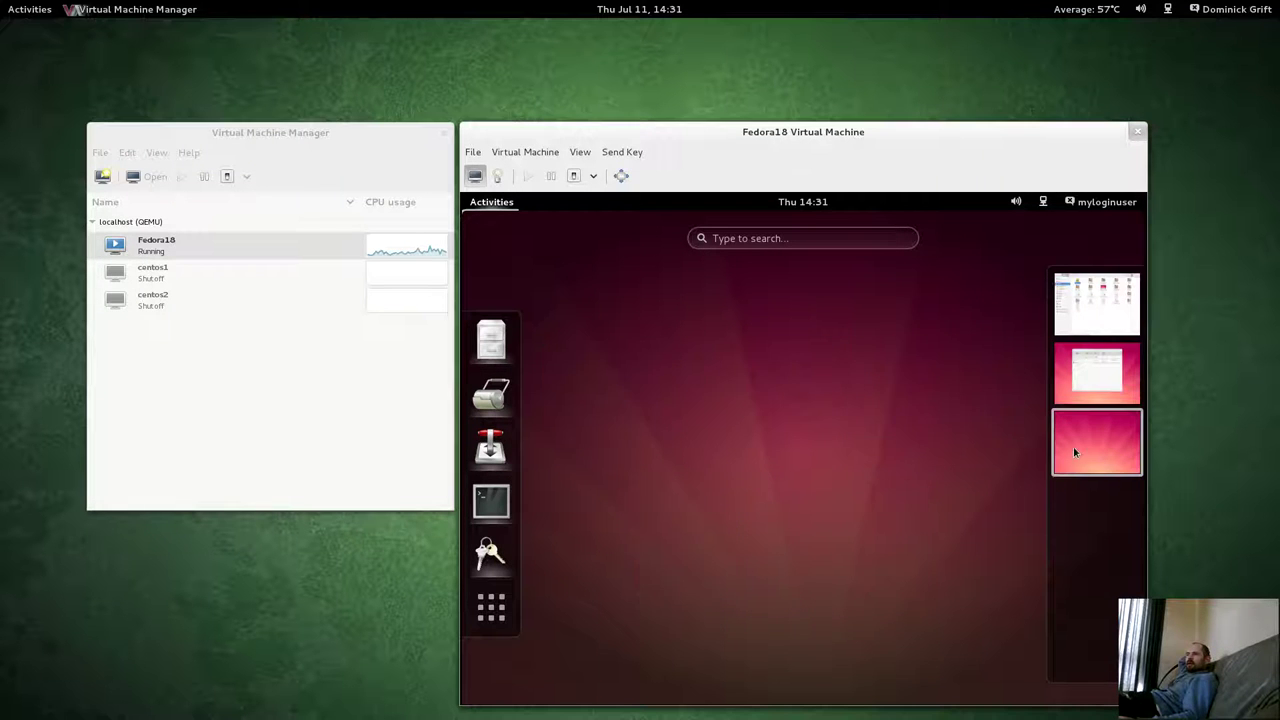
# Launch Backup from the VM's Utilities, close it, then show the host's overview with Super.
pyautogui.click(500, 610)
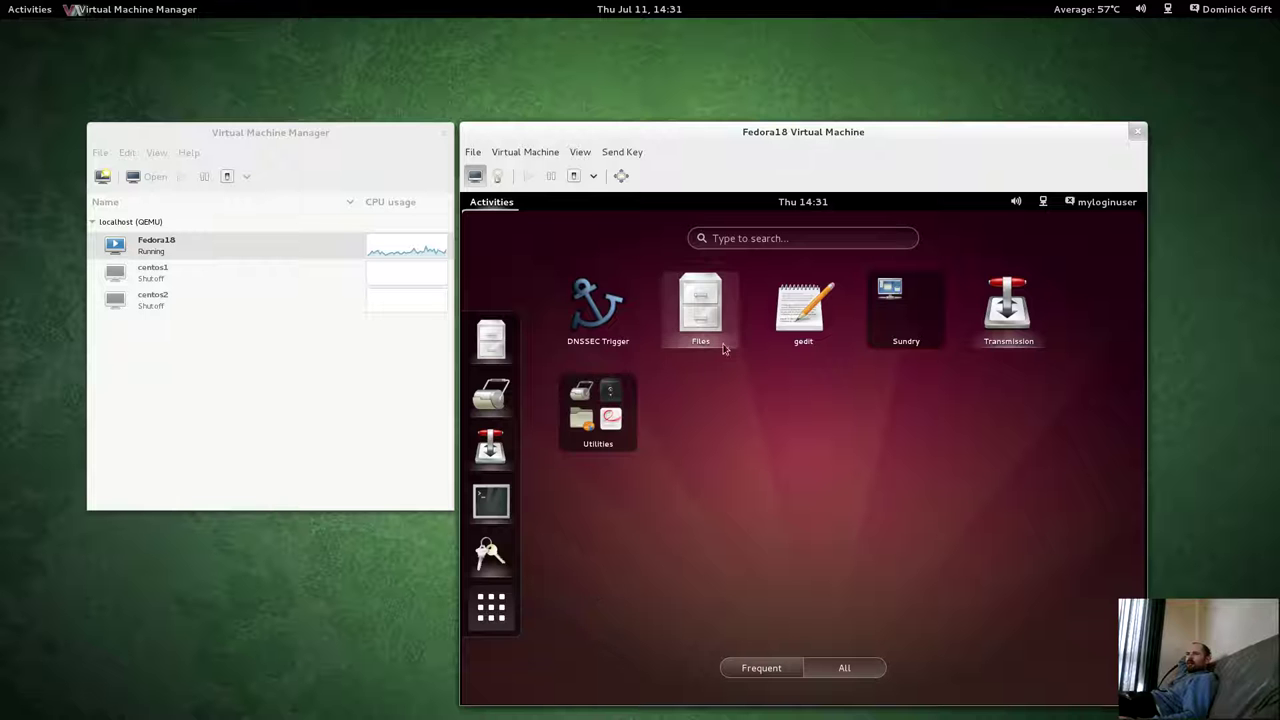
pyautogui.click(612, 432)
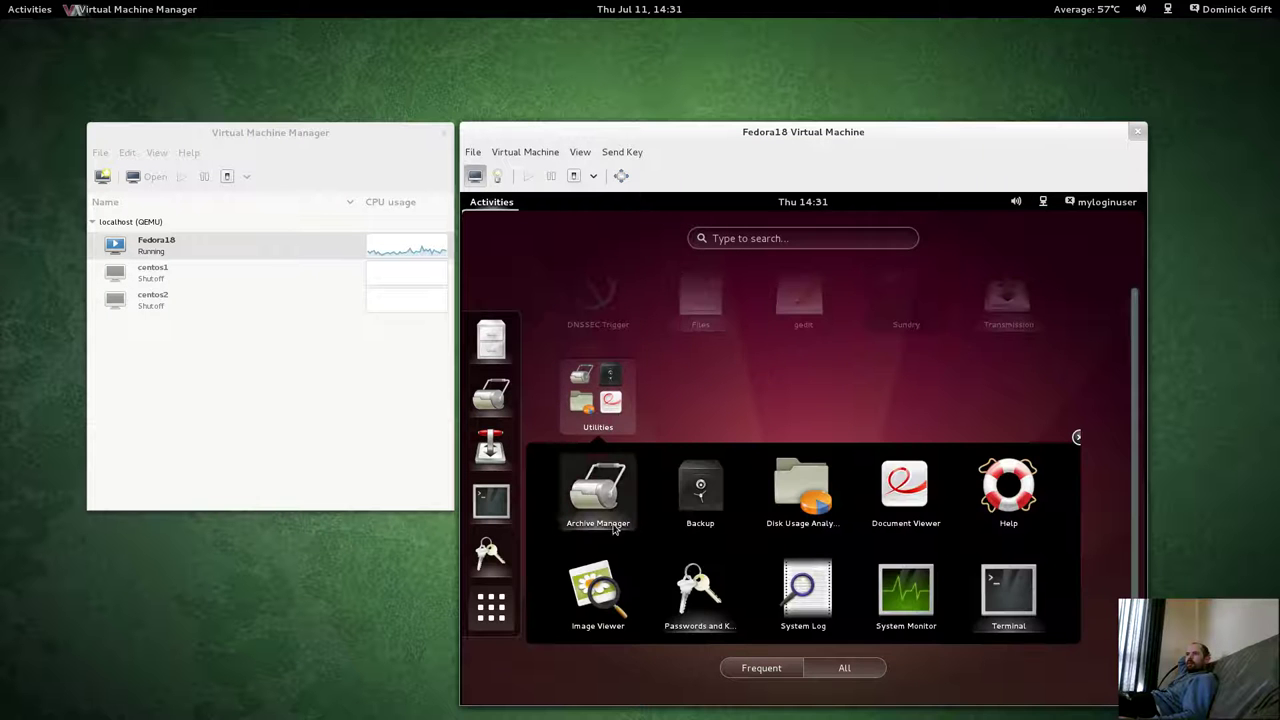
pyautogui.click(700, 490)
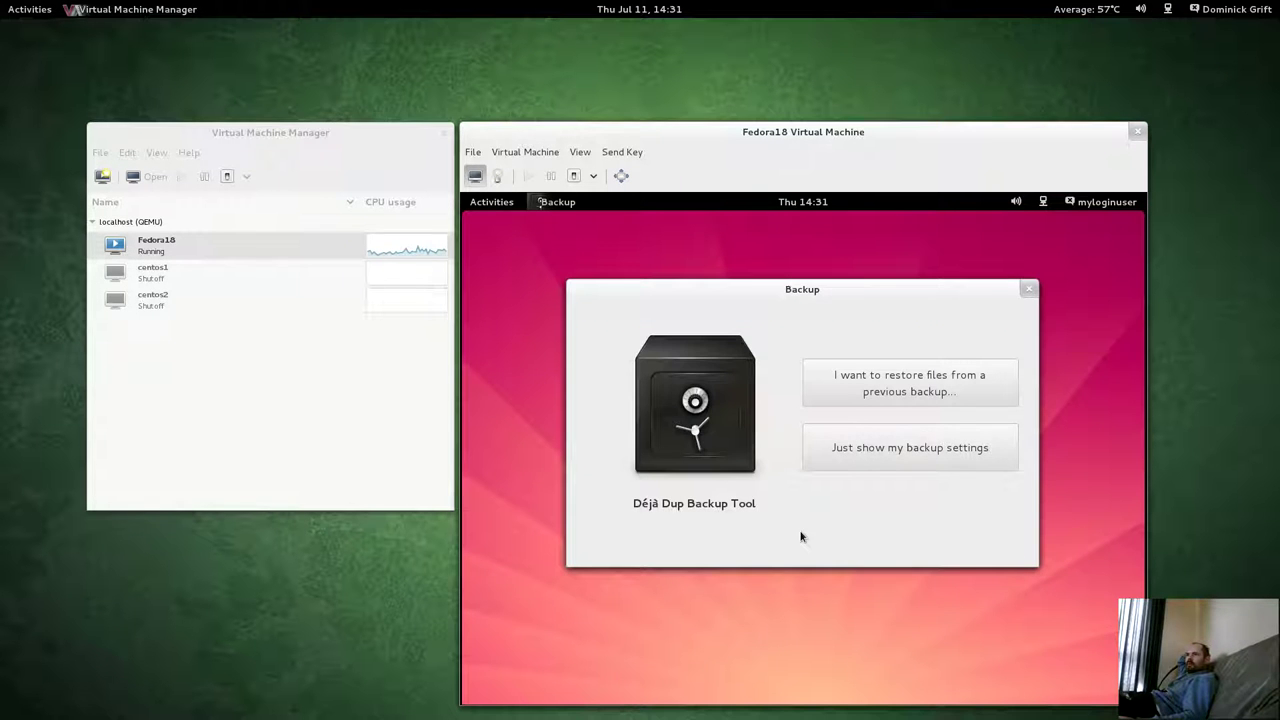
pyautogui.click(1026, 290)
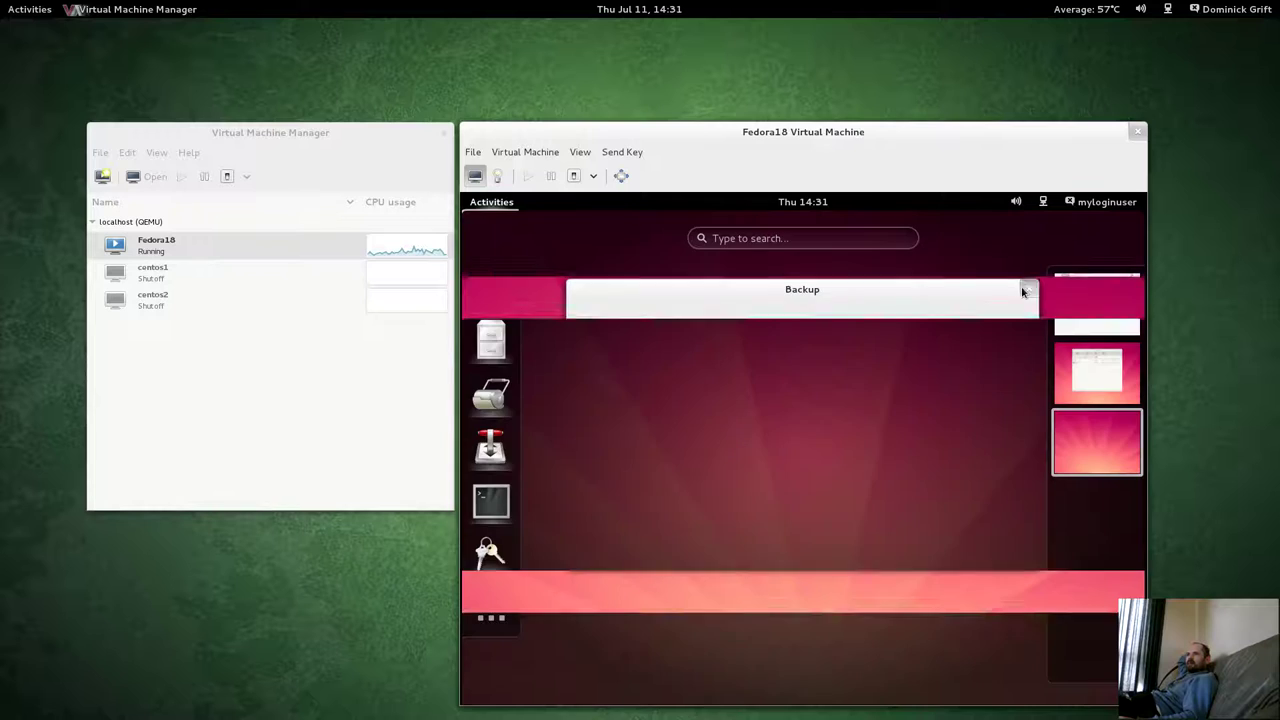
pyautogui.press('super')
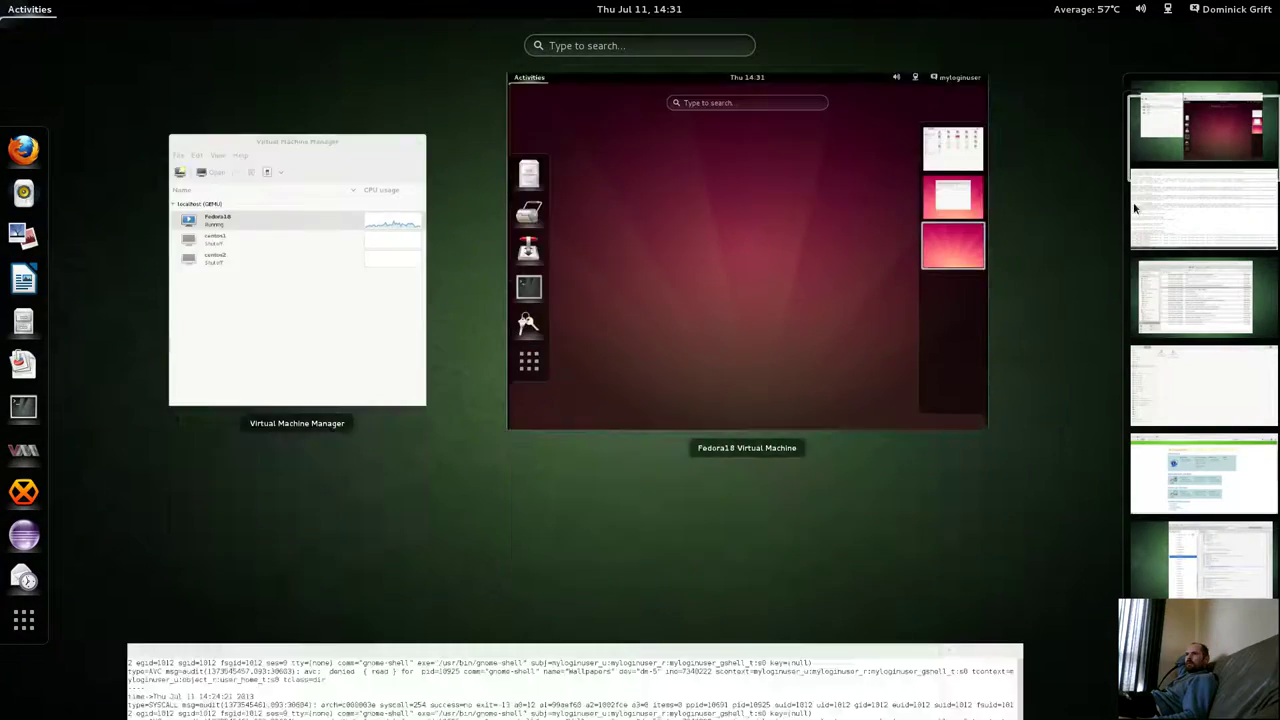
# Print myloginuser's public SSH key with cat ~/.ssh/*pub and copy it.
pyautogui.click(1135, 208)
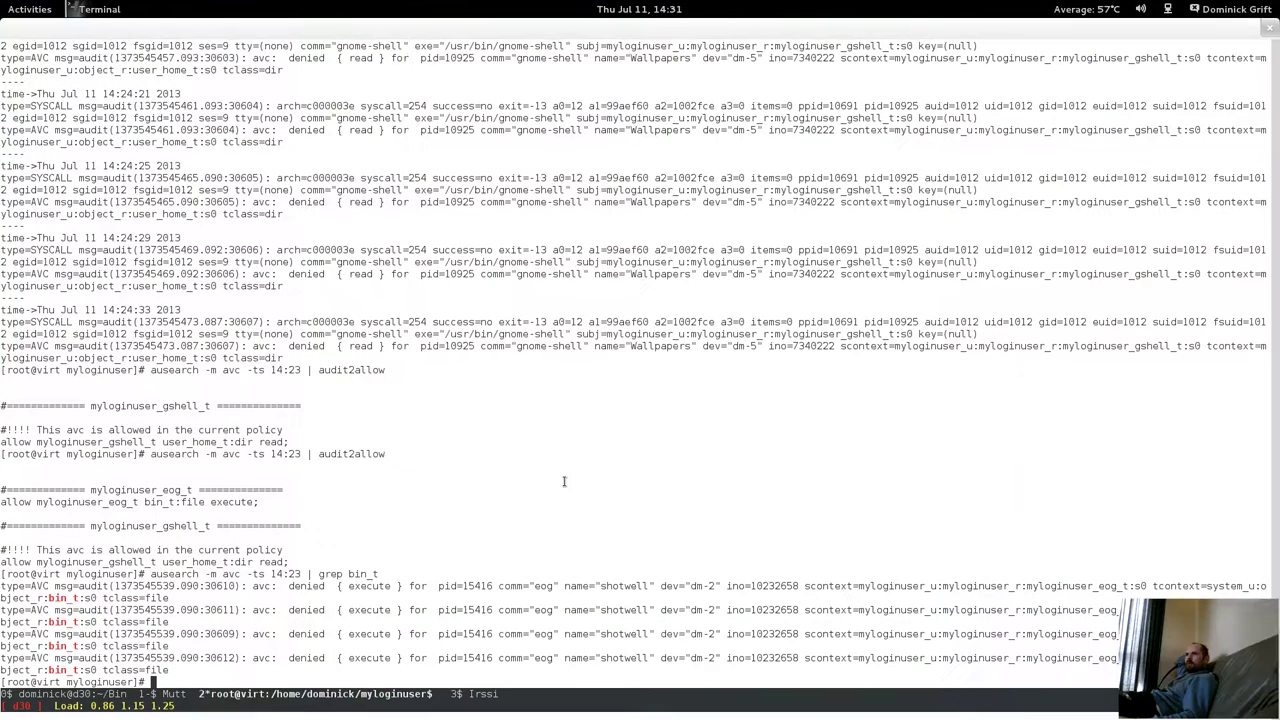
pyautogui.write('cat /')
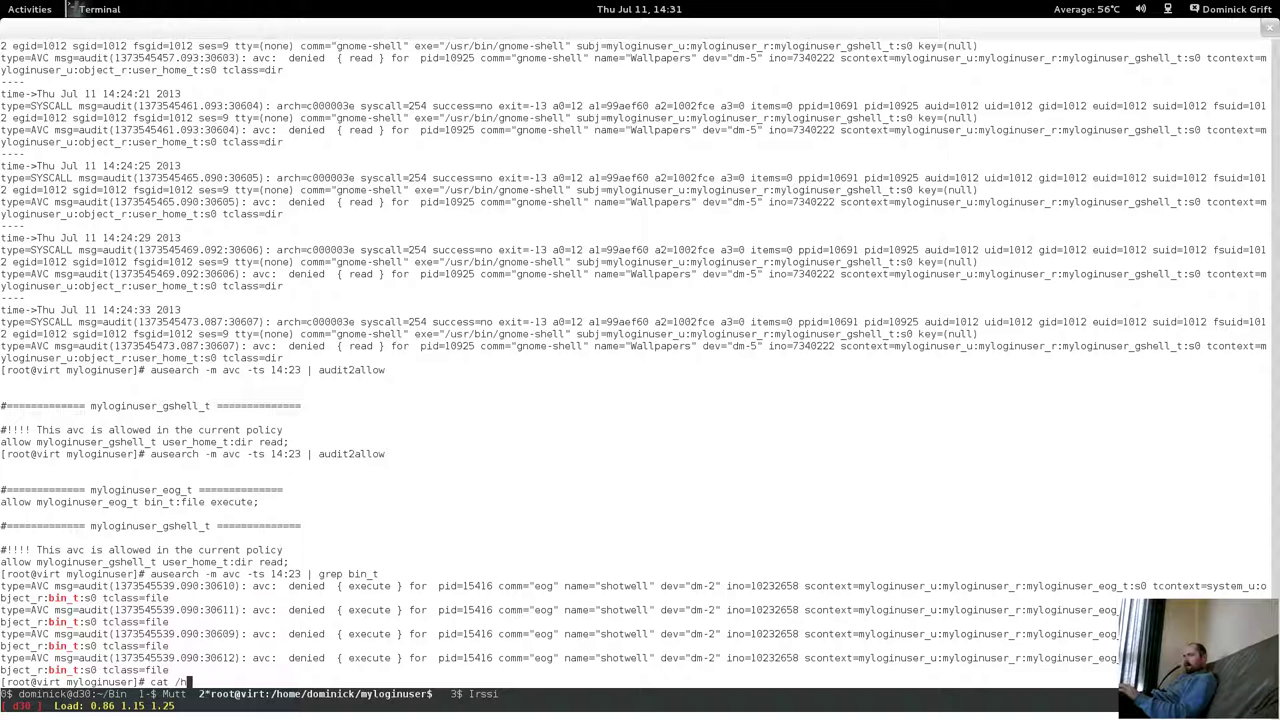
pyautogui.write('home/mylogi')
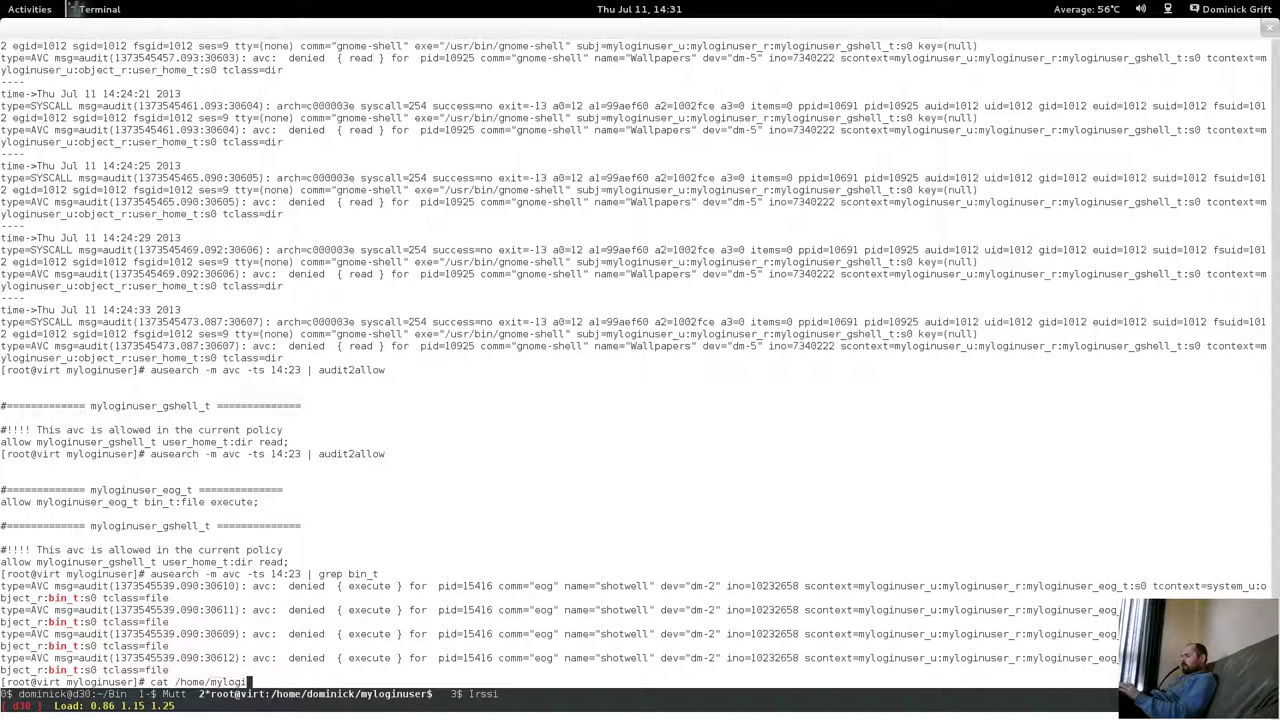
pyautogui.write('nu')
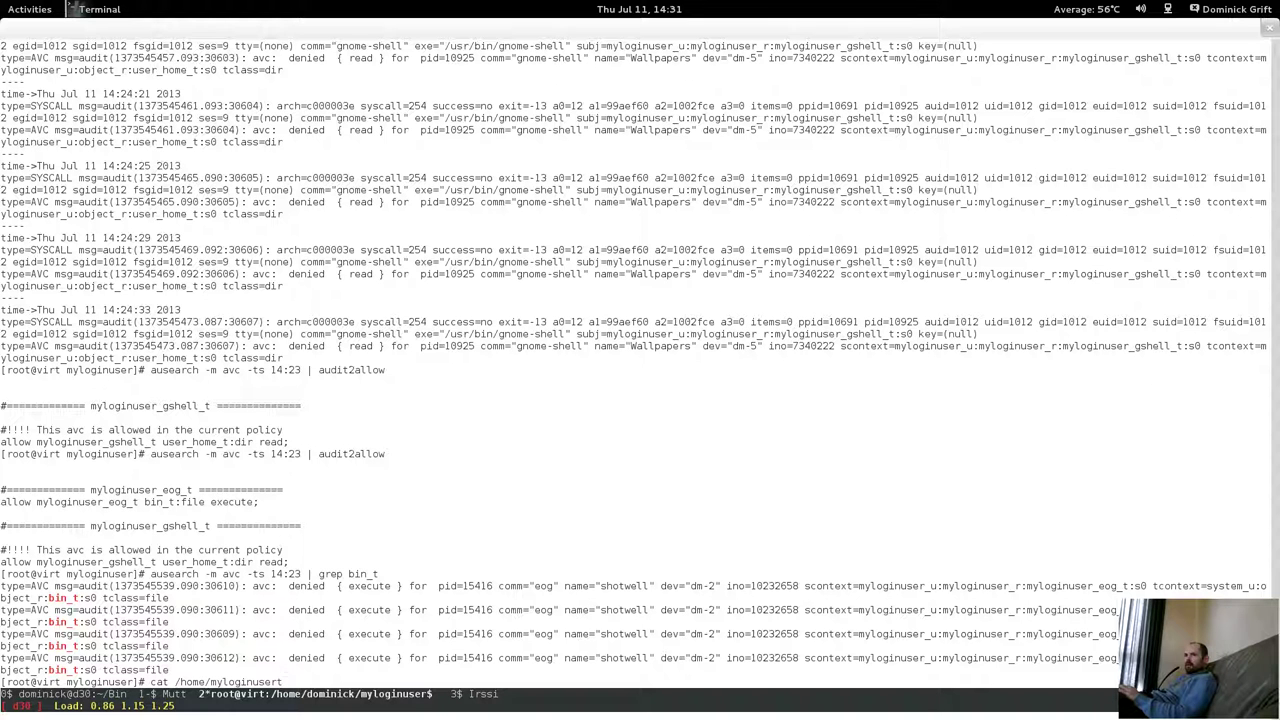
pyautogui.write('ser/.ssh/*')
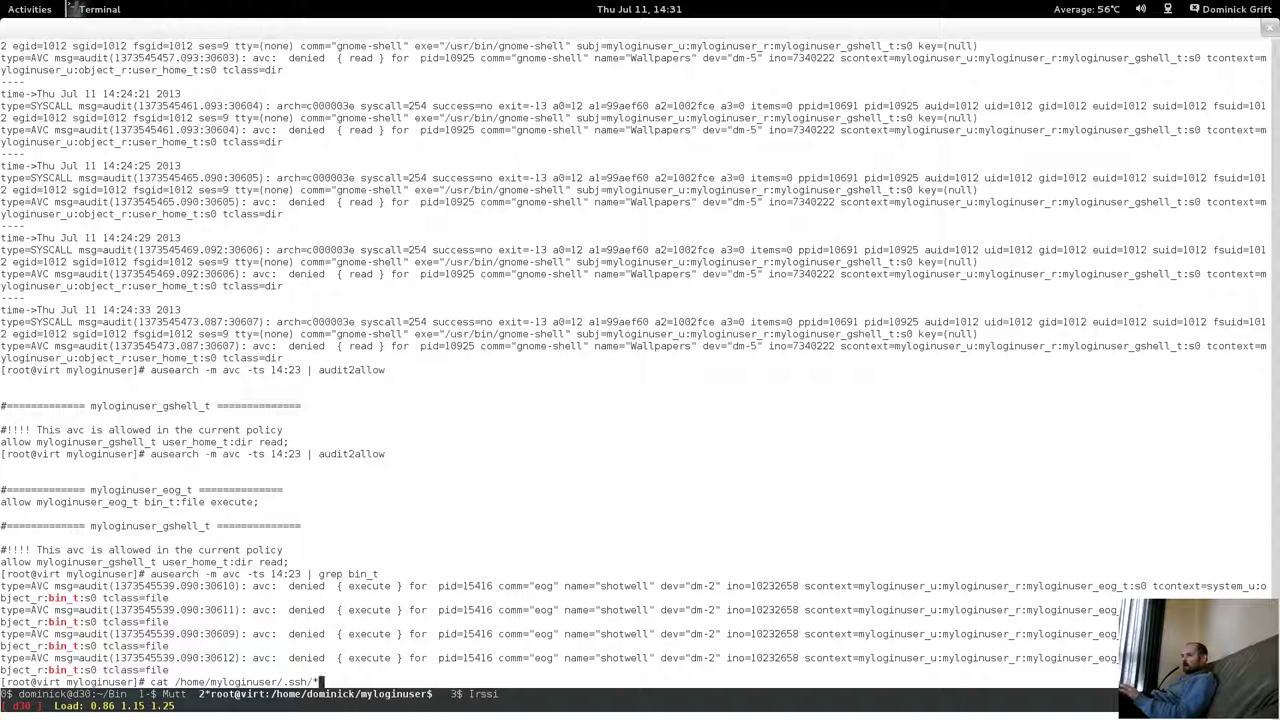
pyautogui.write('pub')
pyautogui.press('Return')
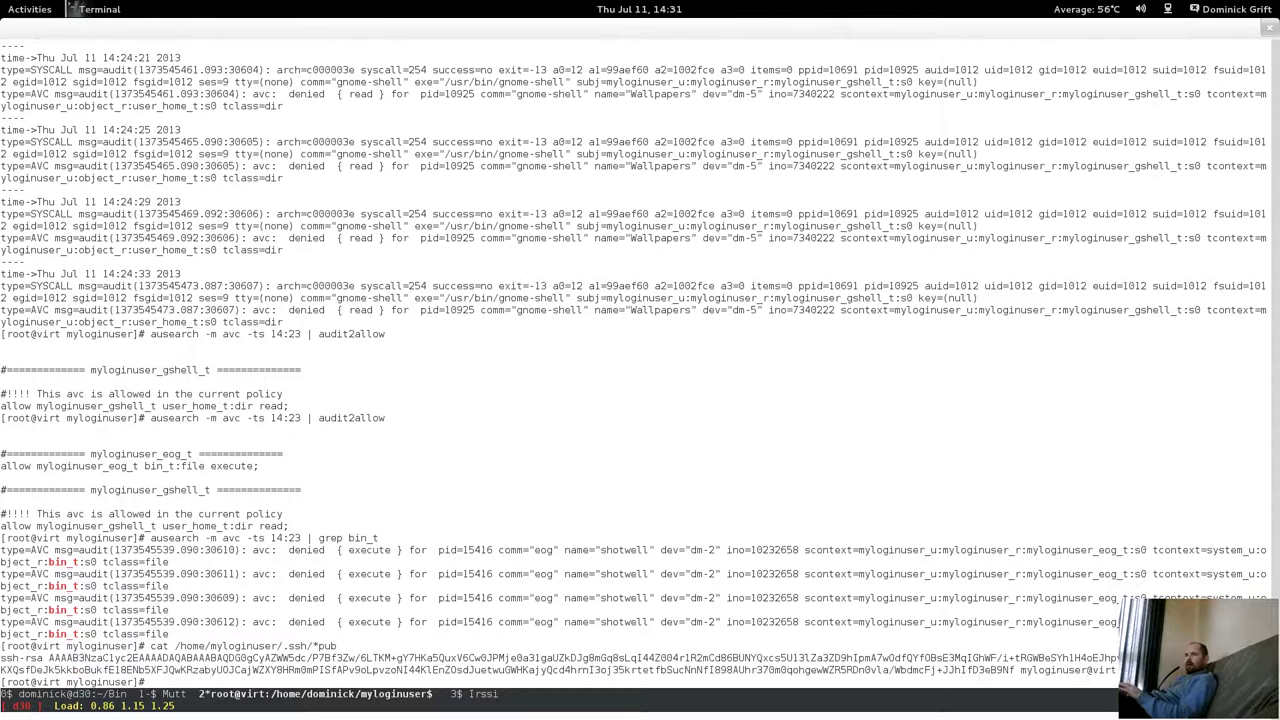
pyautogui.moveTo(2, 658); pyautogui.dragTo(1118, 666)
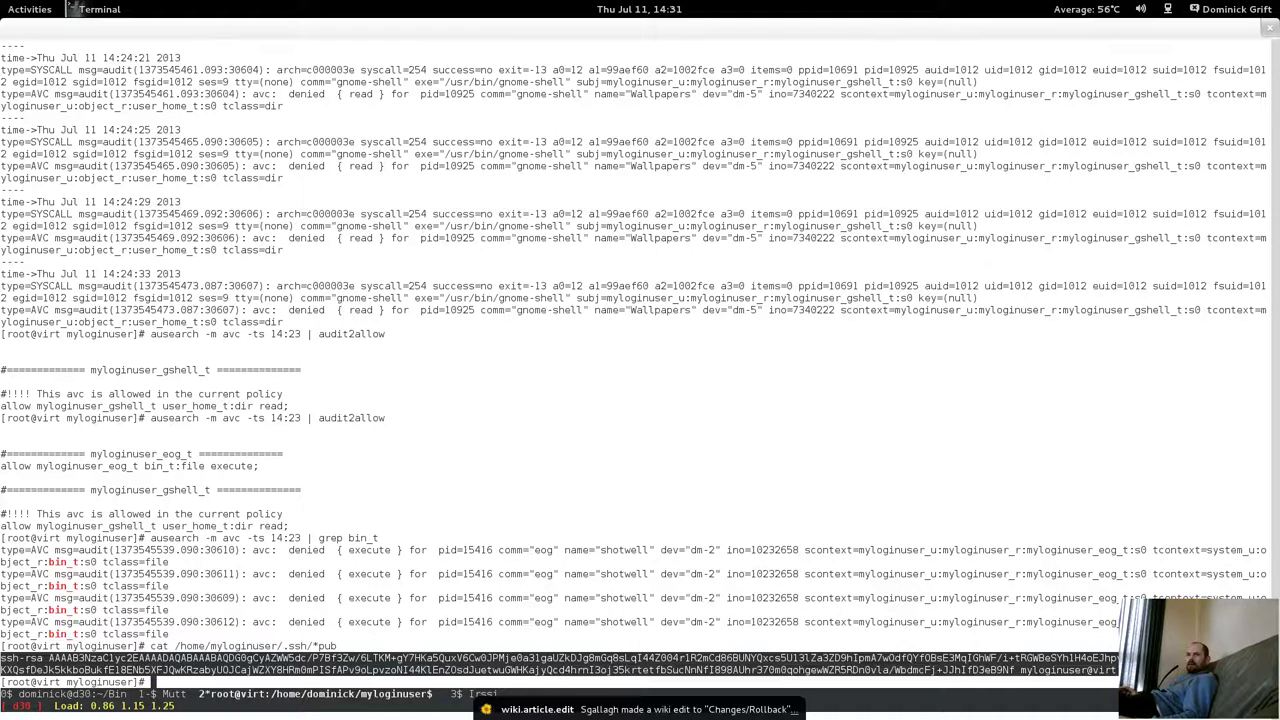
pyautogui.rightClick(1060, 663)
pyautogui.click(1075, 568)
# In nano, replace line 5 of the host account's authorized_keys with the copied key and save.
pyautogui.write('nano /h')
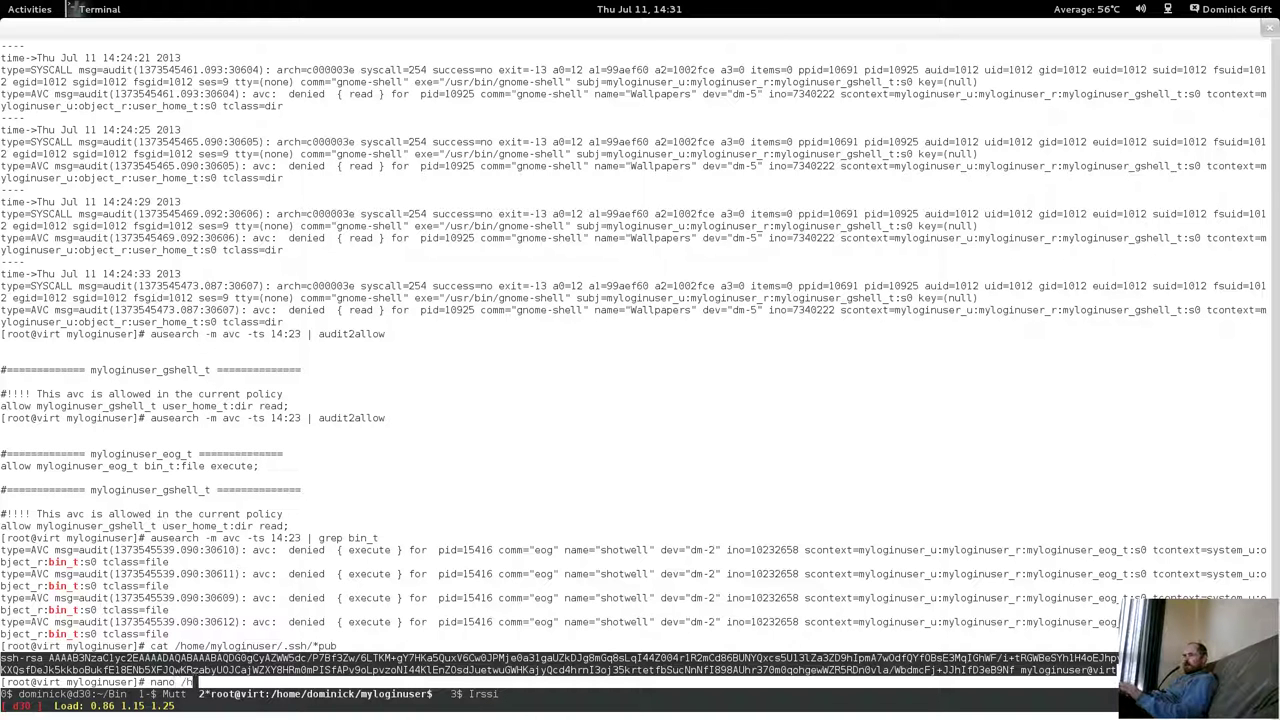
pyautogui.write('ome/fdominick/')
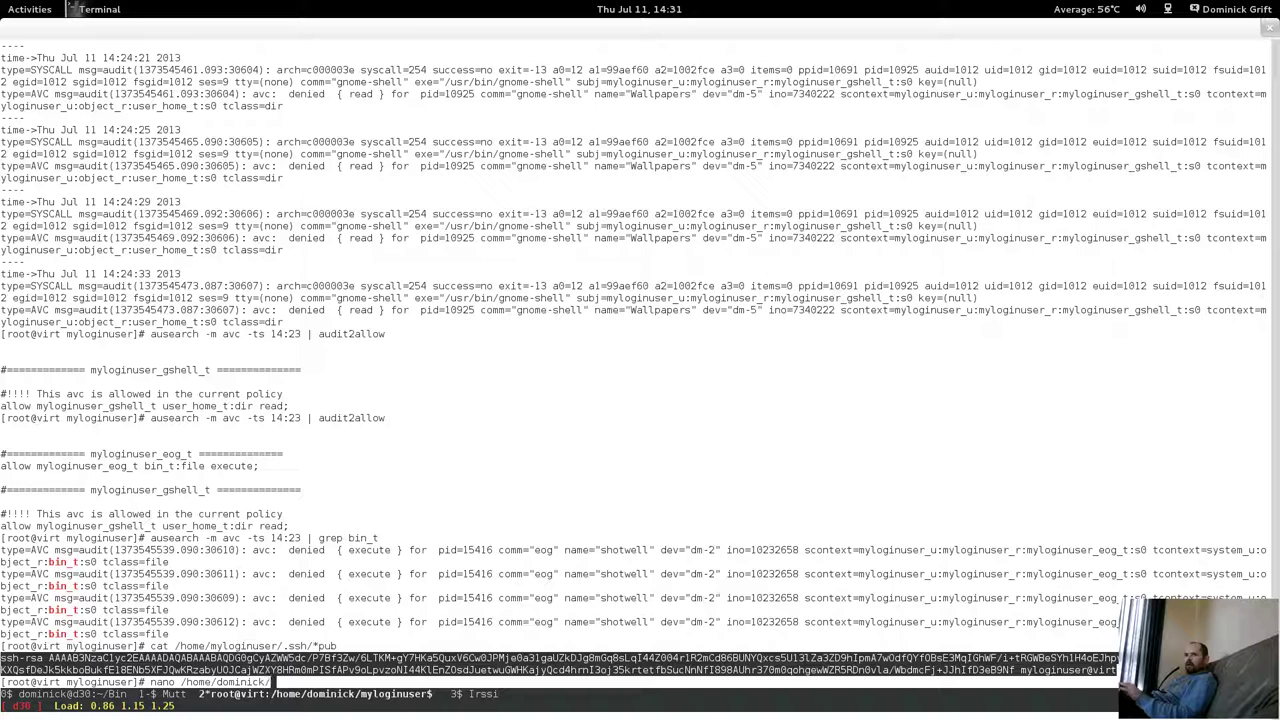
pyautogui.write('.ssh/aut*')
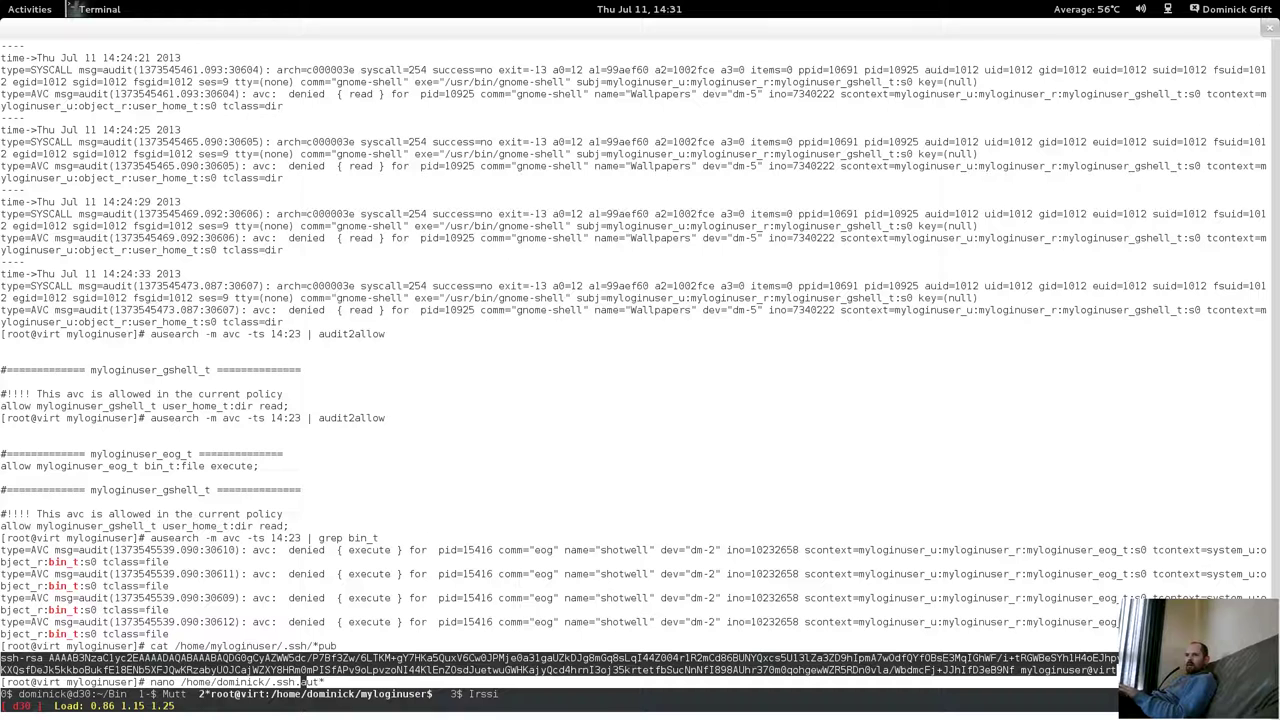
pyautogui.press('Return')
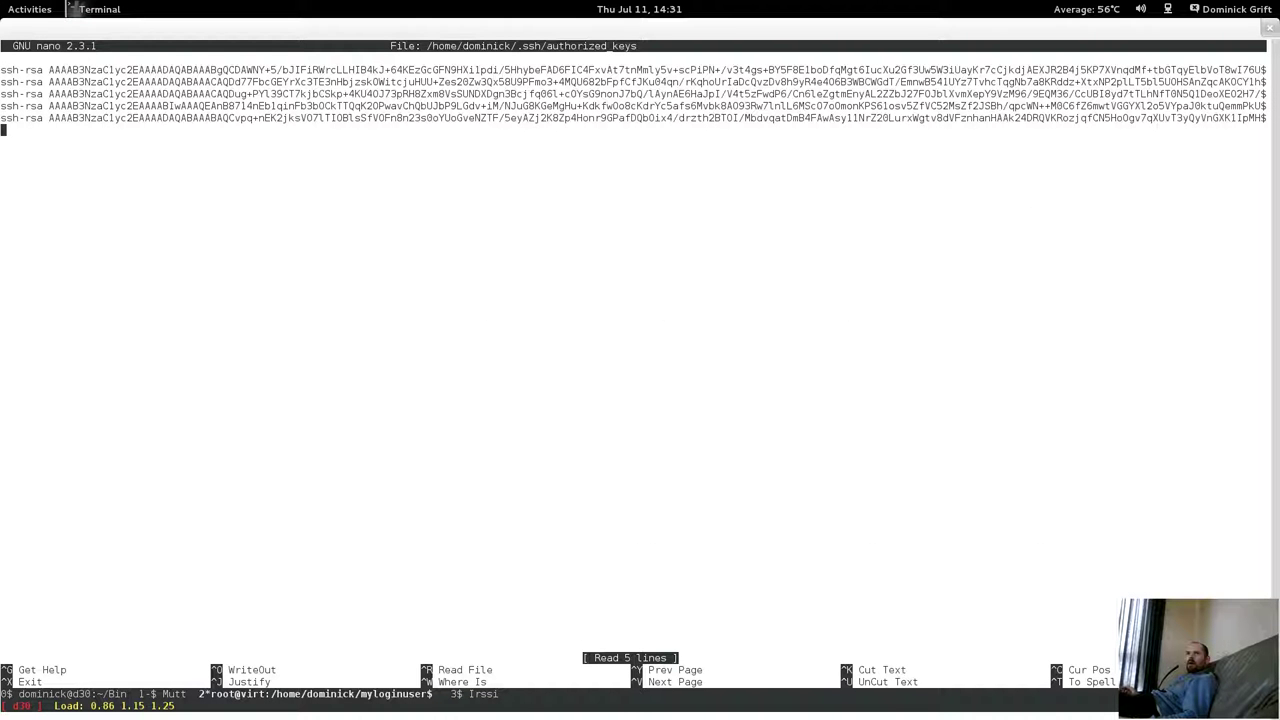
pyautogui.press('Left')
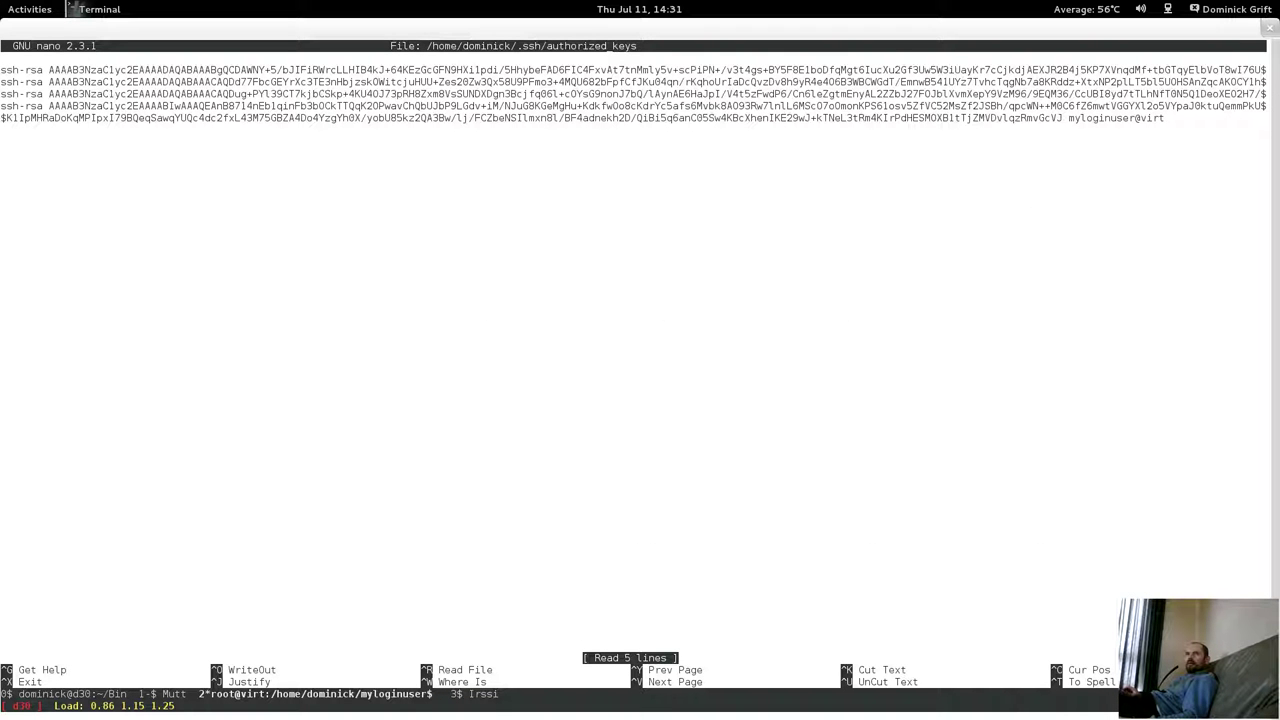
pyautogui.hotkey('ctrl', 'k')
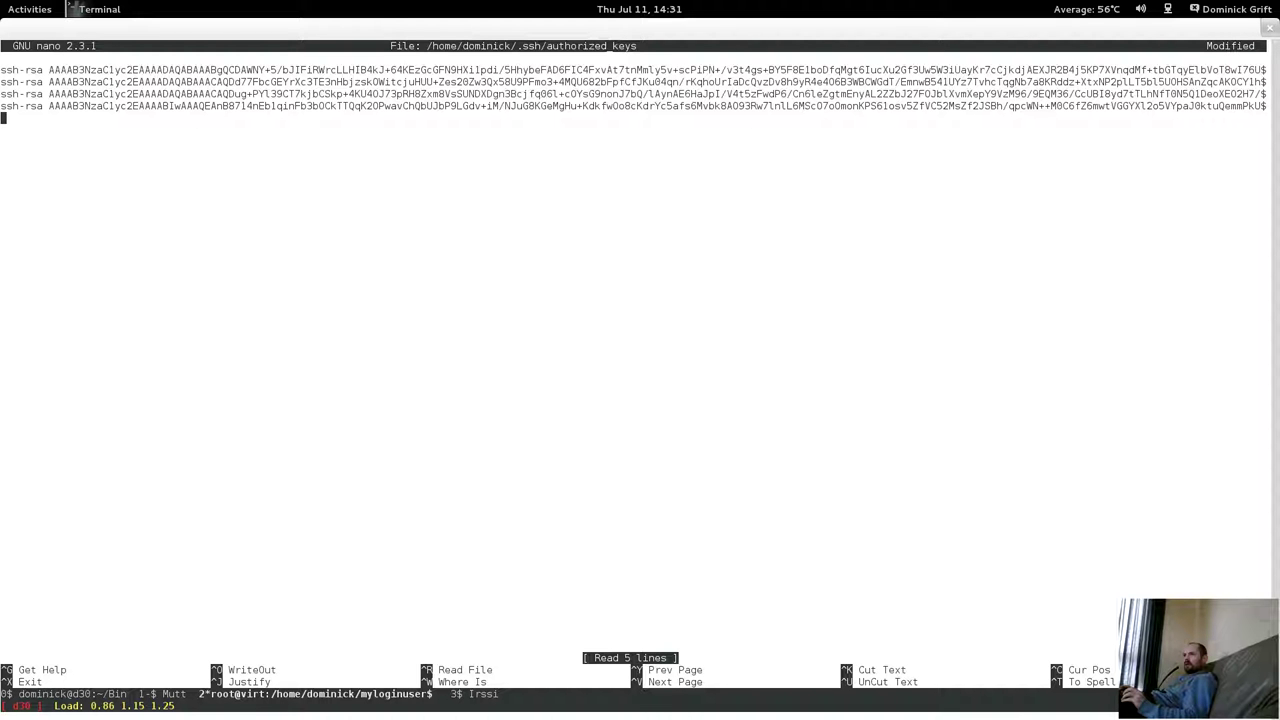
pyautogui.rightClick(1016, 263)
pyautogui.click(1030, 337)
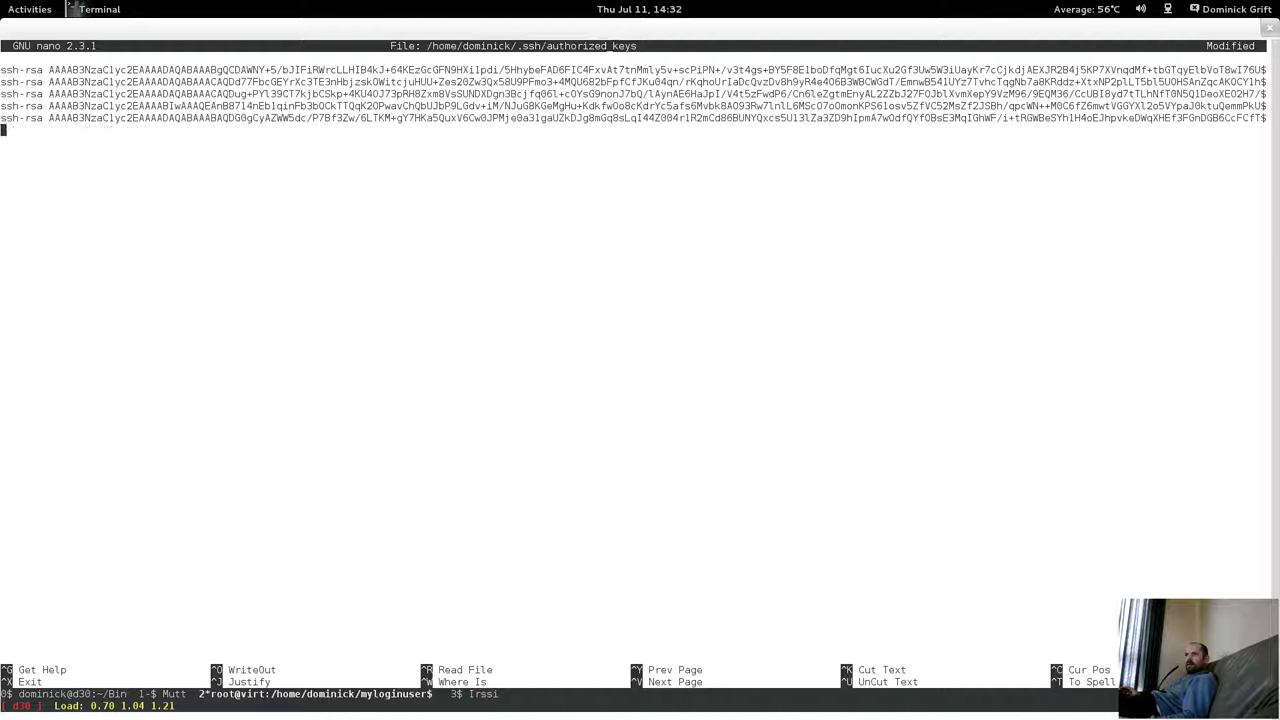
pyautogui.hotkey('ctrl', 'x')
pyautogui.press('y')
pyautogui.press('Return')
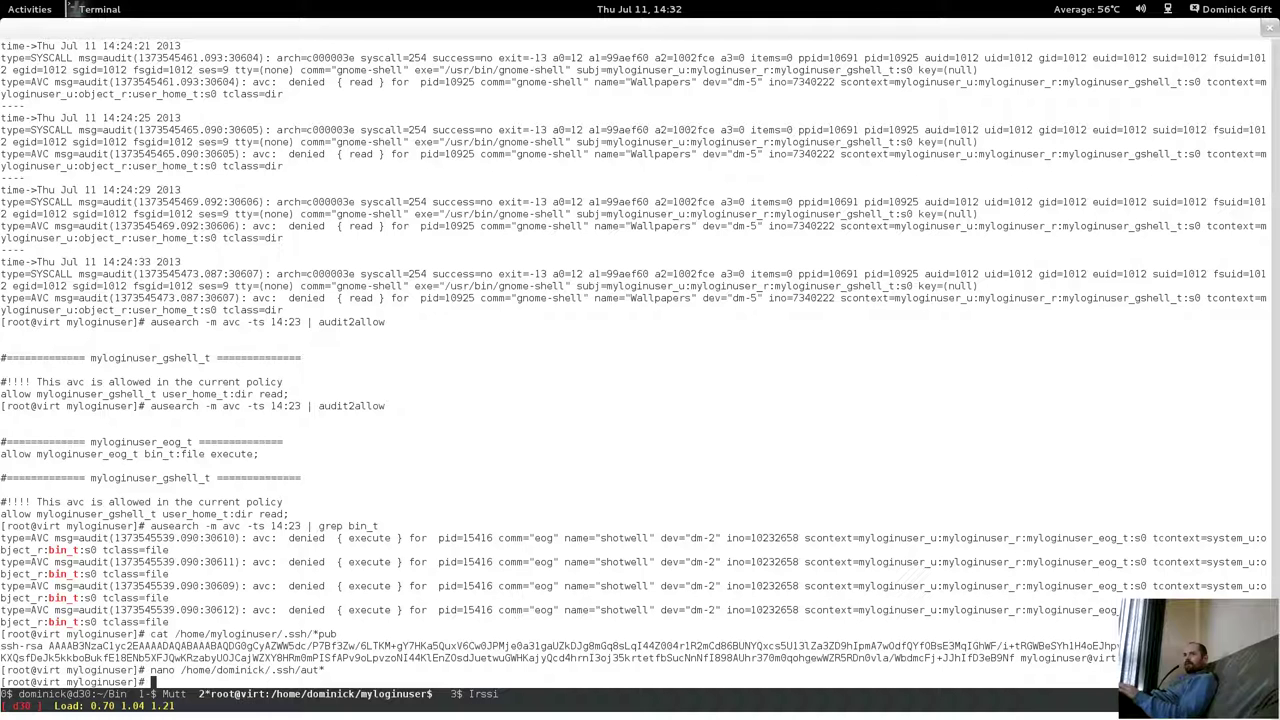
pyautogui.click(4, 6)
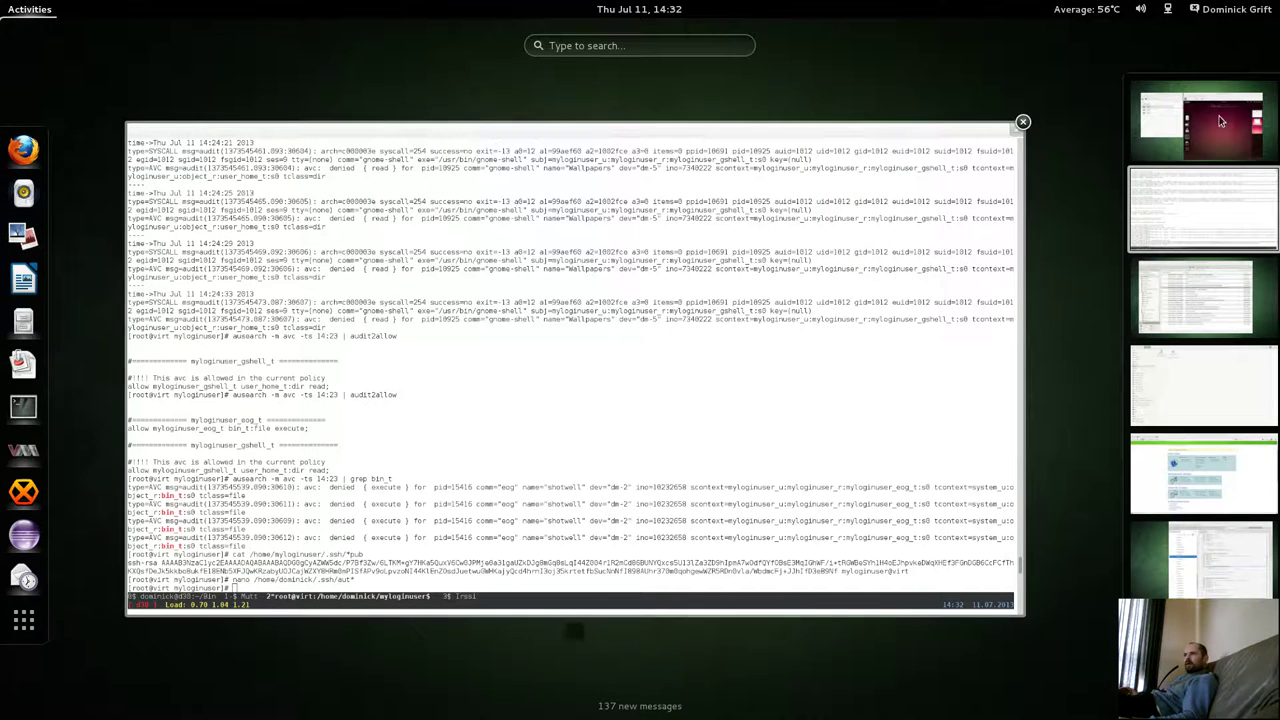
# Return to the Fedora18 VM and open the Backup tool's settings.
pyautogui.click(1220, 121)
pyautogui.click(858, 368)
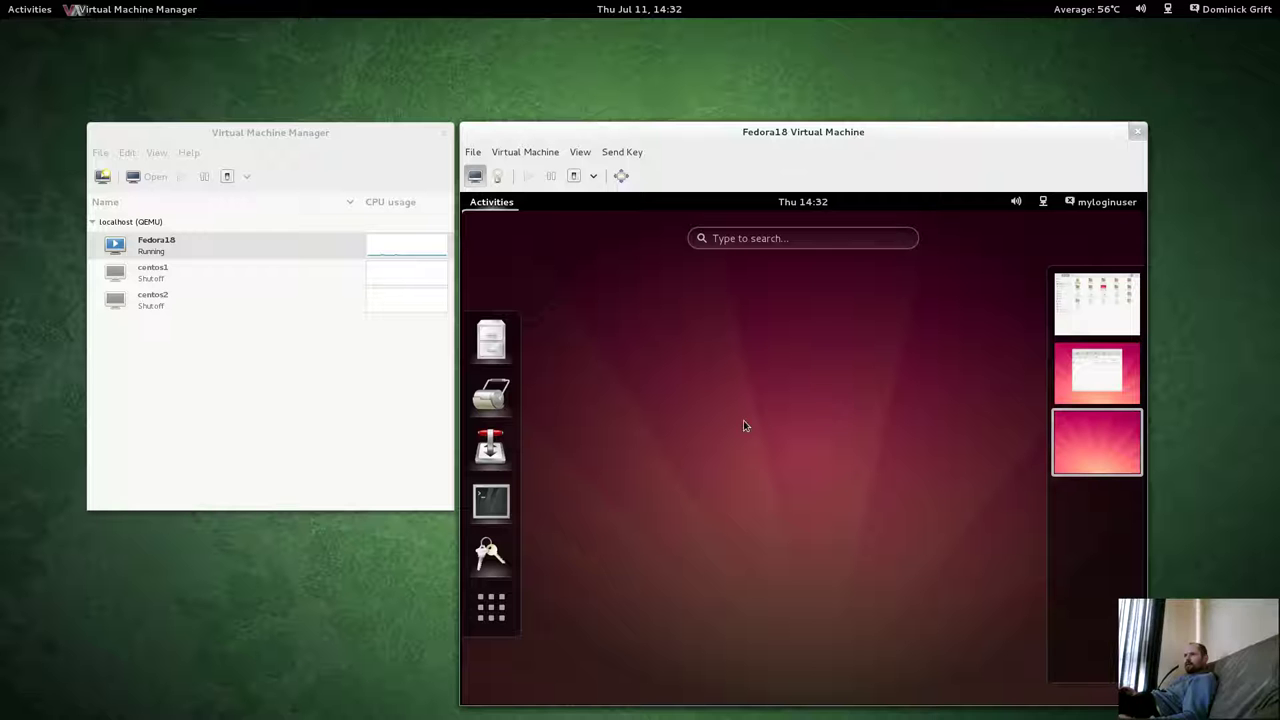
pyautogui.click(1087, 378)
pyautogui.scroll(1, 849, 410)
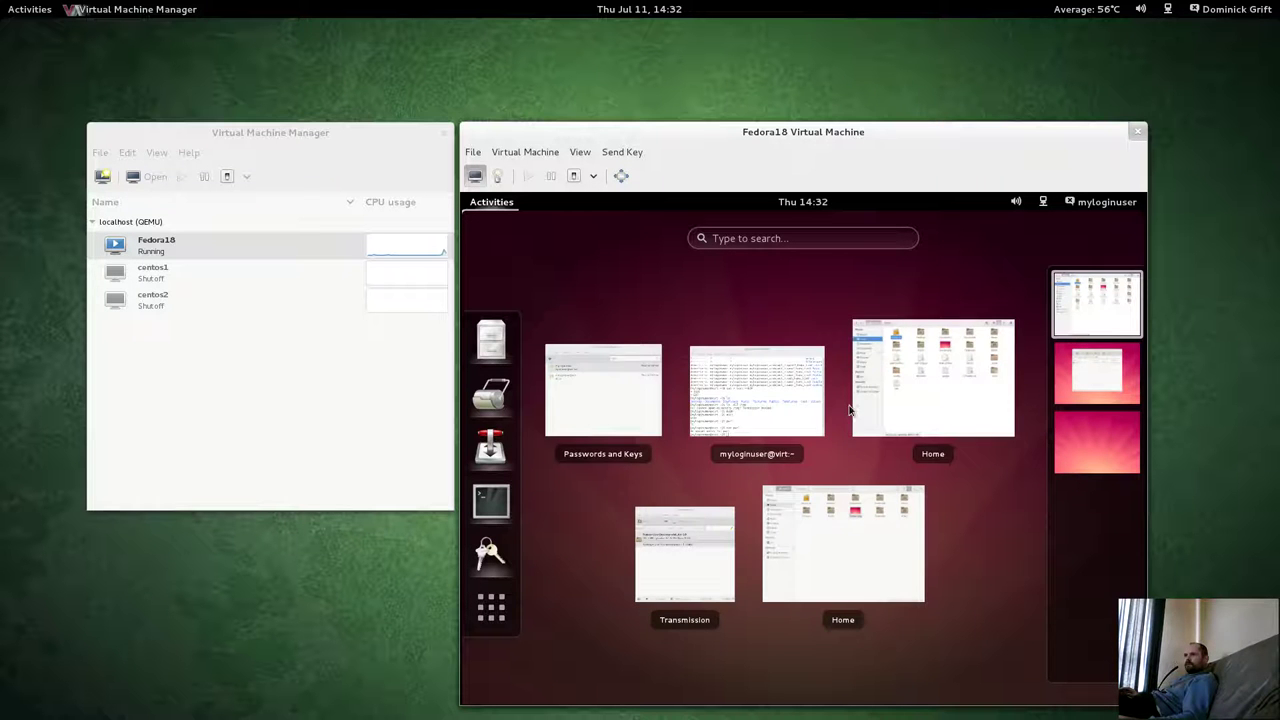
pyautogui.click(491, 606)
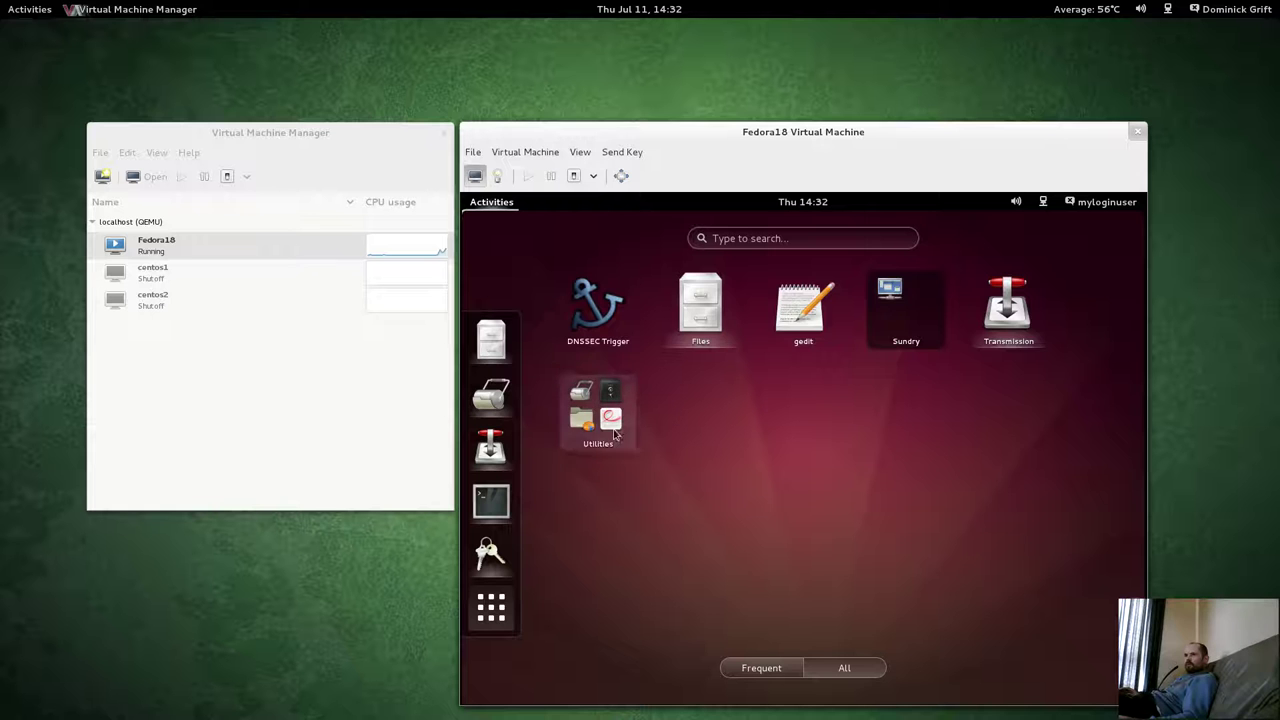
pyautogui.click(615, 433)
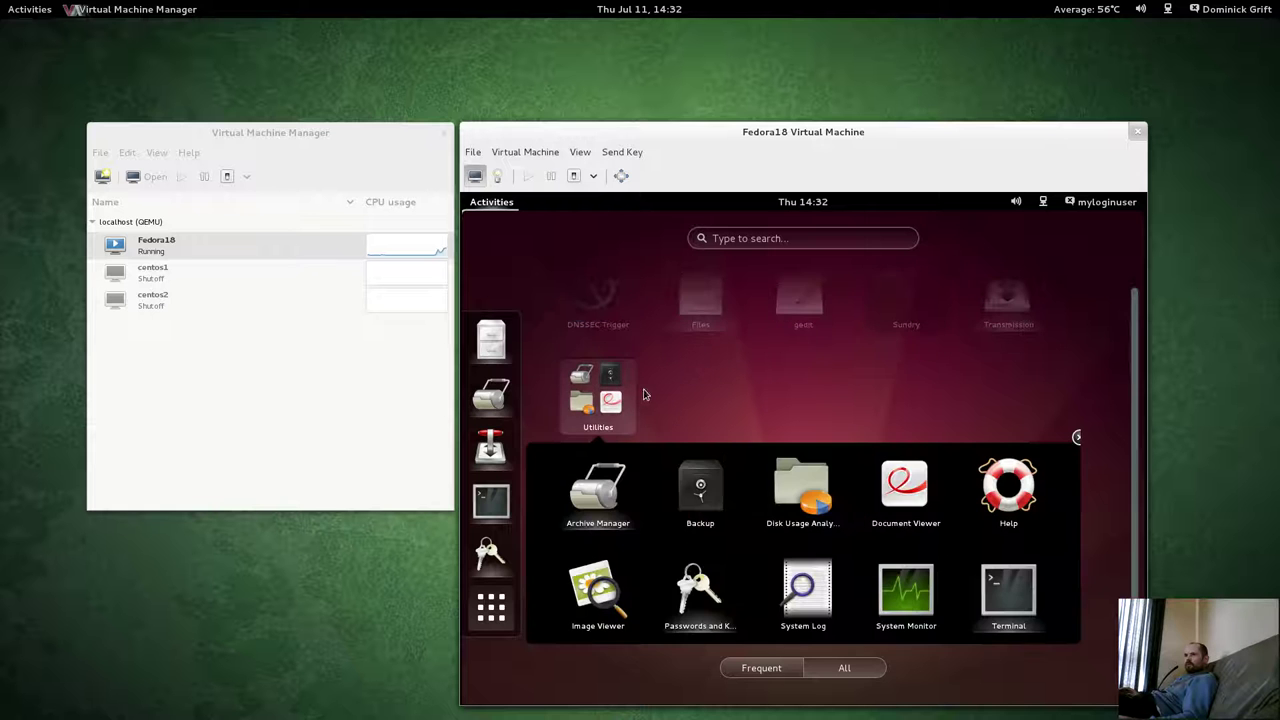
pyautogui.click(702, 490)
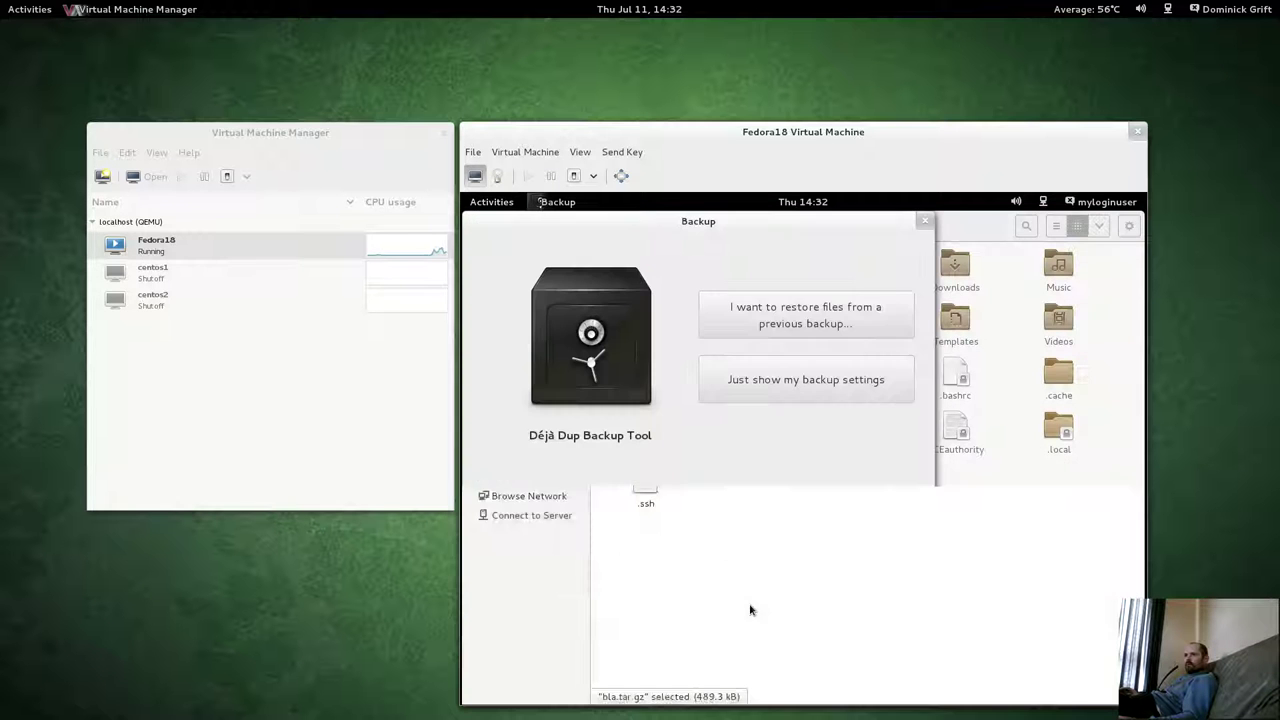
pyautogui.click(783, 379)
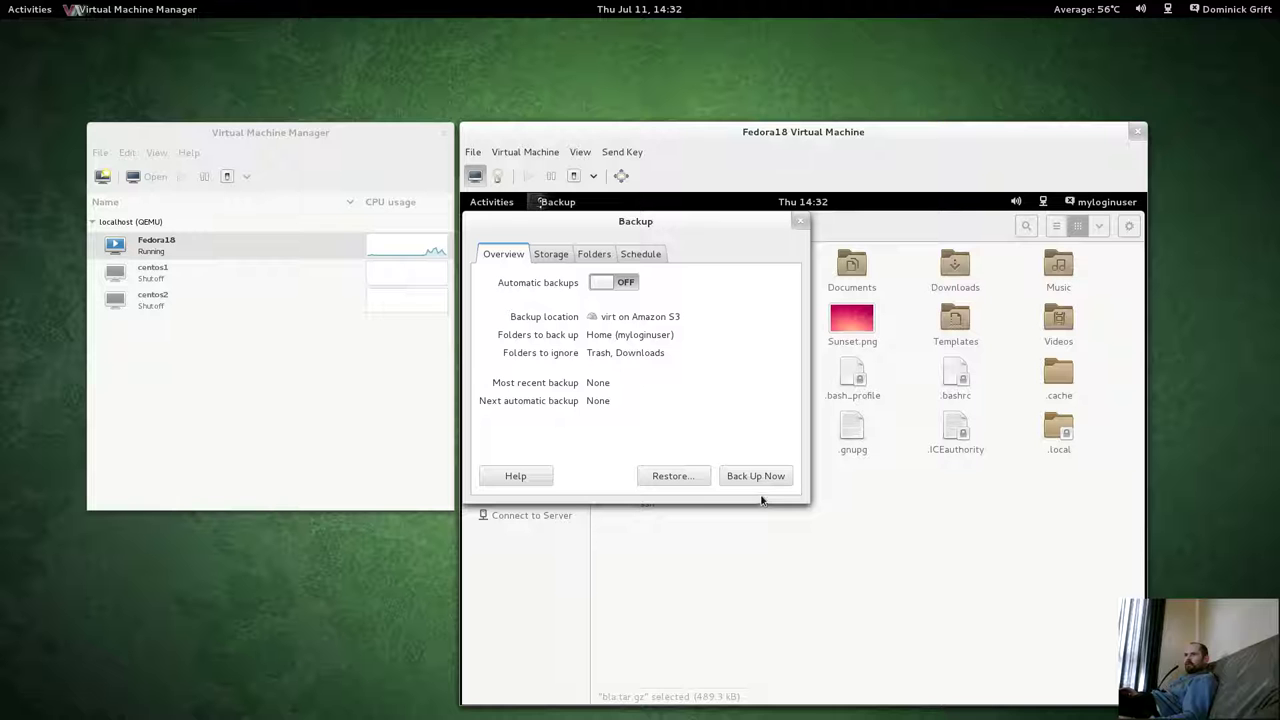
# Replace Home with myloginuser's Documents folder in the folders to back up.
pyautogui.click(552, 256)
pyautogui.click(598, 255)
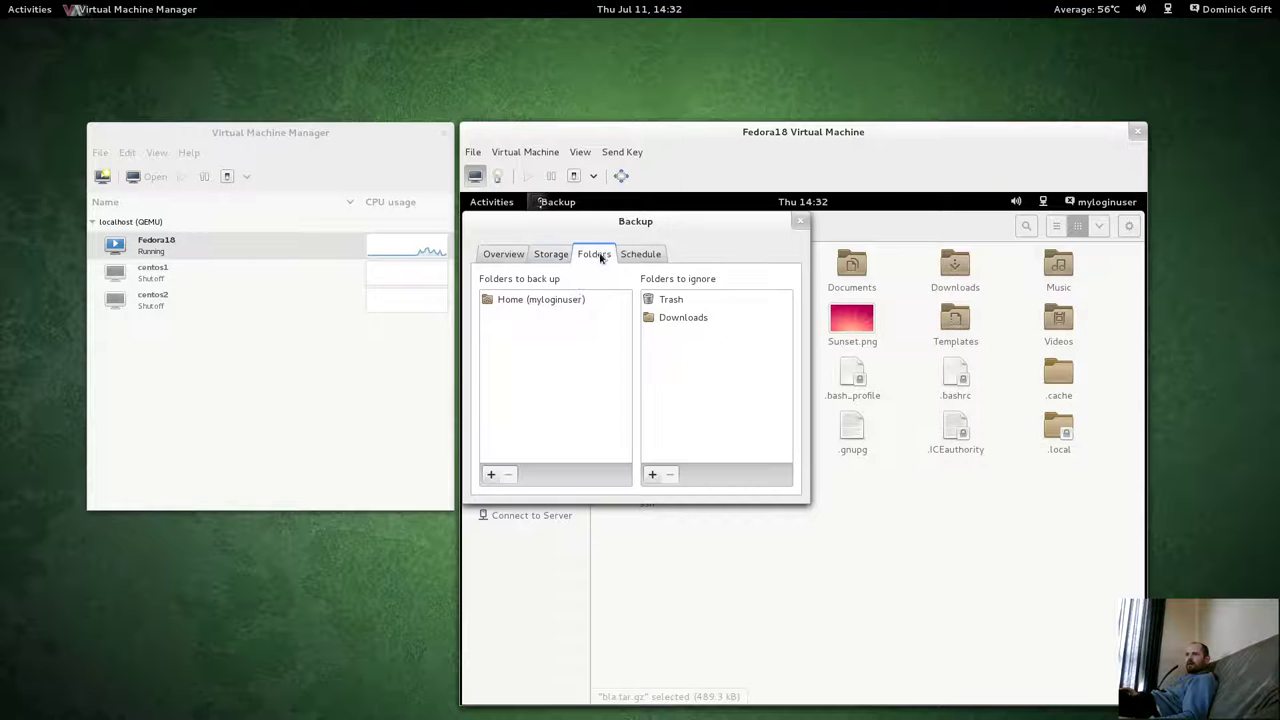
pyautogui.click(557, 303)
pyautogui.click(508, 476)
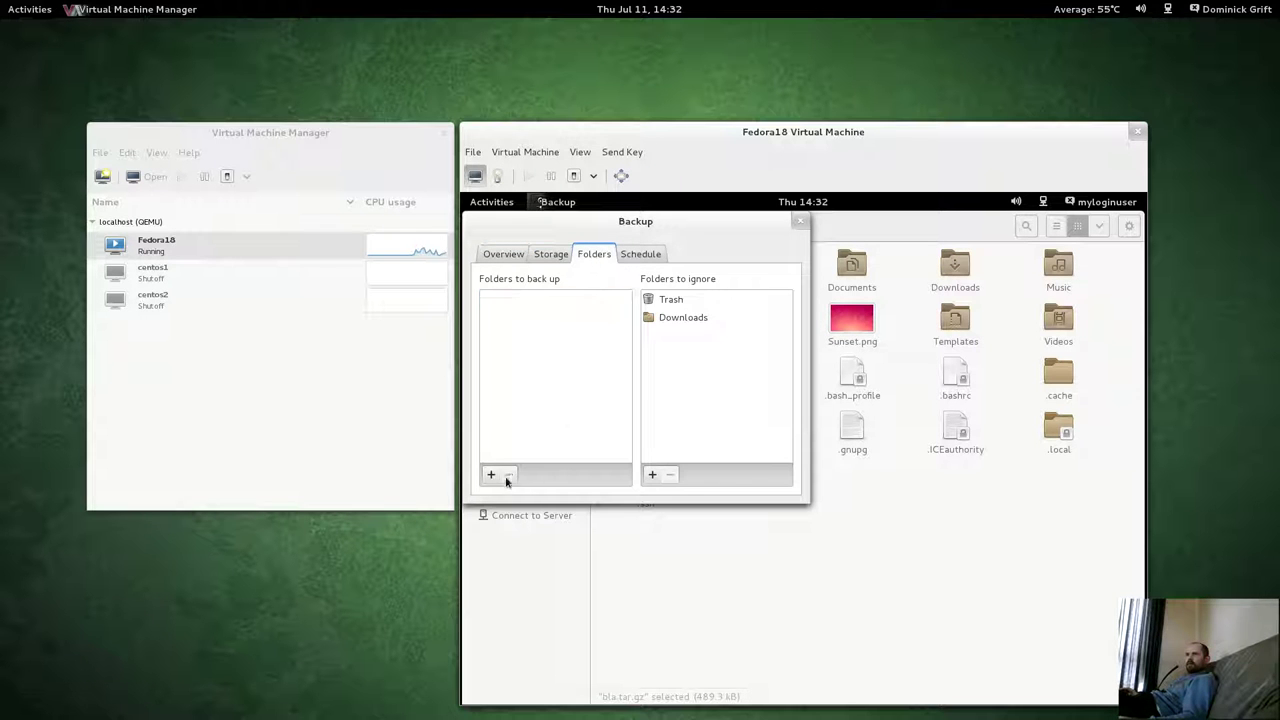
pyautogui.click(491, 475)
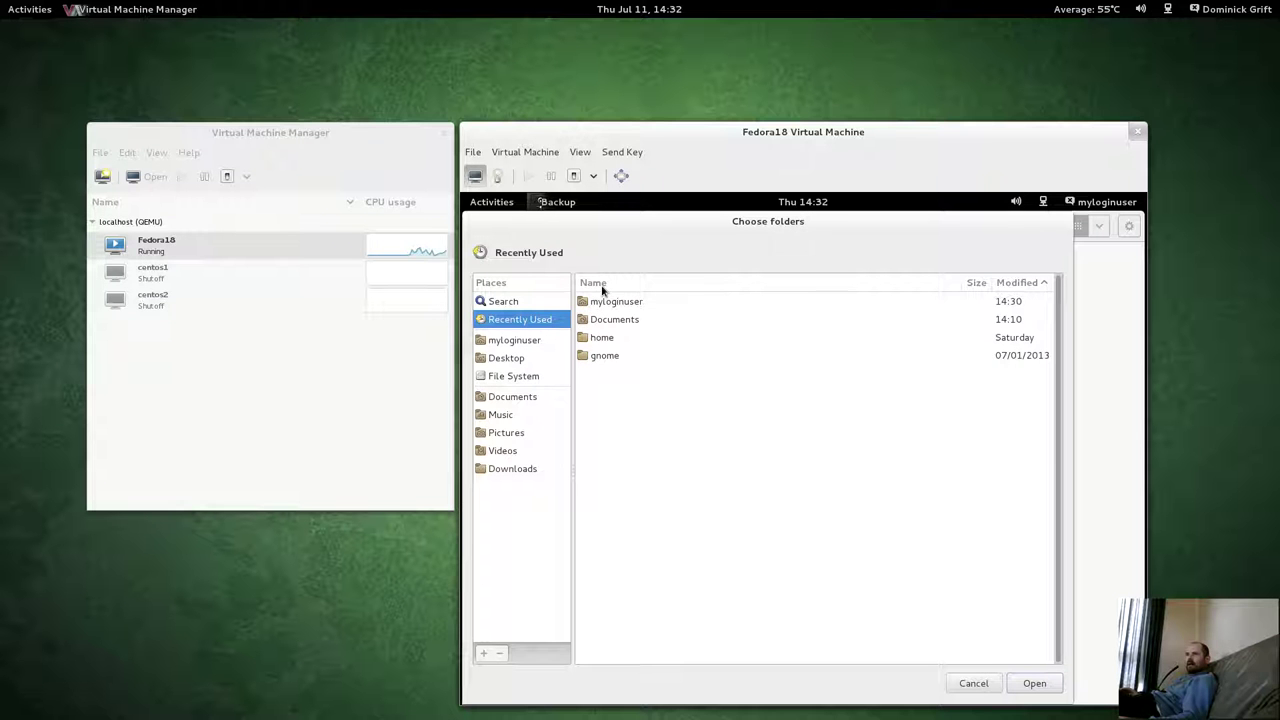
pyautogui.click(500, 341)
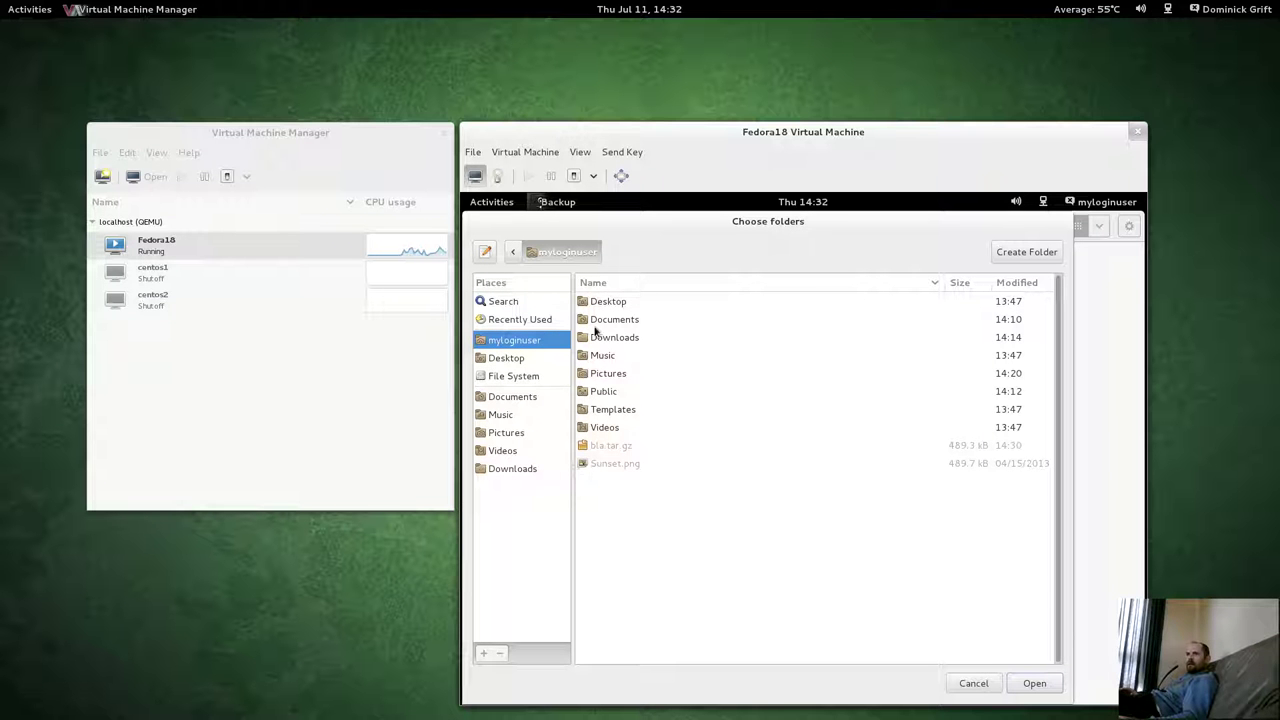
pyautogui.click(601, 324)
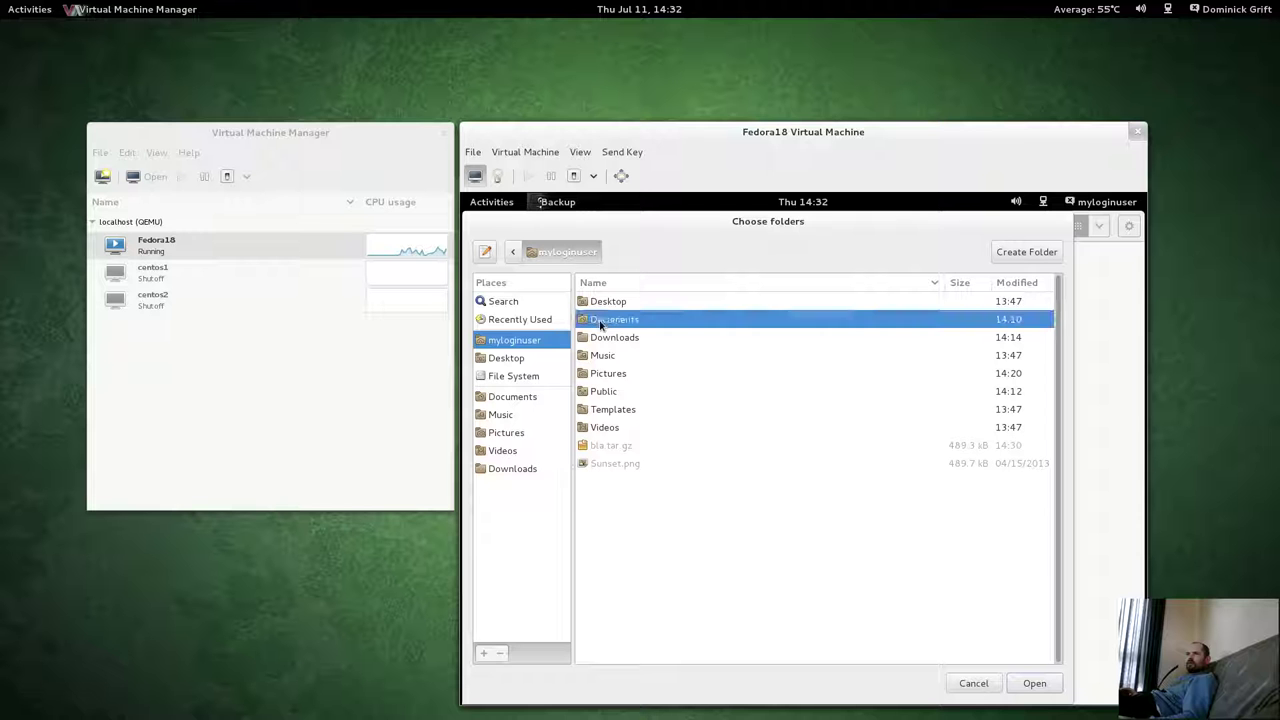
pyautogui.click(1040, 684)
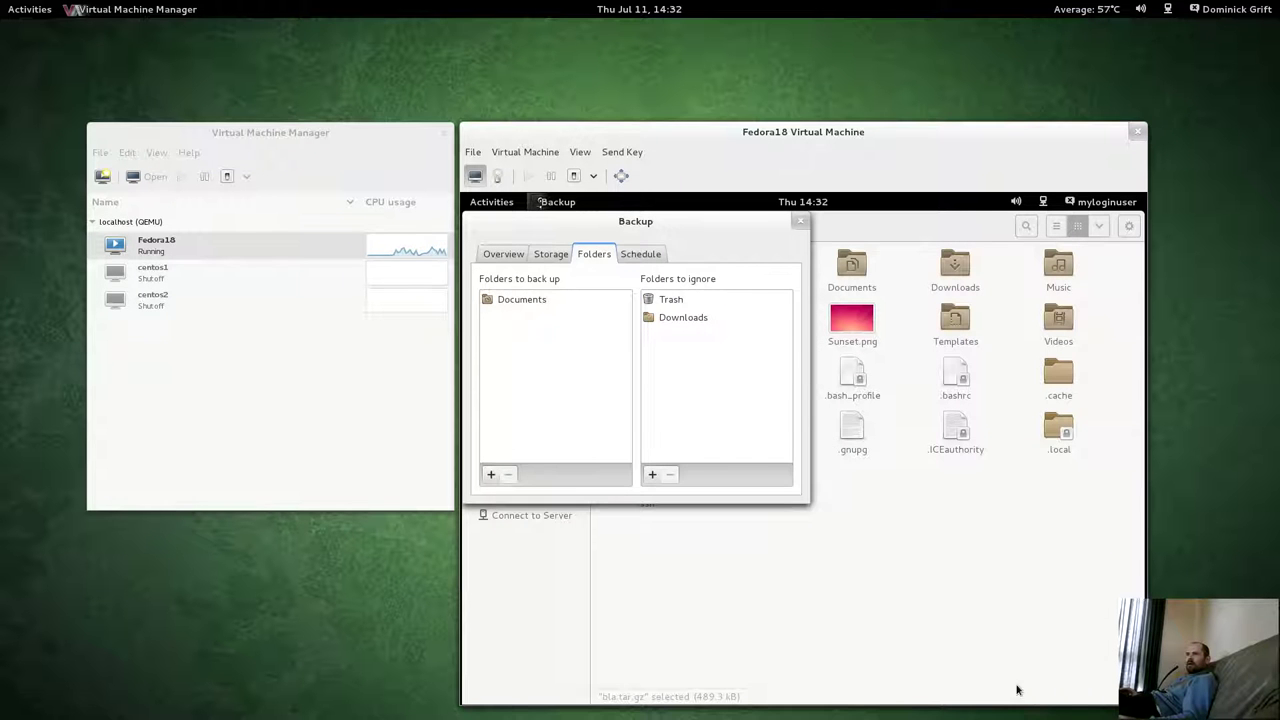
pyautogui.click(659, 255)
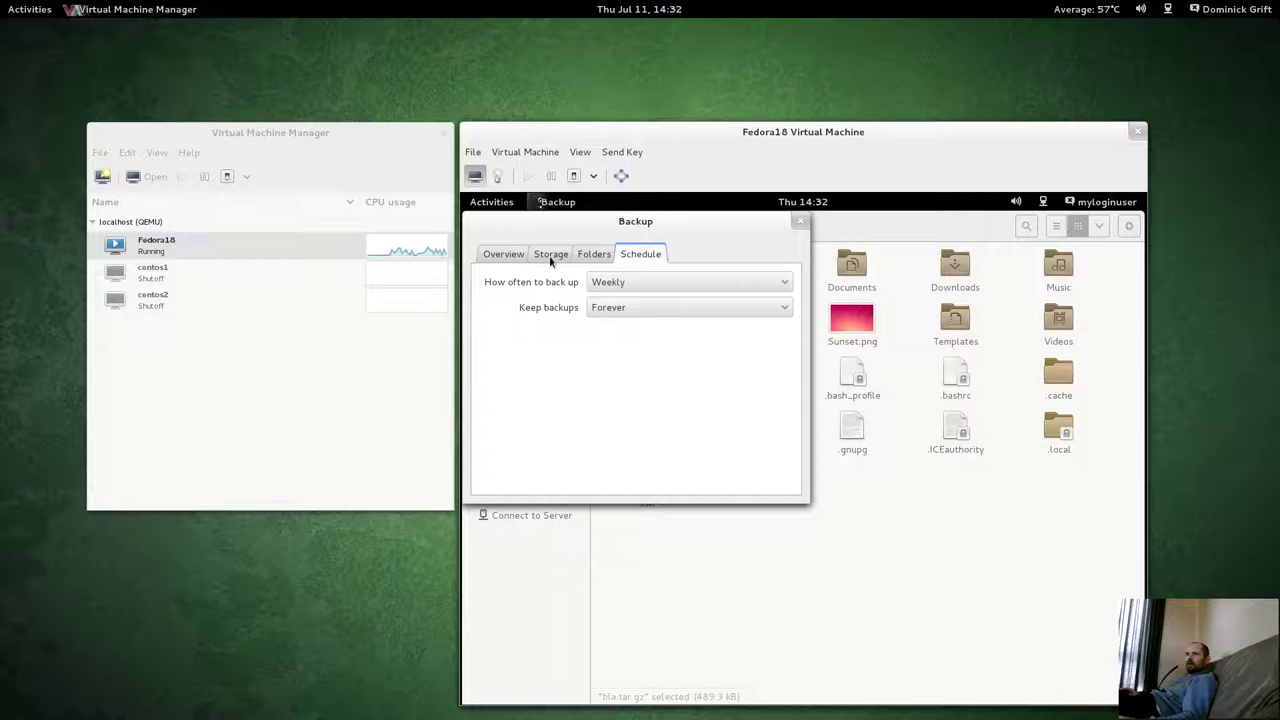
# Set the backup location type to SSH on the Storage tab.
pyautogui.click(550, 258)
pyautogui.click(684, 283)
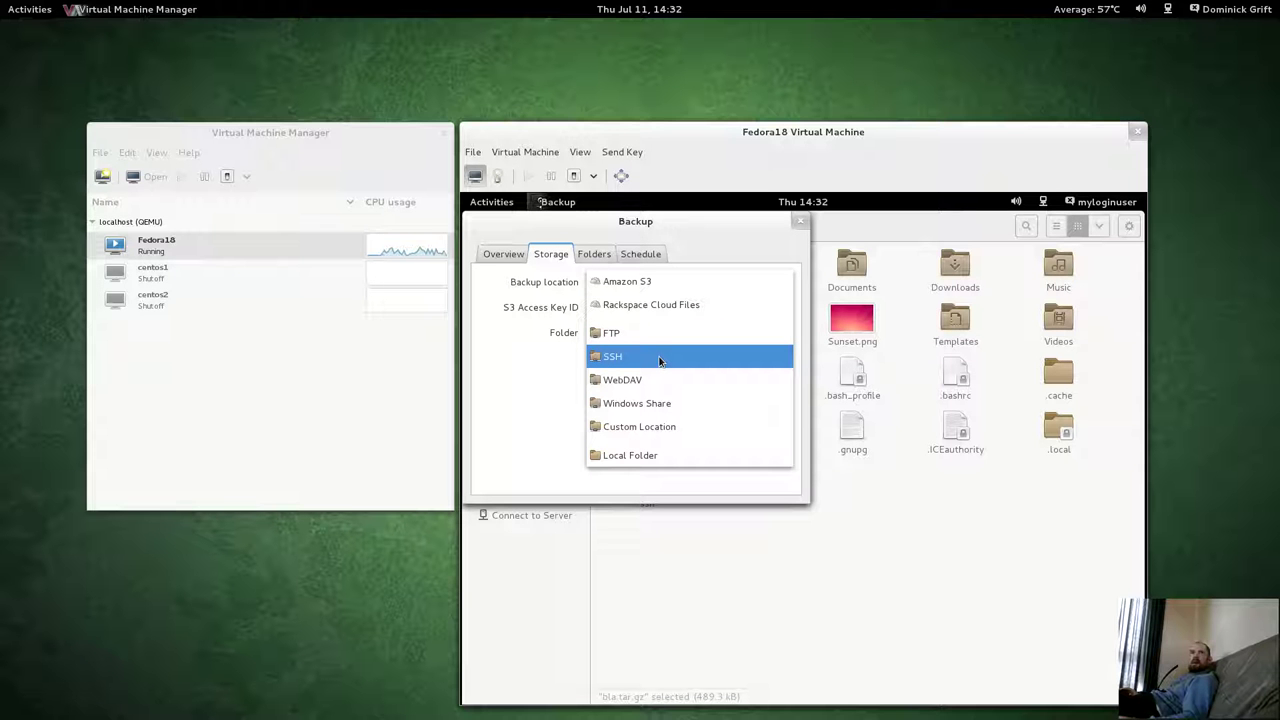
pyautogui.press('Escape')
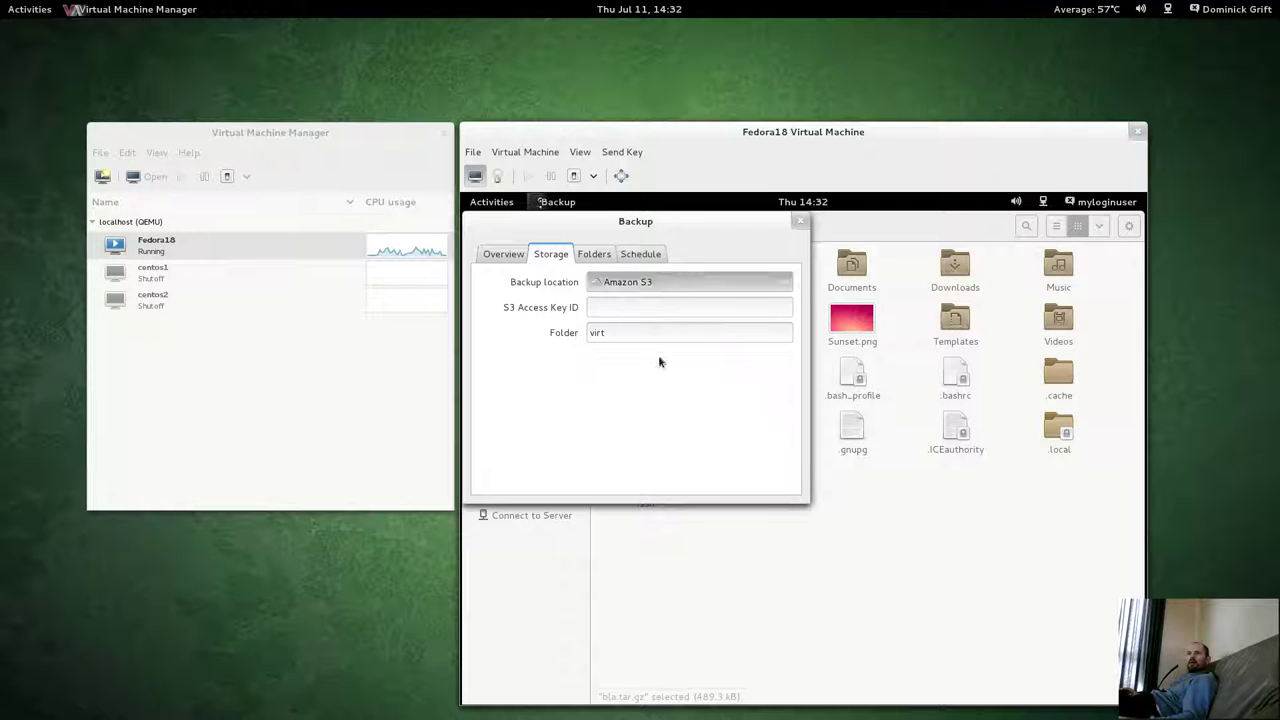
pyautogui.click(654, 283)
pyautogui.click(640, 354)
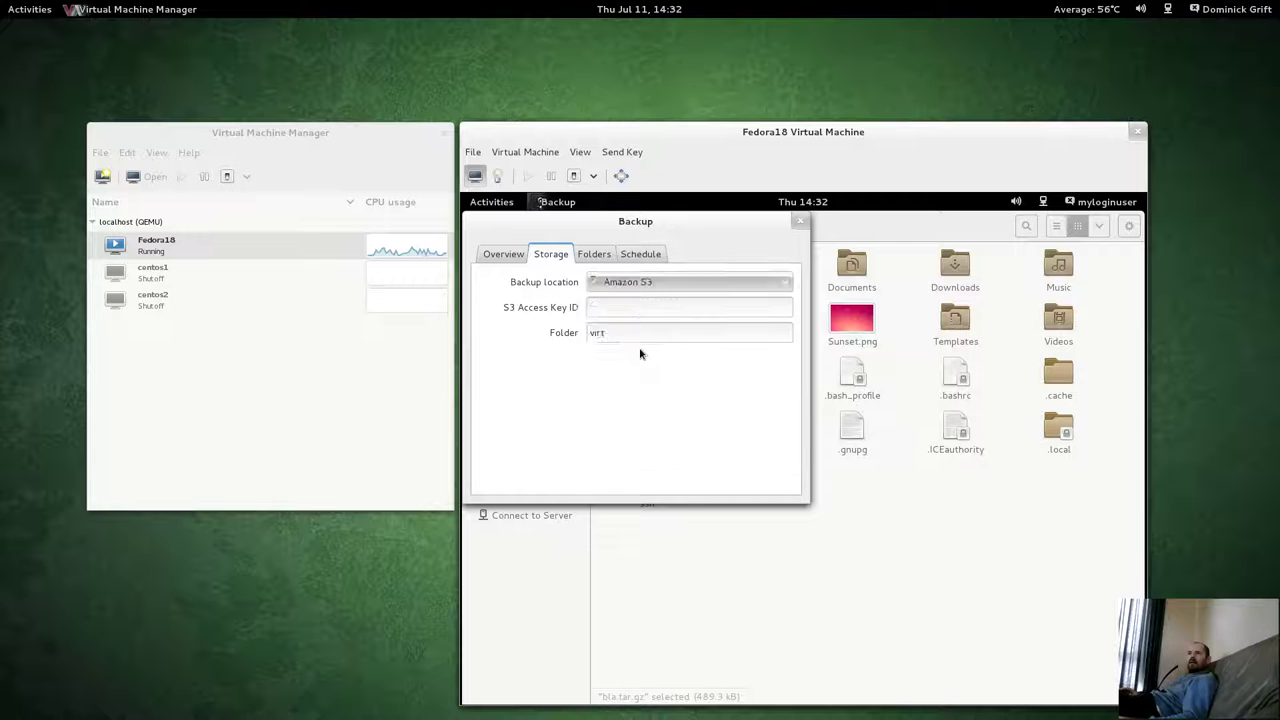
# Enter server ssh.netkb.info, port 22, the remote user's home folder and username.
pyautogui.click(631, 307)
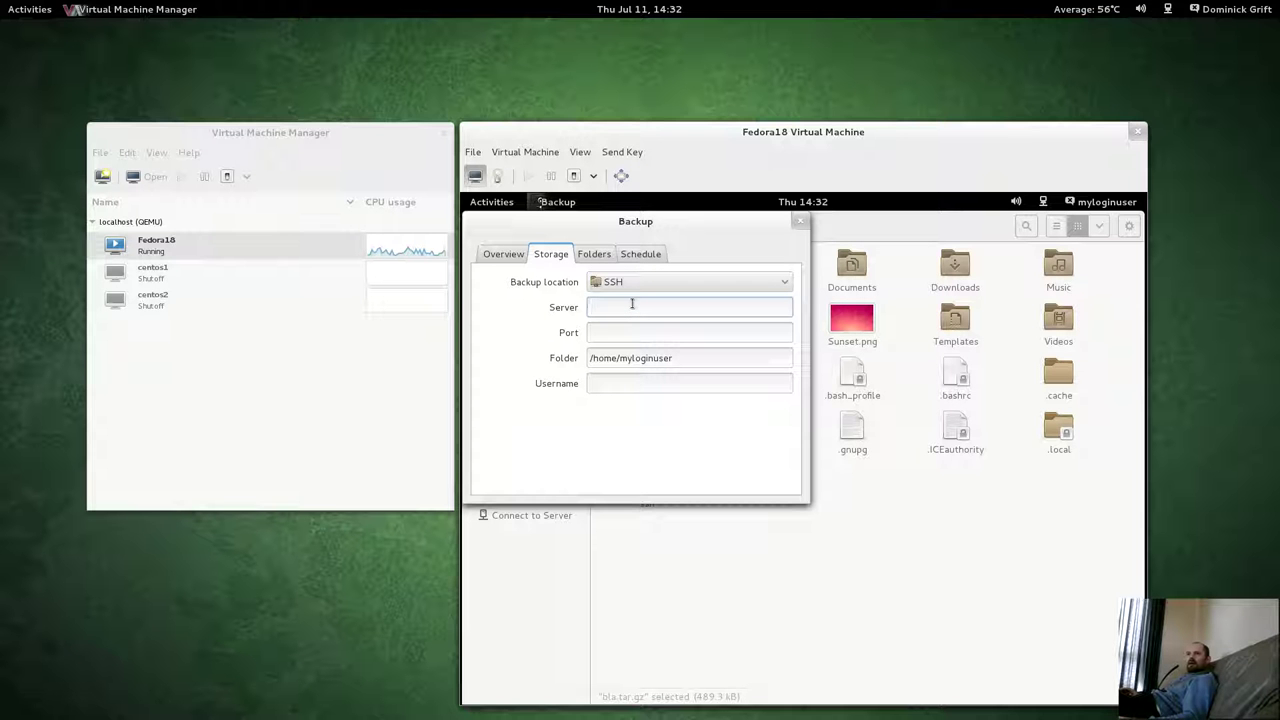
pyautogui.write('ssh.netkb.i')
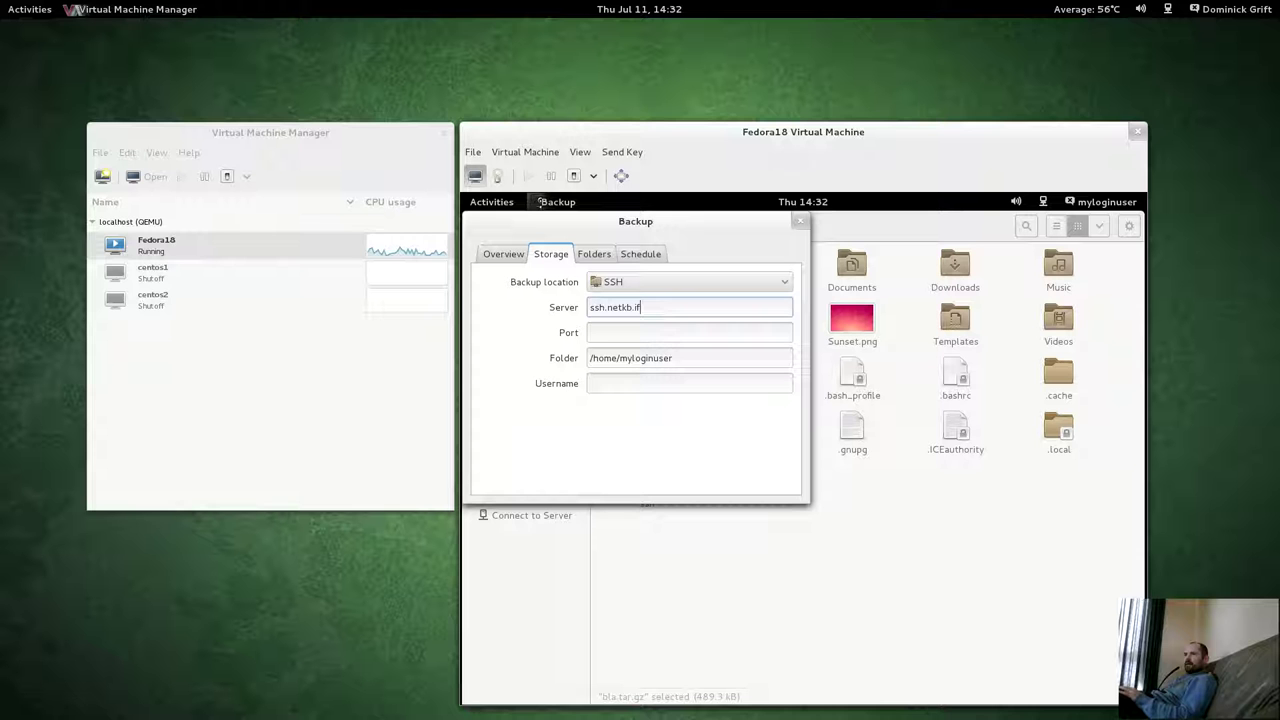
pyautogui.write('nfo')
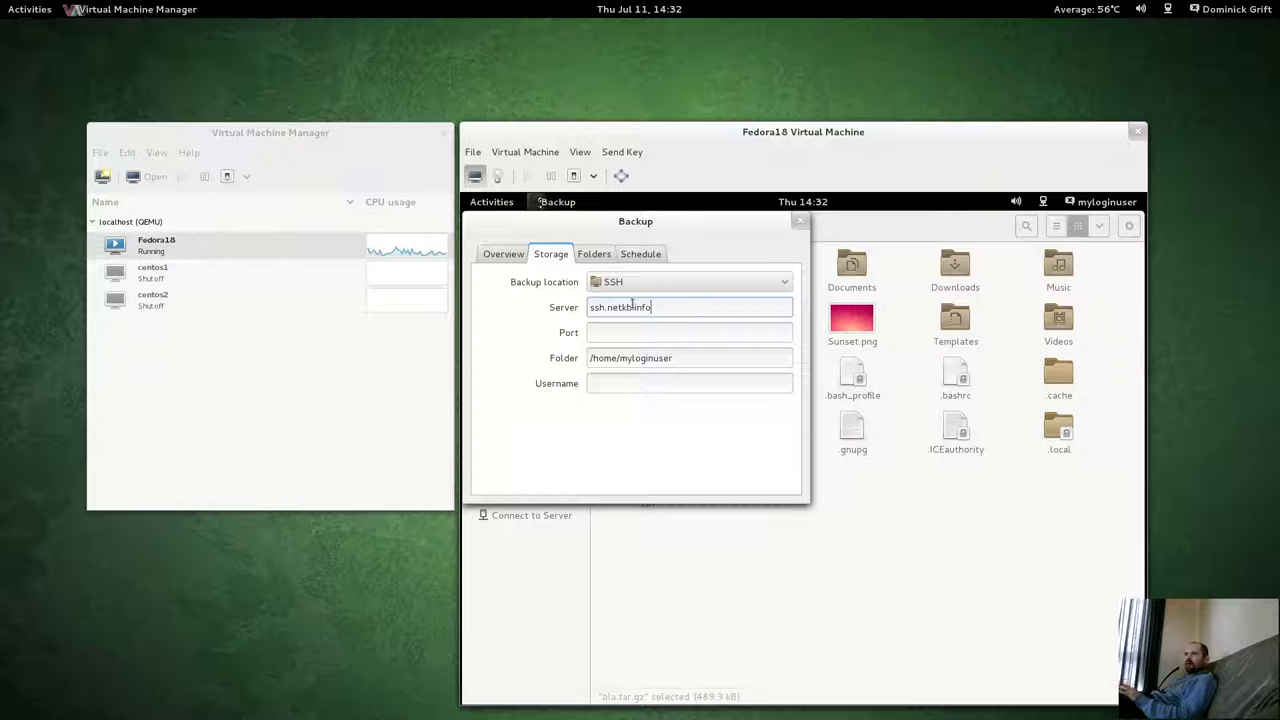
pyautogui.press('Tab')
pyautogui.write('22')
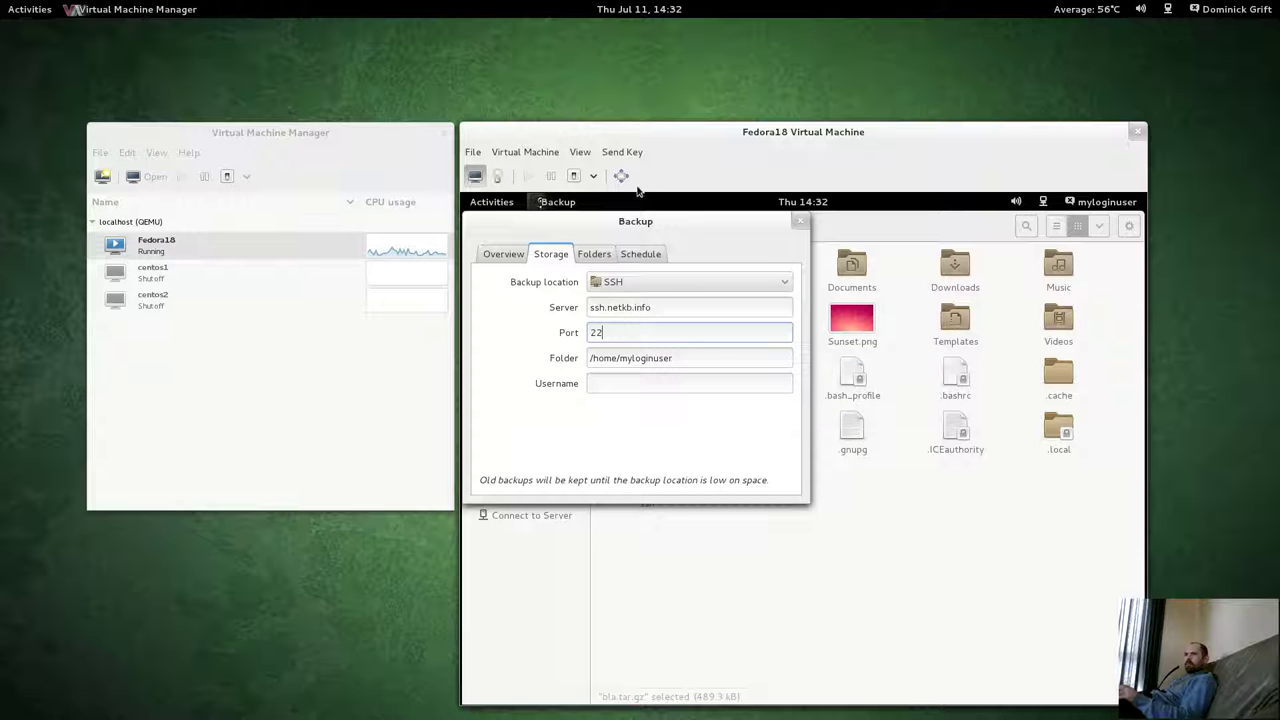
pyautogui.click(676, 358)
pyautogui.moveTo(673, 358); pyautogui.dragTo(622, 364)
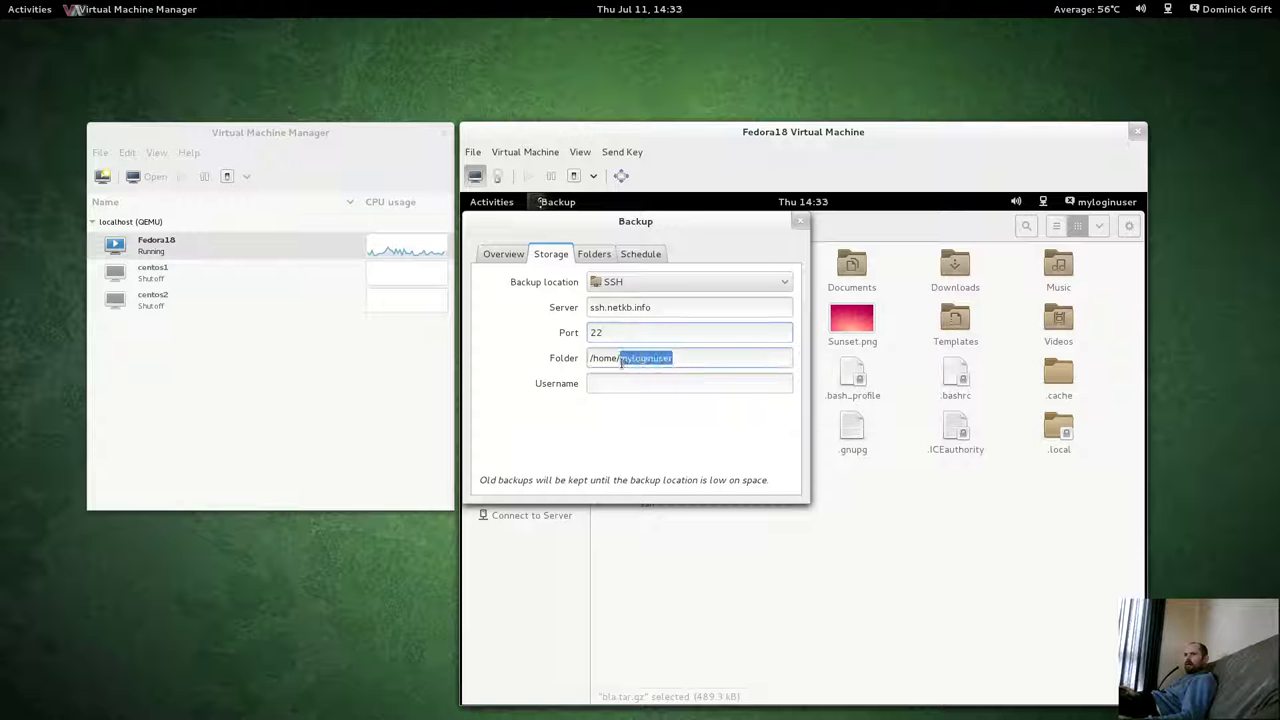
pyautogui.write('dom')
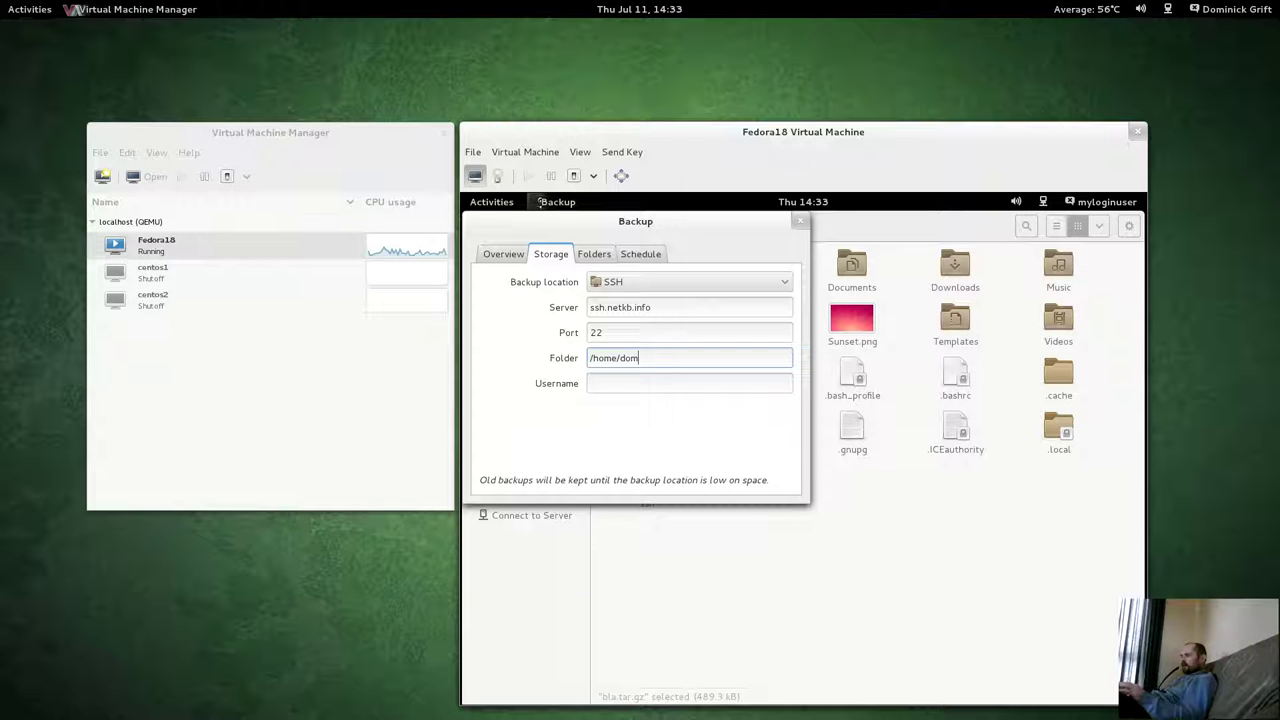
pyautogui.write('inick')
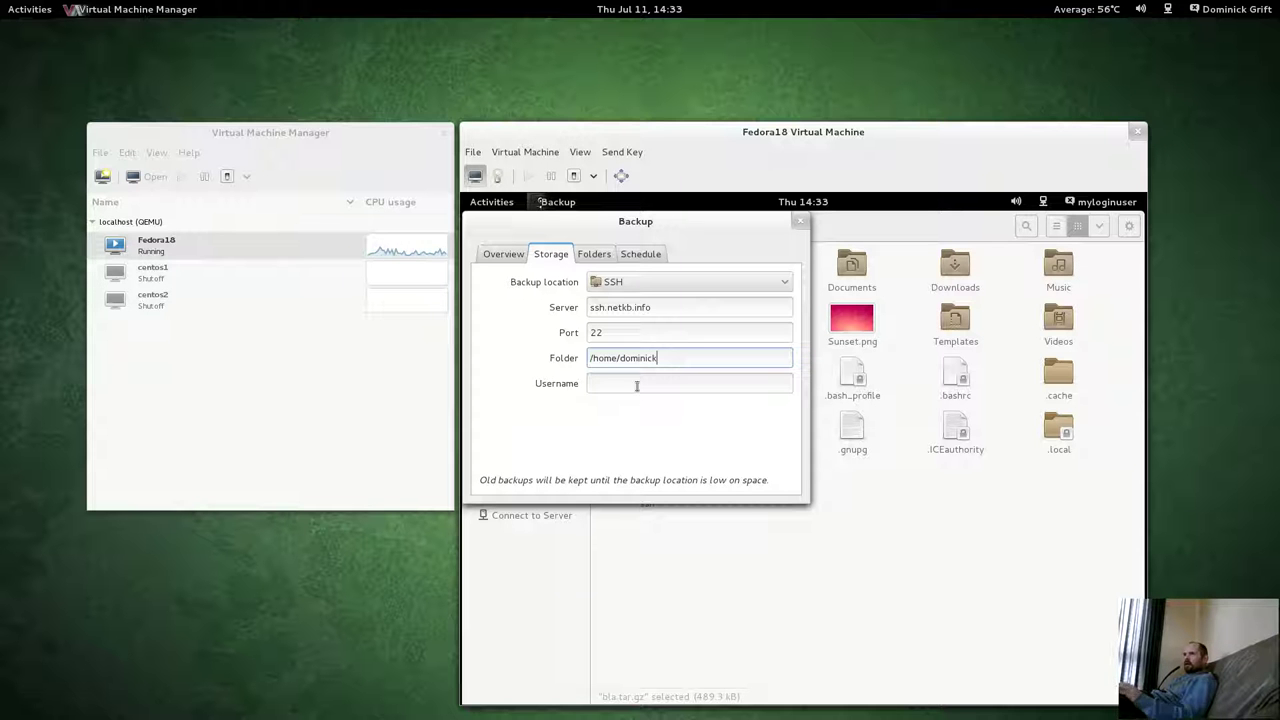
pyautogui.click(637, 383)
pyautogui.write('dominick')
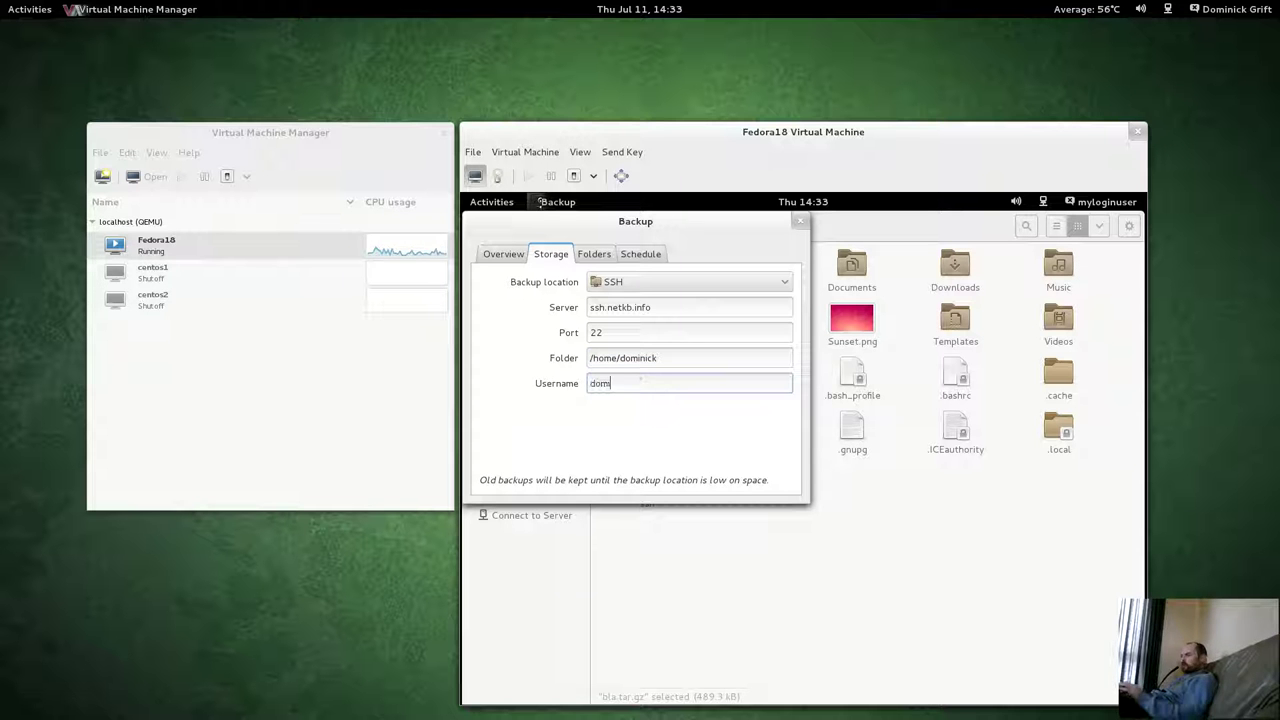
pyautogui.click(499, 256)
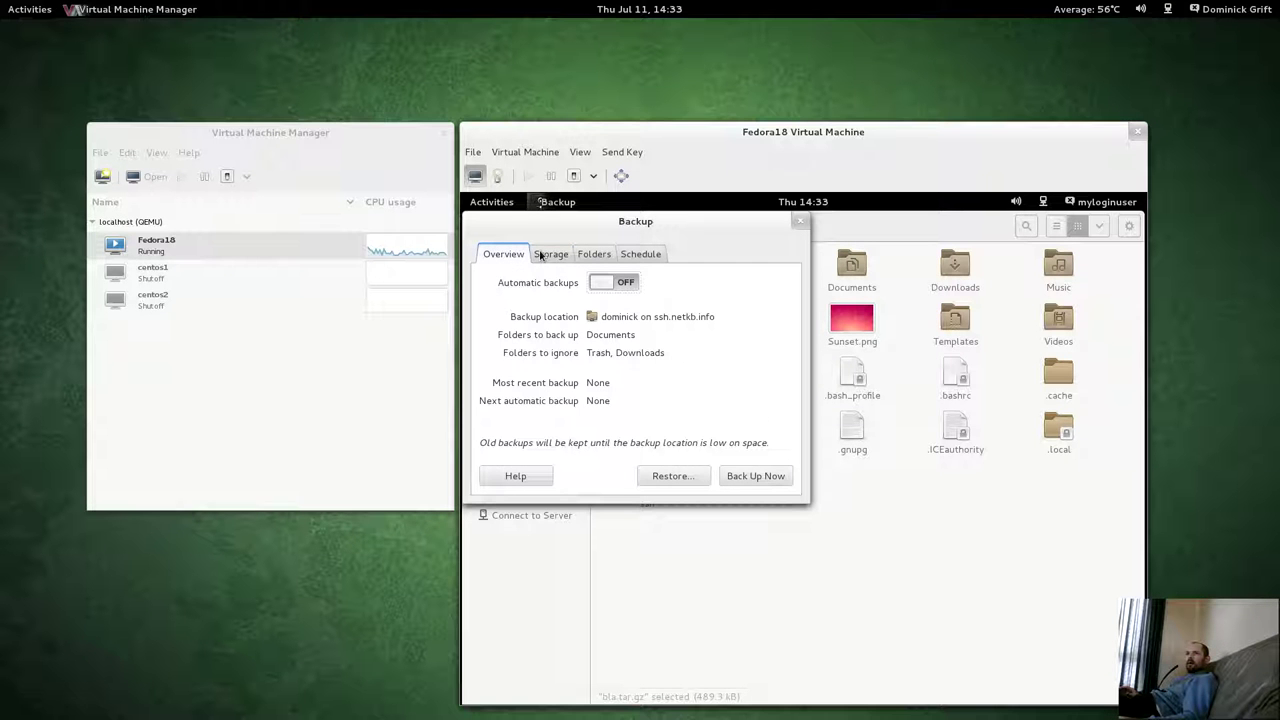
# Run Back Up Now, accept the server, unlock the SSH key, and set a remembered encryption password.
pyautogui.click(754, 476)
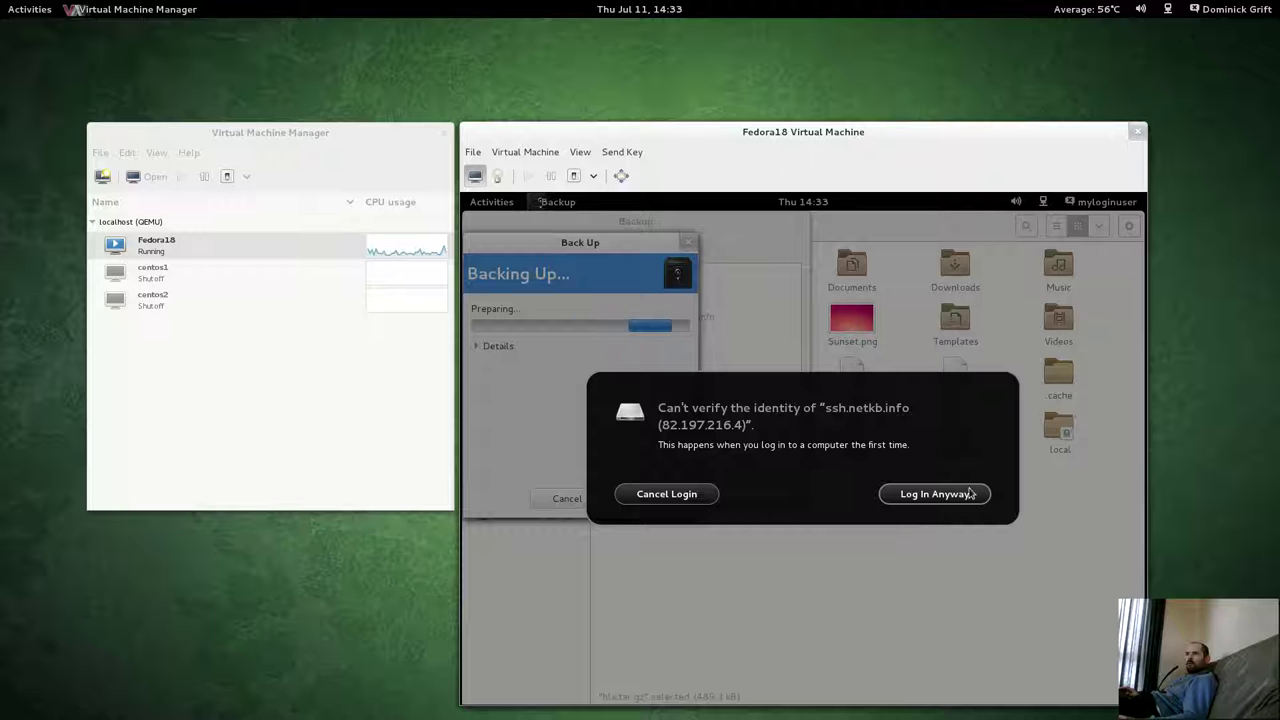
pyautogui.click(934, 494)
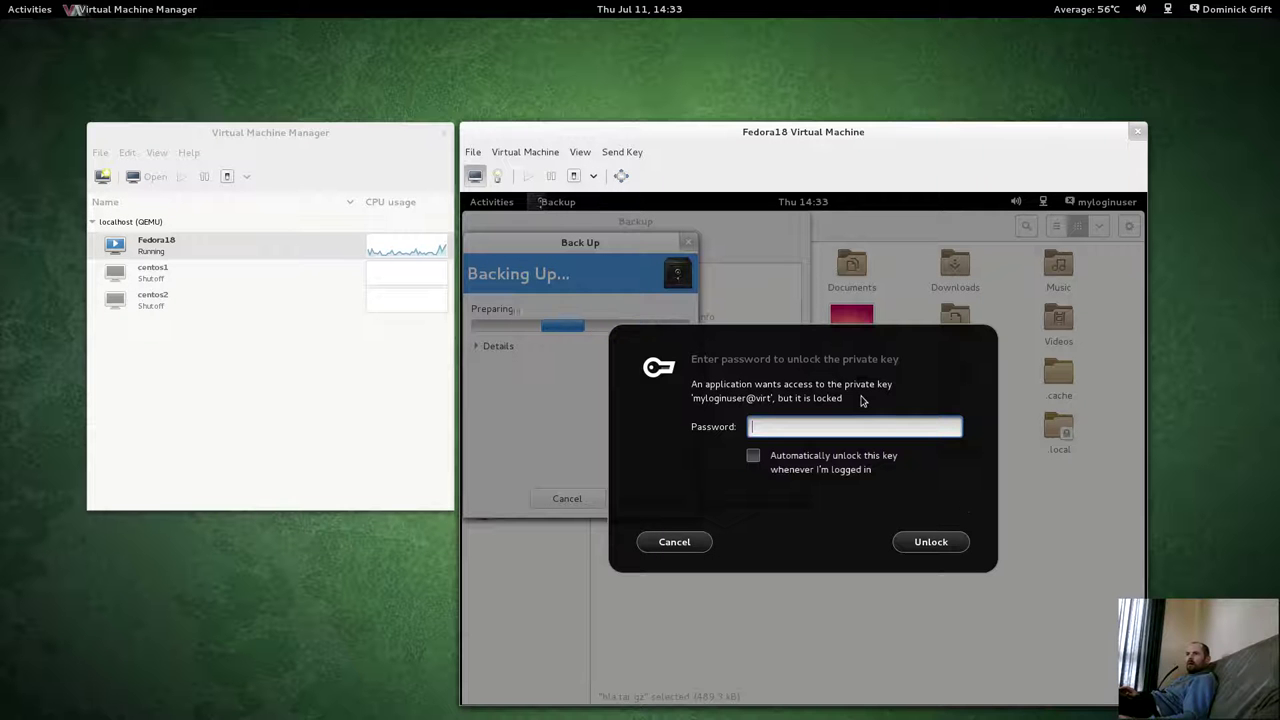
pyautogui.write('****')
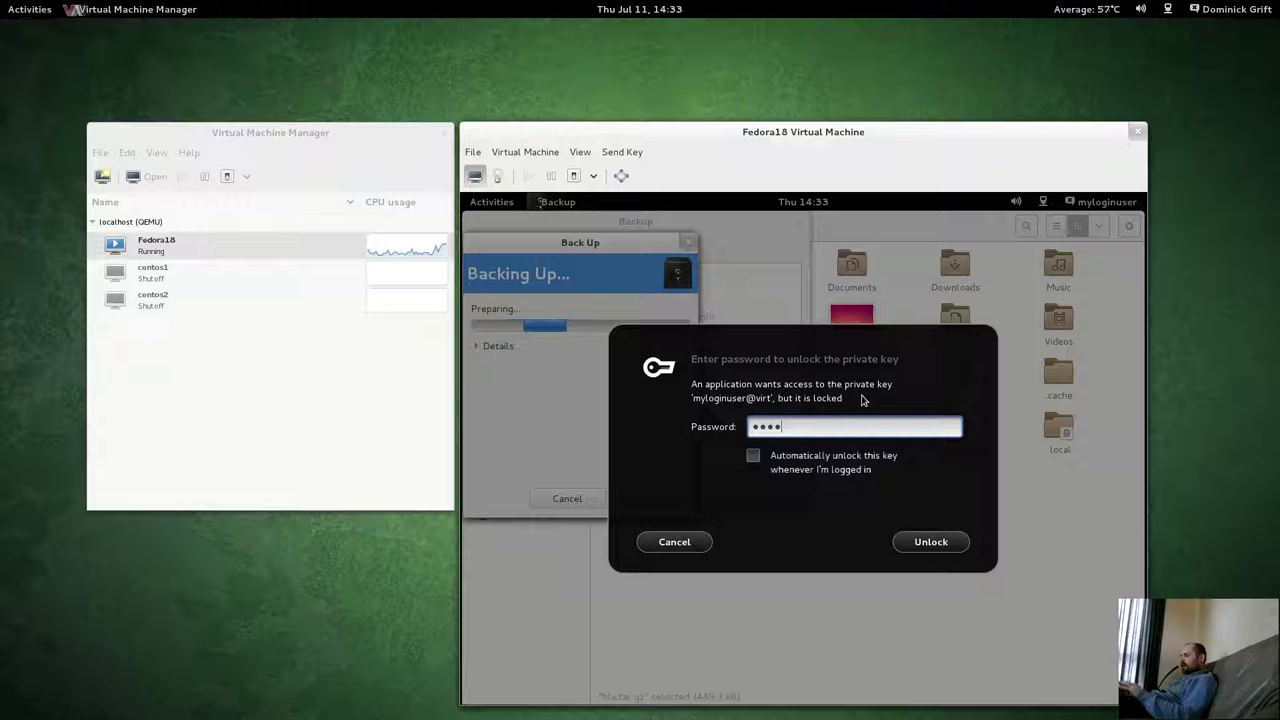
pyautogui.write('**')
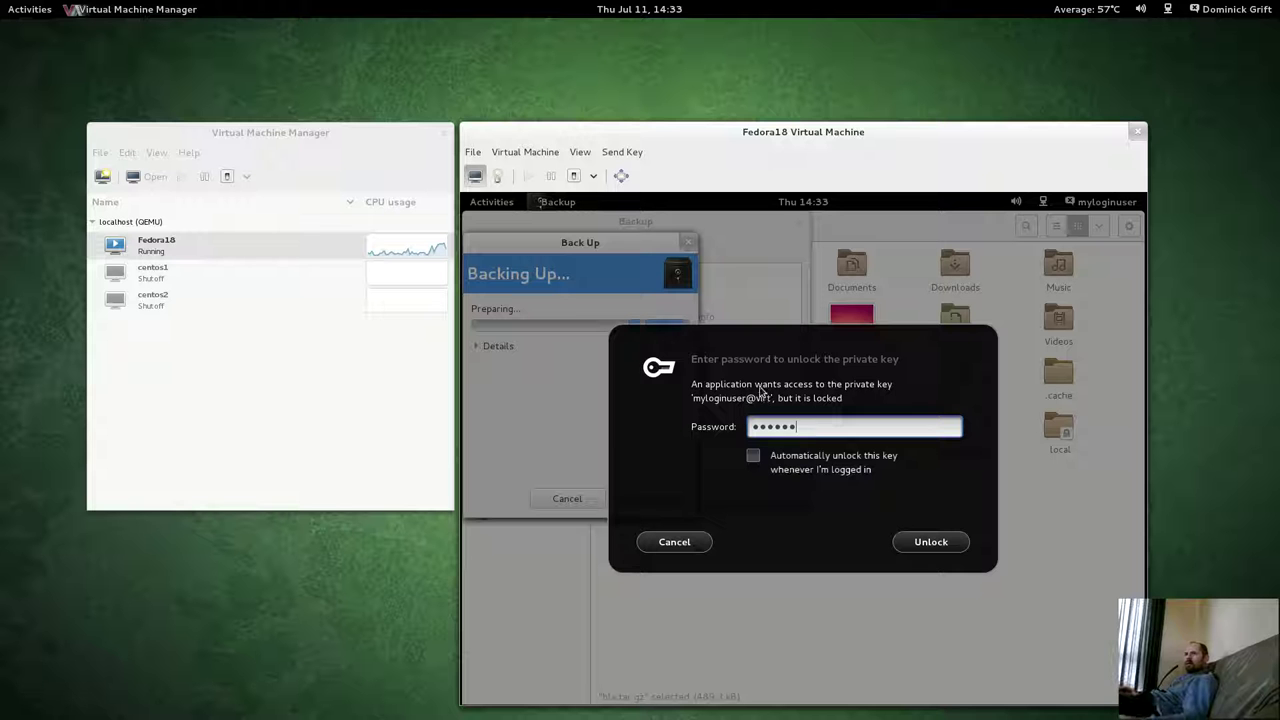
pyautogui.click(765, 456)
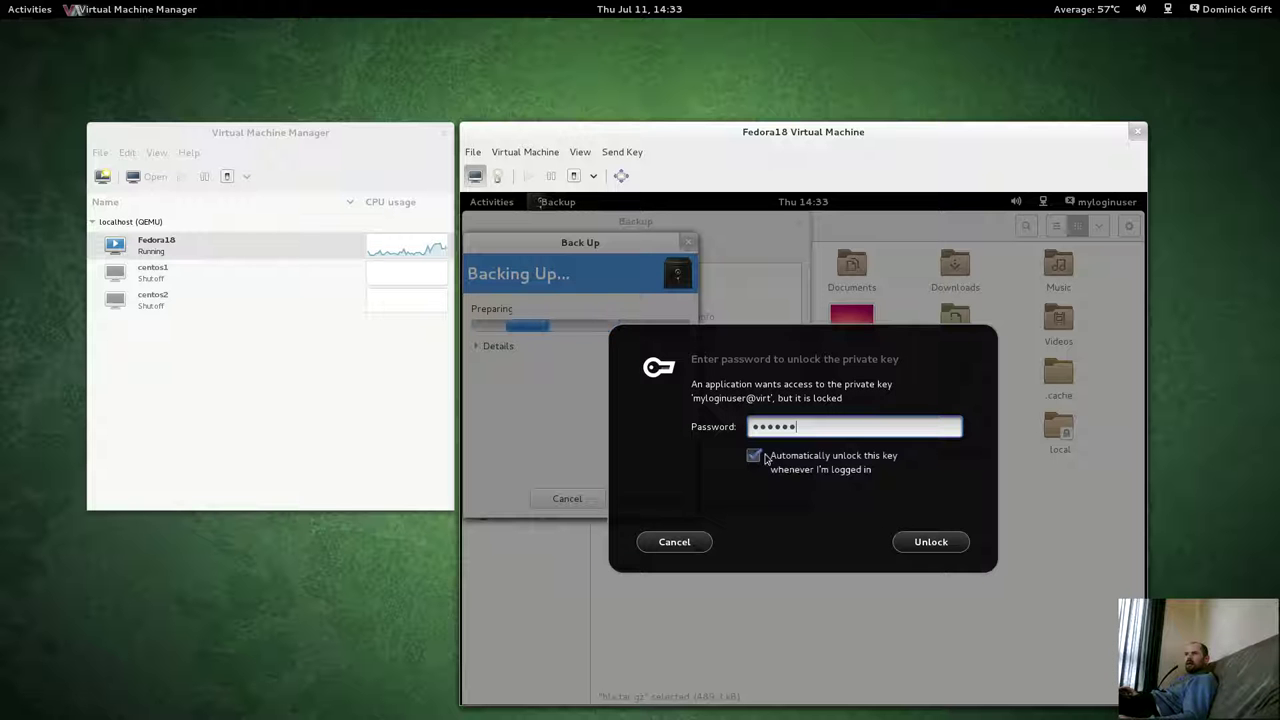
pyautogui.click(929, 541)
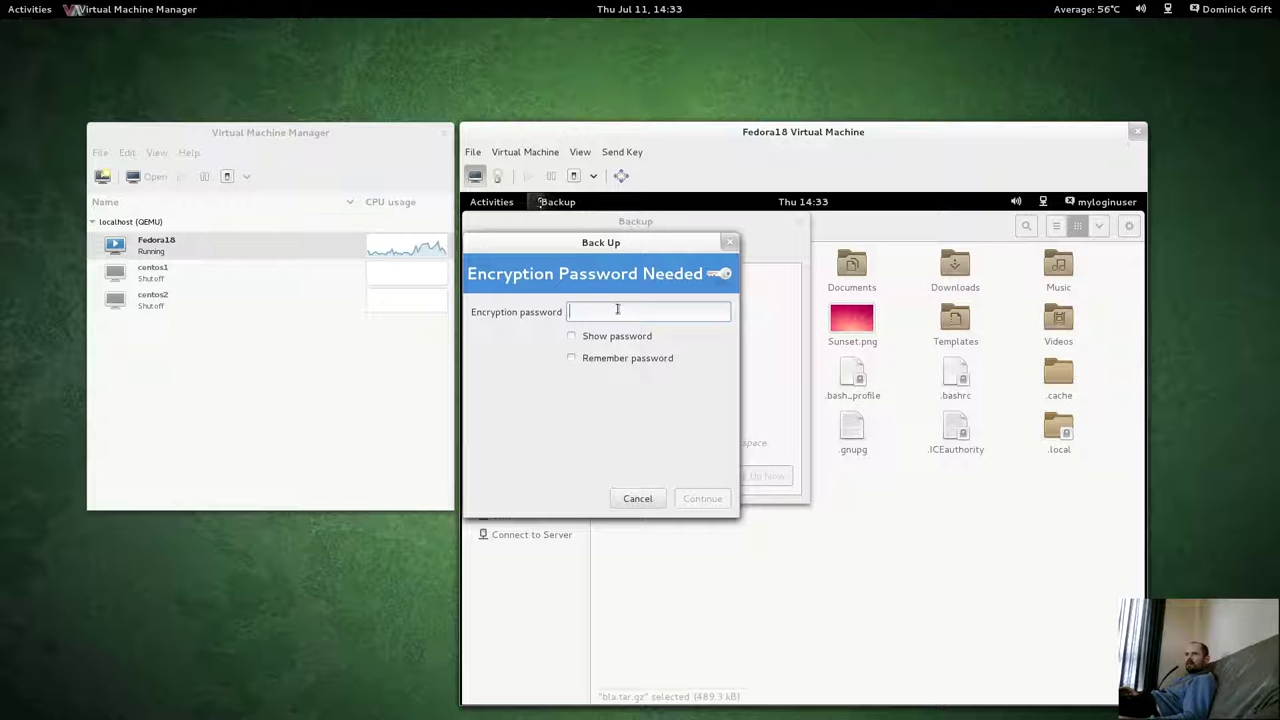
pyautogui.write('•••••')
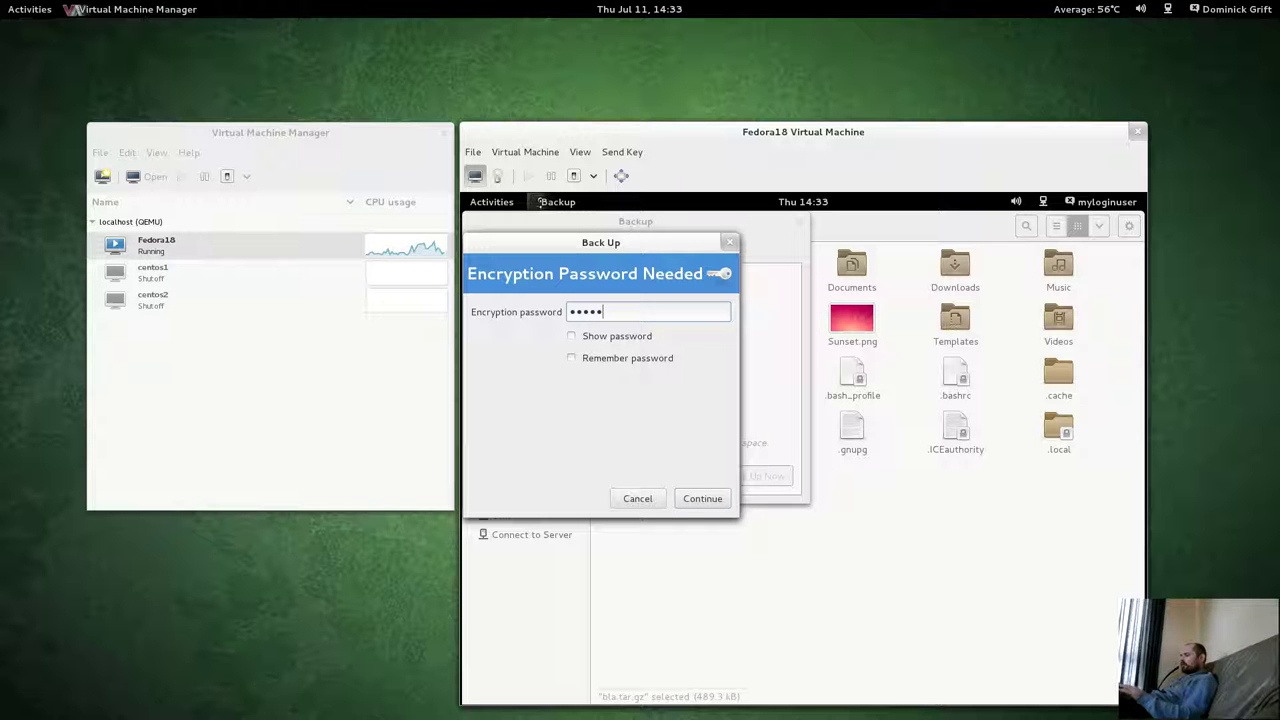
pyautogui.write('•')
pyautogui.click(572, 358)
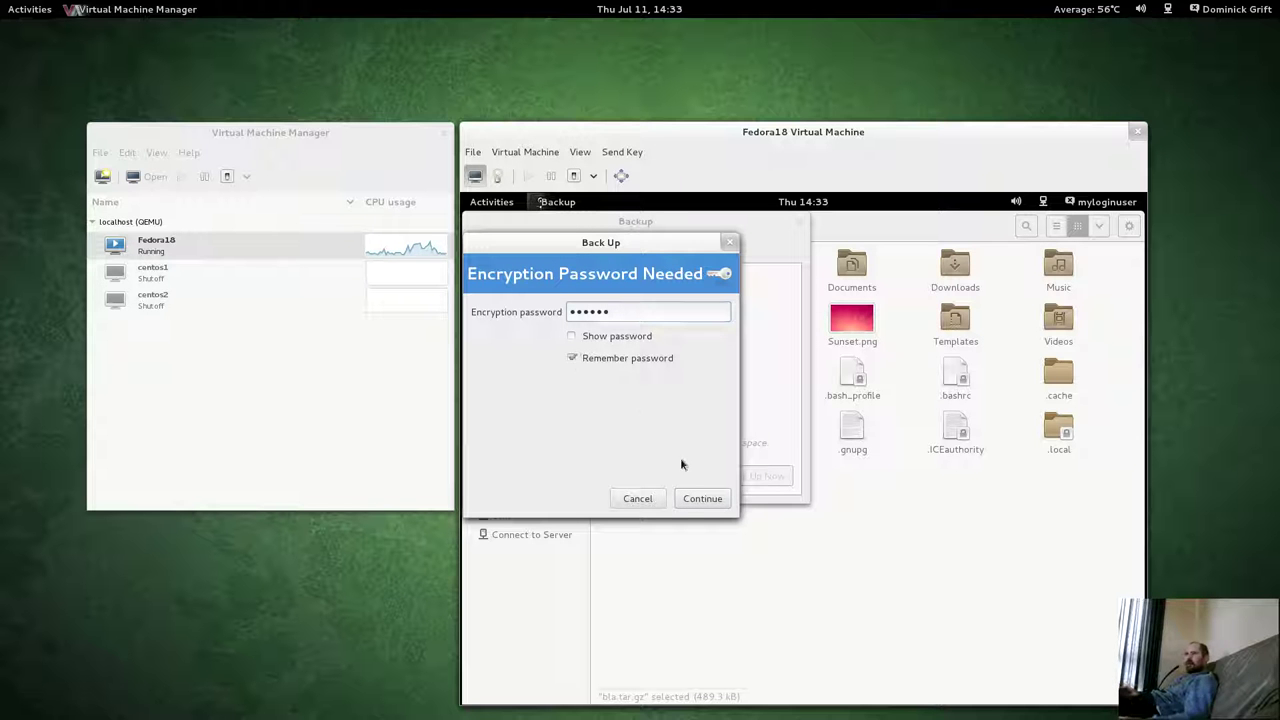
pyautogui.click(700, 498)
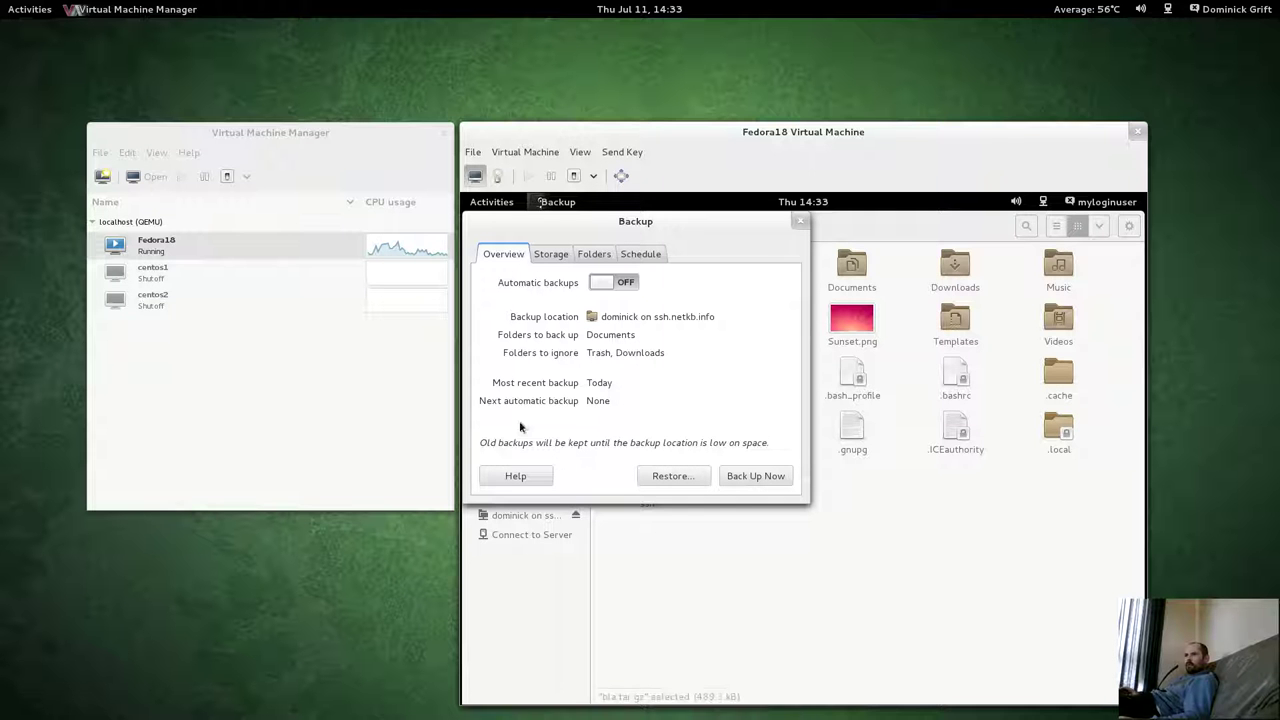
# Close the backup settings window and search the audit log for AVC denials since 14:31.
pyautogui.click(801, 222)
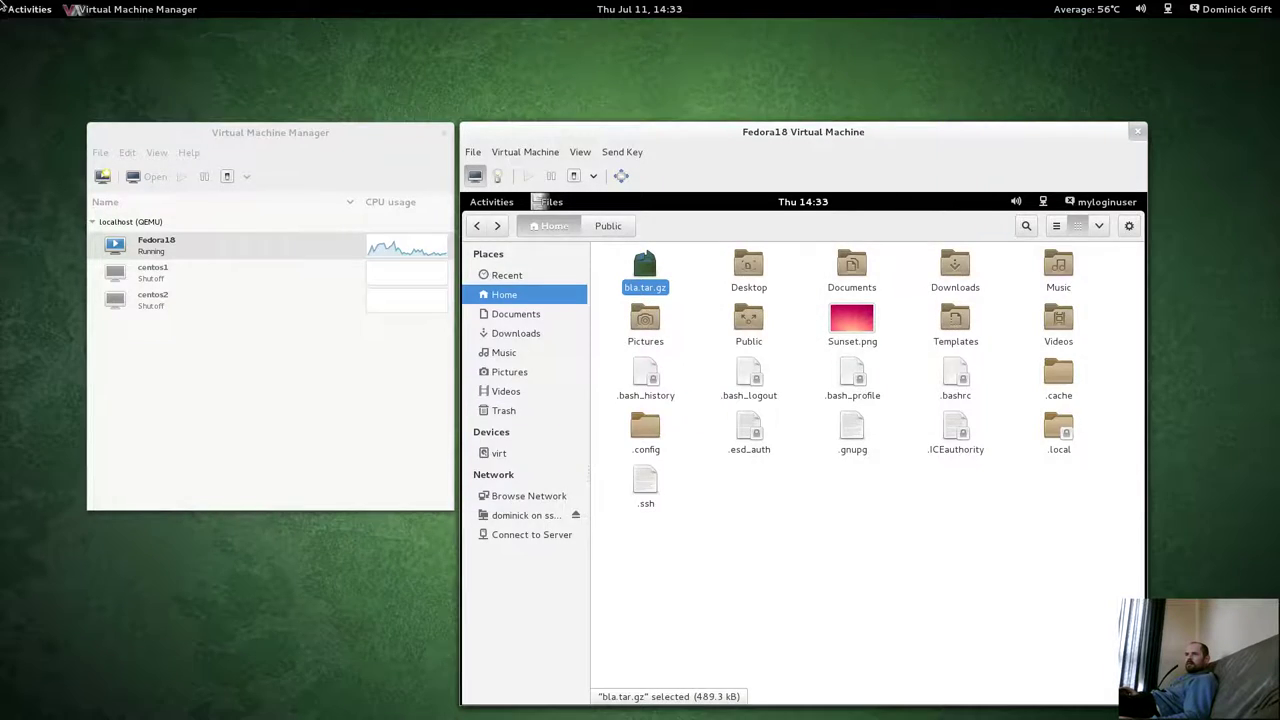
pyautogui.moveTo(2, 2)
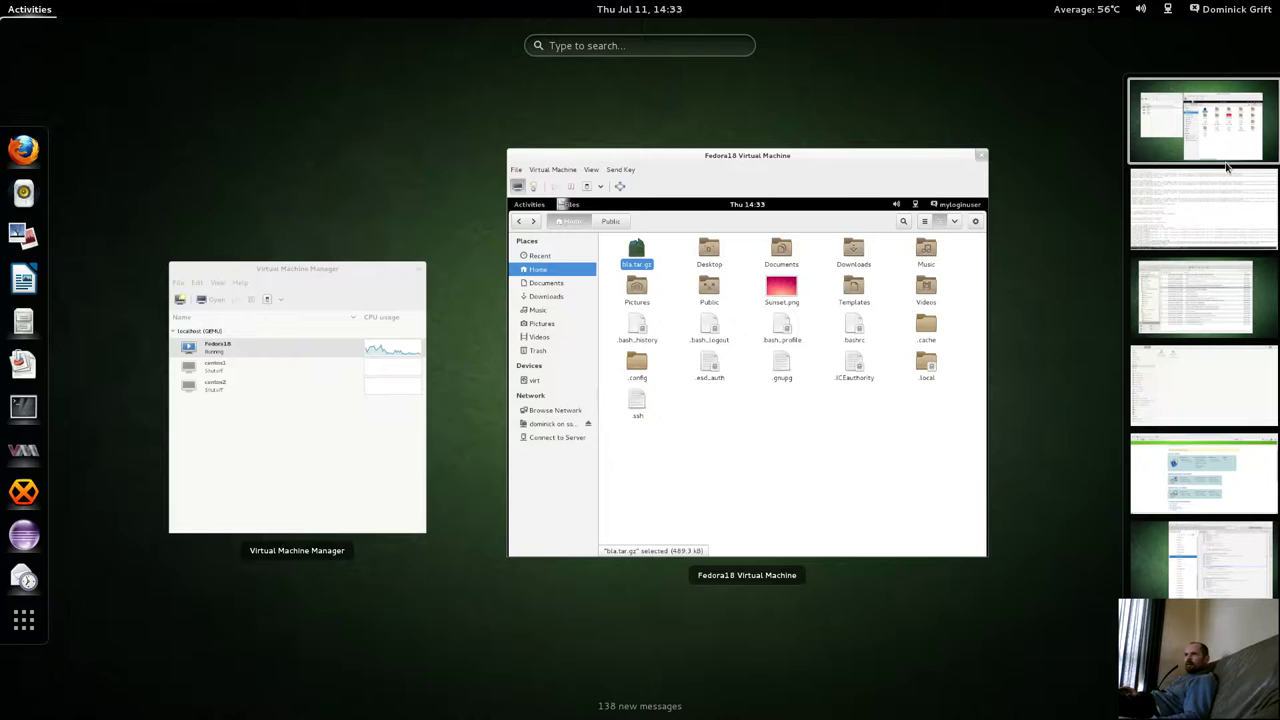
pyautogui.click(1182, 222)
pyautogui.press('Up')
pyautogui.press('Up')
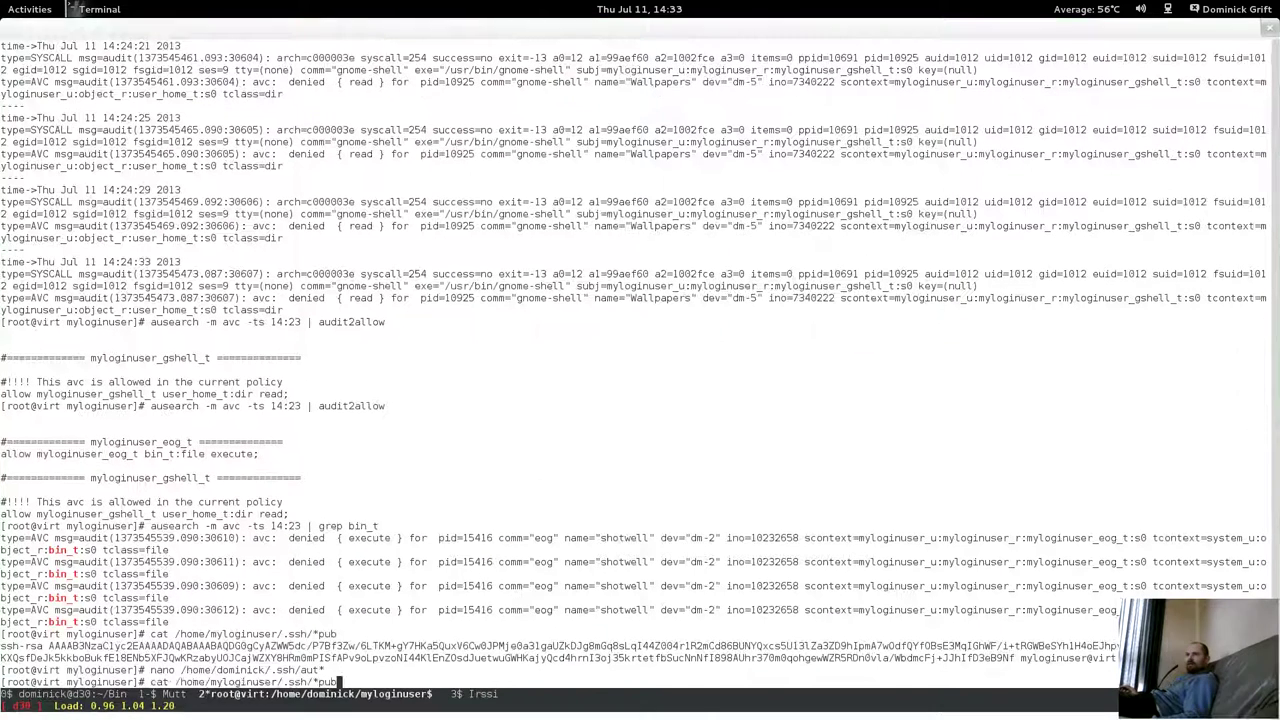
pyautogui.press('Up')
pyautogui.press('Up')
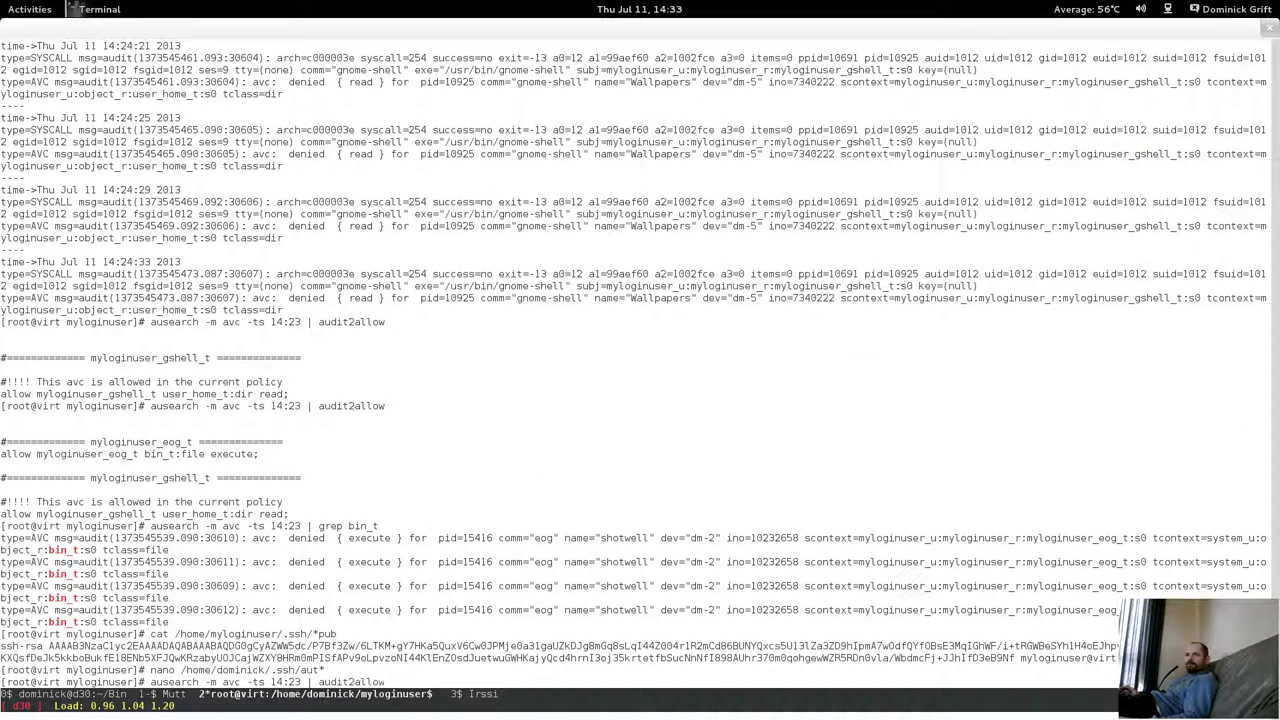
pyautogui.press('BackSpace')
pyautogui.press('BackSpace')
pyautogui.press('BackSpace')
pyautogui.press('BackSpace')
pyautogui.press('BackSpace')
pyautogui.press('BackSpace')
pyautogui.press('BackSpace')
pyautogui.press('BackSpace')
pyautogui.press('BackSpace')
pyautogui.press('BackSpace')
pyautogui.press('BackSpace')
pyautogui.press('BackSpace')
pyautogui.press('BackSpace')
pyautogui.press('BackSpace')
pyautogui.press('BackSpace')
pyautogui.press('BackSpace')
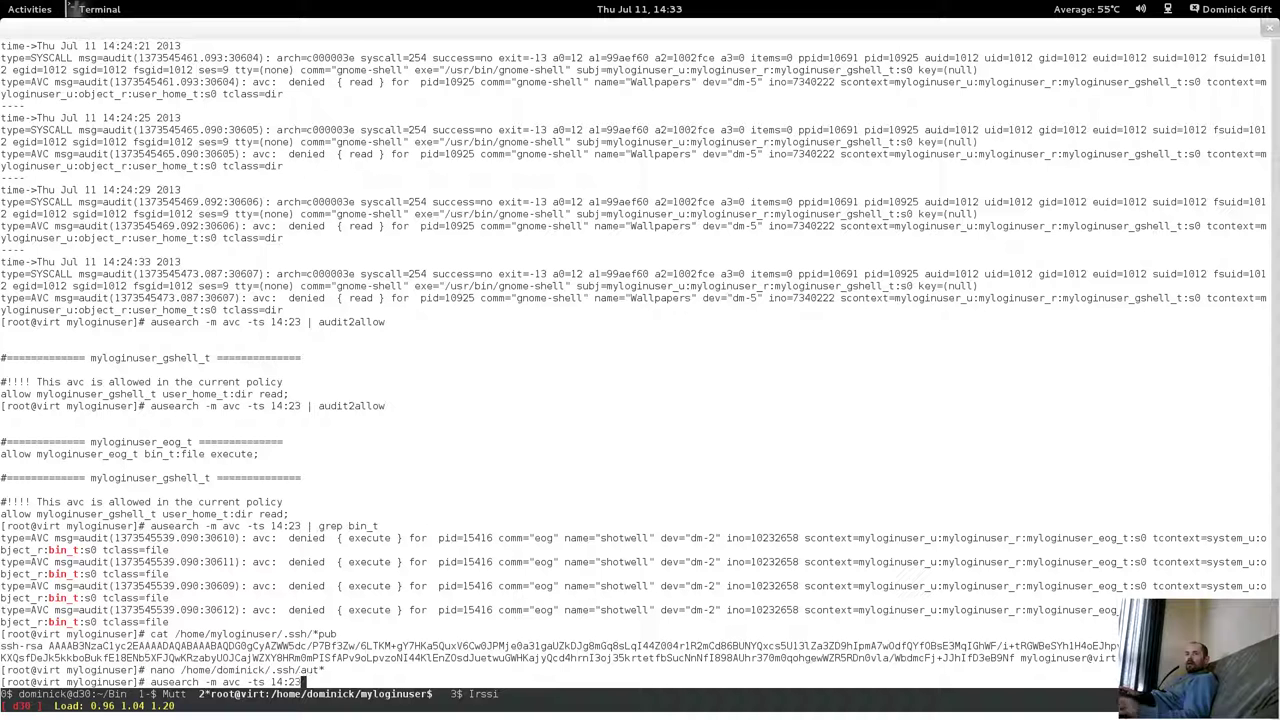
pyautogui.write('33')
pyautogui.press('BackSpace')
pyautogui.write('2')
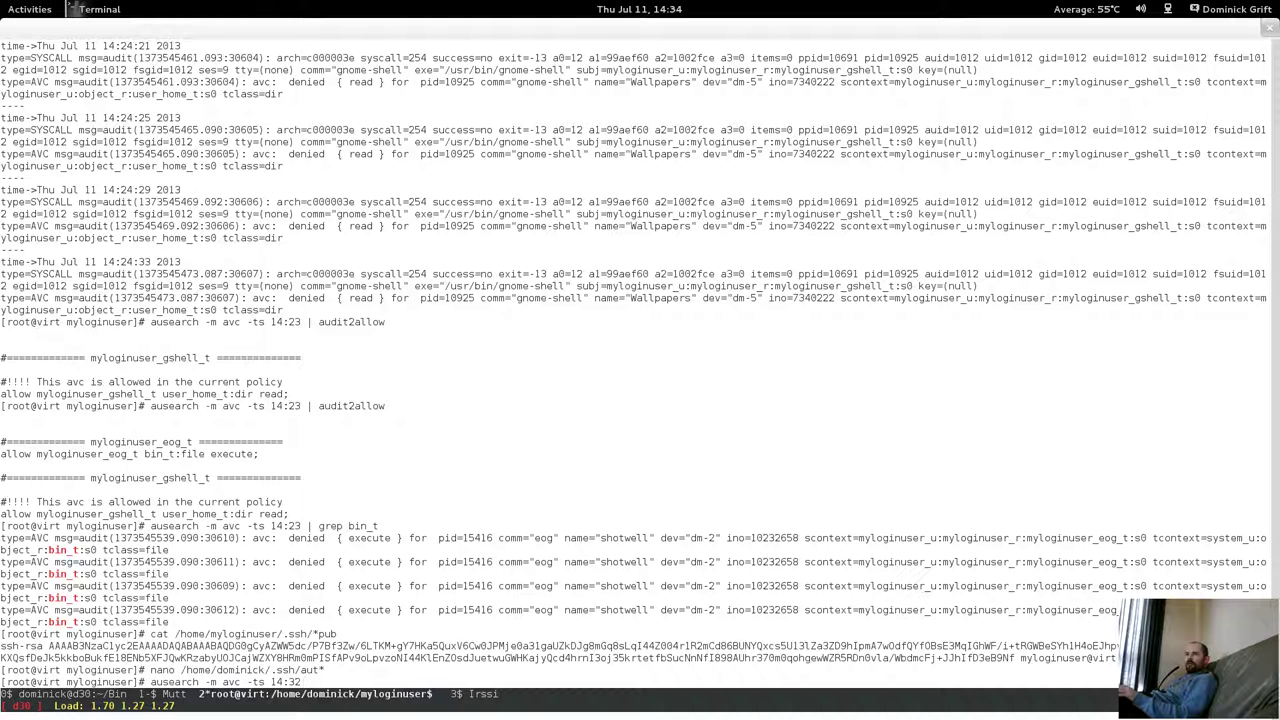
pyautogui.write('1')
pyautogui.press('Return')
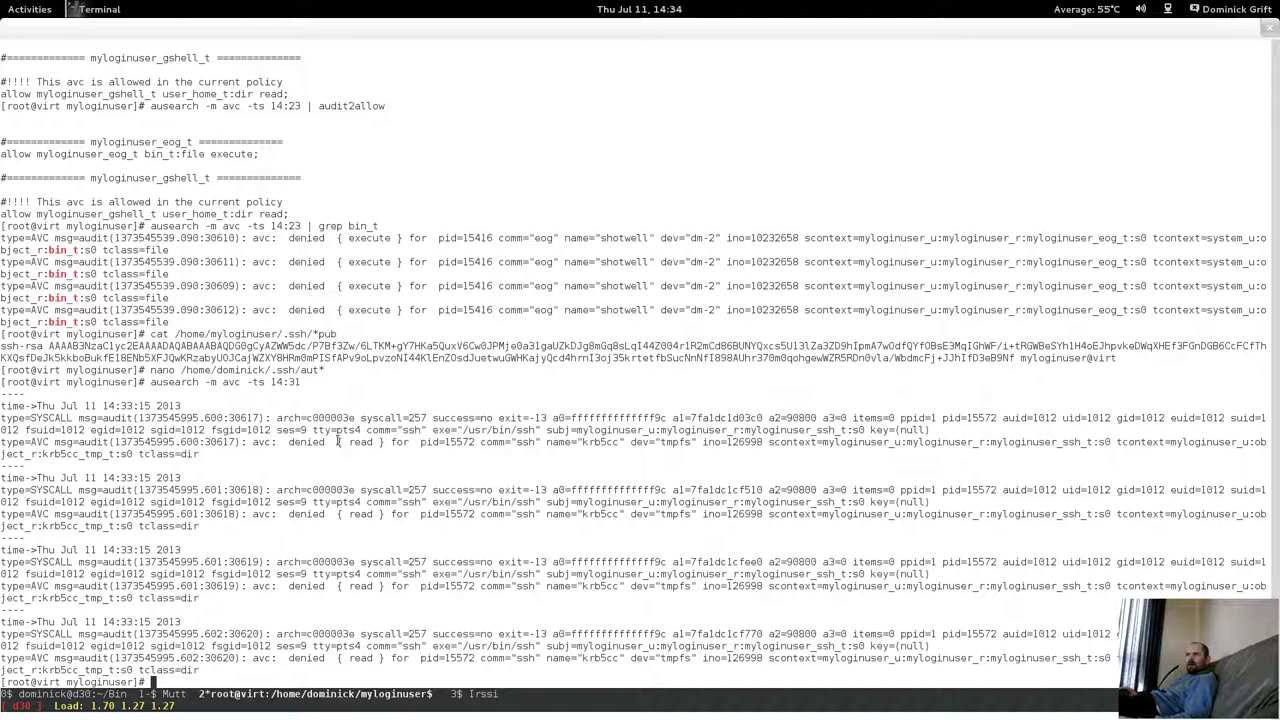
# Pipe the AVC search through audit2allow and copy the generated krb5cc_tmp_t allow rule.
pyautogui.moveTo(338, 441); pyautogui.dragTo(458, 490)
pyautogui.click(458, 477)
pyautogui.press('Up')
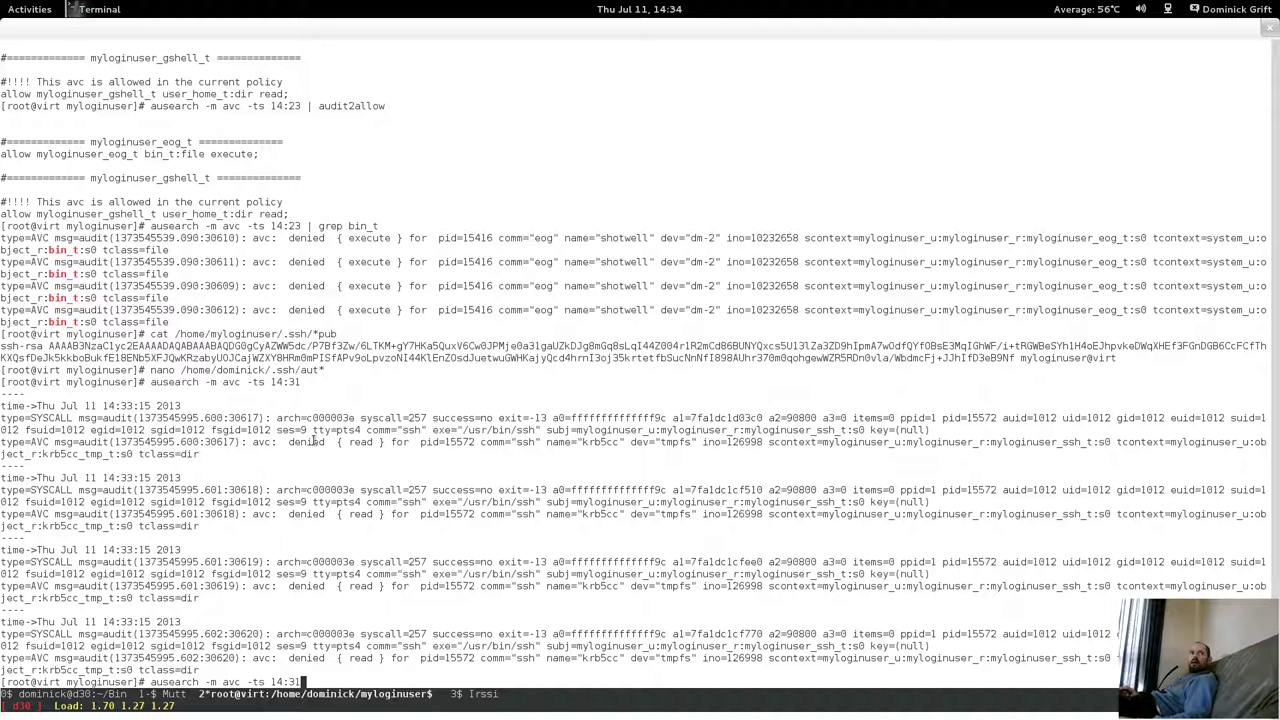
pyautogui.write('| au')
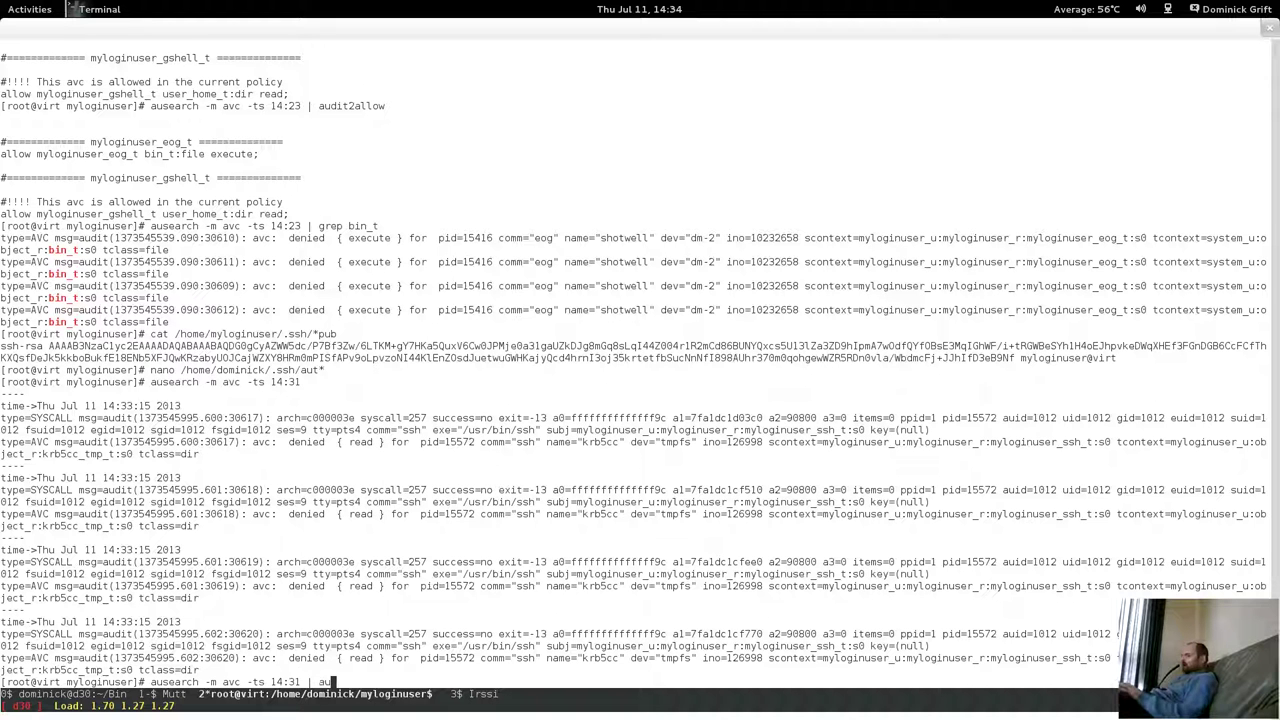
pyautogui.write('dit2allow')
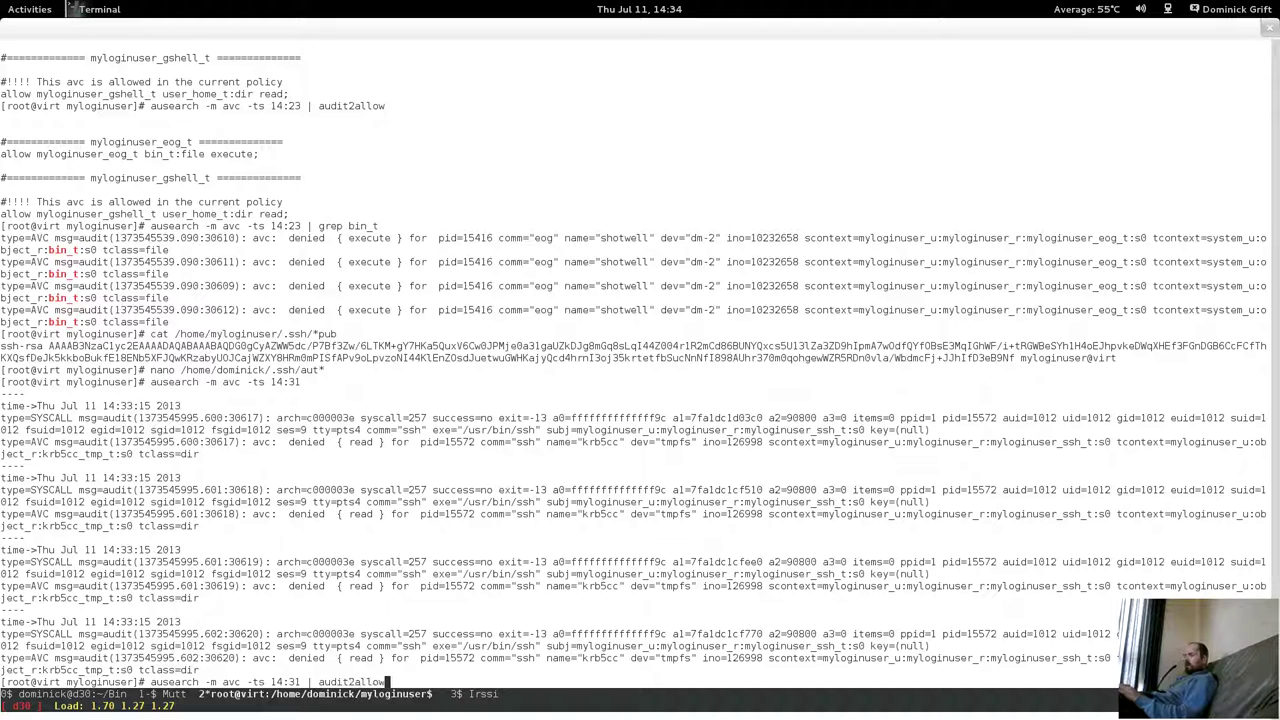
pyautogui.press('Return')
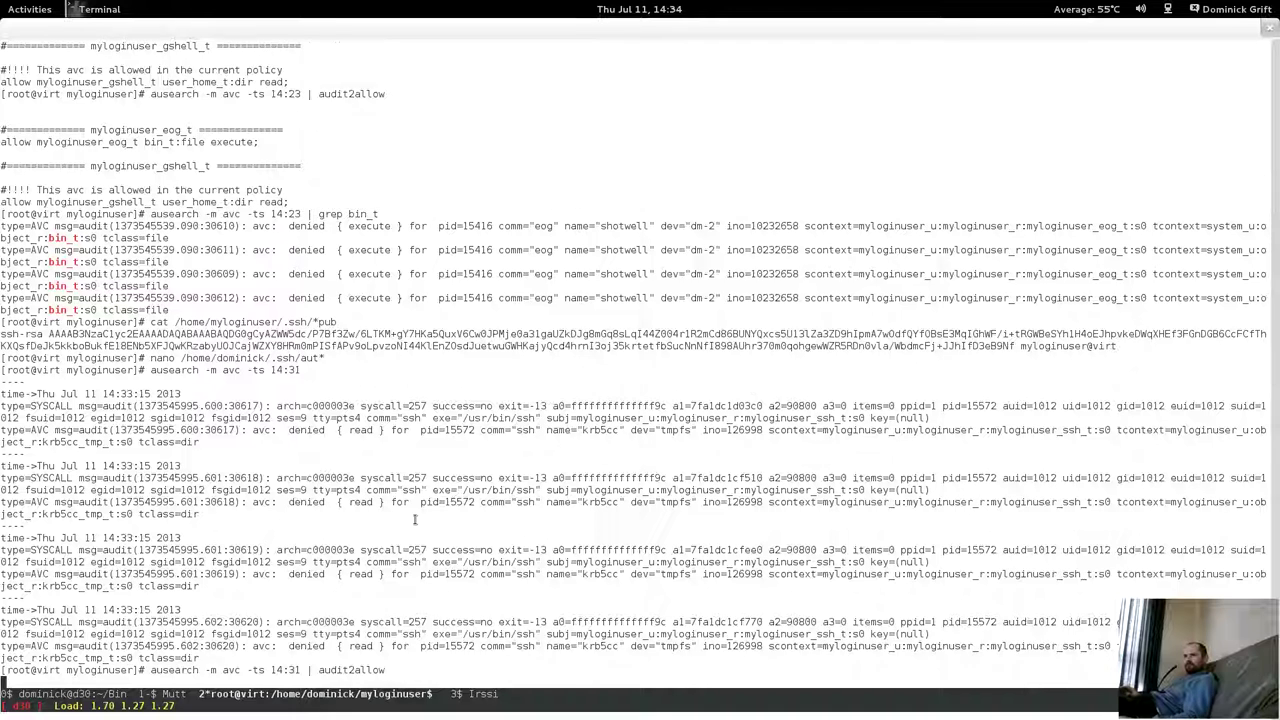
pyautogui.moveTo(2, 670); pyautogui.dragTo(280, 670)
pyautogui.rightClick(280, 670)
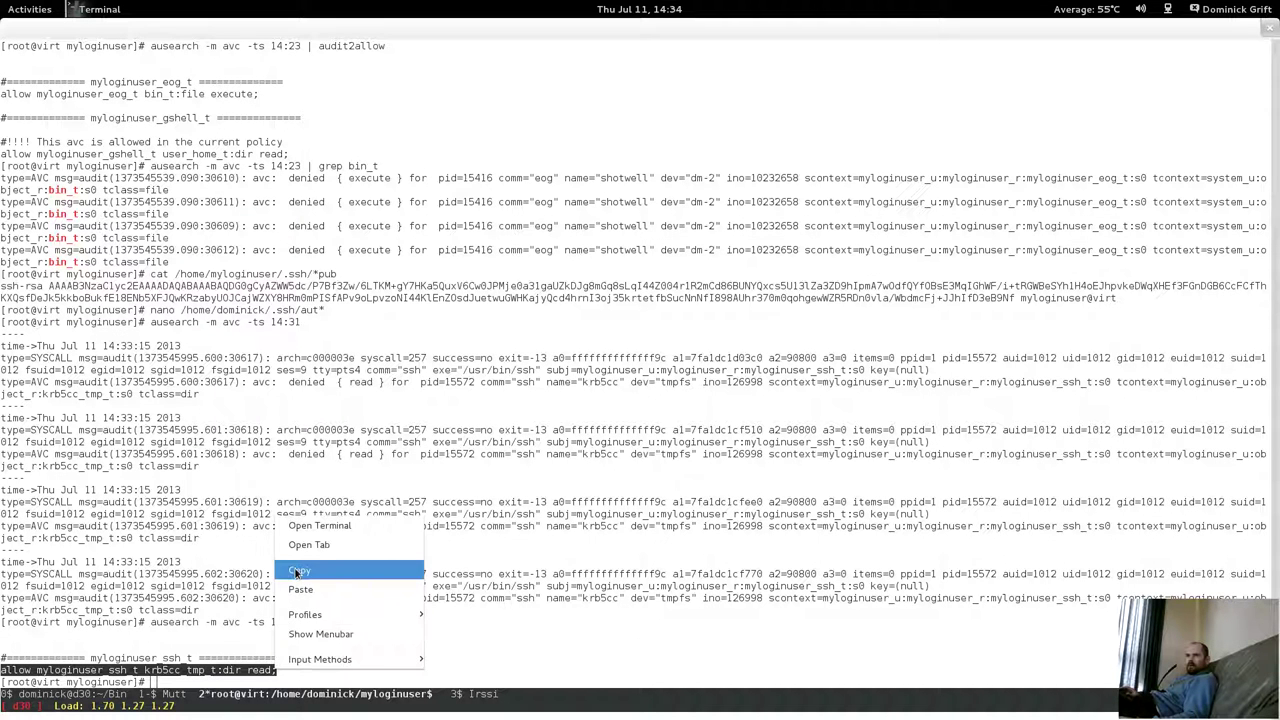
pyautogui.click(294, 570)
# Open myloginuser.te in nano.
pyautogui.press('Up')
pyautogui.press('Up')
pyautogui.press('Up')
pyautogui.press('Up')
pyautogui.press('Up')
pyautogui.press('Up')
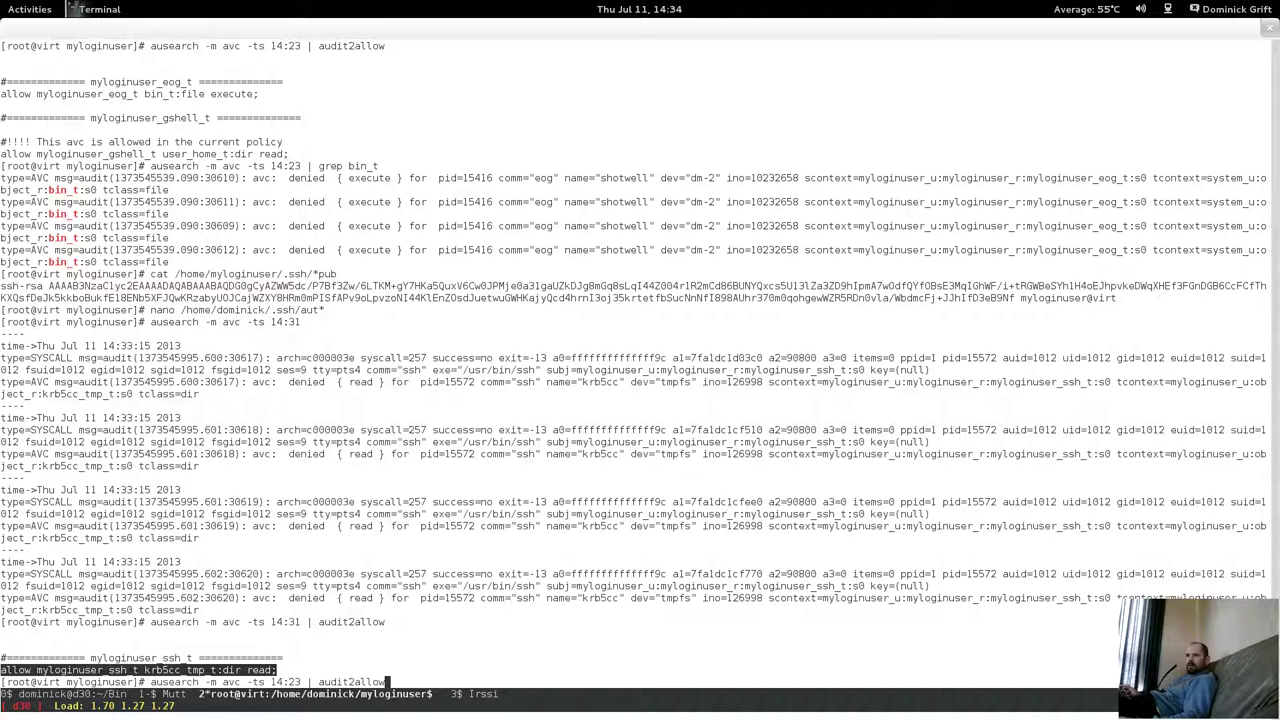
pyautogui.press('BackSpace')
pyautogui.press('BackSpace')
pyautogui.press('BackSpace')
pyautogui.press('BackSpace')
pyautogui.press('BackSpace')
pyautogui.press('BackSpace')
pyautogui.press('BackSpace')
pyautogui.press('BackSpace')
pyautogui.press('BackSpace')
pyautogui.press('BackSpace')
pyautogui.press('BackSpace')
pyautogui.press('BackSpace')
pyautogui.press('BackSpace')
pyautogui.press('BackSpace')
pyautogui.press('BackSpace')
pyautogui.press('BackSpace')
pyautogui.press('BackSpace')
pyautogui.press('BackSpace')
pyautogui.press('BackSpace')
pyautogui.press('BackSpace')
pyautogui.write('nano myloginuser.te')
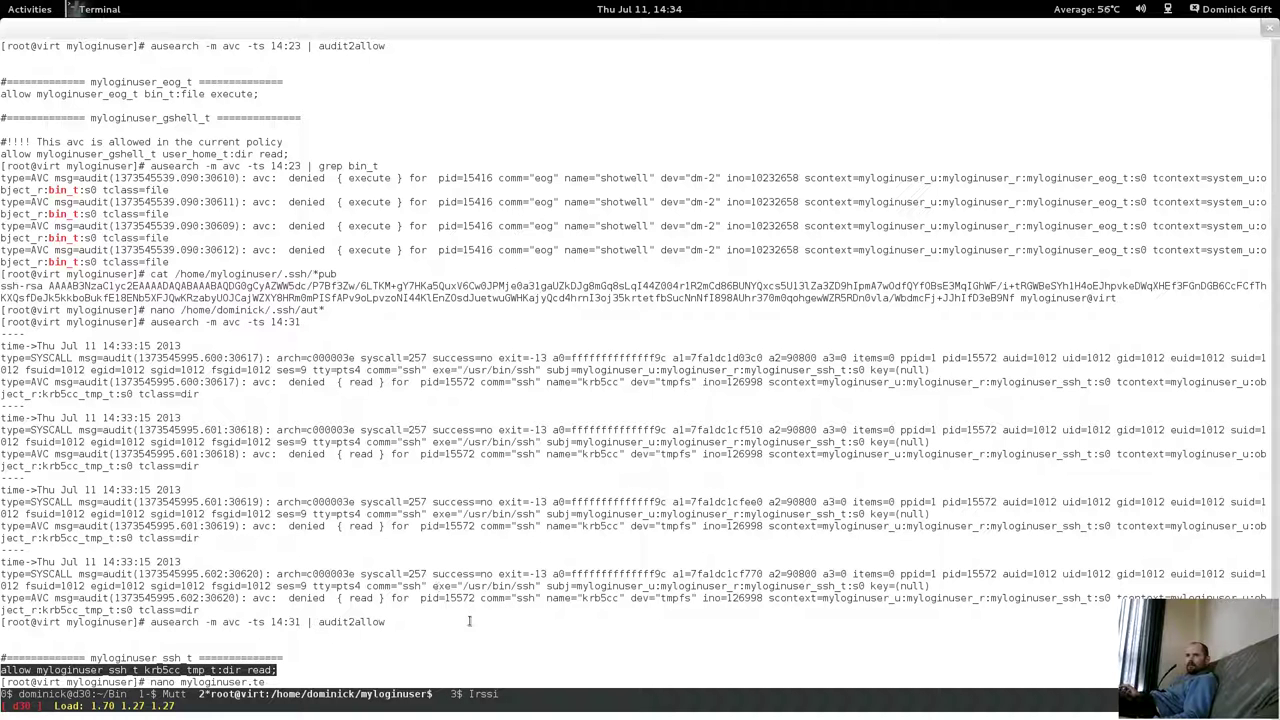
pyautogui.press('Return')
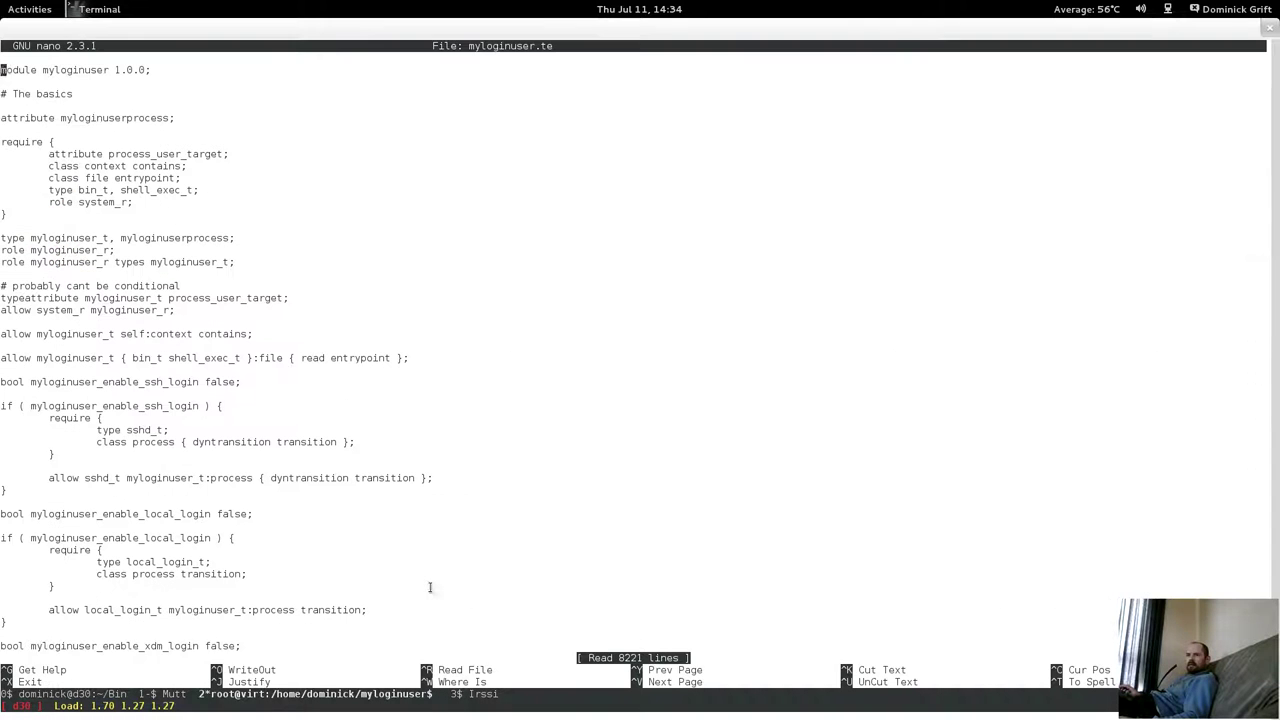
# Search myloginuser.te for '# ssh' and look over the nearby xrdb section.
pyautogui.hotkey('ctrl', 'w')
pyautogui.write('# ssh')
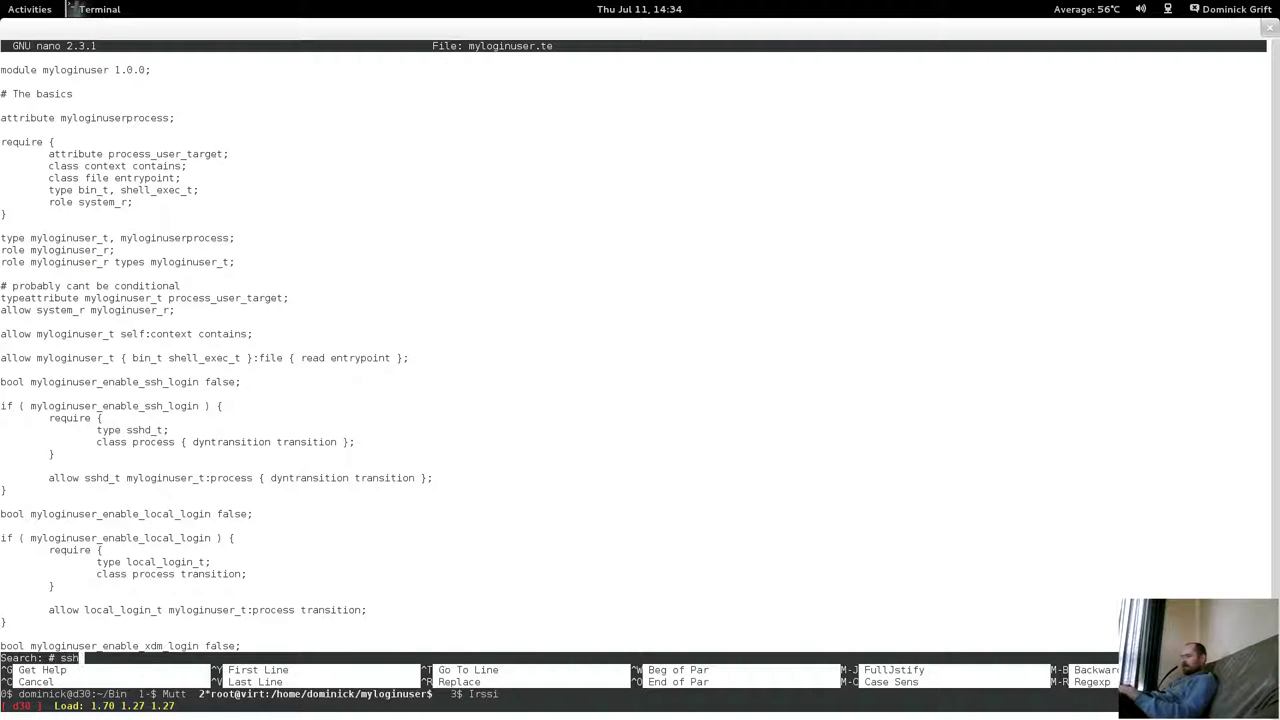
pyautogui.press('Return')
pyautogui.hotkey('ctrl', 'v')
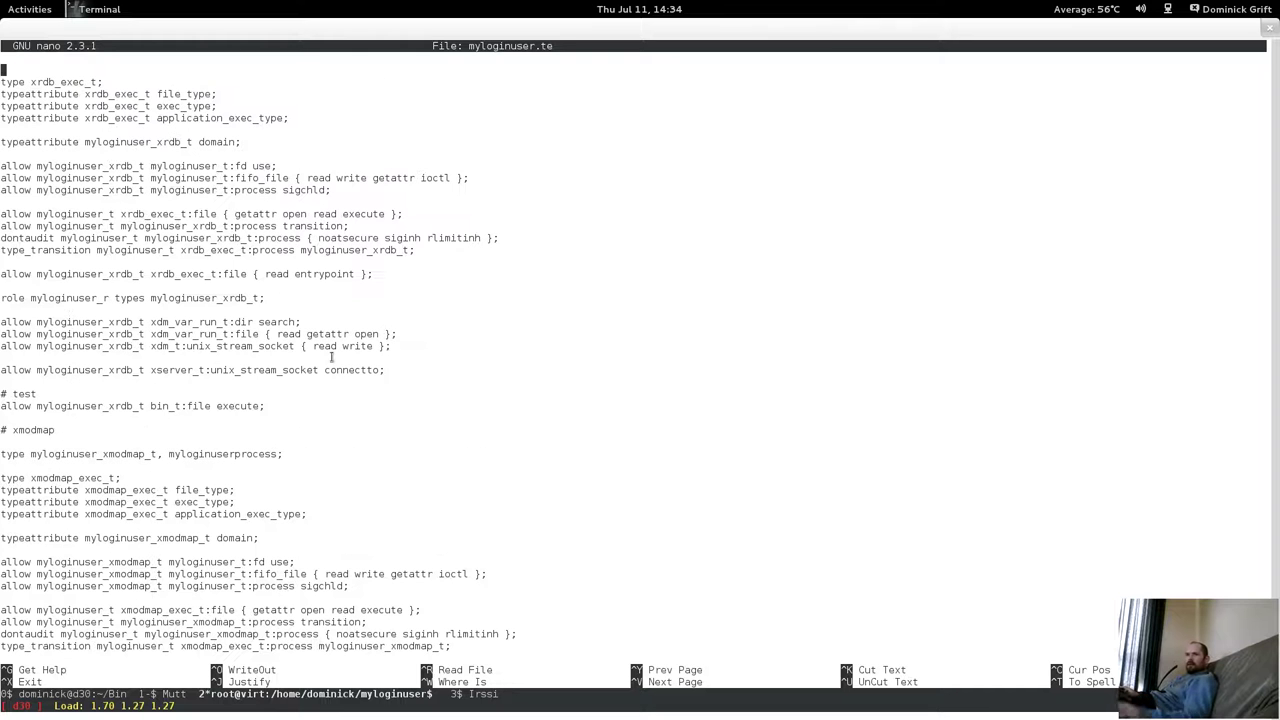
pyautogui.press('Down')
pyautogui.press('Down')
pyautogui.press('Down')
pyautogui.press('Down')
pyautogui.press('Down')
pyautogui.press('Down')
pyautogui.press('Down')
pyautogui.press('Down')
pyautogui.press('Down')
pyautogui.press('Down')
pyautogui.press('Down')
pyautogui.press('Down')
pyautogui.press('Down')
pyautogui.press('Down')
pyautogui.press('Down')
pyautogui.press('Down')
pyautogui.press('Down')
pyautogui.press('Down')
pyautogui.press('Down')
pyautogui.press('Down')
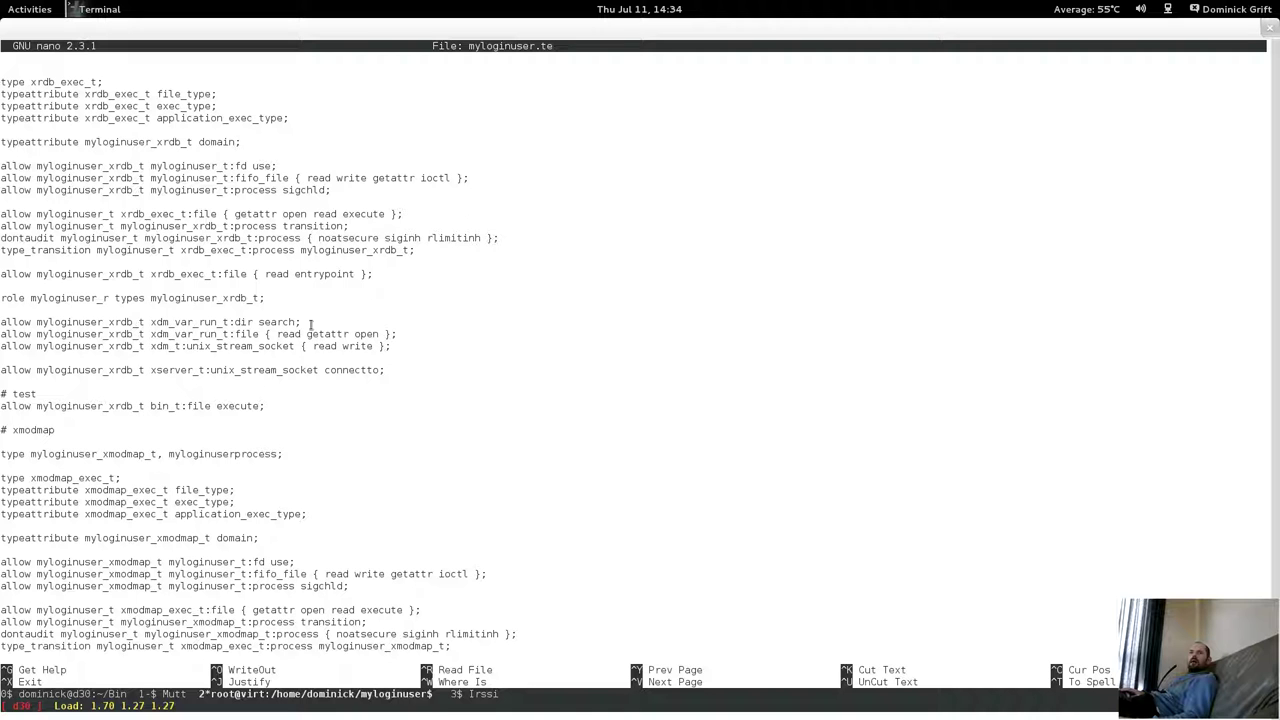
pyautogui.press('Up')
pyautogui.press('Up')
pyautogui.press('Up')
pyautogui.press('Up')
pyautogui.press('Up')
pyautogui.press('Up')
pyautogui.press('Up')
pyautogui.press('Up')
pyautogui.press('Up')
pyautogui.press('Up')
pyautogui.press('Up')
pyautogui.press('Up')
pyautogui.press('Up')
pyautogui.press('Up')
pyautogui.press('Up')
pyautogui.press('Up')
pyautogui.press('Up')
pyautogui.press('Up')
pyautogui.press('Up')
pyautogui.press('Up')
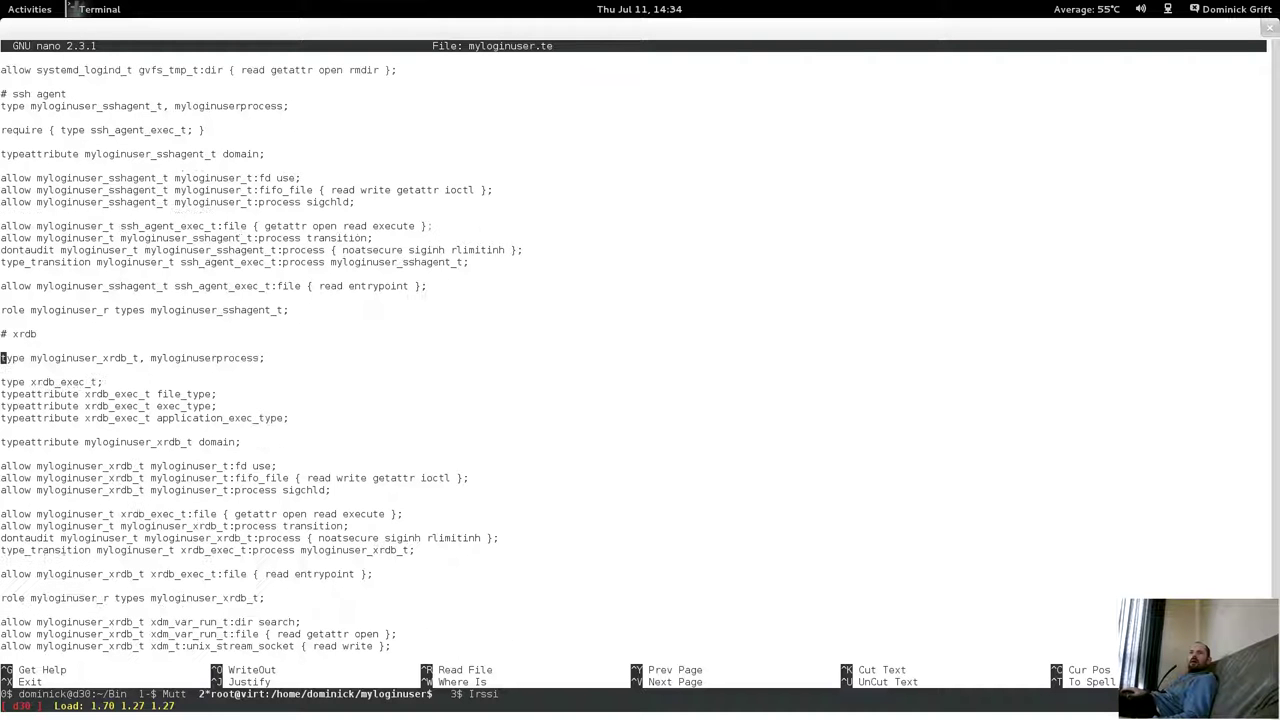
pyautogui.press('Up')
pyautogui.press('Up')
pyautogui.press('Return')
pyautogui.press('Return')
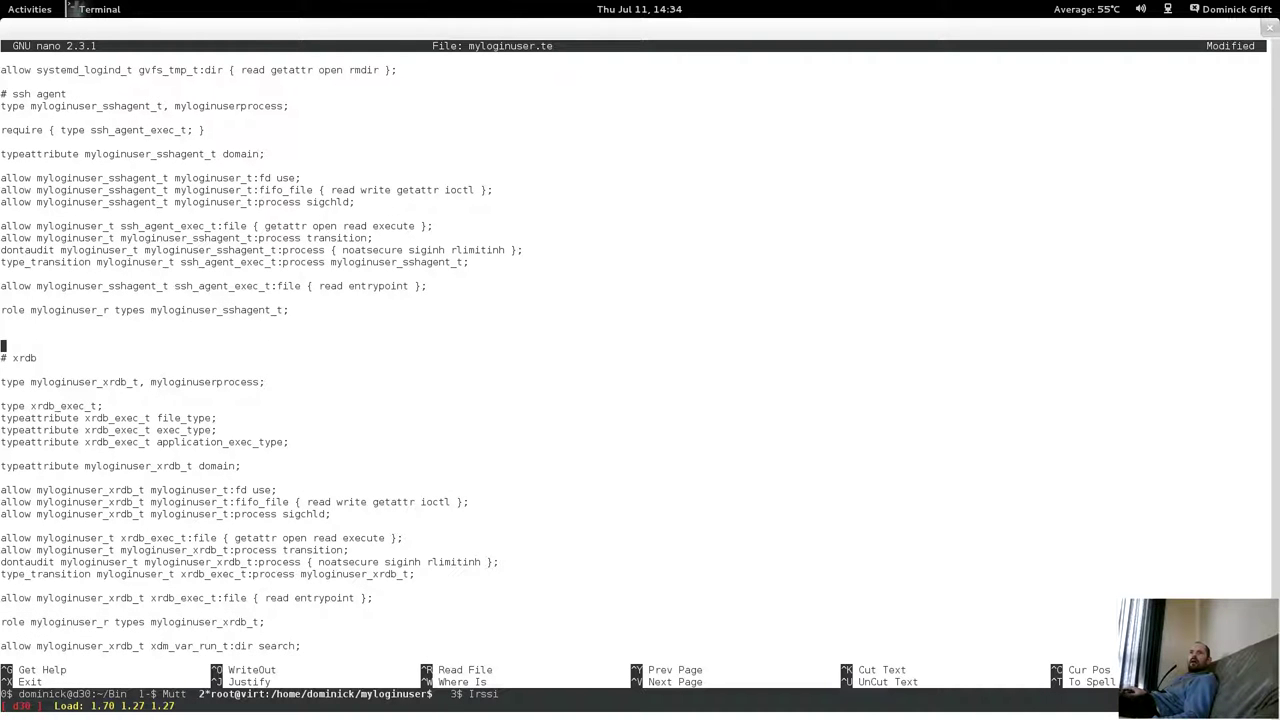
pyautogui.press('BackSpace')
pyautogui.press('BackSpace')
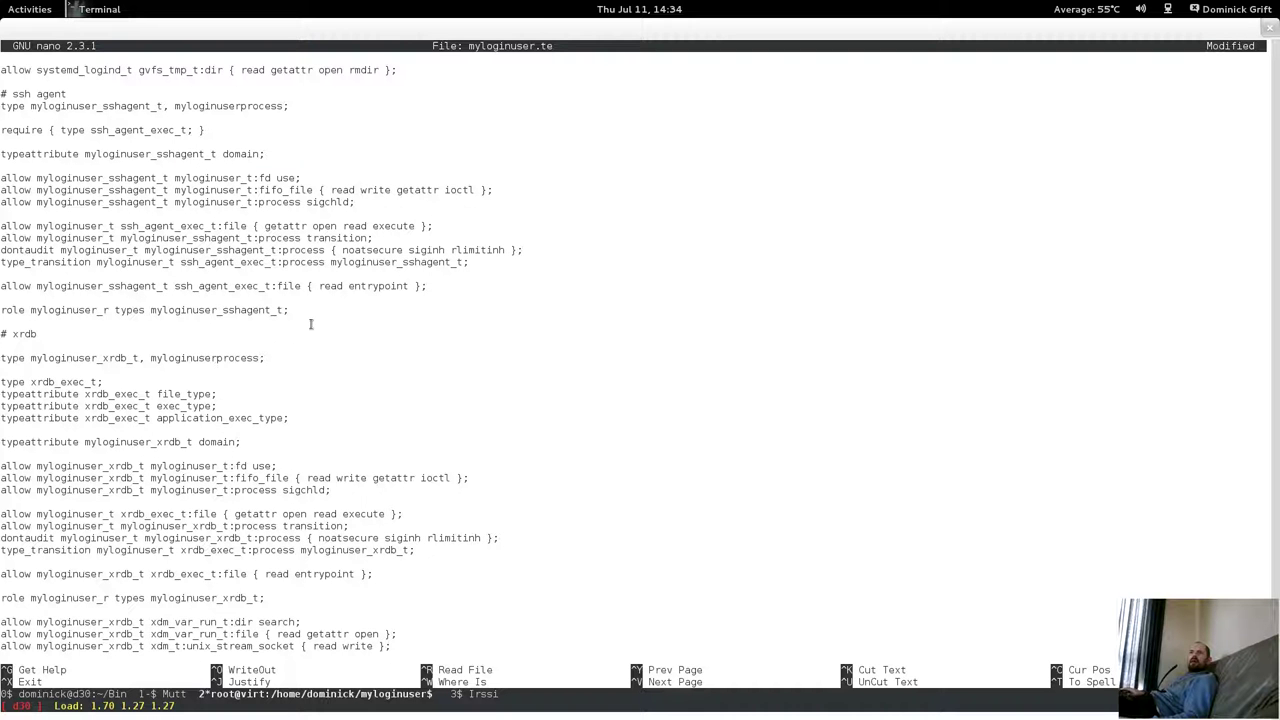
pyautogui.press('pageup')
# Jump to the '# ssh' section and add a blank line after the net_conf_t rule.
pyautogui.hotkey('ctrl', 'w')
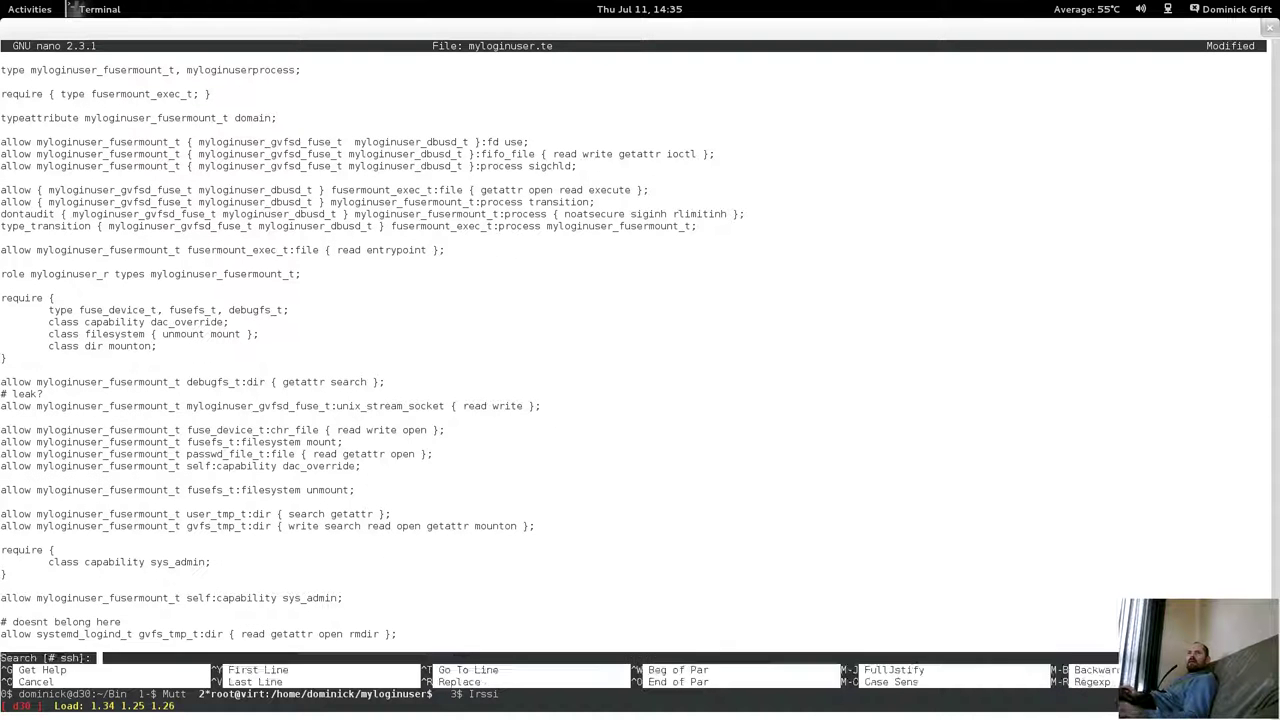
pyautogui.press('Return')
pyautogui.hotkey('ctrl', 'w')
pyautogui.press('Return')
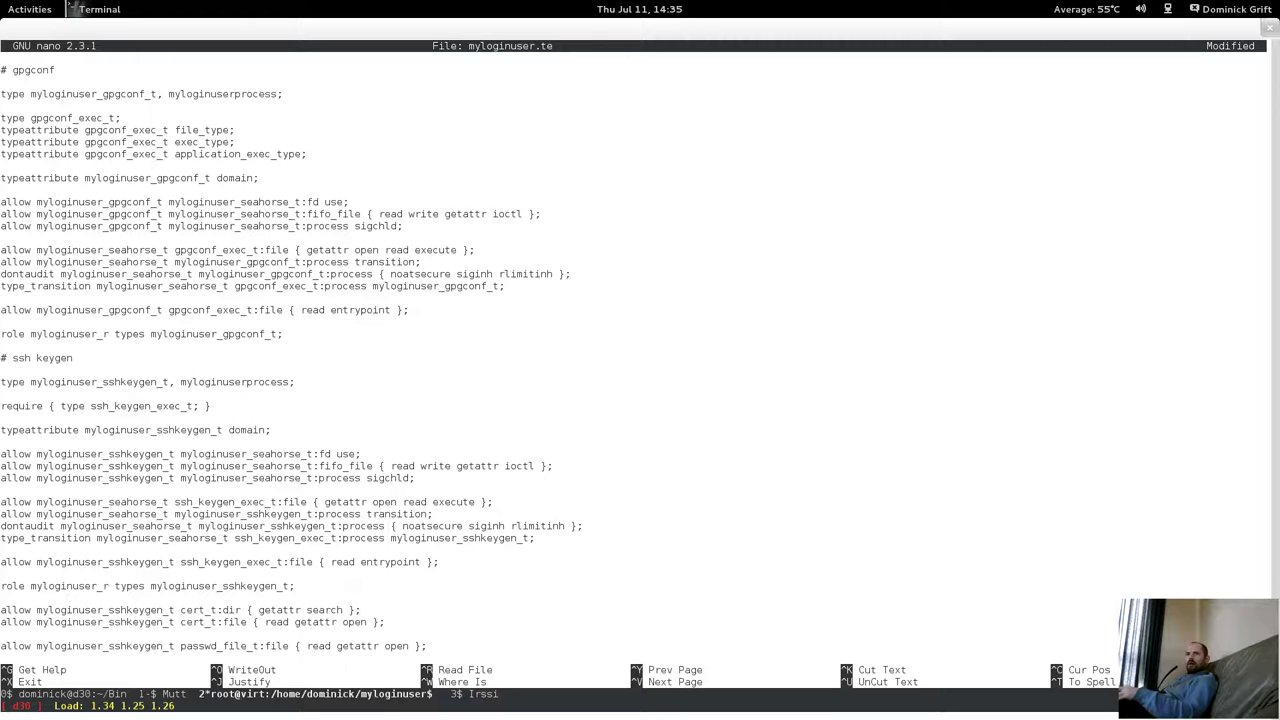
pyautogui.hotkey('ctrl', 'w')
pyautogui.press('Return')
pyautogui.press('Down')
pyautogui.press('Down')
pyautogui.press('Down')
pyautogui.press('Down')
pyautogui.press('Down')
pyautogui.press('Down')
pyautogui.press('Down')
pyautogui.press('Down')
pyautogui.press('Down')
pyautogui.press('Down')
pyautogui.press('Down')
pyautogui.press('Down')
pyautogui.press('Down')
pyautogui.press('Down')
pyautogui.press('Down')
pyautogui.press('Down')
pyautogui.press('Down')
pyautogui.press('Down')
pyautogui.press('Down')
pyautogui.press('Down')
pyautogui.press('Down')
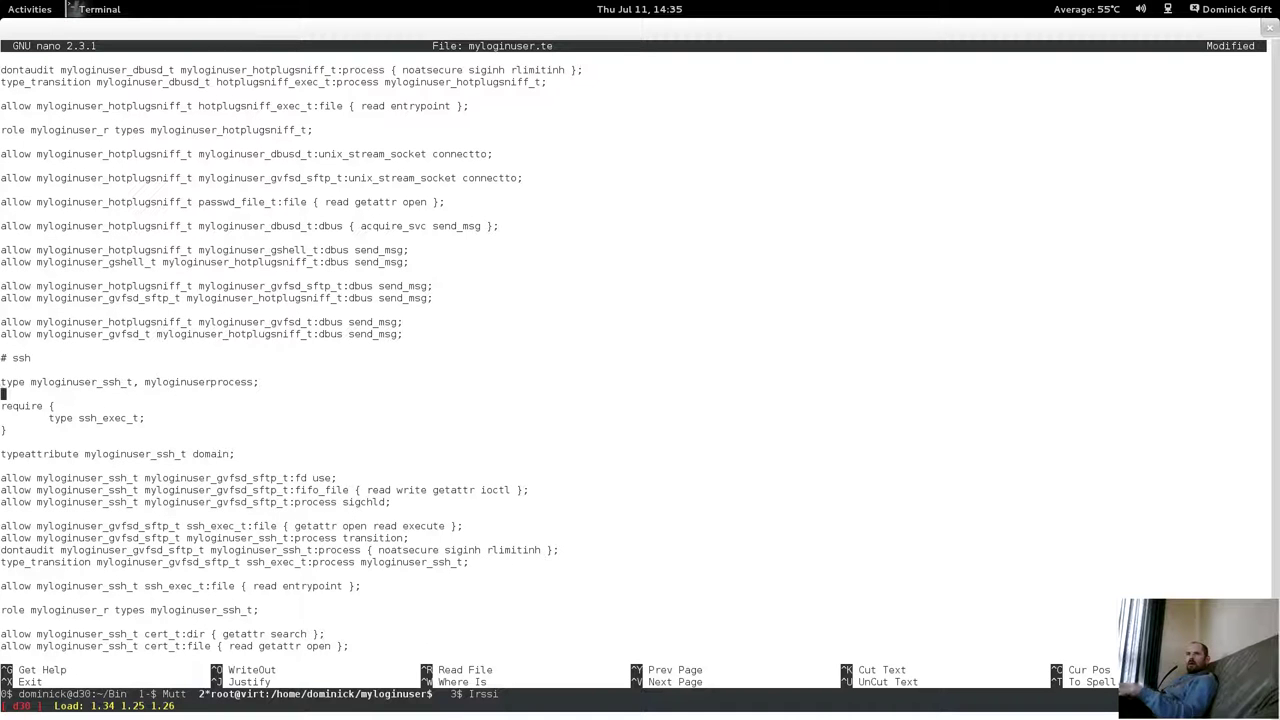
pyautogui.press('Down')
pyautogui.press('Down')
pyautogui.press('Down')
pyautogui.press('Down')
pyautogui.press('Down')
pyautogui.press('Down')
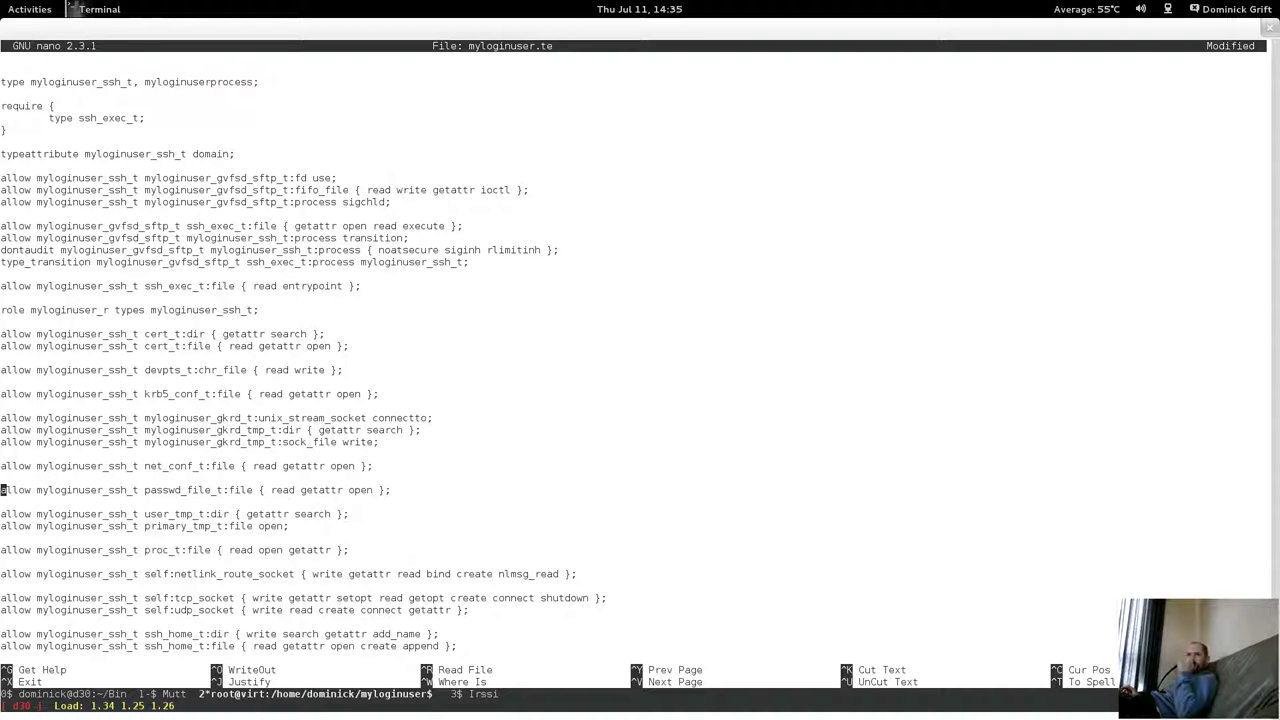
pyautogui.press('Up')
pyautogui.press('Up')
pyautogui.press('Up')
pyautogui.press('Up')
pyautogui.press('Up')
pyautogui.press('Up')
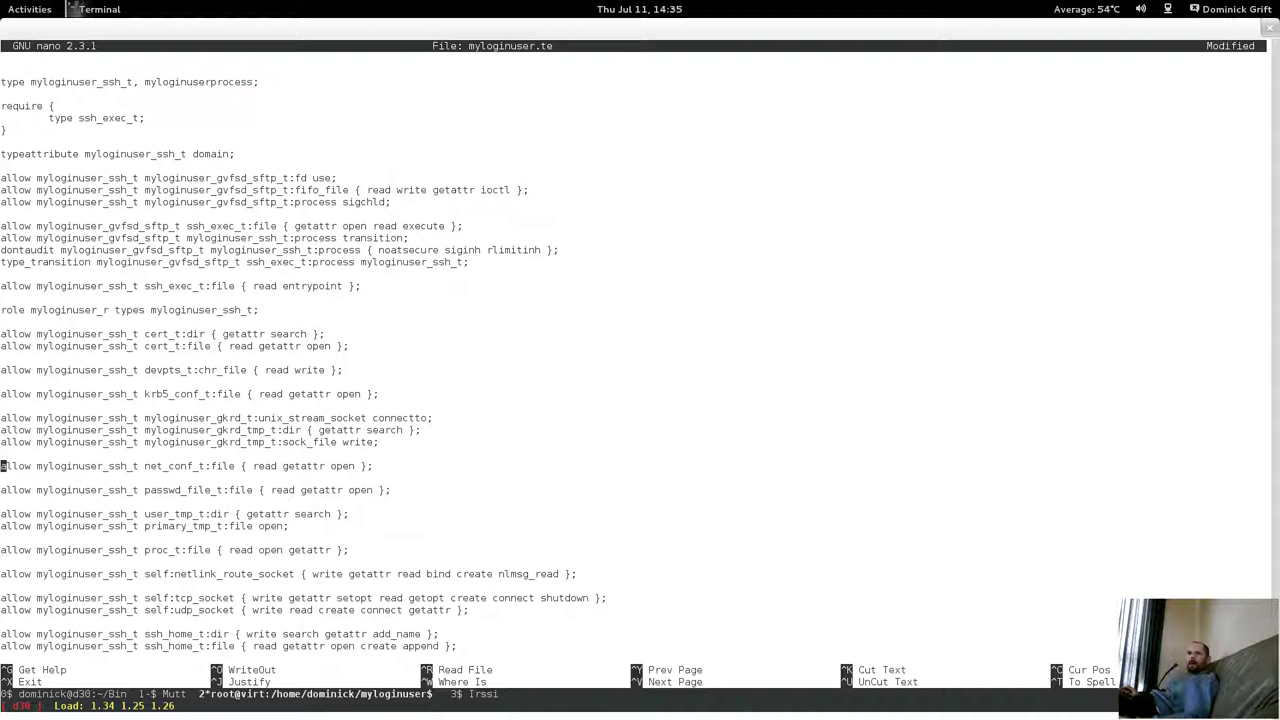
pyautogui.press('End')
pyautogui.press('Return')
# Paste the krb5cc_tmp_t rule with permissions { getattr search open read }, then lock the screen session.
pyautogui.rightClick(422, 475)
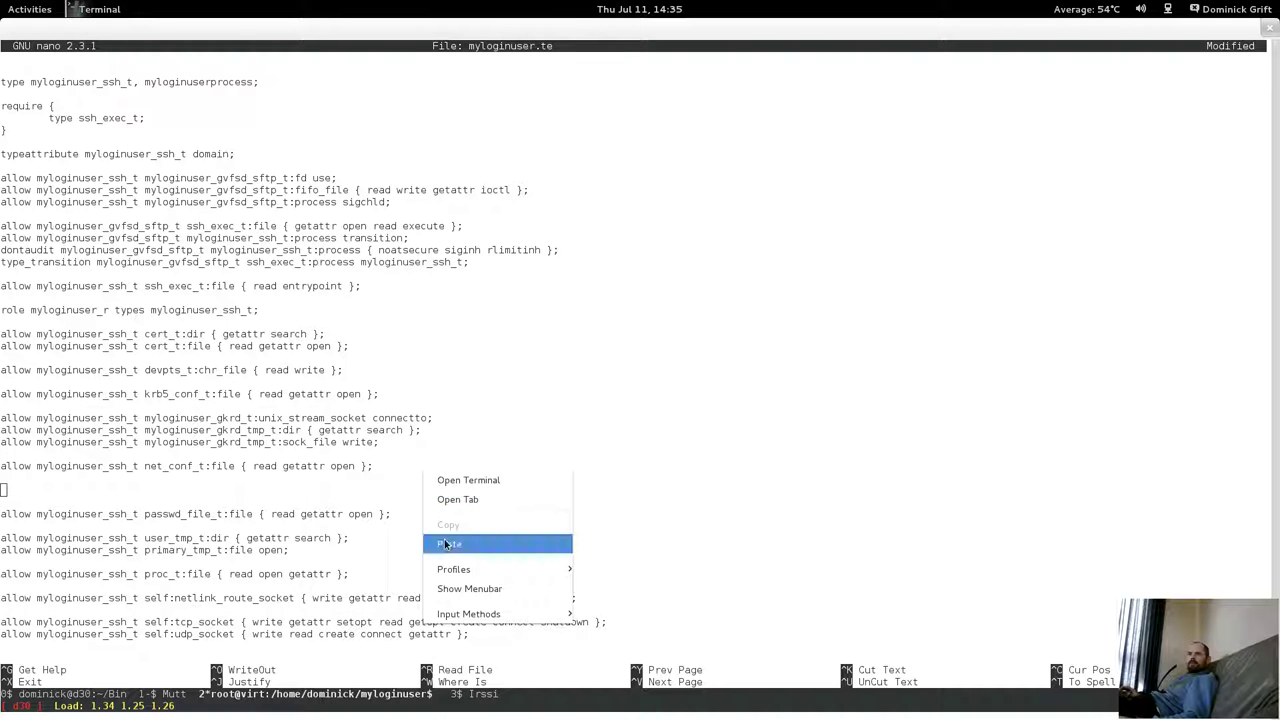
pyautogui.click(443, 541)
pyautogui.press('Left')
pyautogui.press('Left')
pyautogui.press('Left')
pyautogui.press('Left')
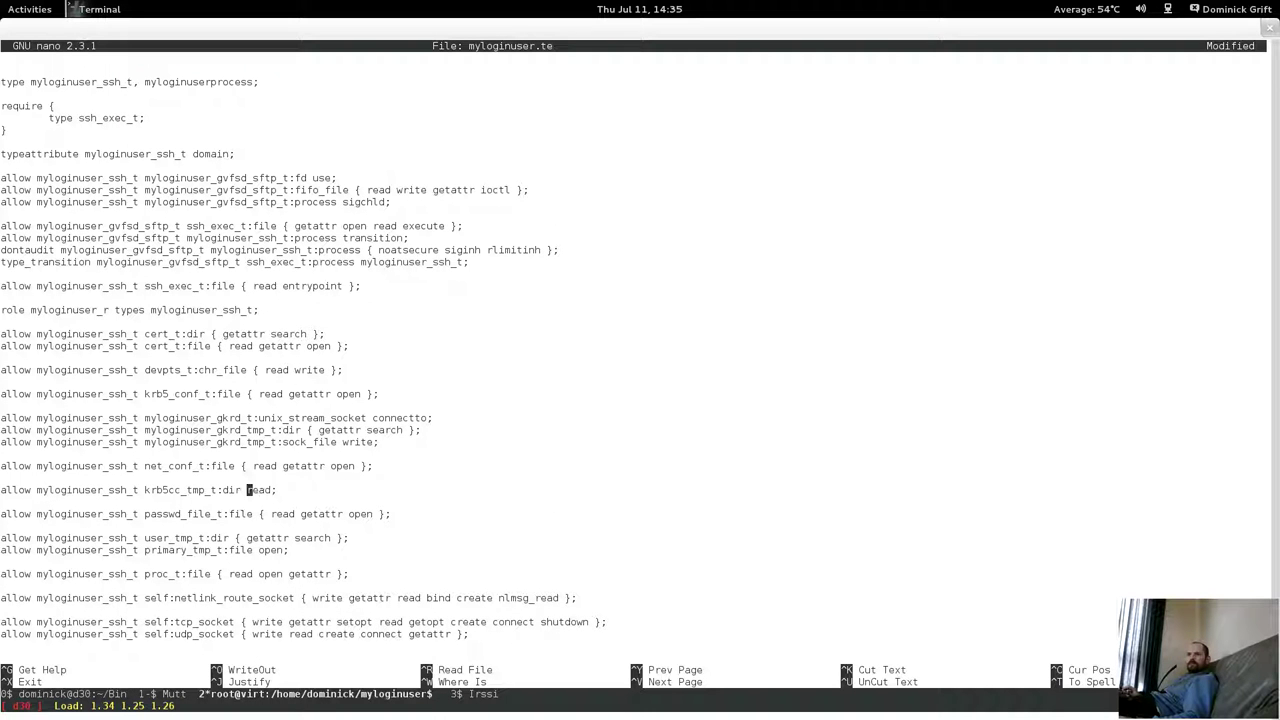
pyautogui.write('{ getattr ')
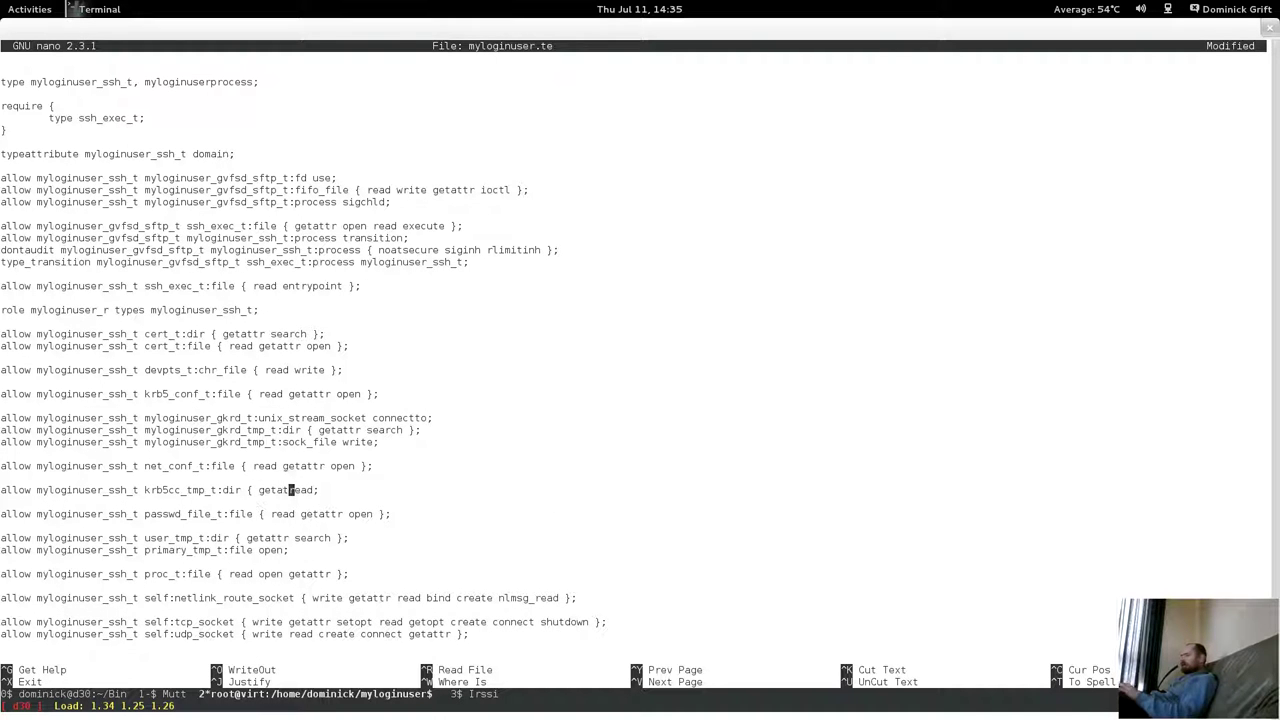
pyautogui.write(' search ope')
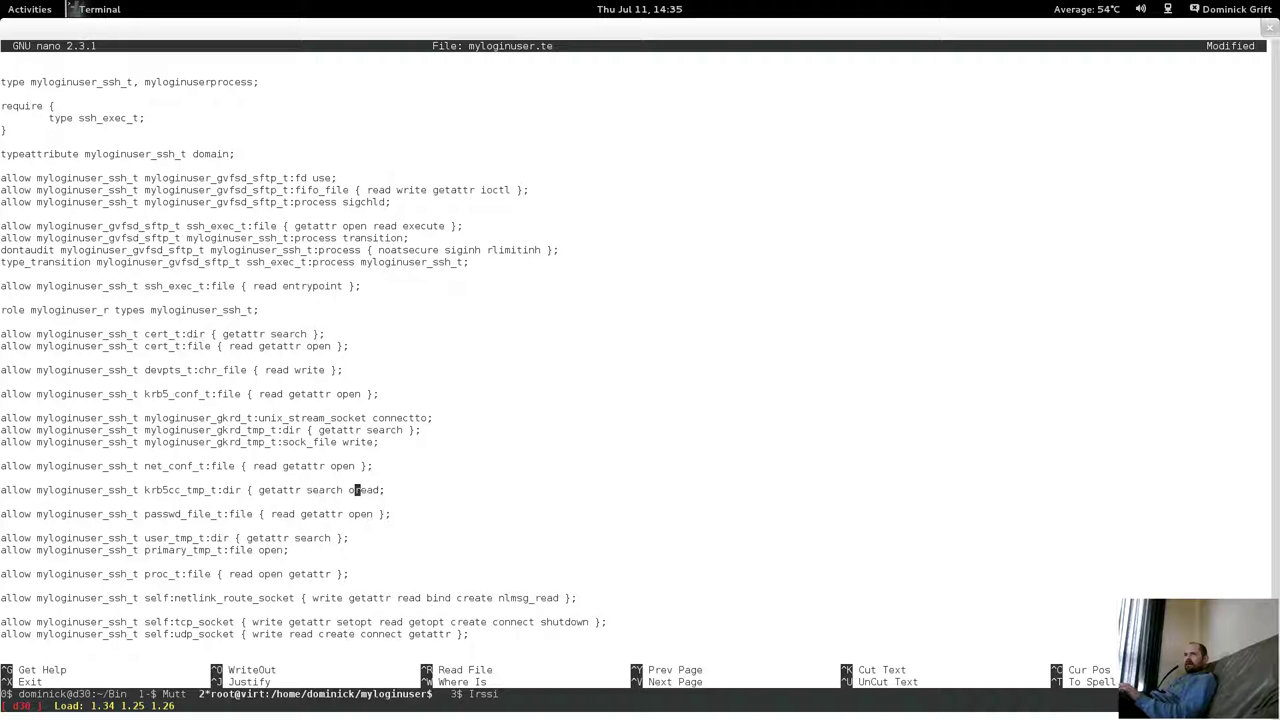
pyautogui.write('n')
pyautogui.press('Right')
pyautogui.press('Right')
pyautogui.press('Right')
pyautogui.press('Right')
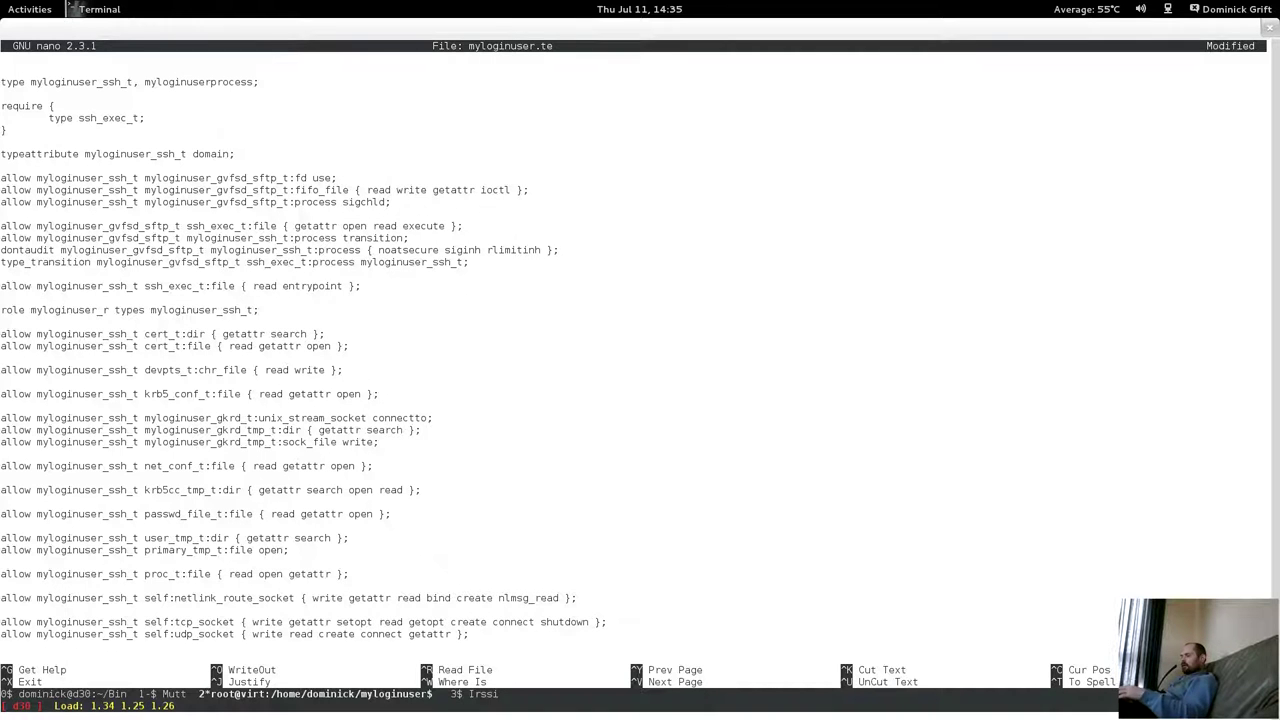
pyautogui.hotkey('ctrl', 'a')
pyautogui.press('x')
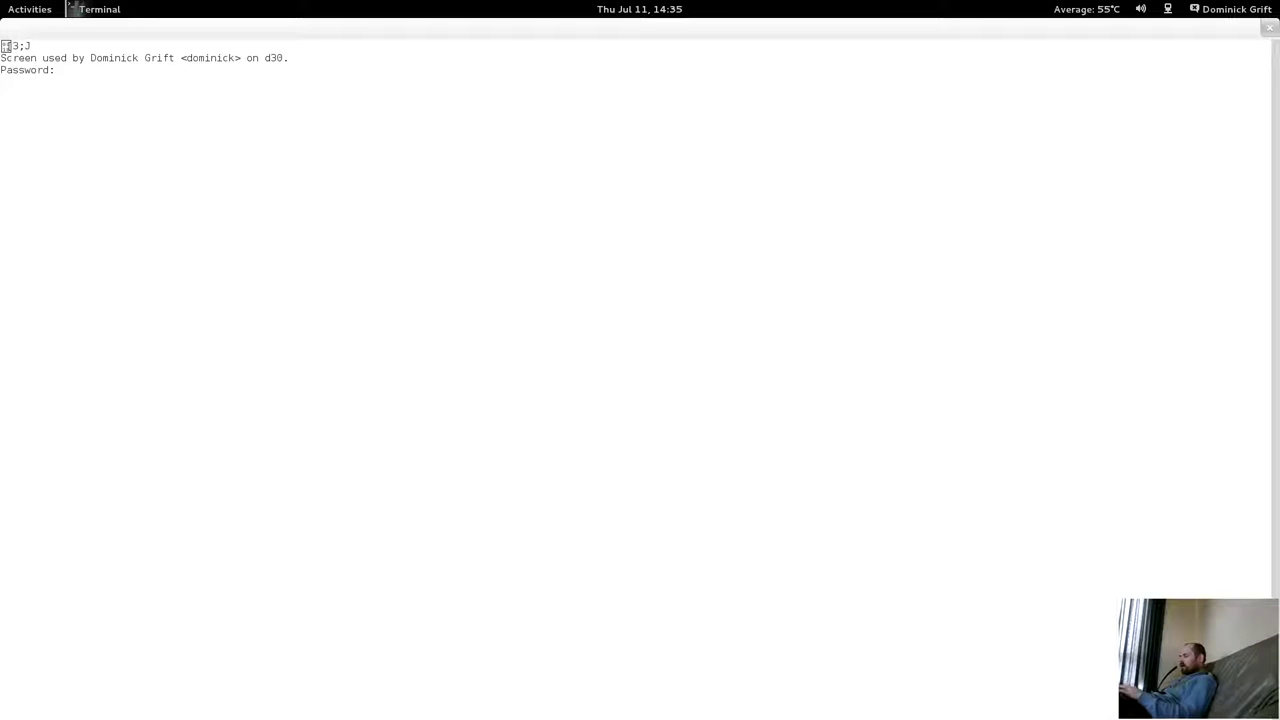
# Try the screen unlock password twice, then show the Terminal dash icon's New Window option in Activities.
pyautogui.press('Return')
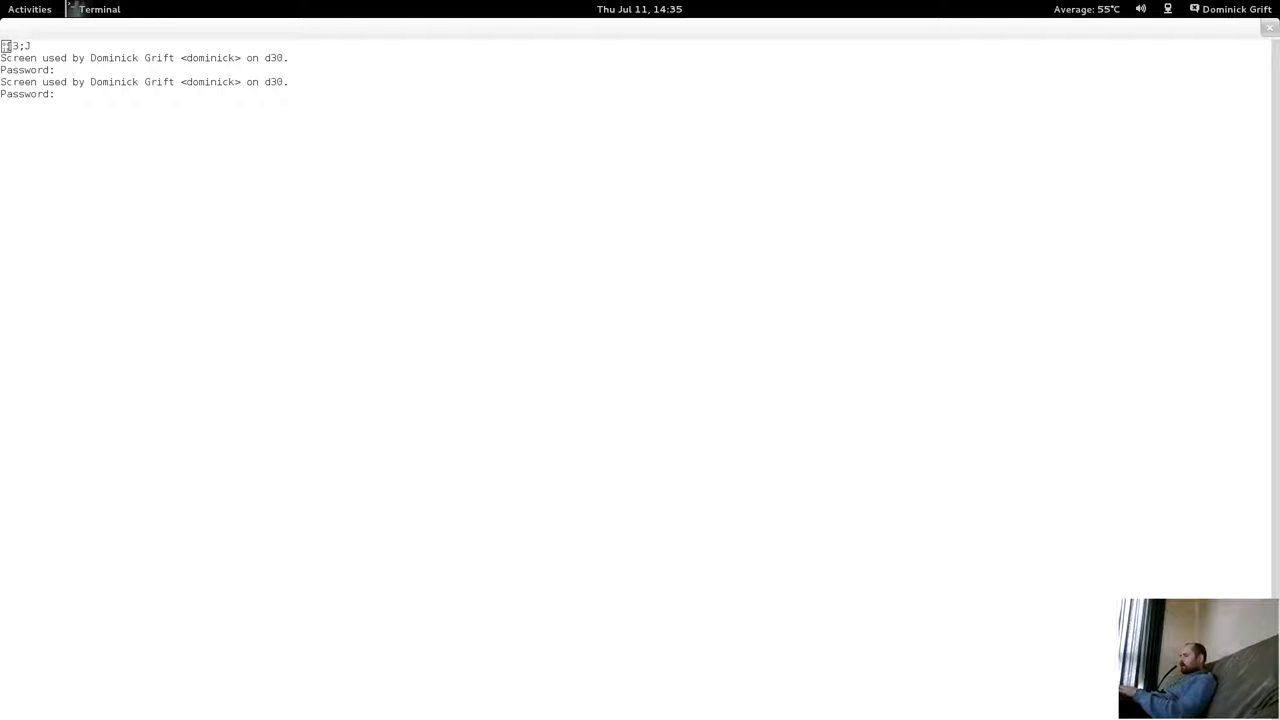
pyautogui.press('Return')
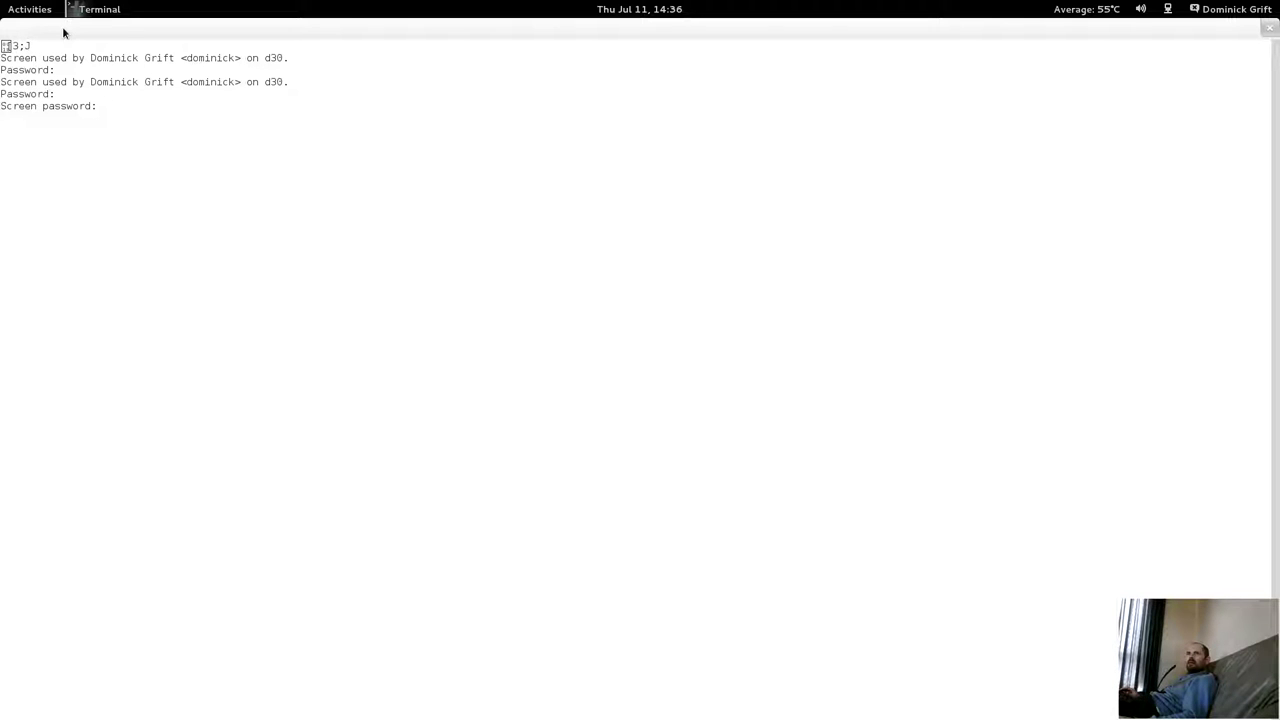
pyautogui.click(24, 11)
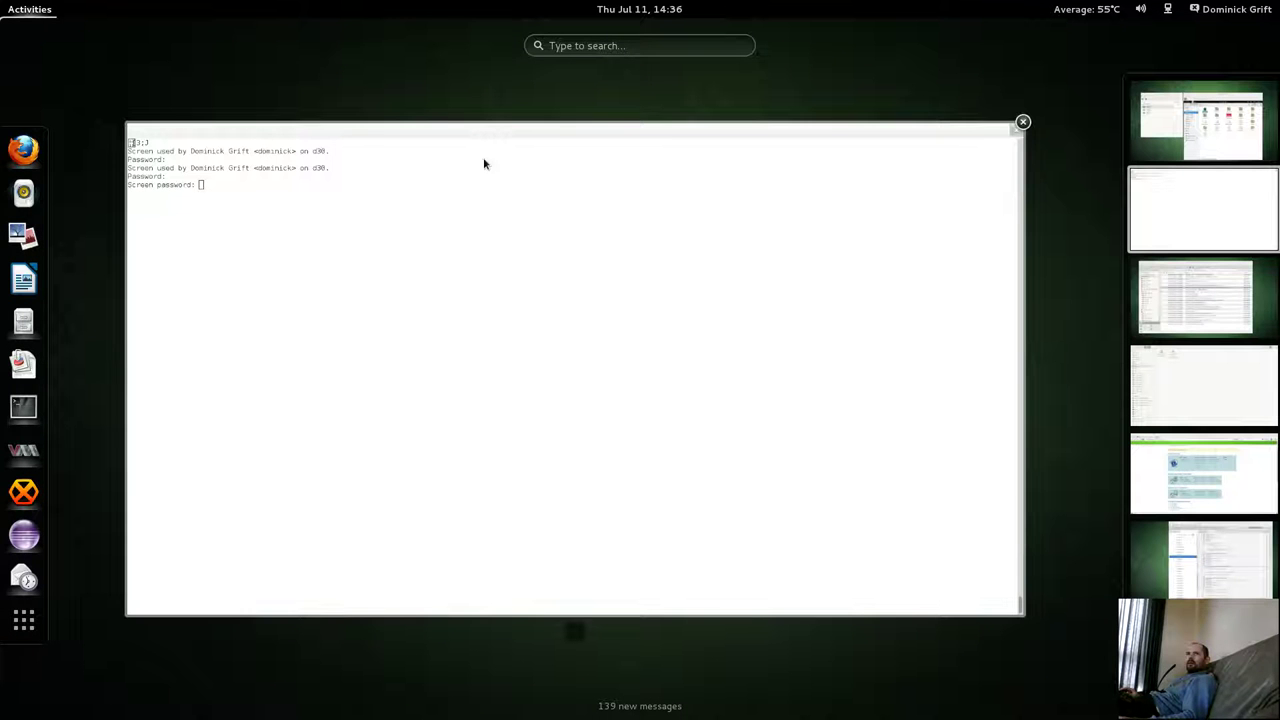
pyautogui.click(23, 406)
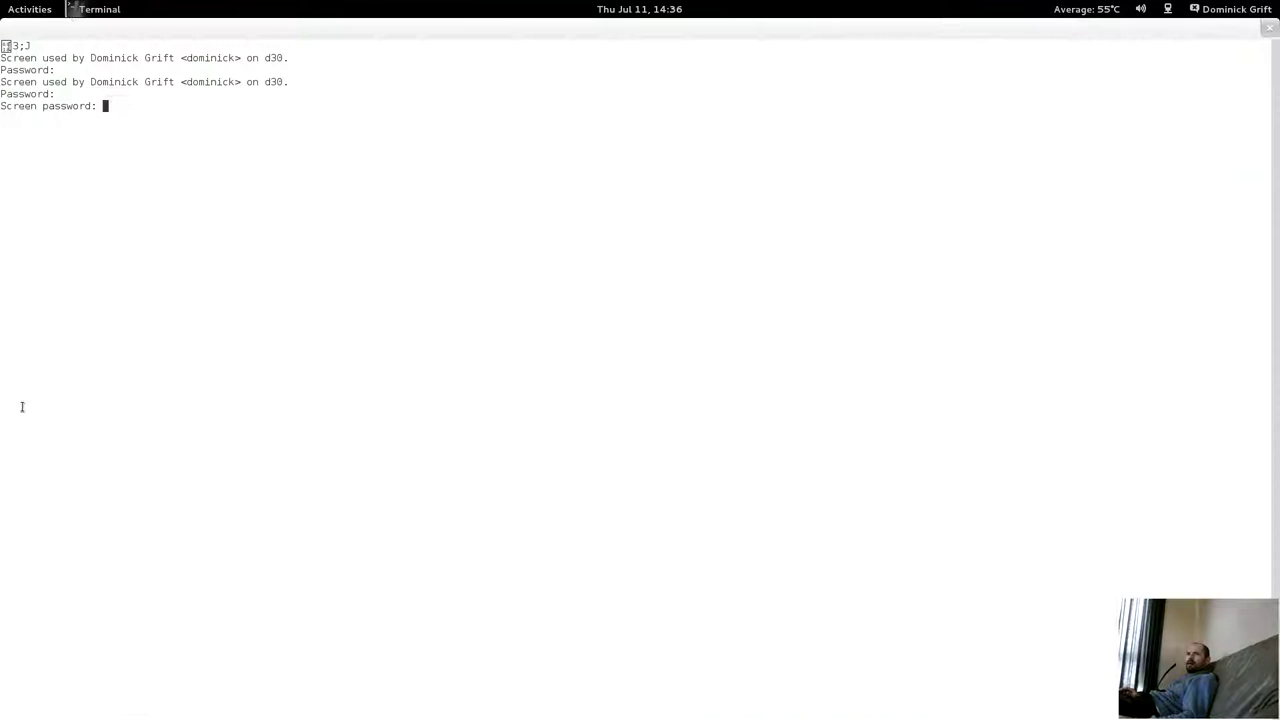
pyautogui.click(78, 12)
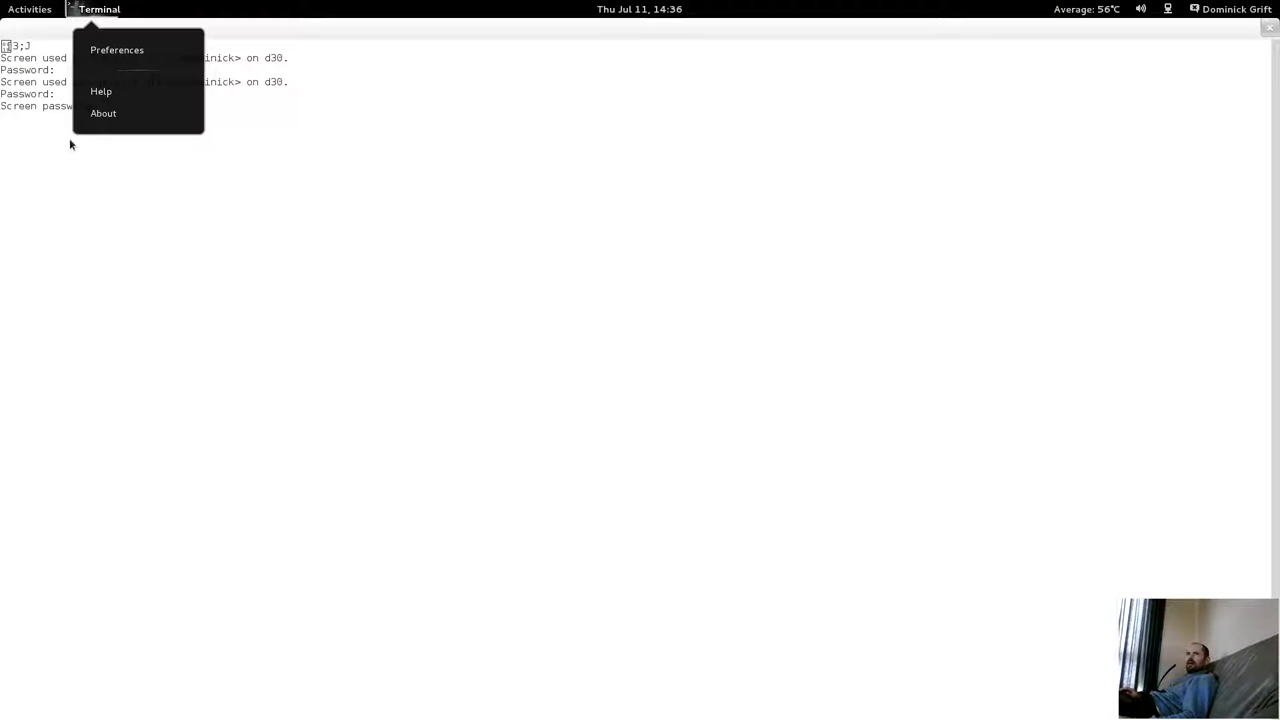
pyautogui.click(24, 10)
pyautogui.rightClick(24, 407)
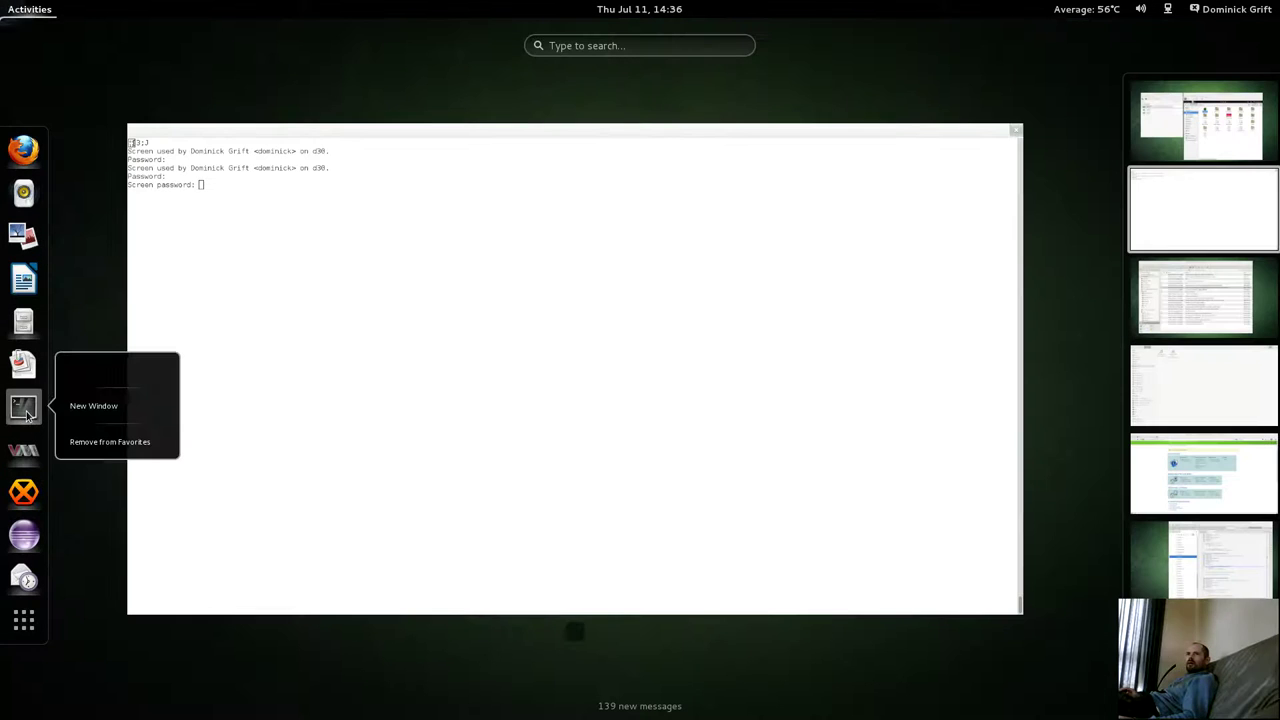
# In a new terminal, list the password store and show the Global/screen entry.
pyautogui.click(72, 406)
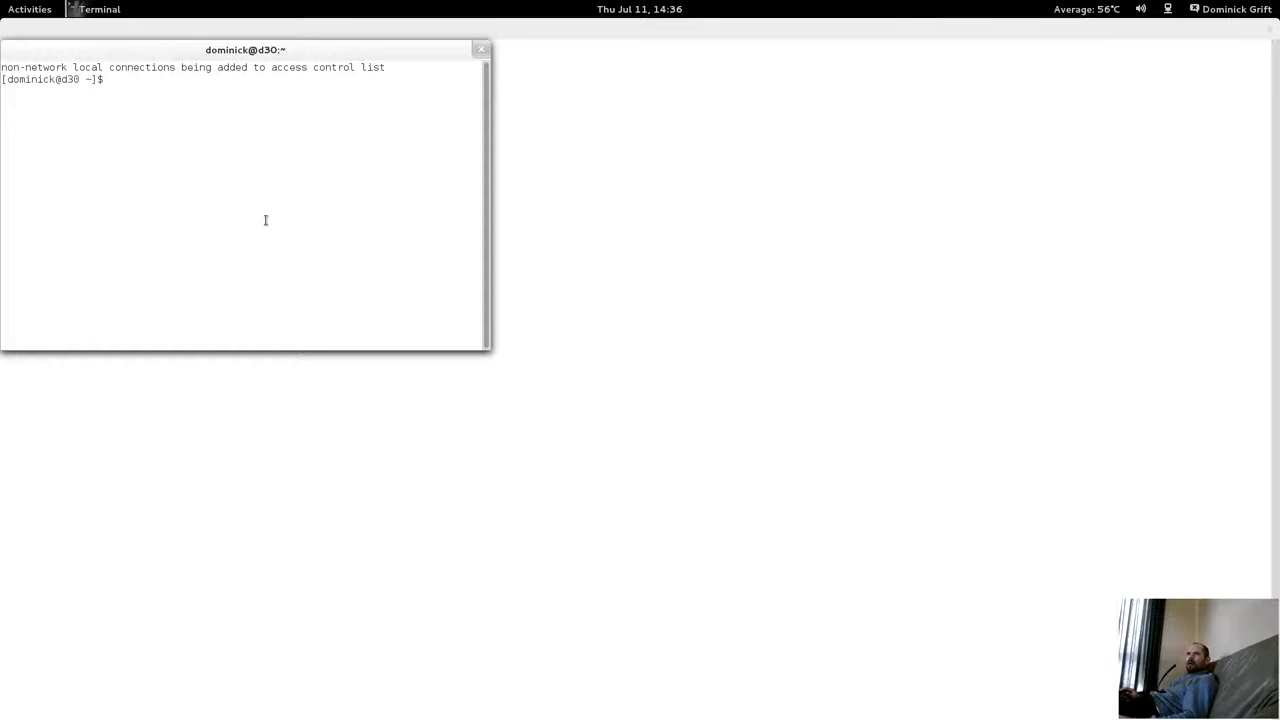
pyautogui.write('pass')
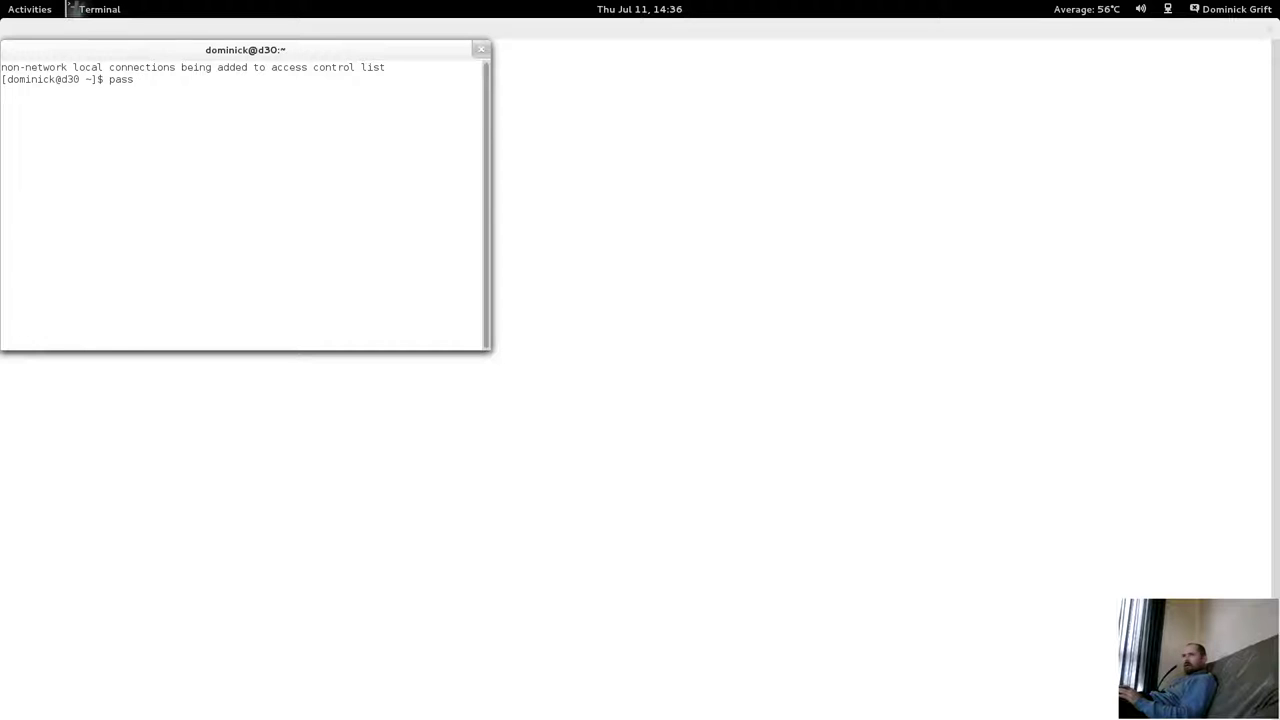
pyautogui.press('Return')
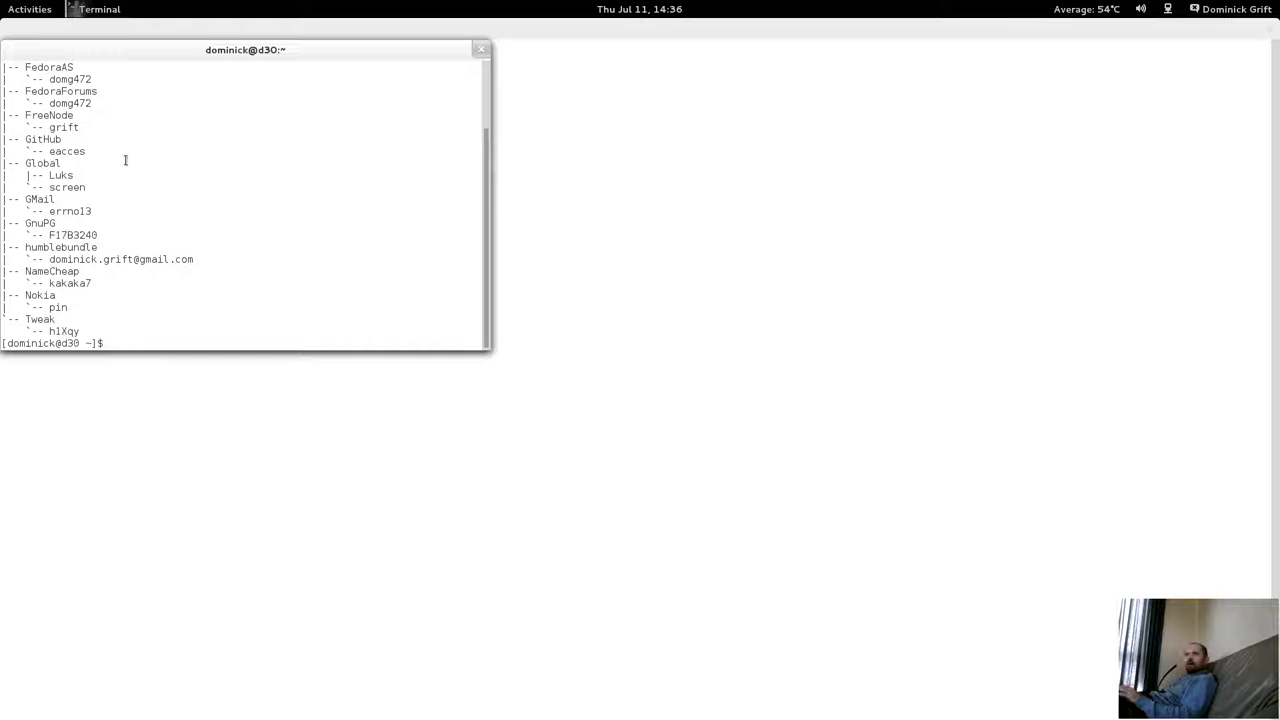
pyautogui.write('pass ')
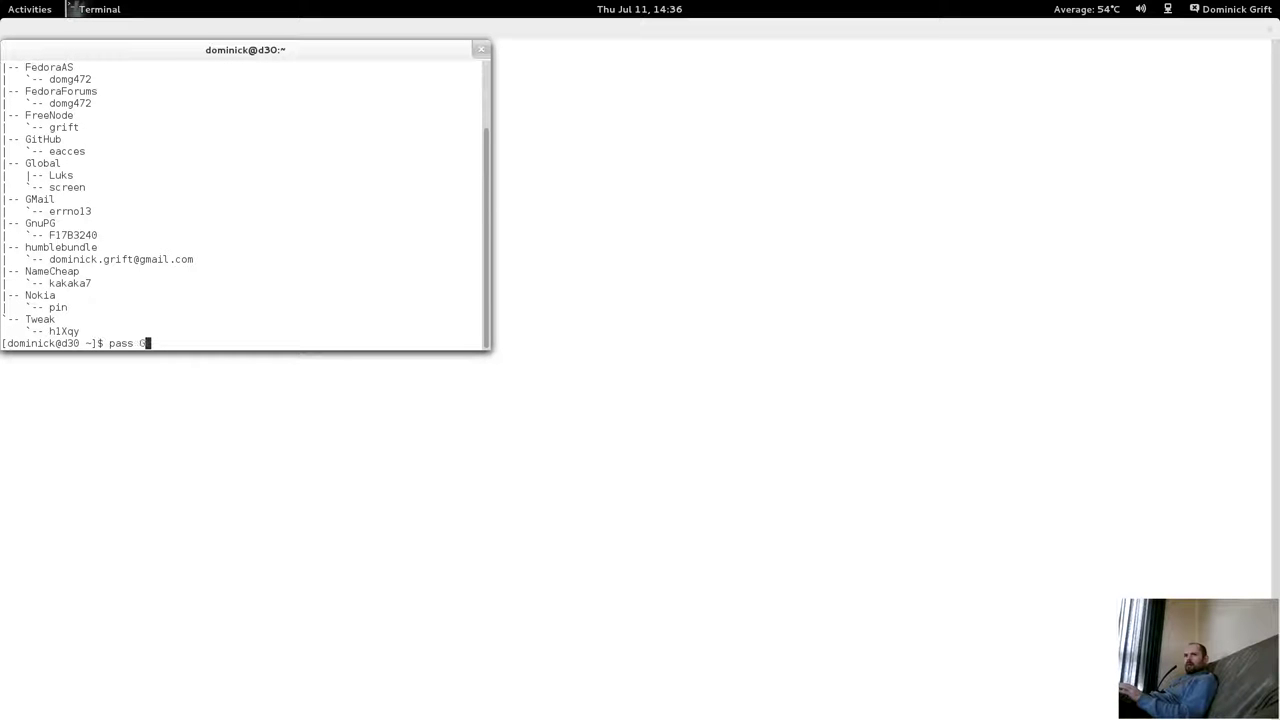
pyautogui.write('Global/')
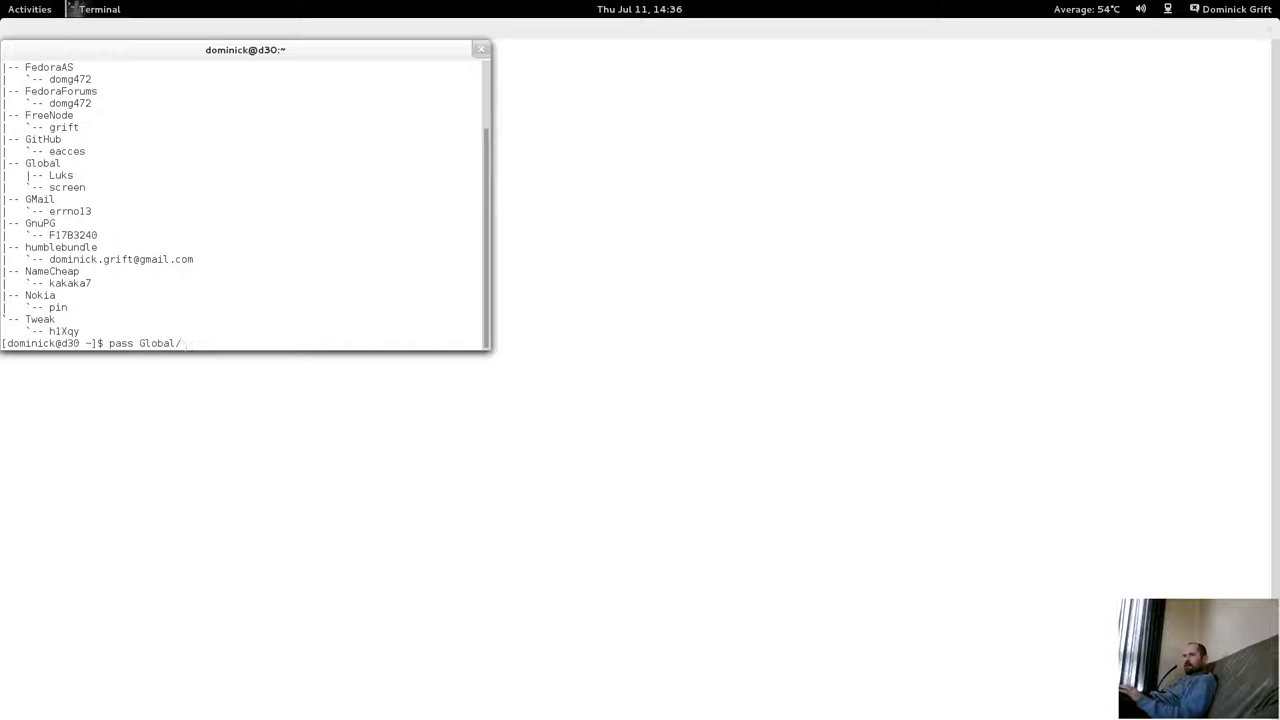
pyautogui.write('screen')
pyautogui.press('Return')
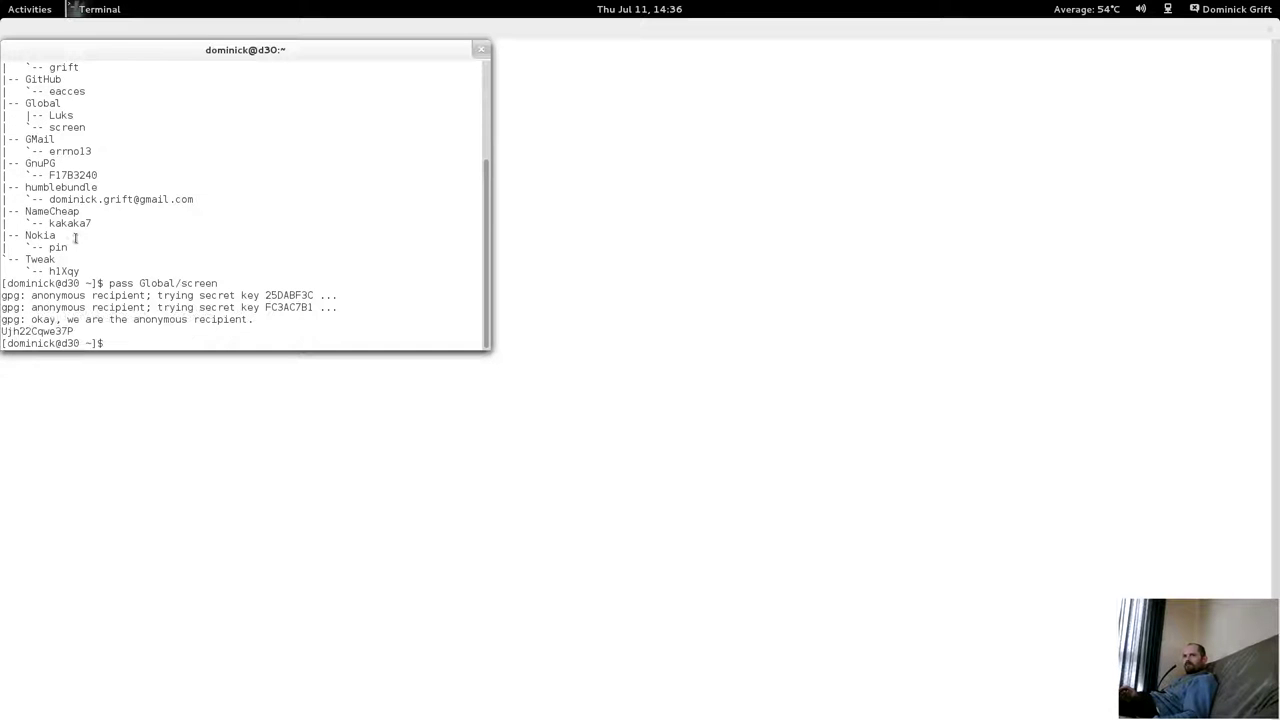
# Copy the screen password and paste it at the locked session's prompt.
pyautogui.moveTo(2, 331); pyautogui.dragTo(70, 337)
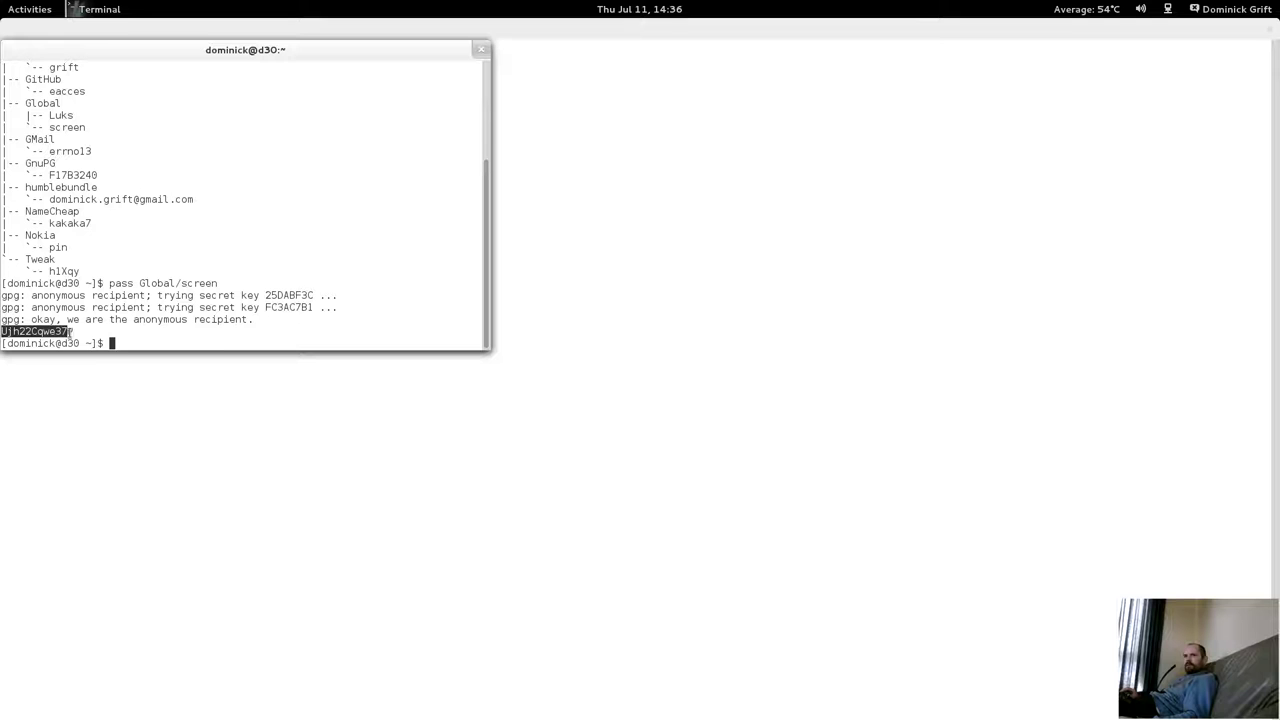
pyautogui.rightClick(72, 332)
pyautogui.click(83, 383)
pyautogui.click(83, 383)
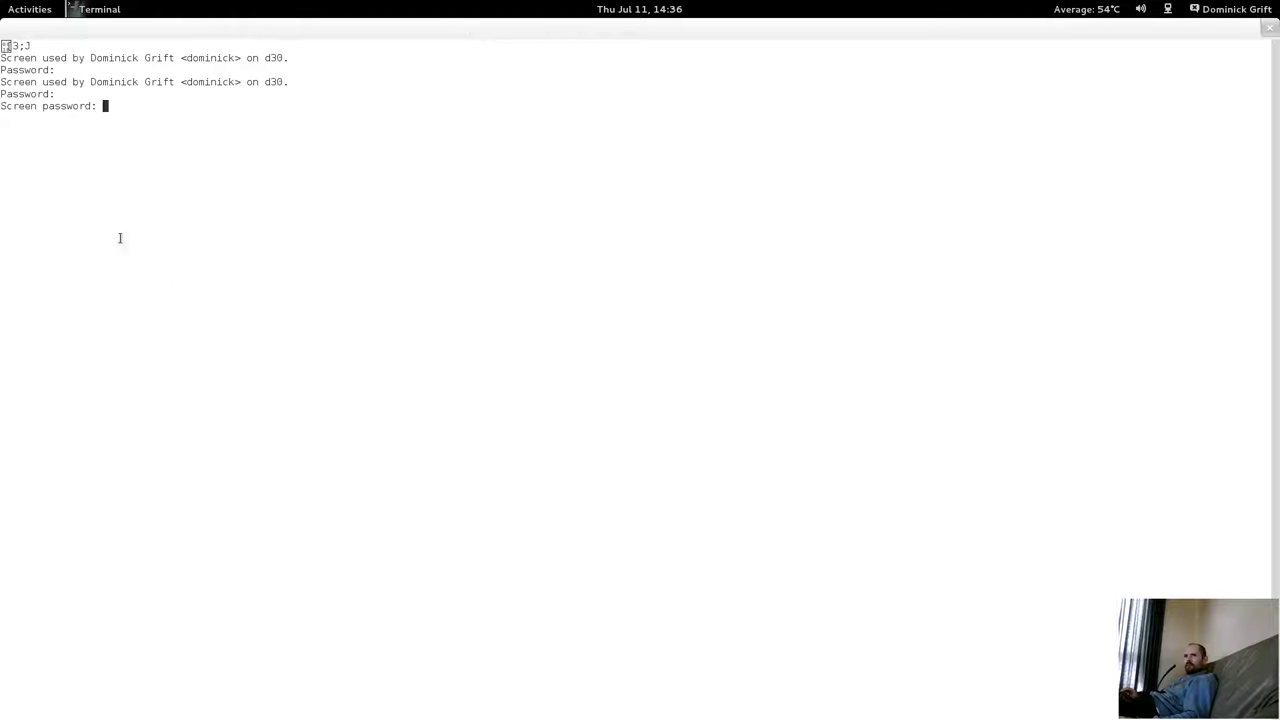
pyautogui.rightClick(168, 141)
pyautogui.click(190, 209)
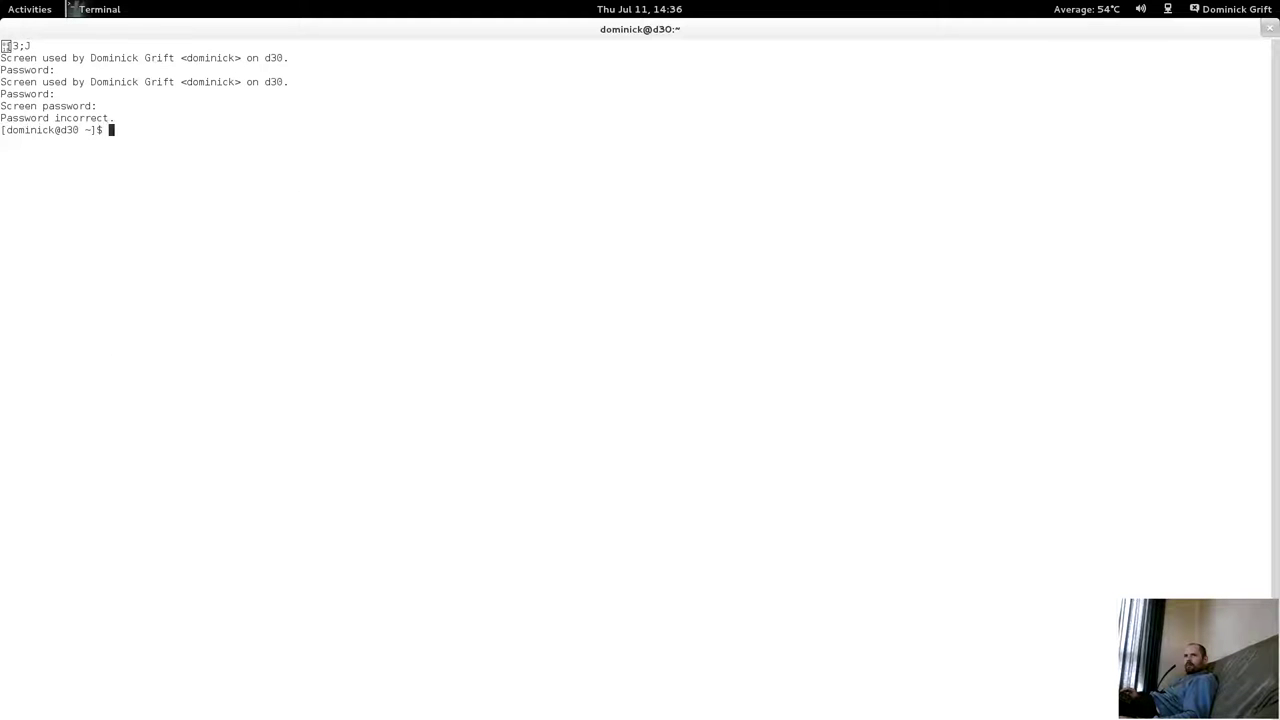
pyautogui.rightClick(181, 183)
# Clear the pasted text and reattach the screen session with screen -r.
pyautogui.click(191, 243)
pyautogui.press('BackSpace')
pyautogui.press('BackSpace')
pyautogui.press('BackSpace')
pyautogui.press('BackSpace')
pyautogui.press('BackSpace')
pyautogui.press('BackSpace')
pyautogui.press('BackSpace')
pyautogui.press('BackSpace')
pyautogui.press('BackSpace')
pyautogui.press('BackSpace')
pyautogui.press('BackSpace')
pyautogui.write('screen -r')
pyautogui.press('Return')
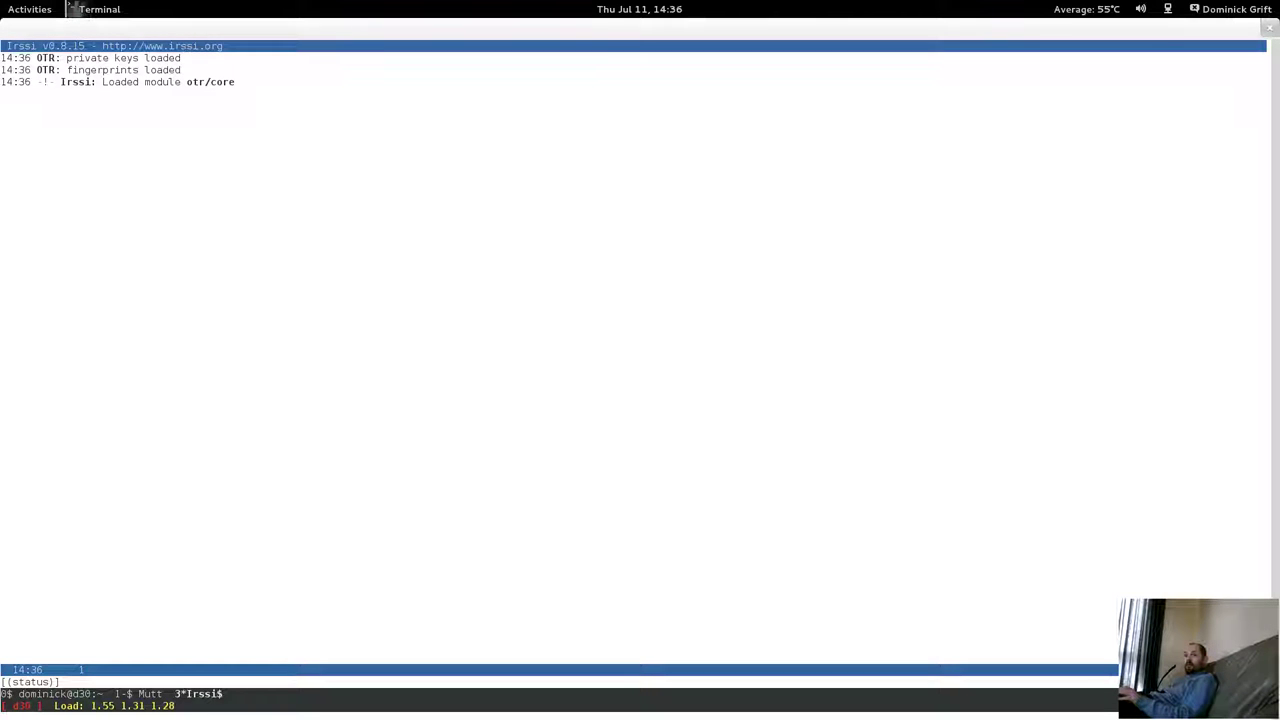
# Cycle through the shell, Mutt and Irssi screen windows, then exit the shell window.
pyautogui.hotkey('ctrl', 'a')
pyautogui.press('n')
pyautogui.hotkey('ctrl', 'a')
pyautogui.press('n')
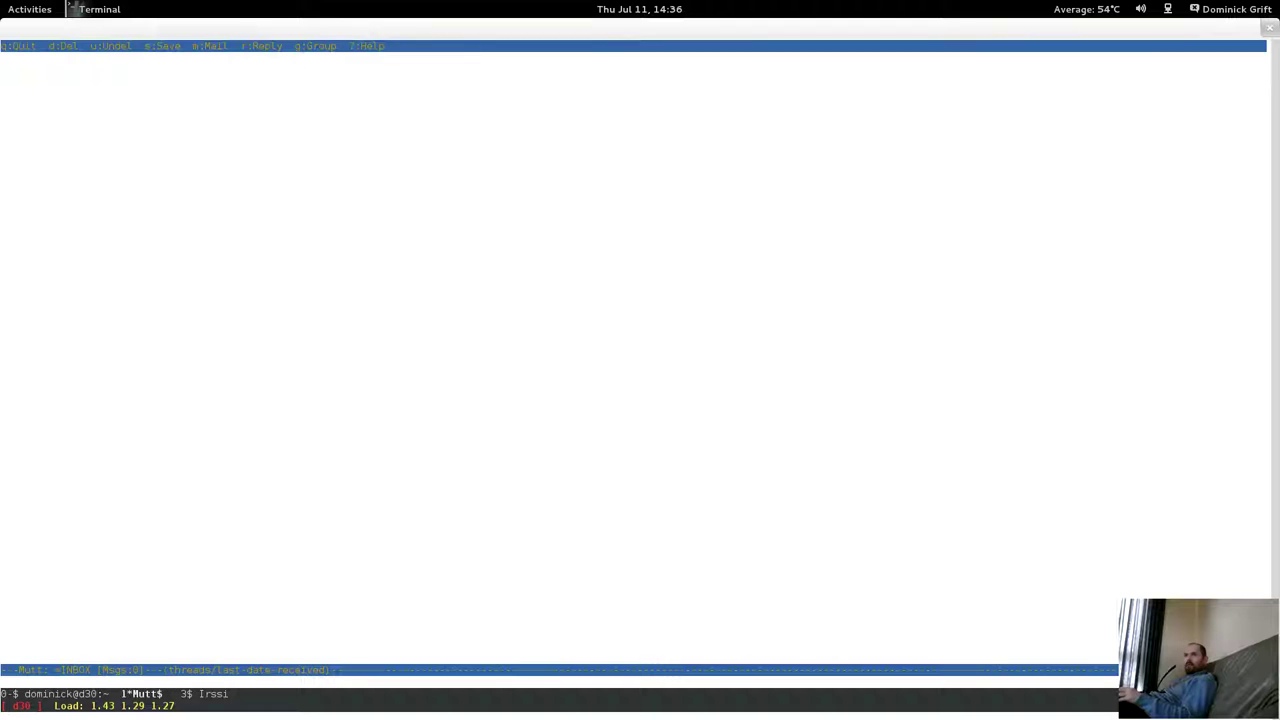
pyautogui.hotkey('ctrl', 'a')
pyautogui.press('n')
pyautogui.hotkey('ctrl', 'a')
pyautogui.press('n')
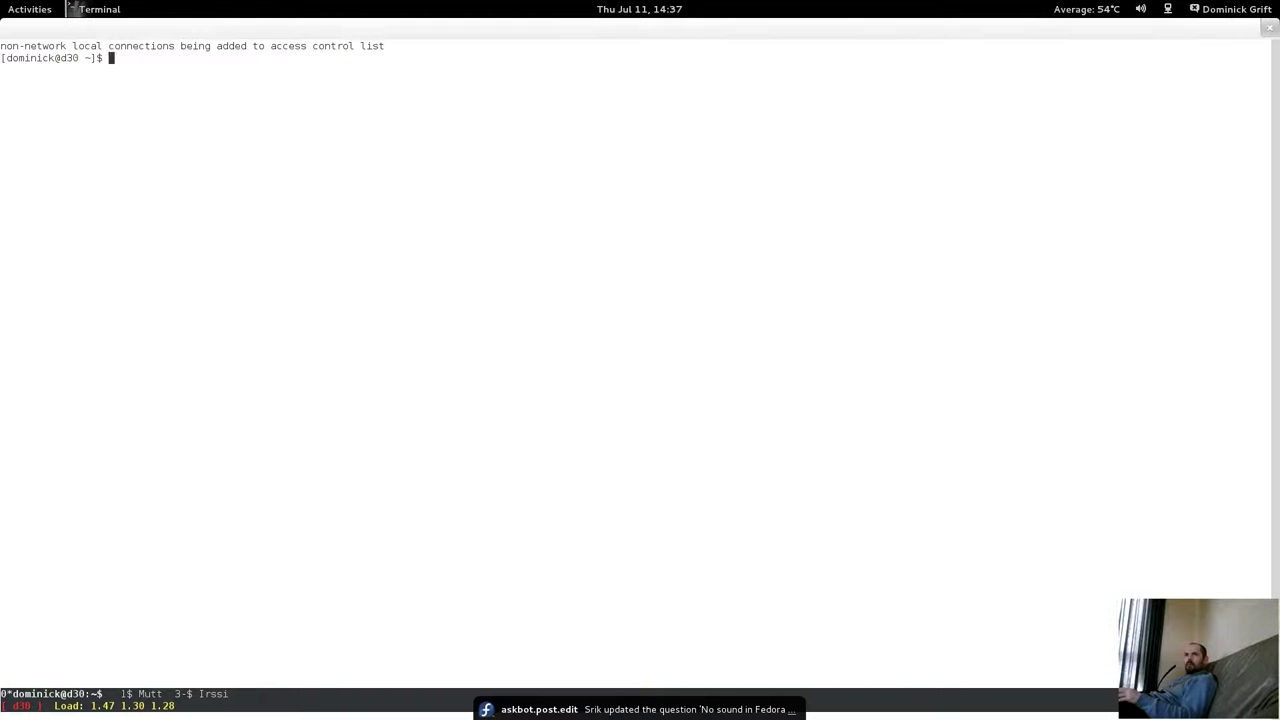
pyautogui.write('exit')
pyautogui.press('Return')
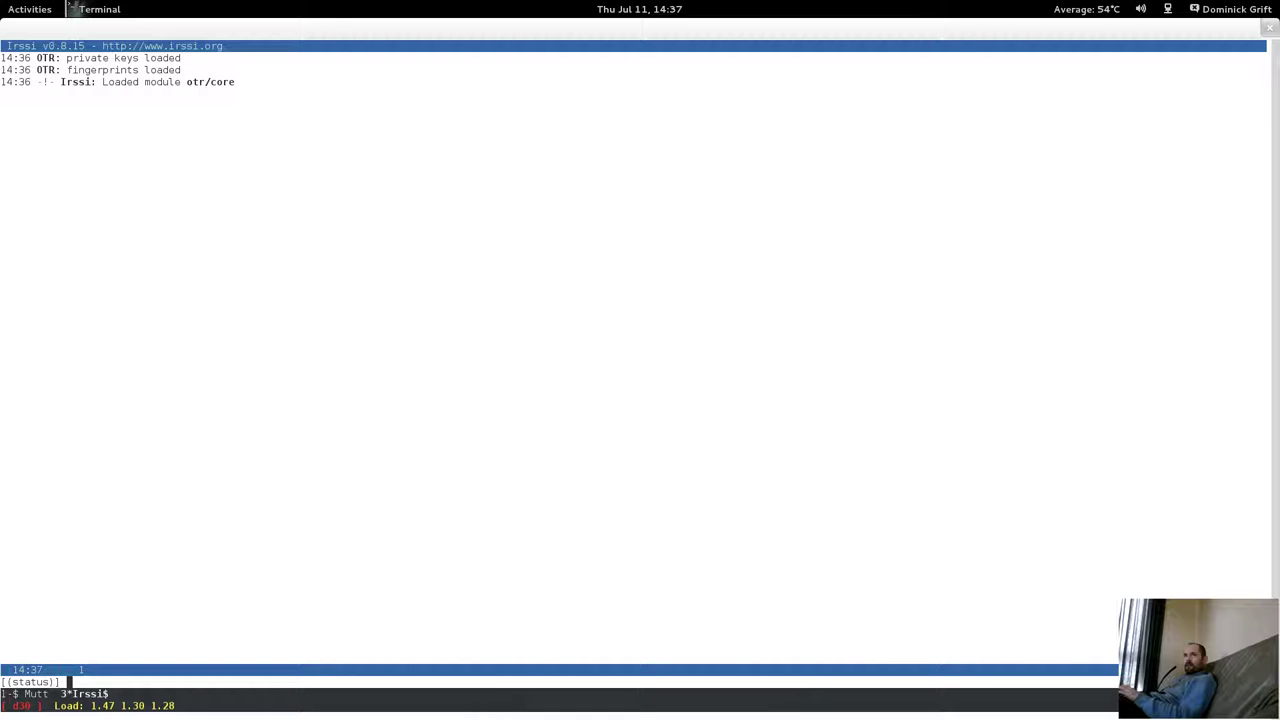
# Close the terminal running the screen session and maximize the remaining terminal.
pyautogui.moveTo(3, 4)
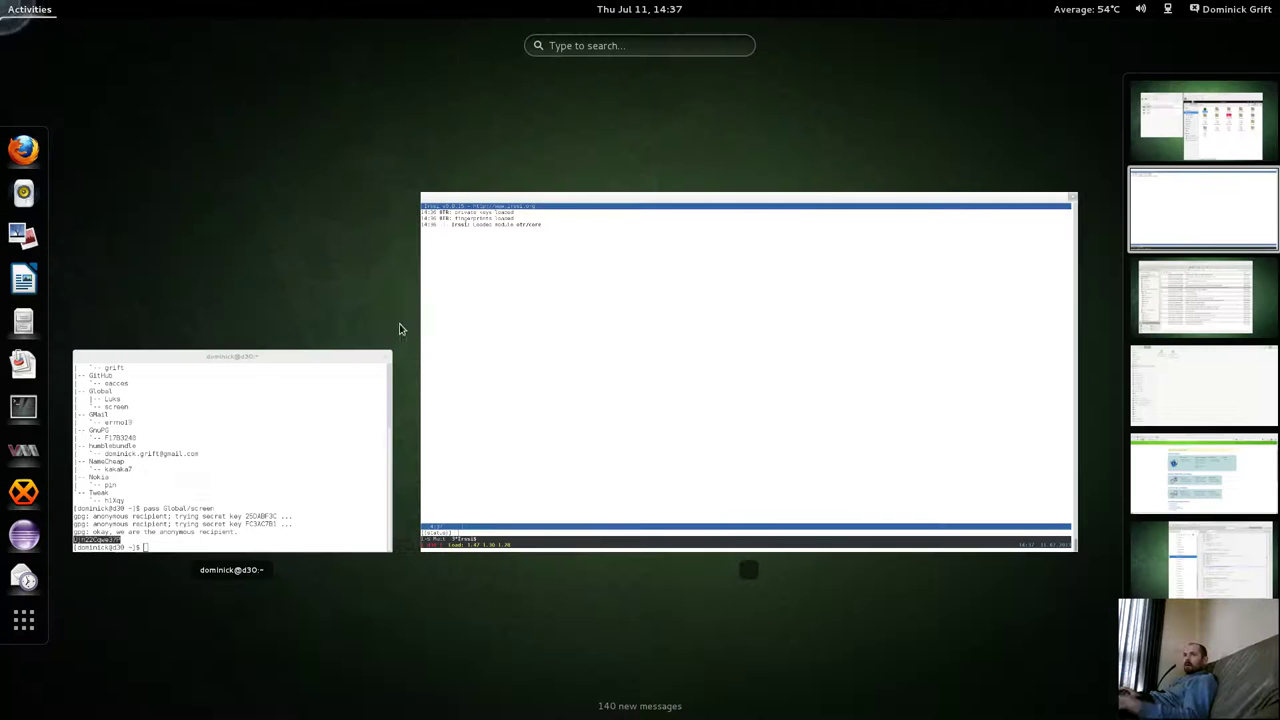
pyautogui.click(1150, 232)
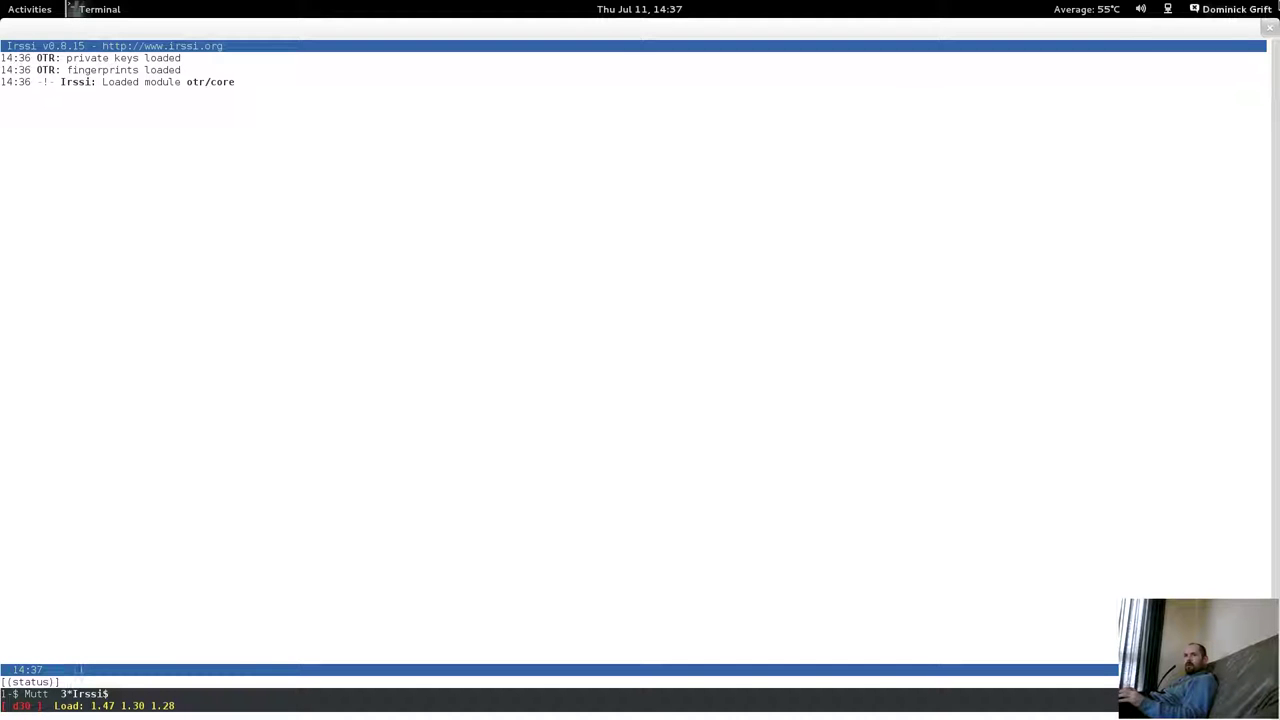
pyautogui.click(1268, 30)
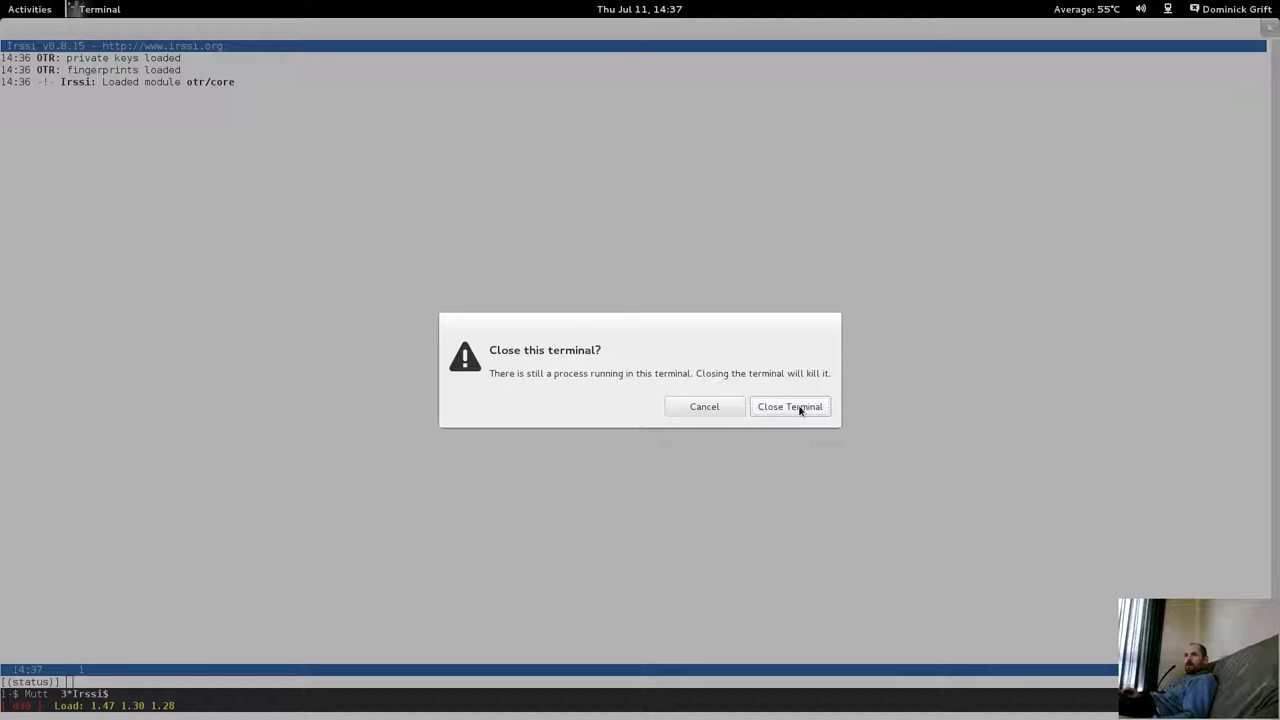
pyautogui.click(800, 407)
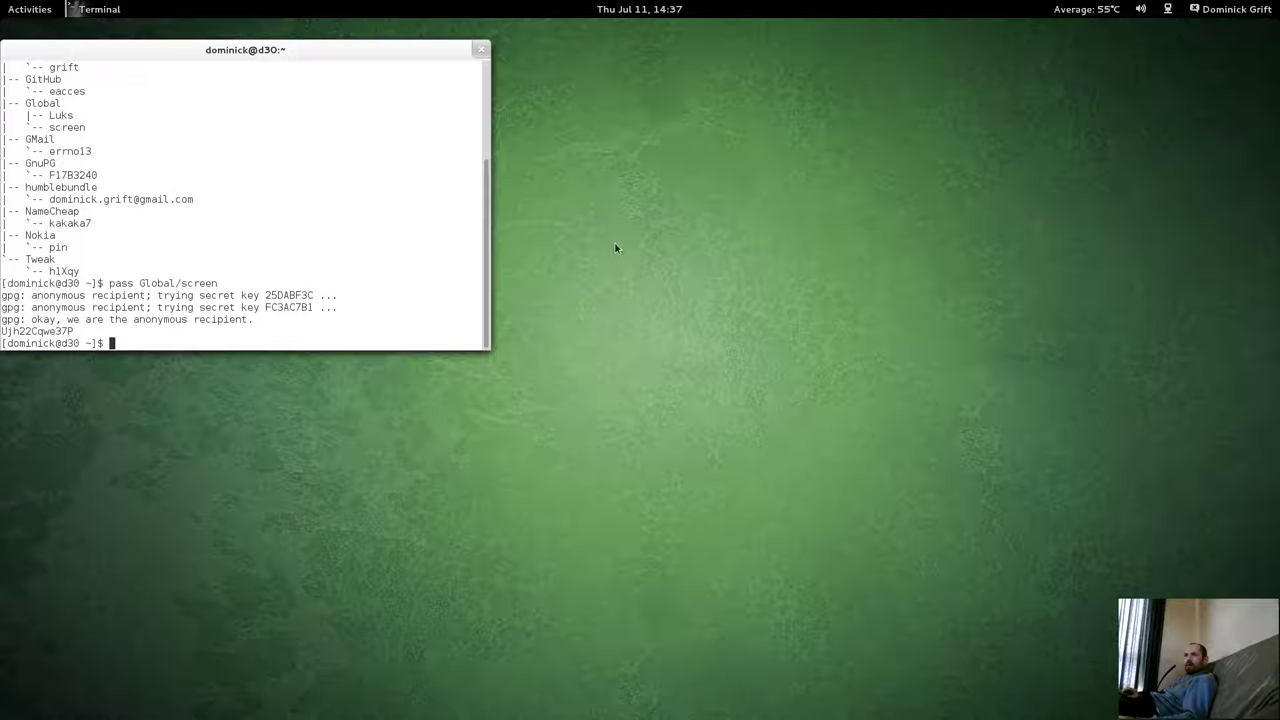
pyautogui.doubleClick(284, 49)
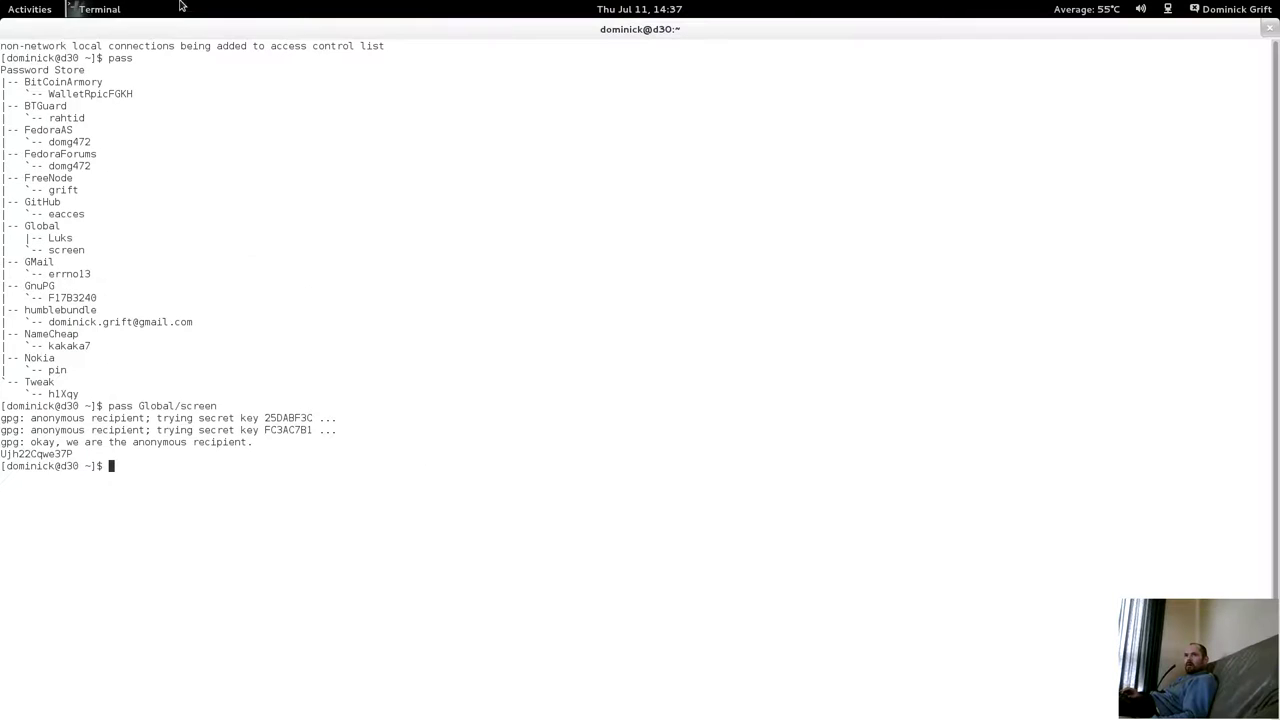
pyautogui.press('super')
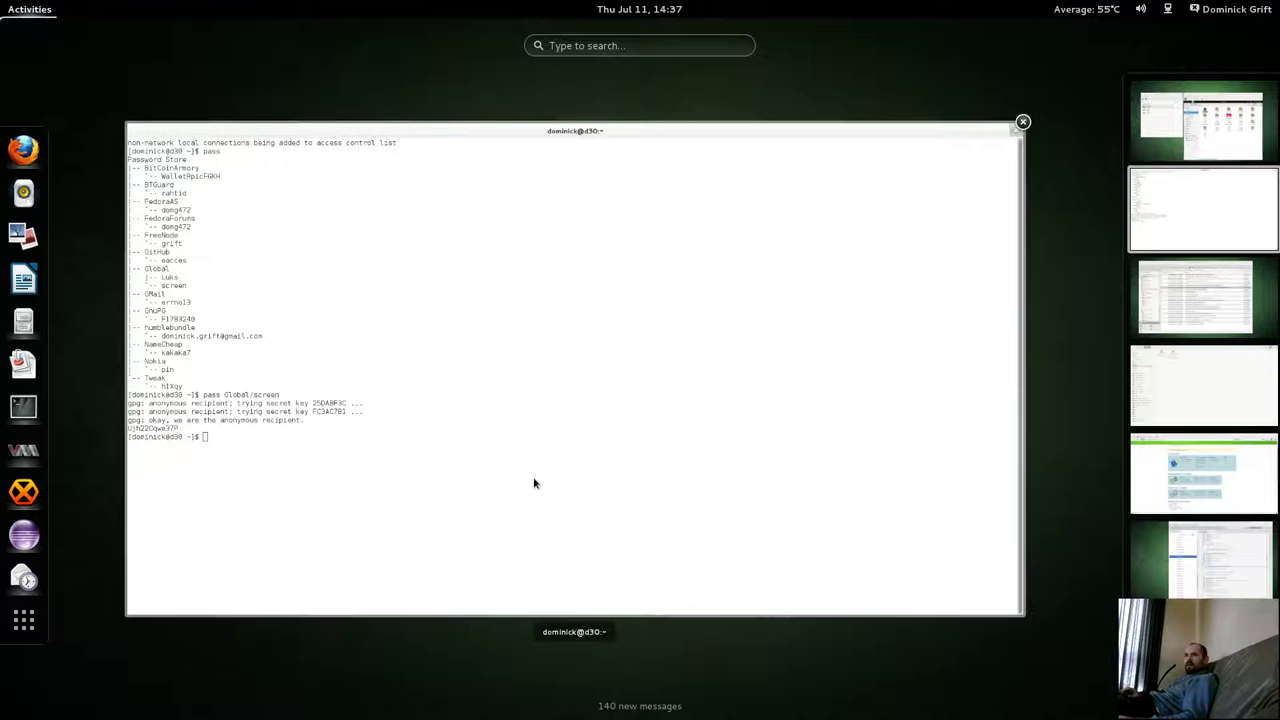
pyautogui.click(534, 479)
# Run ps x and highlight PID 4342 on the detached SCREEN -a line.
pyautogui.write('ps x')
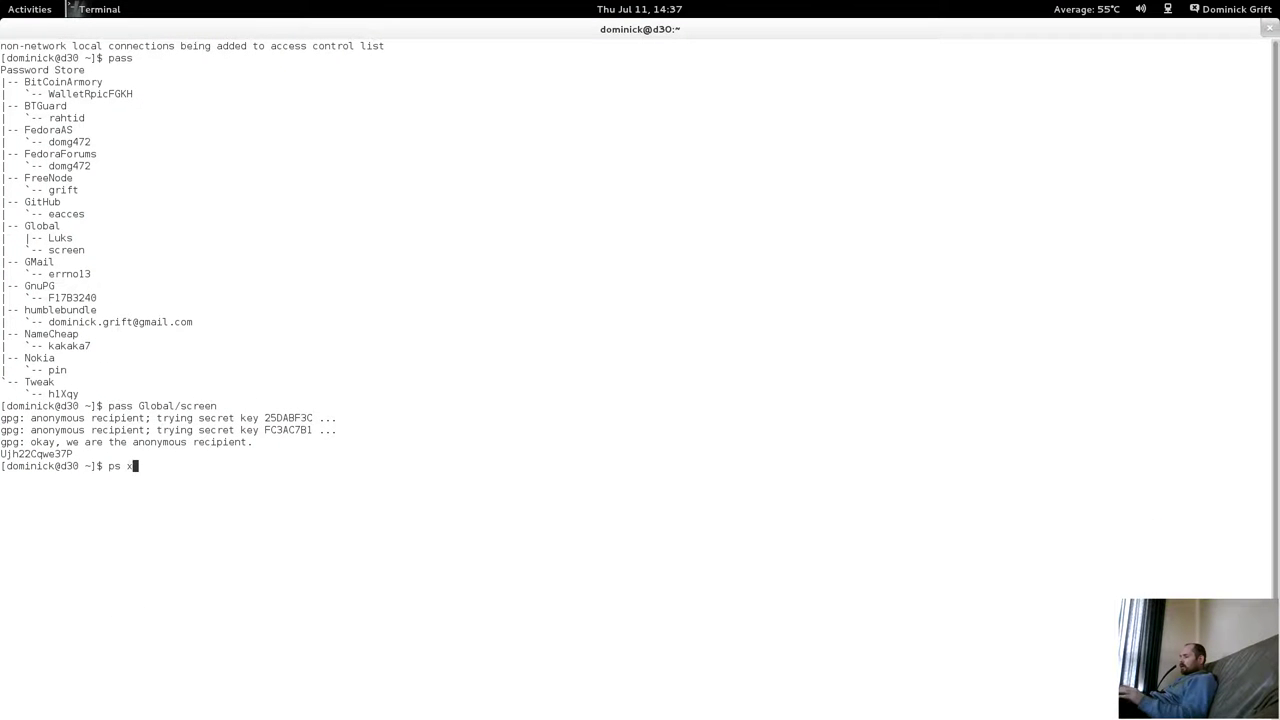
pyautogui.press('Return')
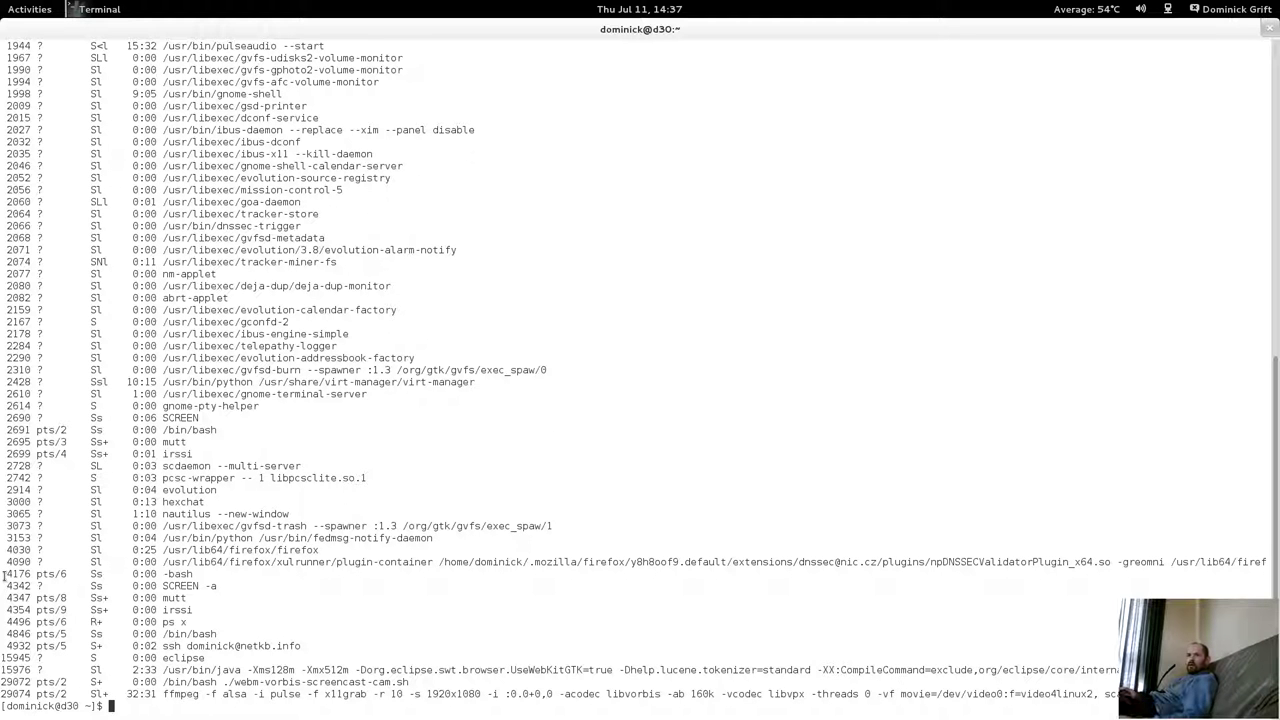
pyautogui.moveTo(5, 586); pyautogui.dragTo(28, 590)
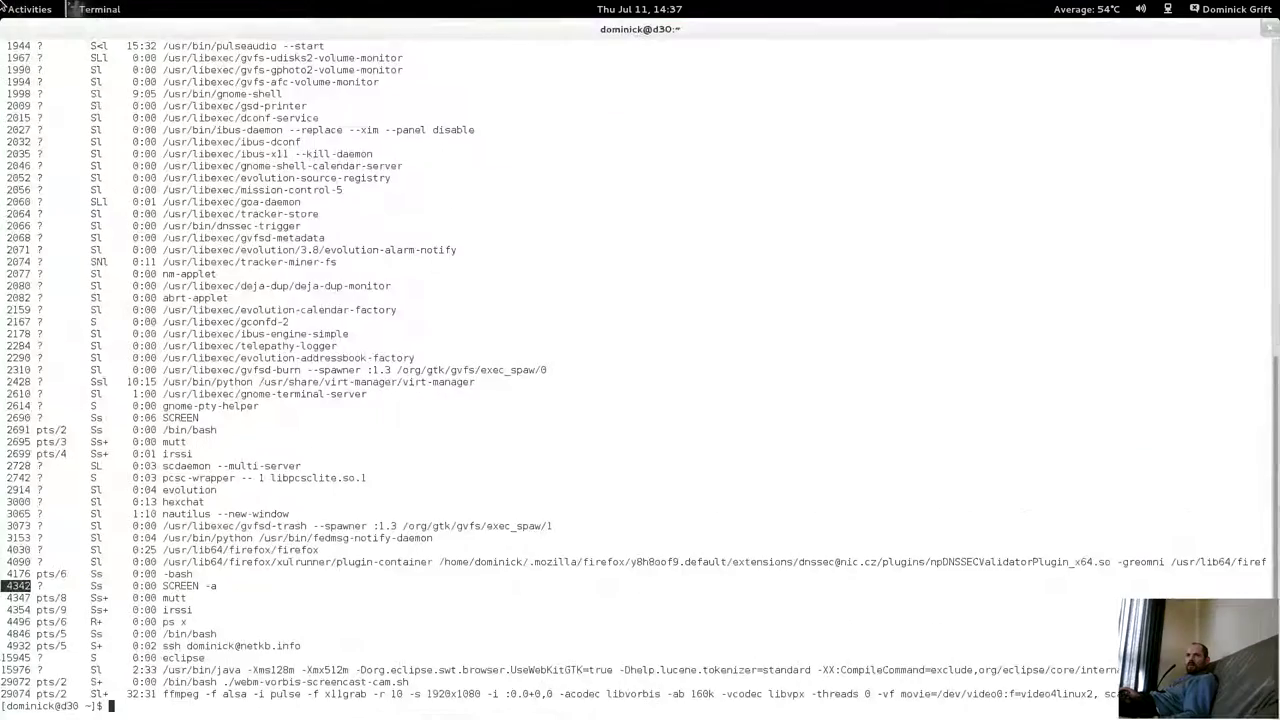
pyautogui.click(4, 6)
# In a new terminal, list detached screen sessions and copy the session id 4342.pts-1.d30.
pyautogui.rightClick(24, 405)
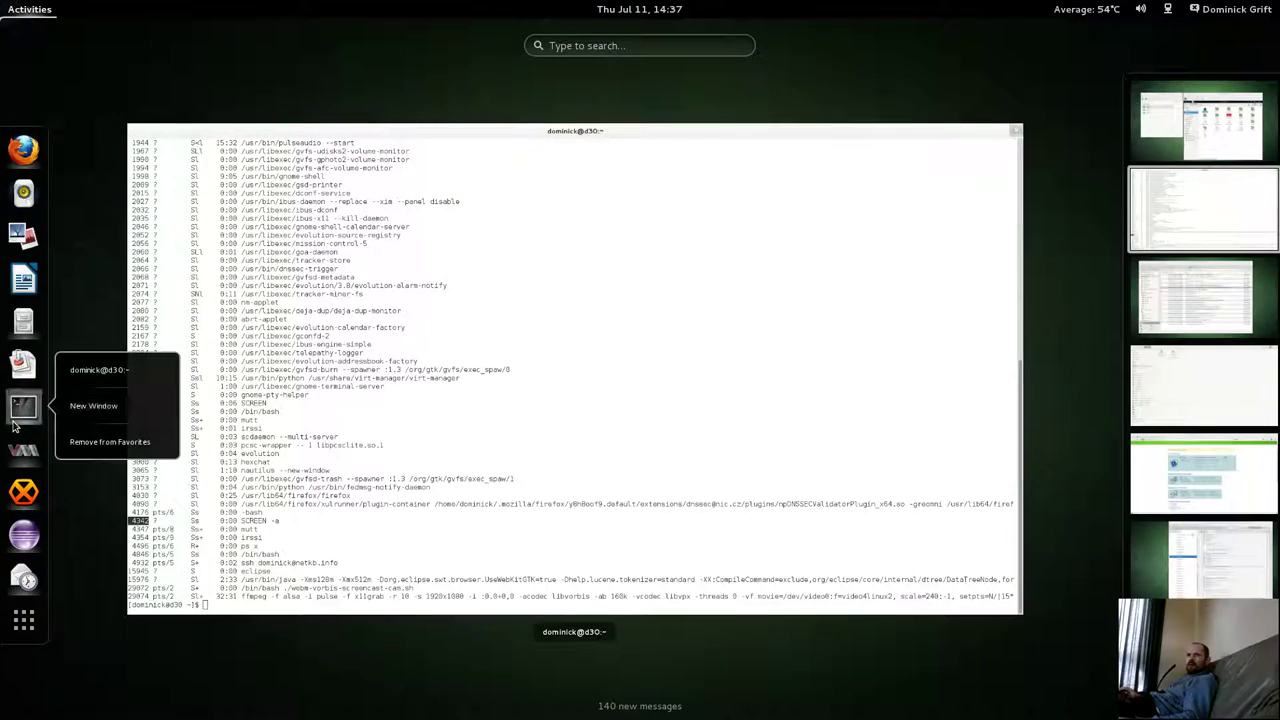
pyautogui.click(76, 408)
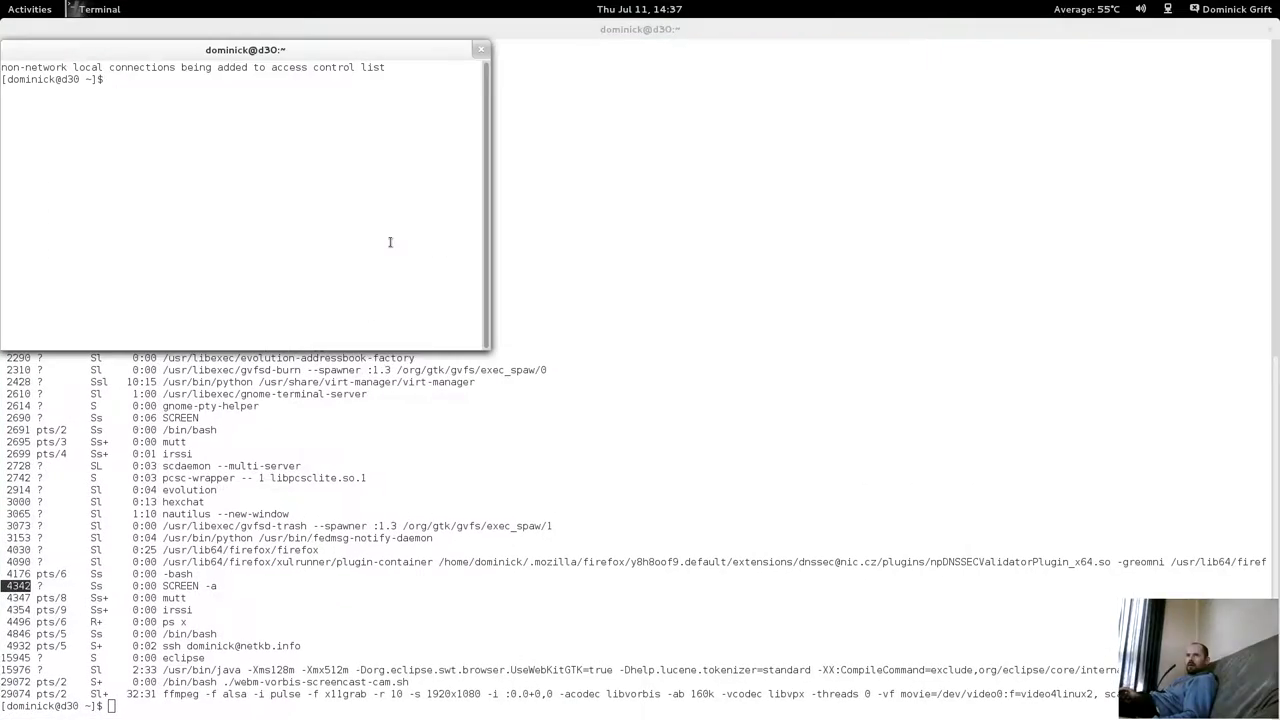
pyautogui.write('screen')
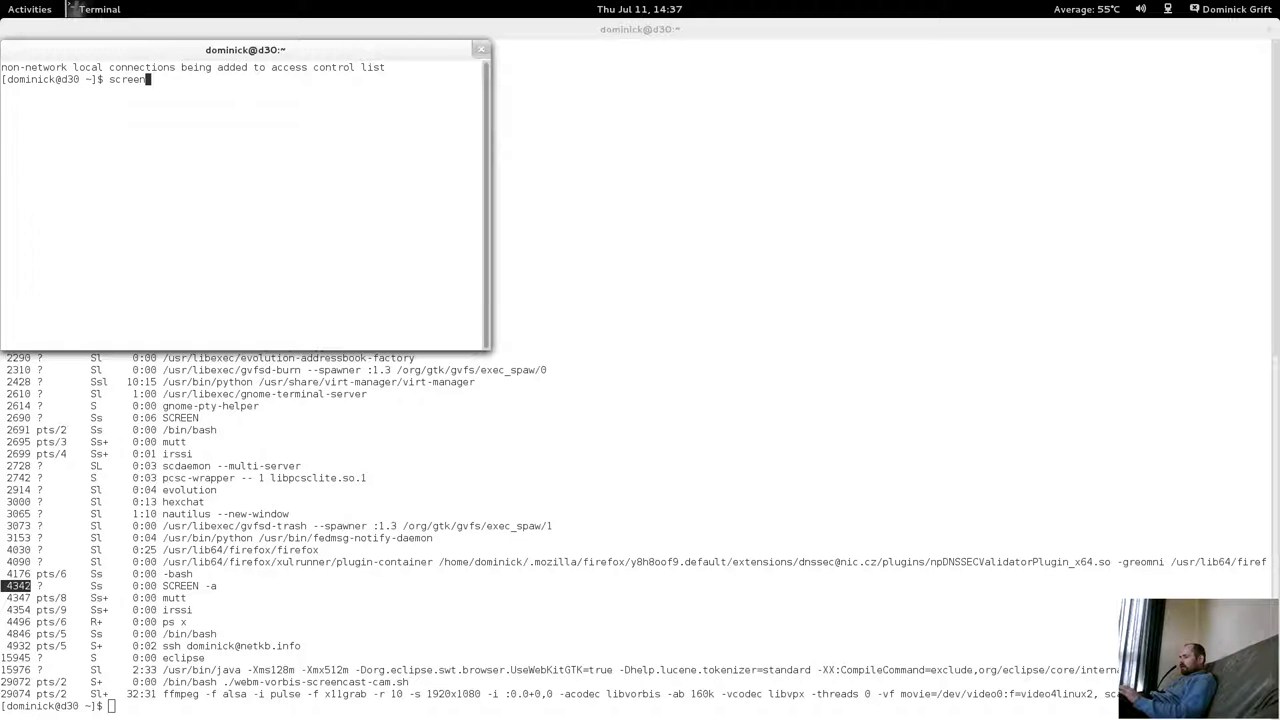
pyautogui.write(' -r')
pyautogui.press('Return')
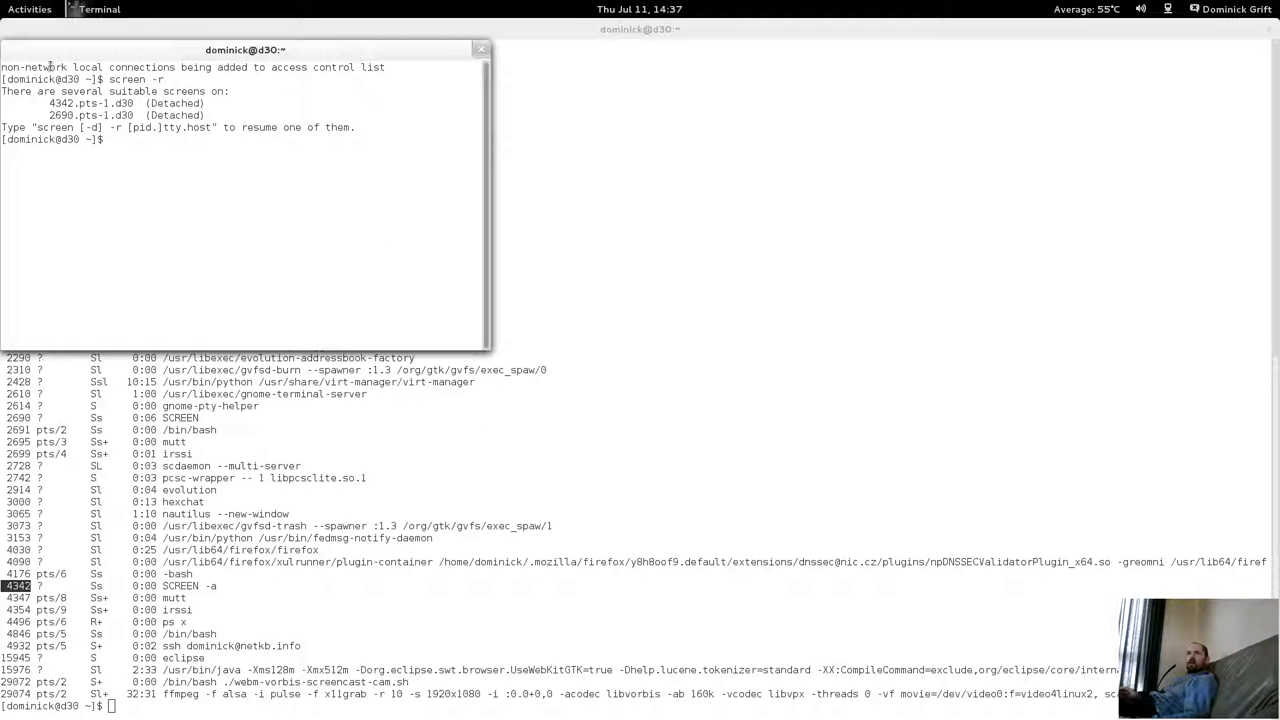
pyautogui.moveTo(68, 103); pyautogui.dragTo(133, 103)
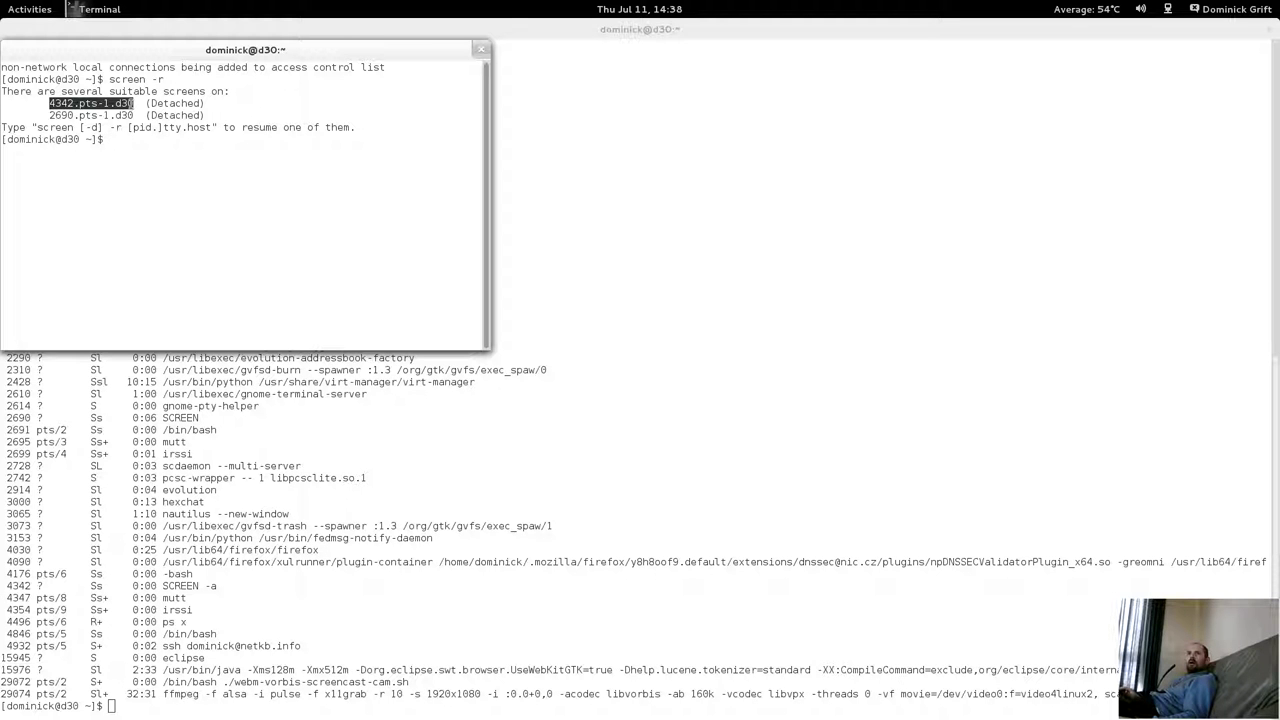
pyautogui.rightClick(131, 103)
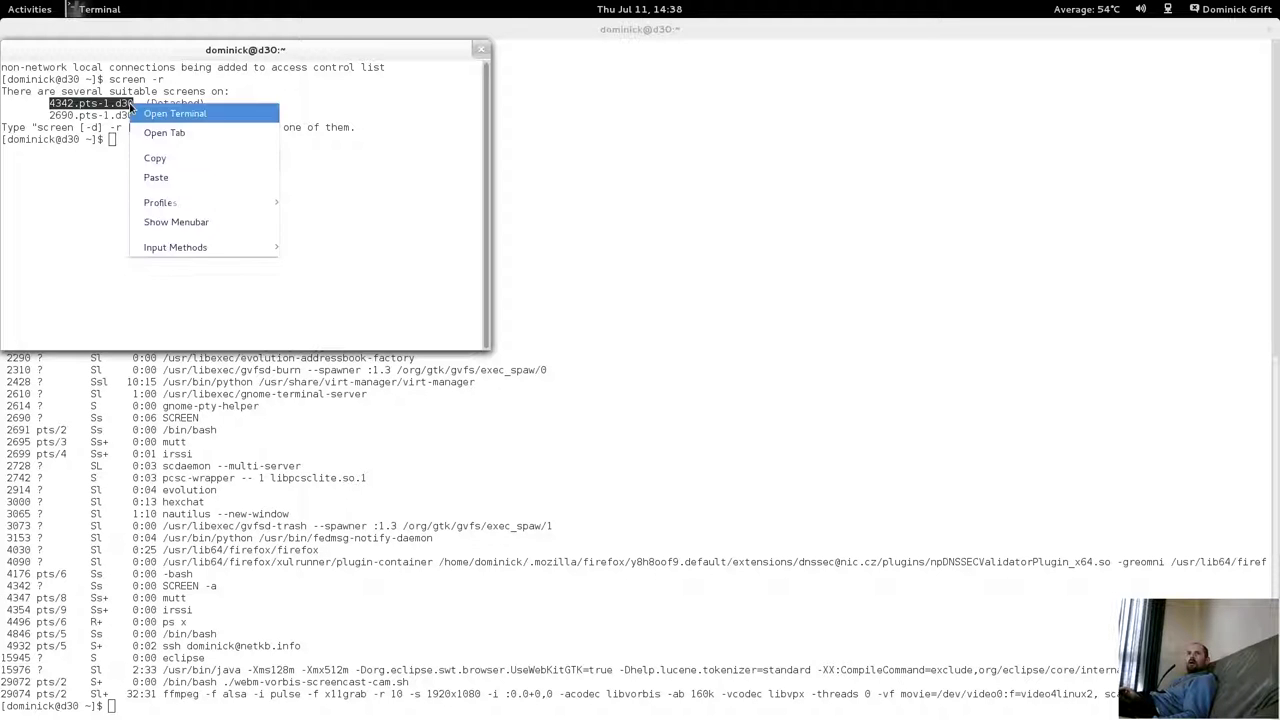
pyautogui.click(155, 156)
# Run screen -r 4342.pts-1.d30 to reattach the detached session.
pyautogui.write('scree')
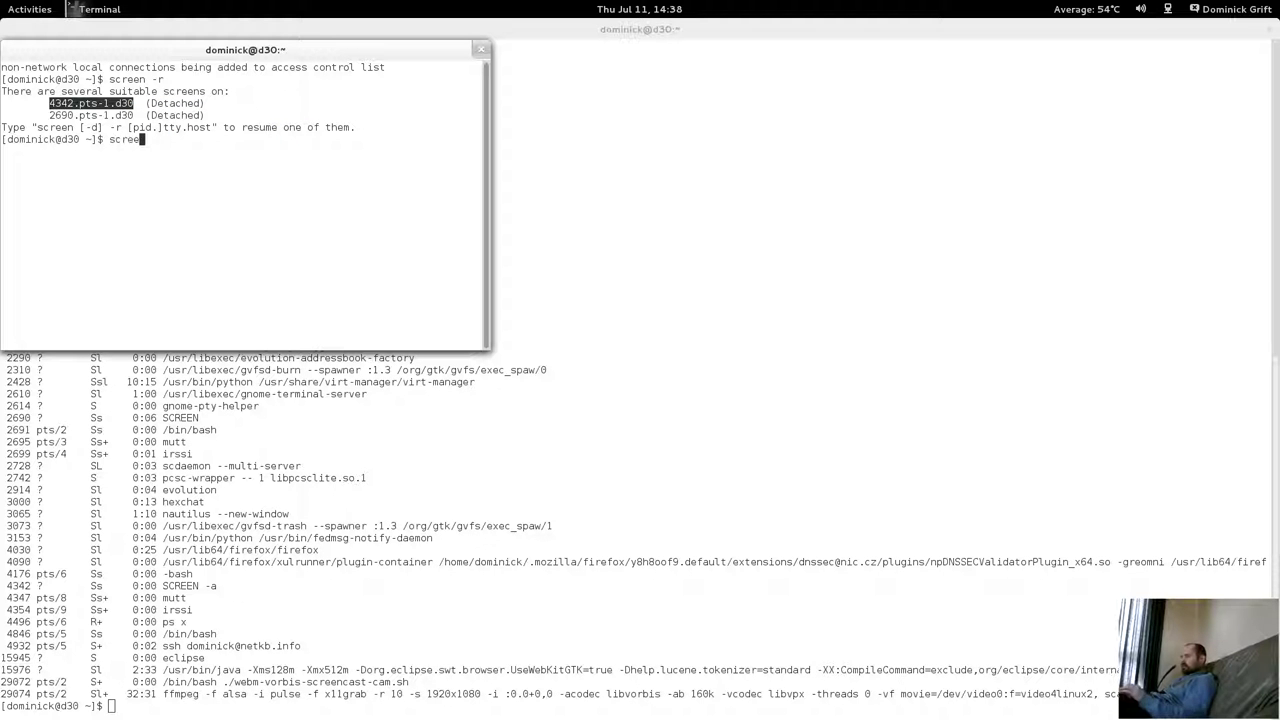
pyautogui.write('n -d')
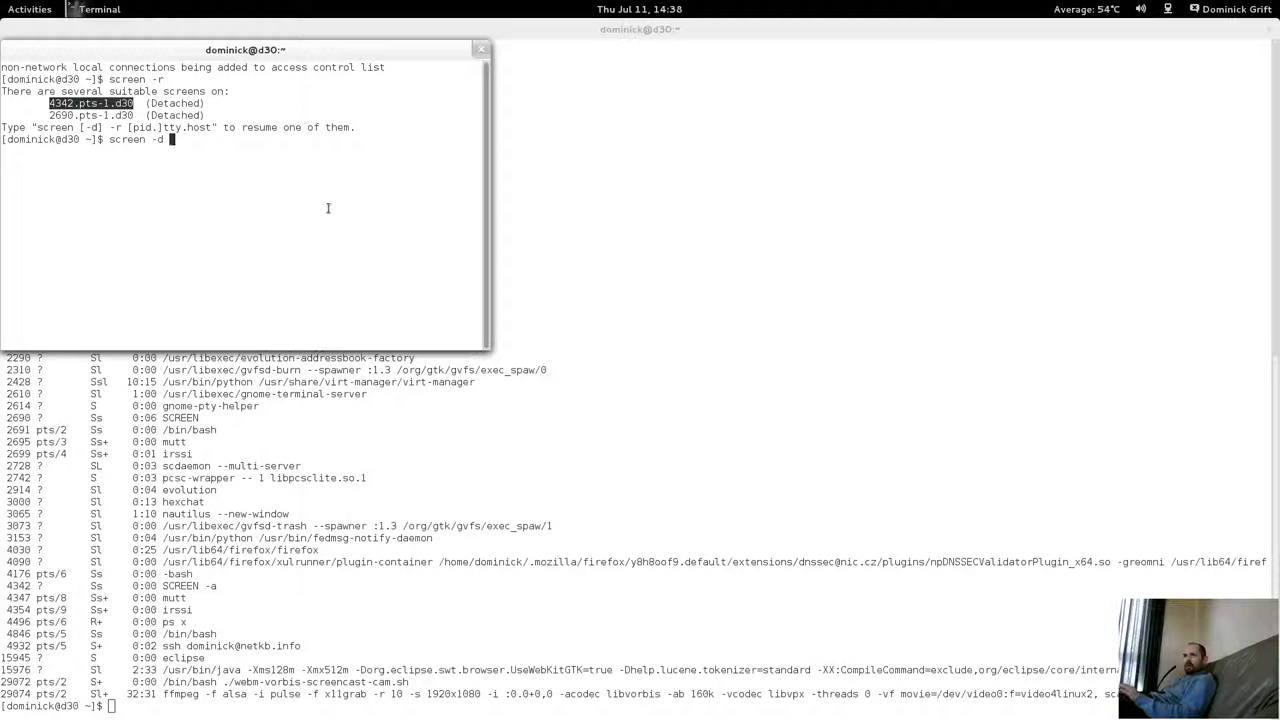
pyautogui.rightClick(328, 210)
pyautogui.click(209, 197)
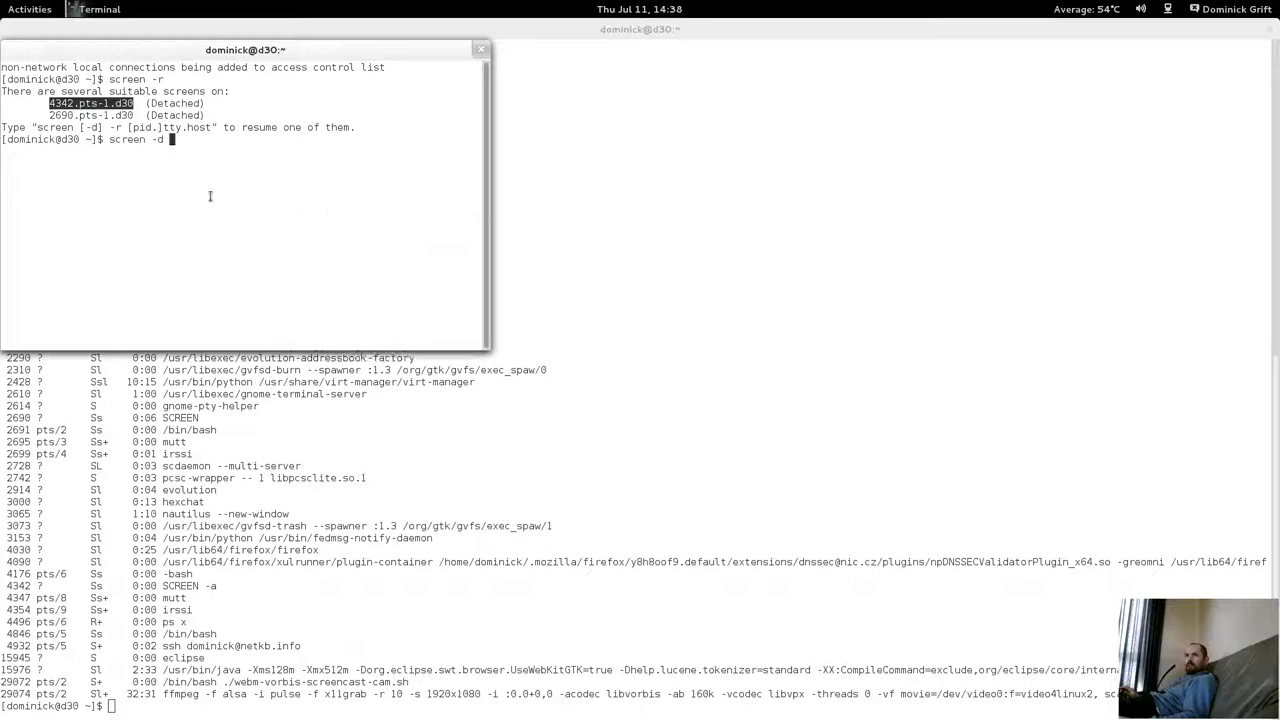
pyautogui.press('BackSpace')
pyautogui.press('BackSpace')
pyautogui.write('r')
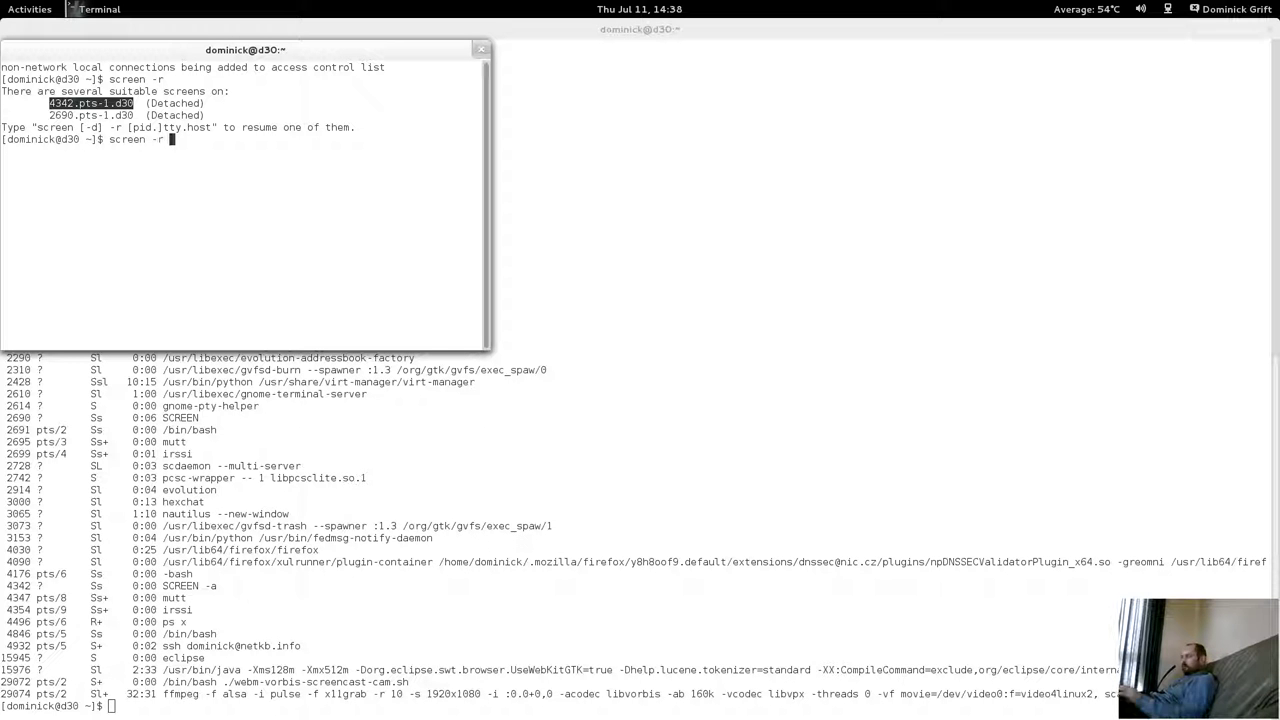
pyautogui.rightClick(302, 220)
pyautogui.click(318, 295)
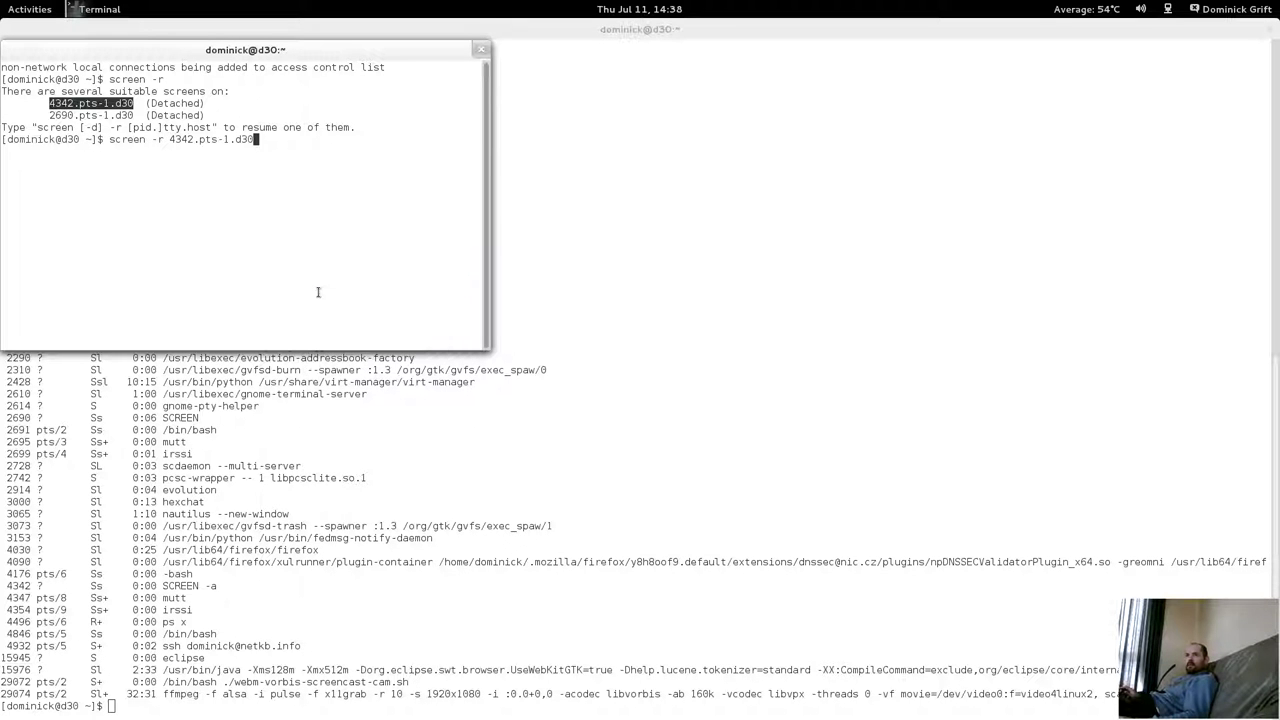
pyautogui.press('Return')
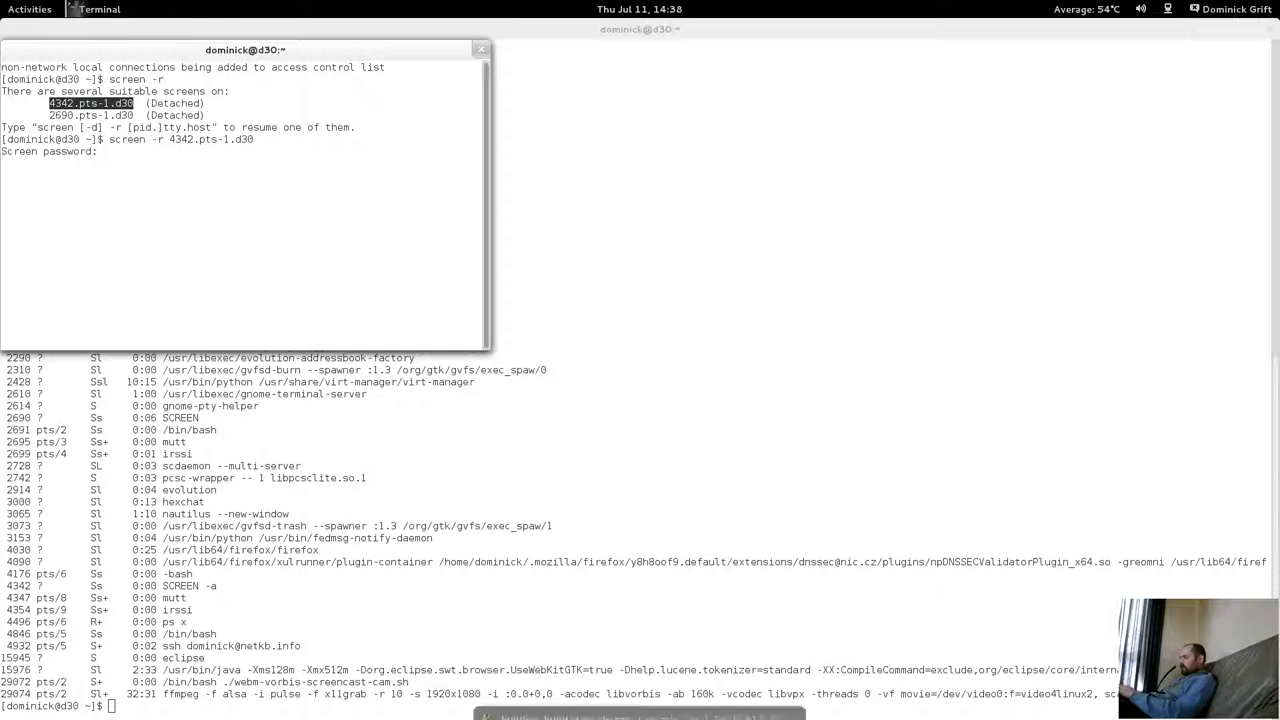
# Retry the reattach twice after incorrect passwords, then return to the full-size terminal.
pyautogui.press('Return')
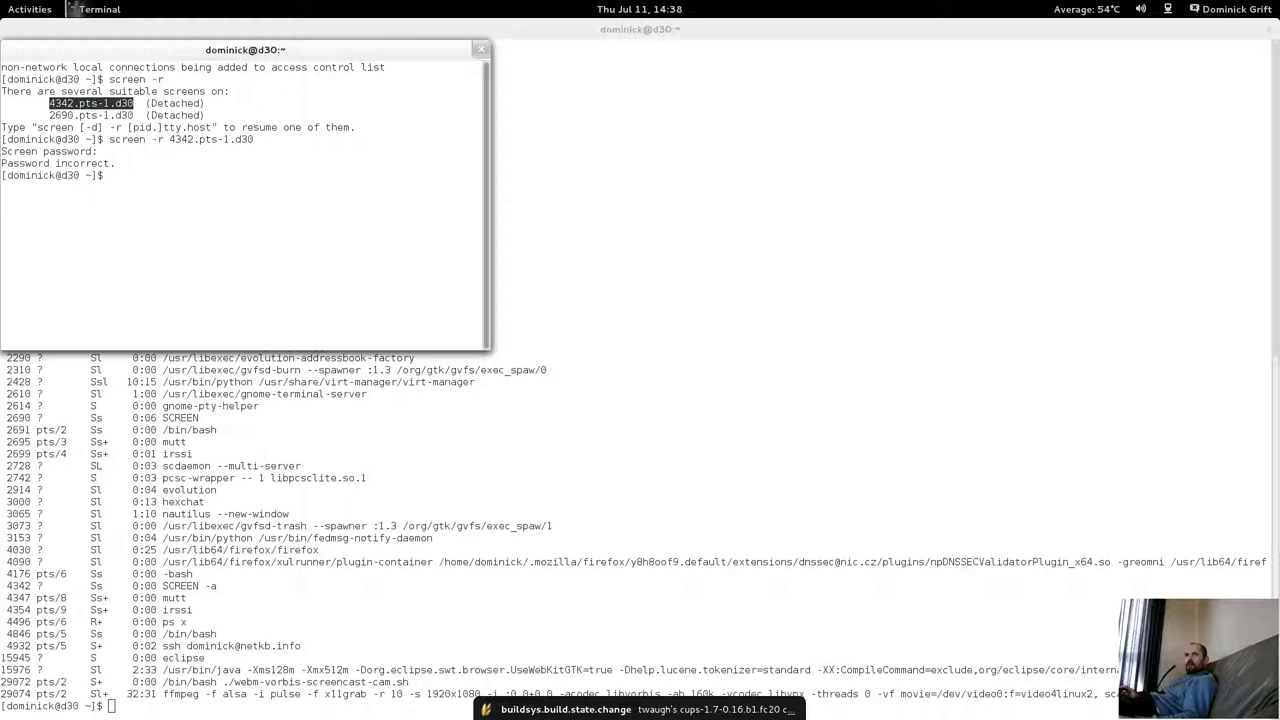
pyautogui.press('Up')
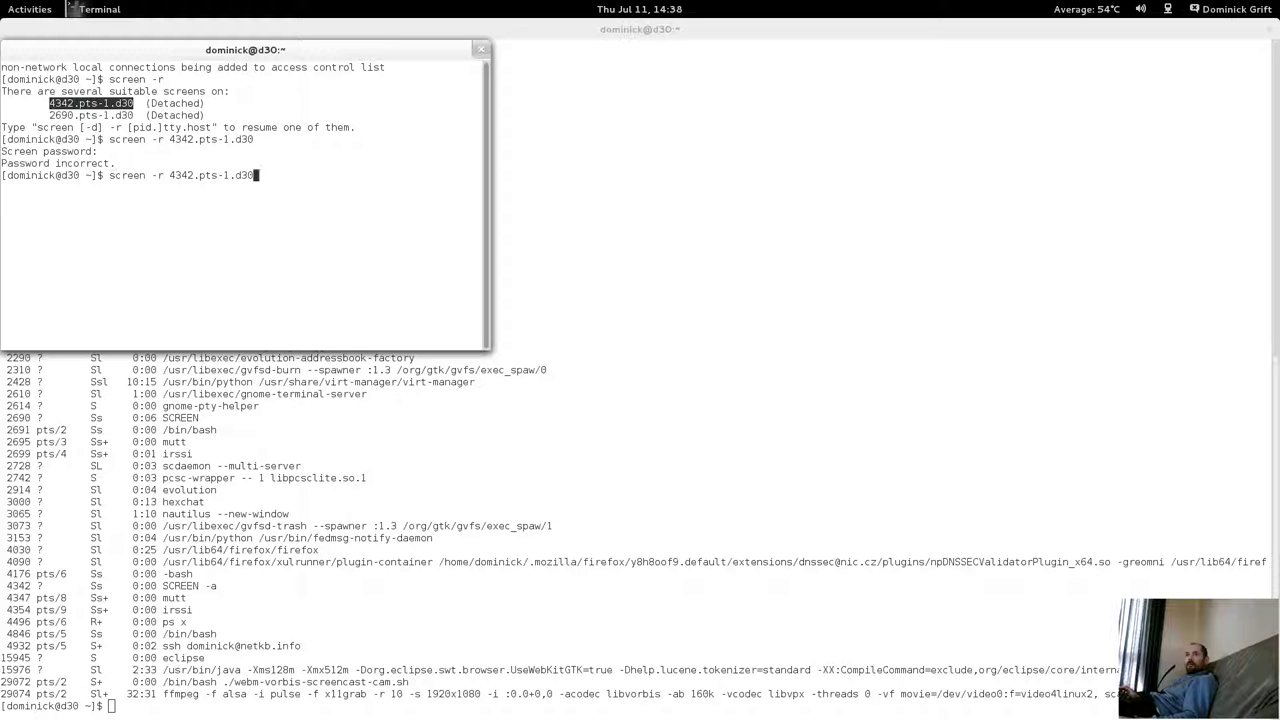
pyautogui.press('Return')
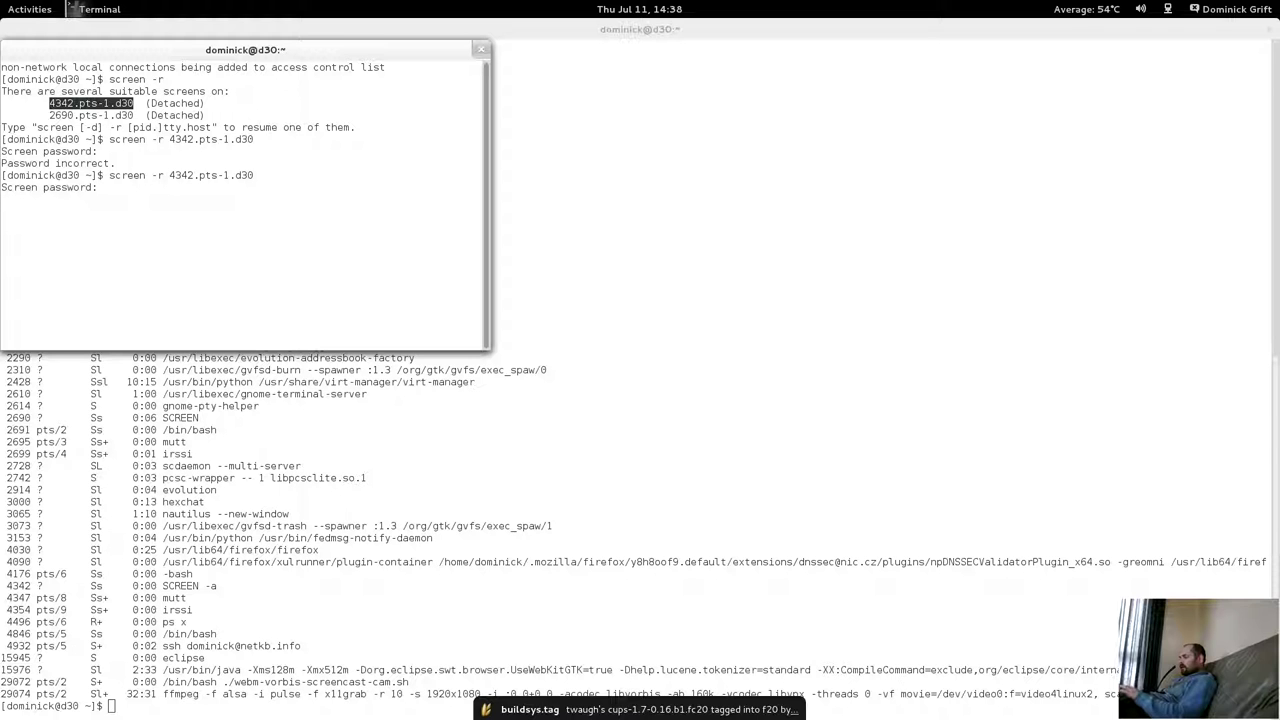
pyautogui.press('Return')
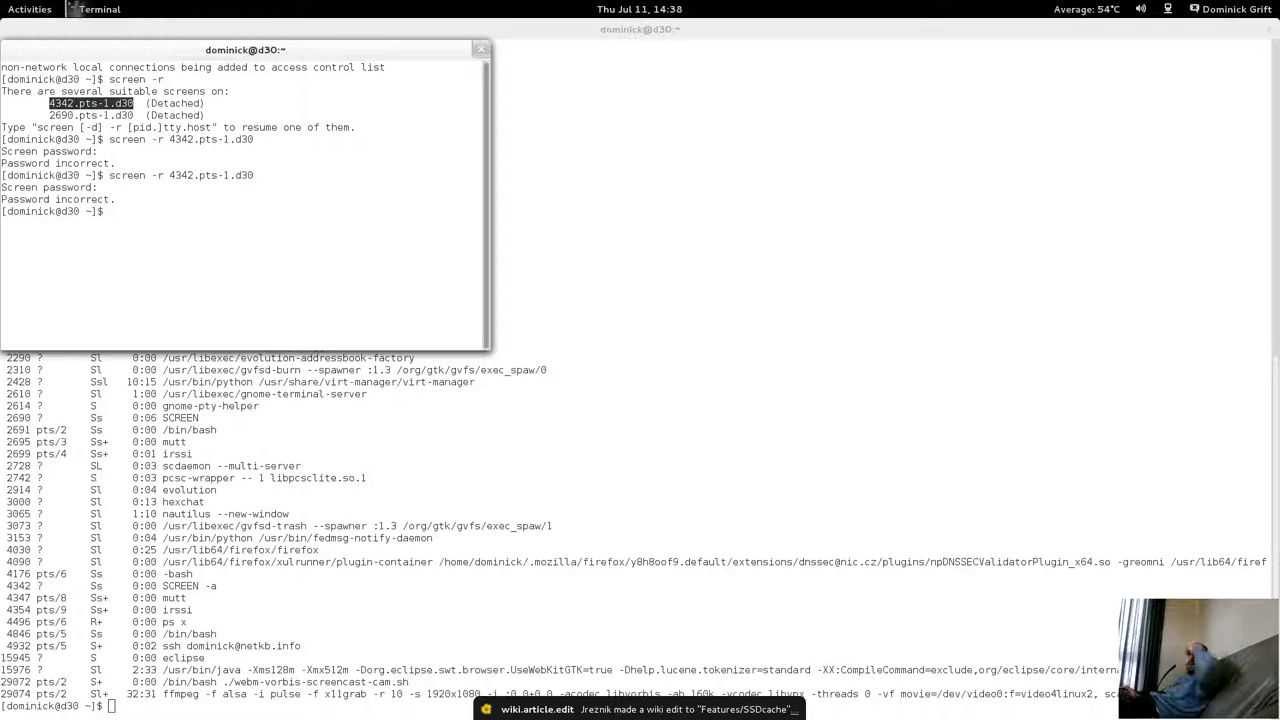
pyautogui.press('Up')
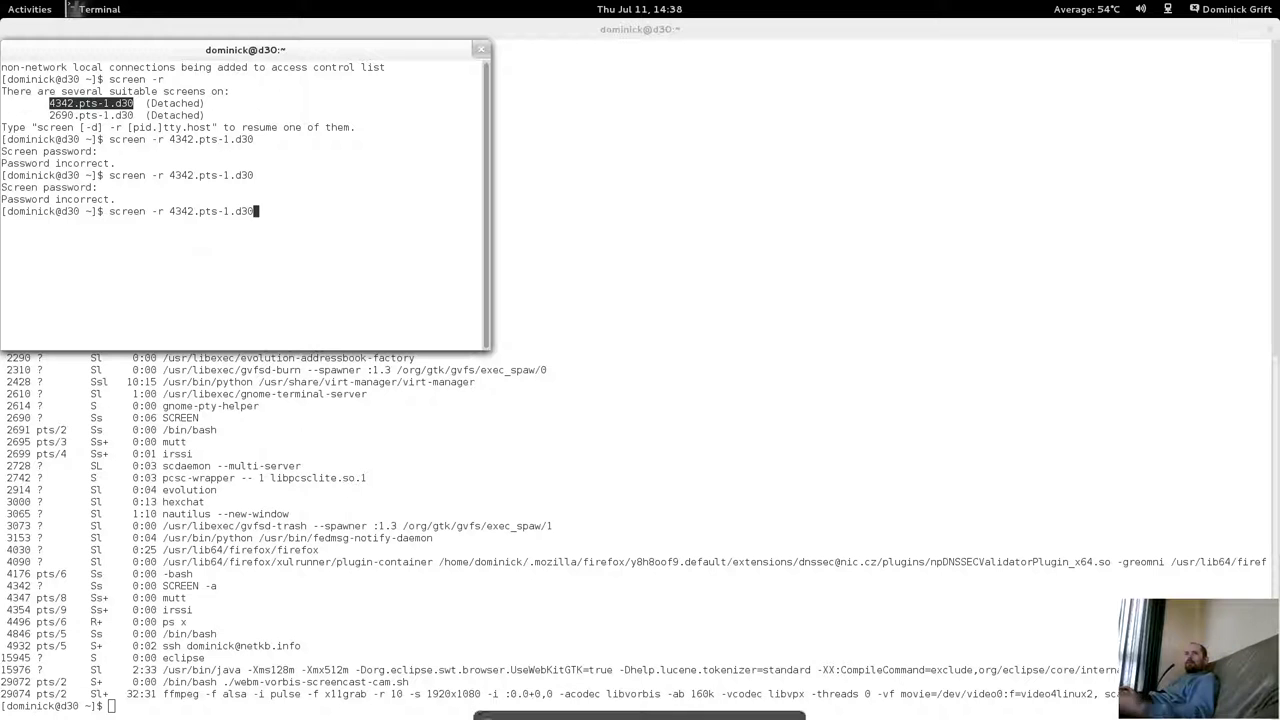
pyautogui.press('Return')
pyautogui.rightClick(139, 238)
pyautogui.click(108, 269)
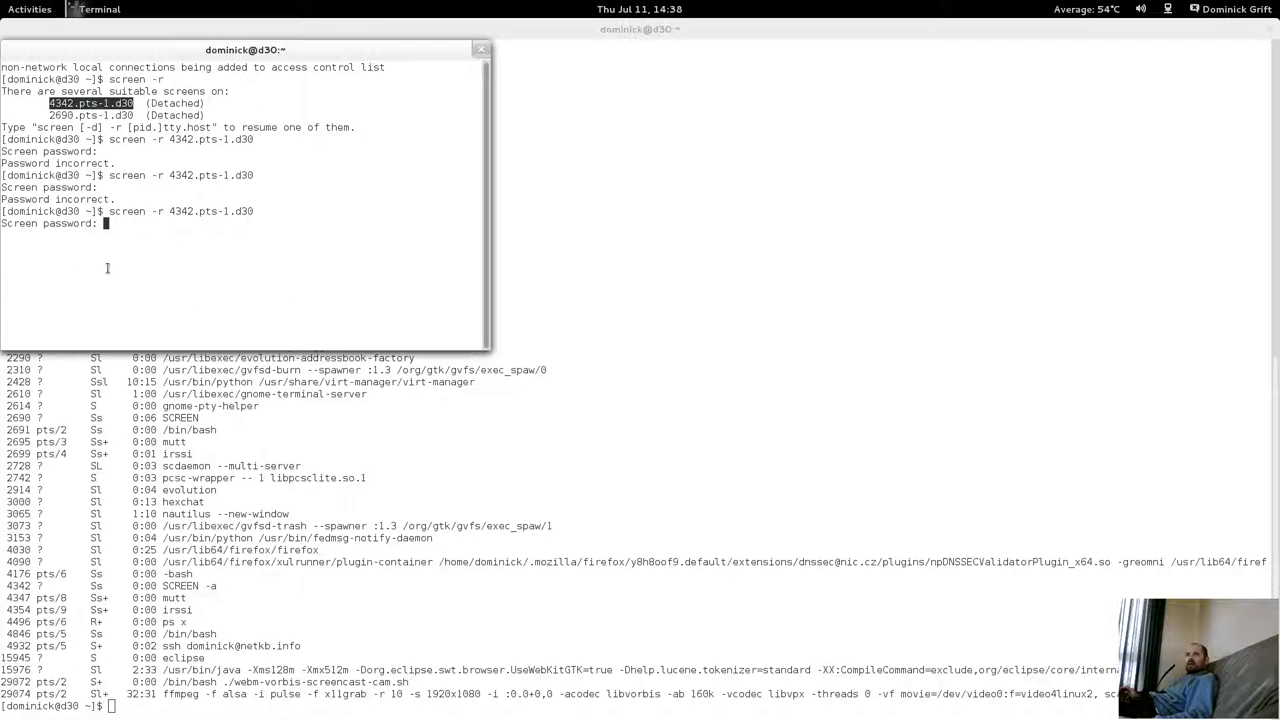
pyautogui.click(262, 440)
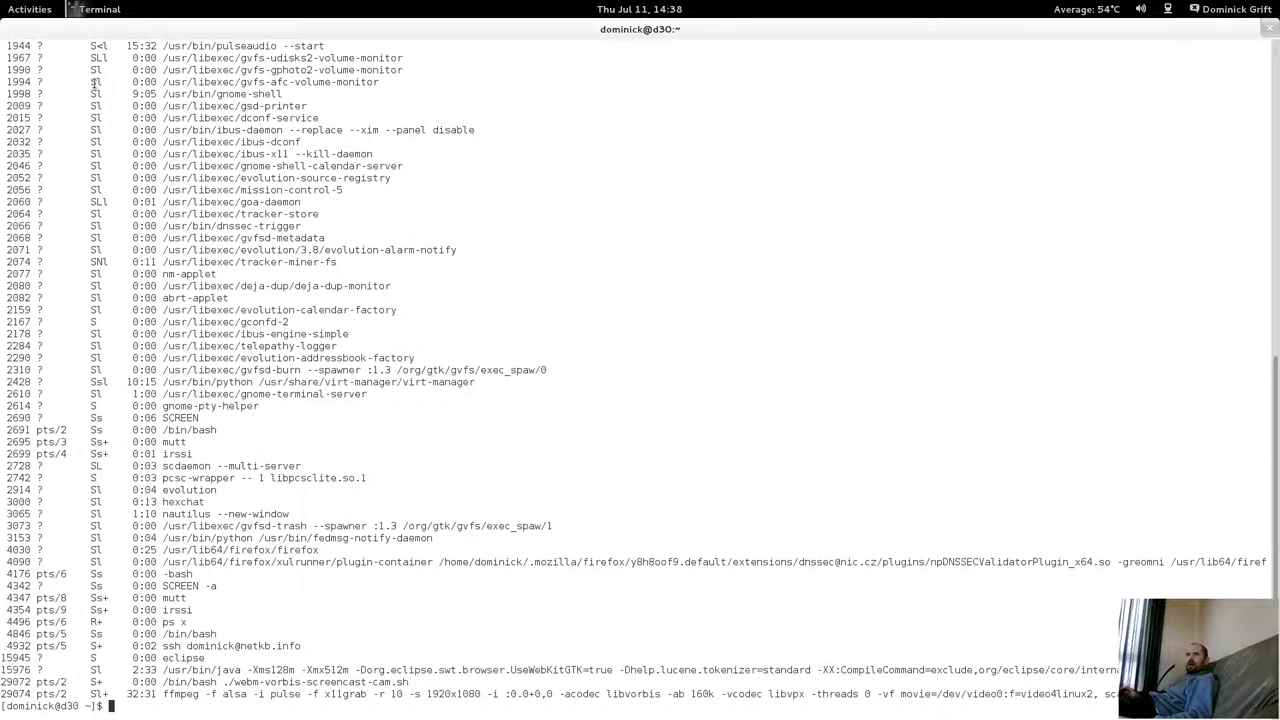
# Copy the Global/screen password from pass and submit it to reattach session 4342.
pyautogui.write('pass Global/screen')
pyautogui.press('Return')
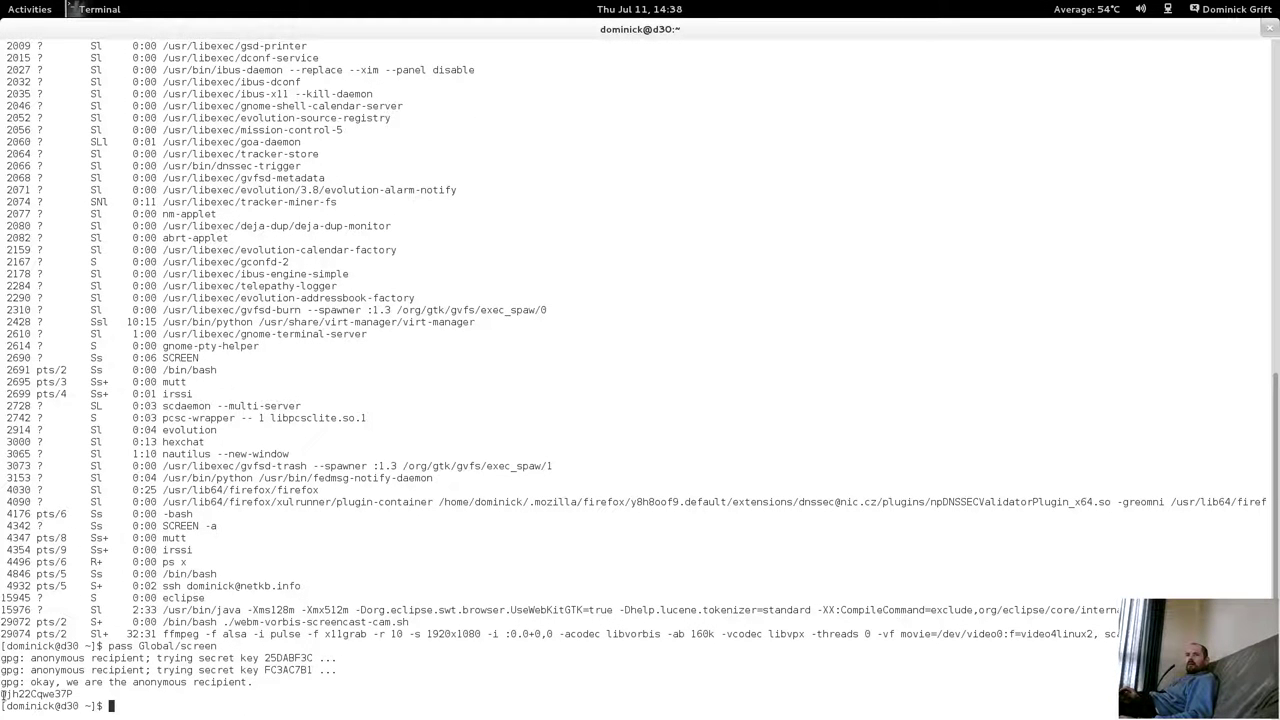
pyautogui.moveTo(3, 693); pyautogui.dragTo(72, 695)
pyautogui.rightClick(70, 698)
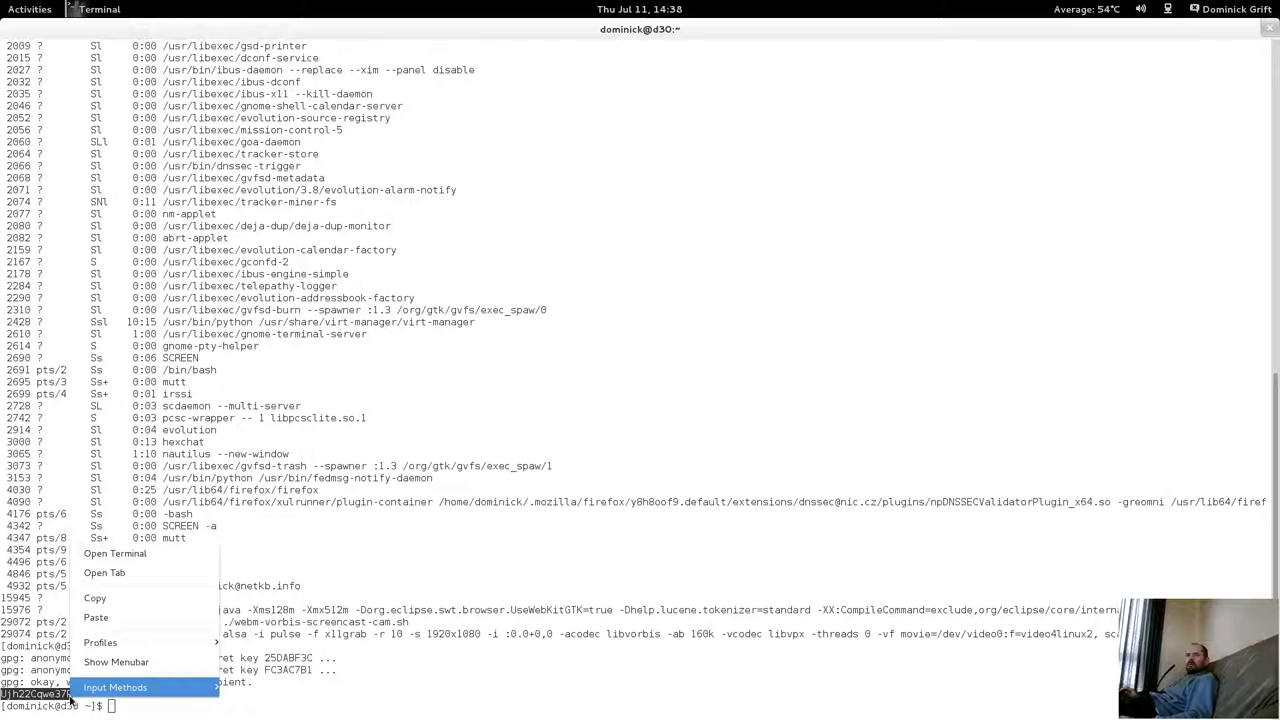
pyautogui.click(95, 597)
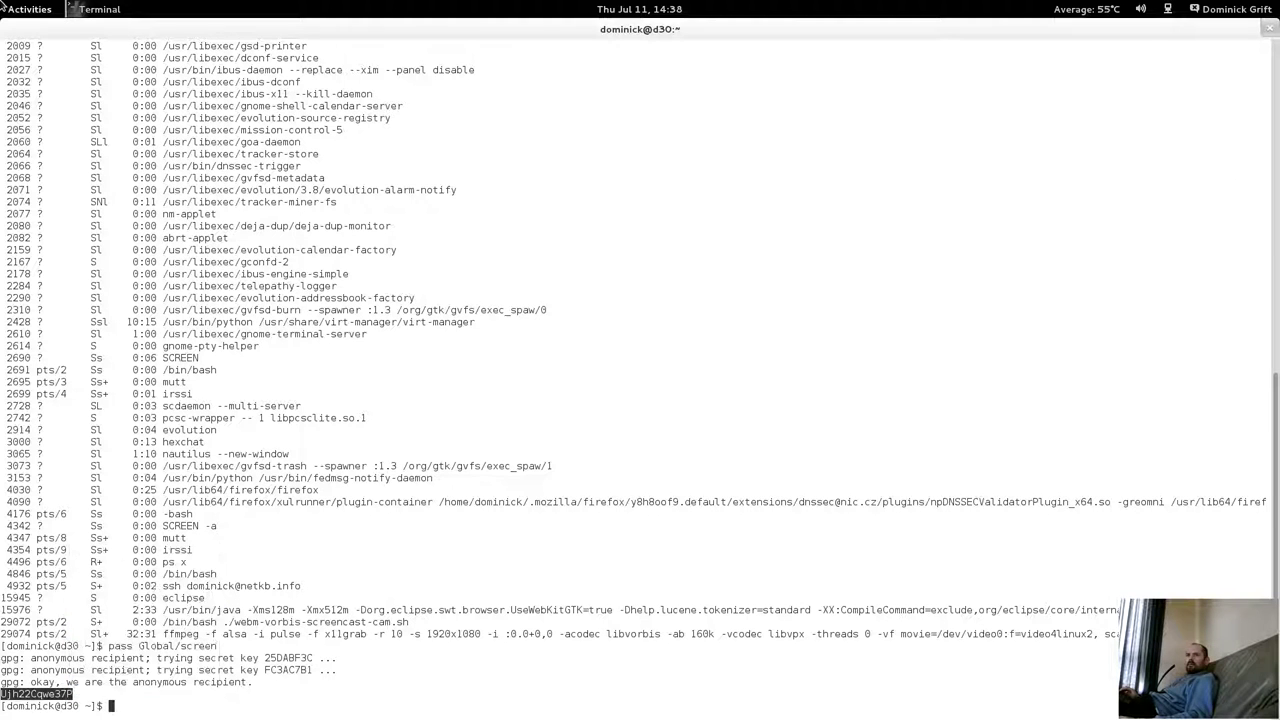
pyautogui.moveTo(1, 1)
pyautogui.click(370, 434)
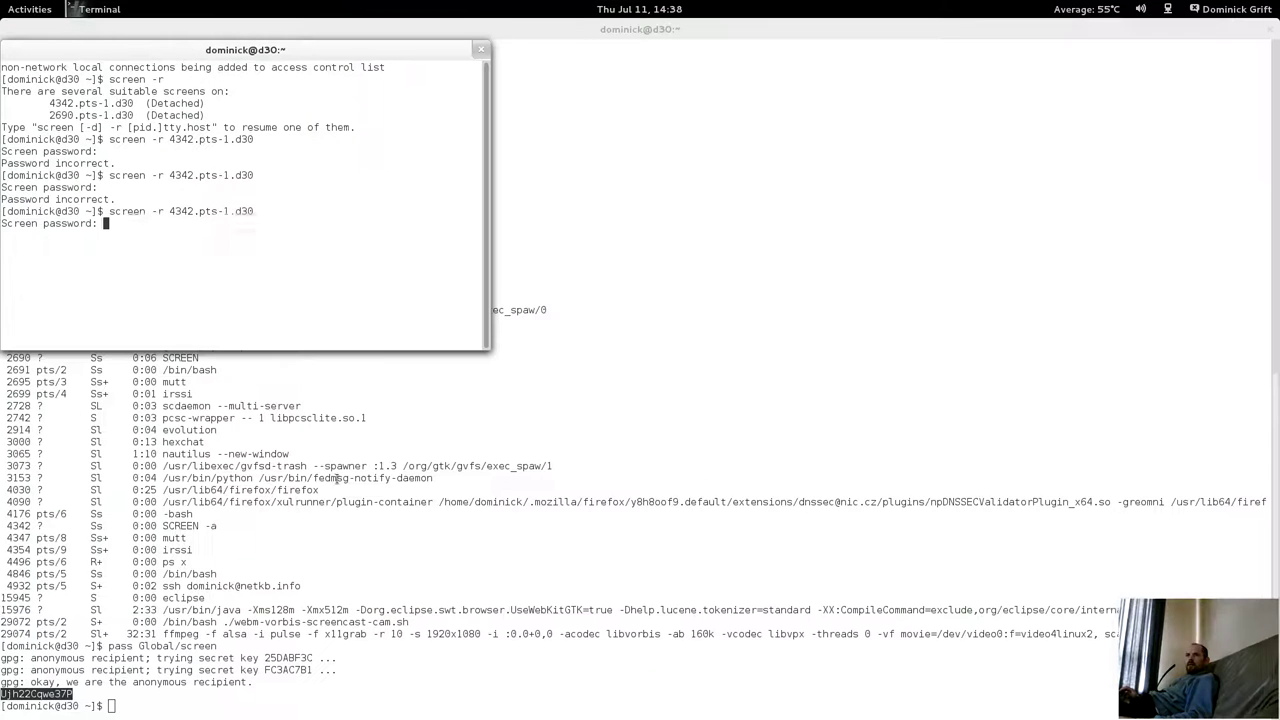
pyautogui.rightClick(234, 261)
pyautogui.click(255, 333)
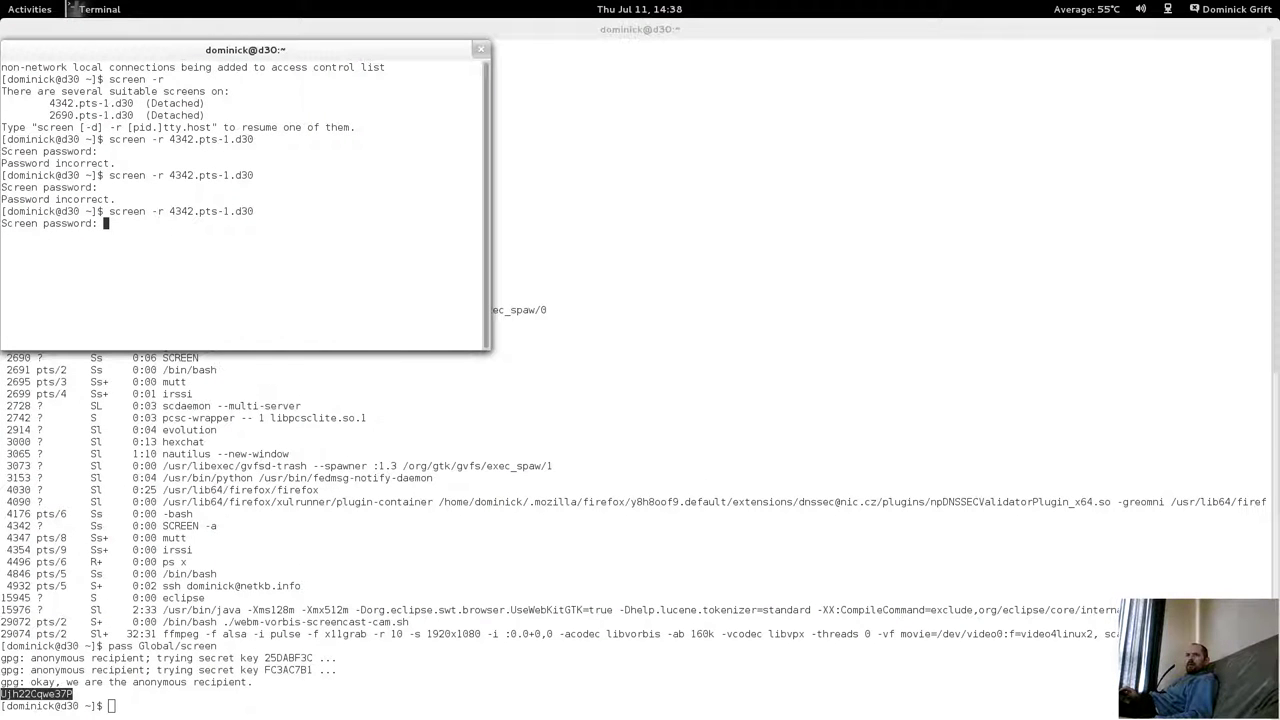
pyautogui.press('Return')
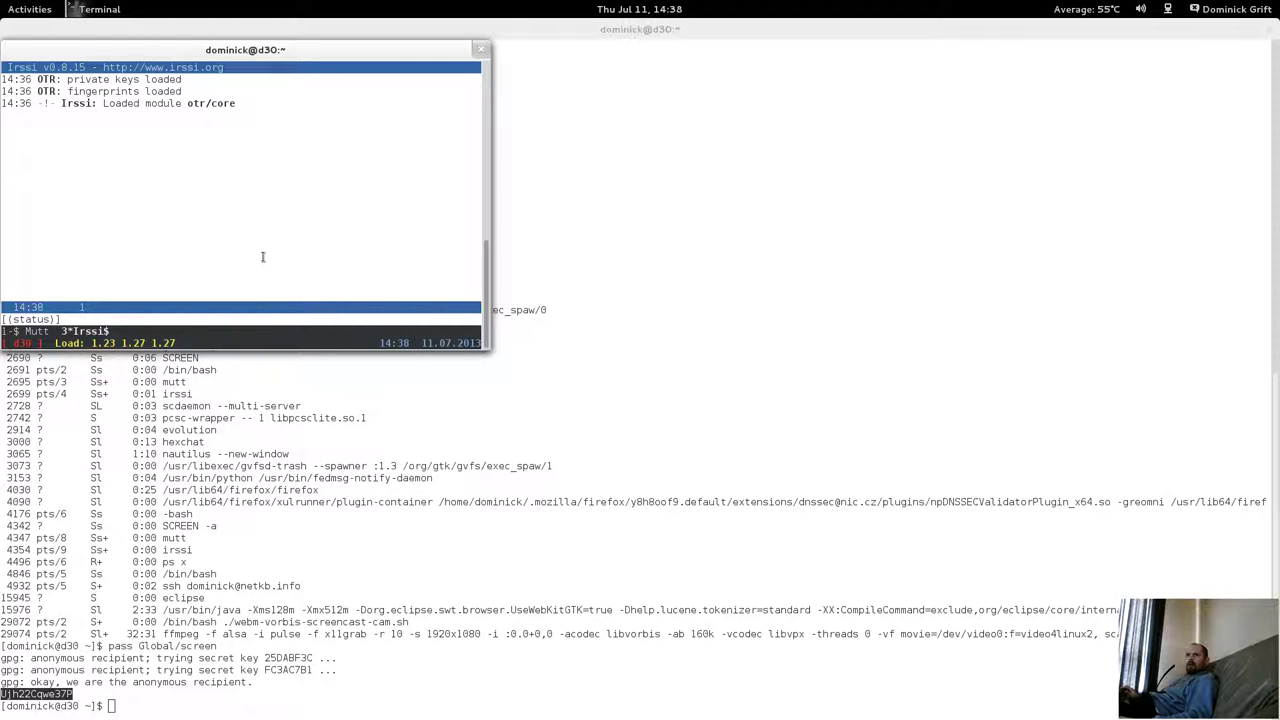
# Quit irssi with /quit and Mutt with q, then exit the small terminal's shell.
pyautogui.hotkey('ctrl', 'l')
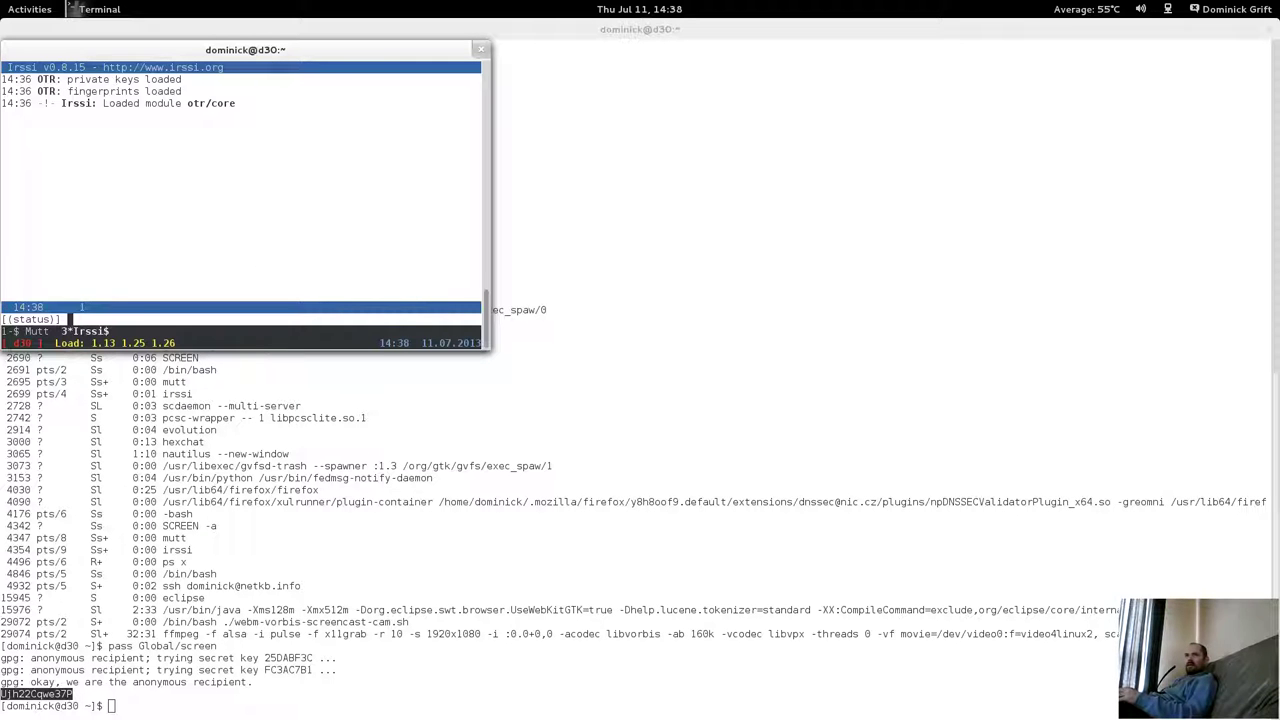
pyautogui.hotkey('ctrl', 'l')
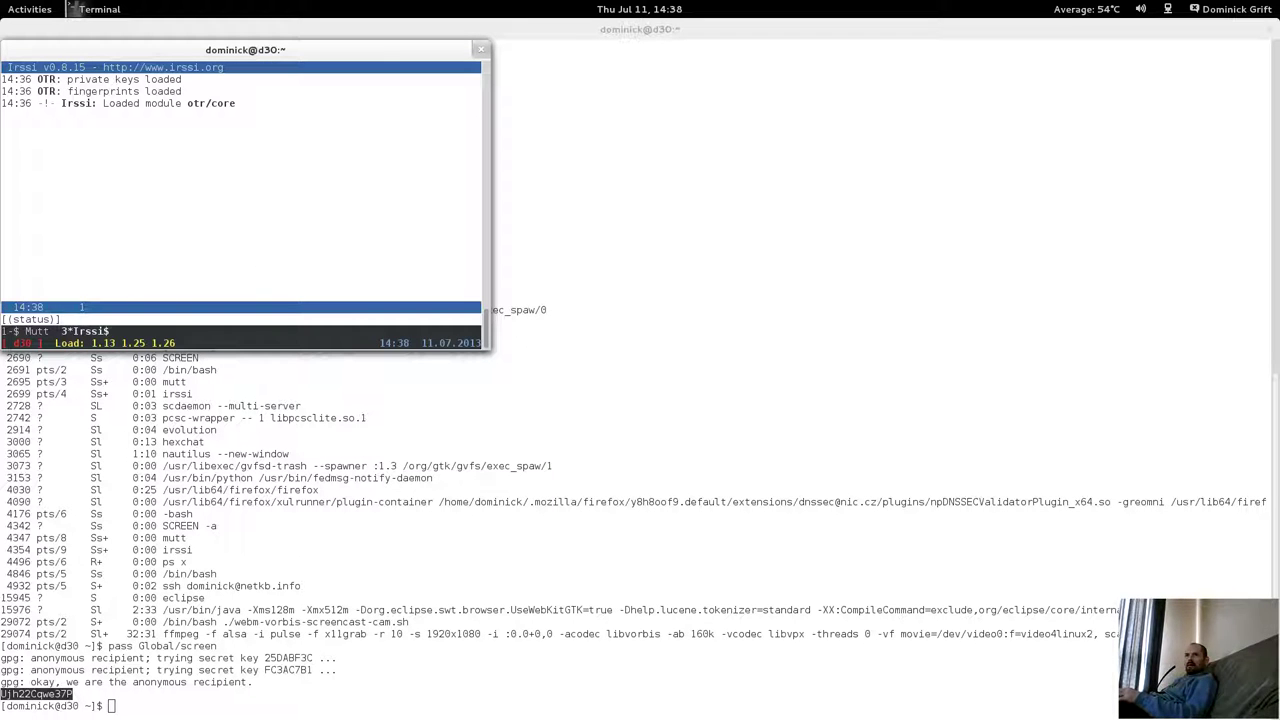
pyautogui.write('e')
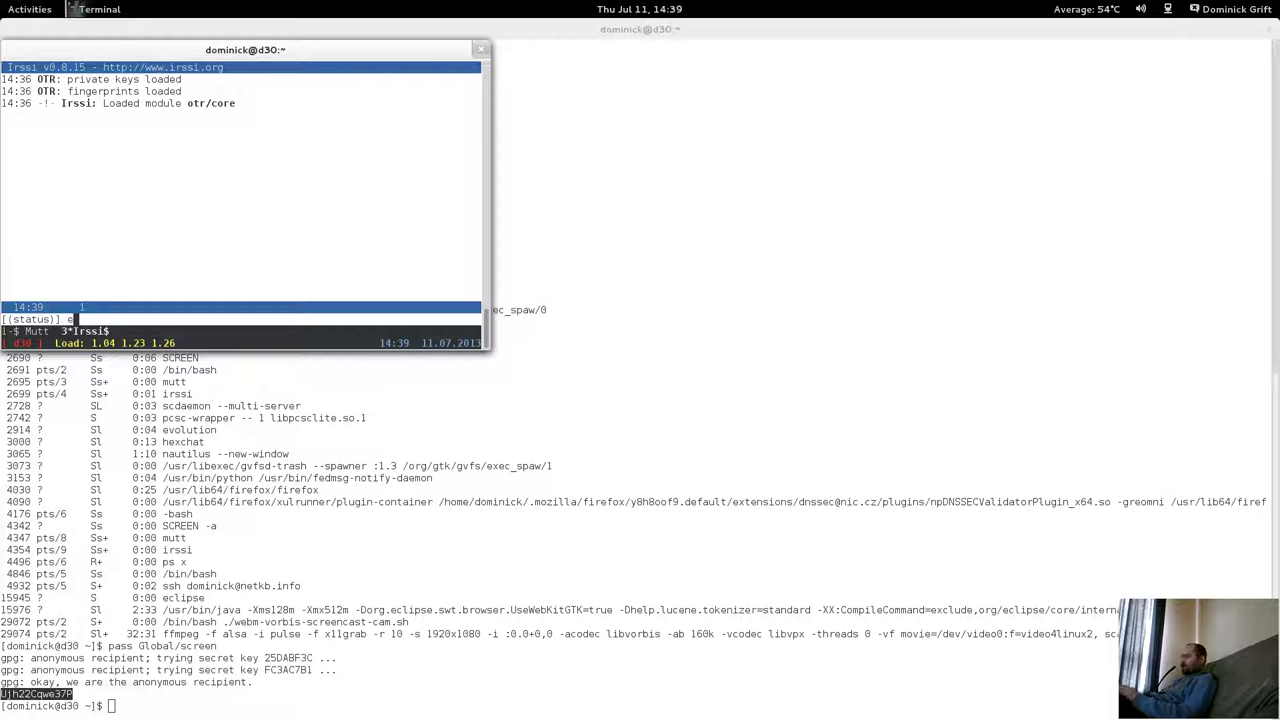
pyautogui.write('xi')
pyautogui.press('BackSpace')
pyautogui.press('BackSpace')
pyautogui.press('BackSpace')
pyautogui.write('/')
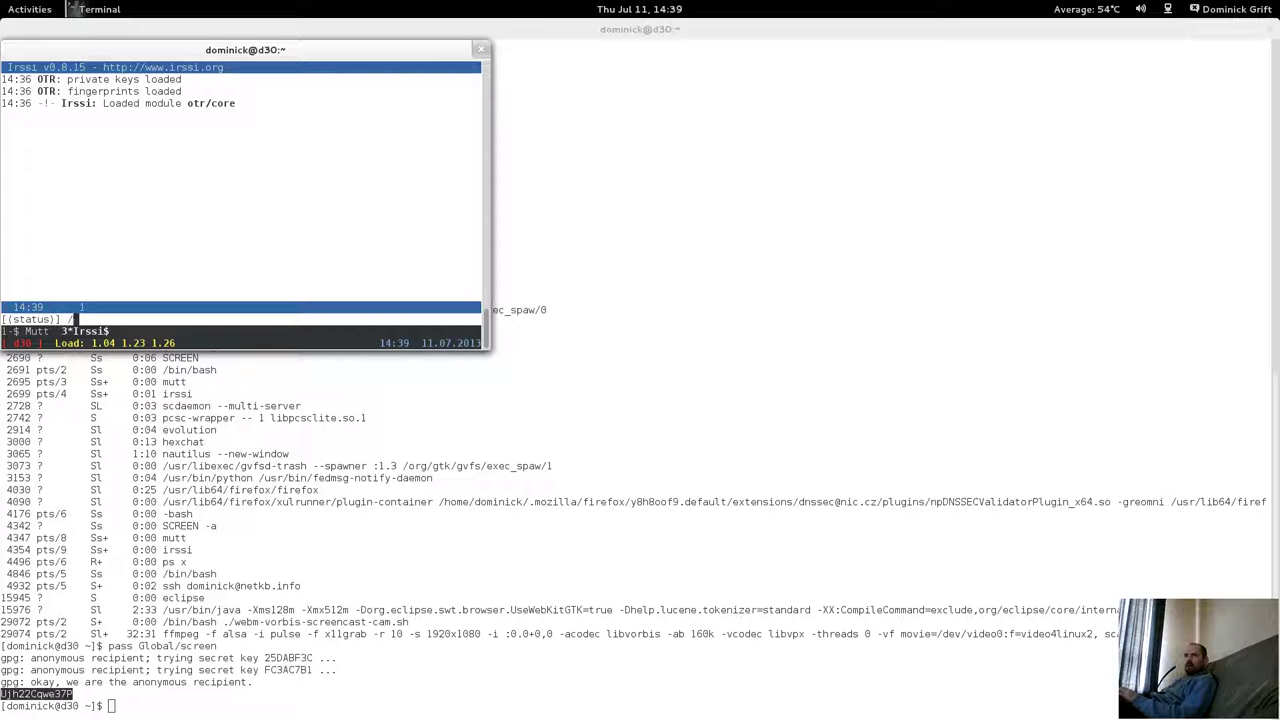
pyautogui.write('quit')
pyautogui.press('Return')
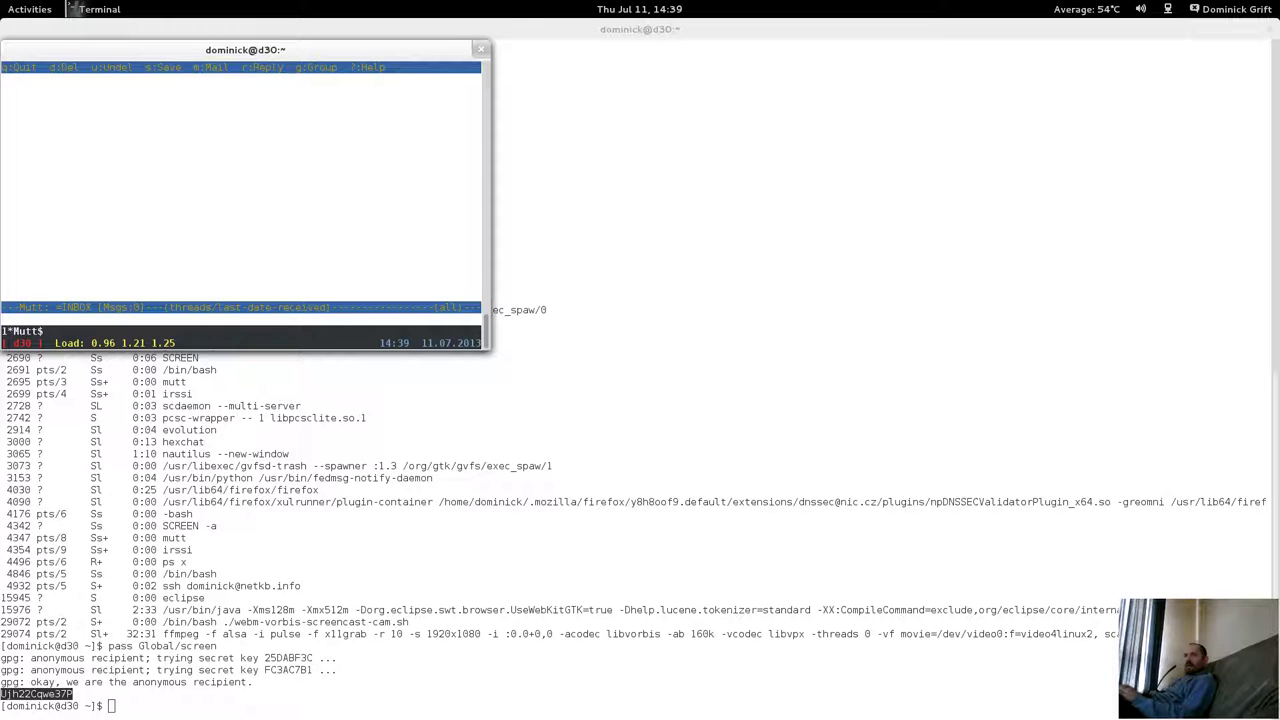
pyautogui.press('q')
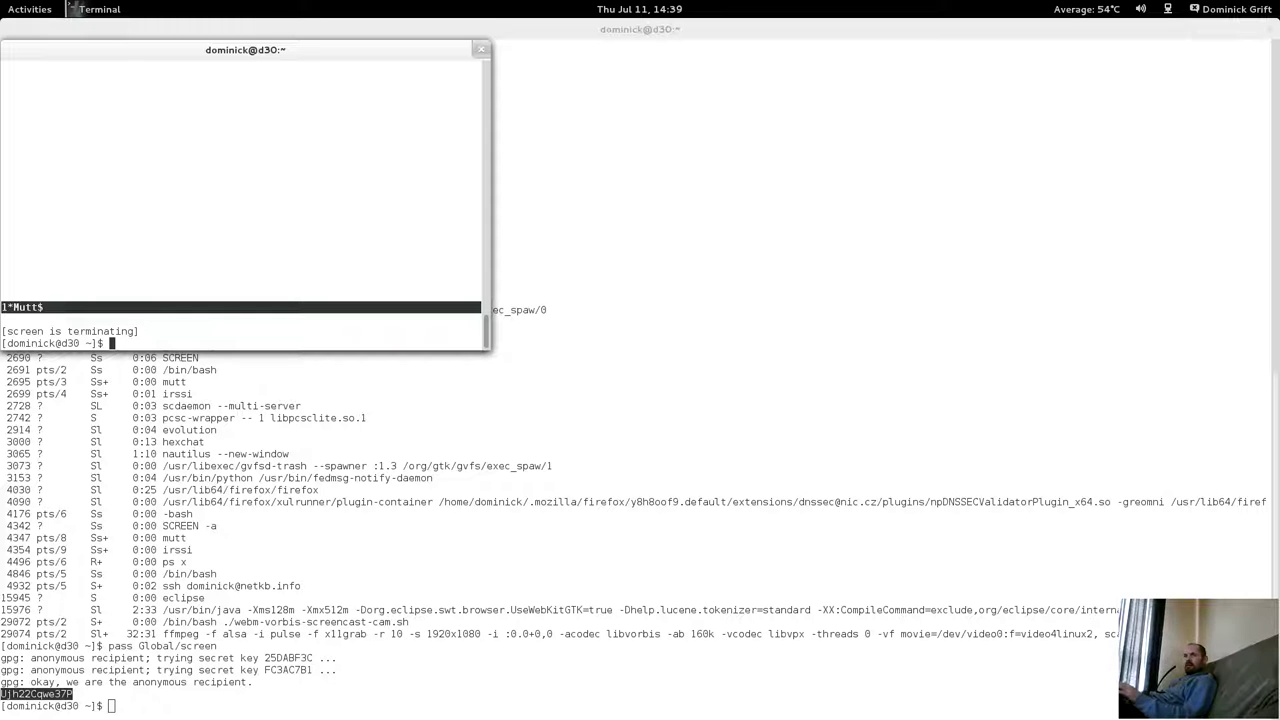
pyautogui.write('exit')
pyautogui.press('Return')
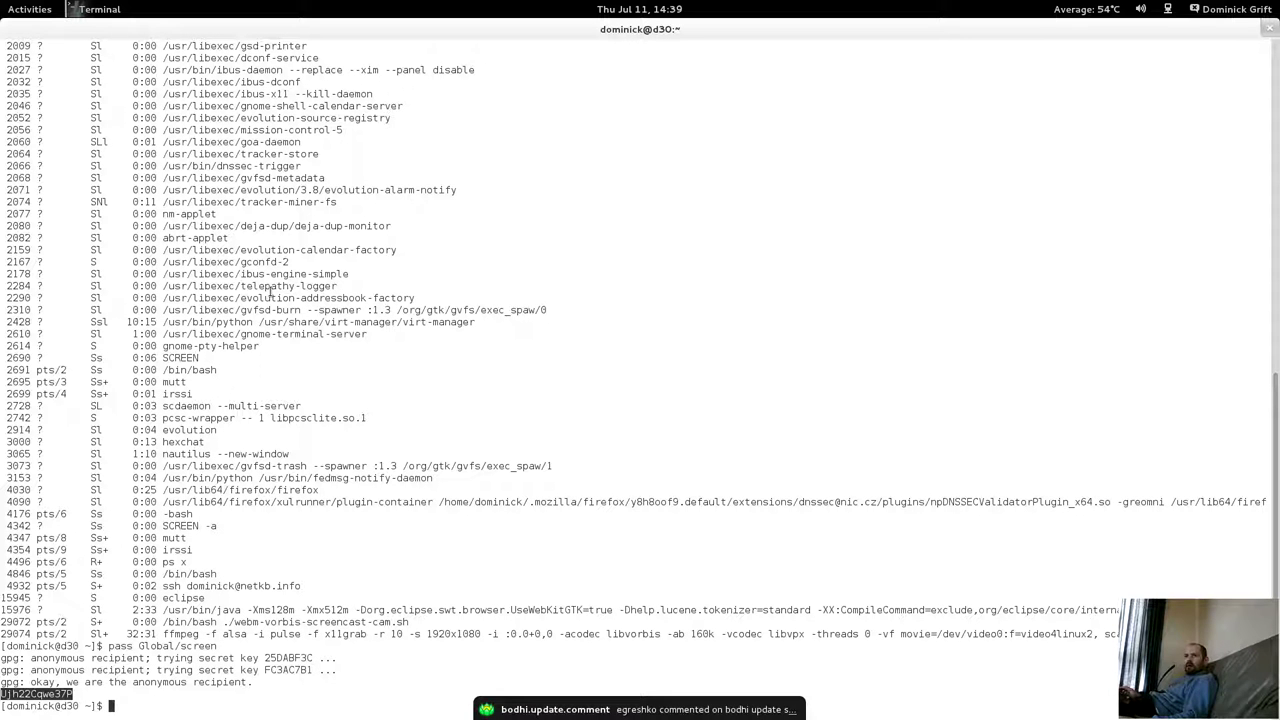
# List the running screen processes with ps x | grep screen, then all processes with ps x.
pyautogui.write('ps x')
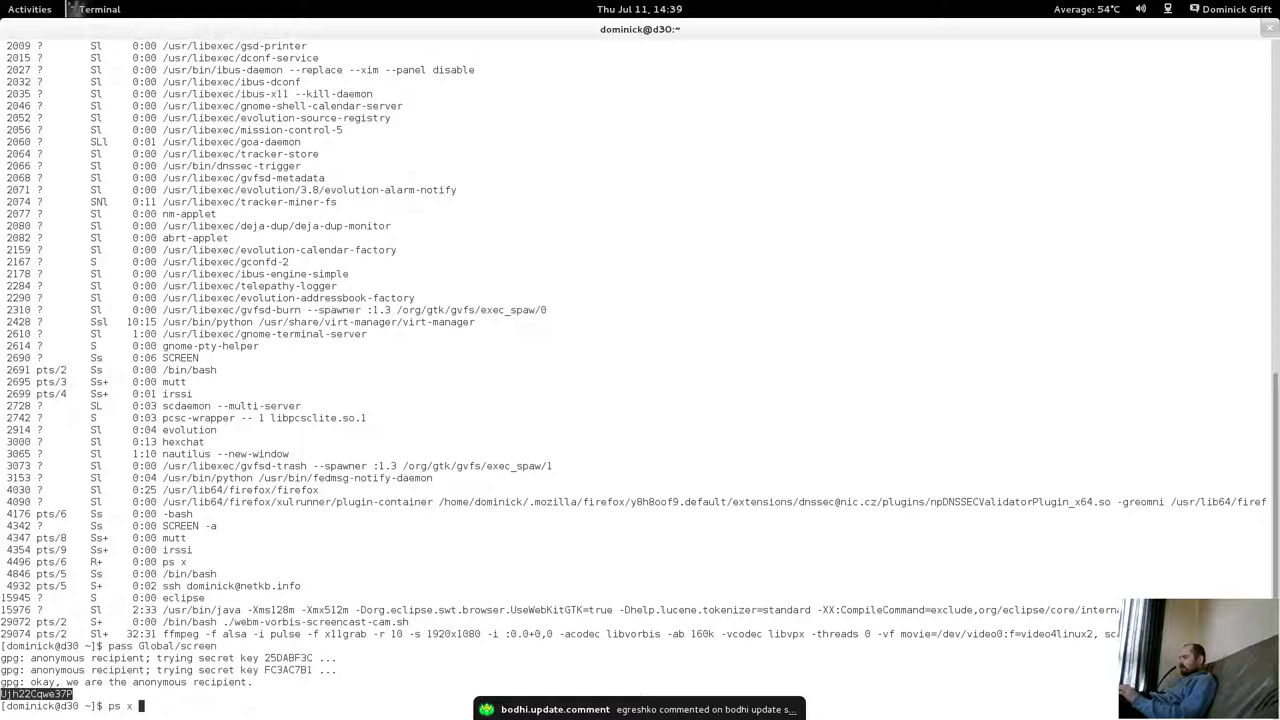
pyautogui.write(' | grep s')
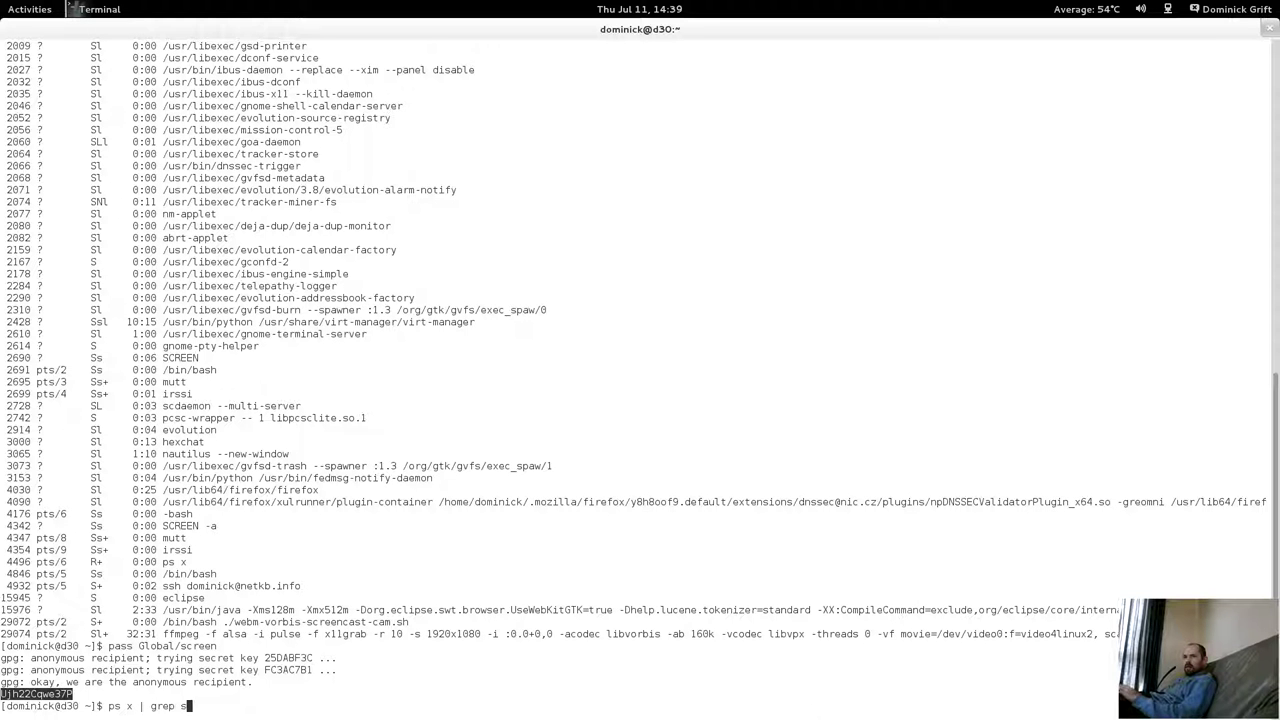
pyautogui.press('BackSpace')
pyautogui.press('BackSpace')
pyautogui.write('creen')
pyautogui.press('Return')
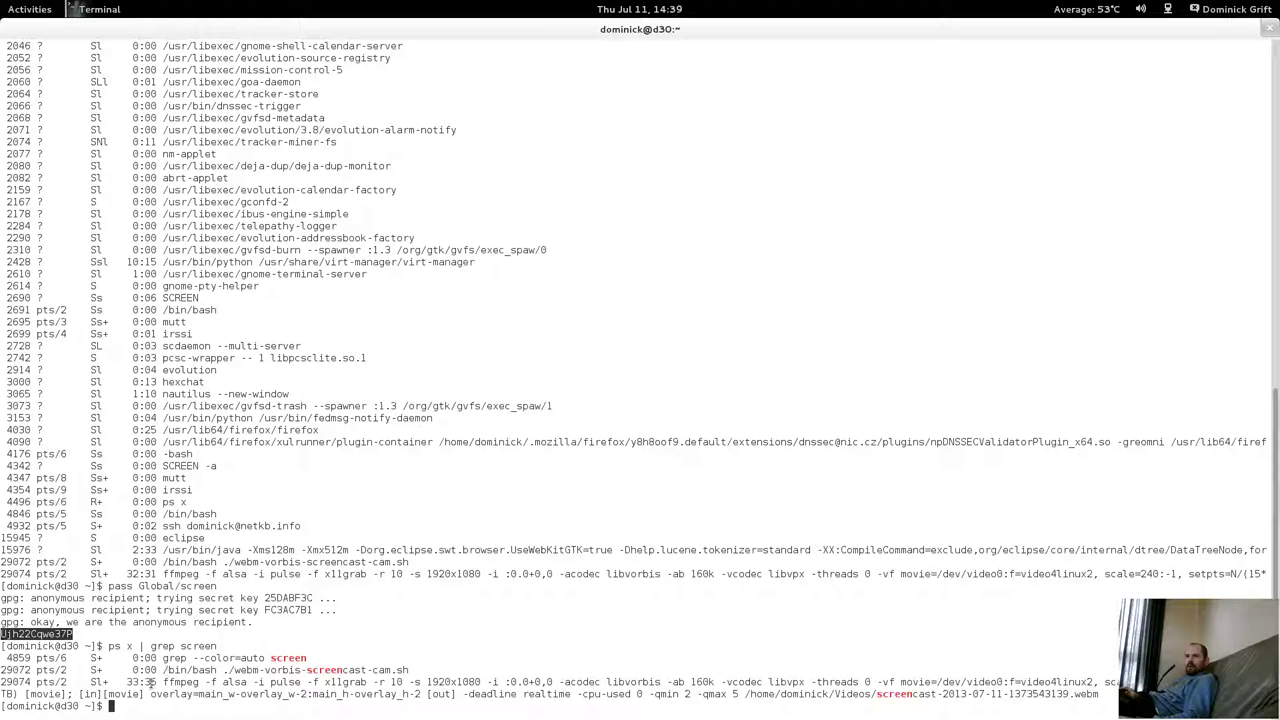
pyautogui.press('Up')
pyautogui.press('BackSpace')
pyautogui.press('BackSpace')
pyautogui.press('BackSpace')
pyautogui.press('BackSpace')
pyautogui.press('BackSpace')
pyautogui.press('BackSpace')
pyautogui.press('BackSpace')
pyautogui.press('BackSpace')
pyautogui.press('BackSpace')
pyautogui.press('BackSpace')
pyautogui.press('BackSpace')
pyautogui.press('BackSpace')
pyautogui.press('BackSpace')
pyautogui.press('Return')
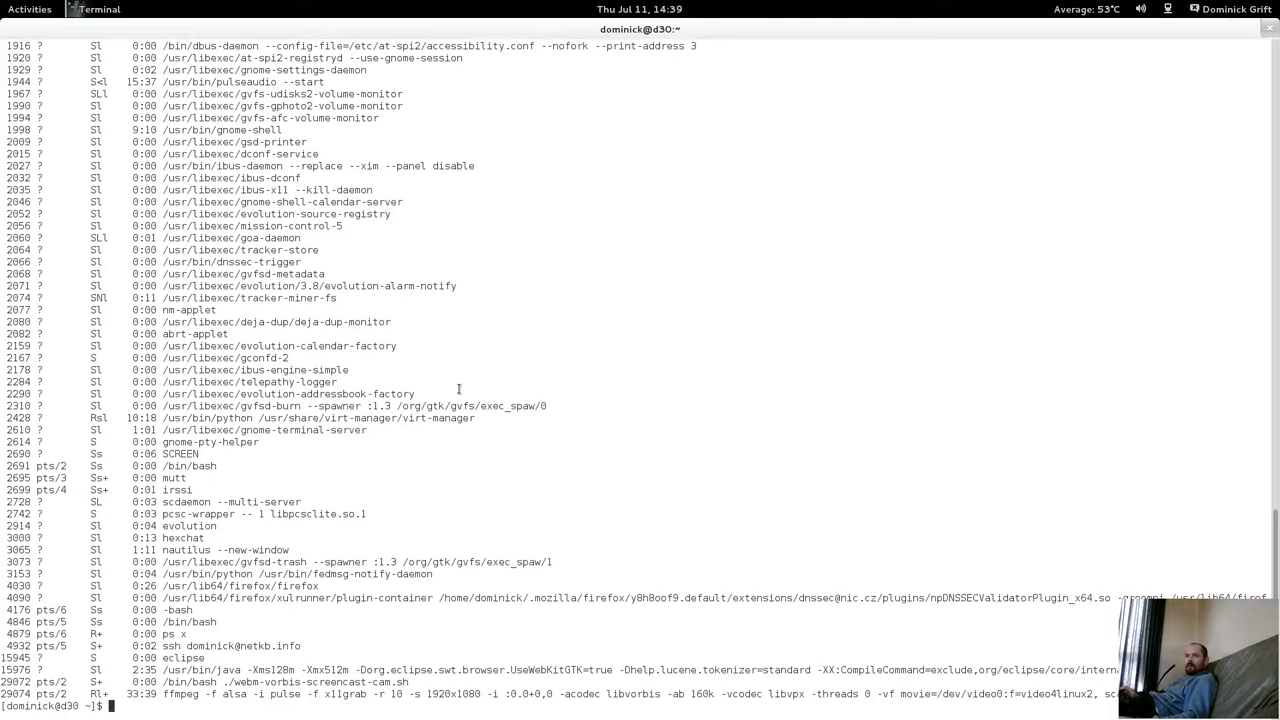
# Open a new terminal window and run screen -r to reattach the detached session.
pyautogui.moveTo(3, 3)
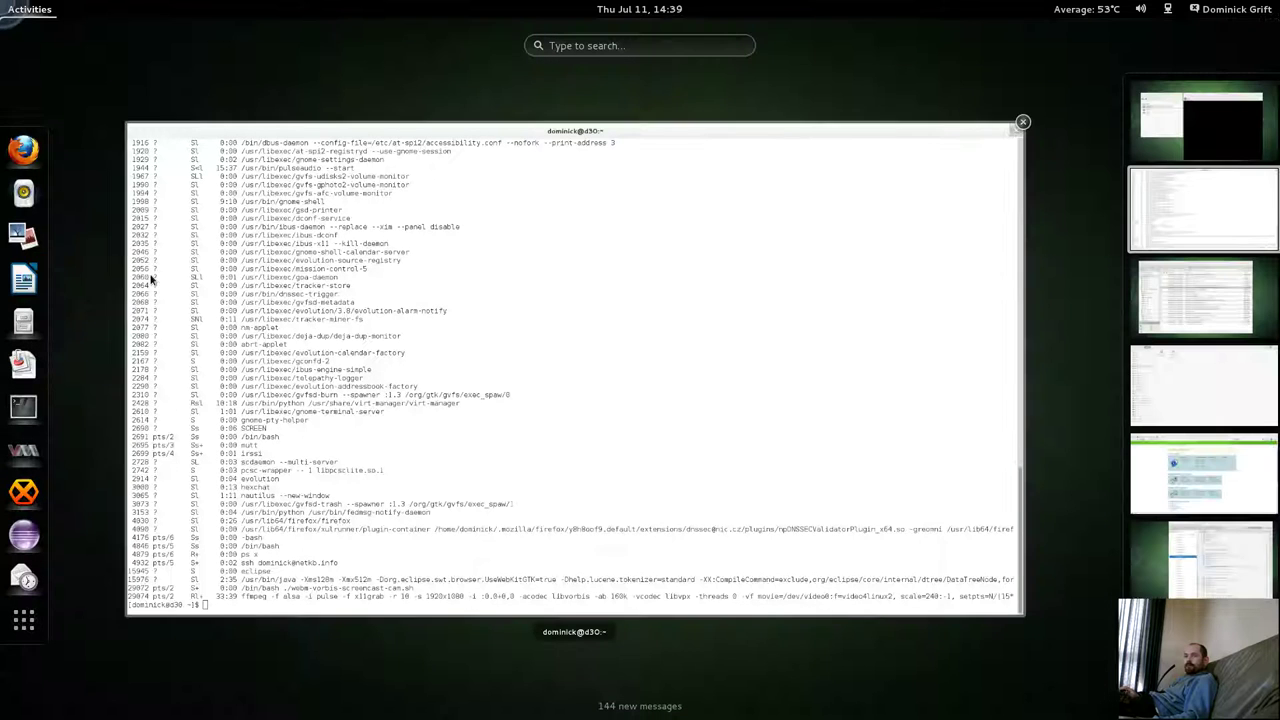
pyautogui.rightClick(33, 413)
pyautogui.click(55, 411)
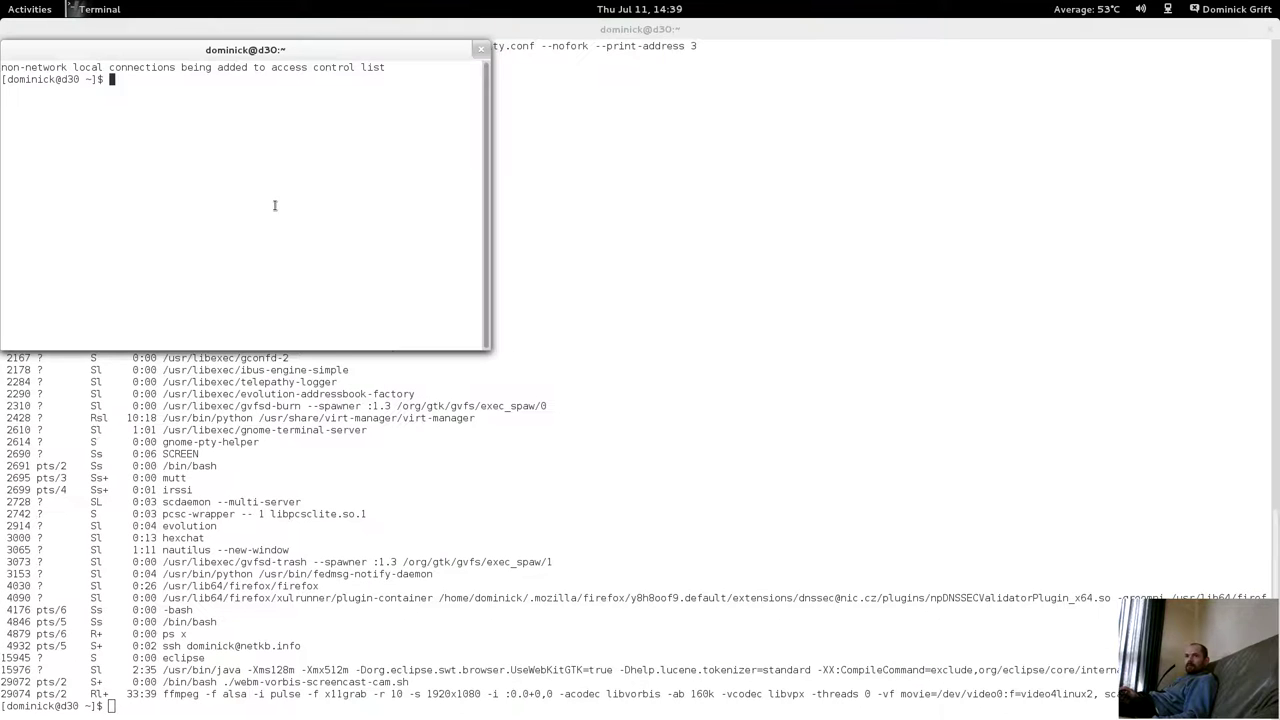
pyautogui.write('screen')
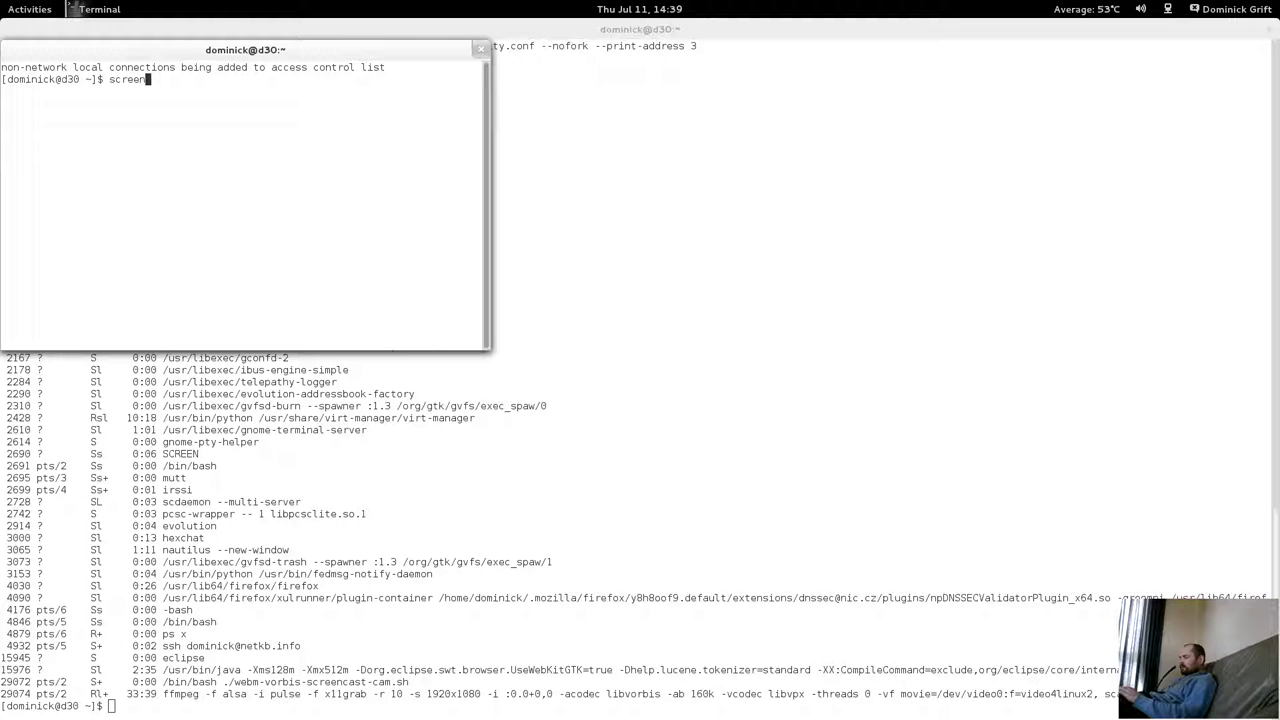
pyautogui.write(' -r')
pyautogui.press('Return')
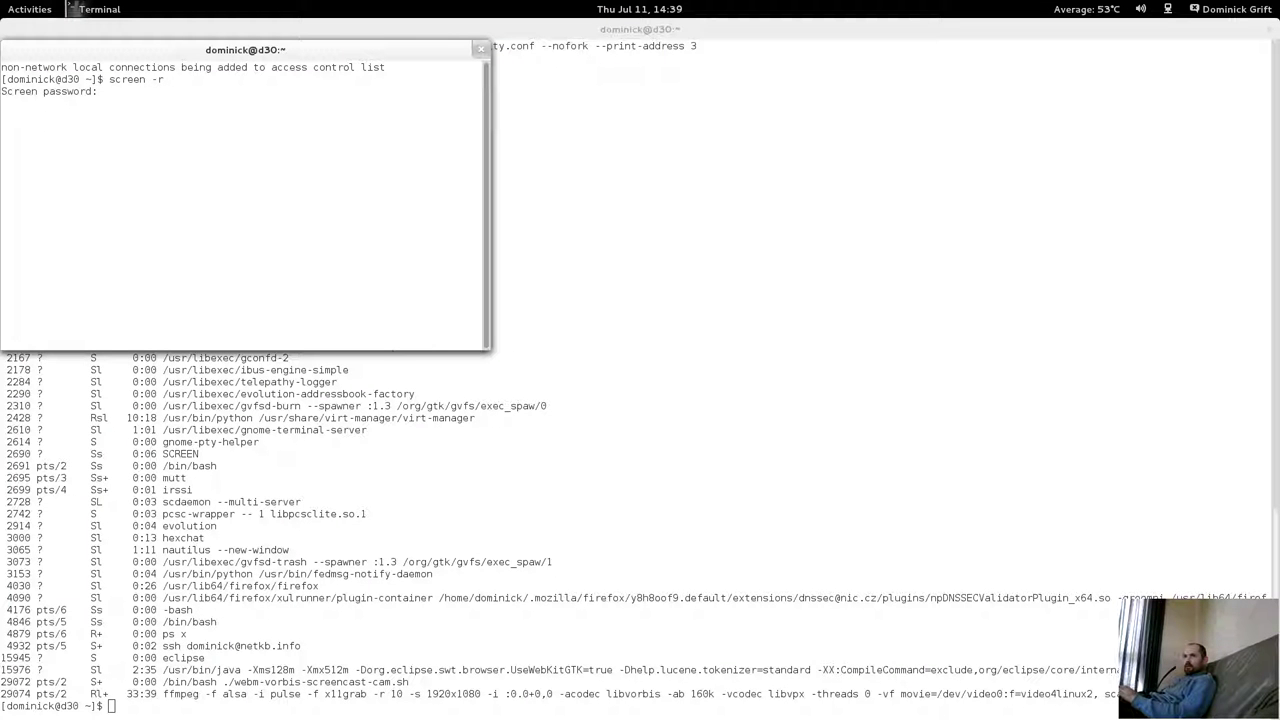
pyautogui.rightClick(236, 135)
pyautogui.click(270, 206)
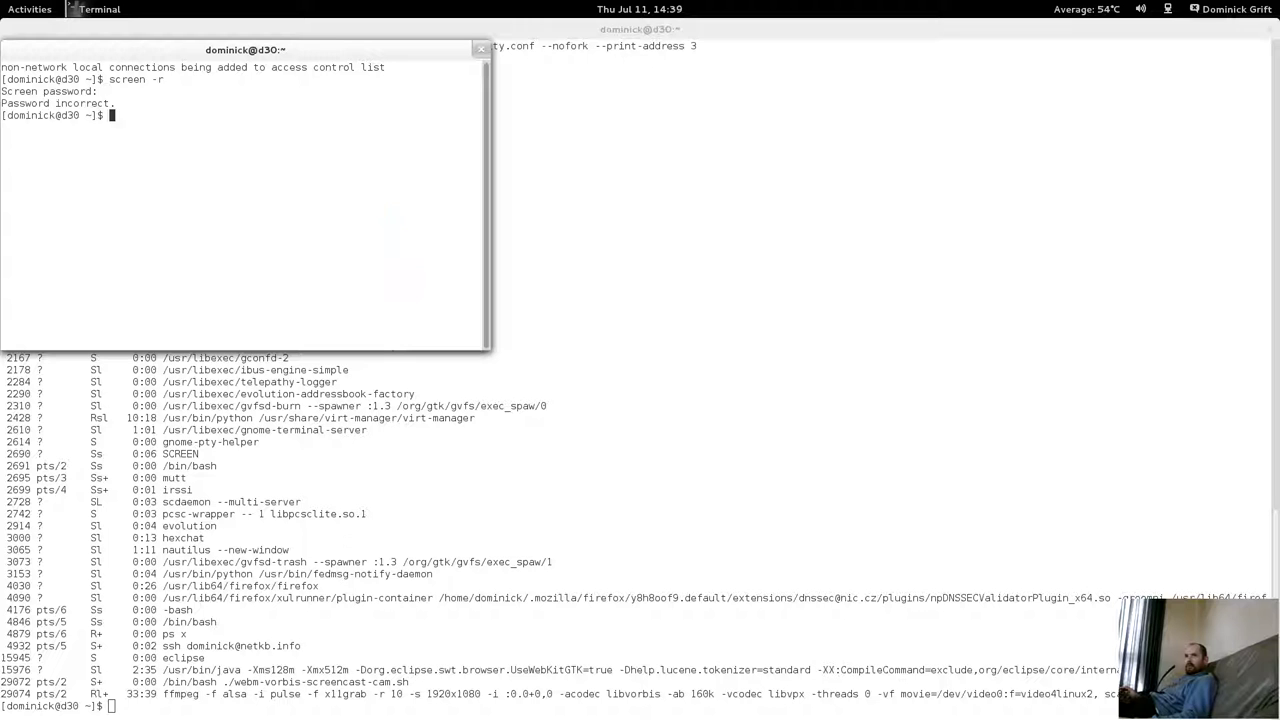
# In the large terminal, decrypt the screen password with pass Global/screen and copy it.
pyautogui.click(500, 477)
pyautogui.write('pass Global/screen')
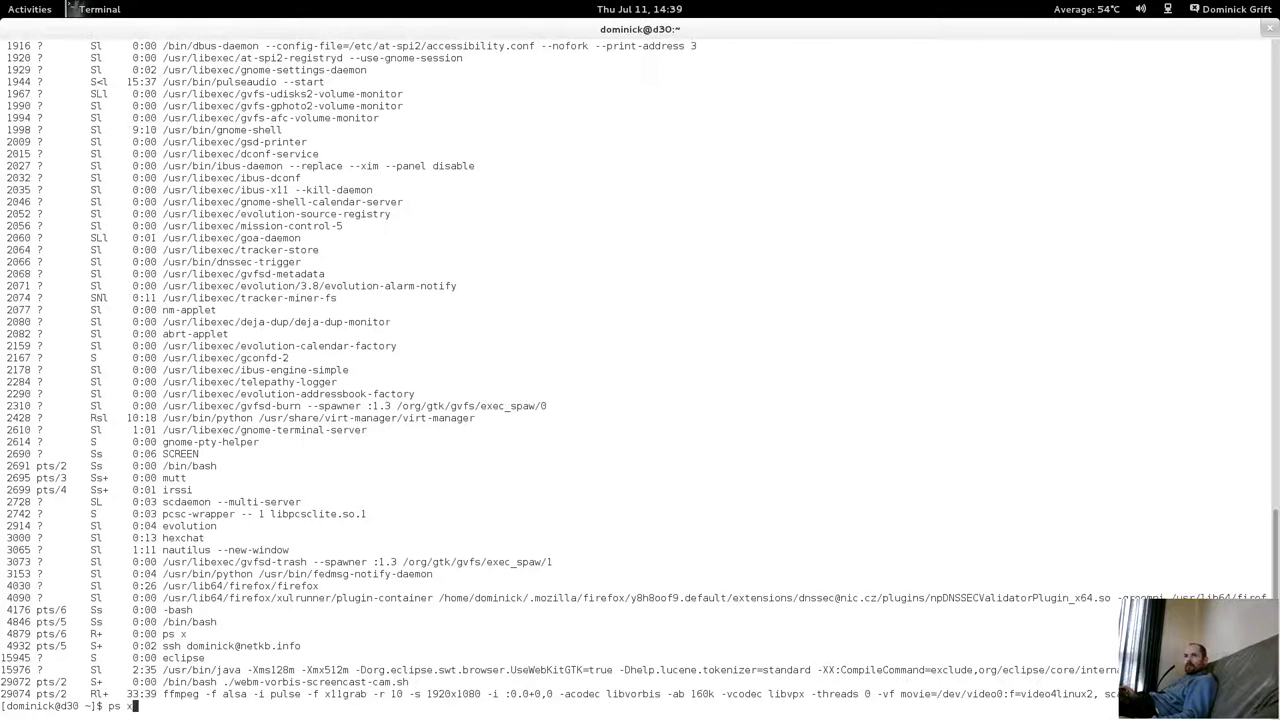
pyautogui.press('Return')
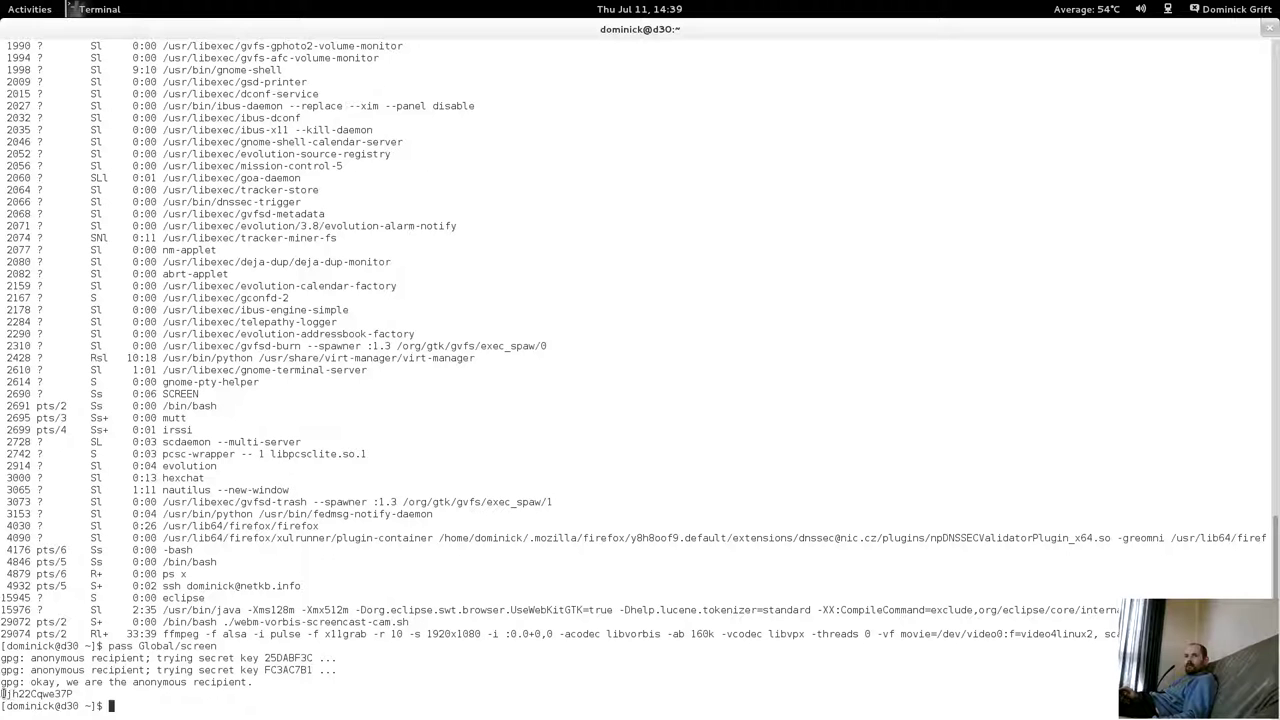
pyautogui.moveTo(3, 693); pyautogui.dragTo(72, 693)
pyautogui.rightClick(72, 693)
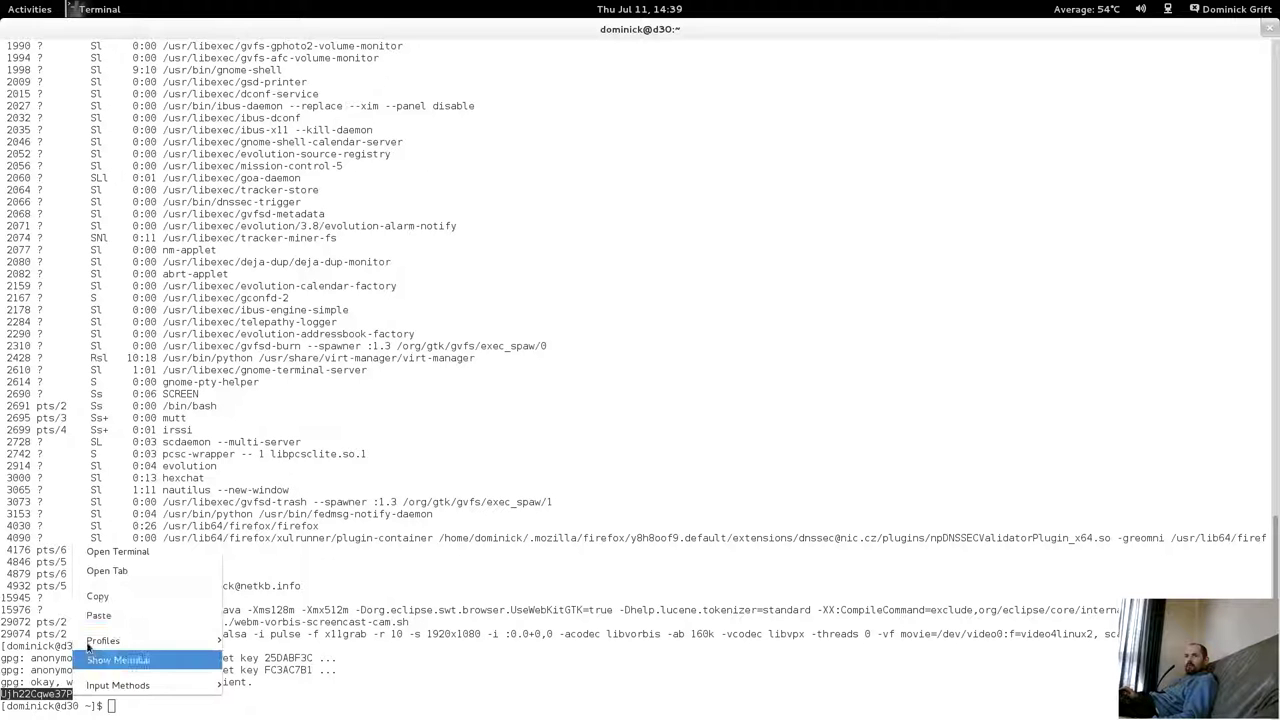
pyautogui.click(120, 596)
pyautogui.moveTo(2, 2)
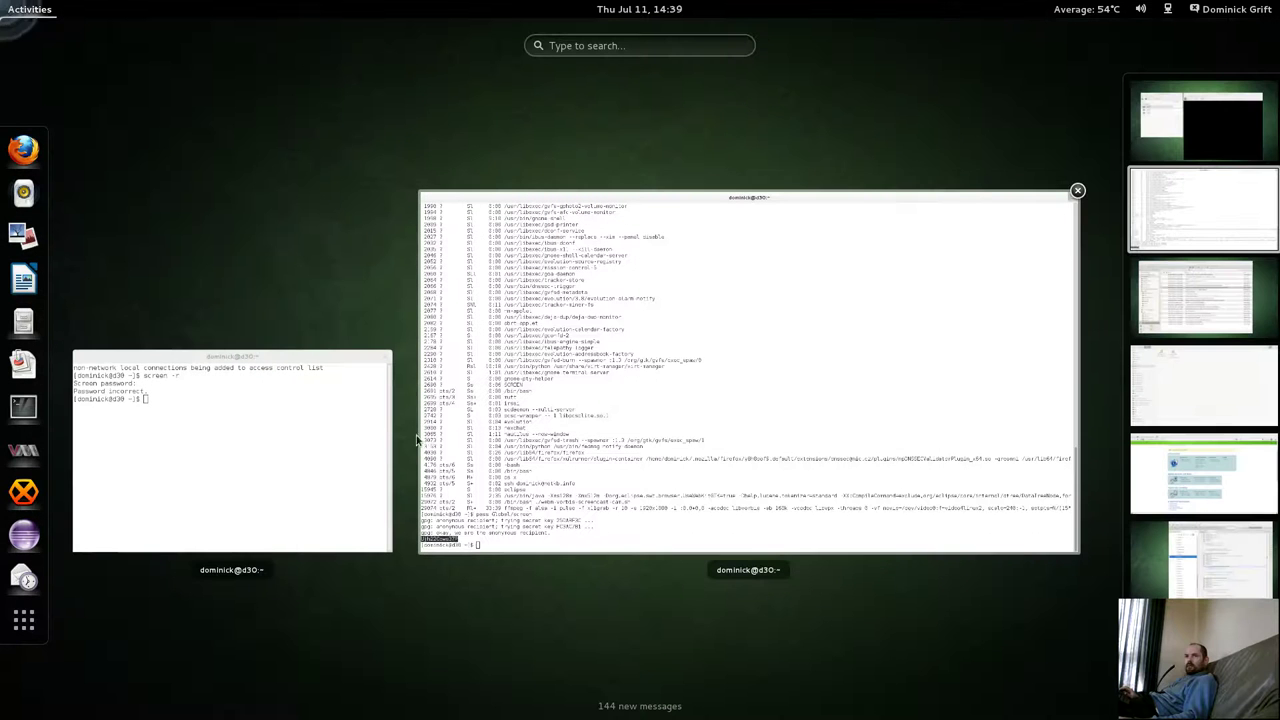
# In the new window, rerun screen -r and paste the copied password at its prompt.
pyautogui.click(377, 437)
pyautogui.rightClick(271, 147)
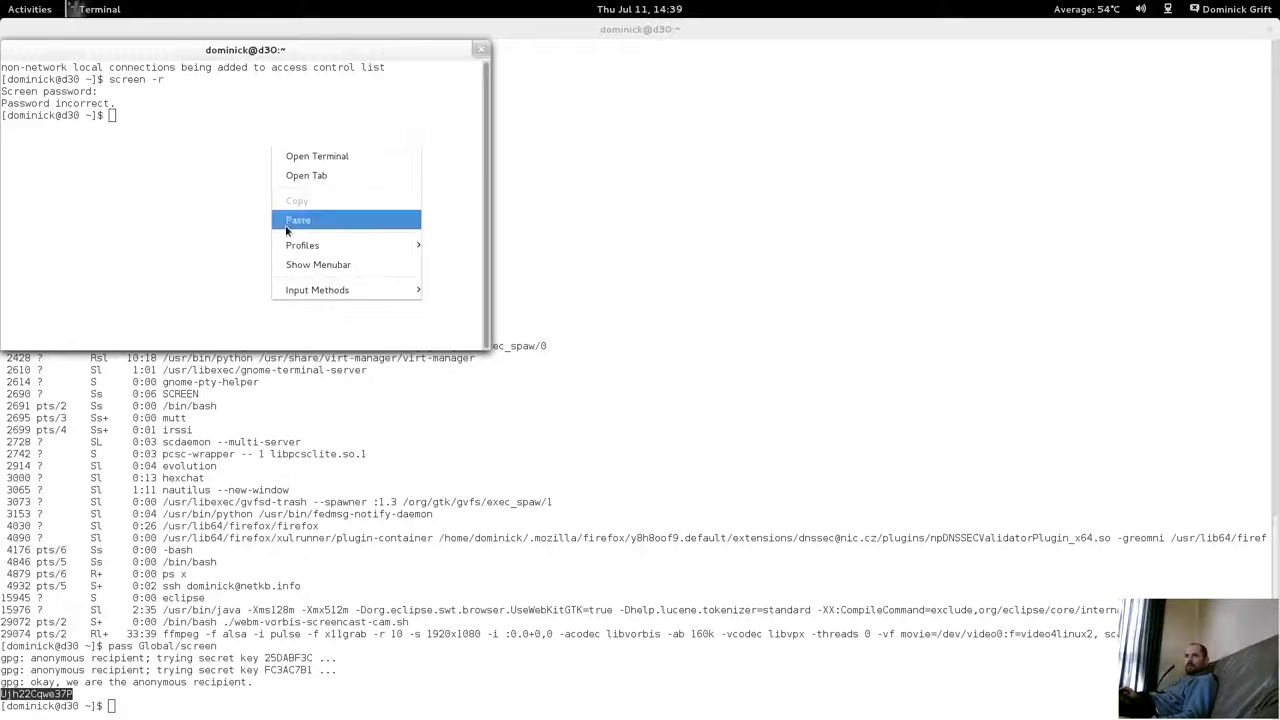
pyautogui.click(284, 219)
pyautogui.press('Return')
pyautogui.press('Up')
pyautogui.press('Up')
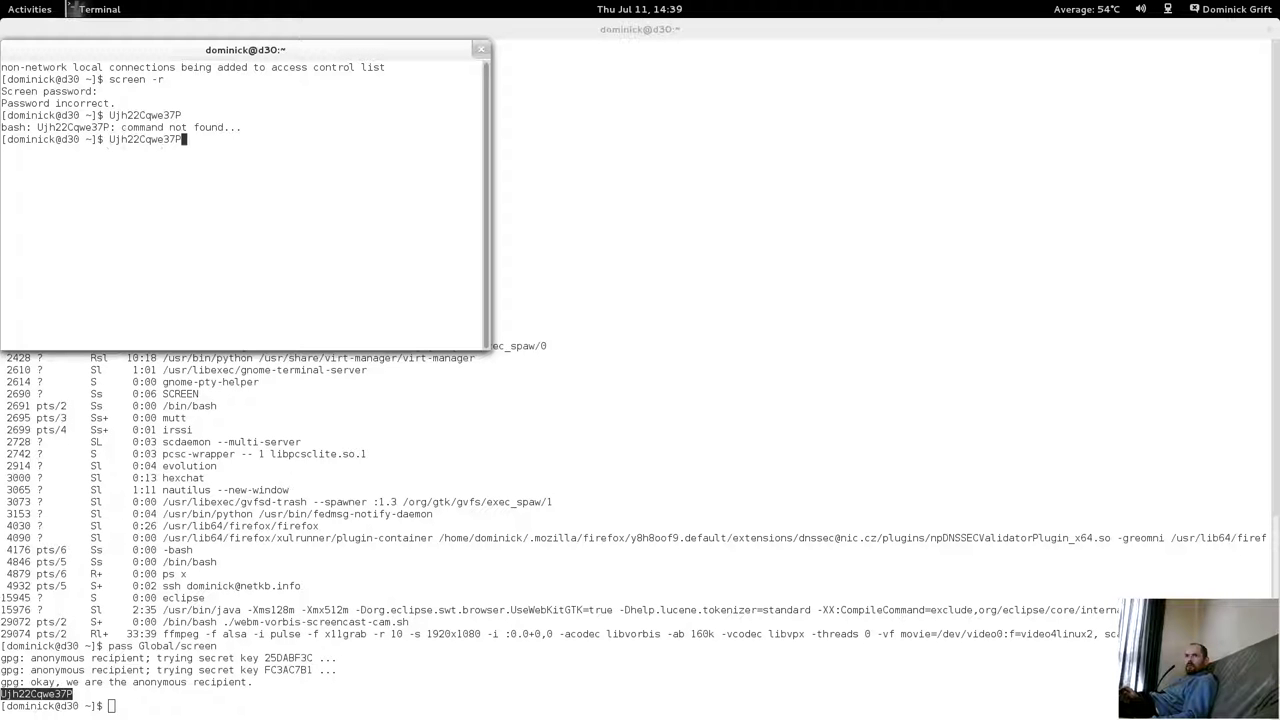
pyautogui.press('Return')
pyautogui.rightClick(249, 194)
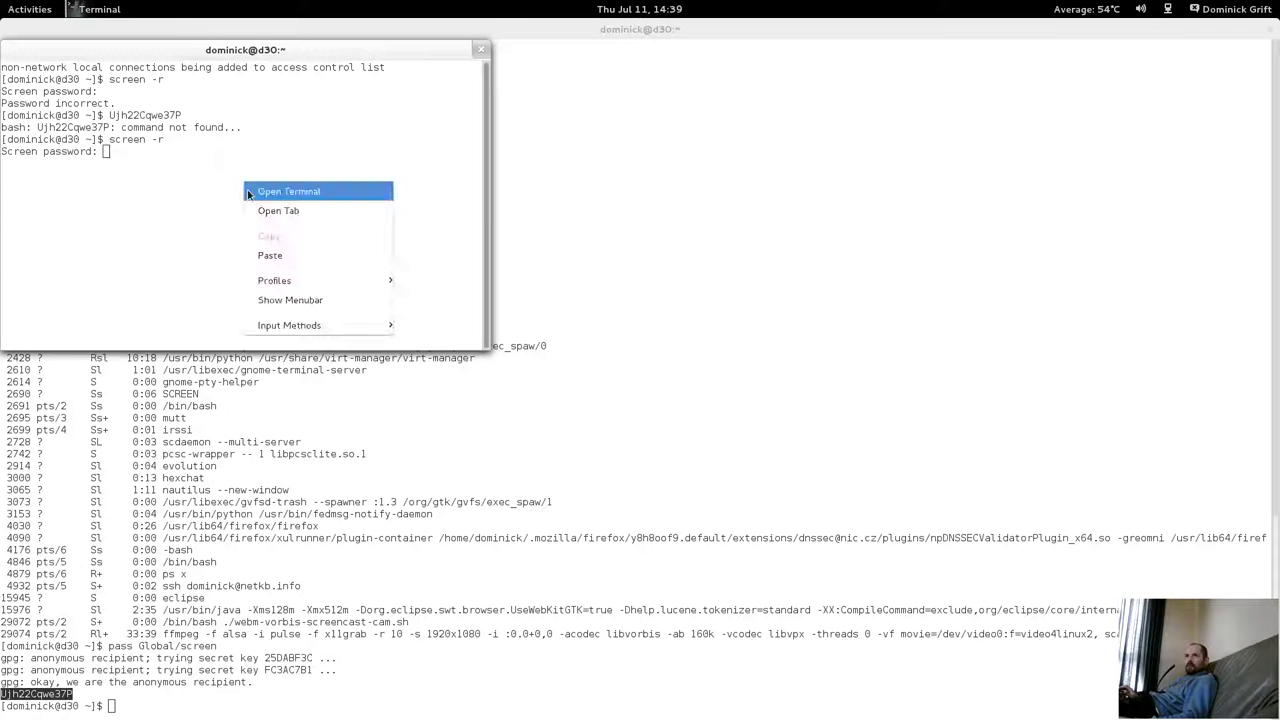
pyautogui.click(276, 255)
pyautogui.press('Return')
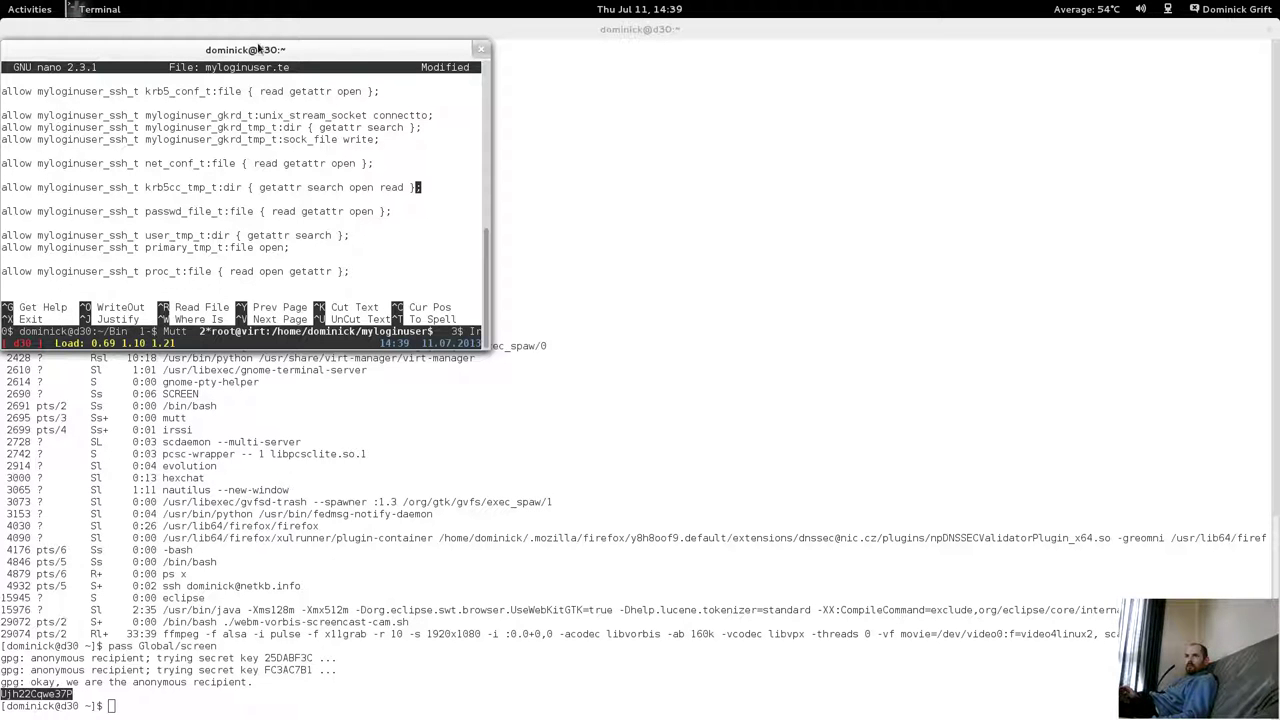
# Save the edited myloginuser.te, exit nano and clear the terminal.
pyautogui.doubleClick(258, 49)
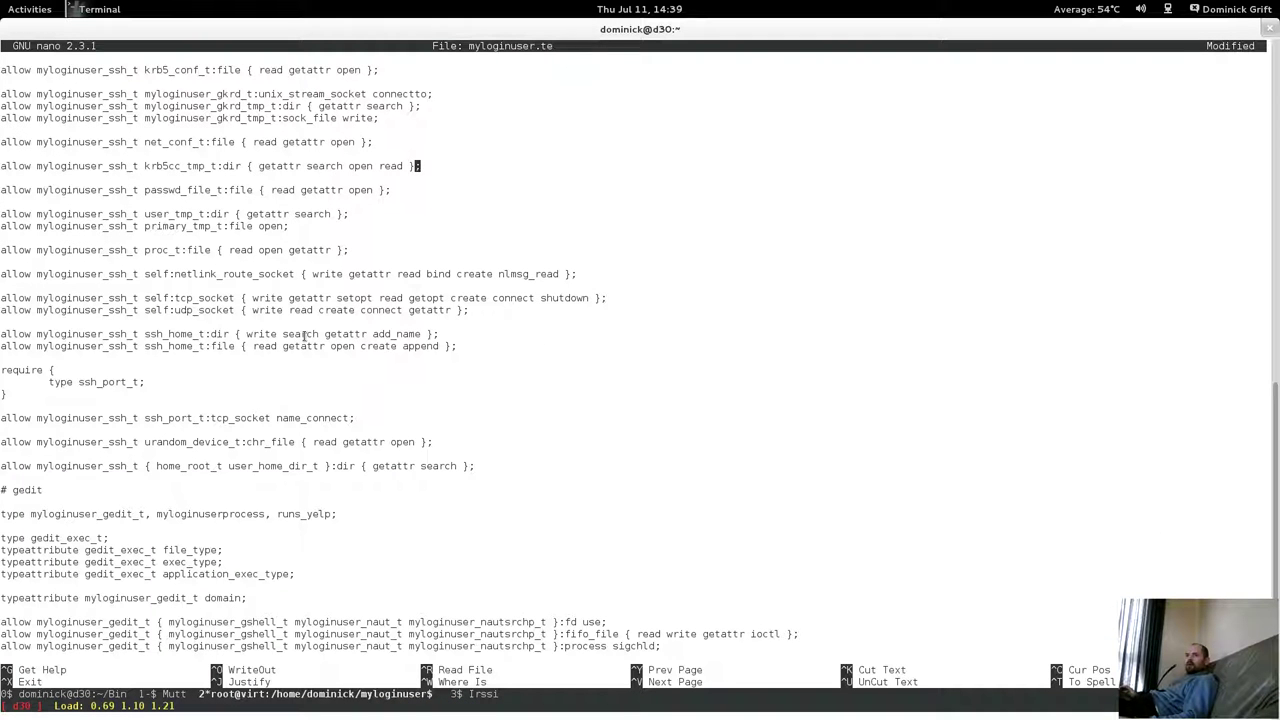
pyautogui.hotkey('ctrl', 'x')
pyautogui.press('y')
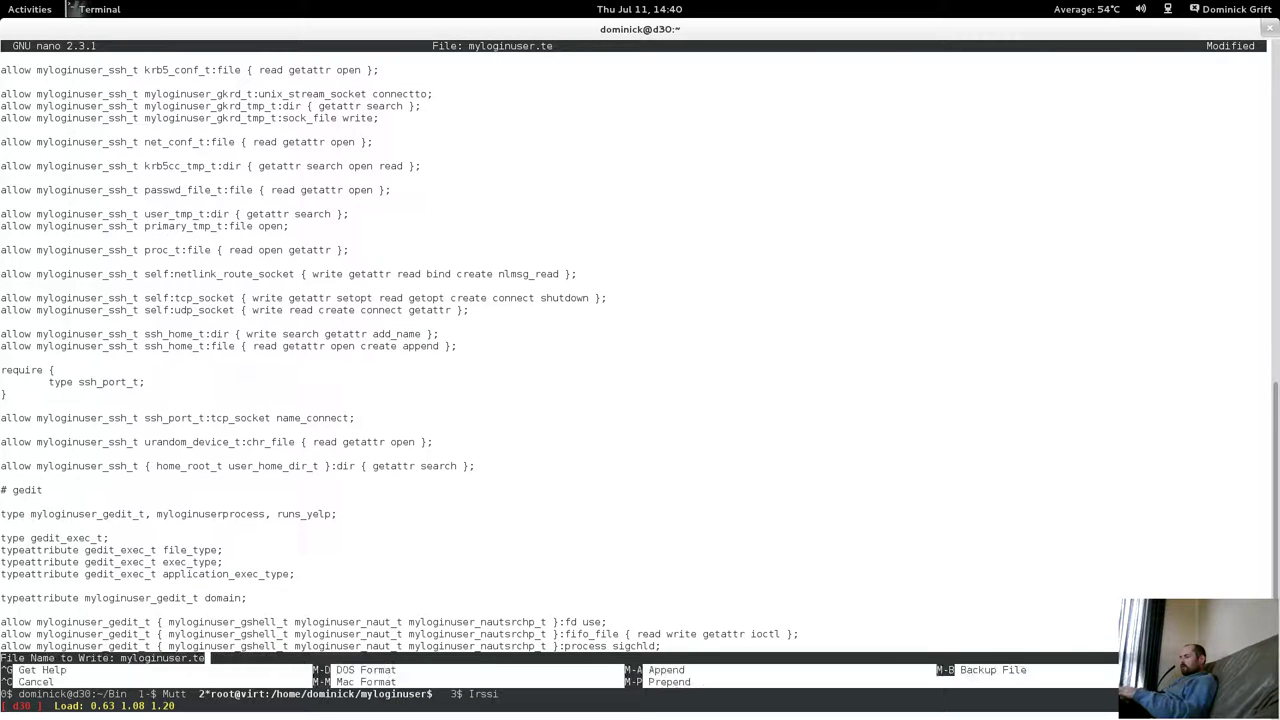
pyautogui.press('Return')
pyautogui.write('cle')
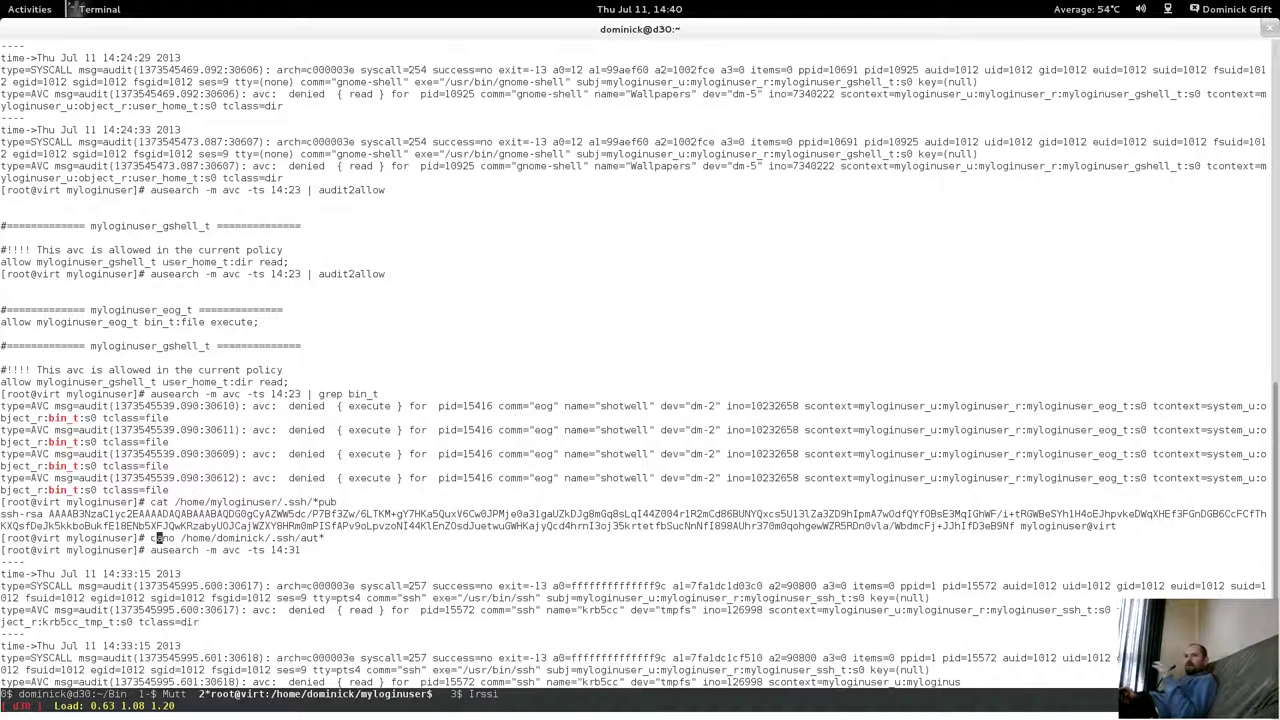
pyautogui.press('BackSpace')
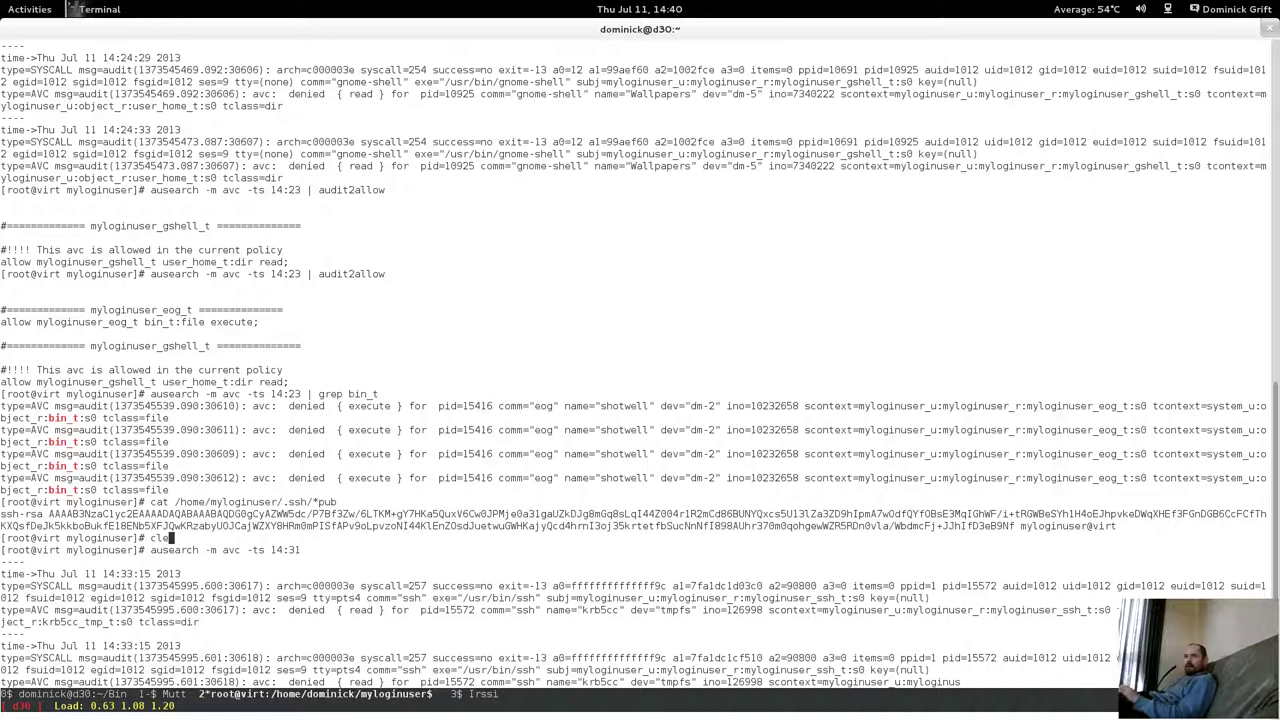
pyautogui.write('at')
pyautogui.press('Return')
pyautogui.write('cl')
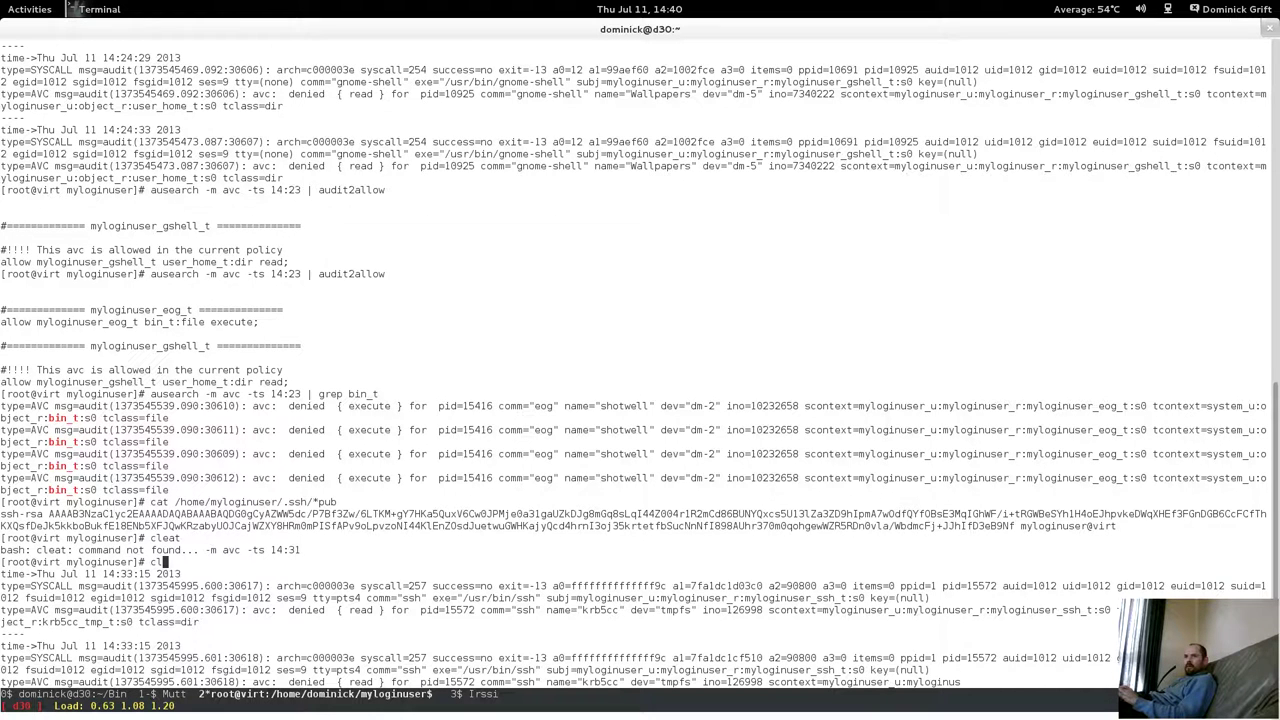
pyautogui.write('ear')
pyautogui.press('Return')
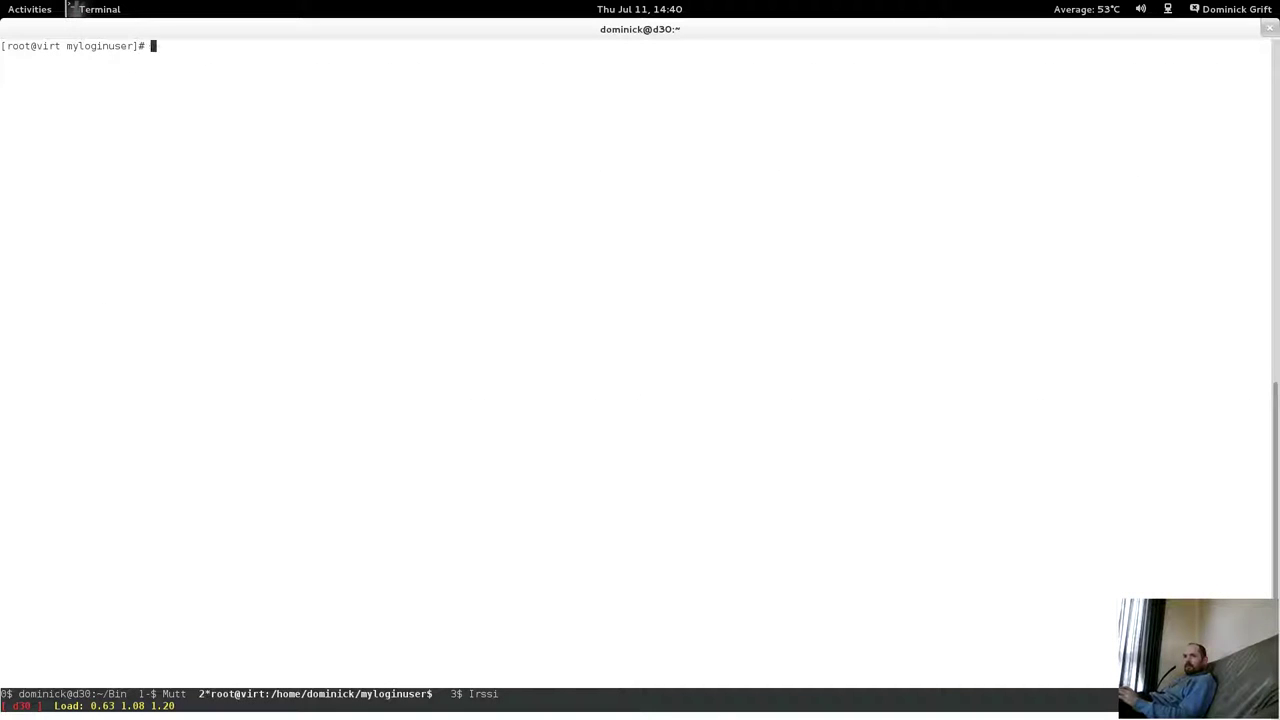
# Compile myloginuser.pp with the SELinux devel Makefile and install it using semodule -i myloginuser.pp.
pyautogui.write('make -g')
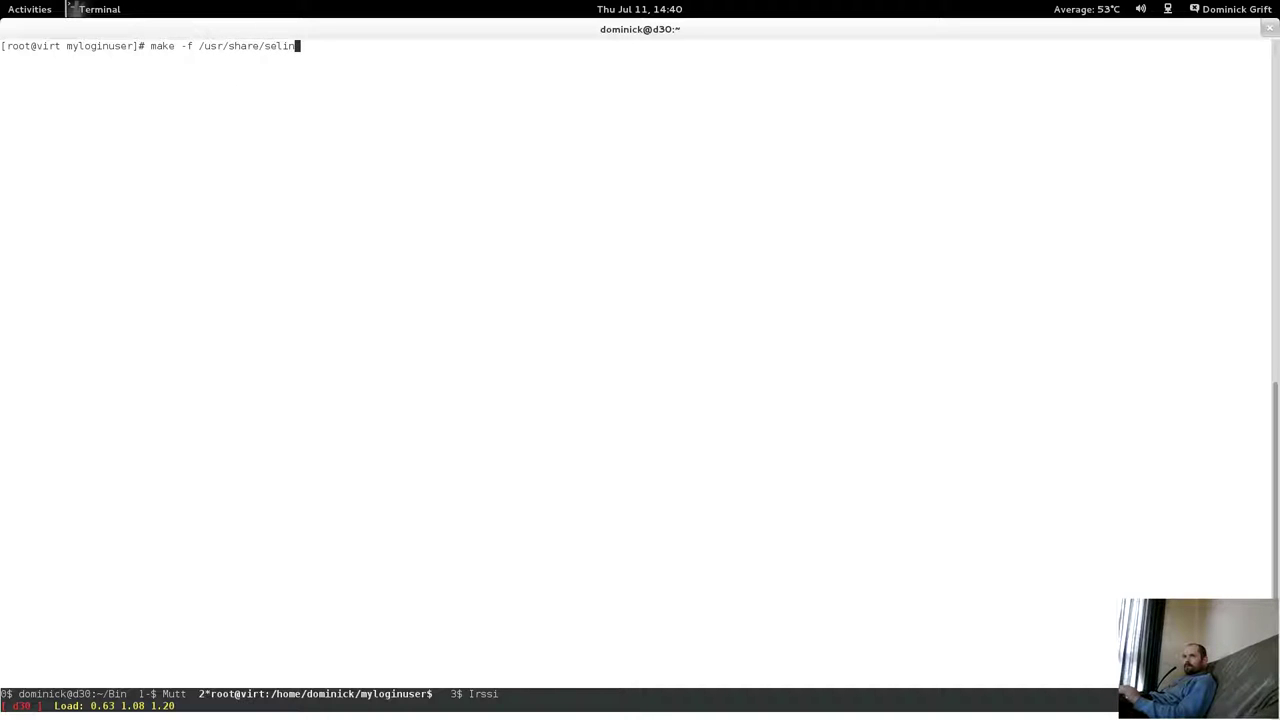
pyautogui.write('vel')
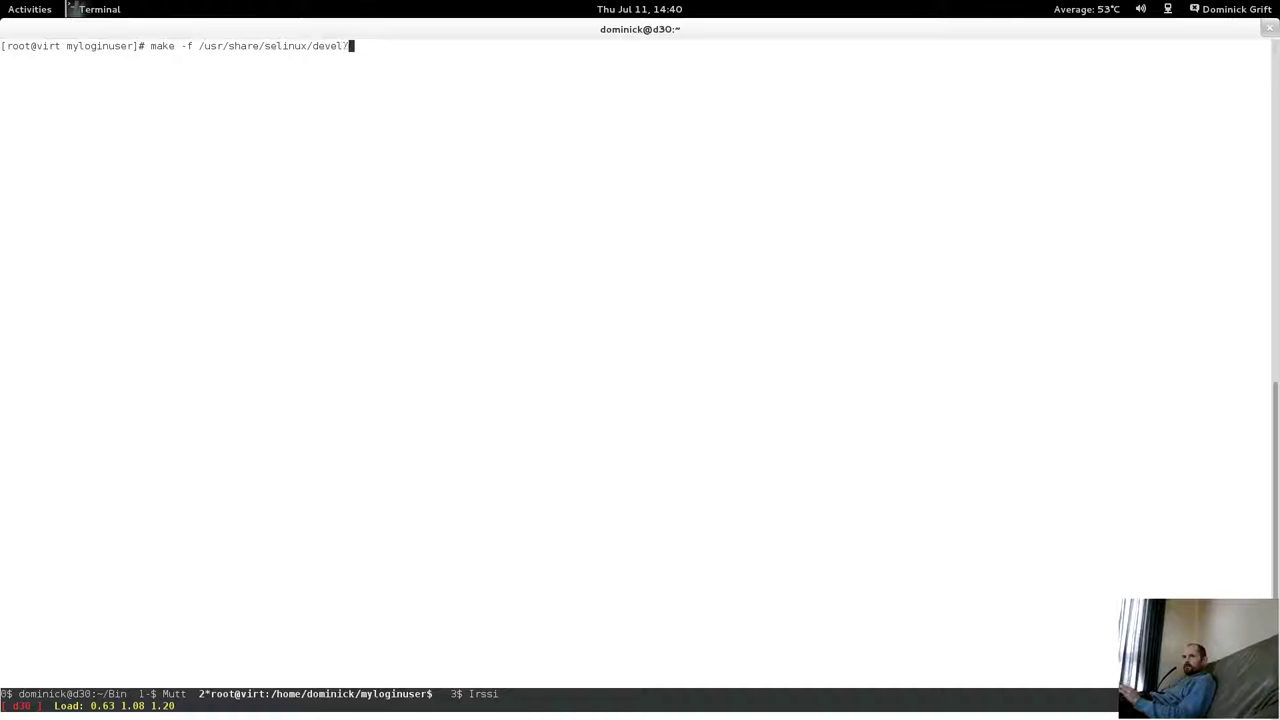
pyautogui.write('/Makefile')
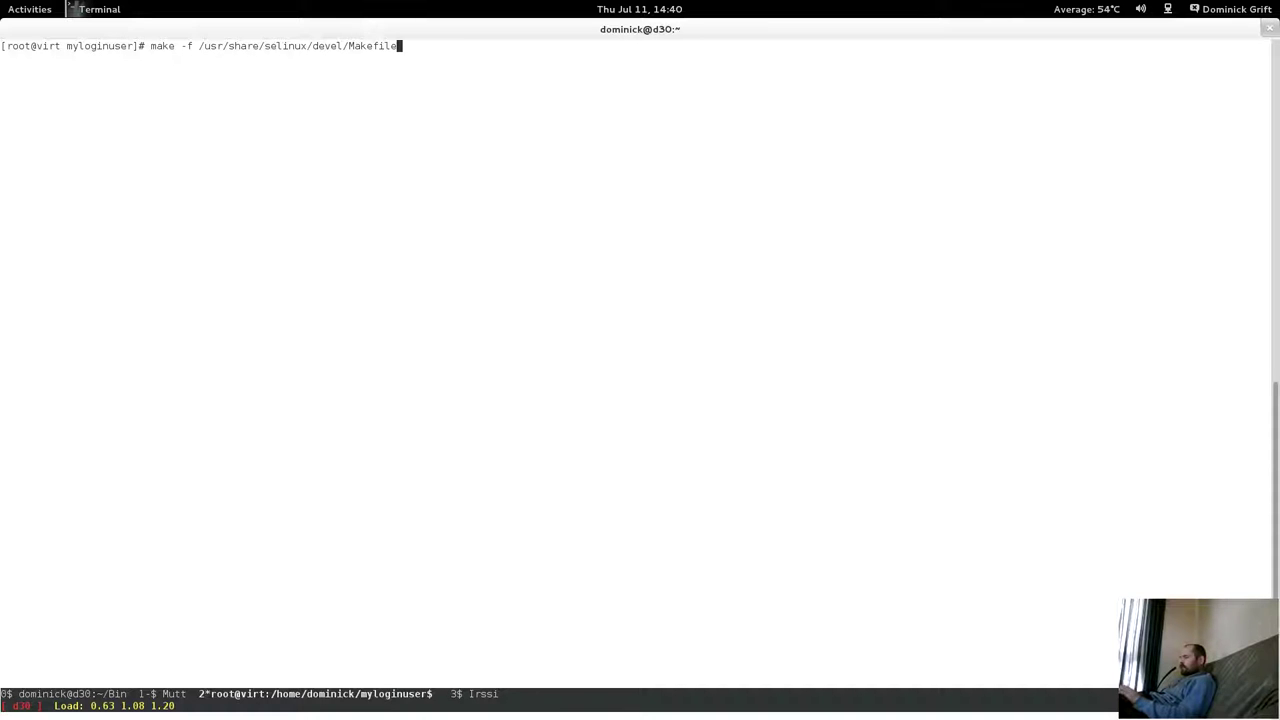
pyautogui.write(' myloginus')
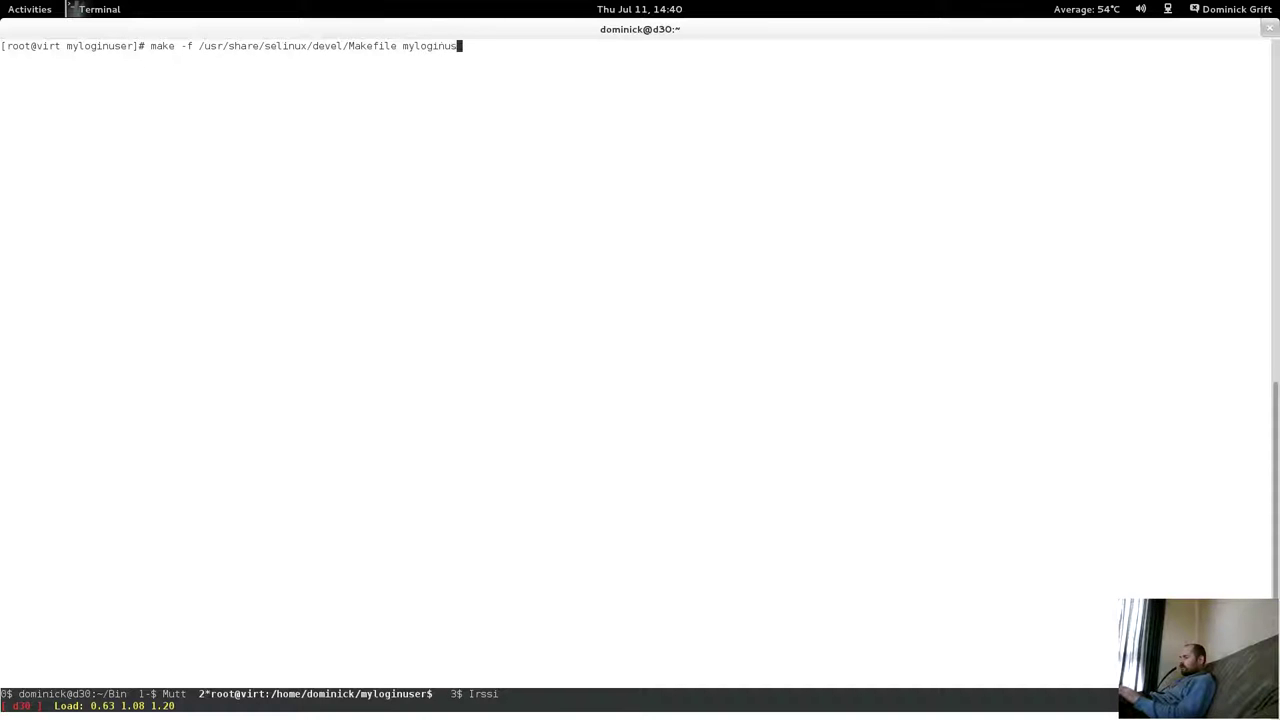
pyautogui.write('er.pp')
pyautogui.press('Return')
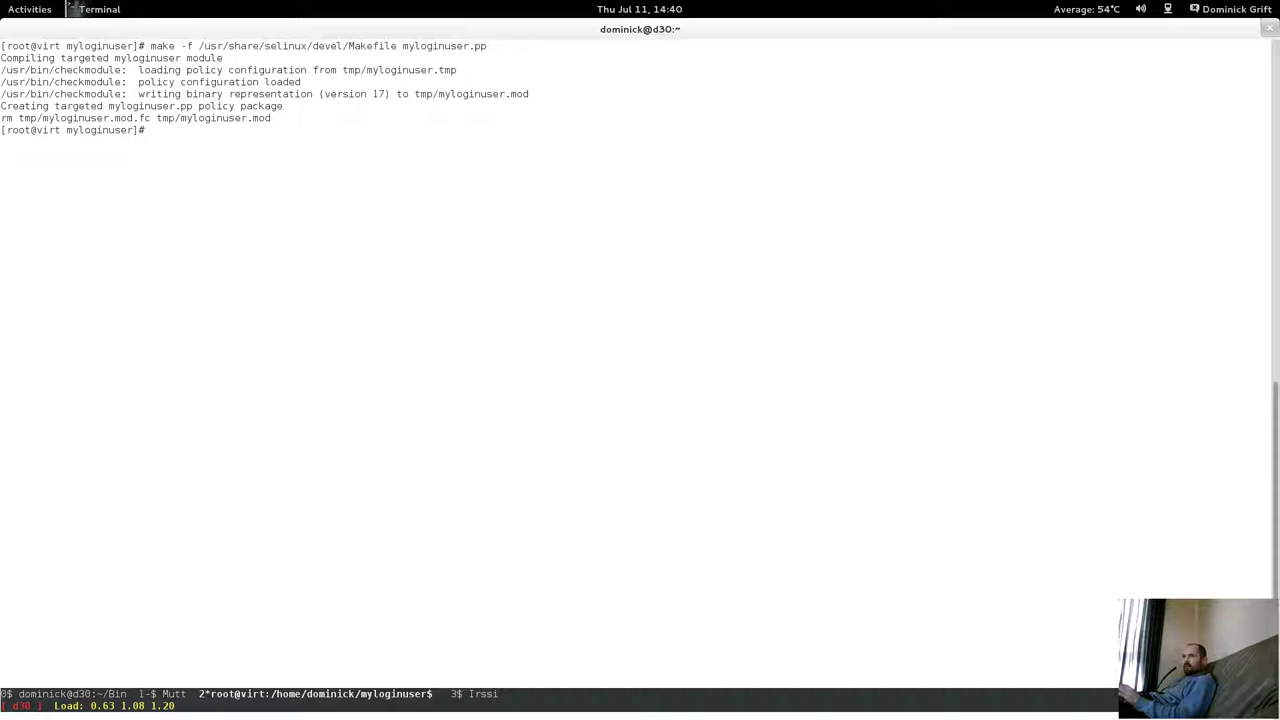
pyautogui.write('semodule -')
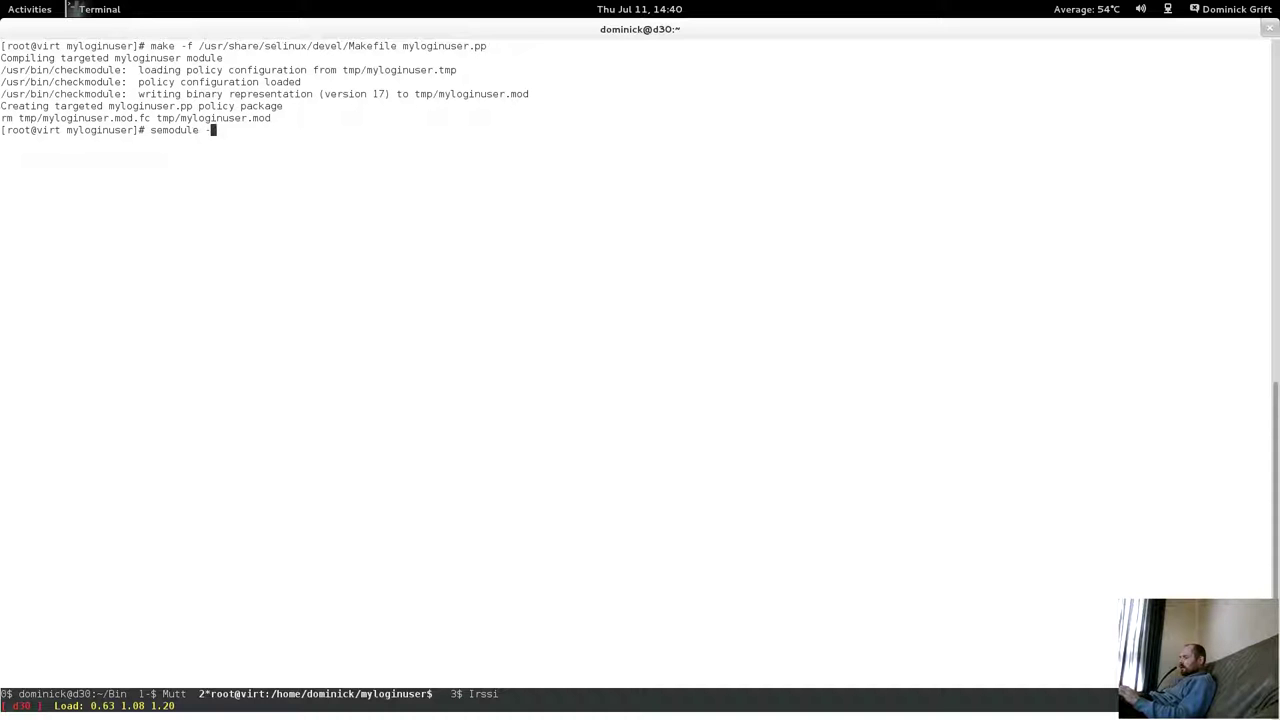
pyautogui.press('BackSpace')
pyautogui.press('BackSpace')
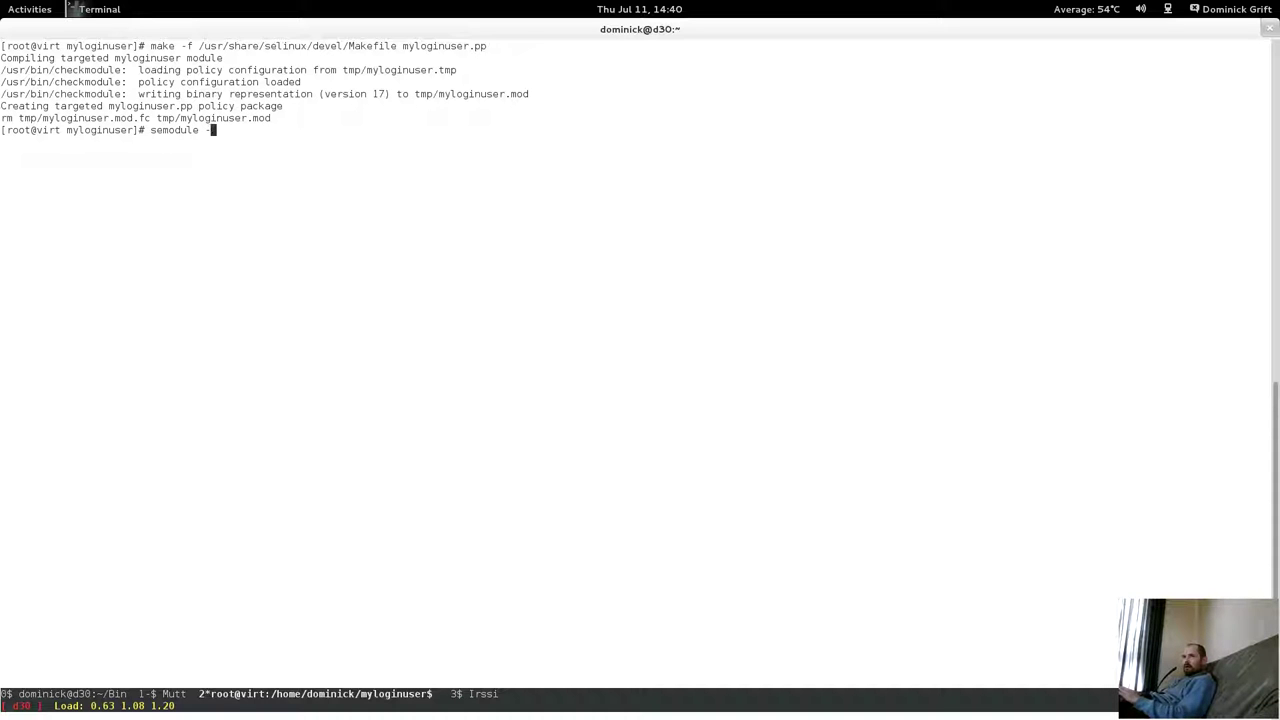
pyautogui.write('i myloginu')
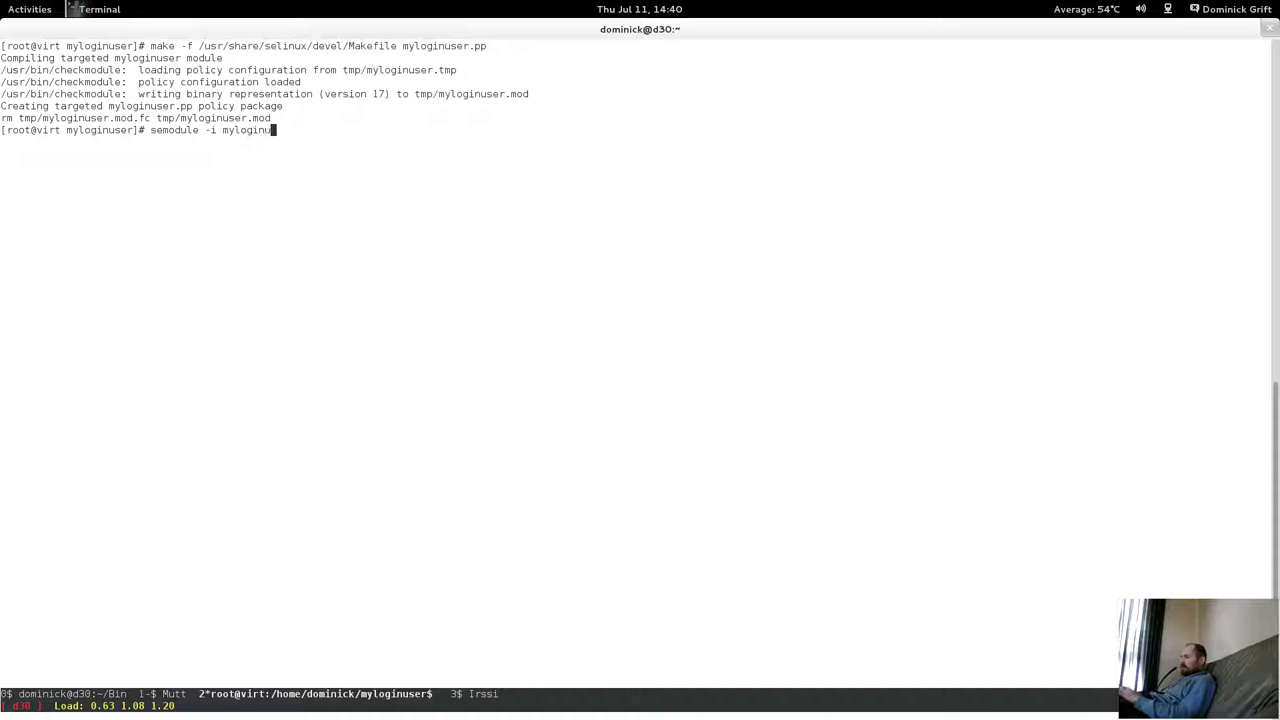
pyautogui.write('ser.pp')
pyautogui.press('Return')
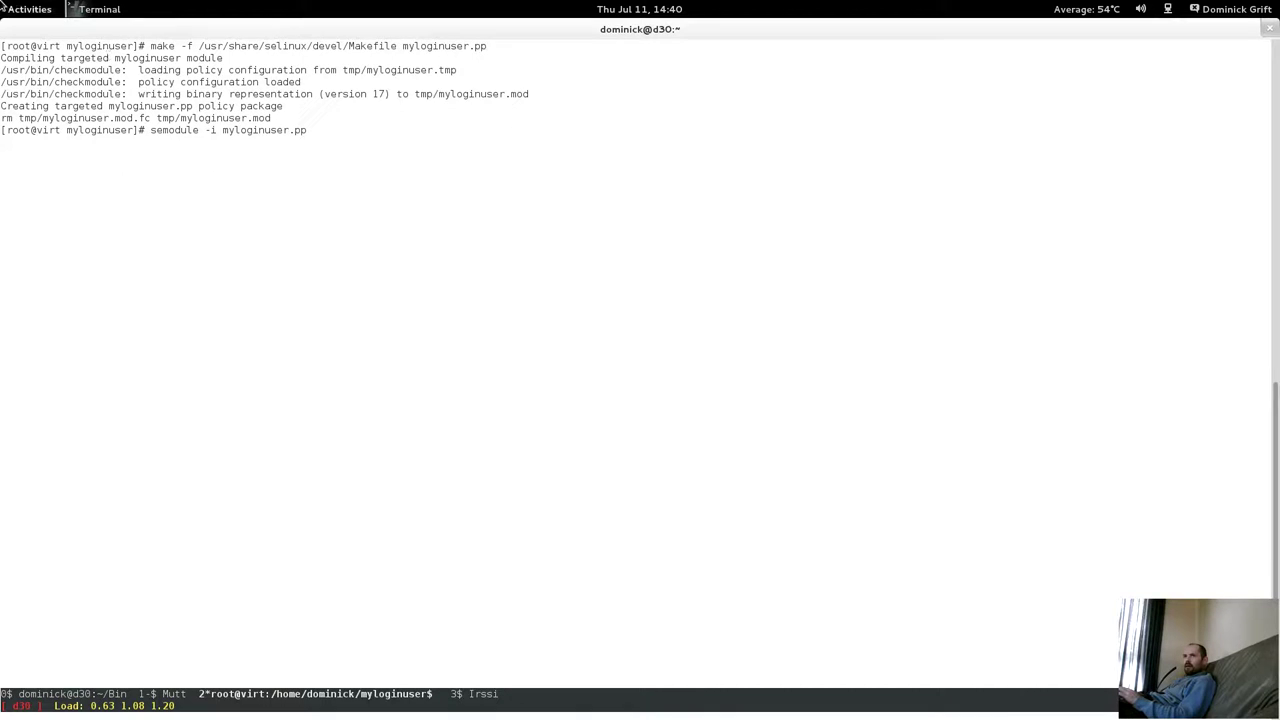
# Switch to the Fedora18 virtual machine and unlock the myloginuser session with its password.
pyautogui.moveTo(6, 24)
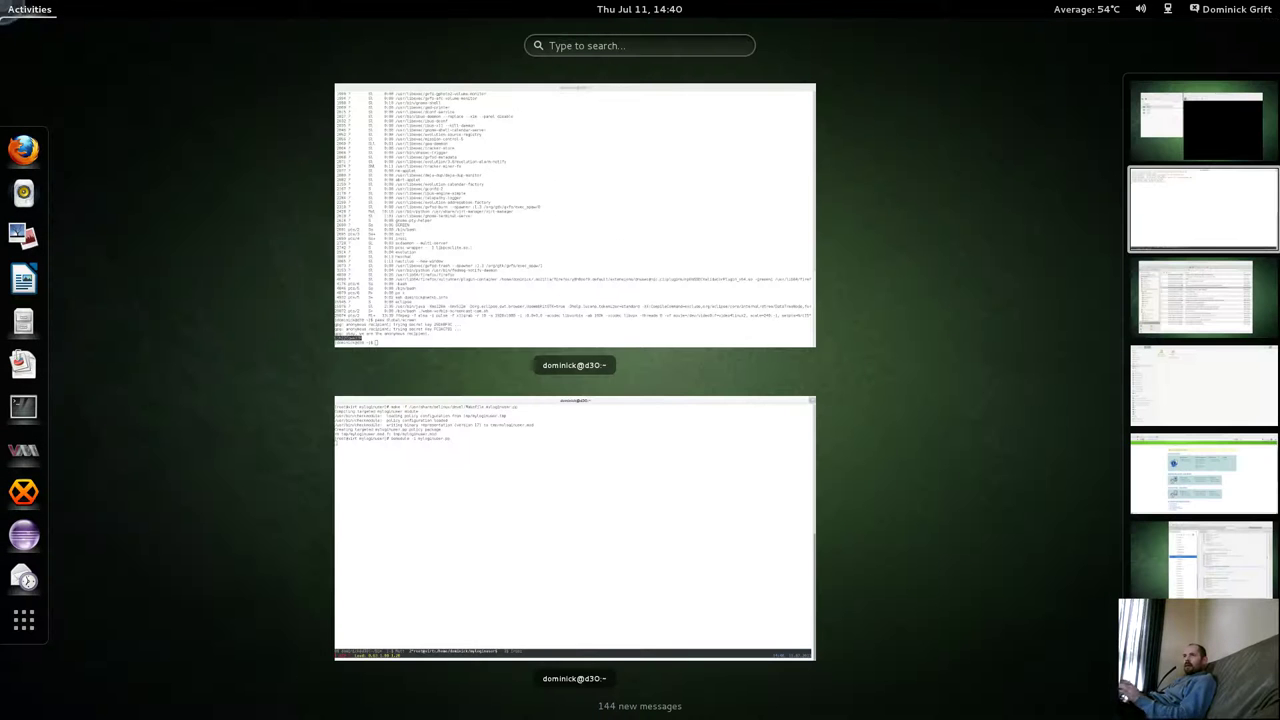
pyautogui.click(1263, 143)
pyautogui.click(772, 377)
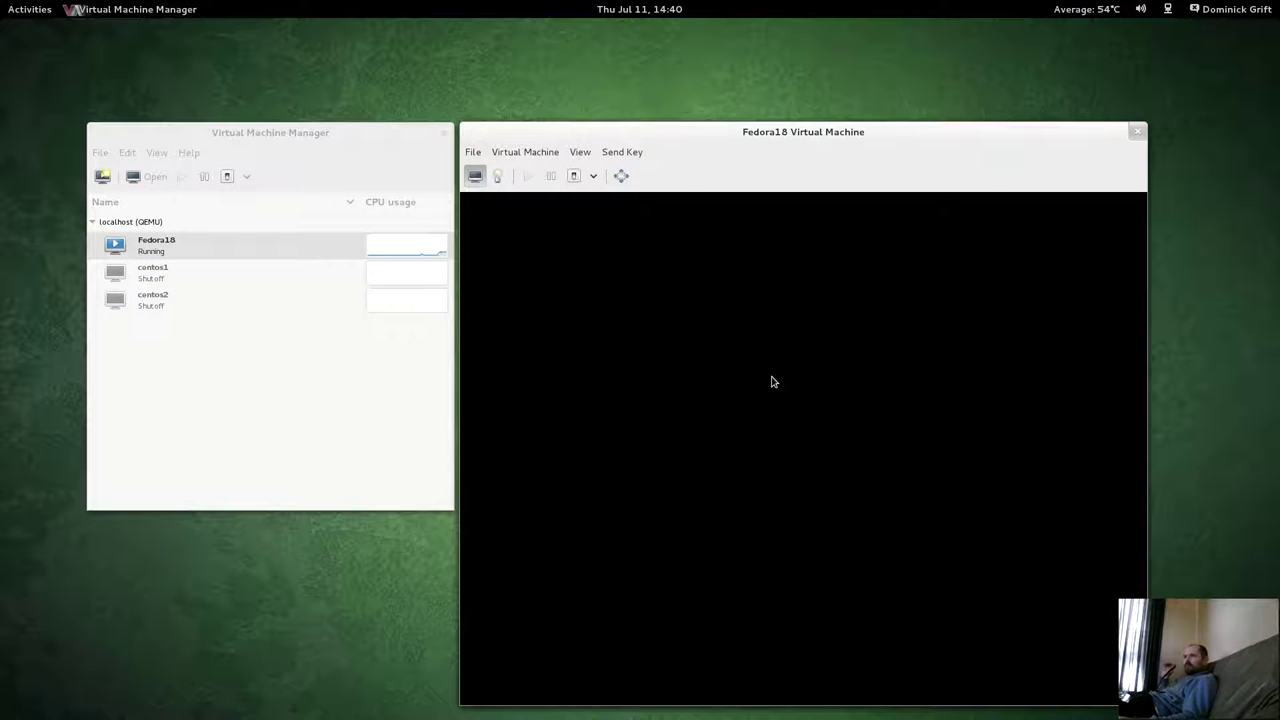
pyautogui.write('p')
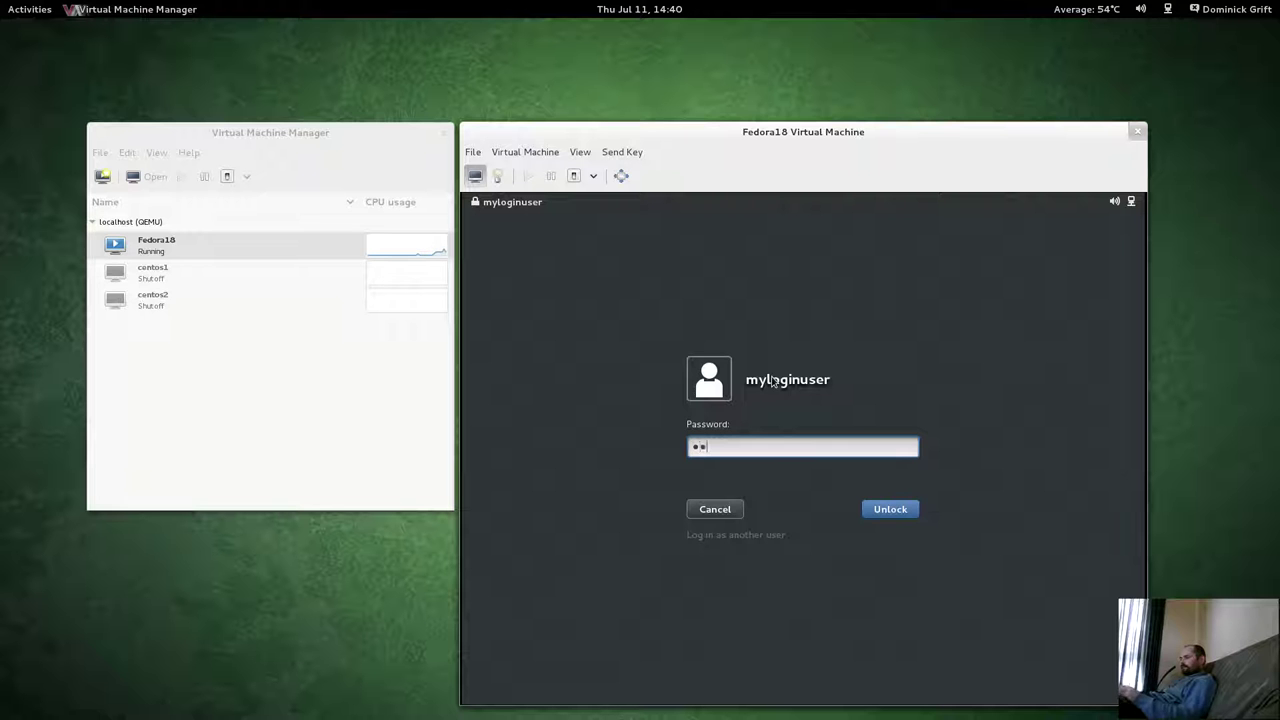
pyautogui.write('ord')
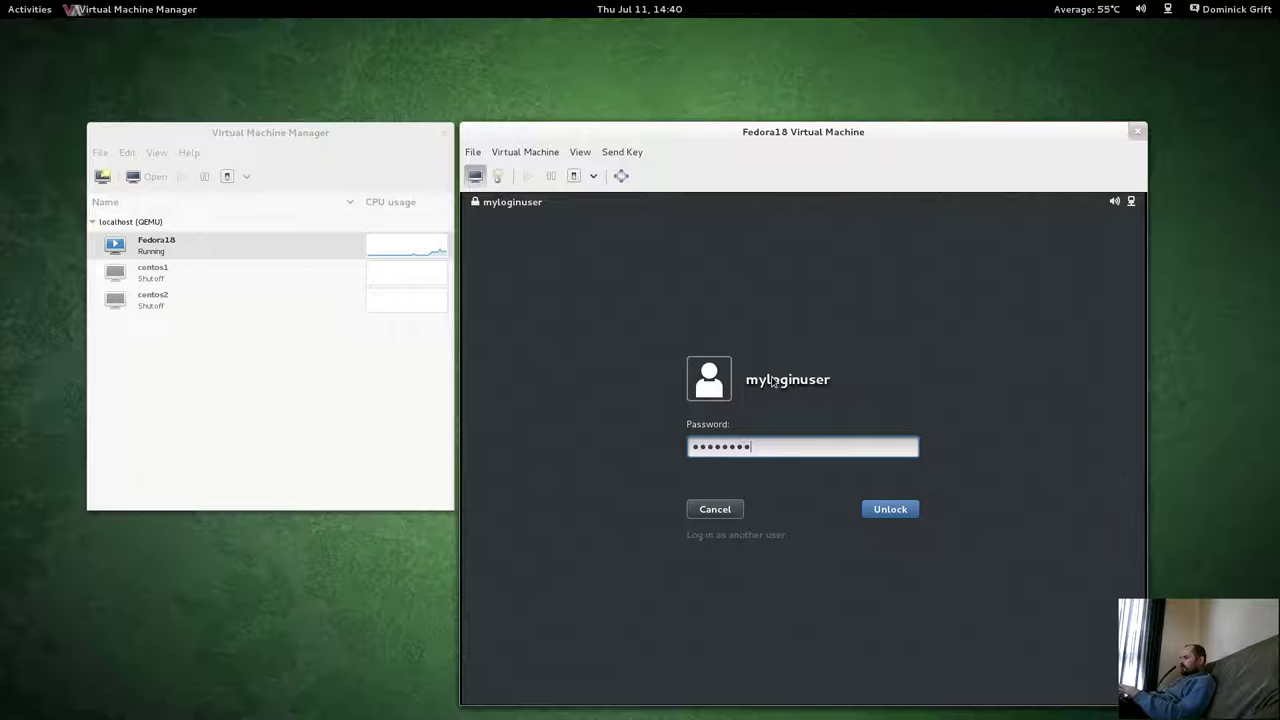
pyautogui.write('•••••')
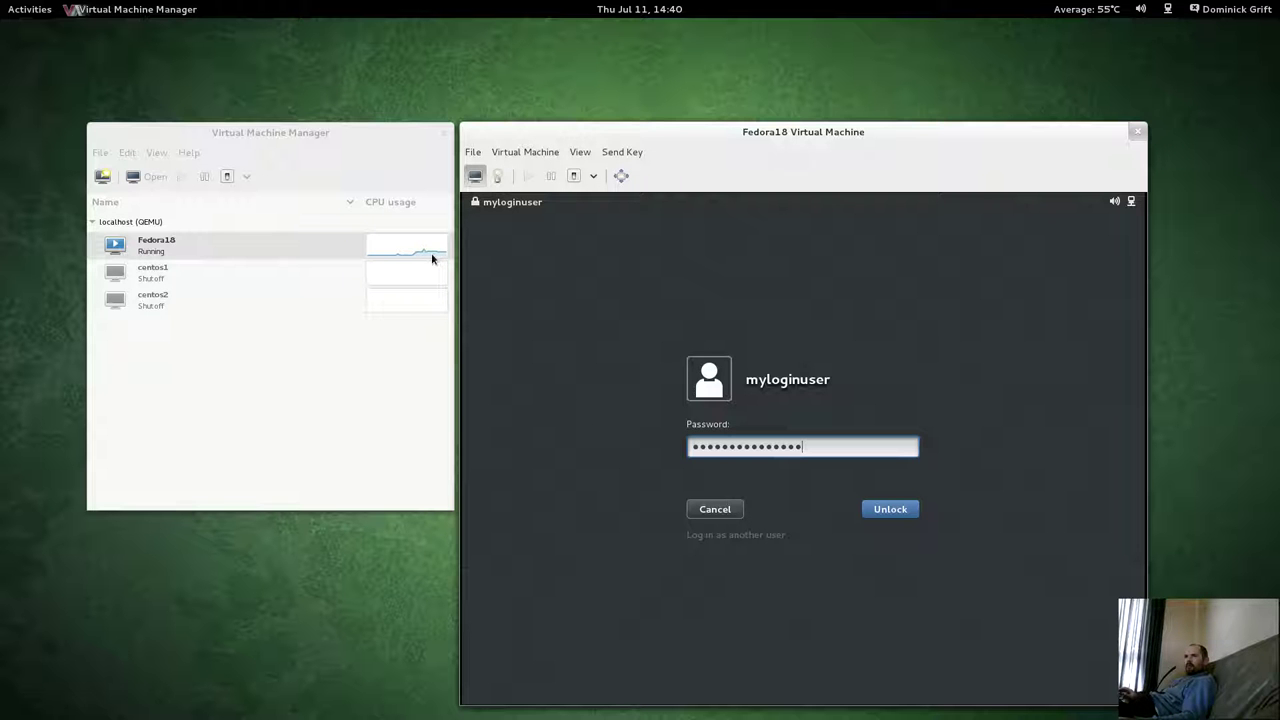
pyautogui.press('Return')
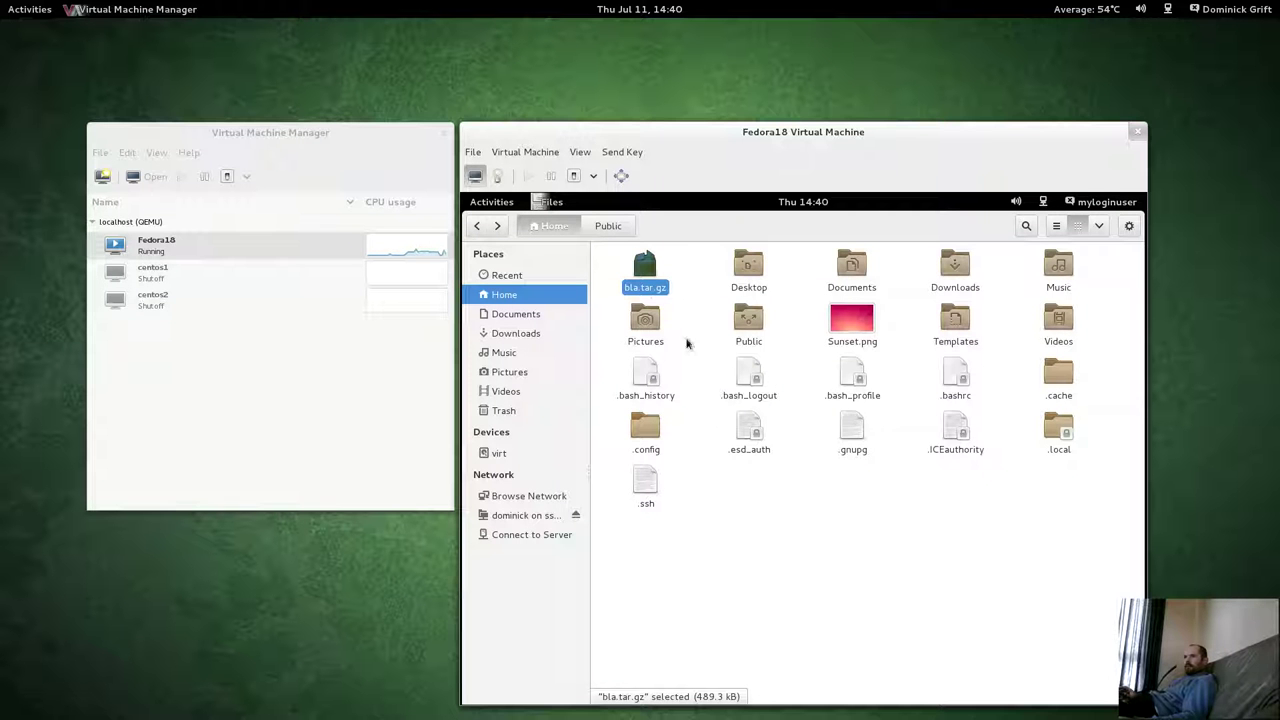
# Restore the Documents folder from the 07/11/2013 SSH backup via Revert to Previous Version.
pyautogui.click(853, 288)
pyautogui.rightClick(853, 288)
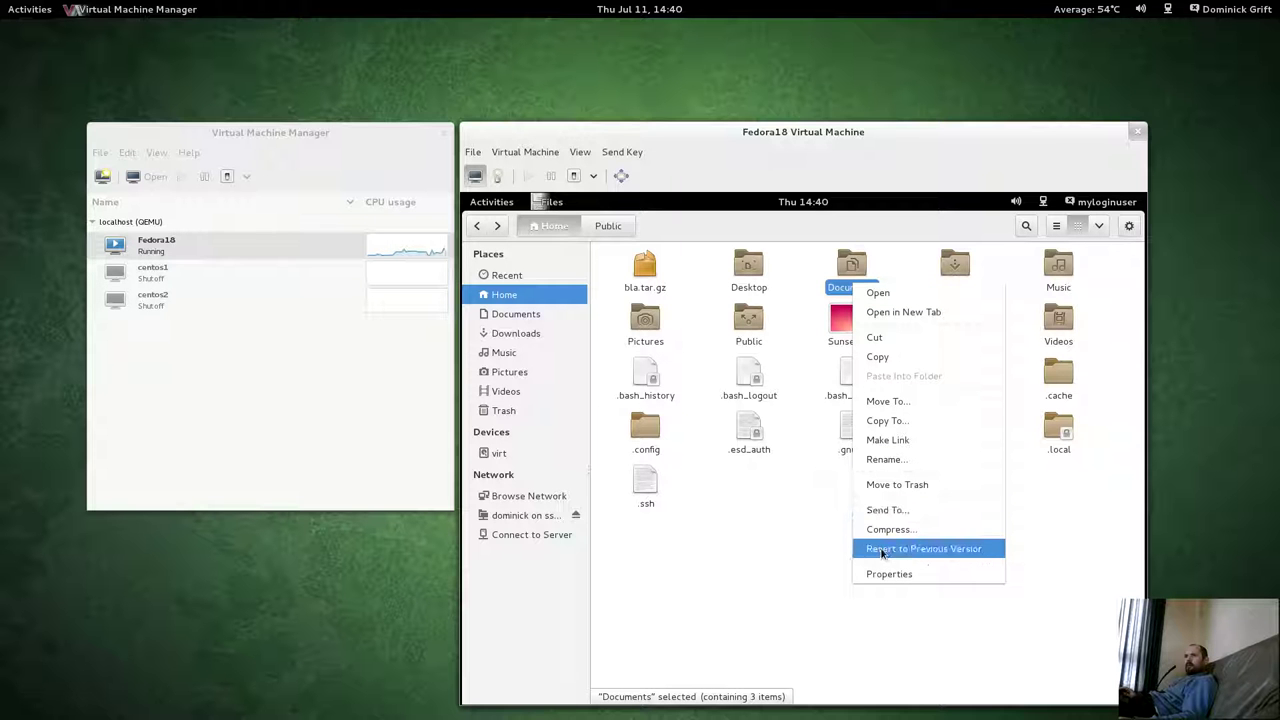
pyautogui.click(882, 553)
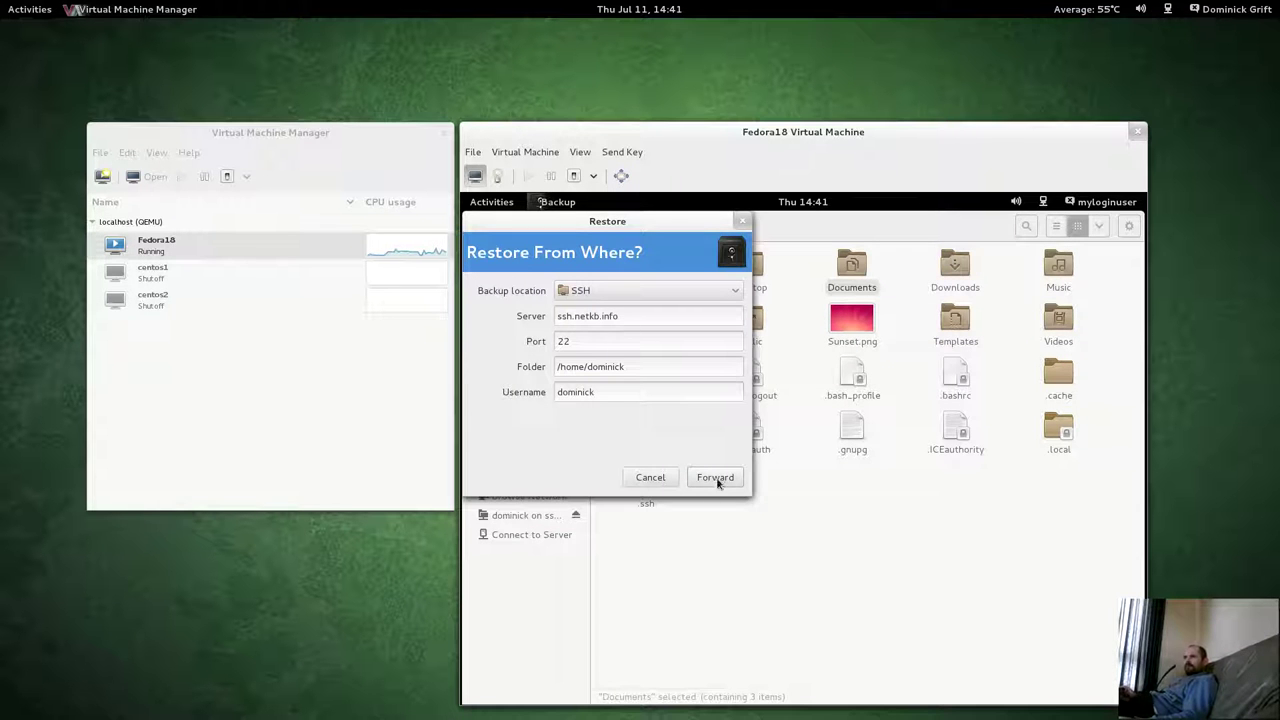
pyautogui.click(716, 480)
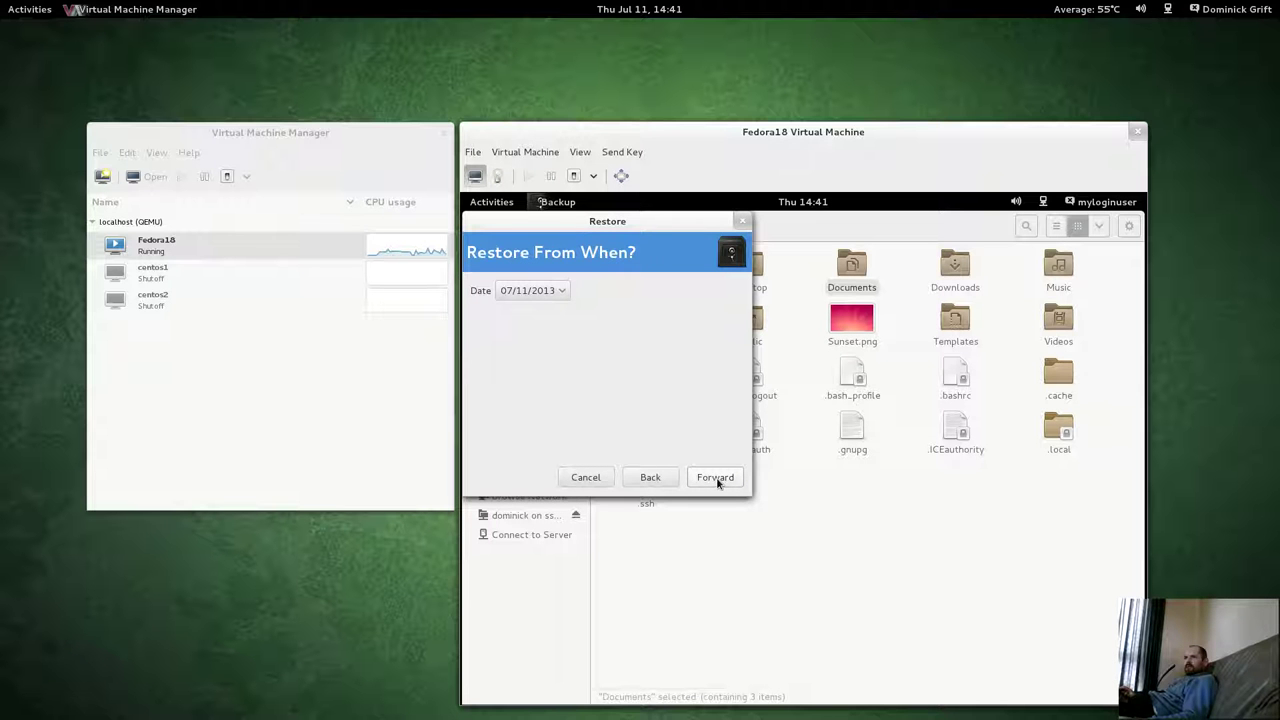
pyautogui.click(715, 478)
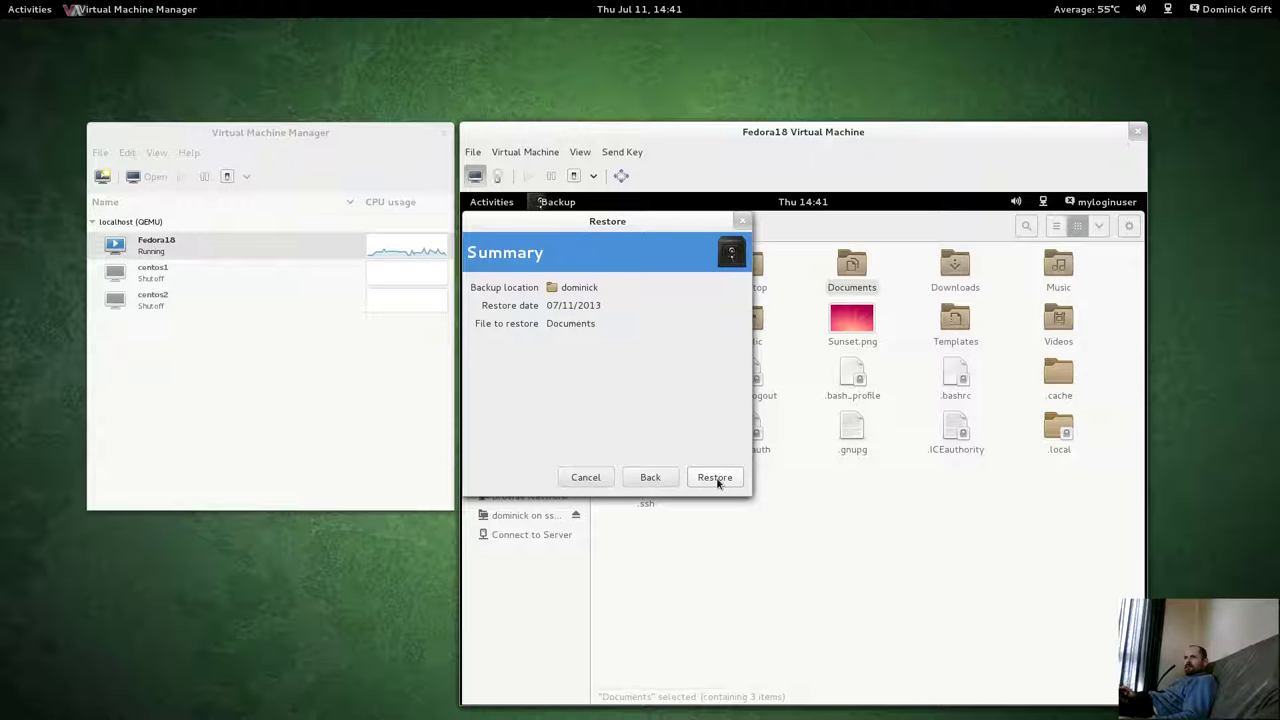
pyautogui.click(715, 478)
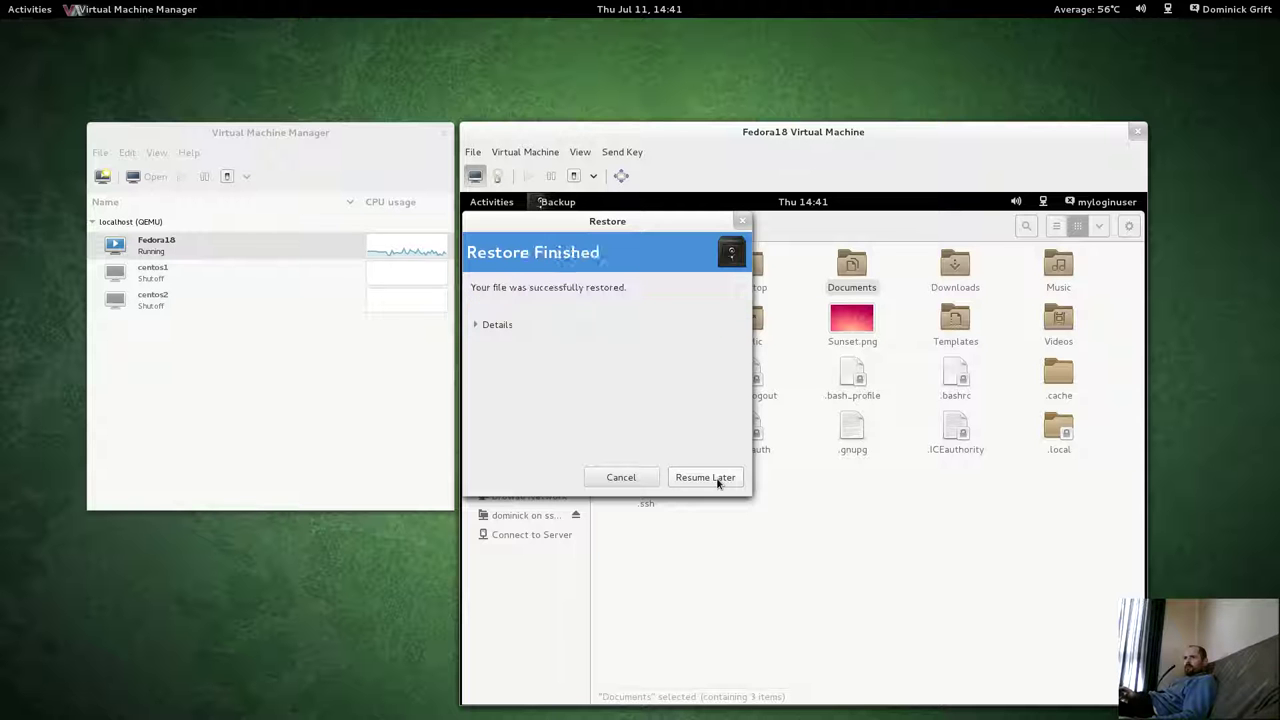
pyautogui.click(715, 505)
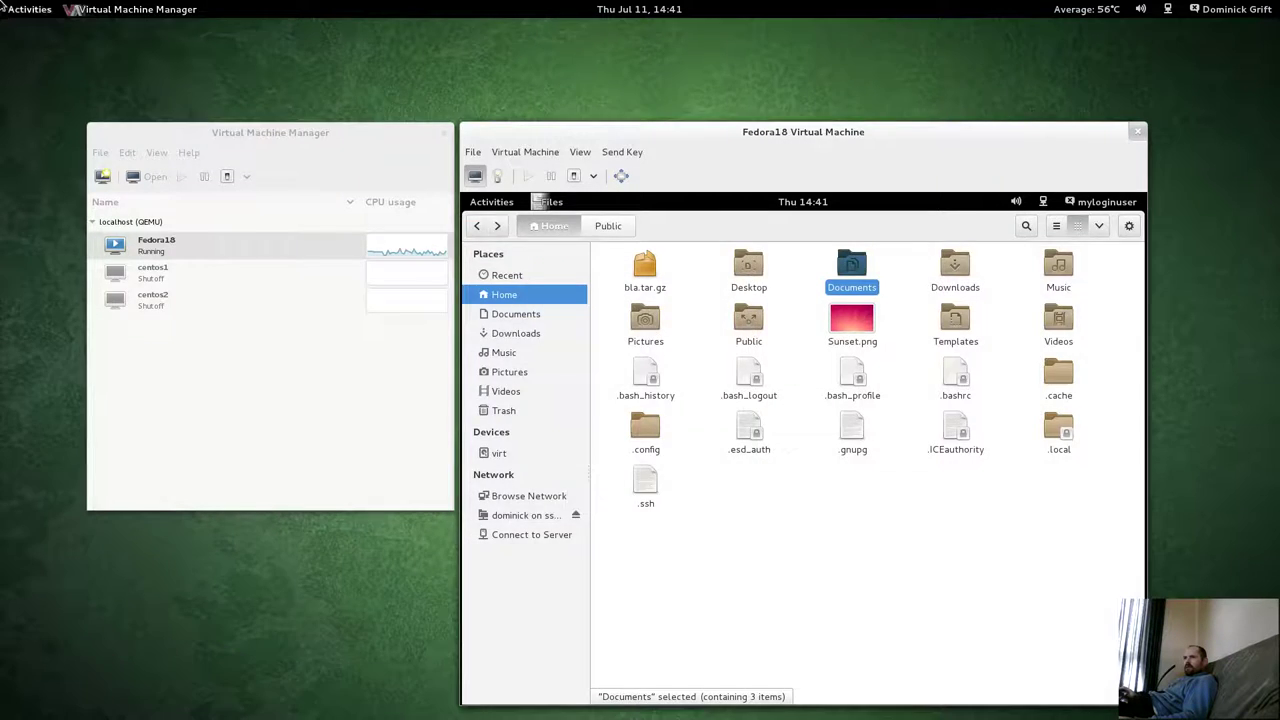
# Go back to the full-screen host terminal.
pyautogui.press('super')
pyautogui.scroll(-1, 1157, 217)
pyautogui.click(600, 408)
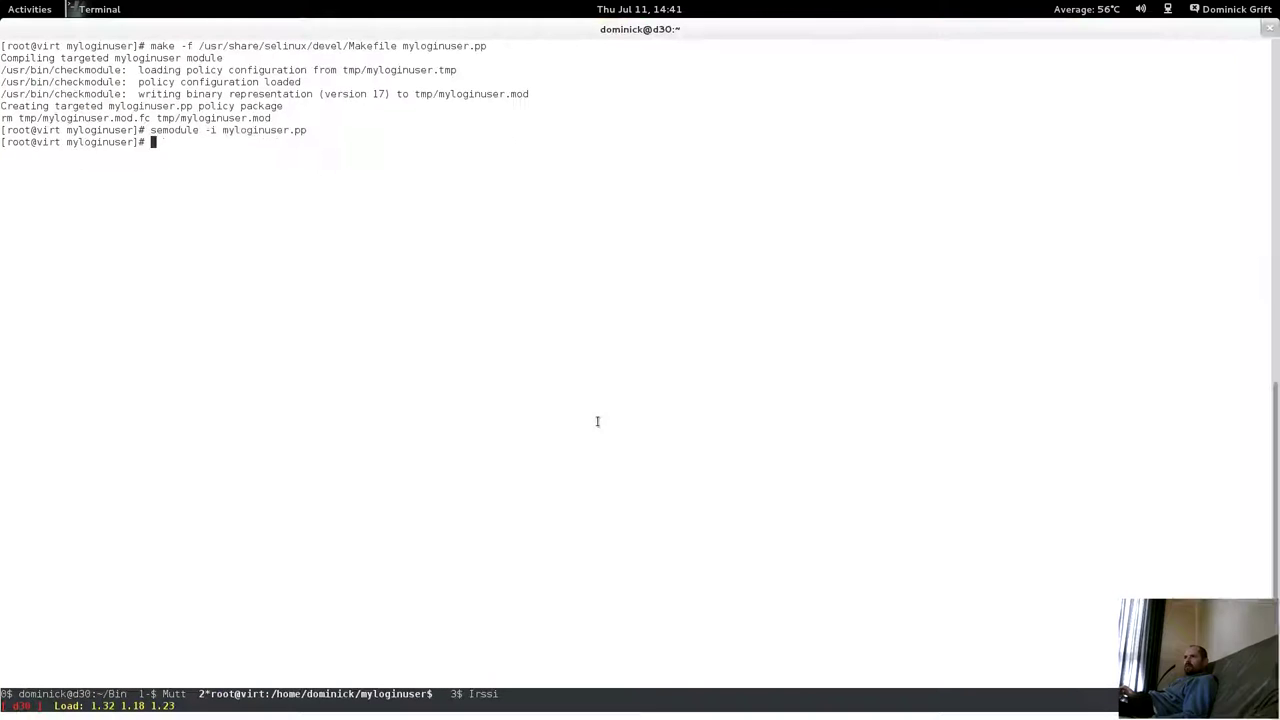
# Rerun ausearch -m avc -ts 14:31 | audit2allow to check for new denials.
pyautogui.press('Up')
pyautogui.hotkey('ctrl', 'u')
pyautogui.write('nano myloginuser.te')
pyautogui.press('Up')
pyautogui.press('Up')
pyautogui.press('Up')
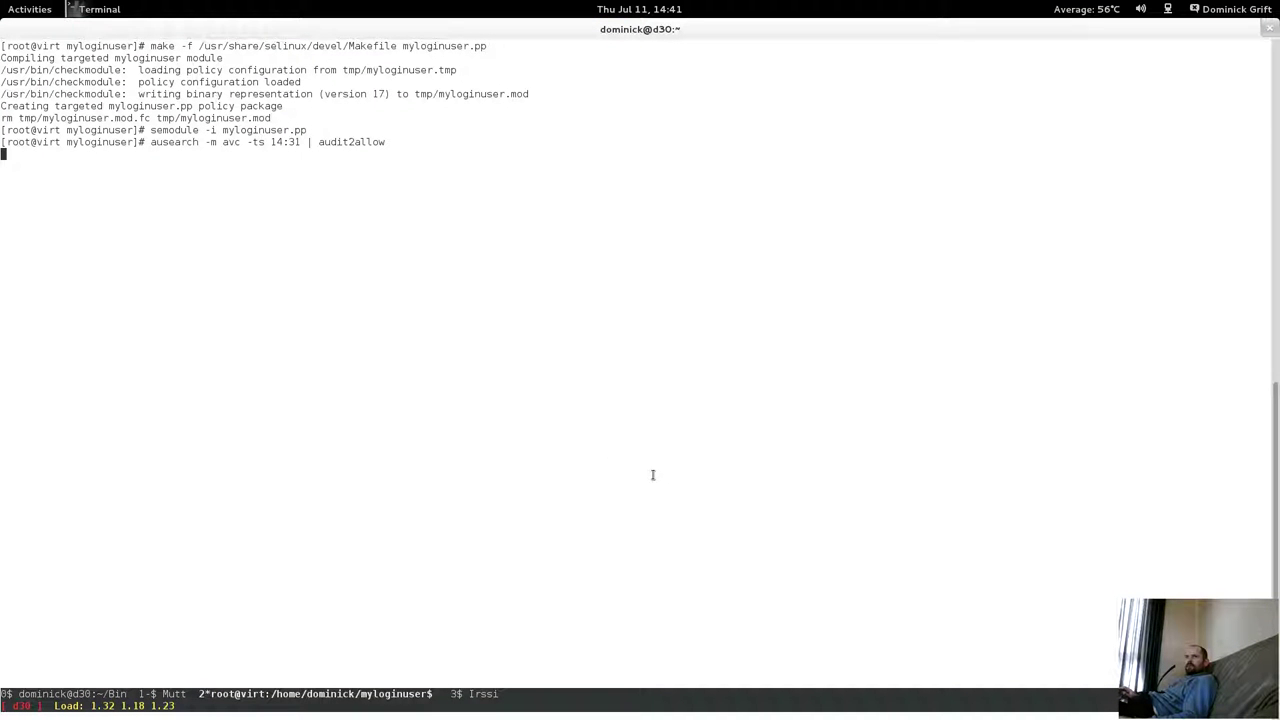
pyautogui.press('Return')
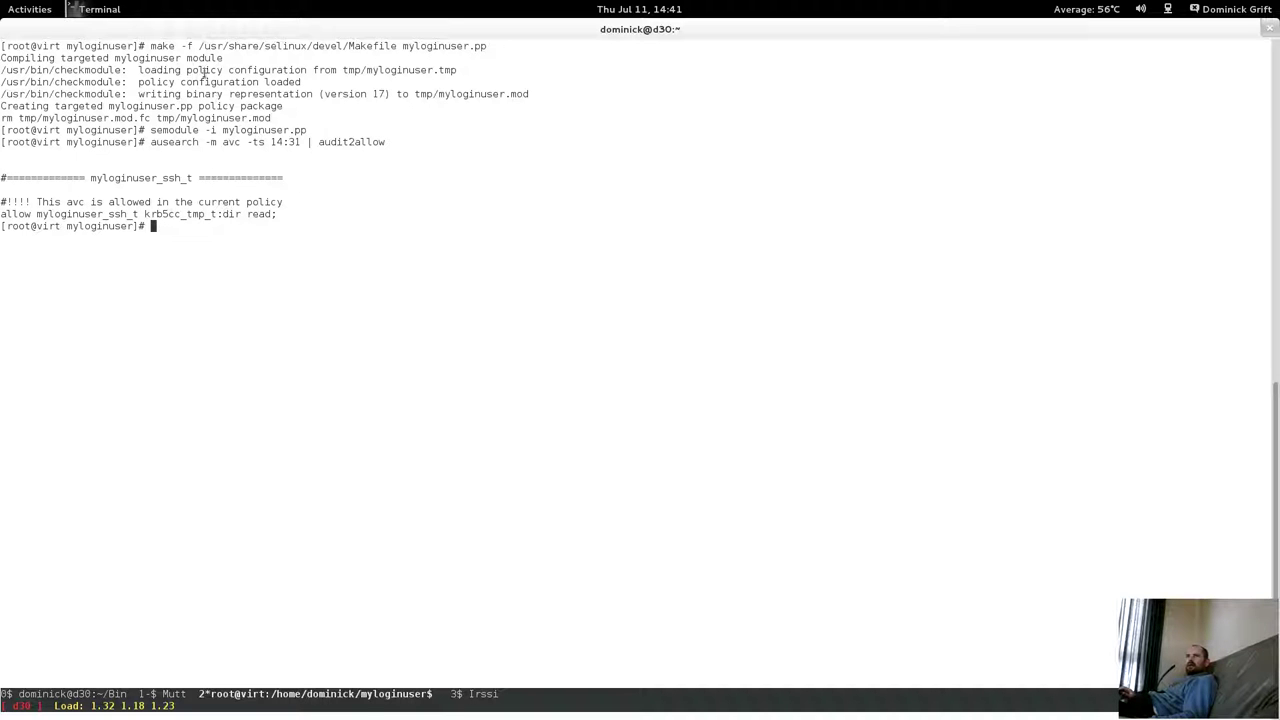
pyautogui.press('super')
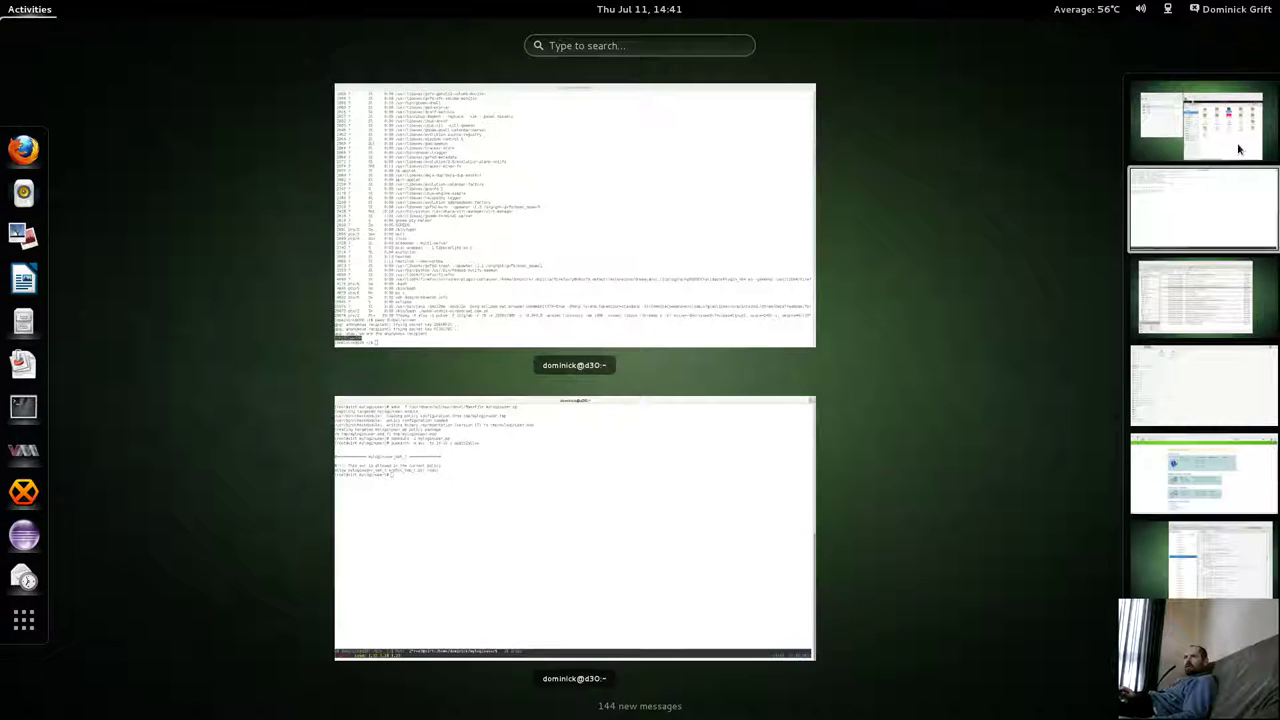
# In the Fedora18 guest, open the remote SSH home folder and inspect its duplicity backup files.
pyautogui.click(1238, 149)
pyautogui.click(797, 514)
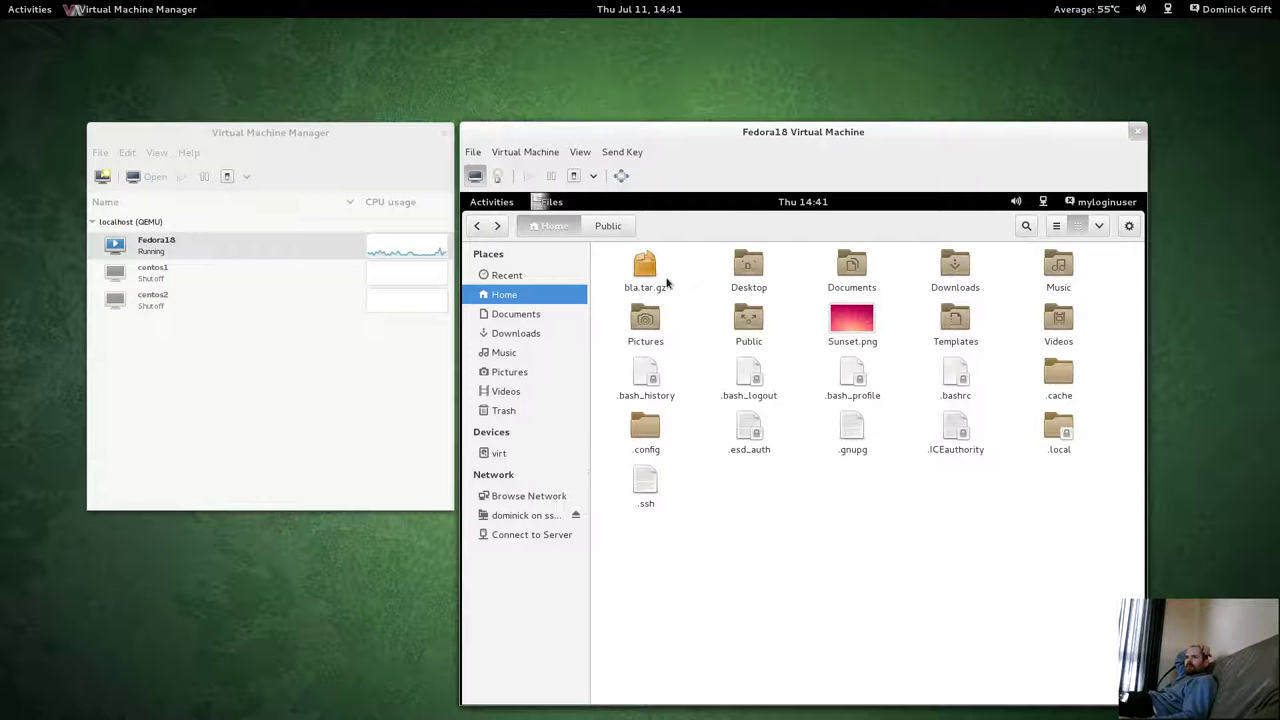
pyautogui.press('super')
pyautogui.press('super')
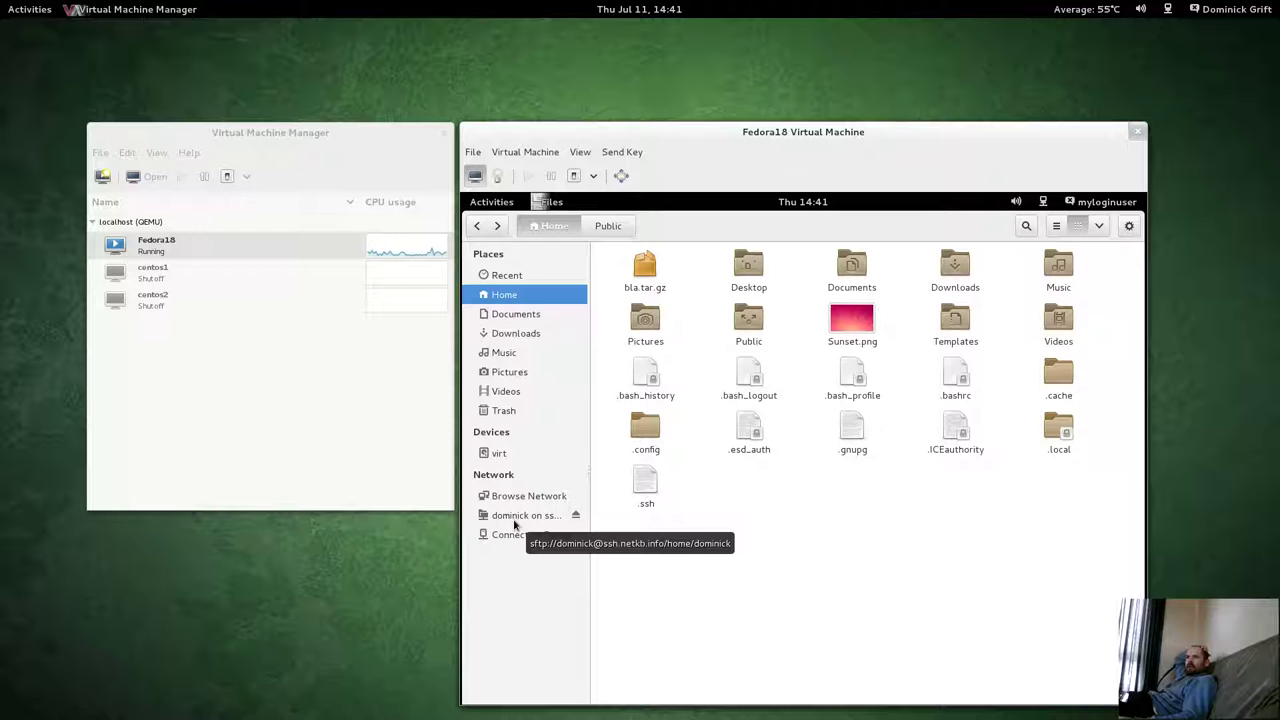
pyautogui.click(518, 515)
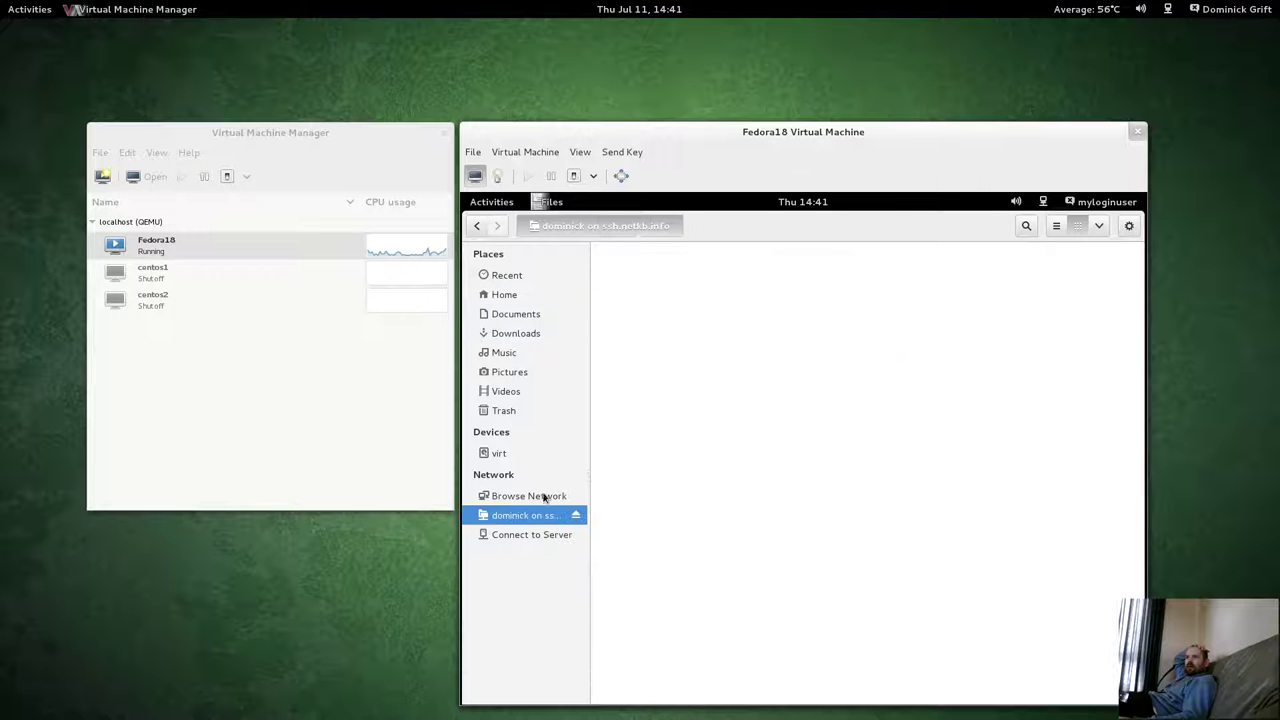
pyautogui.click(748, 470)
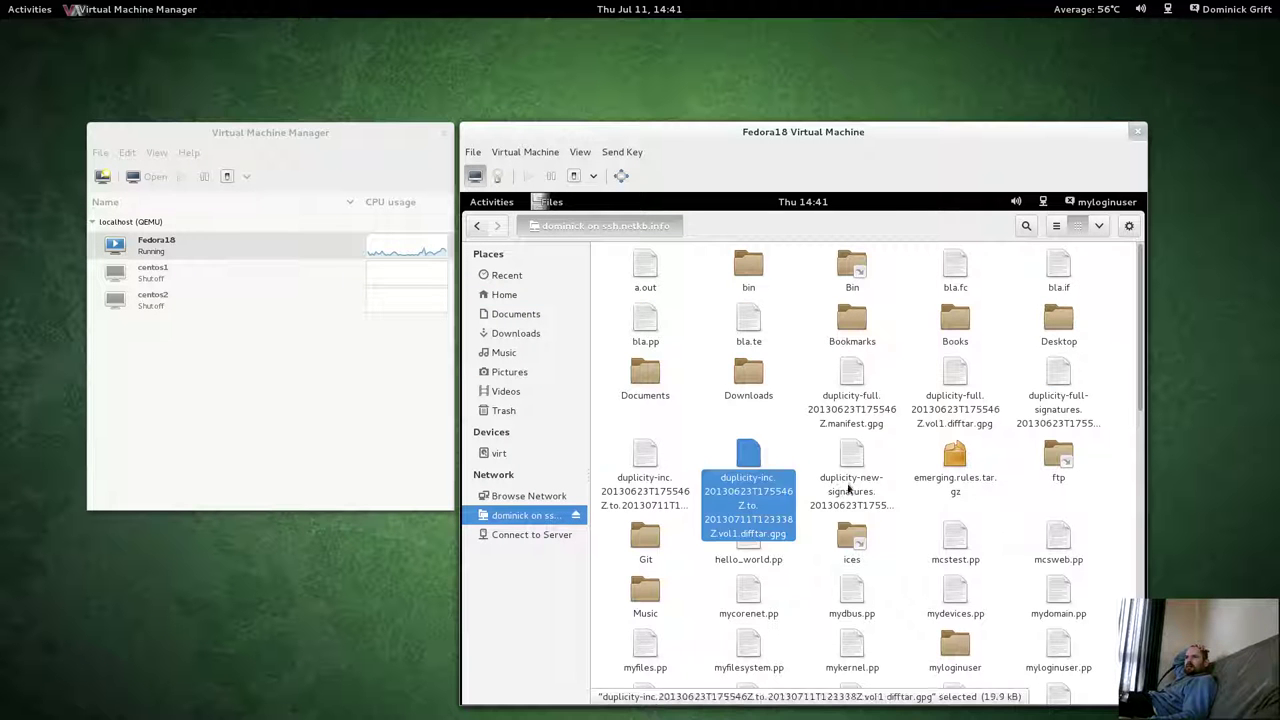
pyautogui.click(851, 470)
pyautogui.click(630, 493)
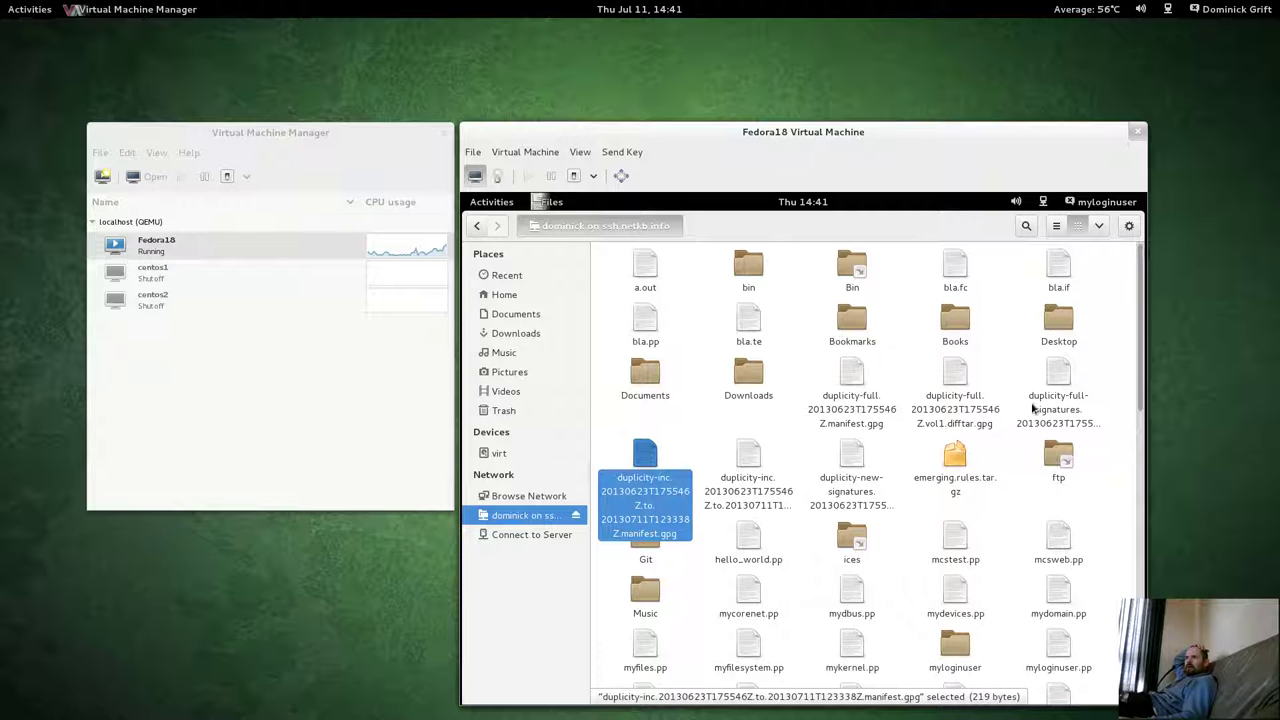
pyautogui.click(843, 484)
pyautogui.click(720, 490)
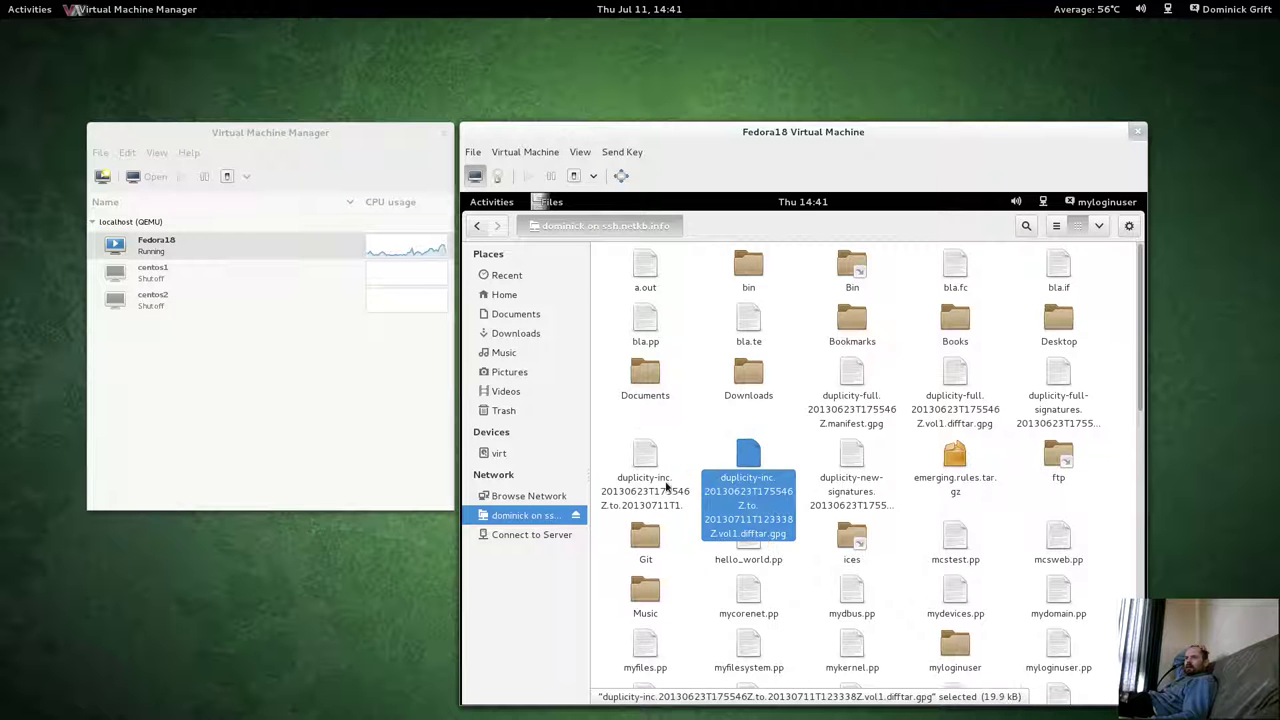
pyautogui.click(878, 405)
pyautogui.click(955, 400)
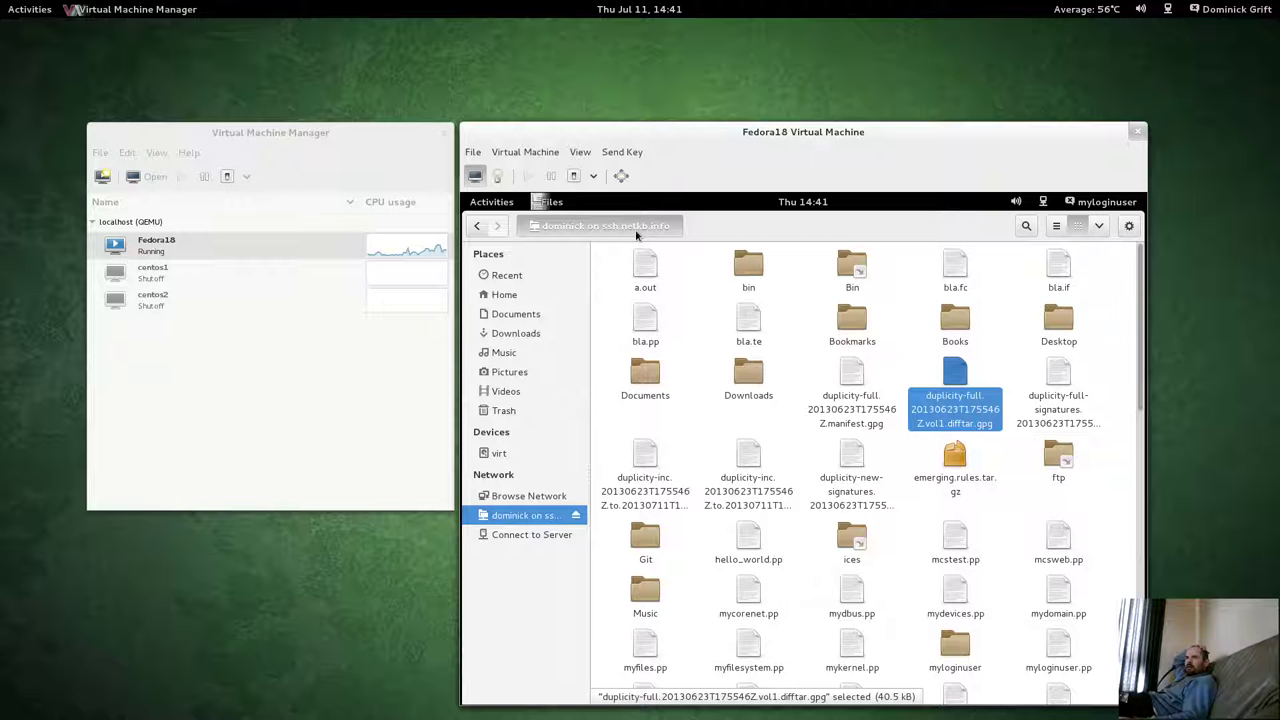
# Return to the local home folder, then open the Utilities folder in the application grid.
pyautogui.click(500, 294)
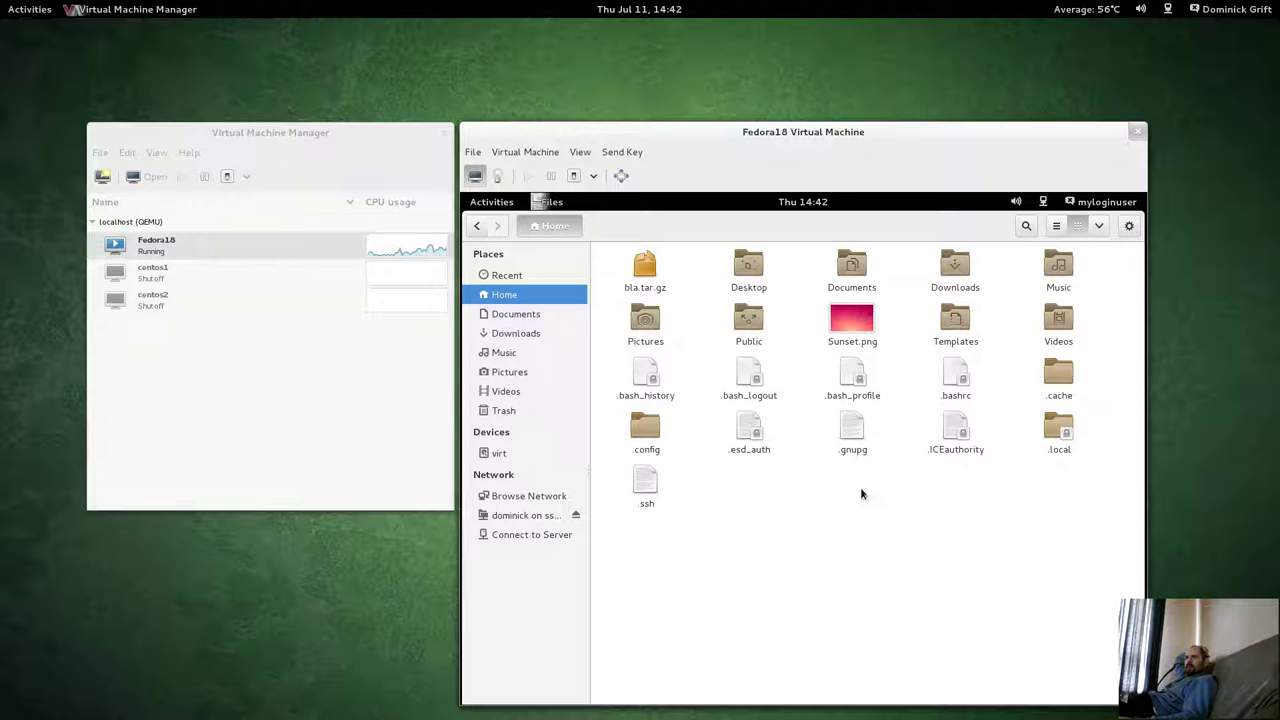
pyautogui.click(500, 205)
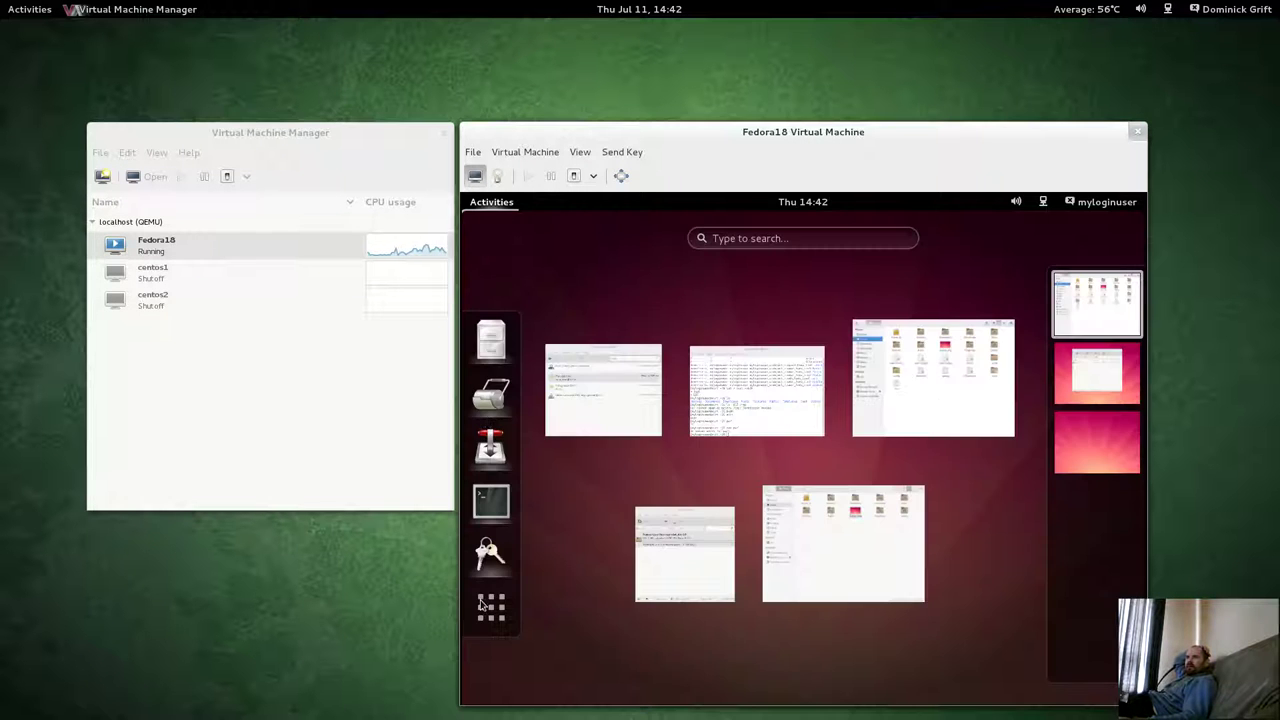
pyautogui.click(483, 627)
pyautogui.click(598, 410)
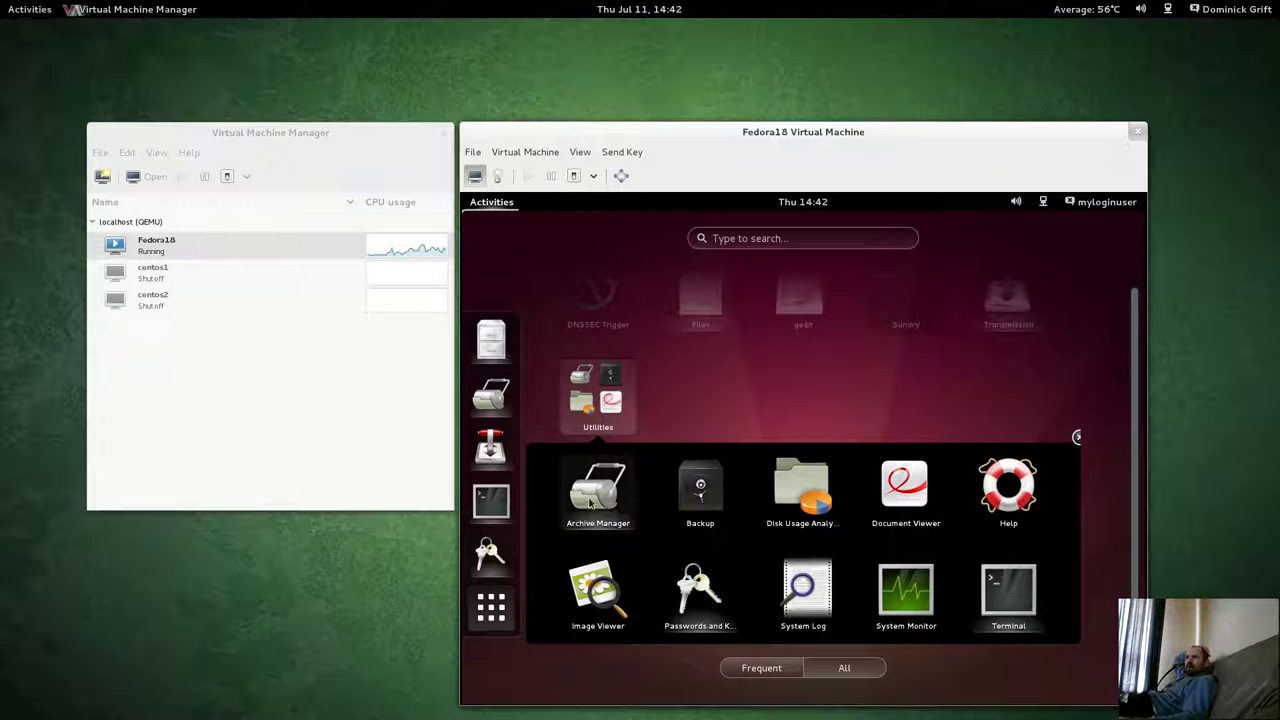
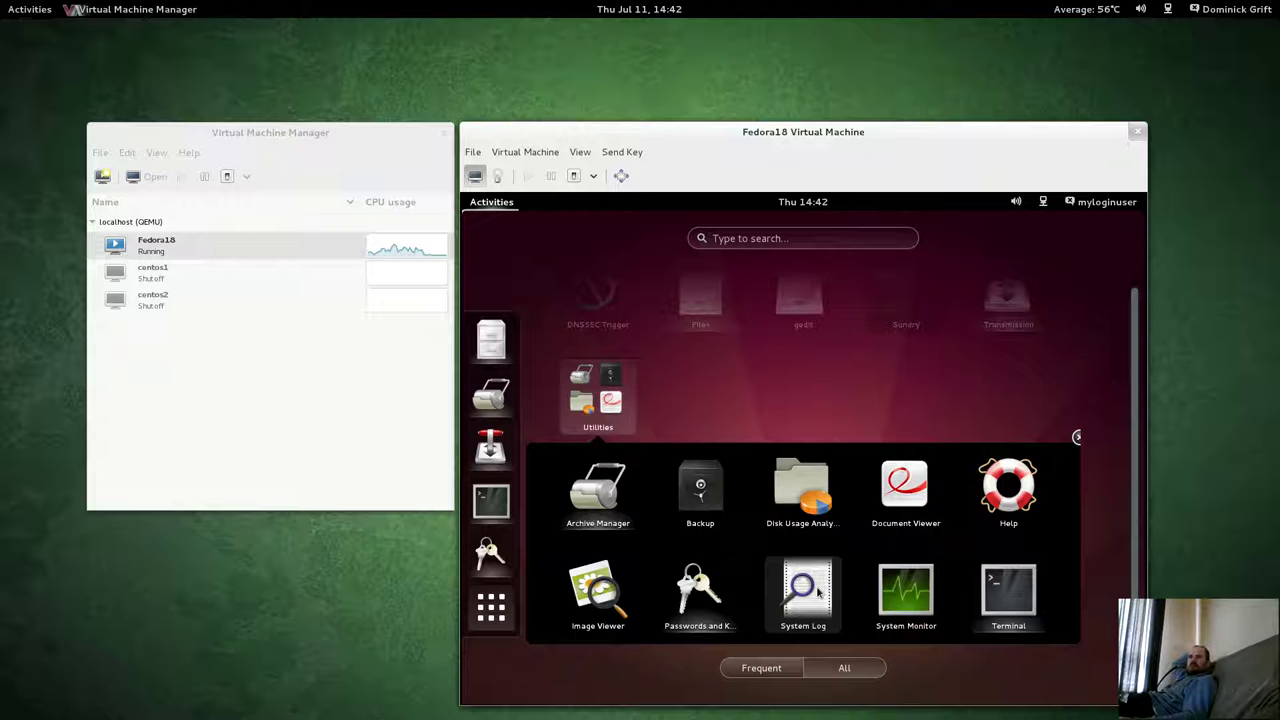
# Launch the guest's System Log viewer and authenticate with the password to show the secure log.
pyautogui.click(817, 592)
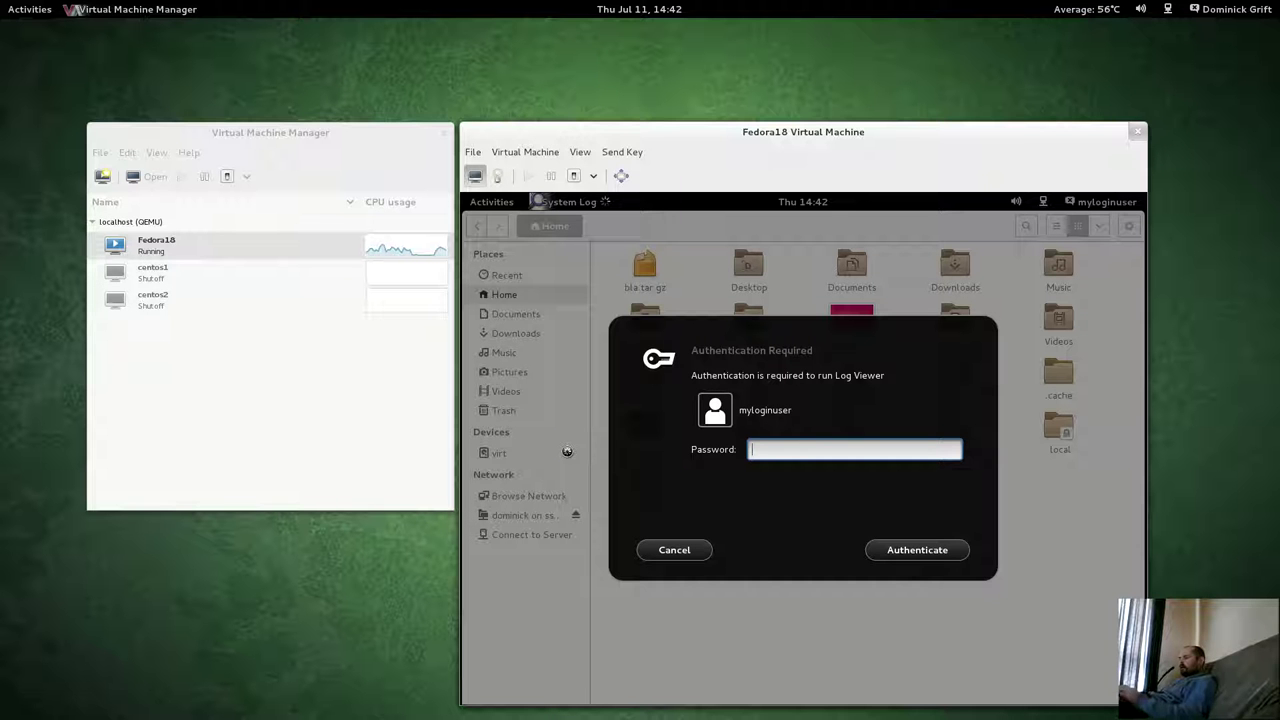
pyautogui.write('•••••')
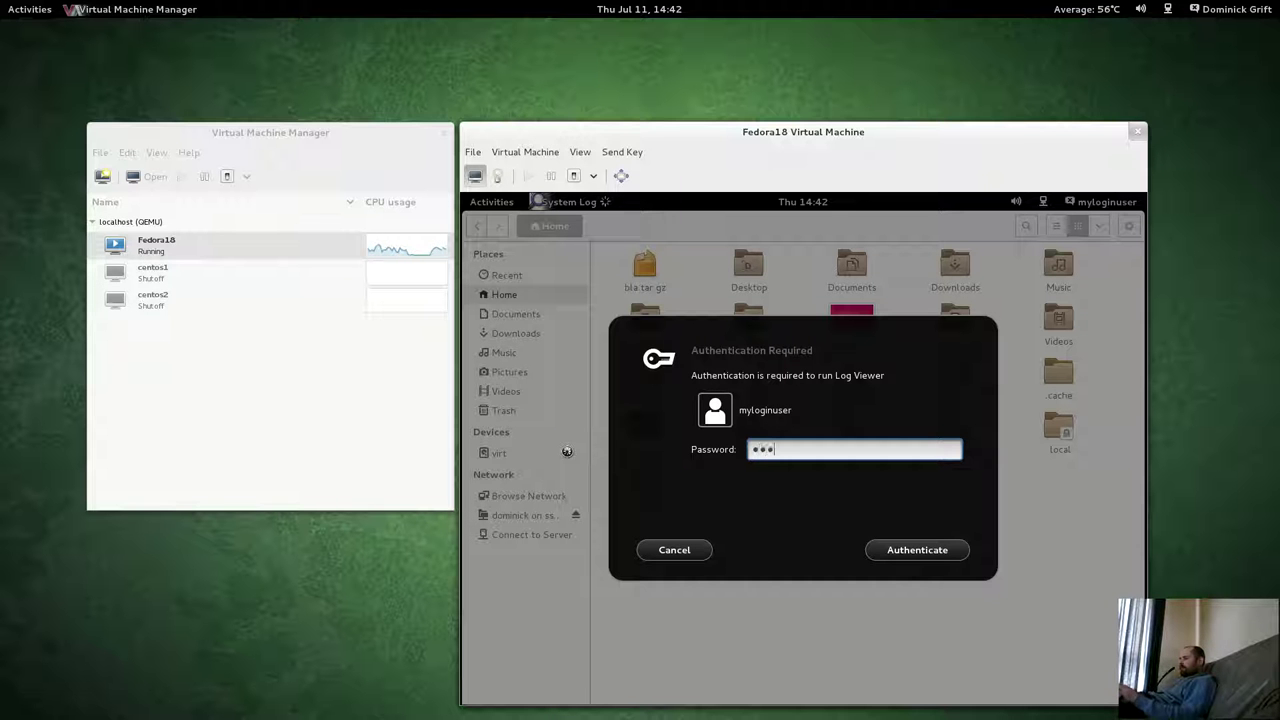
pyautogui.write('••••••••')
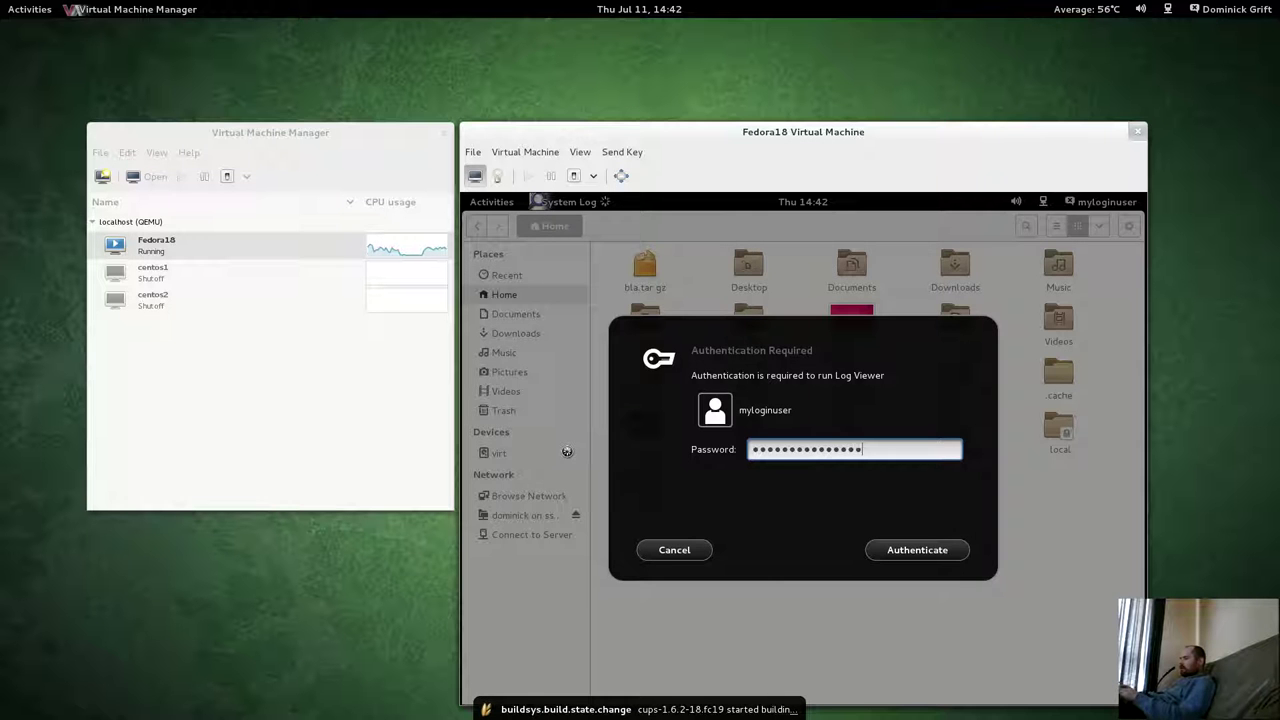
pyautogui.press('Return')
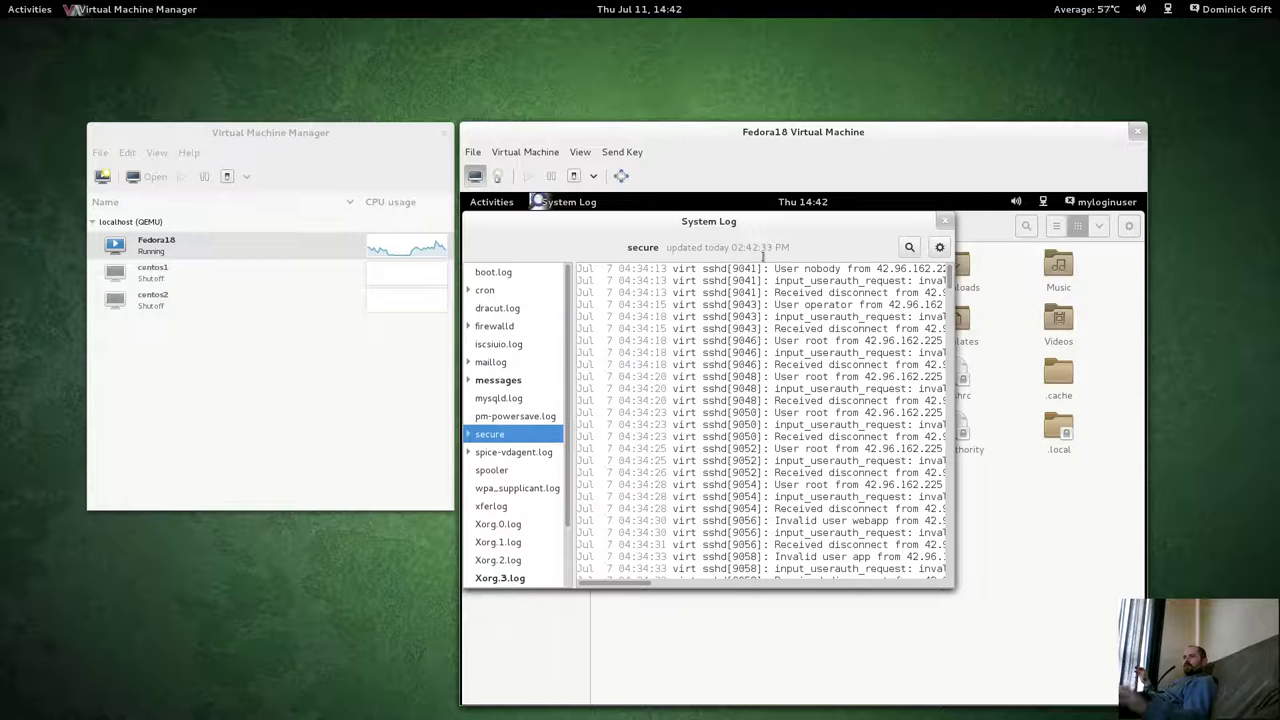
pyautogui.press('super')
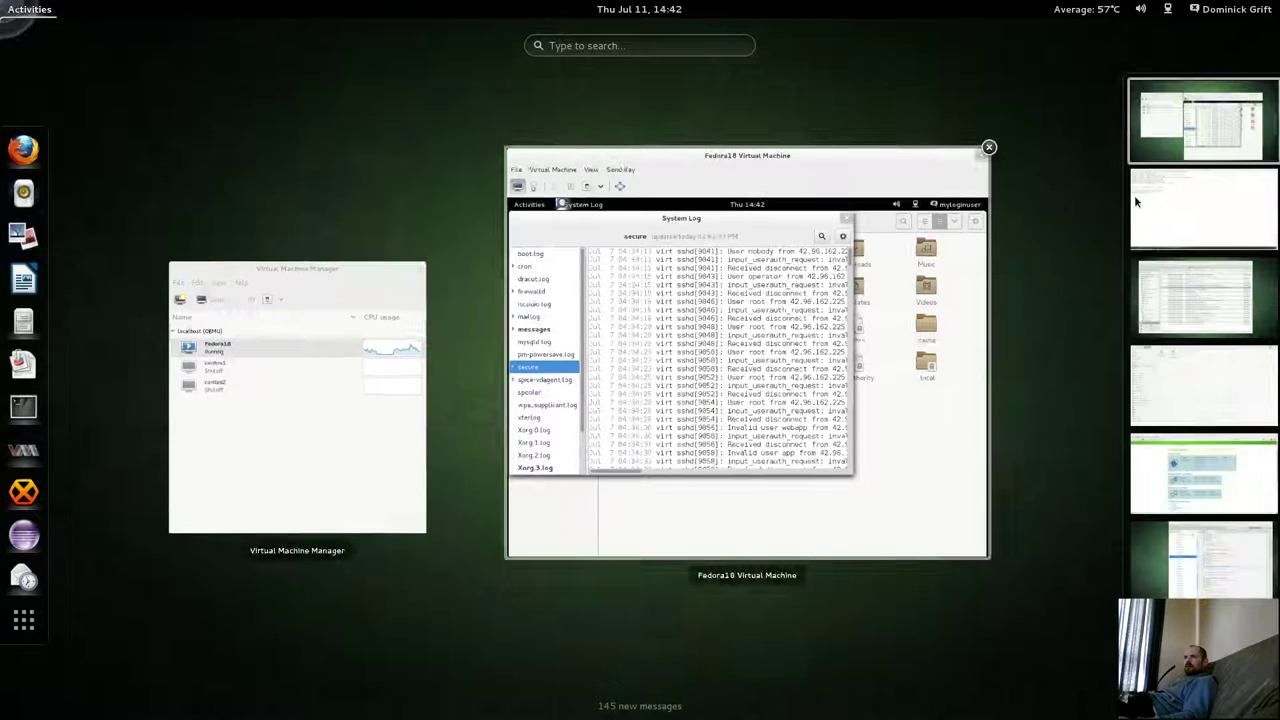
# In the root terminal, run 'ps auxZ | grep mylog' to list myloginuser processes.
pyautogui.click(1136, 197)
pyautogui.click(531, 423)
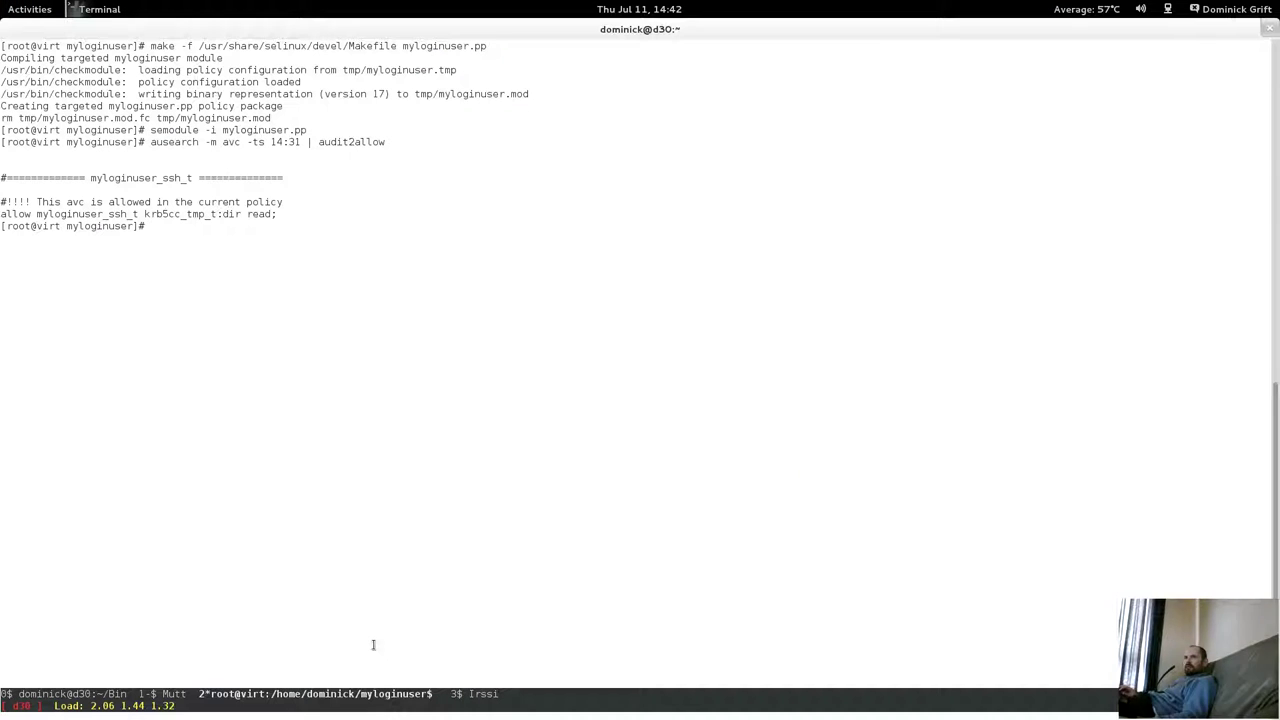
pyautogui.write('ps auxZ |')
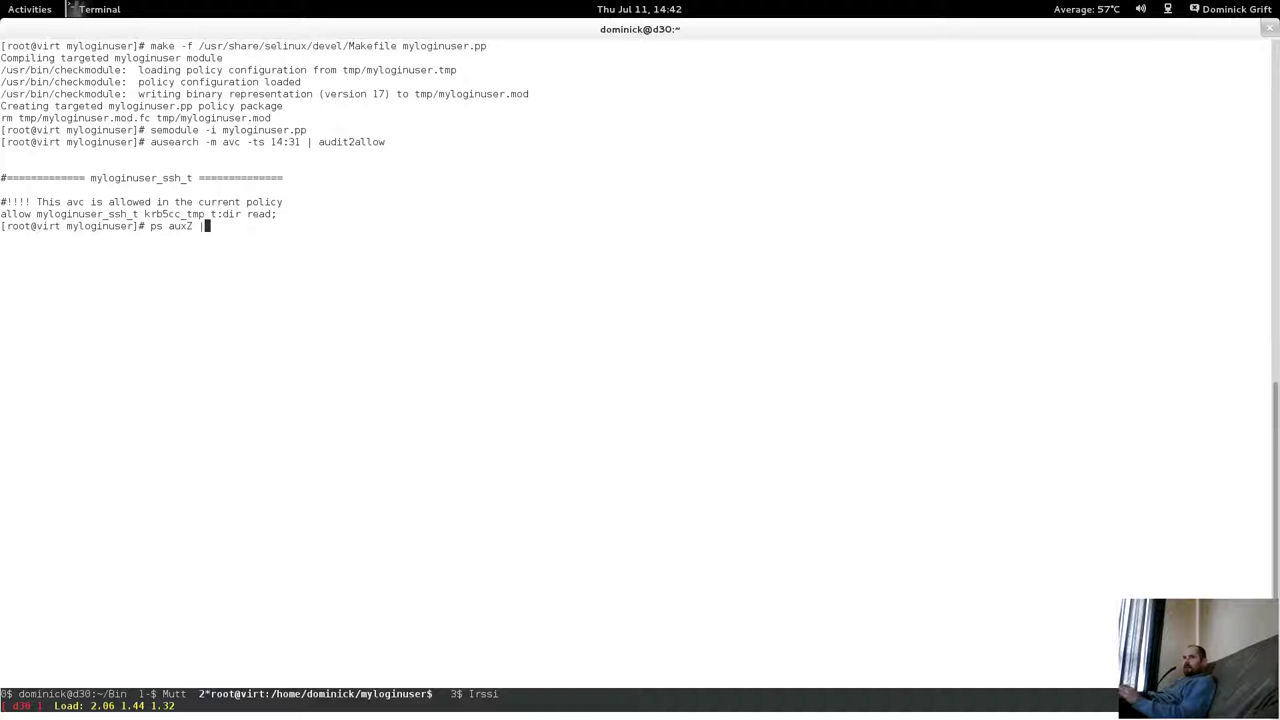
pyautogui.write(' grep mylogin')
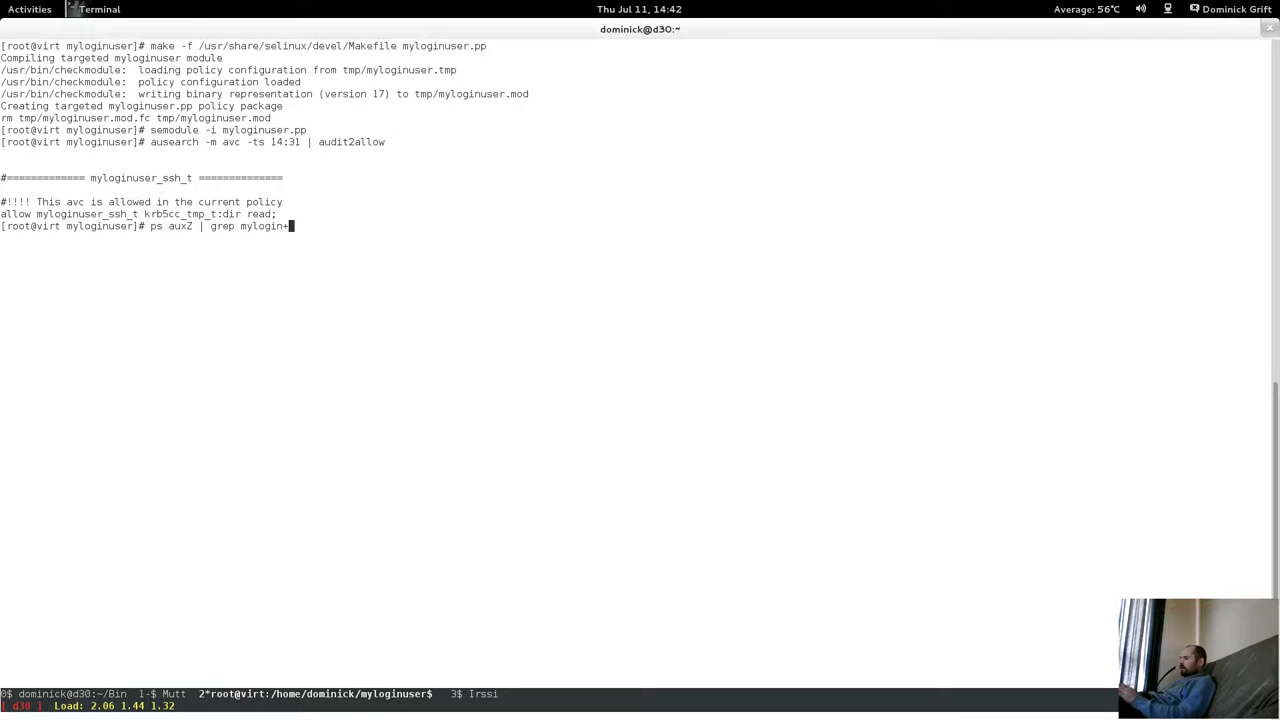
pyautogui.press('Return')
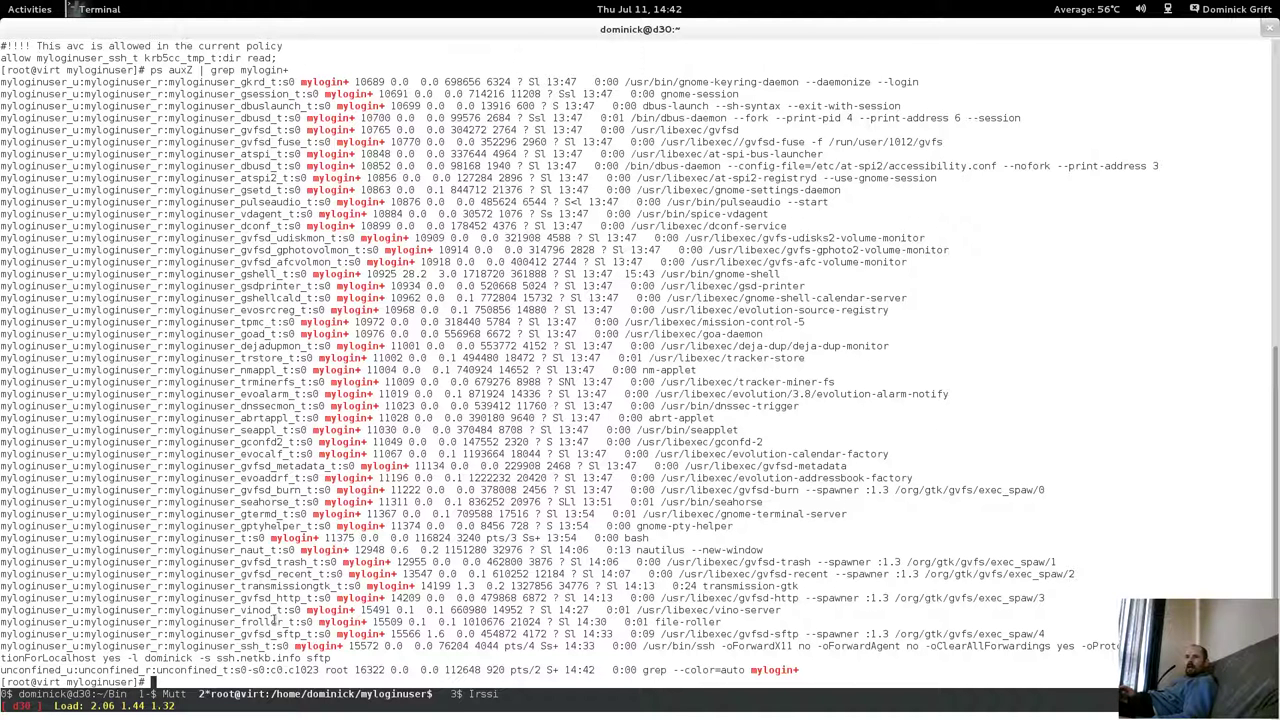
# Highlight the myloginuser_ssh_t and gvfsd sftp process lines in the output.
pyautogui.moveTo(240, 646); pyautogui.dragTo(624, 634)
pyautogui.moveTo(258, 634); pyautogui.dragTo(313, 612)
pyautogui.moveTo(216, 478); pyautogui.dragTo(228, 594)
pyautogui.click(240, 478)
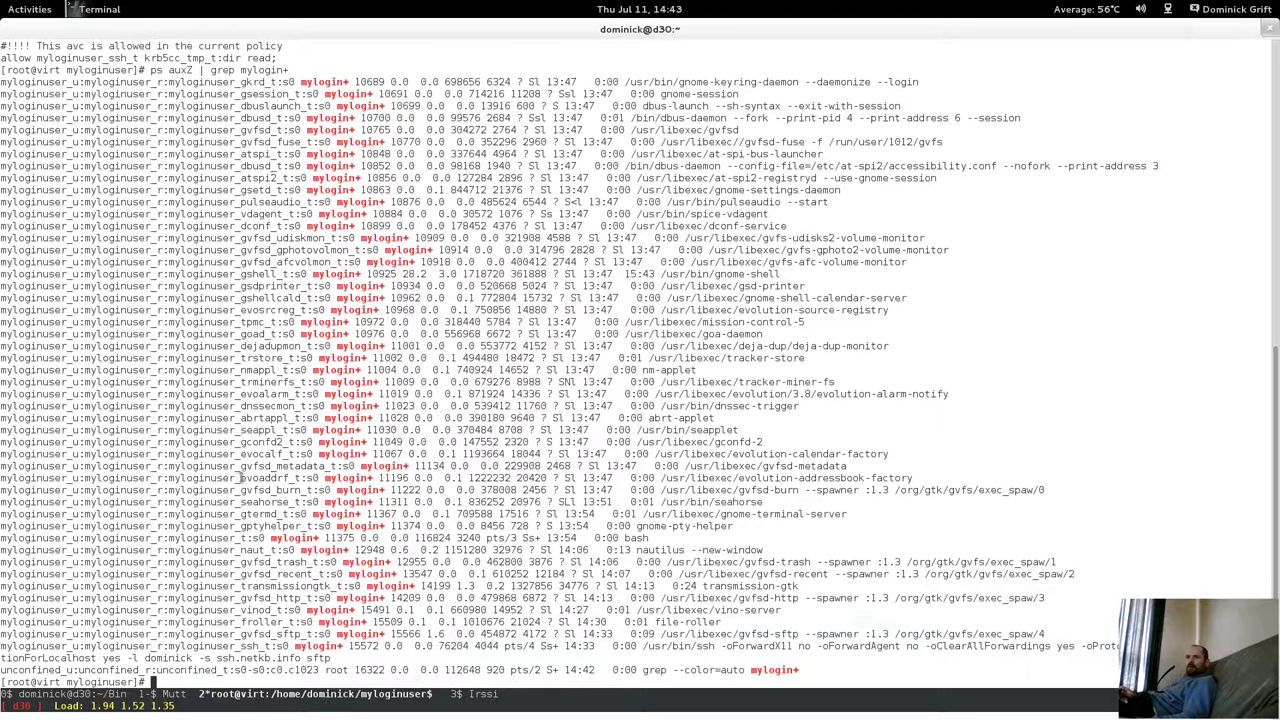
pyautogui.press('Up')
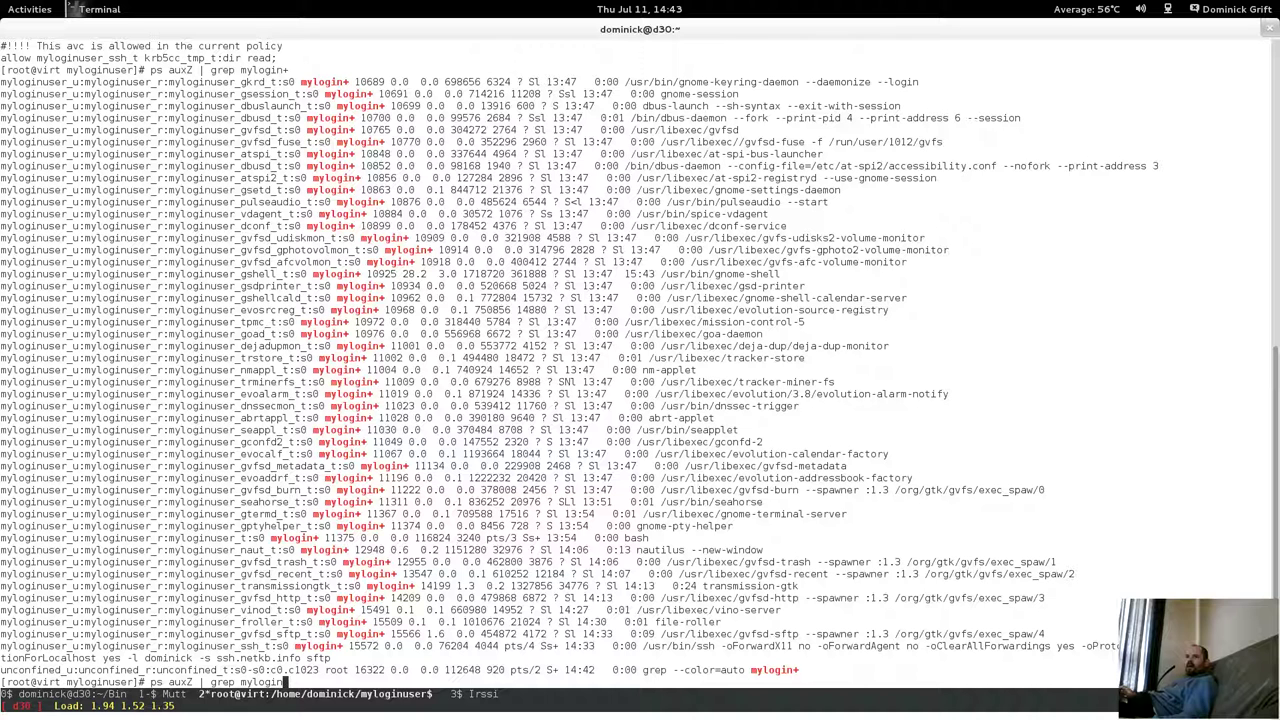
# Narrow the listing to 'ps auxZ | grep root | grep mylogin'.
pyautogui.press('BackSpace')
pyautogui.press('BackSpace')
pyautogui.press('BackSpace')
pyautogui.press('BackSpace')
pyautogui.press('BackSpace')
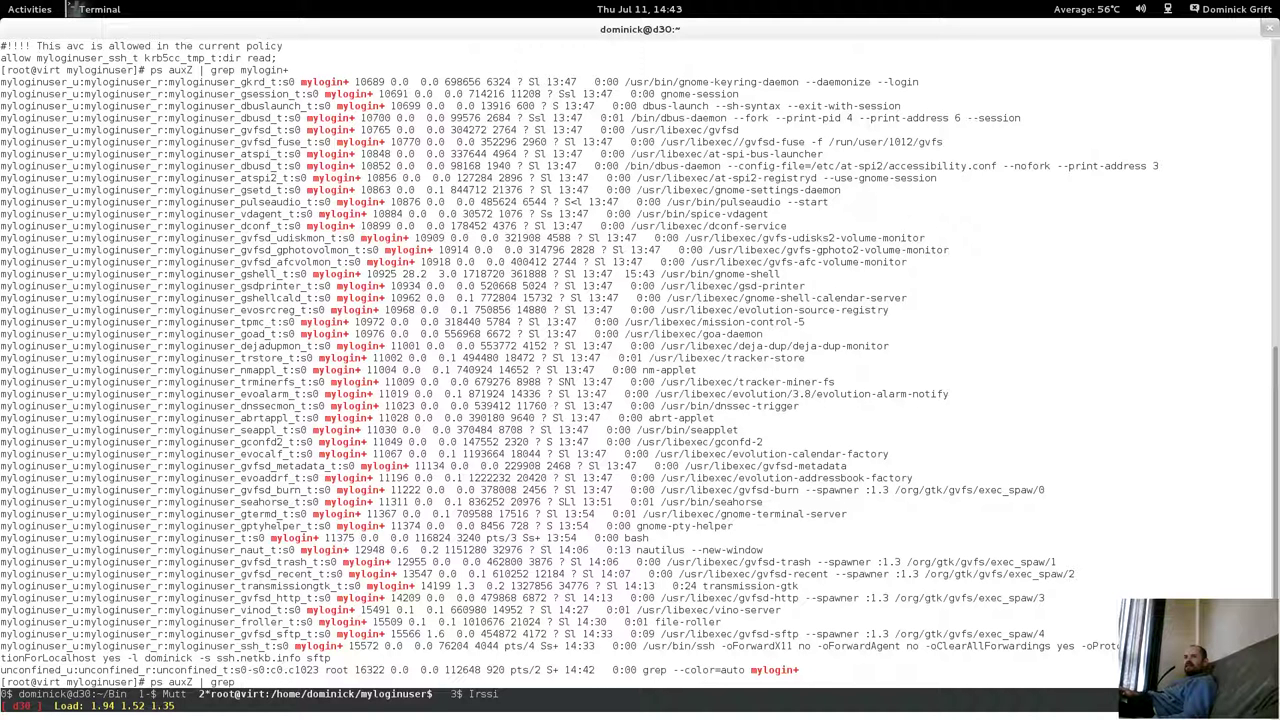
pyautogui.write('root')
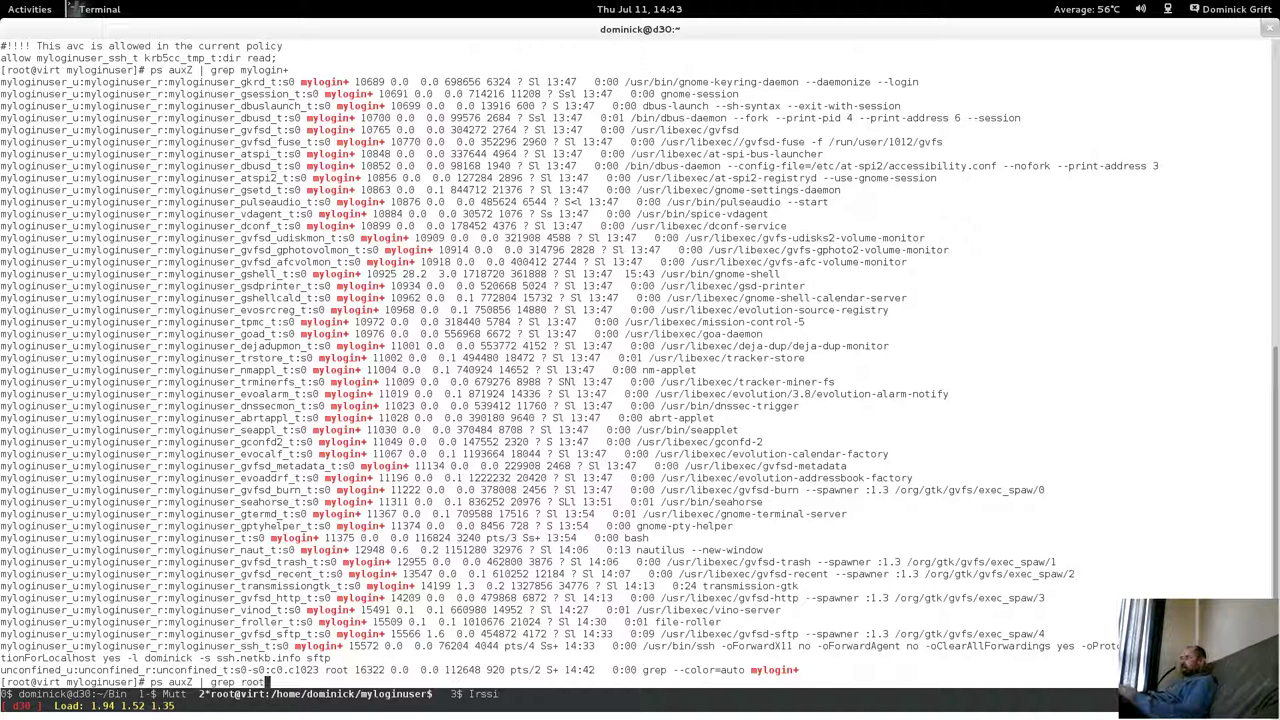
pyautogui.write(' | gre')
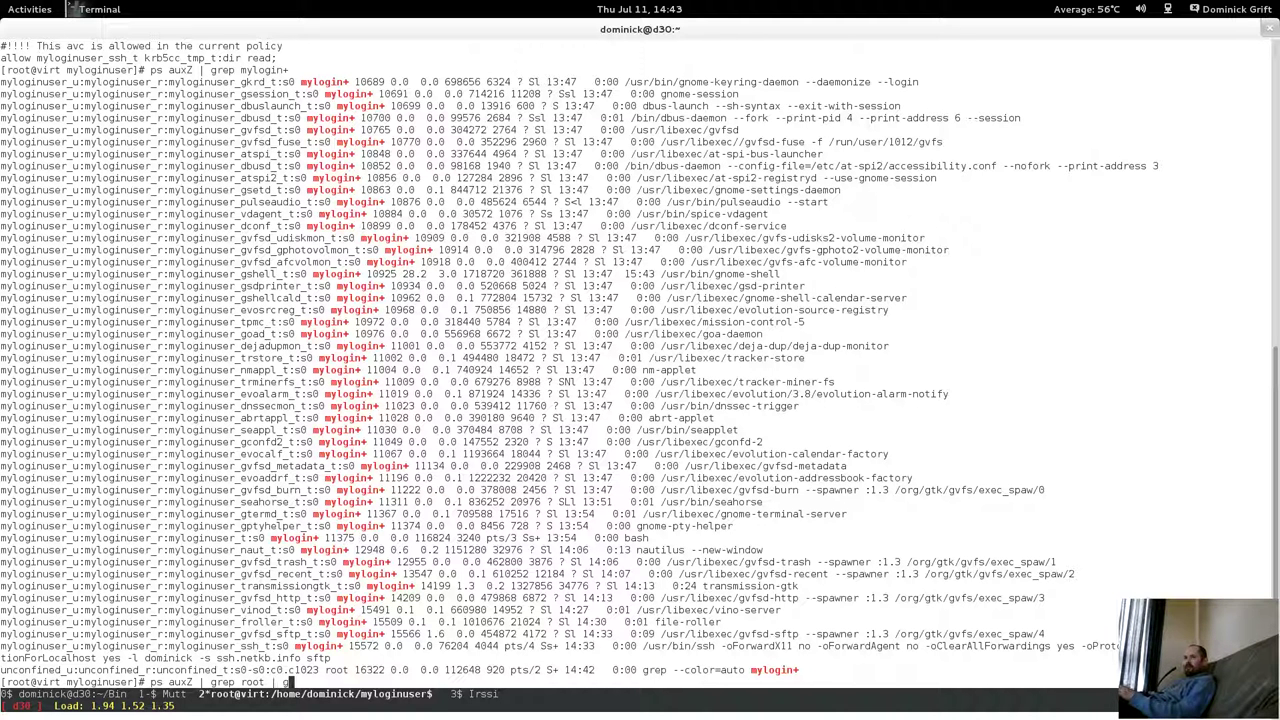
pyautogui.write('p myl')
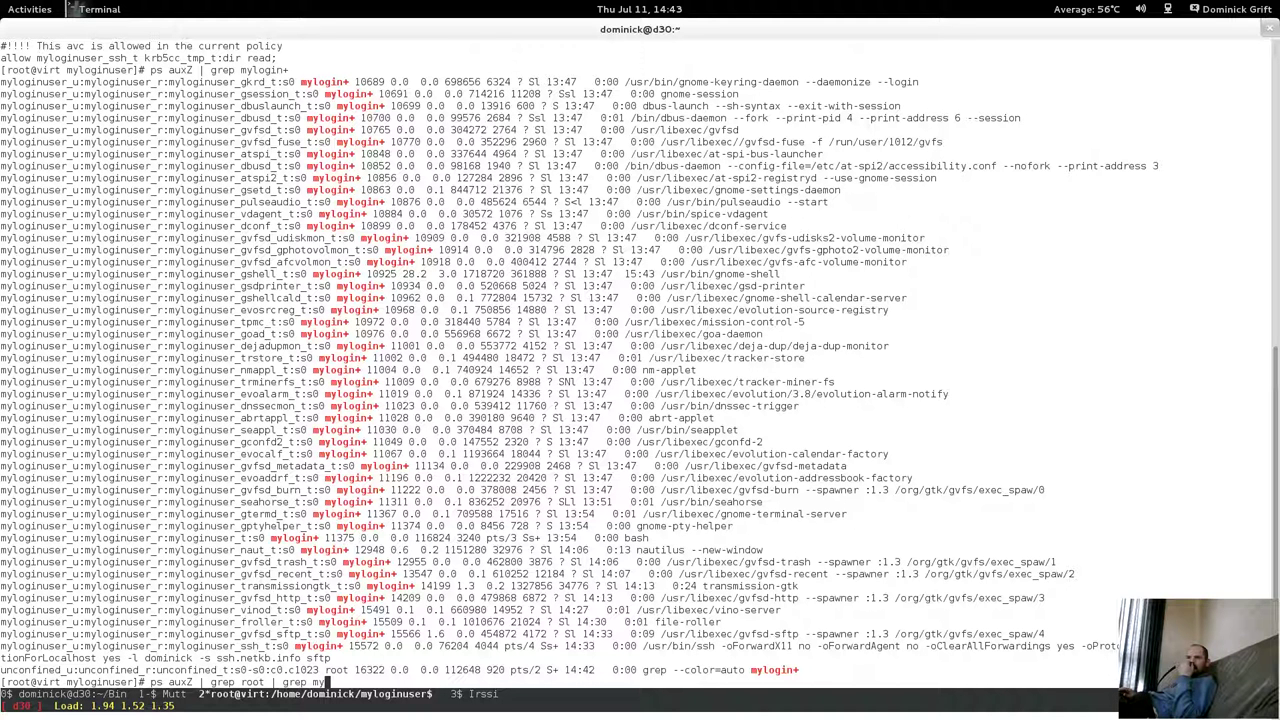
pyautogui.write('login')
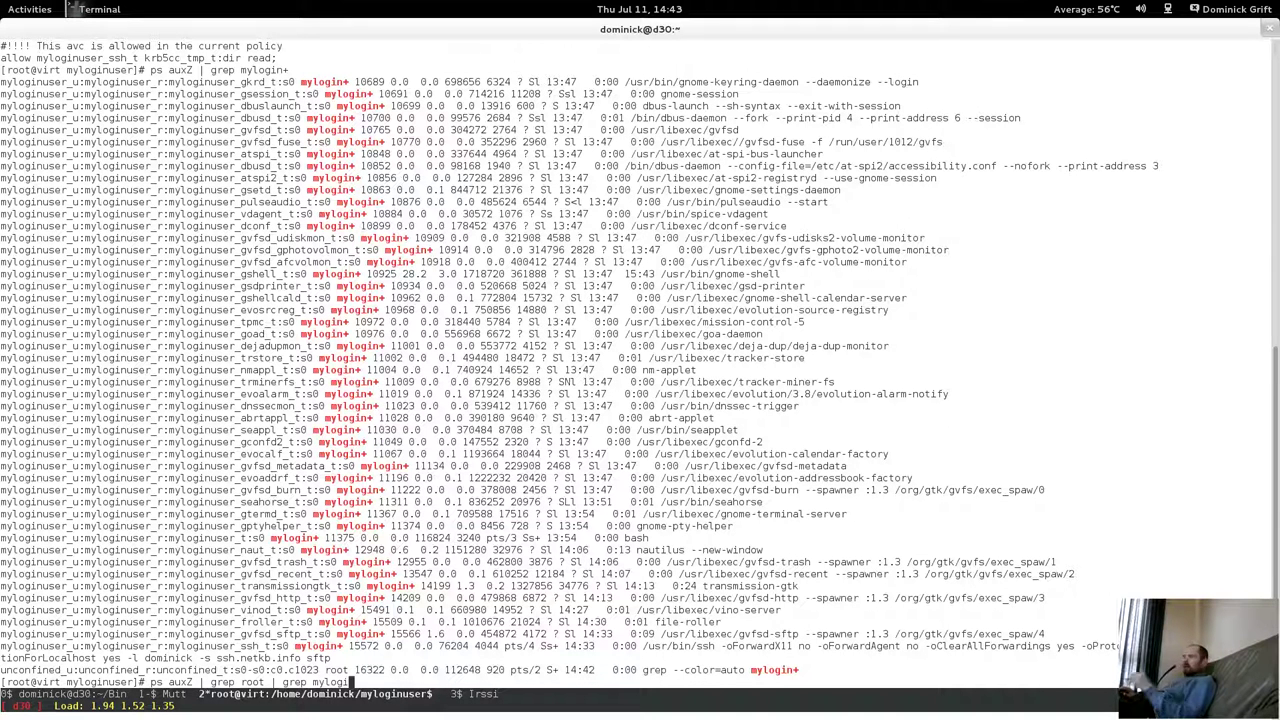
pyautogui.press('Return')
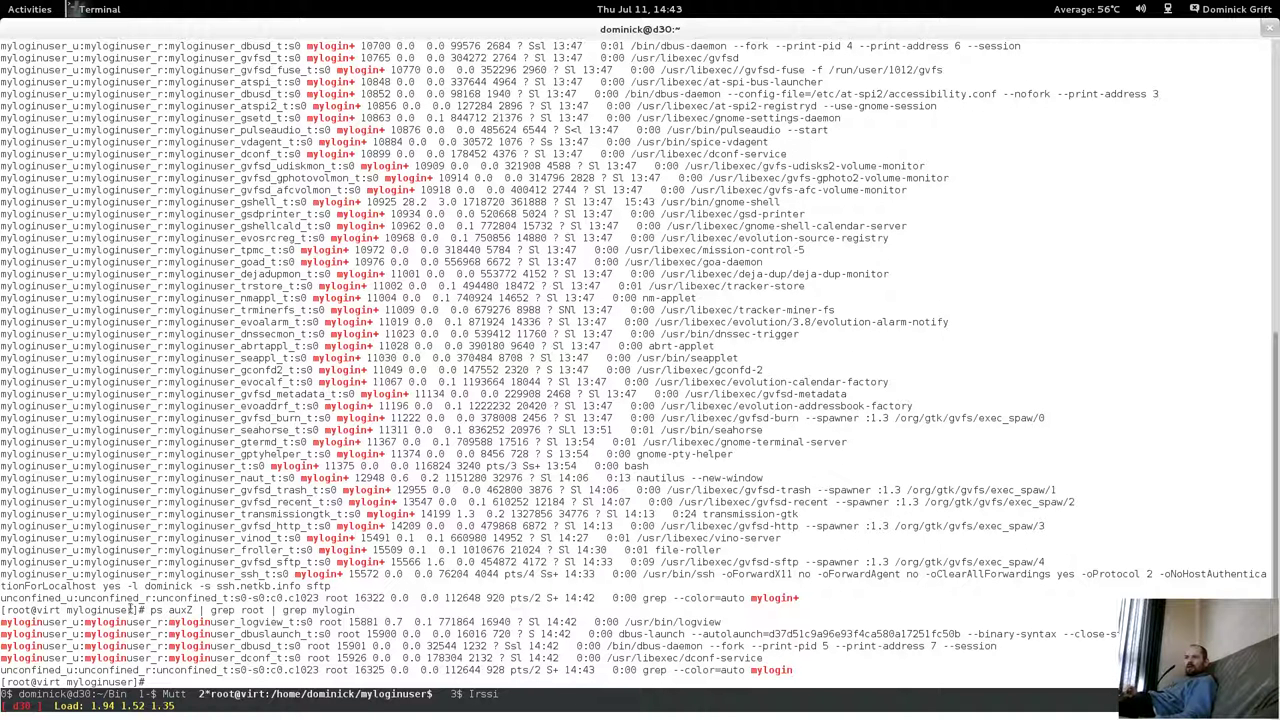
# Highlight the root-owned logview context, /usr/bin/logview, and the dbus-launch, dbus-daemon and dconf owners.
pyautogui.moveTo(172, 621); pyautogui.dragTo(20, 626)
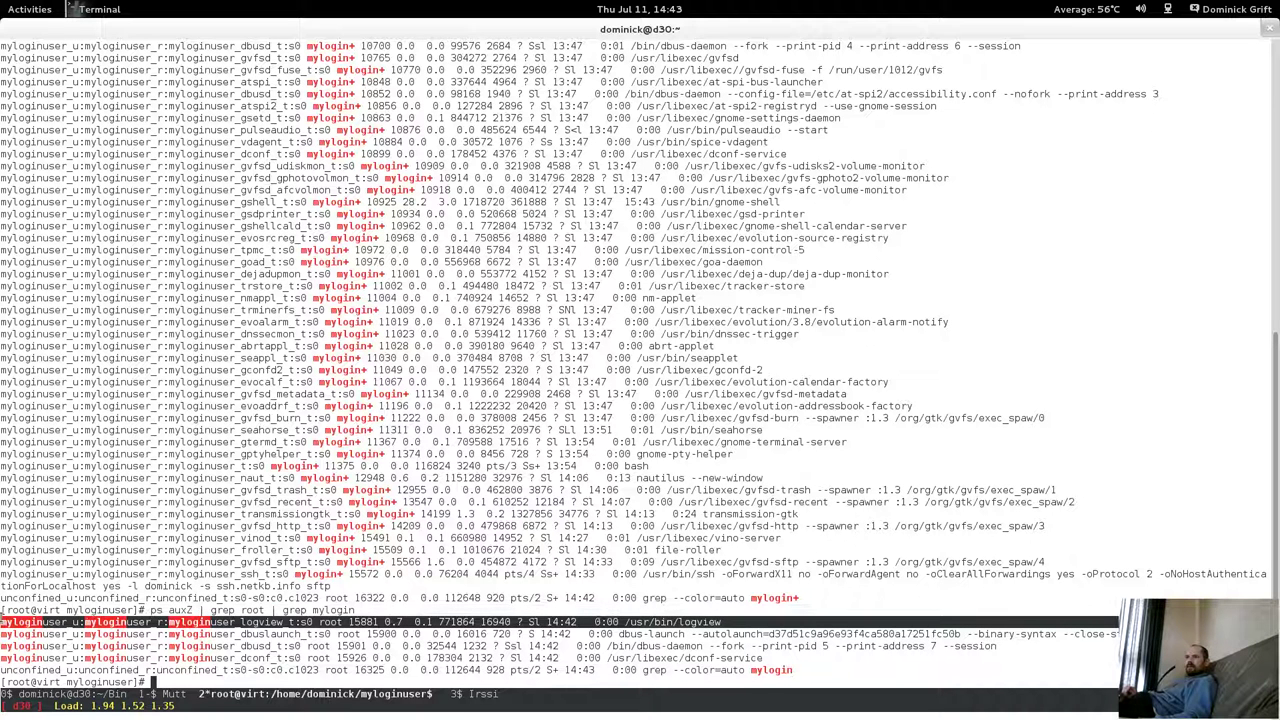
pyautogui.moveTo(622, 621); pyautogui.dragTo(736, 618)
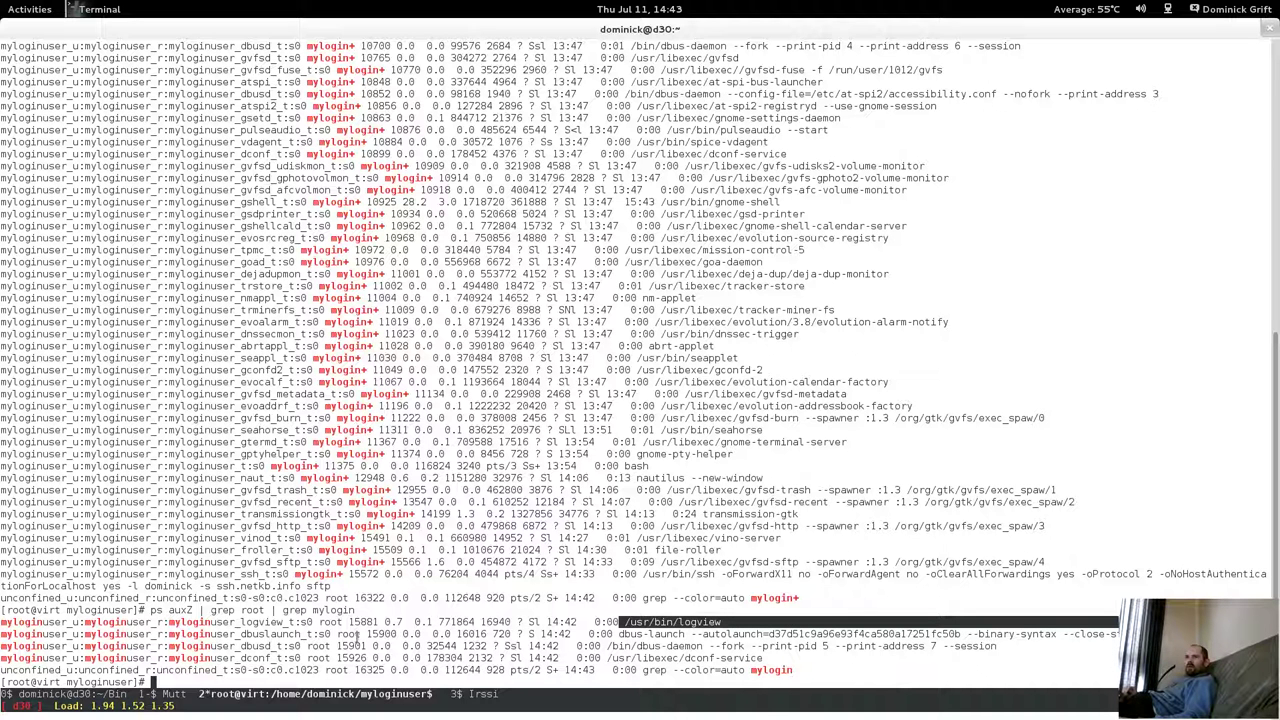
pyautogui.doubleClick(347, 634)
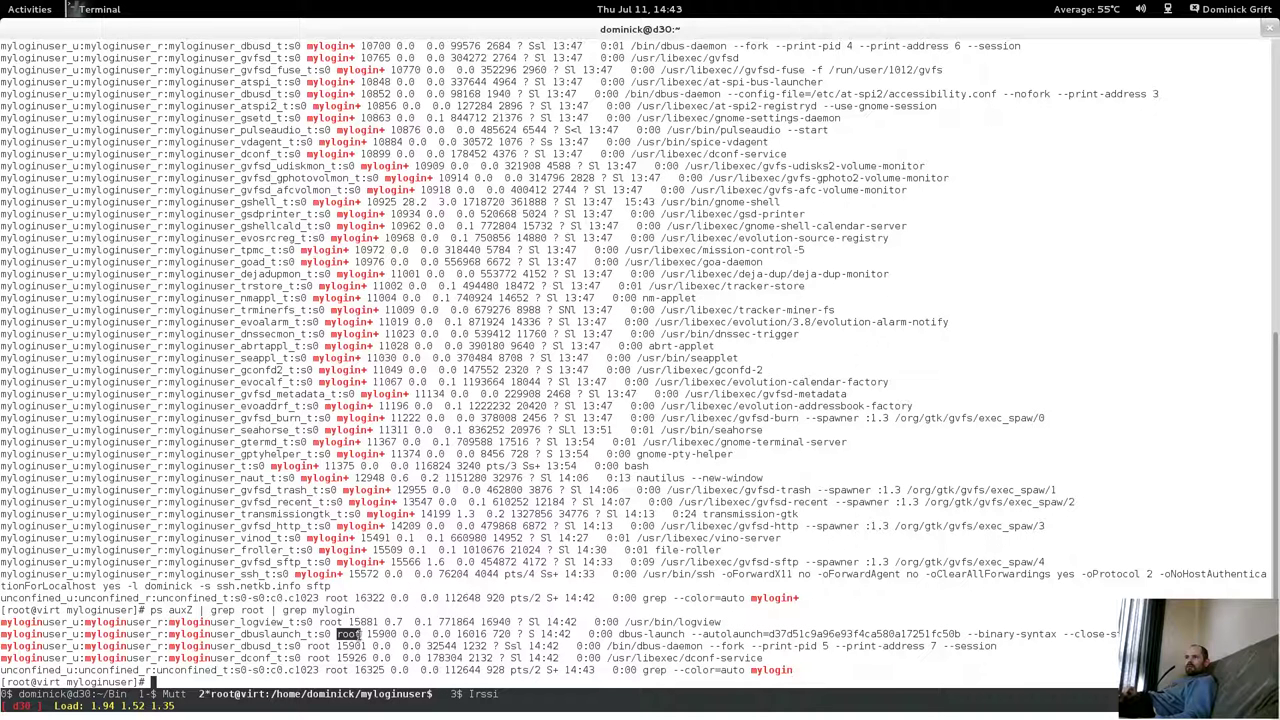
pyautogui.moveTo(362, 634); pyautogui.dragTo(364, 632)
pyautogui.moveTo(287, 646); pyautogui.dragTo(313, 647)
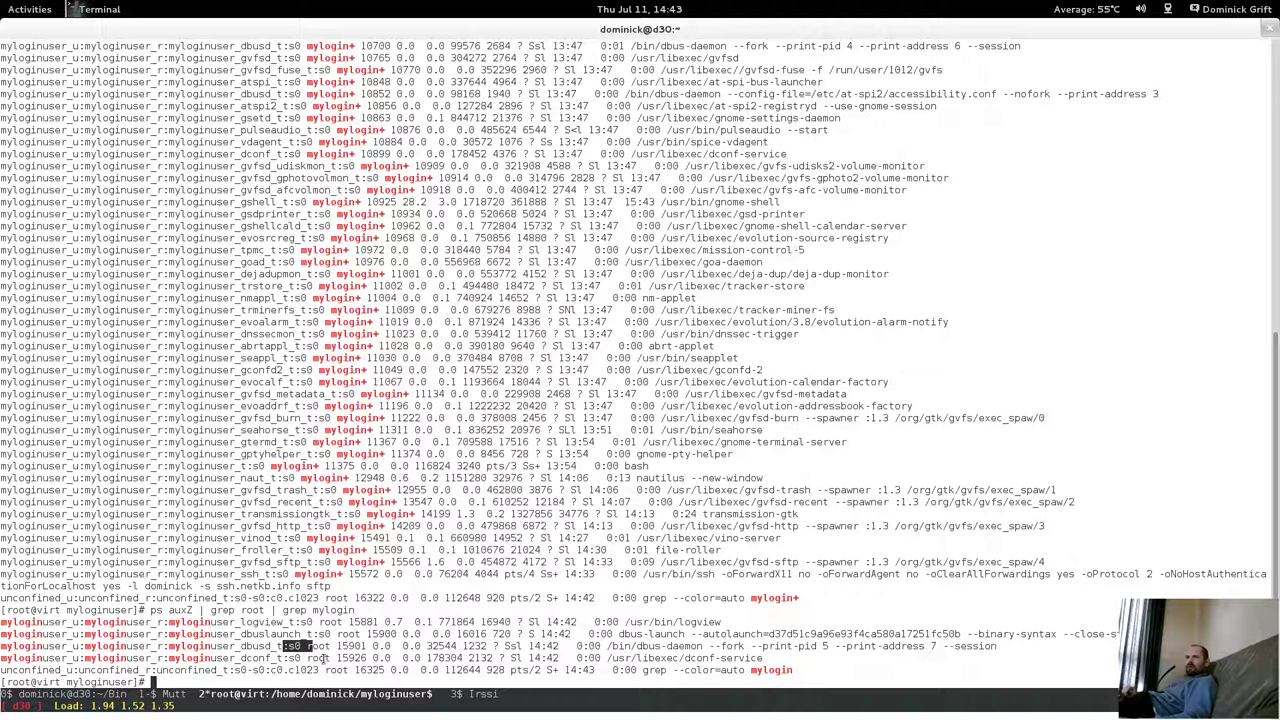
pyautogui.moveTo(307, 658); pyautogui.dragTo(326, 659)
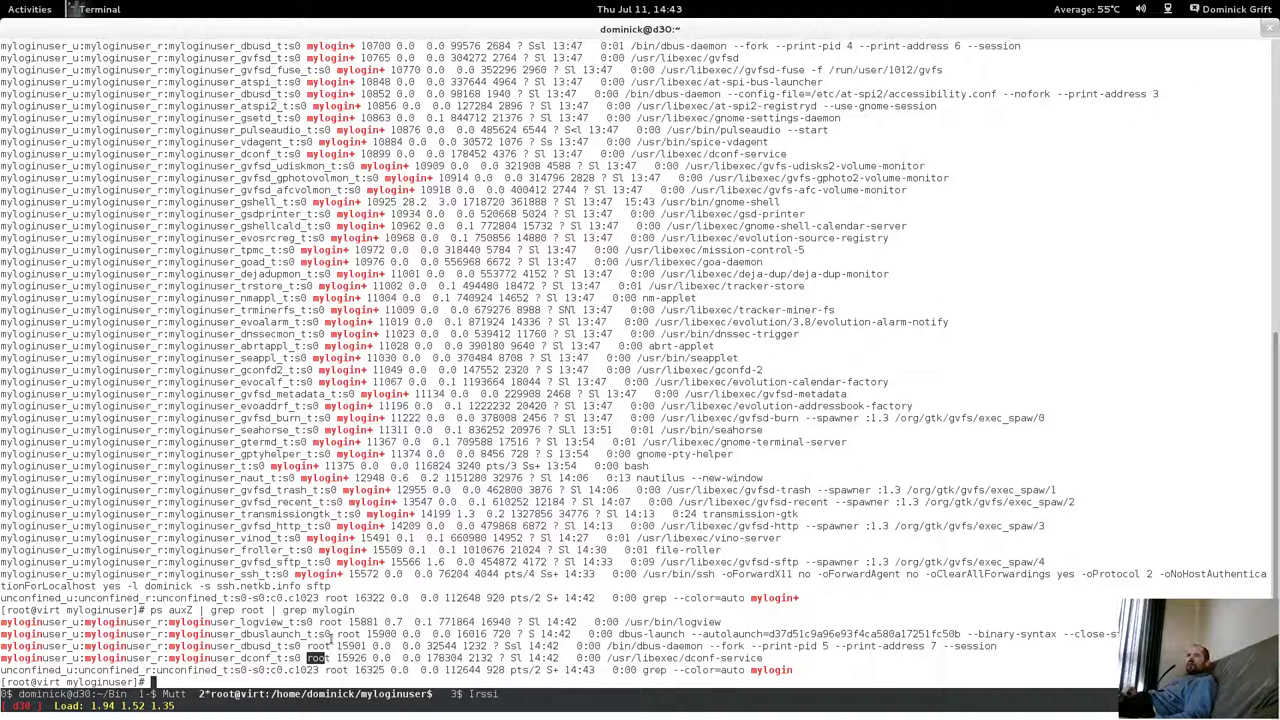
pyautogui.moveTo(310, 640); pyautogui.dragTo(310, 648)
pyautogui.click(305, 610)
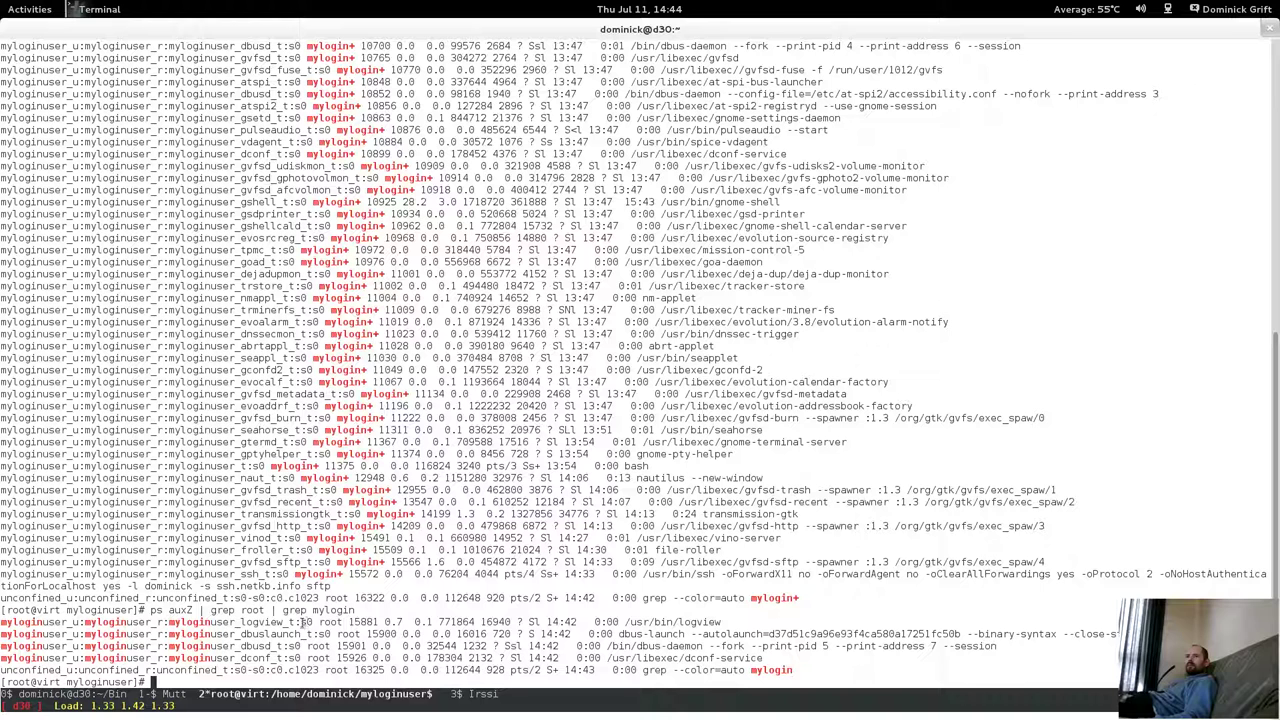
pyautogui.doubleClick(303, 622)
pyautogui.press('super')
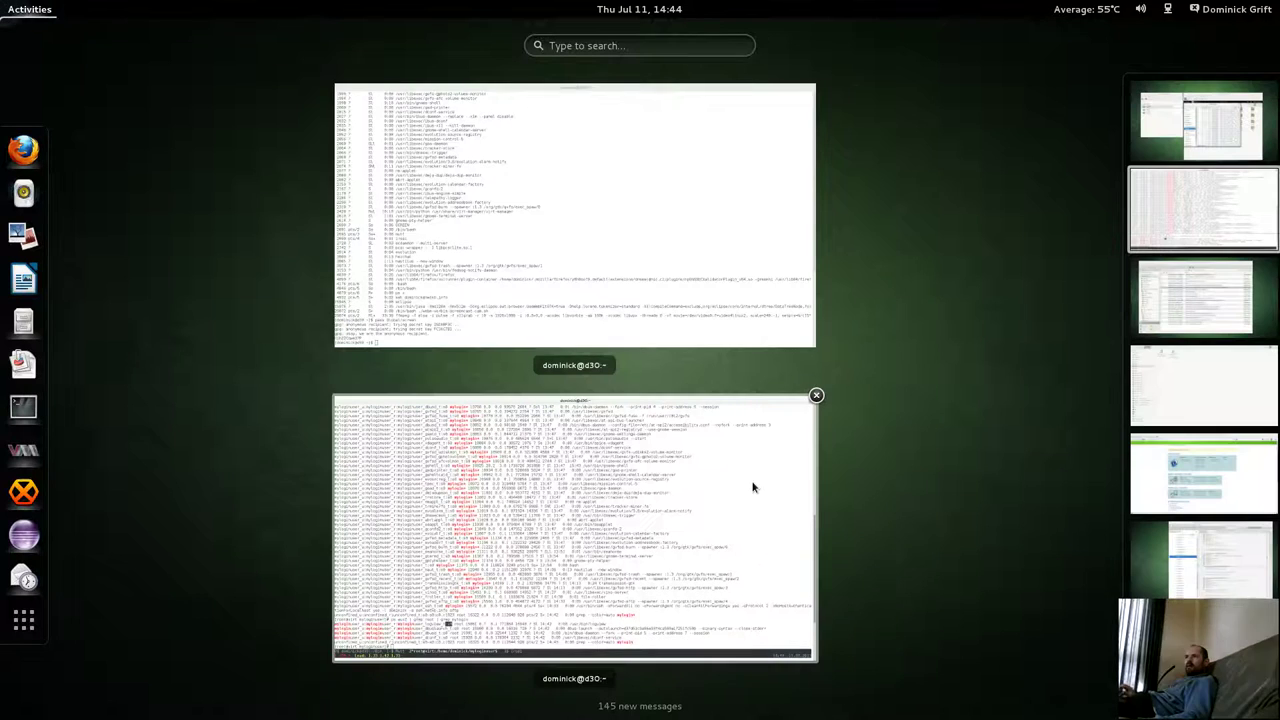
# Close the System Log window in the Fedora18 guest.
pyautogui.click(1200, 125)
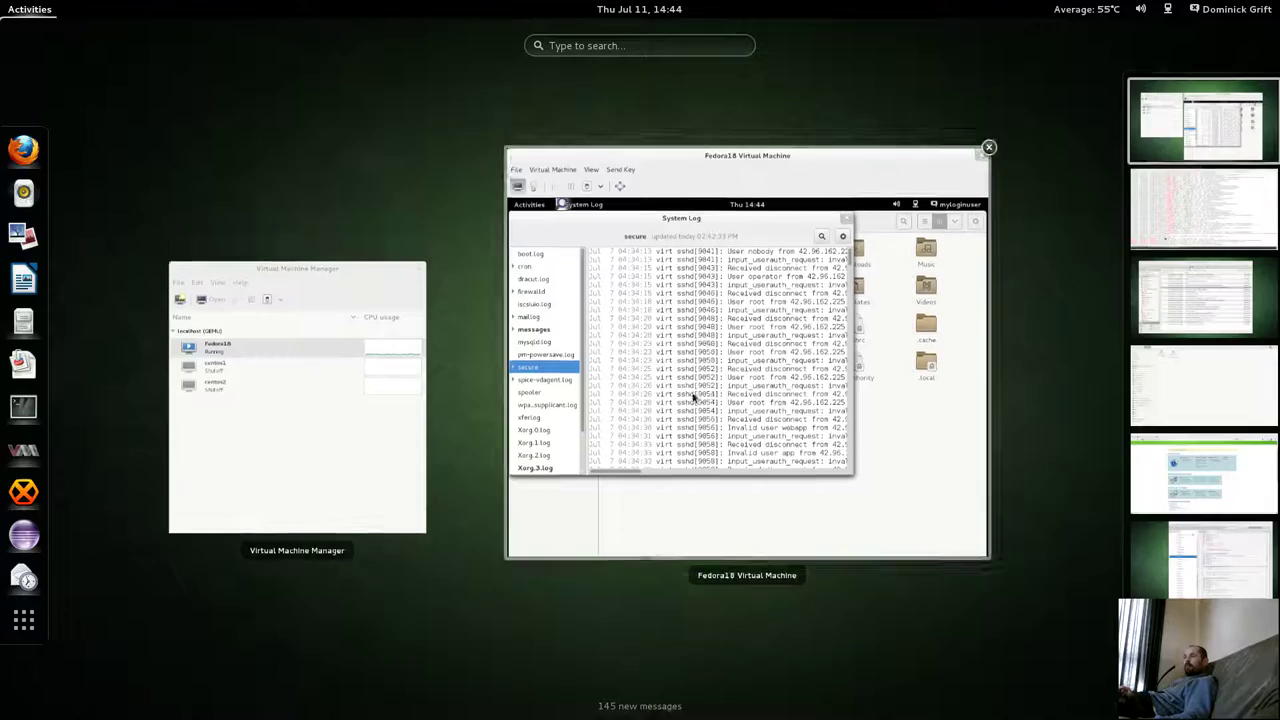
pyautogui.click(790, 247)
pyautogui.click(943, 219)
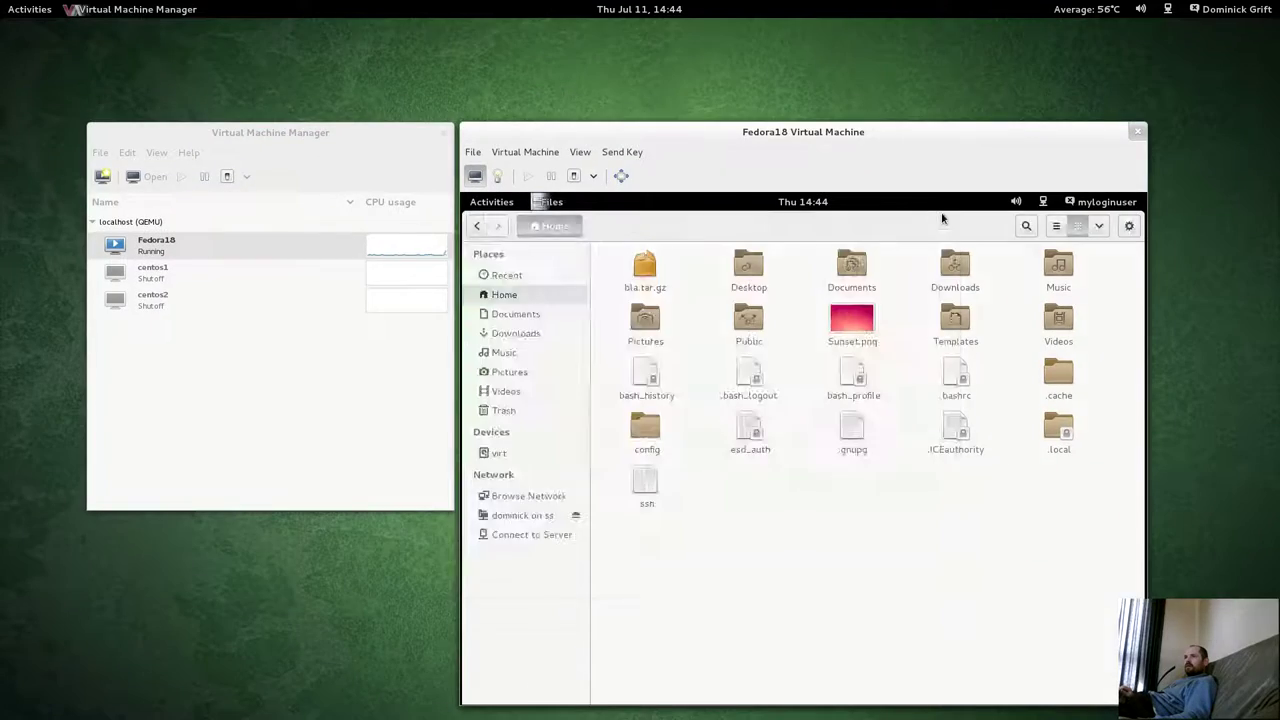
# Rerun 'ps auxZ | grep root | grep mylogin' in the lower root terminal.
pyautogui.click(50, 10)
pyautogui.scroll(-1, 635, 351)
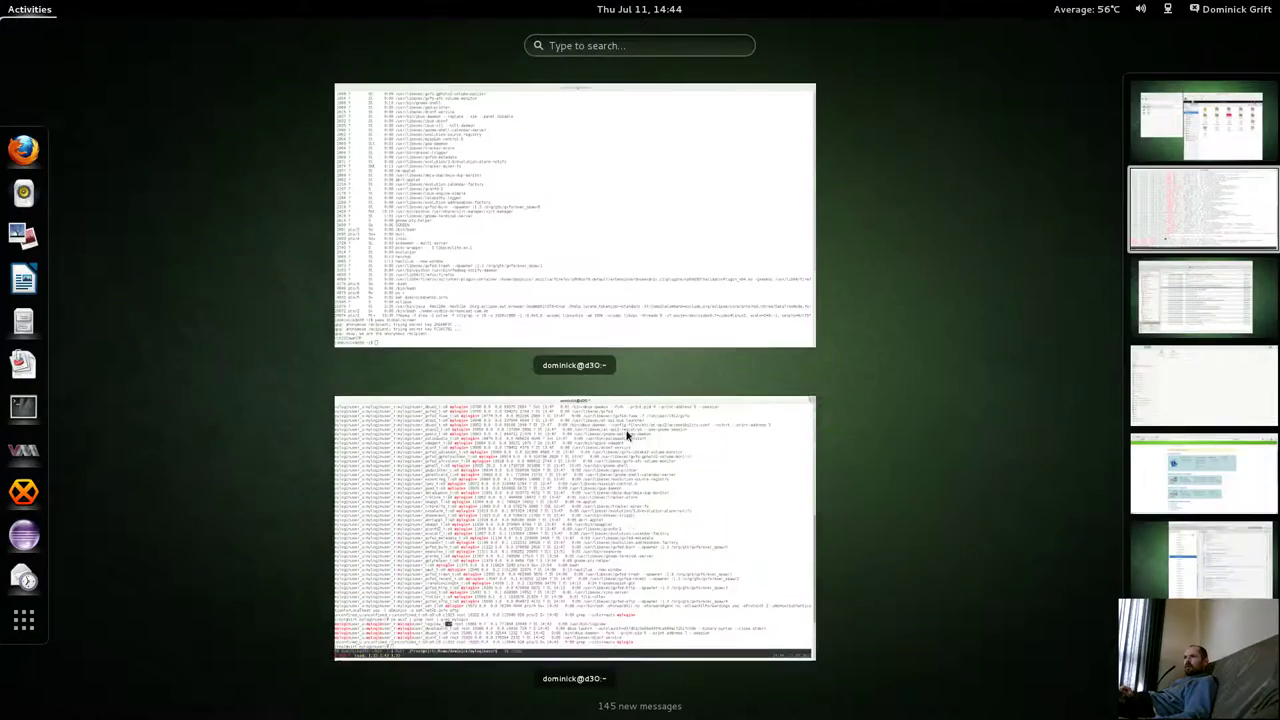
pyautogui.click(630, 522)
pyautogui.press('Up')
pyautogui.press('Return')
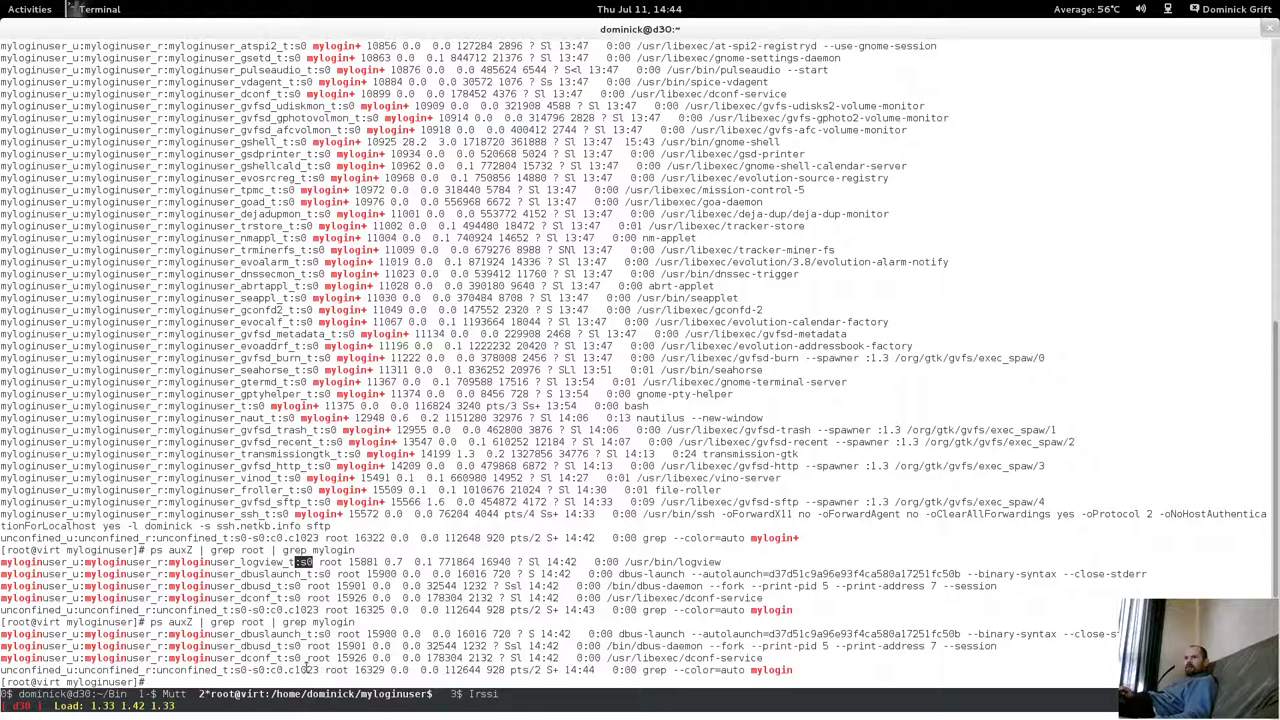
# Recall the earlier ausearch AVC command from the root terminal's history.
pyautogui.moveTo(1, 1)
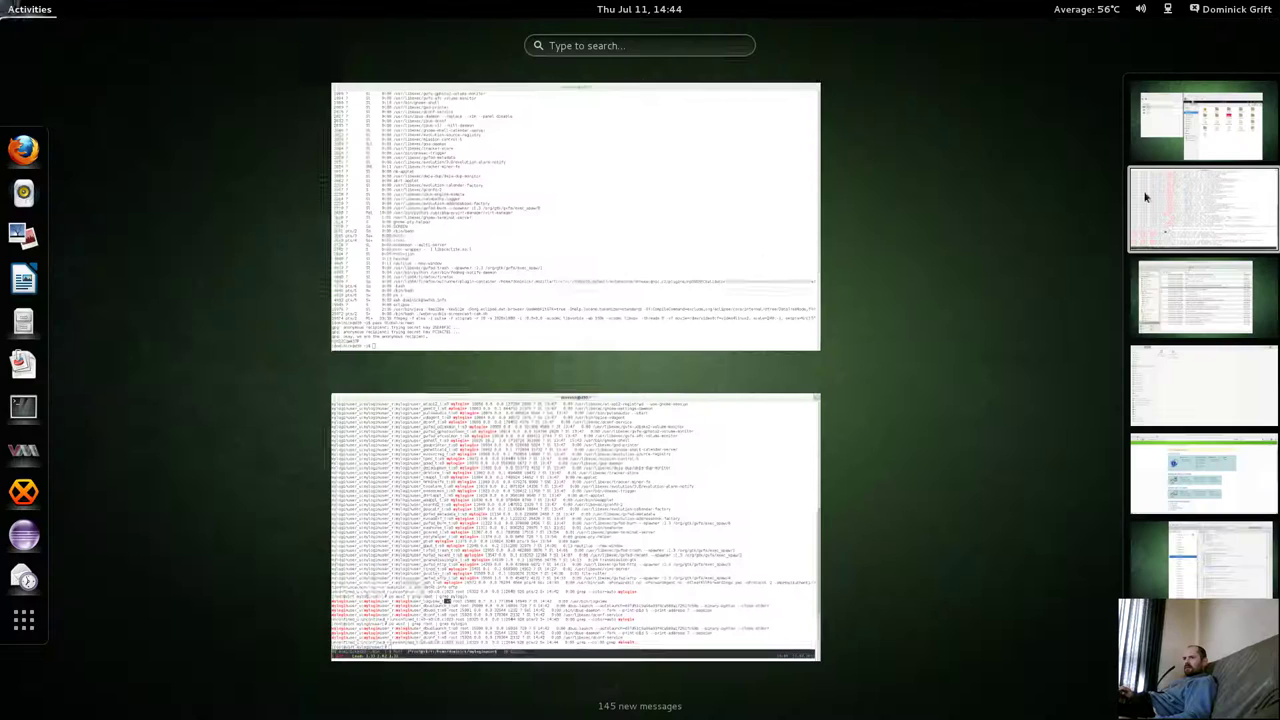
pyautogui.click(594, 547)
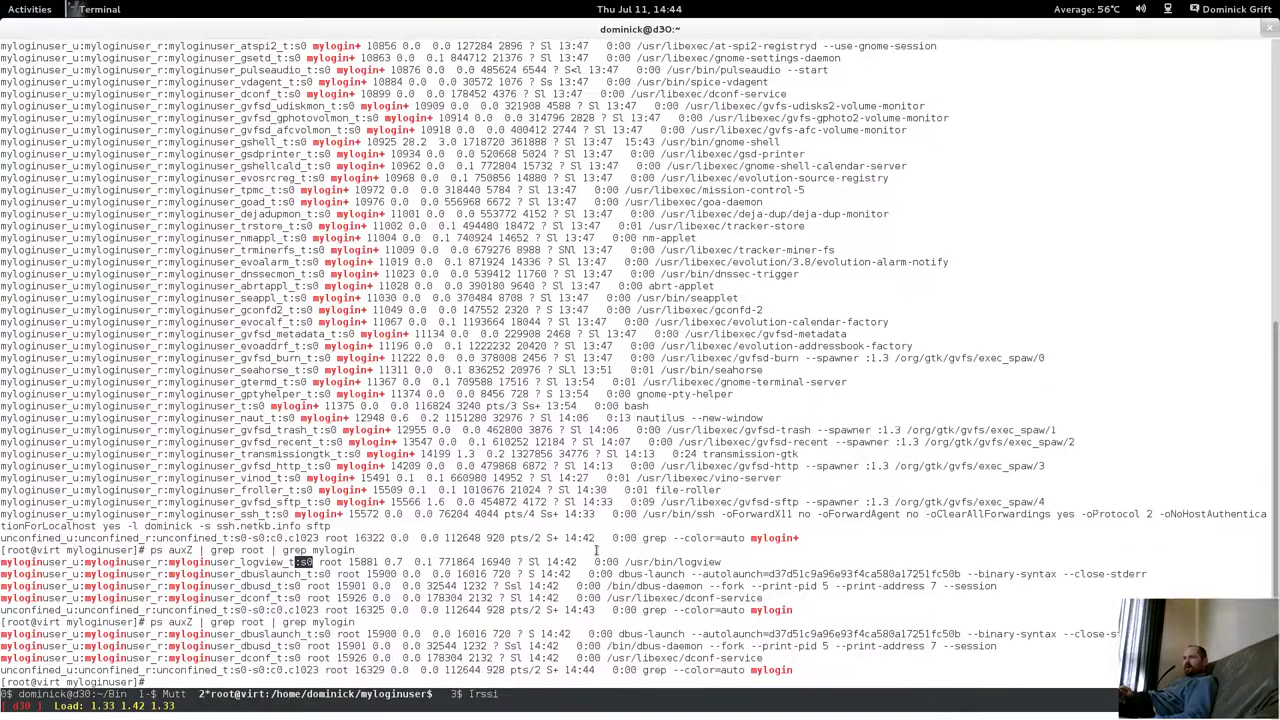
pyautogui.press('Up')
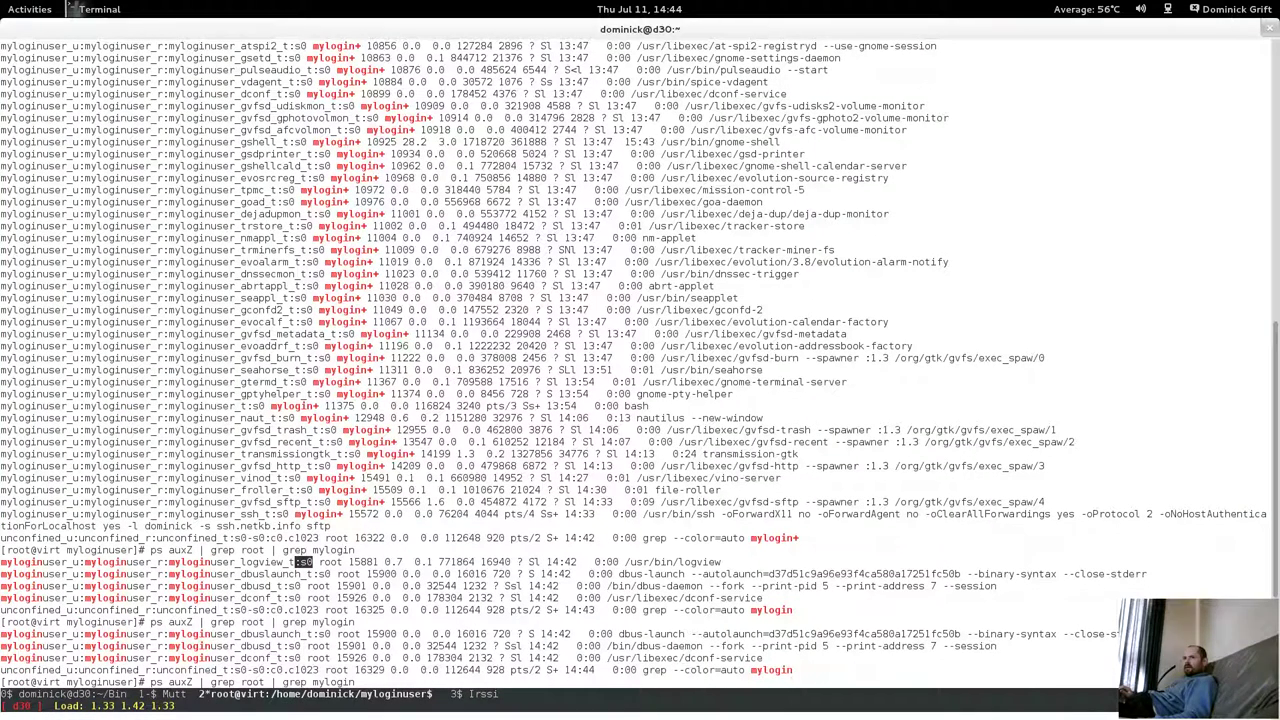
pyautogui.press('Up')
# Run 'ausearch -m avc -ts 14:31 | audit2allow' and highlight the logview and pkexec rule blocks.
pyautogui.press('Return')
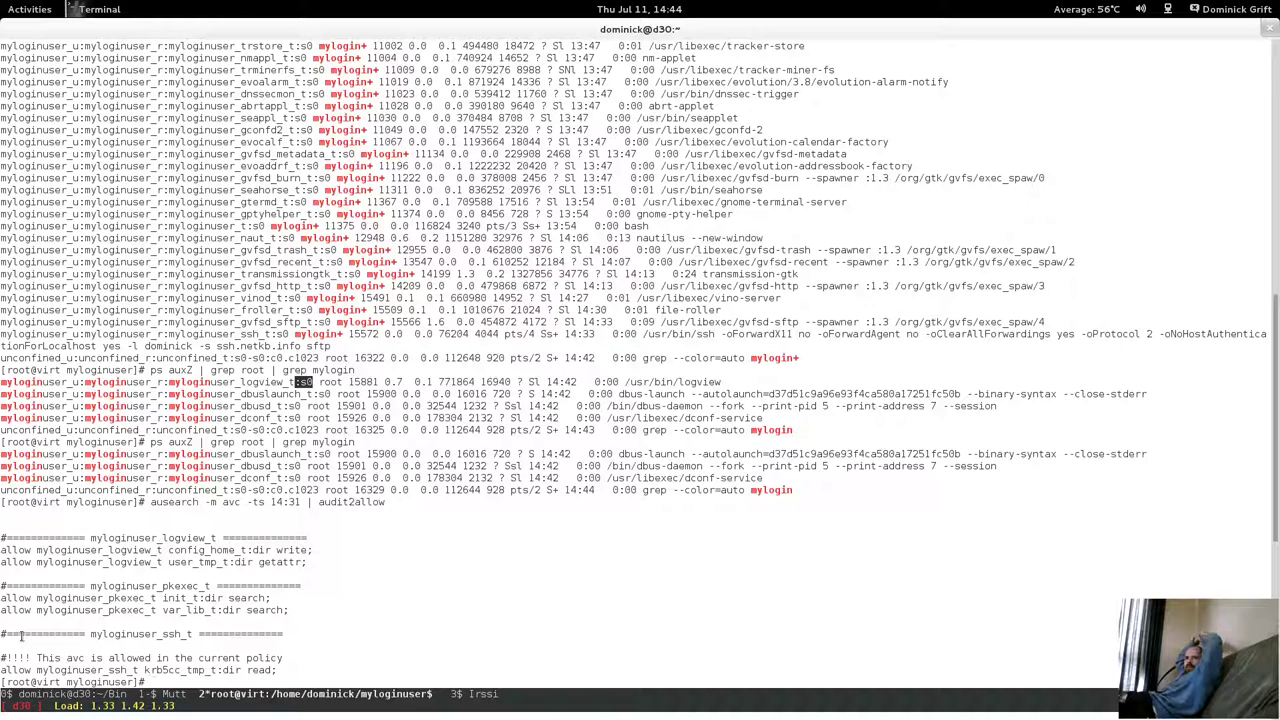
pyautogui.moveTo(241, 550); pyautogui.dragTo(3, 538)
pyautogui.tripleClick(224, 575)
pyautogui.tripleClick(318, 622)
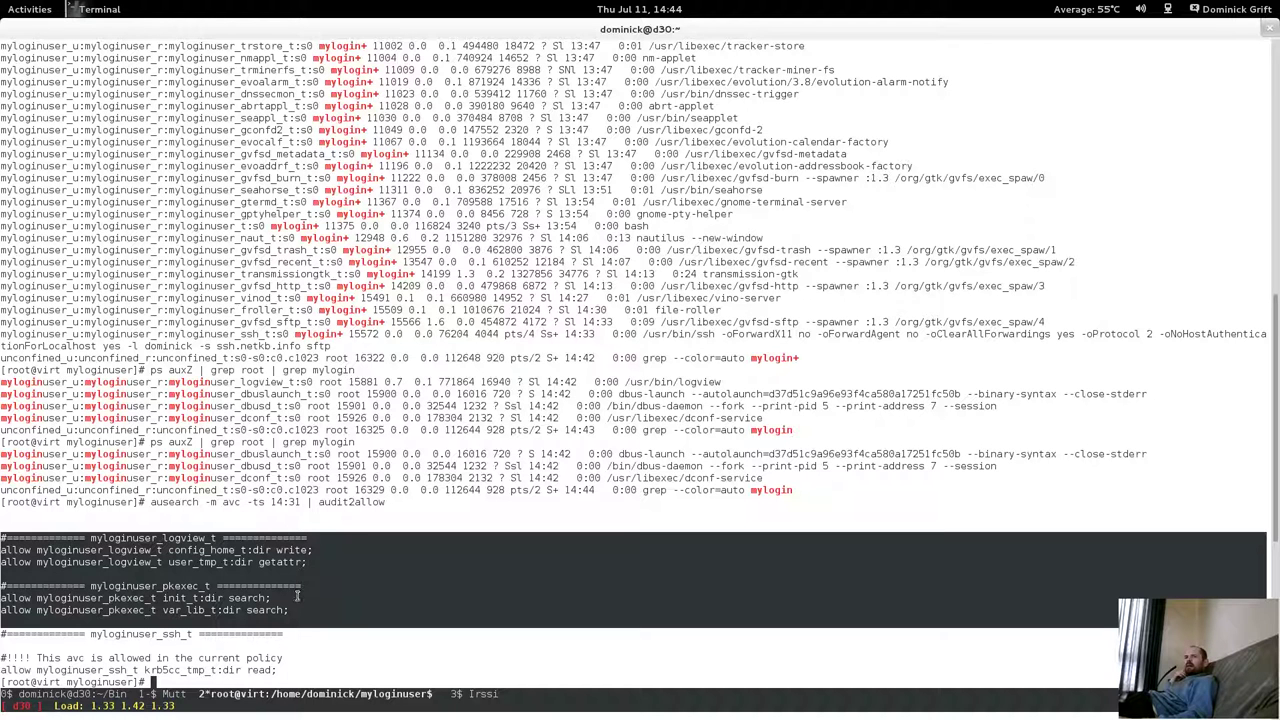
# Bring the Fedora18 virtual machine window to the front.
pyautogui.moveTo(3, 3)
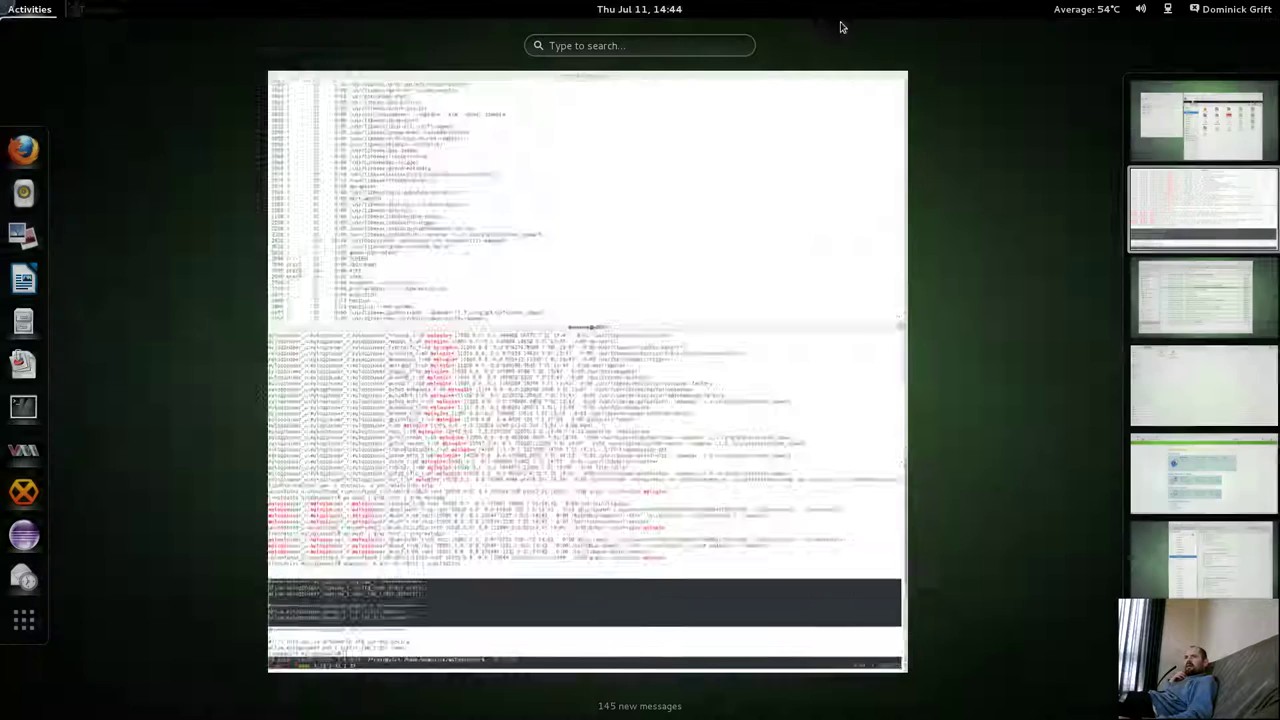
pyautogui.click(1190, 314)
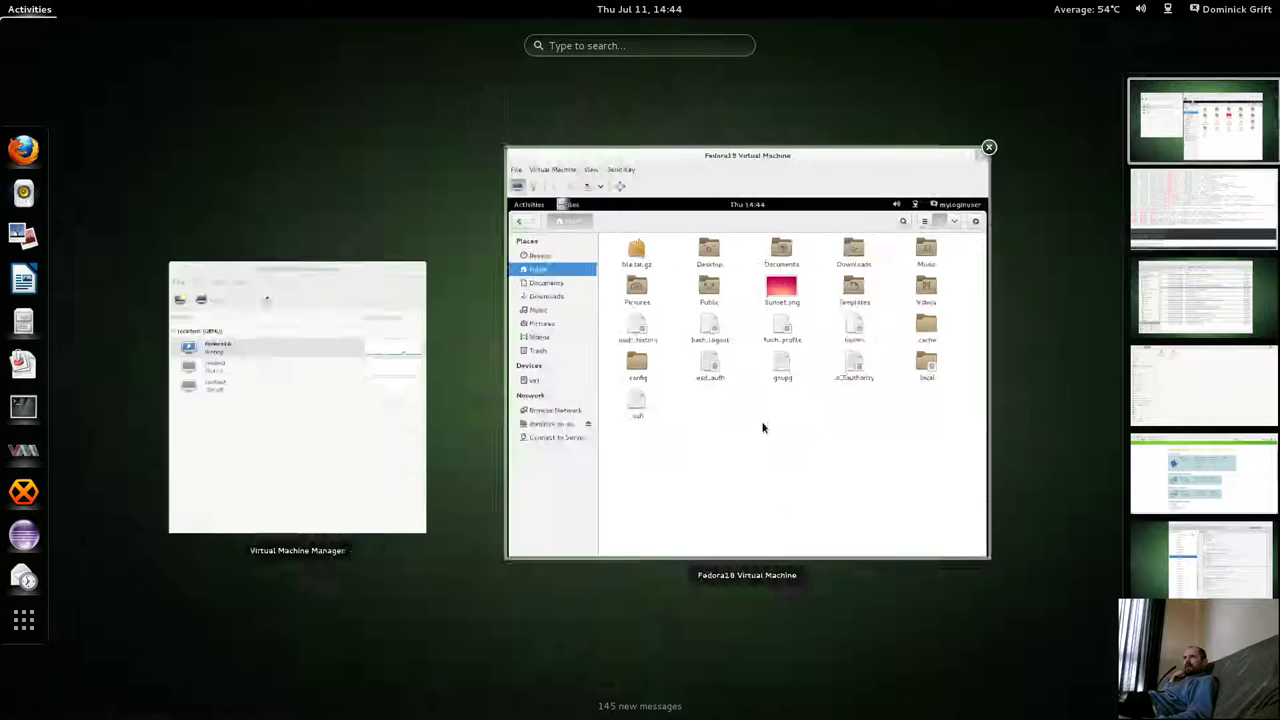
pyautogui.click(765, 426)
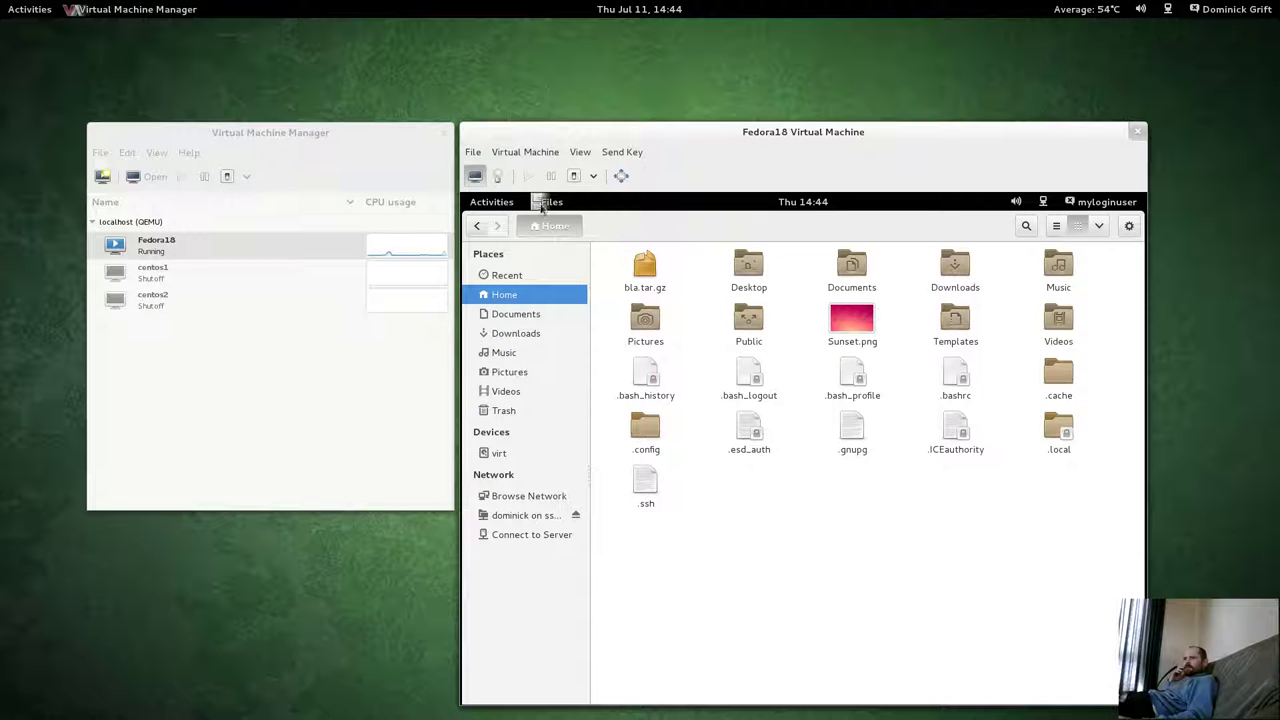
# Open a guest terminal and try su and sudo as the confined user.
pyautogui.click(503, 204)
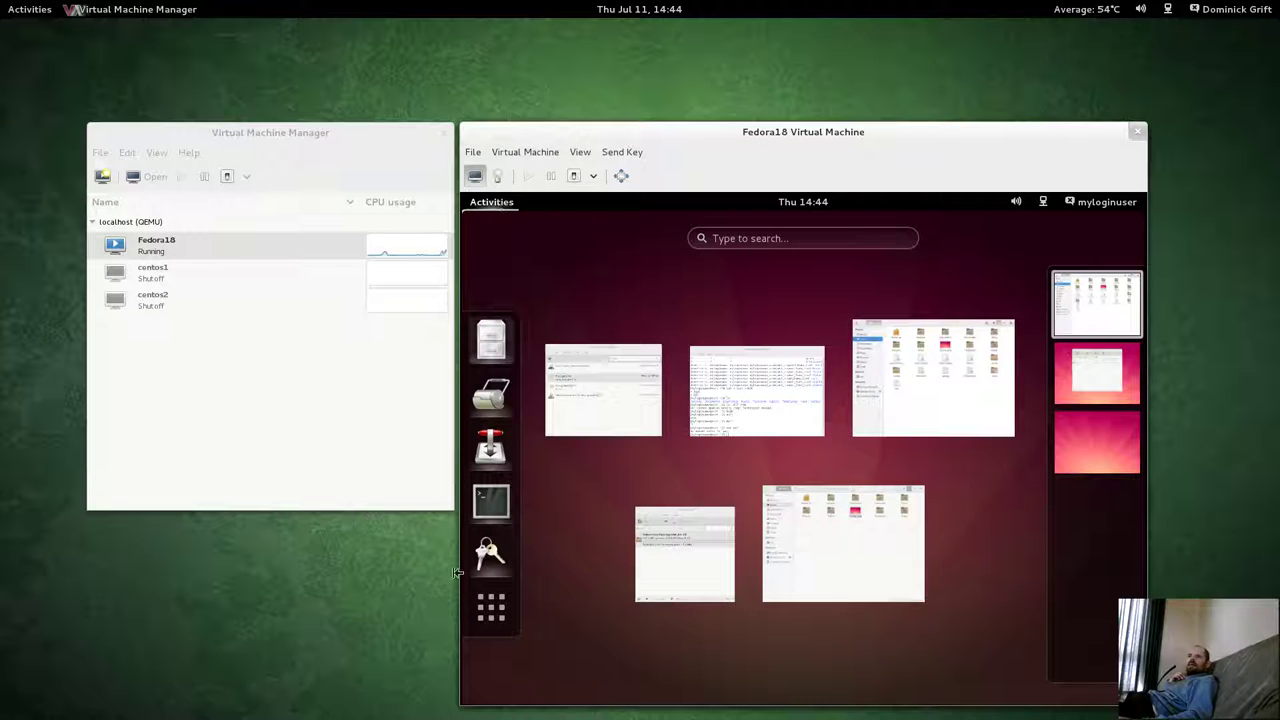
pyautogui.click(491, 499)
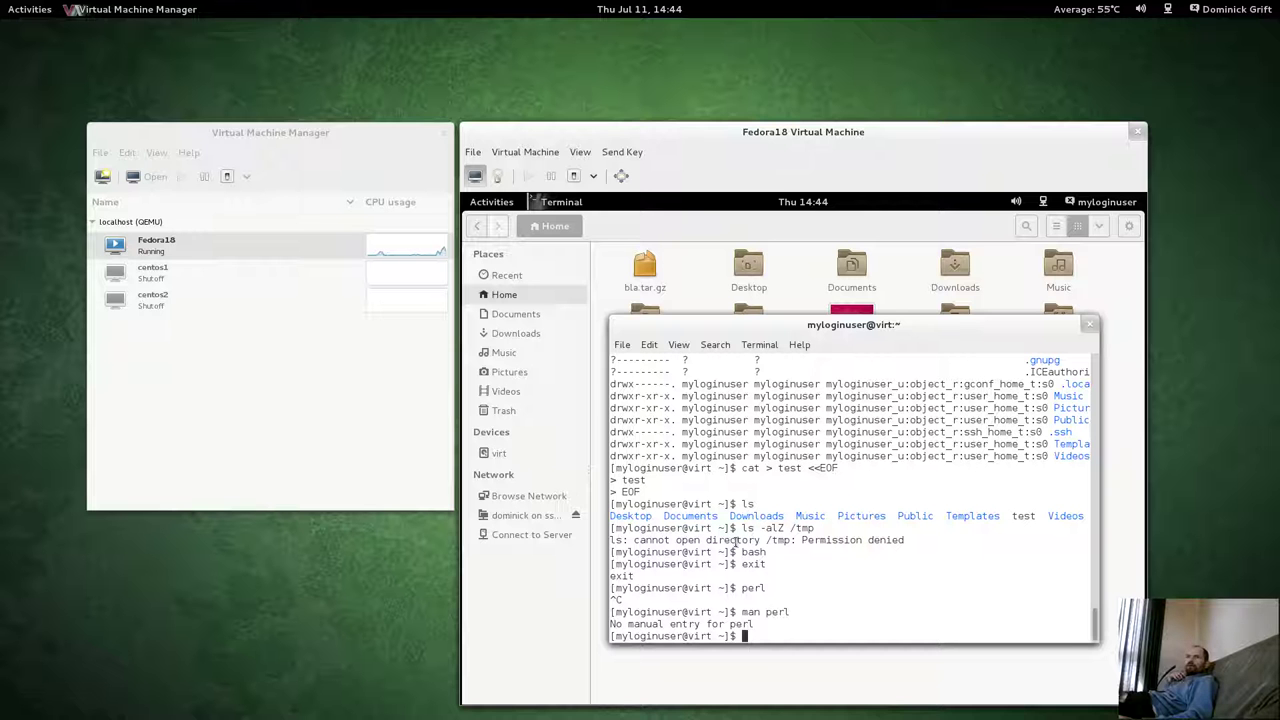
pyautogui.write('su')
pyautogui.press('Return')
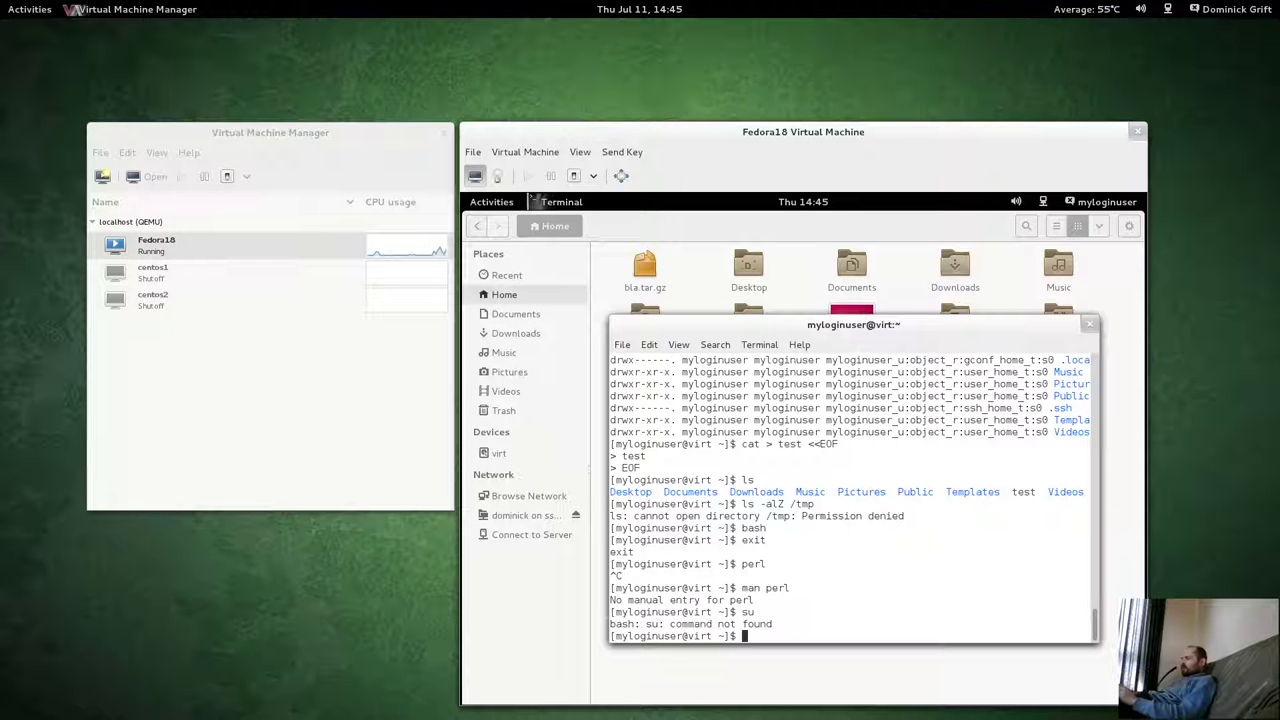
pyautogui.write('sudo')
pyautogui.press('Return')
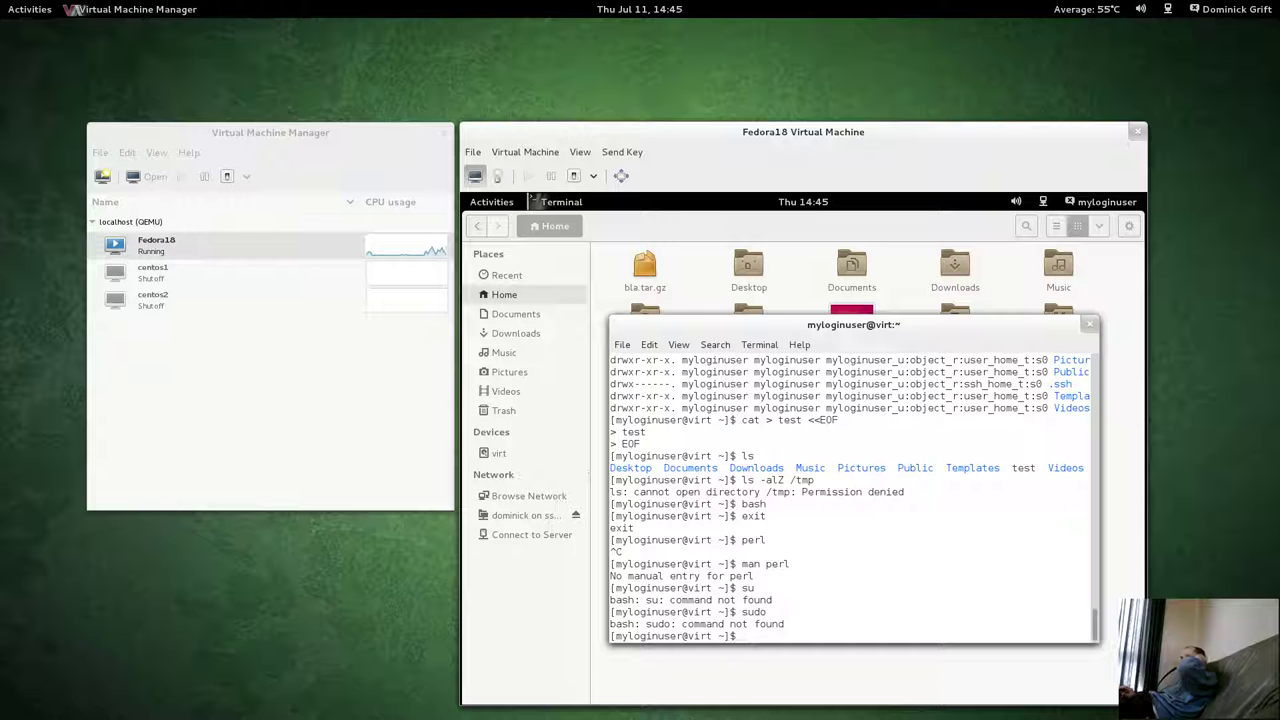
# Nudge the guest terminal aside and show the guest's installed applications.
pyautogui.moveTo(921, 331)
pyautogui.mouseDown()
pyautogui.moveTo(921, 367)
pyautogui.moveTo(907, 323)
pyautogui.mouseUp()
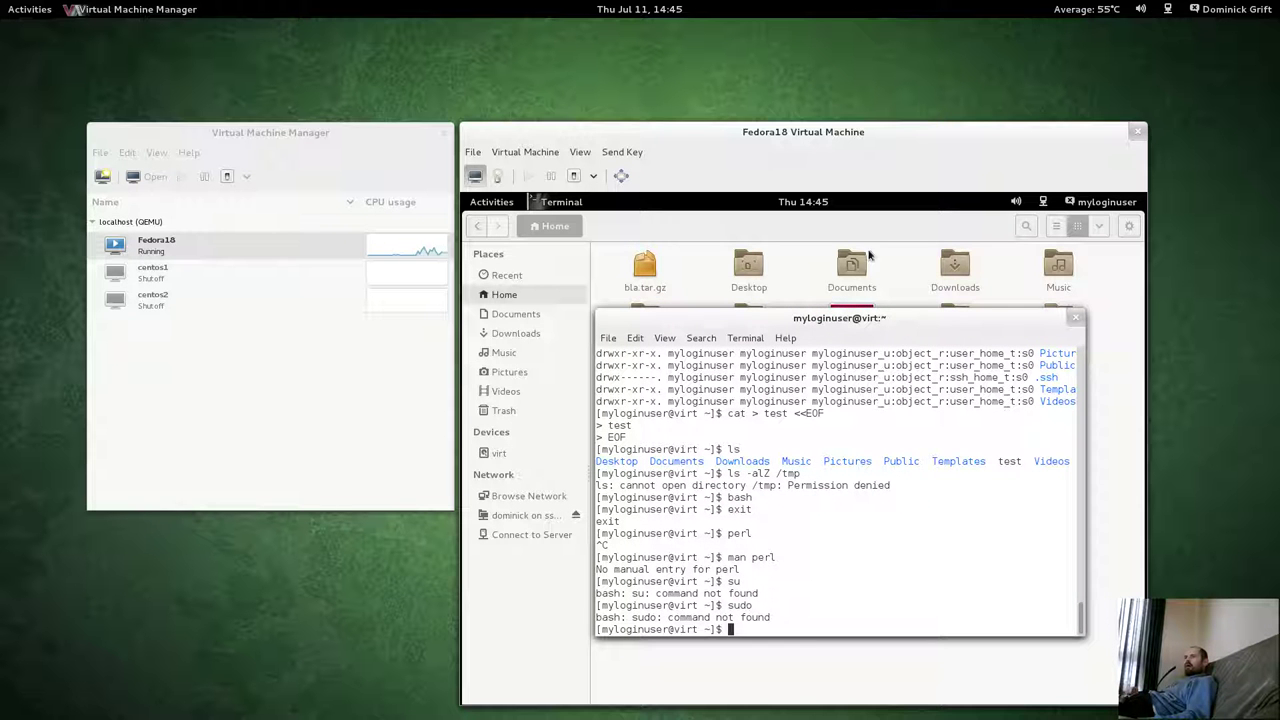
pyautogui.click(491, 203)
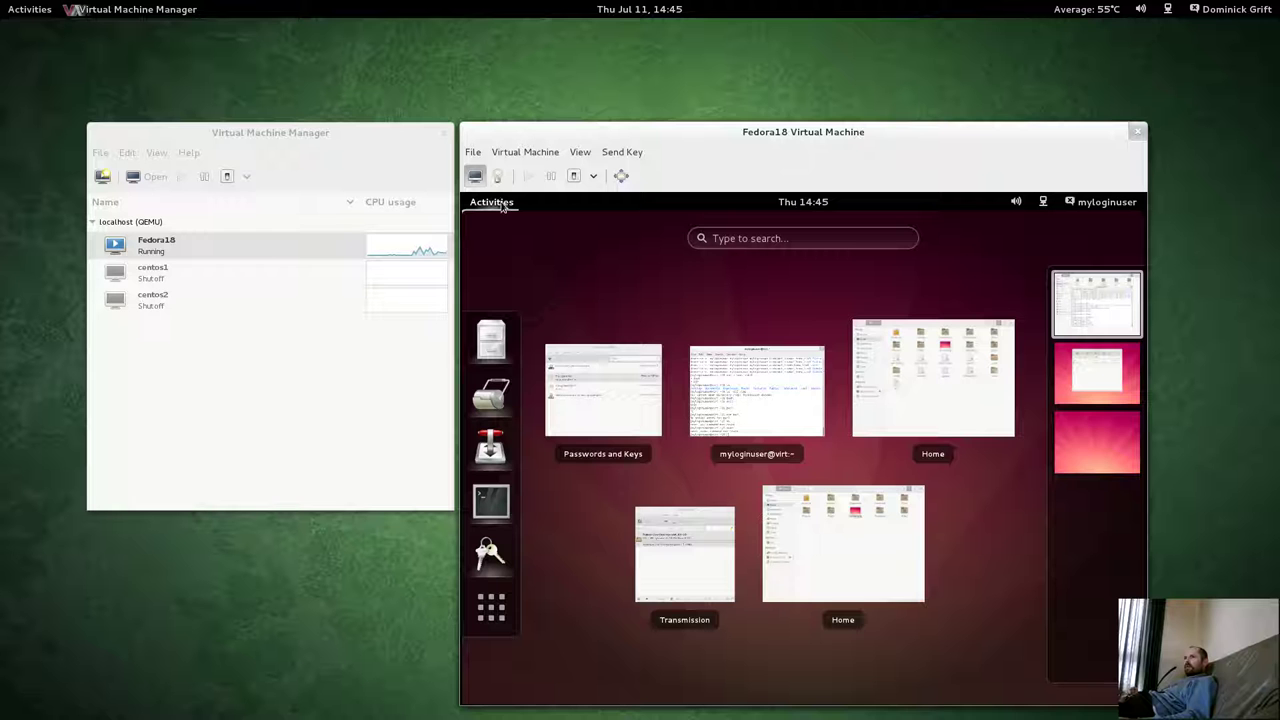
pyautogui.click(491, 607)
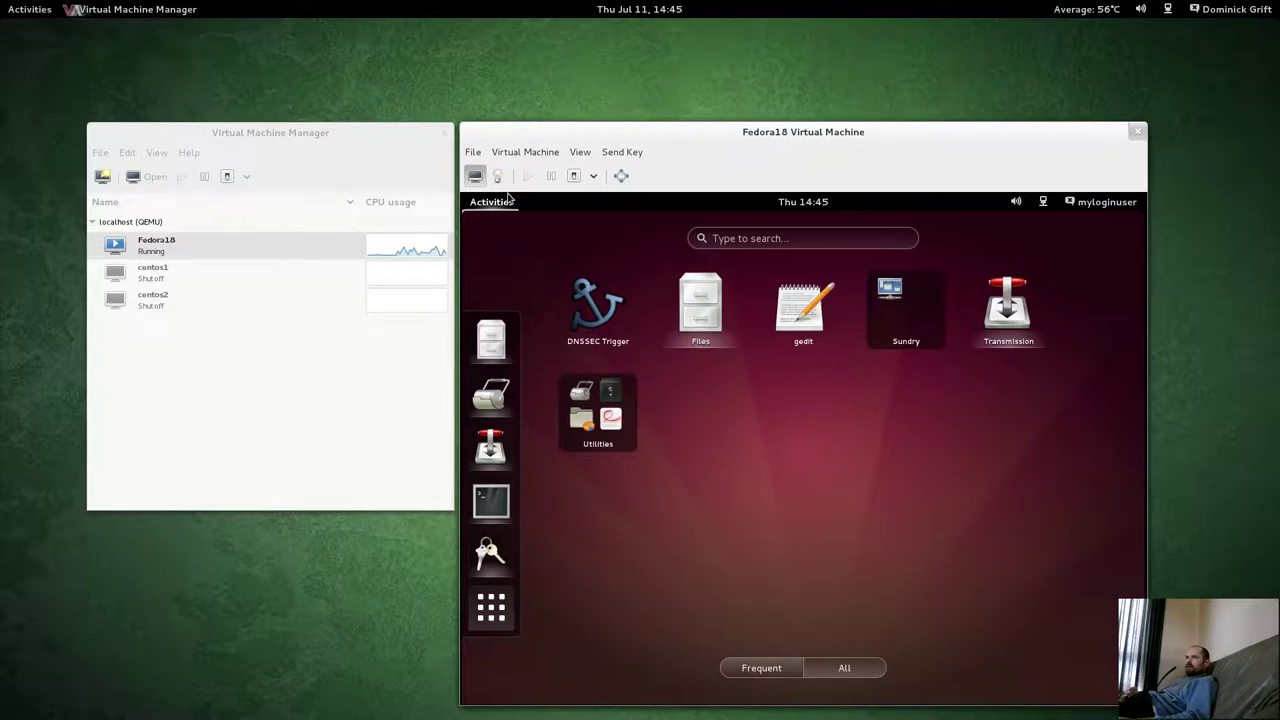
# Run 'ps auxZ | grep dnssec' in the root terminal to see dnssec-trigger's SELinux context.
pyautogui.moveTo(2, 2)
pyautogui.scroll(-1, 835, 331)
pyautogui.click(835, 331)
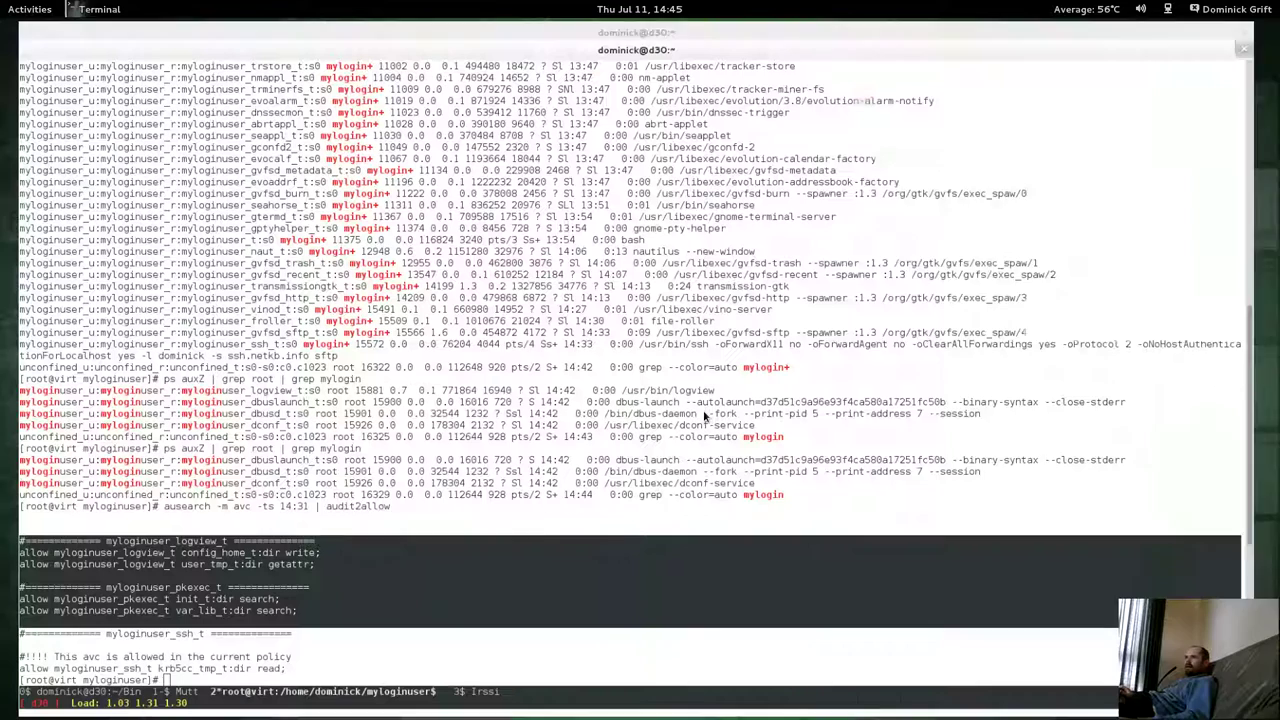
pyautogui.press('Up')
pyautogui.press('Up')
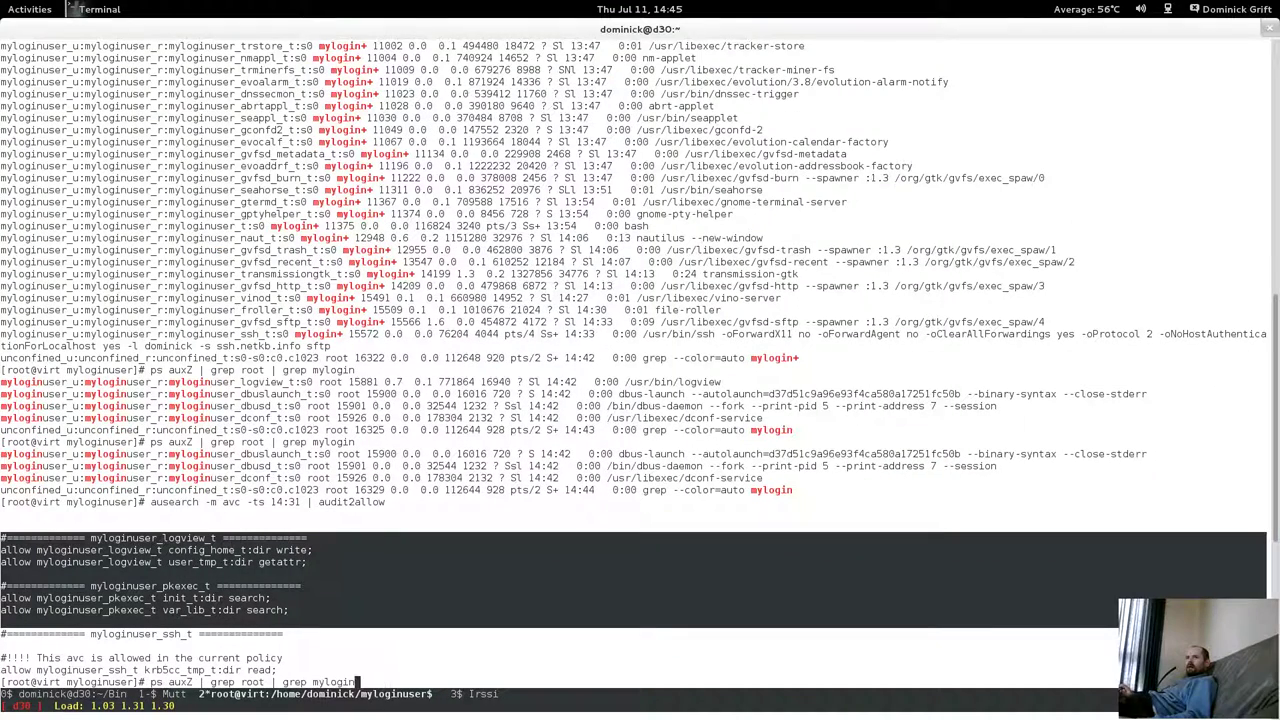
pyautogui.press('BackSpace')
pyautogui.press('BackSpace')
pyautogui.press('BackSpace')
pyautogui.press('BackSpace')
pyautogui.press('BackSpace')
pyautogui.press('BackSpace')
pyautogui.press('BackSpace')
pyautogui.press('BackSpace')
pyautogui.press('BackSpace')
pyautogui.press('BackSpace')
pyautogui.press('BackSpace')
pyautogui.press('BackSpace')
pyautogui.press('BackSpace')
pyautogui.press('BackSpace')
pyautogui.press('BackSpace')
pyautogui.press('BackSpace')
pyautogui.press('BackSpace')
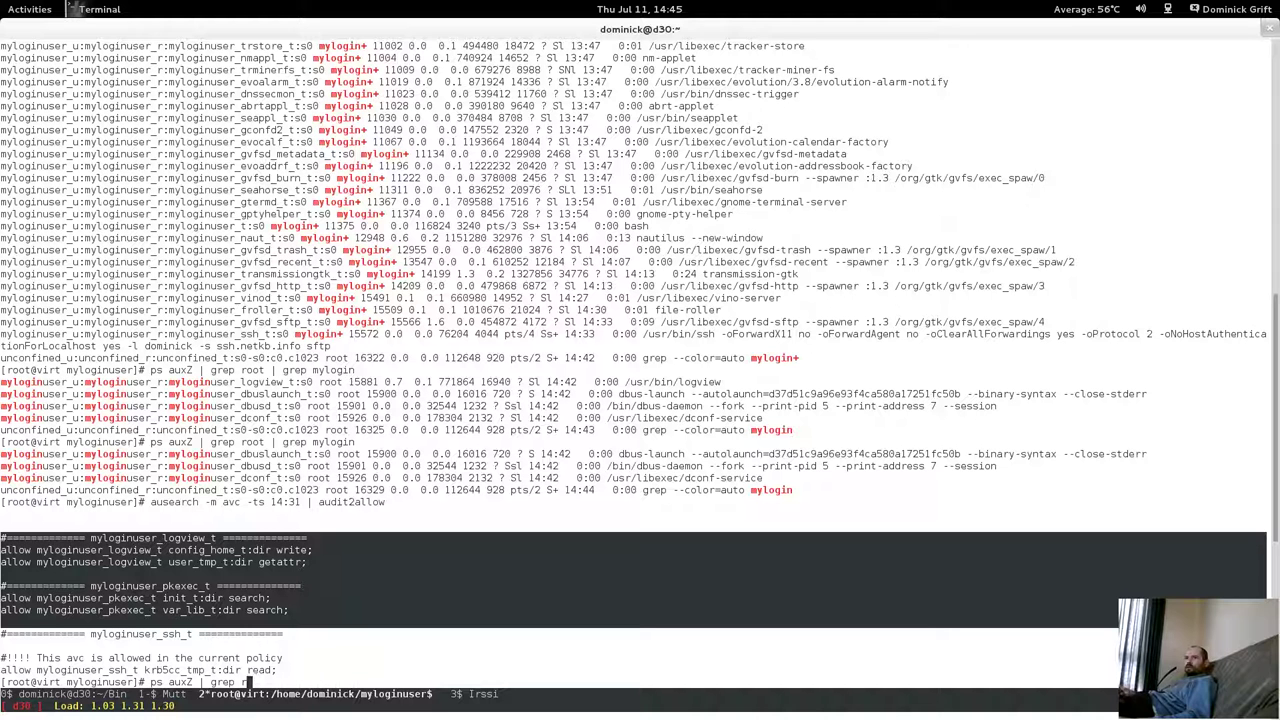
pyautogui.write('nssec')
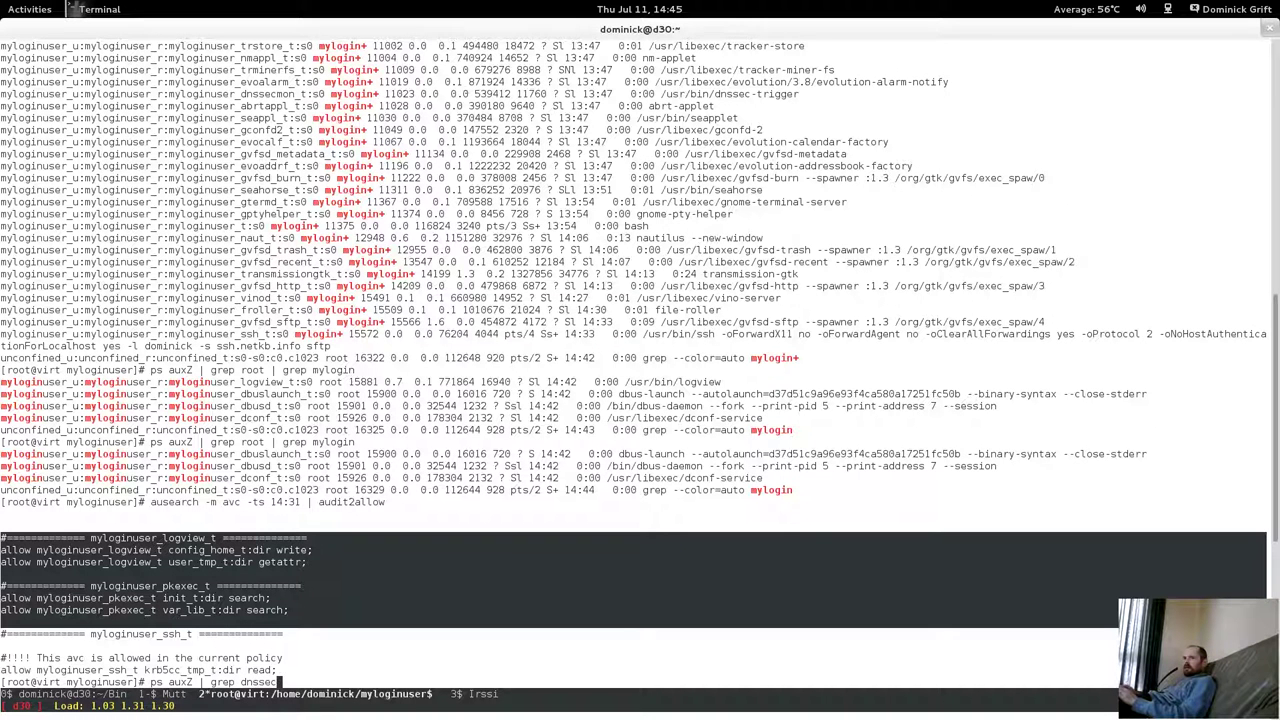
pyautogui.press('Return')
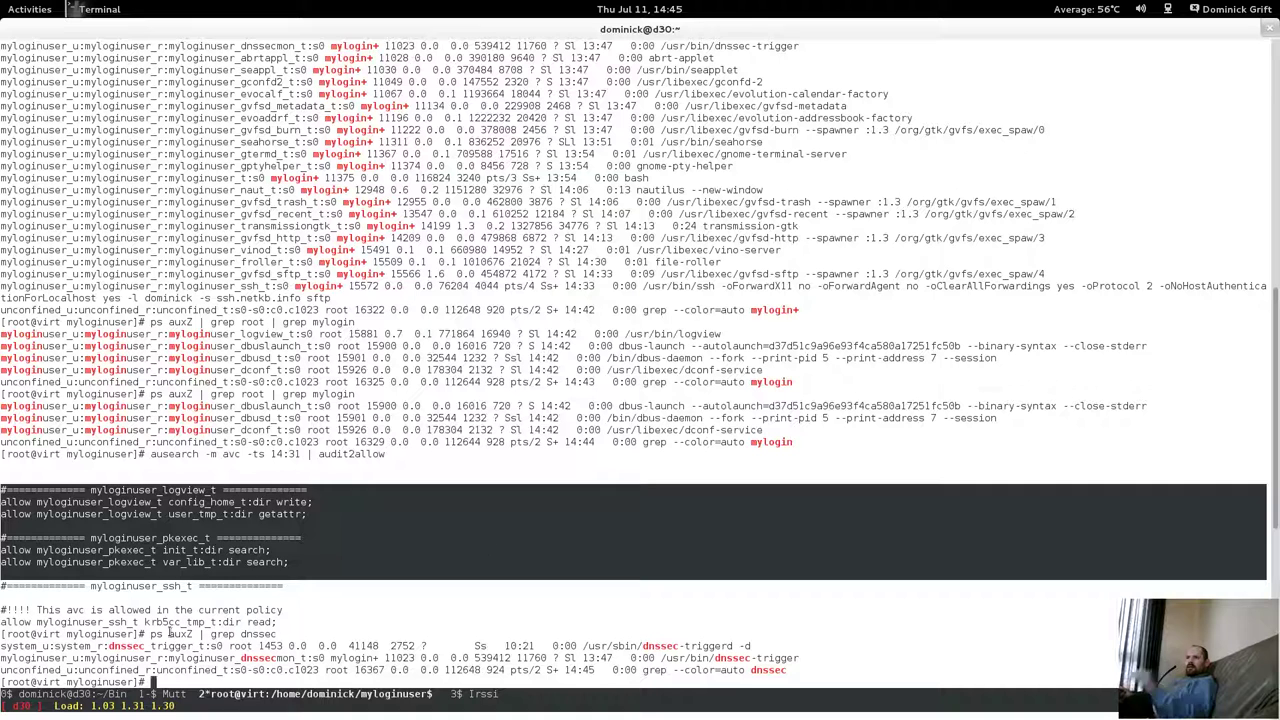
pyautogui.moveTo(165, 634); pyautogui.dragTo(360, 650)
pyautogui.moveTo(182, 670); pyautogui.dragTo(490, 668)
pyautogui.click(490, 668)
# Switch to the Fedora18 VM and return the guest to its desktop.
pyautogui.press('super')
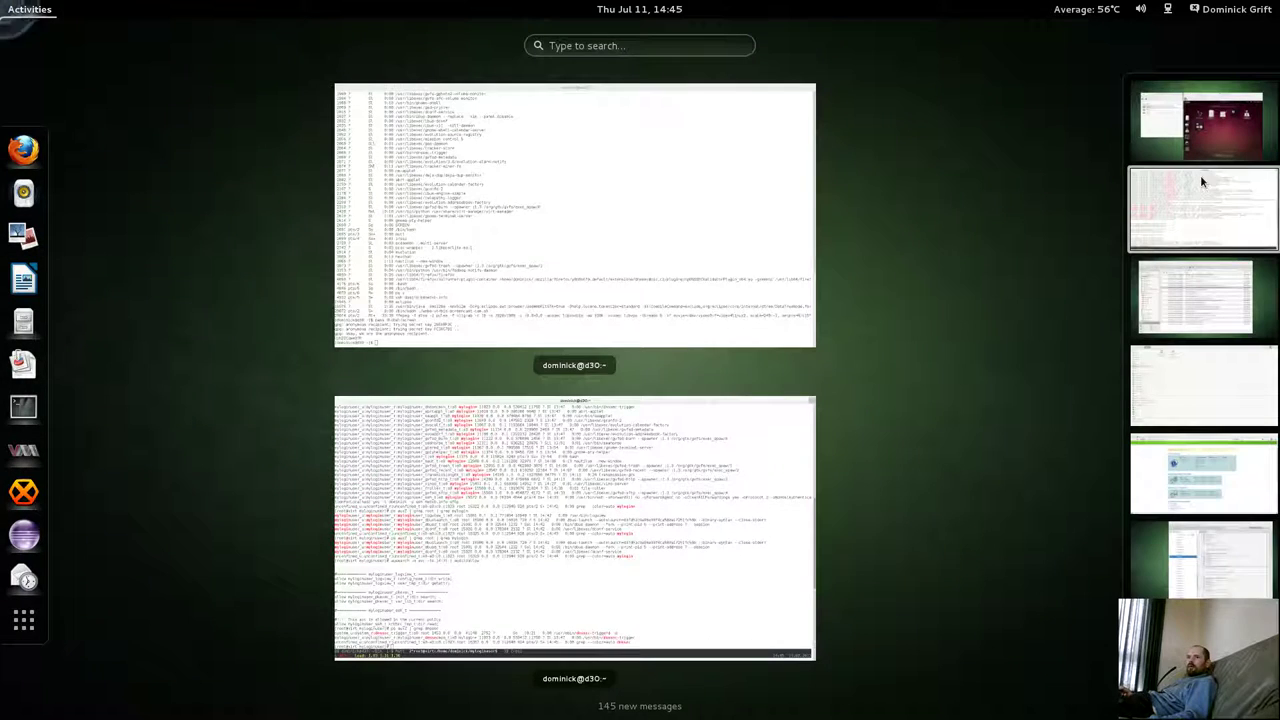
pyautogui.click(1205, 155)
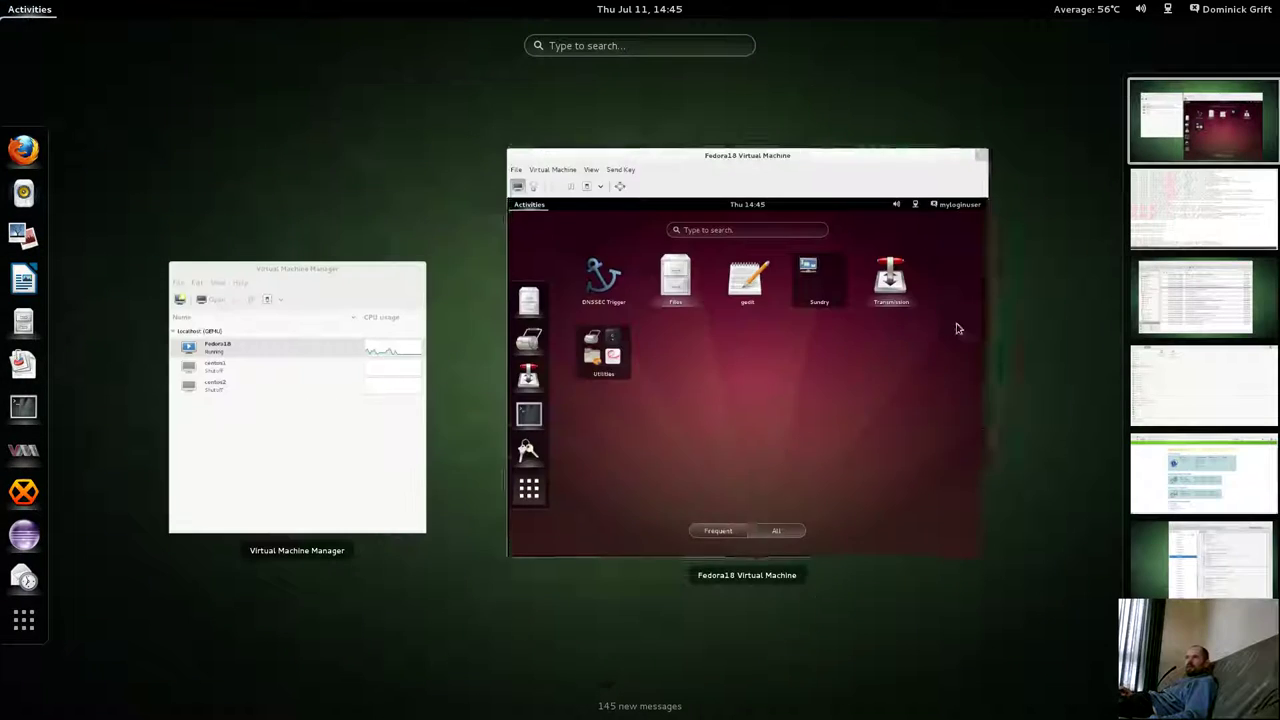
pyautogui.click(606, 553)
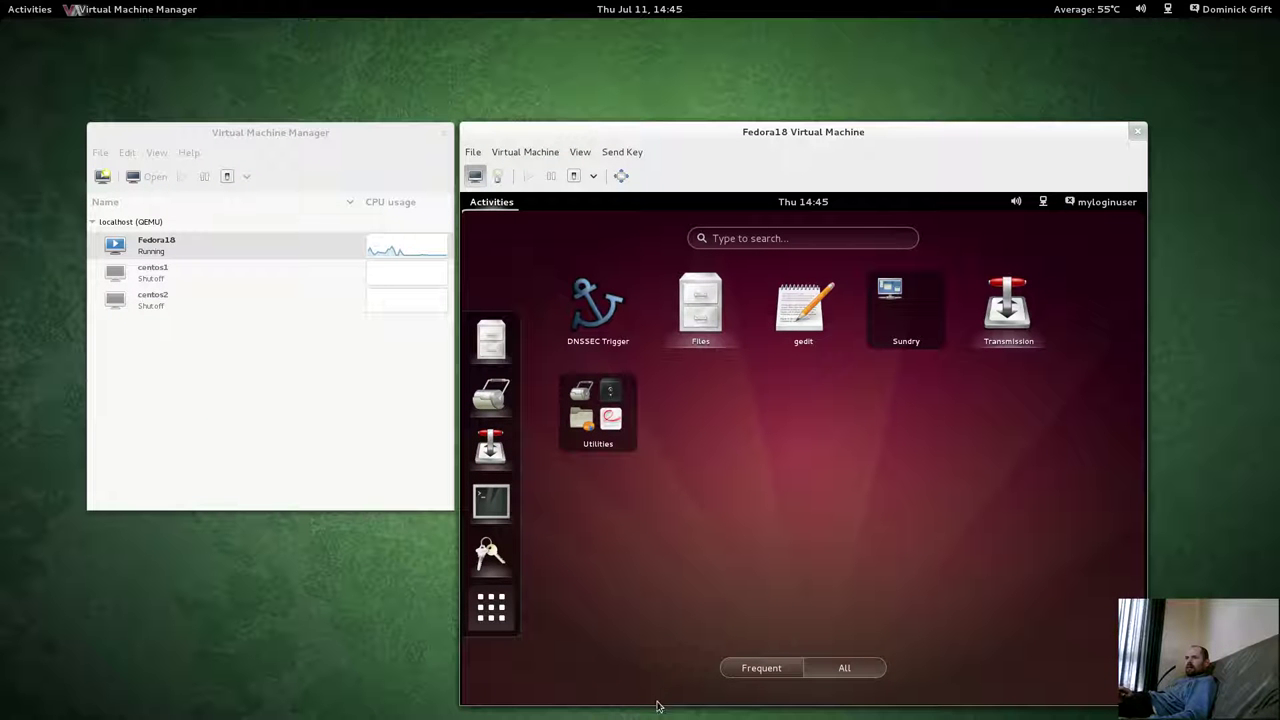
pyautogui.click(596, 313)
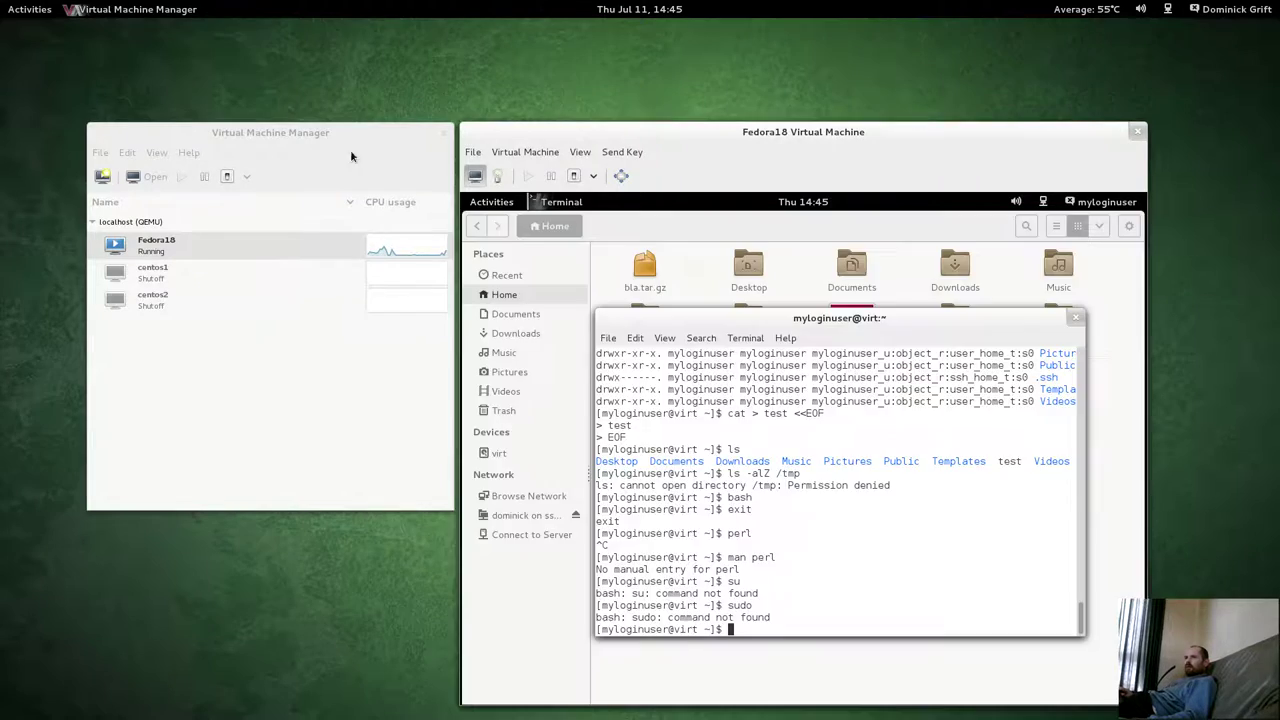
# Highlight the dnssec-trigger process lines in the root terminal, then return to the VM workspace.
pyautogui.moveTo(2, 2)
pyautogui.click(1170, 240)
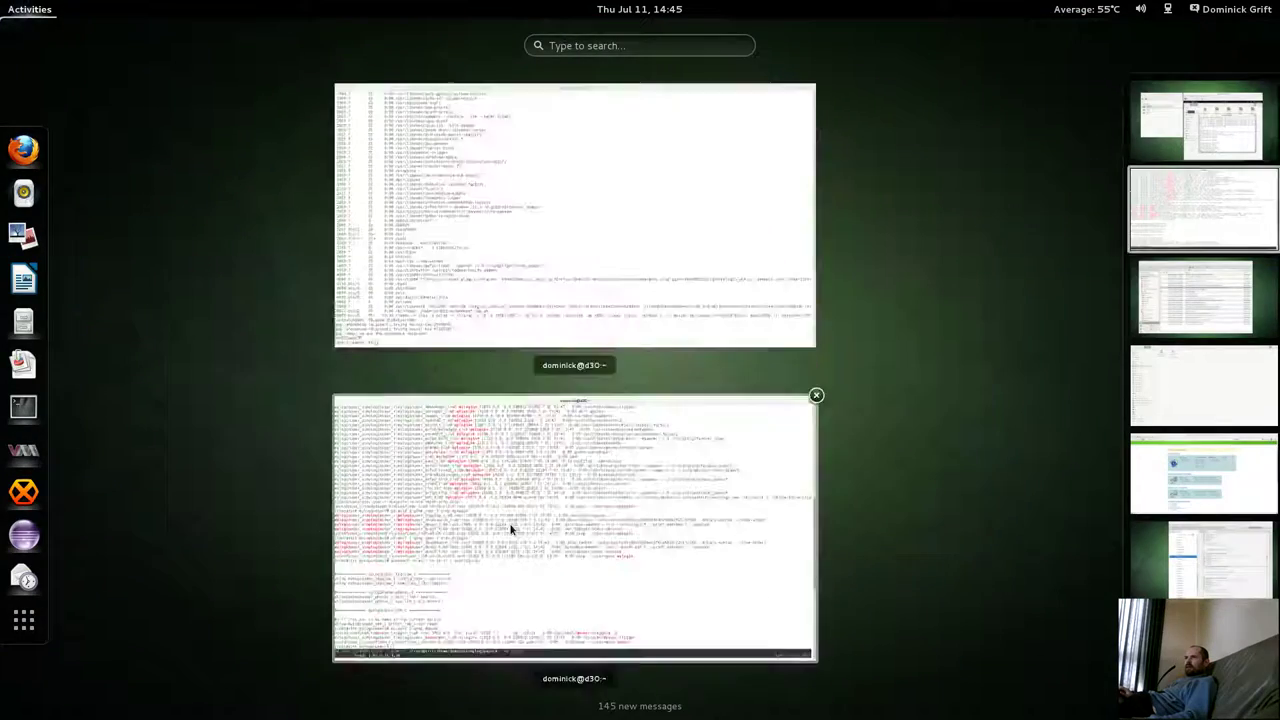
pyautogui.click(550, 540)
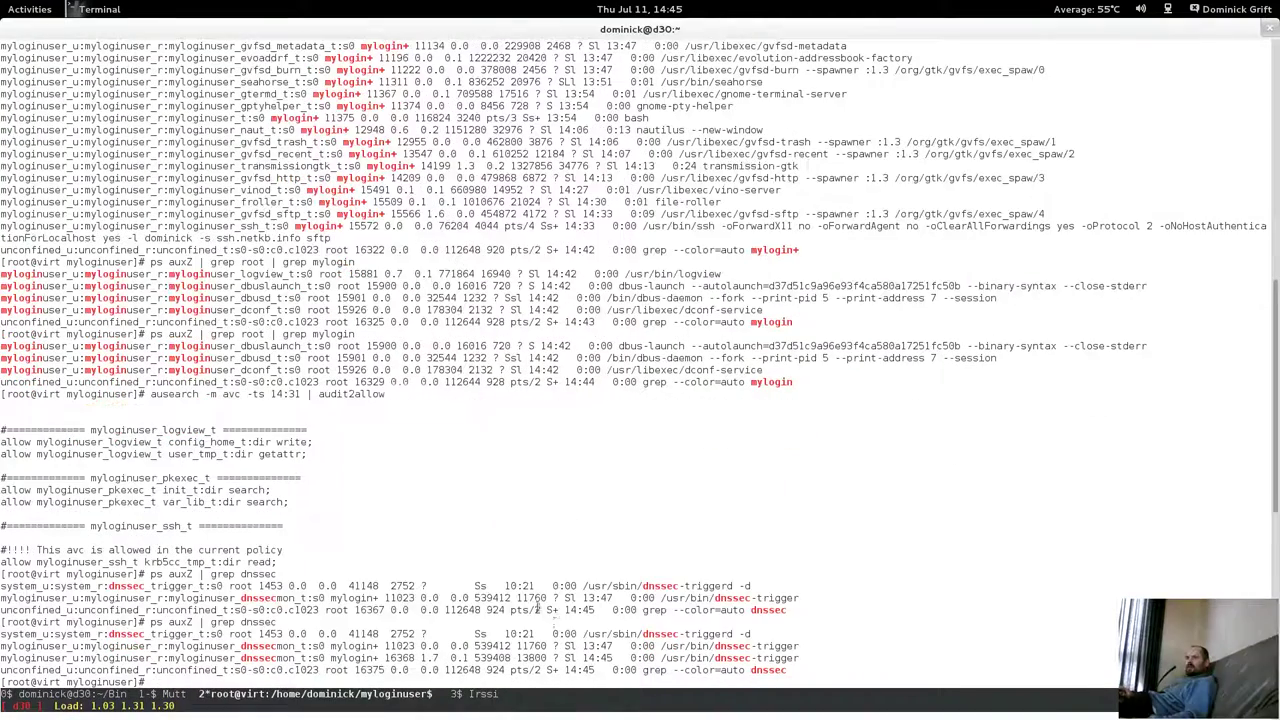
pyautogui.moveTo(260, 650); pyautogui.dragTo(766, 647)
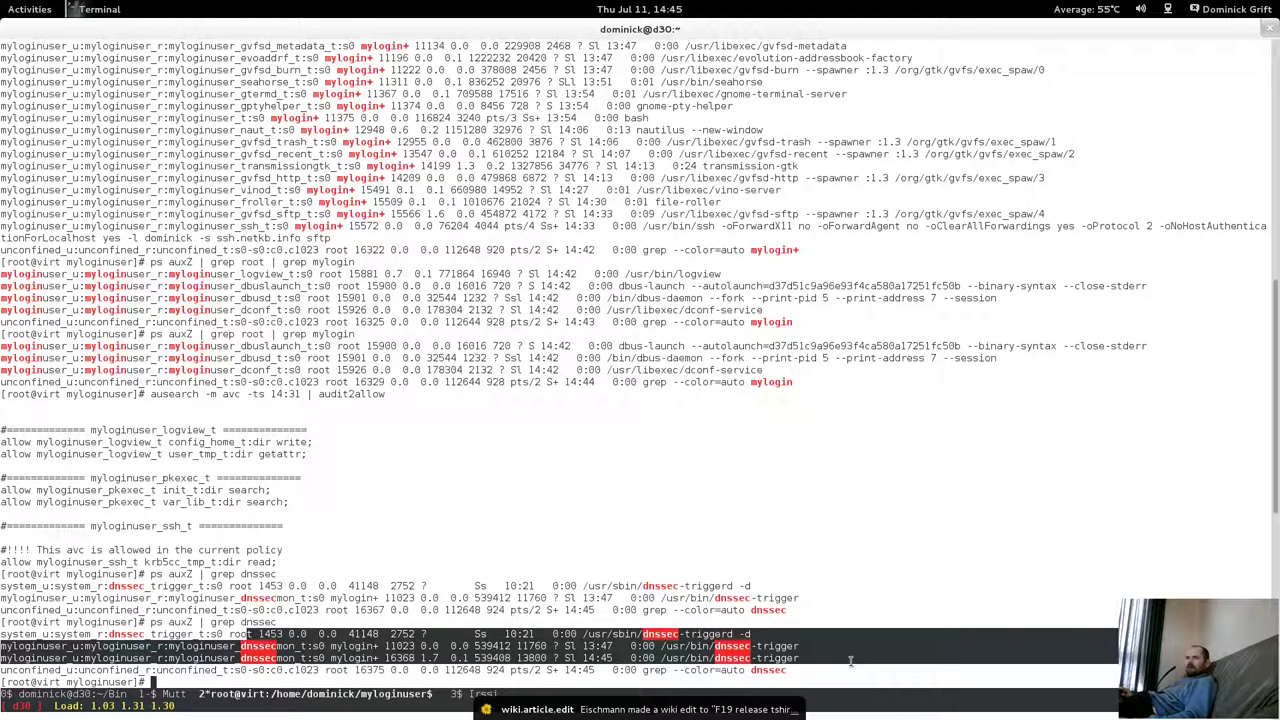
pyautogui.click(766, 647)
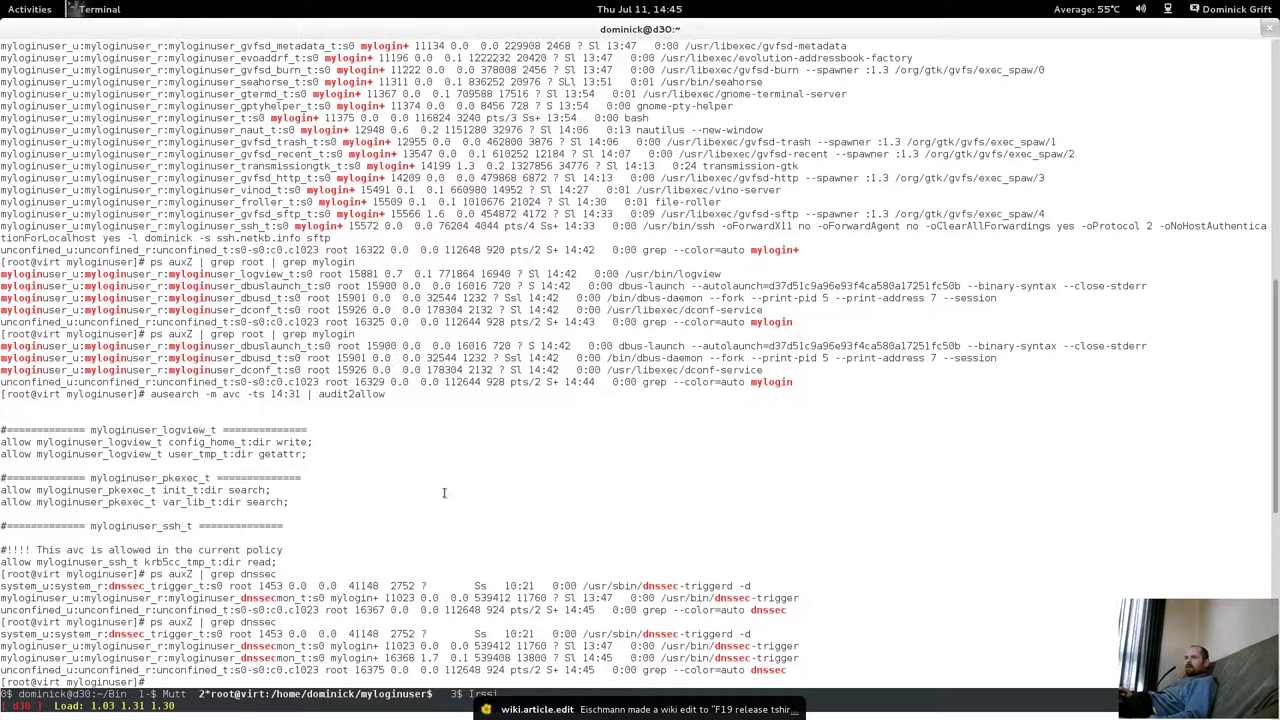
pyautogui.moveTo(2, 2)
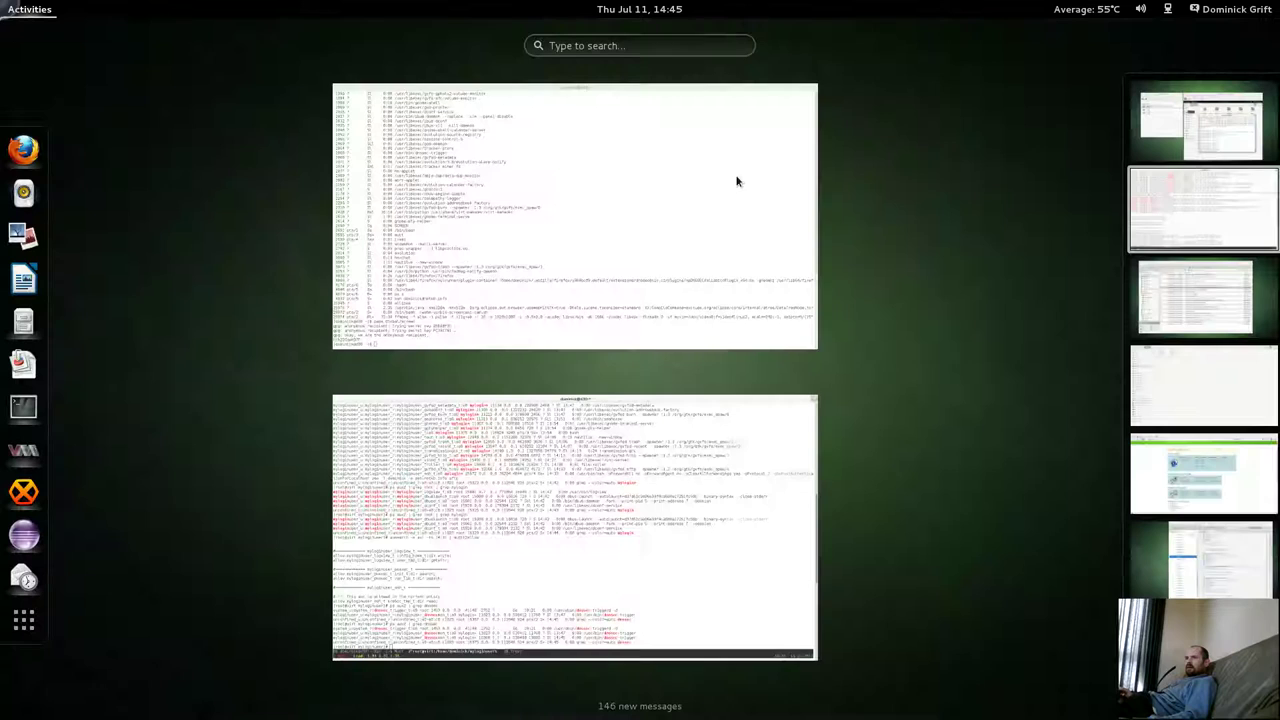
pyautogui.click(1200, 125)
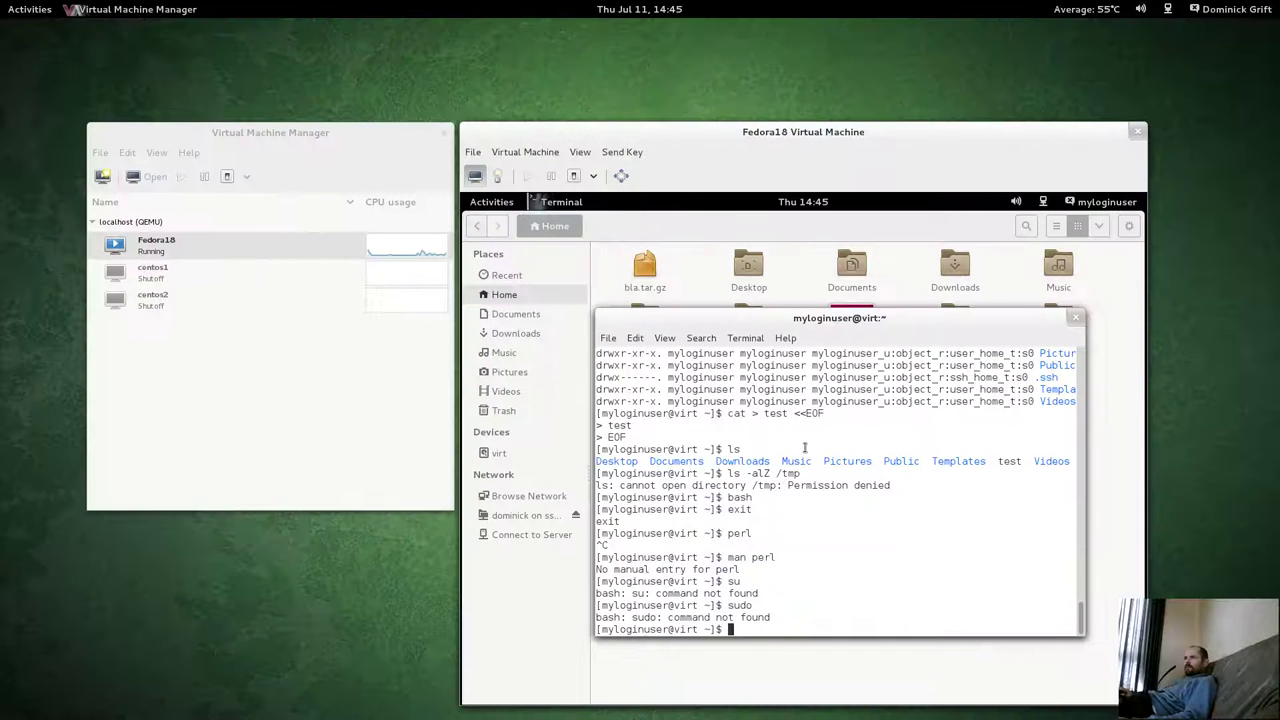
# Launch Transmission from the guest's application list, showing the Fedora-Live-Desktop-x86_64-19 torrent seeding.
pyautogui.moveTo(750, 320)
pyautogui.mouseDown()
pyautogui.moveTo(752, 346)
pyautogui.moveTo(747, 314)
pyautogui.mouseUp()
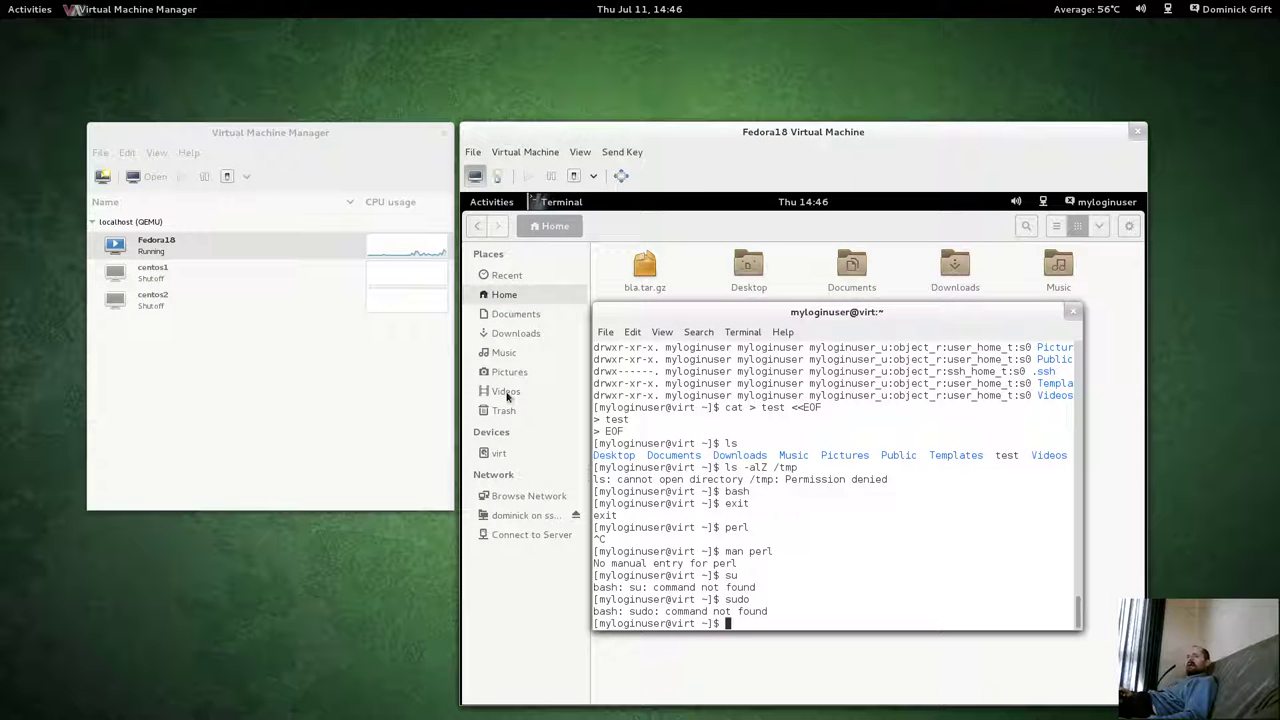
pyautogui.click(495, 205)
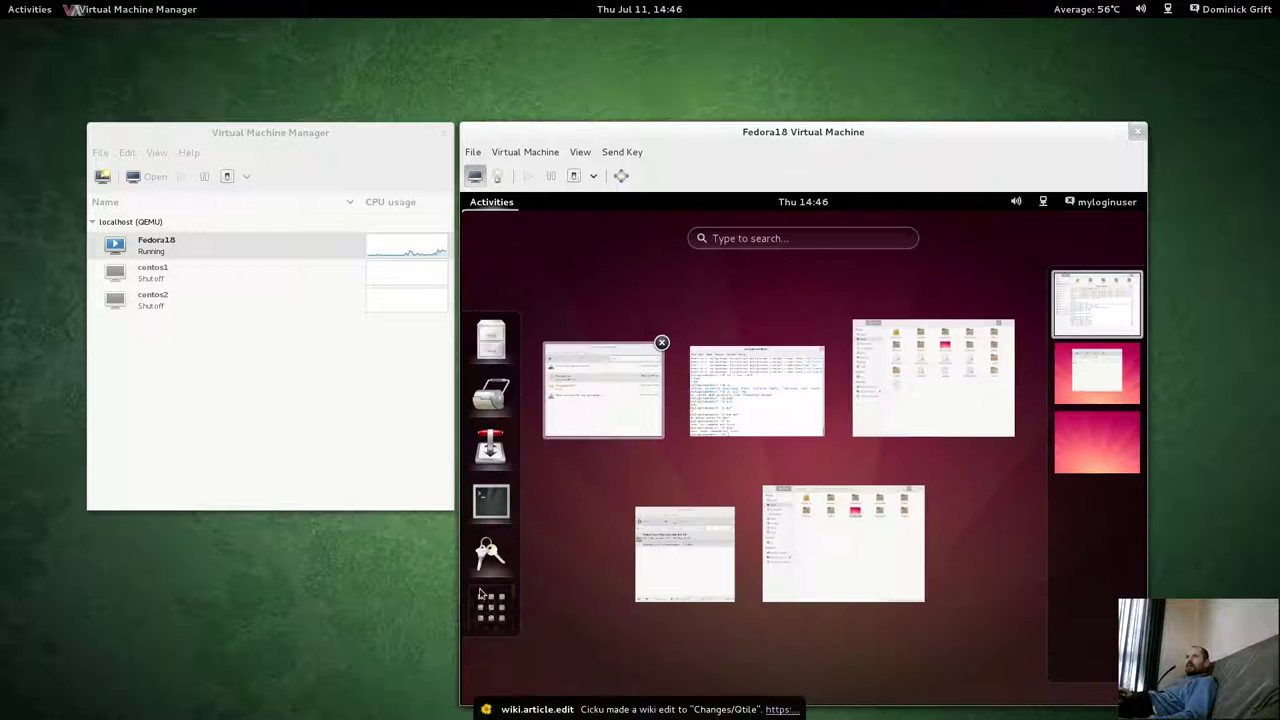
pyautogui.click(491, 607)
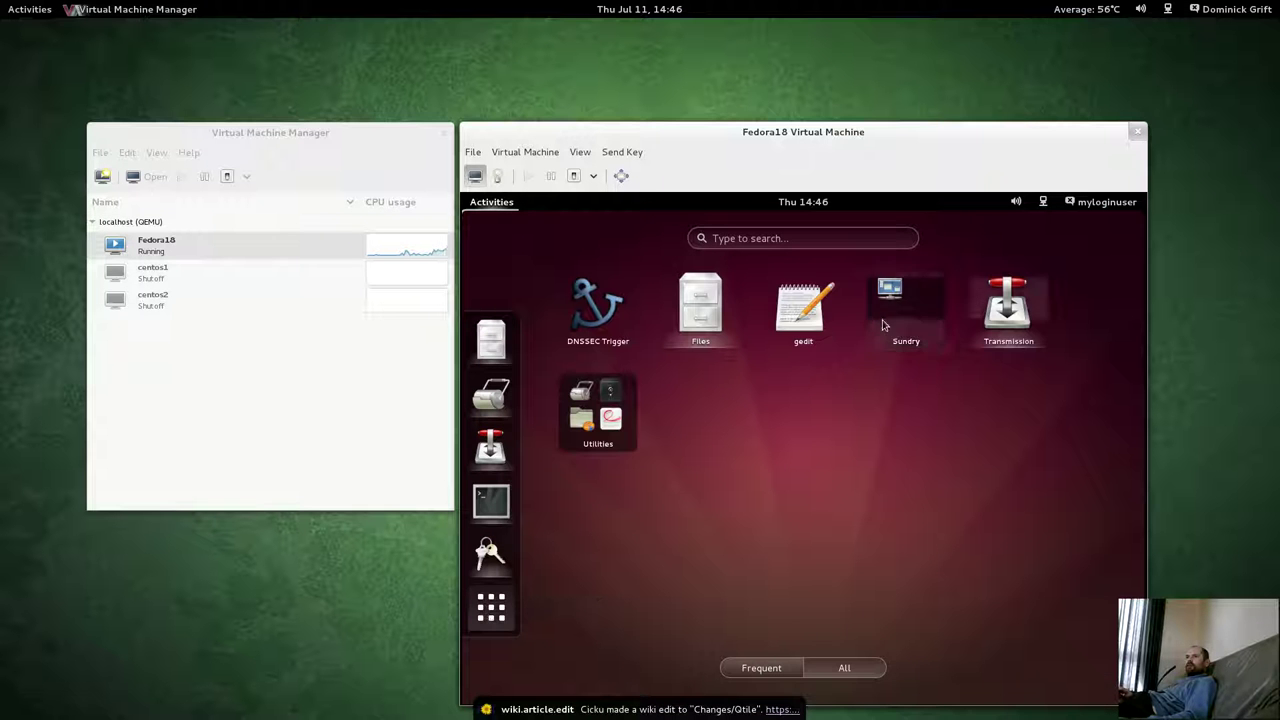
pyautogui.click(1012, 322)
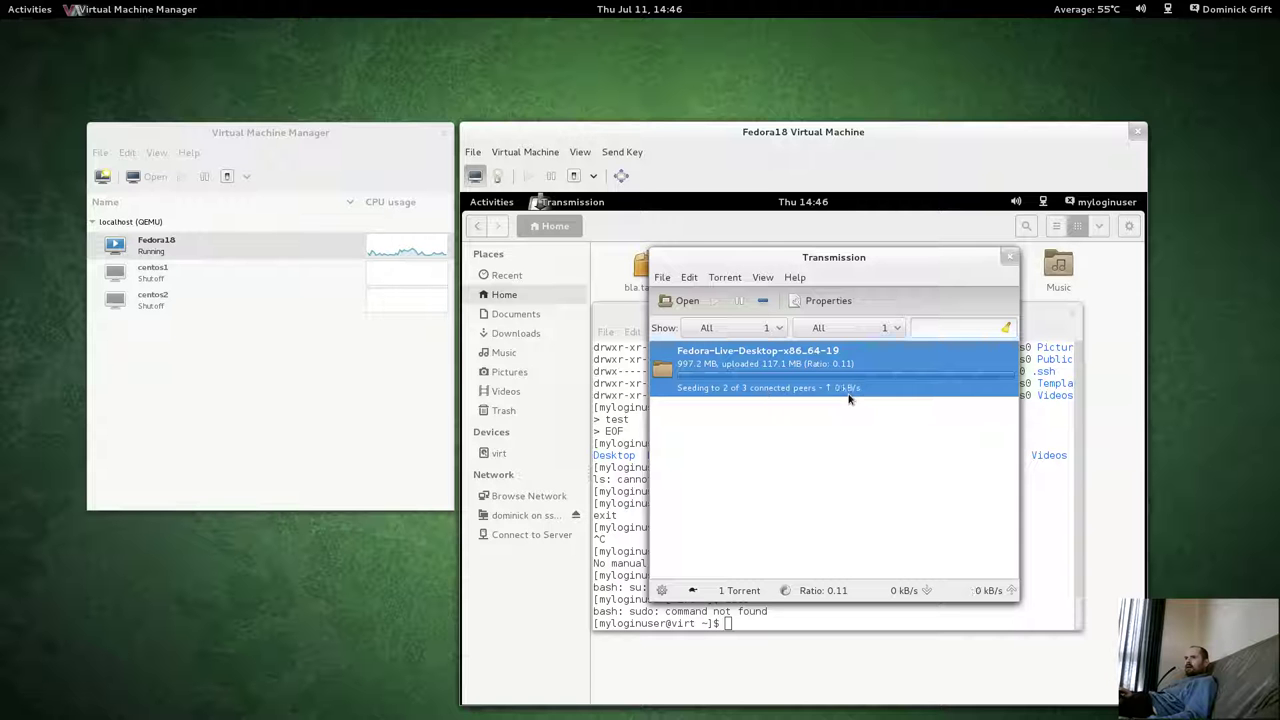
# Launch Passwords and Keys in the guest and select the MyLogin User PGP key.
pyautogui.click(489, 204)
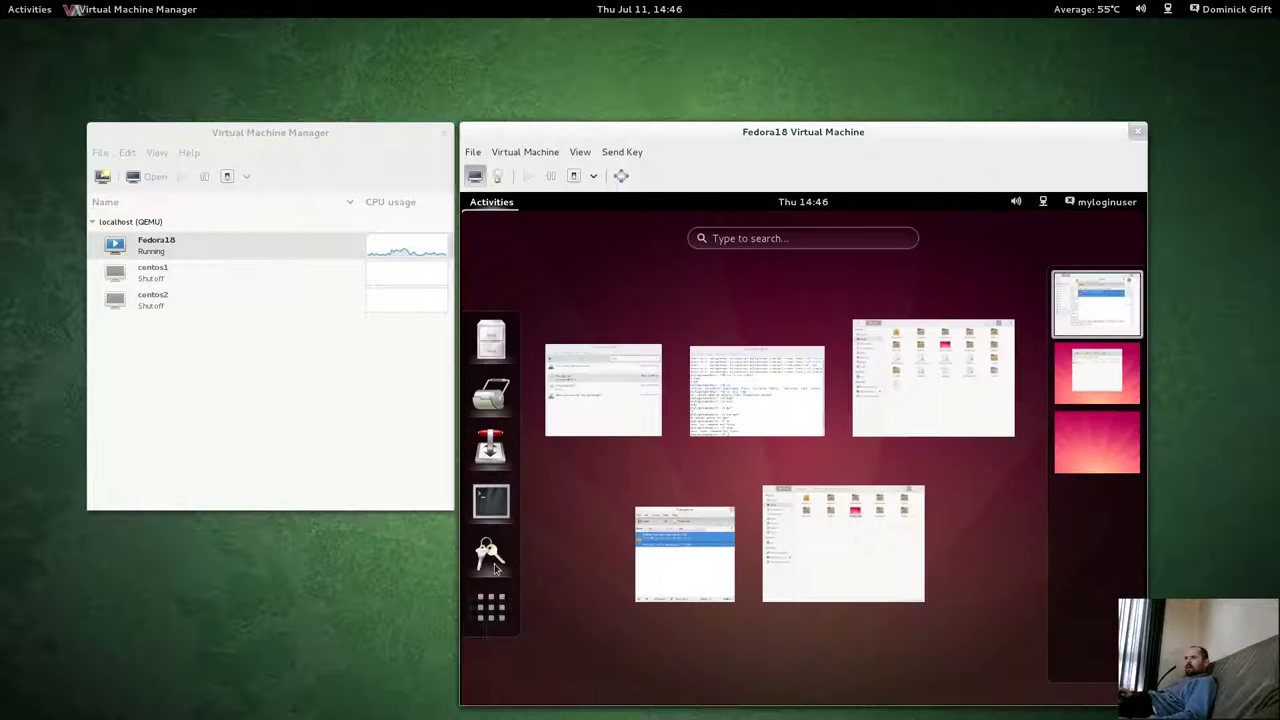
pyautogui.click(491, 607)
pyautogui.click(490, 551)
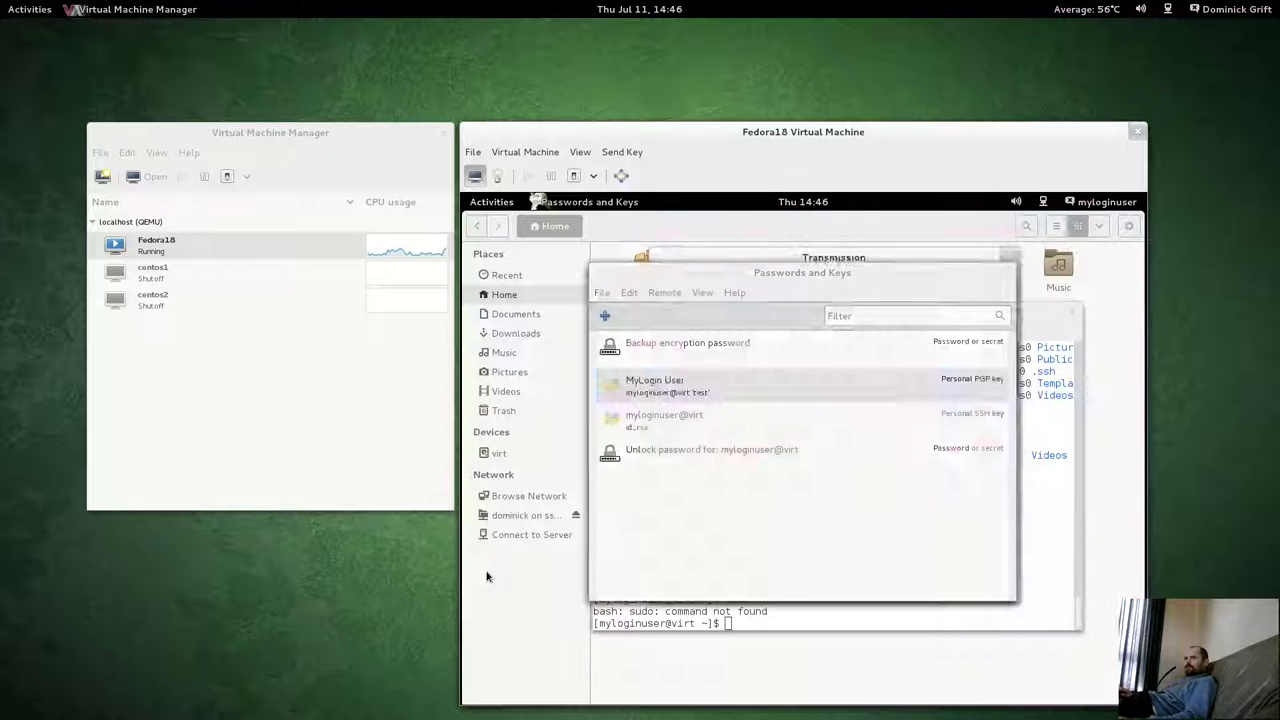
pyautogui.click(628, 386)
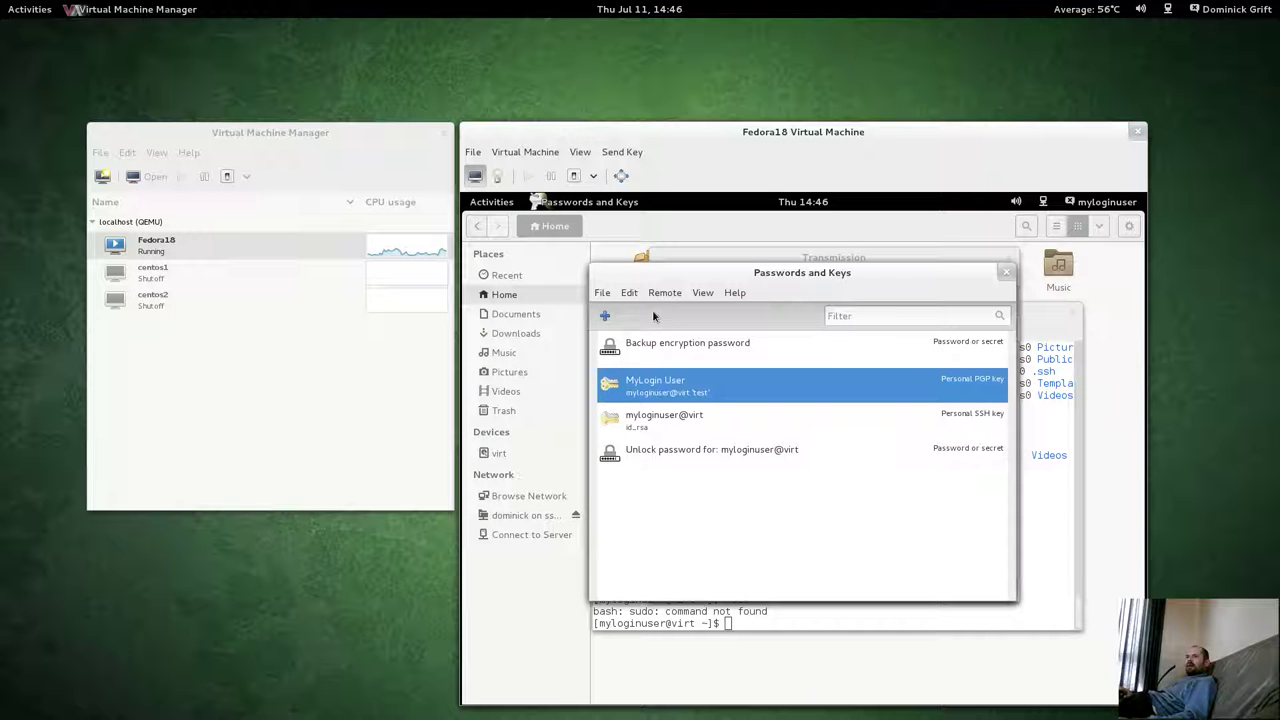
# Inspect the keyring unlock and Backup encryption password entries and browse the menus.
pyautogui.moveTo(731, 279); pyautogui.dragTo(750, 256)
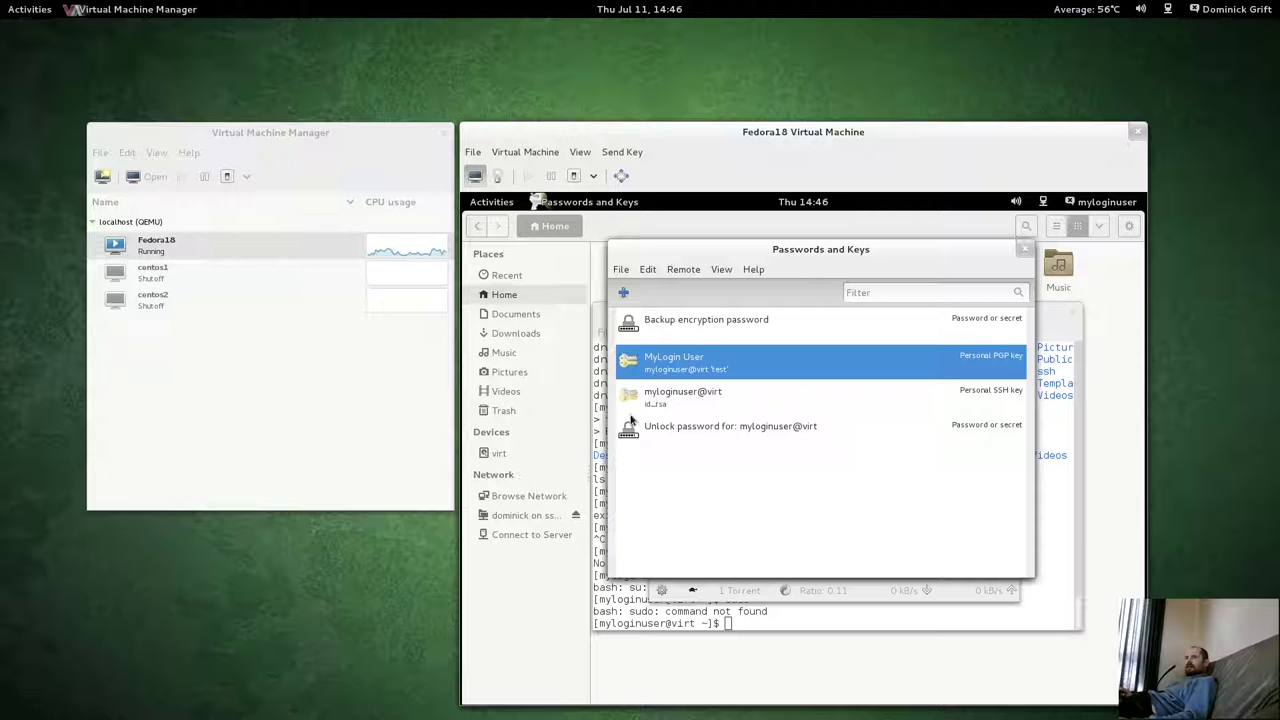
pyautogui.click(667, 432)
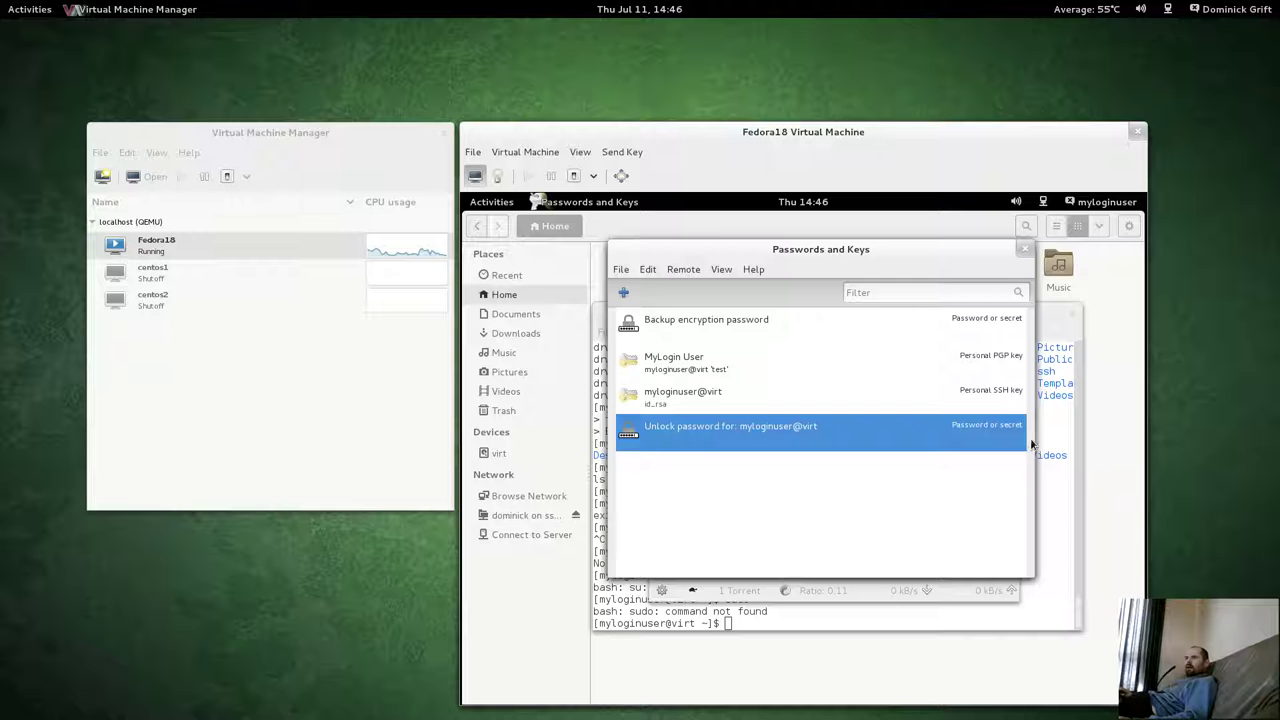
pyautogui.click(700, 327)
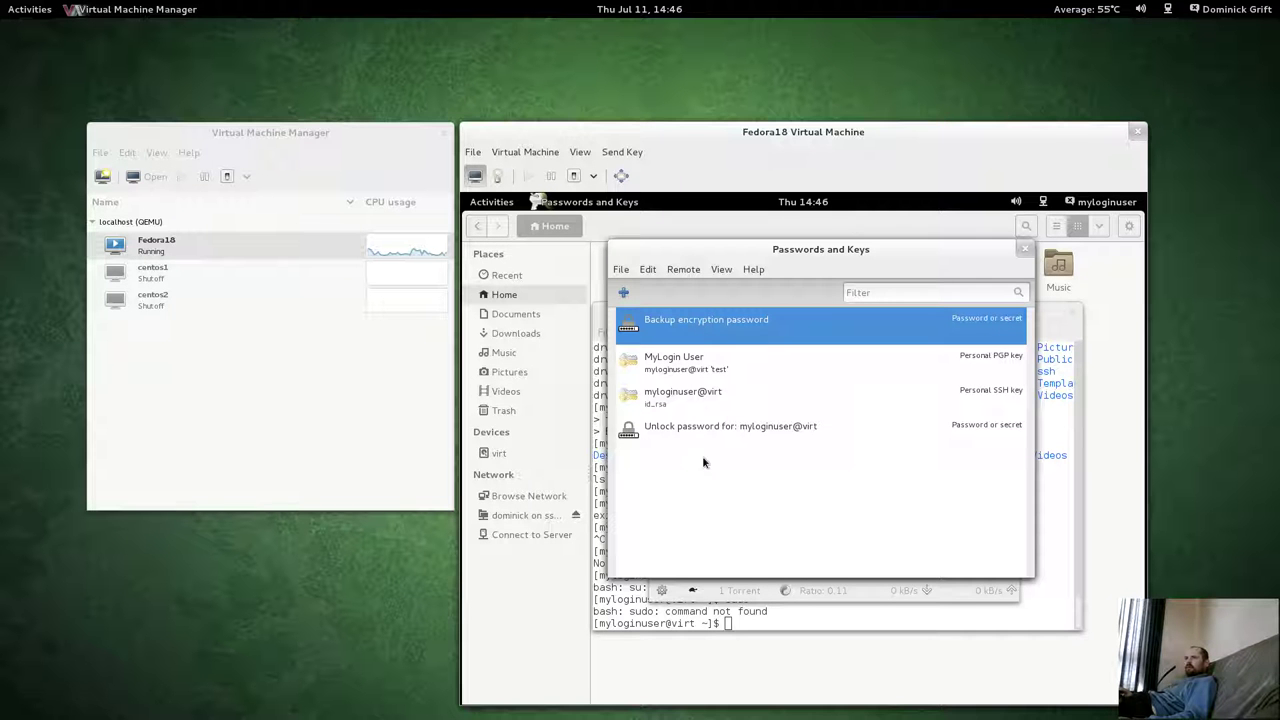
pyautogui.click(647, 273)
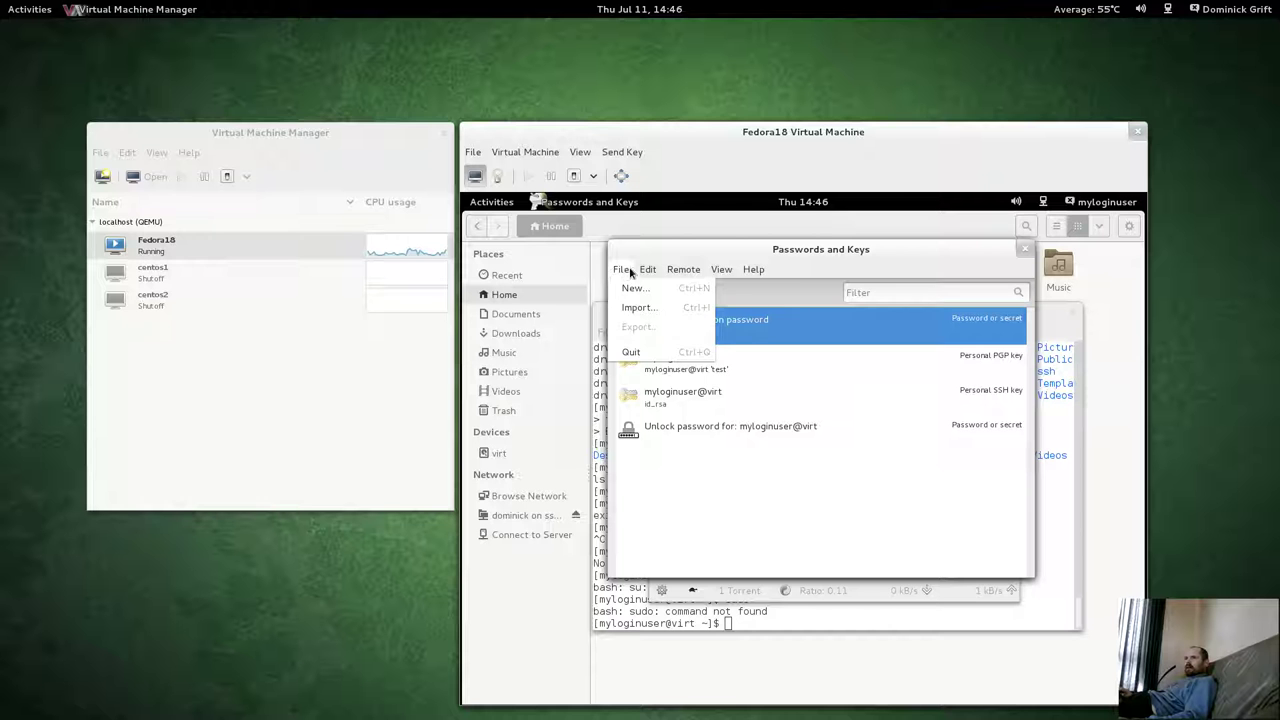
pyautogui.moveTo(686, 273)
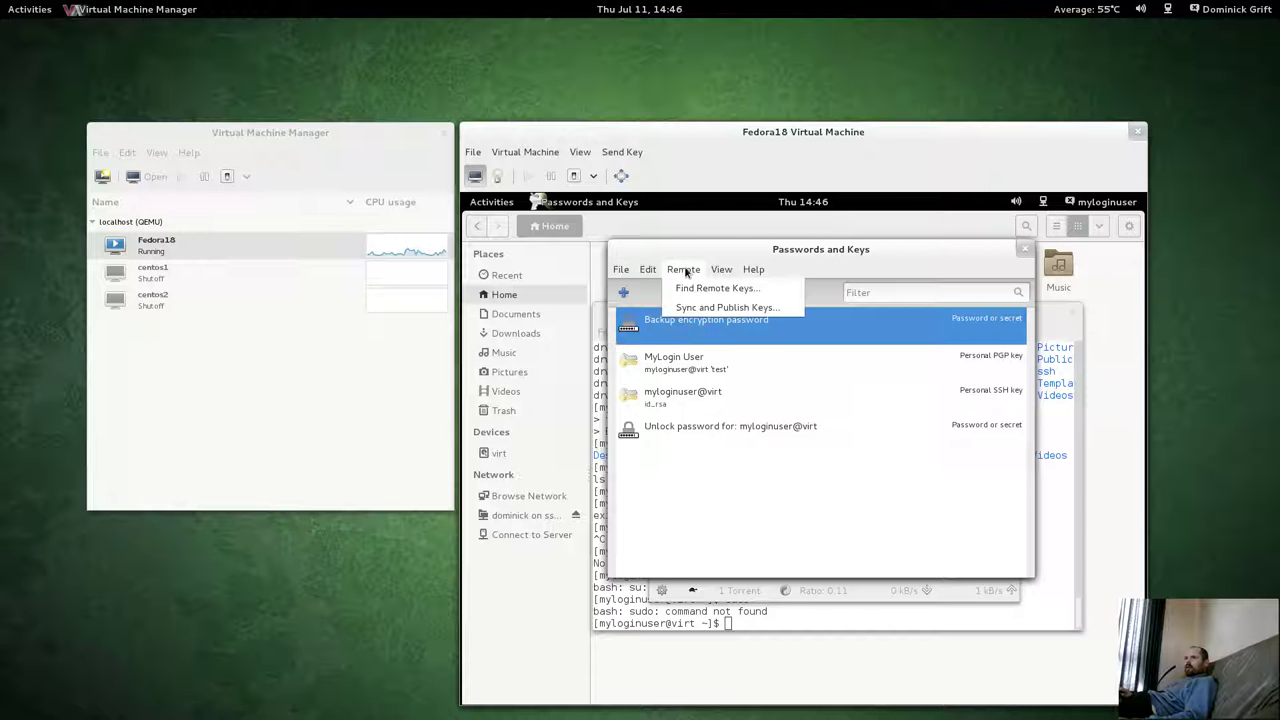
pyautogui.click(762, 269)
pyautogui.moveTo(806, 252); pyautogui.dragTo(798, 310)
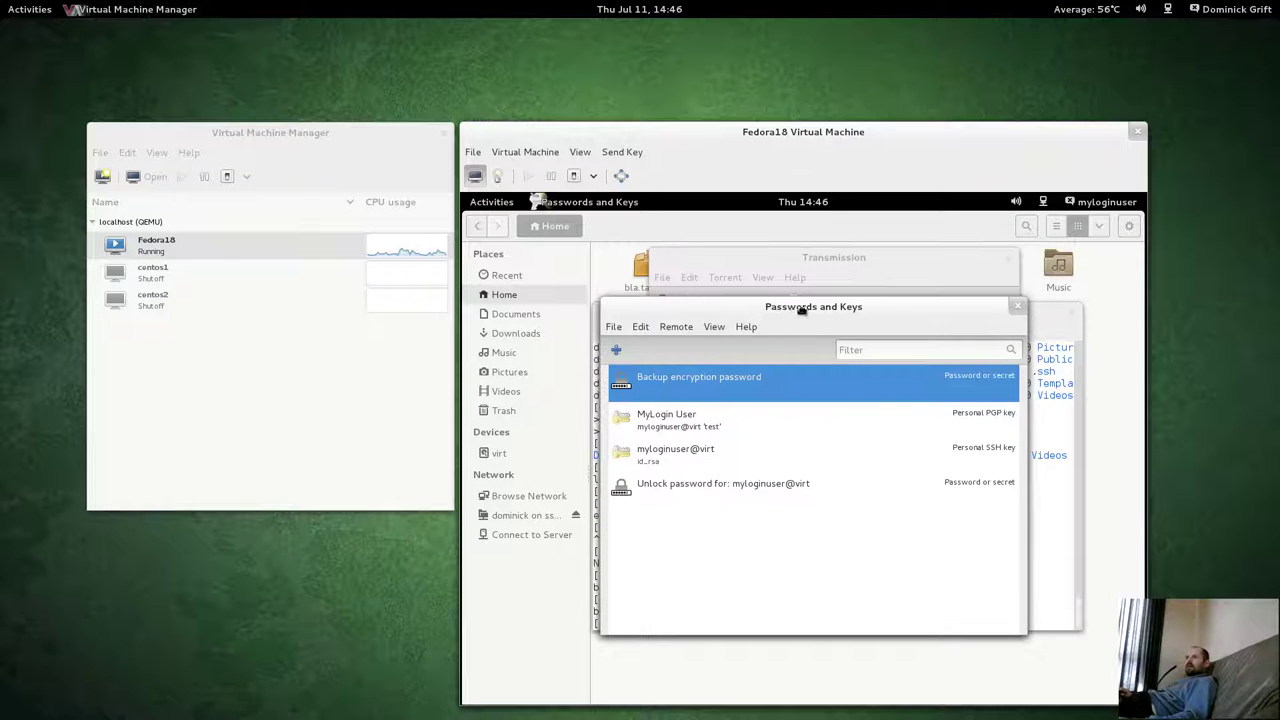
# End the guest terminal session with Ctrl+D and move to the host terminal workspace.
pyautogui.click(497, 203)
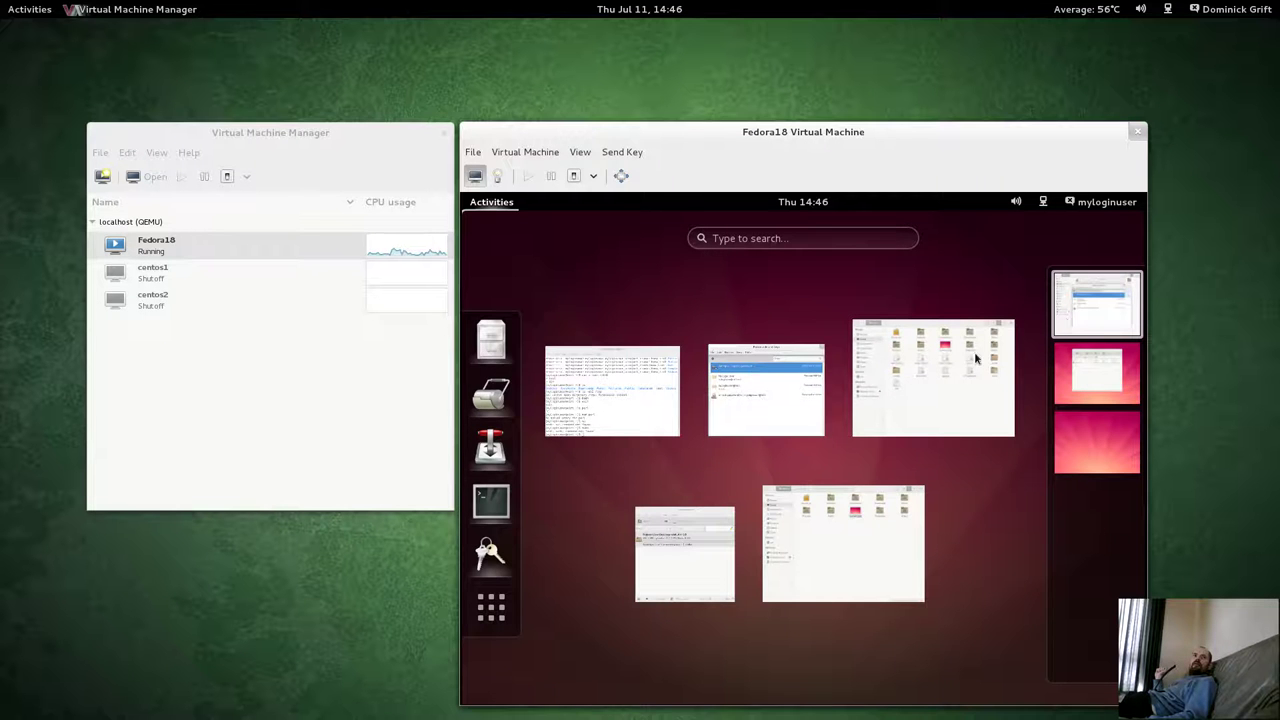
pyautogui.click(609, 391)
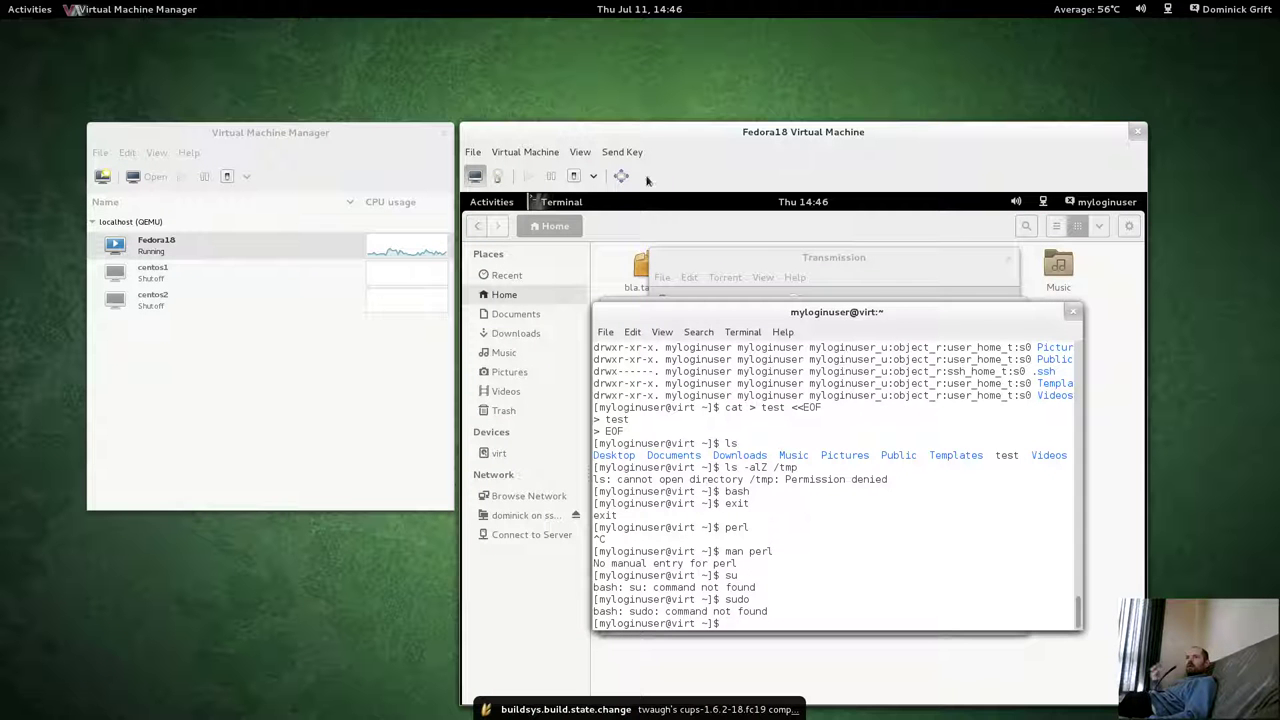
pyautogui.hotkey('ctrl', 'd')
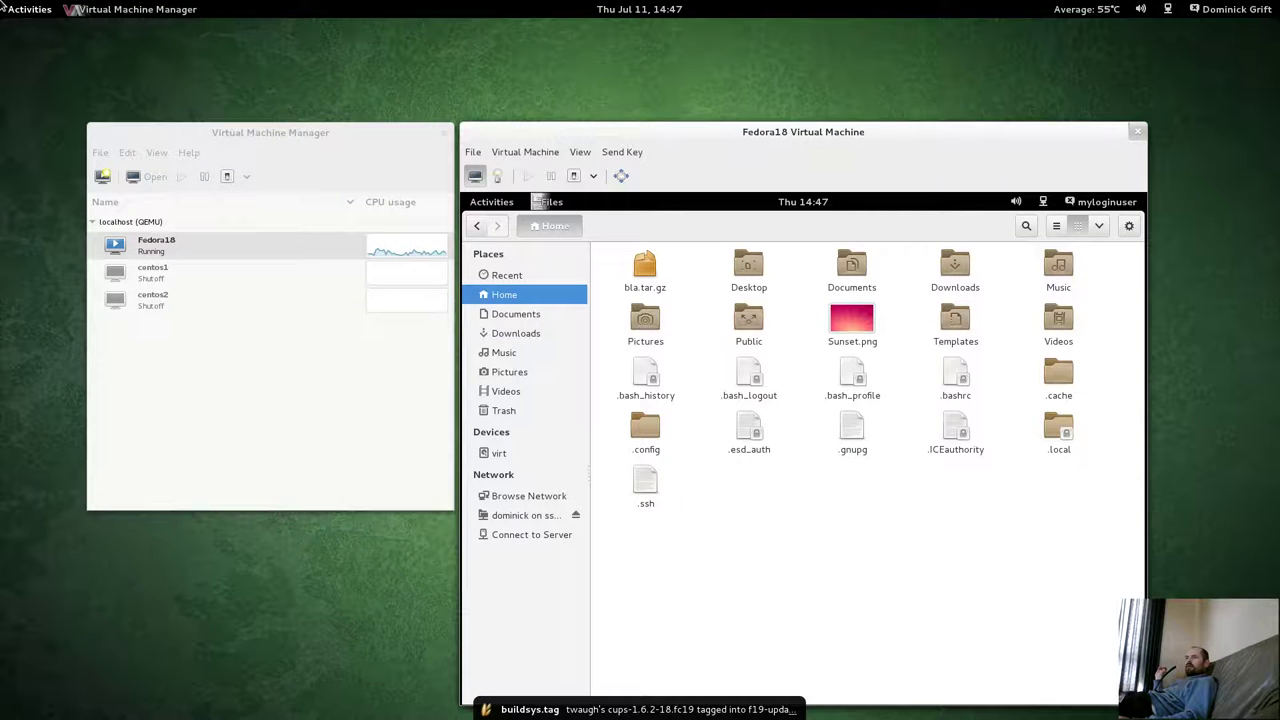
pyautogui.click(29, 9)
pyautogui.hotkey('ctrl', 'alt', 'Down')
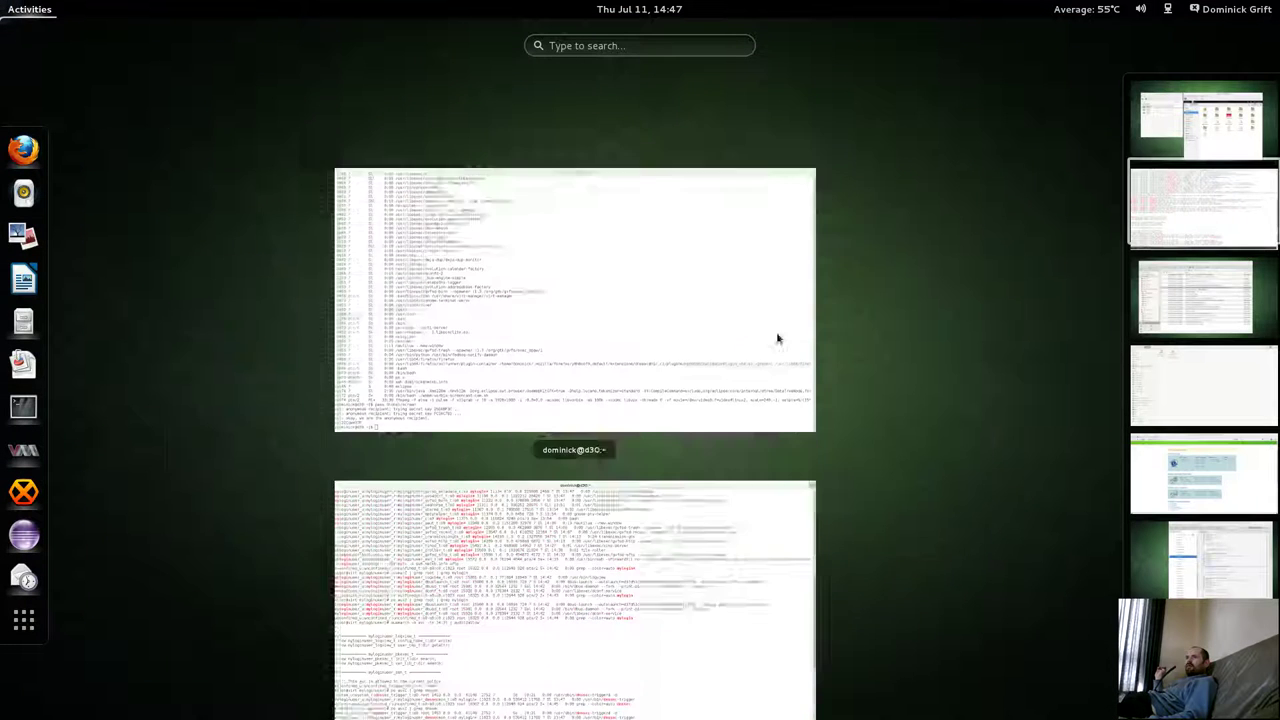
# Highlight the myloginuser_logview_t and pkexec_t allow rules in the root terminal.
pyautogui.click(576, 540)
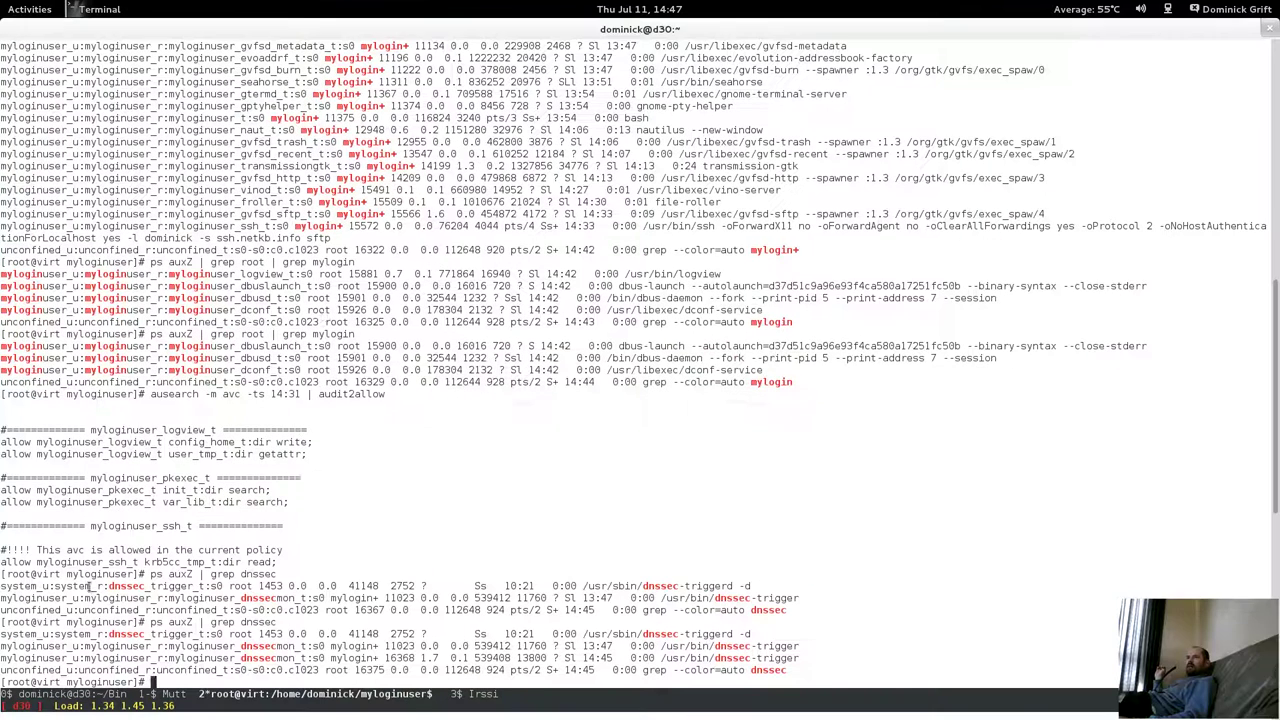
pyautogui.moveTo(26, 444); pyautogui.dragTo(216, 458)
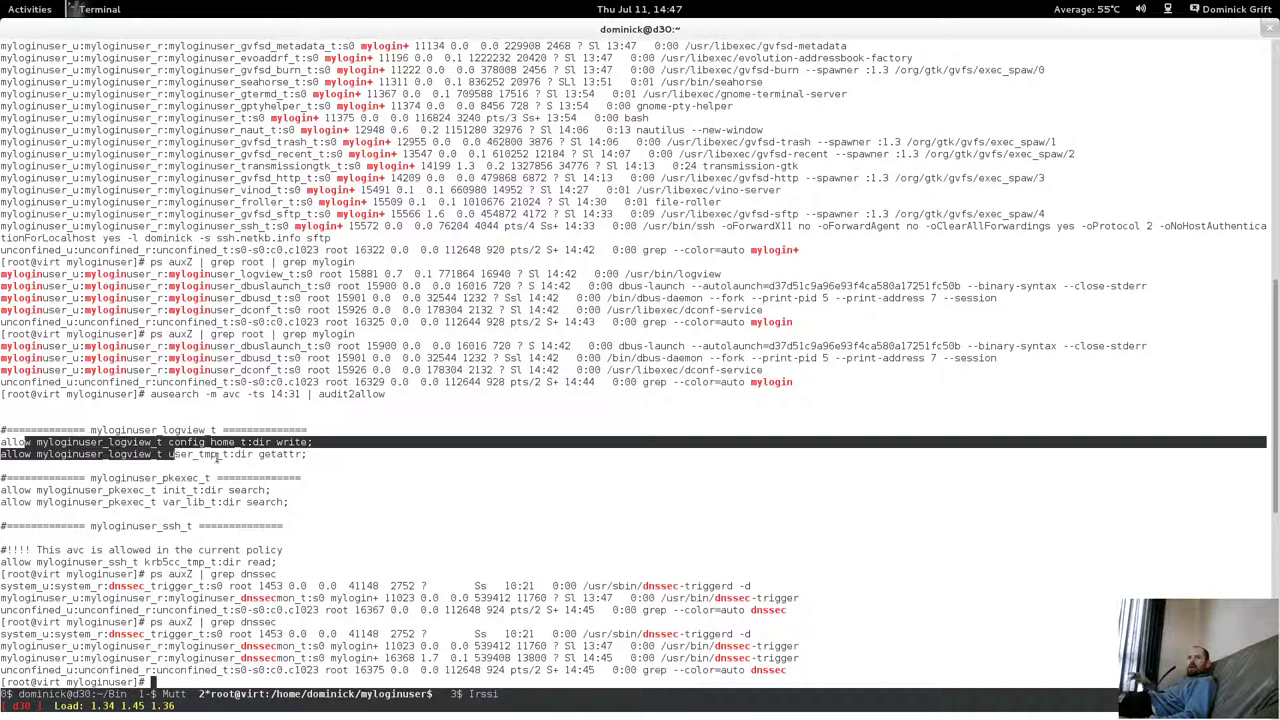
pyautogui.click(240, 462)
pyautogui.moveTo(308, 504); pyautogui.dragTo(2, 438)
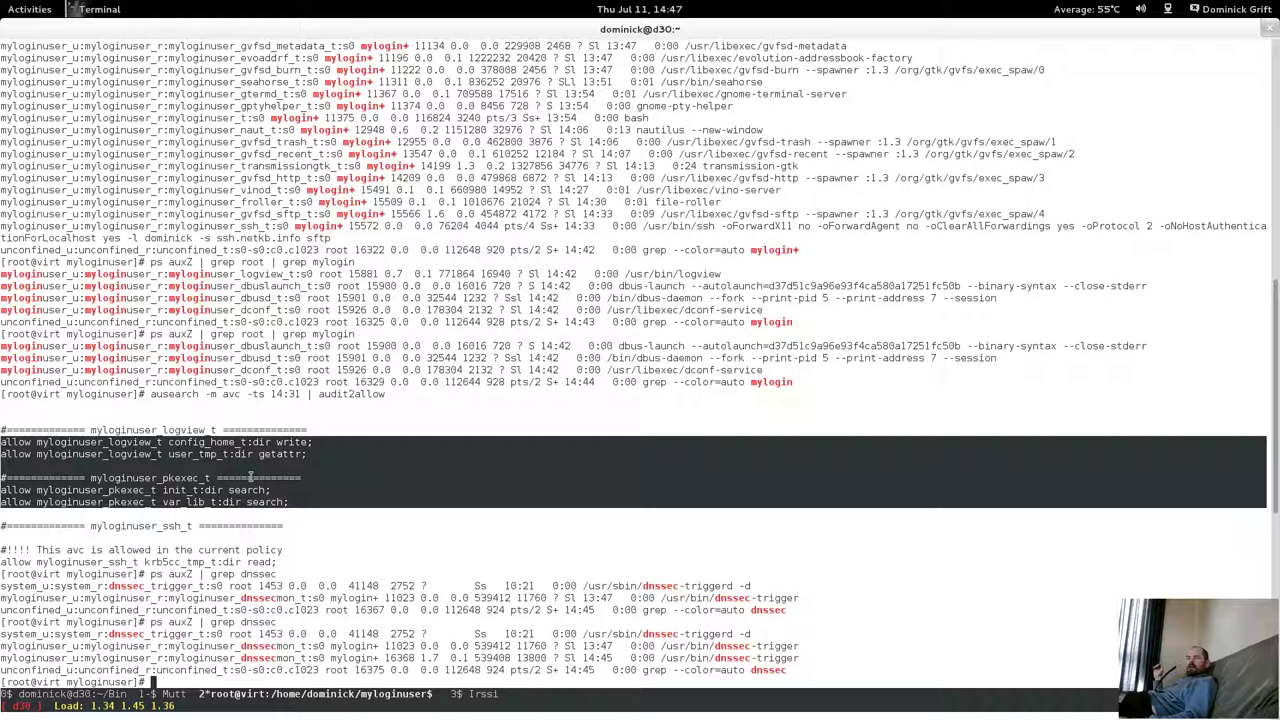
pyautogui.click(448, 521)
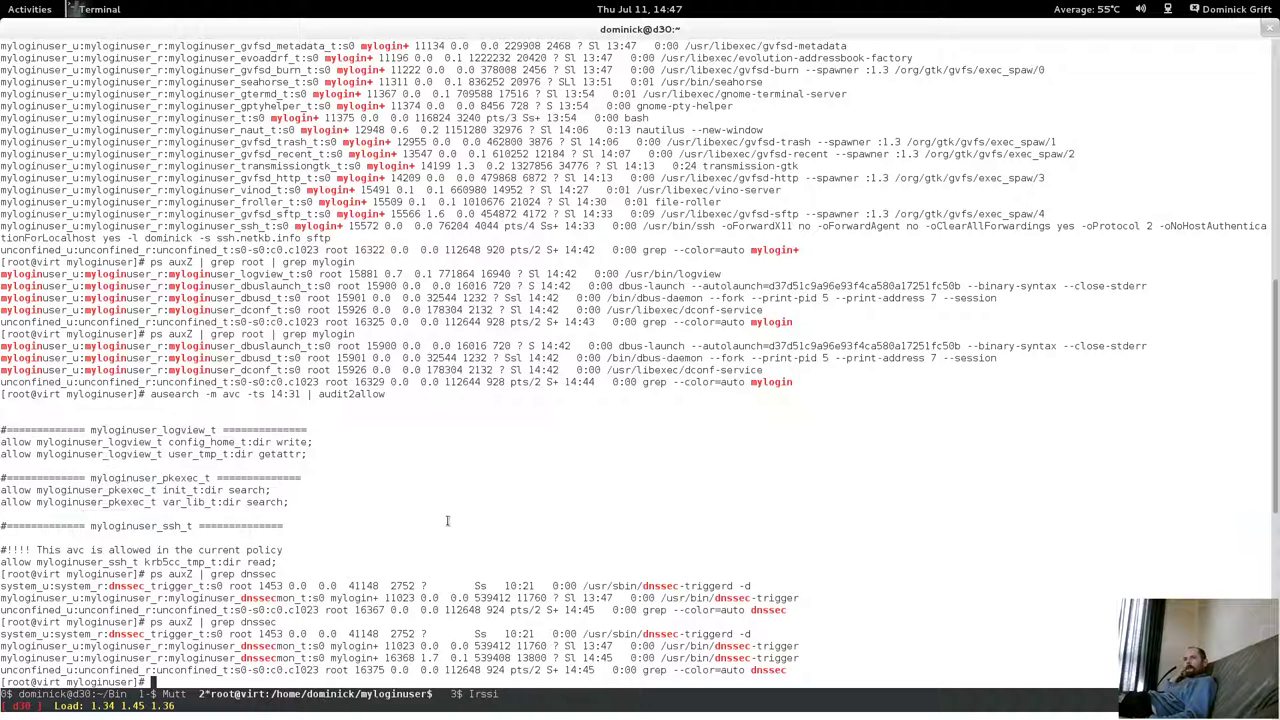
# Rerun the root-owned mylogin listing, marking leftover dbus-launch, dbus-daemon and dconf-service lines.
pyautogui.press('Up')
pyautogui.press('Up')
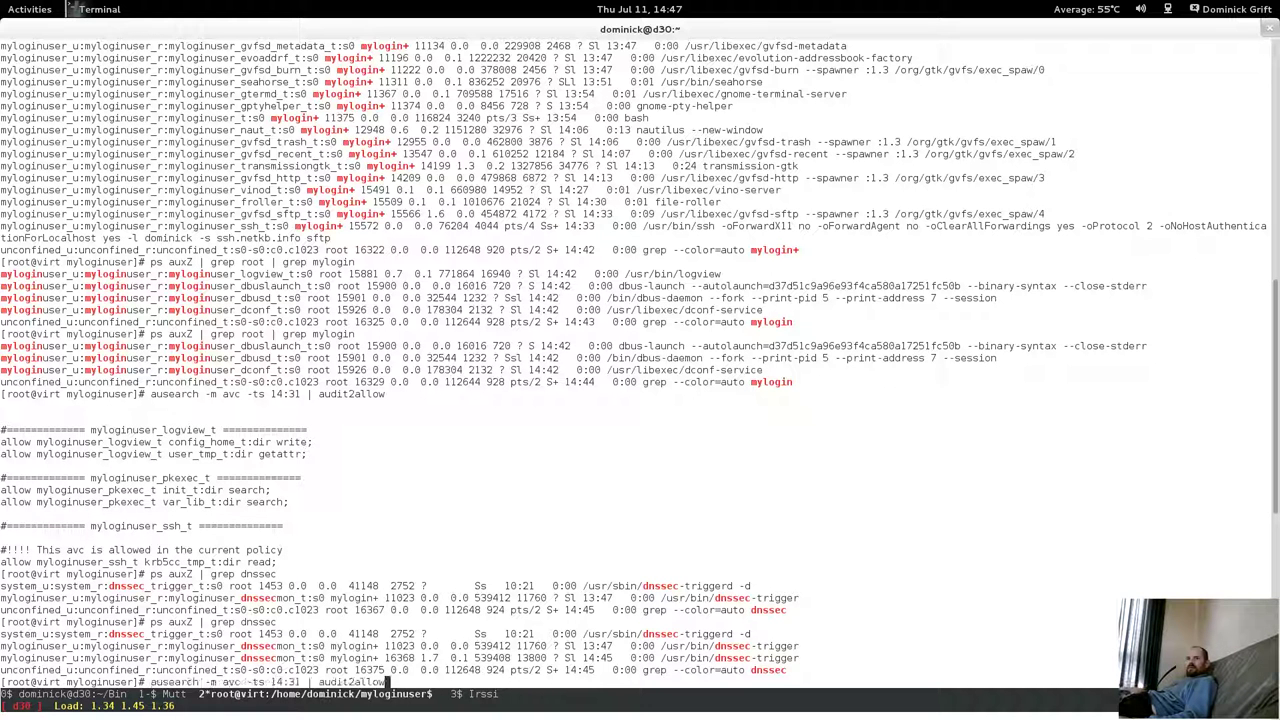
pyautogui.press('Up')
pyautogui.press('Return')
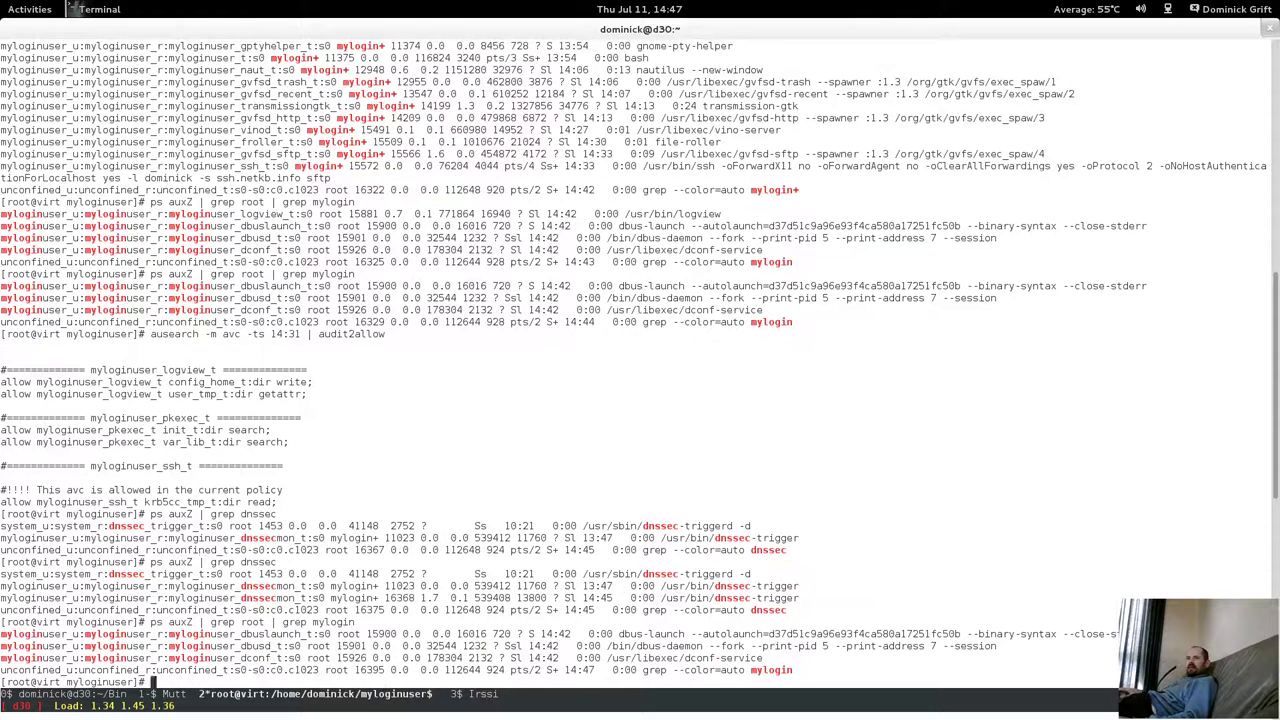
pyautogui.moveTo(383, 634); pyautogui.dragTo(824, 662)
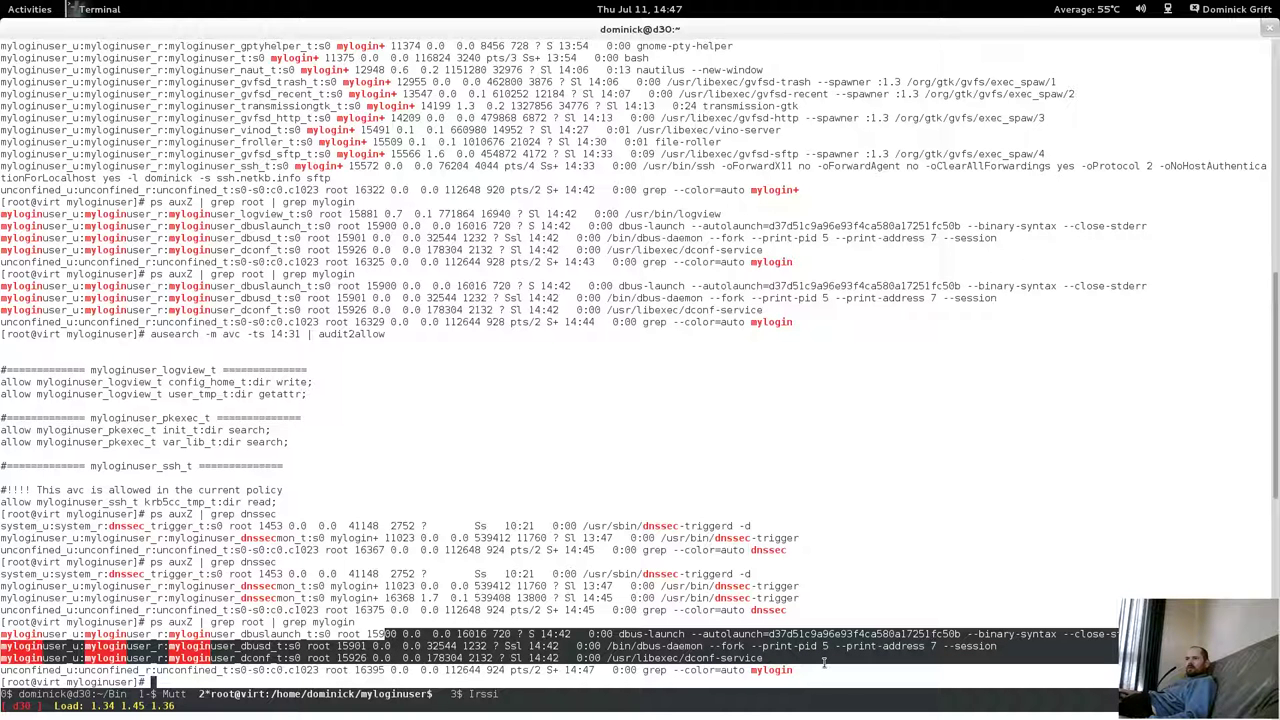
pyautogui.moveTo(2, 2)
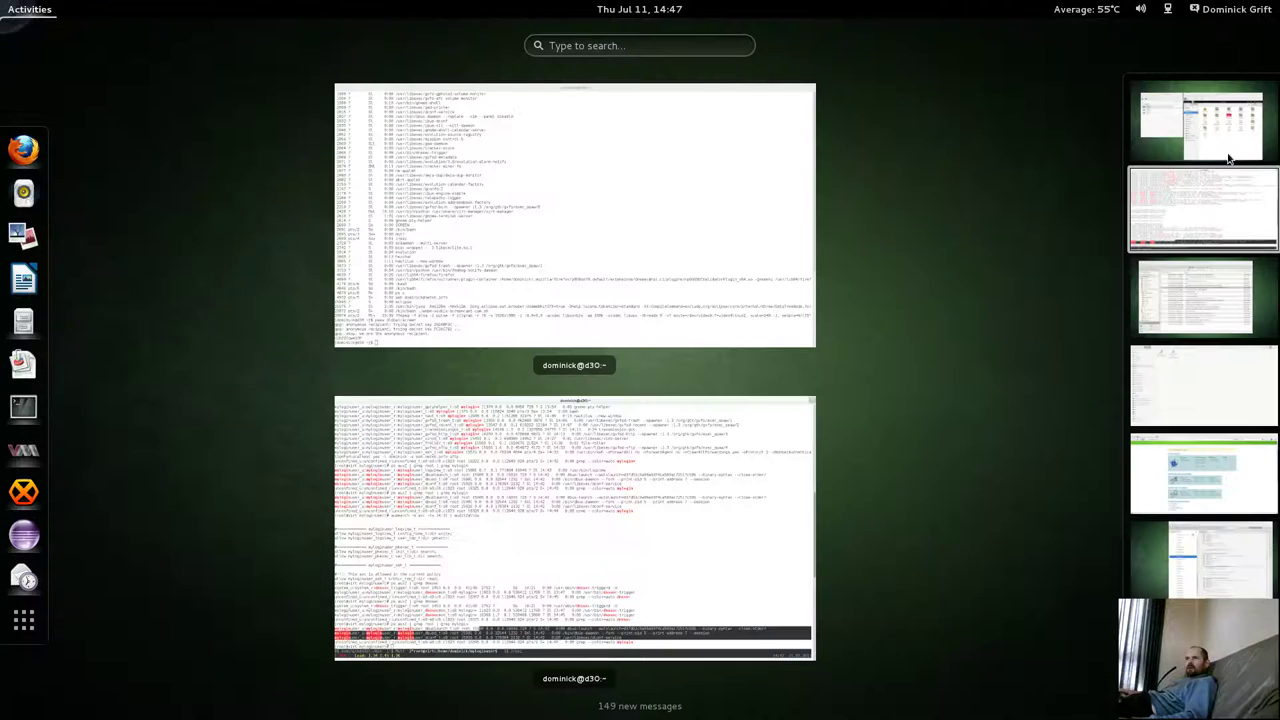
pyautogui.click(1200, 125)
# Quit the Files app in the Fedora18 guest.
pyautogui.click(924, 263)
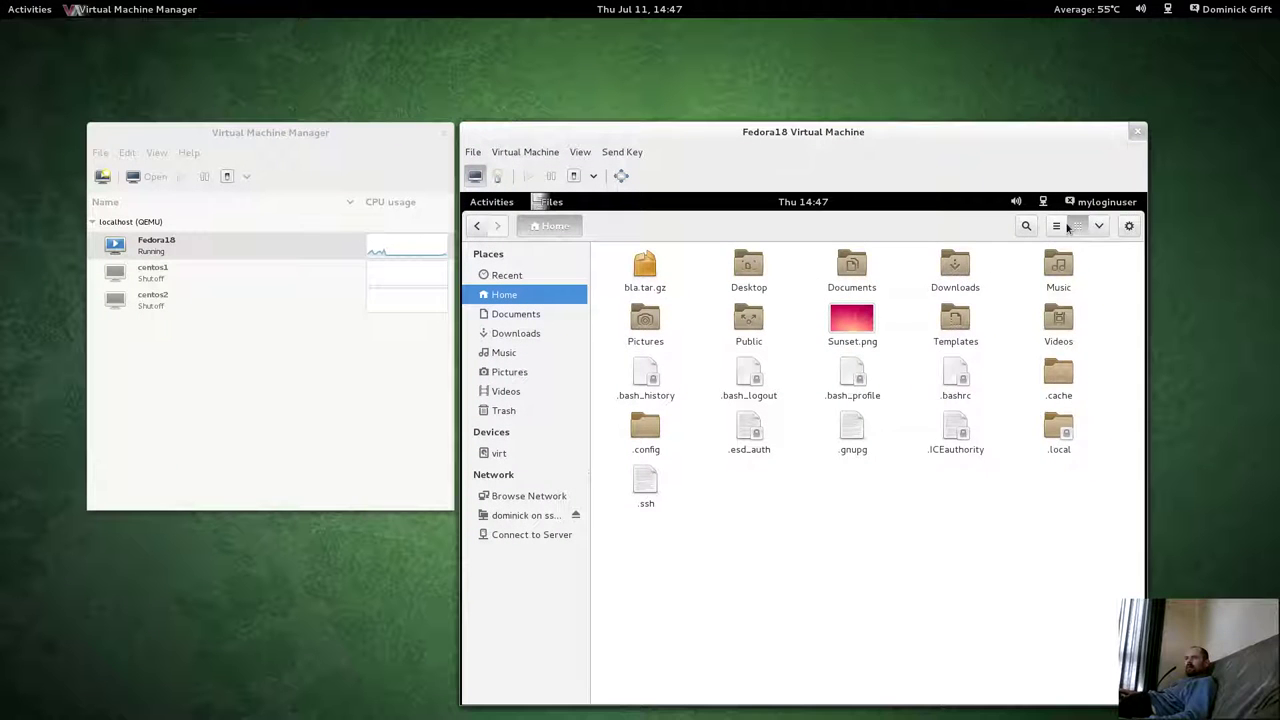
pyautogui.click(1121, 201)
pyautogui.click(752, 522)
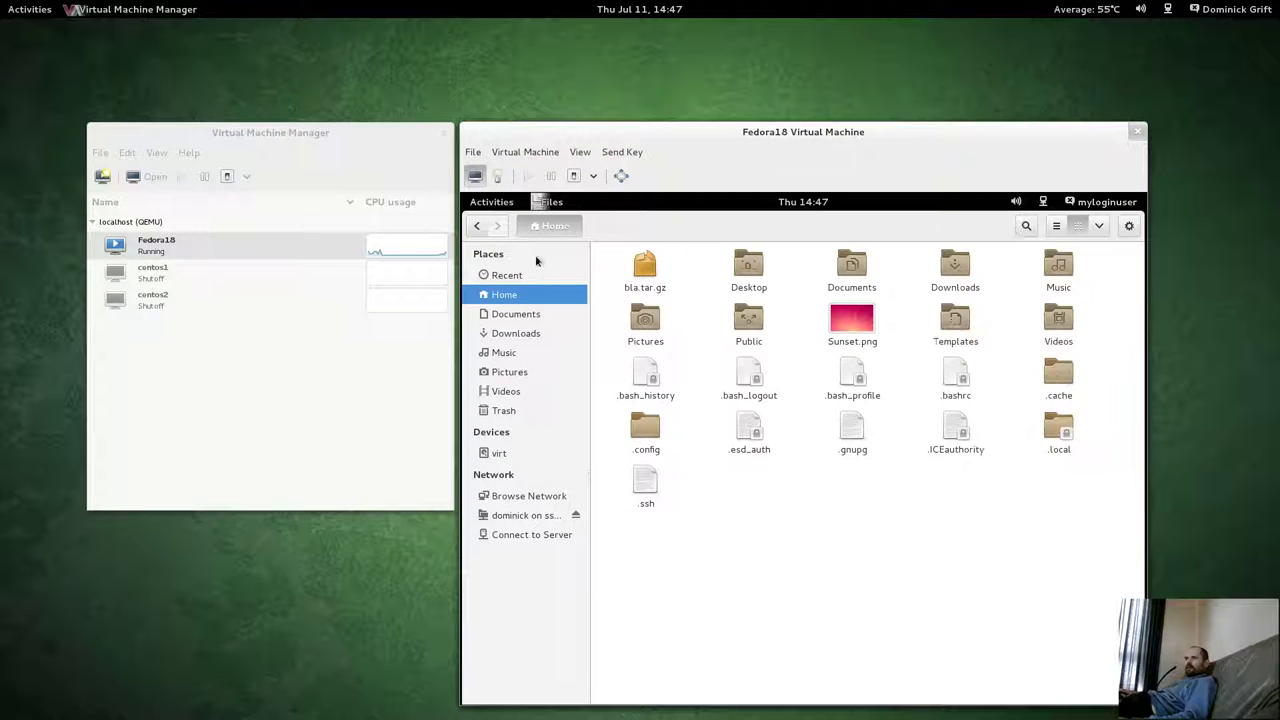
pyautogui.click(484, 202)
pyautogui.click(888, 372)
pyautogui.click(551, 201)
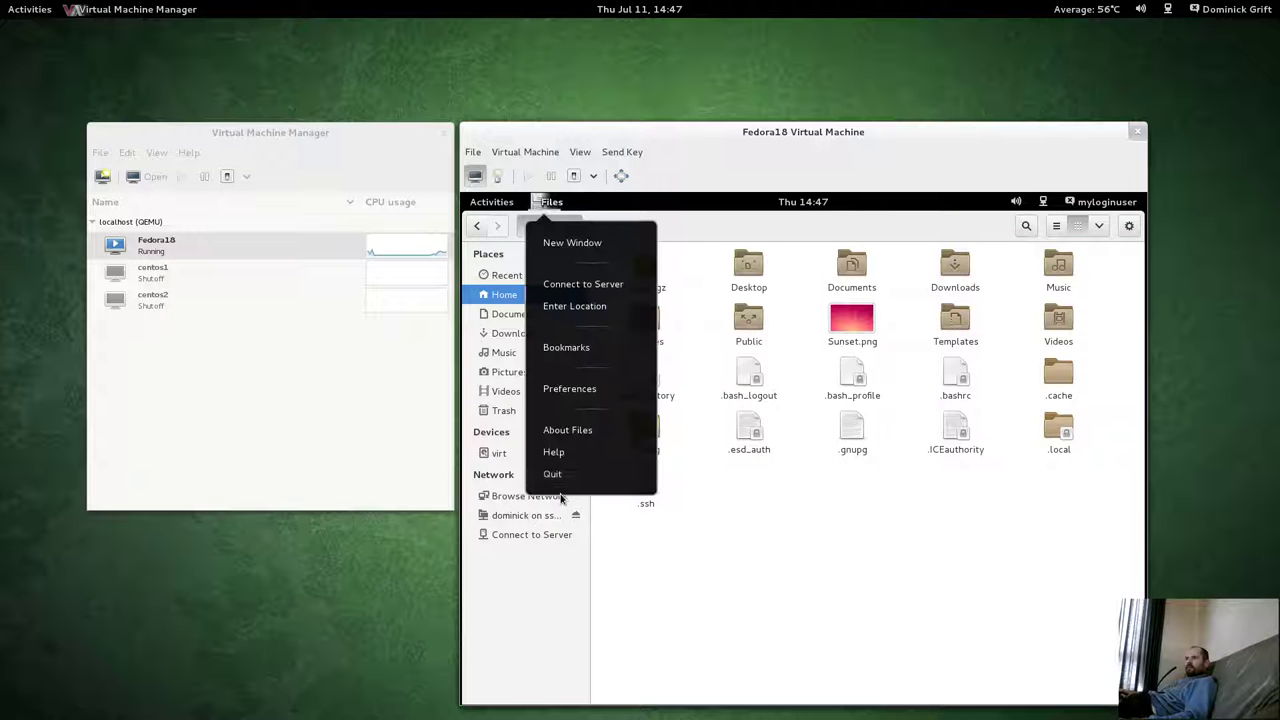
pyautogui.click(553, 474)
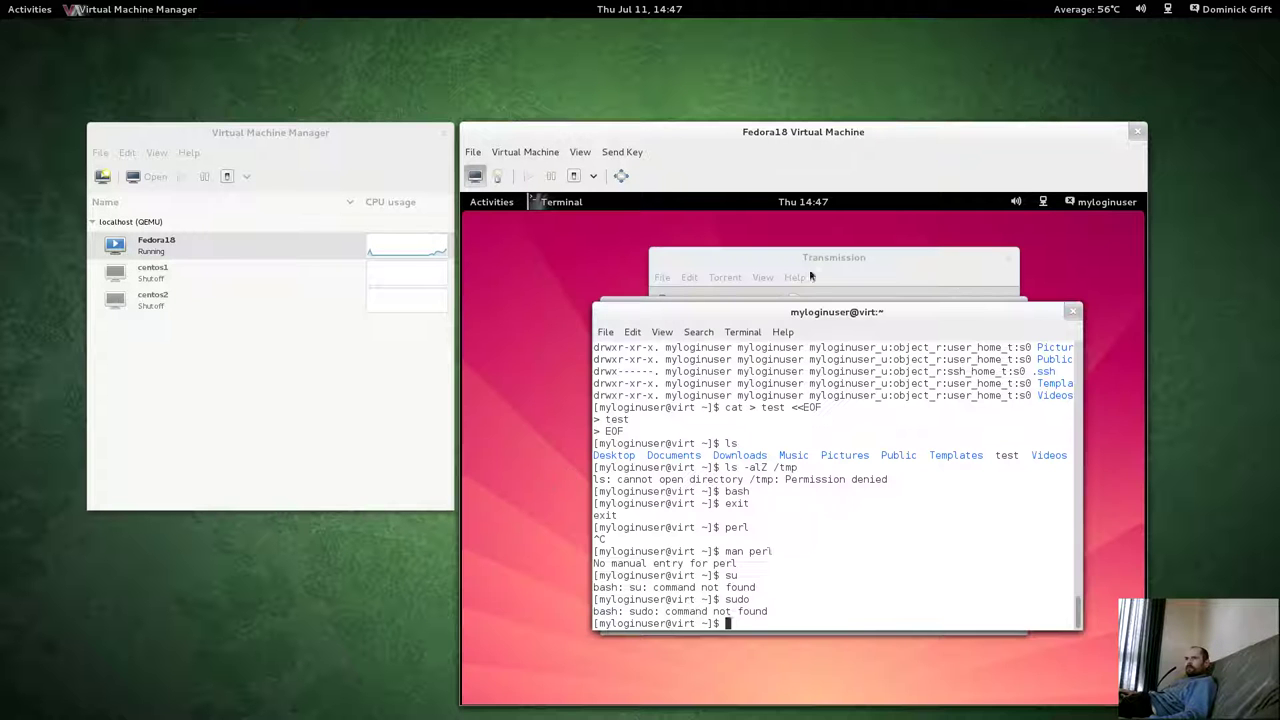
# Close the guest's Terminal, Passwords and Keys, Transmission and bla.tar.gz archive windows.
pyautogui.click(1073, 314)
pyautogui.click(1003, 318)
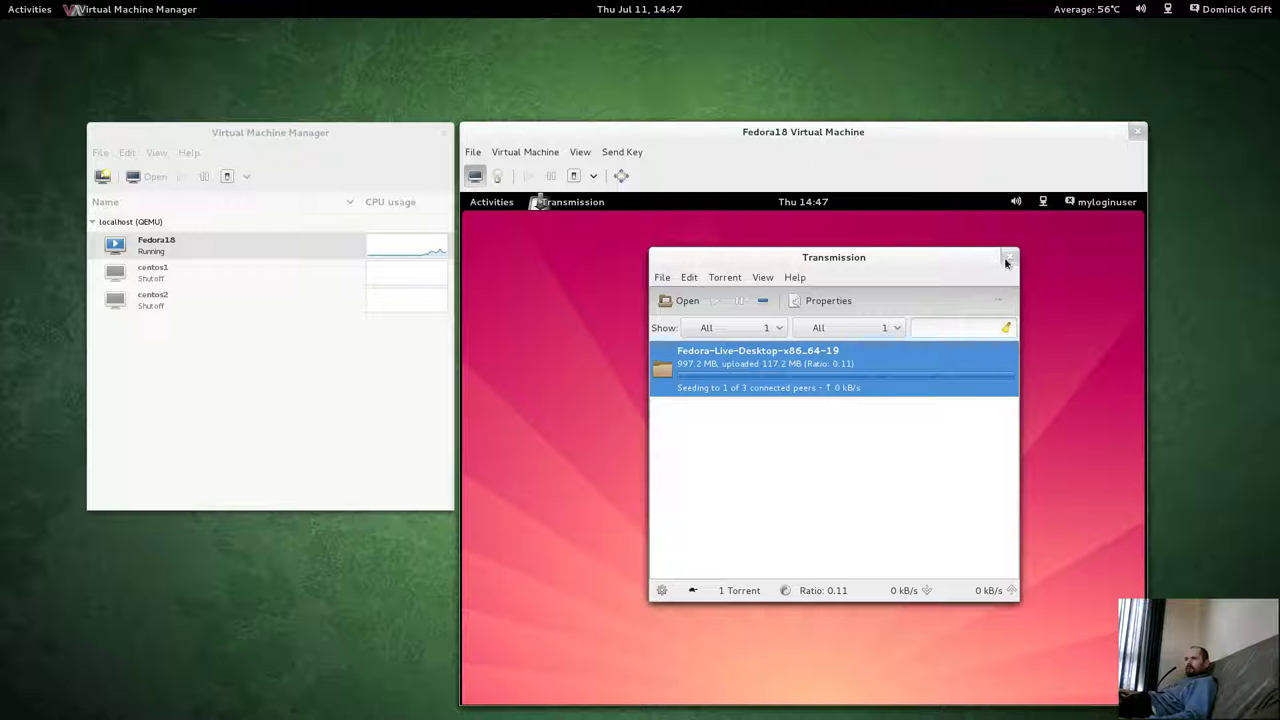
pyautogui.click(1008, 258)
pyautogui.click(488, 205)
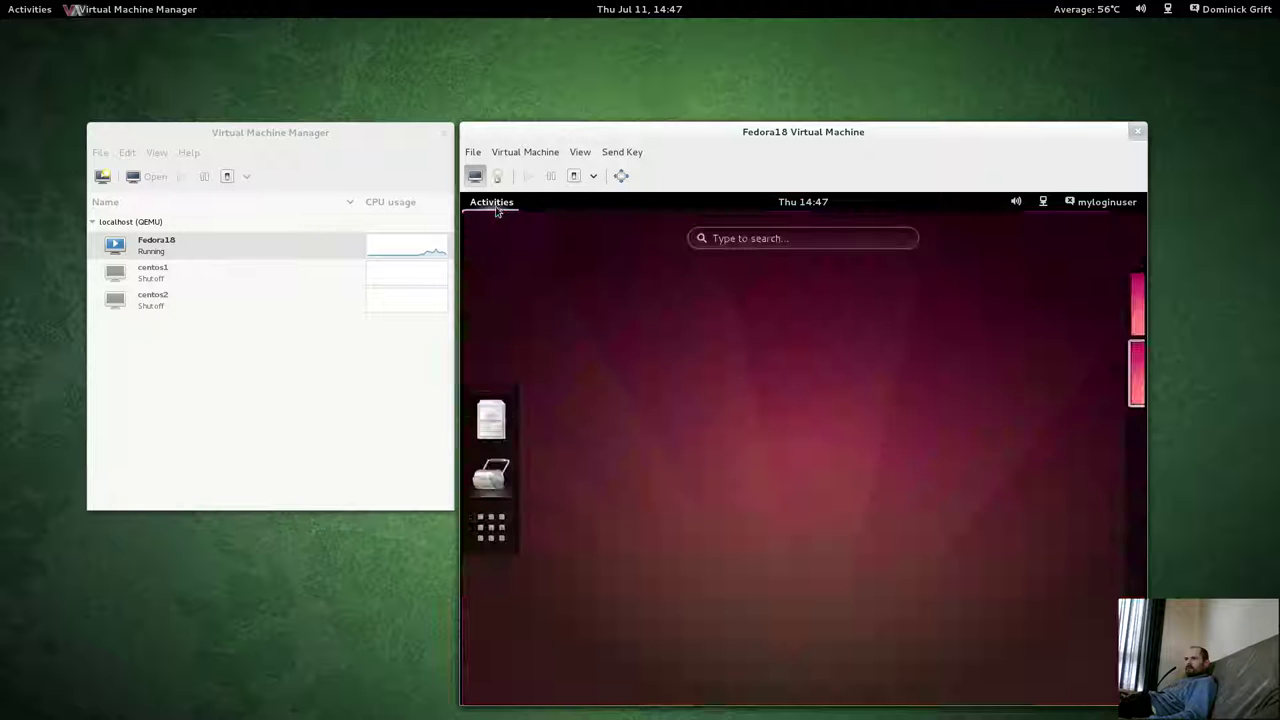
pyautogui.click(494, 207)
pyautogui.click(494, 207)
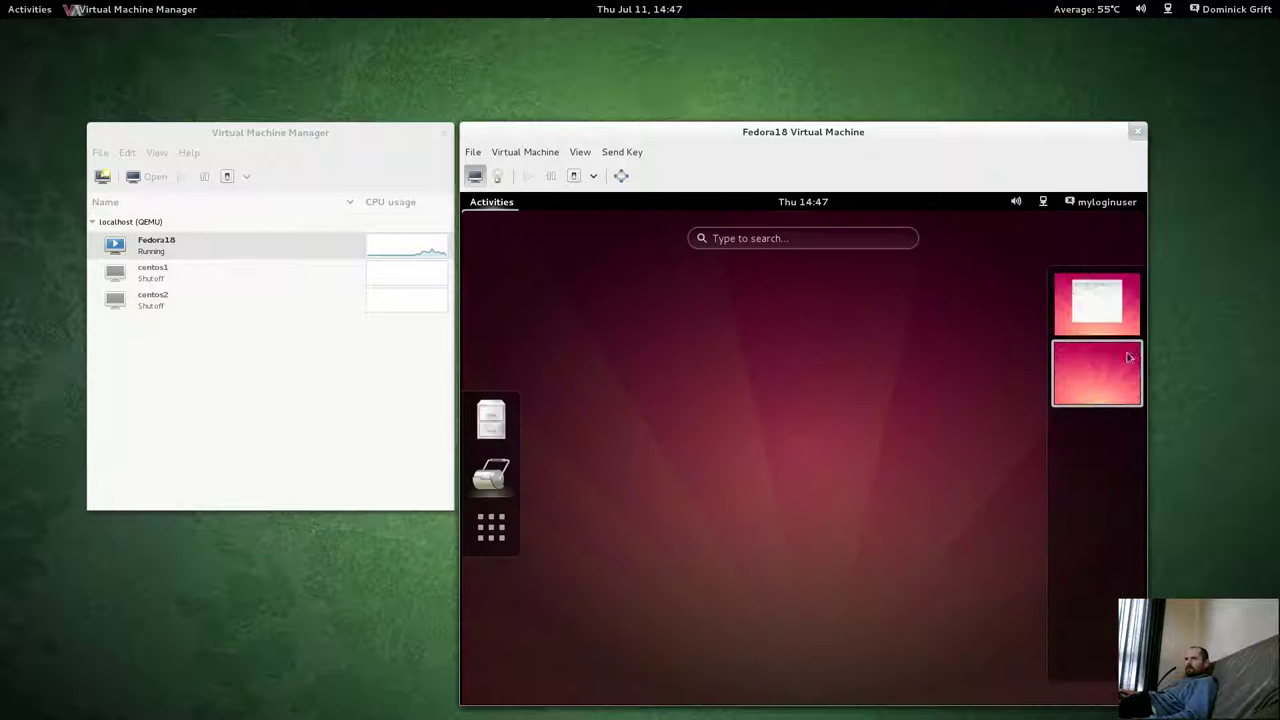
pyautogui.click(755, 446)
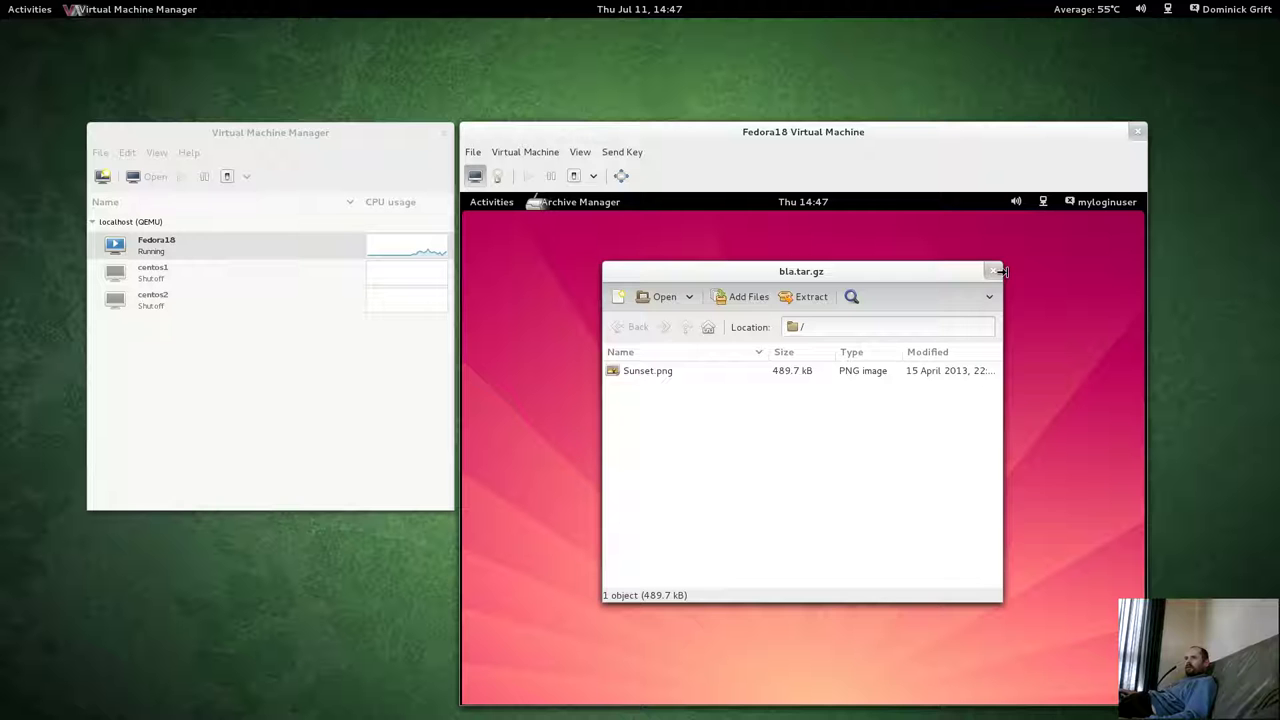
pyautogui.click(993, 274)
# Log myloginuser out of the guest session and confirm.
pyautogui.click(1117, 202)
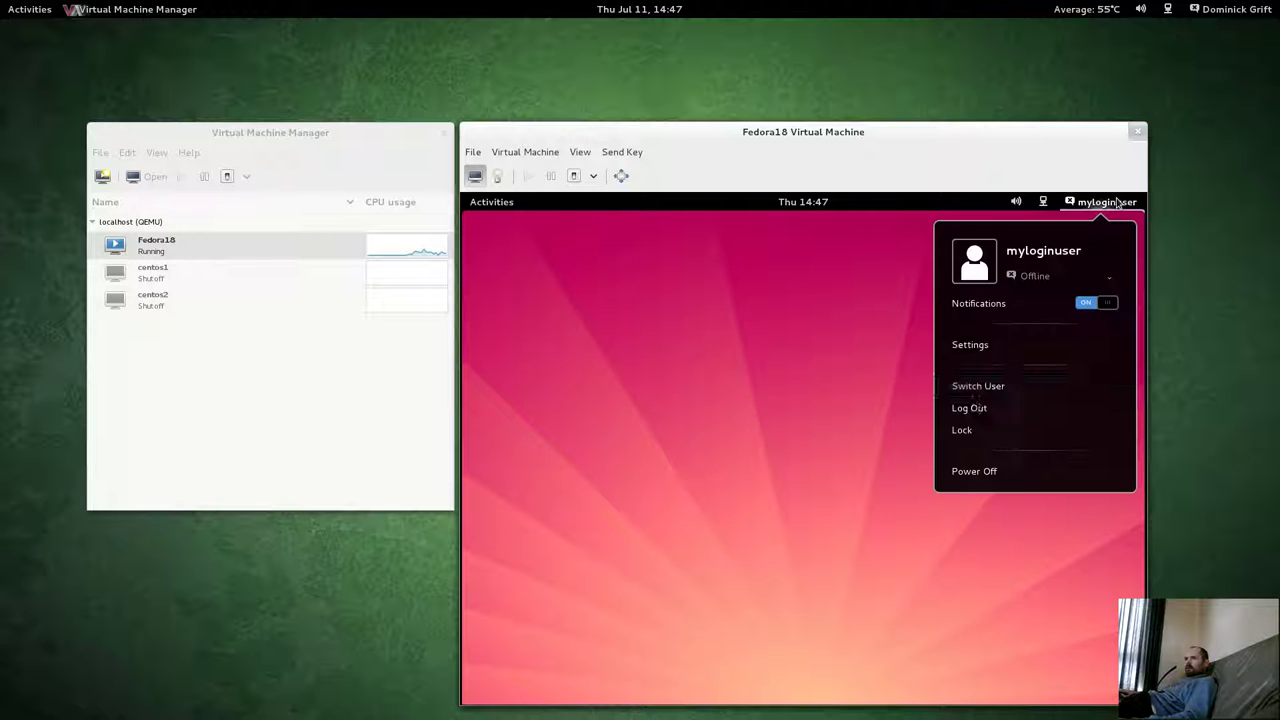
pyautogui.click(975, 408)
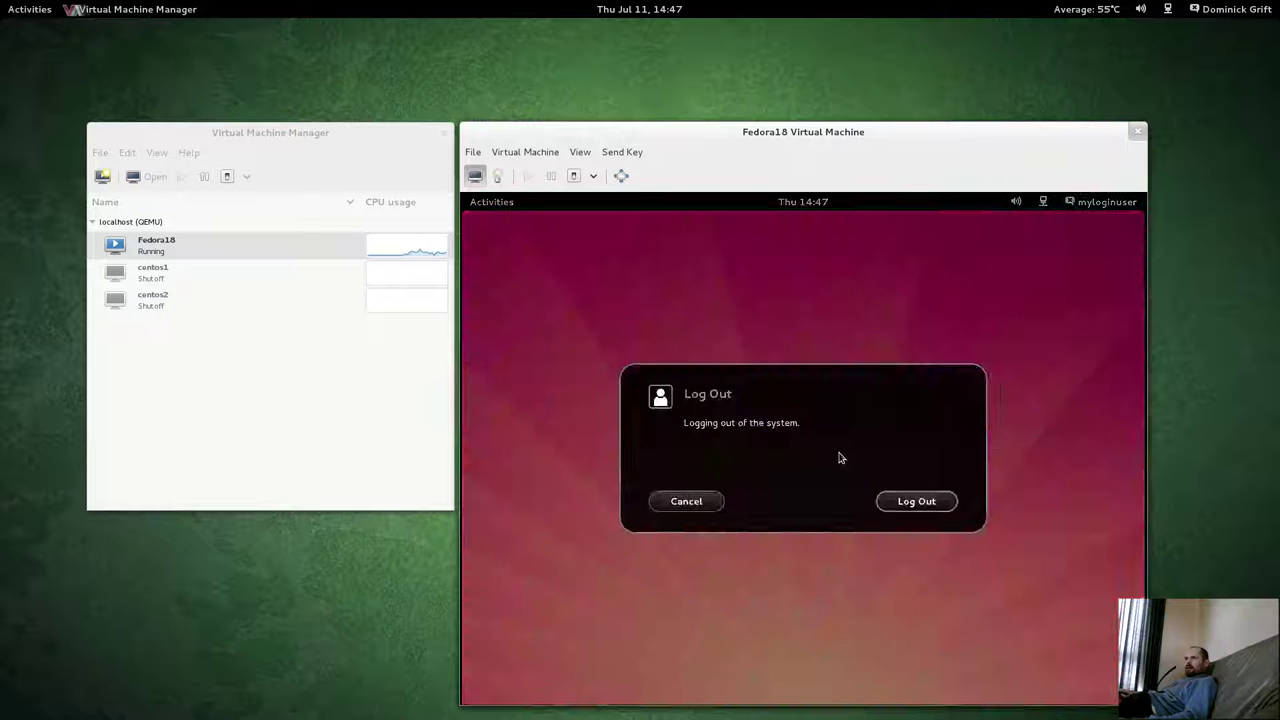
pyautogui.click(914, 504)
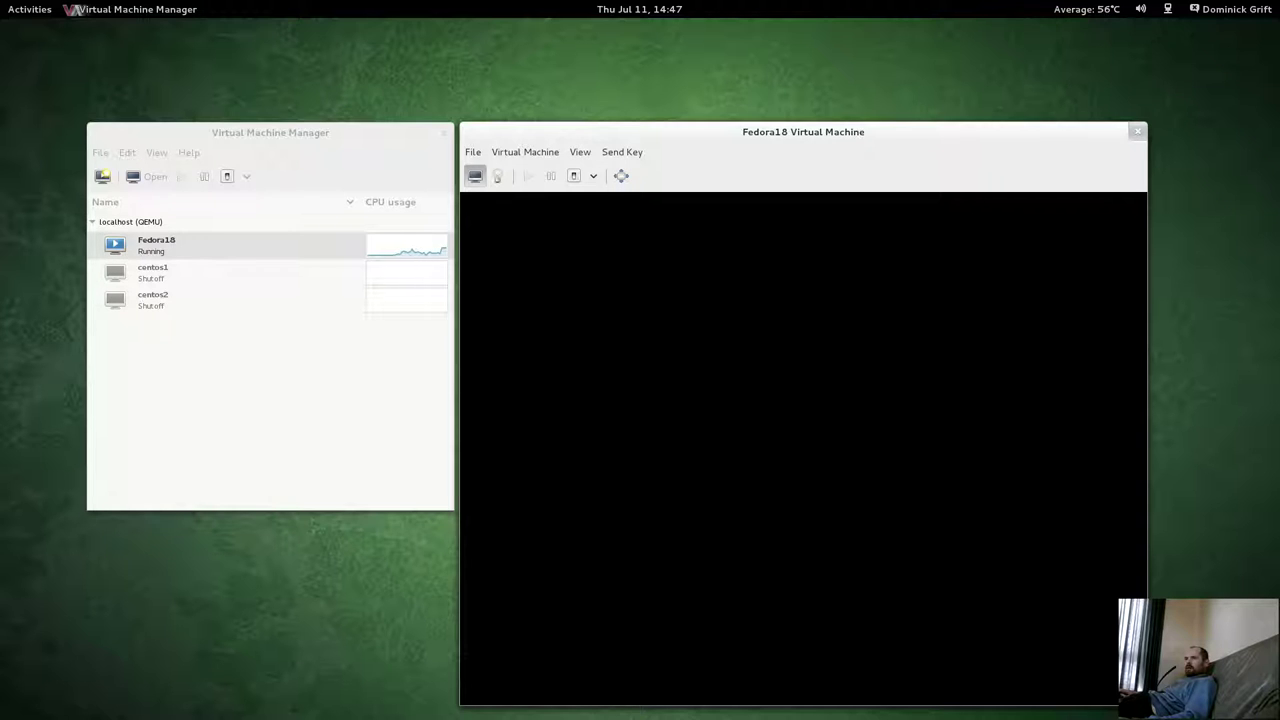
pyautogui.press('super')
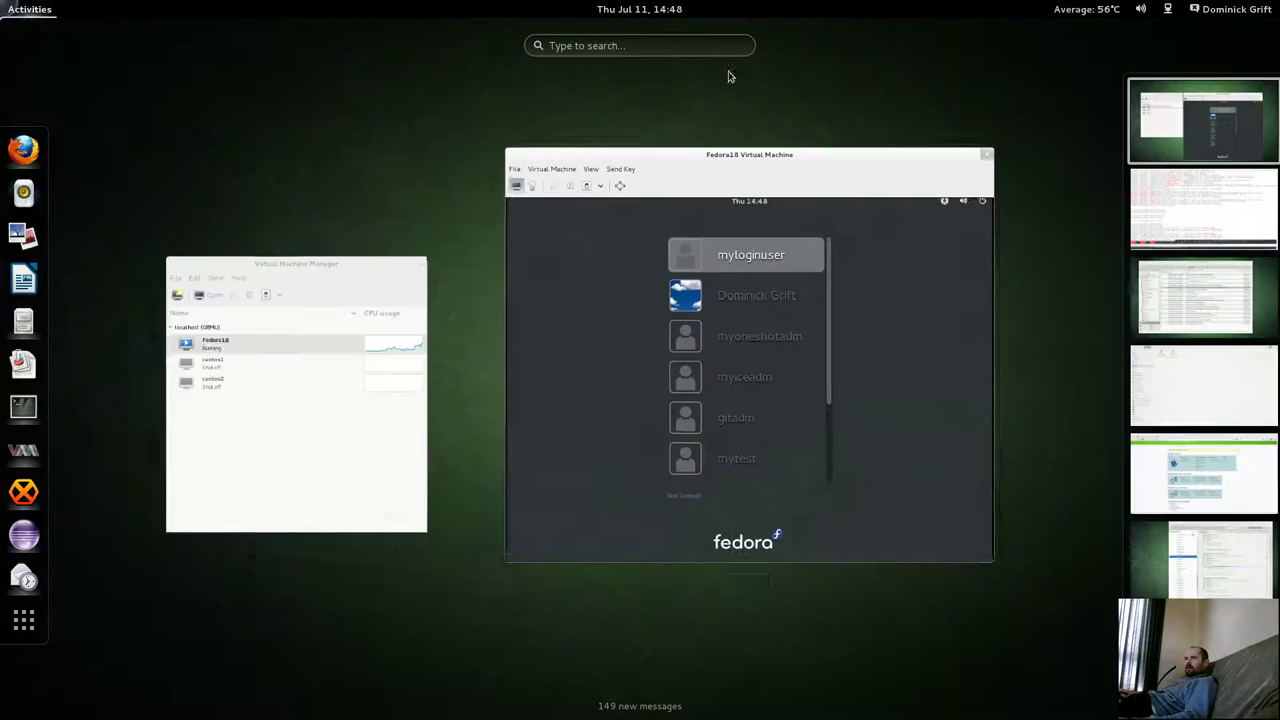
# In the workspace 2 host terminal, rerun ps auxZ | grep mylogin+ after logout.
pyautogui.click(1144, 230)
pyautogui.click(671, 453)
pyautogui.press('Up')
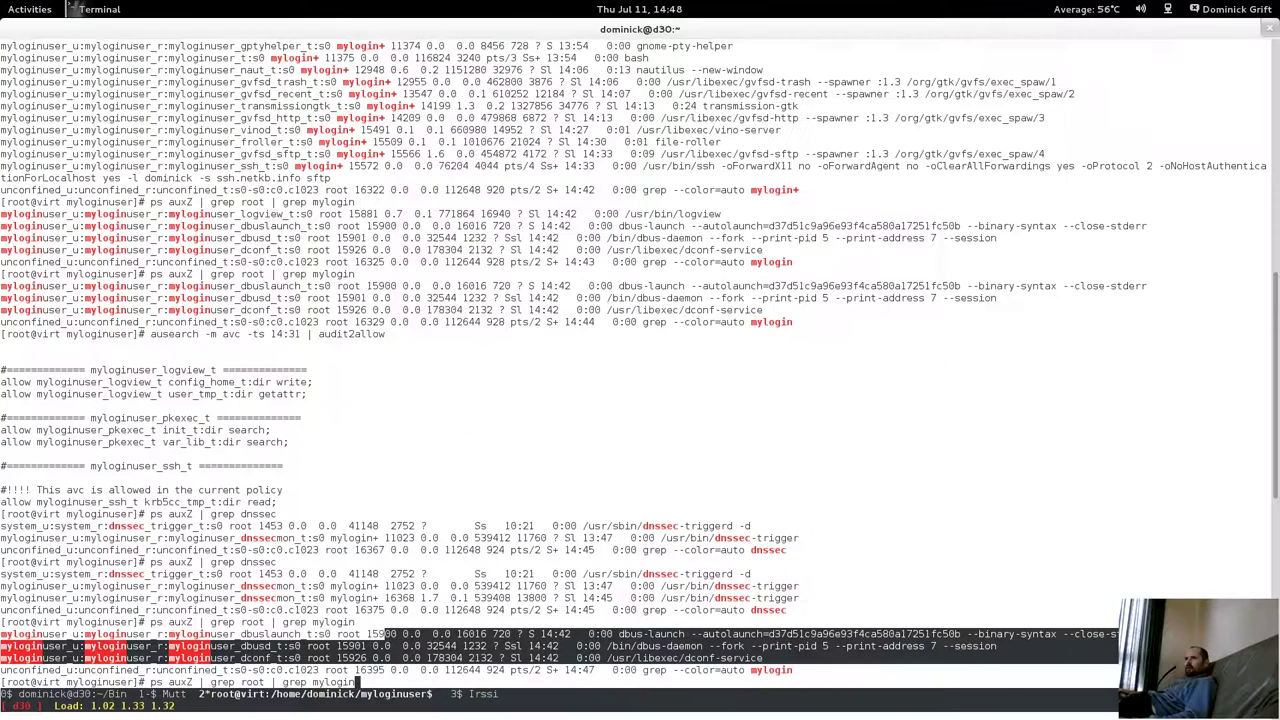
pyautogui.press('Return')
pyautogui.click(570, 645)
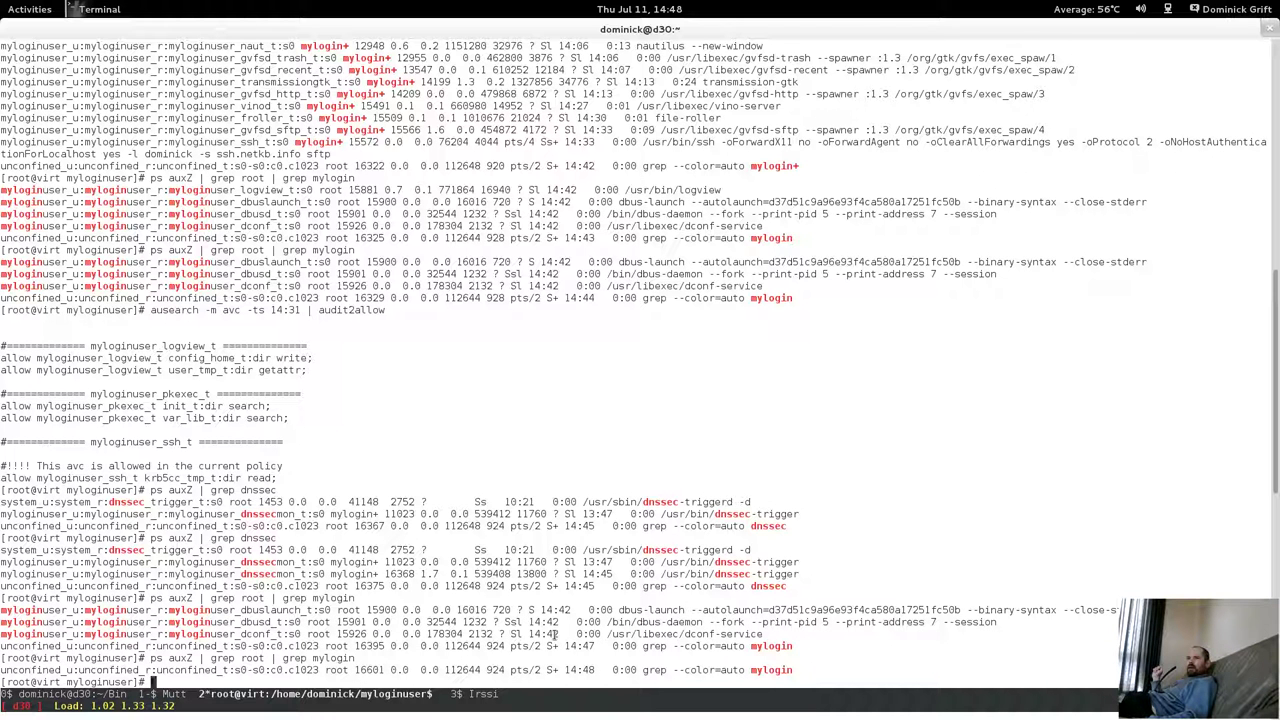
pyautogui.press('Up')
pyautogui.press('Up')
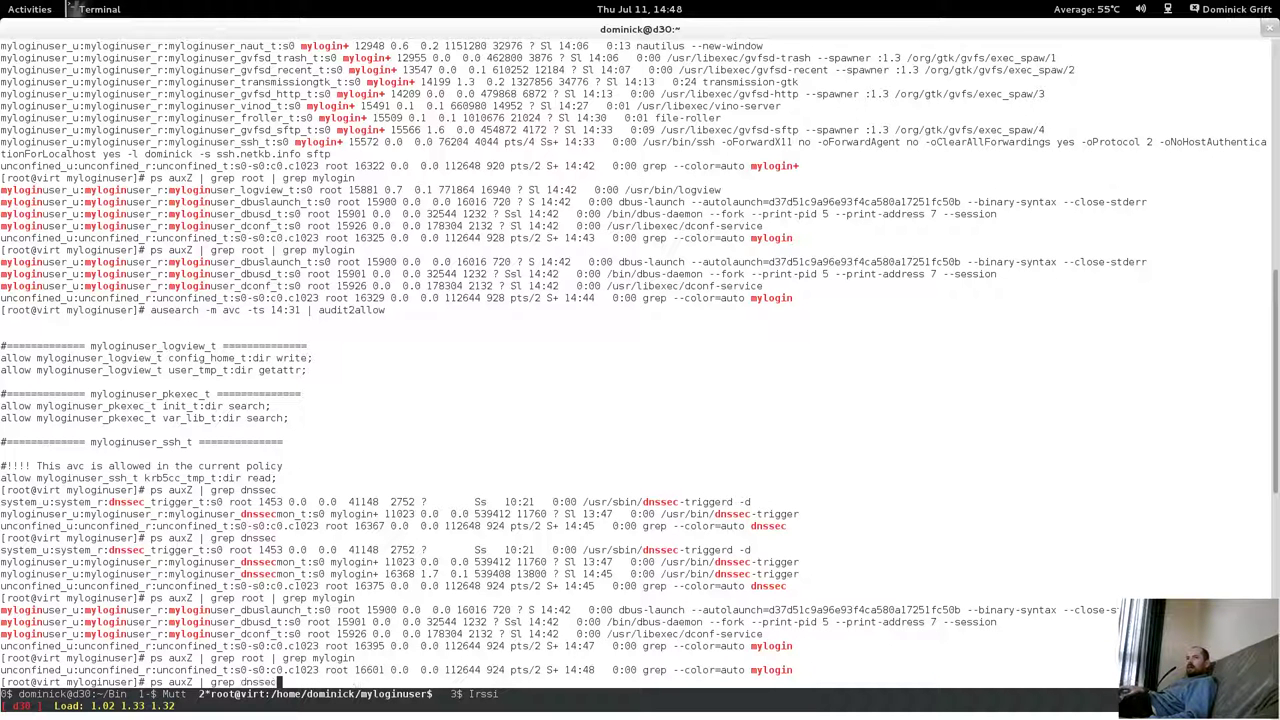
pyautogui.press('Down')
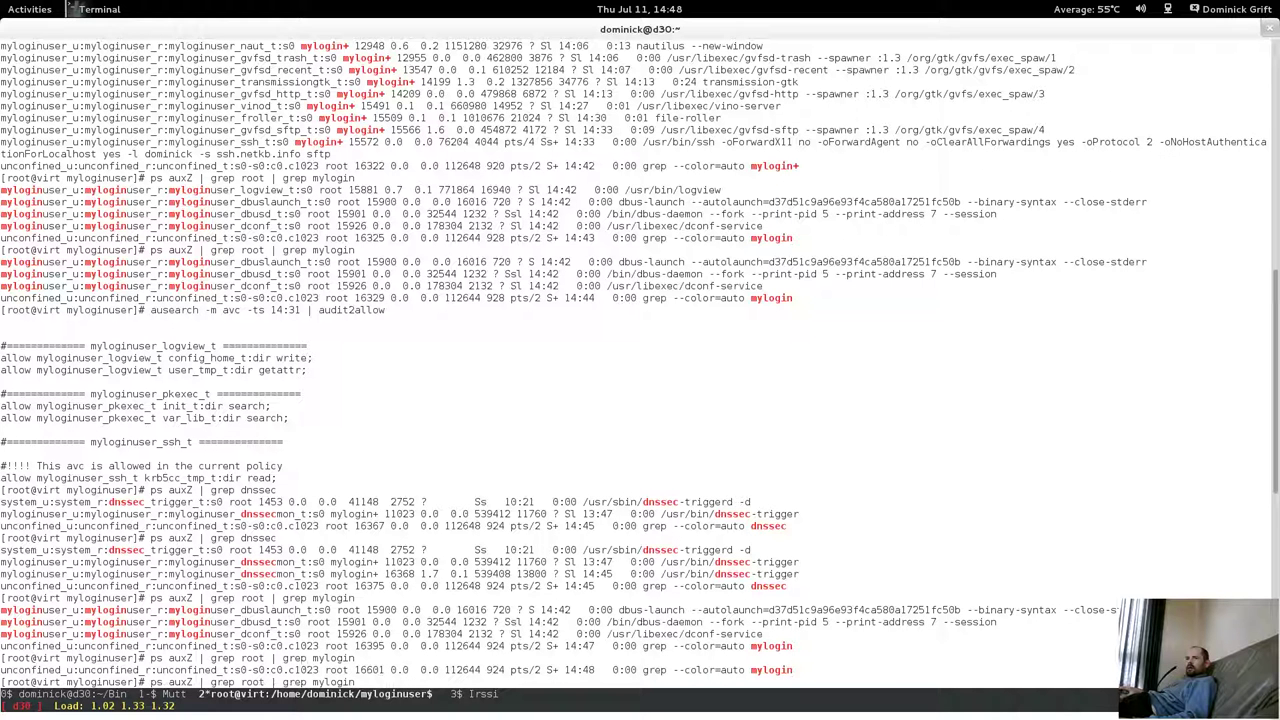
pyautogui.press('Up')
pyautogui.press('Up')
pyautogui.press('Up')
pyautogui.press('Return')
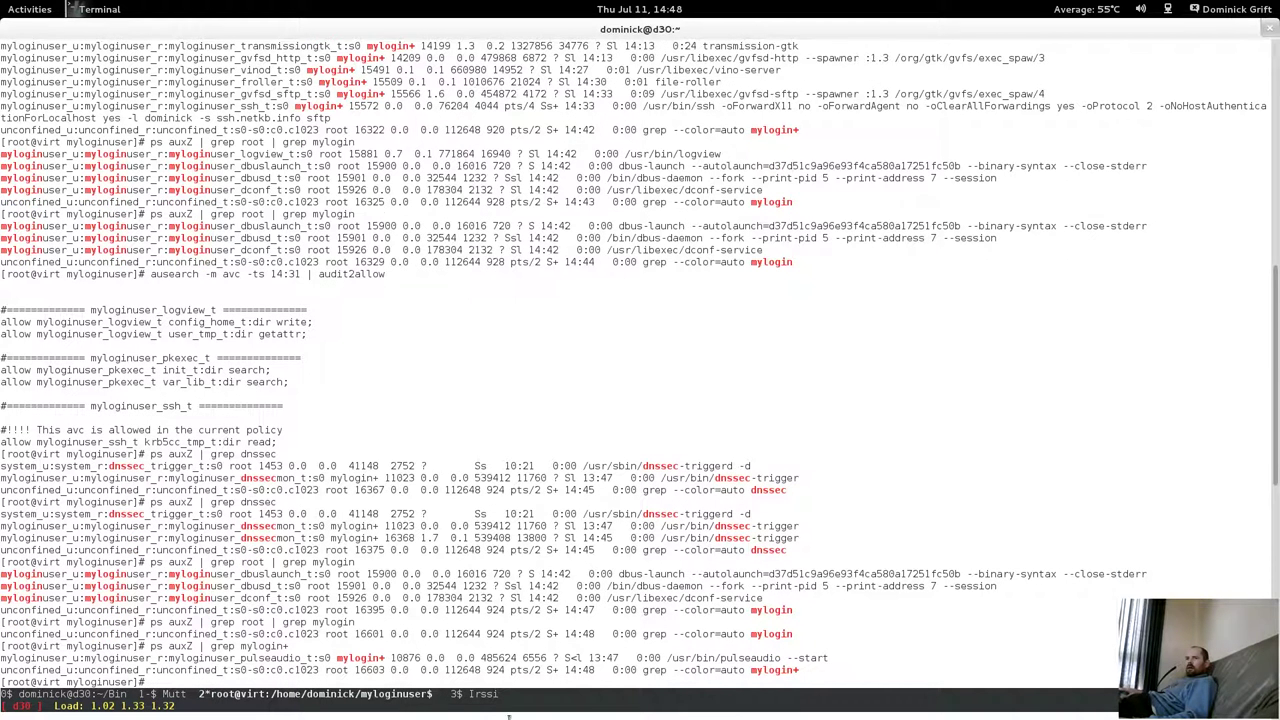
# Highlight the leftover pulseaudio line (PID 10876), then switch screen to the ~/Bin window with Ctrl-a 0.
pyautogui.moveTo(279, 659); pyautogui.dragTo(464, 659)
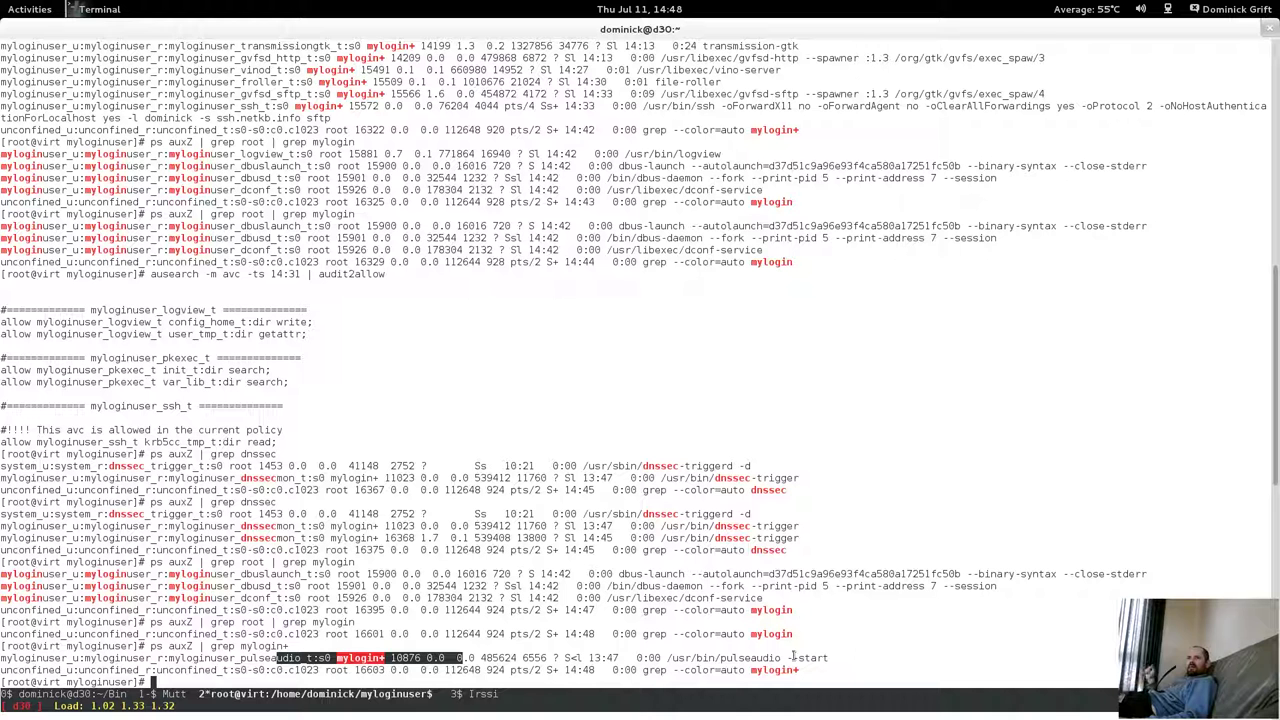
pyautogui.moveTo(836, 657); pyautogui.dragTo(10, 660)
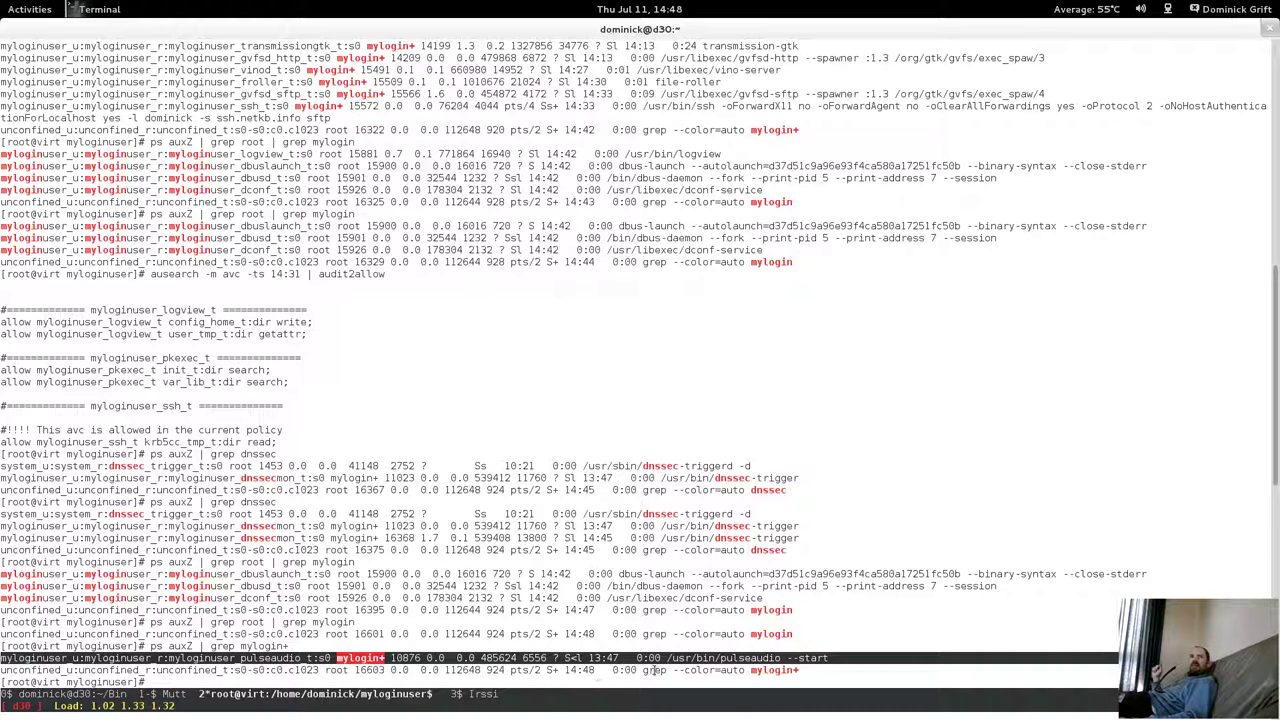
pyautogui.click(861, 650)
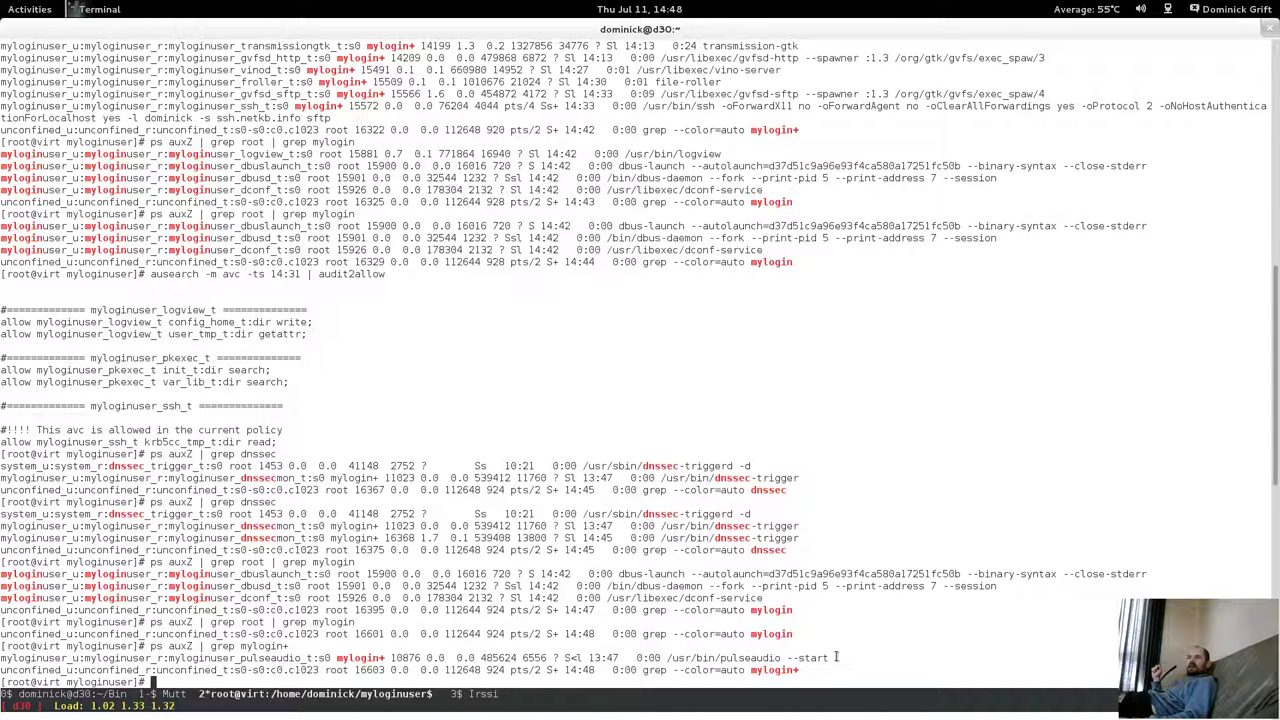
pyautogui.moveTo(836, 657); pyautogui.dragTo(5, 658)
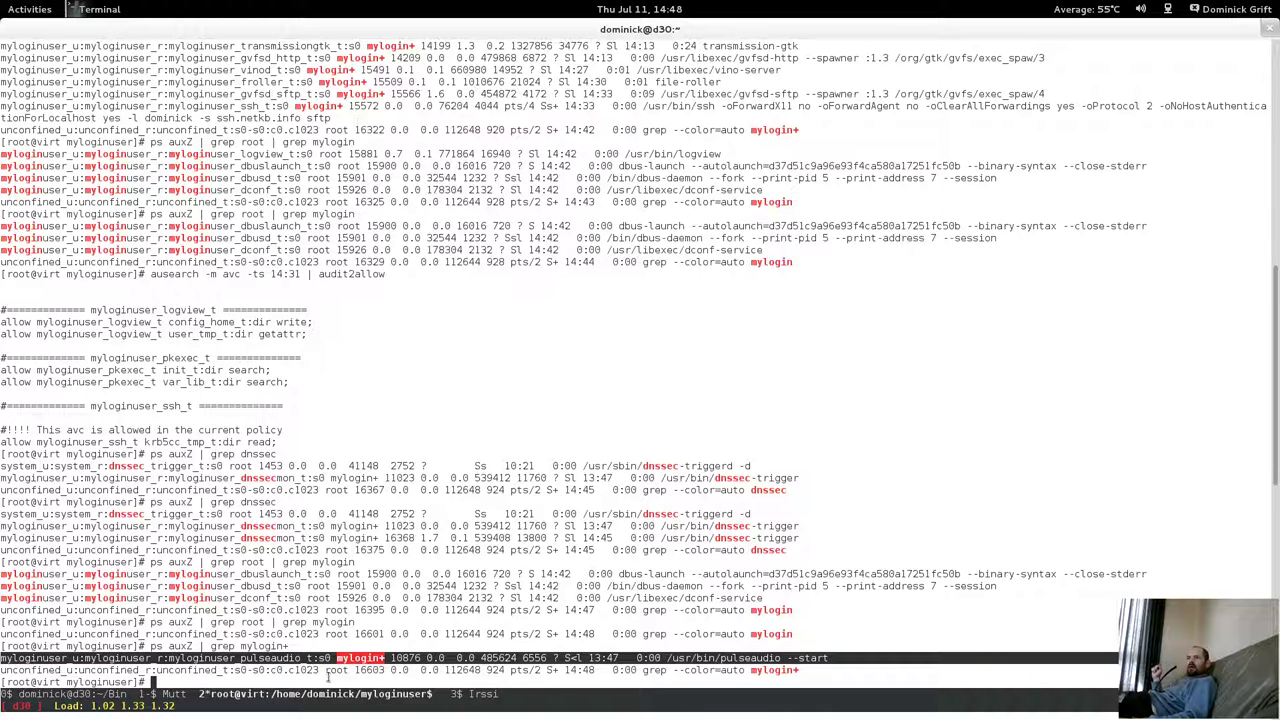
pyautogui.click(418, 662)
pyautogui.doubleClick(405, 658)
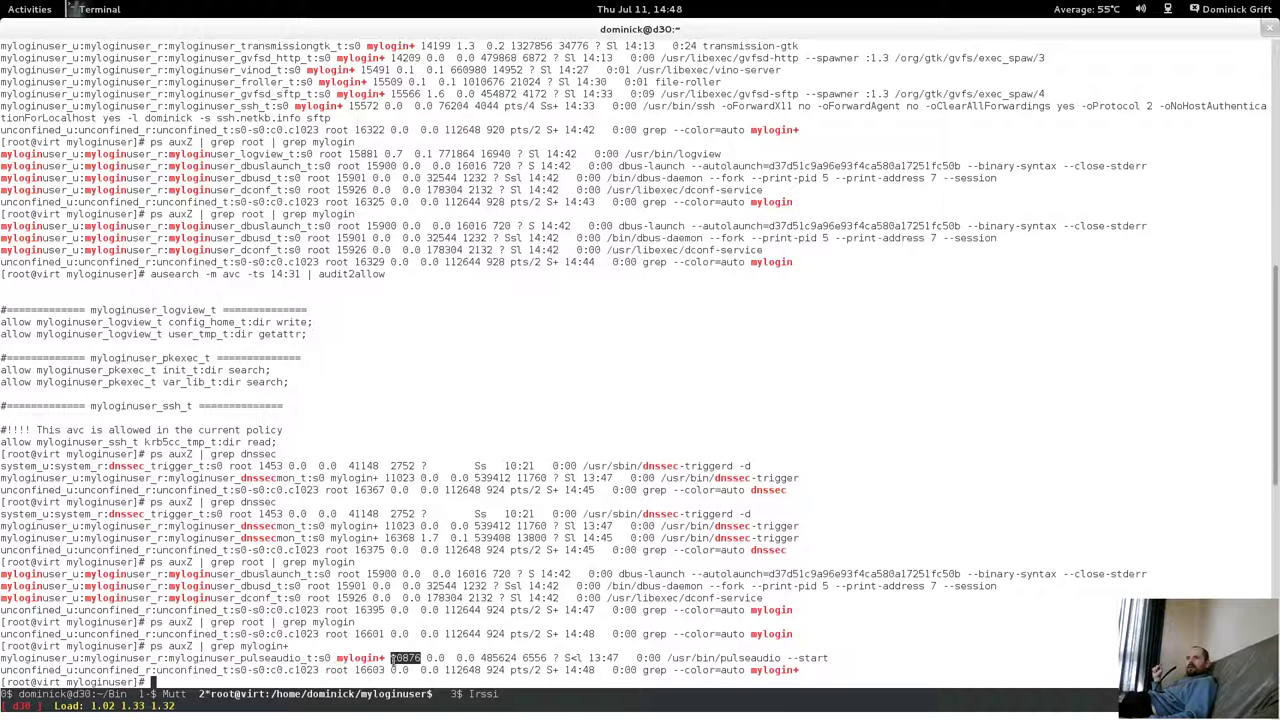
pyautogui.tripleClick(405, 658)
pyautogui.click(473, 666)
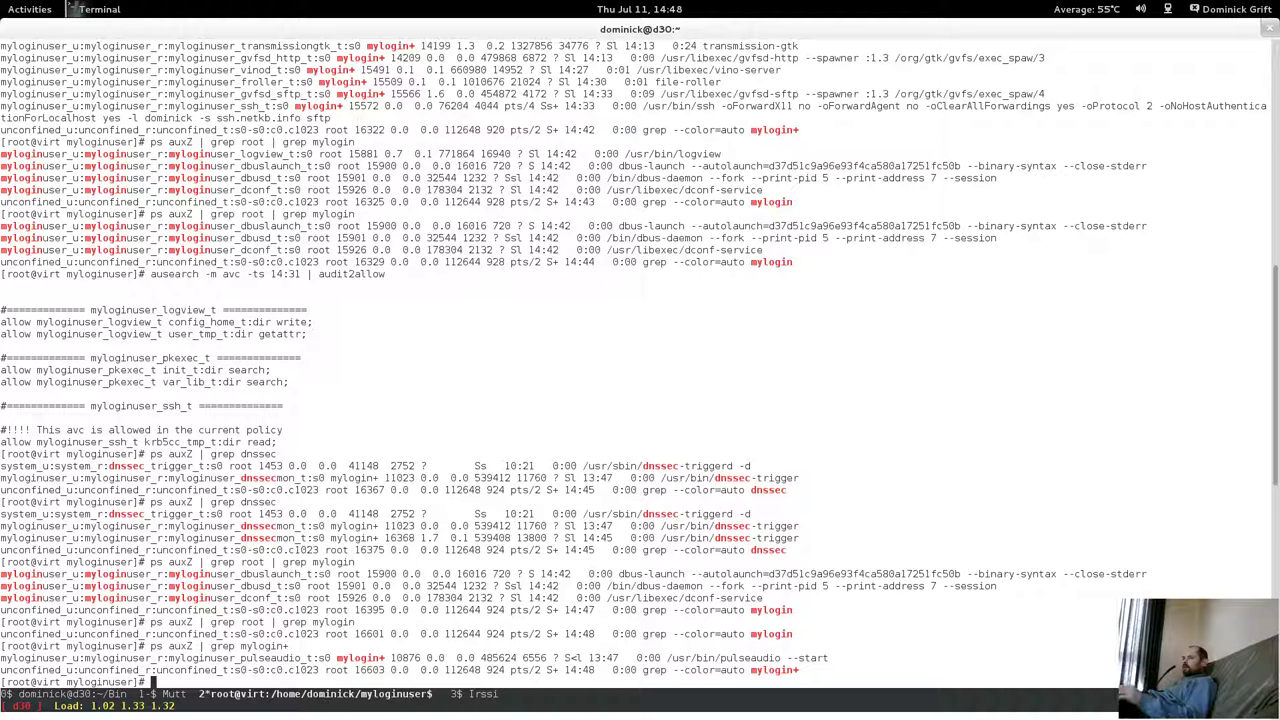
pyautogui.hotkey('ctrl', 'a')
pyautogui.press('0')
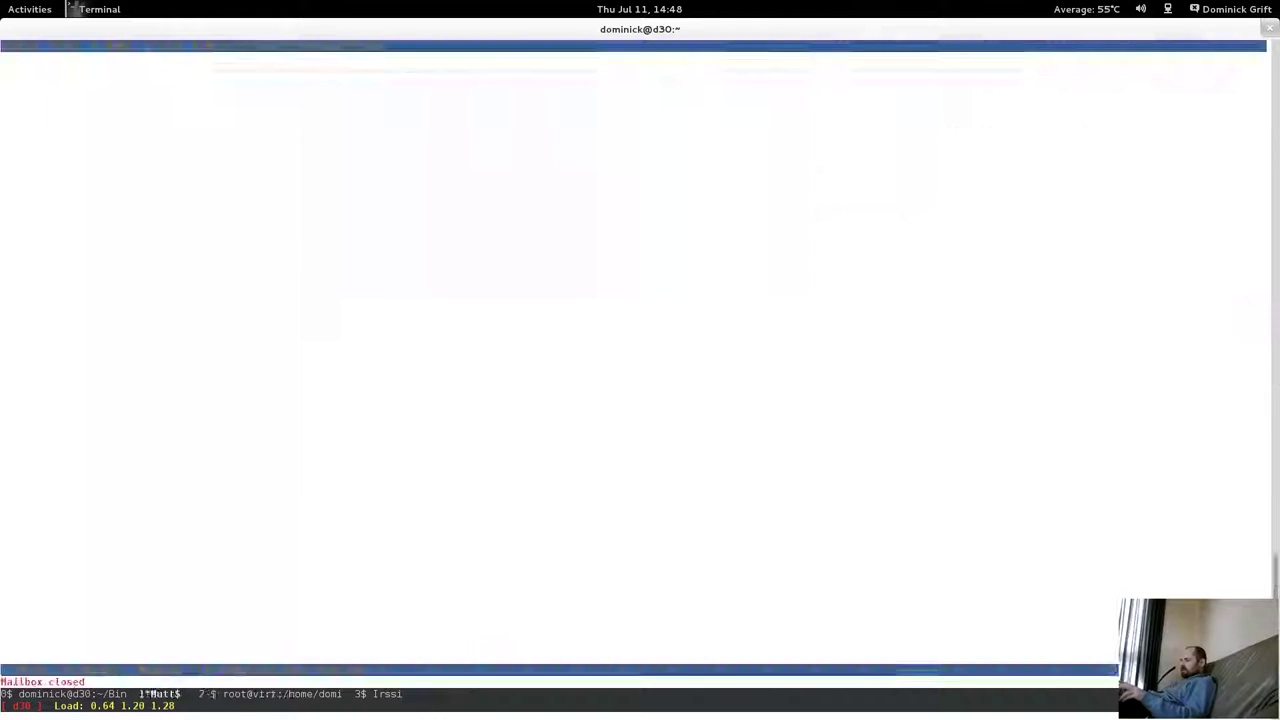